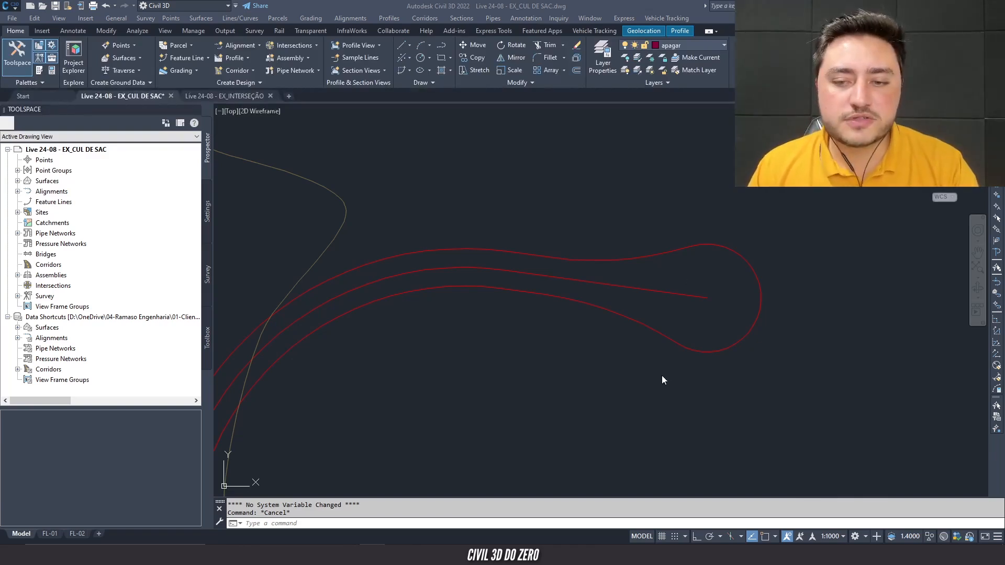
- Examine the road layout in plan, from the crossing with the existing road to the cul-de-sac bulb
{"action": "scroll", "coordinate": [458, 319], "scroll_direction": "down", "scroll_amount": 2}
{"action": "scroll", "coordinate": [445, 405], "scroll_direction": "down", "scroll_amount": 2}
{"action": "middle_click_drag", "start_coordinate": [444, 406], "coordinate": [489, 300]}
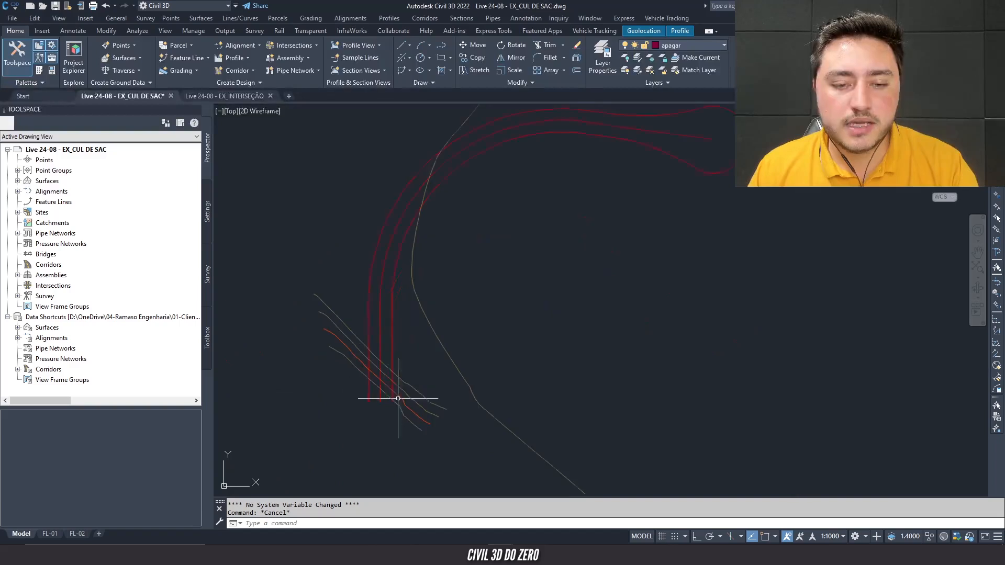
{"action": "scroll", "coordinate": [390, 375], "scroll_direction": "up", "scroll_amount": 3}
{"action": "scroll", "coordinate": [396, 343], "scroll_direction": "down", "scroll_amount": 3}
{"action": "middle_click_drag", "start_coordinate": [398, 349], "coordinate": [388, 385]}
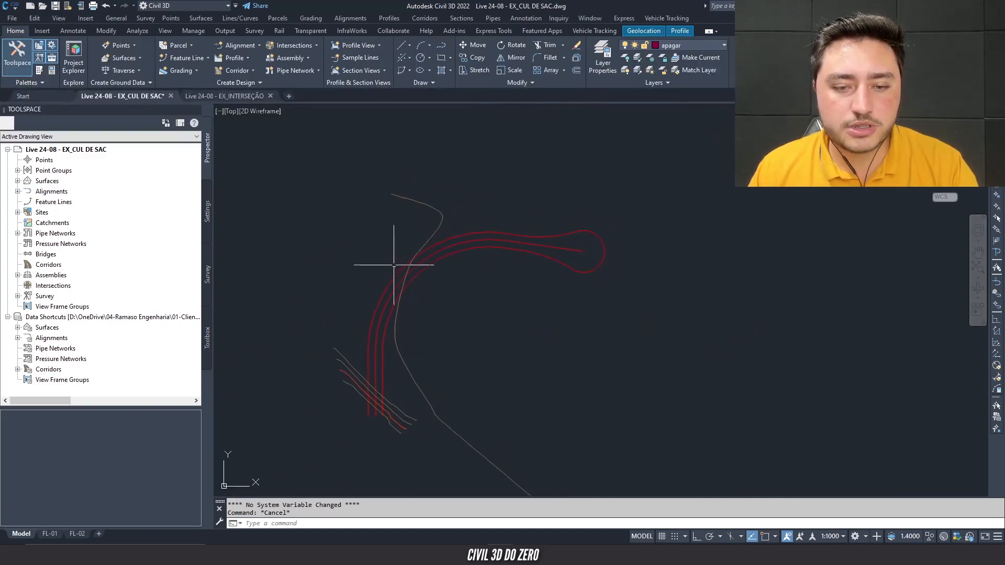
{"action": "middle_click_drag", "start_coordinate": [498, 250], "coordinate": [492, 282]}
{"action": "scroll", "coordinate": [455, 285], "scroll_direction": "down", "scroll_amount": 2}
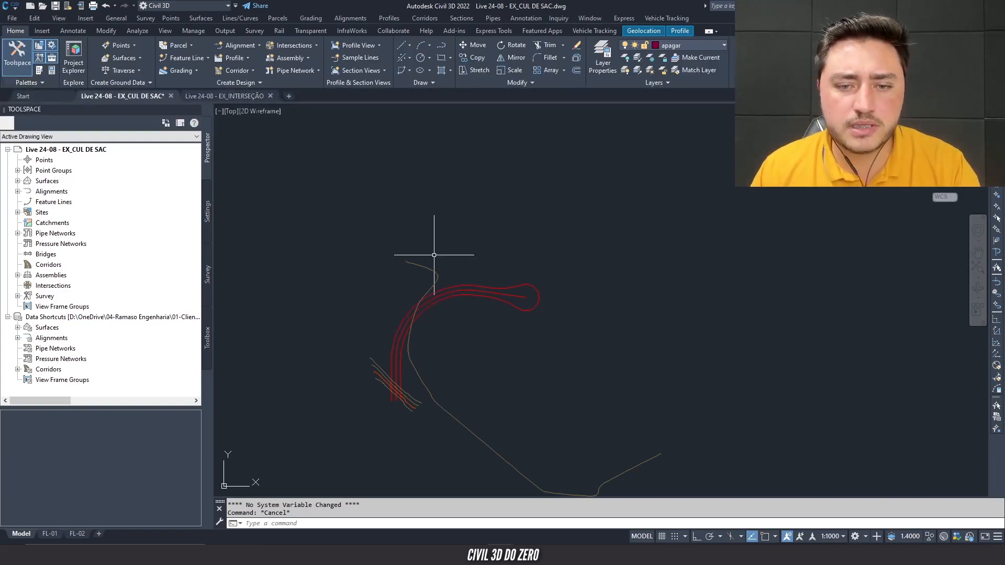
{"action": "scroll", "coordinate": [458, 277], "scroll_direction": "up", "scroll_amount": 2}
{"action": "scroll", "coordinate": [458, 277], "scroll_direction": "down", "scroll_amount": 2}
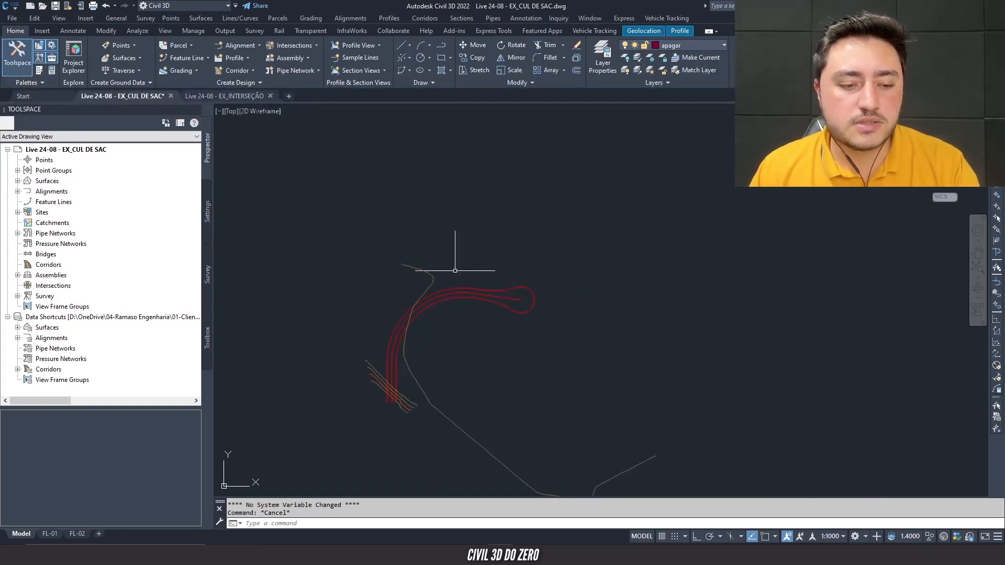
{"action": "middle_click_drag", "start_coordinate": [448, 311], "coordinate": [469, 292]}
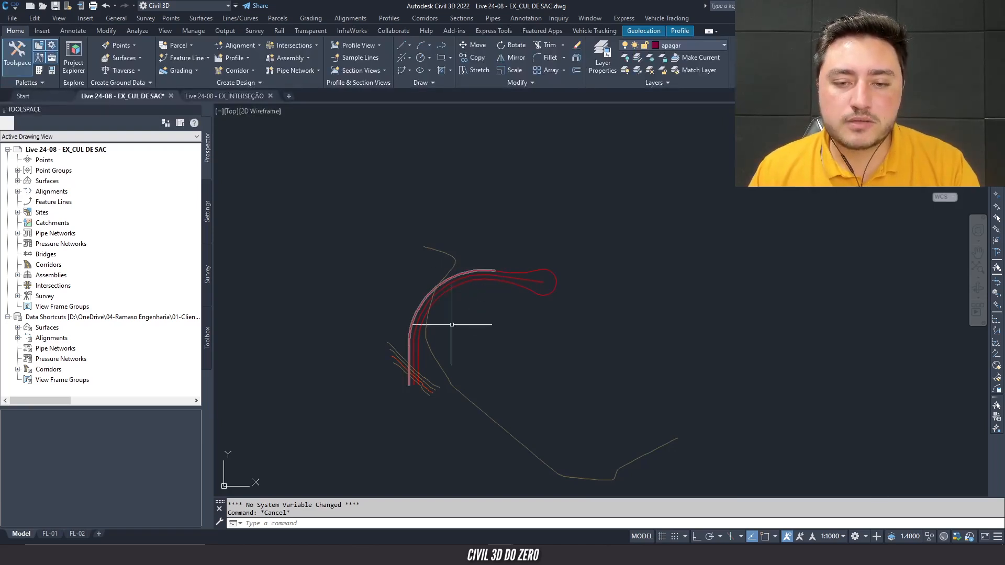
{"action": "scroll", "coordinate": [429, 350], "scroll_direction": "up", "scroll_amount": 2}
{"action": "middle_click_drag", "start_coordinate": [430, 350], "coordinate": [396, 392]}
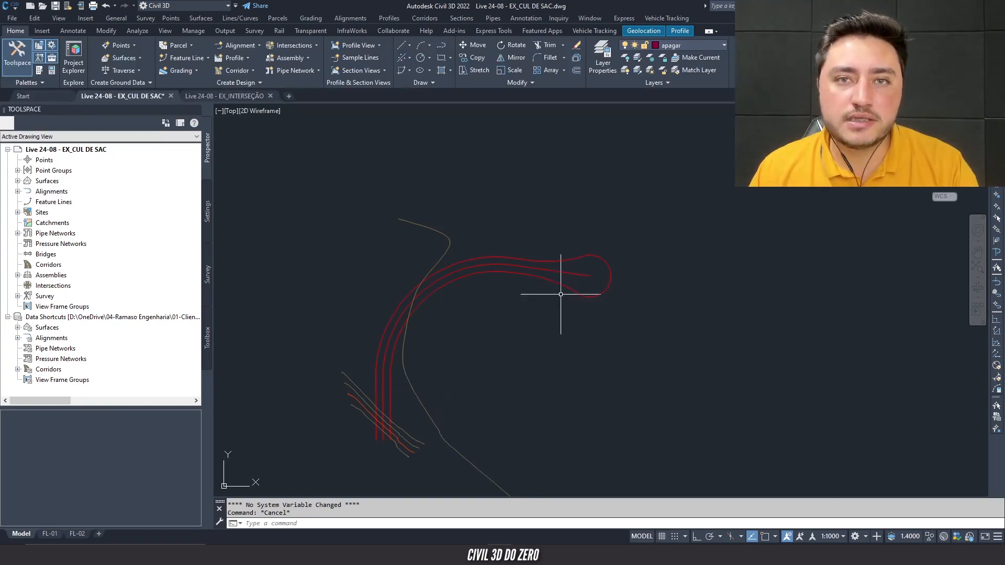
{"action": "middle_click_drag", "start_coordinate": [560, 266], "coordinate": [559, 269]}
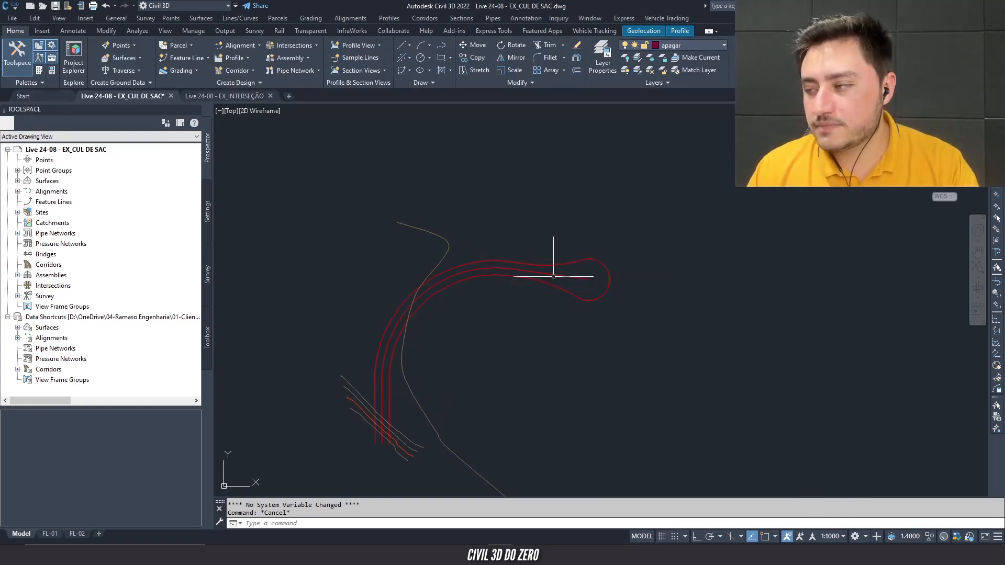
- Inspect the road edge polyline around the cul-de-sac bulb by selecting it, and clear the selection
{"action": "scroll", "coordinate": [556, 276], "scroll_direction": "up", "scroll_amount": 2}
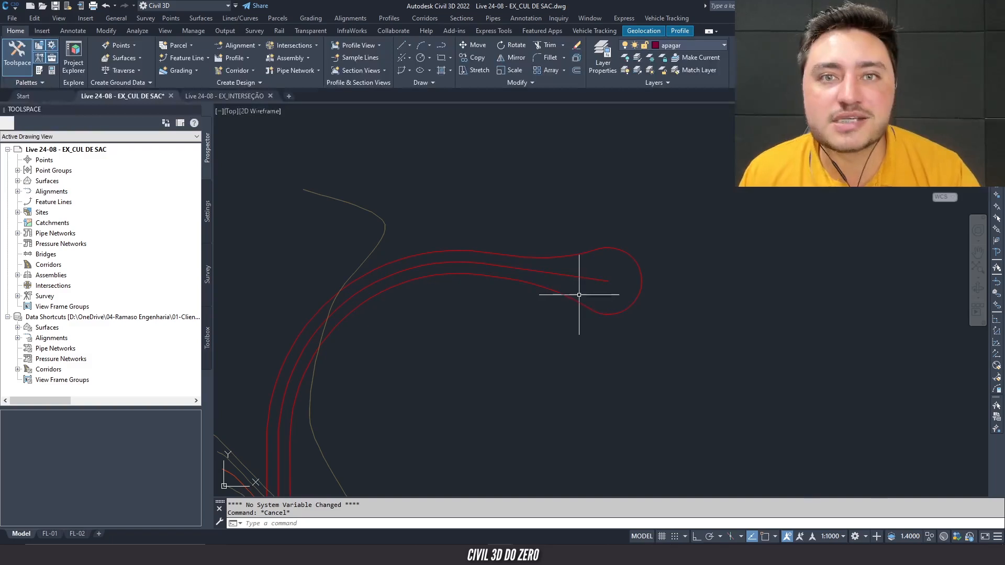
{"action": "scroll", "coordinate": [577, 285], "scroll_direction": "up", "scroll_amount": 2}
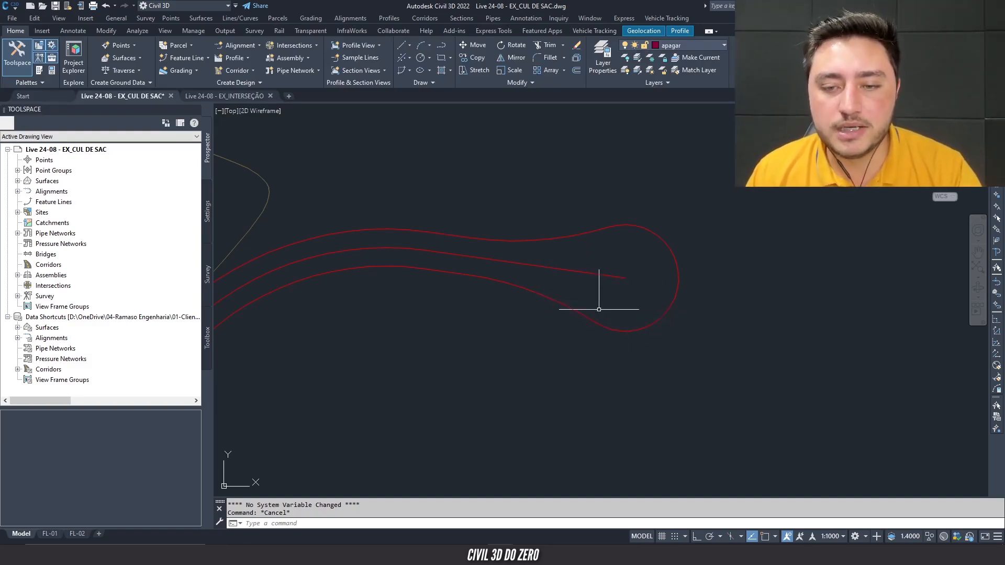
{"action": "middle_click_drag", "start_coordinate": [606, 310], "coordinate": [597, 310]}
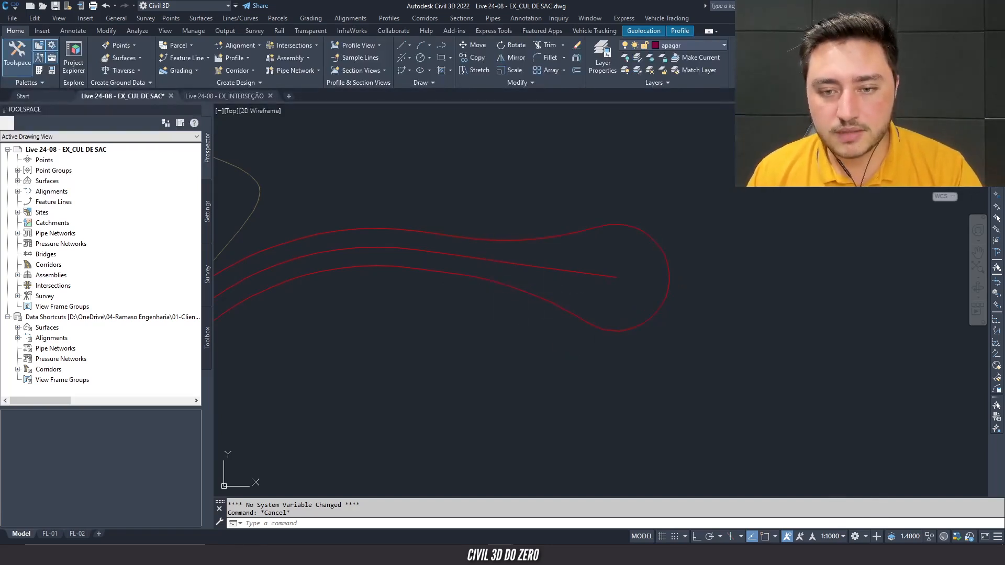
{"action": "left_click", "coordinate": [528, 296]}
{"action": "left_click", "coordinate": [522, 299]}
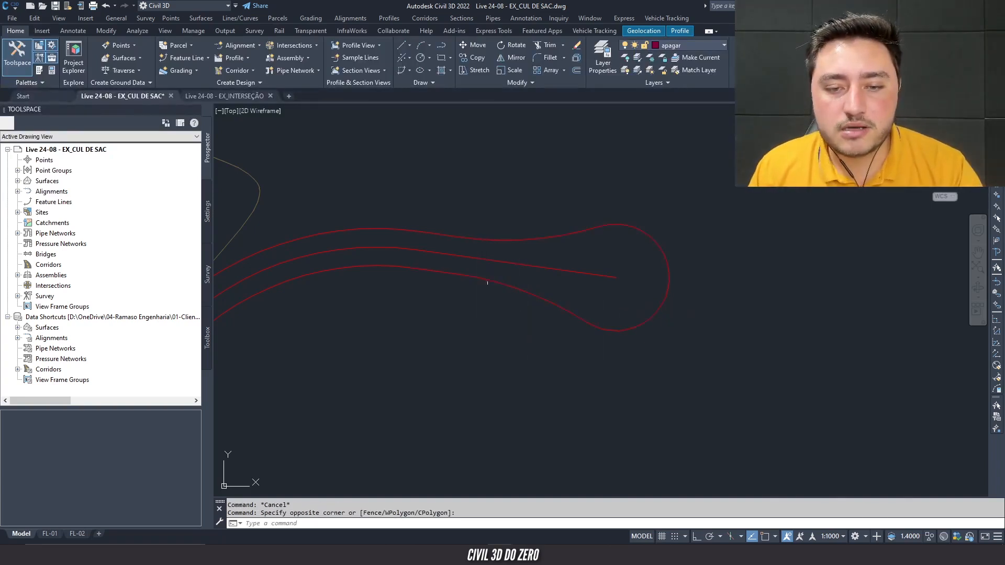
{"action": "left_click", "coordinate": [526, 292]}
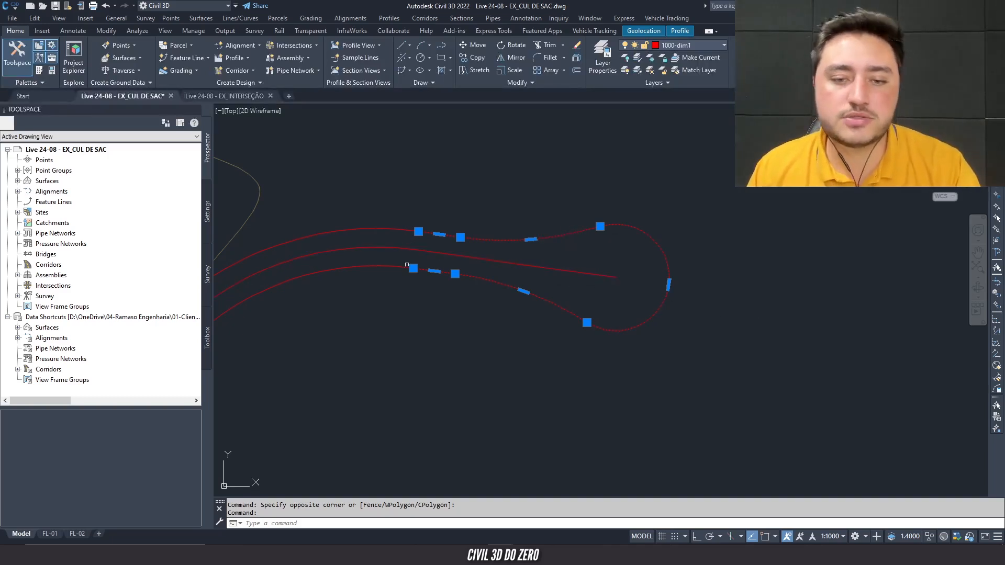
{"action": "key", "text": "Escape"}
{"action": "key", "text": "Escape"}
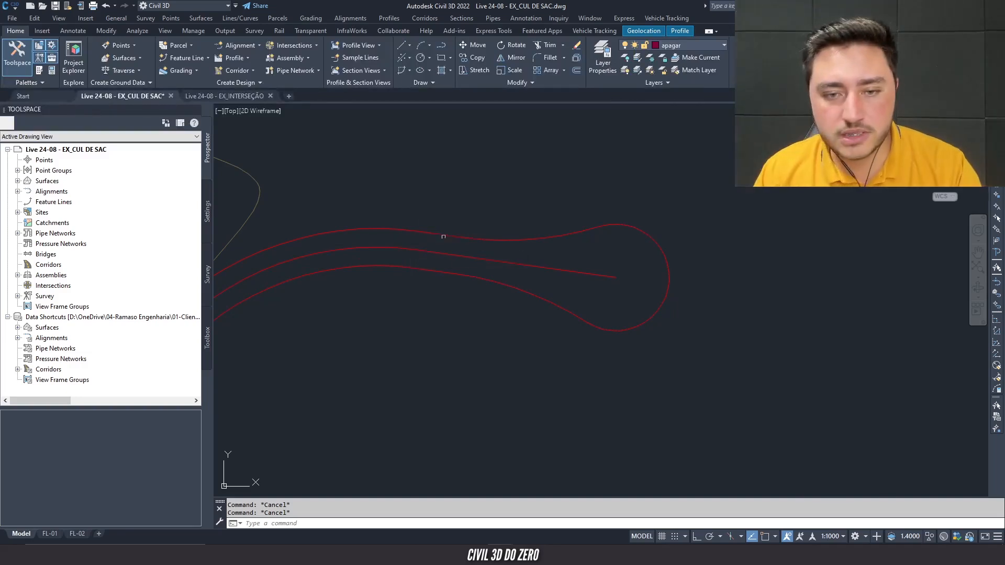
{"action": "left_click", "coordinate": [474, 232]}
{"action": "key", "text": "Escape"}
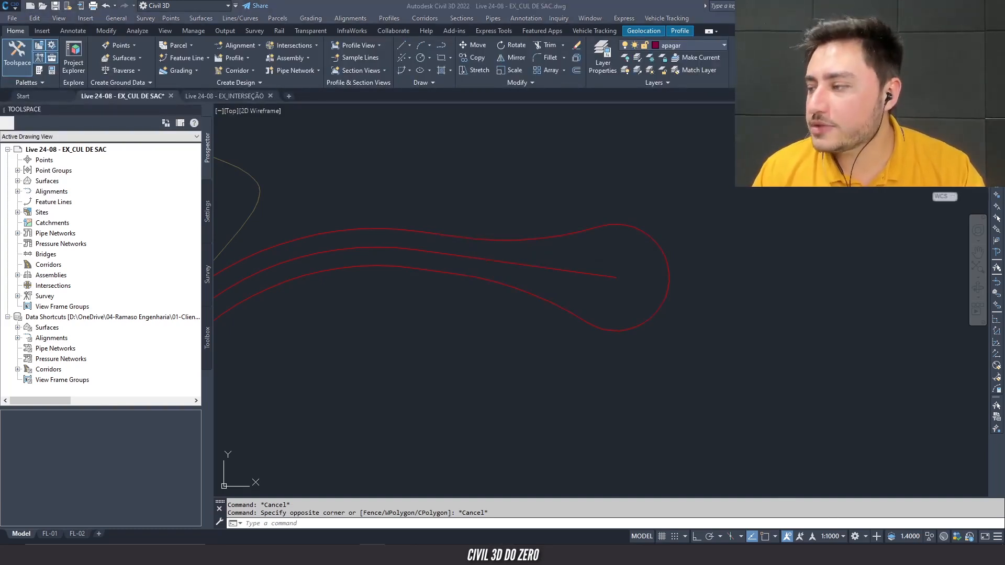
{"action": "left_click", "coordinate": [450, 383]}
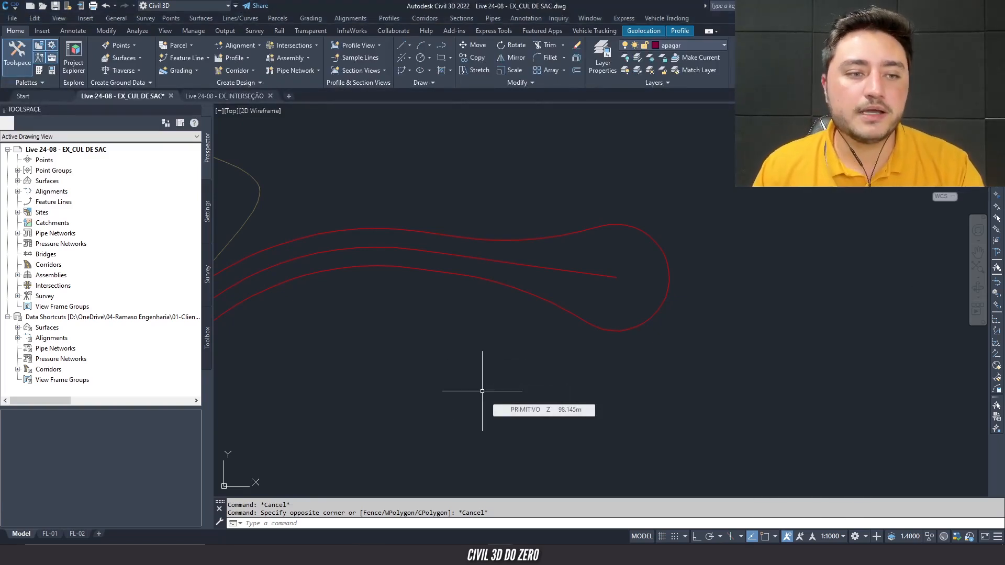
{"action": "scroll", "coordinate": [461, 385], "scroll_direction": "down", "scroll_amount": 2}
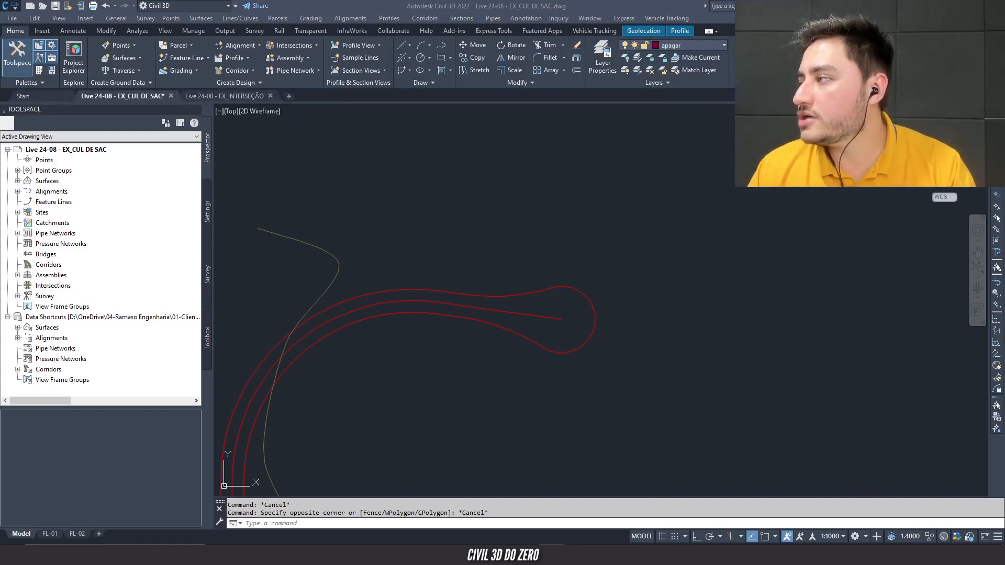
{"action": "scroll", "coordinate": [433, 278], "scroll_direction": "down", "scroll_amount": 4}
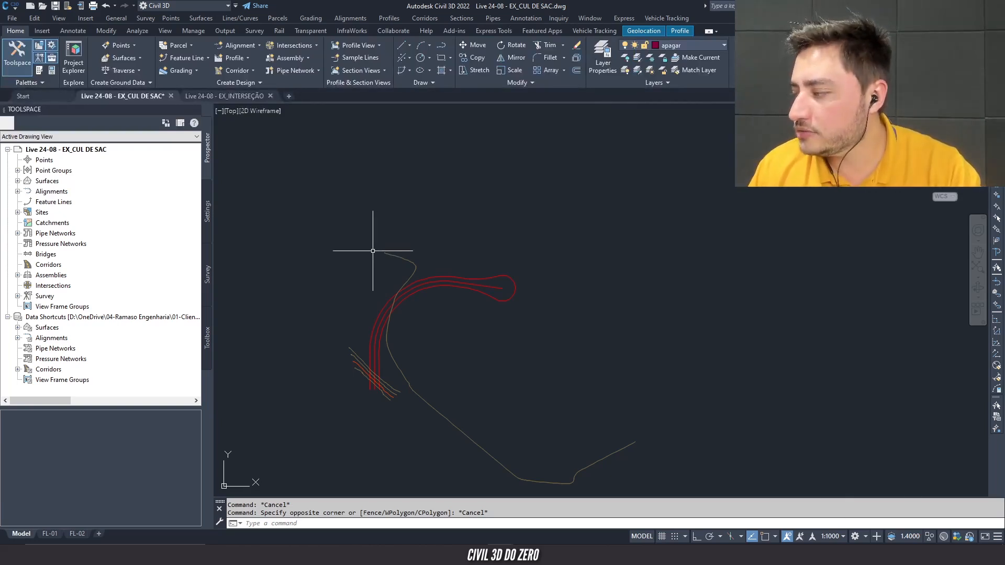
{"action": "key", "text": "Escape"}
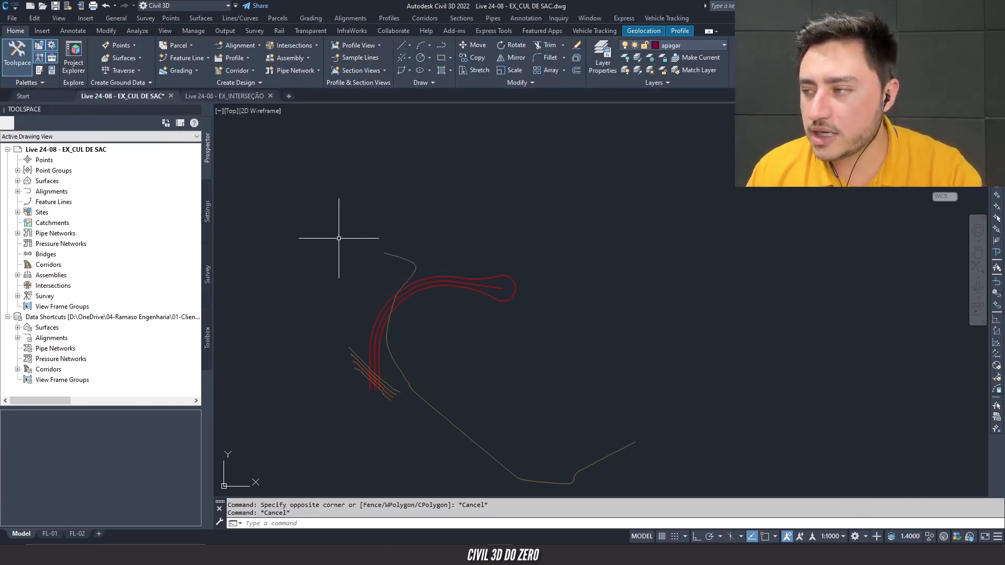
{"action": "key", "text": "Escape"}
{"action": "middle_click_drag", "start_coordinate": [447, 321], "coordinate": [468, 307]}
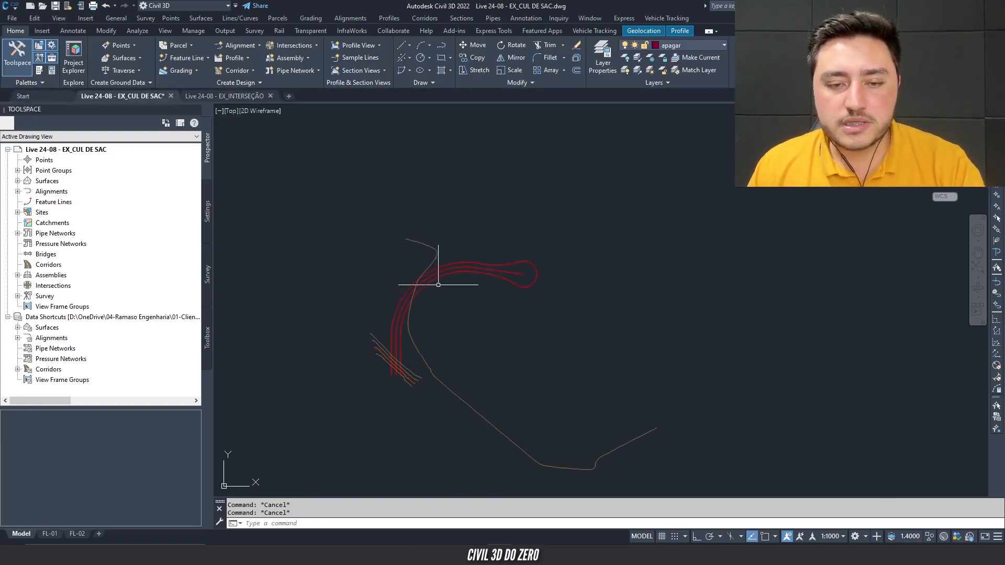
- View the PRIMITIVO surface in the Object Viewer, orbiting it to examine the slope beside the existing road
{"action": "scroll", "coordinate": [448, 261], "scroll_direction": "up", "scroll_amount": 1}
{"action": "scroll", "coordinate": [435, 309], "scroll_direction": "up", "scroll_amount": 1}
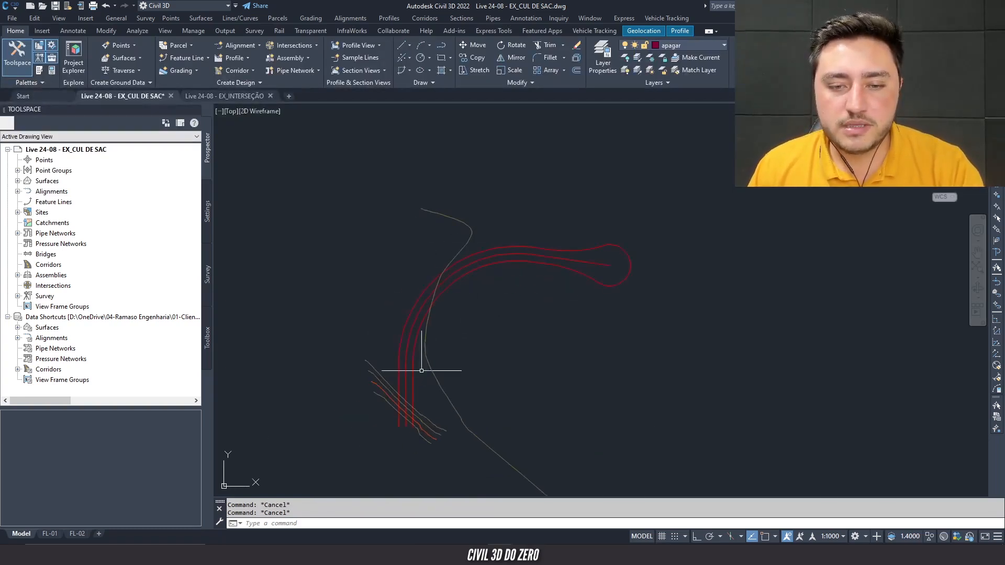
{"action": "middle_click_drag", "start_coordinate": [416, 417], "coordinate": [400, 367]}
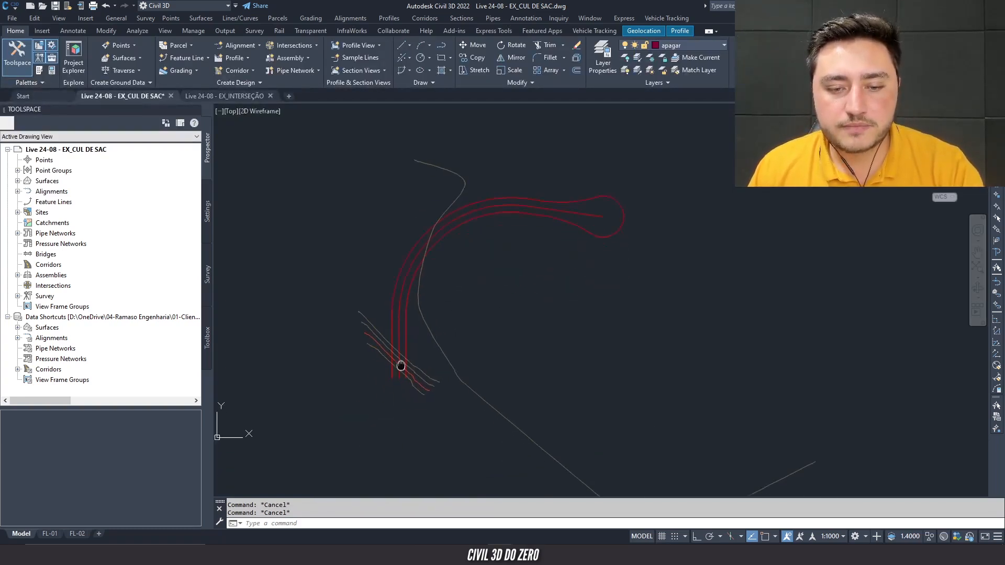
{"action": "left_click", "coordinate": [434, 344]}
{"action": "right_click", "coordinate": [468, 332]}
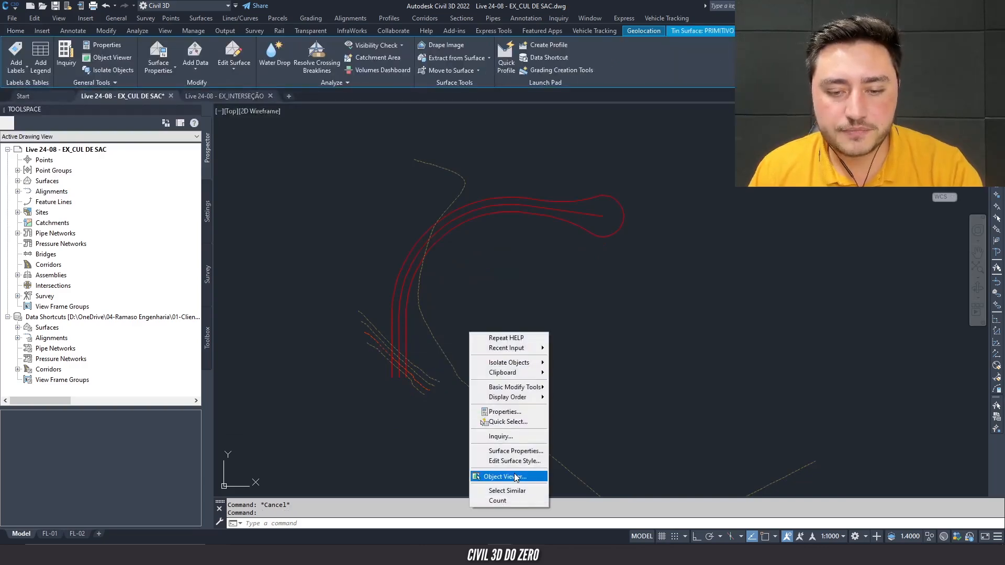
{"action": "left_click", "coordinate": [515, 477]}
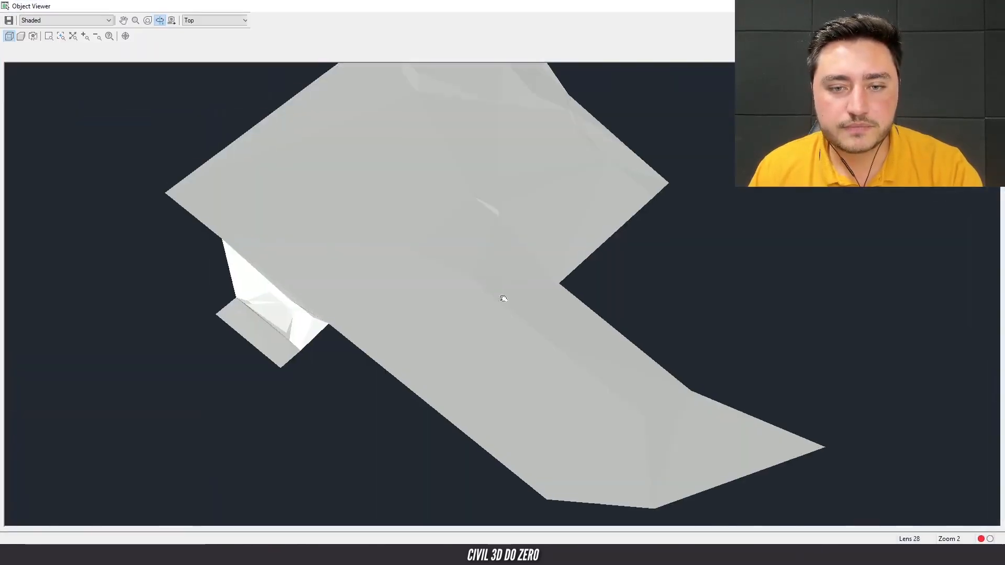
{"action": "left_click_drag", "start_coordinate": [524, 341], "coordinate": [443, 356]}
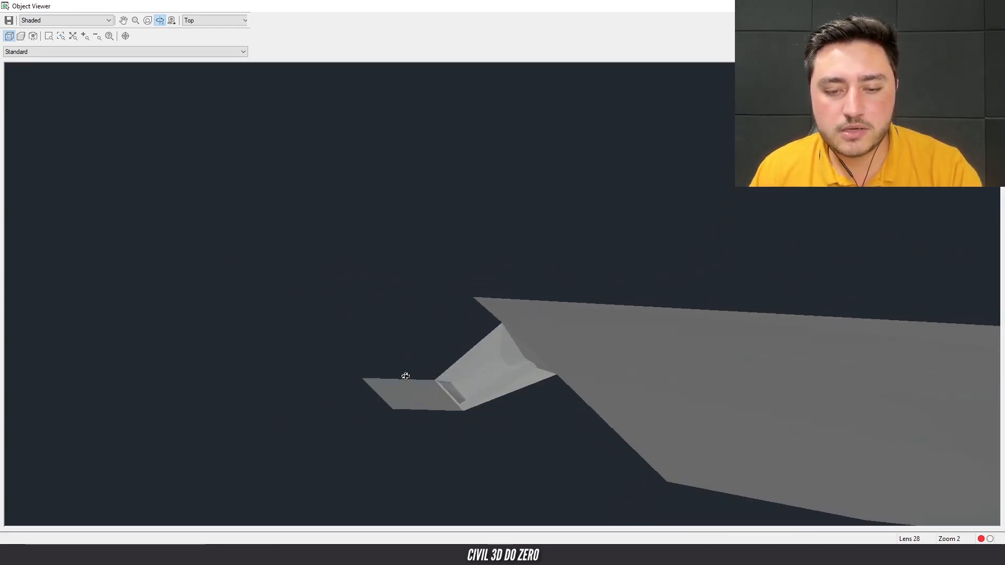
{"action": "left_click_drag", "start_coordinate": [428, 387], "coordinate": [460, 361]}
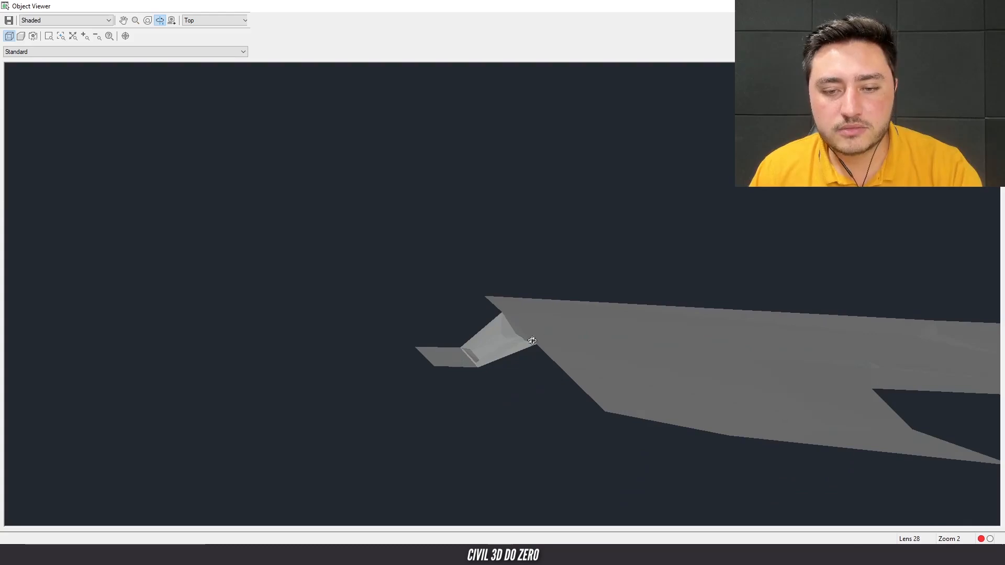
{"action": "mouse_move", "coordinate": [548, 334]}
{"action": "left_mouse_down"}
{"action": "mouse_move", "coordinate": [382, 350]}
{"action": "mouse_move", "coordinate": [534, 407]}
{"action": "mouse_move", "coordinate": [597, 395]}
{"action": "mouse_move", "coordinate": [541, 333]}
{"action": "mouse_move", "coordinate": [689, 314]}
{"action": "mouse_move", "coordinate": [457, 372]}
{"action": "mouse_move", "coordinate": [426, 284]}
{"action": "mouse_move", "coordinate": [439, 332]}
{"action": "mouse_move", "coordinate": [420, 370]}
{"action": "mouse_move", "coordinate": [545, 386]}
{"action": "mouse_move", "coordinate": [556, 317]}
{"action": "mouse_move", "coordinate": [563, 323]}
{"action": "left_mouse_up"}
{"action": "key", "text": "Escape"}
{"action": "scroll", "coordinate": [395, 370], "scroll_direction": "up", "scroll_amount": 4}
{"action": "scroll", "coordinate": [388, 377], "scroll_direction": "down", "scroll_amount": 4}
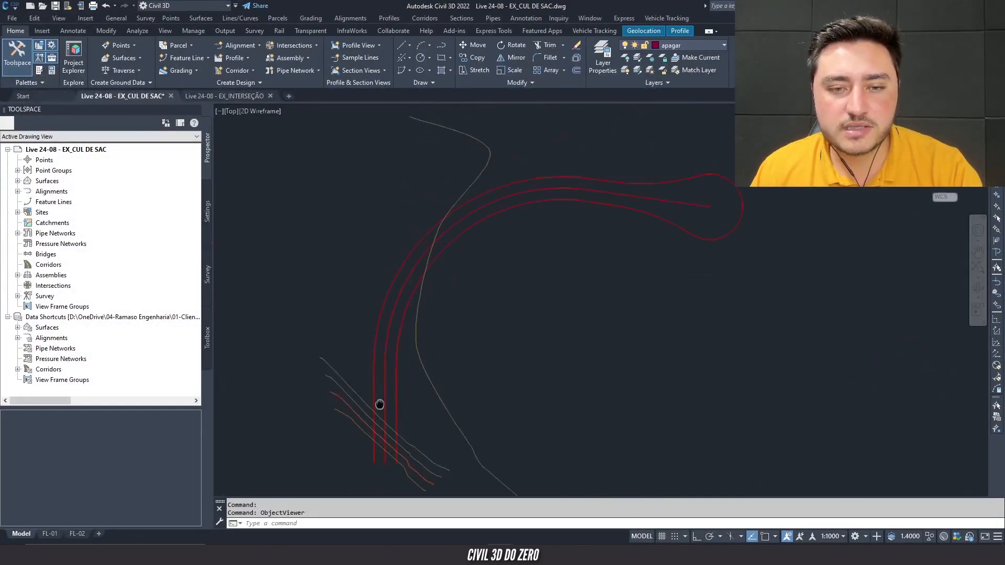
{"action": "scroll", "coordinate": [569, 296], "scroll_direction": "down", "scroll_amount": 4}
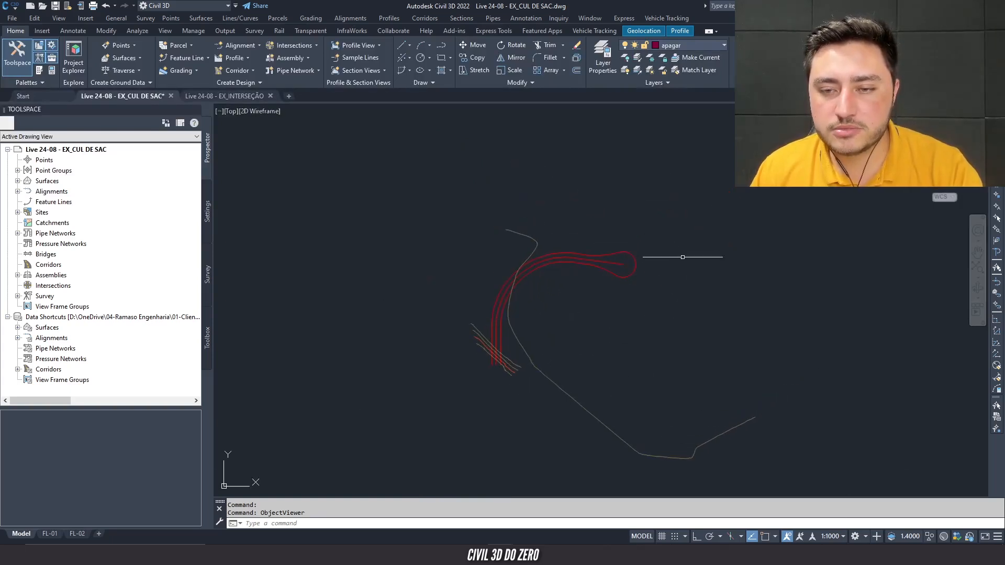
{"action": "scroll", "coordinate": [607, 225], "scroll_direction": "up", "scroll_amount": 2}
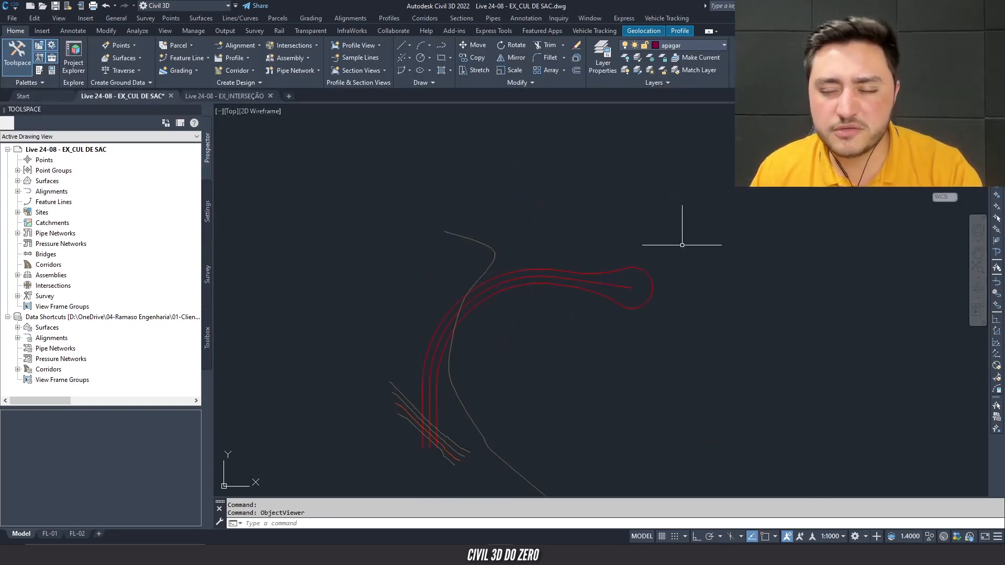
{"action": "key", "text": "Escape"}
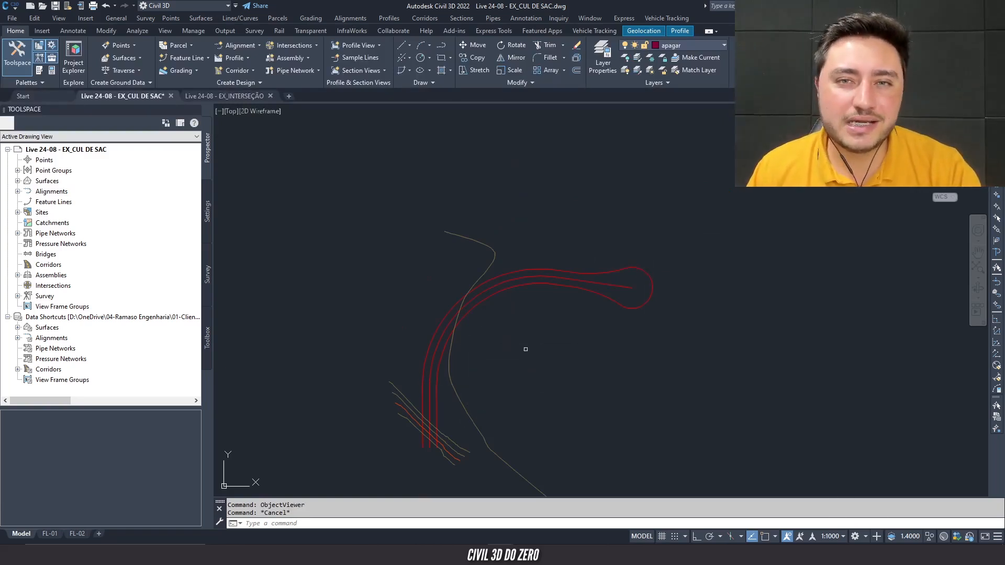
{"action": "key", "text": "Escape"}
{"action": "middle_click_drag", "start_coordinate": [551, 322], "coordinate": [530, 298]}
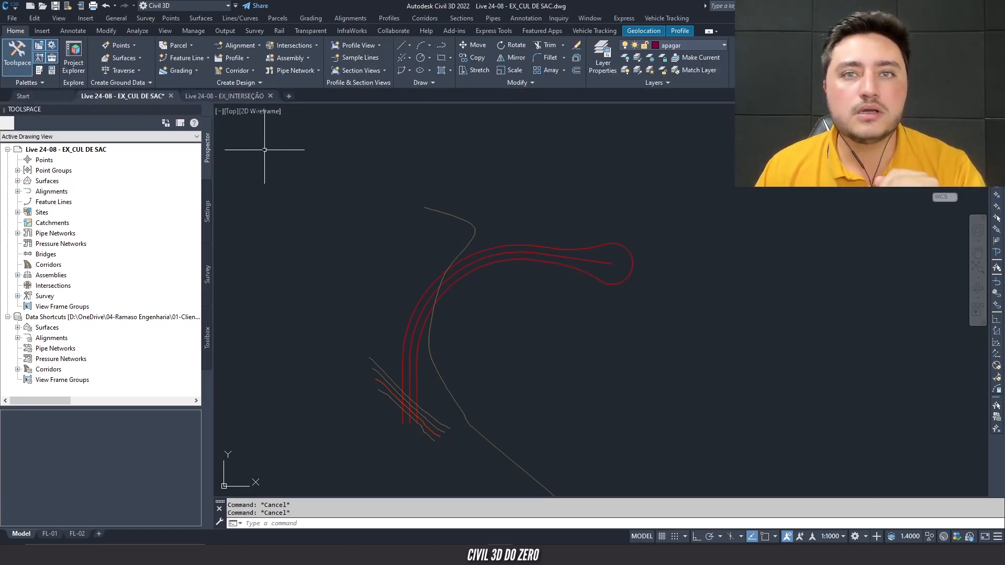
{"action": "left_click", "coordinate": [239, 46]}
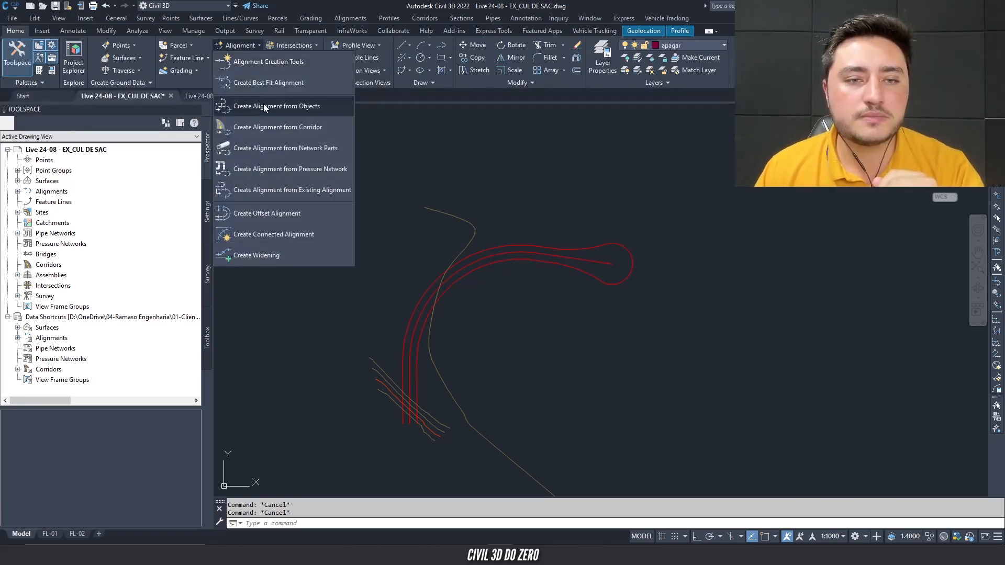
{"action": "left_click", "coordinate": [495, 296]}
{"action": "key", "text": "Escape"}
- Select the road's centreline polyline and examine its course from the existing road into the cul-de-sac
{"action": "left_click", "coordinate": [466, 266]}
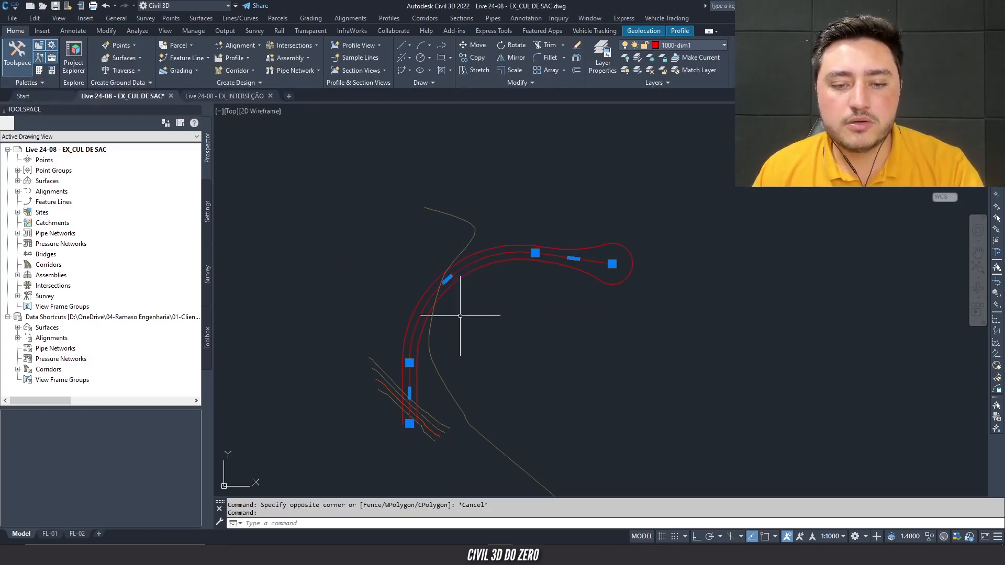
{"action": "scroll", "coordinate": [579, 265], "scroll_direction": "up", "scroll_amount": 2}
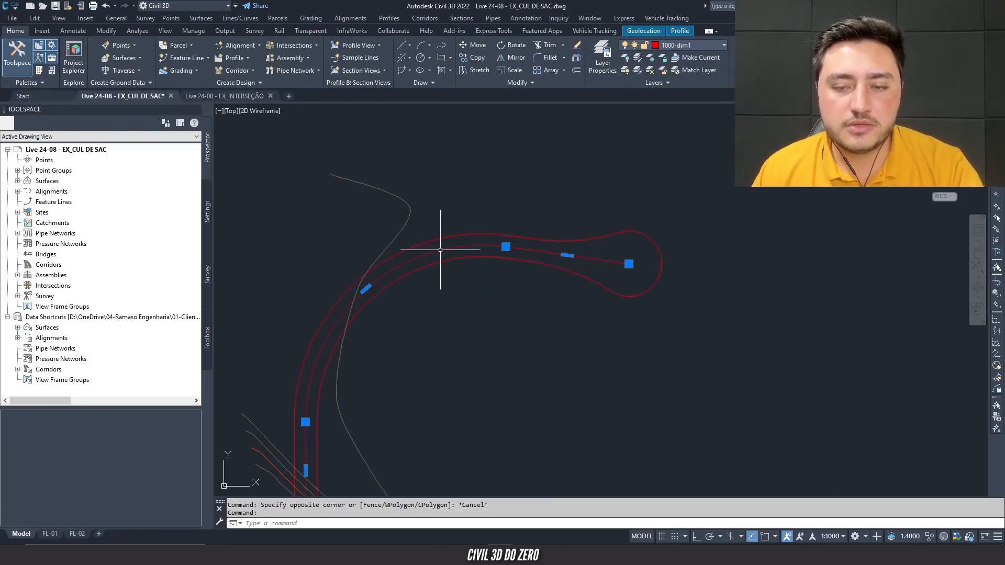
{"action": "middle_click_drag", "start_coordinate": [370, 297], "coordinate": [384, 307]}
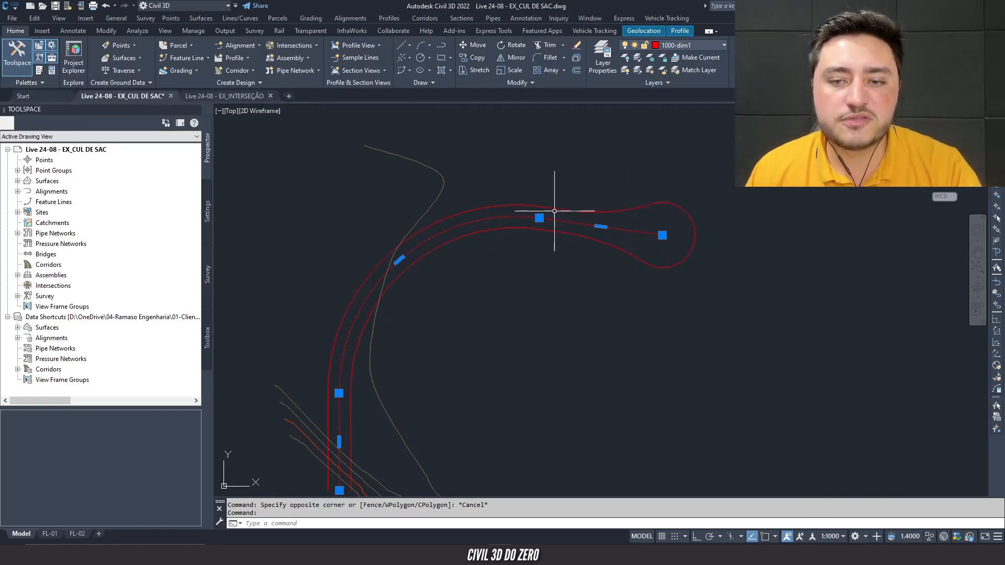
{"action": "middle_click_drag", "start_coordinate": [393, 241], "coordinate": [405, 233]}
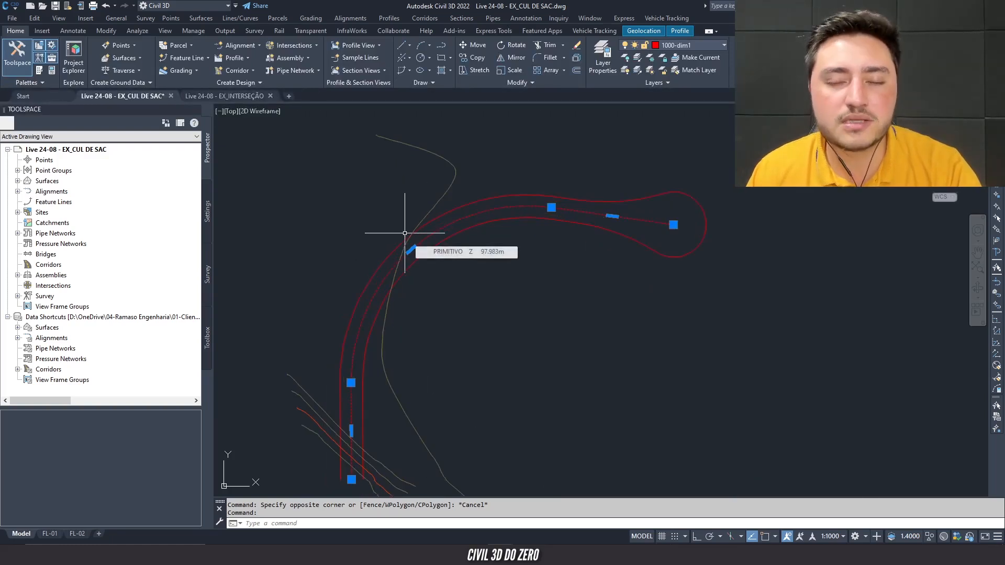
- Inspect the centreline polyline's end at the cul-de-sac bulb and its curve toward the existing road, and clear the selection
{"action": "scroll", "coordinate": [408, 251], "scroll_direction": "down", "scroll_amount": 2}
{"action": "mouse_move", "coordinate": [407, 253]}
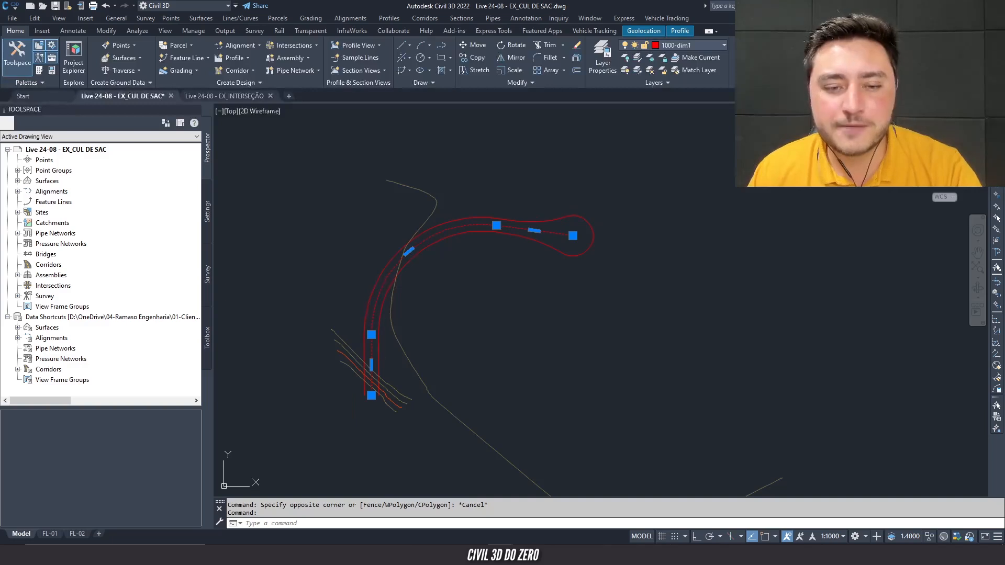
{"action": "scroll", "coordinate": [511, 244], "scroll_direction": "up", "scroll_amount": 2}
{"action": "scroll", "coordinate": [510, 252], "scroll_direction": "up", "scroll_amount": 2}
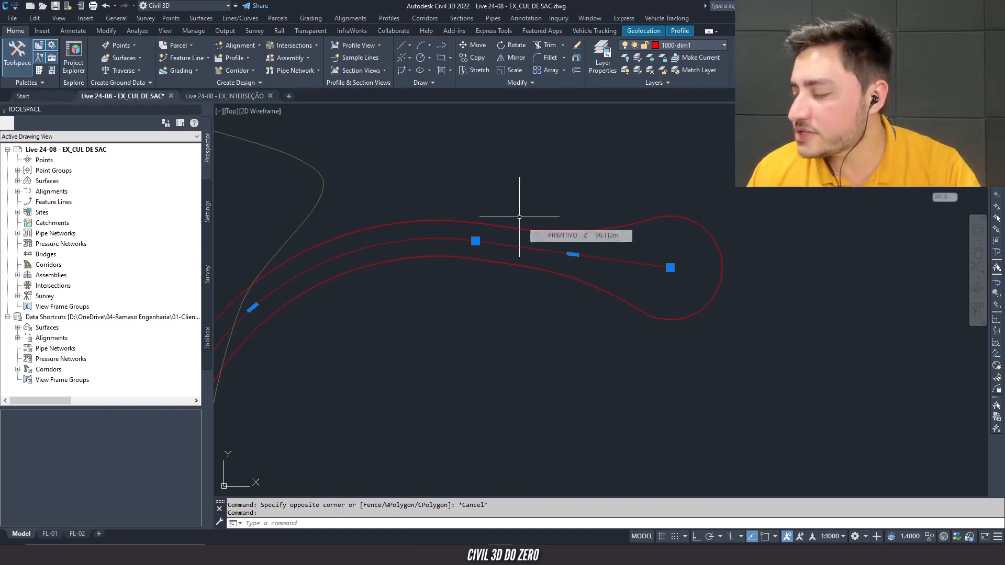
{"action": "scroll", "coordinate": [520, 219], "scroll_direction": "down", "scroll_amount": 2}
{"action": "key", "text": "Escape"}
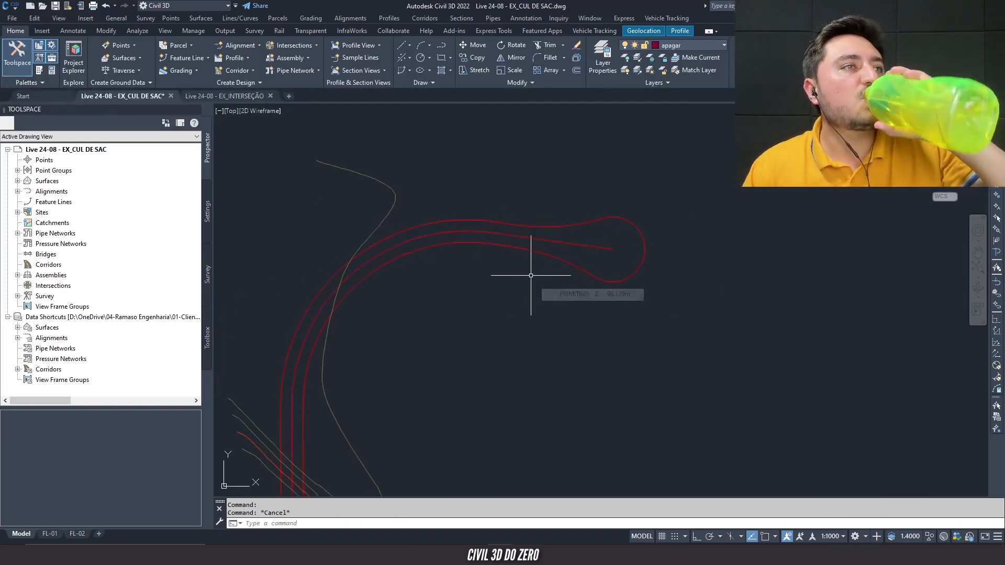
{"action": "middle_click_drag", "start_coordinate": [531, 266], "coordinate": [570, 249]}
{"action": "middle_click_drag", "start_coordinate": [494, 222], "coordinate": [502, 223]}
{"action": "key", "text": "Escape"}
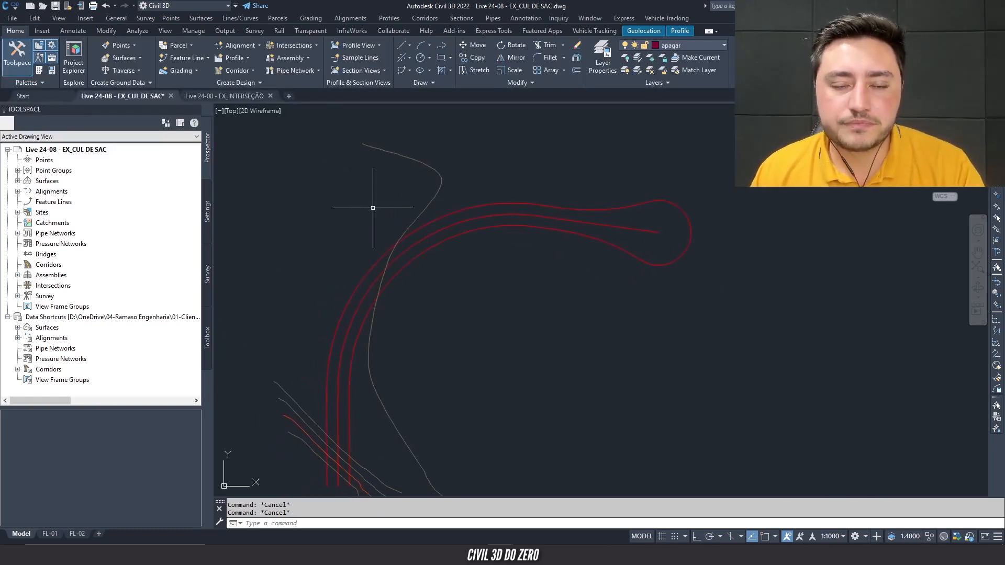
{"action": "left_click", "coordinate": [394, 261]}
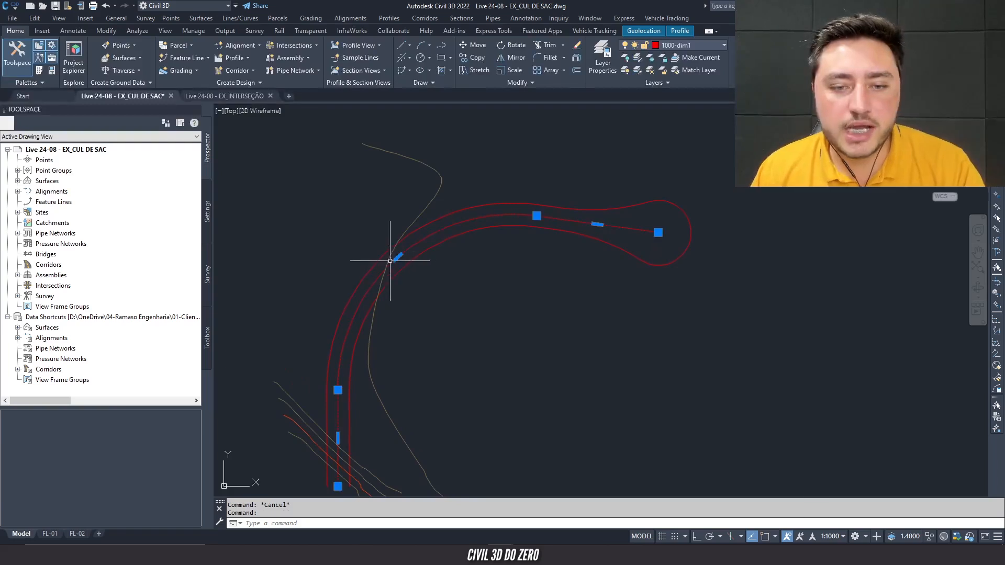
{"action": "key", "text": "Escape"}
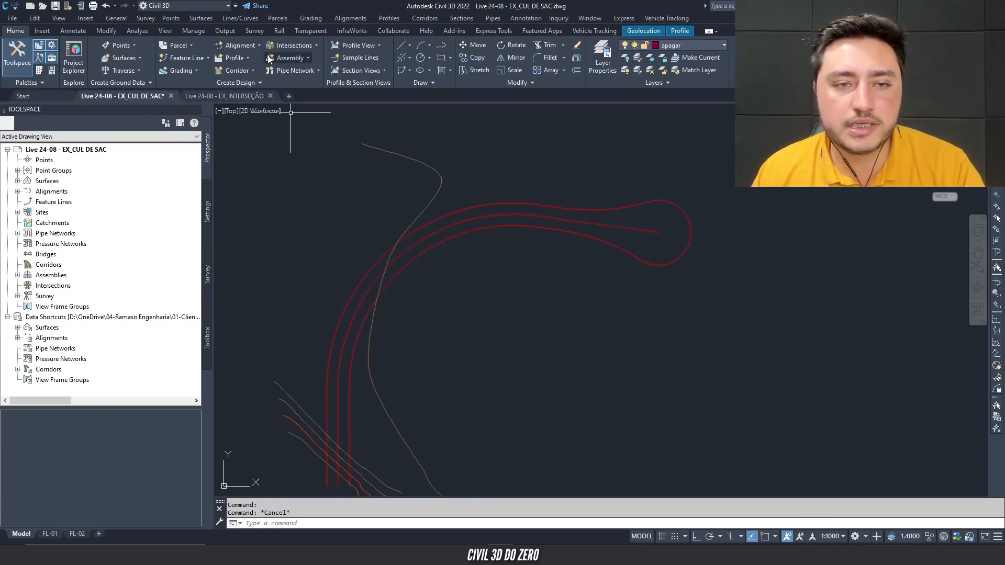
- Start creating an alignment from the road's centreline polyline, reversing its direction so it runs from the existing road to the bulb
{"action": "left_click", "coordinate": [239, 49]}
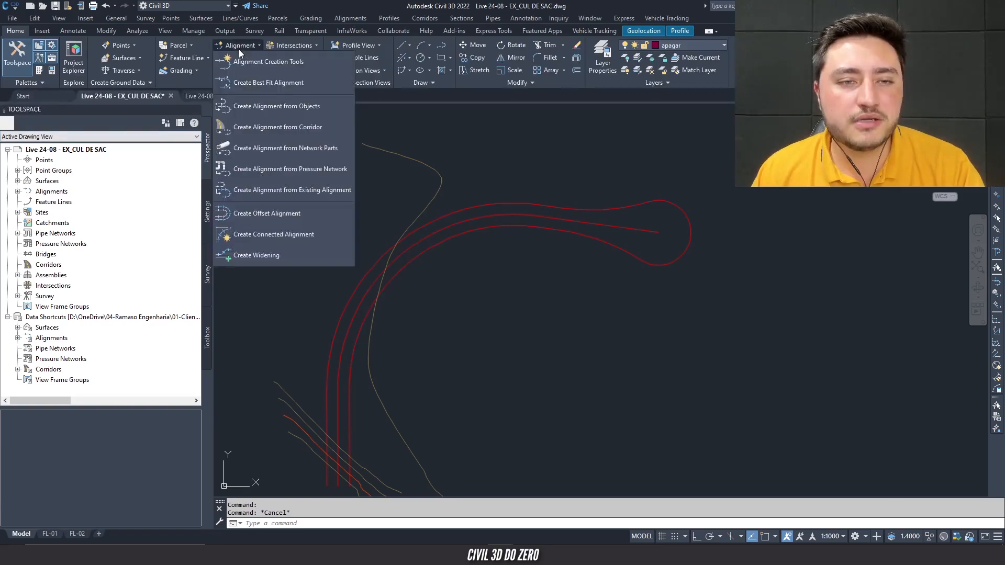
{"action": "left_click", "coordinate": [325, 106]}
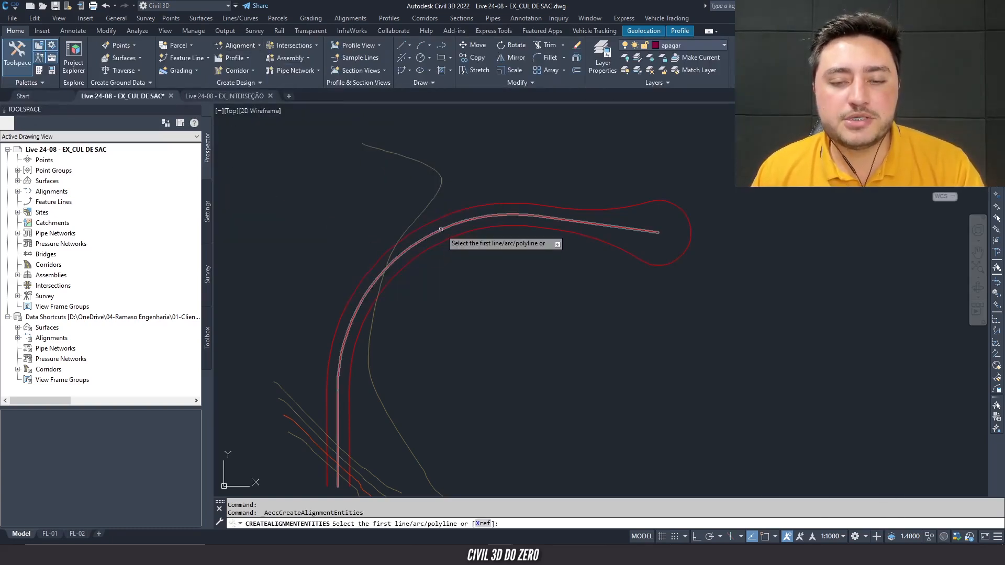
{"action": "left_click", "coordinate": [441, 229]}
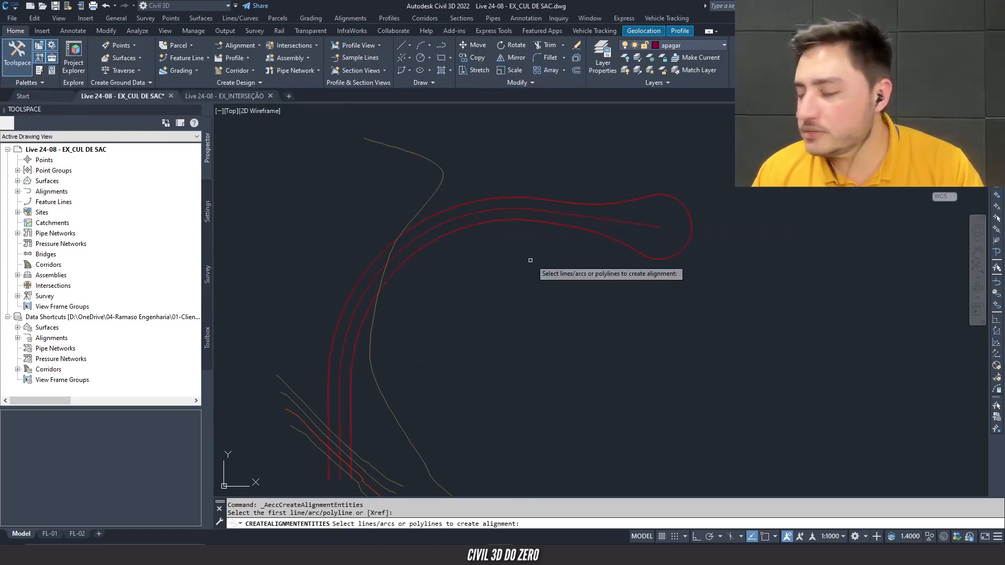
{"action": "key", "text": "Return"}
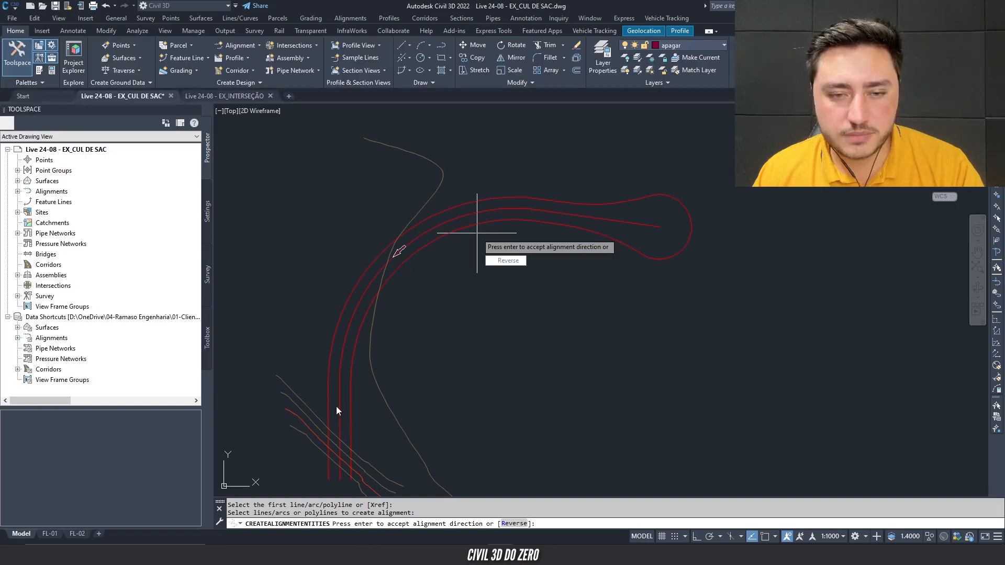
{"action": "scroll", "coordinate": [397, 272], "scroll_direction": "up", "scroll_amount": 3}
{"action": "scroll", "coordinate": [448, 280], "scroll_direction": "down", "scroll_amount": 2}
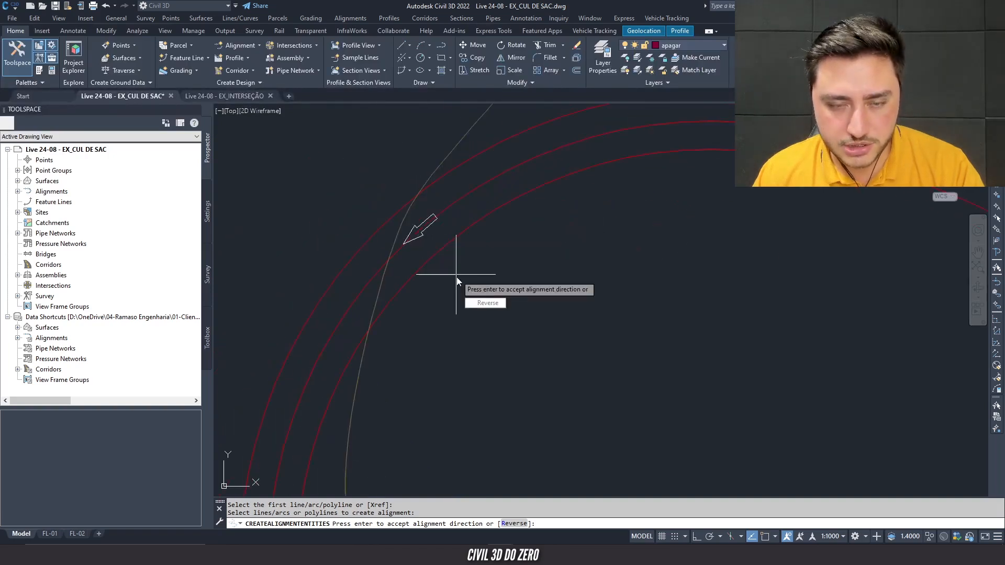
{"action": "left_click", "coordinate": [482, 303]}
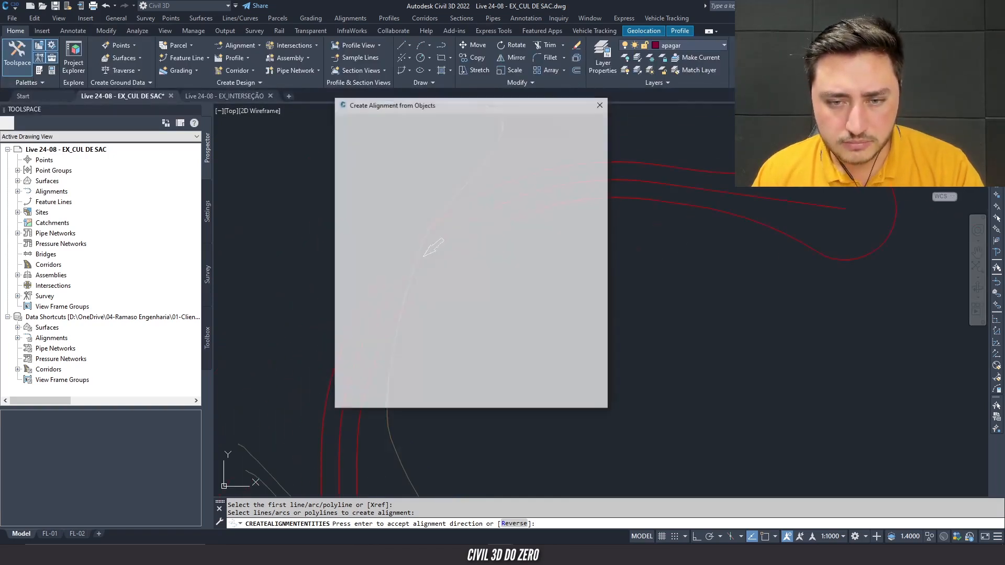
- Name the new centreline alignment Eixo-Cul de Sac
{"action": "left_click_drag", "start_coordinate": [372, 104], "coordinate": [449, 90]}
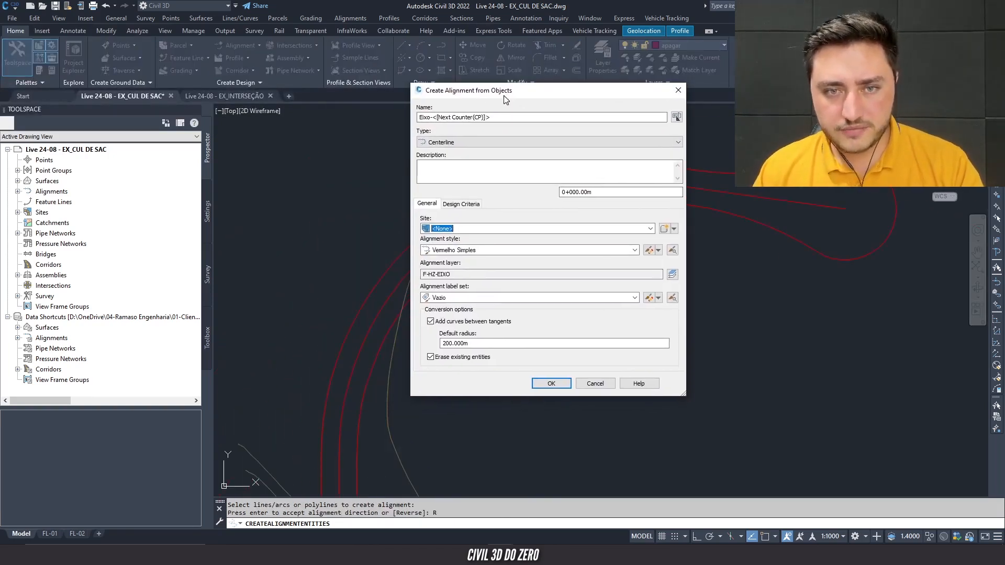
{"action": "left_click", "coordinate": [435, 117]}
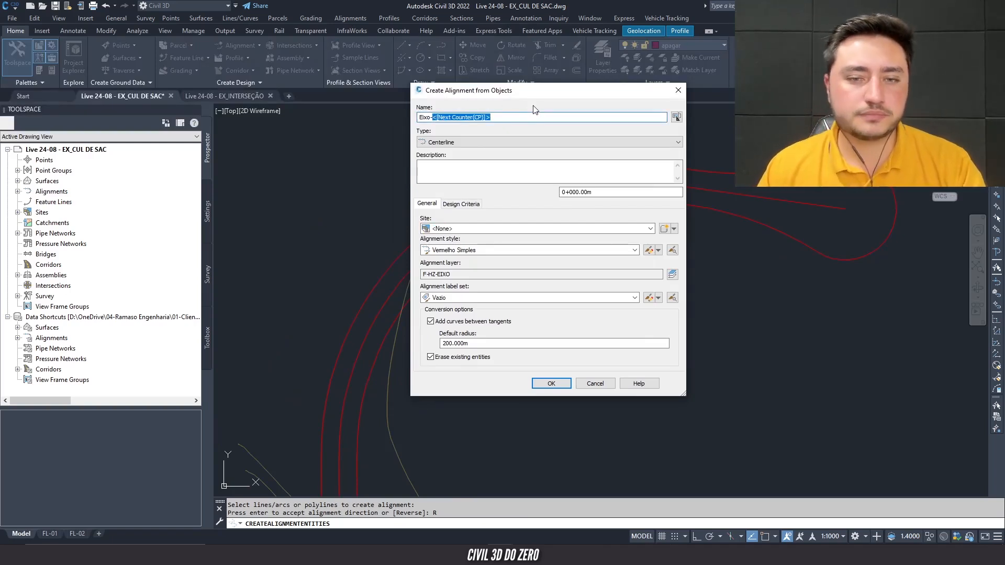
{"action": "key", "text": "Caps_Lock"}
{"action": "type", "text": "C"}
{"action": "key", "text": "Caps_Lock"}
{"action": "type", "text": "ul de"}
{"action": "key", "text": "Caps_Lock"}
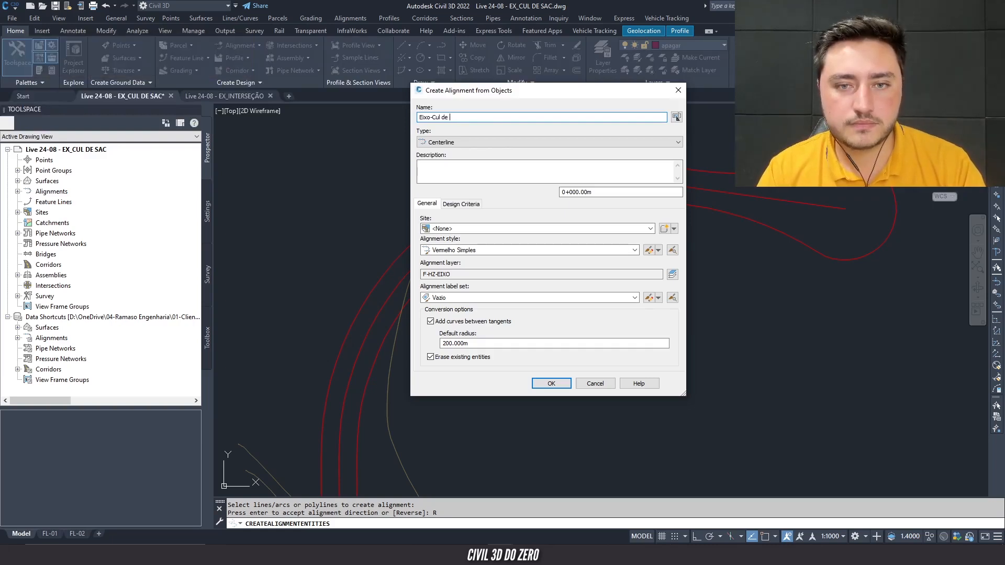
{"action": "type", "text": "S"}
{"action": "key", "text": "Caps_Lock"}
{"action": "type", "text": "ac"}
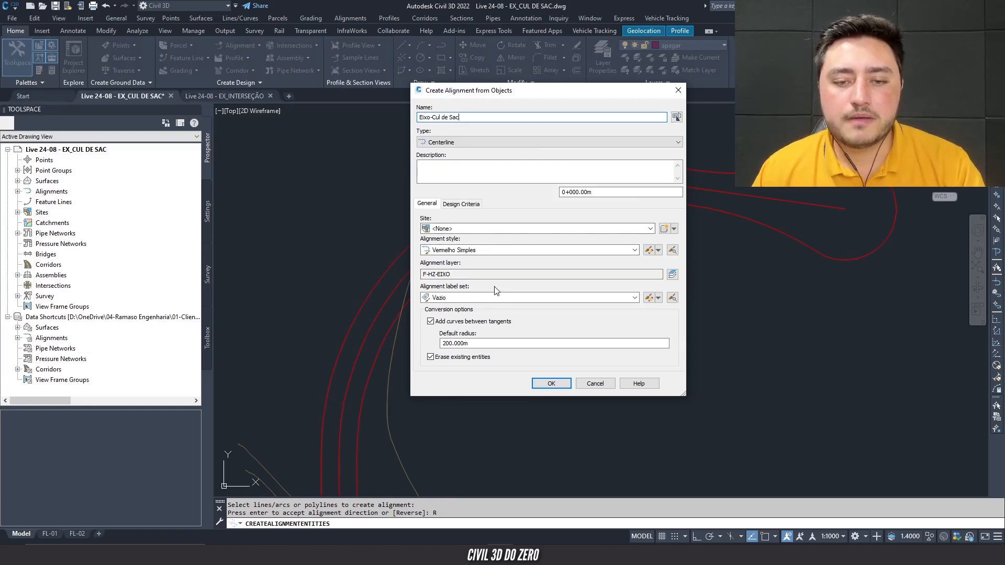
- Create the alignment with label set Elementos_Dist. 20m, without adding curves between tangents, erasing existing entities or using criteria-based design
{"action": "left_click", "coordinate": [474, 298]}
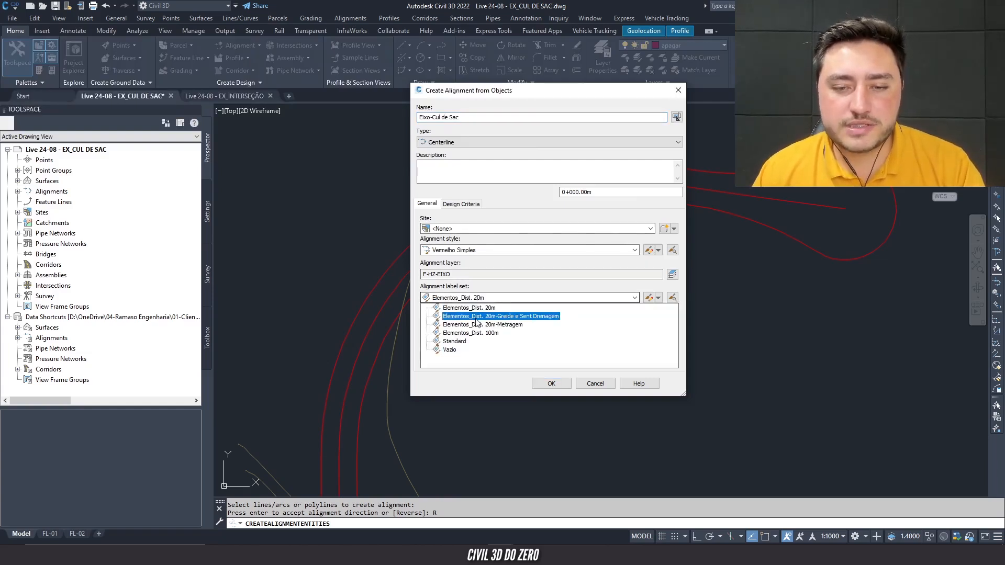
{"action": "left_click", "coordinate": [466, 308]}
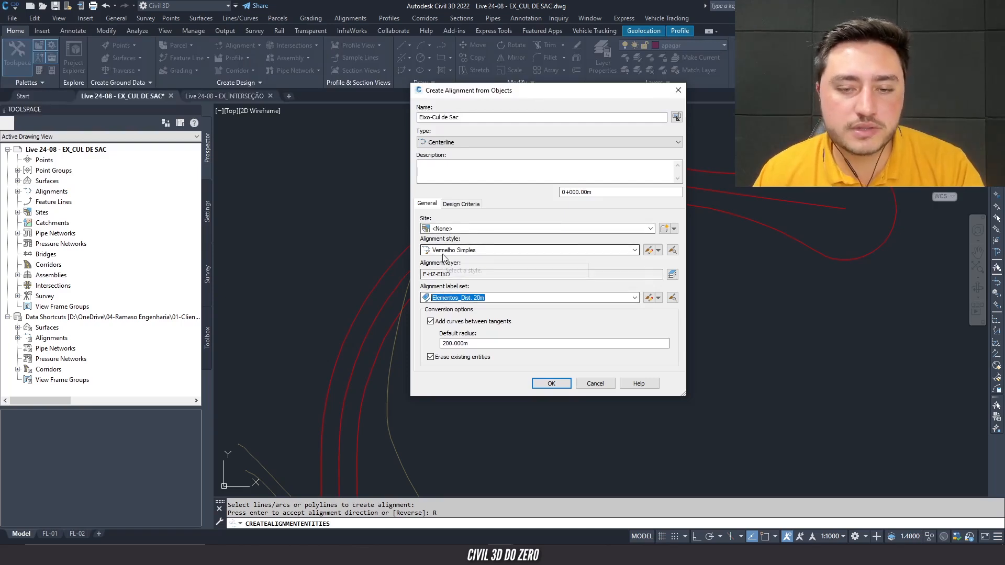
{"action": "left_click", "coordinate": [438, 318]}
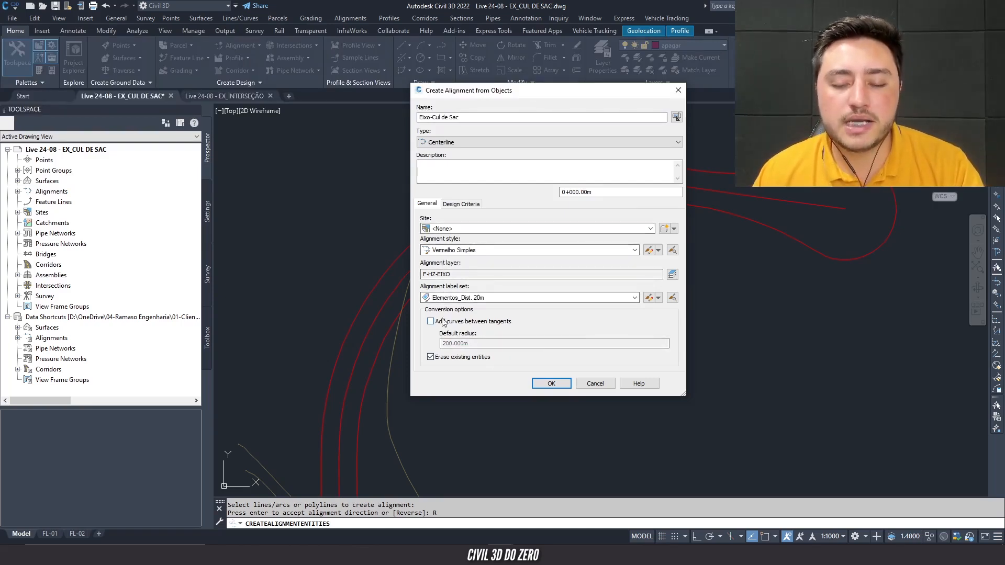
{"action": "left_click", "coordinate": [435, 358]}
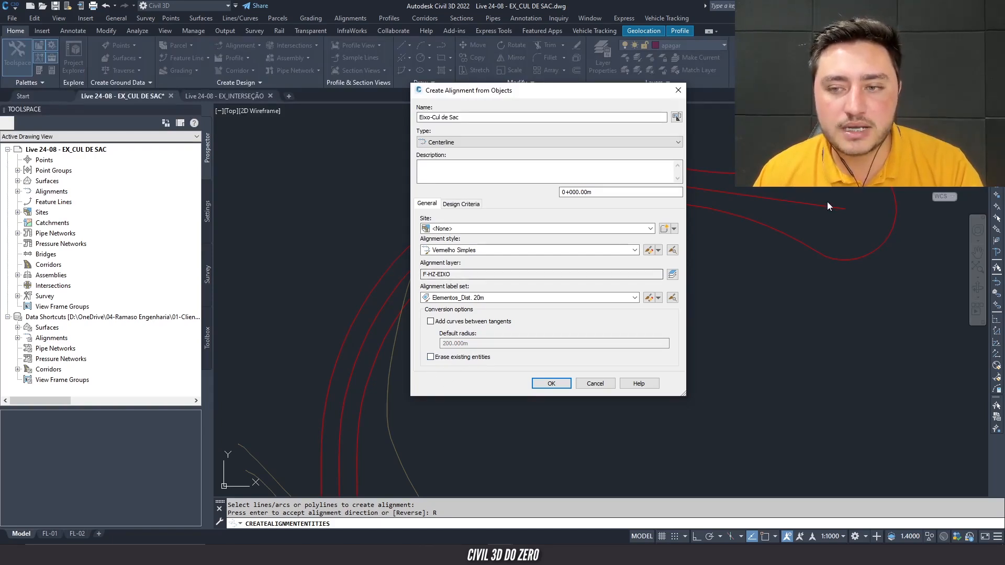
{"action": "left_click", "coordinate": [461, 204]}
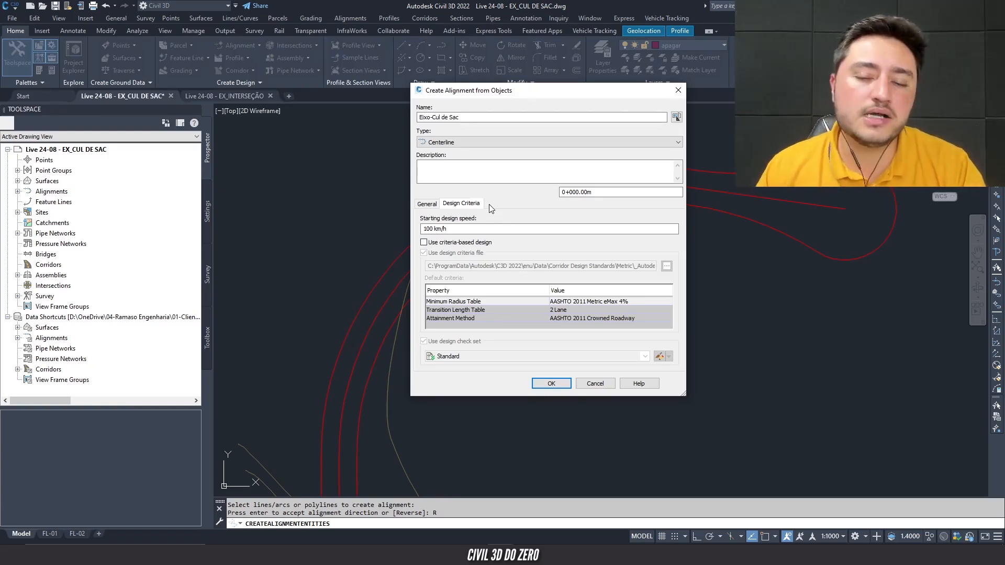
{"action": "left_click", "coordinate": [553, 384]}
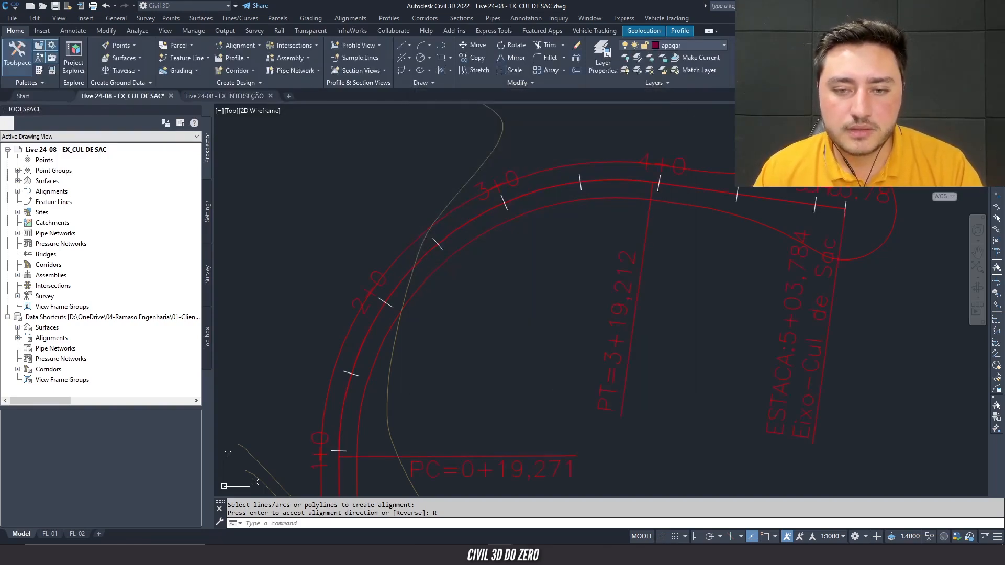
- Delete the ESTACA labels carrying the alignment name at the start and end of the Eixo-Cul de Sac alignment
{"action": "middle_click_drag", "start_coordinate": [488, 291], "coordinate": [486, 240]}
{"action": "key", "text": "Escape"}
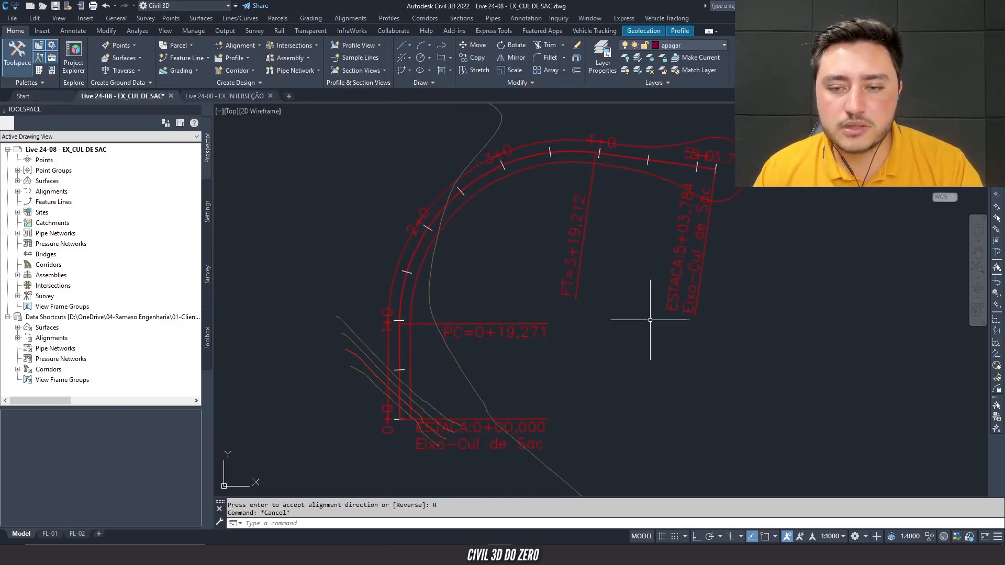
{"action": "left_click", "coordinate": [671, 293]}
{"action": "key", "text": "Delete"}
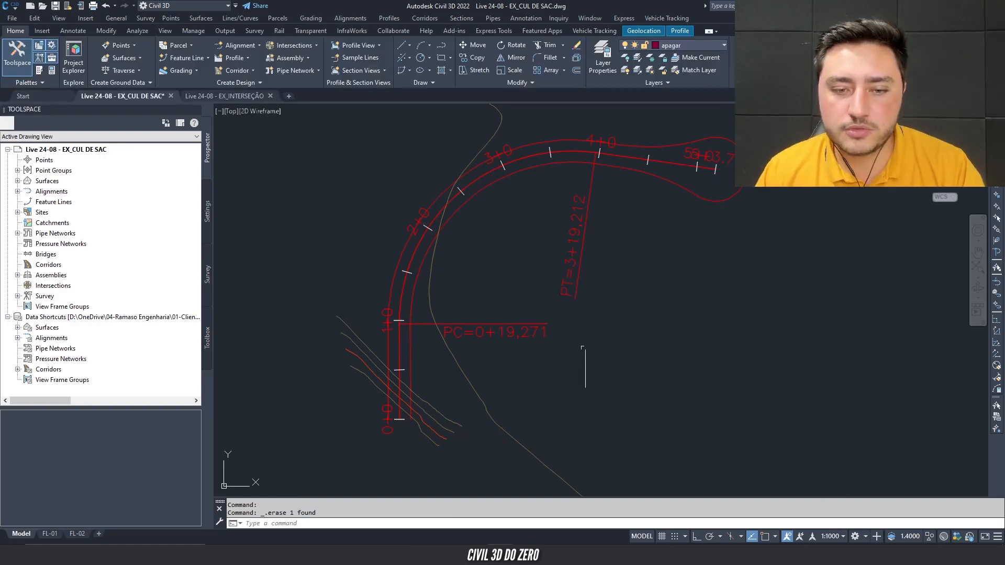
{"action": "key", "text": "Escape"}
{"action": "middle_click_drag", "start_coordinate": [577, 218], "coordinate": [561, 262]}
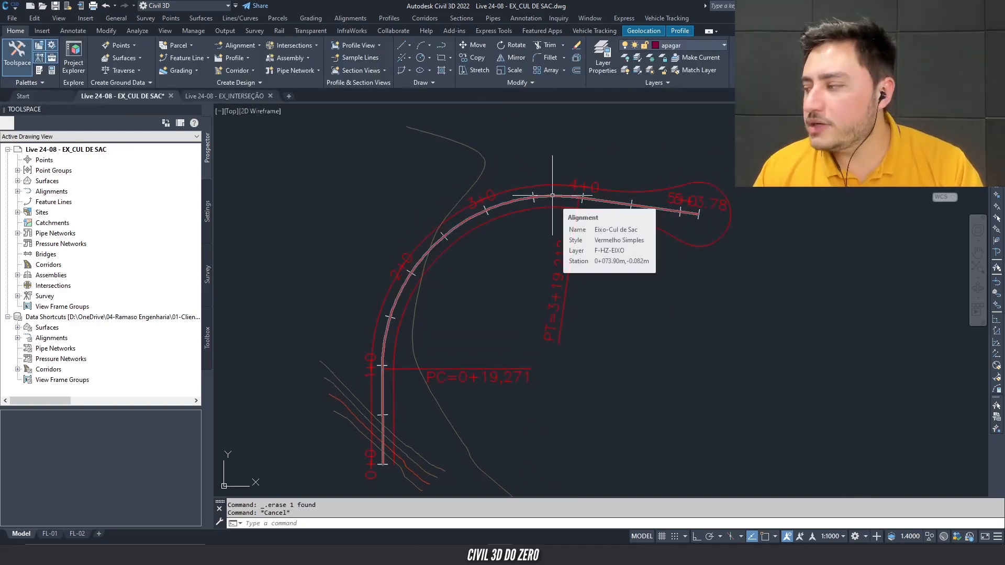
- Sample the PRIMITIVO surface along the full length of the Eixo-Cul de Sac alignment as a surface profile
{"action": "left_click", "coordinate": [551, 196]}
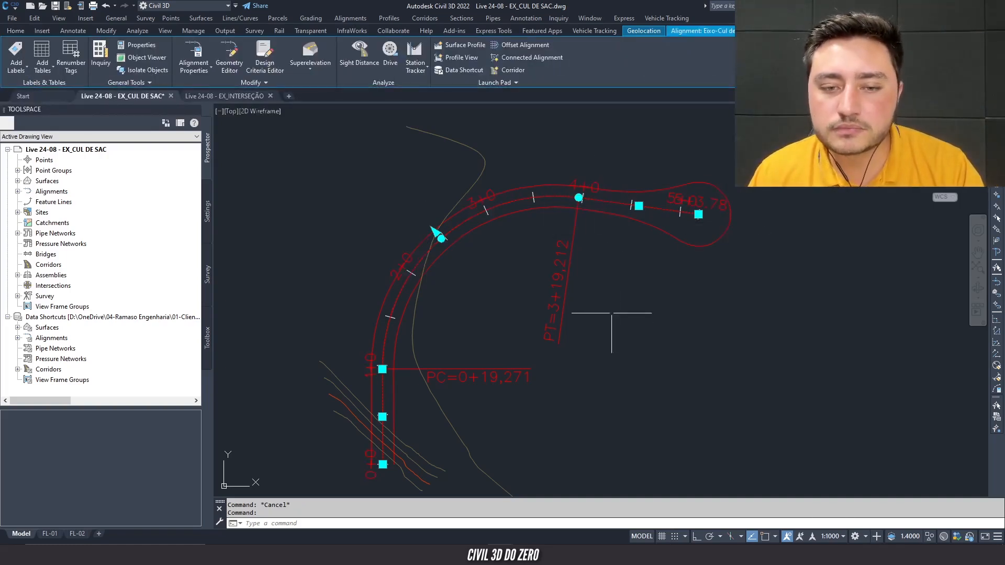
{"action": "key", "text": "Escape"}
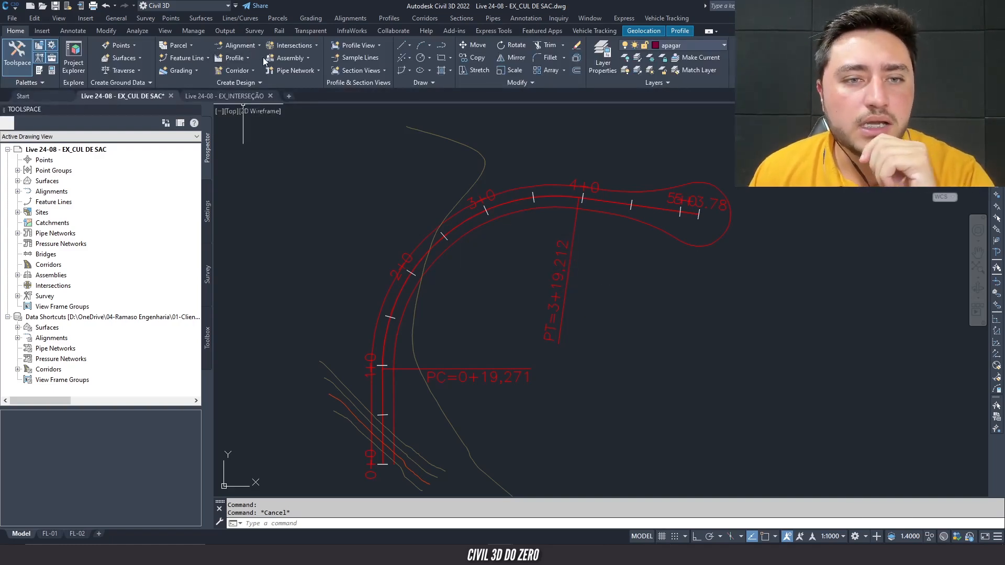
{"action": "left_click", "coordinate": [460, 205]}
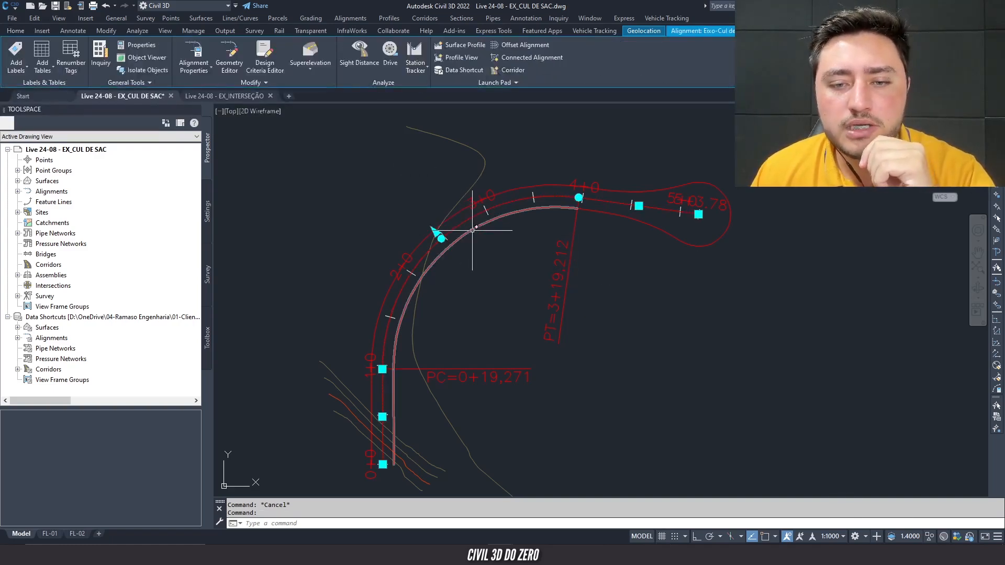
{"action": "left_click", "coordinate": [477, 45]}
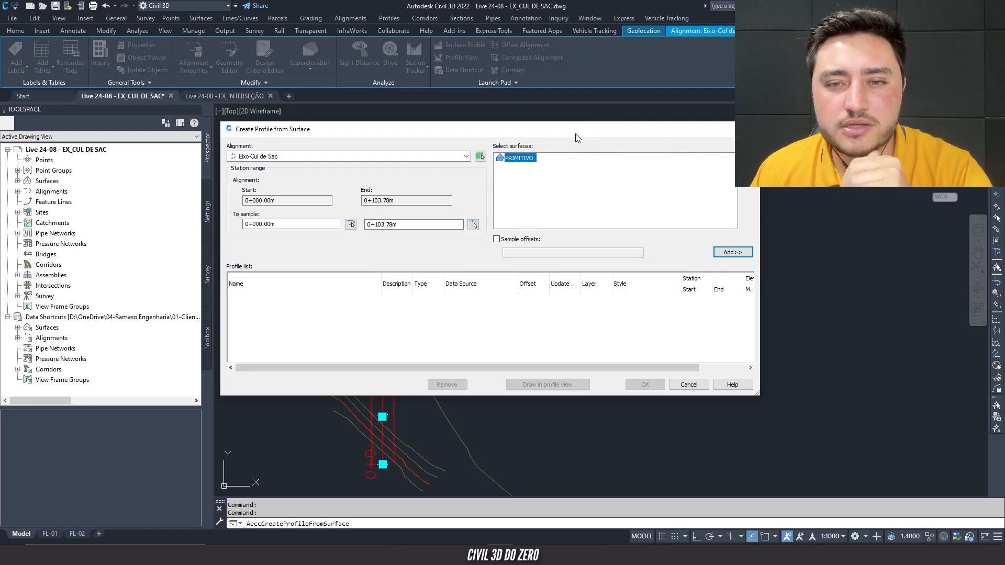
{"action": "left_click_drag", "start_coordinate": [578, 138], "coordinate": [639, 106]}
{"action": "left_click", "coordinate": [809, 224]}
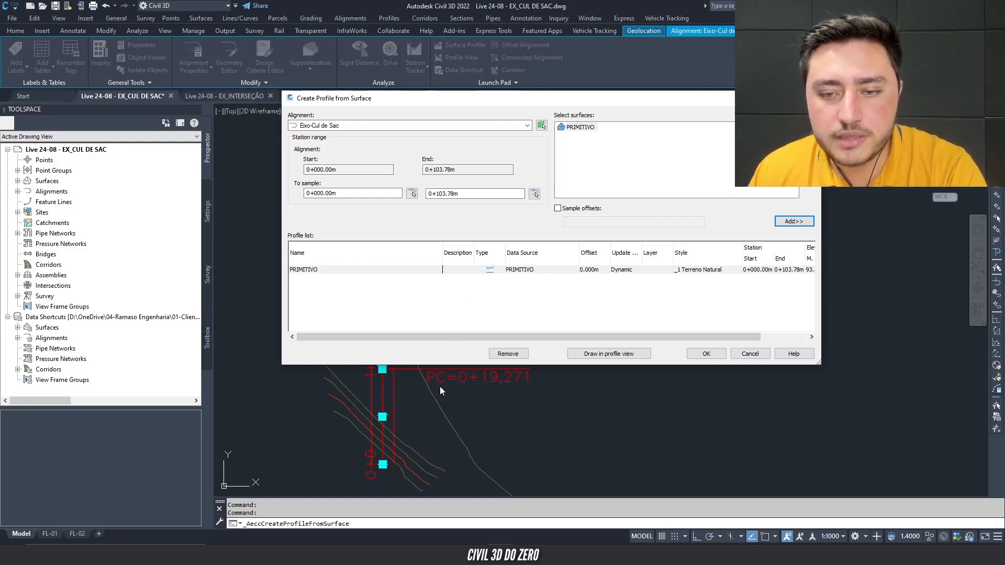
- Begin a profile view for the Eixo-Cul de Sac alignment using the PERFIL_RAMASO_[1:200] style
{"action": "left_click", "coordinate": [590, 355]}
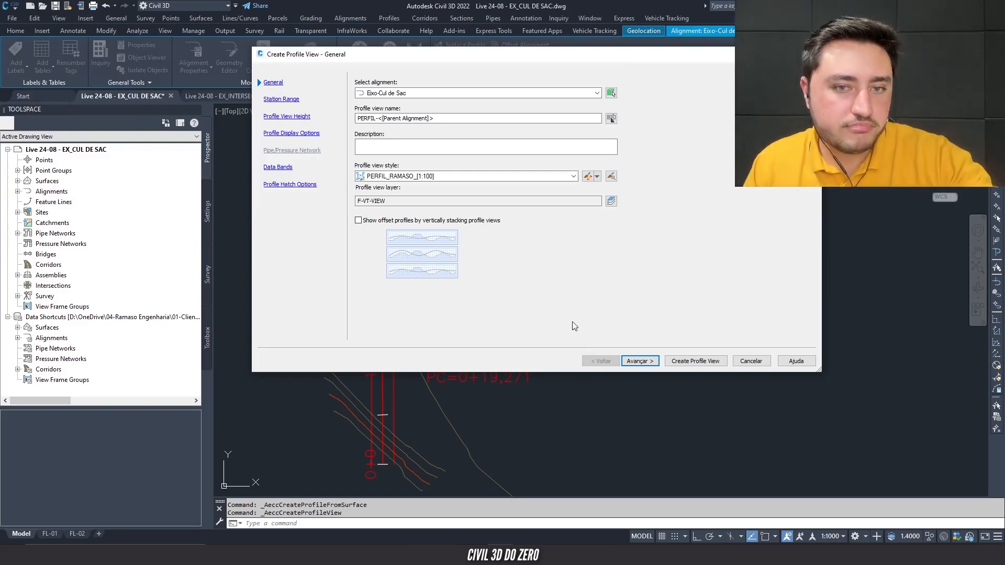
{"action": "left_click", "coordinate": [454, 177]}
{"action": "left_click", "coordinate": [454, 179]}
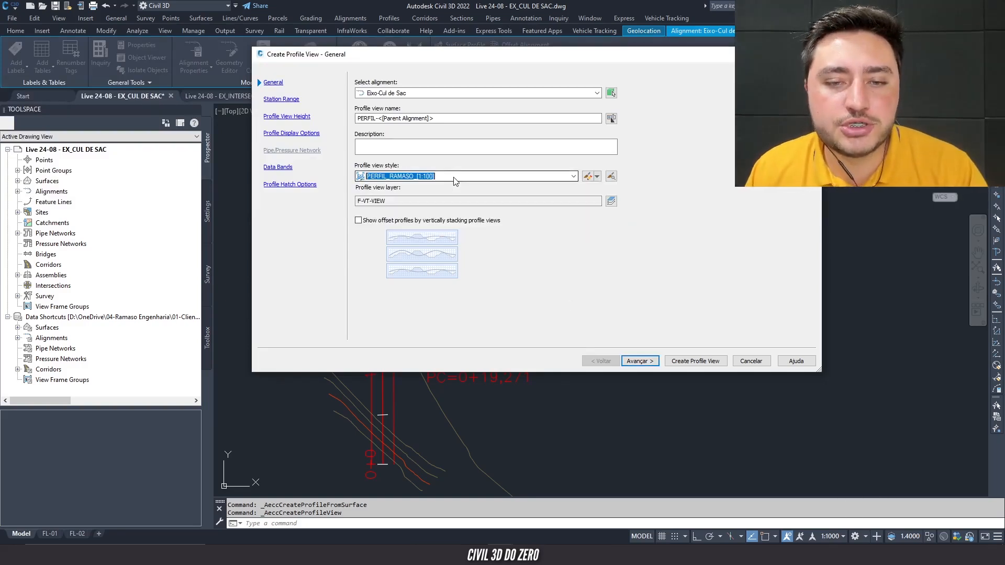
{"action": "left_click", "coordinate": [461, 176]}
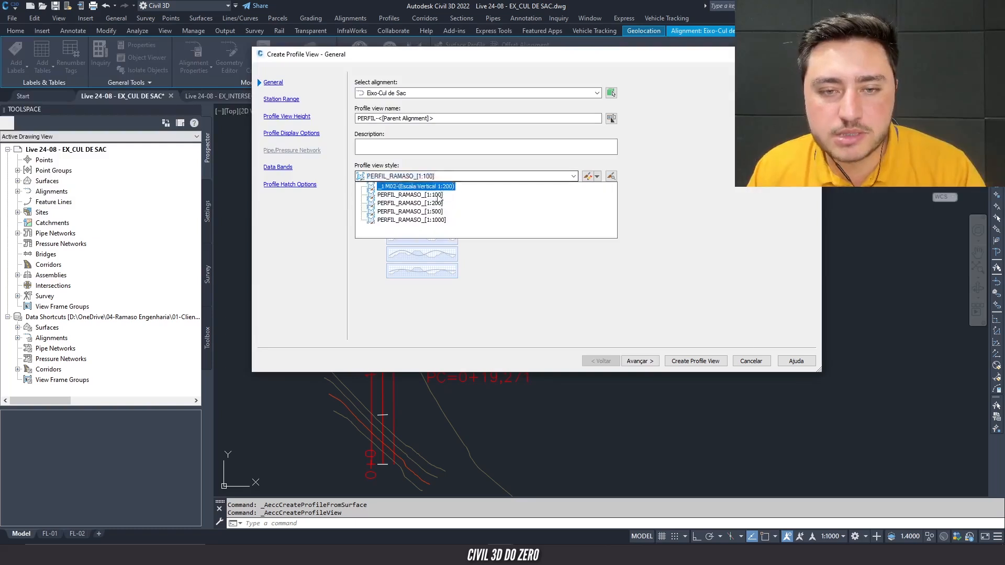
{"action": "left_click", "coordinate": [438, 209]}
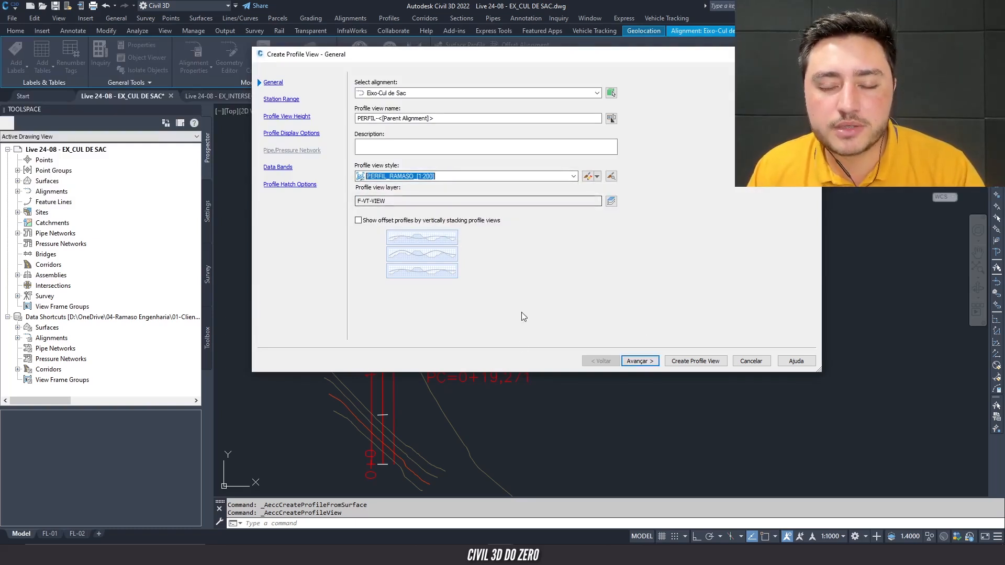
- Create the profile view with the automatic station range and default remaining settings, placing it in the empty area right of the cul-de-sac plan
{"action": "left_click", "coordinate": [635, 361]}
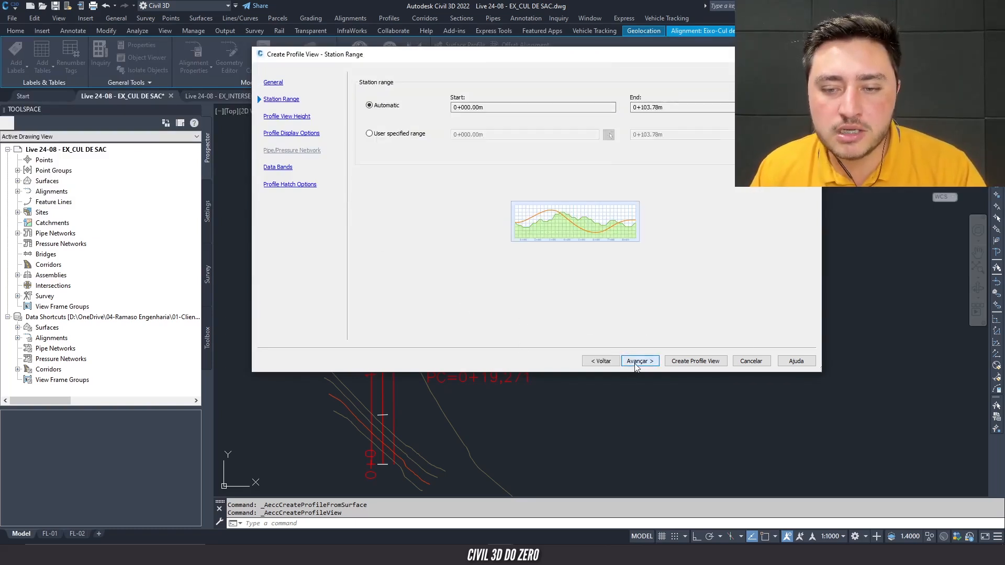
{"action": "left_click", "coordinate": [635, 361]}
{"action": "left_click", "coordinate": [635, 361]}
{"action": "left_click", "coordinate": [636, 361]}
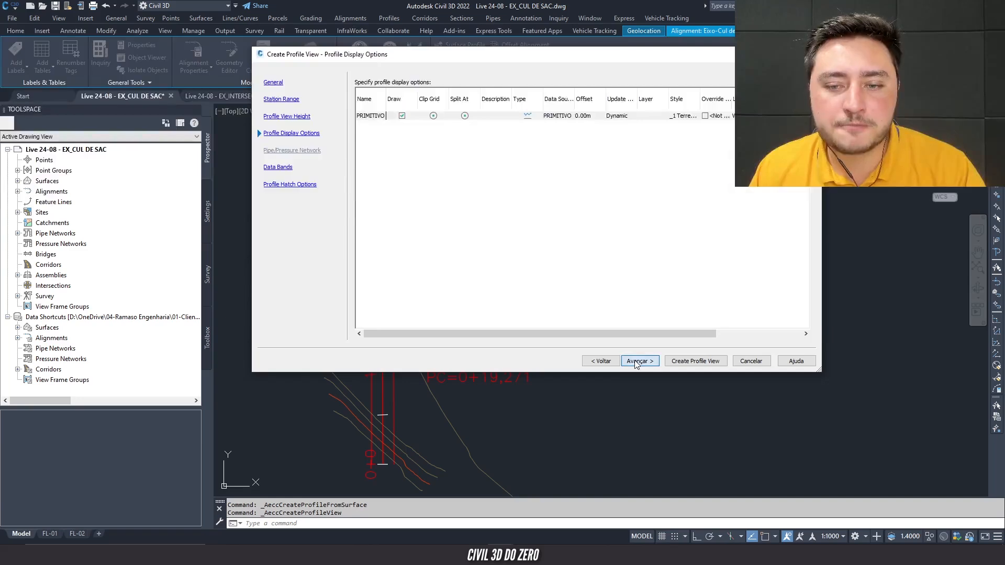
{"action": "left_click", "coordinate": [636, 361]}
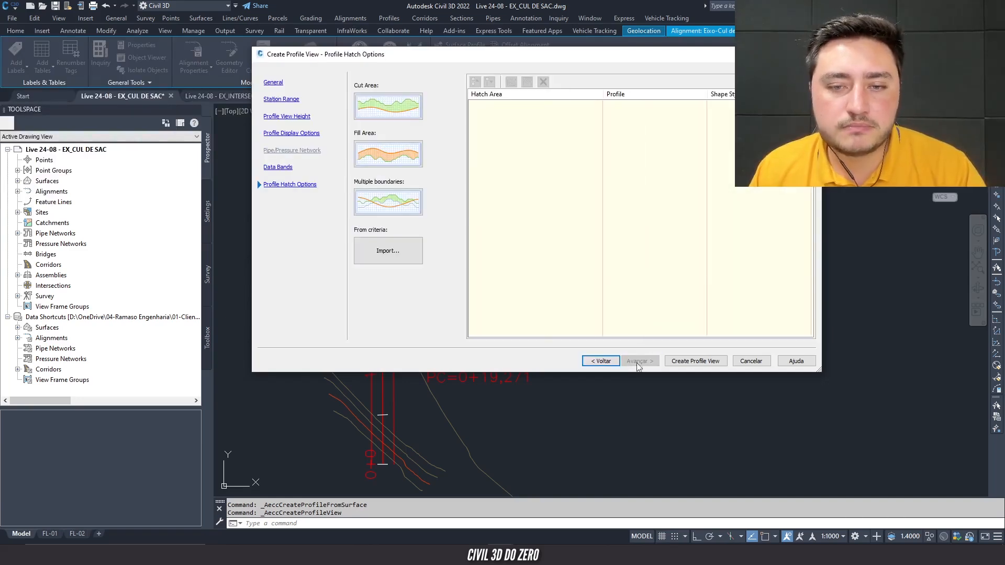
{"action": "left_click", "coordinate": [672, 362]}
{"action": "scroll", "coordinate": [727, 293], "scroll_direction": "down", "scroll_amount": 5}
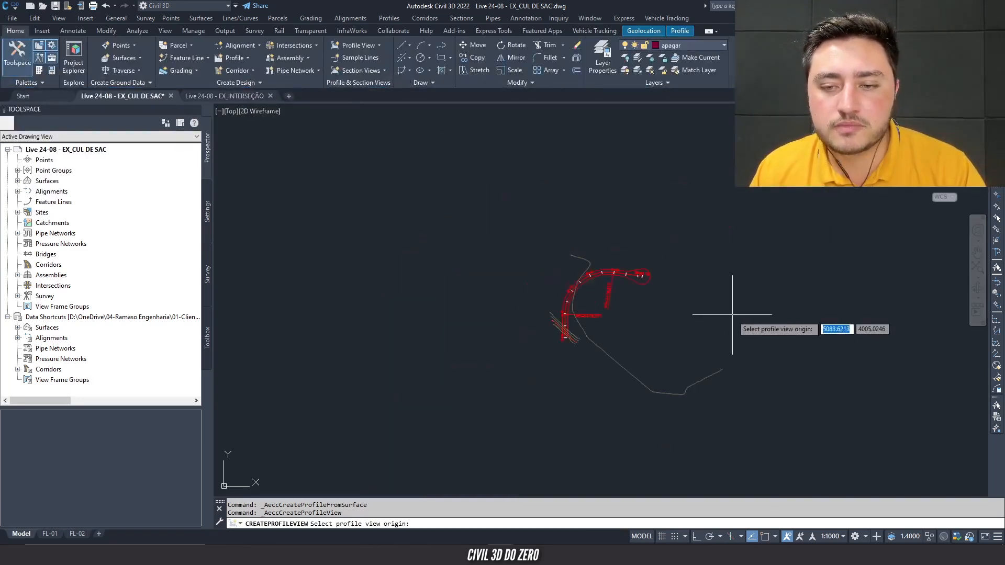
{"action": "left_click", "coordinate": [638, 297]}
{"action": "key", "text": "Escape"}
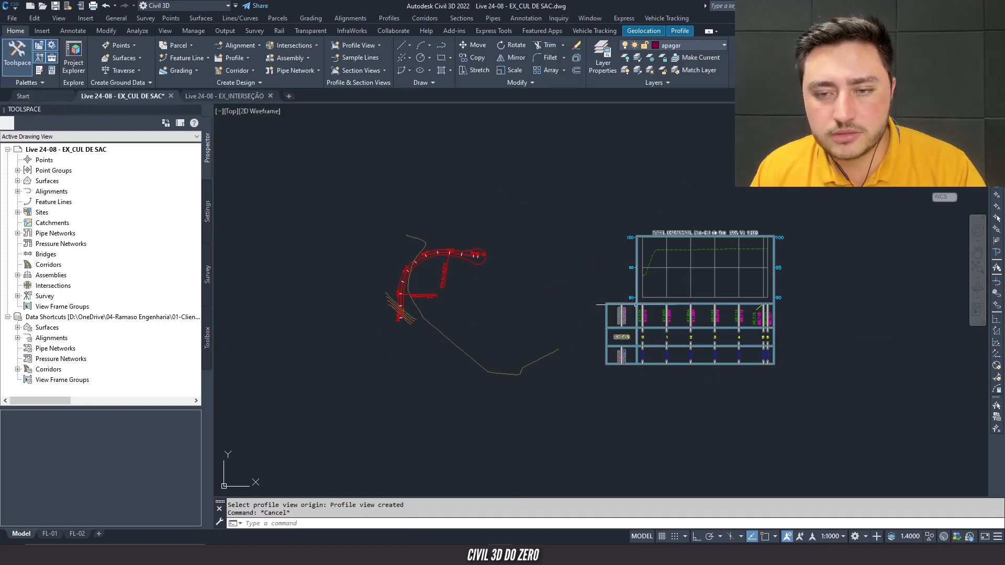
- Examine the terrain line, elevation grid and data bands in the new Eixo-Cul de Sac profile view
{"action": "scroll", "coordinate": [664, 282], "scroll_direction": "up", "scroll_amount": 4}
{"action": "scroll", "coordinate": [558, 256], "scroll_direction": "down", "scroll_amount": 3}
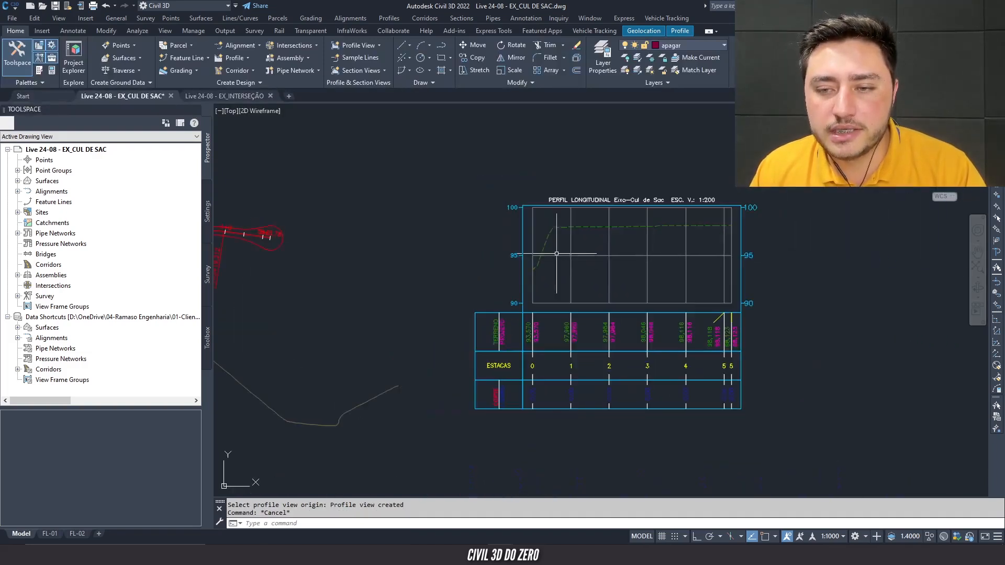
{"action": "scroll", "coordinate": [558, 259], "scroll_direction": "up", "scroll_amount": 3}
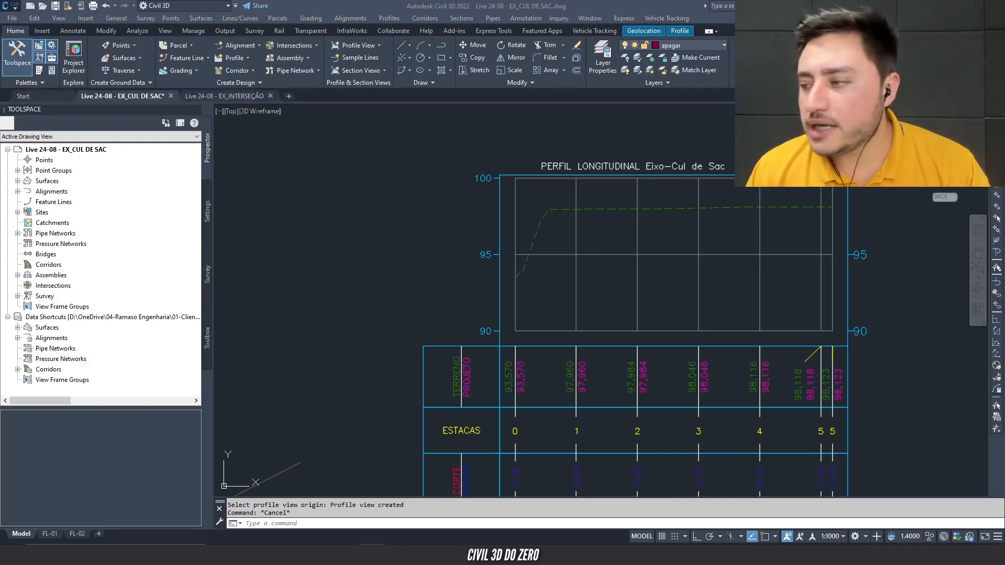
{"action": "left_click", "coordinate": [542, 281]}
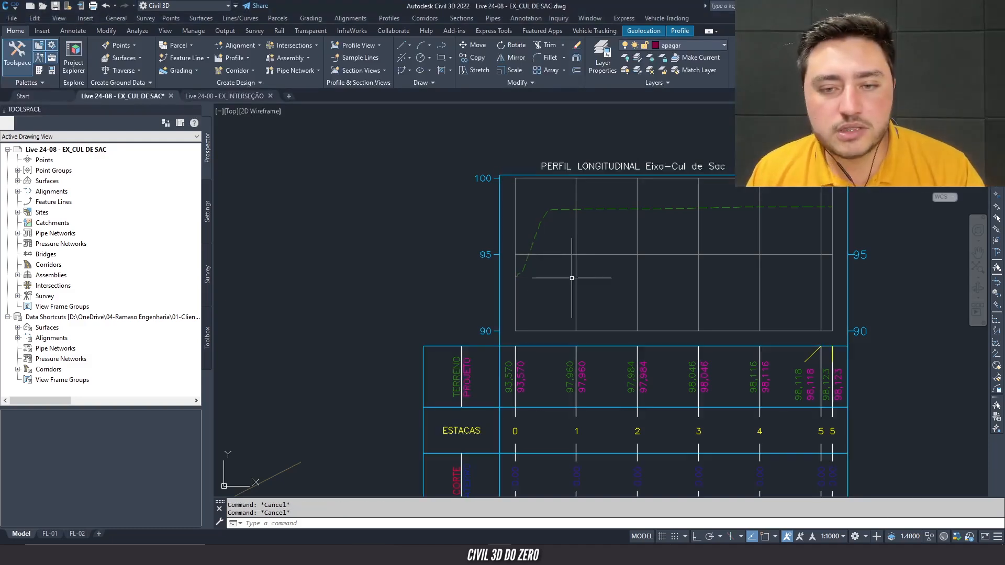
{"action": "key", "text": "Escape"}
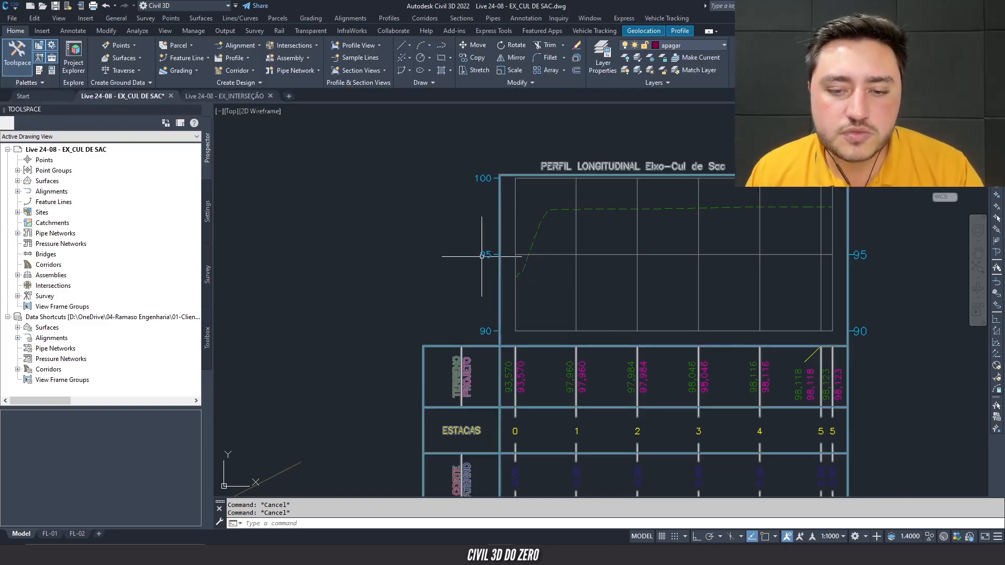
{"action": "left_click", "coordinate": [415, 308]}
{"action": "left_click", "coordinate": [401, 256]}
{"action": "middle_click_drag", "start_coordinate": [408, 262], "coordinate": [406, 250]}
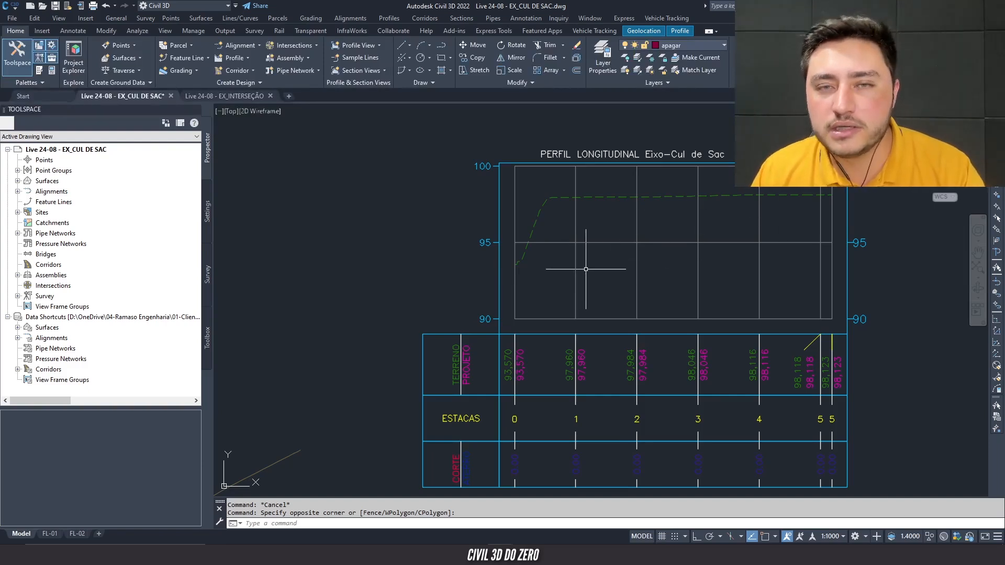
- Create a layout profile named VERTICAL-<[Alignment Name]> in the profile view, with style _1 Projeto and label set VIARIO RAMASO
{"action": "left_click", "coordinate": [514, 291]}
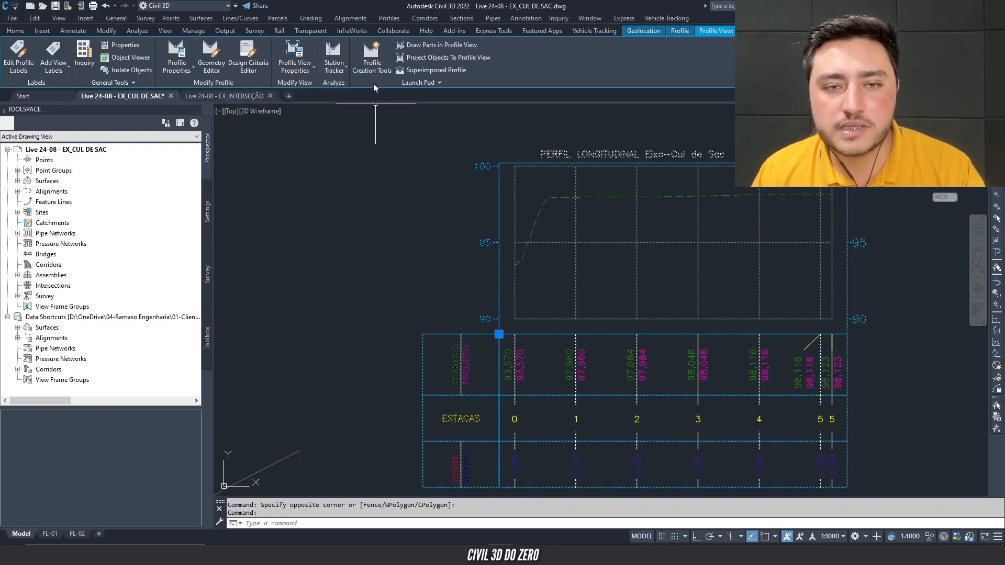
{"action": "left_click", "coordinate": [375, 62]}
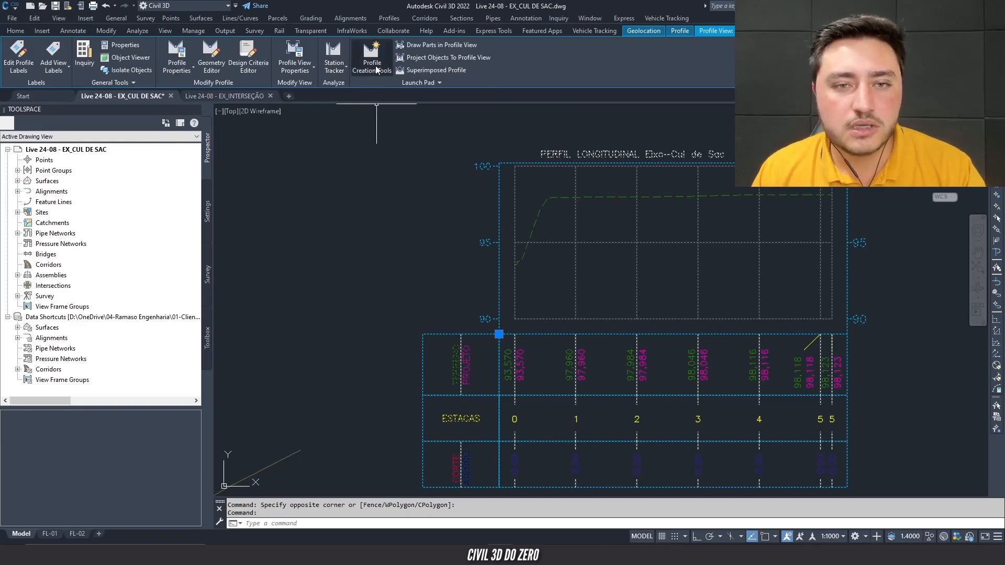
{"action": "left_click", "coordinate": [375, 67]}
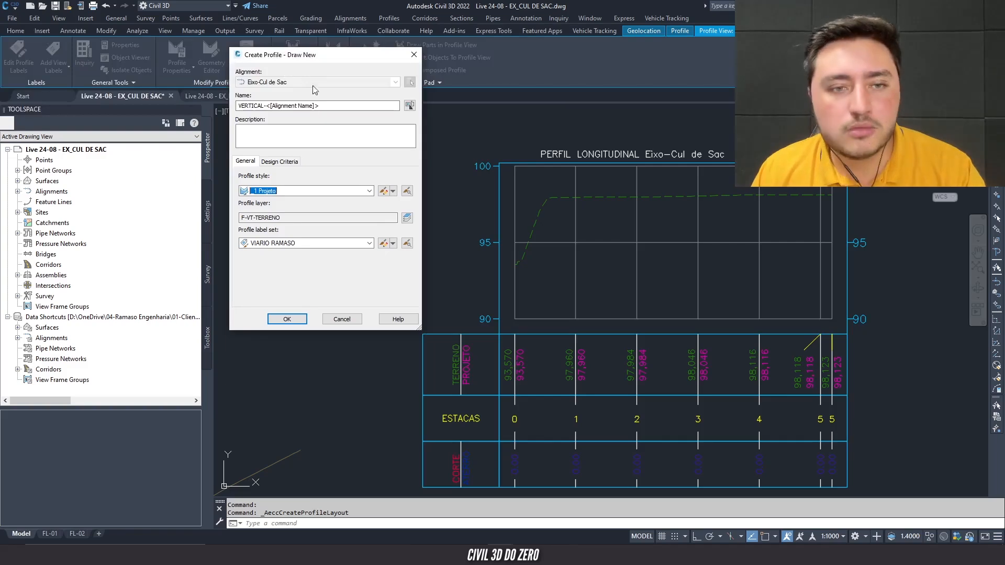
{"action": "left_click", "coordinate": [289, 320]}
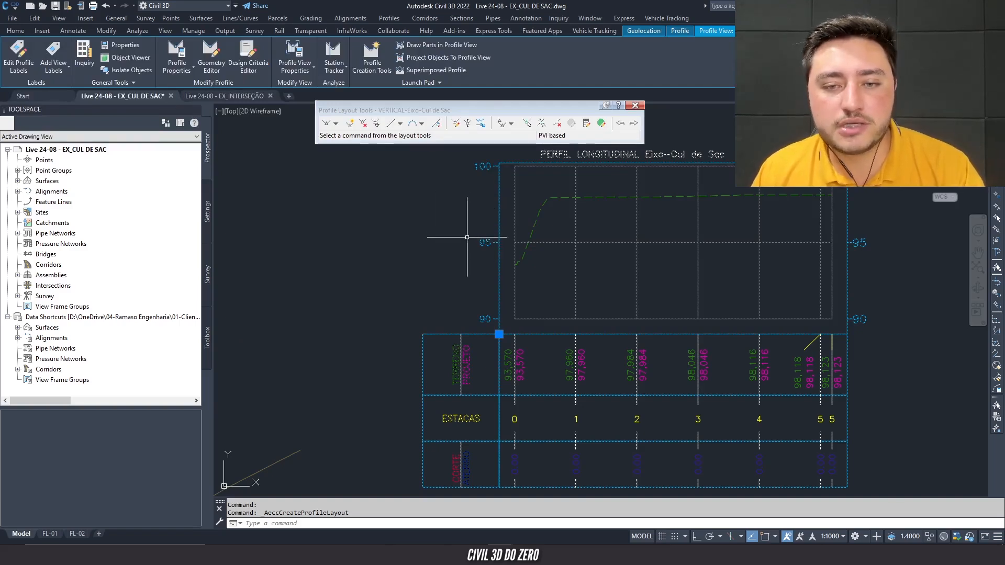
{"action": "key", "text": "Escape"}
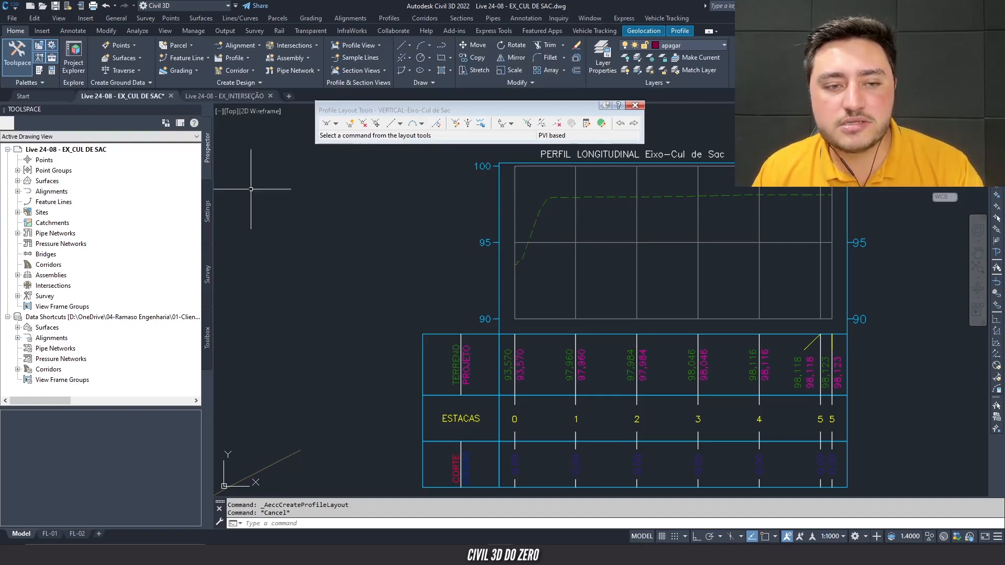
- Browse the drawing's centreline alignments to the Eixo-Cul de Sac profiles and select the PRIMITIVO profile
{"action": "left_click", "coordinate": [17, 192]}
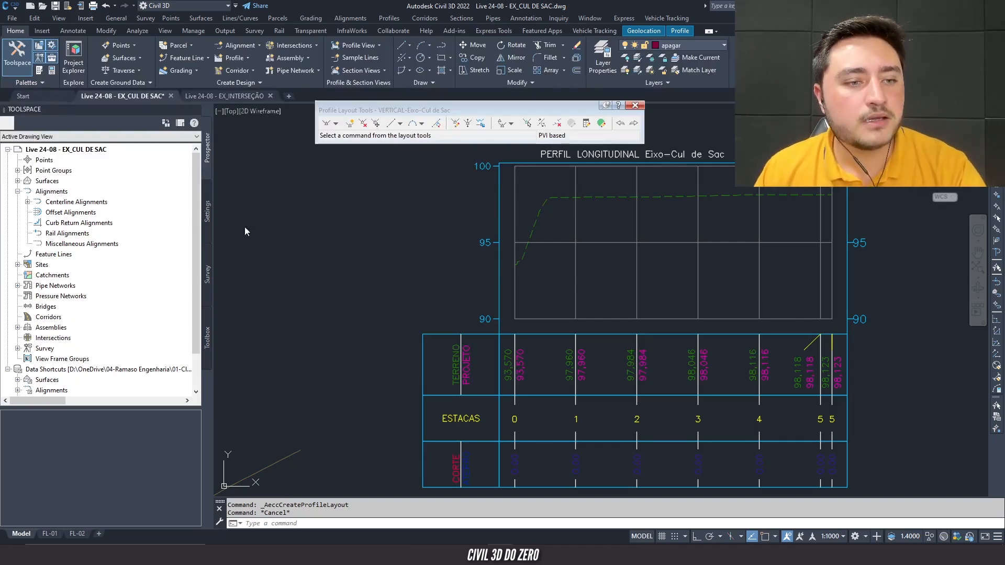
{"action": "left_click", "coordinate": [28, 202]}
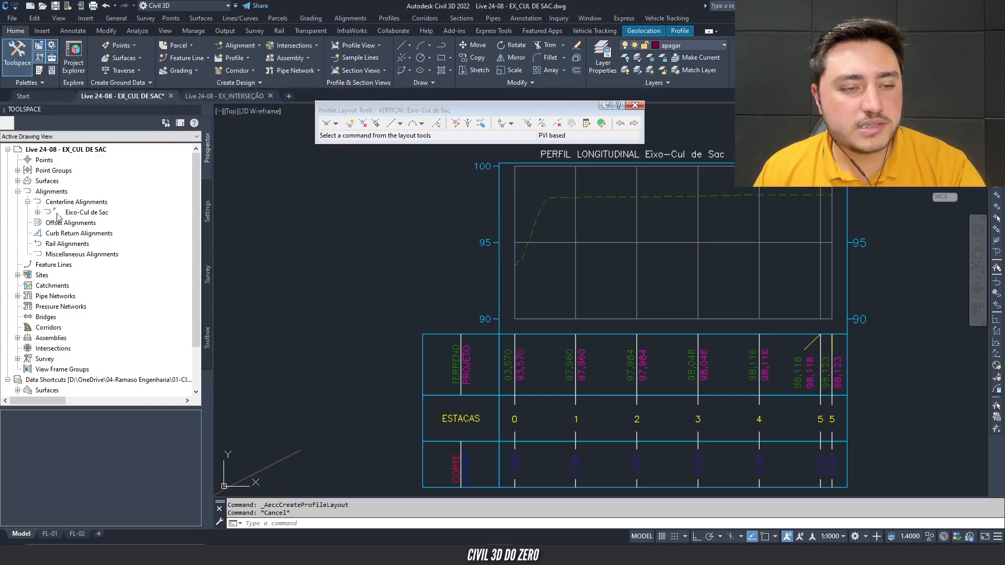
{"action": "left_click", "coordinate": [72, 213]}
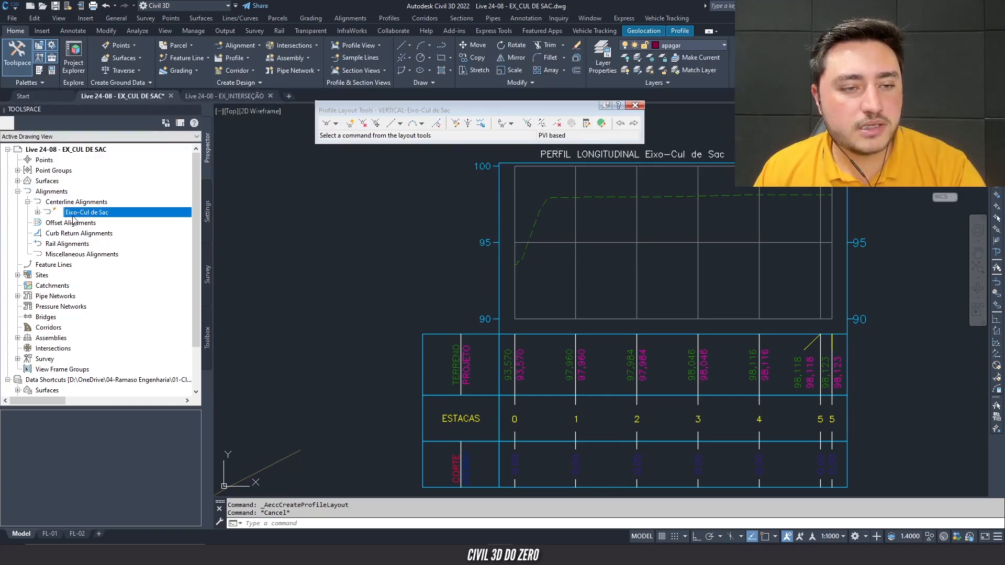
{"action": "left_click", "coordinate": [38, 212]}
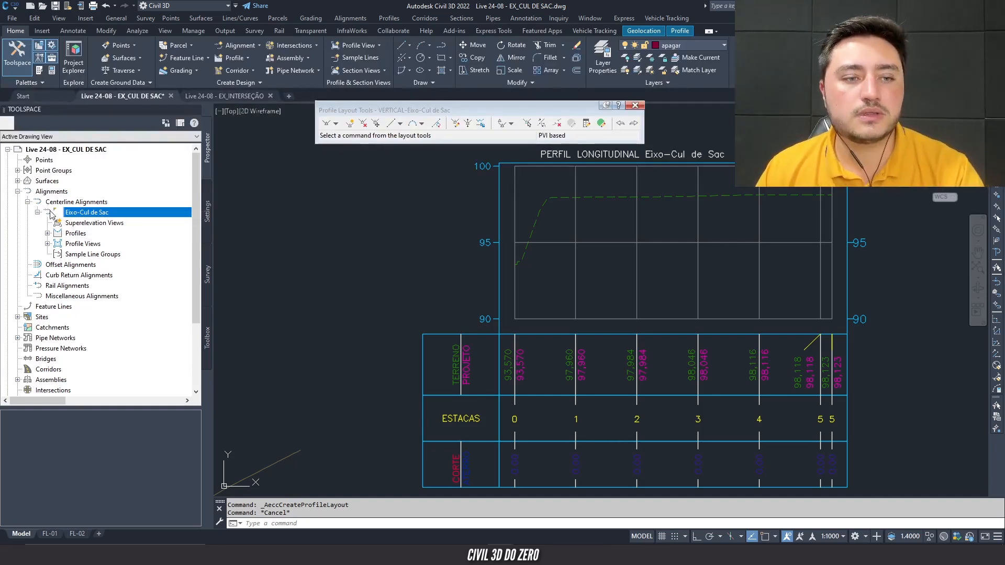
{"action": "left_click", "coordinate": [75, 226]}
{"action": "left_click", "coordinate": [75, 234]}
{"action": "left_click", "coordinate": [79, 244]}
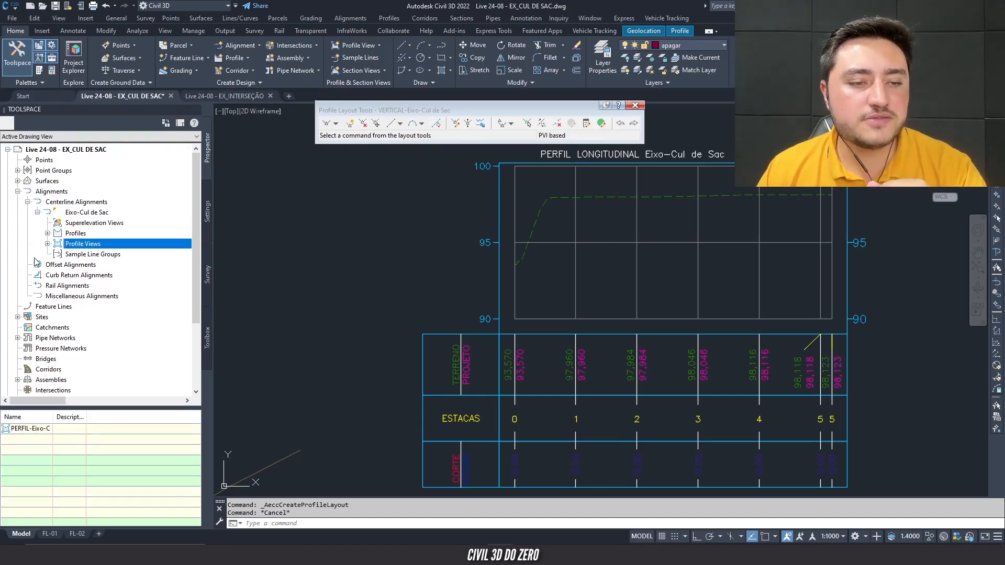
{"action": "left_click", "coordinate": [48, 233]}
{"action": "left_click", "coordinate": [104, 244]}
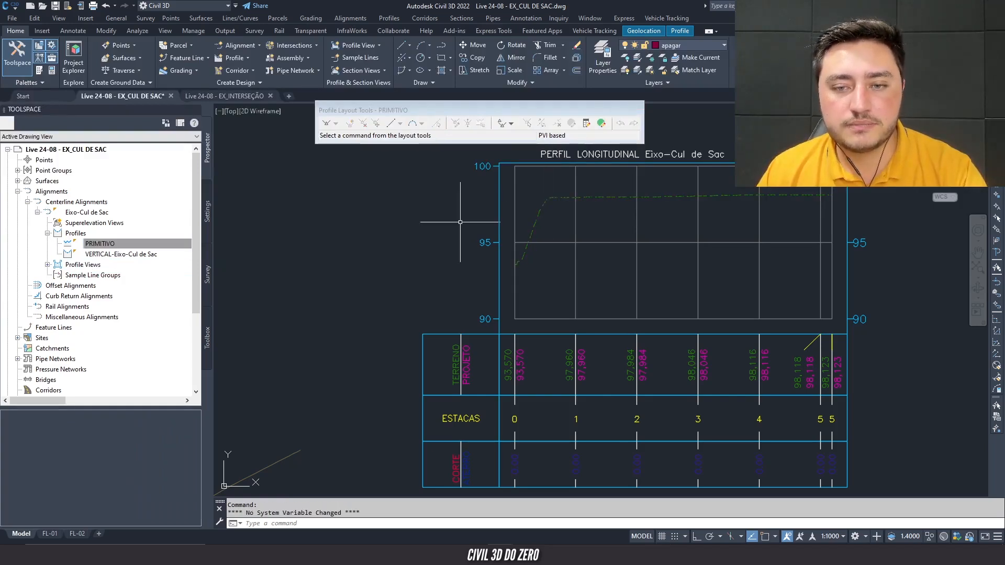
- Select the VERTICAL-Eixo-Cul de Sac profile instead of PRIMITIVO and close the profile layout tools
{"action": "key", "text": "Escape"}
{"action": "left_click", "coordinate": [117, 255]}
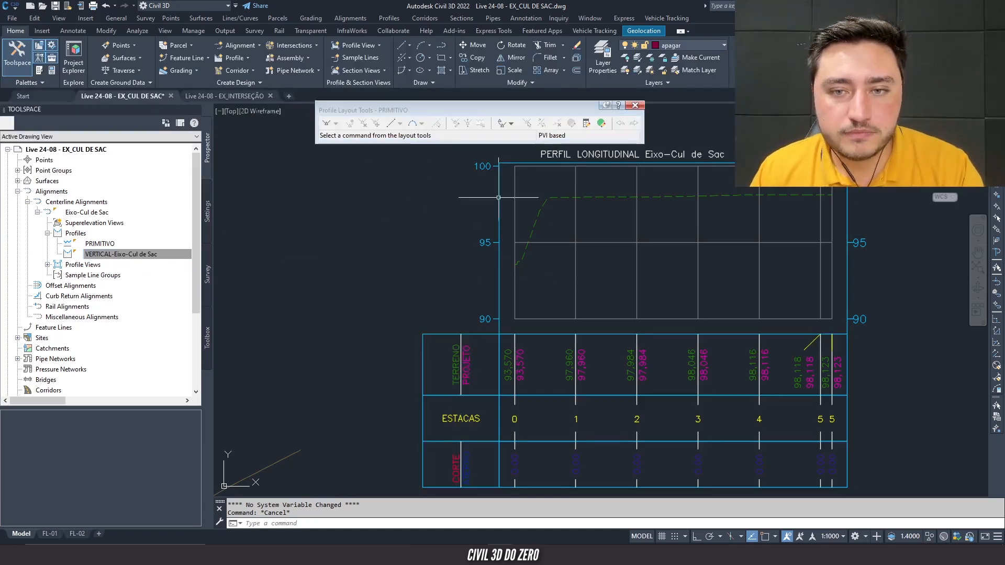
{"action": "left_click_drag", "start_coordinate": [405, 112], "coordinate": [373, 126]}
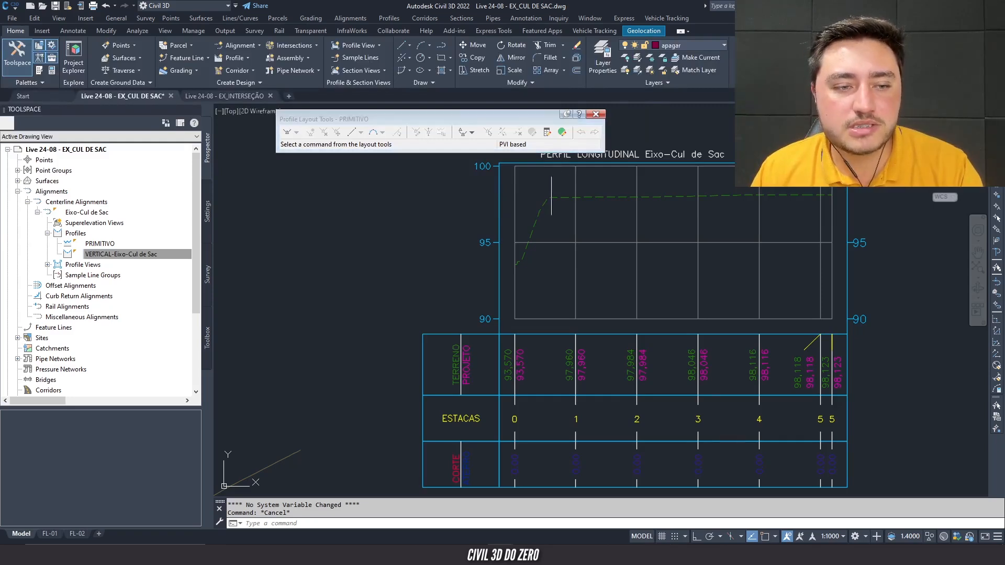
{"action": "left_click", "coordinate": [592, 116]}
{"action": "left_click", "coordinate": [120, 255]}
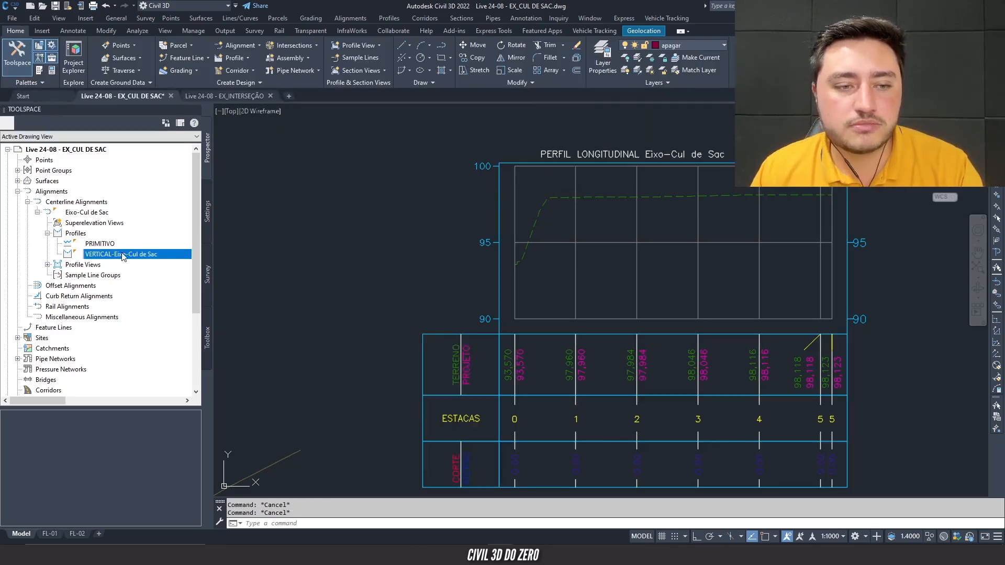
{"action": "right_click", "coordinate": [138, 259]}
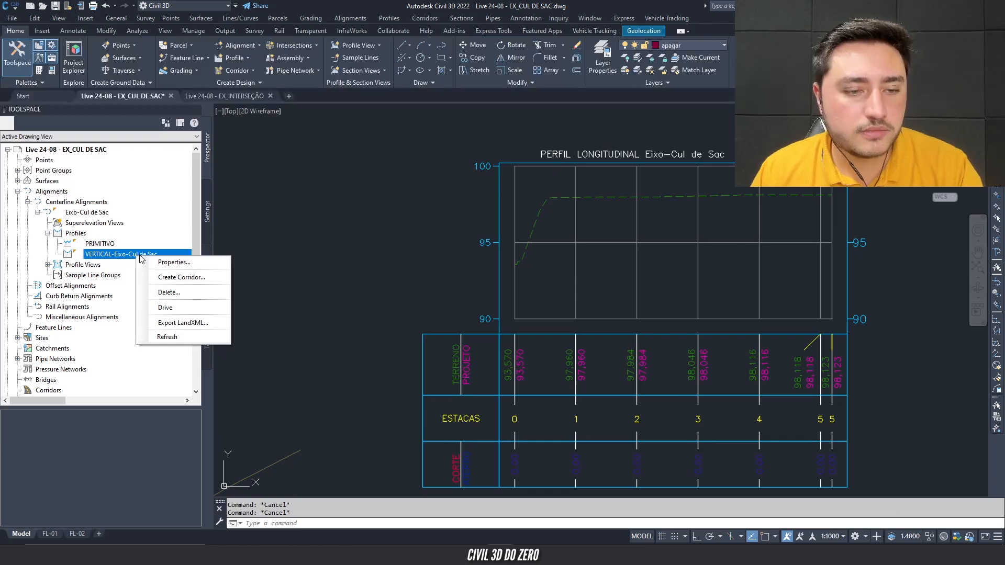
{"action": "left_click", "coordinate": [170, 261]}
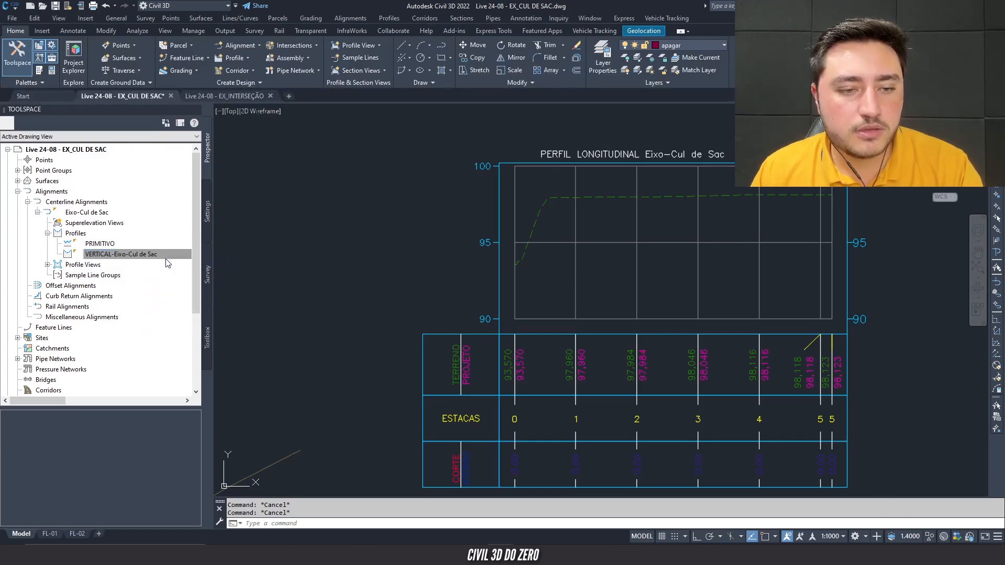
{"action": "left_click", "coordinate": [533, 390]}
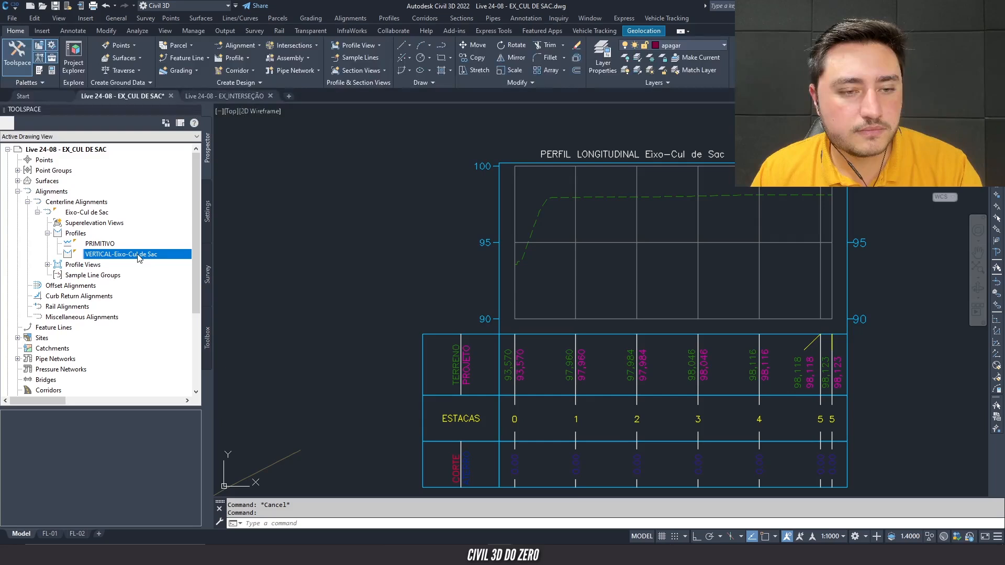
{"action": "right_click", "coordinate": [129, 259]}
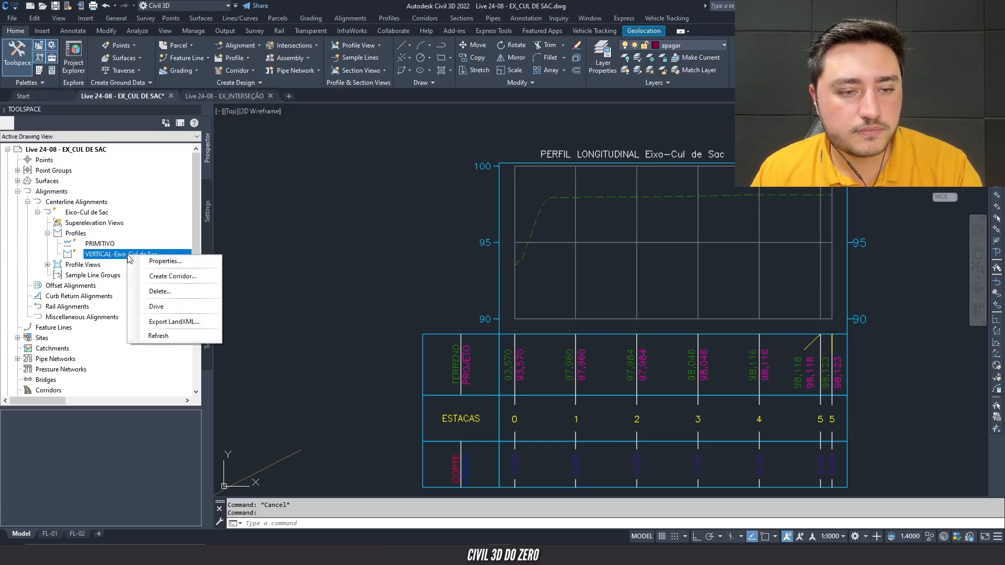
{"action": "key", "text": "Escape"}
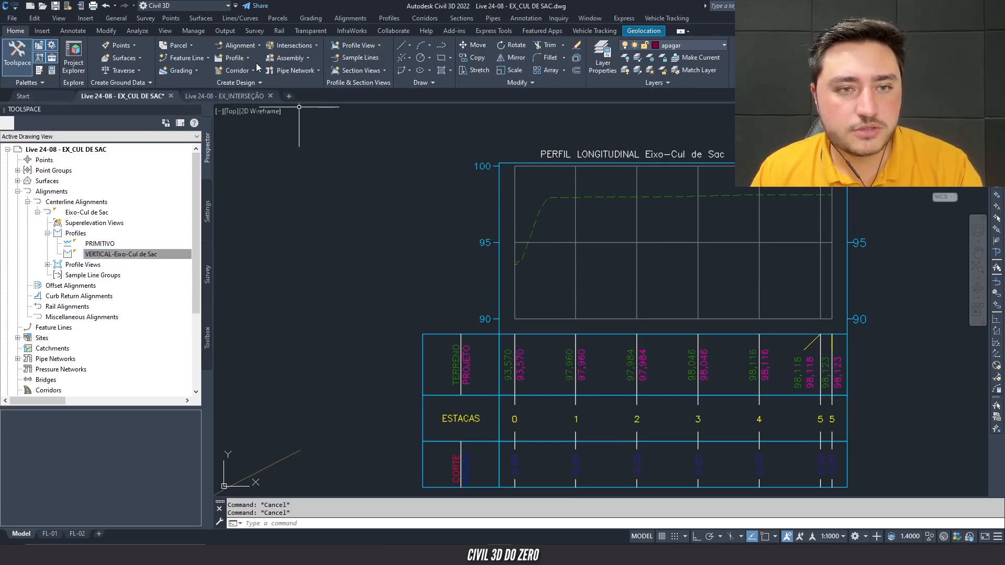
{"action": "left_click", "coordinate": [247, 58]}
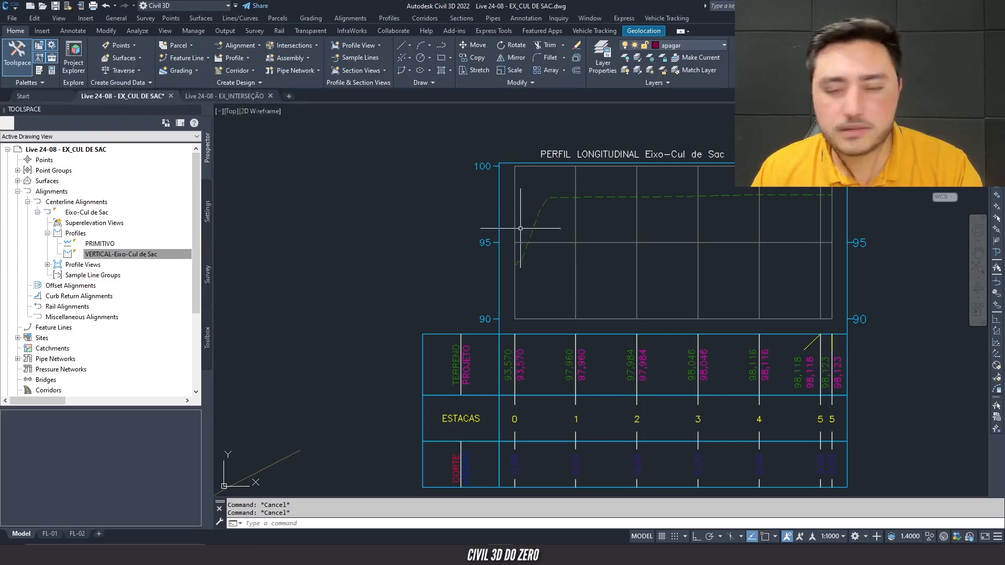
- Delete the VERTICAL-Eixo-Cul de Sac profile from the Eixo-Cul de Sac alignment
{"action": "right_click", "coordinate": [114, 258]}
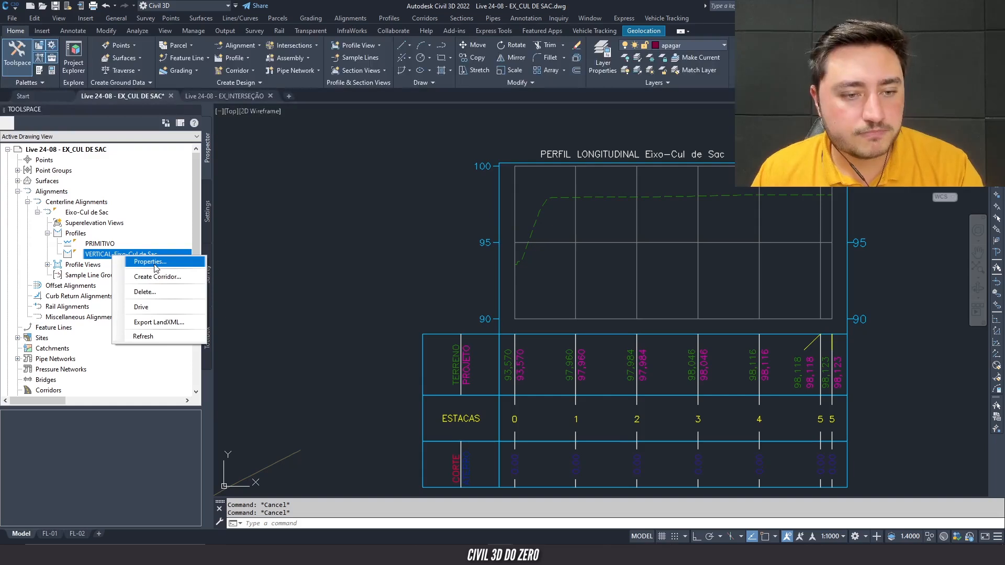
{"action": "left_click", "coordinate": [108, 255]}
{"action": "right_click", "coordinate": [108, 255]}
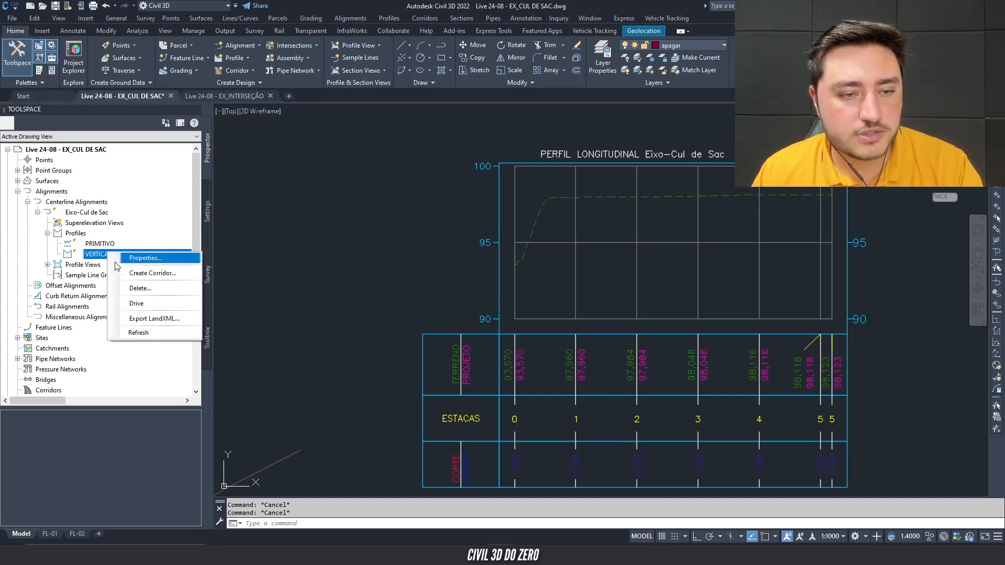
{"action": "left_click", "coordinate": [96, 254]}
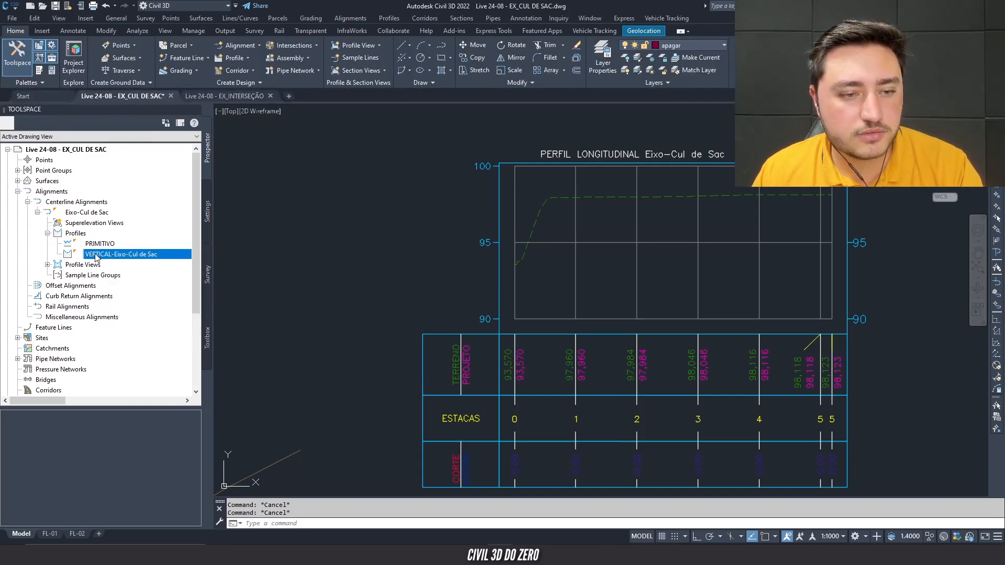
{"action": "right_click", "coordinate": [96, 255]}
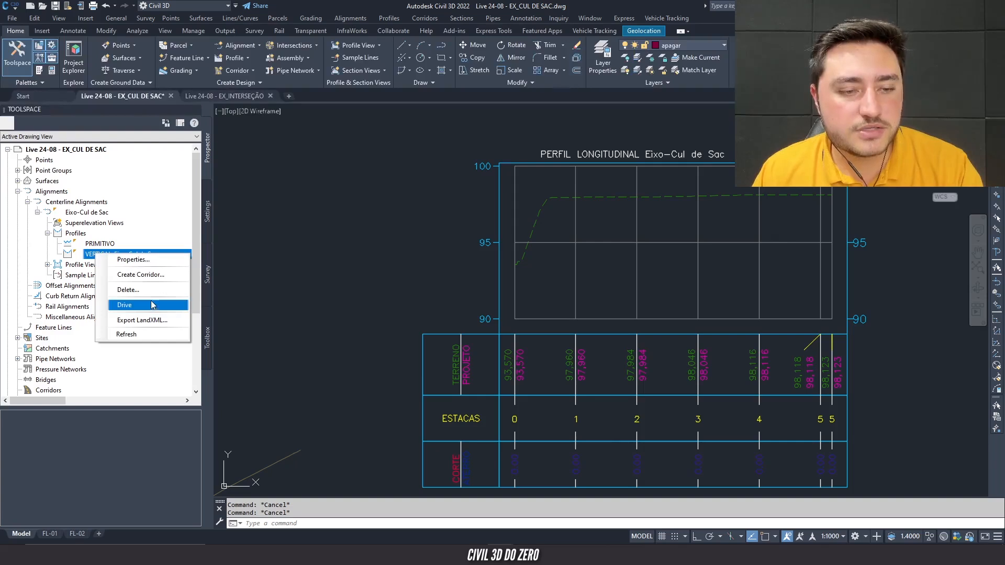
{"action": "left_click", "coordinate": [128, 289]}
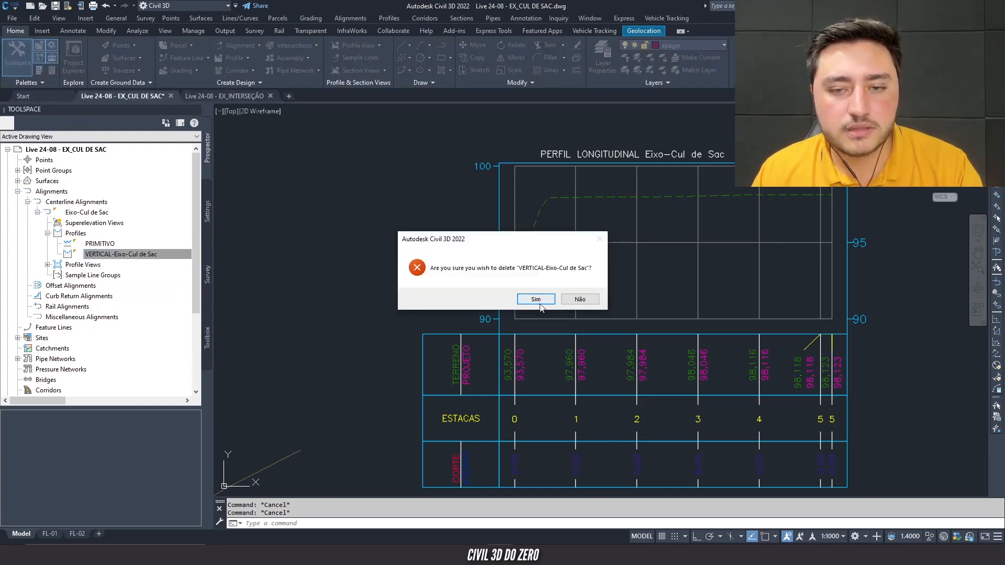
{"action": "left_click", "coordinate": [536, 299]}
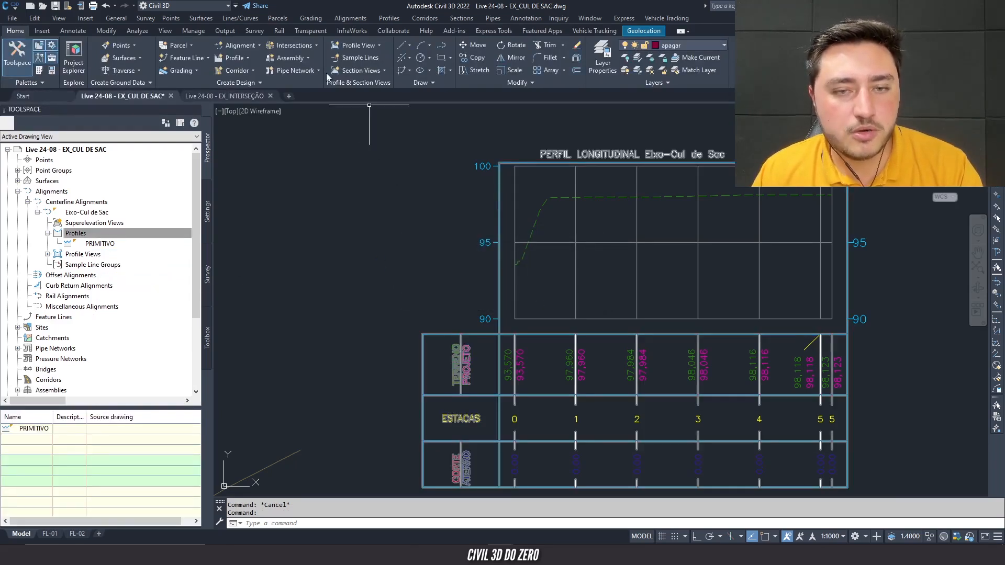
- Create a new layout profile from the Eixo-Cul de Sac profile view, named VERTICAL-<[Alignment Name]>, with style _1 Projeto and label set VIARIO RAMASO
{"action": "left_click", "coordinate": [531, 219]}
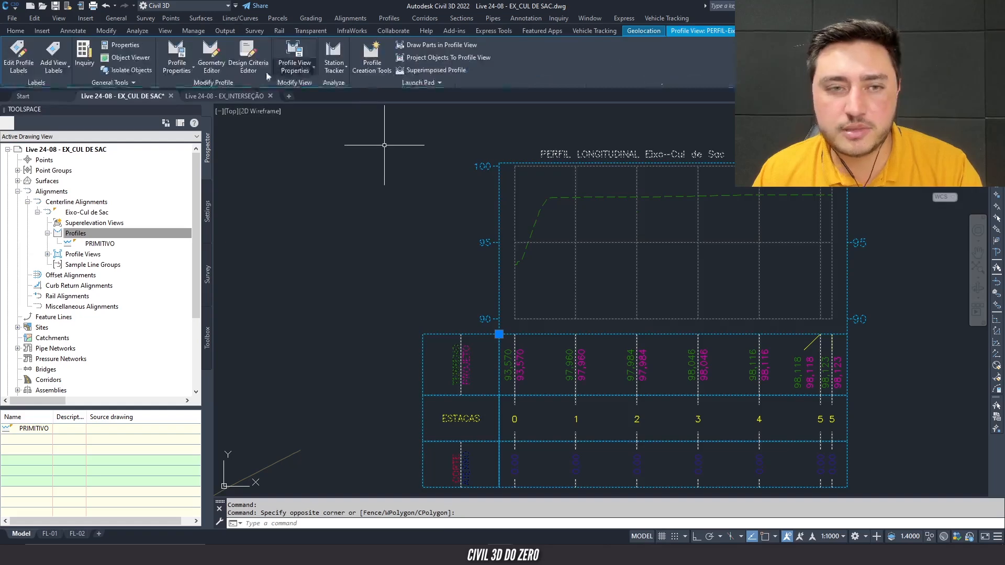
{"action": "left_click", "coordinate": [360, 62]}
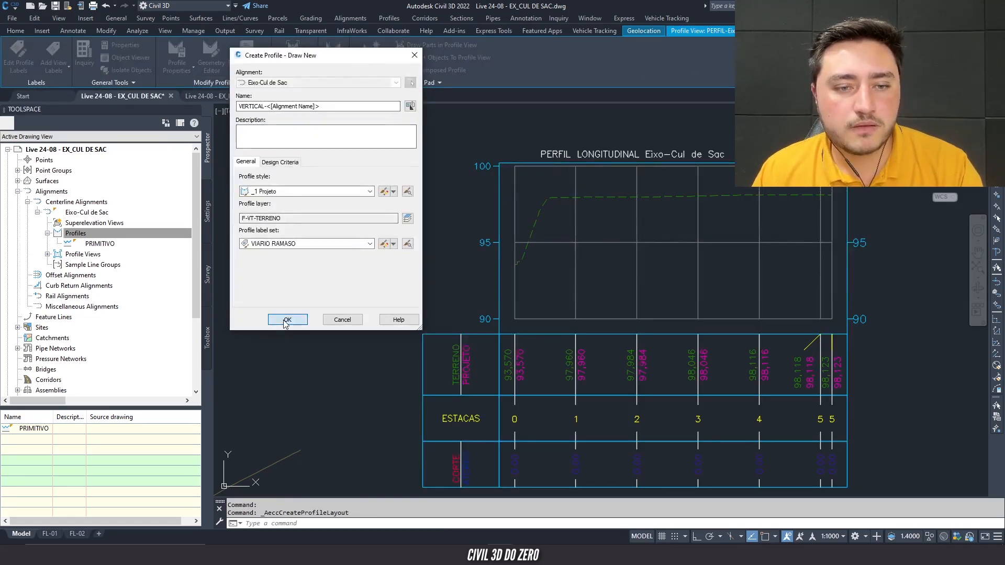
{"action": "left_click", "coordinate": [285, 319]}
{"action": "left_click", "coordinate": [125, 255]}
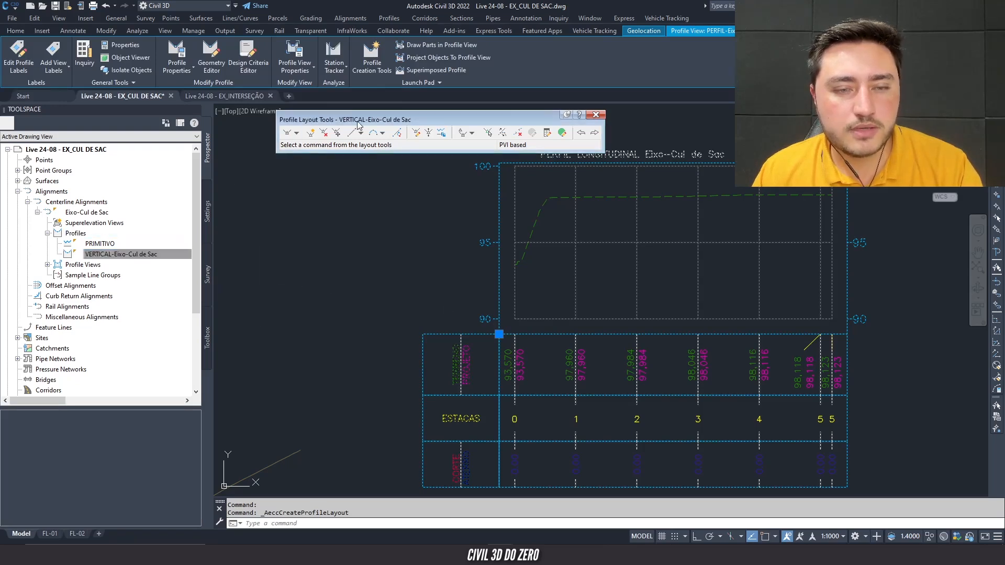
{"action": "left_click_drag", "start_coordinate": [358, 124], "coordinate": [314, 109]}
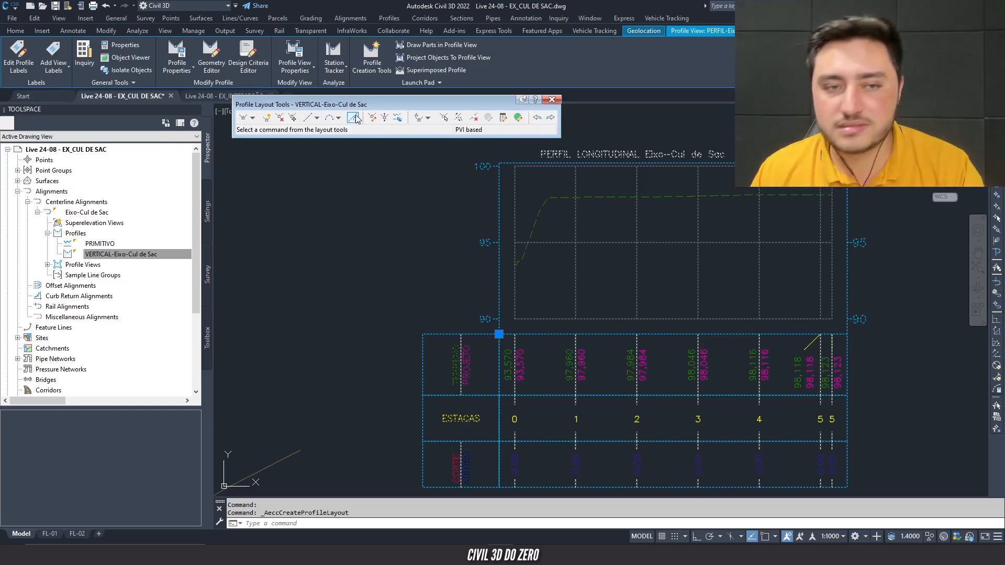
- Draw a single design tangent without curves, snapped from the terrain line's start point to its endpoint in the profile view
{"action": "left_click", "coordinate": [252, 117]}
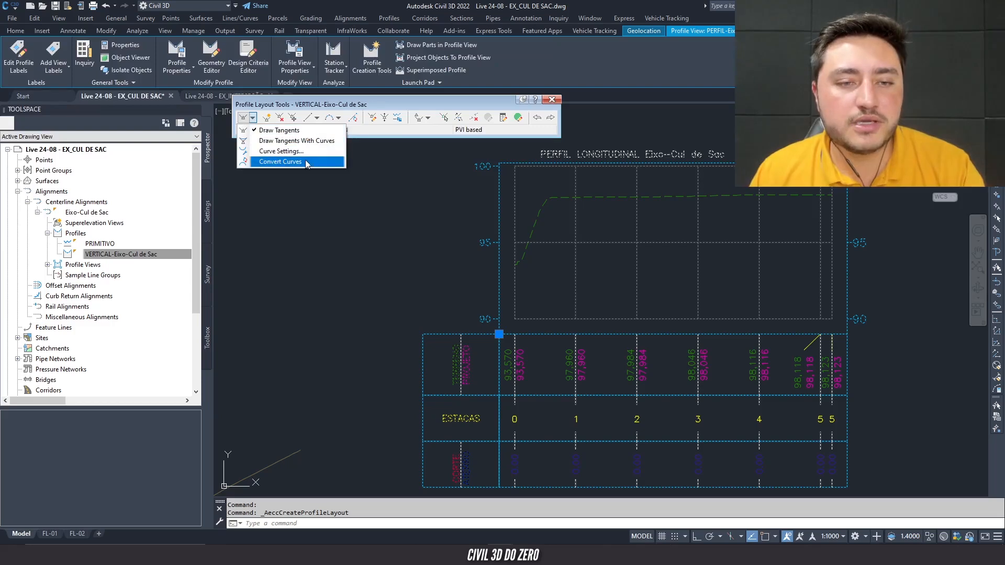
{"action": "left_click", "coordinate": [296, 131]}
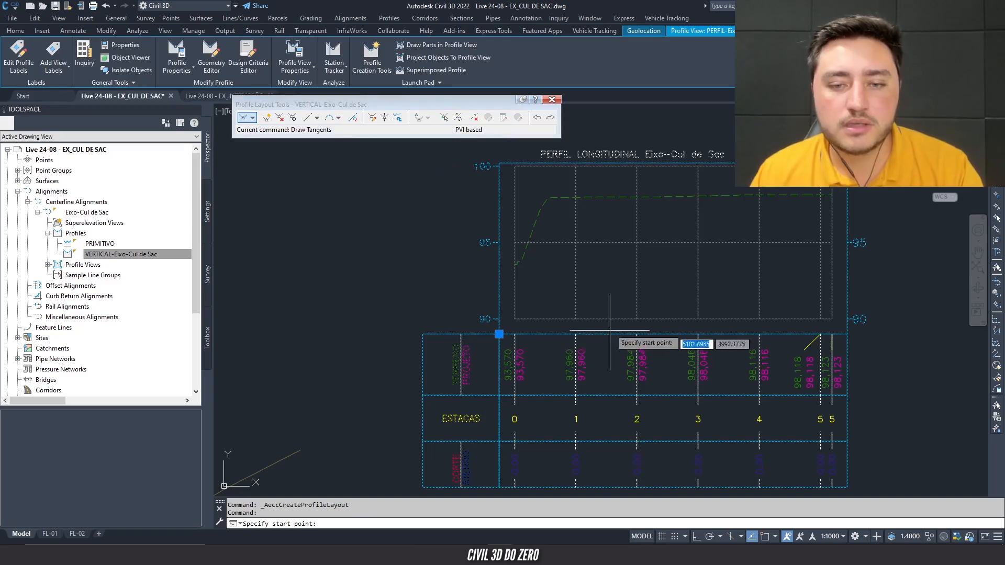
{"action": "scroll", "coordinate": [515, 268], "scroll_direction": "up", "scroll_amount": 5}
{"action": "key", "text": "F3"}
{"action": "scroll", "coordinate": [519, 246], "scroll_direction": "up", "scroll_amount": 5}
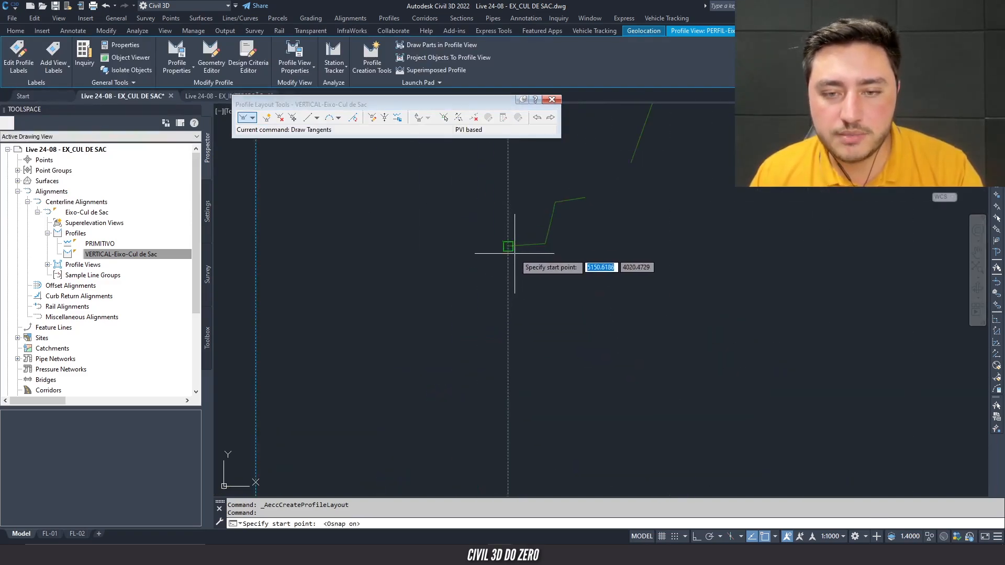
{"action": "left_click", "coordinate": [508, 245]}
{"action": "scroll", "coordinate": [474, 268], "scroll_direction": "down", "scroll_amount": 4}
{"action": "middle_click_drag", "start_coordinate": [784, 211], "coordinate": [458, 293]}
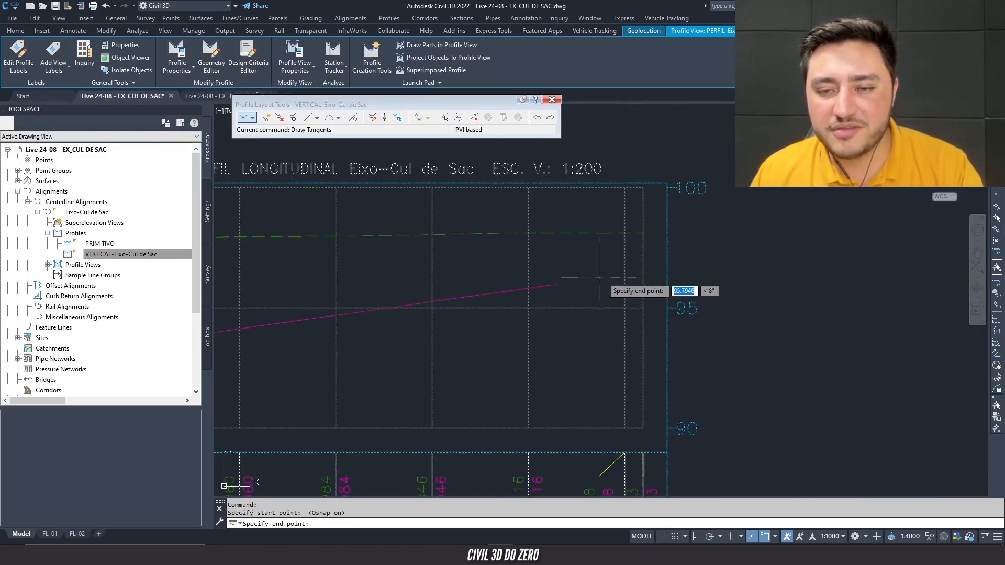
{"action": "scroll", "coordinate": [645, 230], "scroll_direction": "up", "scroll_amount": 3}
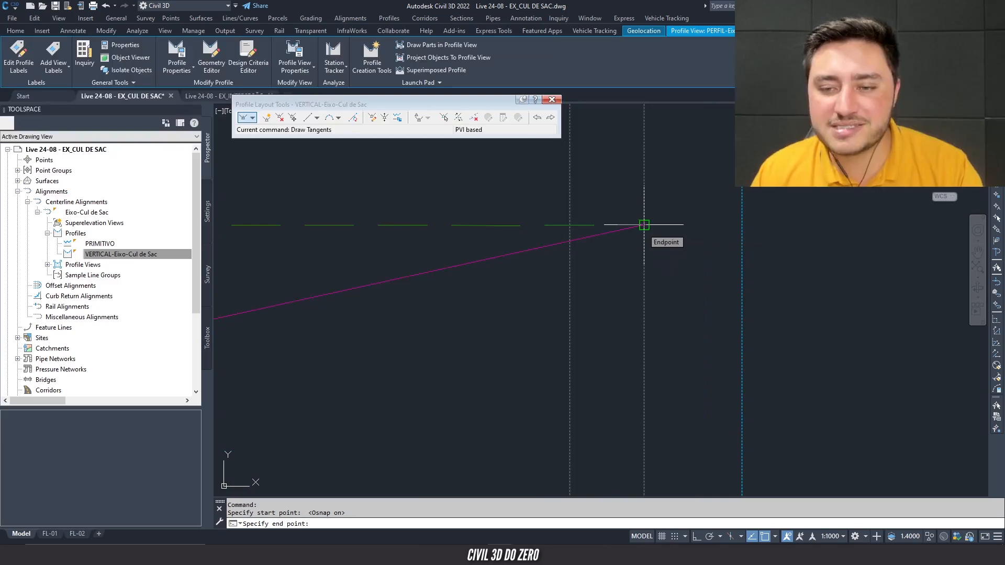
{"action": "left_click", "coordinate": [644, 226]}
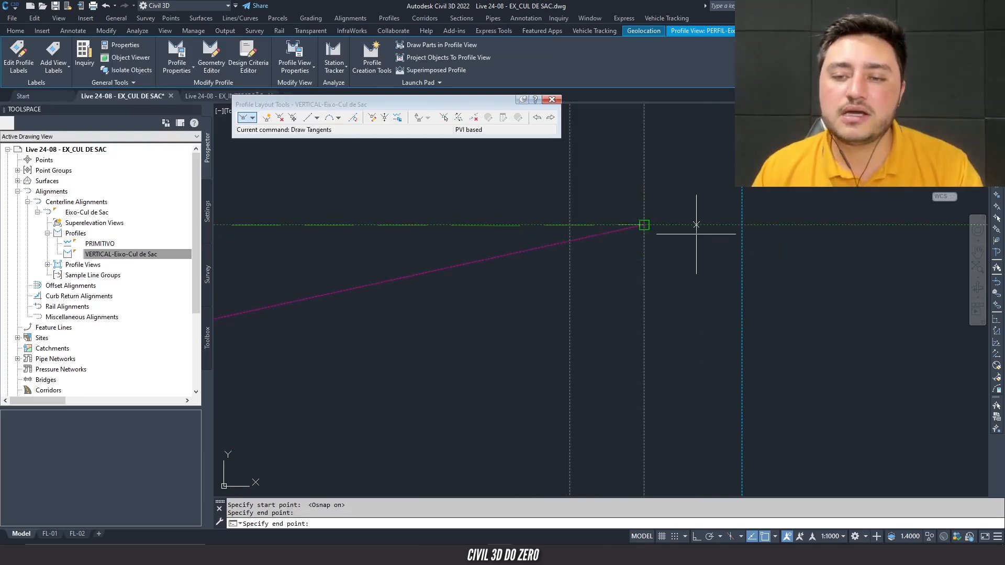
{"action": "key", "text": "Return"}
{"action": "scroll", "coordinate": [662, 222], "scroll_direction": "down", "scroll_amount": 8}
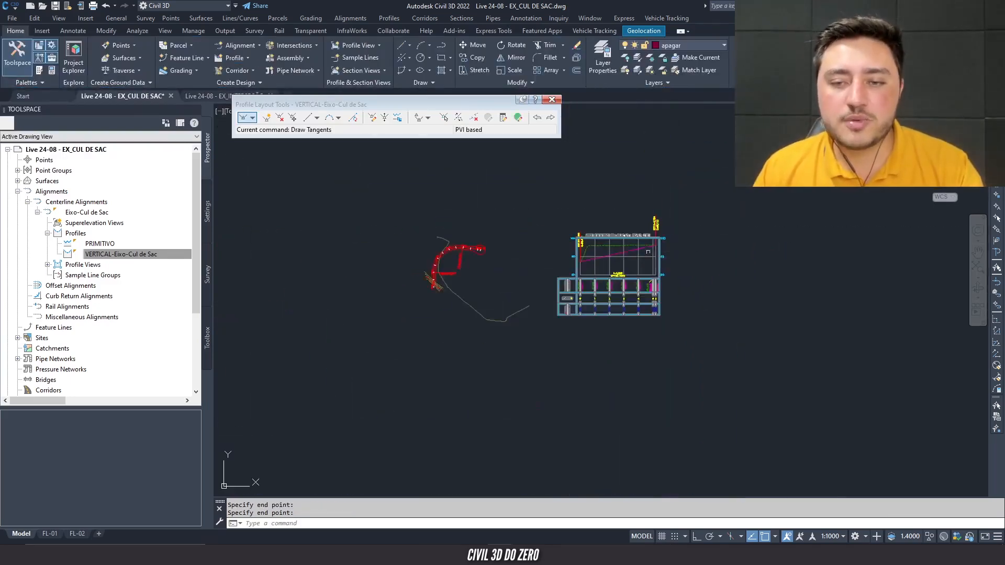
- Examine the design grade line and its labels in the profile view against the start and bulb end of the cul-de-sac in plan
{"action": "scroll", "coordinate": [621, 248], "scroll_direction": "up", "scroll_amount": 4}
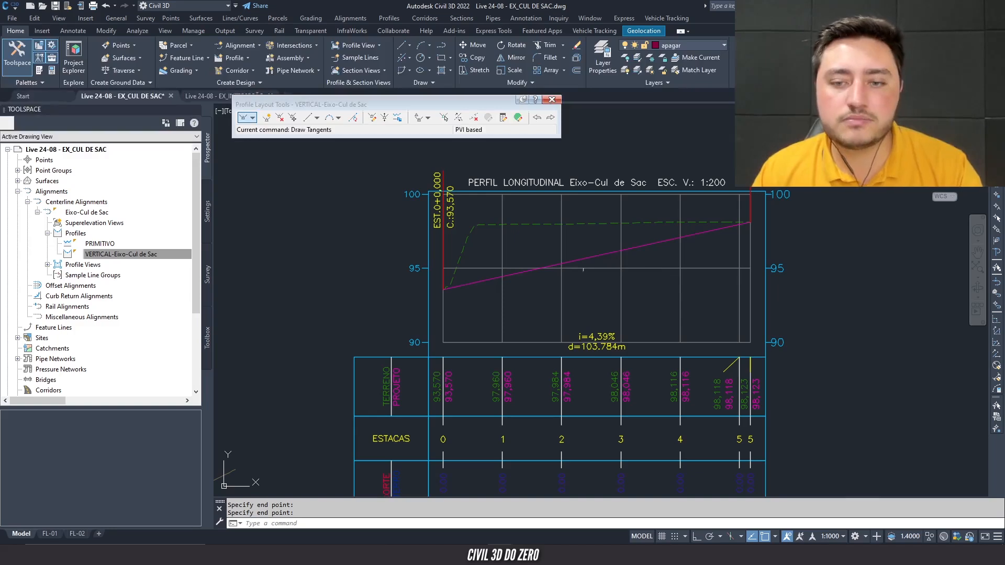
{"action": "middle_click_drag", "start_coordinate": [523, 240], "coordinate": [550, 240]}
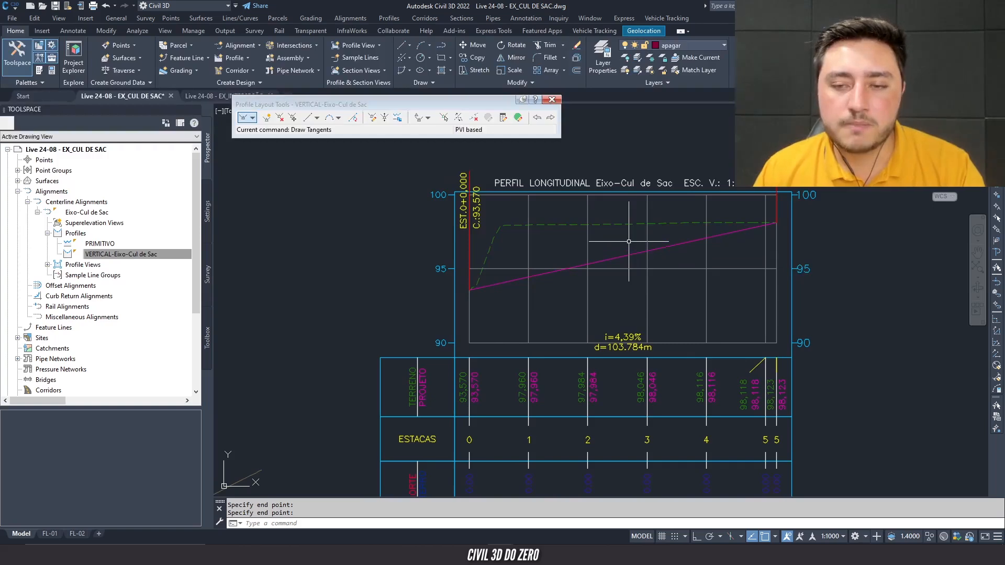
{"action": "scroll", "coordinate": [629, 241], "scroll_direction": "down", "scroll_amount": 4}
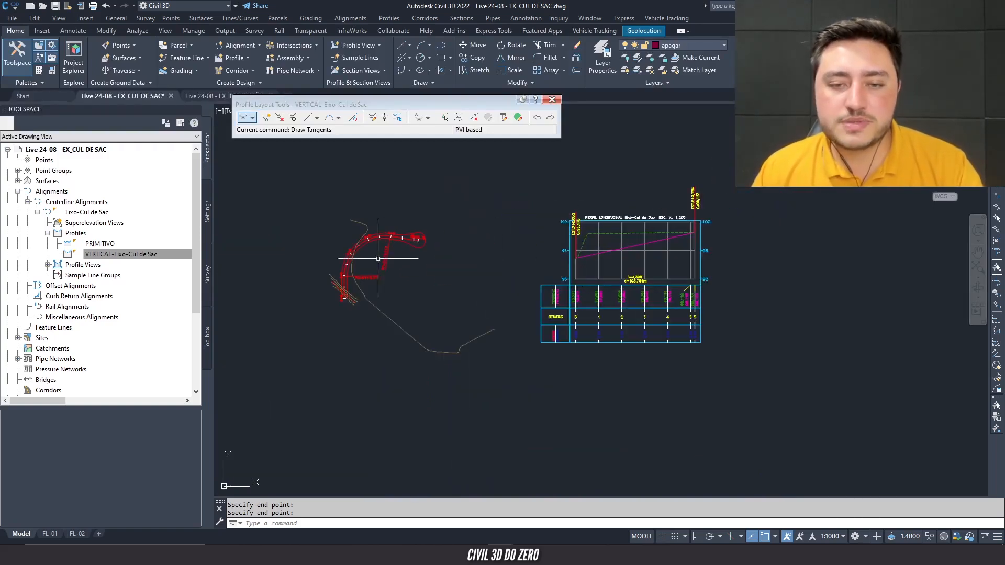
{"action": "middle_click_drag", "start_coordinate": [378, 259], "coordinate": [441, 265]}
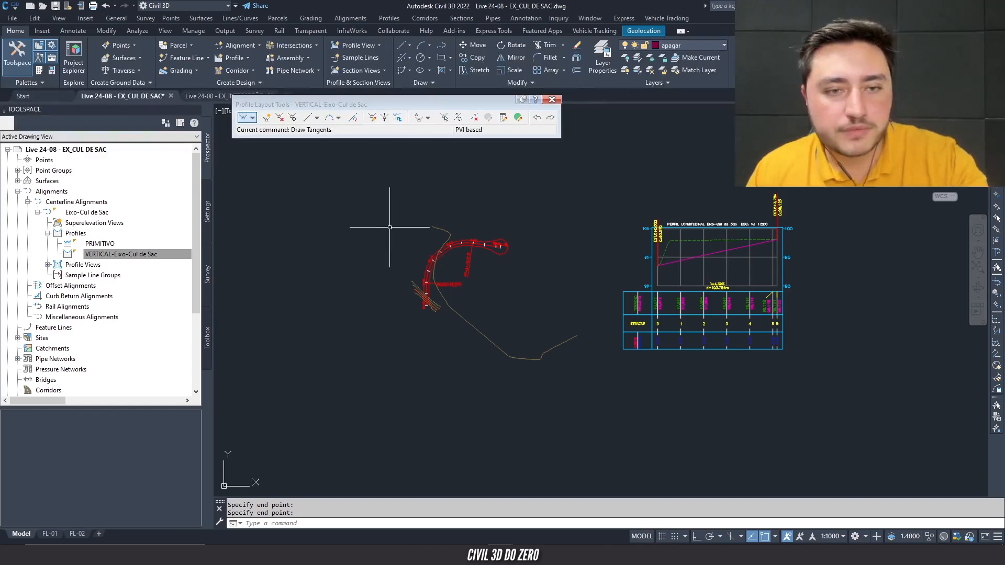
{"action": "scroll", "coordinate": [423, 277], "scroll_direction": "up", "scroll_amount": 4}
{"action": "scroll", "coordinate": [413, 294], "scroll_direction": "down", "scroll_amount": 4}
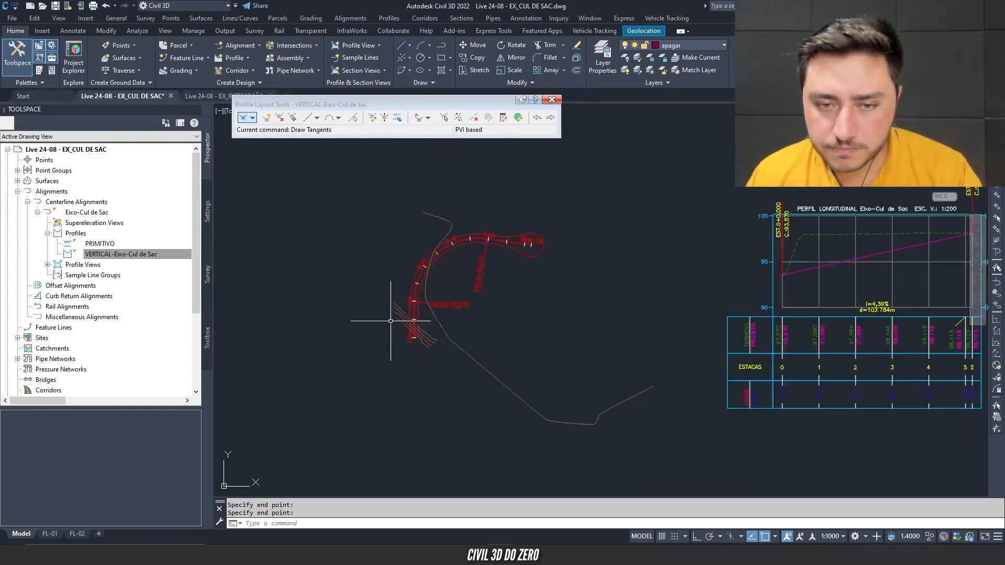
{"action": "scroll", "coordinate": [388, 330], "scroll_direction": "down", "scroll_amount": 1}
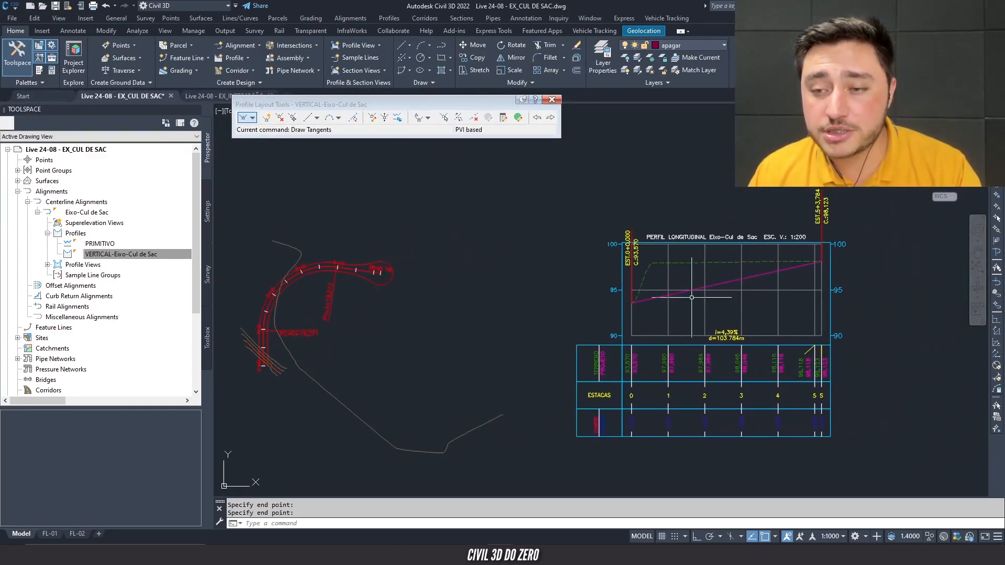
{"action": "scroll", "coordinate": [385, 274], "scroll_direction": "up", "scroll_amount": 5}
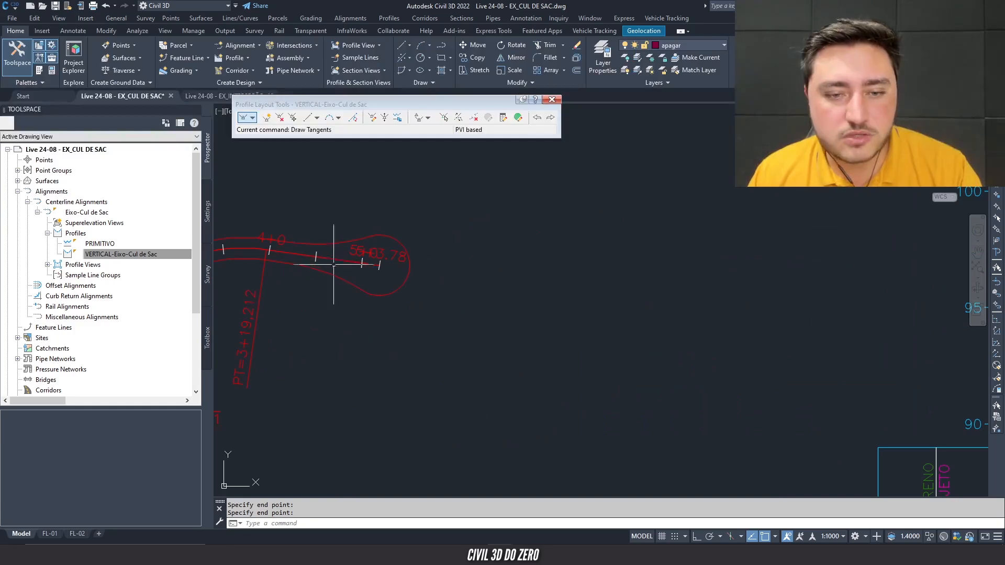
{"action": "scroll", "coordinate": [390, 277], "scroll_direction": "down", "scroll_amount": 3}
{"action": "scroll", "coordinate": [415, 292], "scroll_direction": "up", "scroll_amount": 5}
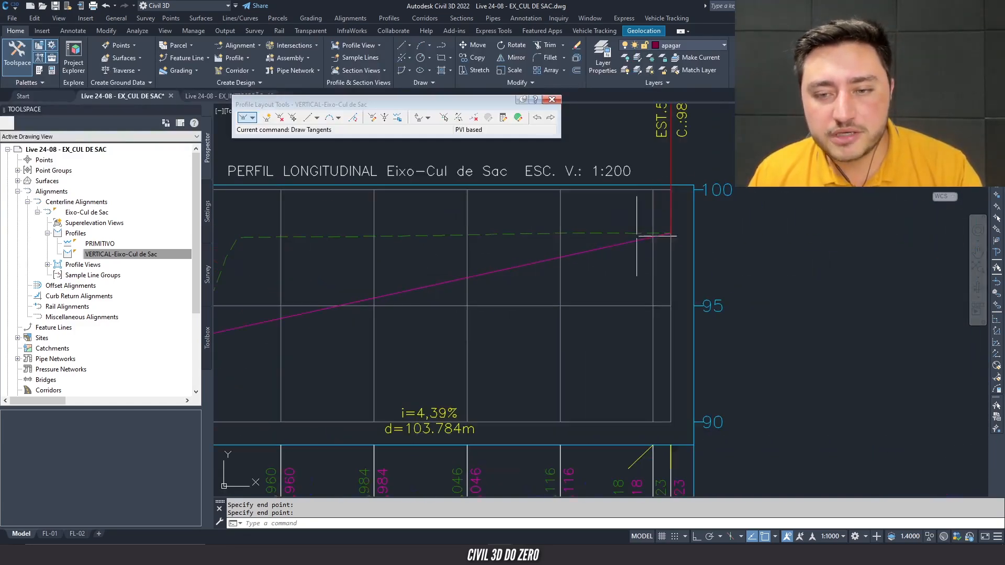
{"action": "scroll", "coordinate": [410, 352], "scroll_direction": "down", "scroll_amount": 4}
{"action": "mouse_move", "coordinate": [411, 352]}
{"action": "middle_mouse_down"}
{"action": "mouse_move", "coordinate": [677, 363]}
{"action": "mouse_move", "coordinate": [706, 348]}
{"action": "middle_mouse_up"}
{"action": "middle_click_drag", "start_coordinate": [404, 413], "coordinate": [476, 392]}
{"action": "scroll", "coordinate": [280, 361], "scroll_direction": "up", "scroll_amount": 2}
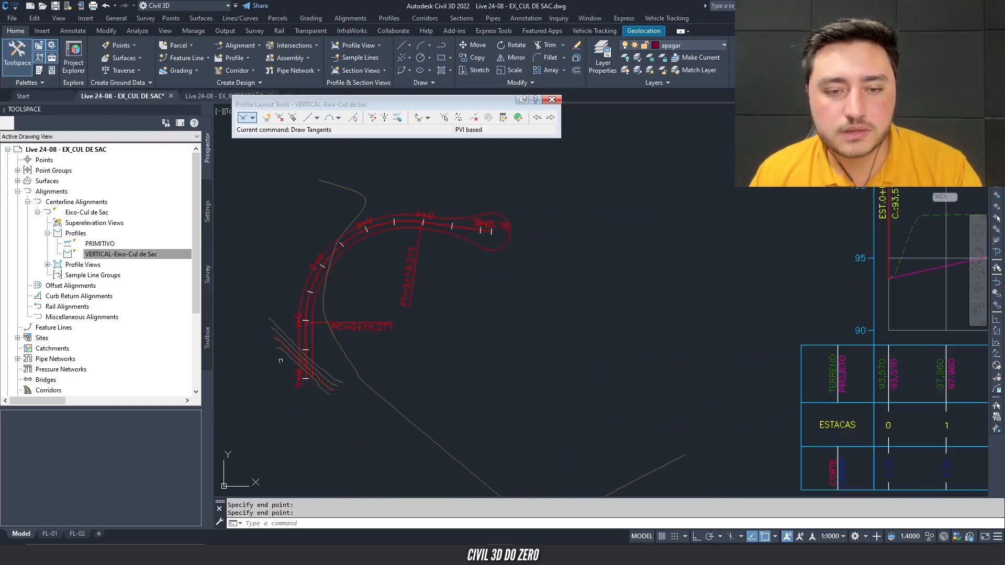
{"action": "scroll", "coordinate": [292, 370], "scroll_direction": "down", "scroll_amount": 2}
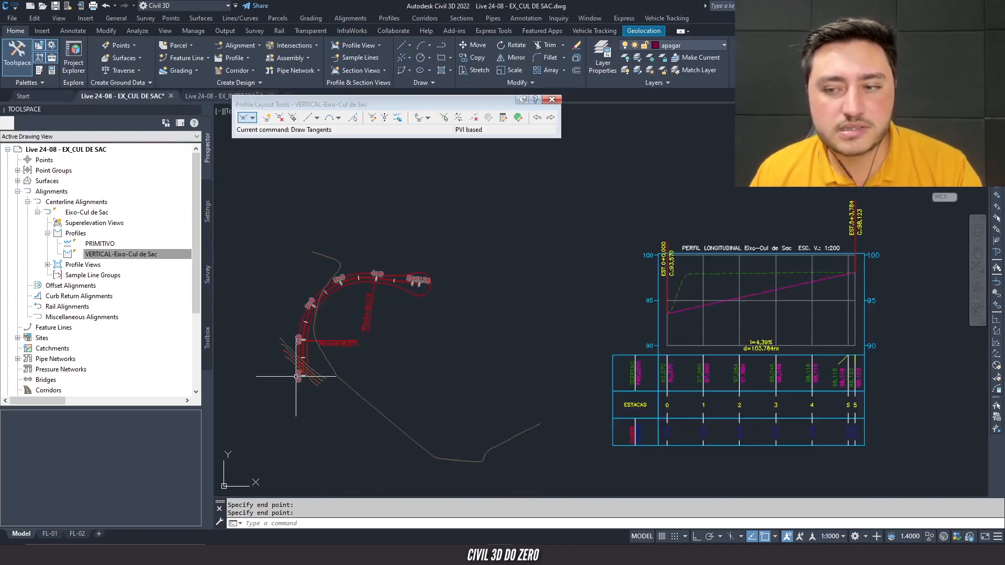
{"action": "scroll", "coordinate": [704, 339], "scroll_direction": "up", "scroll_amount": 2}
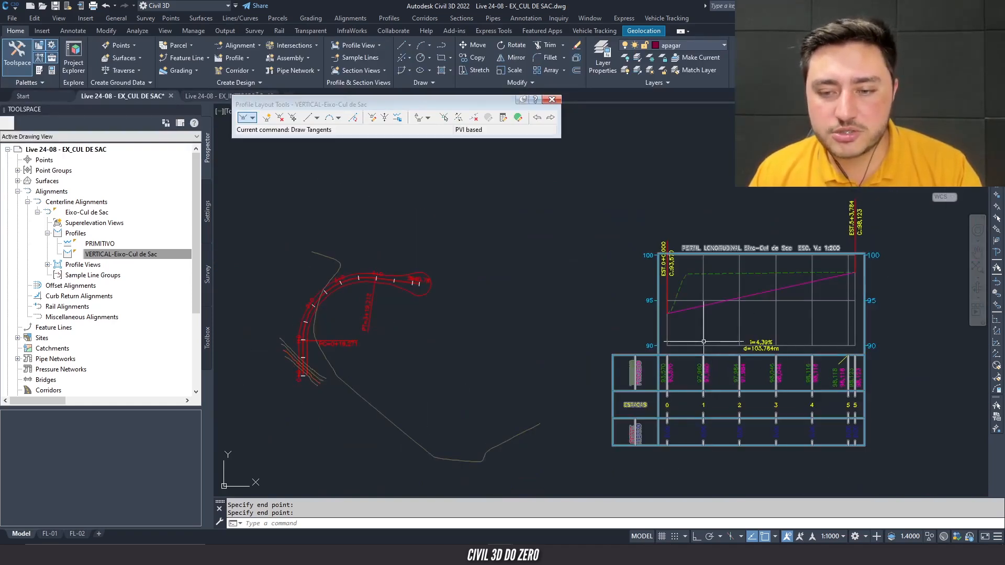
- In the profile view's properties, set Profile2 of the COTAS_TERRENO&PROJETO band to VERTICAL-Eixo-Cul de Sac
{"action": "middle_click_drag", "start_coordinate": [704, 340], "coordinate": [588, 332]}
{"action": "key", "text": "Escape"}
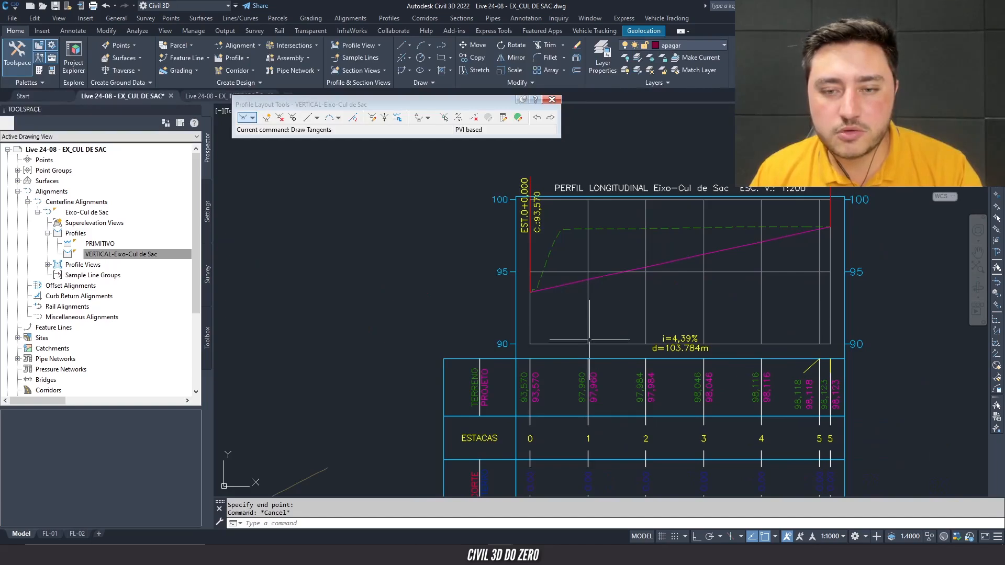
{"action": "left_click", "coordinate": [588, 331]}
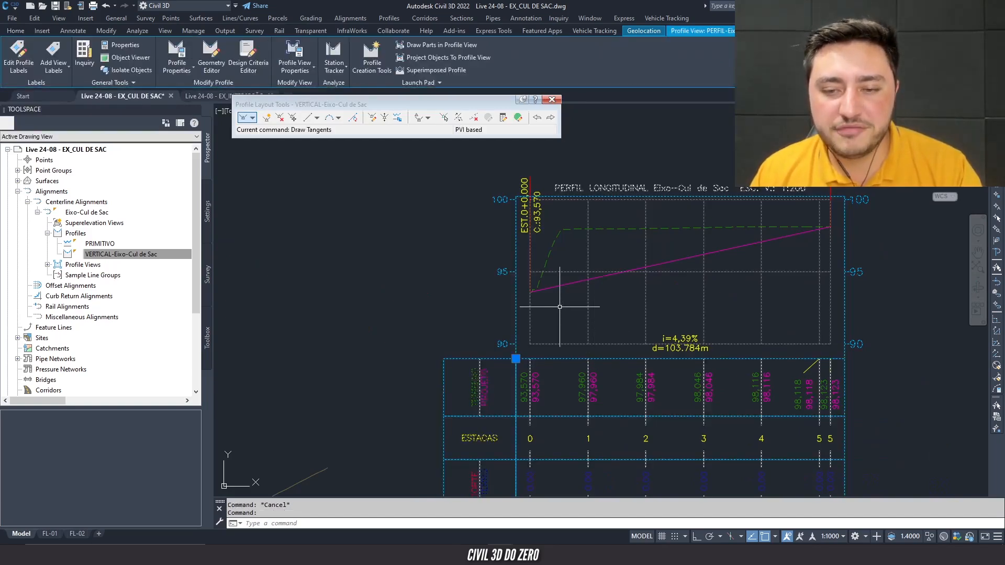
{"action": "right_click", "coordinate": [561, 311]}
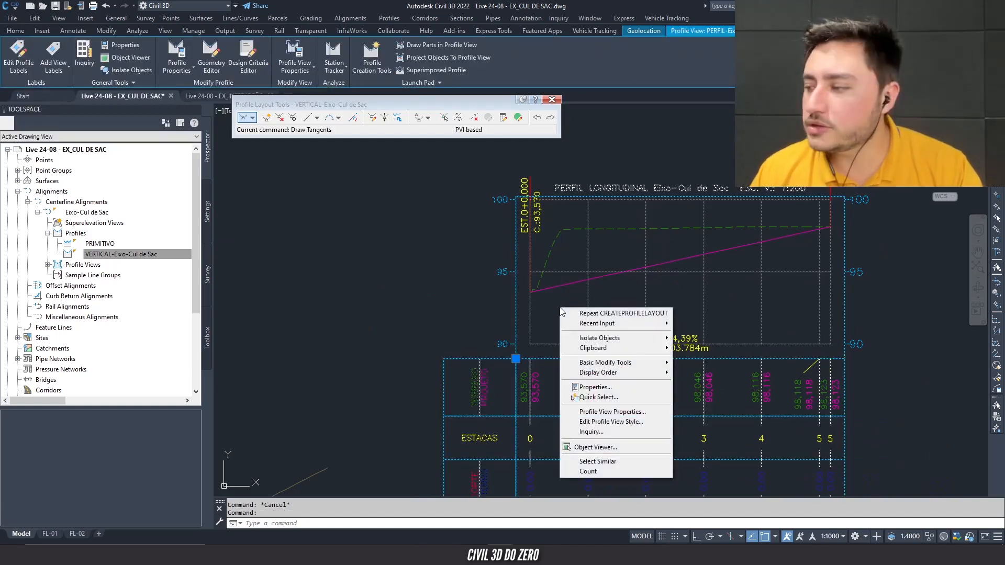
{"action": "left_click", "coordinate": [645, 417]}
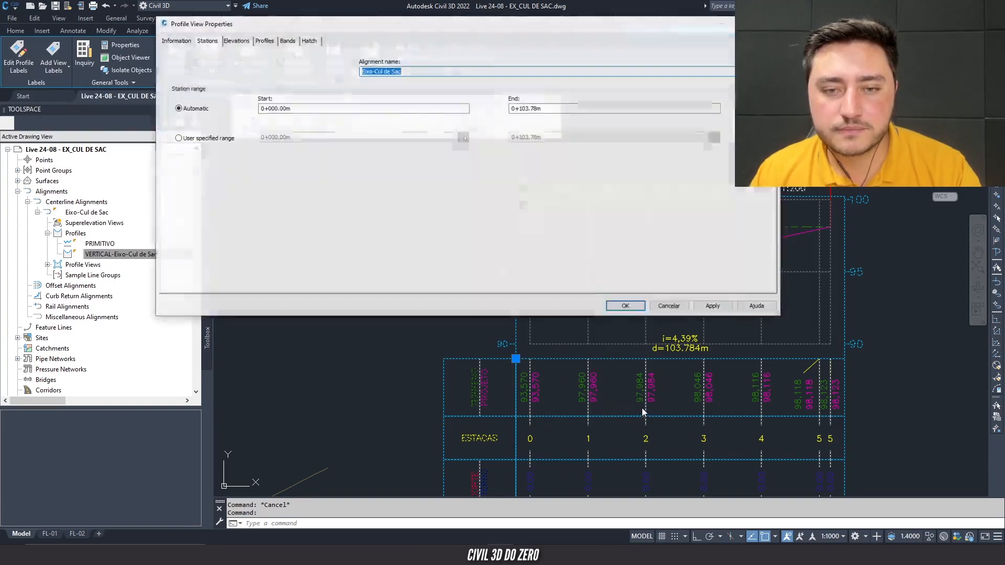
{"action": "left_click", "coordinate": [291, 42]}
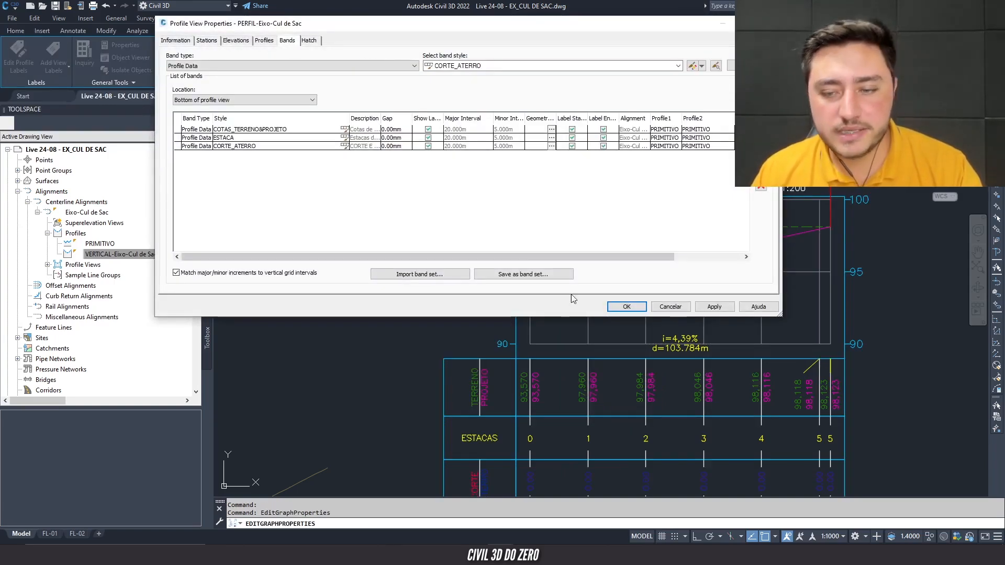
{"action": "left_click_drag", "start_coordinate": [543, 255], "coordinate": [635, 255]}
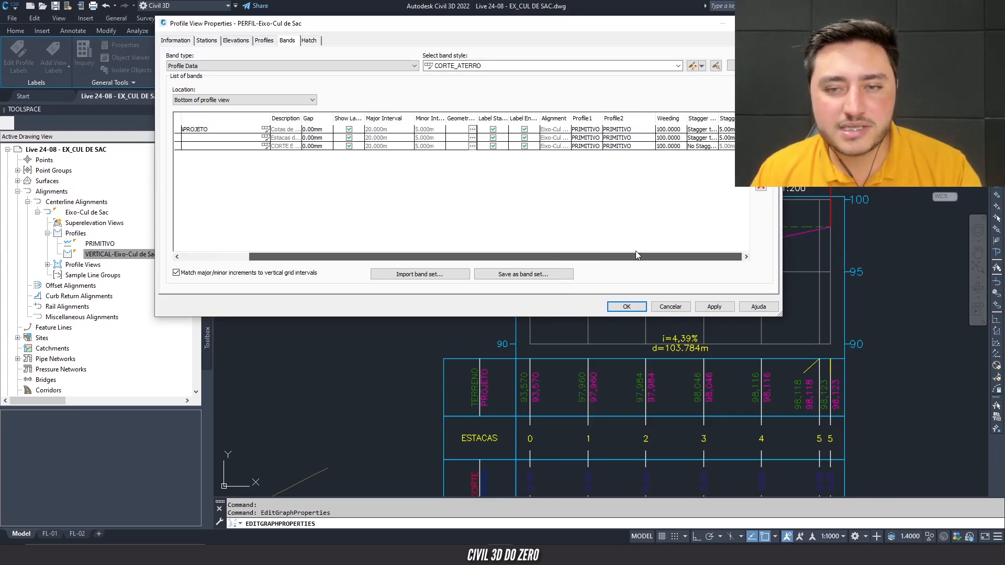
{"action": "left_click", "coordinate": [635, 131]}
{"action": "left_click_drag", "start_coordinate": [531, 256], "coordinate": [444, 264]}
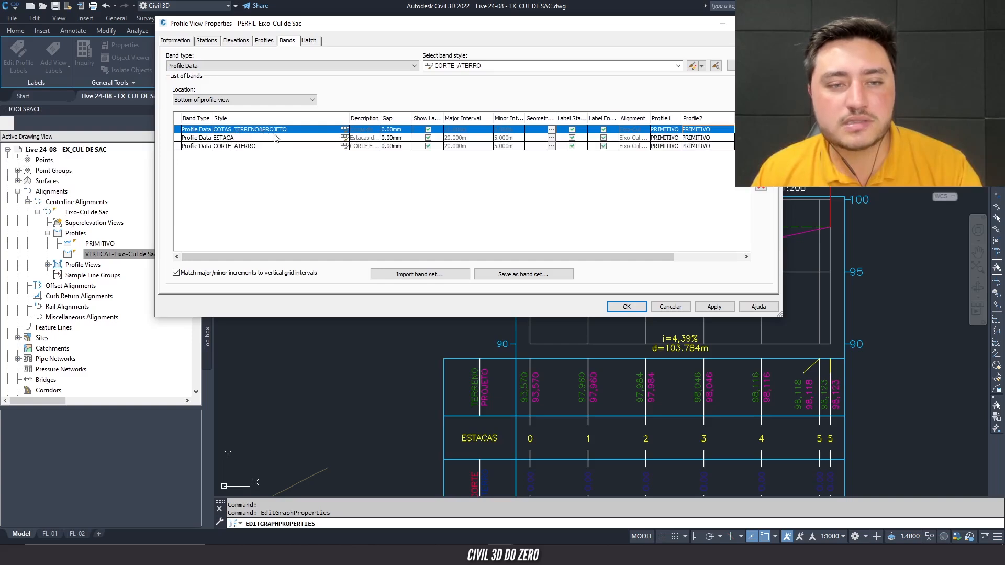
{"action": "left_click", "coordinate": [709, 132]}
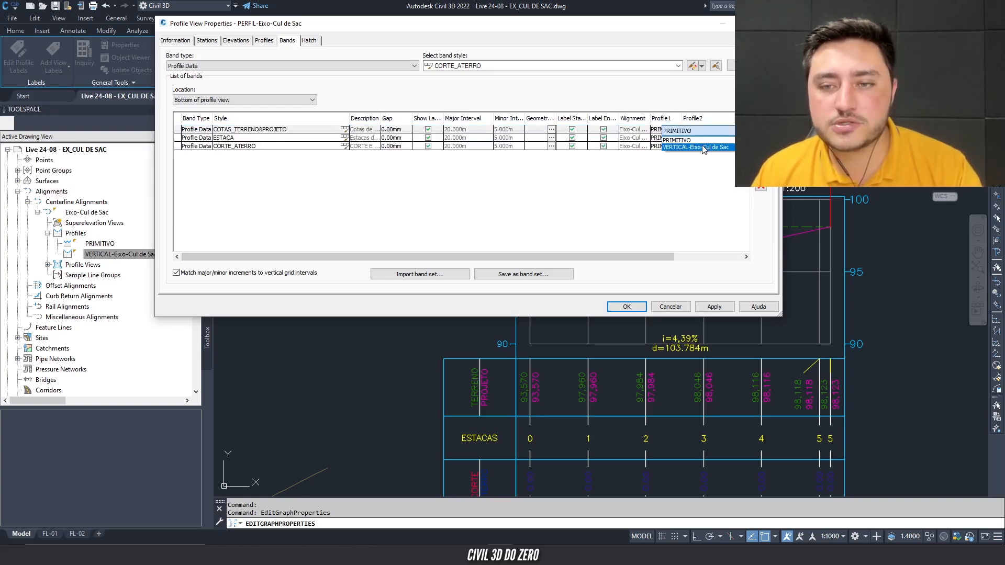
{"action": "left_click", "coordinate": [704, 148]}
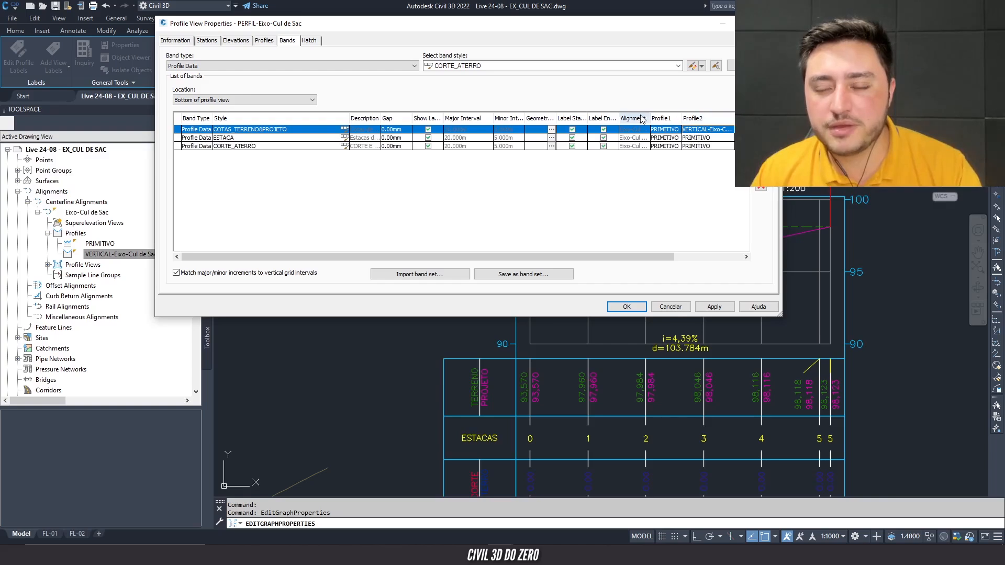
- Set Profile2 of the CORTE_ATERRO band to VERTICAL-Eixo-Cul de Sac and apply the band changes to the profile view
{"action": "left_click", "coordinate": [696, 147]}
{"action": "left_click", "coordinate": [696, 146]}
{"action": "left_click", "coordinate": [692, 148]}
{"action": "left_click", "coordinate": [692, 147]}
{"action": "left_click", "coordinate": [694, 164]}
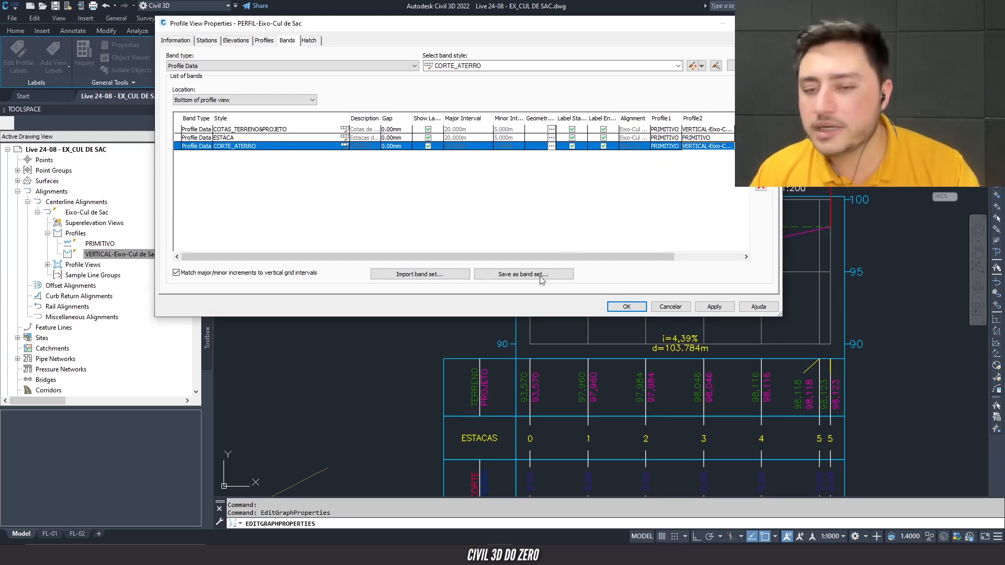
{"action": "left_click", "coordinate": [626, 308]}
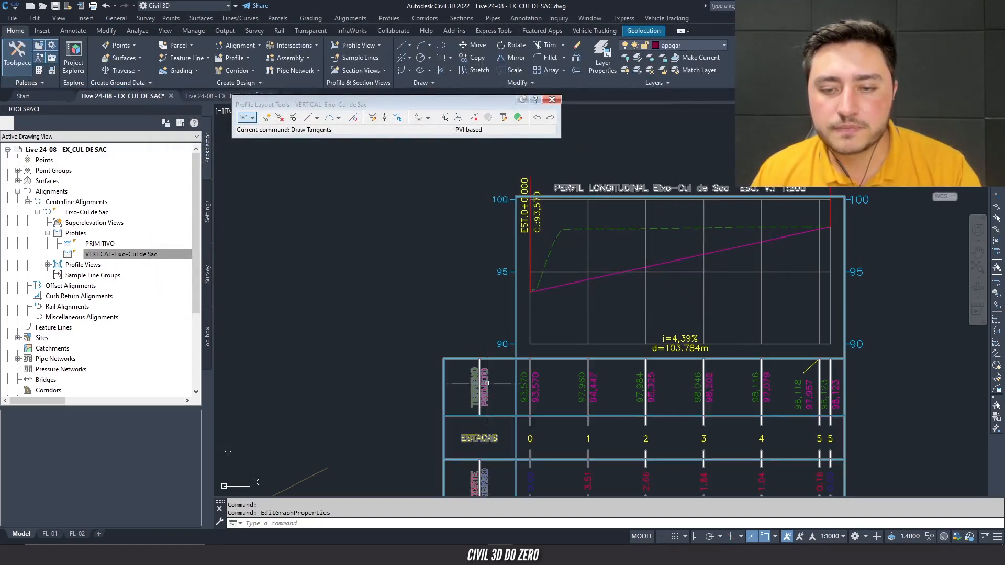
- Examine the terrain, design and cut/fill values in the bands against the terrain and design lines of the profile view
{"action": "middle_click_drag", "start_coordinate": [487, 385], "coordinate": [476, 297]}
{"action": "scroll", "coordinate": [567, 391], "scroll_direction": "up", "scroll_amount": 2}
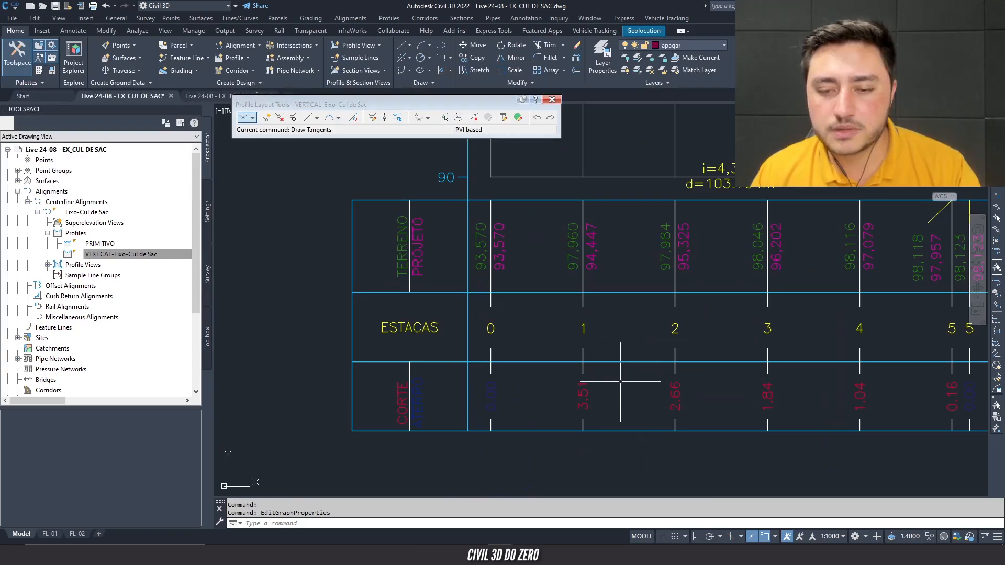
{"action": "scroll", "coordinate": [609, 376], "scroll_direction": "down", "scroll_amount": 3}
{"action": "scroll", "coordinate": [596, 383], "scroll_direction": "up", "scroll_amount": 2}
{"action": "scroll", "coordinate": [596, 384], "scroll_direction": "down", "scroll_amount": 2}
{"action": "mouse_move", "coordinate": [595, 392]}
{"action": "middle_mouse_down"}
{"action": "mouse_move", "coordinate": [614, 451]}
{"action": "mouse_move", "coordinate": [663, 361]}
{"action": "mouse_move", "coordinate": [647, 386]}
{"action": "middle_mouse_up"}
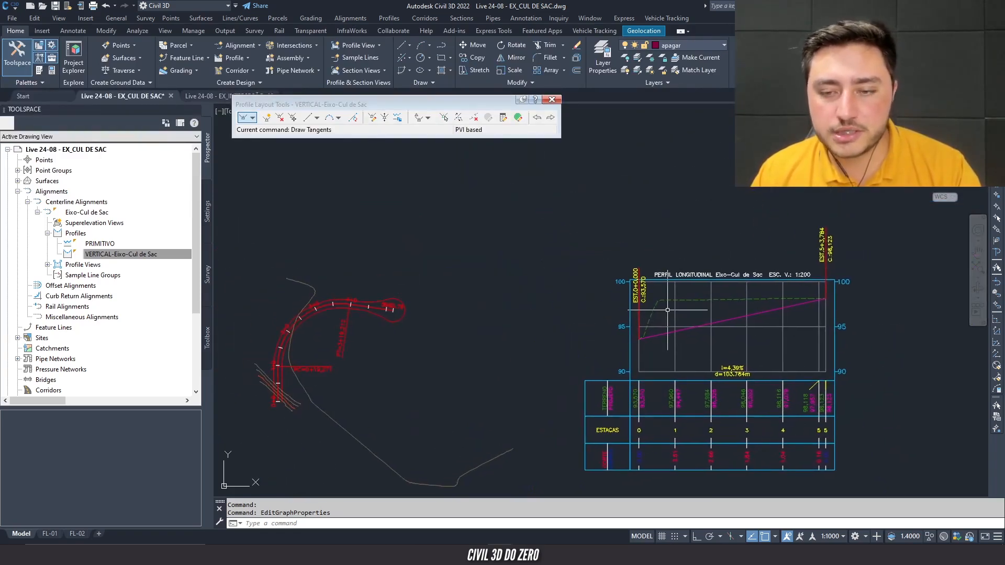
{"action": "middle_click_drag", "start_coordinate": [649, 300], "coordinate": [599, 298]}
{"action": "scroll", "coordinate": [631, 341], "scroll_direction": "up", "scroll_amount": 2}
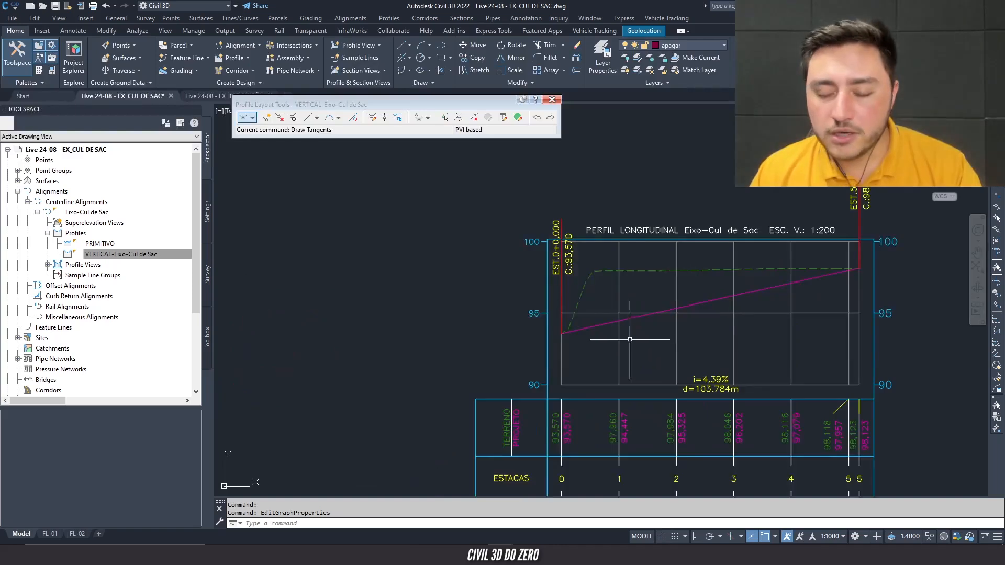
{"action": "middle_click_drag", "start_coordinate": [630, 339], "coordinate": [585, 339]}
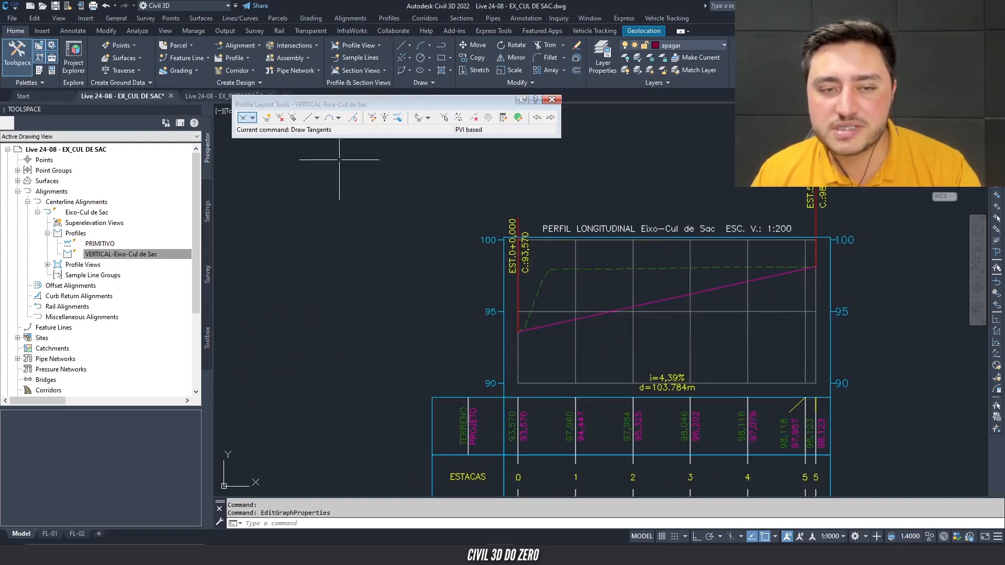
- Insert a PVI in the design profile at station 0+040.00, at an elevation of about 97.45 m
{"action": "left_click", "coordinate": [266, 119]}
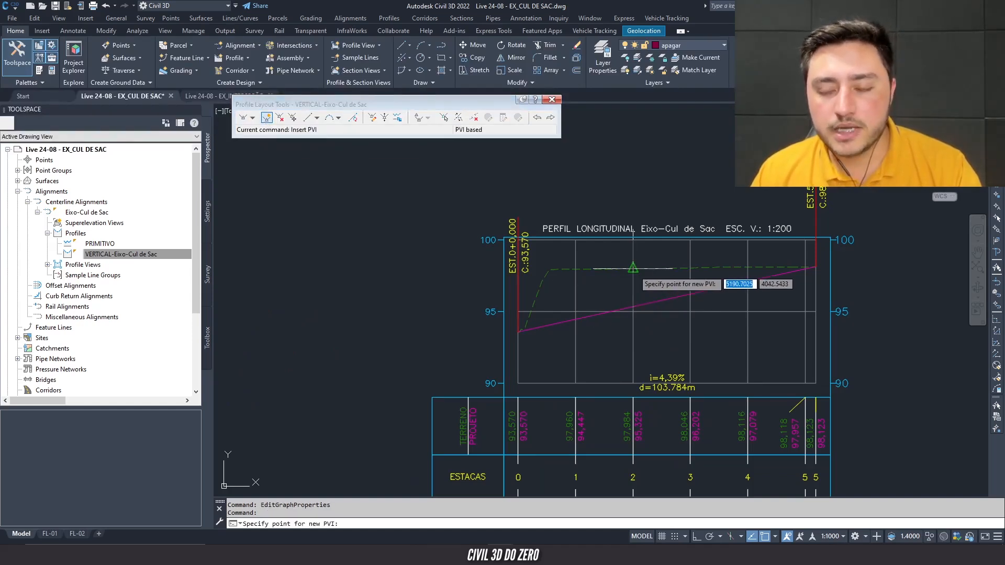
{"action": "scroll", "coordinate": [633, 269], "scroll_direction": "up", "scroll_amount": 5}
{"action": "scroll", "coordinate": [631, 275], "scroll_direction": "down", "scroll_amount": 3}
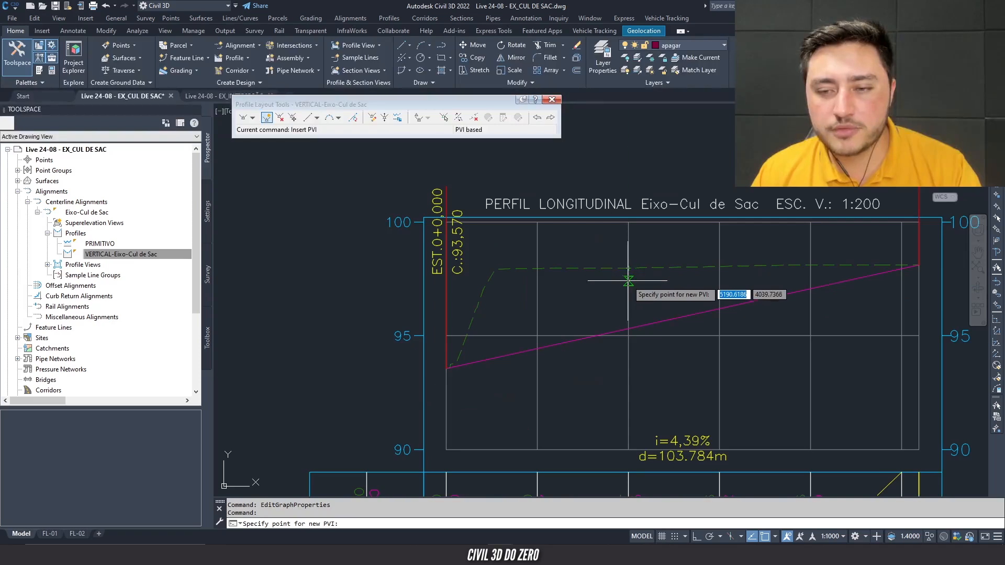
{"action": "left_click", "coordinate": [629, 280]}
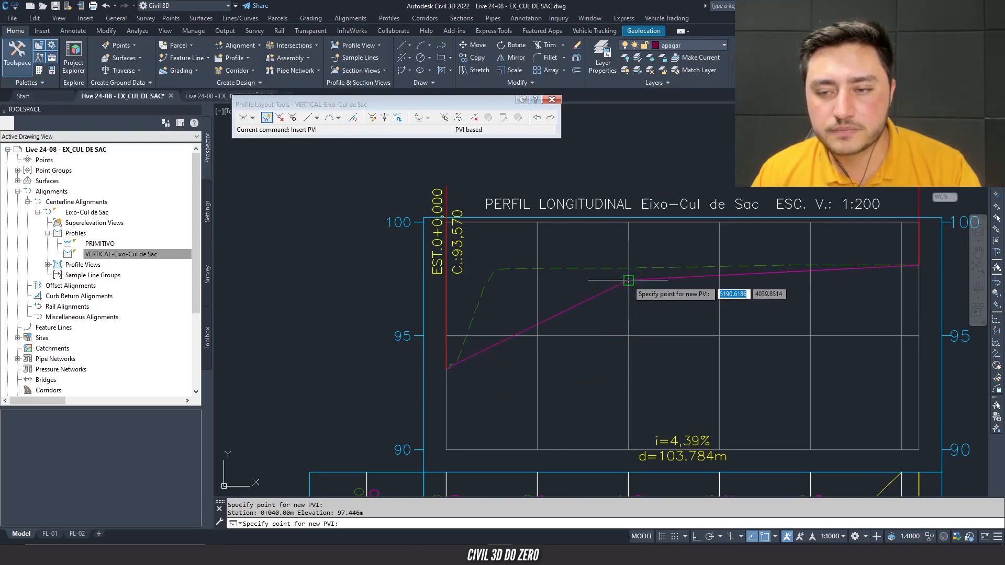
{"action": "key", "text": "Escape"}
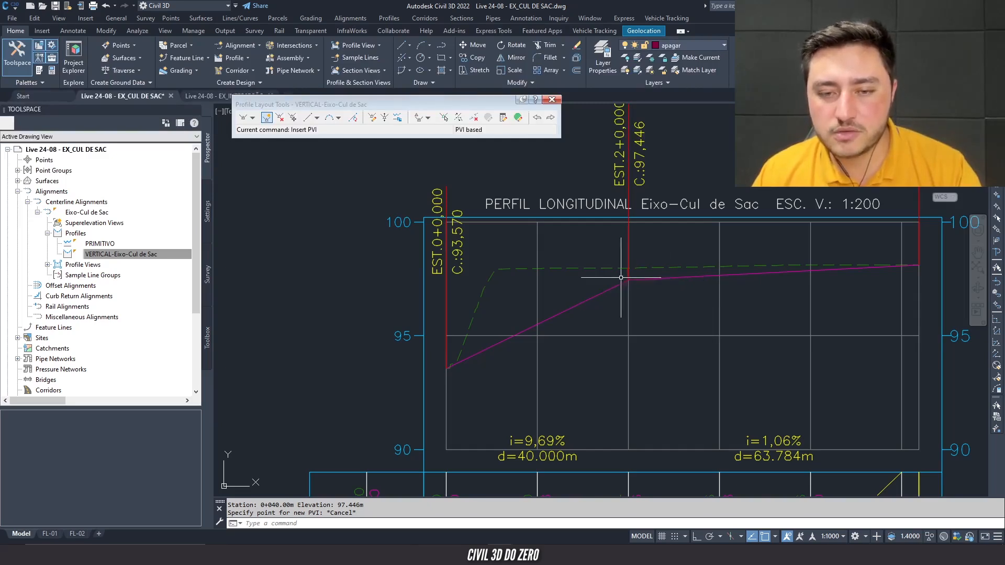
- Lower the design profile's PVI at station 0+040.00 to an elevation of about 96.74 m, keeping its station
{"action": "scroll", "coordinate": [620, 280], "scroll_direction": "down", "scroll_amount": 2}
{"action": "scroll", "coordinate": [655, 309], "scroll_direction": "up", "scroll_amount": 2}
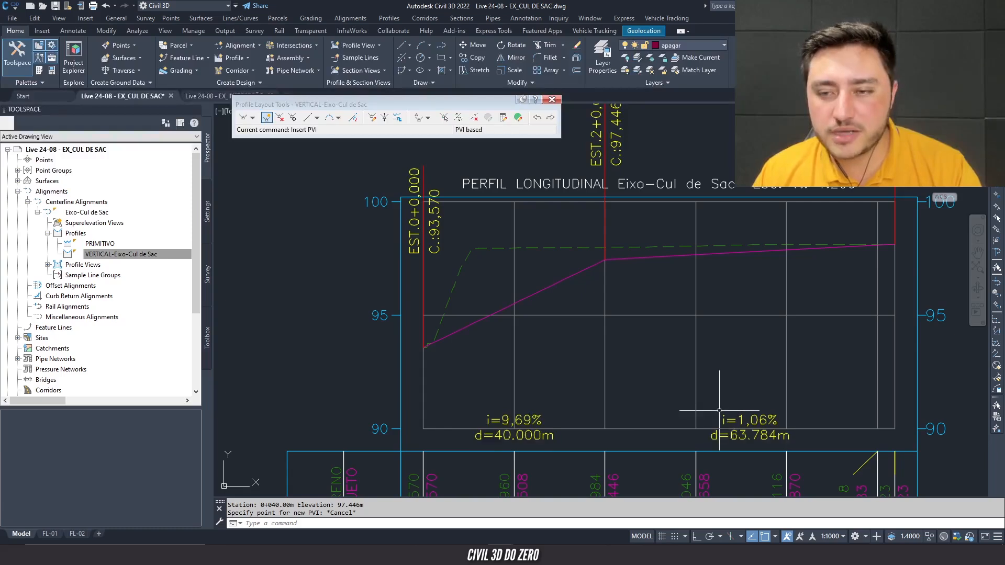
{"action": "middle_click_drag", "start_coordinate": [718, 407], "coordinate": [696, 389]}
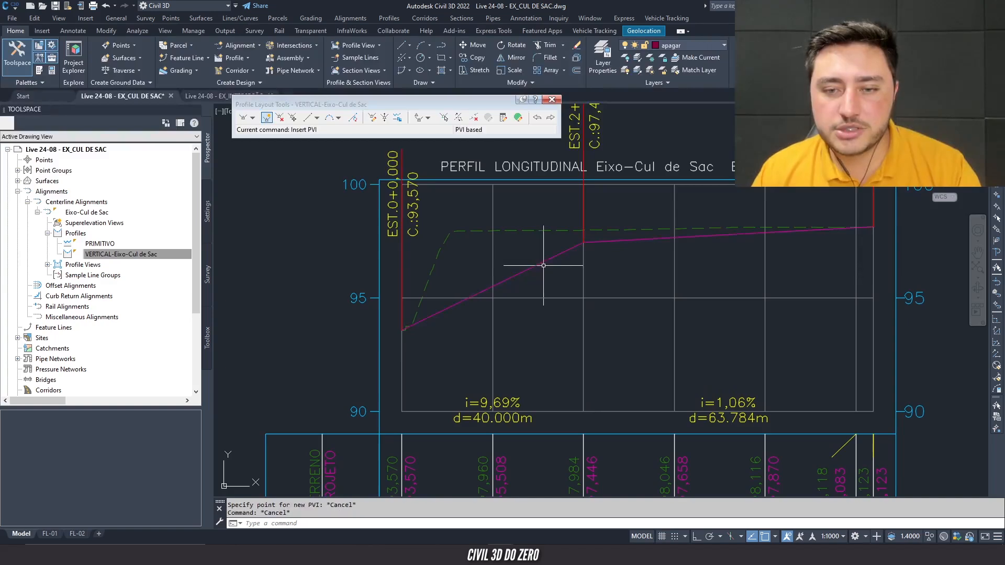
{"action": "left_click", "coordinate": [571, 248]}
{"action": "scroll", "coordinate": [579, 255], "scroll_direction": "up", "scroll_amount": 2}
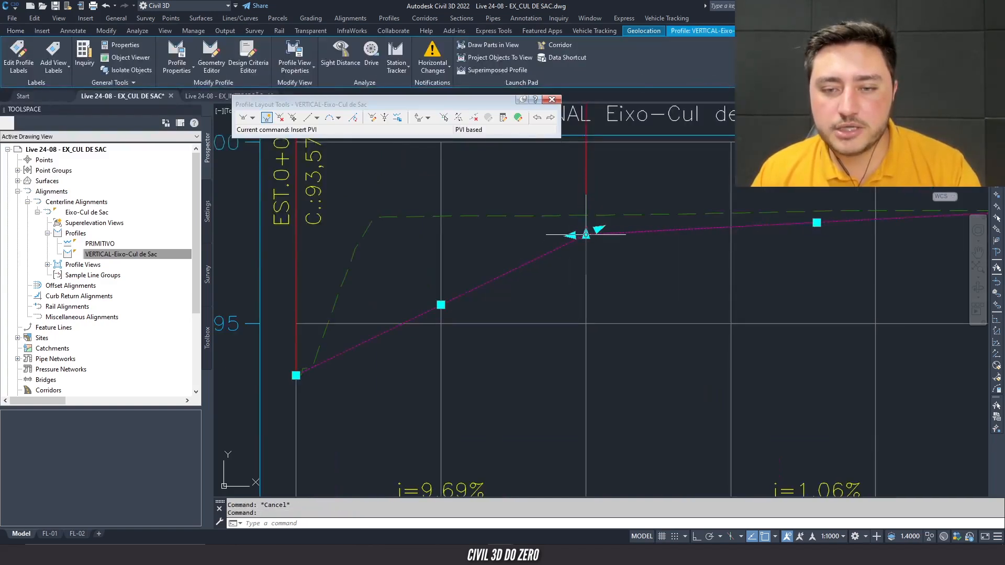
{"action": "left_click", "coordinate": [585, 246]}
{"action": "left_click", "coordinate": [585, 260]}
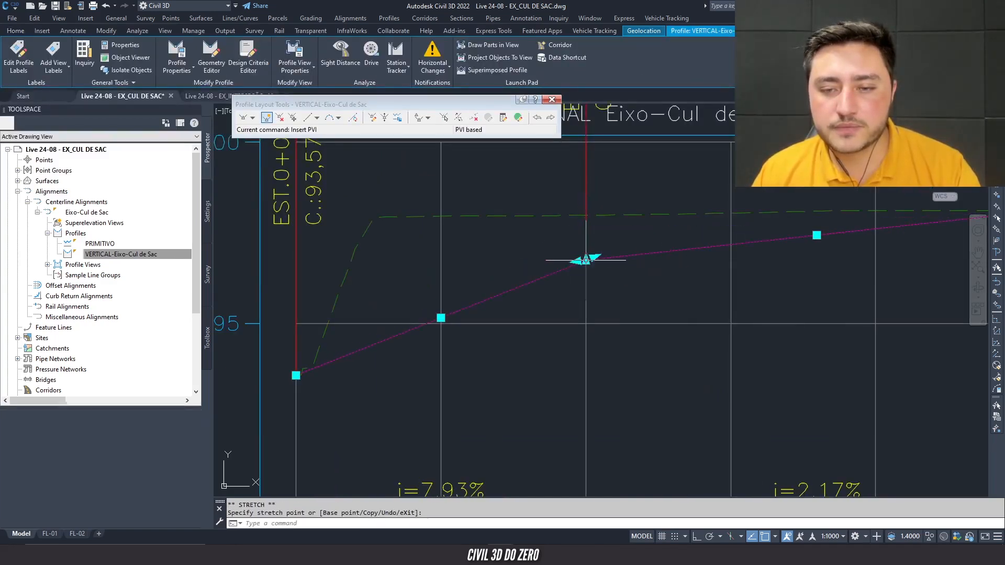
{"action": "scroll", "coordinate": [581, 262], "scroll_direction": "down", "scroll_amount": 2}
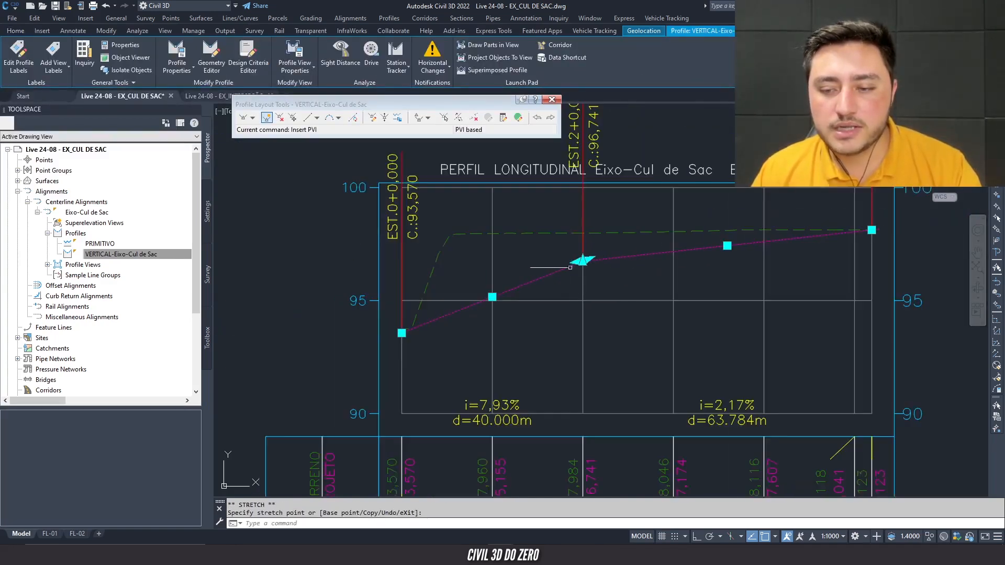
- Display the design profile's entity table with its PVI data and place it clear of the profile view
{"action": "left_click", "coordinate": [517, 121]}
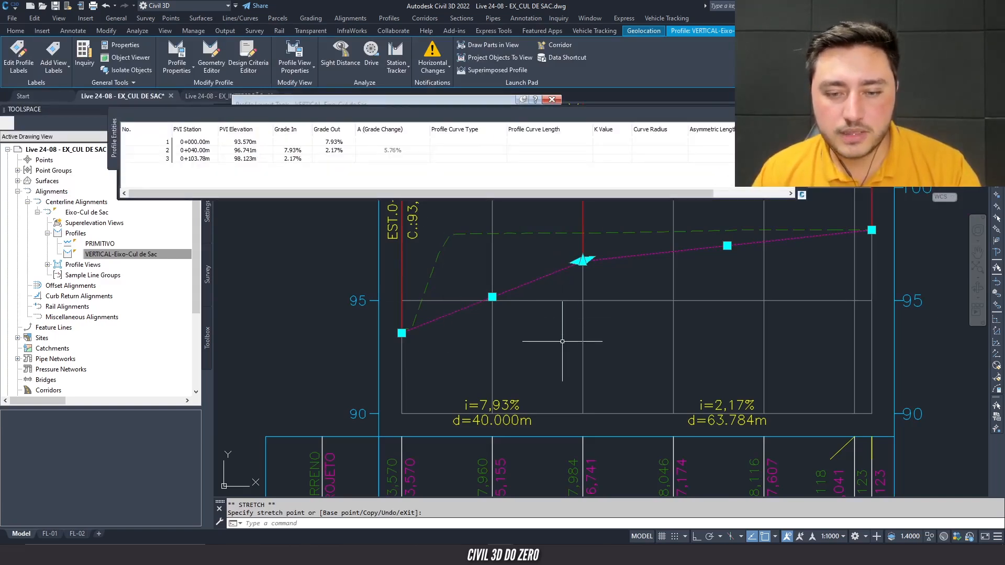
{"action": "key", "text": "Escape"}
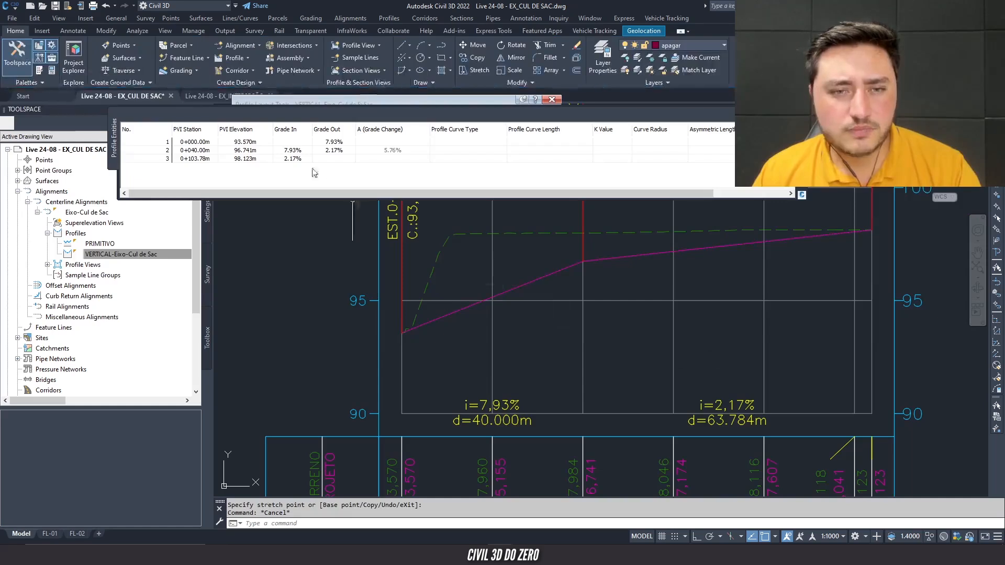
{"action": "left_click", "coordinate": [296, 160]}
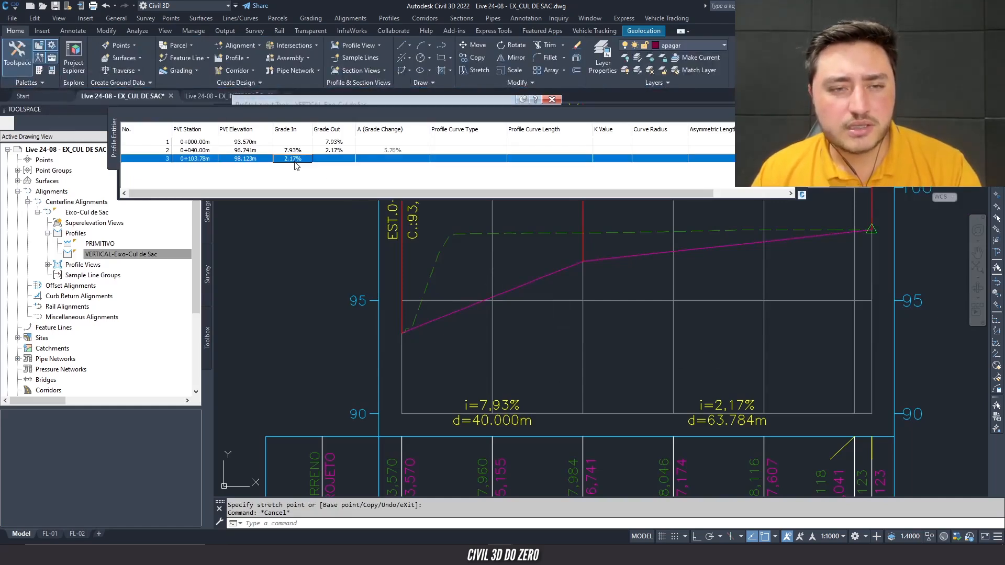
{"action": "left_click", "coordinate": [518, 118]}
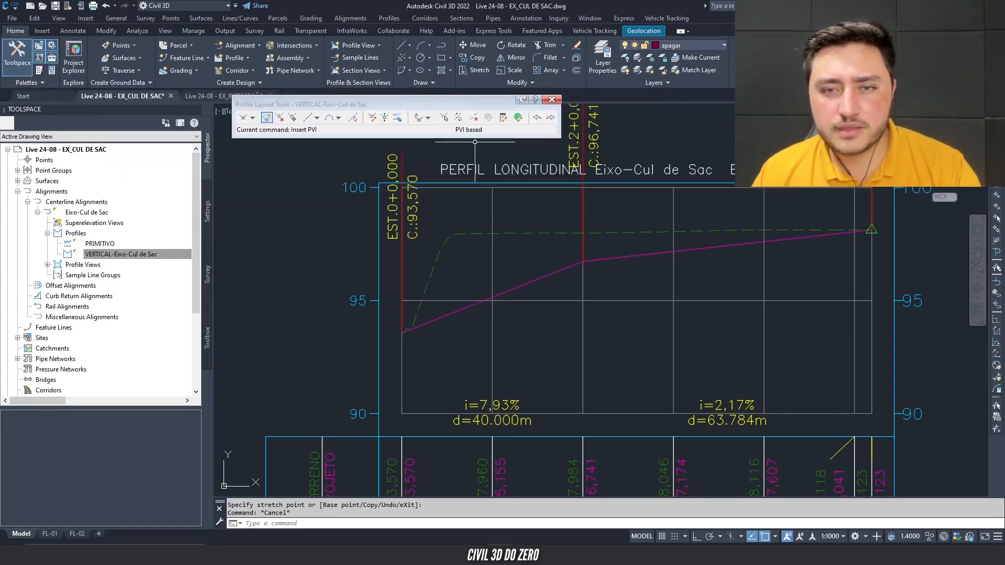
{"action": "left_click", "coordinate": [519, 118]}
{"action": "mouse_move", "coordinate": [802, 149]}
{"action": "left_mouse_down"}
{"action": "mouse_move", "coordinate": [792, 106]}
{"action": "mouse_move", "coordinate": [805, 88]}
{"action": "mouse_move", "coordinate": [820, 89]}
{"action": "left_mouse_up"}
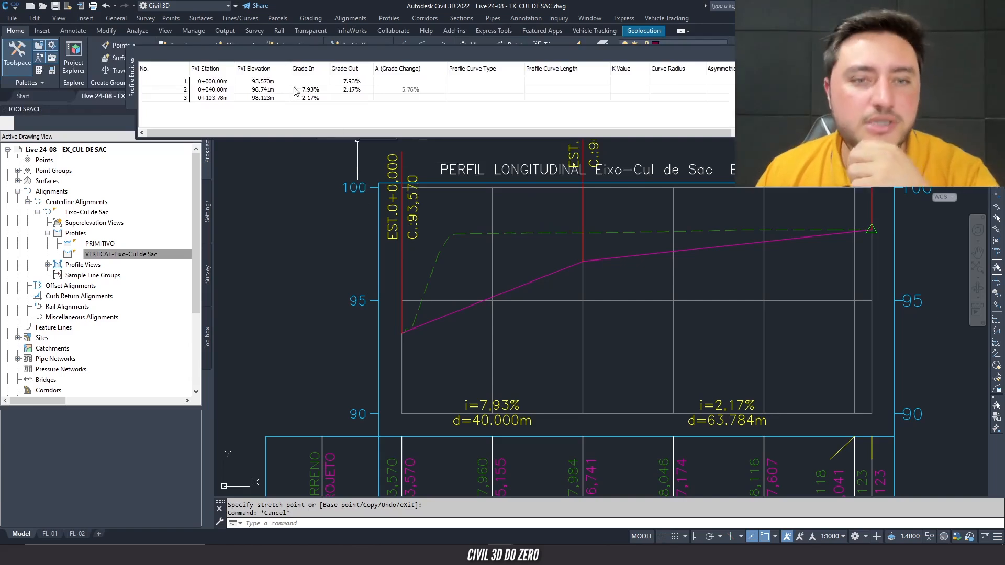
- Examine the first PVI's elevation and outgoing grade in the entity table against the start of the design line
{"action": "left_click", "coordinate": [325, 81]}
{"action": "left_click", "coordinate": [325, 82]}
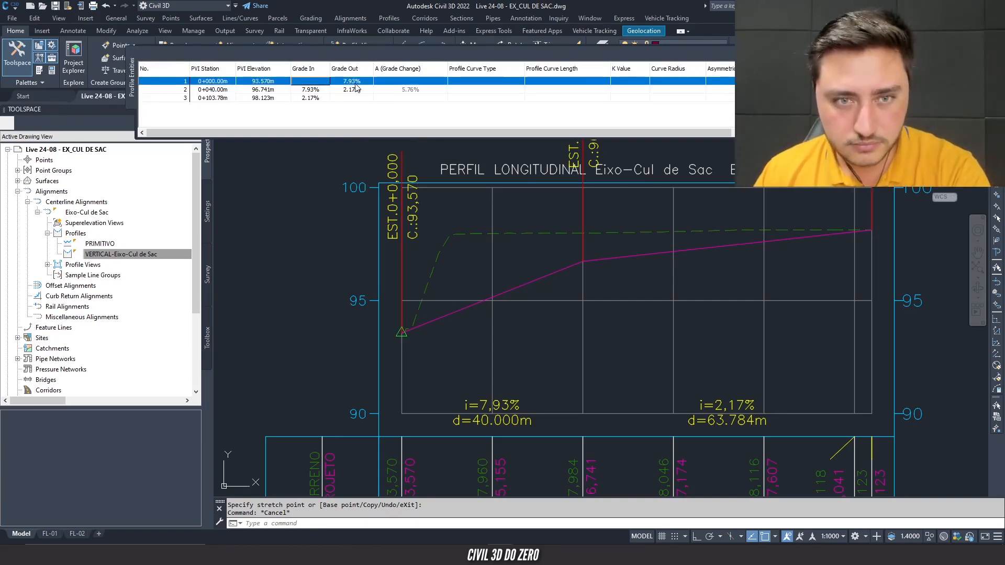
{"action": "left_click", "coordinate": [360, 82]}
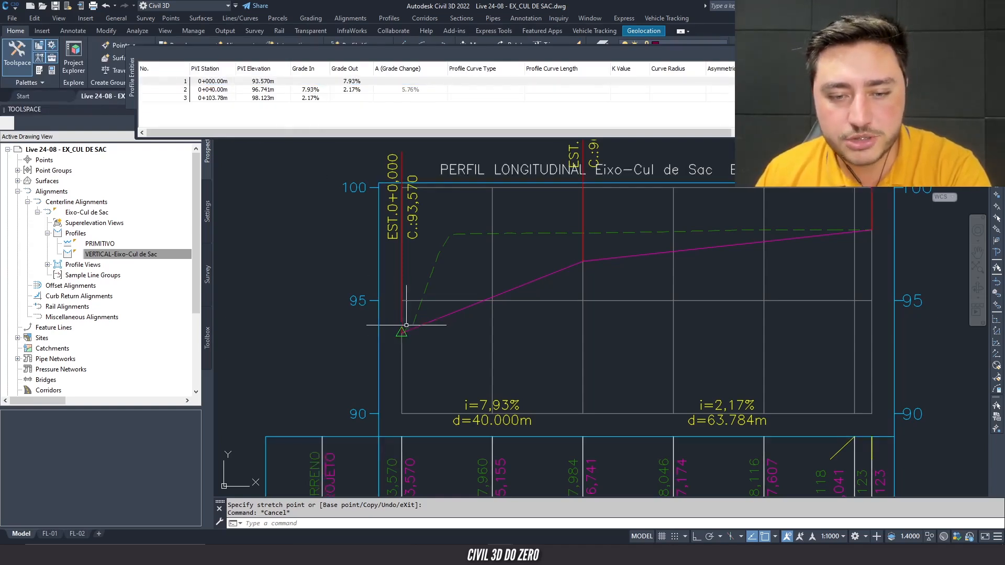
{"action": "scroll", "coordinate": [406, 333], "scroll_direction": "up", "scroll_amount": 4}
{"action": "scroll", "coordinate": [422, 331], "scroll_direction": "down", "scroll_amount": 2}
{"action": "scroll", "coordinate": [421, 331], "scroll_direction": "down", "scroll_amount": 4}
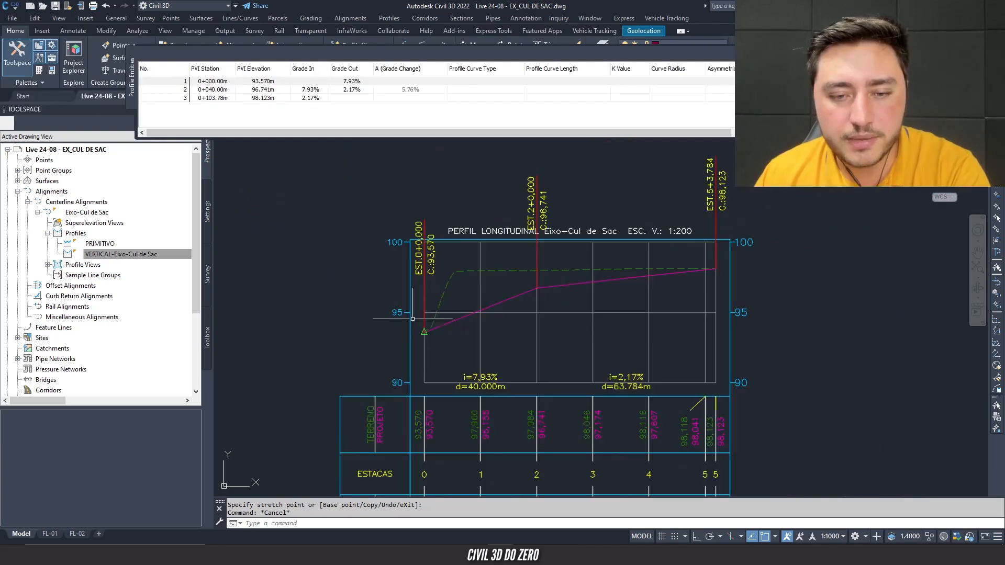
{"action": "left_click", "coordinate": [311, 90]}
{"action": "left_click", "coordinate": [279, 83]}
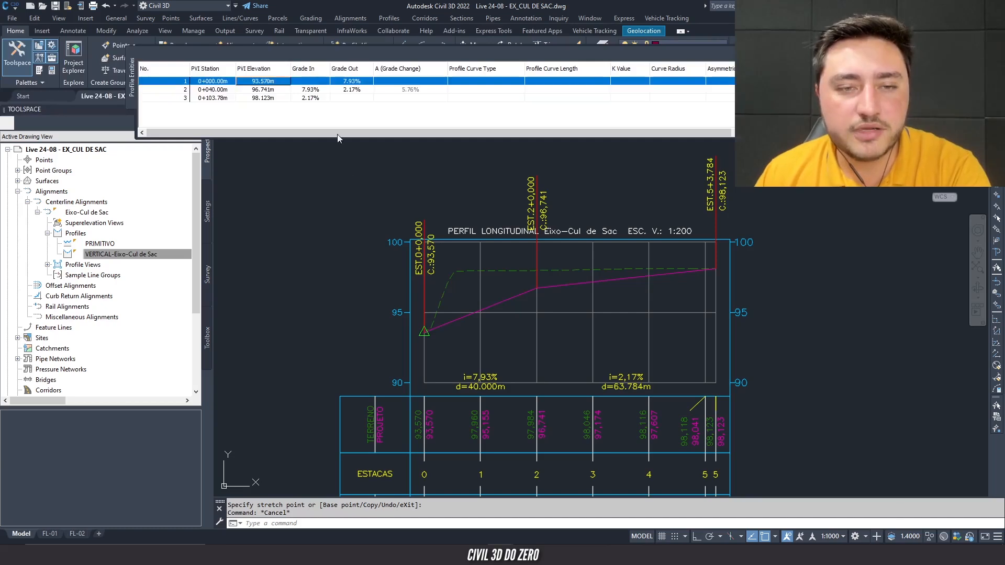
- Set the elevation of the design profile's PVI at station 0+040.00 to 97 m in the entity table
{"action": "left_click", "coordinate": [260, 90]}
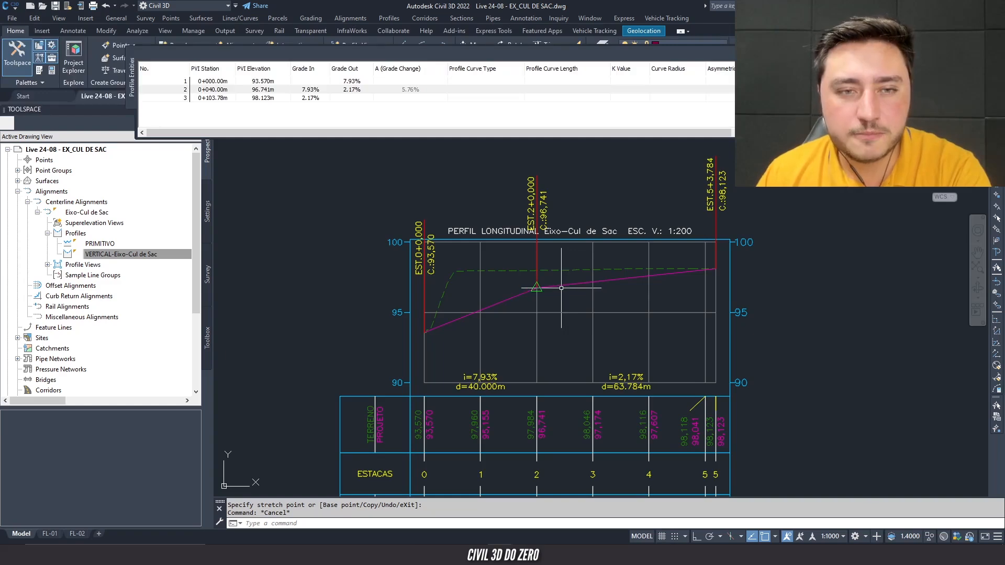
{"action": "left_click", "coordinate": [267, 90]}
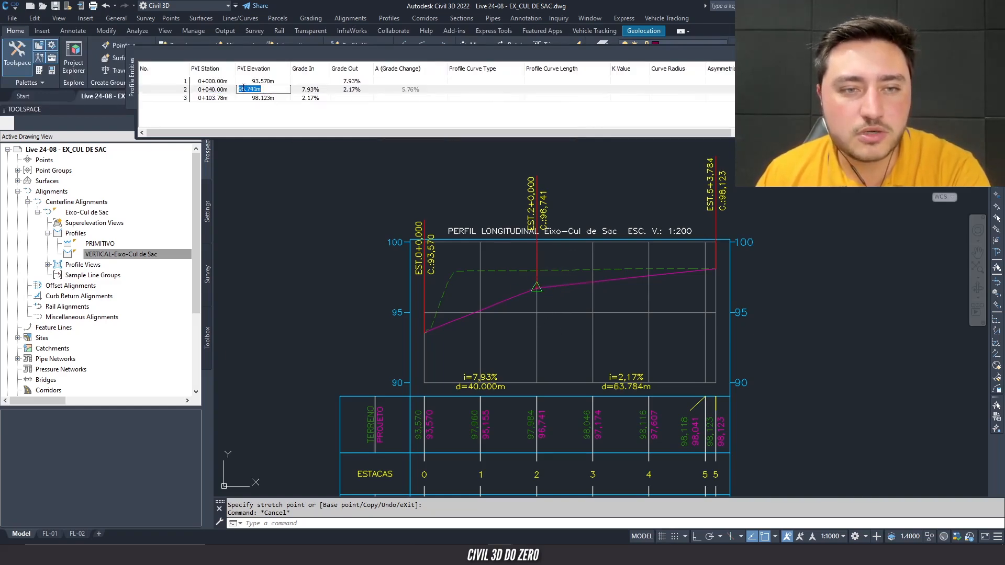
{"action": "type", "text": "97"}
{"action": "key", "text": "Return"}
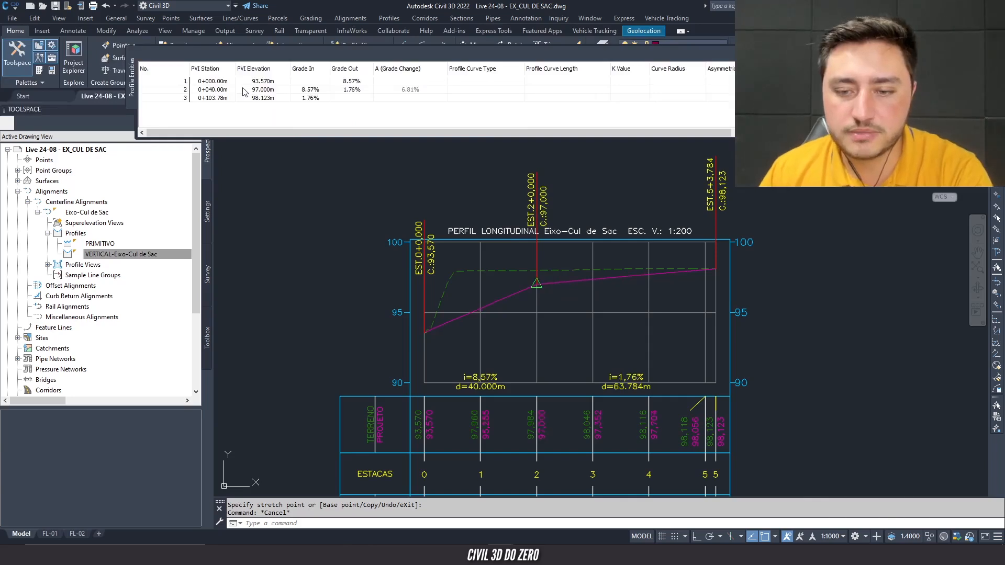
- Change the elevation of the PVI at station 0+040.00 to 96.5 m
{"action": "left_click", "coordinate": [274, 89]}
{"action": "left_click", "coordinate": [273, 89]}
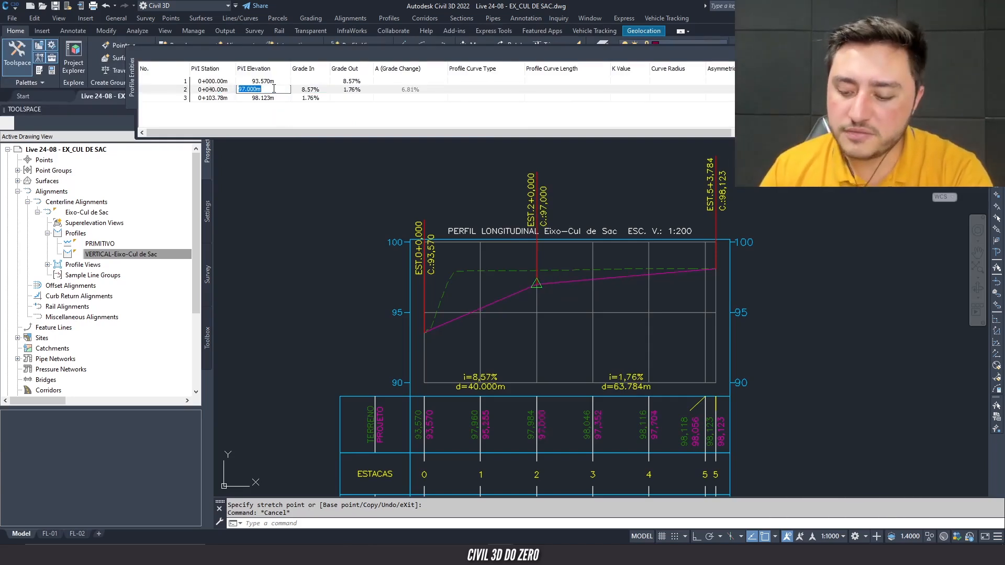
{"action": "key", "text": "Return"}
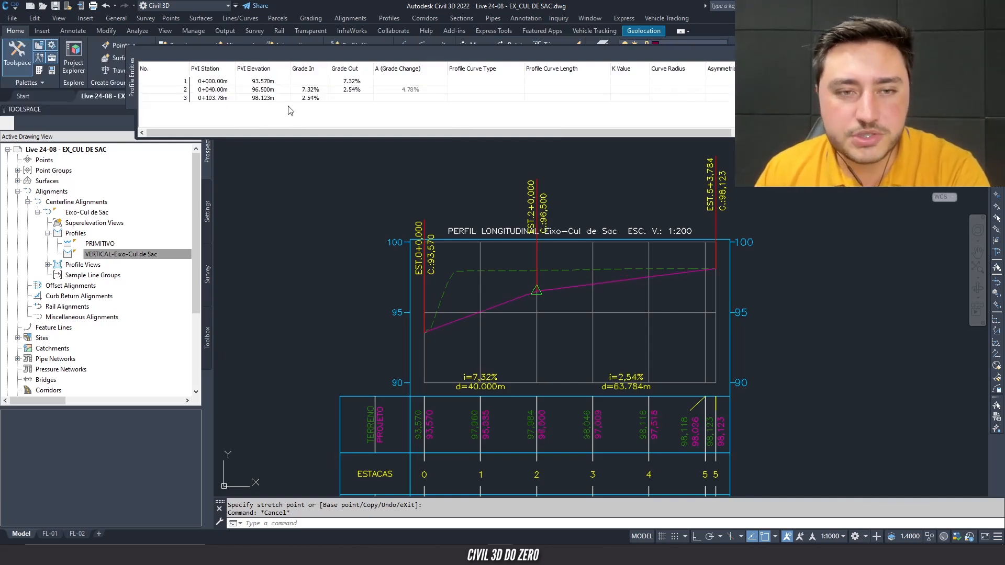
- Move the profile layout tools clear of the entity table and set the last PVI's incoming grade to 2%
{"action": "left_click", "coordinate": [310, 99]}
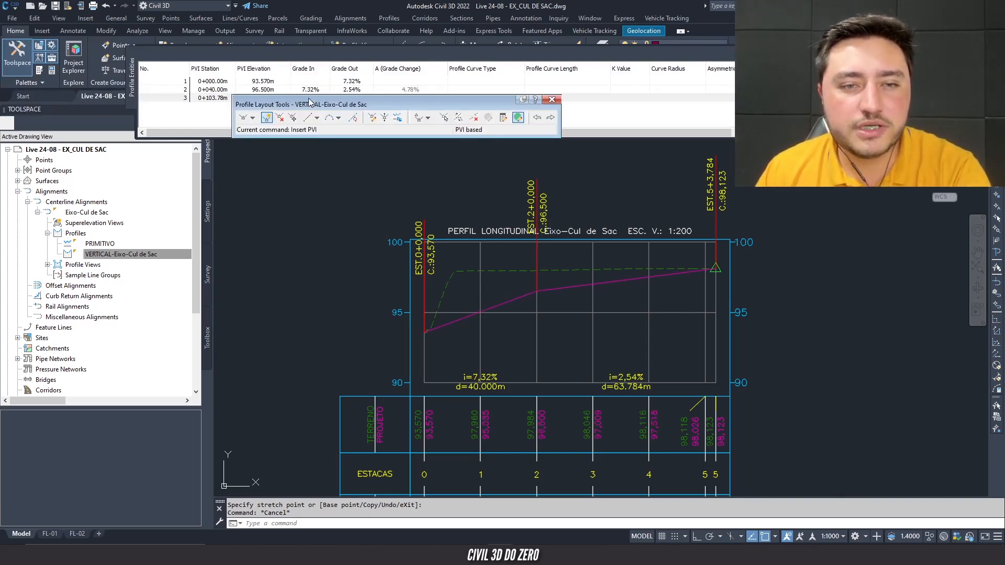
{"action": "left_click_drag", "start_coordinate": [518, 104], "coordinate": [510, 152]}
{"action": "left_click", "coordinate": [316, 99]}
{"action": "left_click", "coordinate": [315, 98]}
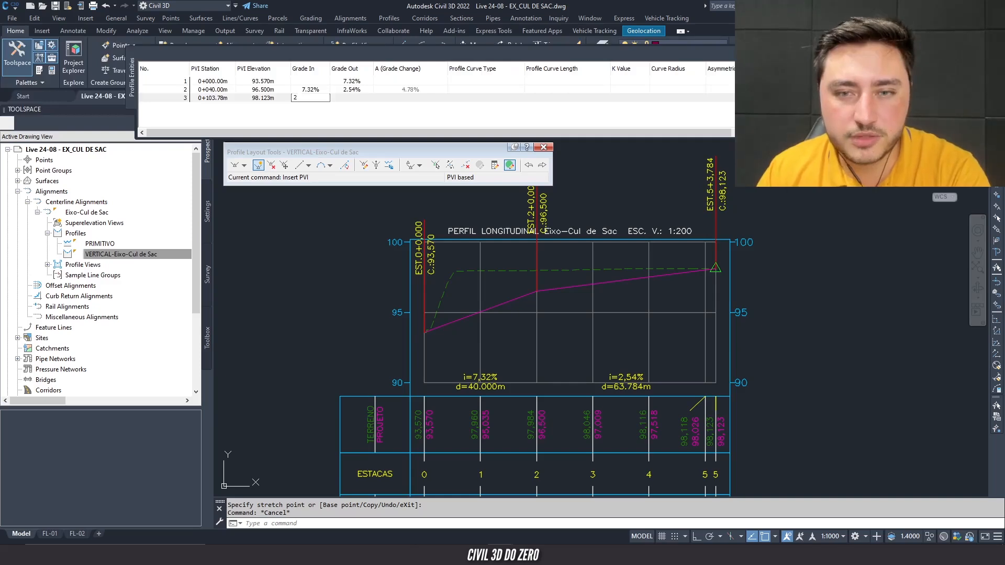
{"action": "key", "text": "Return"}
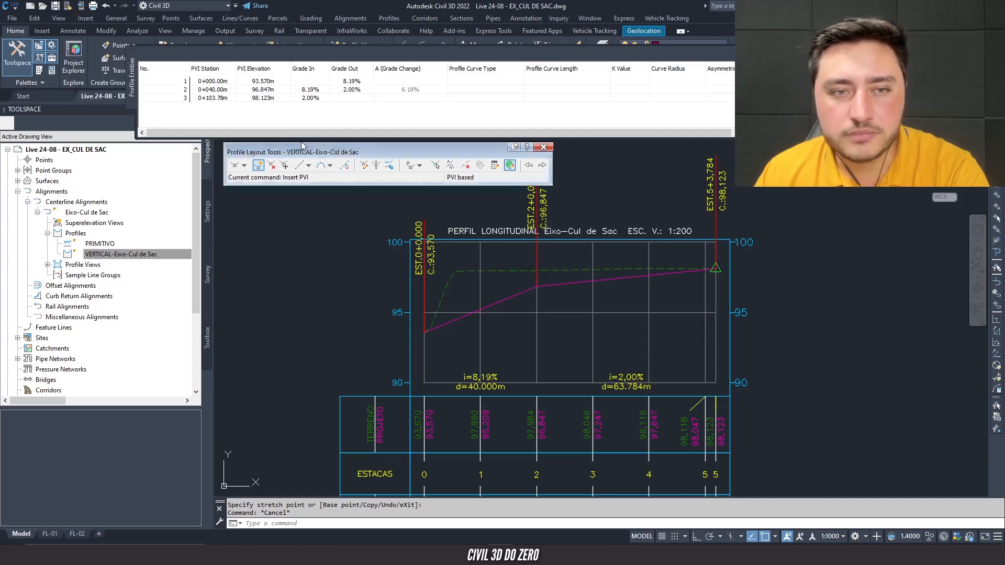
{"action": "left_click", "coordinate": [309, 99]}
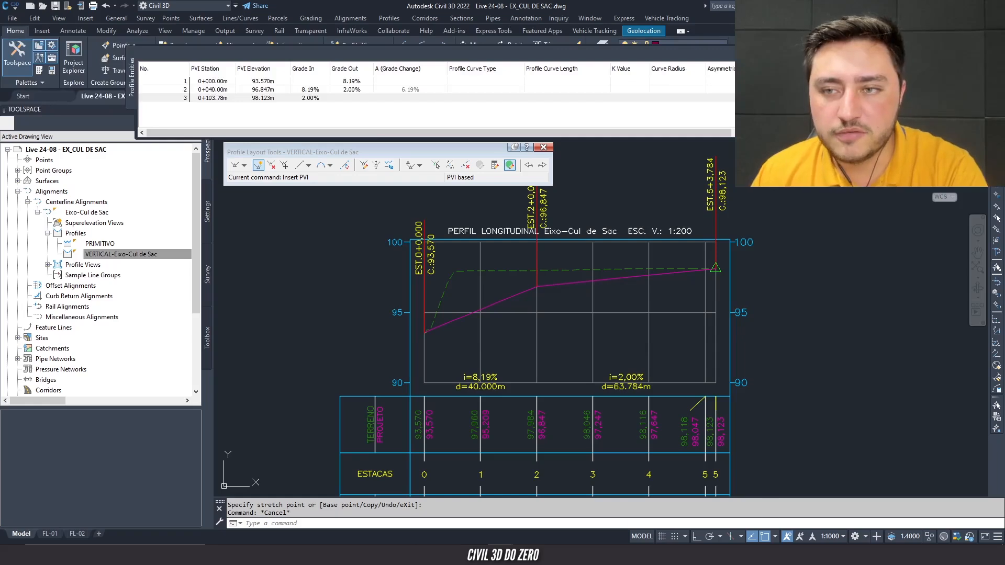
- Examine the design line and its grade labels against the terrain profile and the cul-de-sac plan
{"action": "middle_click_drag", "start_coordinate": [539, 271], "coordinate": [587, 230]}
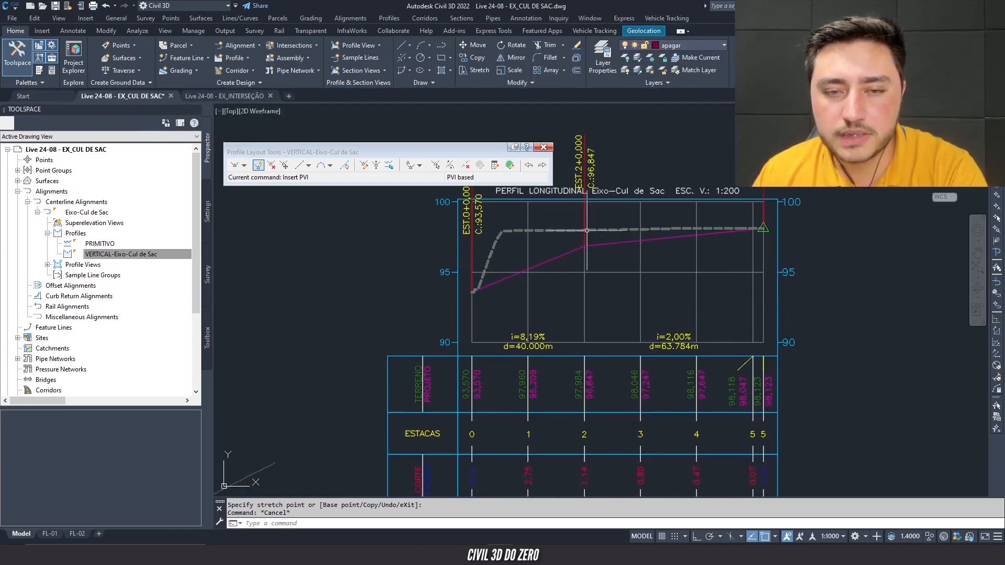
{"action": "left_click_drag", "start_coordinate": [413, 152], "coordinate": [429, 78]}
{"action": "scroll", "coordinate": [573, 247], "scroll_direction": "up", "scroll_amount": 3}
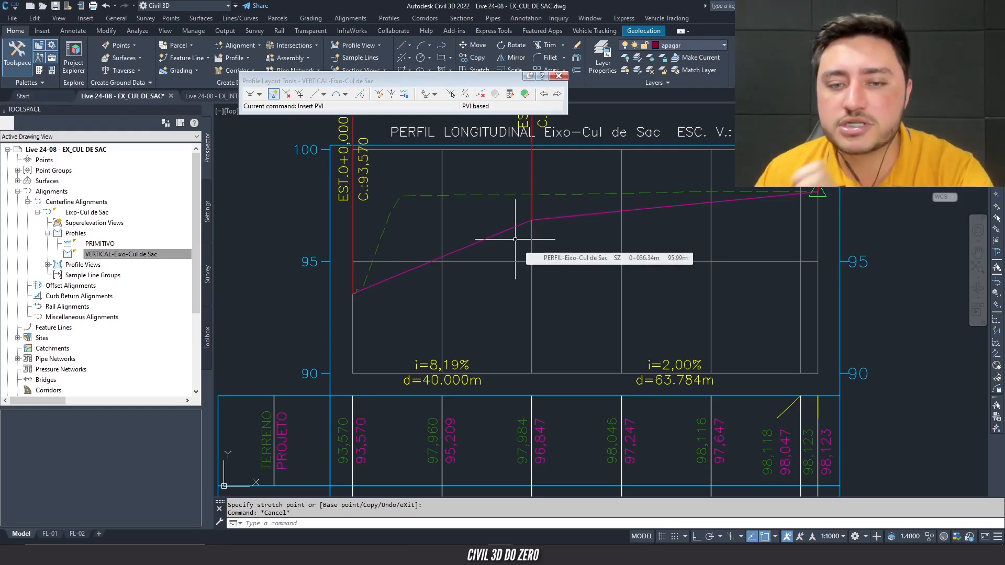
{"action": "middle_click_drag", "start_coordinate": [494, 283], "coordinate": [492, 294]}
{"action": "scroll", "coordinate": [492, 294], "scroll_direction": "down", "scroll_amount": 2}
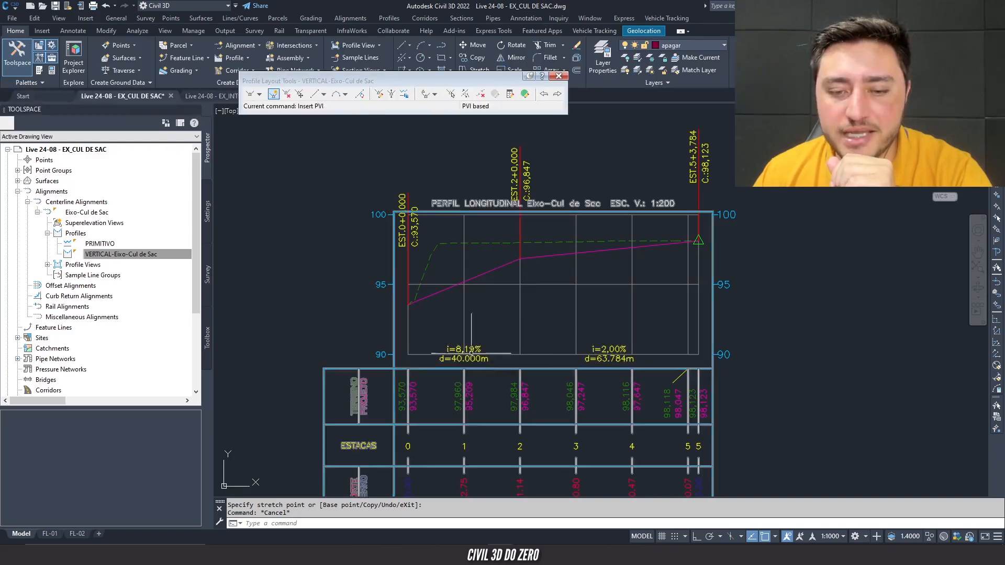
{"action": "scroll", "coordinate": [462, 362], "scroll_direction": "up", "scroll_amount": 2}
{"action": "scroll", "coordinate": [469, 365], "scroll_direction": "down", "scroll_amount": 3}
{"action": "scroll", "coordinate": [469, 365], "scroll_direction": "up", "scroll_amount": 3}
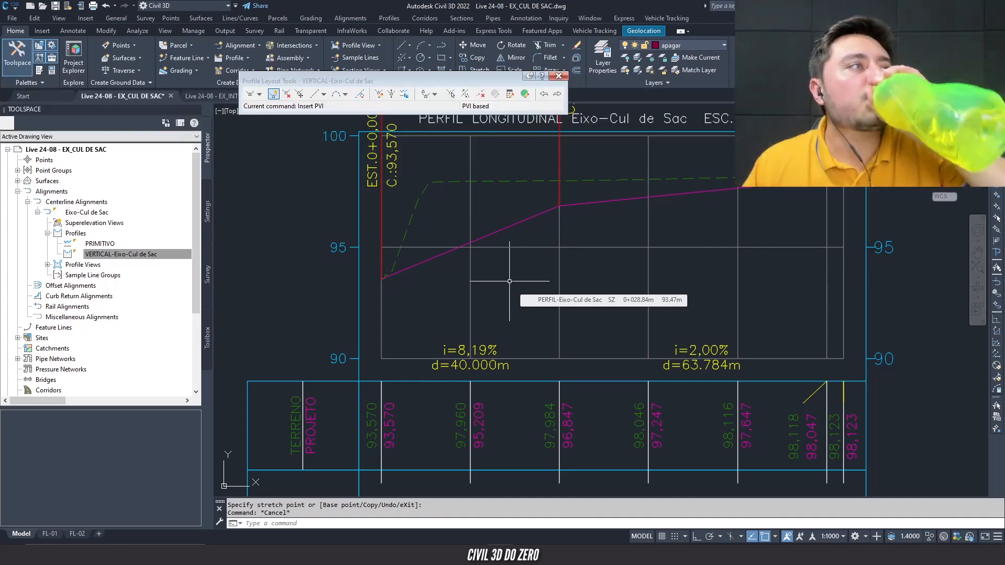
{"action": "scroll", "coordinate": [509, 281], "scroll_direction": "down", "scroll_amount": 5}
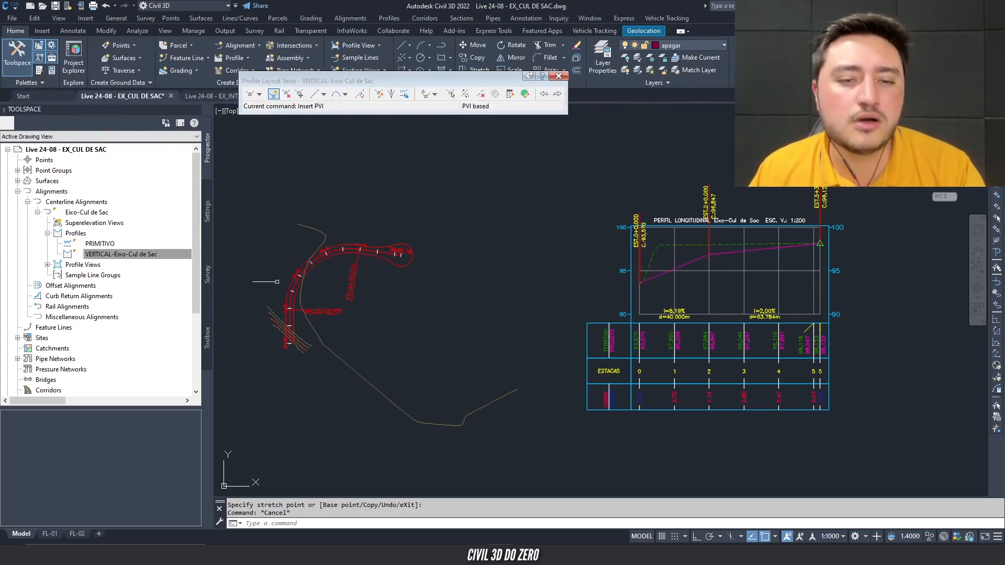
{"action": "mouse_move", "coordinate": [652, 273]}
{"action": "middle_mouse_down"}
{"action": "mouse_move", "coordinate": [539, 289]}
{"action": "mouse_move", "coordinate": [440, 280]}
{"action": "middle_mouse_up"}
{"action": "scroll", "coordinate": [556, 278], "scroll_direction": "up", "scroll_amount": 2}
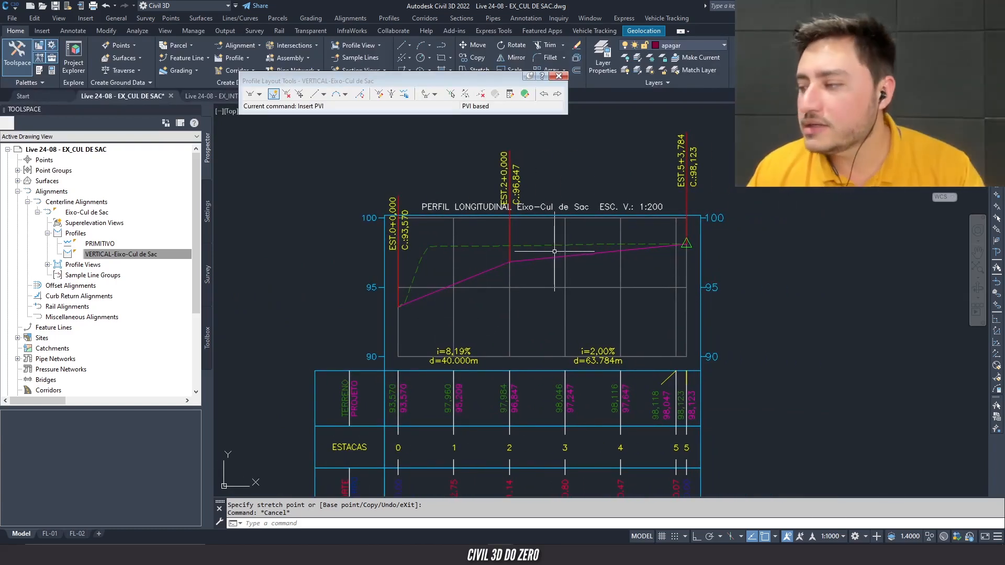
{"action": "scroll", "coordinate": [519, 265], "scroll_direction": "up", "scroll_amount": 2}
{"action": "key", "text": "Escape"}
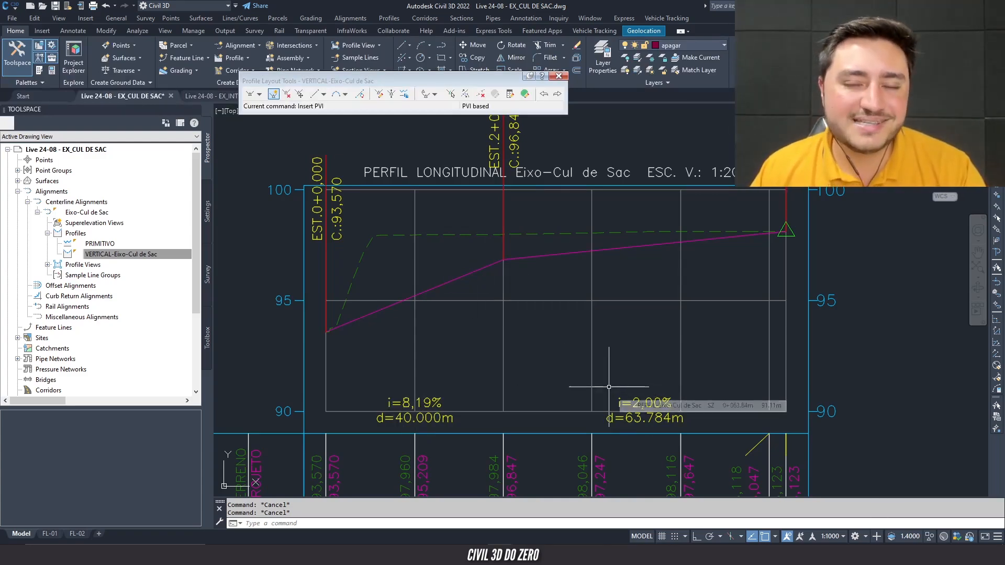
- Add a free parabolic vertical curve 30 m long between the two tangents meeting at station 0+040.00
{"action": "left_click", "coordinate": [346, 97]}
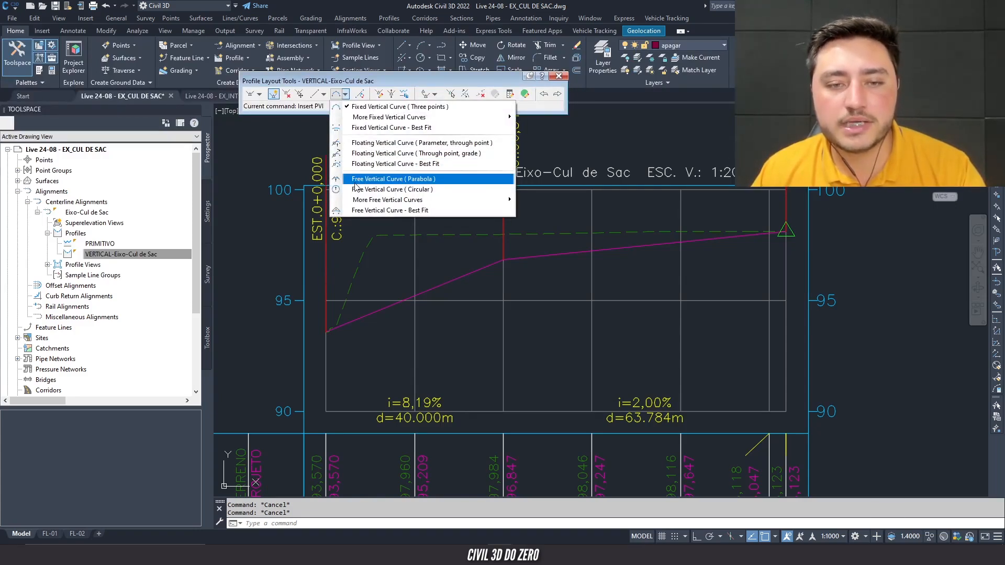
{"action": "left_click", "coordinate": [411, 182]}
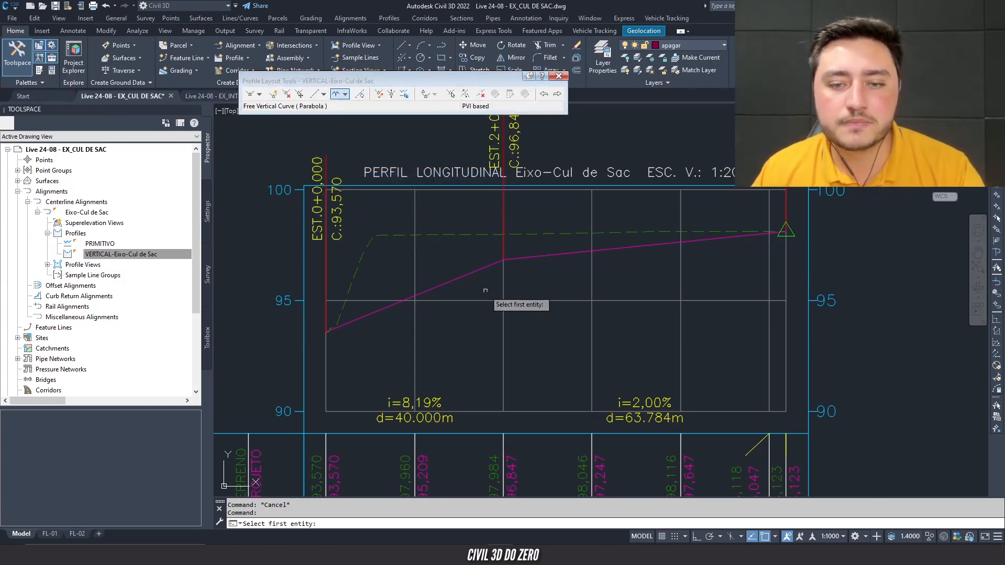
{"action": "left_click", "coordinate": [487, 266]}
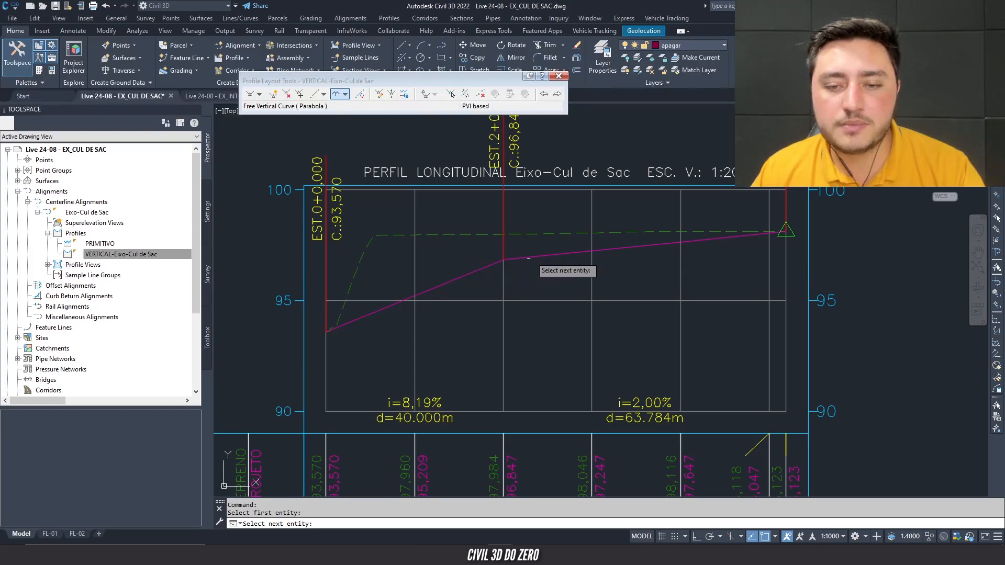
{"action": "left_click", "coordinate": [535, 256]}
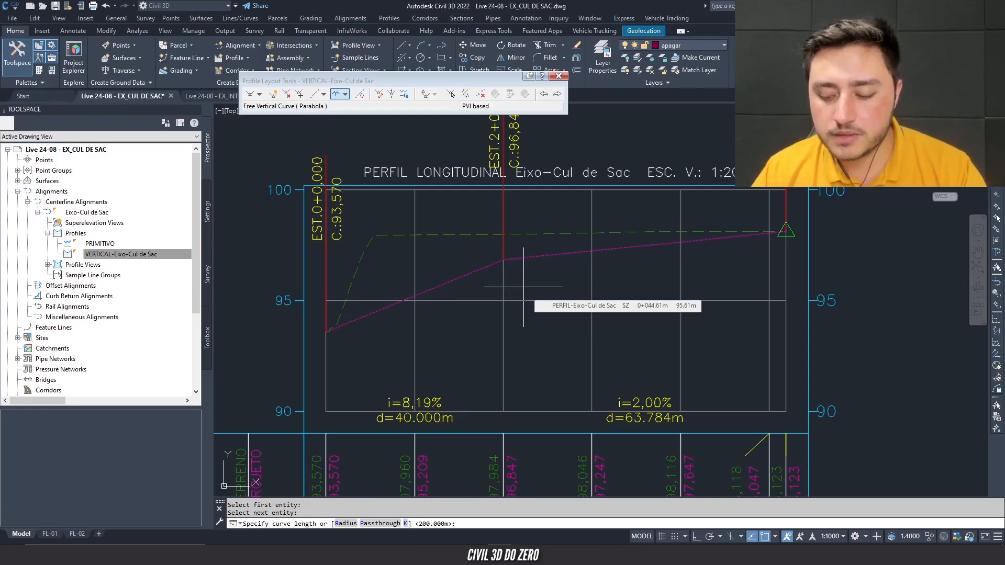
{"action": "type", "text": "30"}
{"action": "key", "text": "Return"}
{"action": "key", "text": "Return"}
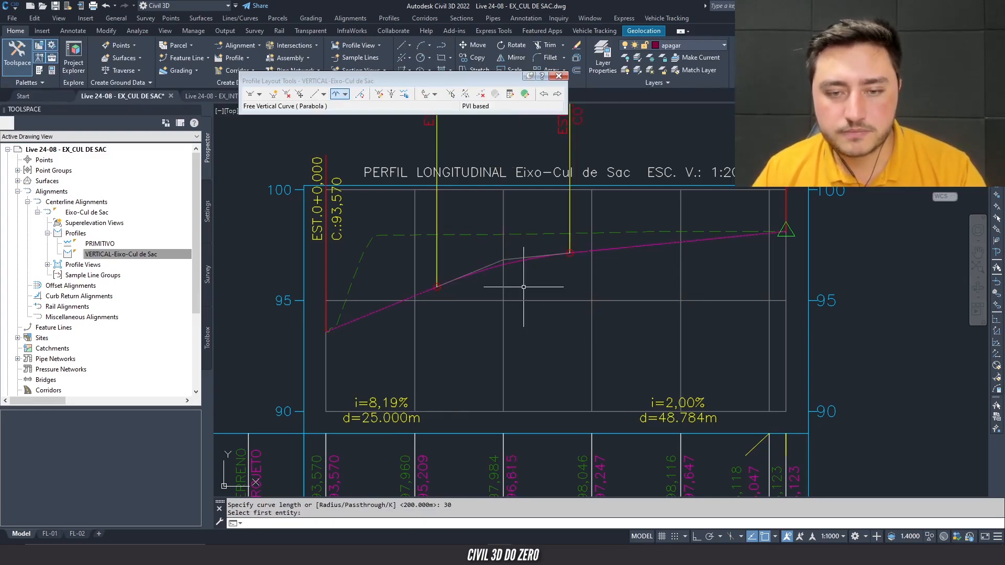
{"action": "key", "text": "Escape"}
- Examine the vertical curve's label for its K value, length, PVI data and start and end stations
{"action": "scroll", "coordinate": [524, 293], "scroll_direction": "down", "scroll_amount": 2}
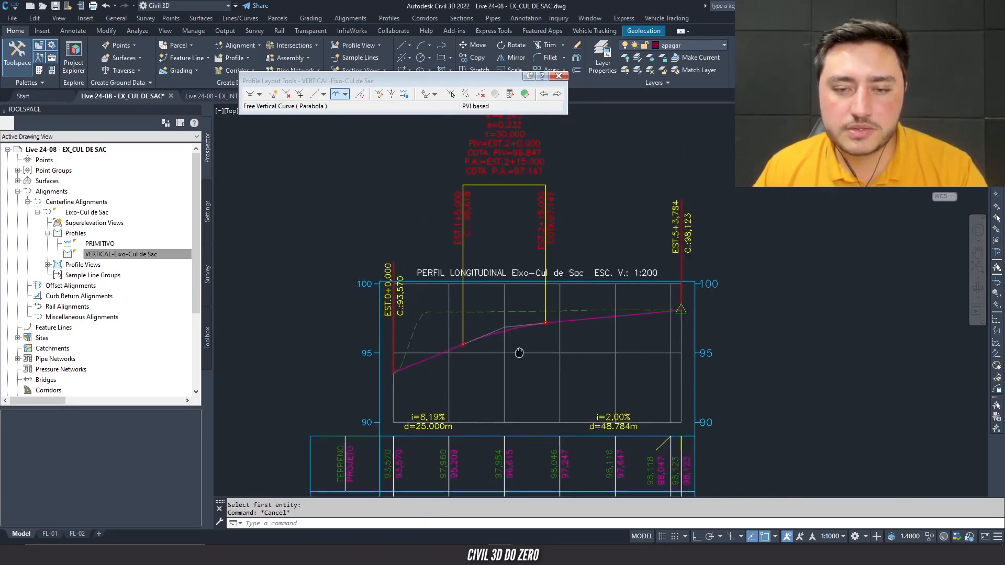
{"action": "middle_click_drag", "start_coordinate": [520, 364], "coordinate": [511, 380]}
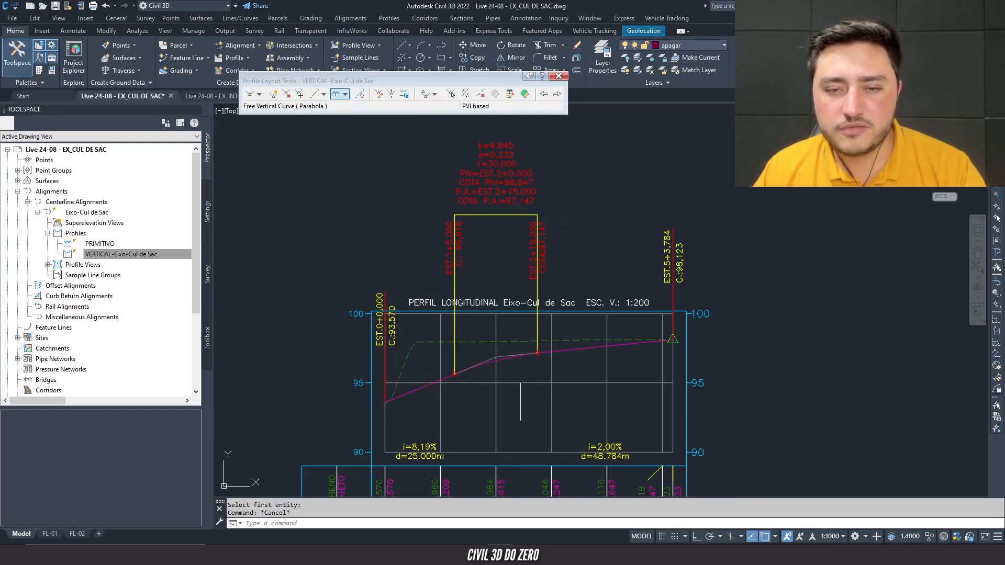
{"action": "middle_click_drag", "start_coordinate": [533, 385], "coordinate": [579, 277]}
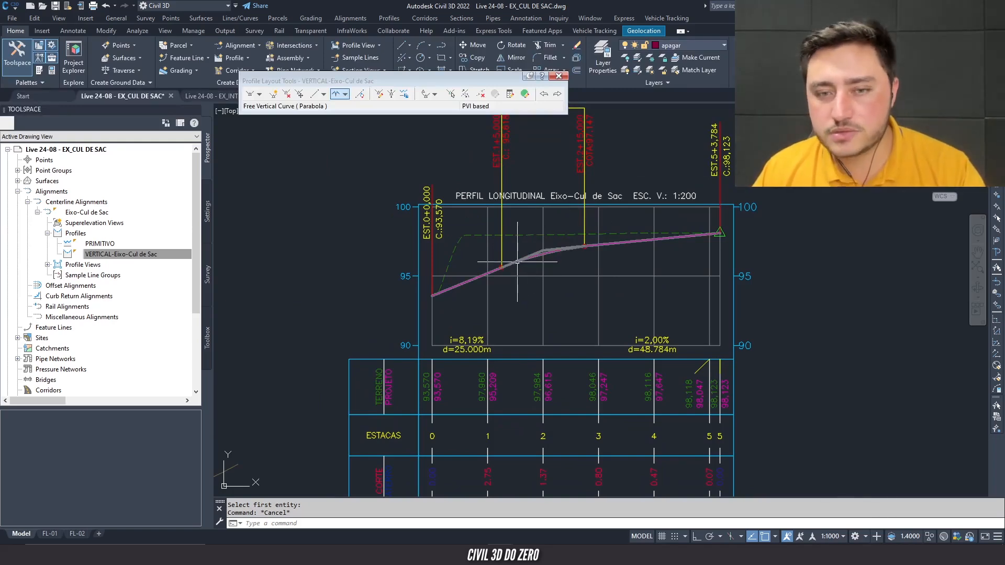
{"action": "middle_click_drag", "start_coordinate": [538, 287], "coordinate": [527, 388]}
{"action": "scroll", "coordinate": [542, 151], "scroll_direction": "up", "scroll_amount": 6}
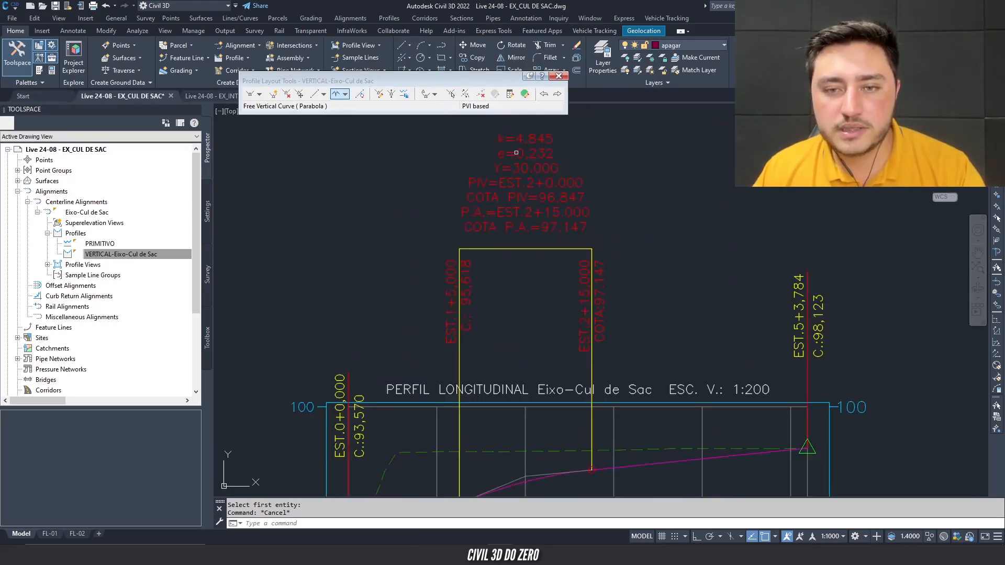
{"action": "middle_click_drag", "start_coordinate": [504, 177], "coordinate": [479, 257]}
{"action": "scroll", "coordinate": [478, 249], "scroll_direction": "down", "scroll_amount": 2}
{"action": "scroll", "coordinate": [478, 250], "scroll_direction": "down", "scroll_amount": 2}
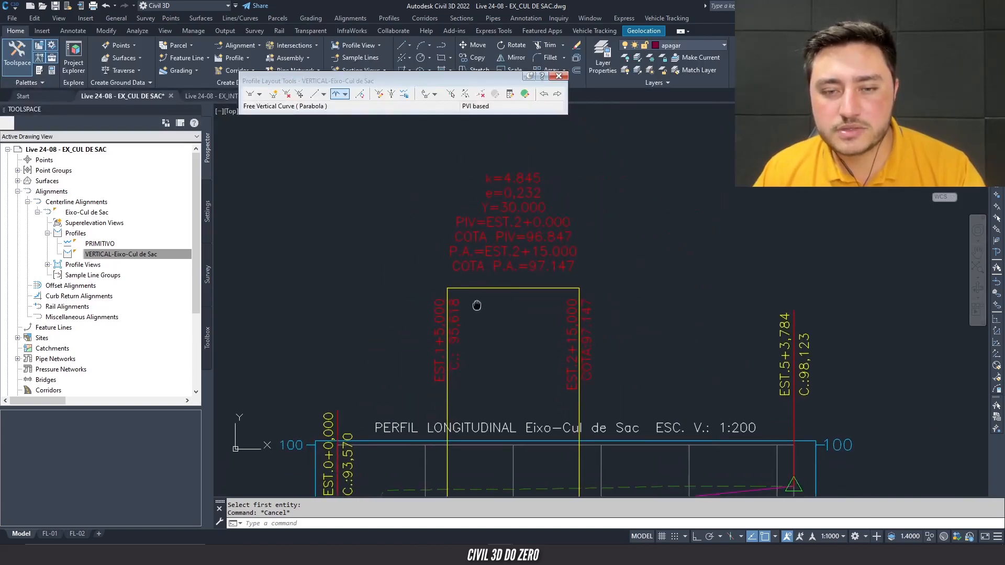
{"action": "middle_click_drag", "start_coordinate": [468, 276], "coordinate": [457, 209]}
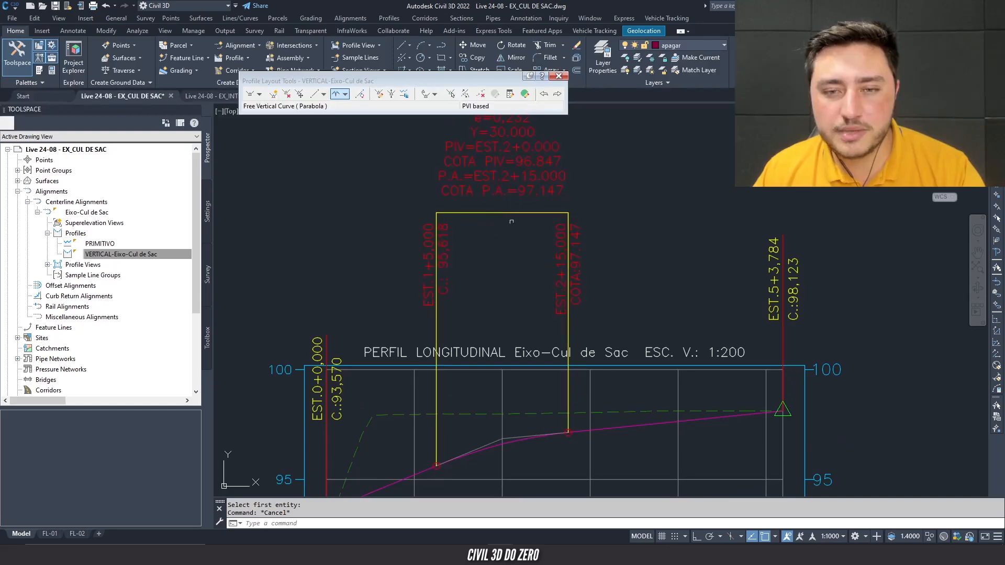
{"action": "scroll", "coordinate": [539, 220], "scroll_direction": "down", "scroll_amount": 2}
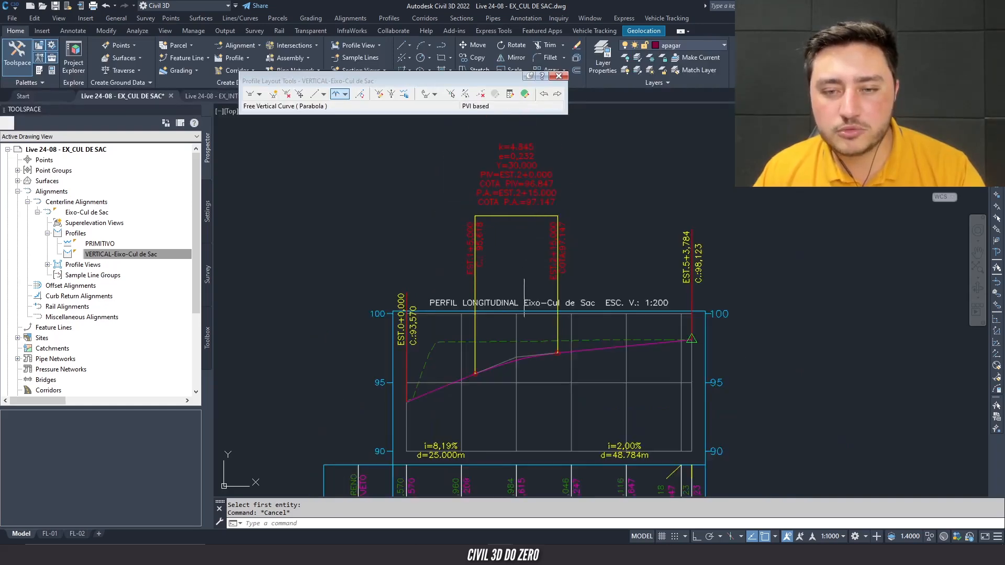
- Inspect the parabolic curve's shape between its start and end points against the original tangents
{"action": "middle_click_drag", "start_coordinate": [521, 301], "coordinate": [547, 241]}
{"action": "scroll", "coordinate": [534, 309], "scroll_direction": "up", "scroll_amount": 5}
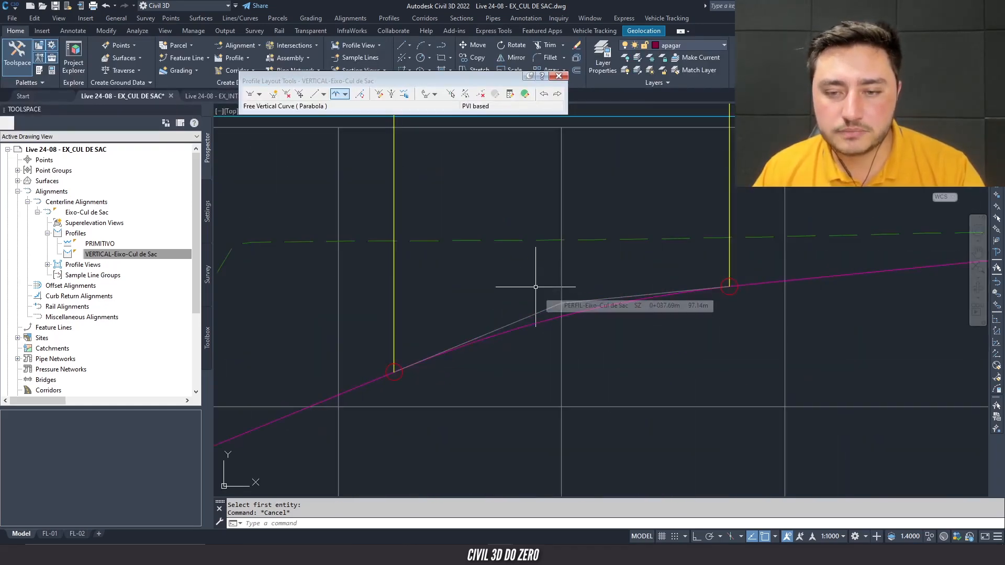
{"action": "scroll", "coordinate": [531, 269], "scroll_direction": "down", "scroll_amount": 3}
{"action": "scroll", "coordinate": [533, 242], "scroll_direction": "down", "scroll_amount": 2}
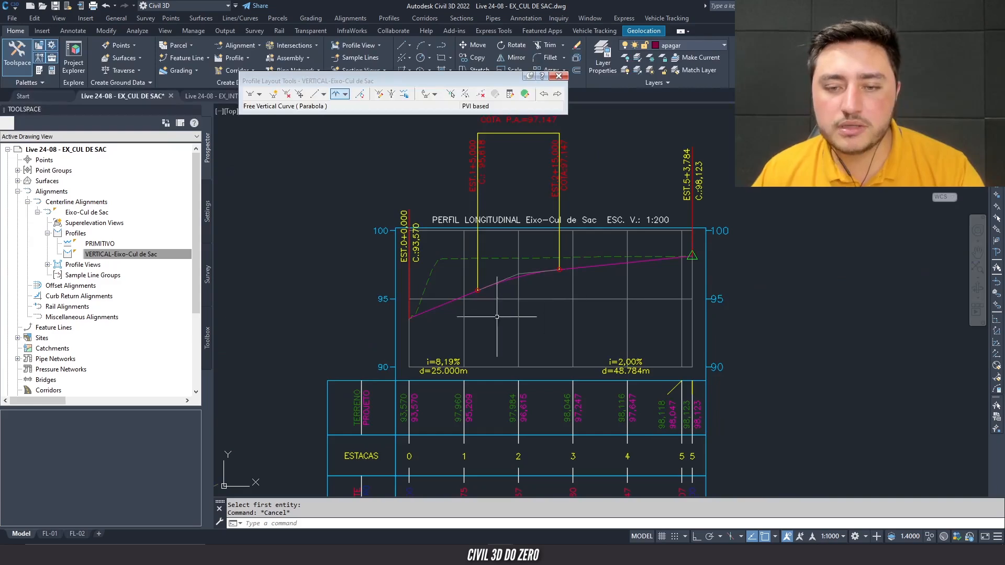
{"action": "scroll", "coordinate": [532, 242], "scroll_direction": "up", "scroll_amount": 8}
{"action": "scroll", "coordinate": [533, 241], "scroll_direction": "down", "scroll_amount": 2}
{"action": "left_click", "coordinate": [441, 192]}
{"action": "left_click", "coordinate": [588, 303]}
{"action": "scroll", "coordinate": [587, 253], "scroll_direction": "up", "scroll_amount": 2}
{"action": "left_click", "coordinate": [359, 293]}
{"action": "left_click", "coordinate": [397, 318]}
{"action": "scroll", "coordinate": [460, 289], "scroll_direction": "down", "scroll_amount": 2}
{"action": "scroll", "coordinate": [487, 287], "scroll_direction": "up", "scroll_amount": 1}
{"action": "scroll", "coordinate": [521, 283], "scroll_direction": "down", "scroll_amount": 3}
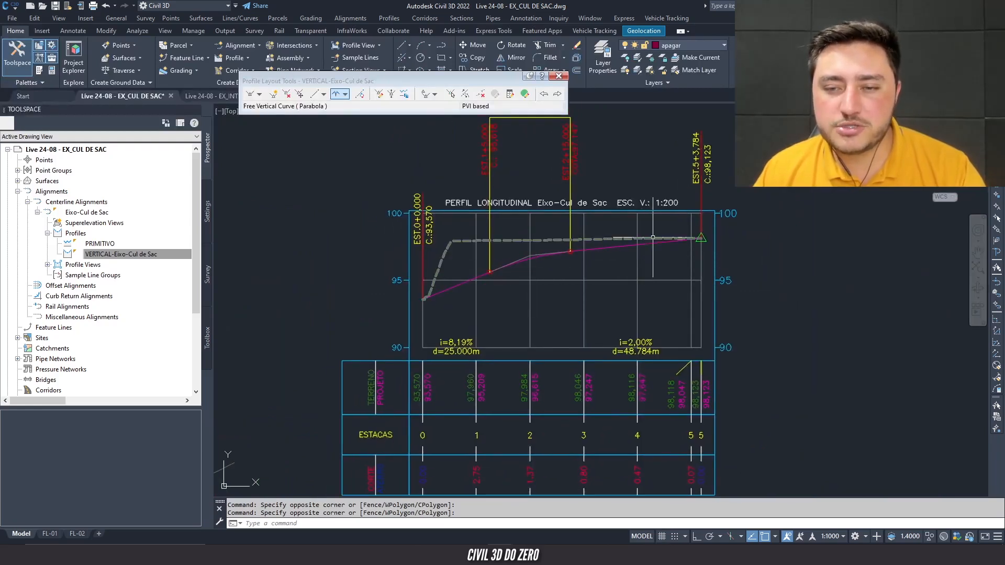
- Review the terrain and design elevations and the cut depths in the bands below the profile view
{"action": "scroll", "coordinate": [575, 248], "scroll_direction": "down", "scroll_amount": 2}
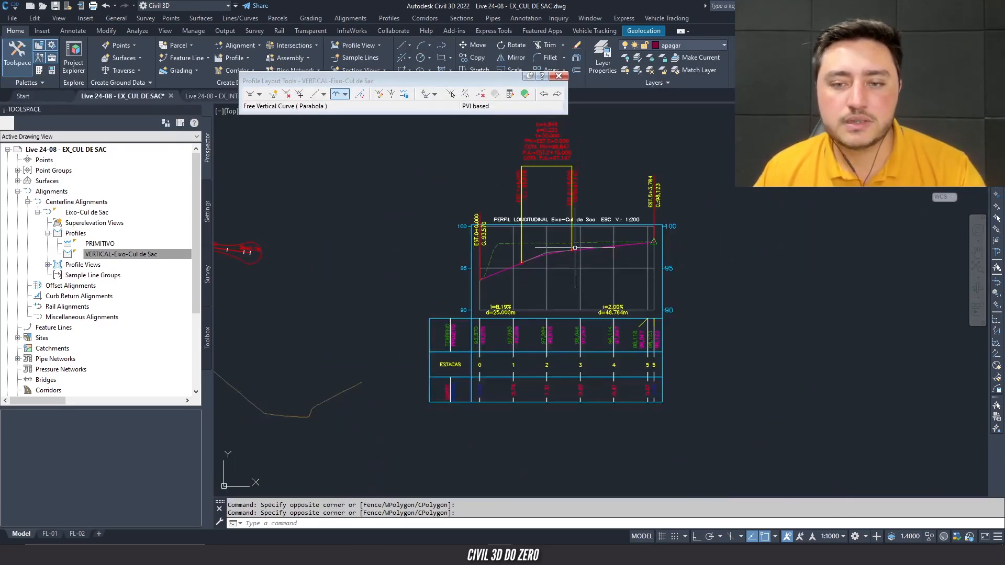
{"action": "scroll", "coordinate": [518, 367], "scroll_direction": "up", "scroll_amount": 2}
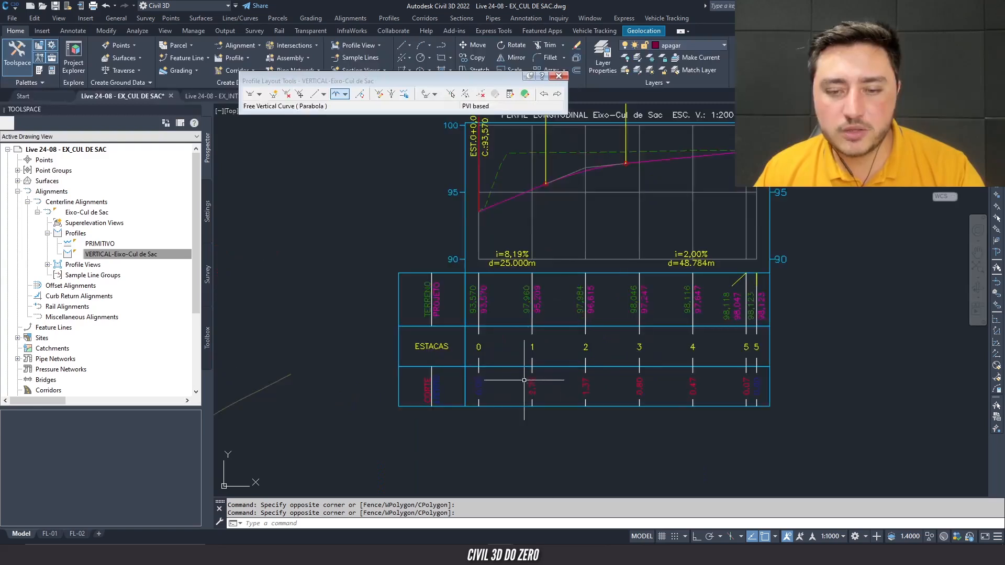
{"action": "scroll", "coordinate": [535, 369], "scroll_direction": "up", "scroll_amount": 2}
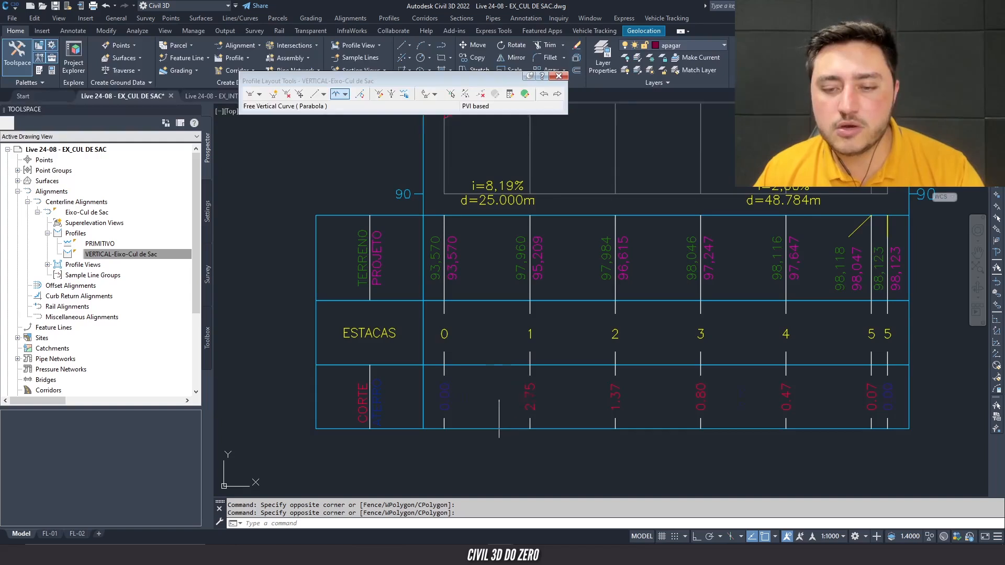
{"action": "scroll", "coordinate": [497, 393], "scroll_direction": "down", "scroll_amount": 2}
{"action": "scroll", "coordinate": [496, 387], "scroll_direction": "down", "scroll_amount": 1}
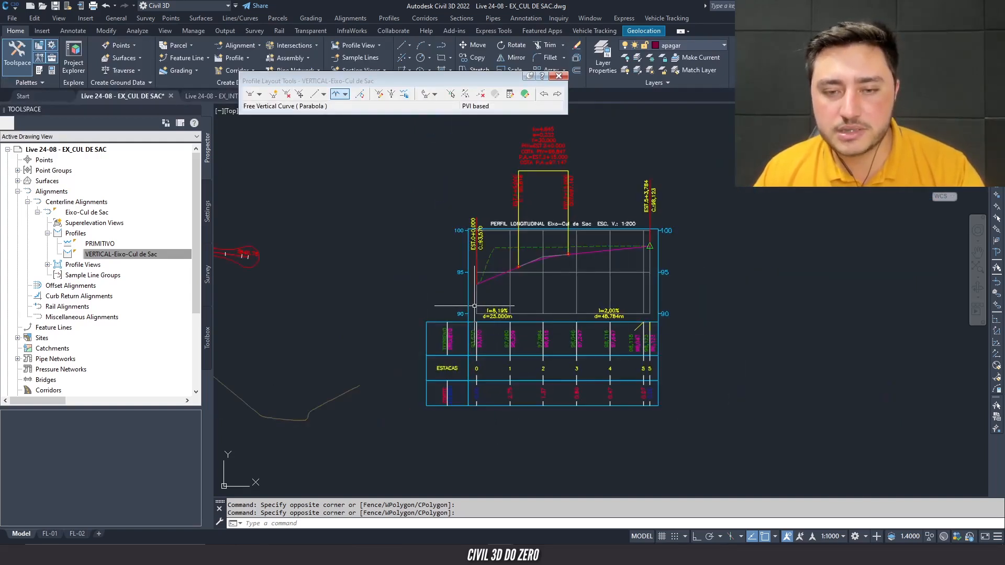
{"action": "scroll", "coordinate": [458, 290], "scroll_direction": "up", "scroll_amount": 2}
{"action": "scroll", "coordinate": [589, 223], "scroll_direction": "up", "scroll_amount": 2}
{"action": "scroll", "coordinate": [581, 246], "scroll_direction": "down", "scroll_amount": 1}
{"action": "scroll", "coordinate": [575, 262], "scroll_direction": "up", "scroll_amount": 1}
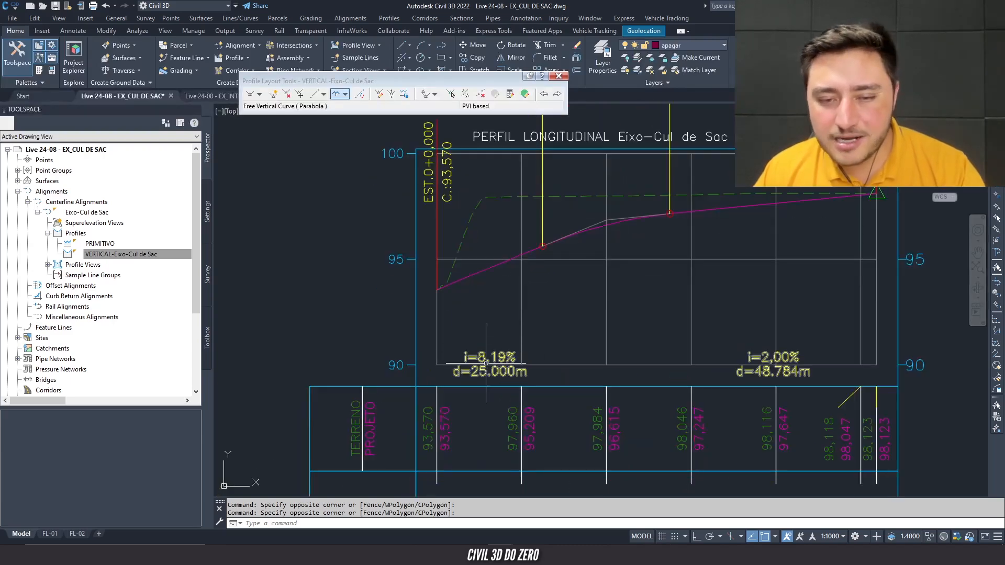
{"action": "middle_click_drag", "start_coordinate": [513, 353], "coordinate": [462, 378]}
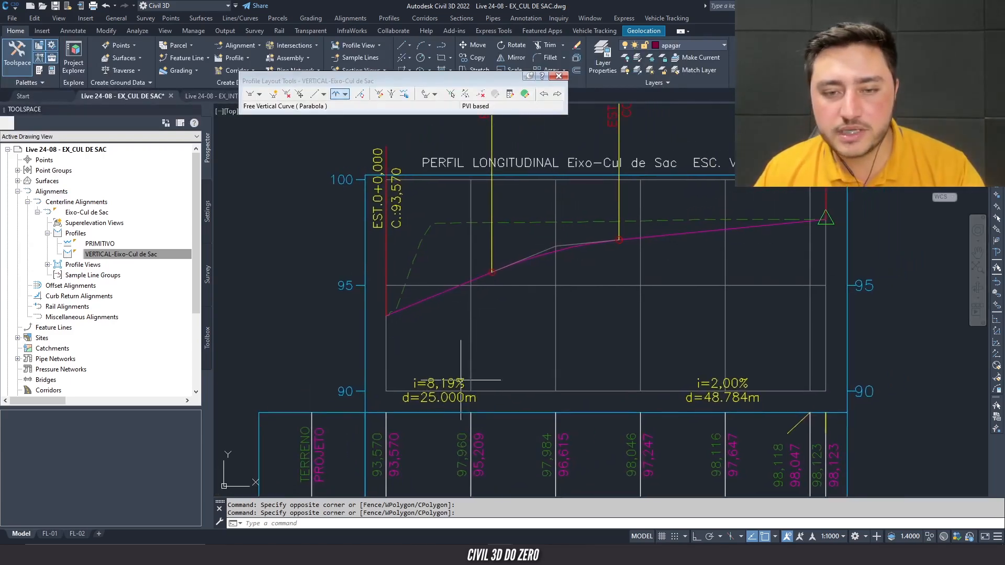
{"action": "left_click", "coordinate": [535, 257]}
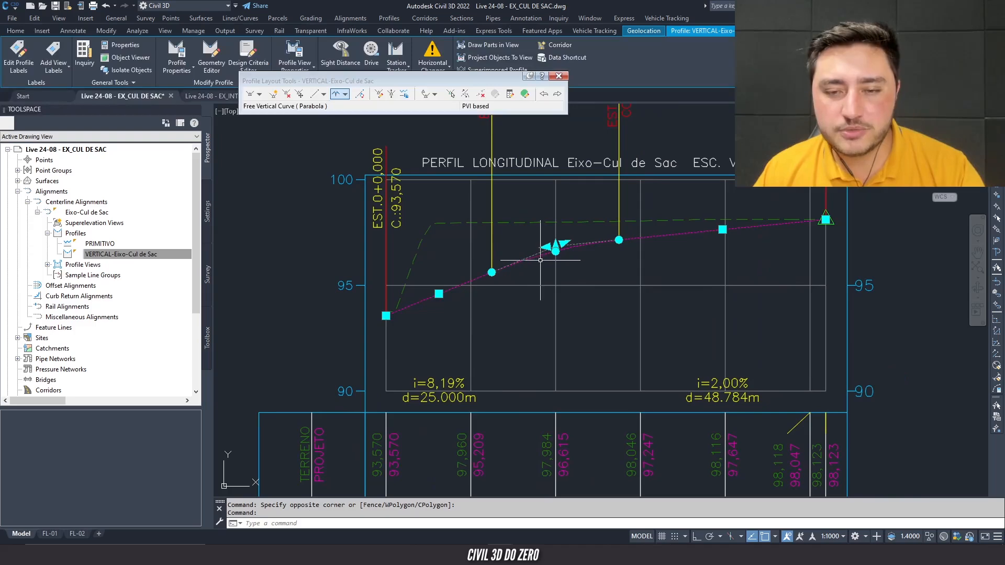
{"action": "scroll", "coordinate": [541, 257], "scroll_direction": "up", "scroll_amount": 4}
{"action": "scroll", "coordinate": [540, 251], "scroll_direction": "down", "scroll_amount": 4}
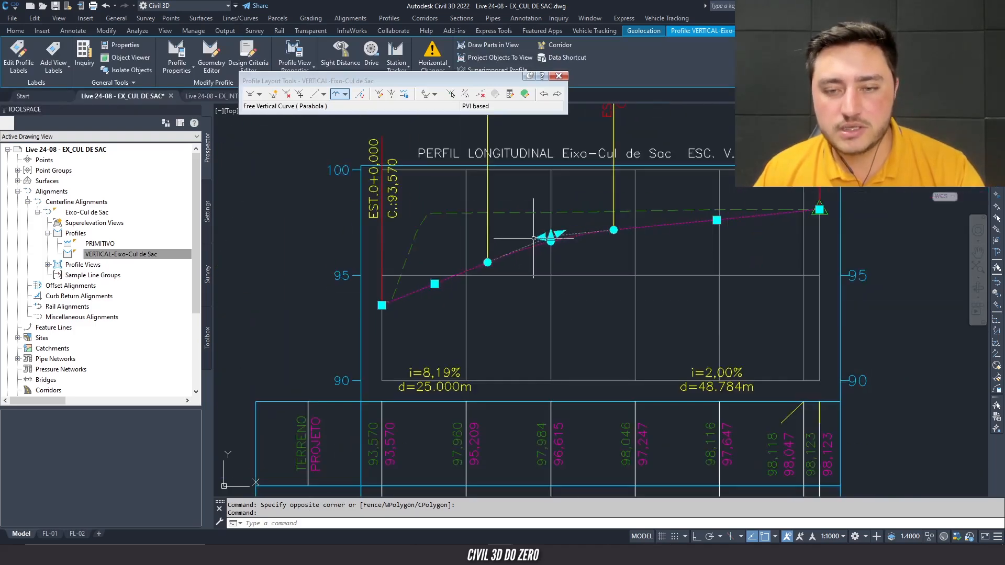
{"action": "scroll", "coordinate": [556, 254], "scroll_direction": "up", "scroll_amount": 2}
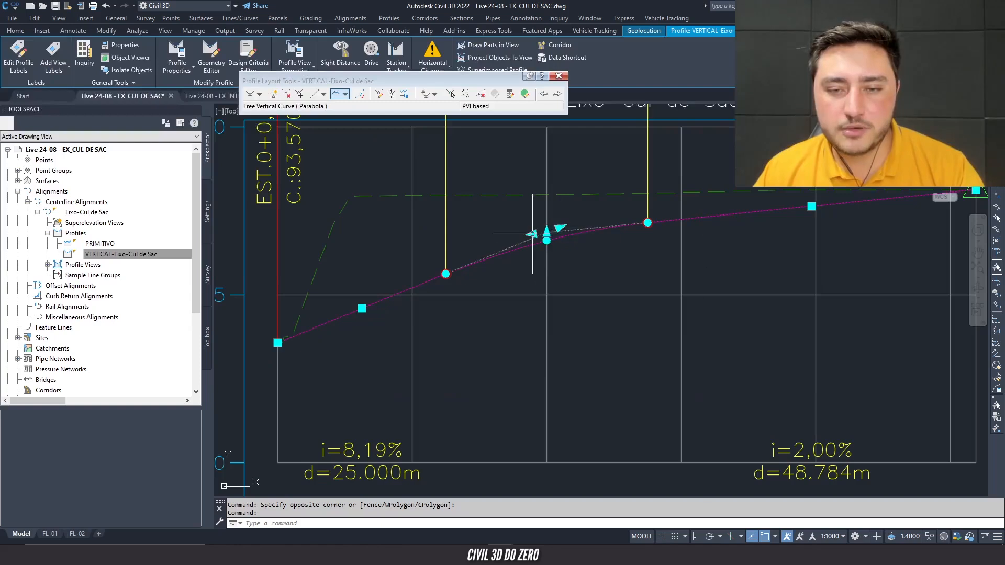
{"action": "left_click", "coordinate": [532, 234]}
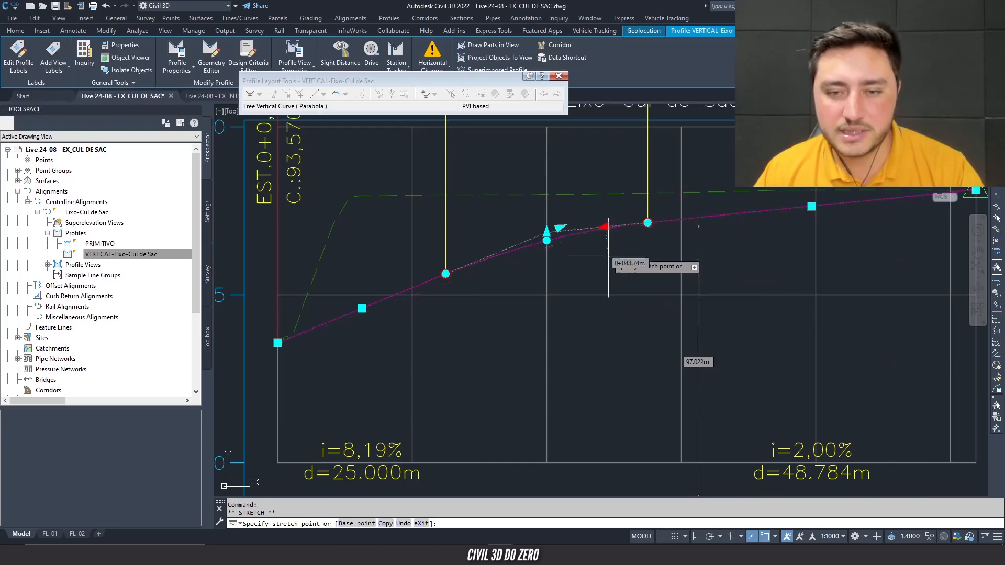
{"action": "key", "text": "Escape"}
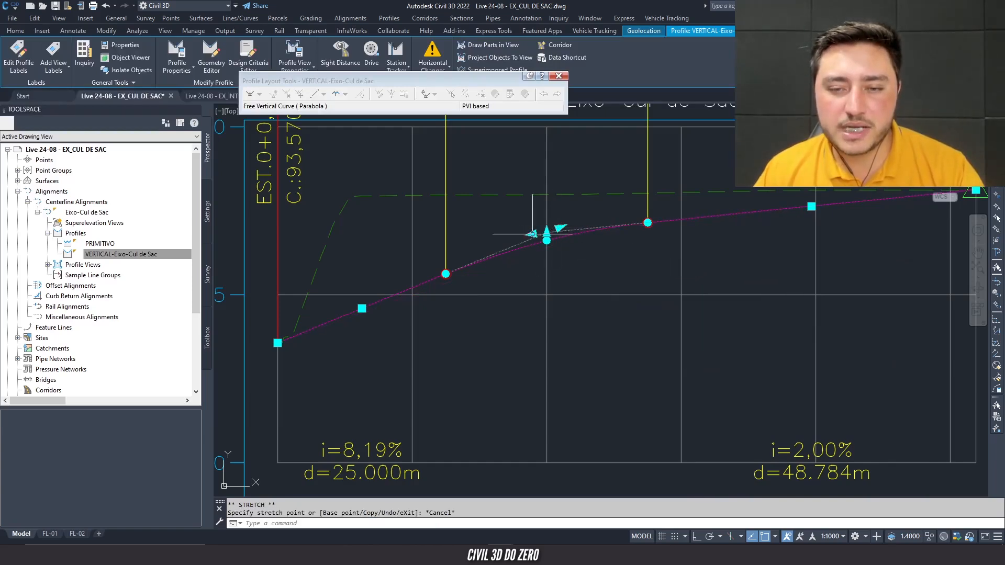
- Try moving the vertical curve's PVI back along the outgoing 2.00% tangent and undo that grip edit
{"action": "left_click", "coordinate": [547, 240]}
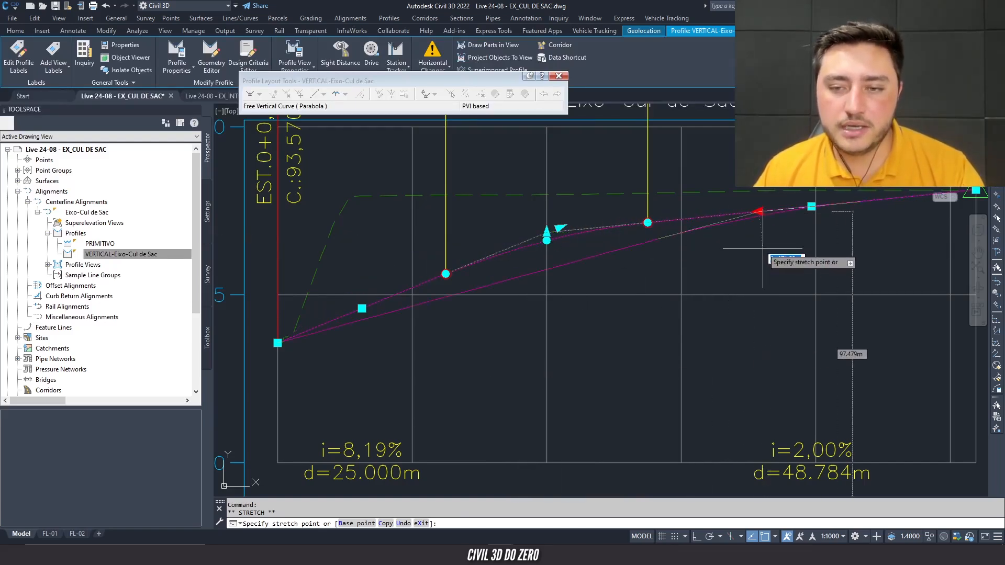
{"action": "left_click", "coordinate": [641, 260]}
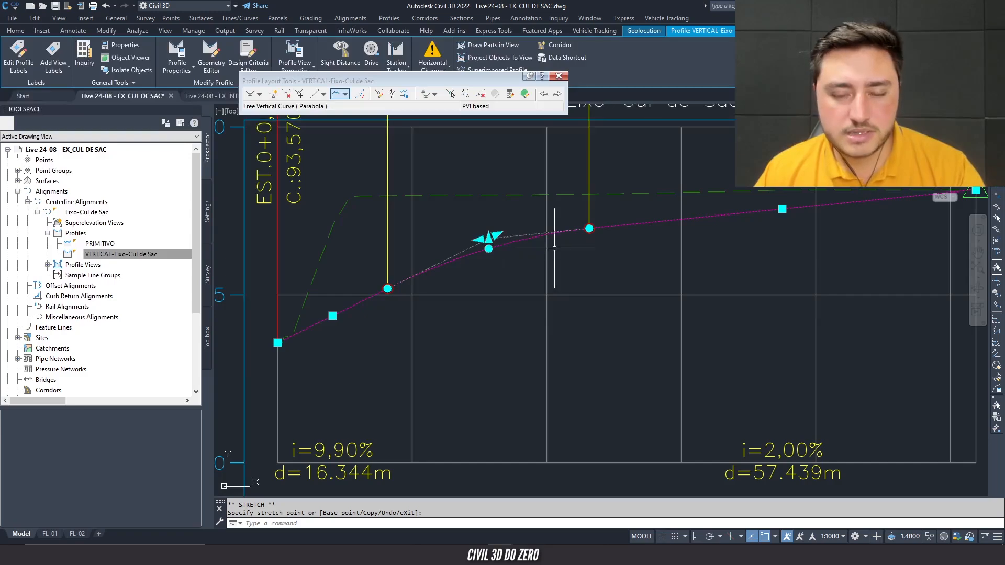
{"action": "key", "text": "Escape"}
{"action": "key", "text": "ctrl+z"}
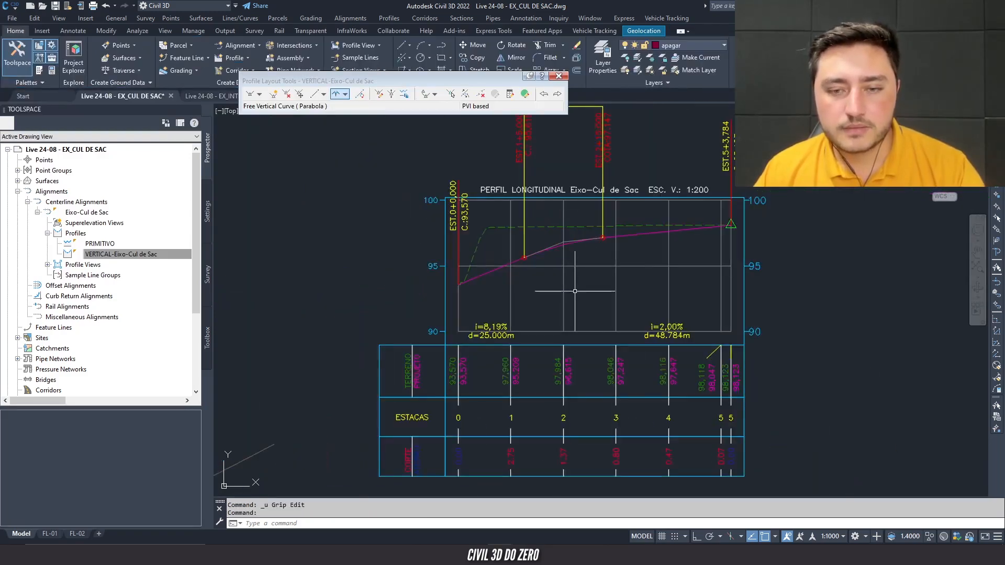
- Examine the PVI, tangent-direction and tangent-midpoint grips of the design profile
{"action": "scroll", "coordinate": [566, 242], "scroll_direction": "down", "scroll_amount": 3}
{"action": "left_click", "coordinate": [570, 228]}
{"action": "scroll", "coordinate": [572, 230], "scroll_direction": "up", "scroll_amount": 3}
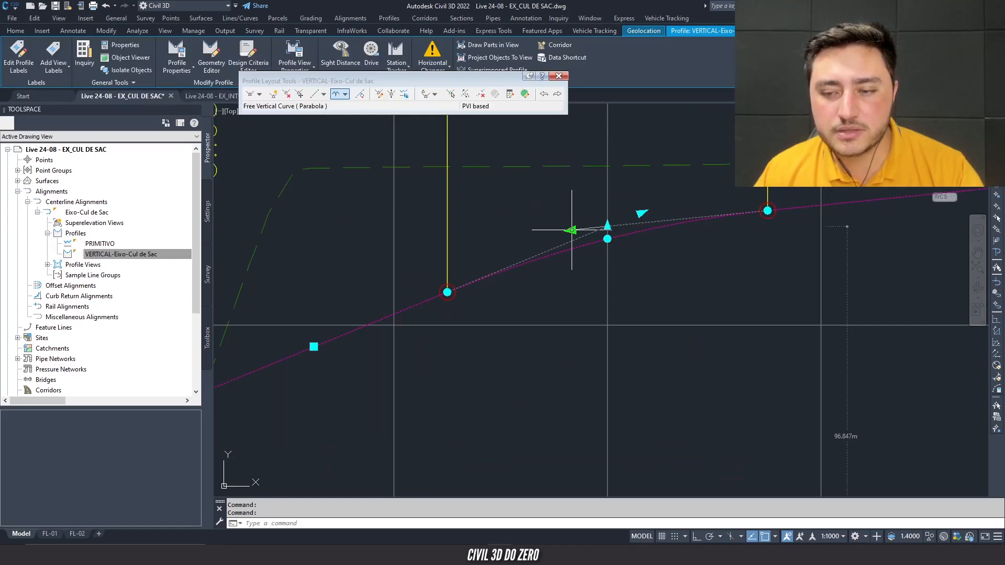
{"action": "scroll", "coordinate": [572, 229], "scroll_direction": "down", "scroll_amount": 2}
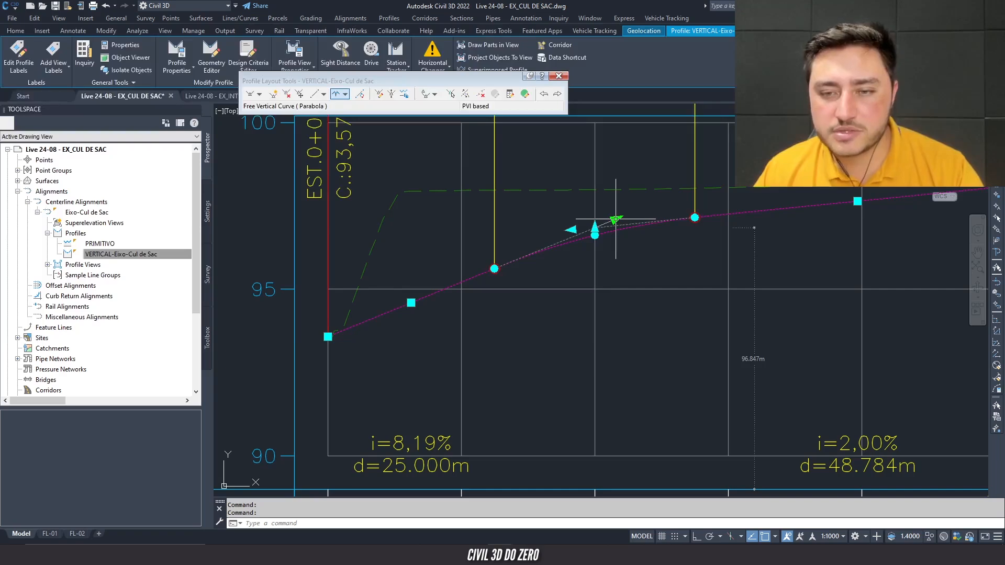
{"action": "scroll", "coordinate": [615, 219], "scroll_direction": "down", "scroll_amount": 2}
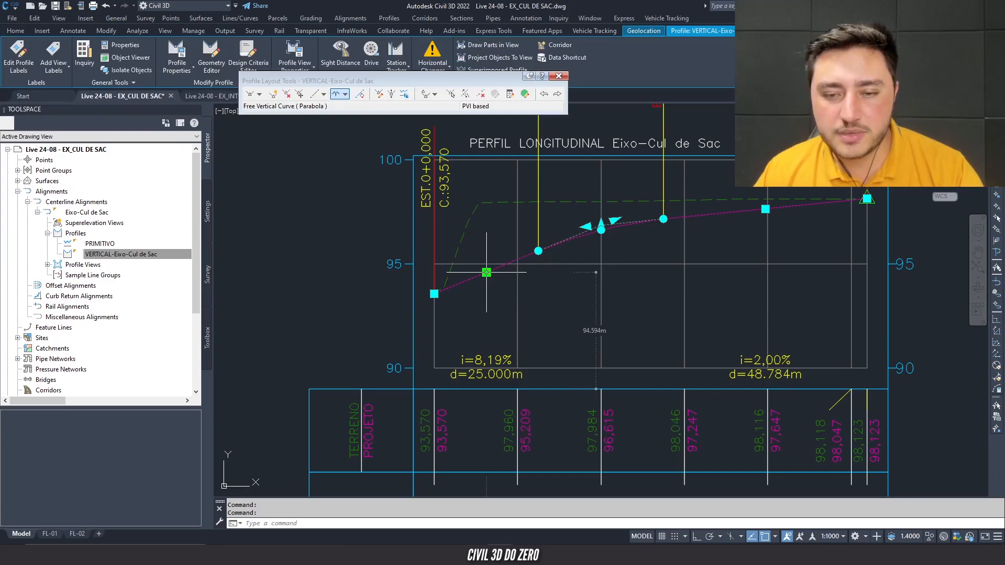
{"action": "scroll", "coordinate": [487, 273], "scroll_direction": "up", "scroll_amount": 2}
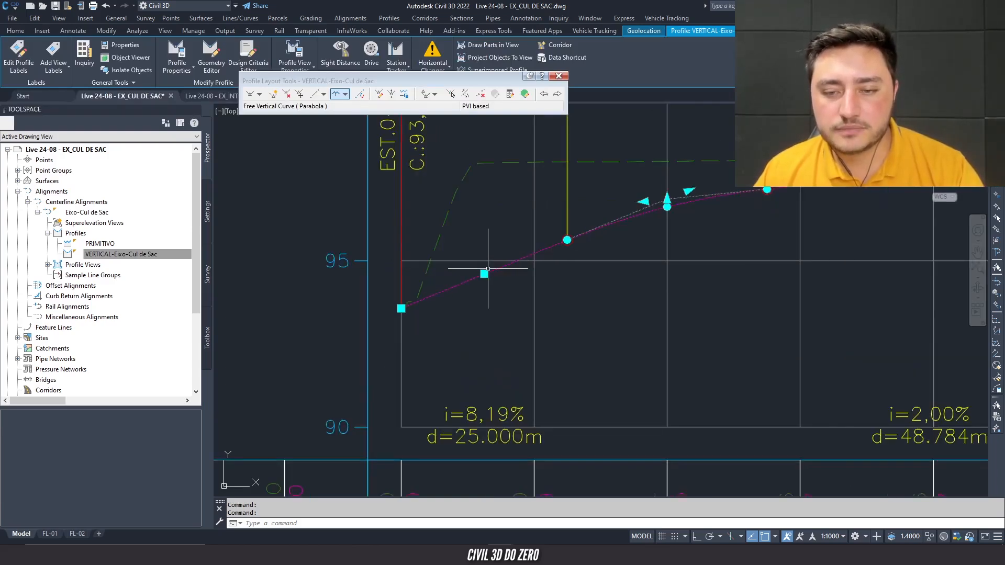
{"action": "scroll", "coordinate": [484, 274], "scroll_direction": "up", "scroll_amount": 2}
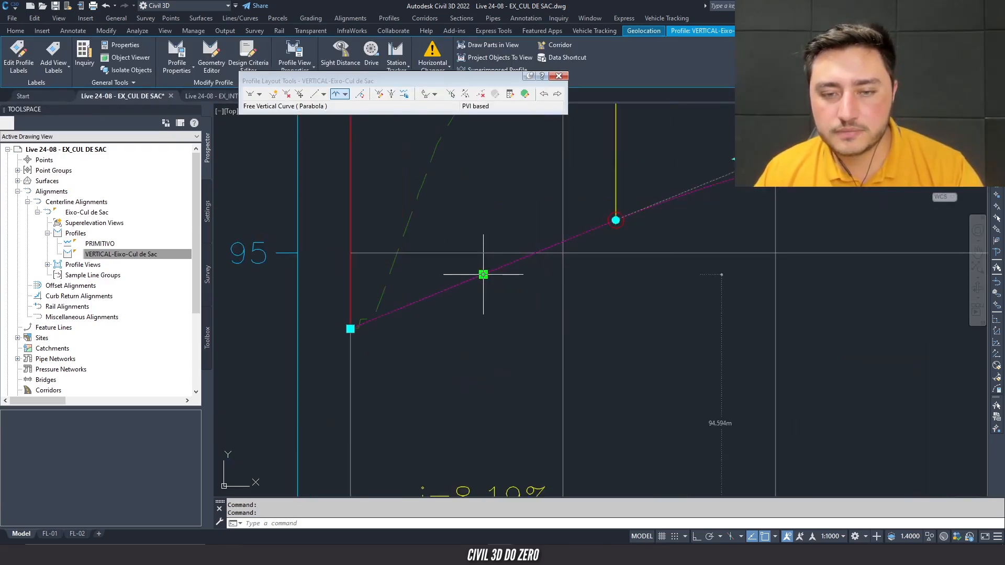
{"action": "key", "text": "Escape"}
{"action": "scroll", "coordinate": [483, 275], "scroll_direction": "down", "scroll_amount": 10}
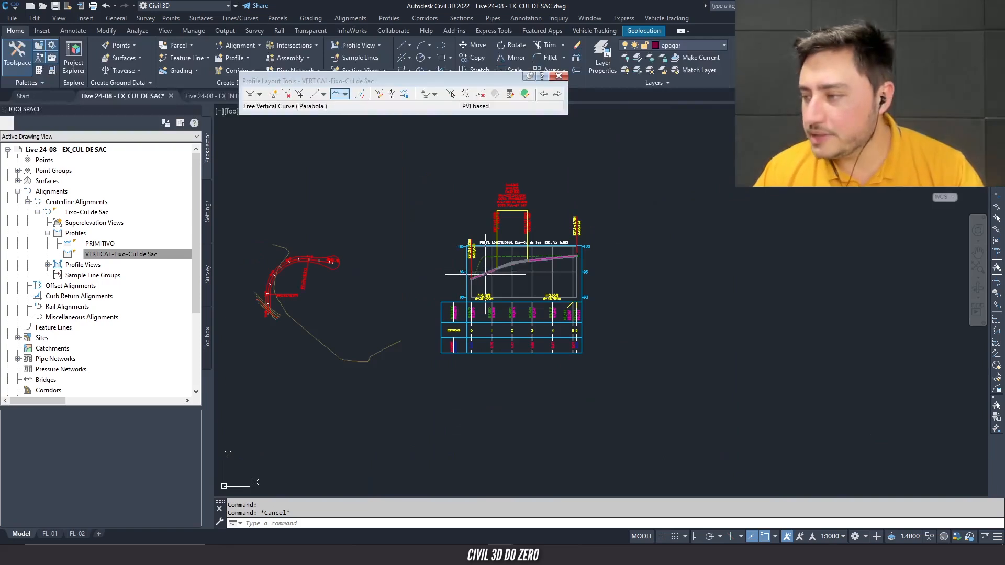
{"action": "scroll", "coordinate": [487, 293], "scroll_direction": "up", "scroll_amount": 4}
{"action": "mouse_move", "coordinate": [464, 309]}
{"action": "middle_mouse_down"}
{"action": "mouse_move", "coordinate": [507, 287]}
{"action": "mouse_move", "coordinate": [633, 295]}
{"action": "middle_mouse_up"}
{"action": "key", "text": "Escape"}
{"action": "left_click", "coordinate": [478, 207]}
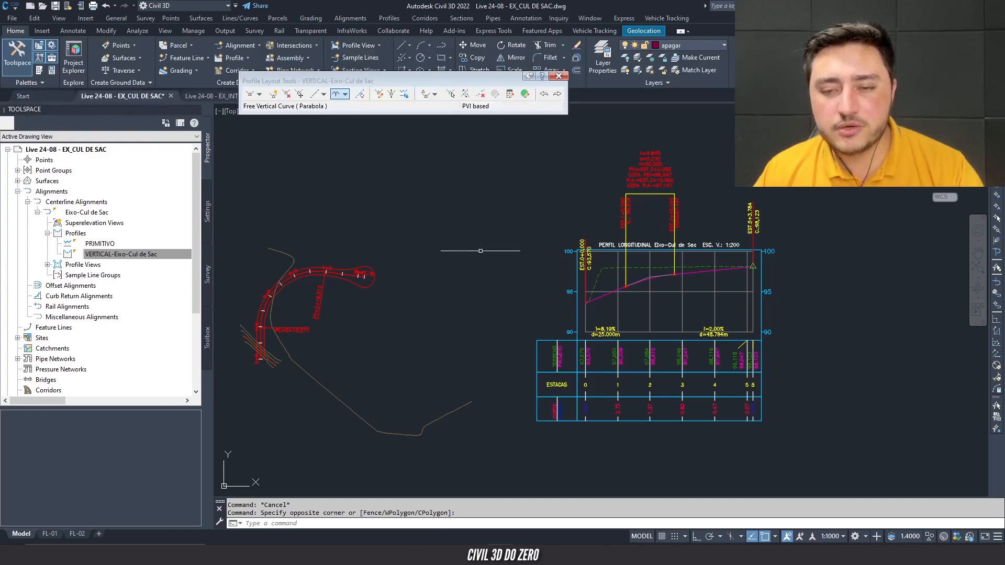
{"action": "middle_click_drag", "start_coordinate": [521, 231], "coordinate": [580, 246]}
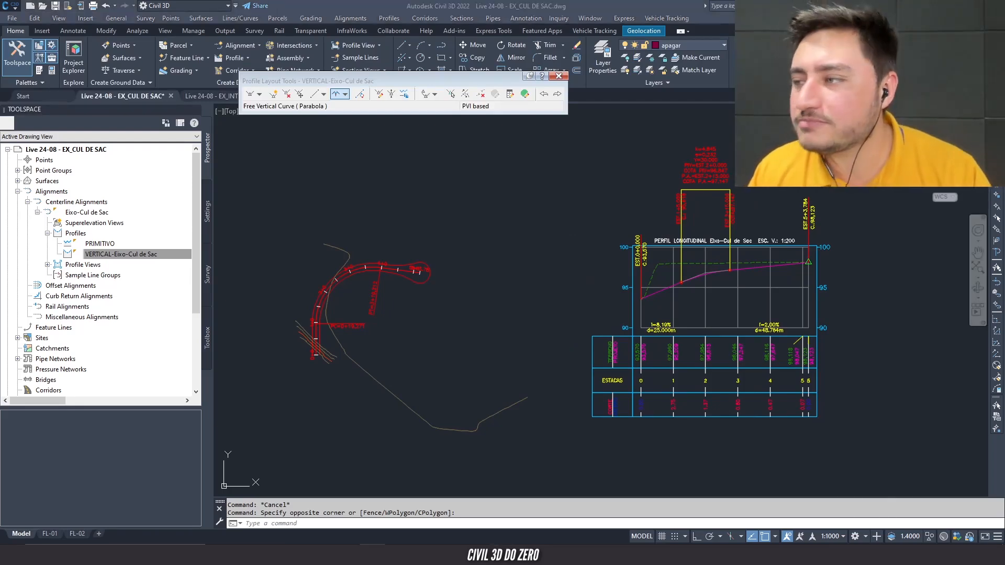
{"action": "left_click", "coordinate": [512, 263]}
{"action": "key", "text": "Escape"}
{"action": "middle_click_drag", "start_coordinate": [469, 312], "coordinate": [517, 296]}
{"action": "key", "text": "Escape"}
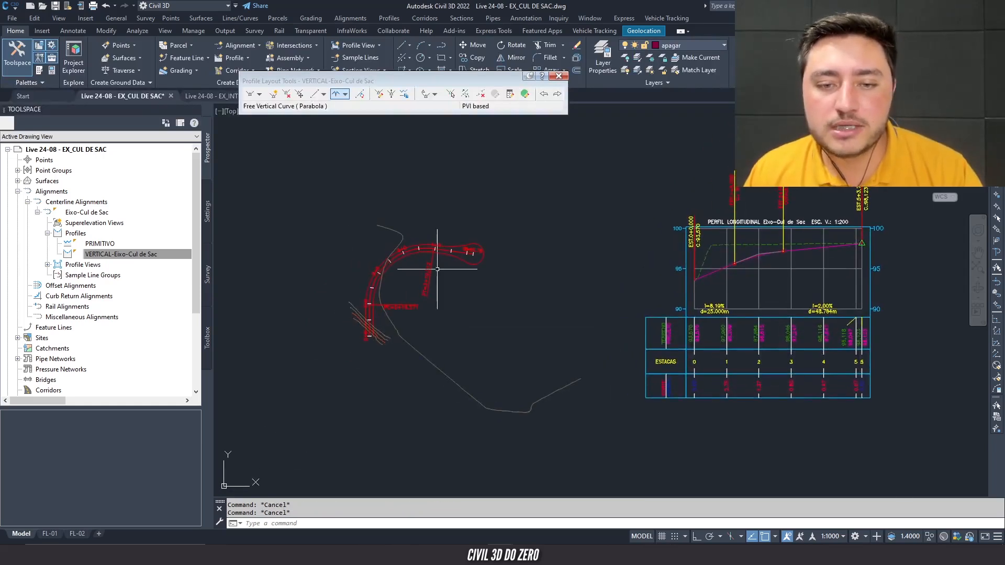
- Create an assembly named "Seção Rua Principal" with type Other and style SEC_TIPO-PADRAO, and place it in the empty area below the profile view
{"action": "middle_click_drag", "start_coordinate": [434, 297], "coordinate": [398, 237]}
{"action": "left_click_drag", "start_coordinate": [337, 80], "coordinate": [327, 128]}
{"action": "left_click", "coordinate": [288, 58]}
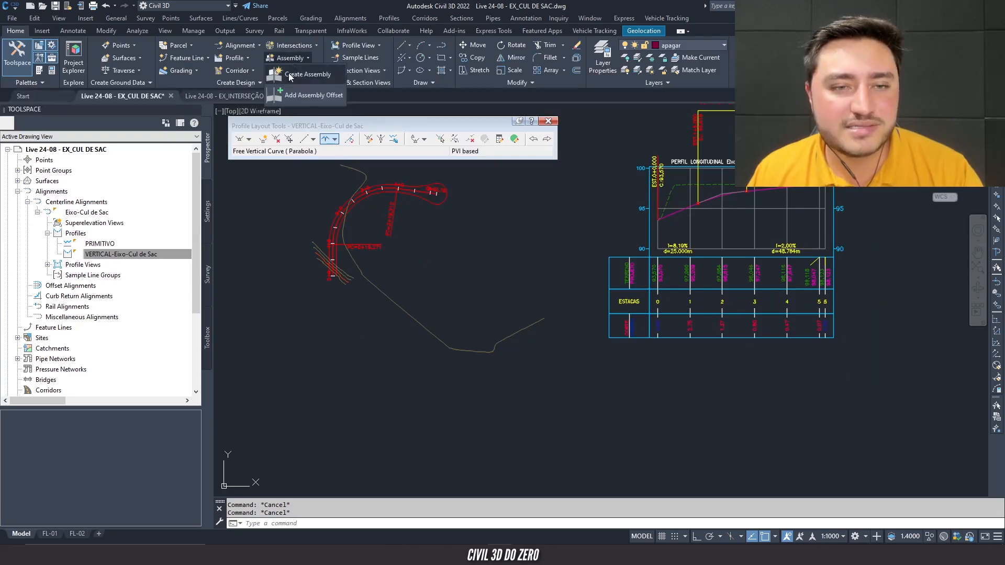
{"action": "left_click", "coordinate": [325, 78]}
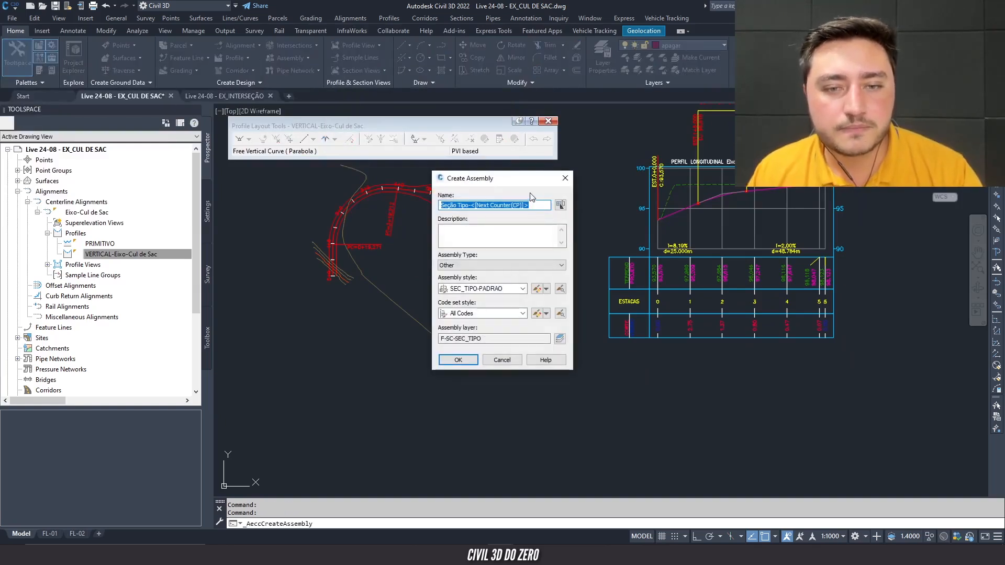
{"action": "left_click_drag", "start_coordinate": [515, 179], "coordinate": [487, 144]}
{"action": "left_click", "coordinate": [460, 169]}
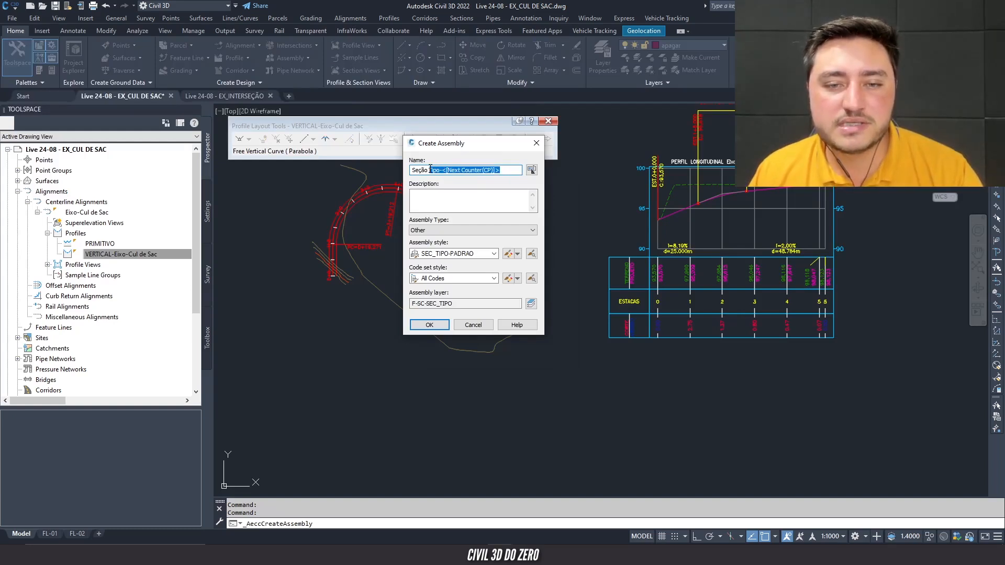
{"action": "type", "text": "rua"}
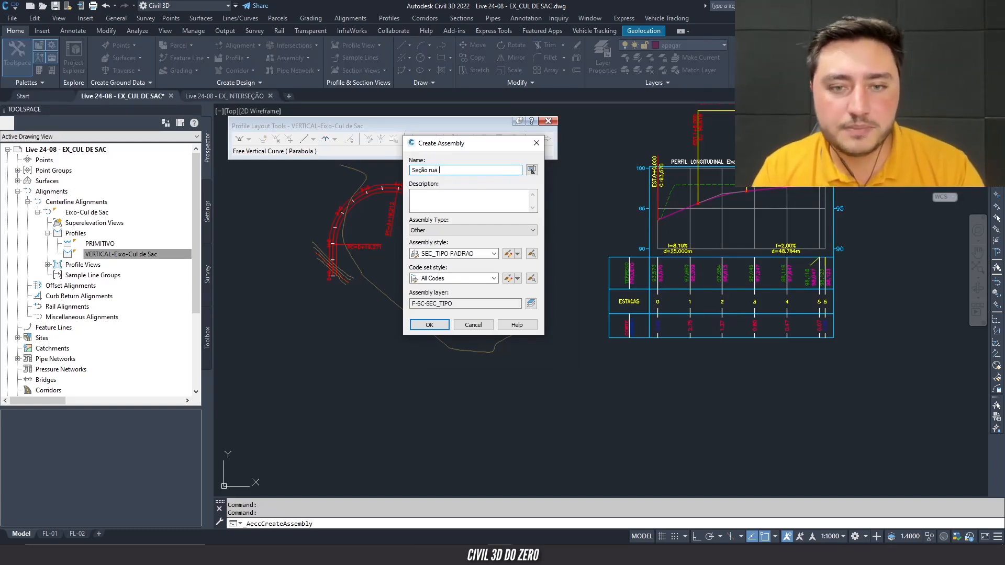
{"action": "key", "text": "BackSpace"}
{"action": "key", "text": "Caps_Lock"}
{"action": "type", "text": "R"}
{"action": "key", "text": "Caps_Lock"}
{"action": "type", "text": "ha"}
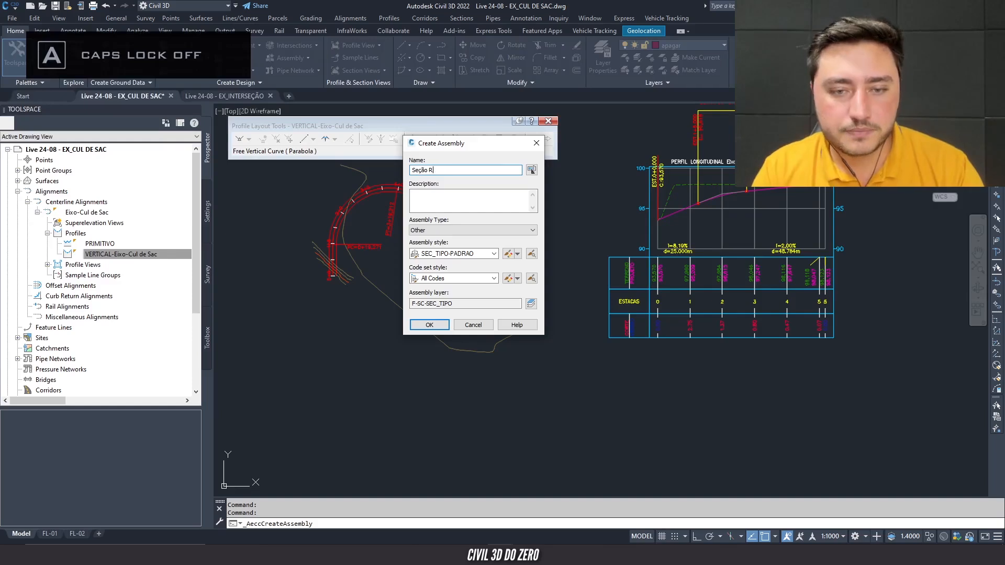
{"action": "type", "text": " p"}
{"action": "key", "text": "Caps_Lock"}
{"action": "type", "text": "P"}
{"action": "key", "text": "Caps_Lock"}
{"action": "type", "text": "rincipal"}
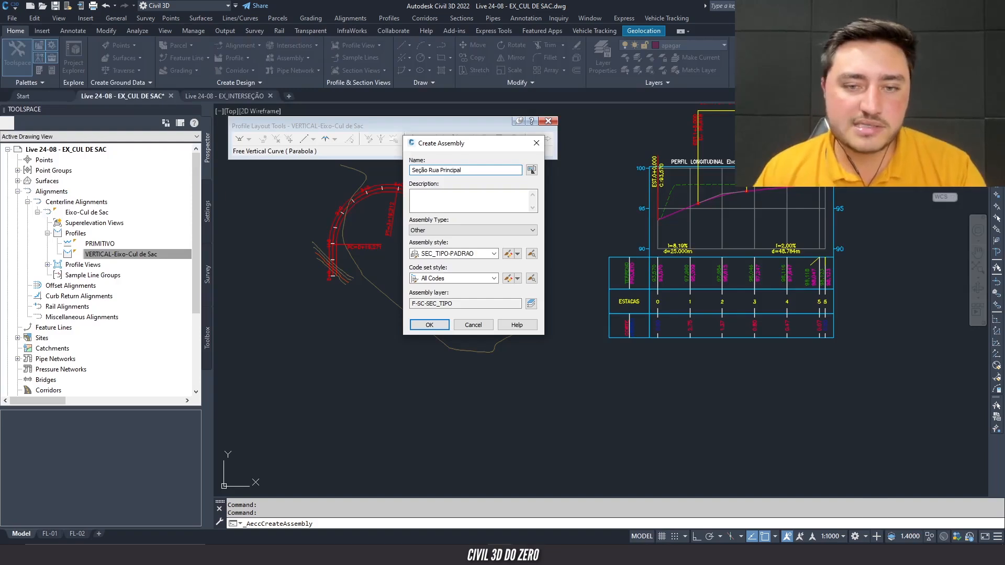
{"action": "left_click", "coordinate": [429, 325]}
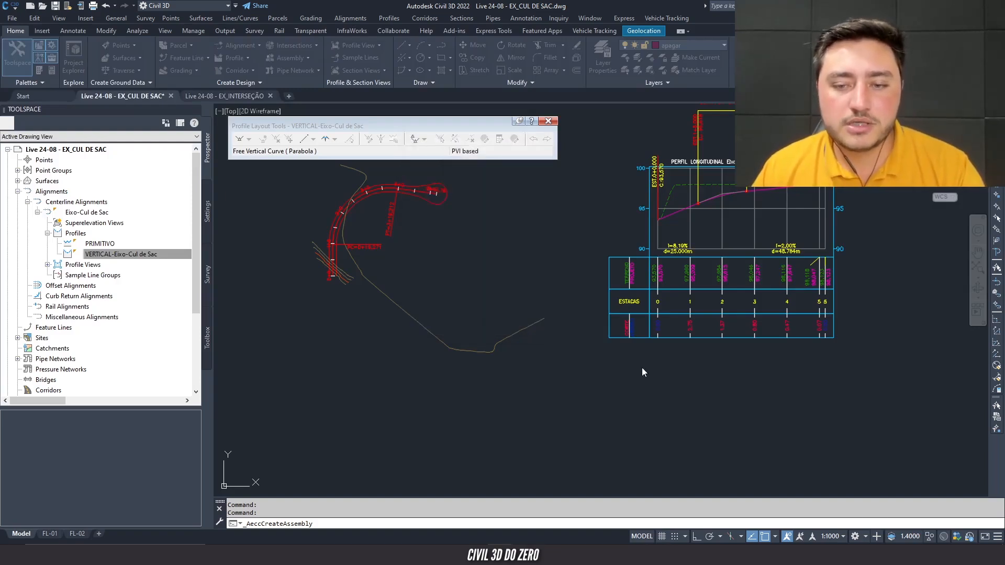
{"action": "left_click", "coordinate": [589, 415]}
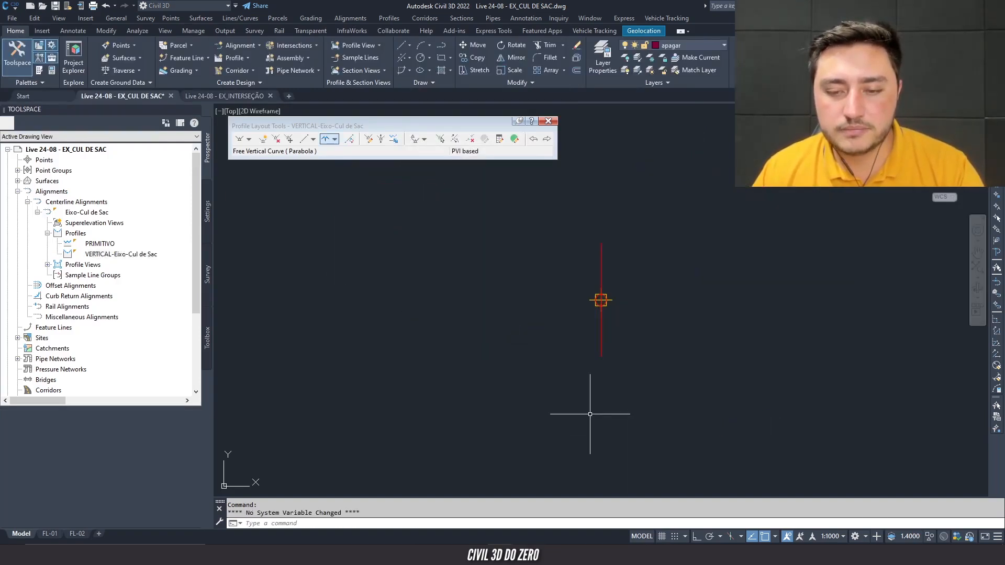
- Inspect the cul-de-sac road layout in plan and the newly placed assembly baseline
{"action": "scroll", "coordinate": [586, 309], "scroll_direction": "down", "scroll_amount": 4}
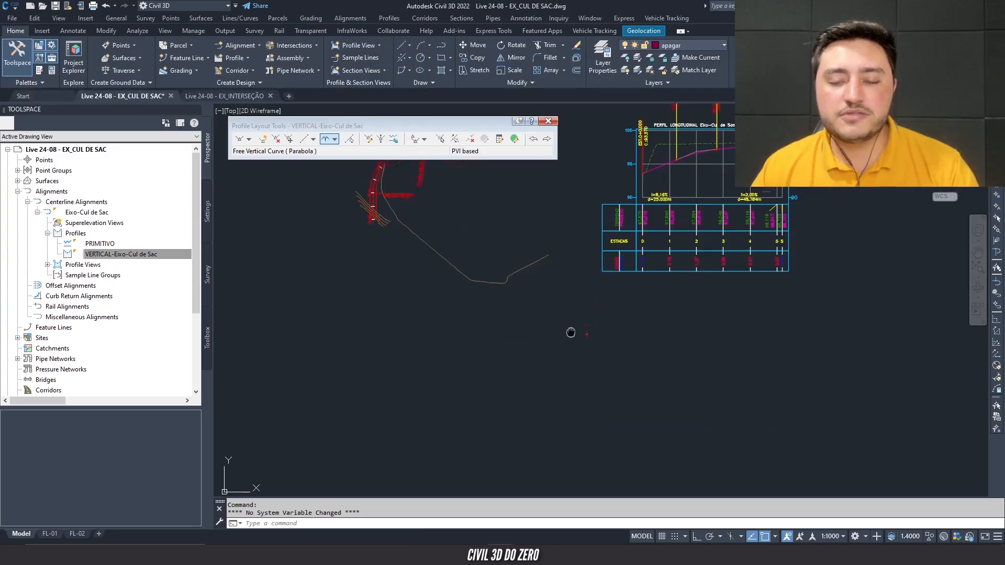
{"action": "scroll", "coordinate": [372, 202], "scroll_direction": "up", "scroll_amount": 4}
{"action": "middle_click_drag", "start_coordinate": [373, 203], "coordinate": [384, 304]}
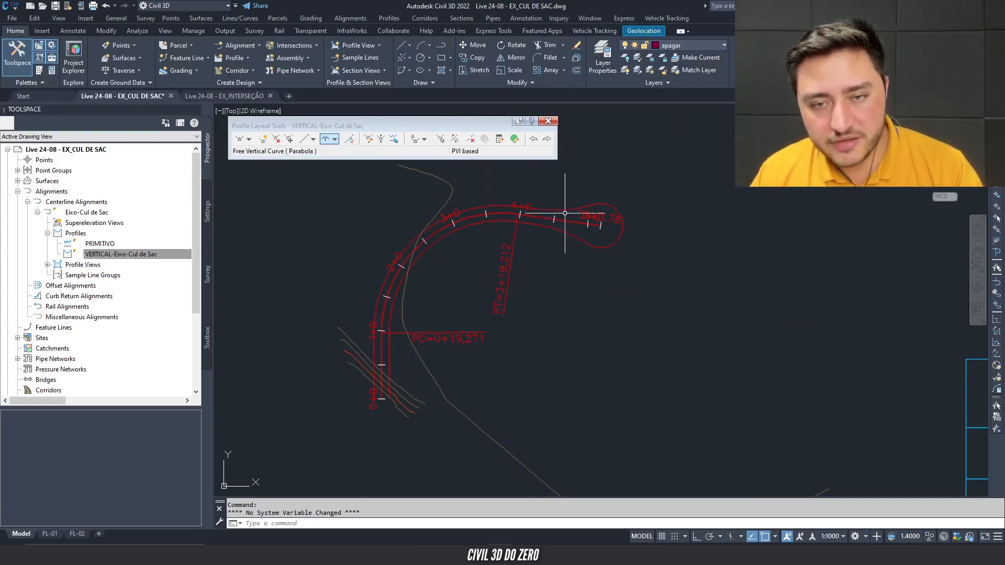
{"action": "mouse_move", "coordinate": [336, 245]}
{"action": "left_mouse_down"}
{"action": "mouse_move", "coordinate": [555, 188]}
{"action": "mouse_move", "coordinate": [546, 291]}
{"action": "mouse_move", "coordinate": [403, 447]}
{"action": "mouse_move", "coordinate": [351, 340]}
{"action": "mouse_move", "coordinate": [361, 298]}
{"action": "mouse_move", "coordinate": [352, 269]}
{"action": "left_mouse_up"}
{"action": "key", "text": "Escape"}
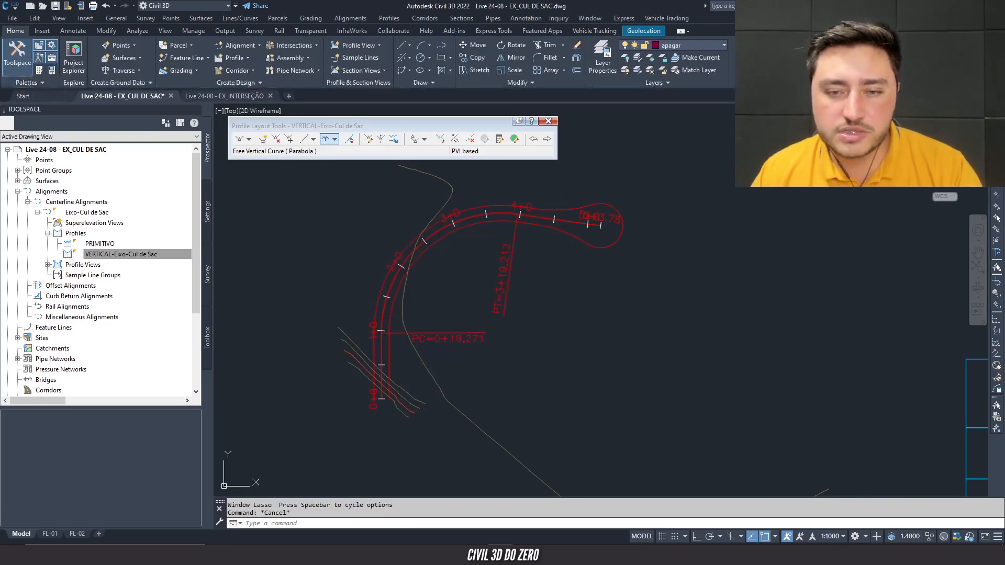
{"action": "scroll", "coordinate": [646, 224], "scroll_direction": "down", "scroll_amount": 3}
{"action": "middle_click_drag", "start_coordinate": [599, 258], "coordinate": [494, 193]}
{"action": "scroll", "coordinate": [627, 375], "scroll_direction": "up", "scroll_amount": 6}
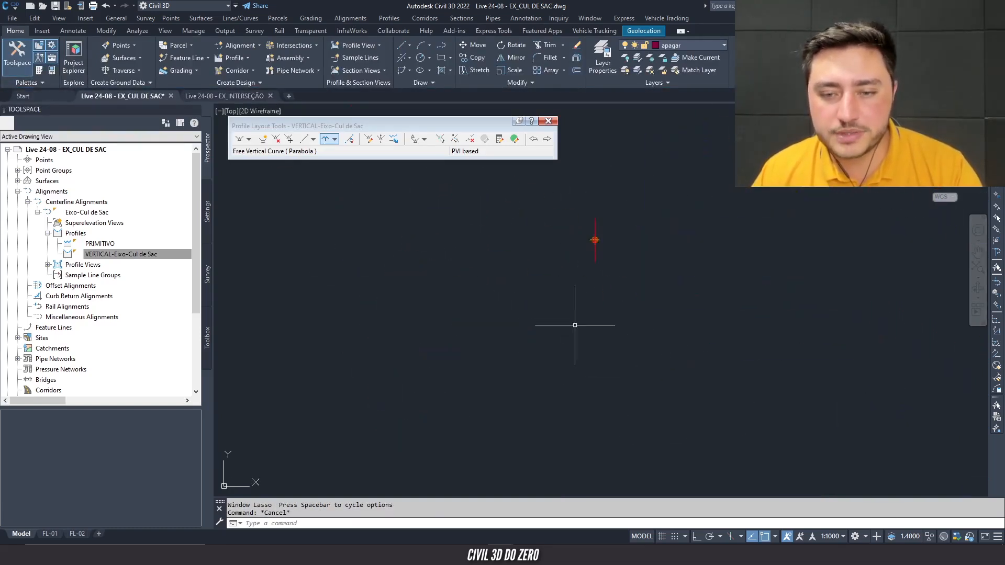
{"action": "middle_click_drag", "start_coordinate": [592, 253], "coordinate": [588, 328]}
{"action": "scroll", "coordinate": [588, 329], "scroll_direction": "up", "scroll_amount": 4}
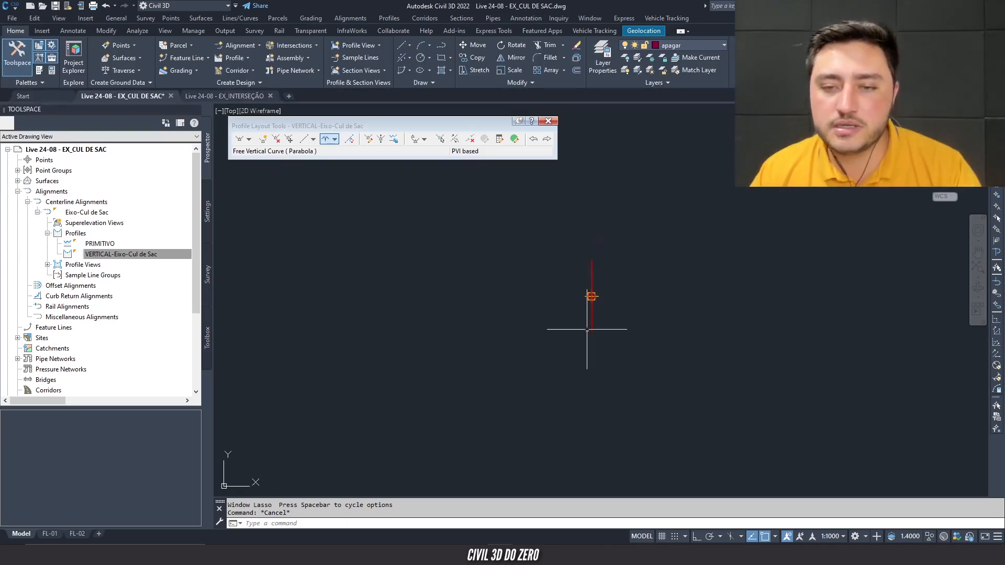
{"action": "scroll", "coordinate": [588, 315], "scroll_direction": "up", "scroll_amount": 2}
{"action": "middle_click_drag", "start_coordinate": [684, 249], "coordinate": [669, 292]}
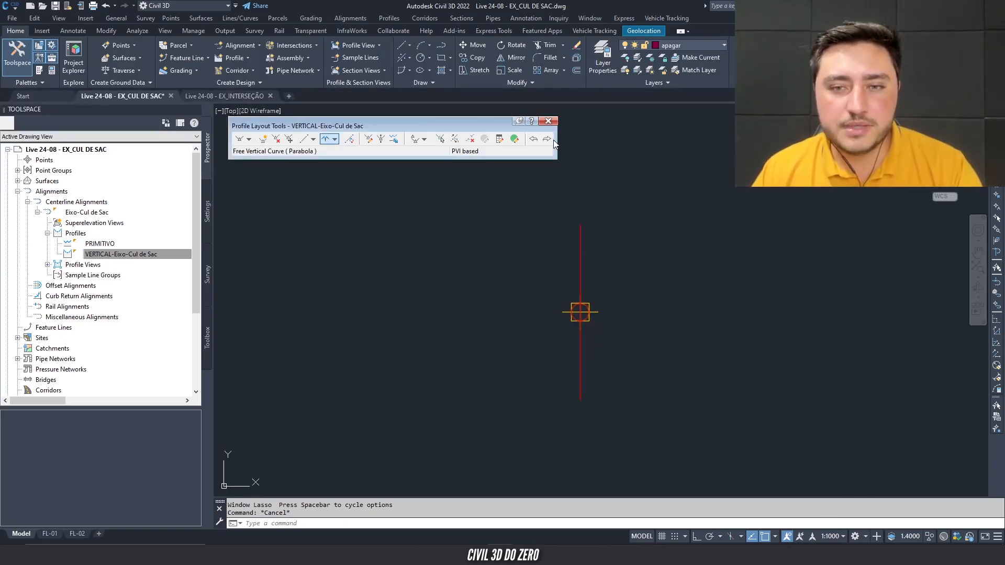
- Close the Profile Layout Tools and open the tool palettes with the metric subassemblies
{"action": "left_click", "coordinate": [548, 121]}
{"action": "middle_click_drag", "start_coordinate": [550, 221], "coordinate": [581, 224]}
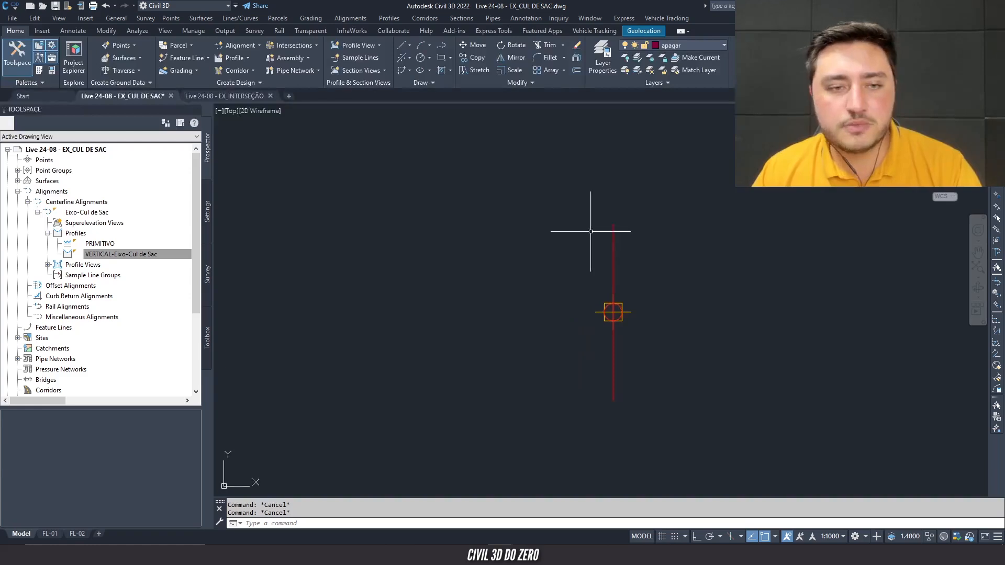
{"action": "left_click", "coordinate": [38, 71]}
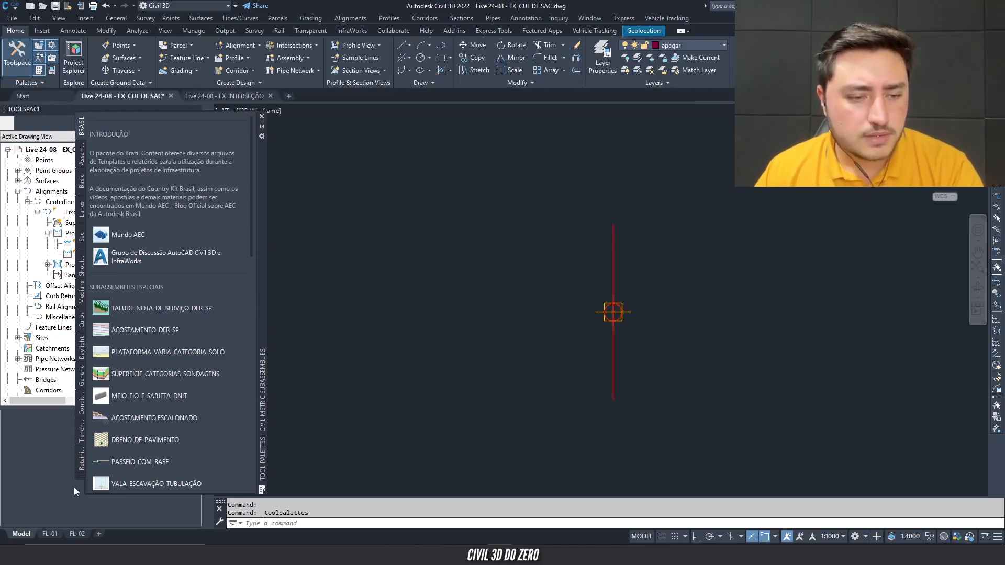
- Attach a LaneSuperelevationAOR subassembly on the Left side of the new assembly's baseline, keeping its default parameters
{"action": "left_click", "coordinate": [82, 212]}
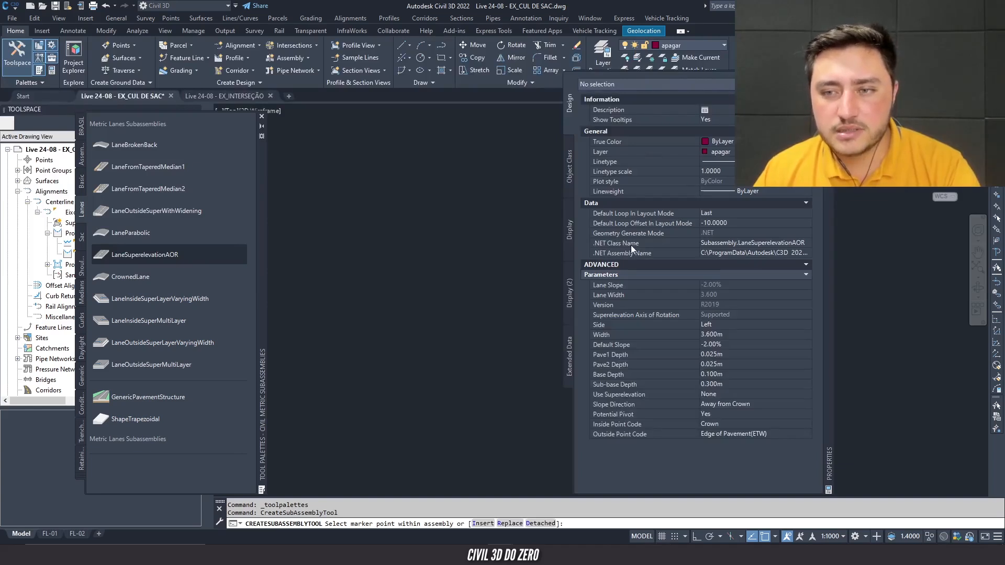
{"action": "middle_click_drag", "start_coordinate": [505, 285], "coordinate": [303, 274]}
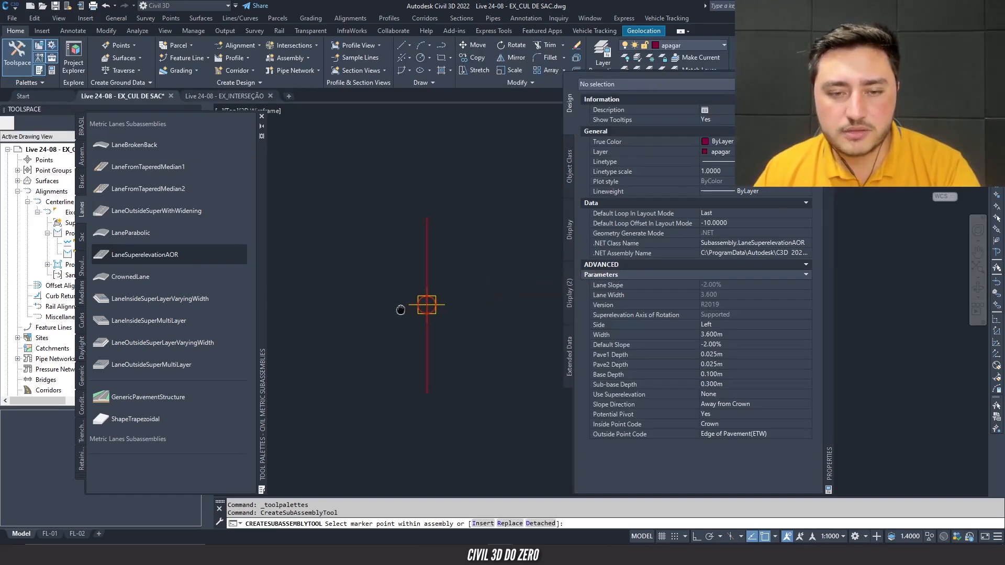
{"action": "left_click", "coordinate": [428, 305]}
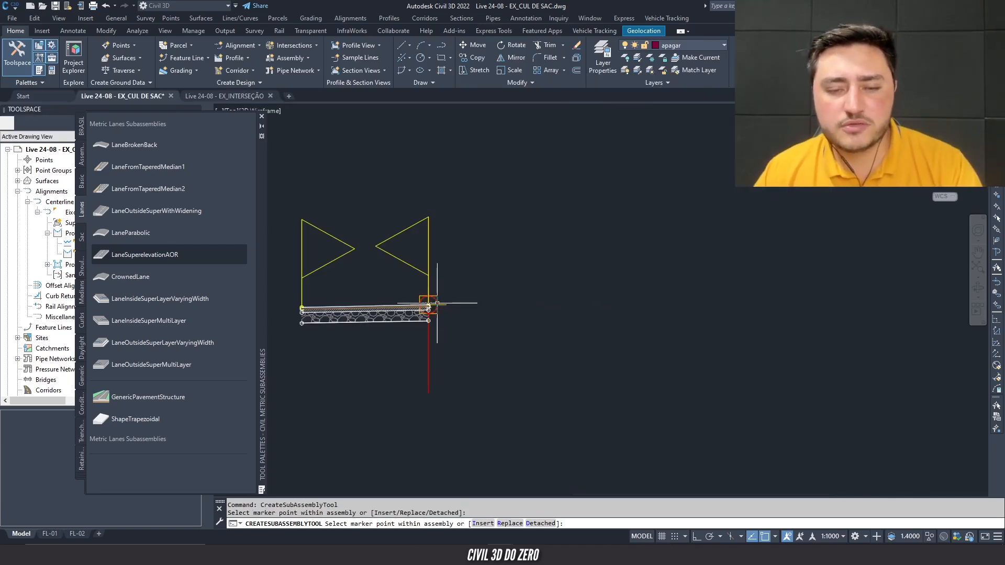
{"action": "key", "text": "Escape"}
{"action": "middle_click_drag", "start_coordinate": [426, 305], "coordinate": [652, 312]}
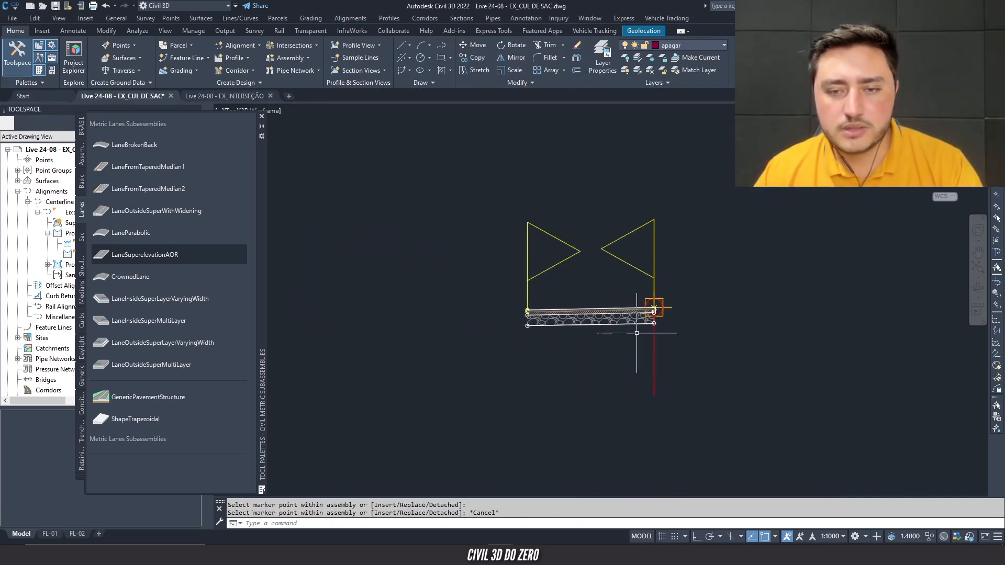
- Display the properties of the placed left lane subassembly and close the tool palettes
{"action": "double_click", "coordinate": [654, 308]}
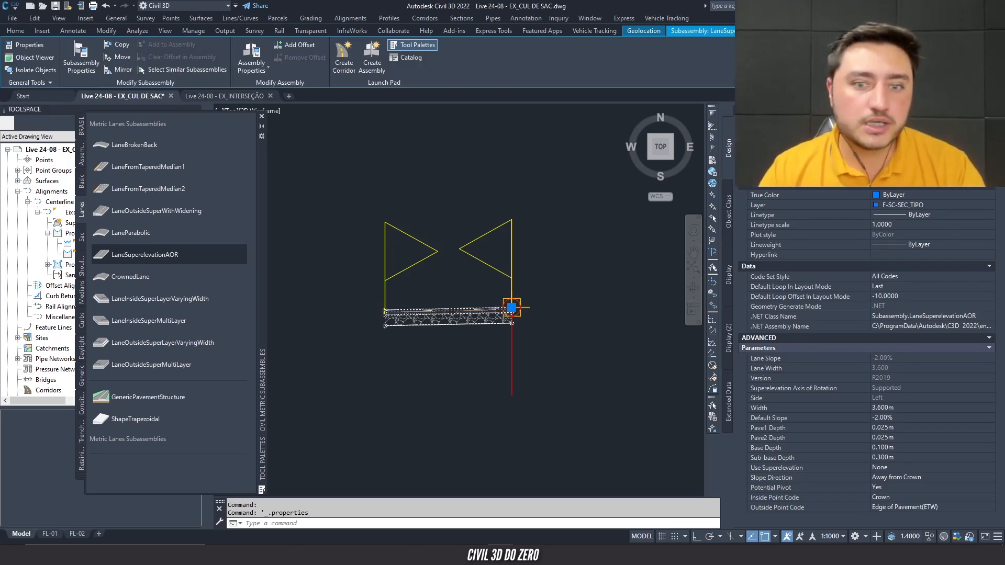
{"action": "key", "text": "Caps_Lock"}
{"action": "key", "text": "Caps_Lock"}
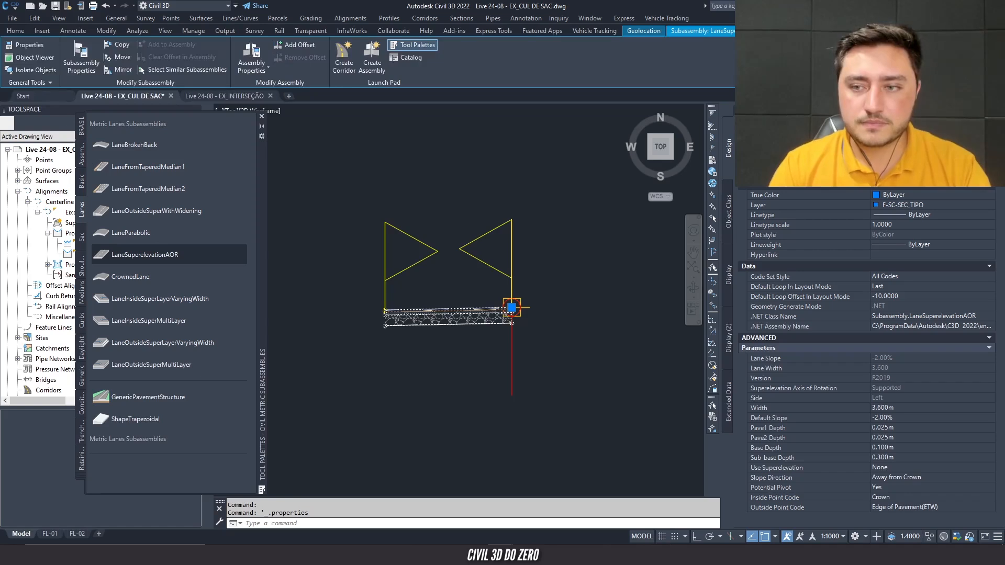
{"action": "key", "text": "Caps_Lock"}
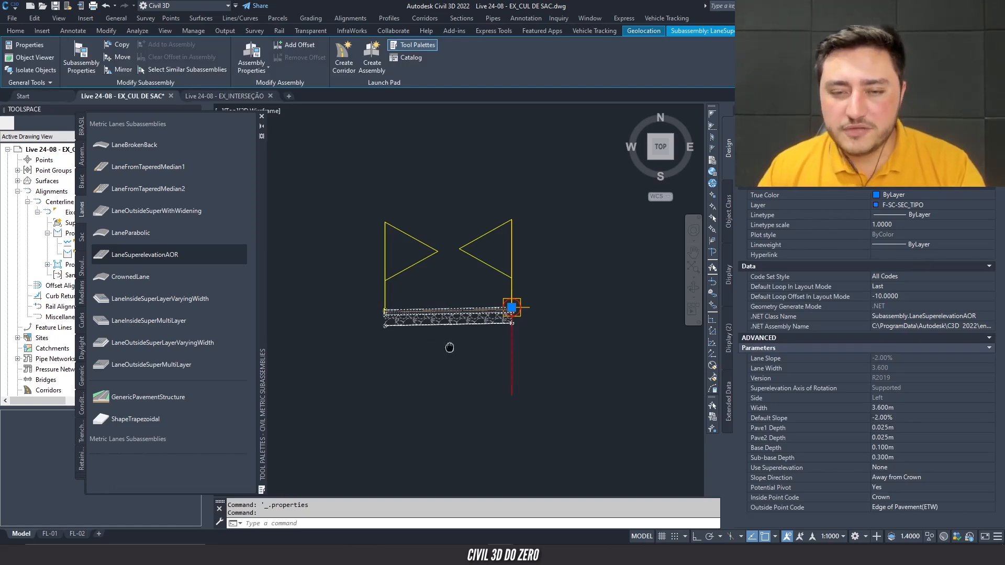
{"action": "middle_click_drag", "start_coordinate": [449, 347], "coordinate": [512, 348]}
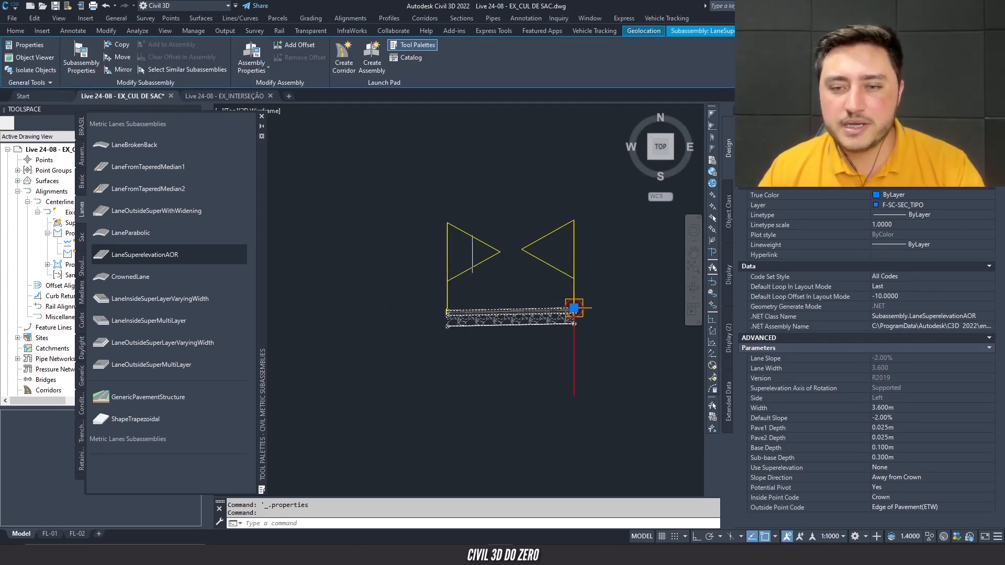
{"action": "left_click", "coordinate": [261, 116]}
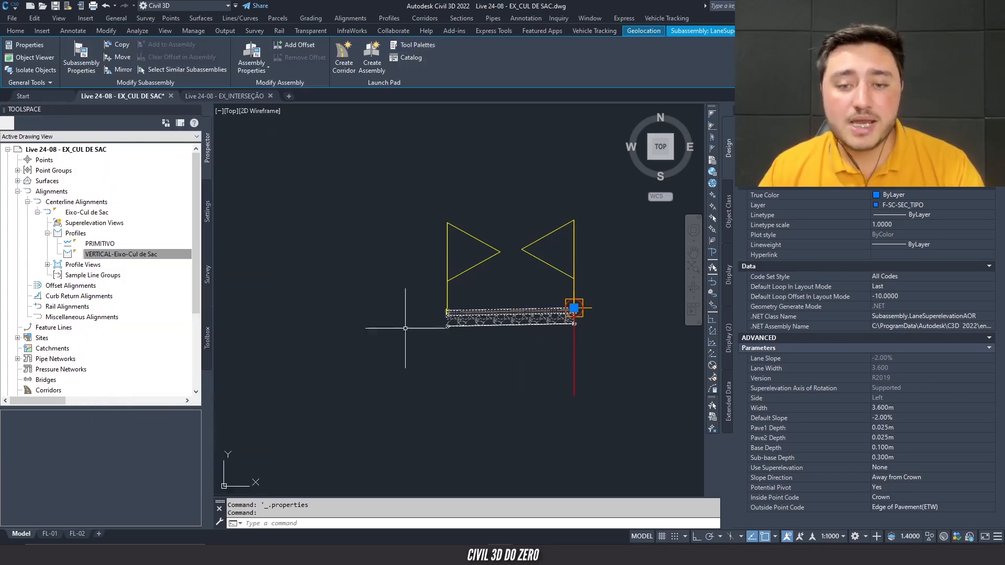
- Measure the lane width in plan with an aligned dimension from the road's centerline to its outer edge near station 3+0
{"action": "scroll", "coordinate": [422, 291], "scroll_direction": "down", "scroll_amount": 6}
{"action": "scroll", "coordinate": [422, 291], "scroll_direction": "down", "scroll_amount": 2}
{"action": "scroll", "coordinate": [413, 314], "scroll_direction": "up", "scroll_amount": 10}
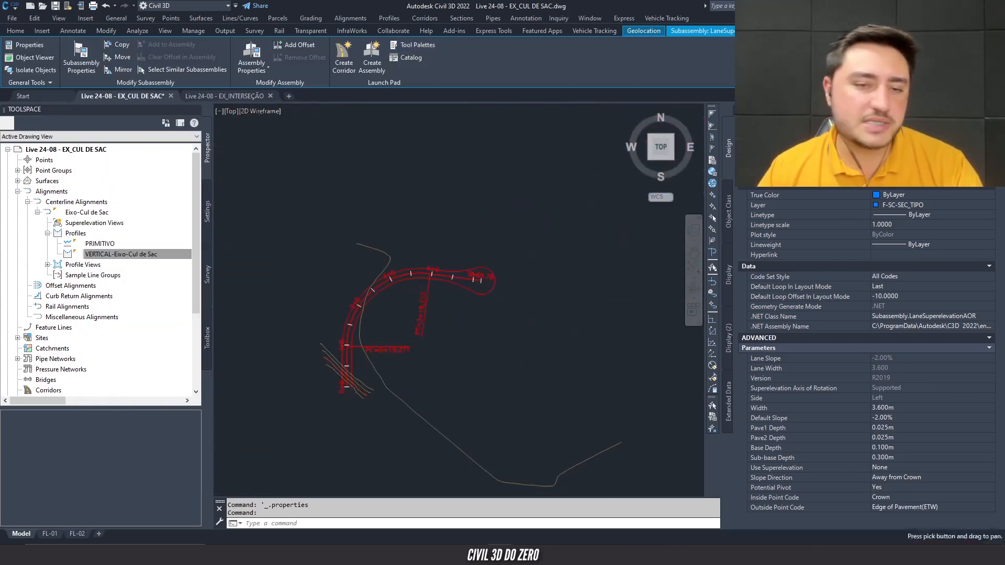
{"action": "scroll", "coordinate": [417, 265], "scroll_direction": "up", "scroll_amount": 1}
{"action": "key", "text": "Escape"}
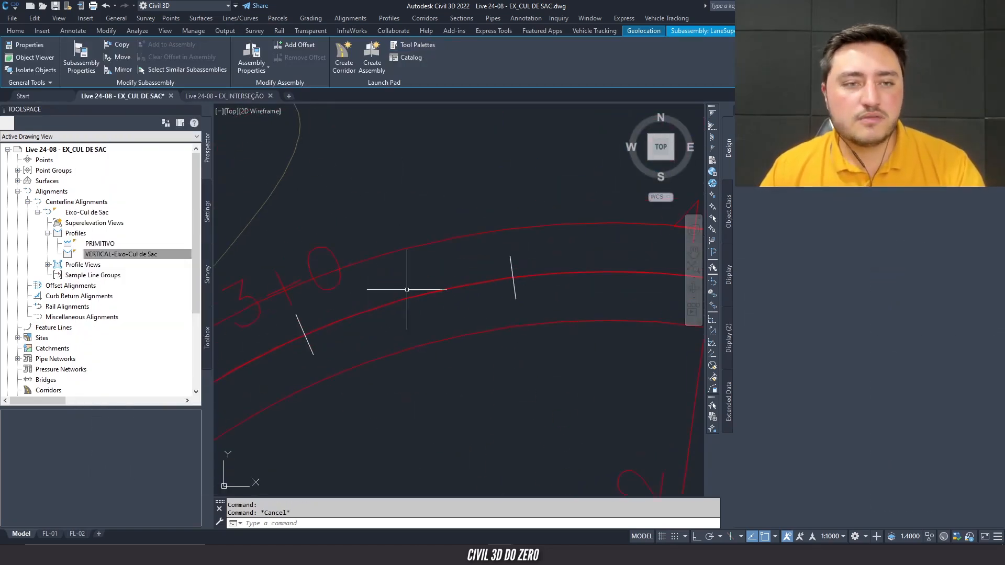
{"action": "left_click", "coordinate": [76, 31]}
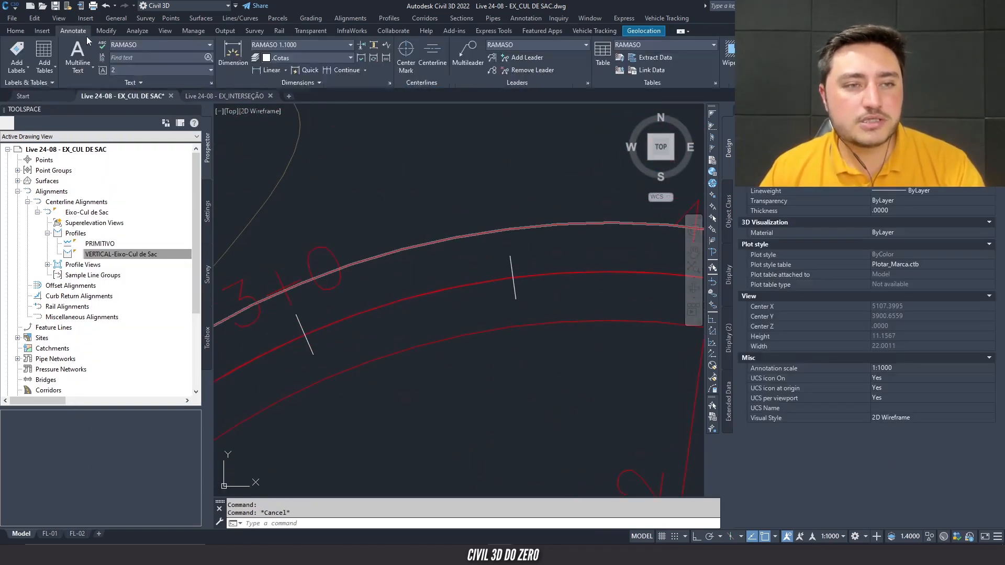
{"action": "left_click", "coordinate": [286, 71]}
{"action": "left_click", "coordinate": [281, 108]}
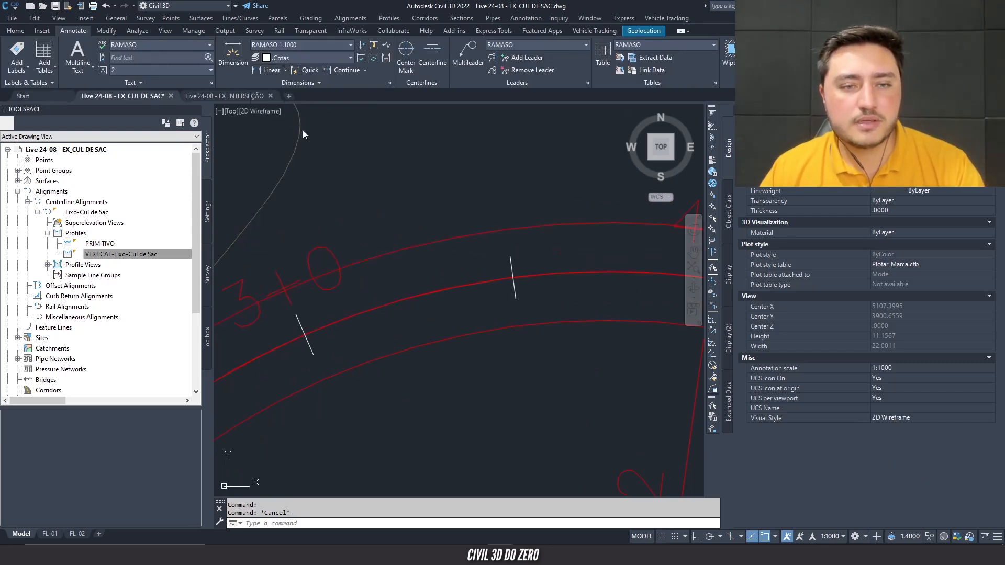
{"action": "left_click", "coordinate": [417, 300]}
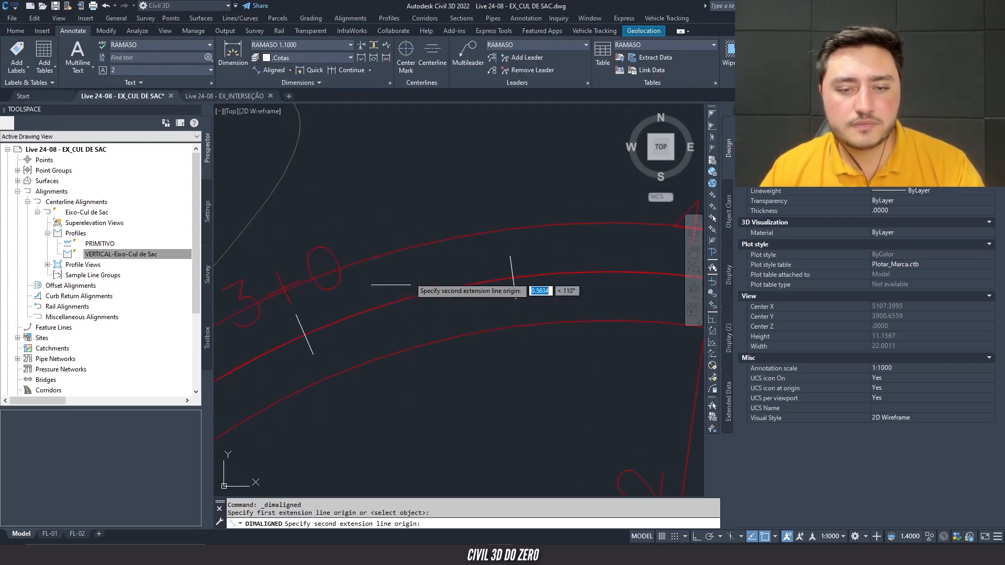
{"action": "left_click", "coordinate": [402, 250]}
{"action": "scroll", "coordinate": [402, 250], "scroll_direction": "down", "scroll_amount": 2}
{"action": "scroll", "coordinate": [406, 274], "scroll_direction": "up", "scroll_amount": 4}
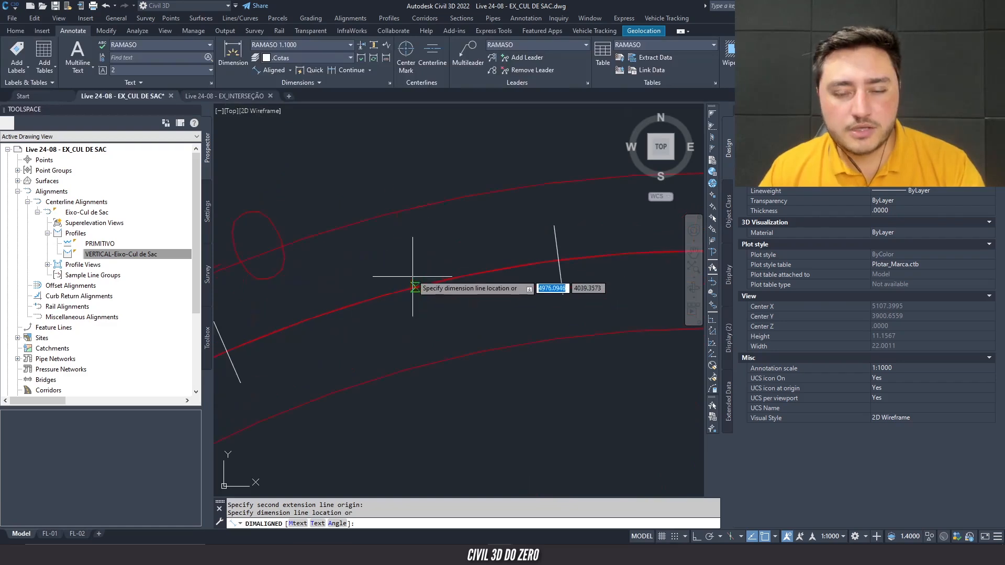
{"action": "left_click", "coordinate": [398, 270]}
{"action": "key", "text": "Escape"}
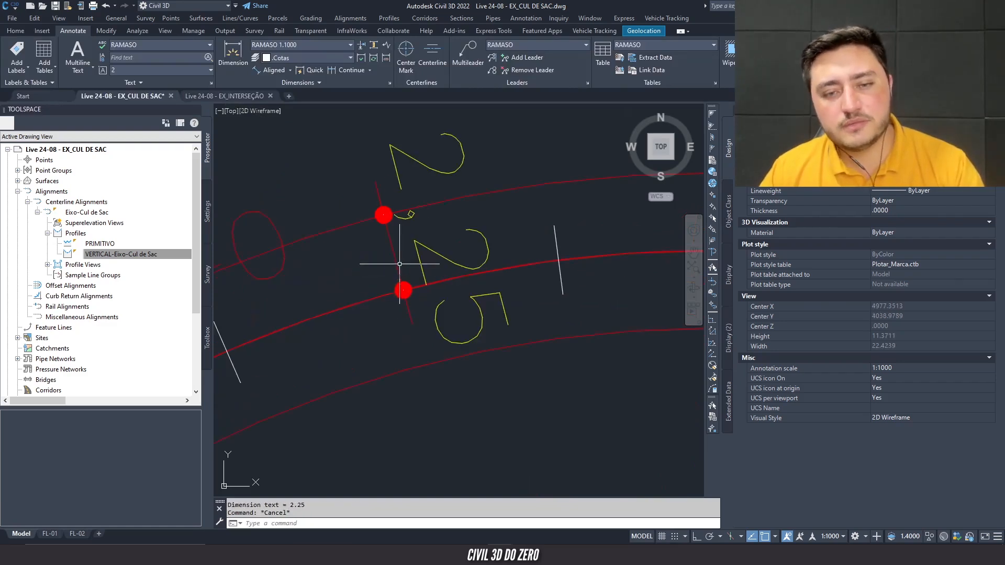
- Erase the aligned dimension between the centerline and the road edge, and close the properties palette
{"action": "left_click", "coordinate": [398, 262]}
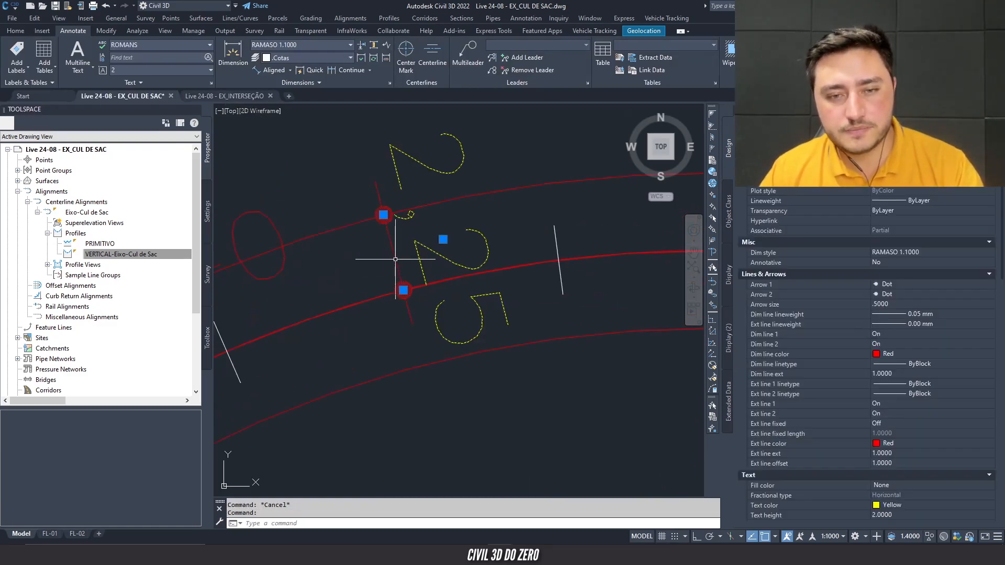
{"action": "type", "text": "E"}
{"action": "key", "text": "Return"}
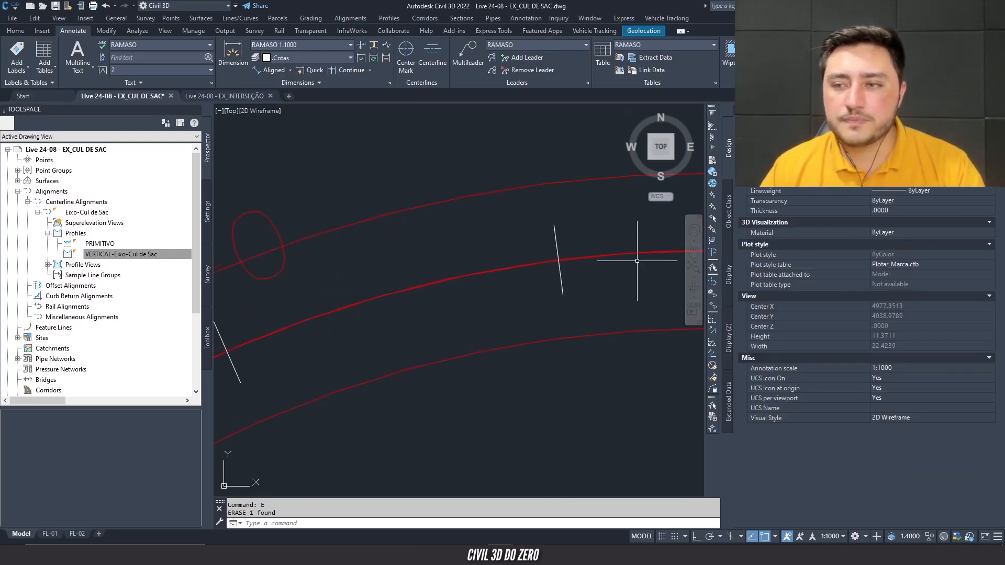
{"action": "key", "text": "ctrl+1"}
- Return to the typical section and set the left lane subassembly's Width to 2.25 m
{"action": "scroll", "coordinate": [477, 228], "scroll_direction": "down", "scroll_amount": 4}
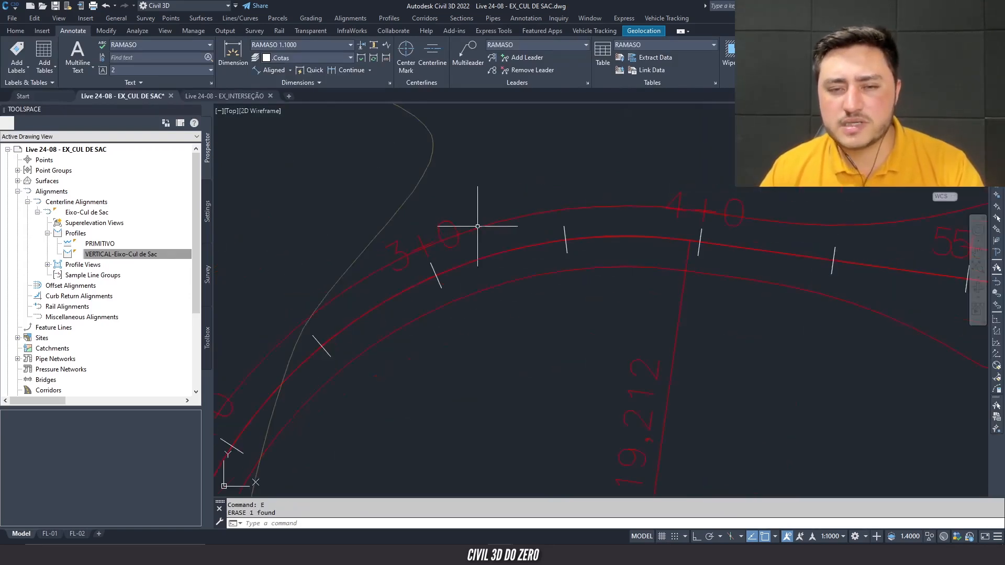
{"action": "scroll", "coordinate": [382, 236], "scroll_direction": "down", "scroll_amount": 2}
{"action": "scroll", "coordinate": [486, 257], "scroll_direction": "down", "scroll_amount": 4}
{"action": "middle_click_drag", "start_coordinate": [510, 445], "coordinate": [500, 339]}
{"action": "middle_click_drag", "start_coordinate": [852, 492], "coordinate": [719, 419]}
{"action": "scroll", "coordinate": [576, 346], "scroll_direction": "up", "scroll_amount": 6}
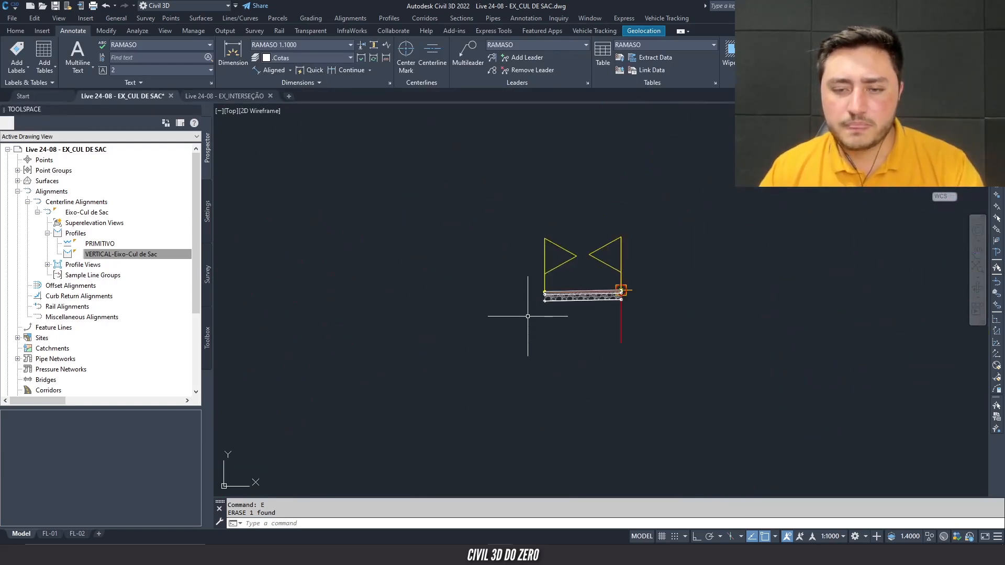
{"action": "left_click", "coordinate": [621, 318]}
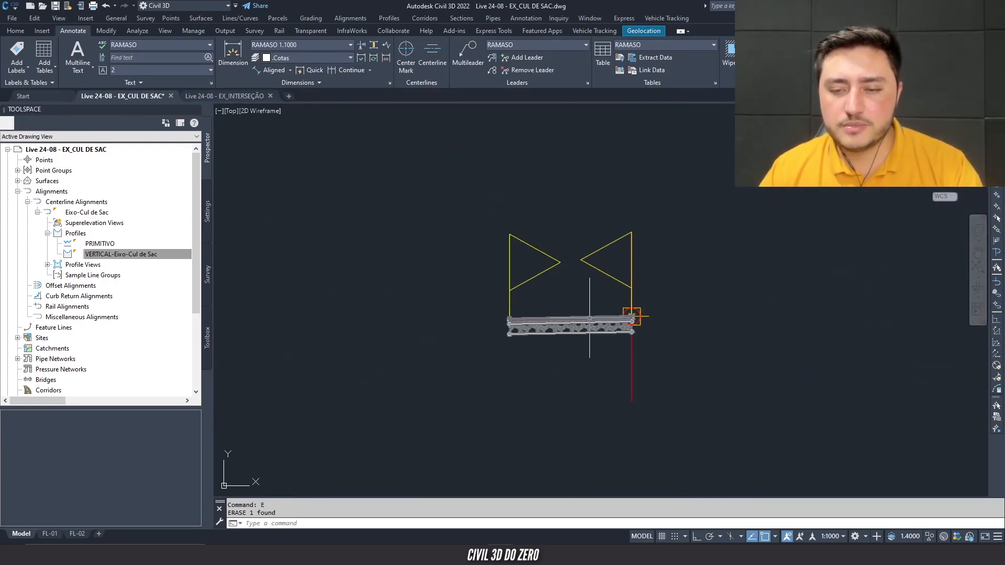
{"action": "key", "text": "ctrl+1"}
{"action": "key", "text": "ctrl+1"}
{"action": "middle_click_drag", "start_coordinate": [462, 356], "coordinate": [488, 348]}
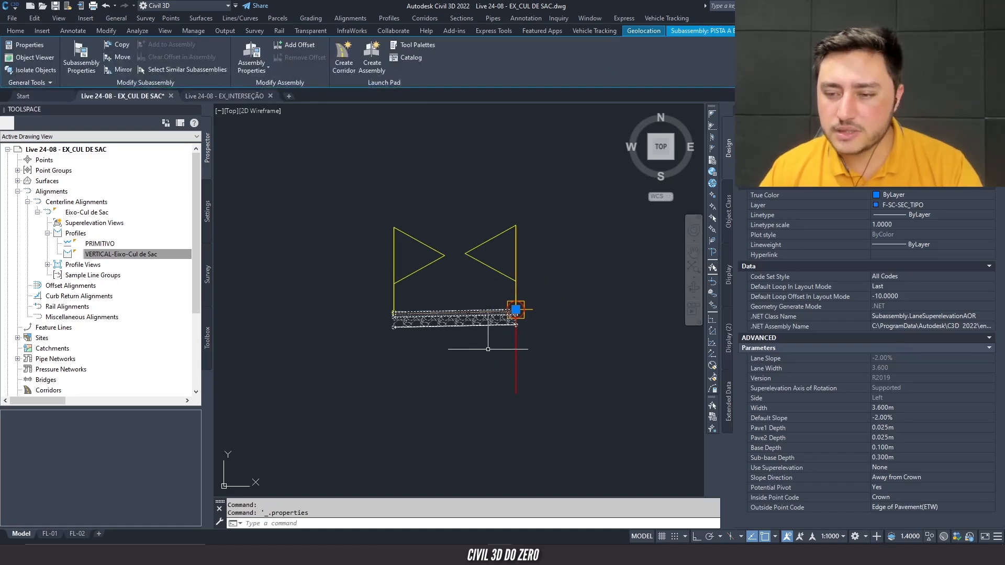
{"action": "left_click", "coordinate": [882, 409]}
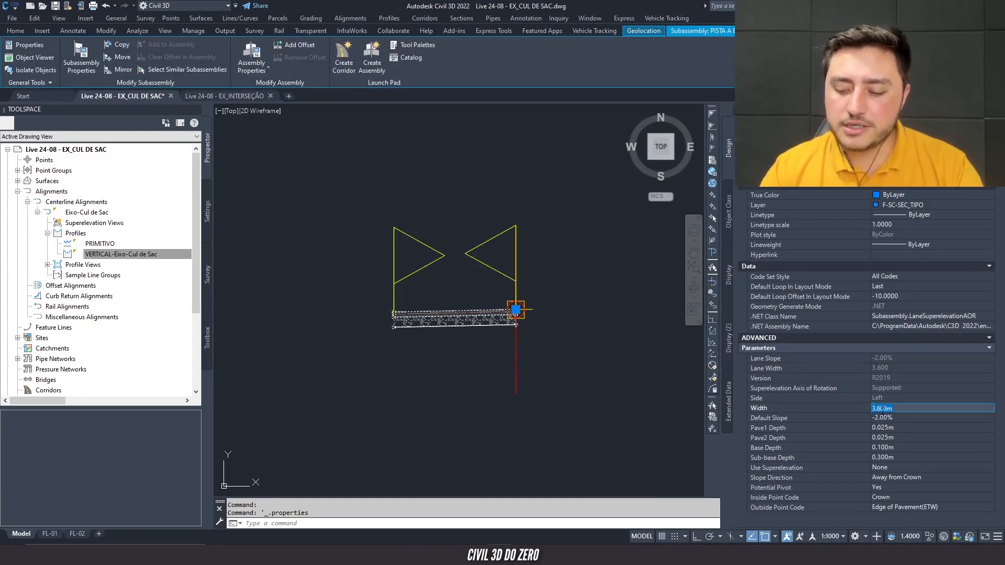
{"action": "type", "text": "2.22"}
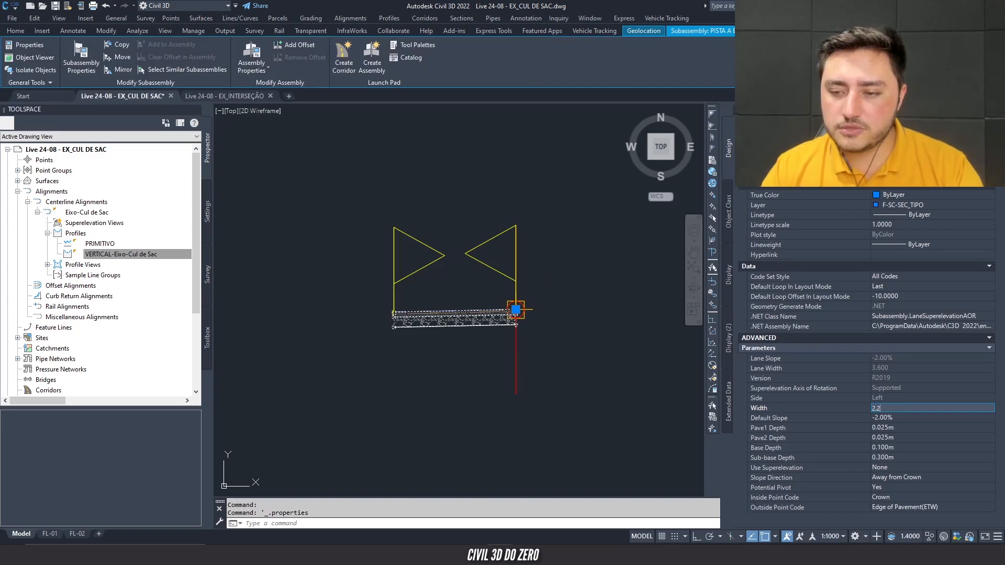
{"action": "left_click", "coordinate": [882, 416]}
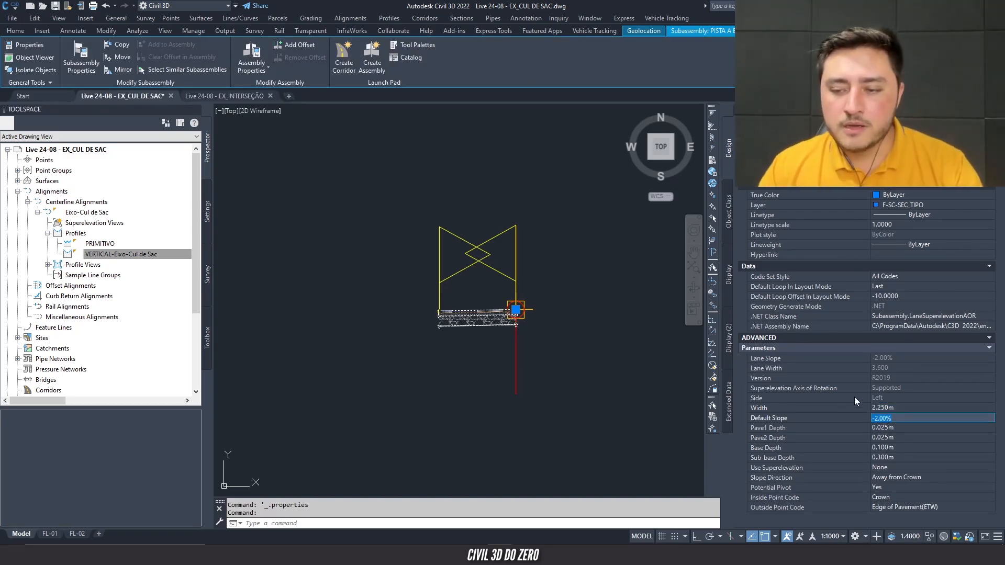
- Set the left lane subassembly's Pave1 Depth to 0.06 m
{"action": "scroll", "coordinate": [463, 309], "scroll_direction": "up", "scroll_amount": 4}
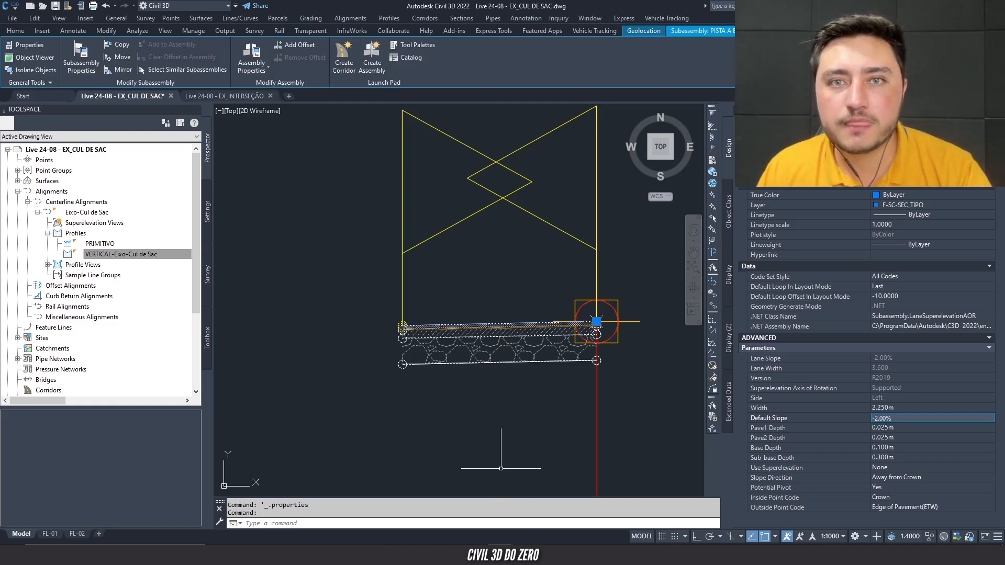
{"action": "key", "text": "Tab"}
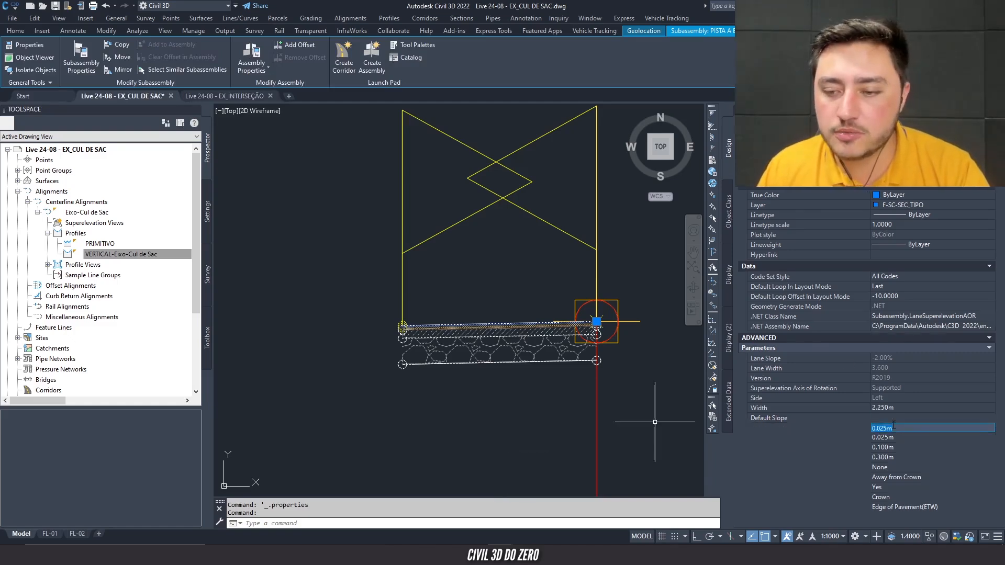
{"action": "left_click", "coordinate": [884, 418]}
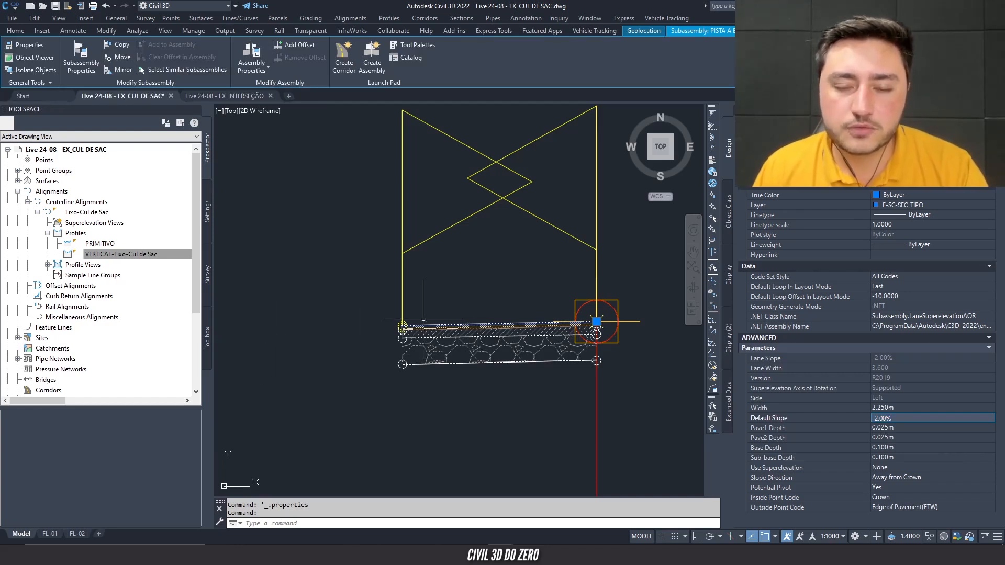
{"action": "left_click", "coordinate": [916, 427]}
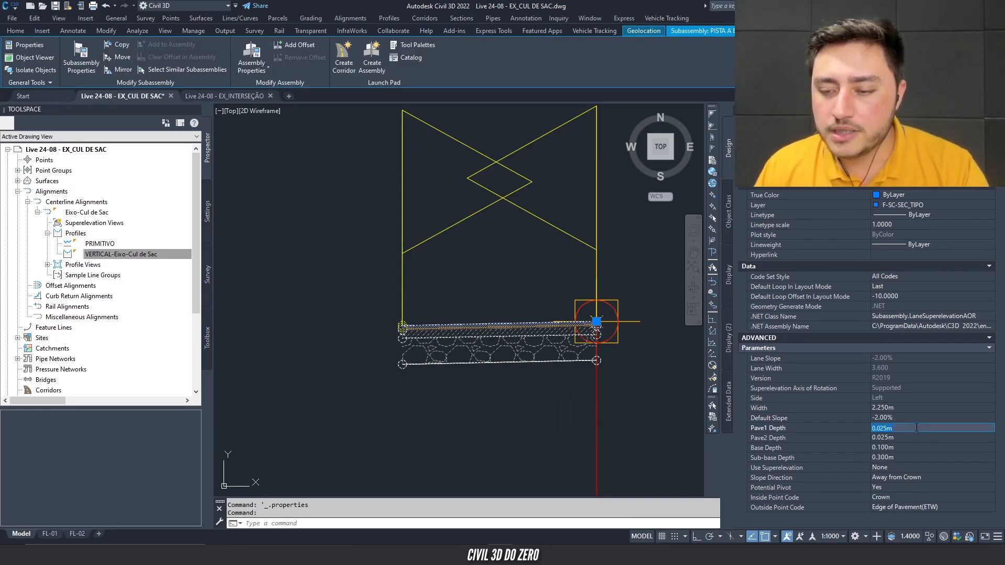
{"action": "scroll", "coordinate": [432, 370], "scroll_direction": "up", "scroll_amount": 2}
{"action": "middle_click_drag", "start_coordinate": [431, 369], "coordinate": [349, 360]}
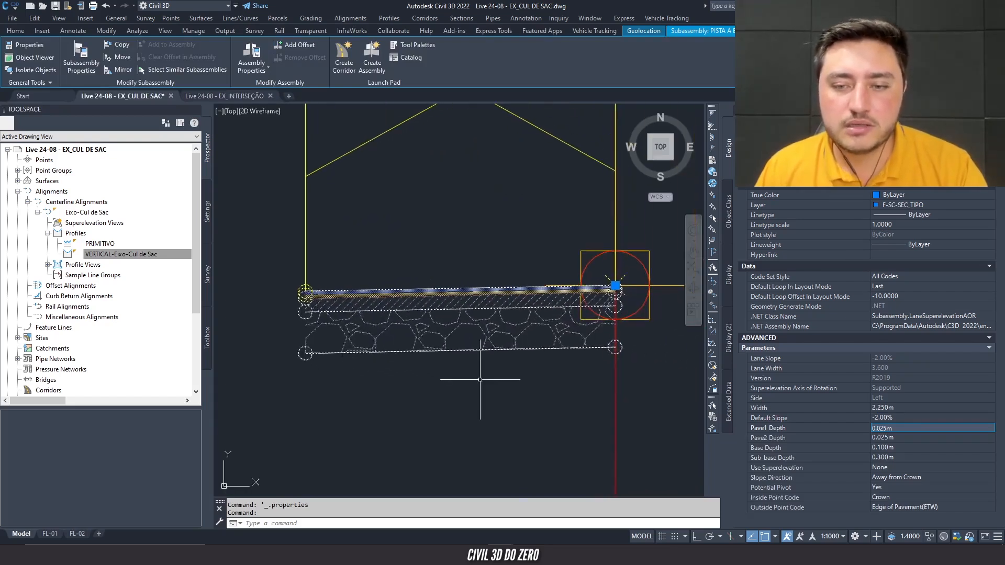
{"action": "double_click", "coordinate": [890, 428]}
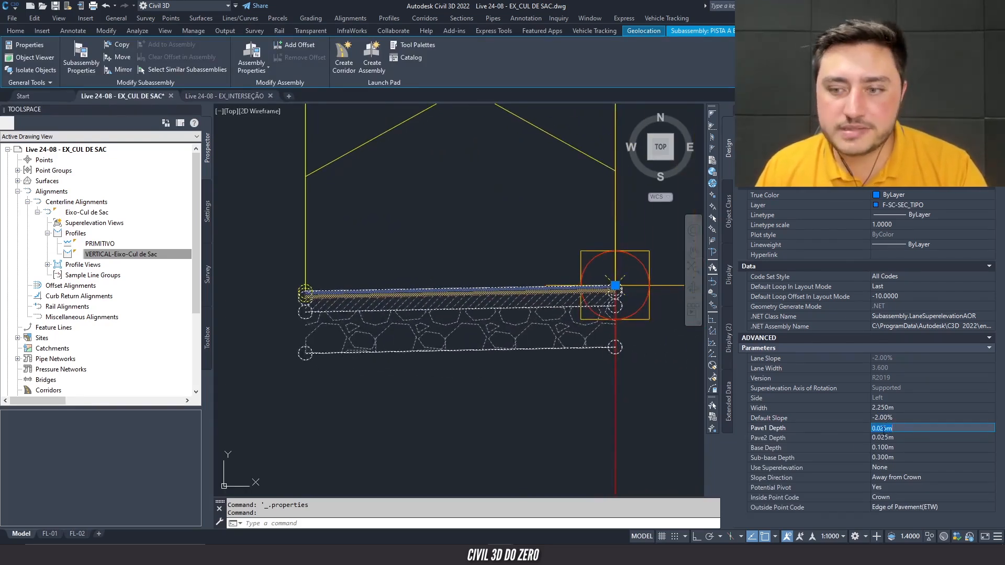
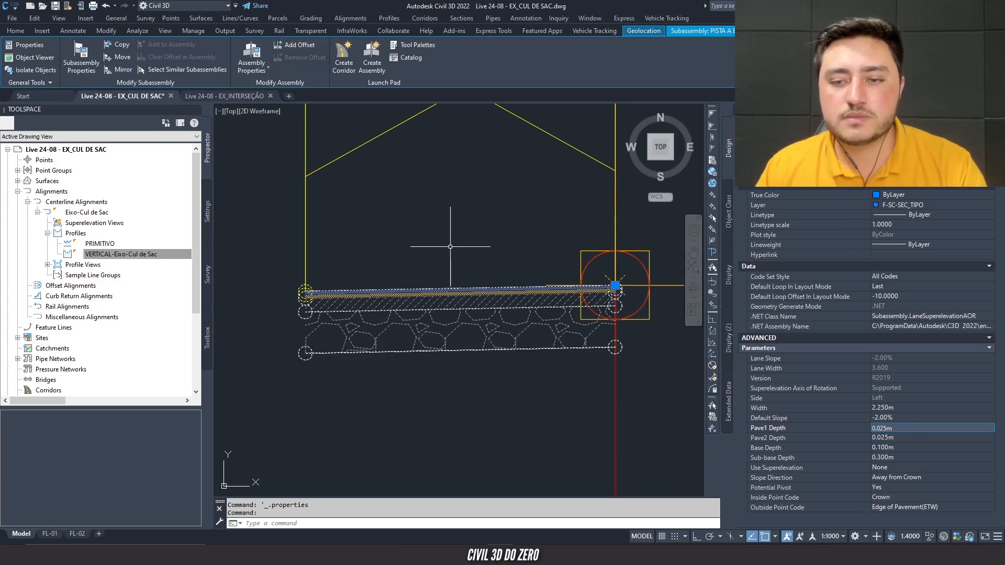
{"action": "double_click", "coordinate": [899, 431]}
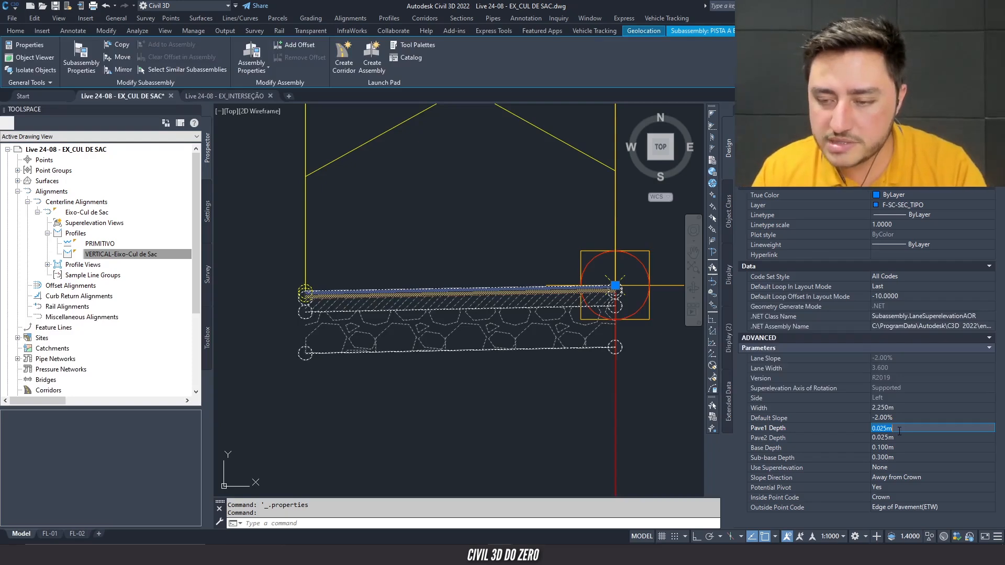
{"action": "type", "text": "0.06"}
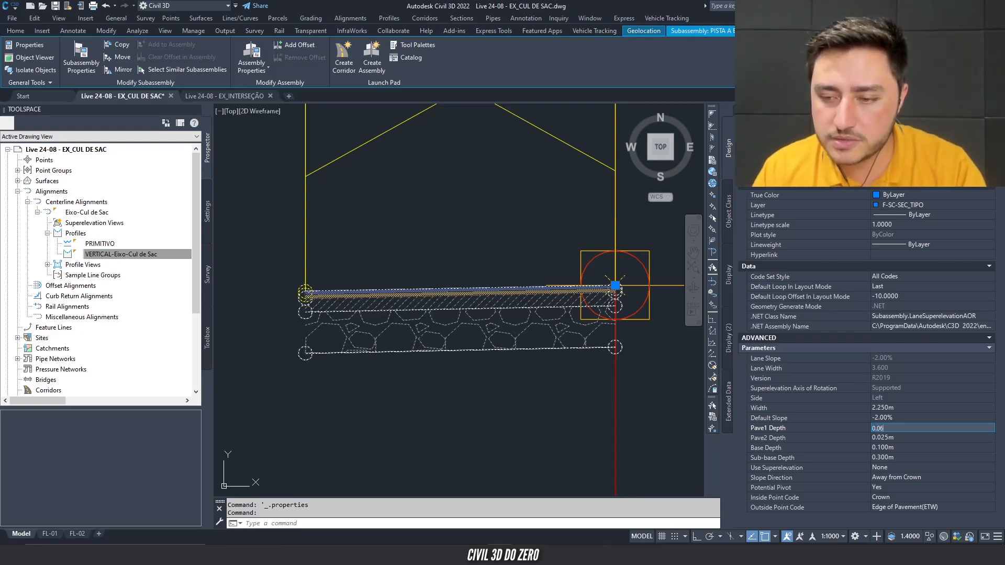
{"action": "key", "text": "Tab"}
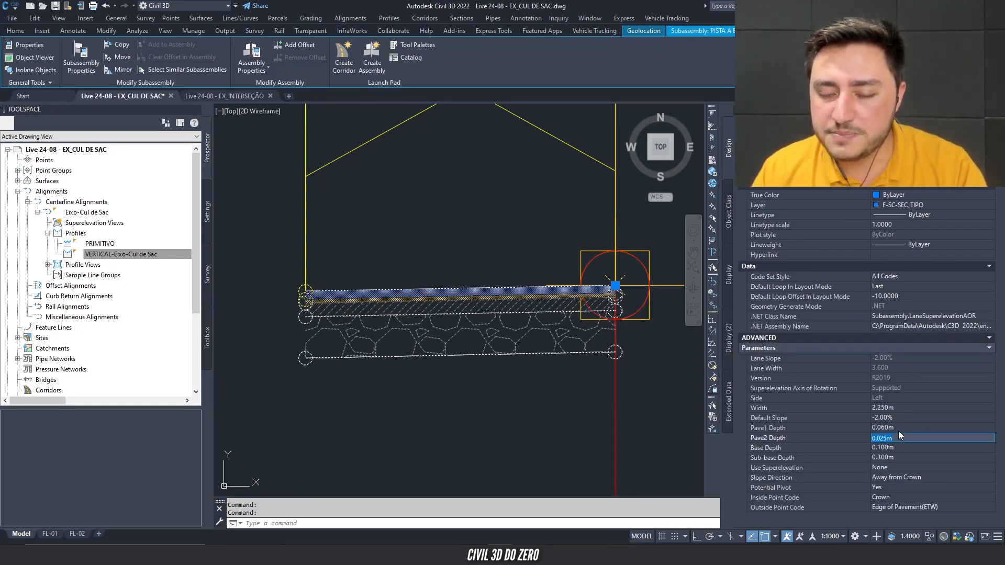
- Turn on hardware acceleration in the Graphics Performance settings
{"action": "scroll", "coordinate": [627, 302], "scroll_direction": "up", "scroll_amount": 5}
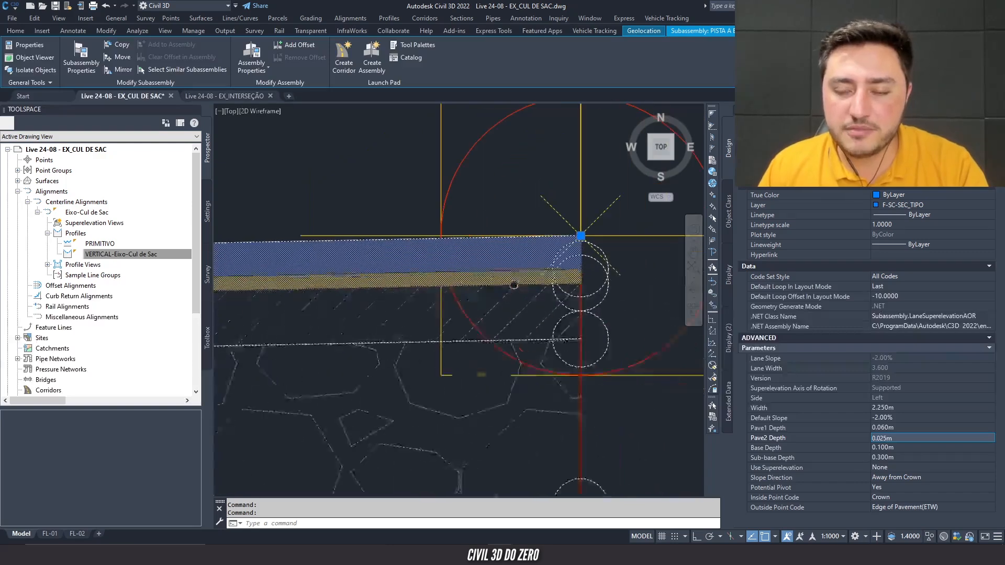
{"action": "key", "text": "Escape"}
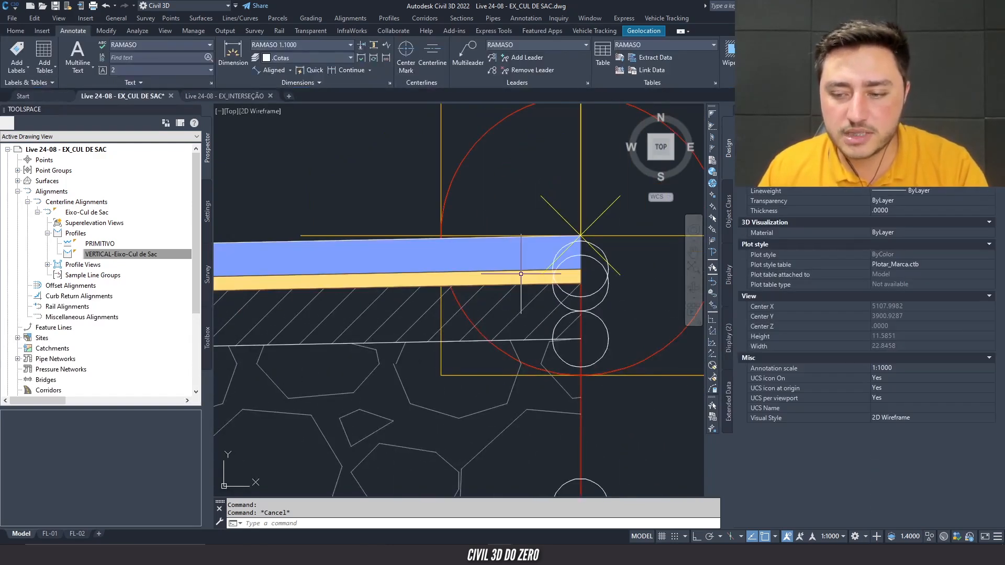
{"action": "left_click", "coordinate": [944, 537]}
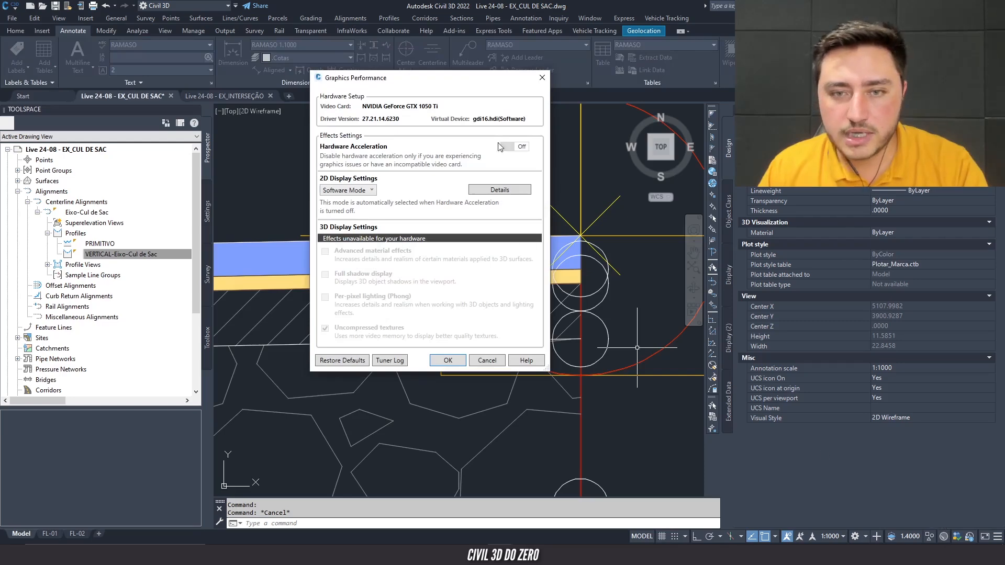
{"action": "left_click", "coordinate": [501, 147]}
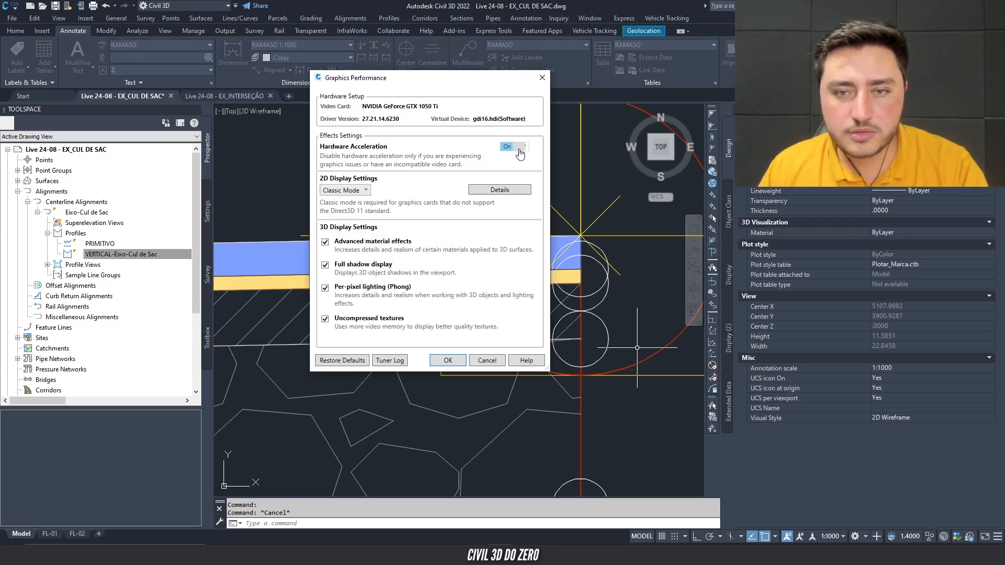
{"action": "left_click", "coordinate": [449, 361]}
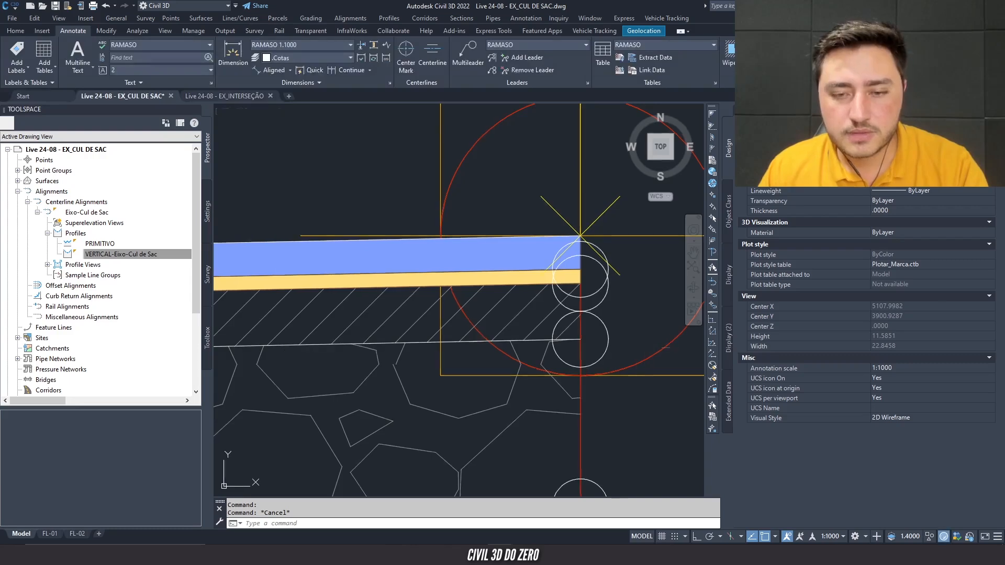
{"action": "left_click", "coordinate": [470, 354]}
{"action": "key", "text": "Escape"}
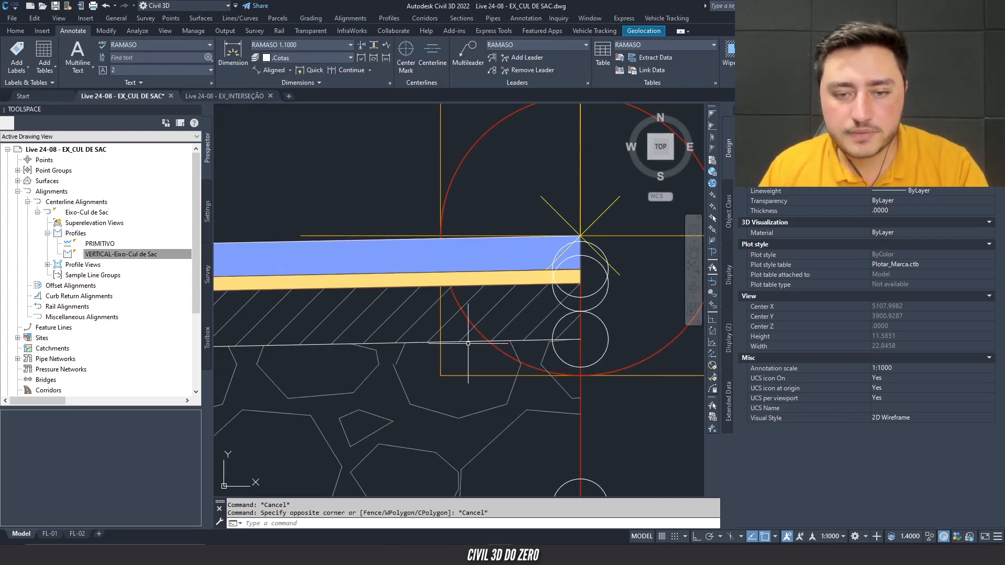
- Set the left lane subassembly's Pave2 Depth to 0.05 m
{"action": "double_click", "coordinate": [469, 340]}
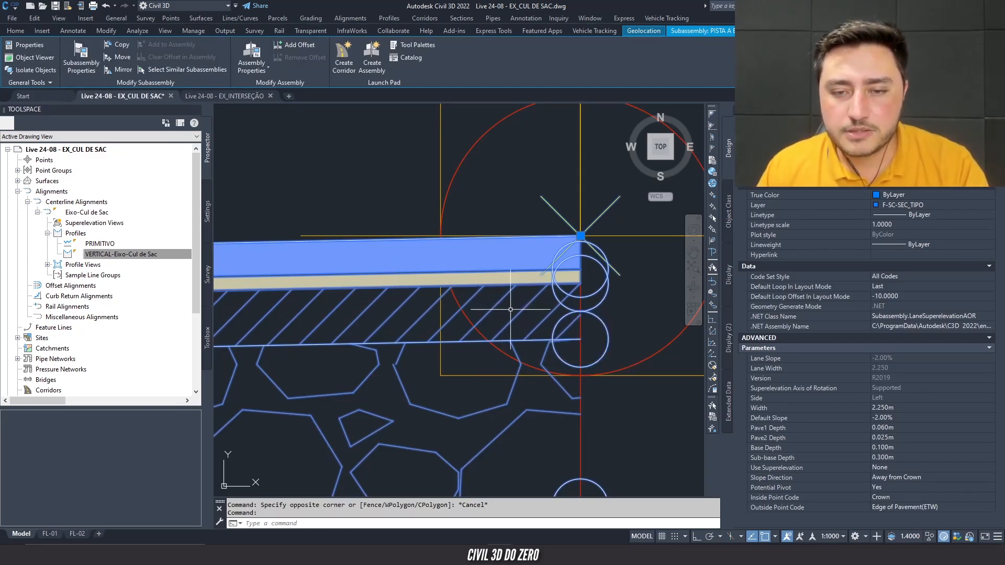
{"action": "middle_click_drag", "start_coordinate": [518, 309], "coordinate": [512, 275]}
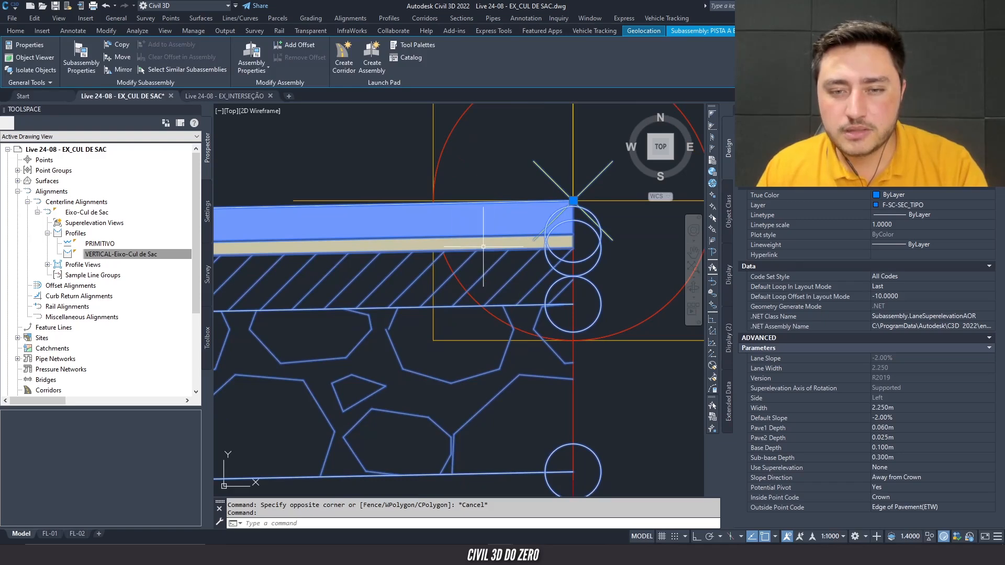
{"action": "left_click", "coordinate": [894, 438]}
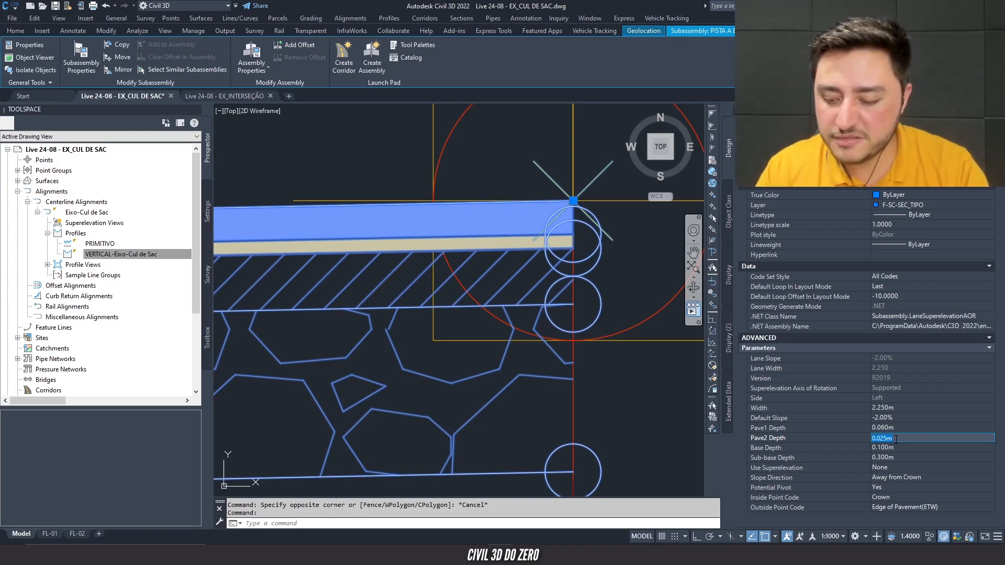
{"action": "type", "text": "0.05"}
{"action": "key", "text": "Tab"}
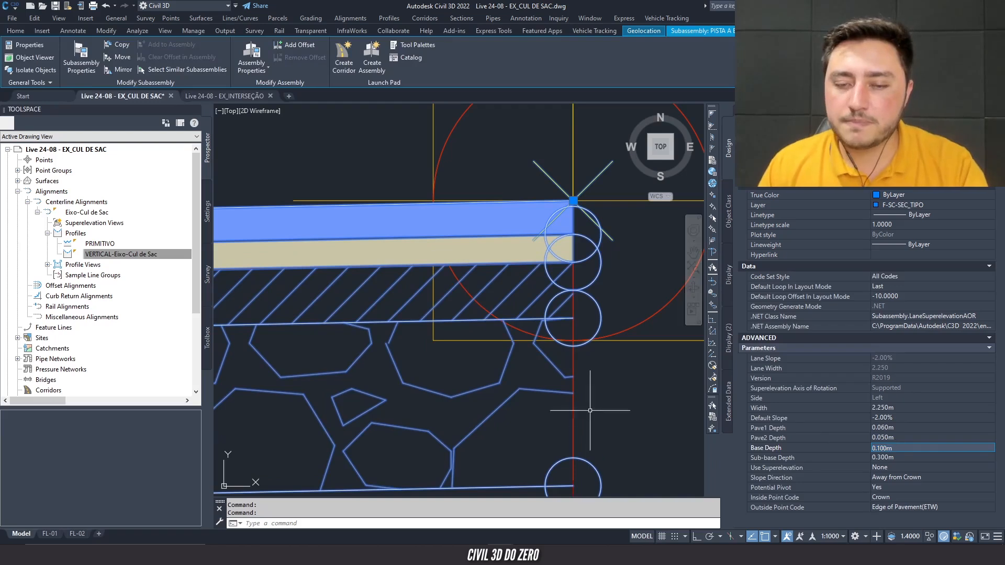
- Set the left lane subassembly's Base Depth and Sub-base Depth to 0.15 m each, and close the properties palette
{"action": "left_click", "coordinate": [900, 448]}
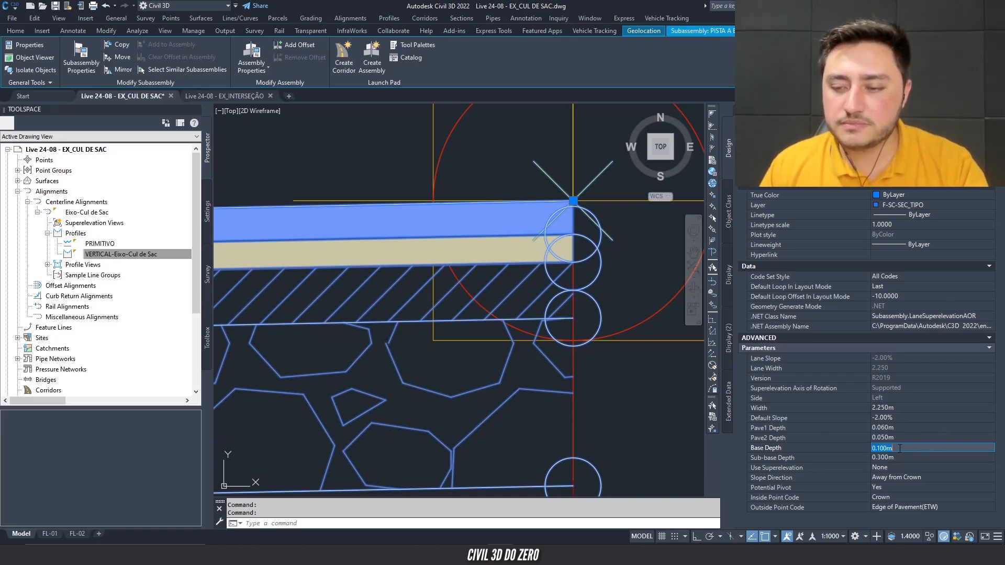
{"action": "type", "text": "0.1"}
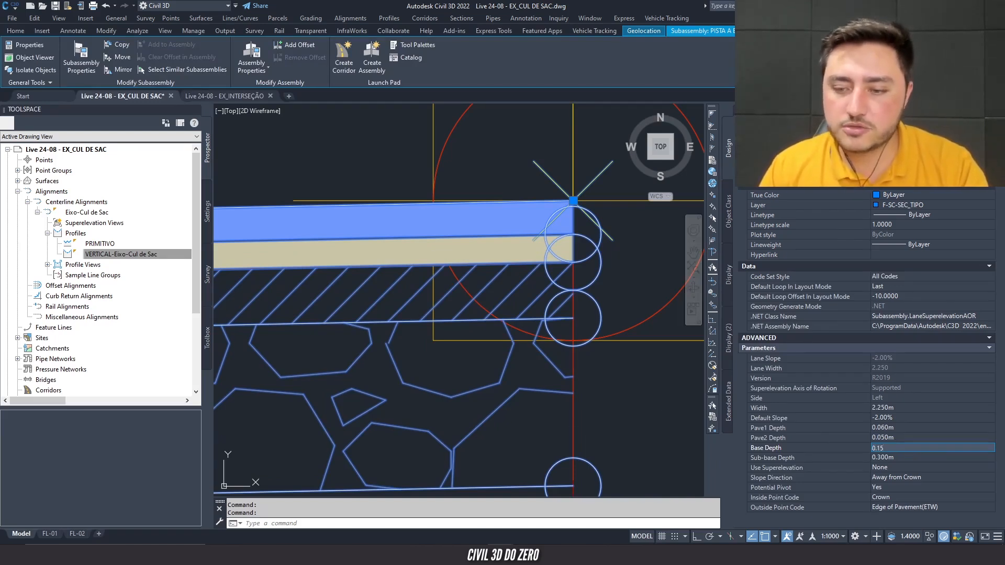
{"action": "key", "text": "Tab"}
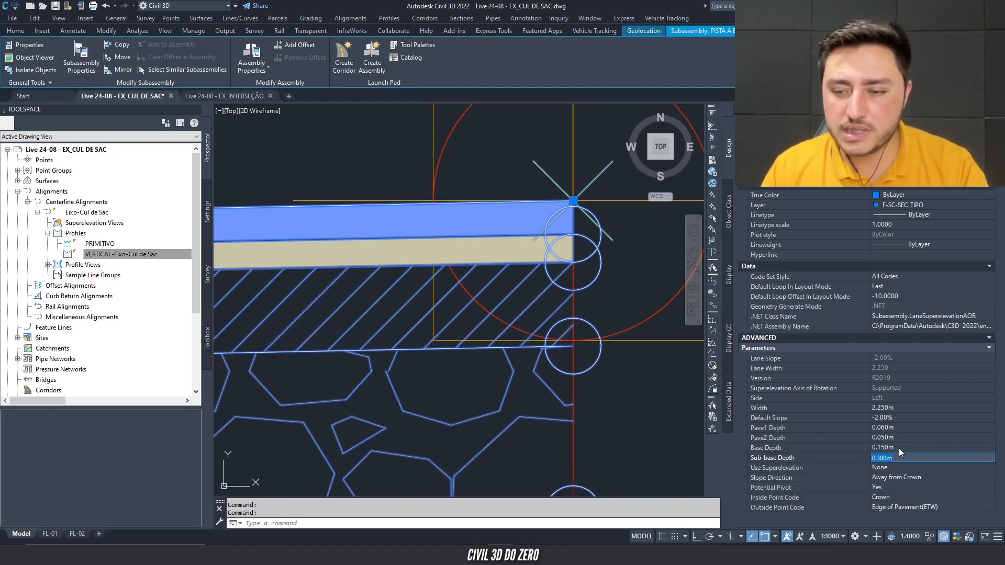
{"action": "type", "text": "0.15"}
{"action": "key", "text": "Tab"}
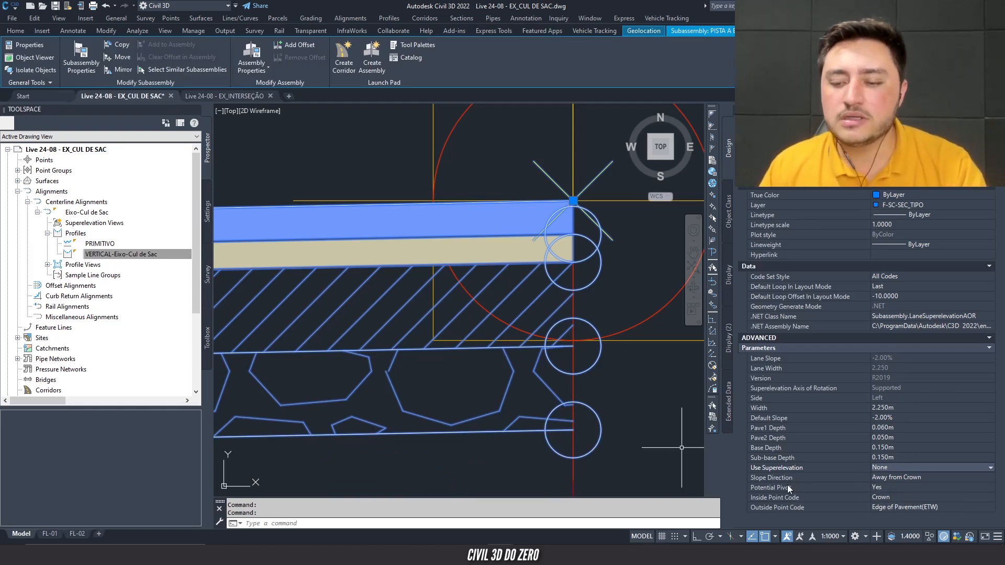
{"action": "scroll", "coordinate": [534, 343], "scroll_direction": "down", "scroll_amount": 5}
{"action": "middle_click_drag", "start_coordinate": [529, 369], "coordinate": [580, 352]}
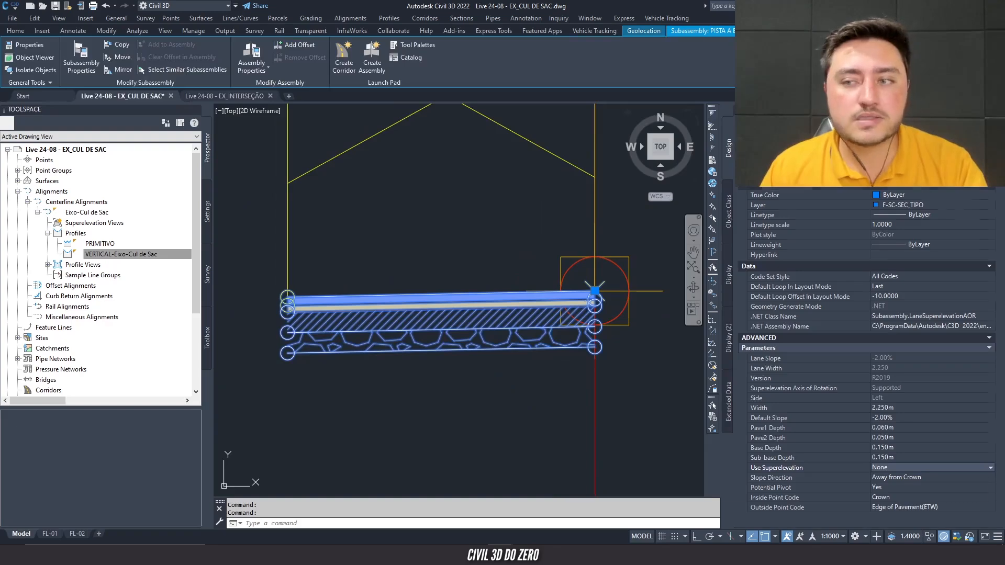
{"action": "key", "text": "ctrl+1"}
{"action": "key", "text": "Escape"}
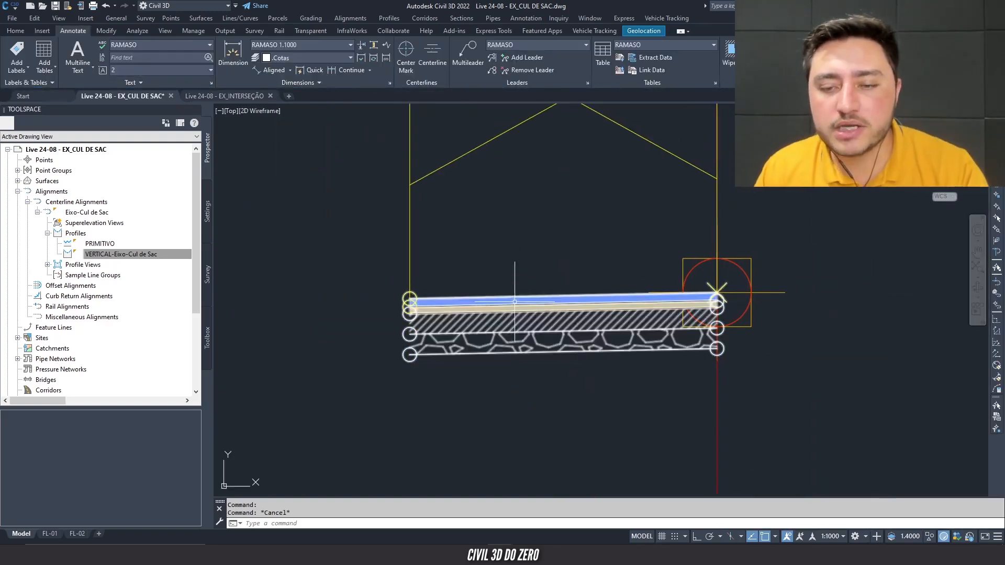
- Mirror the left lane subassembly to the right side of the assembly's centerline
{"action": "left_click_drag", "start_coordinate": [515, 302], "coordinate": [503, 285]}
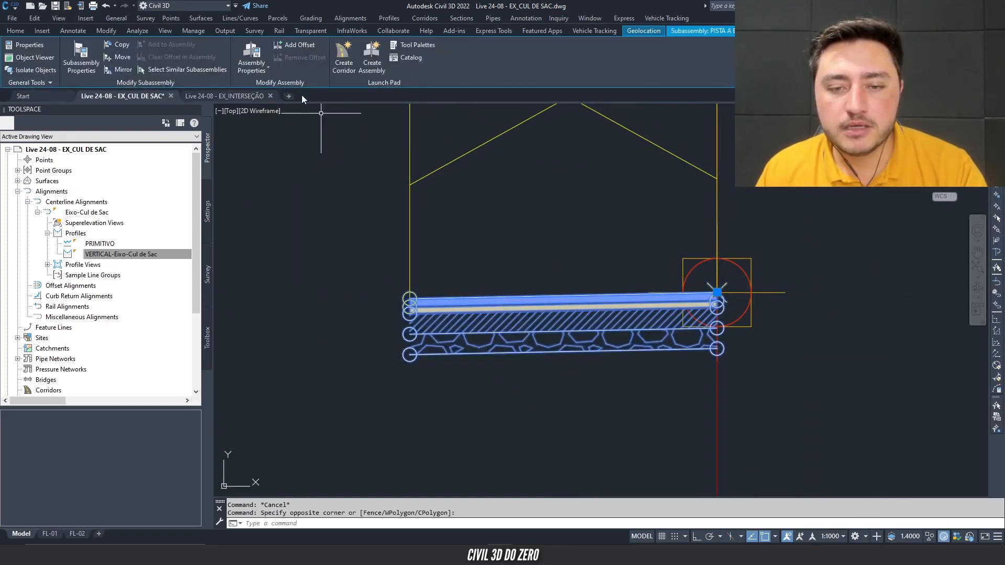
{"action": "scroll", "coordinate": [590, 269], "scroll_direction": "down", "scroll_amount": 2}
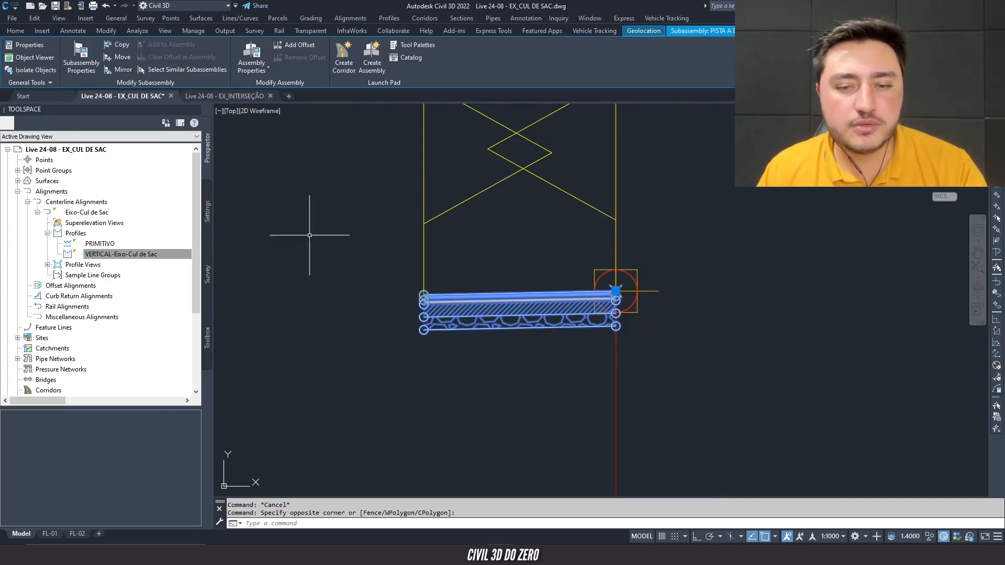
{"action": "left_click", "coordinate": [122, 69]}
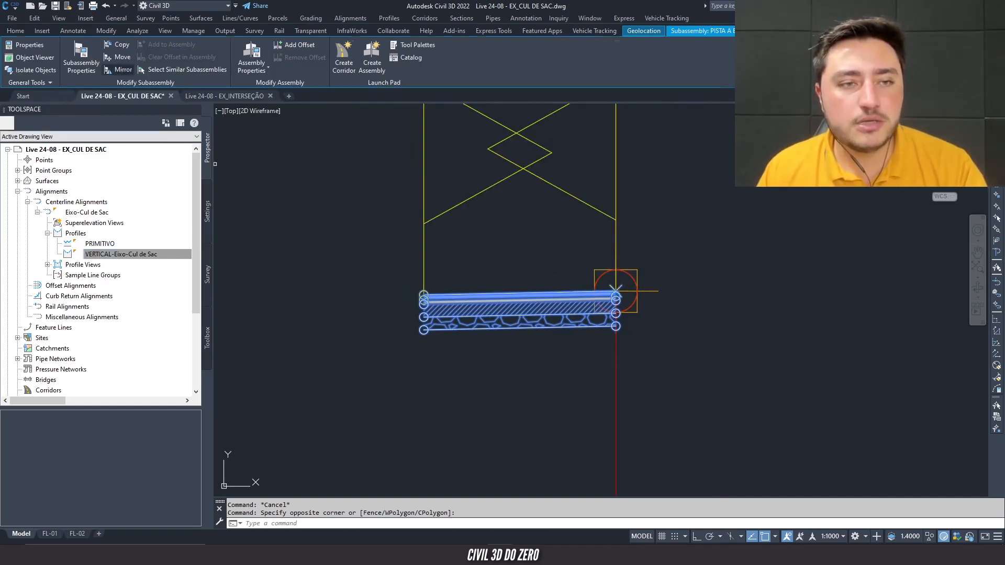
{"action": "key", "text": "Escape"}
{"action": "scroll", "coordinate": [506, 314], "scroll_direction": "down", "scroll_amount": 2}
{"action": "middle_click_drag", "start_coordinate": [504, 316], "coordinate": [460, 355]}
{"action": "key", "text": "Escape"}
- Rename the mirrored right lane subassembly as PISTA A DIREITA and close the properties palette
{"action": "left_click", "coordinate": [554, 352]}
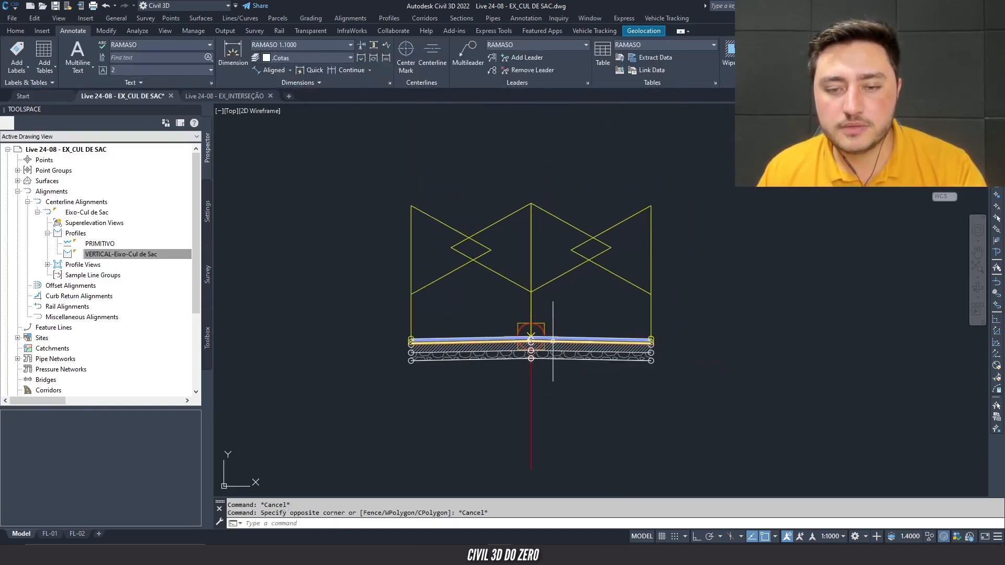
{"action": "left_click", "coordinate": [555, 348]}
{"action": "key", "text": "ctrl+1"}
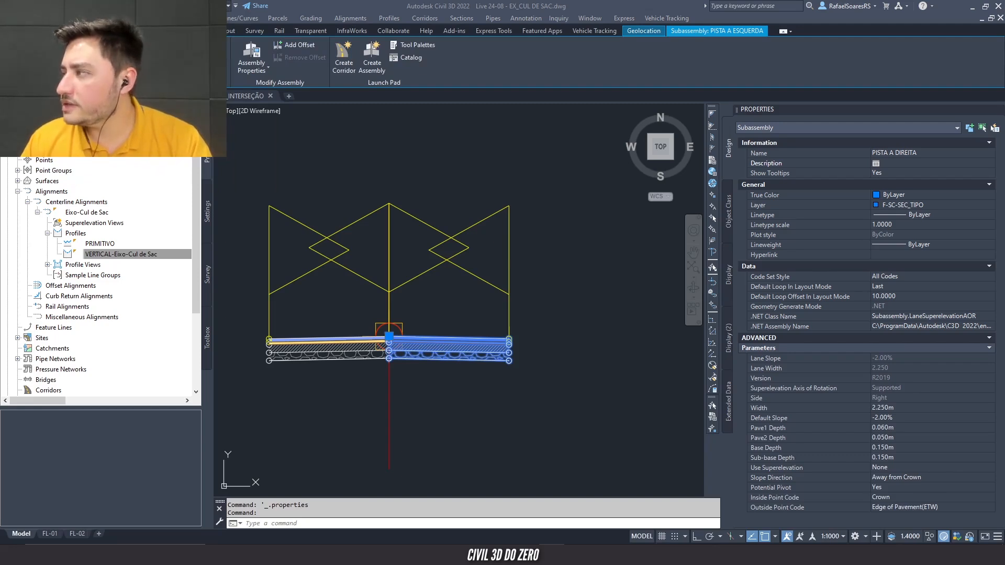
{"action": "left_click", "coordinate": [904, 154]}
{"action": "left_click", "coordinate": [904, 154]}
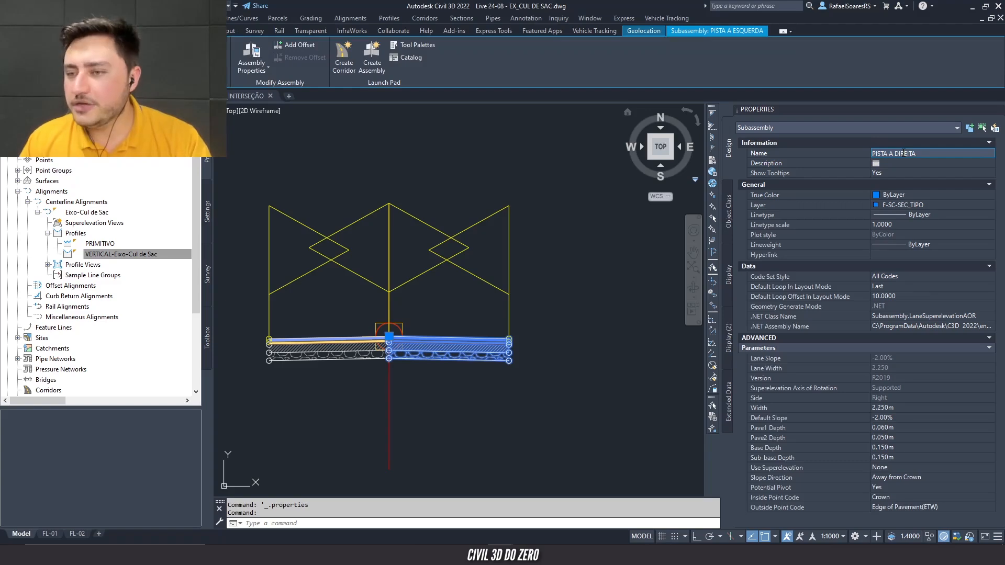
{"action": "left_click", "coordinate": [526, 337]}
{"action": "key", "text": "Escape"}
{"action": "key", "text": "Escape"}
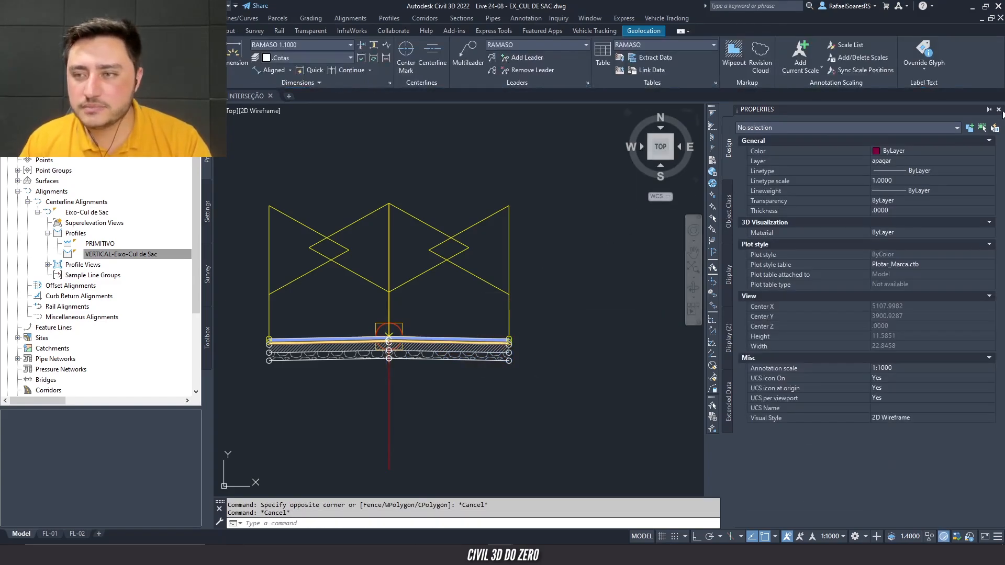
{"action": "left_click", "coordinate": [999, 110]}
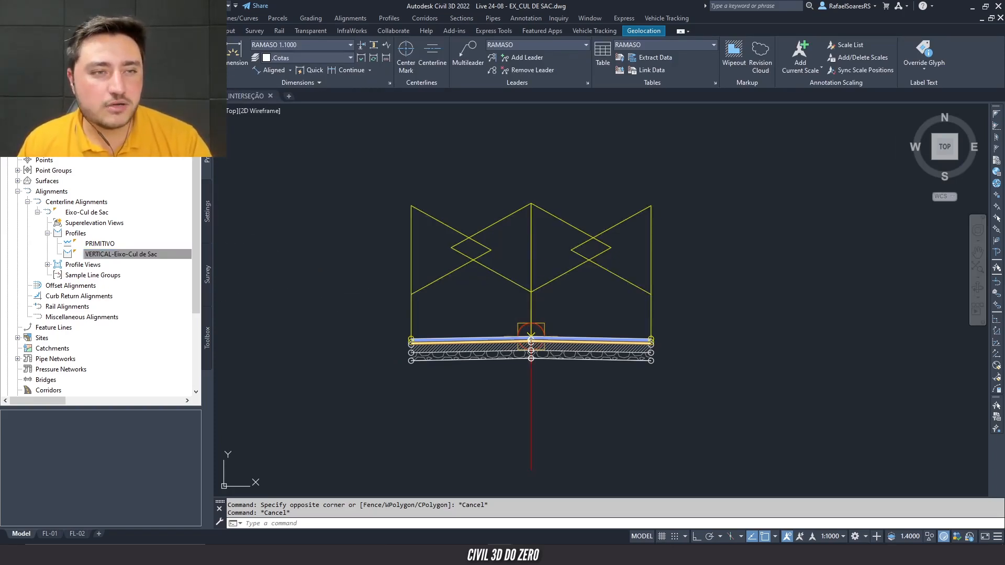
- Open the tool palettes and bring up the Country Kit Brasil special subassemblies (SUBASSEMBLIES ESPECIAIS)
{"action": "left_click", "coordinate": [15, 31]}
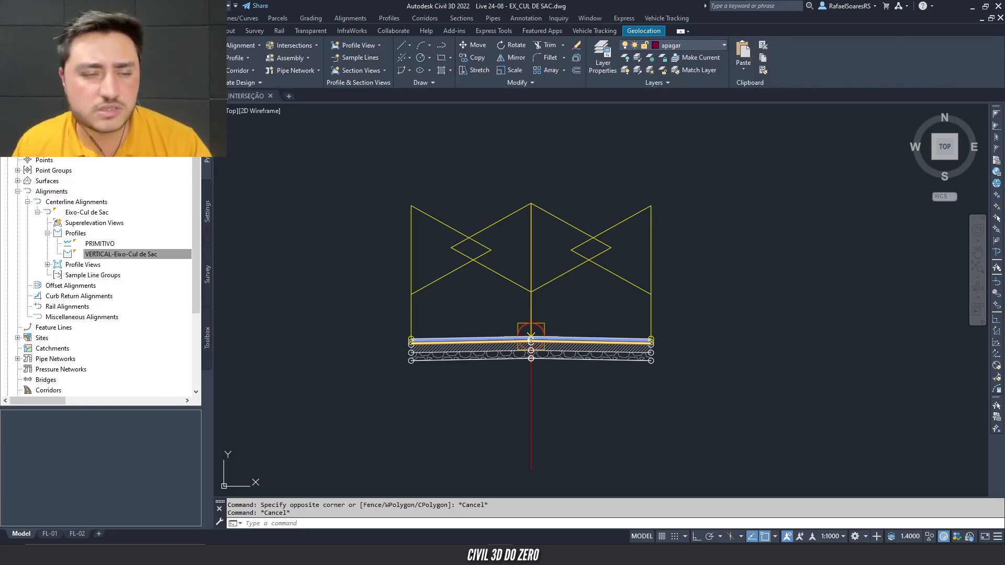
{"action": "left_click", "coordinate": [47, 57]}
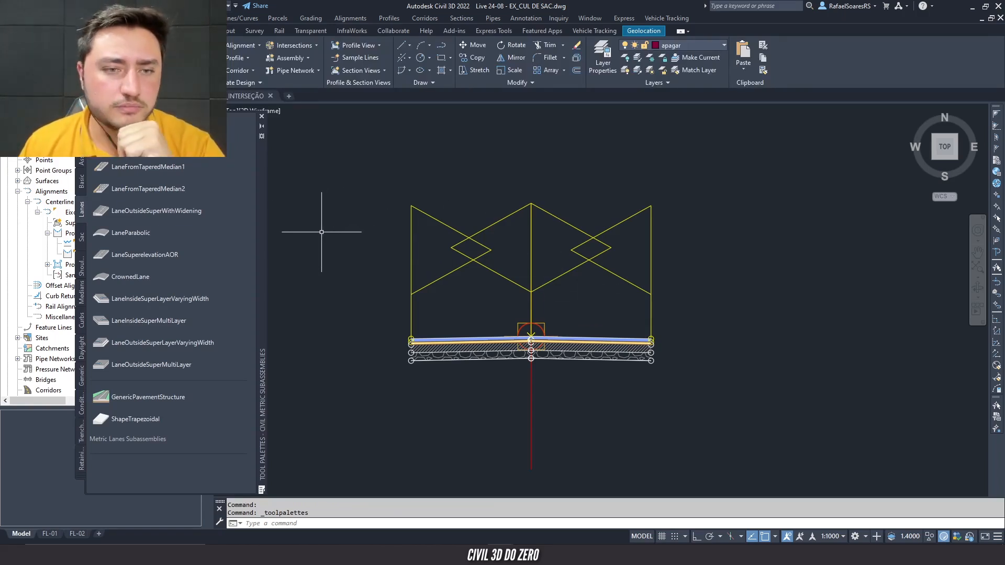
{"action": "left_click", "coordinate": [81, 128]}
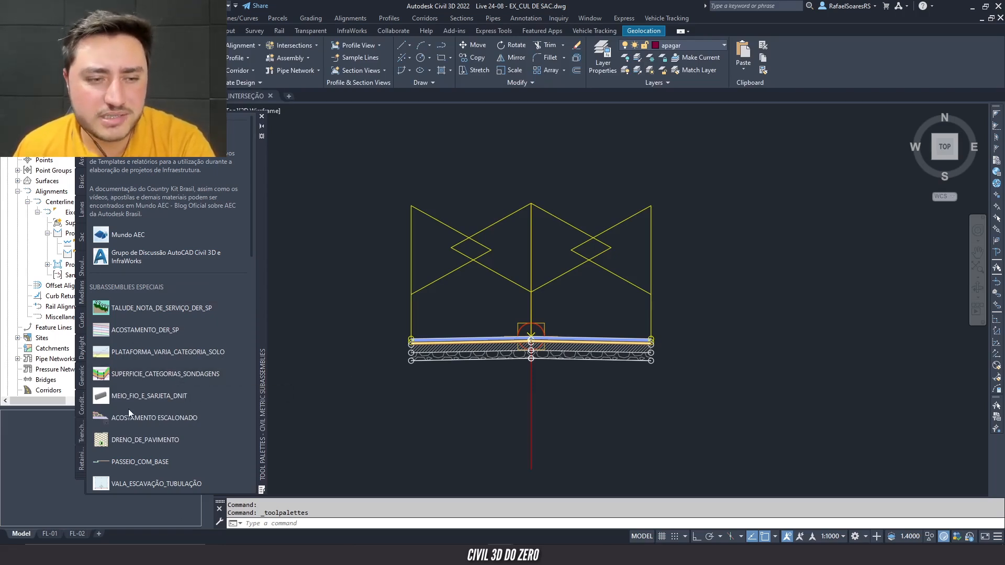
{"action": "scroll", "coordinate": [127, 416], "scroll_direction": "down", "scroll_amount": 10}
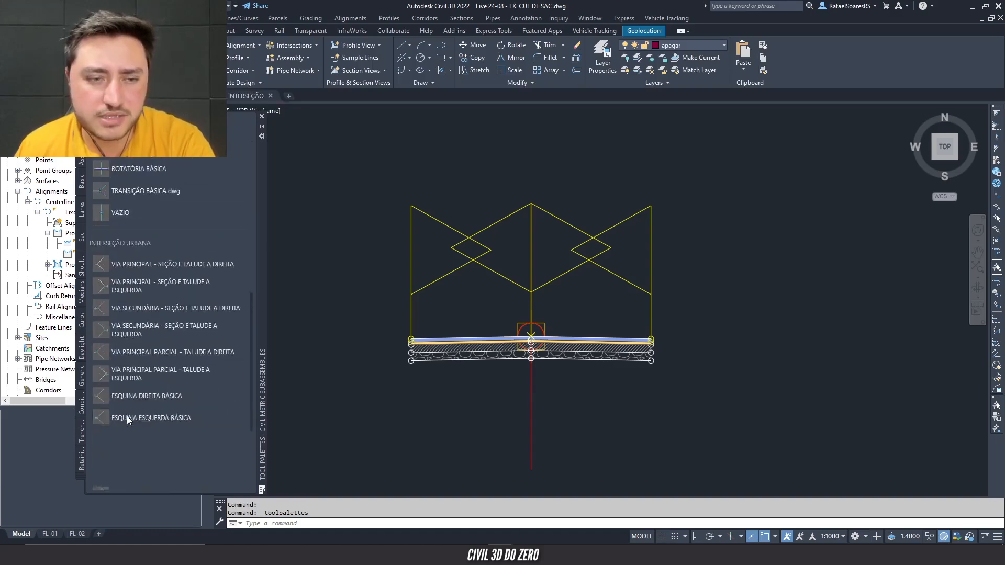
{"action": "scroll", "coordinate": [125, 410], "scroll_direction": "down", "scroll_amount": 10}
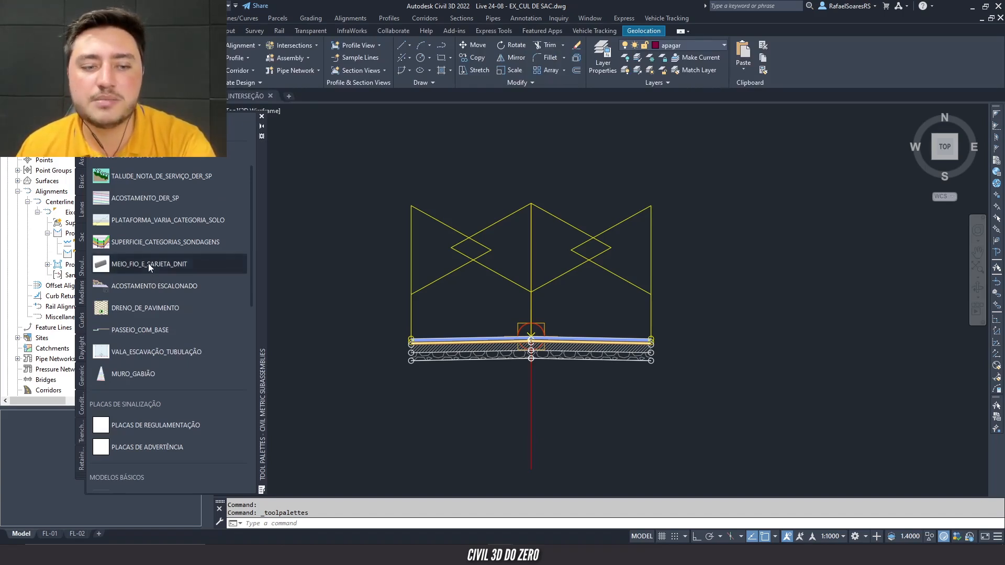
{"action": "left_click", "coordinate": [149, 310]}
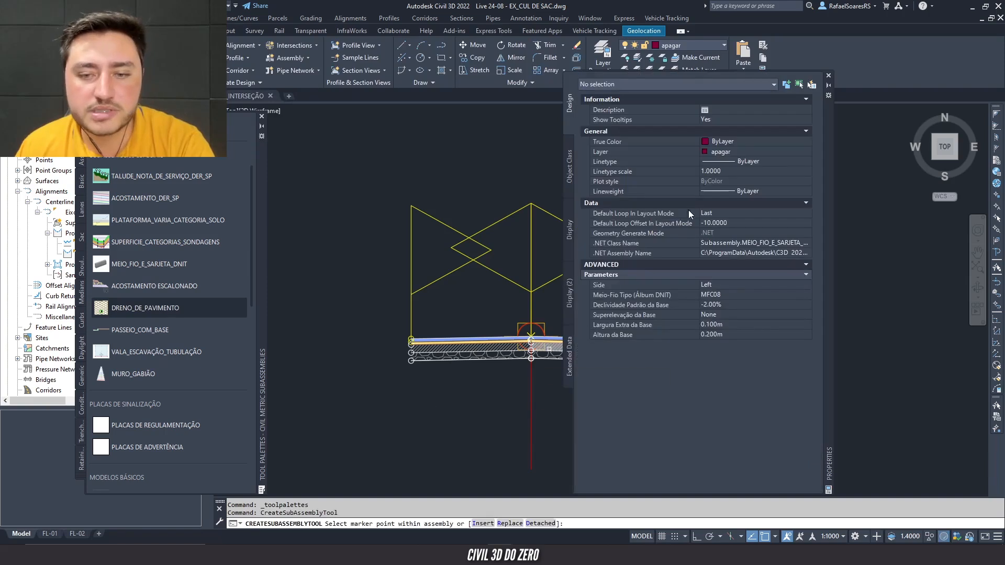
{"action": "left_click_drag", "start_coordinate": [827, 328], "coordinate": [980, 325]}
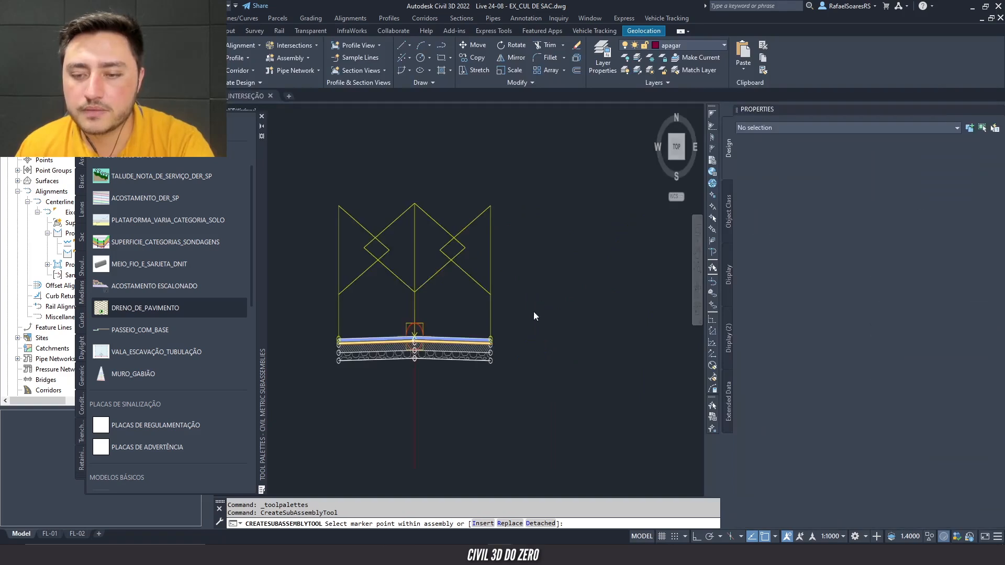
{"action": "key", "text": "Escape"}
{"action": "left_click", "coordinate": [700, 366]}
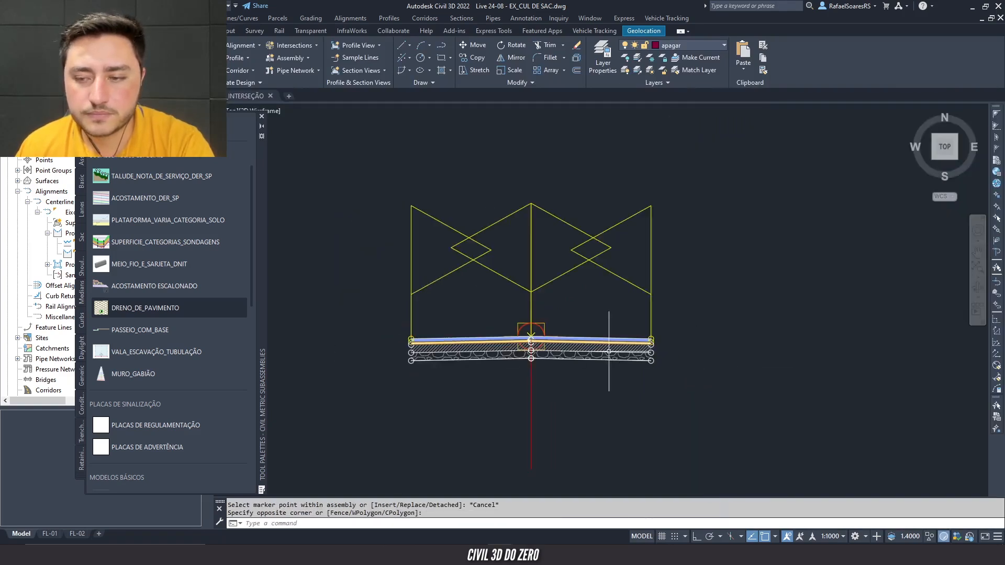
{"action": "left_click", "coordinate": [143, 337]}
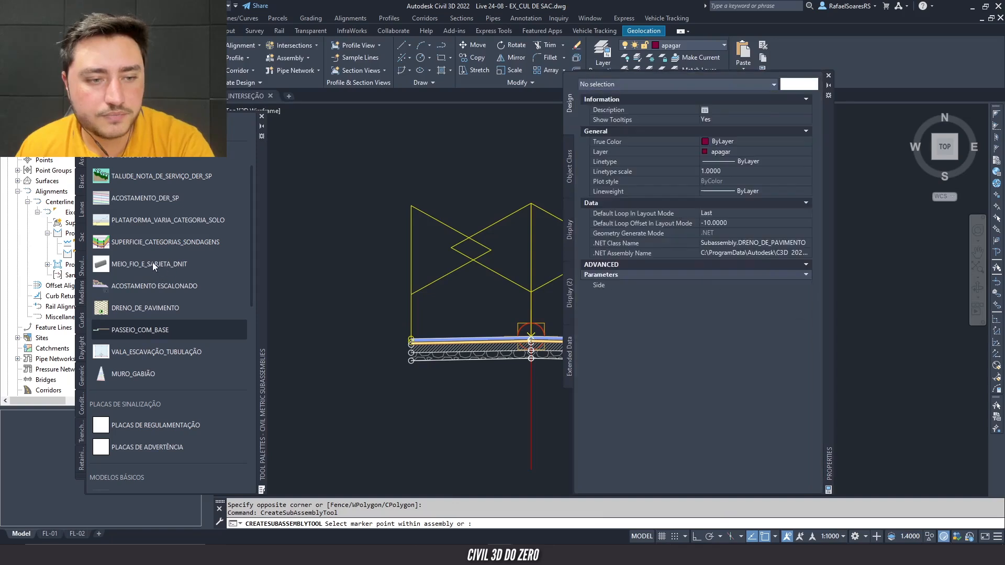
{"action": "left_click", "coordinate": [828, 77]}
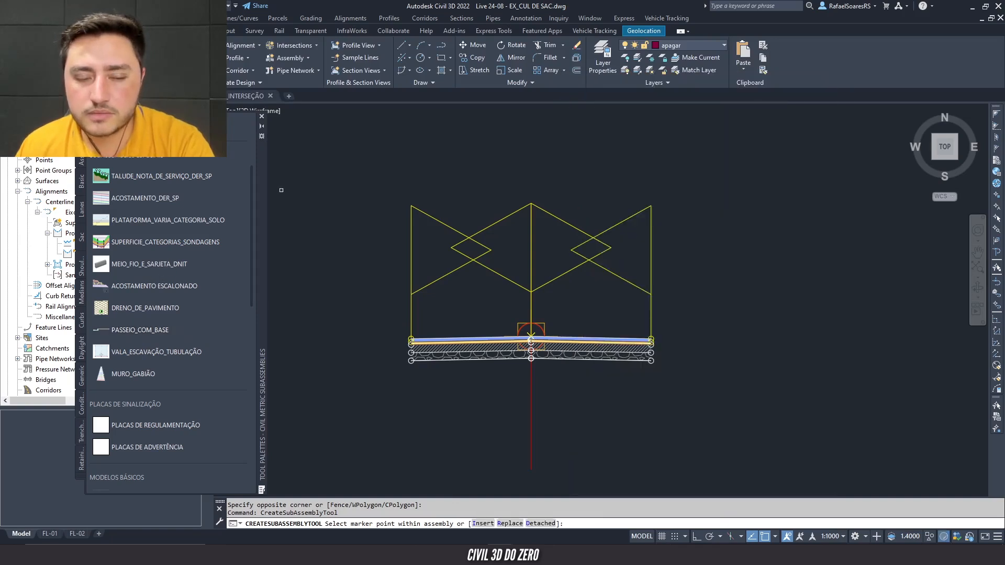
- Attach the MEIO_FIO_E_SARJETA_DNIT subassembly to the outer top edge of the right lane
{"action": "left_click", "coordinate": [137, 265]}
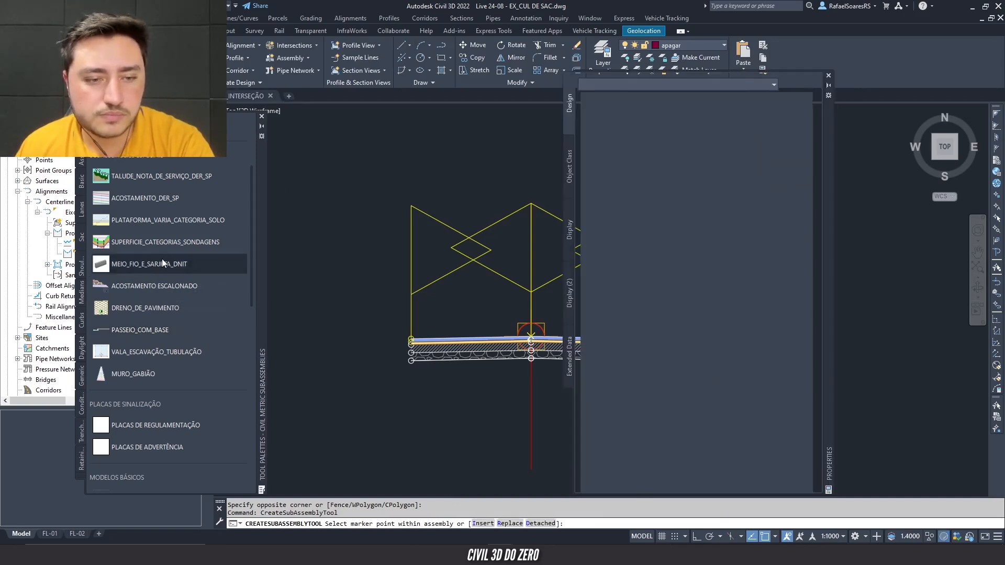
{"action": "middle_click_drag", "start_coordinate": [451, 391], "coordinate": [288, 404]}
{"action": "scroll", "coordinate": [485, 344], "scroll_direction": "up", "scroll_amount": 6}
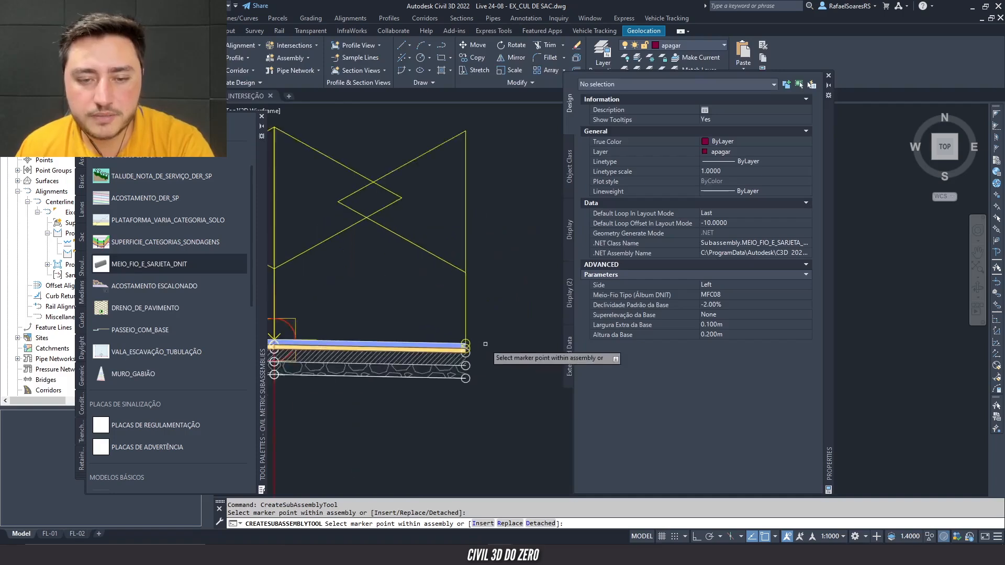
{"action": "left_click", "coordinate": [432, 344]}
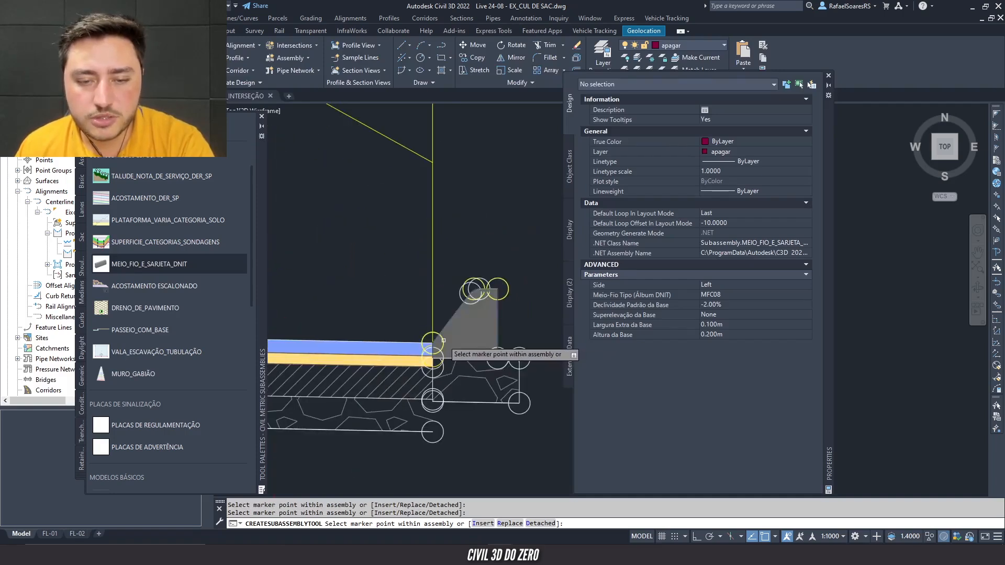
{"action": "key", "text": "Escape"}
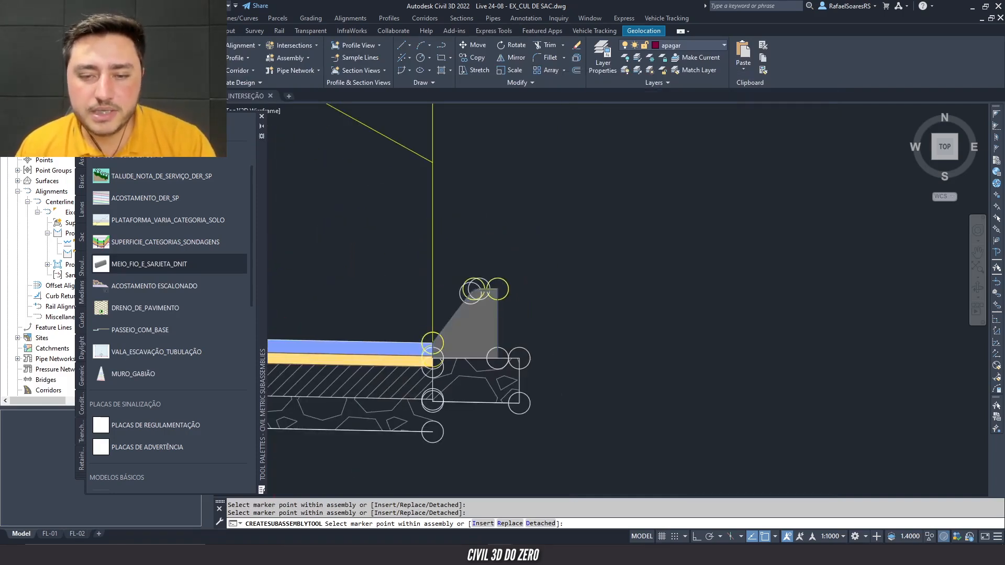
- Open the properties of the right curb and gutter subassembly and dock the properties palette beside the drawing
{"action": "left_click", "coordinate": [492, 346]}
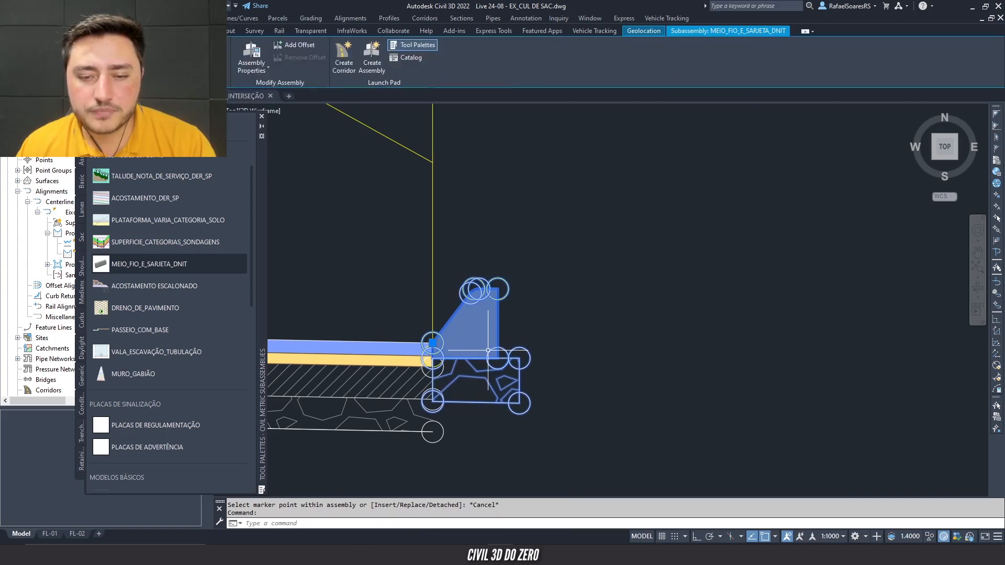
{"action": "key", "text": "ctrl+1"}
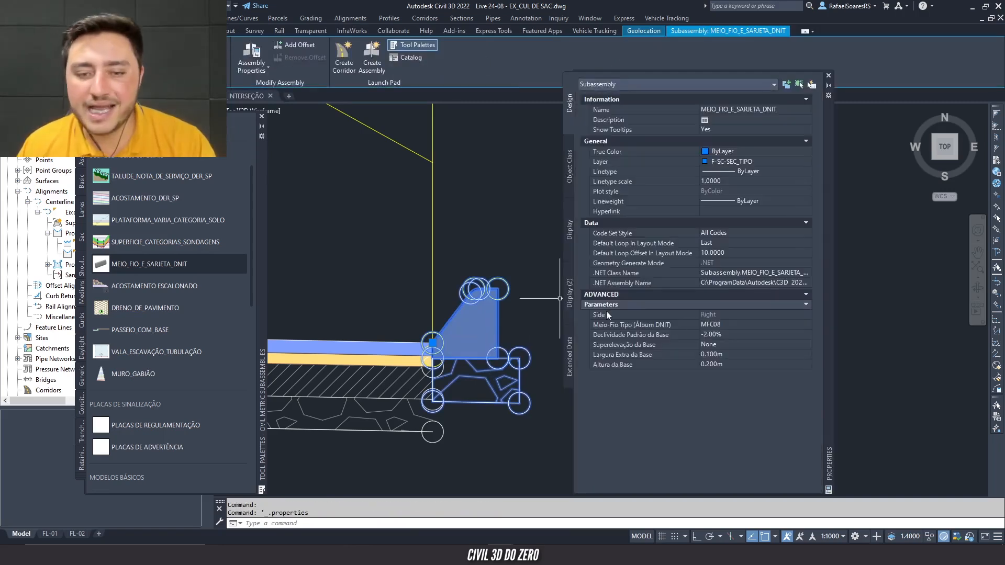
{"action": "left_click_drag", "start_coordinate": [830, 293], "coordinate": [915, 292]}
{"action": "double_click", "coordinate": [915, 292]}
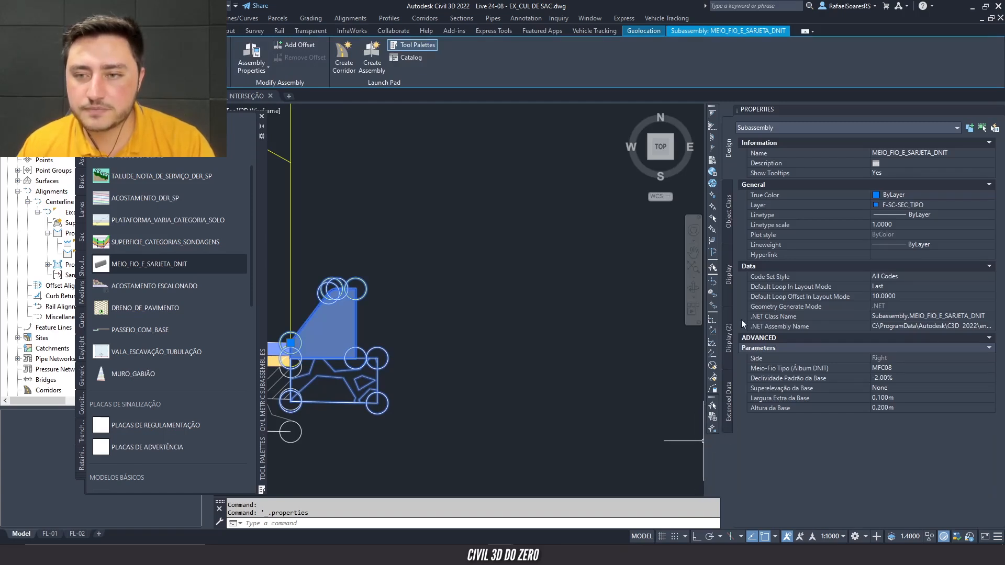
{"action": "middle_click_drag", "start_coordinate": [382, 248], "coordinate": [507, 235]}
- Set the right curb's Meio-Fio Tipo (Álbum DNIT) to MFC05 as a trial and settle on MFC01
{"action": "left_click", "coordinate": [909, 154]}
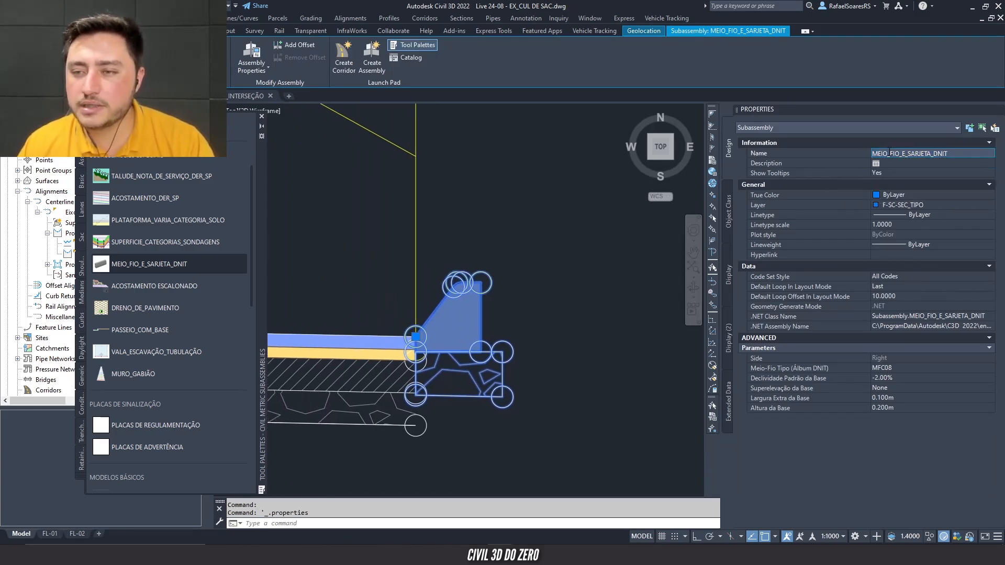
{"action": "left_click", "coordinate": [887, 368]}
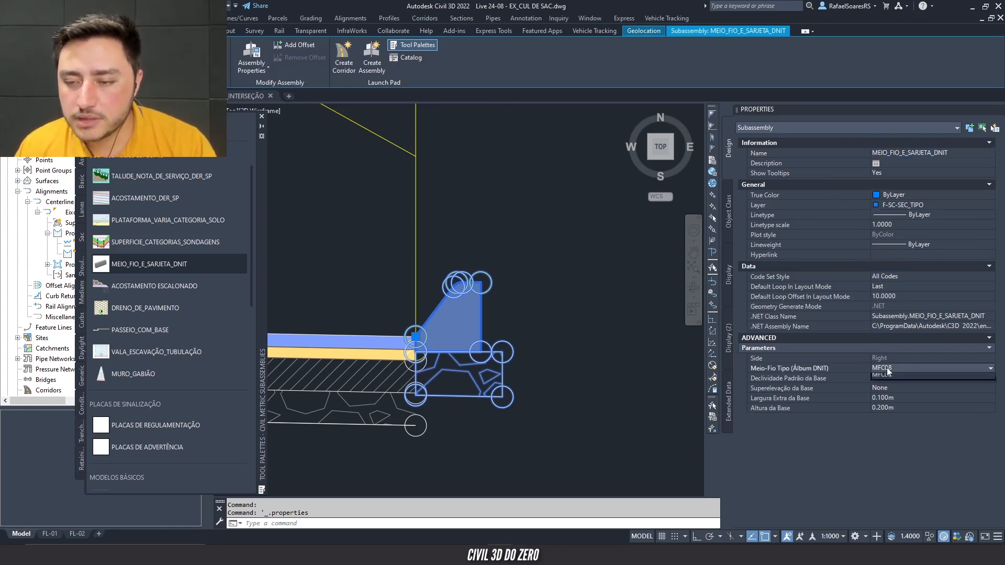
{"action": "left_click", "coordinate": [887, 367]}
{"action": "left_click", "coordinate": [889, 414]}
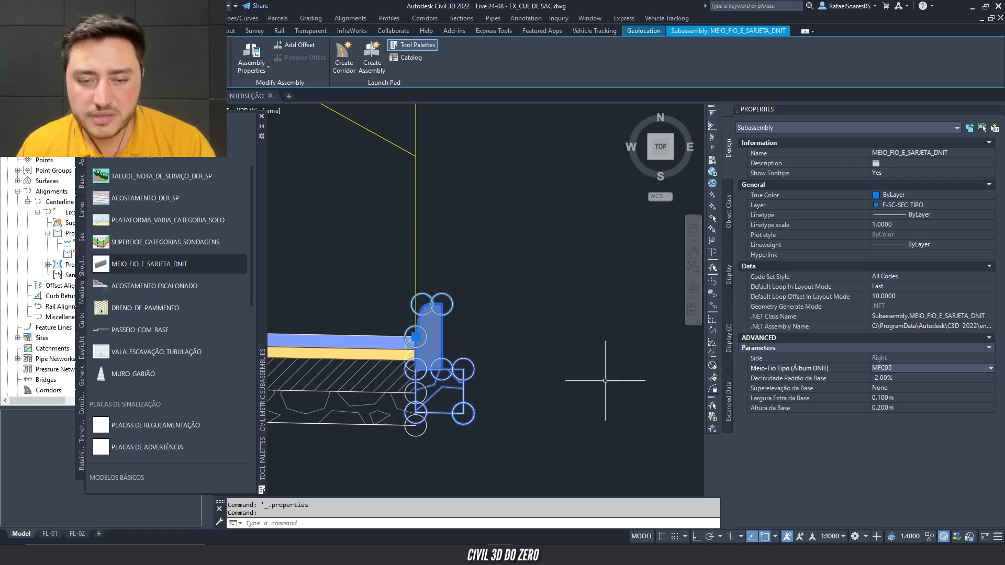
{"action": "left_click", "coordinate": [882, 369]}
{"action": "left_click", "coordinate": [882, 378]}
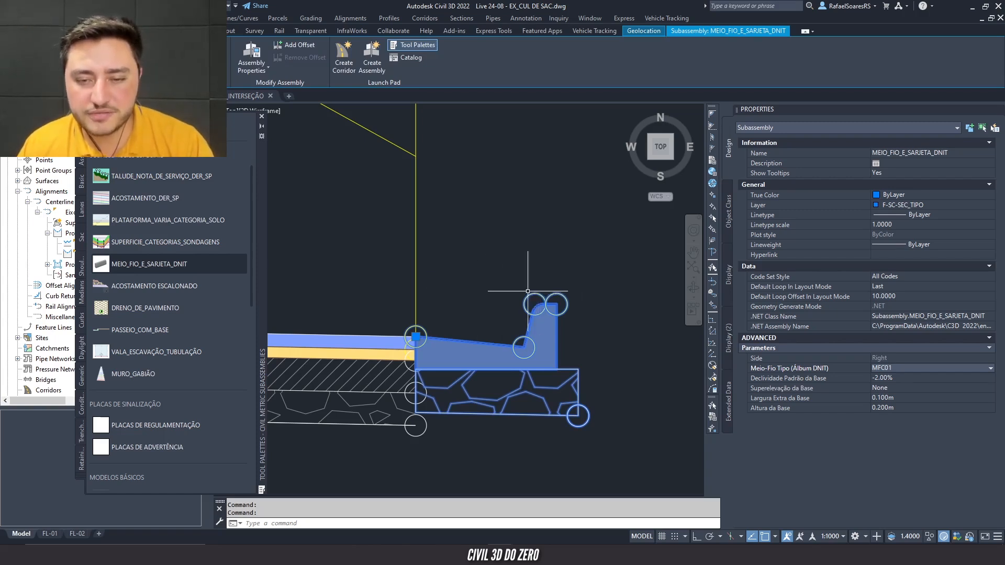
- Rename the right curb and gutter subassembly as MEIO_FIO A DIREITA
{"action": "left_click", "coordinate": [903, 153]}
{"action": "type", "text": "MEIO_FIO_"}
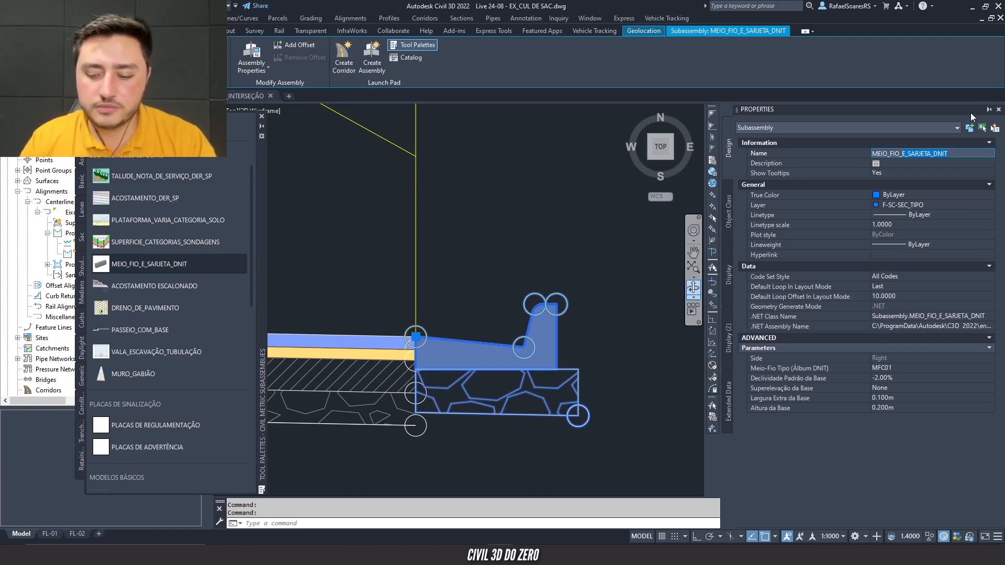
{"action": "type", "text": "A DIREITA"}
{"action": "key", "text": "Return"}
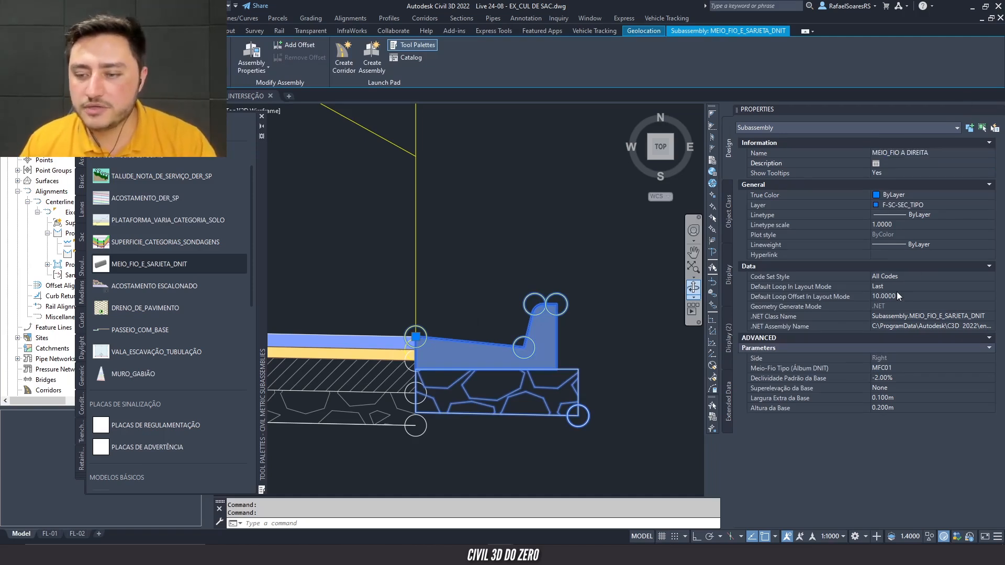
- Close the tool palettes and set the right curb's Largura Extra da Base to 0 m
{"action": "scroll", "coordinate": [419, 413], "scroll_direction": "up", "scroll_amount": 2}
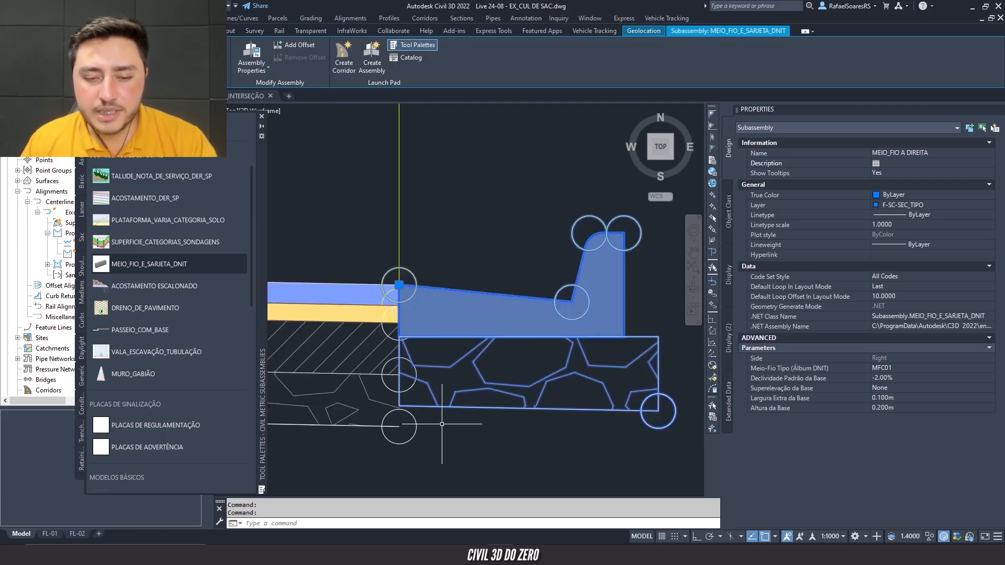
{"action": "scroll", "coordinate": [411, 410], "scroll_direction": "up", "scroll_amount": 2}
{"action": "scroll", "coordinate": [411, 410], "scroll_direction": "down", "scroll_amount": 2}
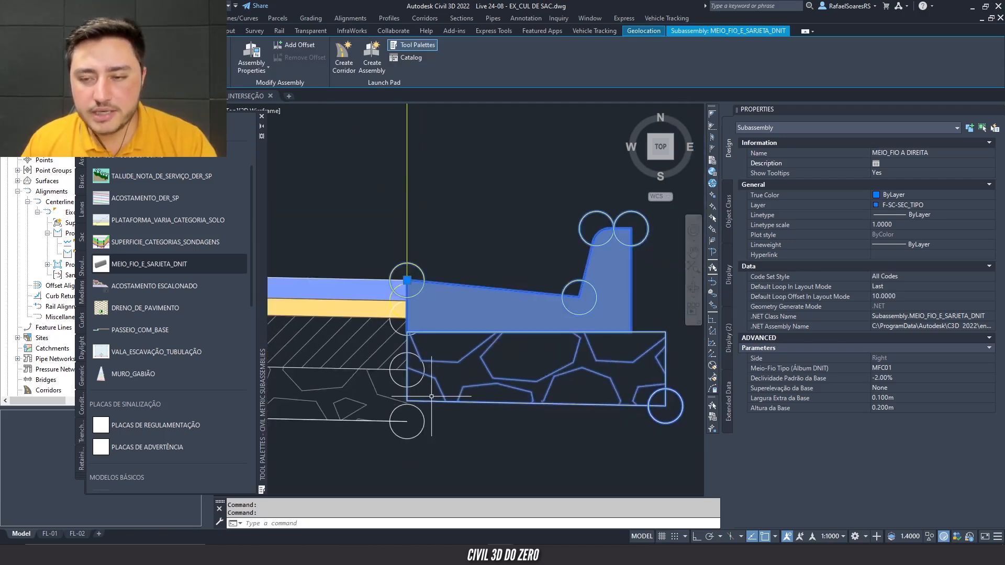
{"action": "left_click", "coordinate": [891, 379]}
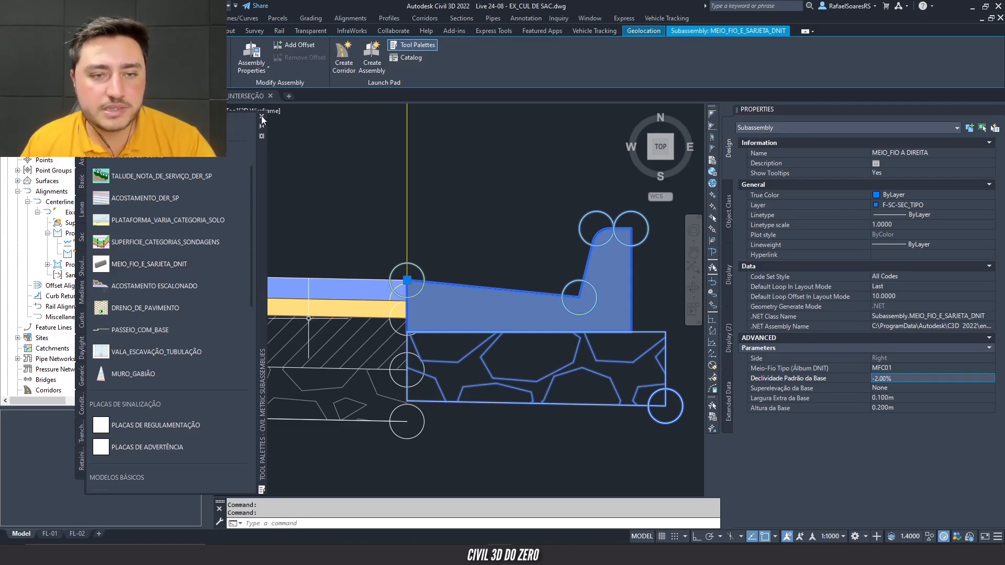
{"action": "left_click", "coordinate": [262, 118]}
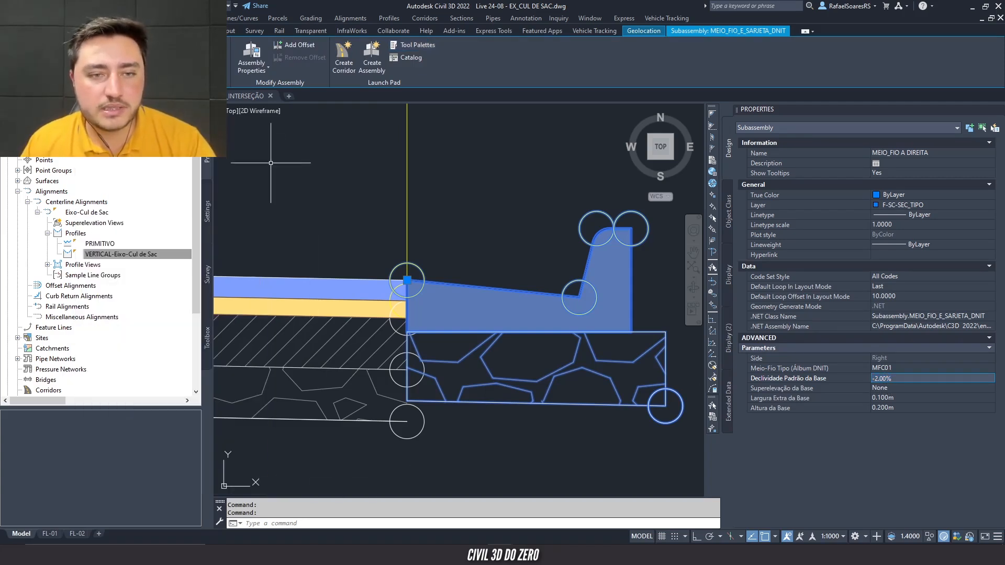
{"action": "left_click", "coordinate": [888, 388]}
{"action": "left_click", "coordinate": [890, 397]}
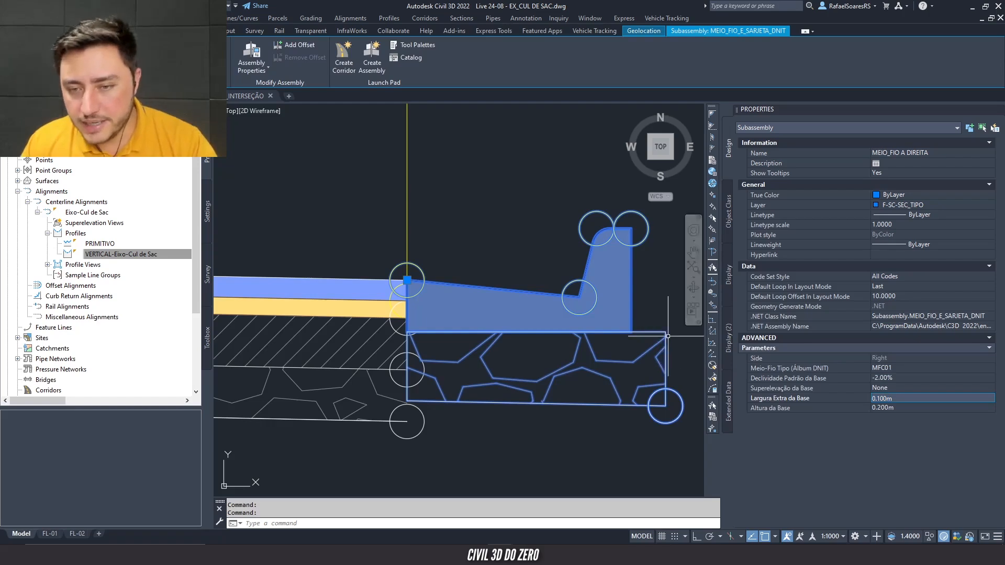
{"action": "middle_click_drag", "start_coordinate": [649, 327], "coordinate": [601, 334]}
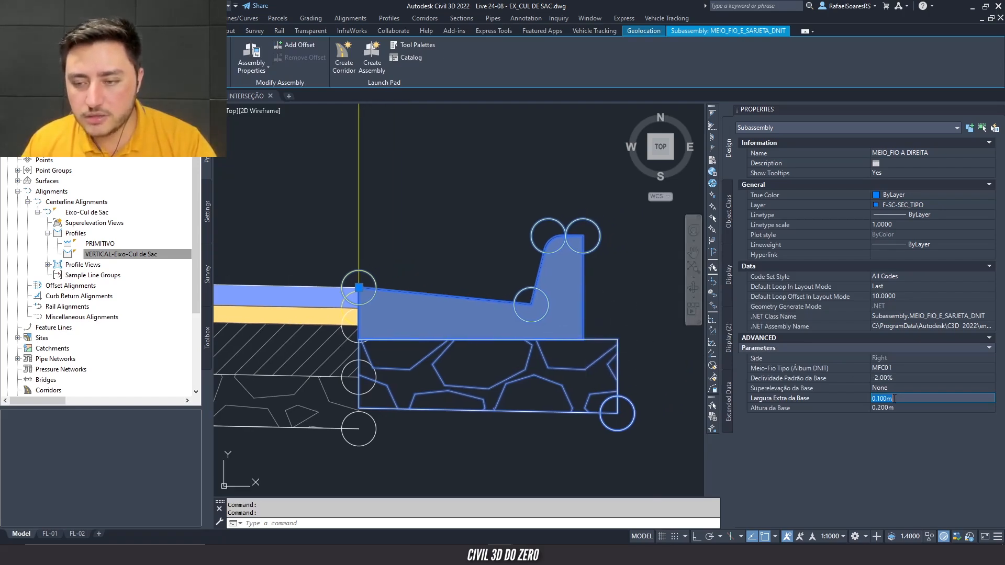
{"action": "type", "text": "0"}
{"action": "key", "text": "Tab"}
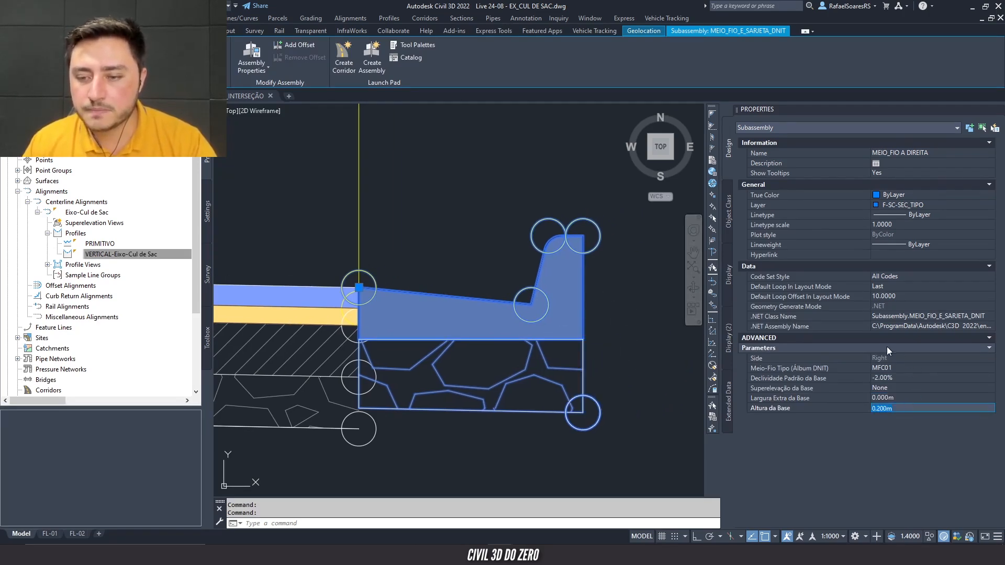
- Try an Altura da Base of 0.28 m for the right curb
{"action": "middle_click_drag", "start_coordinate": [445, 428], "coordinate": [489, 411]}
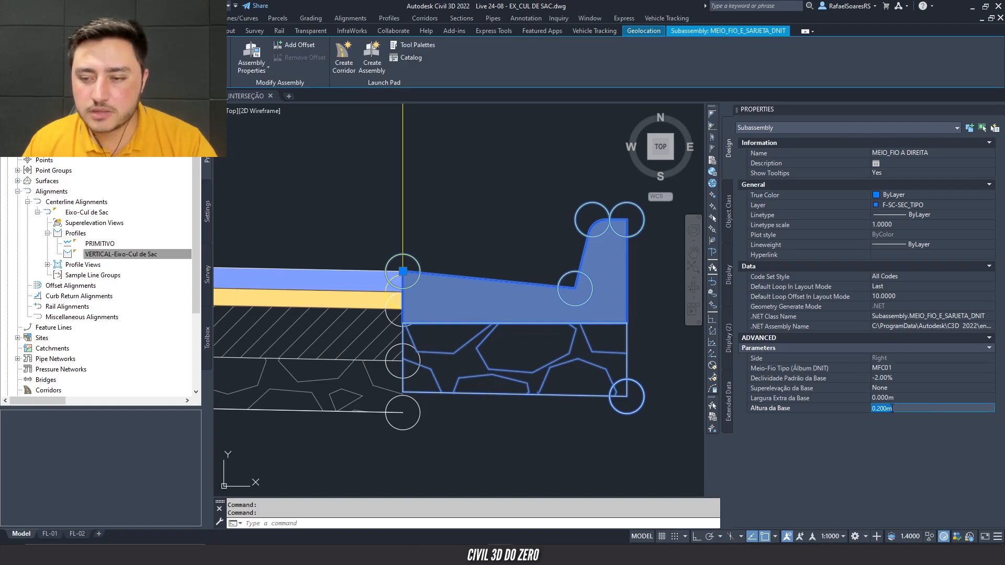
{"action": "key", "text": "Return"}
{"action": "key", "text": "BackSpace"}
{"action": "key", "text": "BackSpace"}
{"action": "key", "text": "BackSpace"}
{"action": "type", "text": "8"}
{"action": "key", "text": "Return"}
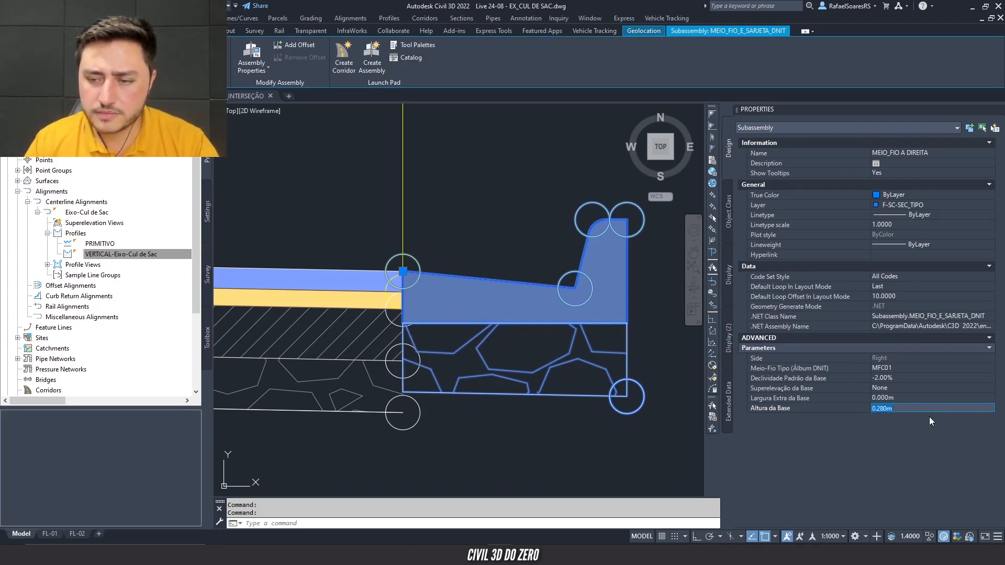
- Set the right curb's Altura da Base to 0.26 m, check its alignment with the lane's sub-base, and close the properties palette
{"action": "type", "text": "0.26"}
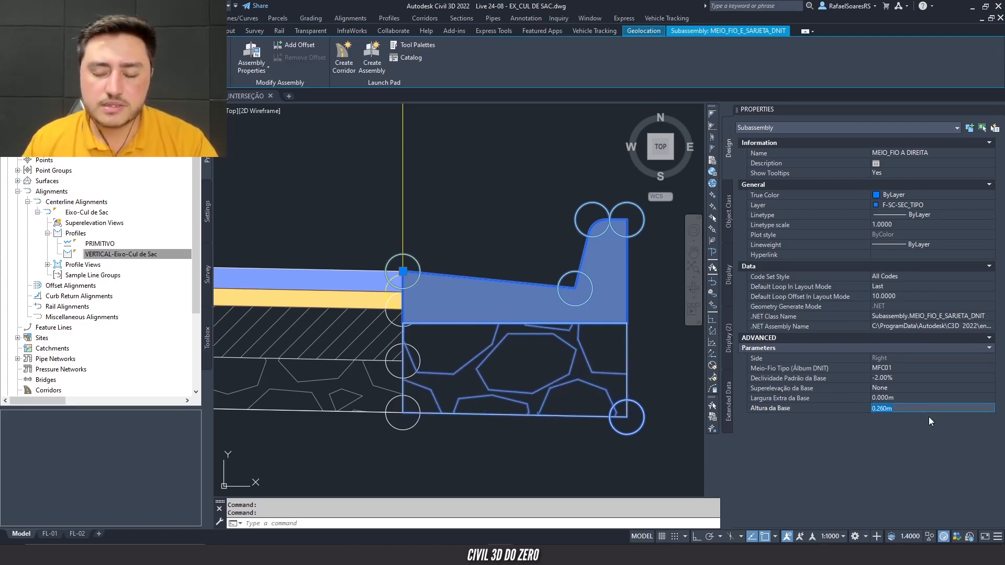
{"action": "scroll", "coordinate": [364, 406], "scroll_direction": "up", "scroll_amount": 4}
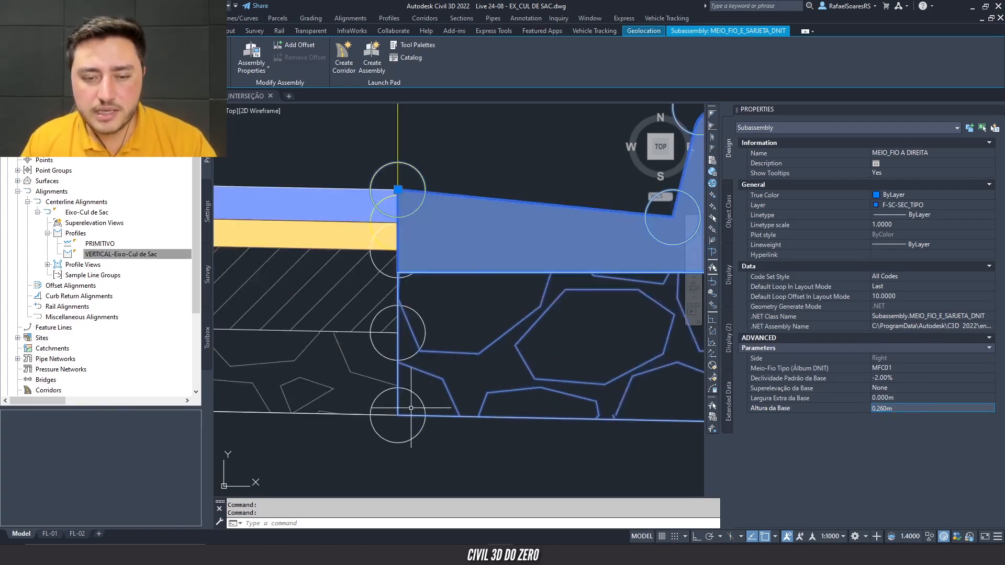
{"action": "scroll", "coordinate": [364, 412], "scroll_direction": "up", "scroll_amount": 2}
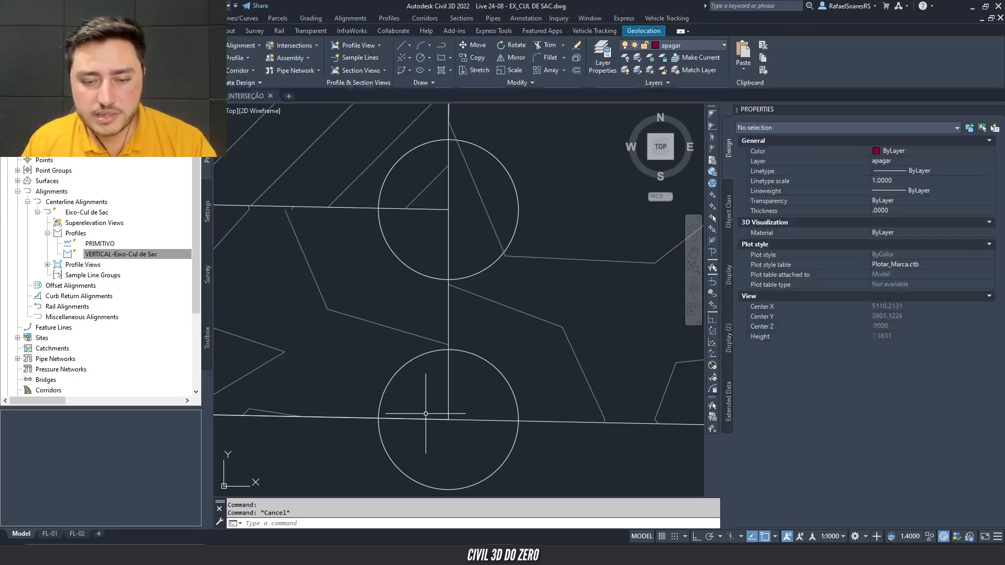
{"action": "scroll", "coordinate": [421, 414], "scroll_direction": "up", "scroll_amount": 8}
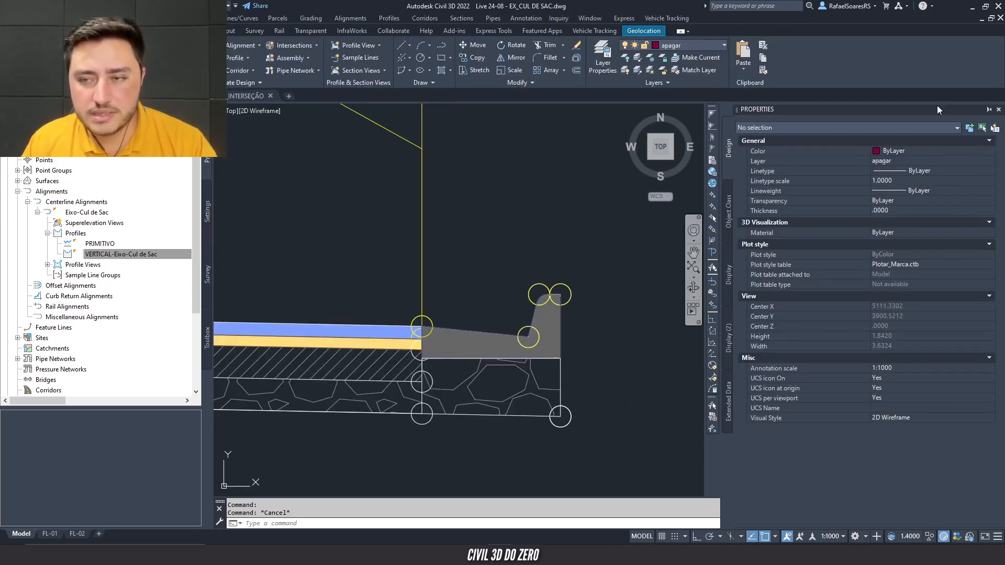
{"action": "key", "text": "ctrl+1"}
{"action": "scroll", "coordinate": [686, 271], "scroll_direction": "down", "scroll_amount": 3}
{"action": "scroll", "coordinate": [683, 280], "scroll_direction": "up", "scroll_amount": 2}
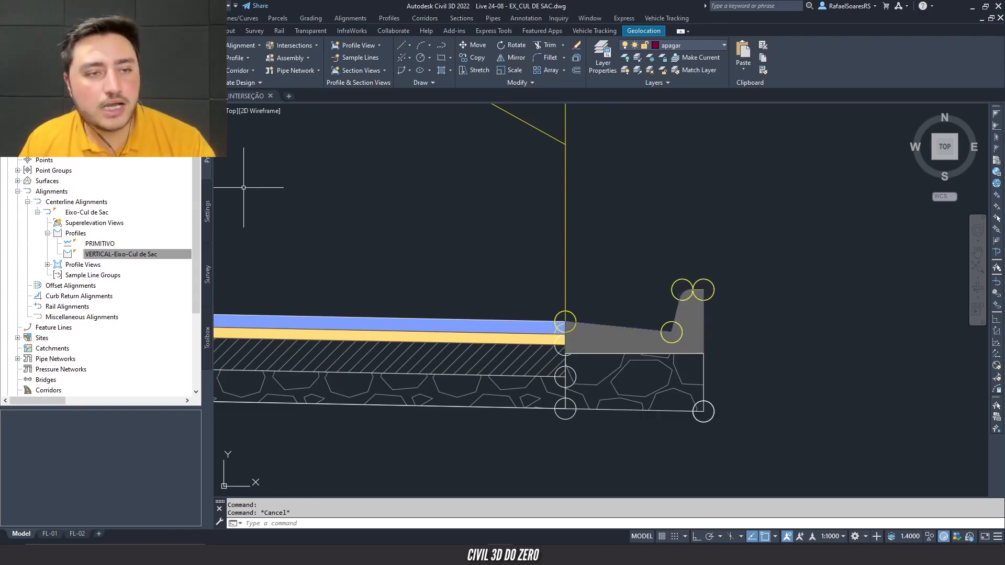
- Reopen the tool palettes and attach the PASSEIO_COM_BASE sidewalk subassembly to the outer top corner of the right curb
{"action": "key", "text": "ctrl+3"}
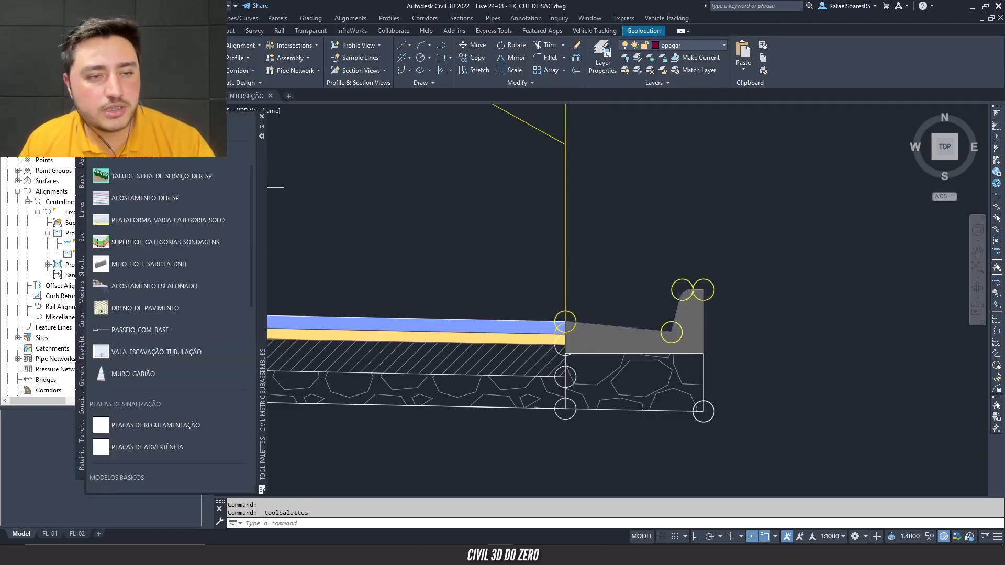
{"action": "left_click", "coordinate": [139, 330]}
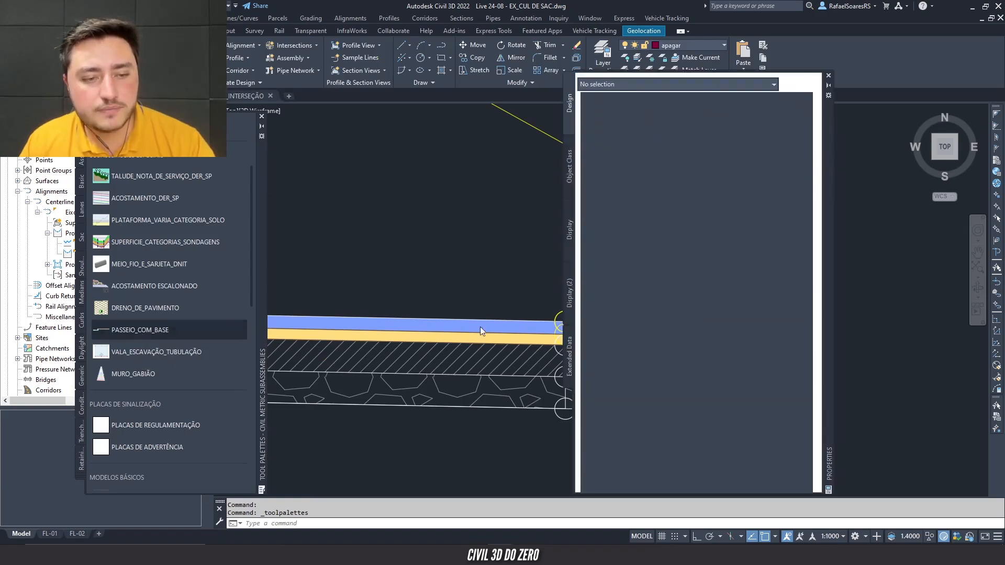
{"action": "middle_click_drag", "start_coordinate": [504, 299], "coordinate": [303, 320]}
{"action": "middle_click_drag", "start_coordinate": [442, 316], "coordinate": [389, 318]}
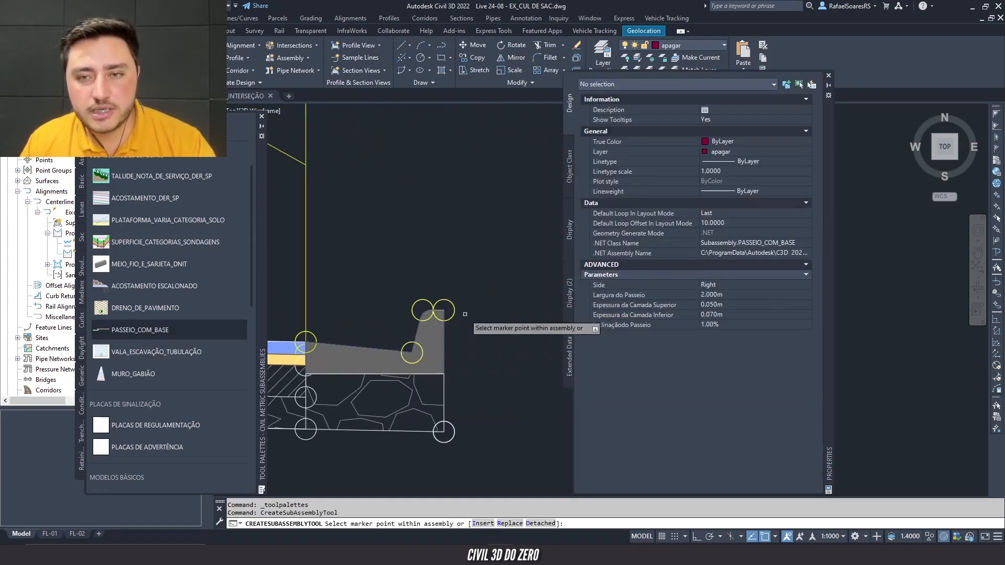
{"action": "left_click", "coordinate": [444, 310]}
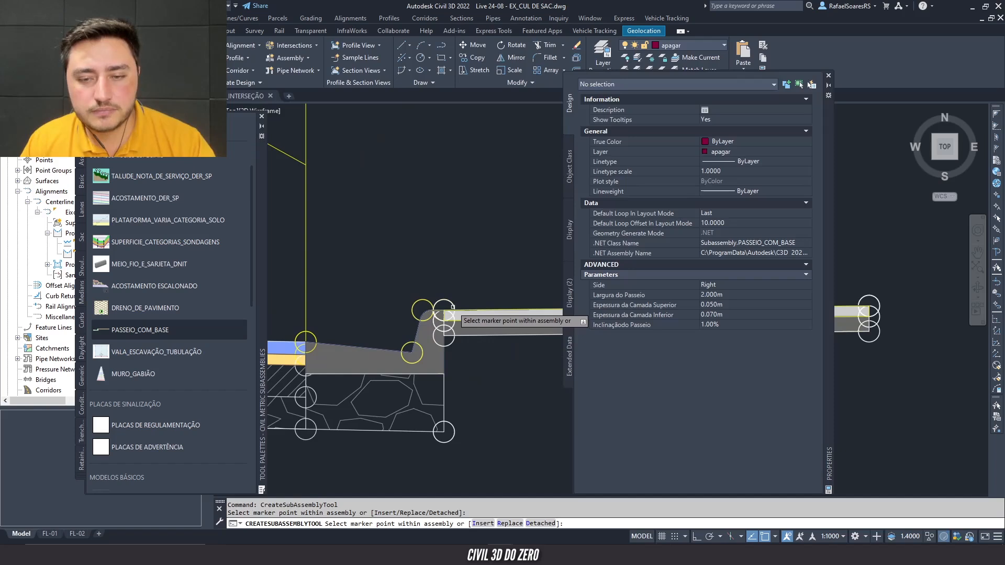
{"action": "key", "text": "Escape"}
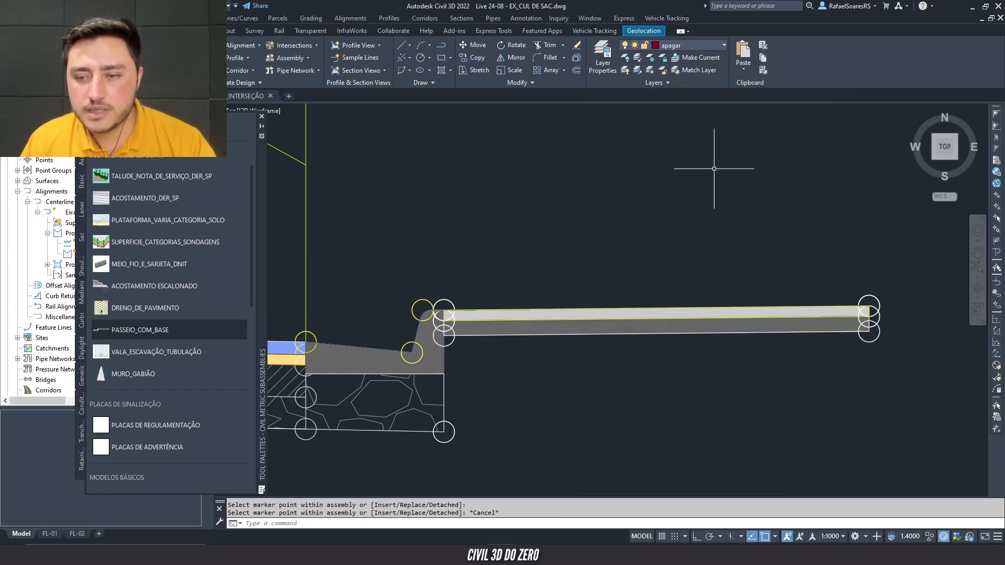
- Rename the right sidewalk subassembly as PASSEIO DIREITO
{"action": "scroll", "coordinate": [669, 169], "scroll_direction": "down", "scroll_amount": 3}
{"action": "middle_click_drag", "start_coordinate": [586, 244], "coordinate": [524, 321]}
{"action": "key", "text": "Escape"}
{"action": "left_click", "coordinate": [546, 306]}
{"action": "key", "text": "Escape"}
{"action": "double_click", "coordinate": [547, 302]}
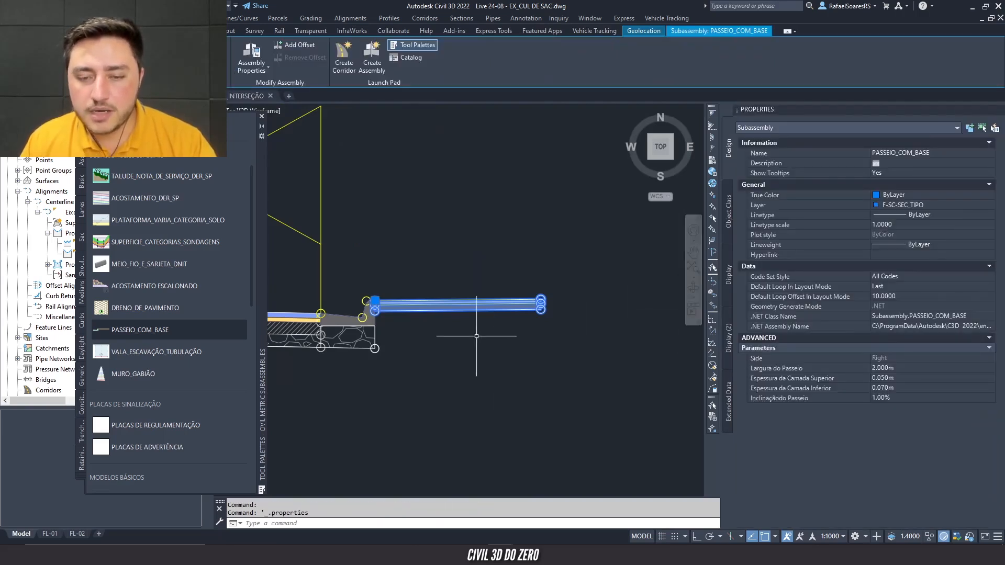
{"action": "left_click", "coordinate": [906, 153]}
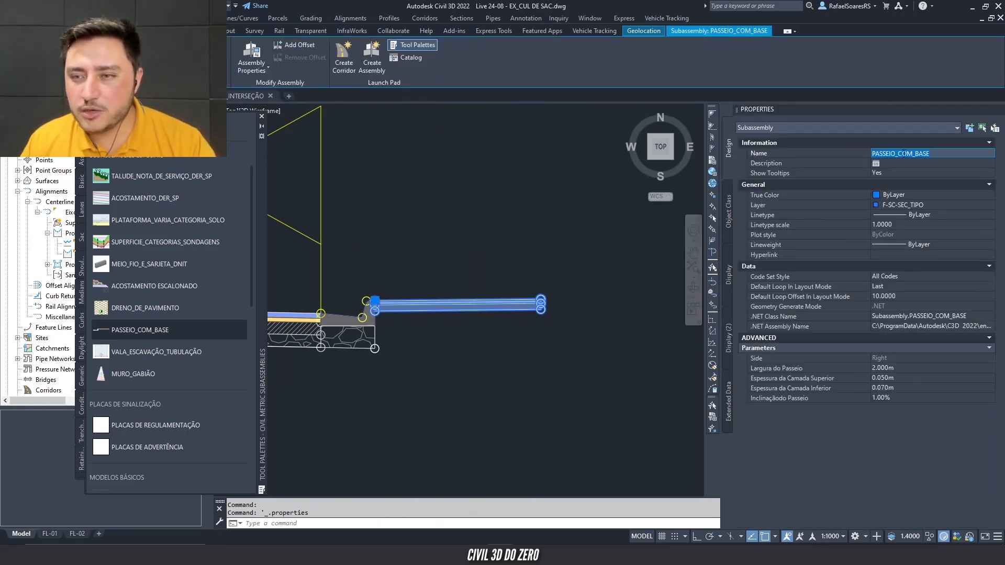
{"action": "type", "text": "PASSEIO DIREITO"}
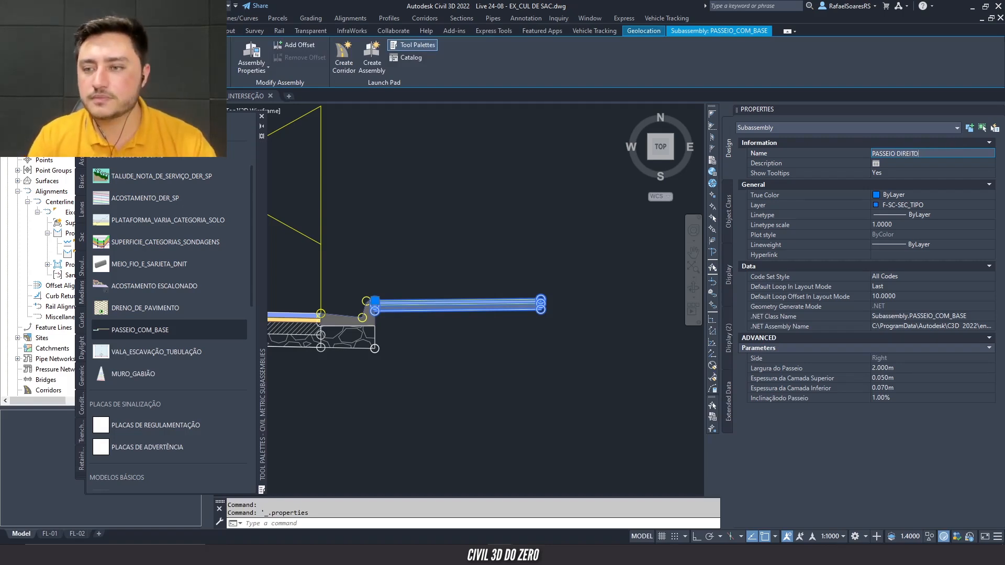
{"action": "key", "text": "Return"}
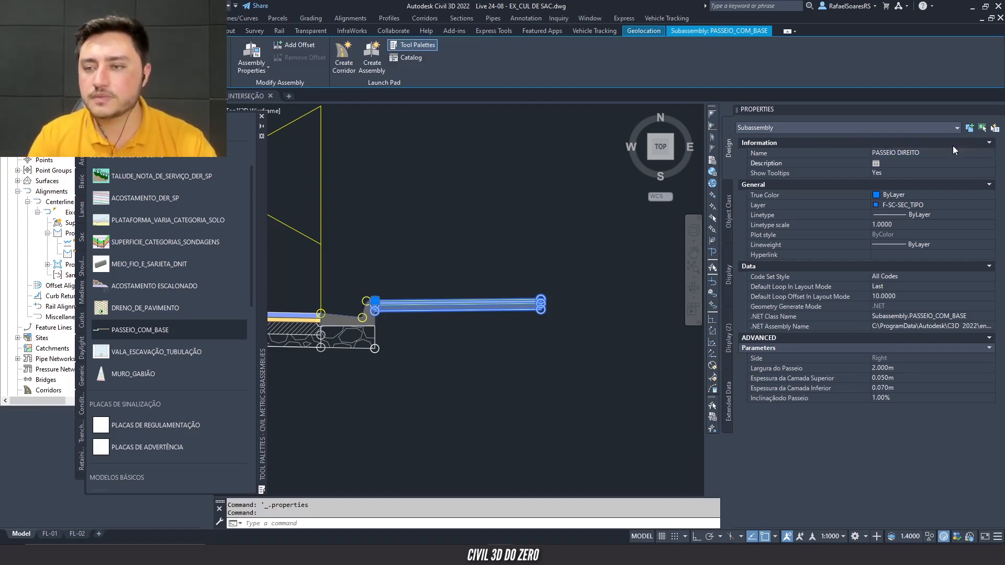
- Try a Largura do Passeio of 2.5 m for the right sidewalk and return it to 2 m
{"action": "left_click", "coordinate": [894, 369]}
{"action": "scroll", "coordinate": [393, 316], "scroll_direction": "up", "scroll_amount": 1}
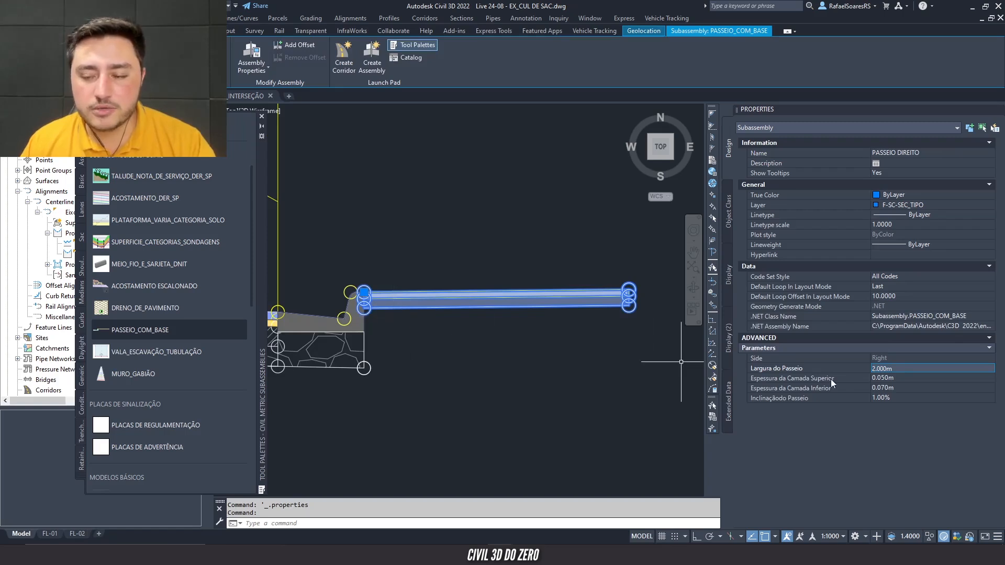
{"action": "type", "text": "2.5"}
{"action": "left_click", "coordinate": [883, 378]}
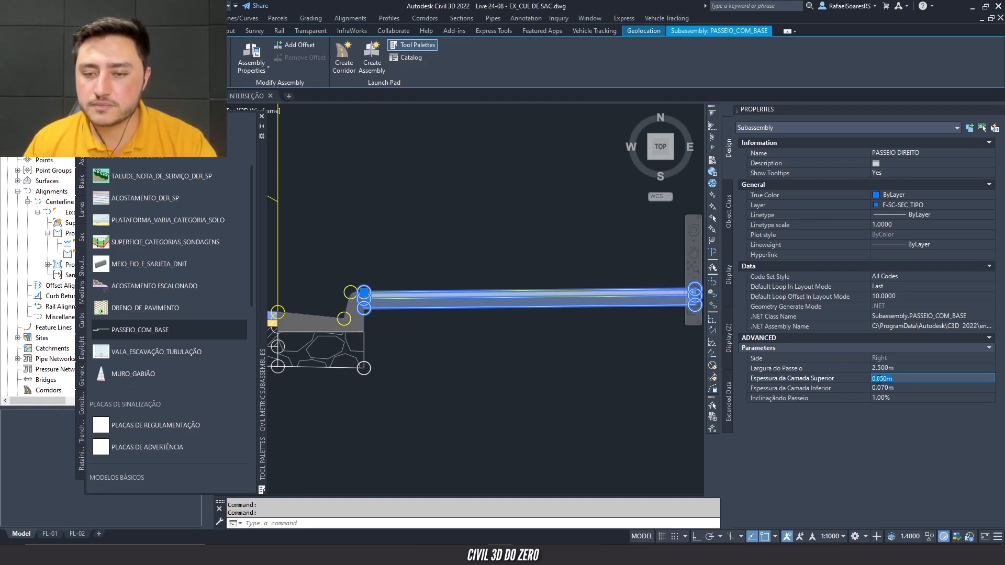
{"action": "scroll", "coordinate": [502, 328], "scroll_direction": "down", "scroll_amount": 3}
{"action": "scroll", "coordinate": [483, 333], "scroll_direction": "up", "scroll_amount": 2}
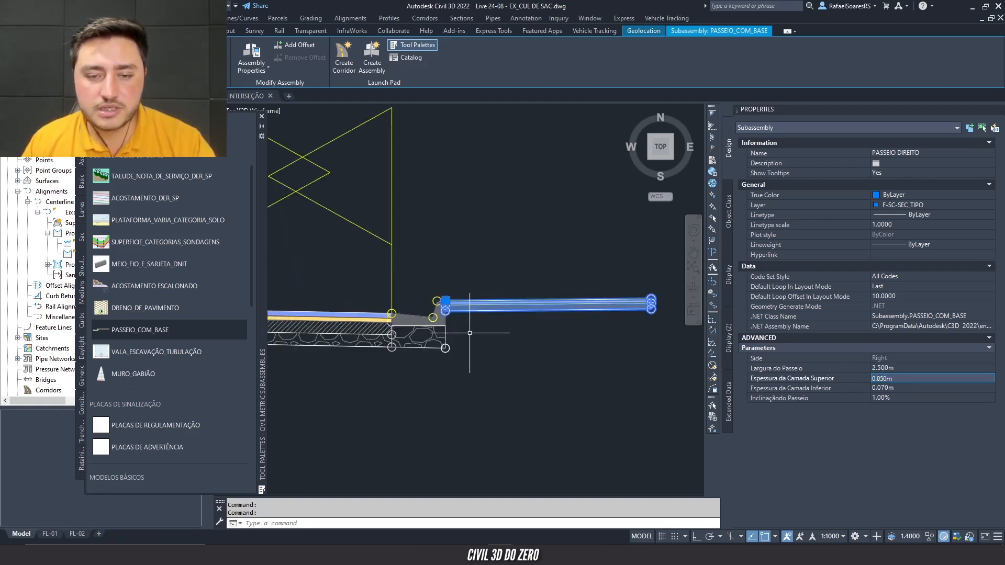
{"action": "left_click", "coordinate": [894, 369]}
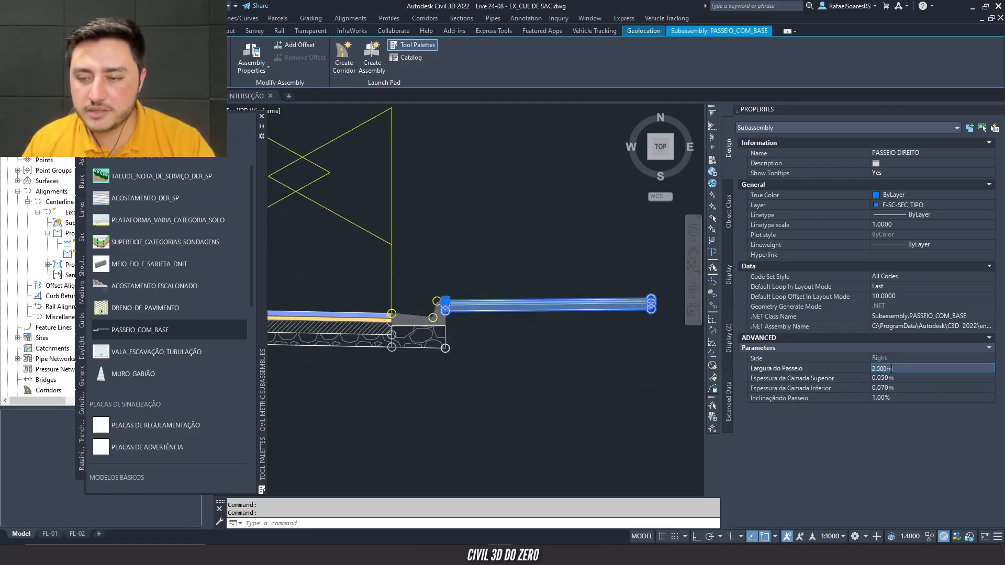
{"action": "type", "text": "2"}
{"action": "left_click", "coordinate": [894, 377]}
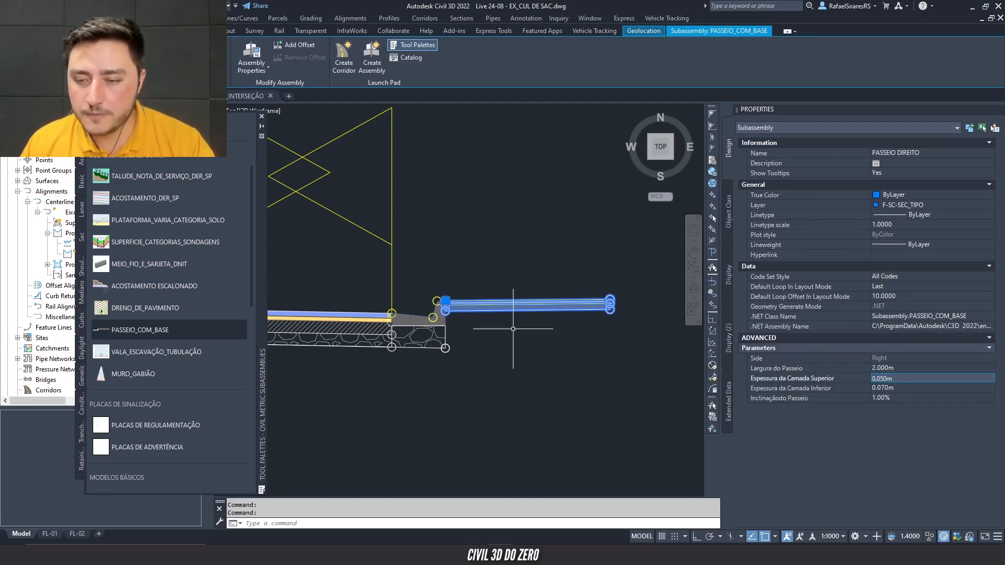
- Set the right sidewalk's Inclinação do Passeio to 2% and close the properties palette
{"action": "scroll", "coordinate": [500, 328], "scroll_direction": "up", "scroll_amount": 2}
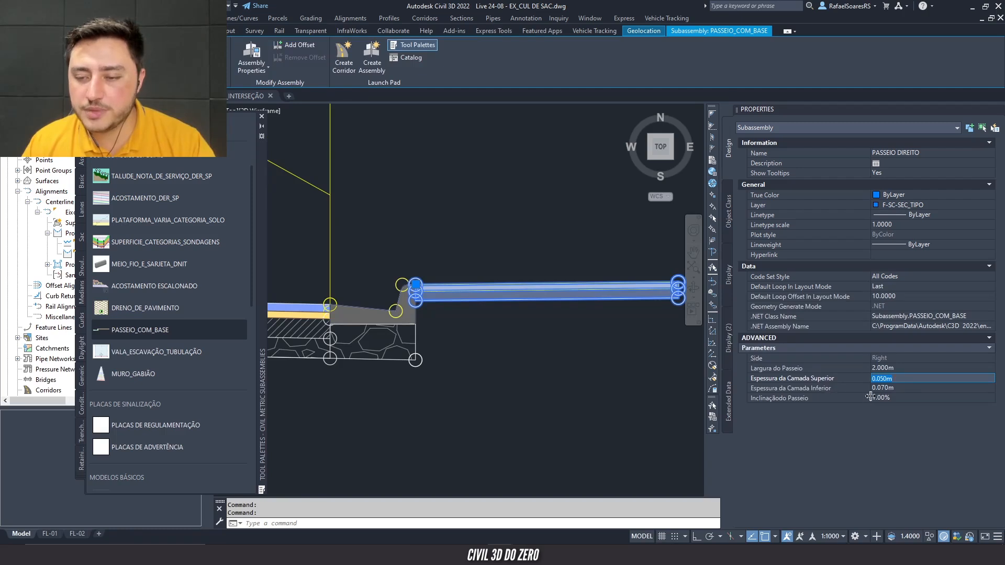
{"action": "left_click", "coordinate": [896, 388]}
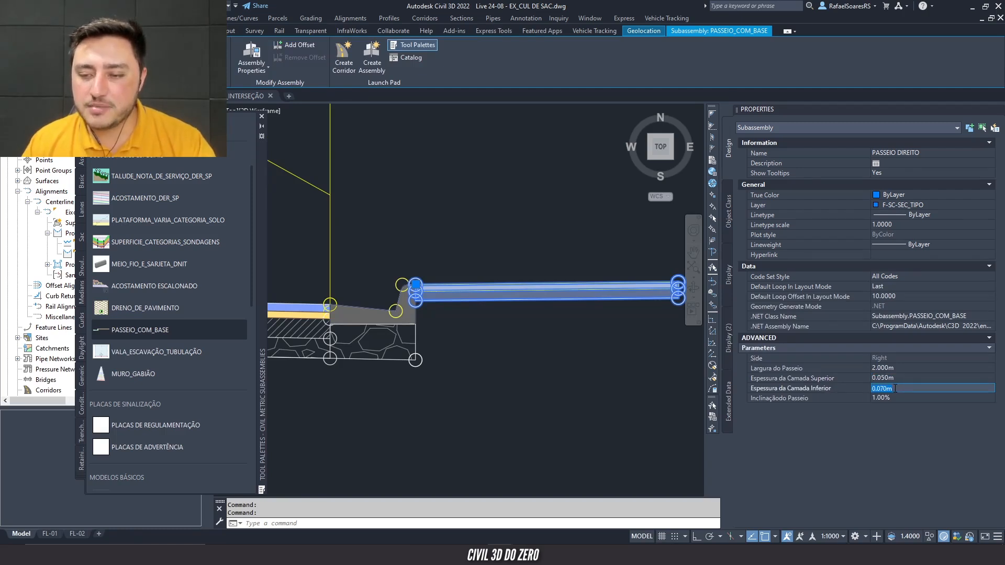
{"action": "left_click", "coordinate": [896, 399]}
{"action": "type", "text": "2"}
{"action": "key", "text": "Return"}
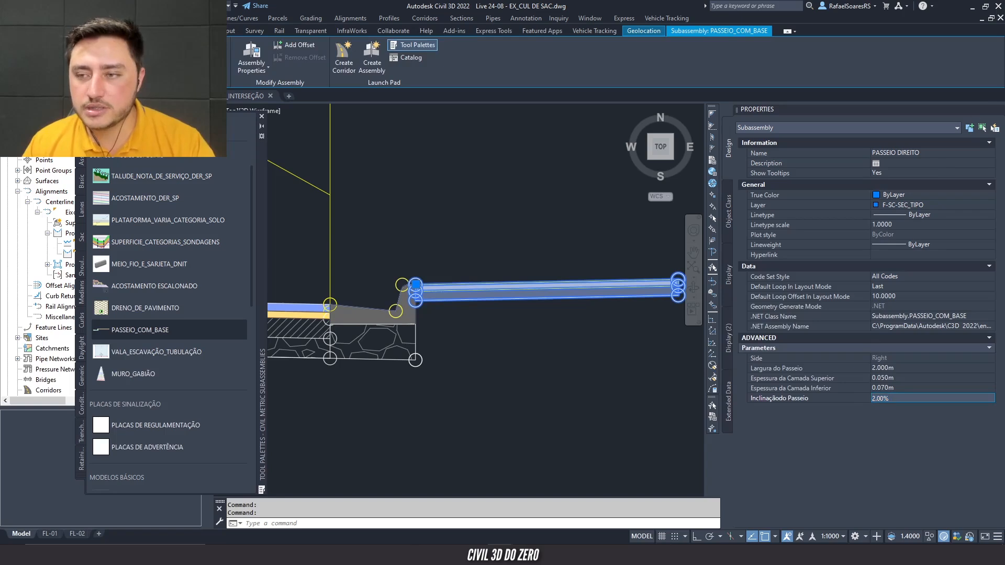
{"action": "left_click", "coordinate": [998, 109]}
{"action": "scroll", "coordinate": [639, 333], "scroll_direction": "down", "scroll_amount": 3}
{"action": "key", "text": "Escape"}
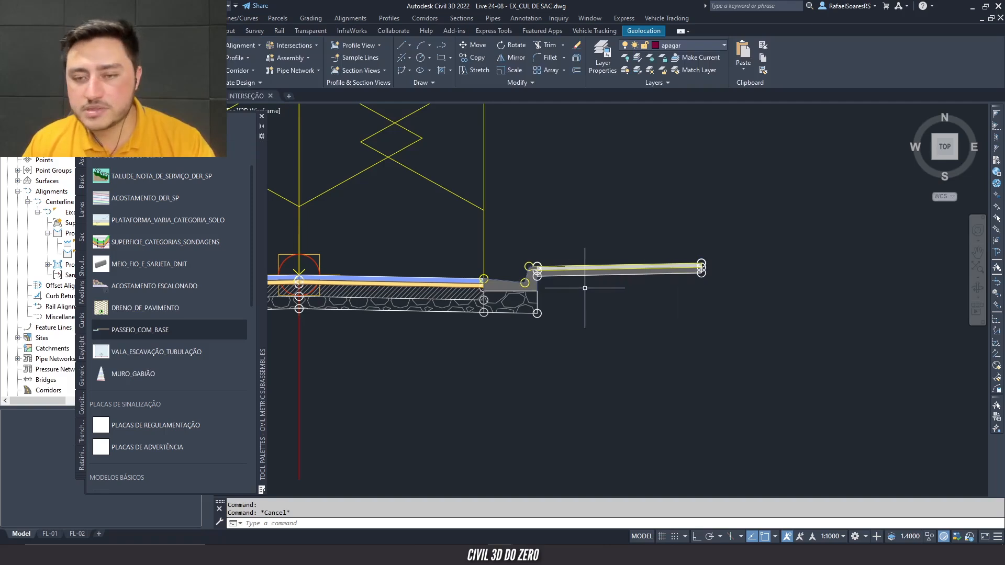
- Mirror the right curb and sidewalk subassemblies onto the outer top marker point of the left lane
{"action": "scroll", "coordinate": [575, 290], "scroll_direction": "down", "scroll_amount": 2}
{"action": "middle_click_drag", "start_coordinate": [577, 291], "coordinate": [680, 300]}
{"action": "scroll", "coordinate": [660, 299], "scroll_direction": "up", "scroll_amount": 2}
{"action": "left_click", "coordinate": [643, 293]}
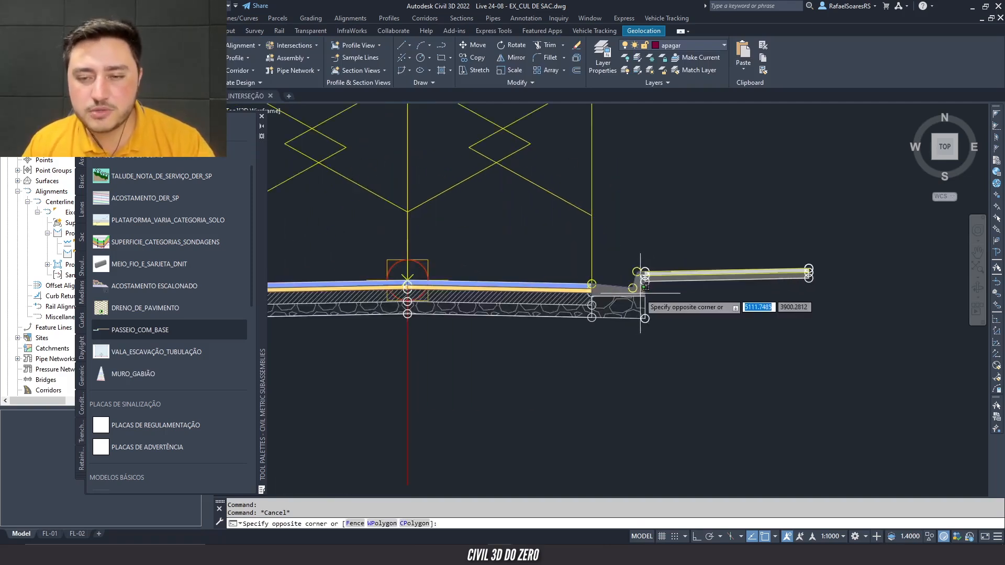
{"action": "left_click", "coordinate": [636, 296]}
{"action": "left_click", "coordinate": [651, 281]}
{"action": "scroll", "coordinate": [575, 273], "scroll_direction": "down", "scroll_amount": 2}
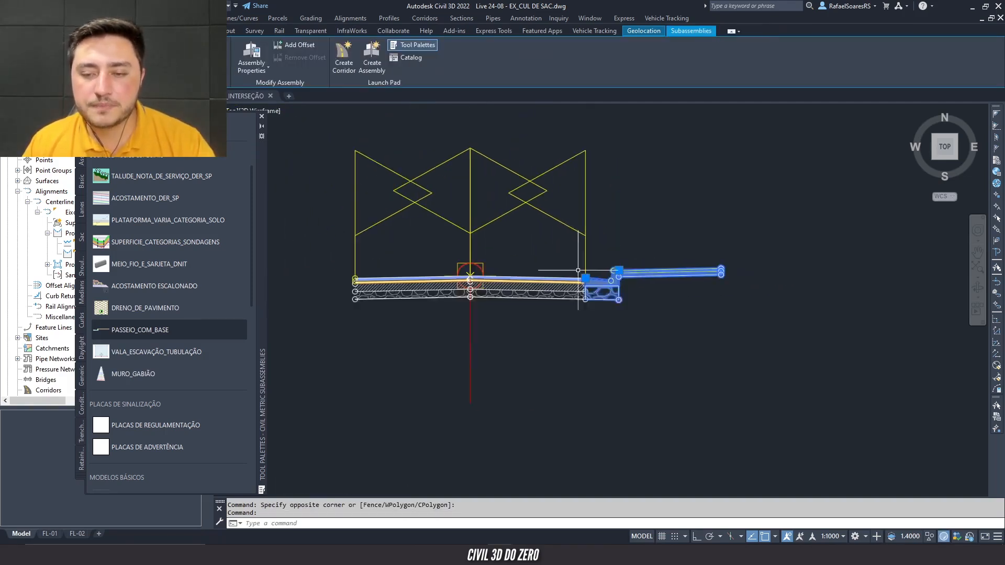
{"action": "middle_click_drag", "start_coordinate": [579, 272], "coordinate": [667, 274]}
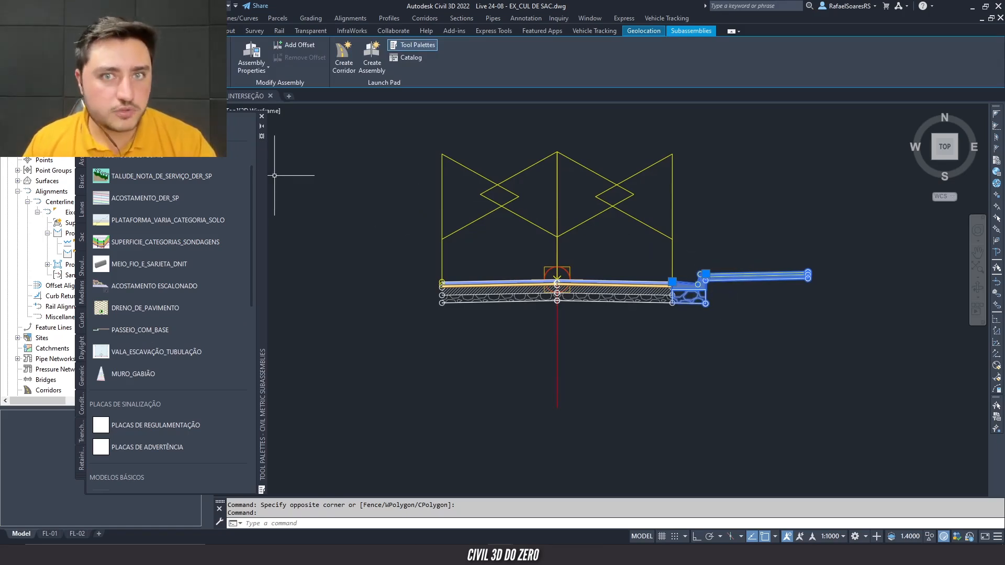
{"action": "left_click", "coordinate": [202, 57]}
{"action": "scroll", "coordinate": [442, 284], "scroll_direction": "up", "scroll_amount": 6}
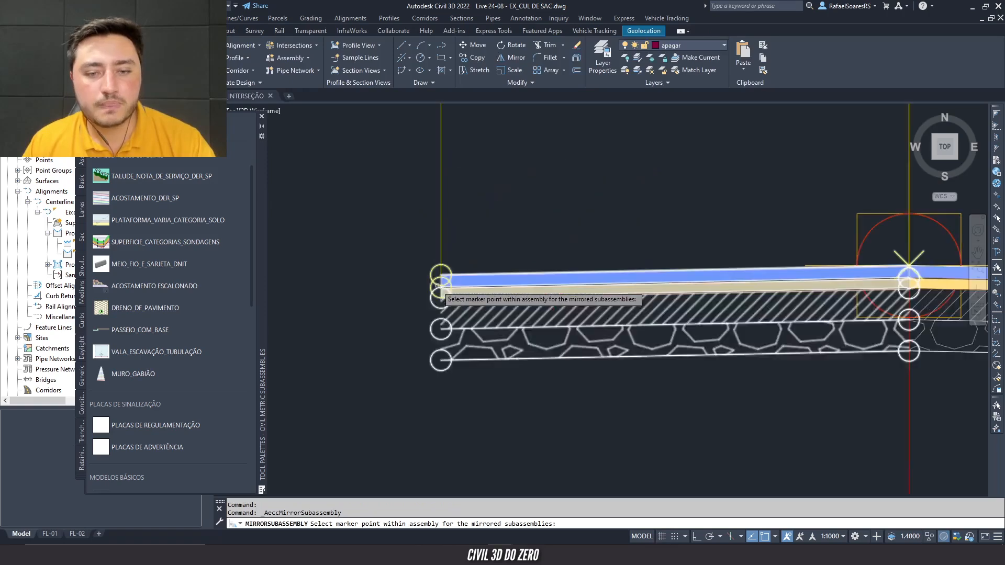
{"action": "scroll", "coordinate": [455, 278], "scroll_direction": "down", "scroll_amount": 8}
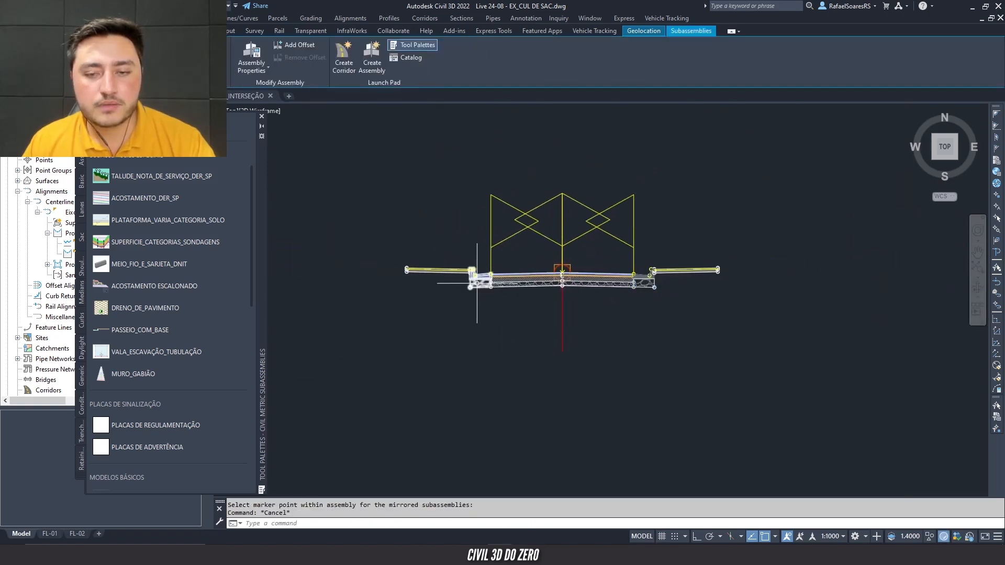
{"action": "key", "text": "Escape"}
- Rename the mirrored left curb subassembly as MEIO_FIO A ESQUERDA
{"action": "scroll", "coordinate": [476, 283], "scroll_direction": "up", "scroll_amount": 4}
{"action": "scroll", "coordinate": [479, 286], "scroll_direction": "down", "scroll_amount": 4}
{"action": "scroll", "coordinate": [484, 286], "scroll_direction": "up", "scroll_amount": 4}
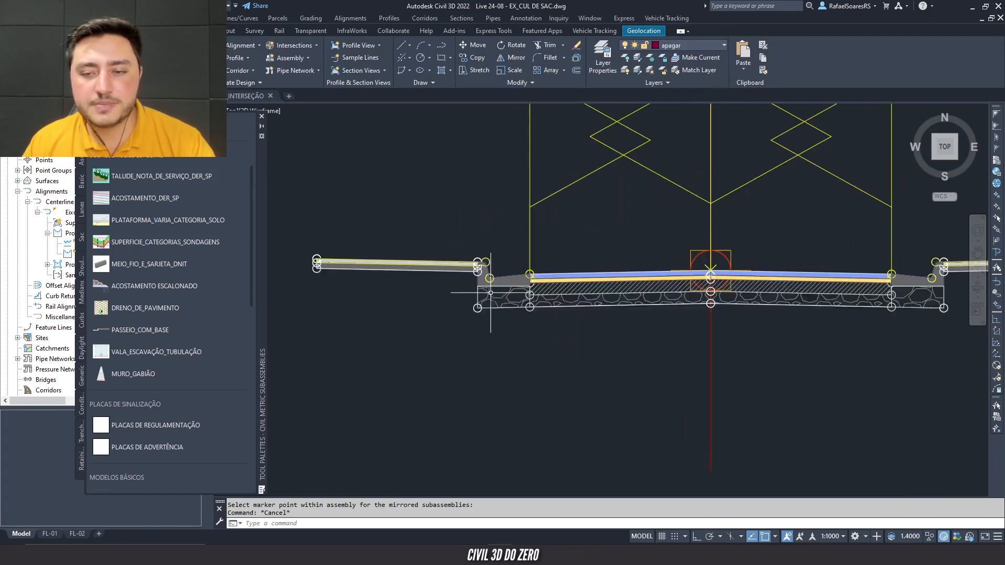
{"action": "double_click", "coordinate": [488, 286]}
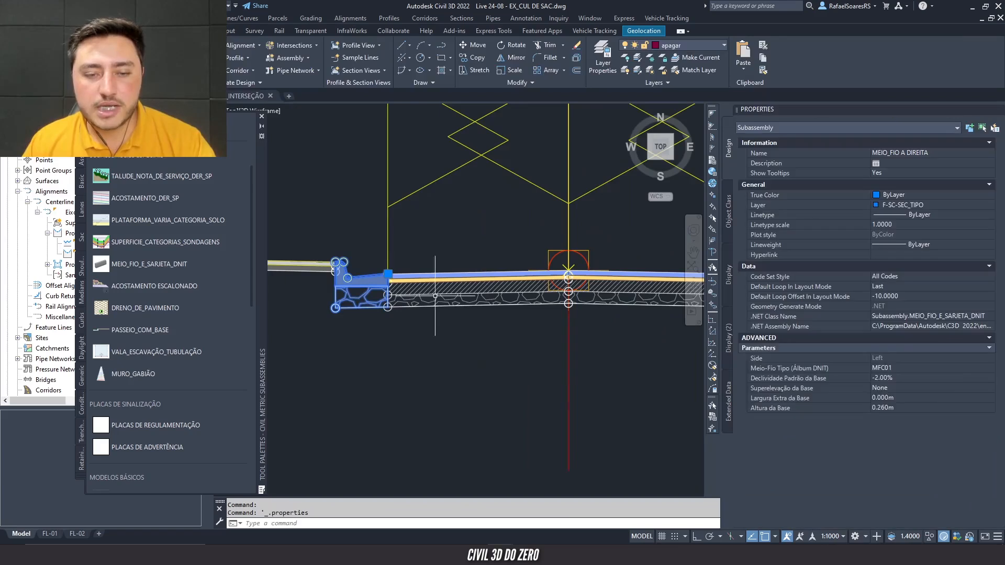
{"action": "left_click", "coordinate": [919, 153]}
{"action": "left_click", "coordinate": [918, 153]}
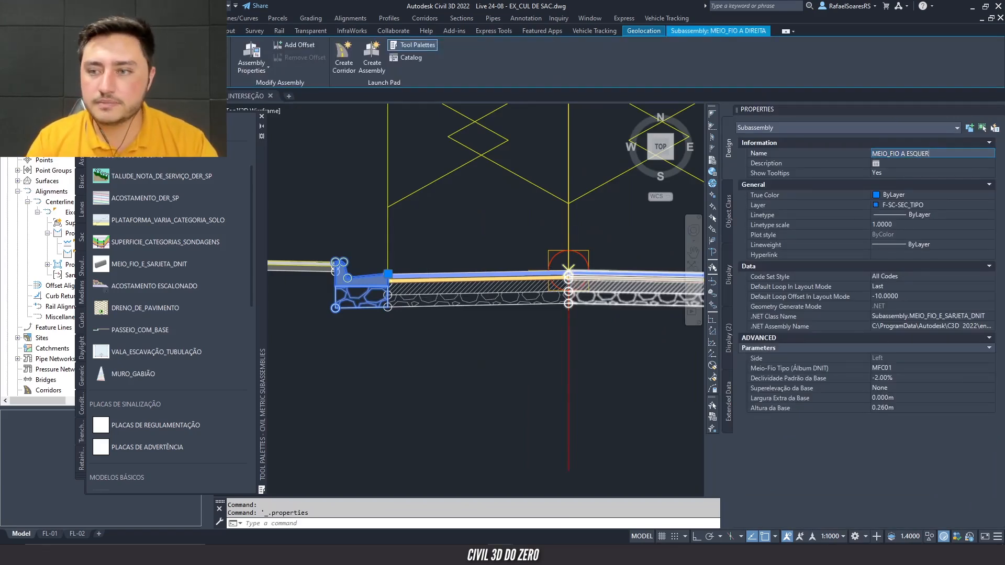
{"action": "key", "text": "Return"}
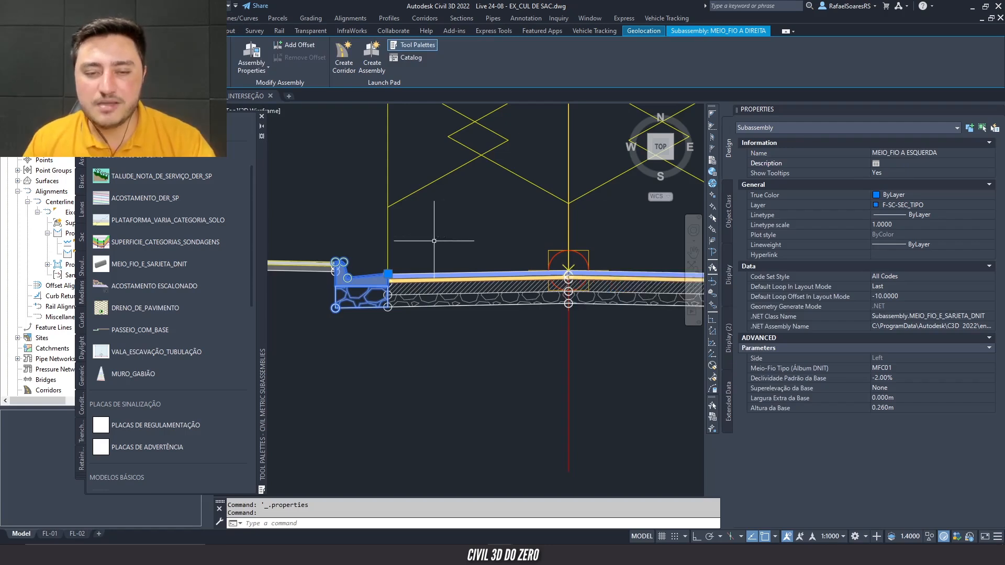
- Rename the mirrored left sidewalk subassembly as PASSEIO ESQUERDO and close the properties palette
{"action": "middle_click_drag", "start_coordinate": [381, 246], "coordinate": [580, 272]}
{"action": "key", "text": "Escape"}
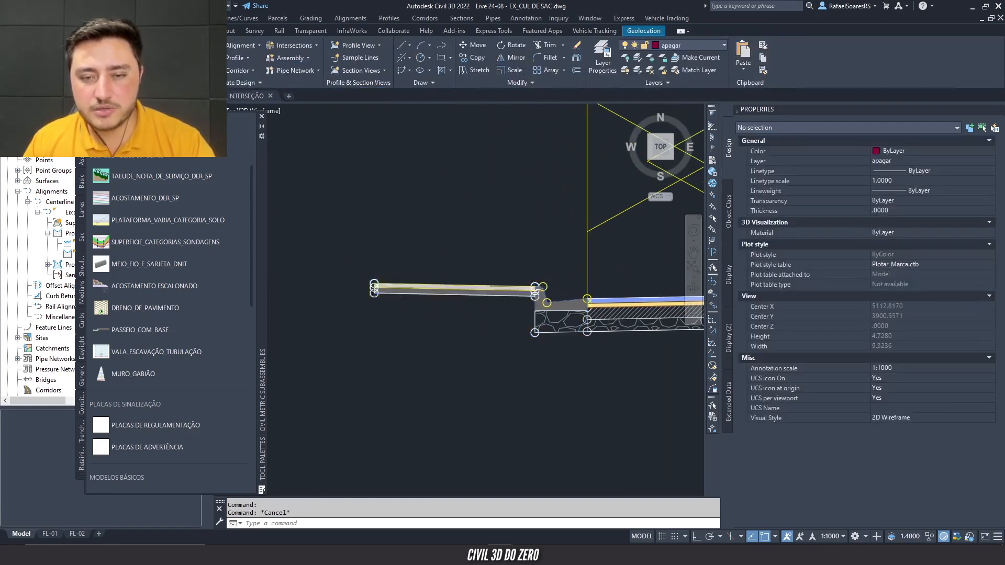
{"action": "left_click", "coordinate": [505, 283]}
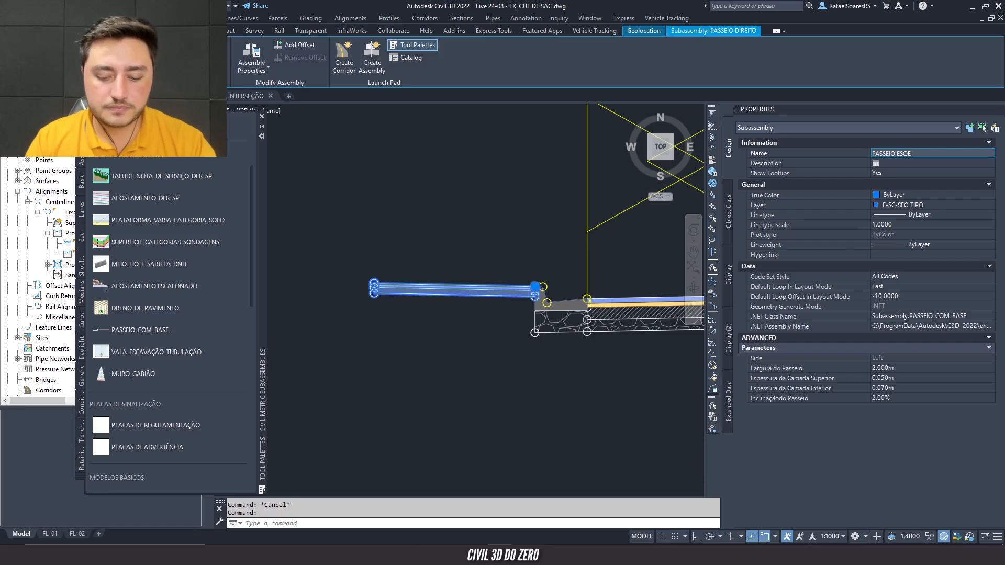
{"action": "key", "text": "Return"}
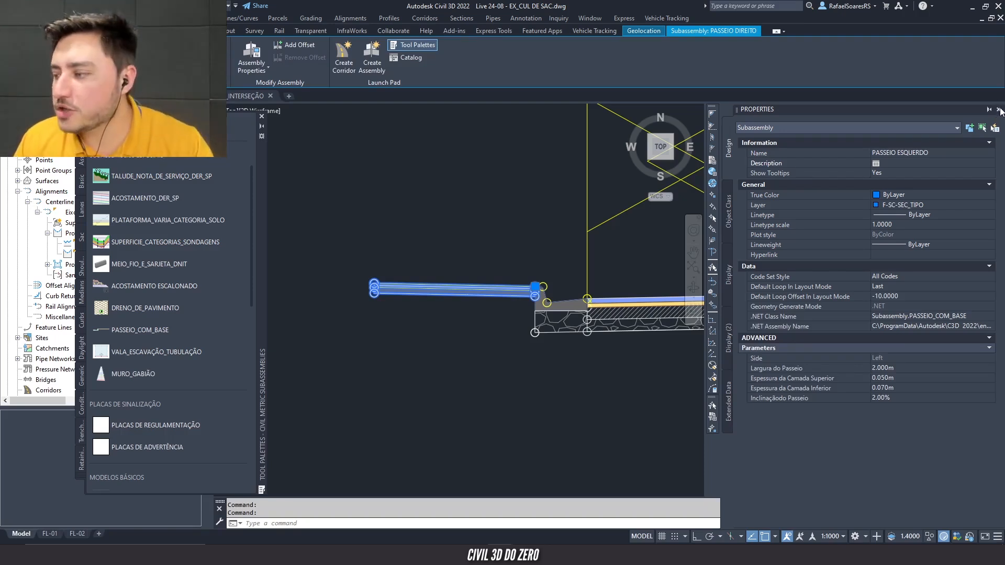
{"action": "left_click", "coordinate": [999, 109]}
{"action": "key", "text": "Escape"}
{"action": "scroll", "coordinate": [524, 288], "scroll_direction": "down", "scroll_amount": 2}
{"action": "key", "text": "Escape"}
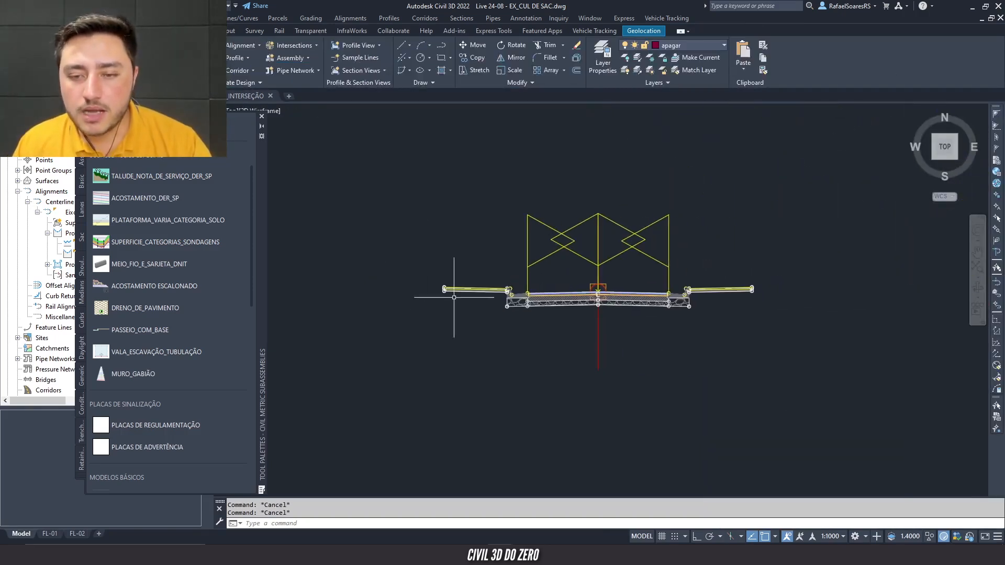
- Close the tool palettes and save the drawing
{"action": "left_click", "coordinate": [262, 117]}
{"action": "scroll", "coordinate": [632, 333], "scroll_direction": "down", "scroll_amount": 3}
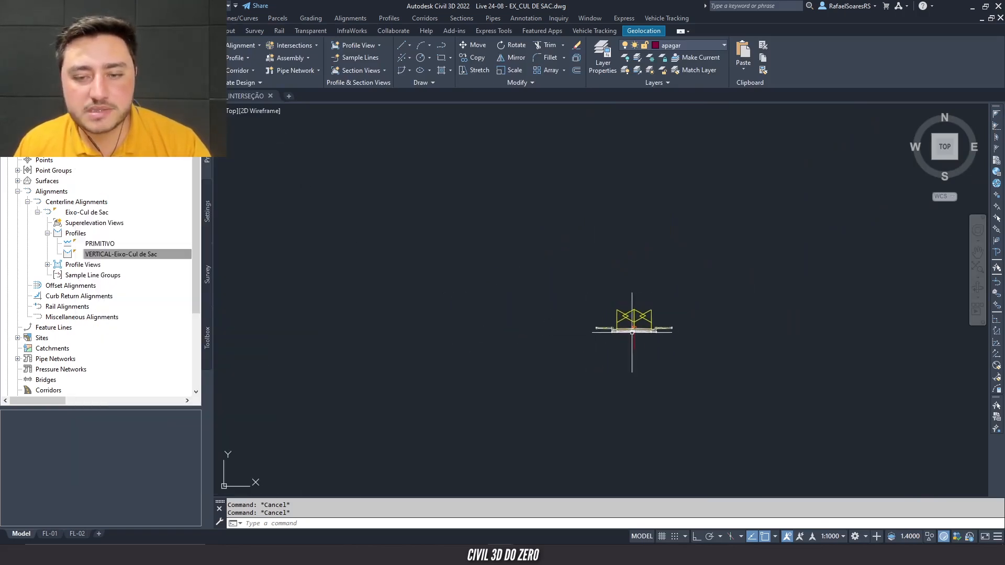
{"action": "scroll", "coordinate": [632, 332], "scroll_direction": "up", "scroll_amount": 6}
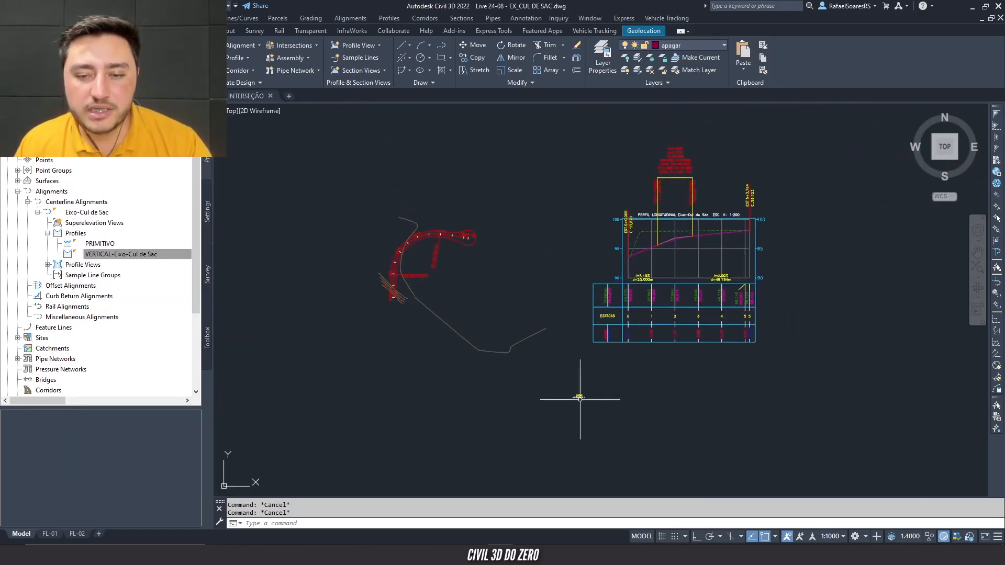
{"action": "scroll", "coordinate": [579, 387], "scroll_direction": "up", "scroll_amount": 2}
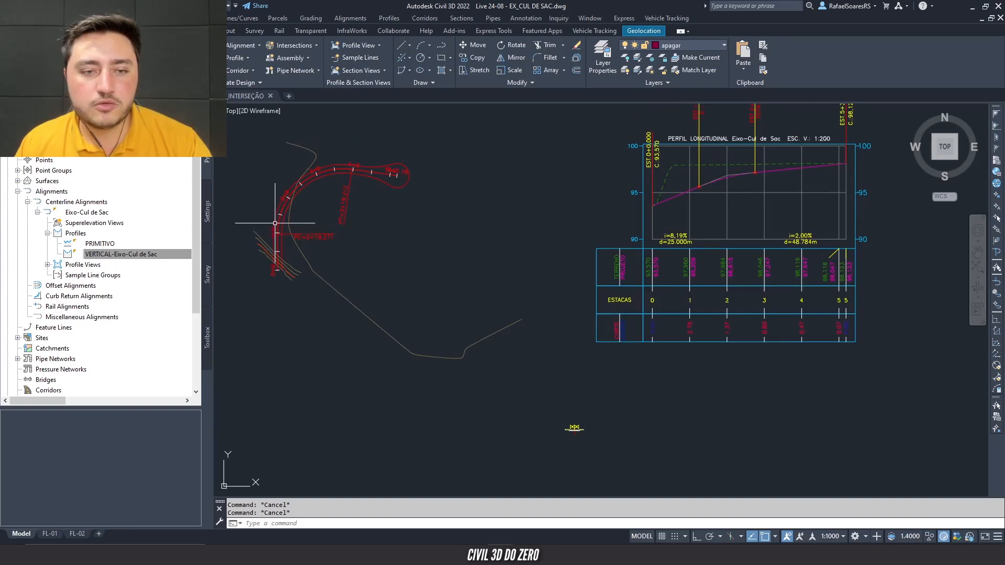
{"action": "left_click", "coordinate": [275, 226]}
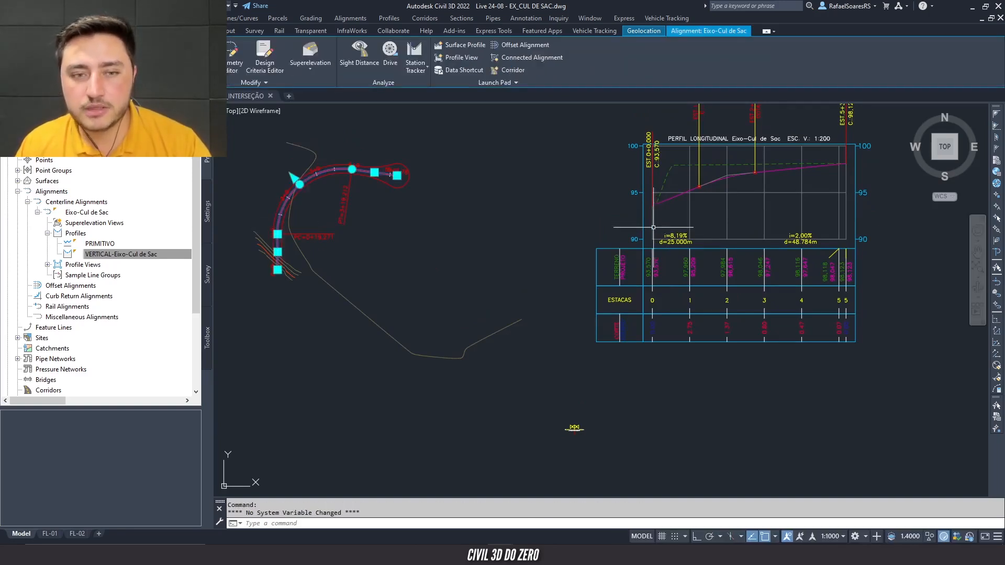
{"action": "key", "text": "Escape"}
{"action": "key", "text": "ctrl+s"}
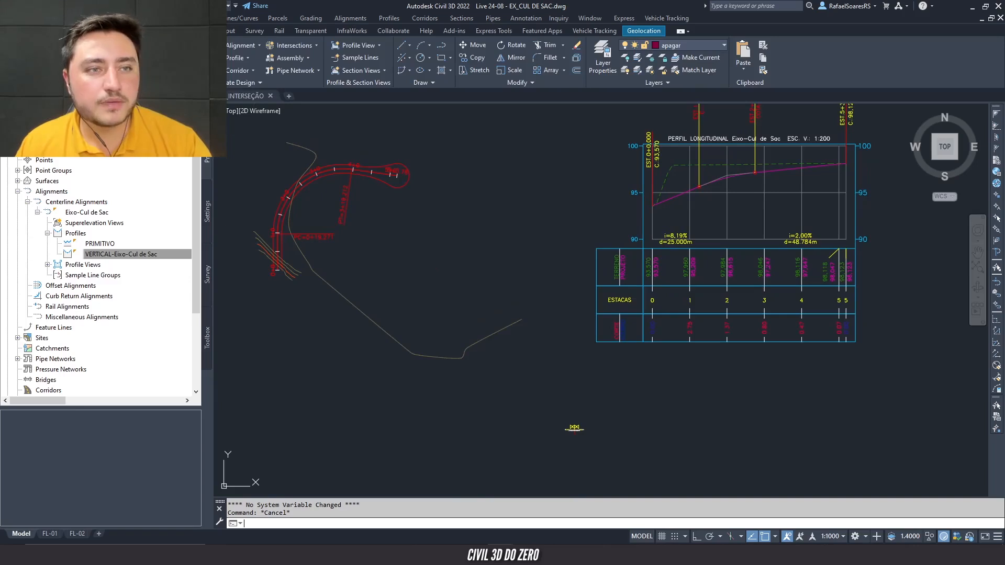
- Start a new corridor on the Eixo-Cul de Sac alignment and choose VERTICAL-Eixo-Cul de Sac as its profile
{"action": "left_click", "coordinate": [283, 222]}
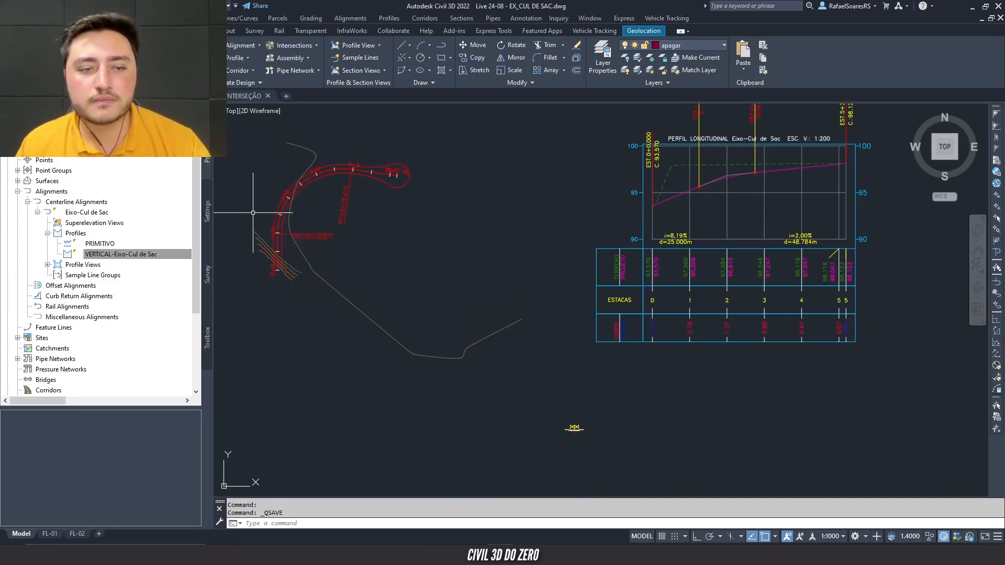
{"action": "middle_click_drag", "start_coordinate": [273, 330], "coordinate": [292, 387]}
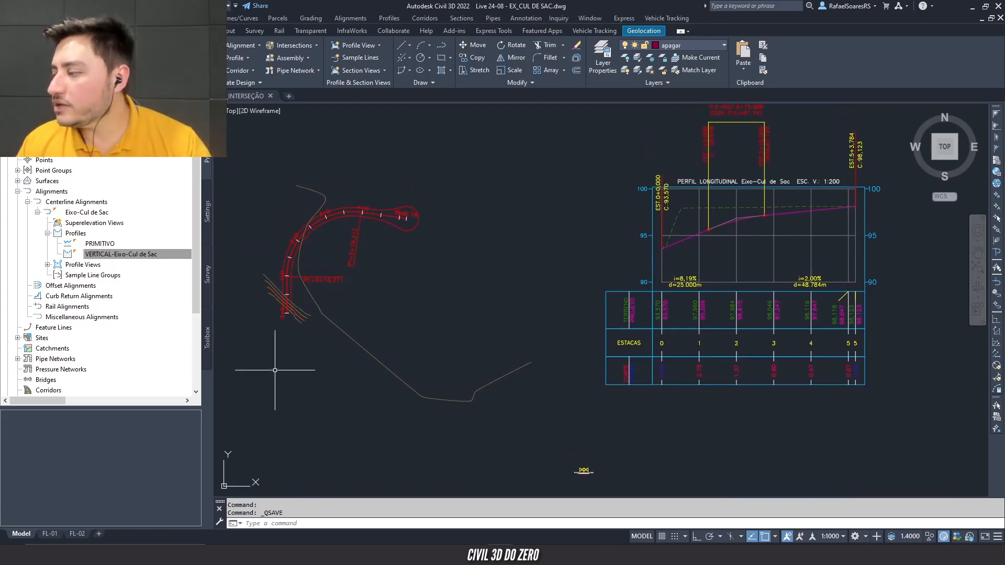
{"action": "left_click", "coordinate": [232, 70]}
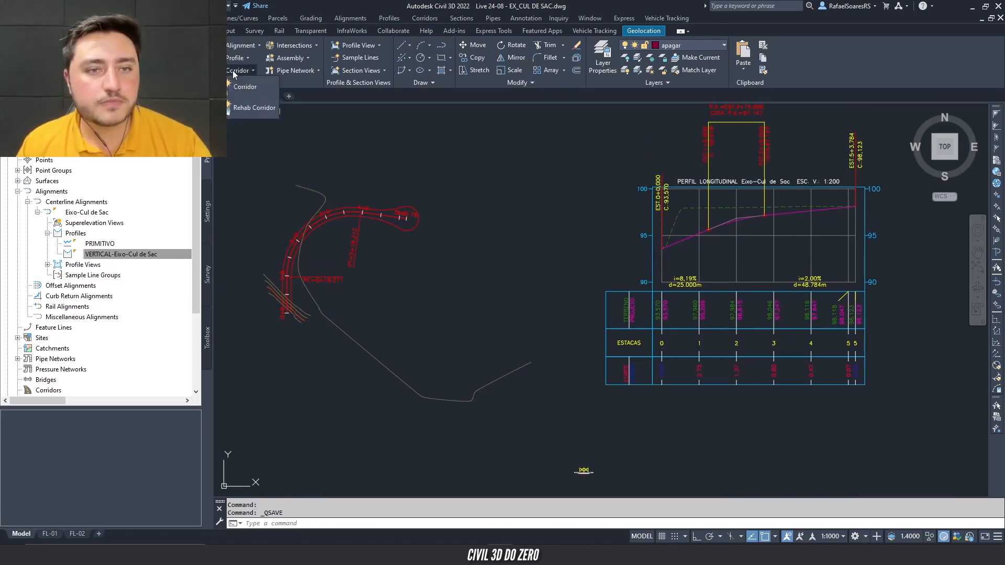
{"action": "left_click", "coordinate": [249, 89]}
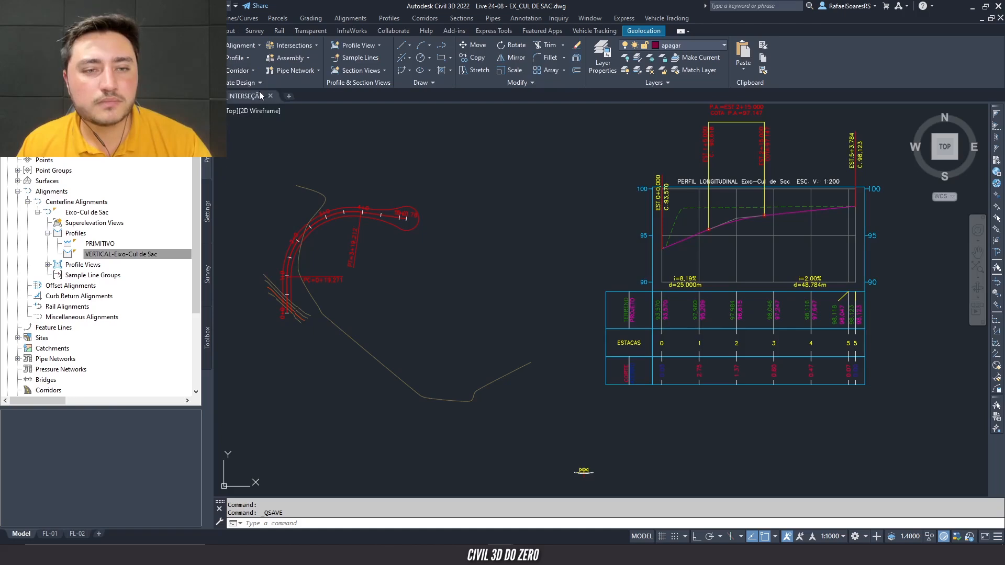
{"action": "left_click_drag", "start_coordinate": [532, 101], "coordinate": [525, 54]}
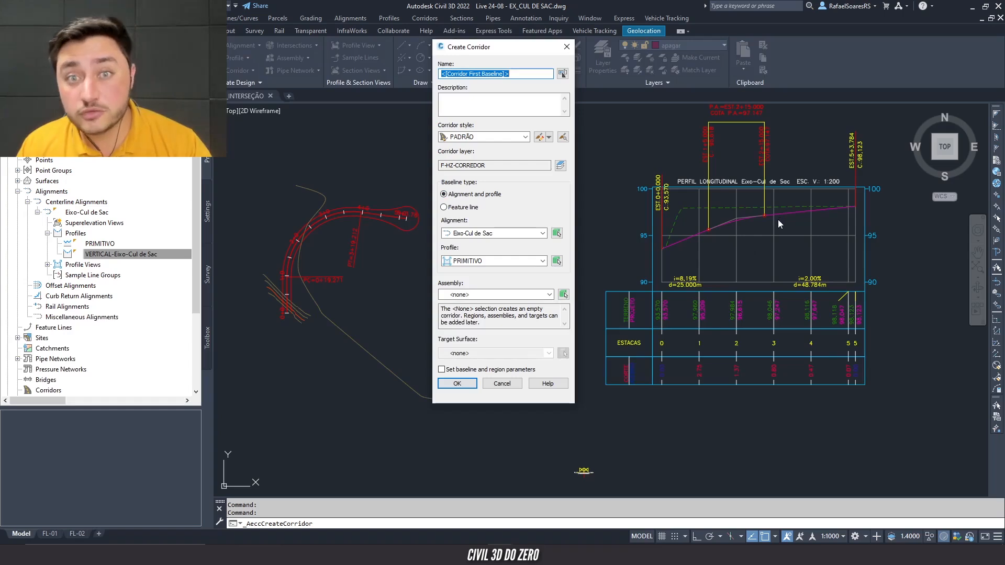
{"action": "left_click", "coordinate": [467, 261]}
{"action": "left_click", "coordinate": [487, 280]}
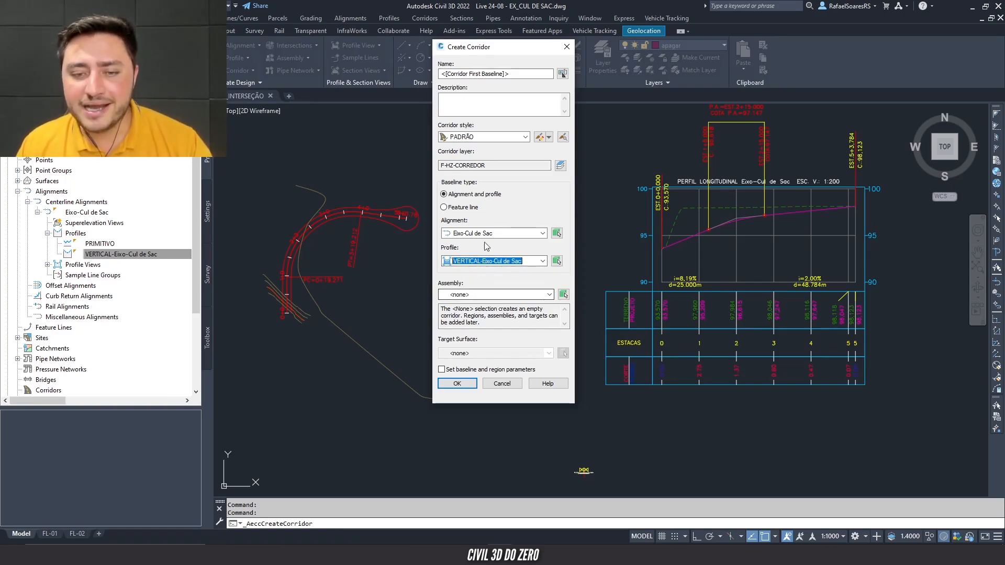
- Assign the Seção Rua Principal assembly and the PRIMITIVO target surface to the new corridor, and accept its creation settings
{"action": "left_click", "coordinate": [474, 295]}
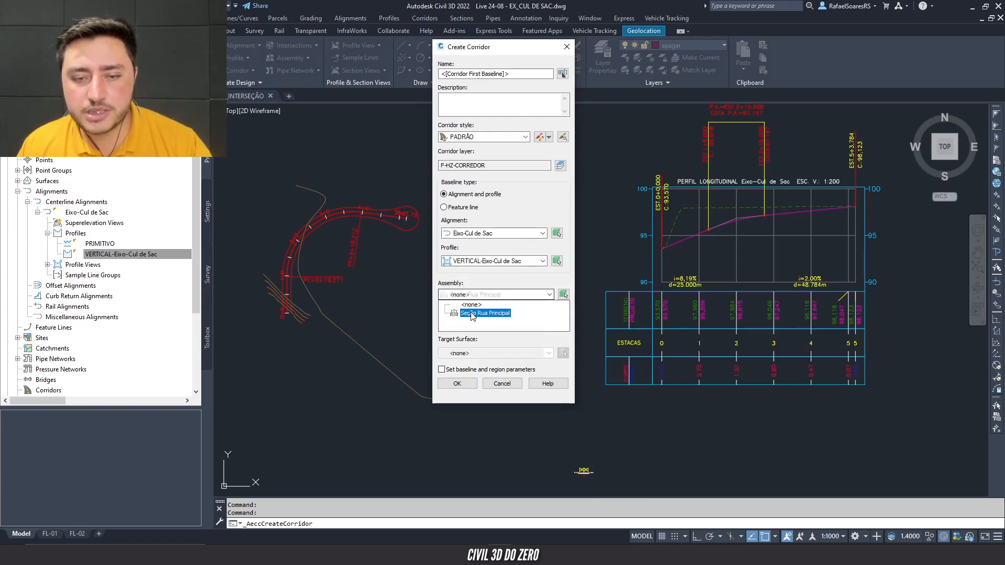
{"action": "left_click", "coordinate": [474, 315]}
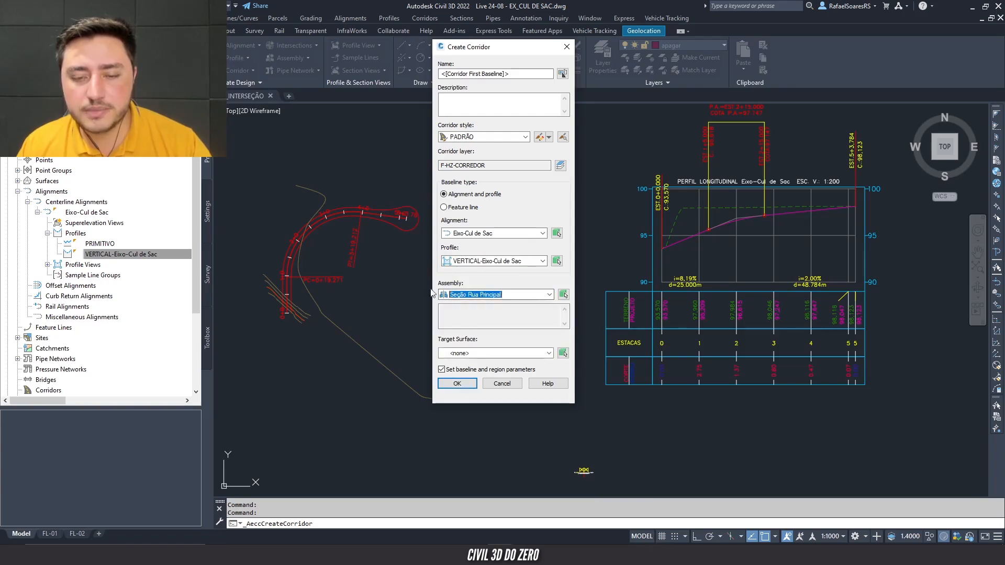
{"action": "left_click", "coordinate": [489, 354]}
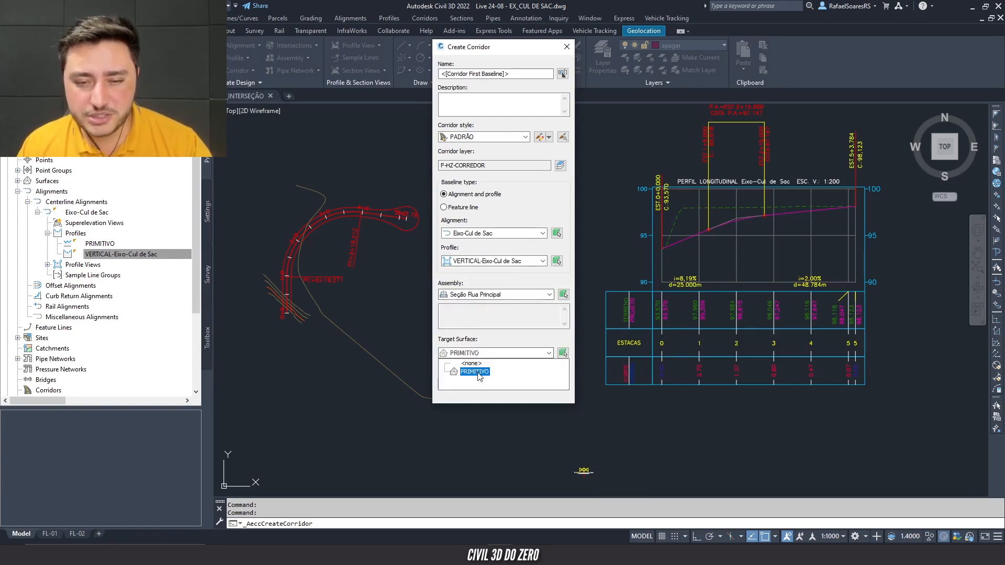
{"action": "left_click", "coordinate": [474, 369]}
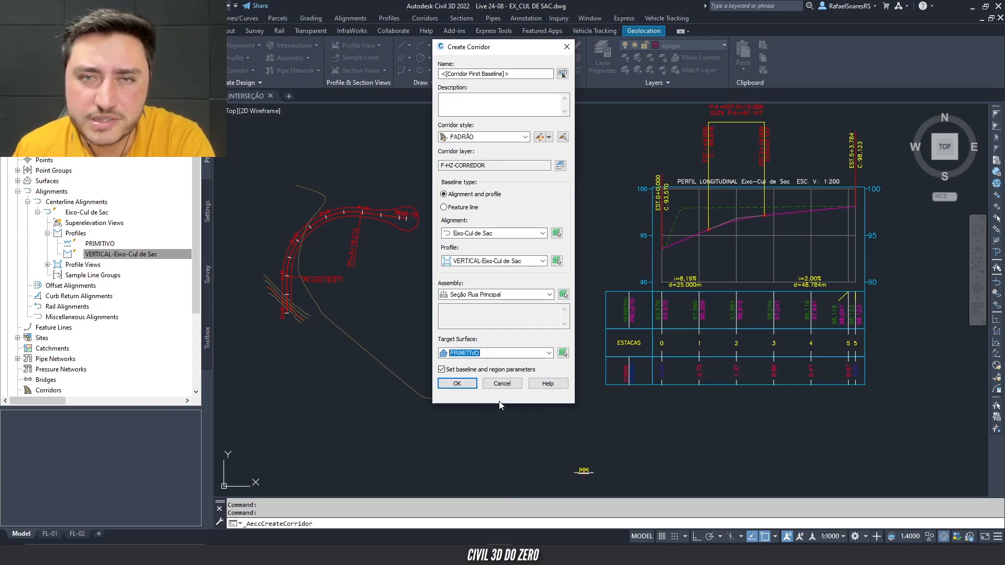
{"action": "left_click", "coordinate": [462, 386]}
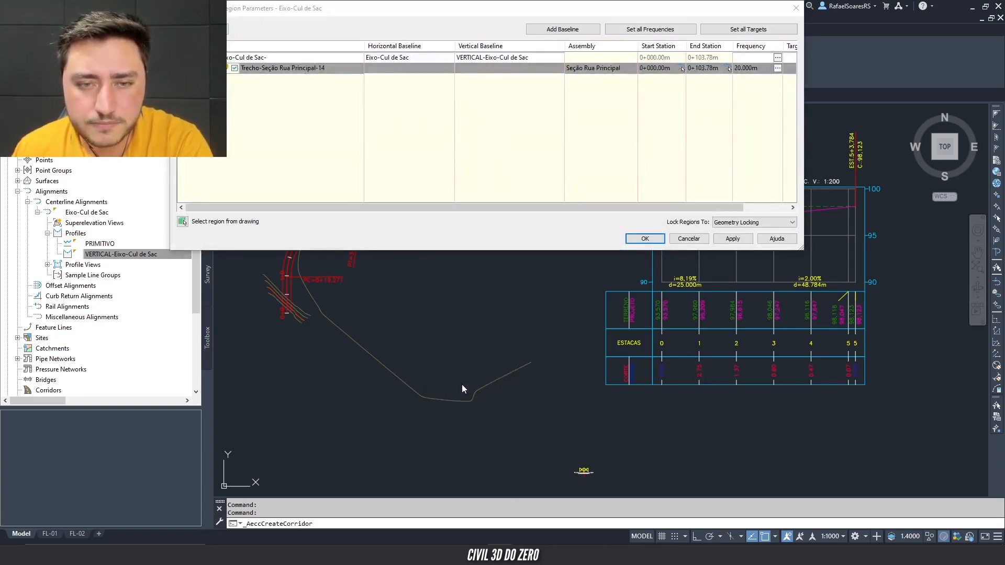
- Set the corridor region's assembly frequency to 1 m along tangents, curves and spirals, and rebuild the corridor
{"action": "left_click_drag", "start_coordinate": [475, 17], "coordinate": [479, 61]}
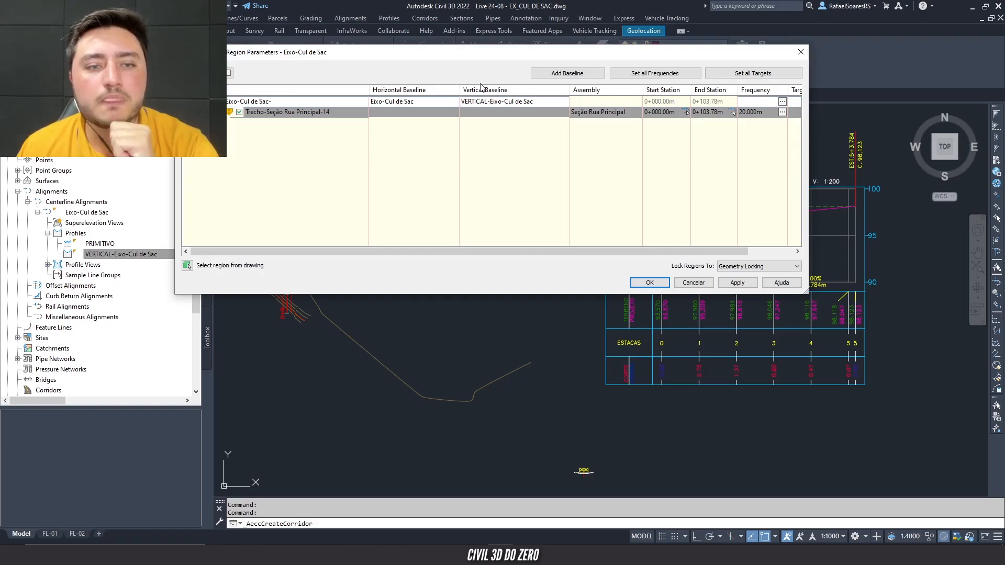
{"action": "left_click", "coordinate": [784, 112]}
{"action": "left_click", "coordinate": [649, 124]}
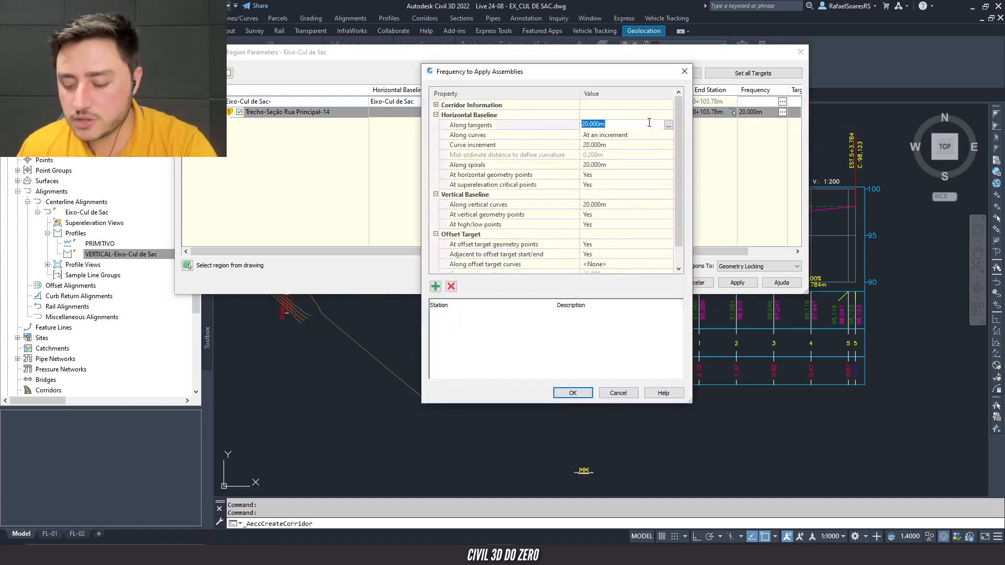
{"action": "left_click", "coordinate": [650, 146]}
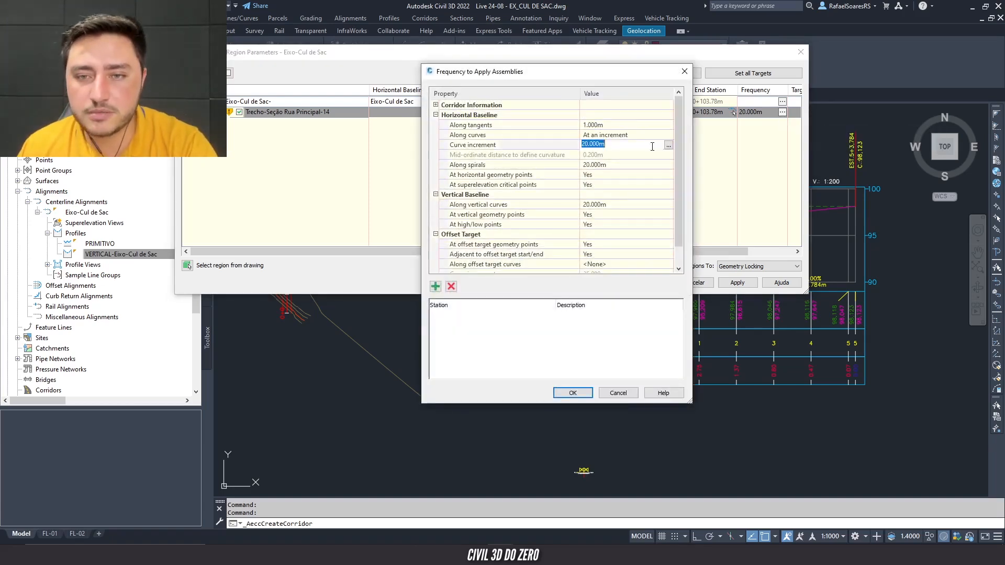
{"action": "left_click", "coordinate": [608, 165]}
{"action": "type", "text": "1"}
{"action": "key", "text": "Return"}
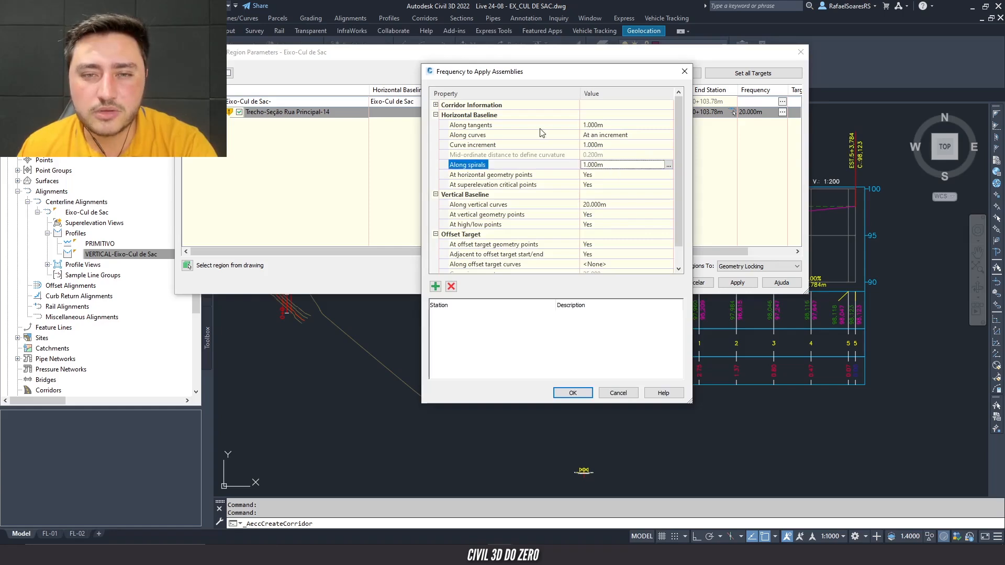
{"action": "left_click", "coordinate": [604, 124]}
{"action": "left_click", "coordinate": [611, 146]}
{"action": "left_click", "coordinate": [630, 139]}
{"action": "left_click", "coordinate": [632, 142]}
{"action": "left_click", "coordinate": [642, 142]}
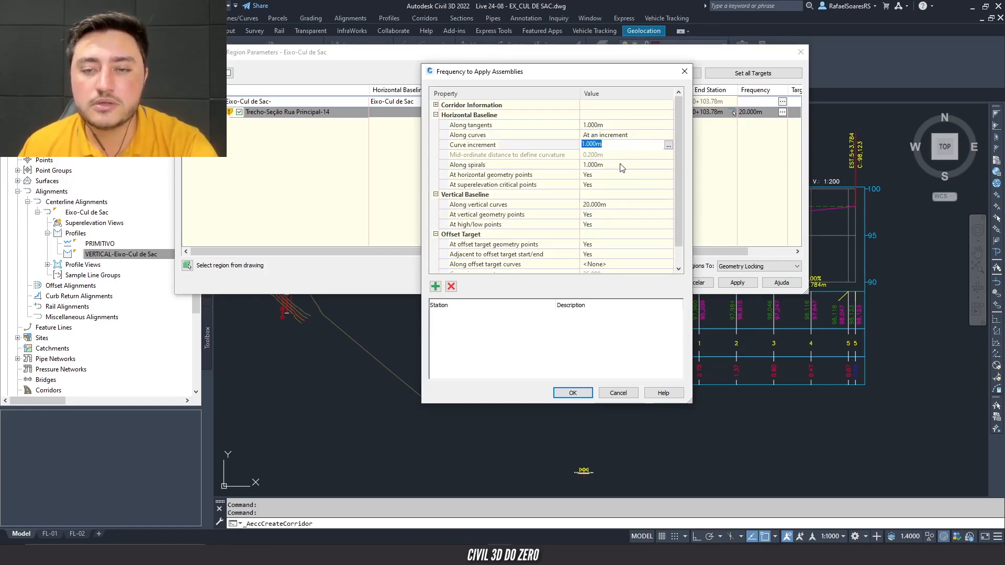
{"action": "left_click", "coordinate": [628, 163]}
{"action": "left_click", "coordinate": [573, 393]}
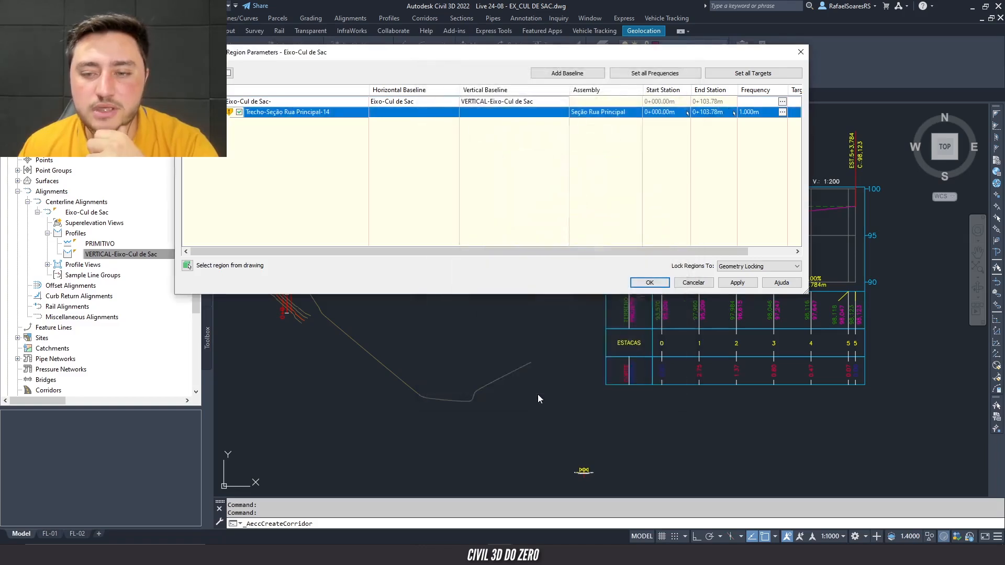
{"action": "left_click", "coordinate": [639, 284]}
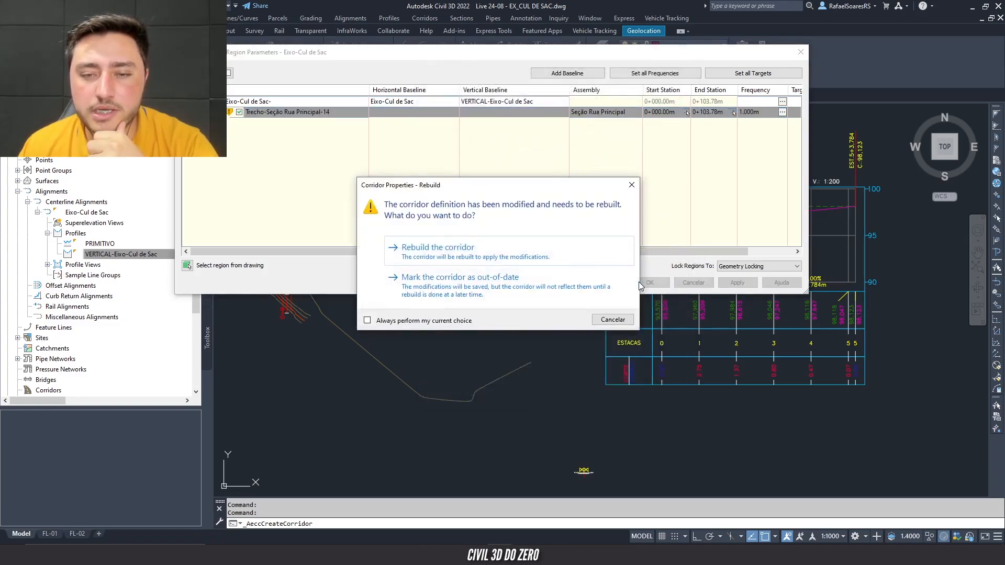
{"action": "left_click", "coordinate": [444, 256]}
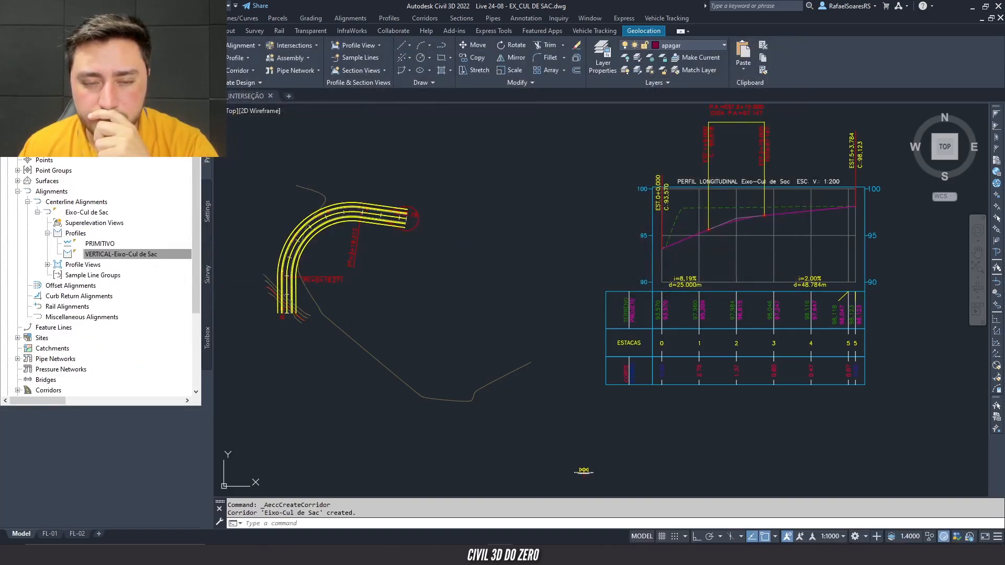
- Change the corridor's code set style to NOTA DE SERVIÇO PADRÃO DER-SP 750, close the properties palette and clear the selection
{"action": "middle_click_drag", "start_coordinate": [426, 246], "coordinate": [555, 259]}
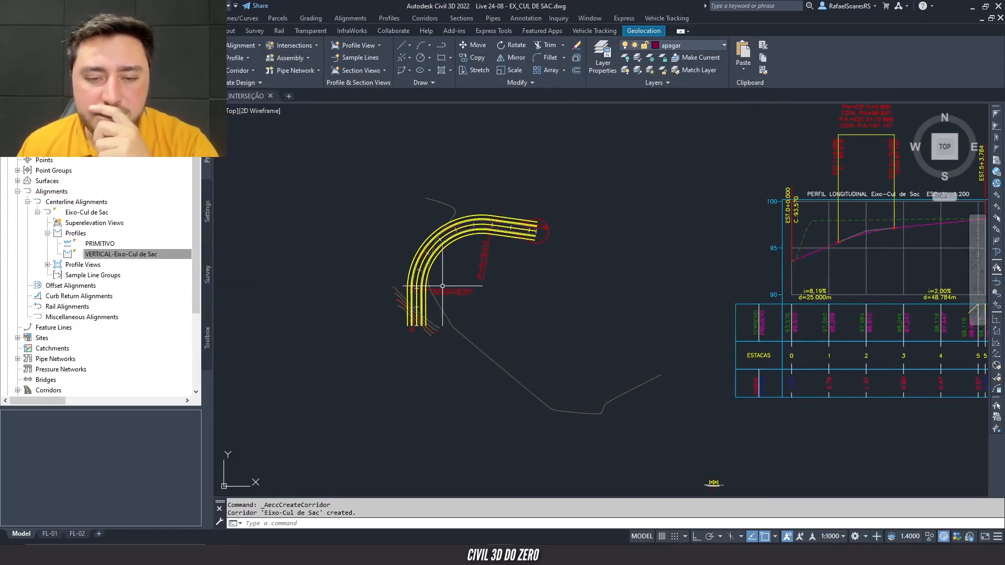
{"action": "middle_click_drag", "start_coordinate": [442, 285], "coordinate": [449, 353]}
{"action": "scroll", "coordinate": [497, 312], "scroll_direction": "up", "scroll_amount": 4}
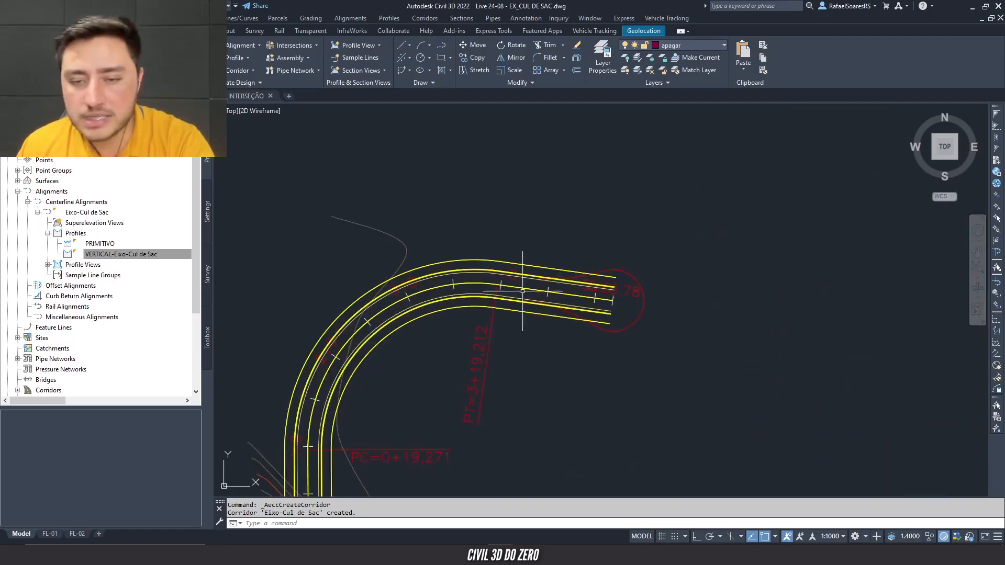
{"action": "left_click", "coordinate": [573, 308]}
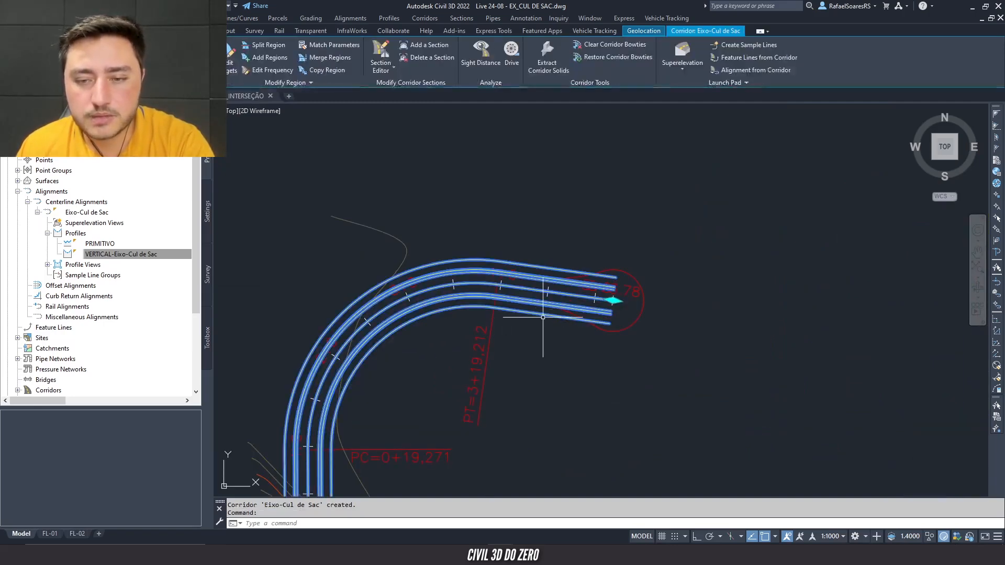
{"action": "key", "text": "ctrl+1"}
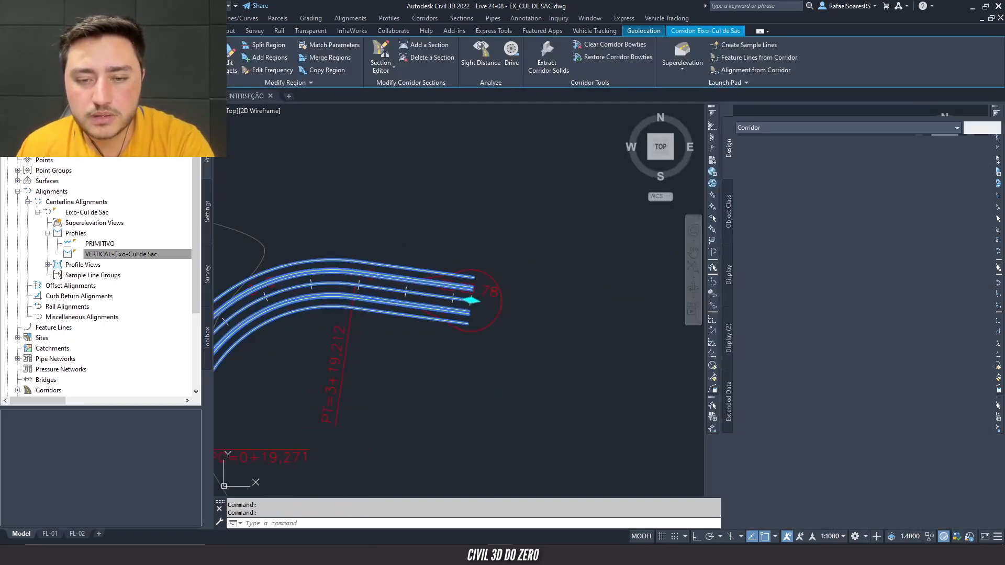
{"action": "left_click", "coordinate": [899, 287]}
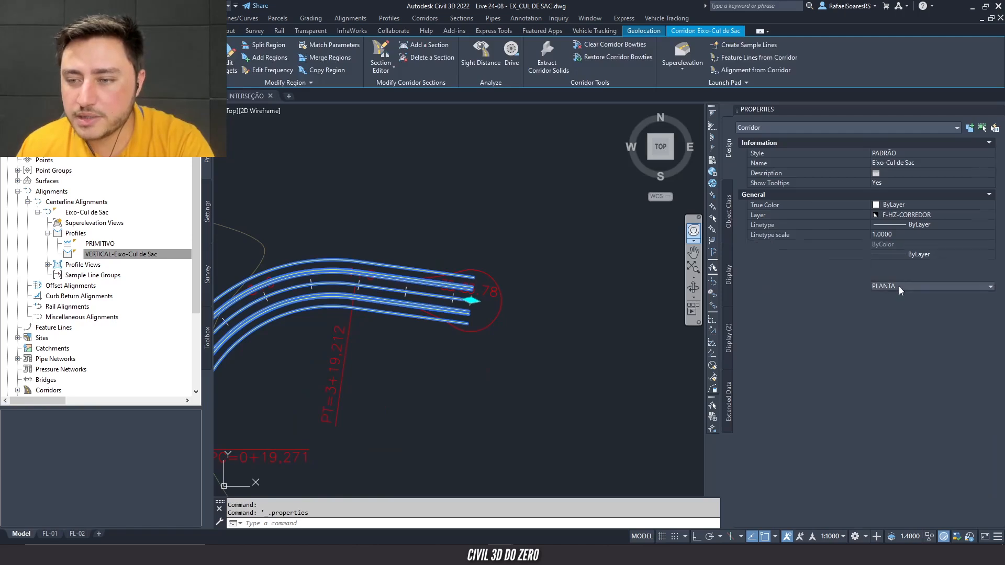
{"action": "left_click", "coordinate": [899, 286]}
{"action": "left_click", "coordinate": [897, 305]}
{"action": "left_click", "coordinate": [903, 286]}
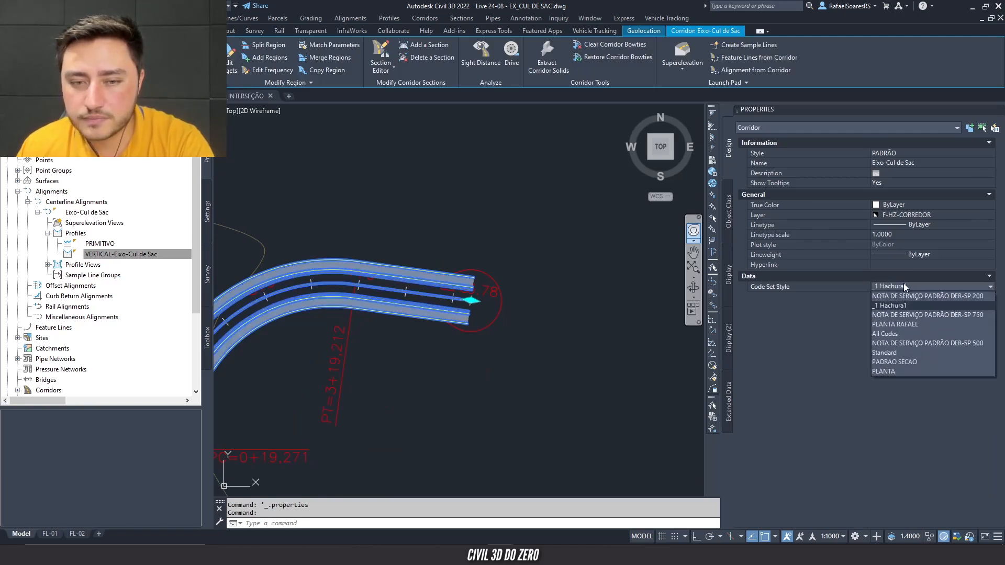
{"action": "left_click", "coordinate": [897, 312]}
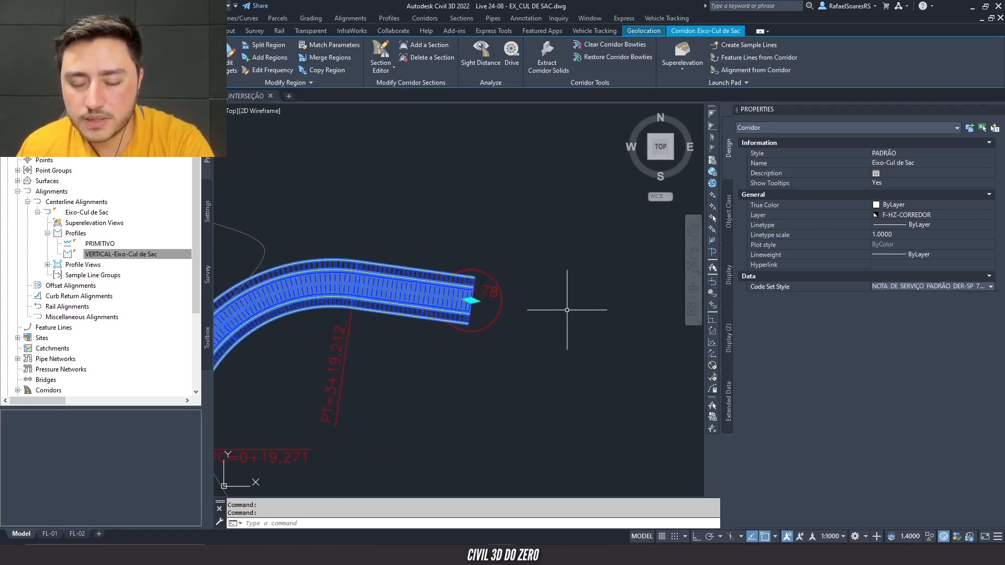
{"action": "scroll", "coordinate": [612, 285], "scroll_direction": "down", "scroll_amount": 3}
{"action": "left_click", "coordinate": [998, 111]}
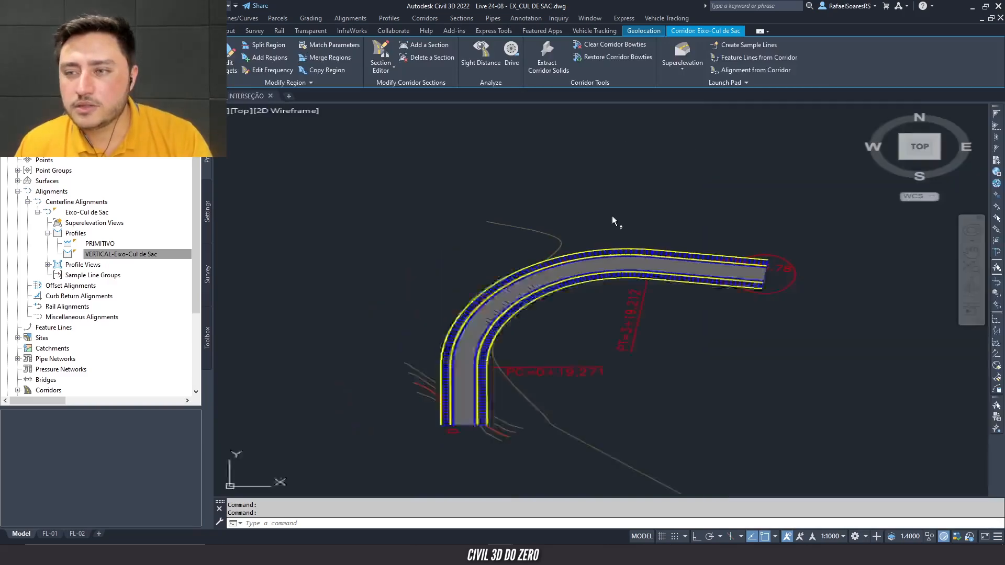
{"action": "key", "text": "Escape"}
{"action": "left_click", "coordinate": [722, 358]}
{"action": "key", "text": "Escape"}
- Shorten the corridor's far end and snap it to the point where the cul-de-sac bulb's outline starts
{"action": "scroll", "coordinate": [687, 271], "scroll_direction": "up", "scroll_amount": 4}
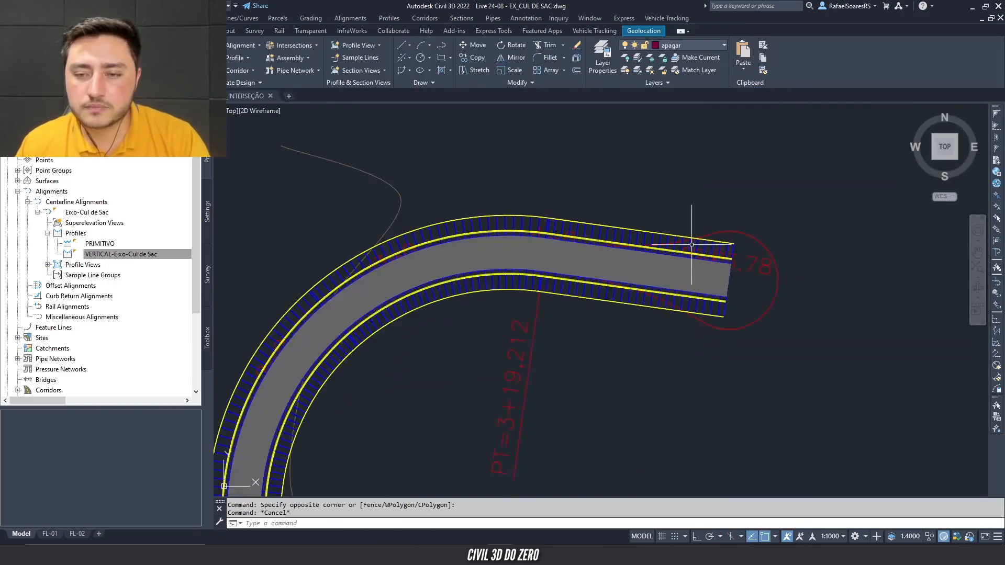
{"action": "scroll", "coordinate": [721, 294], "scroll_direction": "down", "scroll_amount": 2}
{"action": "middle_click_drag", "start_coordinate": [721, 294], "coordinate": [605, 265]}
{"action": "scroll", "coordinate": [606, 265], "scroll_direction": "up", "scroll_amount": 2}
{"action": "scroll", "coordinate": [672, 283], "scroll_direction": "up", "scroll_amount": 1}
{"action": "left_click", "coordinate": [672, 282]}
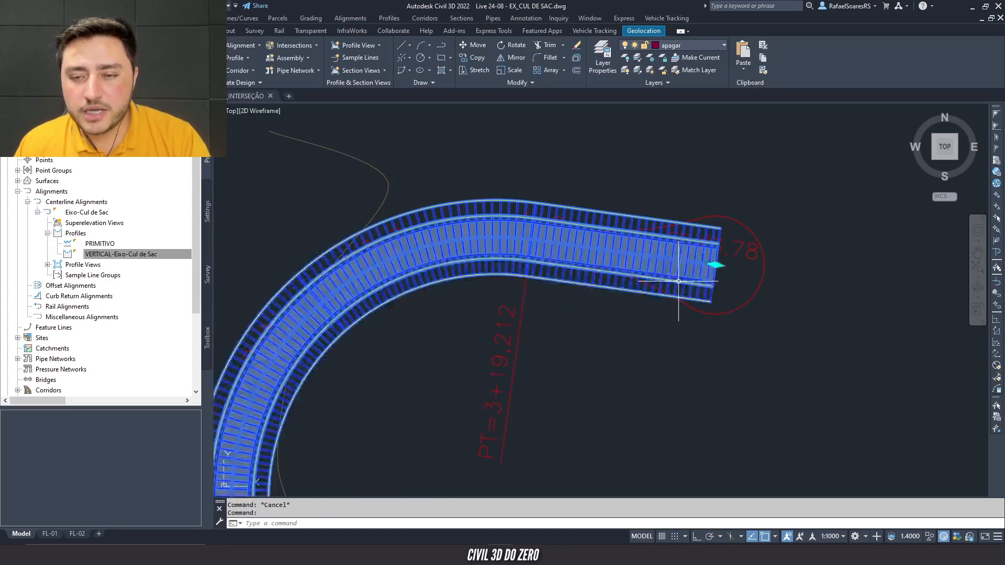
{"action": "left_click", "coordinate": [716, 265]}
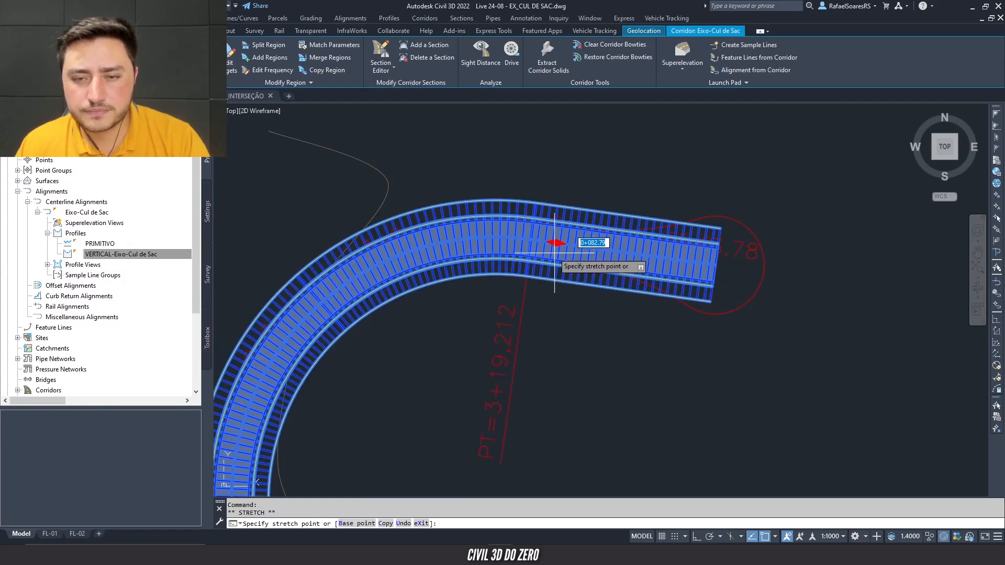
{"action": "left_click", "coordinate": [555, 254]}
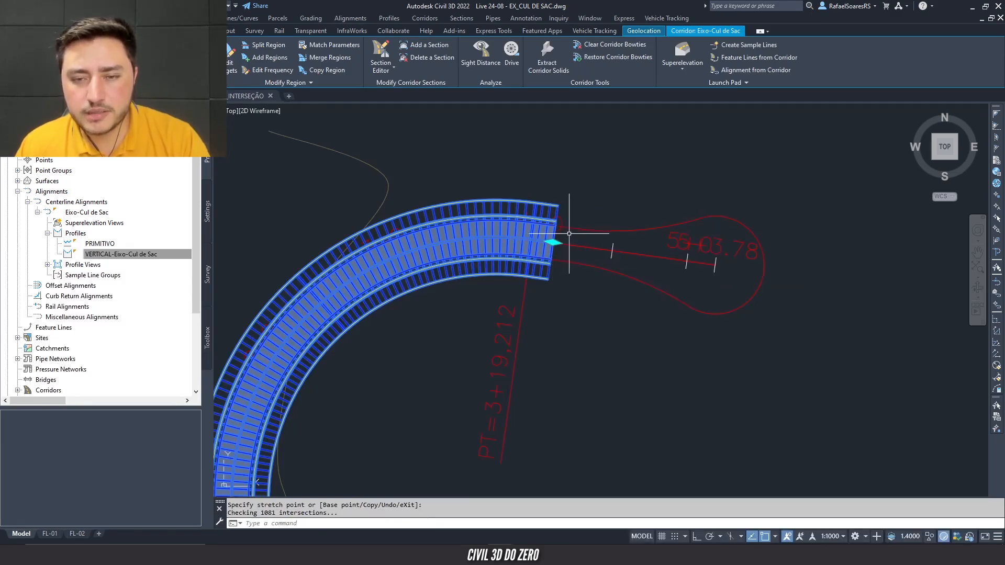
{"action": "left_click", "coordinate": [573, 230]}
{"action": "scroll", "coordinate": [573, 230], "scroll_direction": "up", "scroll_amount": 4}
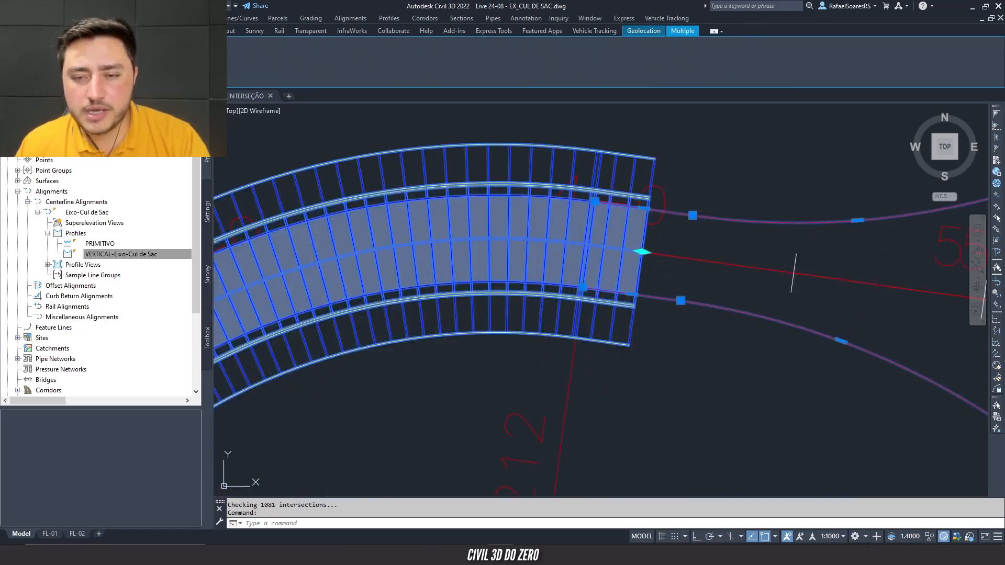
{"action": "left_click", "coordinate": [642, 252]}
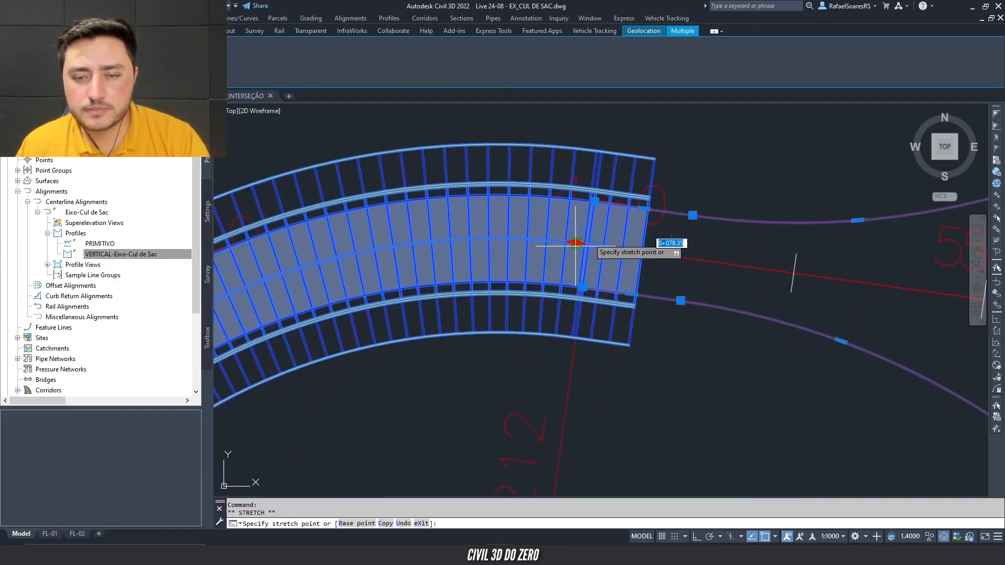
{"action": "left_click", "coordinate": [595, 201]}
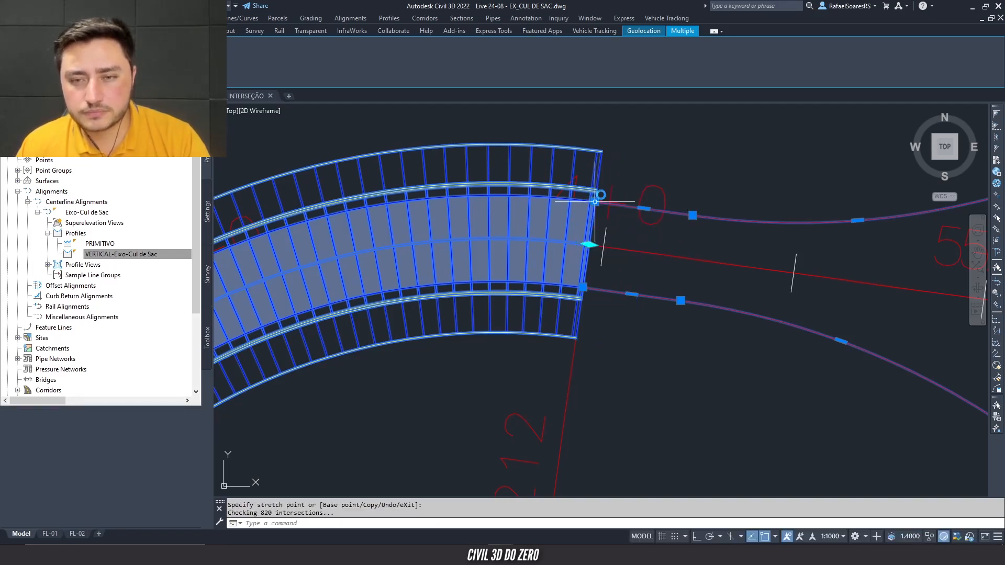
- Inspect the road corridor in 3D in the Object Viewer, orbiting from the top view to a low front view
{"action": "scroll", "coordinate": [594, 201], "scroll_direction": "down", "scroll_amount": 5}
{"action": "key", "text": "Escape"}
{"action": "mouse_move", "coordinate": [593, 209]}
{"action": "middle_mouse_down"}
{"action": "mouse_move", "coordinate": [591, 244]}
{"action": "mouse_move", "coordinate": [516, 260]}
{"action": "middle_mouse_up"}
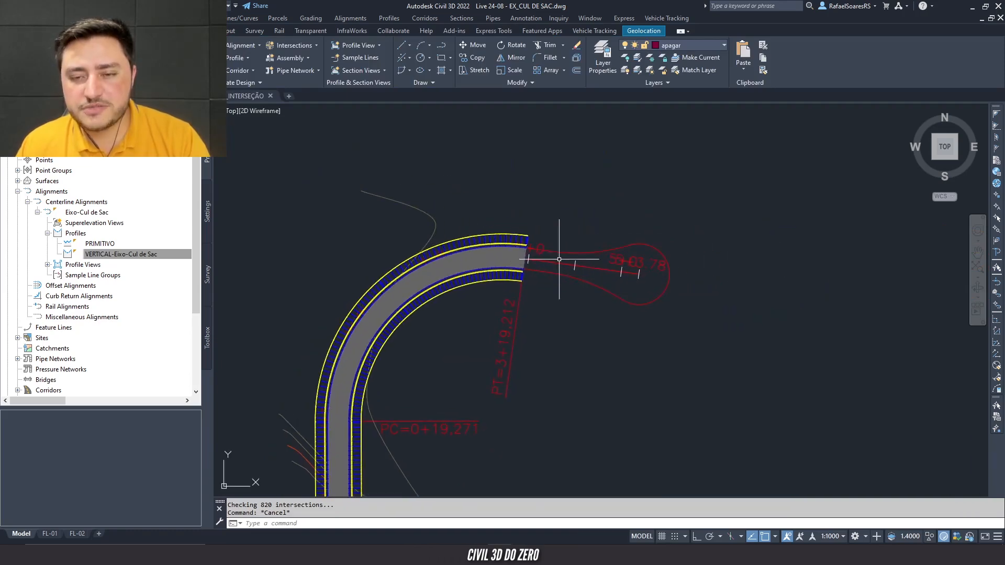
{"action": "left_click", "coordinate": [520, 257]}
{"action": "scroll", "coordinate": [523, 260], "scroll_direction": "down", "scroll_amount": 4}
{"action": "scroll", "coordinate": [524, 260], "scroll_direction": "up", "scroll_amount": 4}
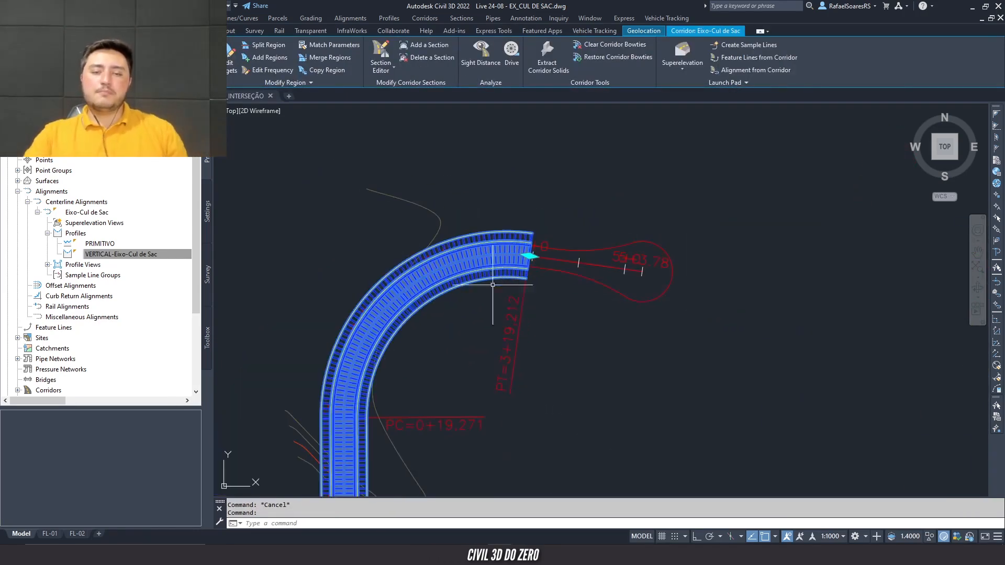
{"action": "right_click", "coordinate": [447, 337]}
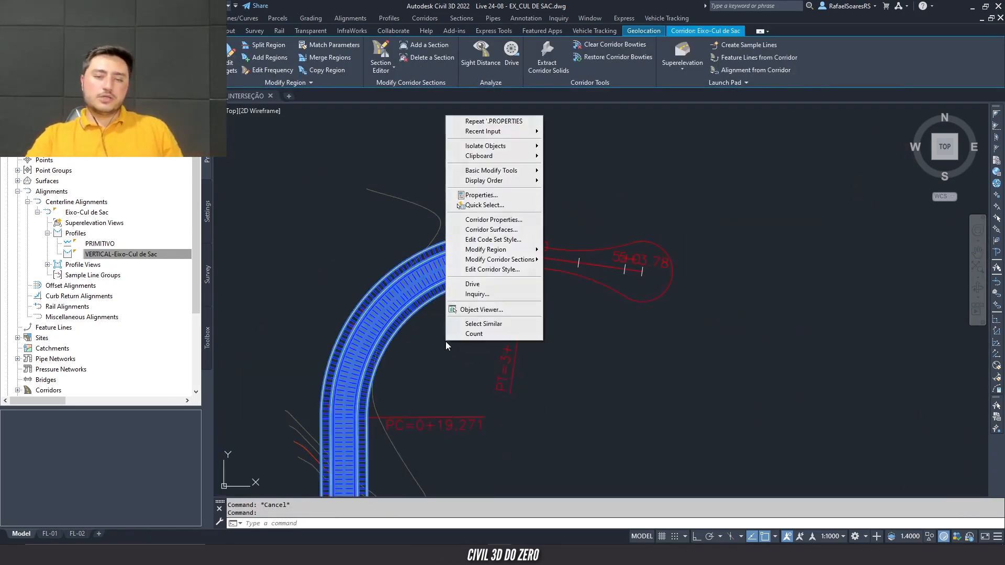
{"action": "left_click", "coordinate": [481, 309]}
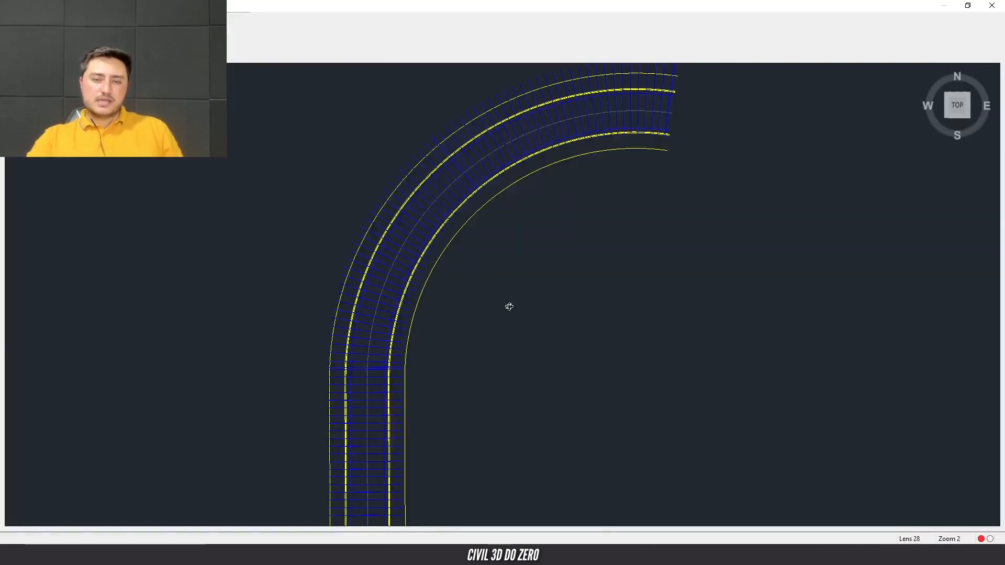
{"action": "left_click_drag", "start_coordinate": [507, 306], "coordinate": [425, 325]}
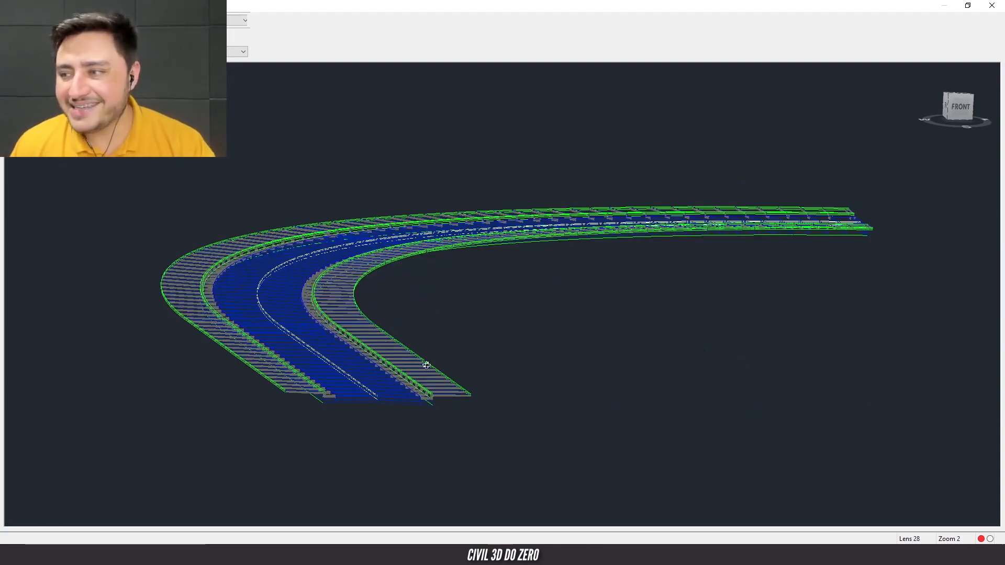
{"action": "key", "text": "Escape"}
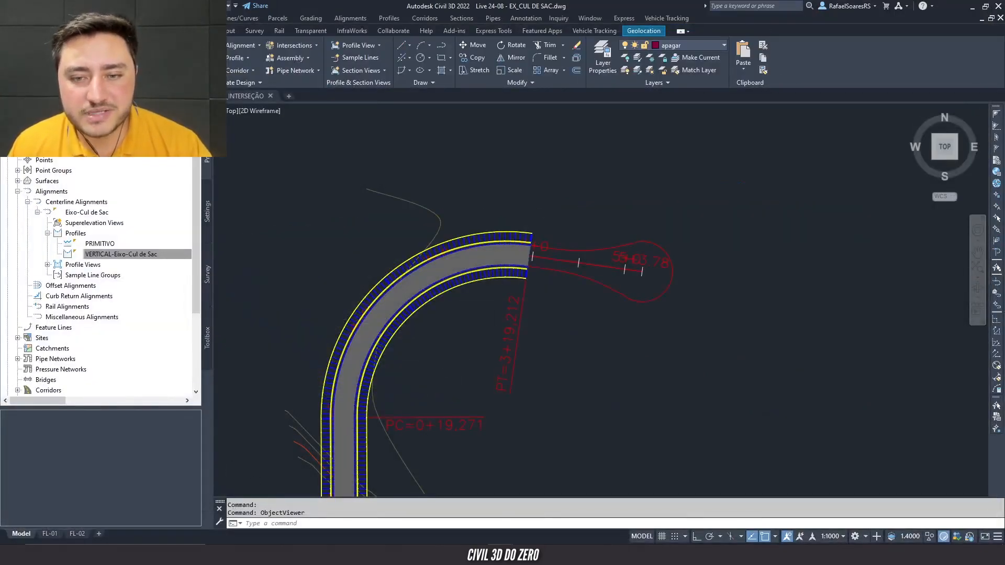
- Examine the red cul-de-sac edge polyline and how its two ends meet the end of the corridor
{"action": "scroll", "coordinate": [547, 266], "scroll_direction": "up", "scroll_amount": 2}
{"action": "key", "text": "Escape"}
{"action": "left_click", "coordinate": [535, 273]}
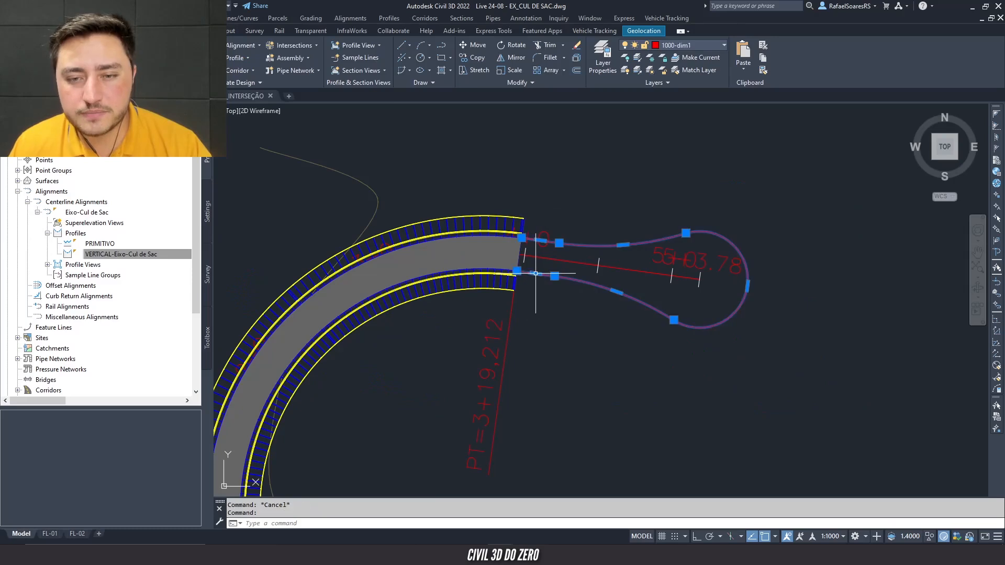
{"action": "mouse_move", "coordinate": [509, 251]}
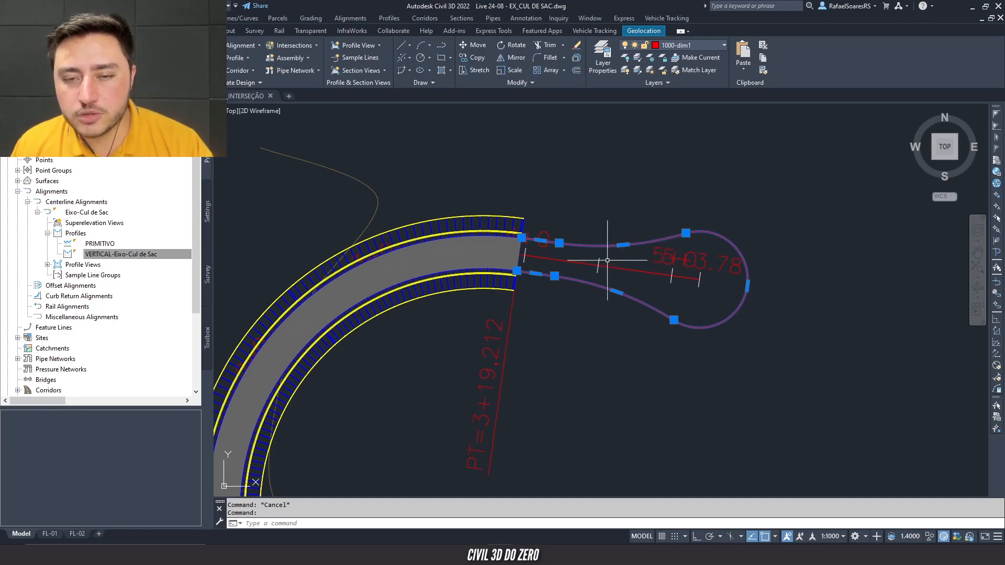
{"action": "scroll", "coordinate": [588, 258], "scroll_direction": "up", "scroll_amount": 2}
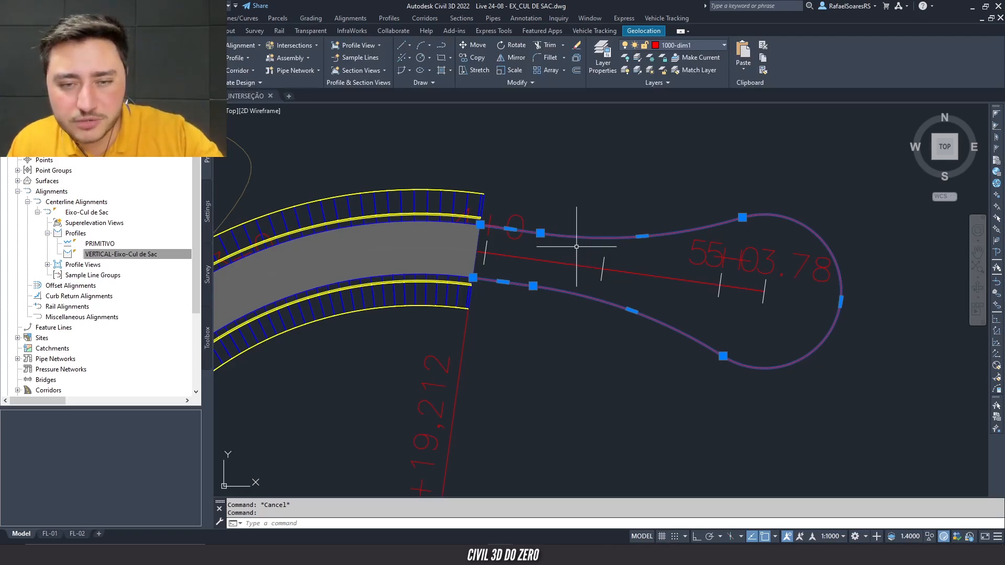
{"action": "scroll", "coordinate": [490, 227], "scroll_direction": "up", "scroll_amount": 3}
{"action": "scroll", "coordinate": [490, 218], "scroll_direction": "down", "scroll_amount": 2}
{"action": "key", "text": "Escape"}
{"action": "scroll", "coordinate": [491, 216], "scroll_direction": "up", "scroll_amount": 2}
{"action": "scroll", "coordinate": [491, 215], "scroll_direction": "down", "scroll_amount": 3}
{"action": "scroll", "coordinate": [471, 215], "scroll_direction": "up", "scroll_amount": 2}
{"action": "key", "text": "Escape"}
{"action": "scroll", "coordinate": [602, 233], "scroll_direction": "down", "scroll_amount": 2}
{"action": "left_click", "coordinate": [628, 229]}
{"action": "key", "text": "Escape"}
{"action": "left_click", "coordinate": [619, 236]}
{"action": "middle_click_drag", "start_coordinate": [599, 254], "coordinate": [529, 240]}
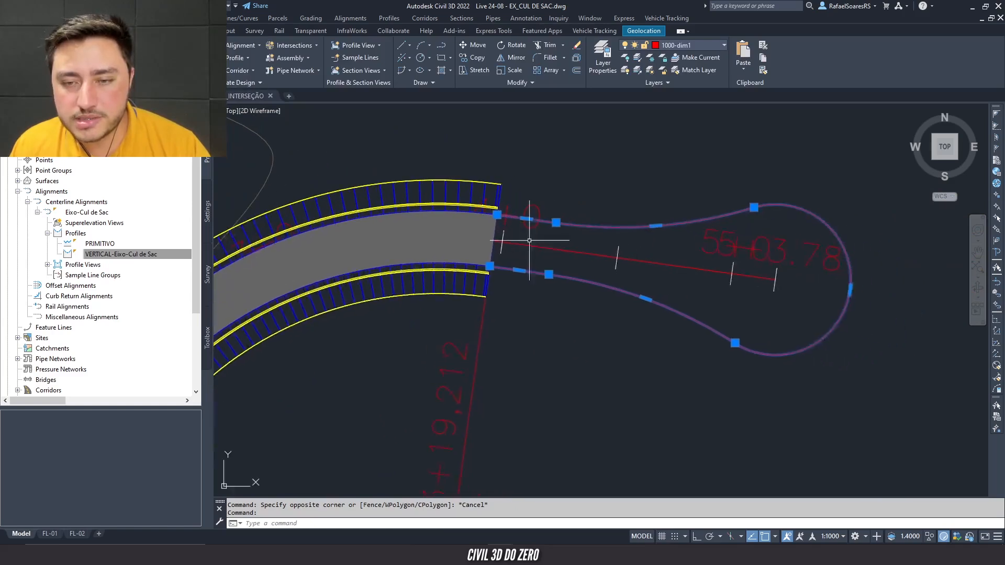
{"action": "left_click", "coordinate": [497, 224]}
{"action": "key", "text": "Escape"}
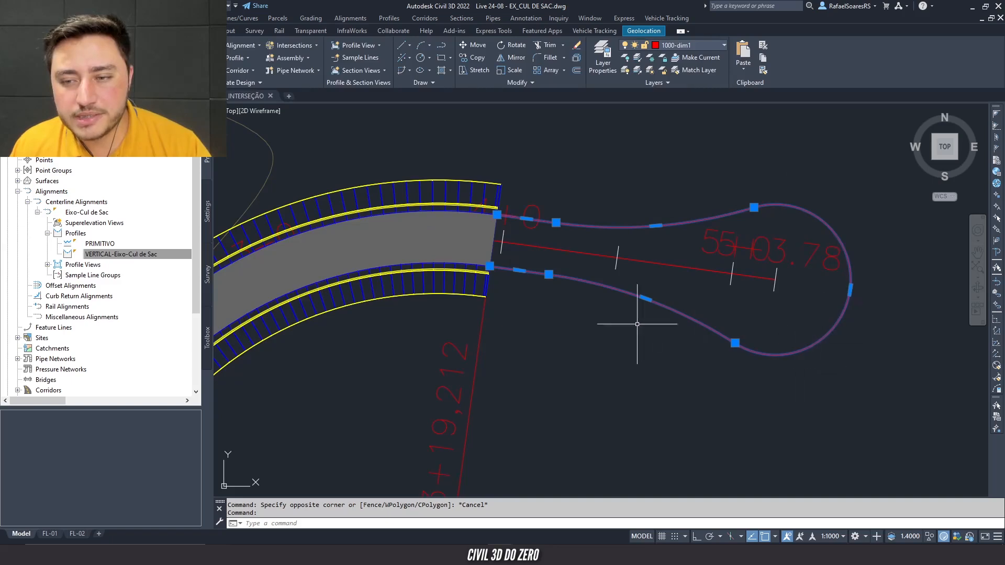
{"action": "key", "text": "Escape"}
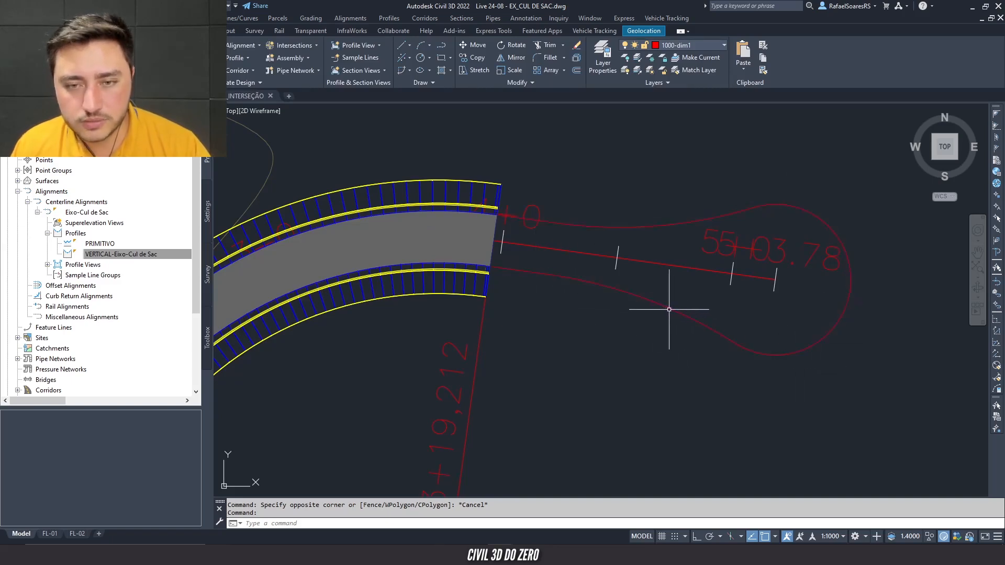
- Start creating an alignment from objects using the red cul-de-sac edge polyline, accepting its counterclockwise direction
{"action": "left_click", "coordinate": [251, 45]}
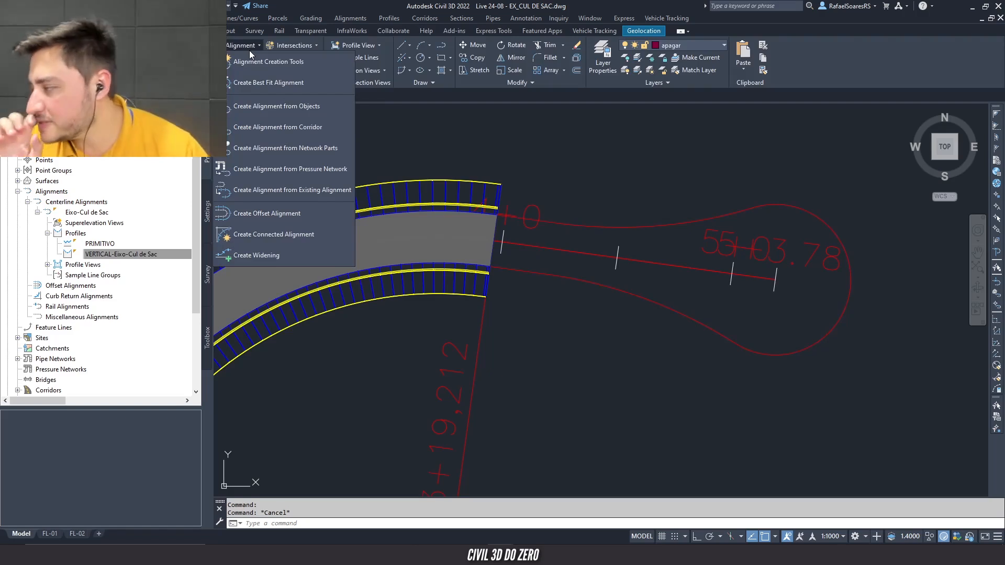
{"action": "left_click", "coordinate": [306, 108]}
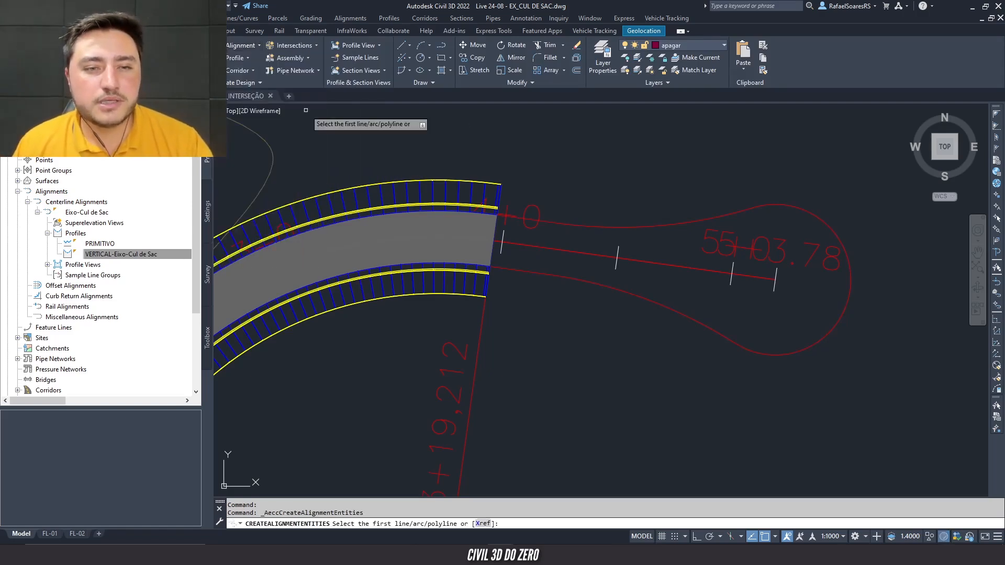
{"action": "left_click", "coordinate": [590, 286]}
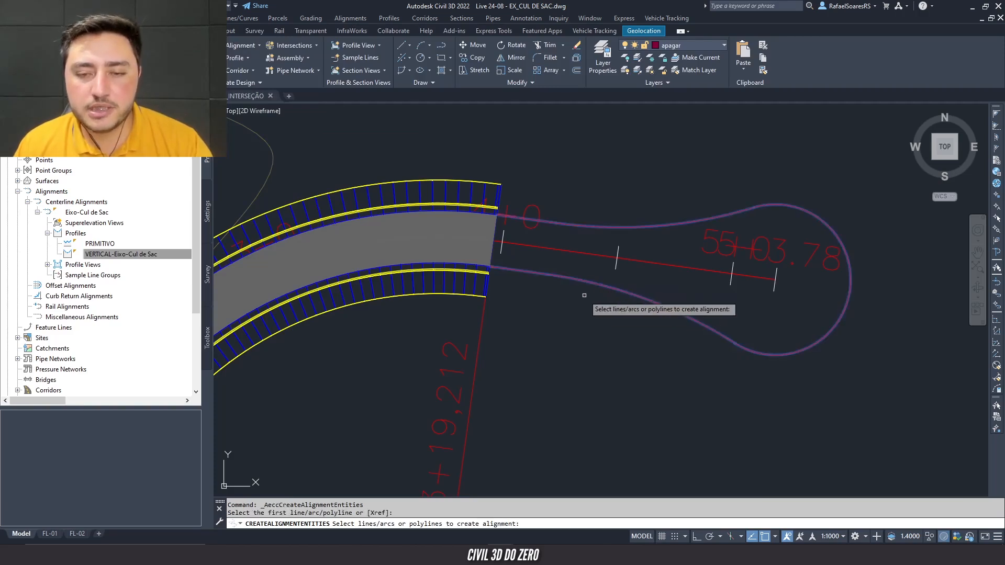
{"action": "key", "text": "Return"}
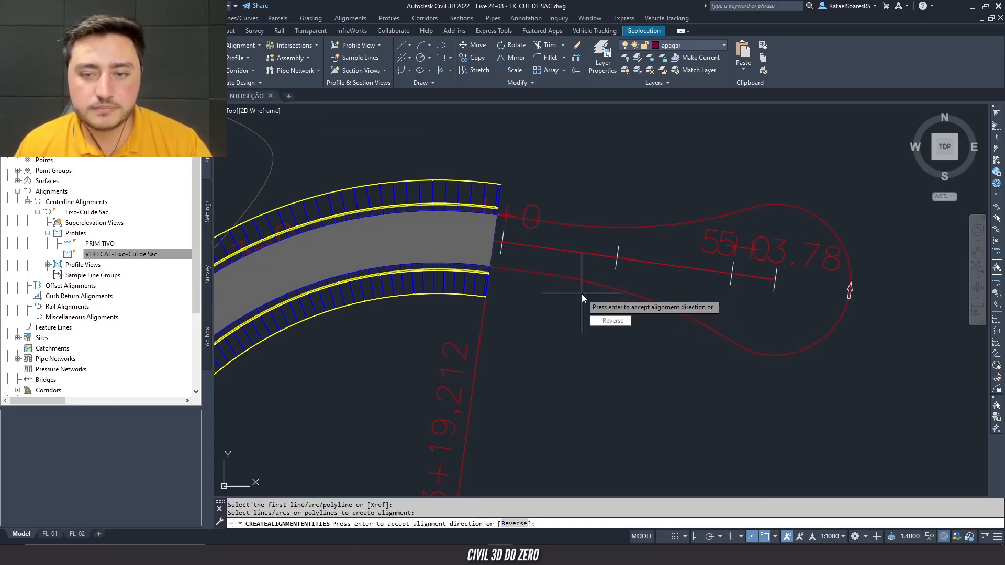
{"action": "scroll", "coordinate": [859, 295], "scroll_direction": "up", "scroll_amount": 5}
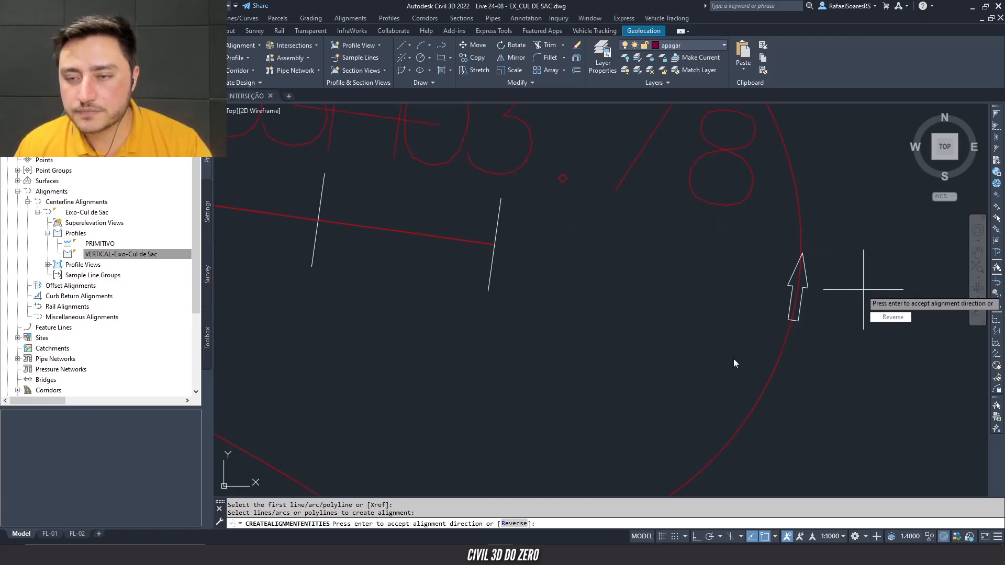
{"action": "scroll", "coordinate": [750, 288], "scroll_direction": "down", "scroll_amount": 5}
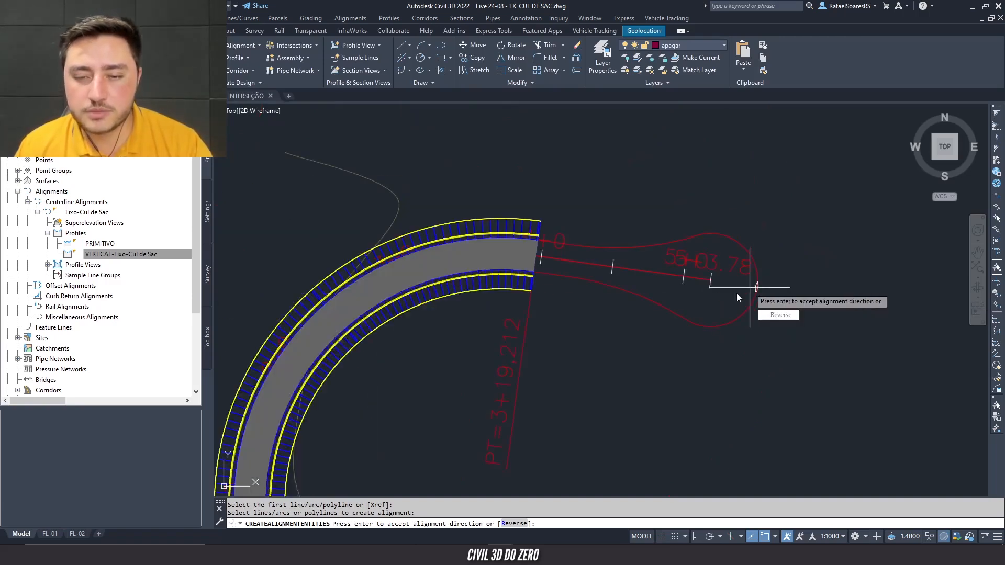
{"action": "key", "text": "Return"}
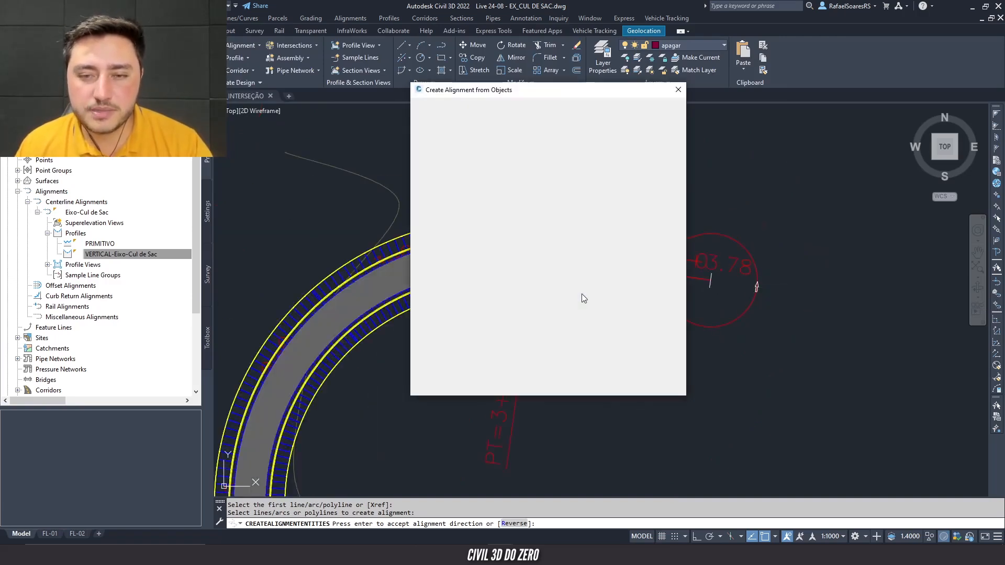
- Name the new alignment BORDO CUL DE SAC
{"action": "left_click_drag", "start_coordinate": [498, 117], "coordinate": [410, 102]}
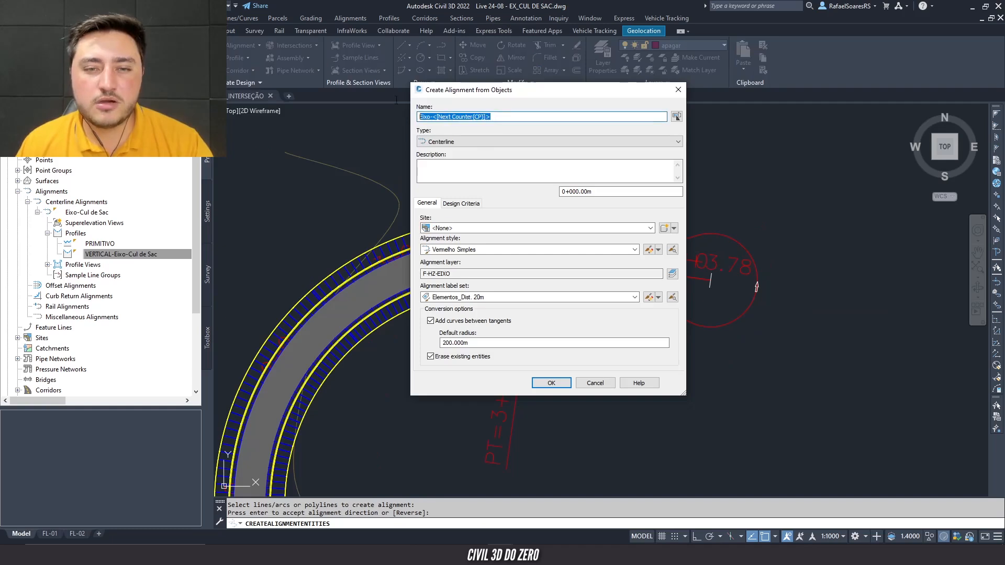
{"action": "type", "text": "bordo"}
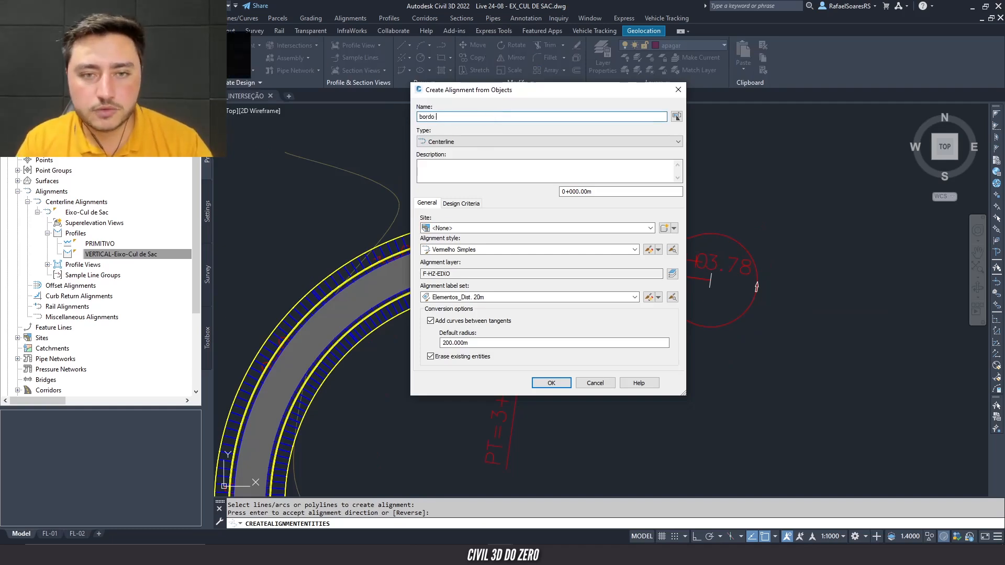
{"action": "key", "text": "BackSpace"}
{"action": "key", "text": "BackSpace"}
{"action": "key", "text": "BackSpace"}
{"action": "key", "text": "BackSpace"}
{"action": "key", "text": "BackSpace"}
{"action": "type", "text": "BORDO CUL DE SAC"}
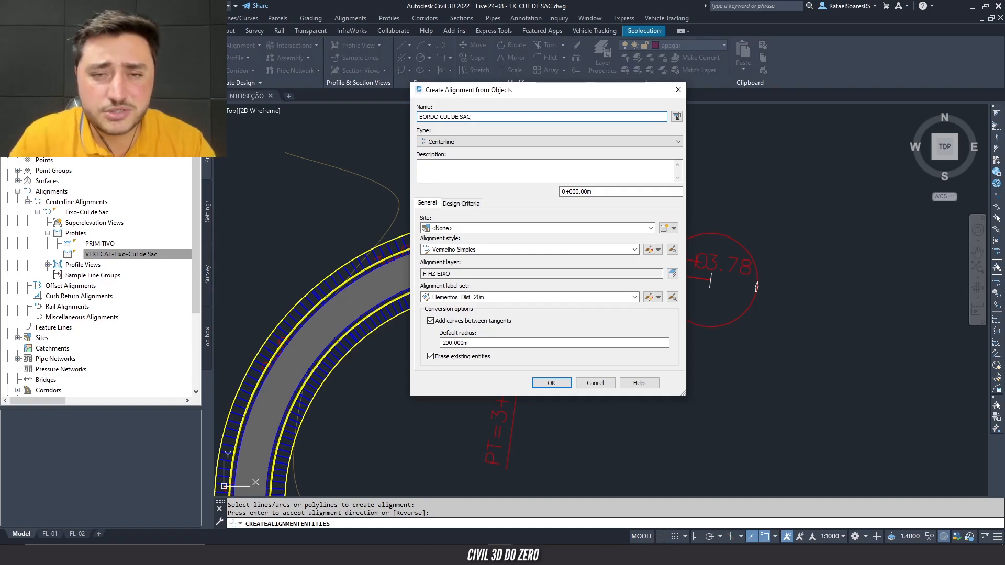
- Set the alignment style to Azul Simples and the label set to Vazio, with curves between tangents turned off
{"action": "left_click", "coordinate": [498, 165]}
{"action": "left_click", "coordinate": [501, 229]}
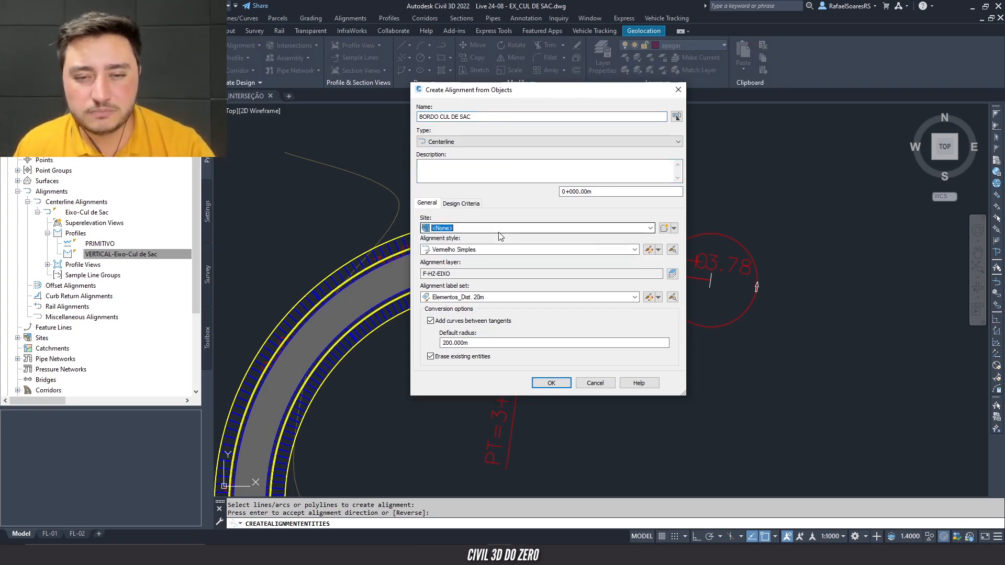
{"action": "left_click", "coordinate": [483, 250]}
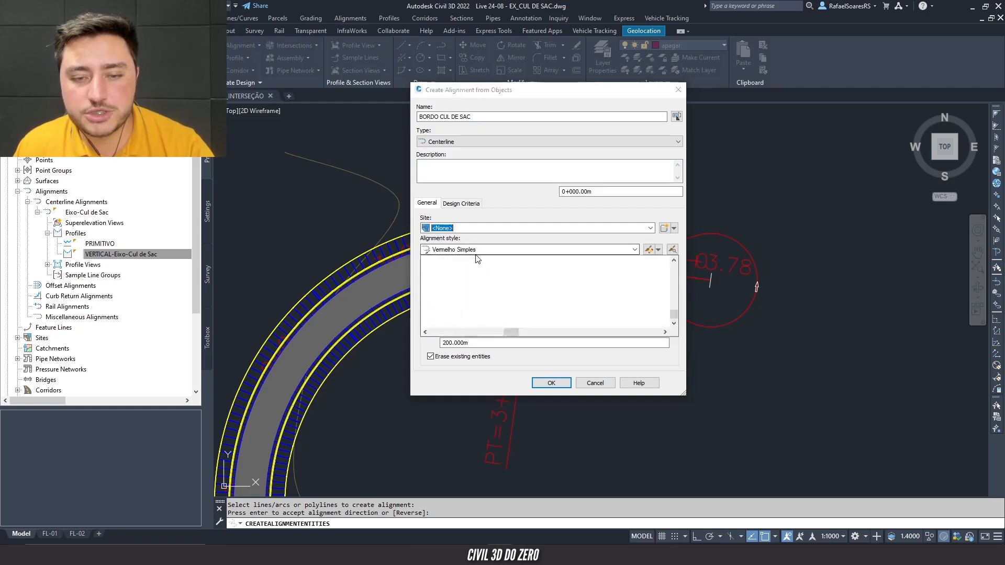
{"action": "left_click", "coordinate": [442, 264]}
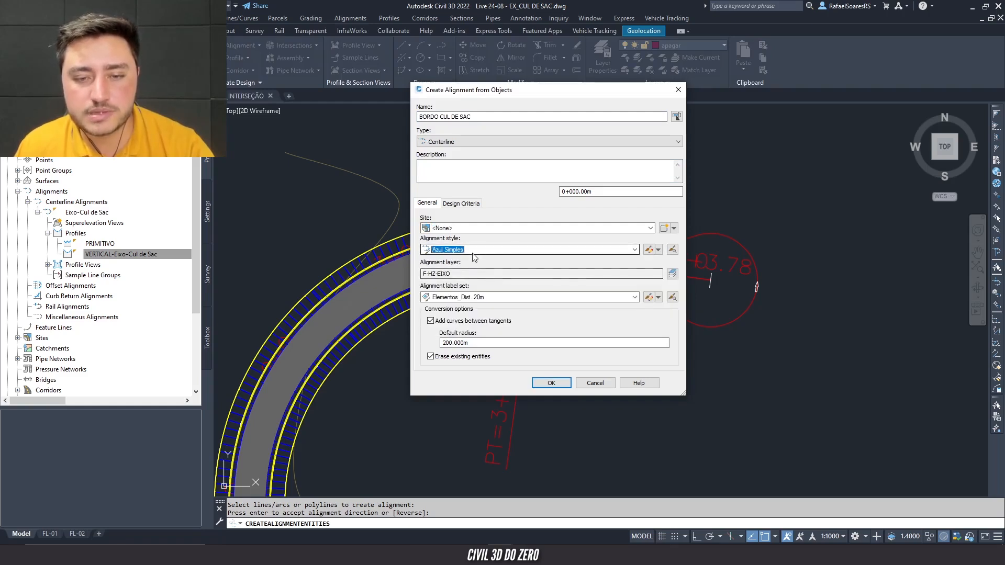
{"action": "left_click", "coordinate": [467, 297]}
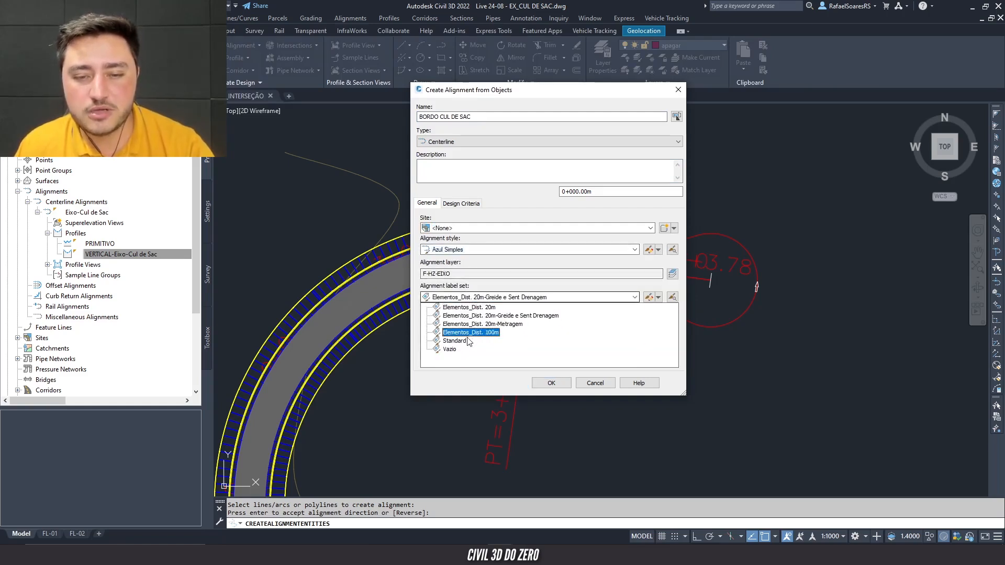
{"action": "left_click", "coordinate": [452, 349]}
{"action": "left_click", "coordinate": [431, 321]}
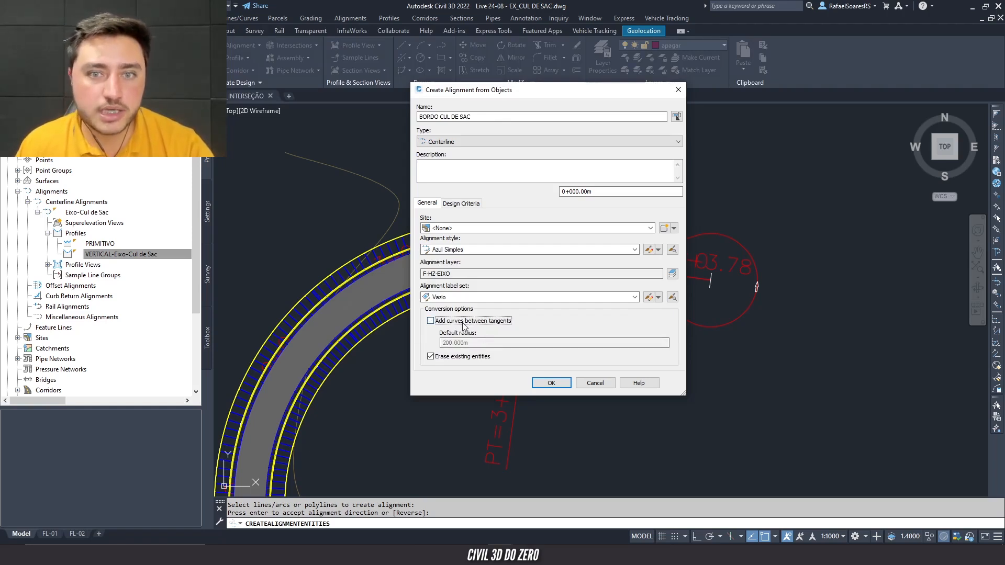
- Review the design criteria and create the cul-de-sac edge alignment with the chosen settings
{"action": "left_click", "coordinate": [458, 203]}
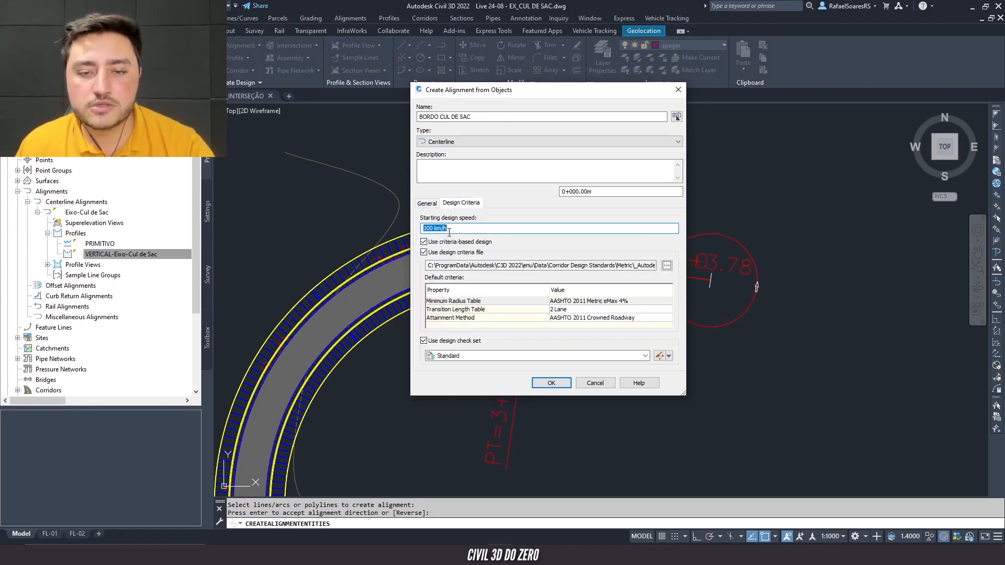
{"action": "left_click", "coordinate": [427, 203]}
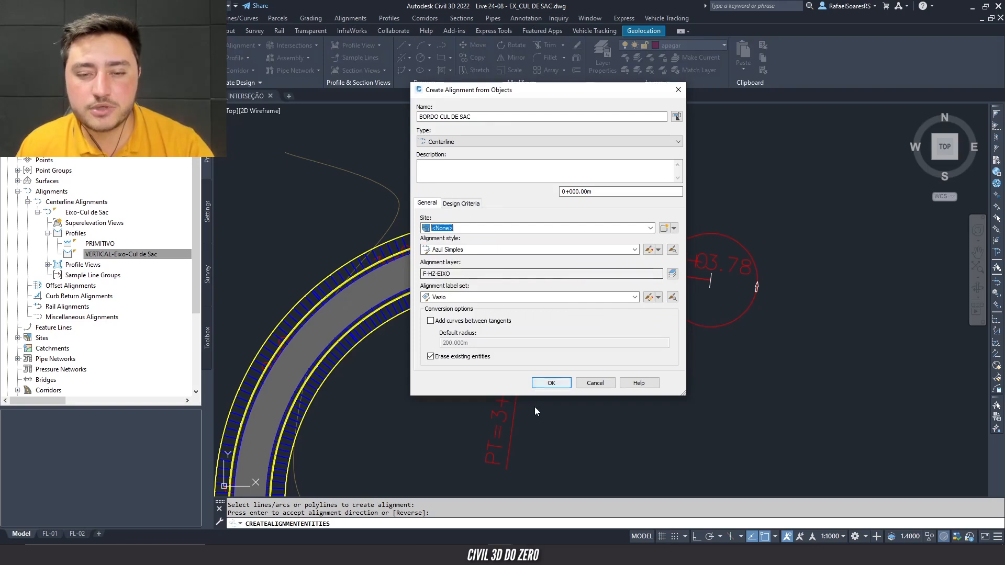
{"action": "key", "text": "Return"}
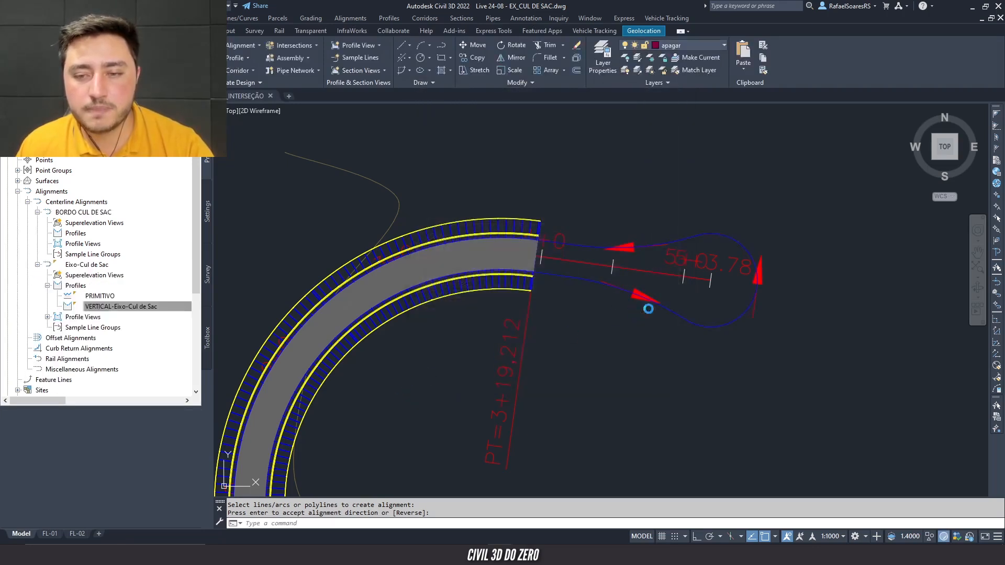
{"action": "key", "text": "Escape"}
- Select the new cul-de-sac edge alignment and examine where it joins the end of the corridor
{"action": "middle_click_drag", "start_coordinate": [540, 232], "coordinate": [464, 230]}
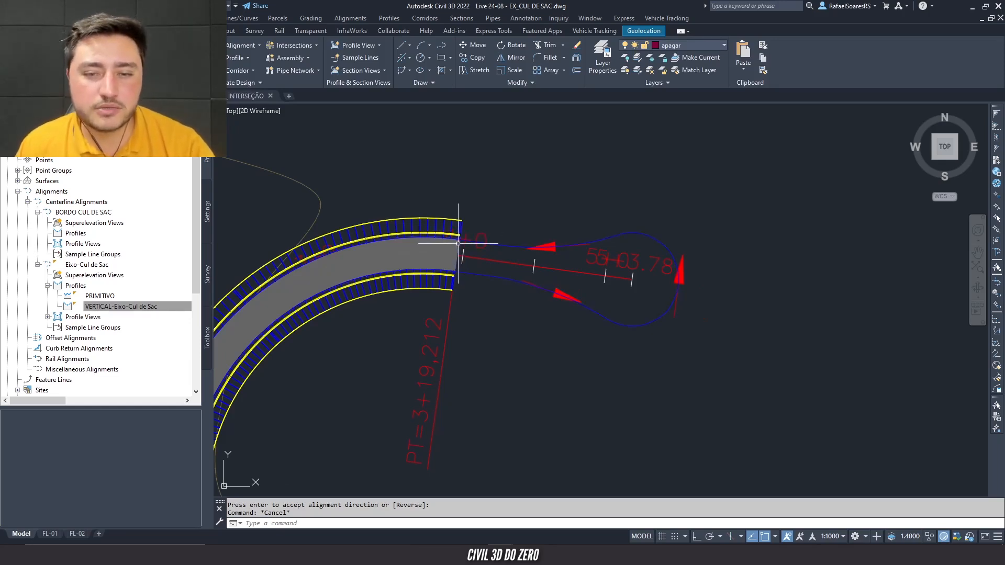
{"action": "mouse_move", "coordinate": [458, 244]}
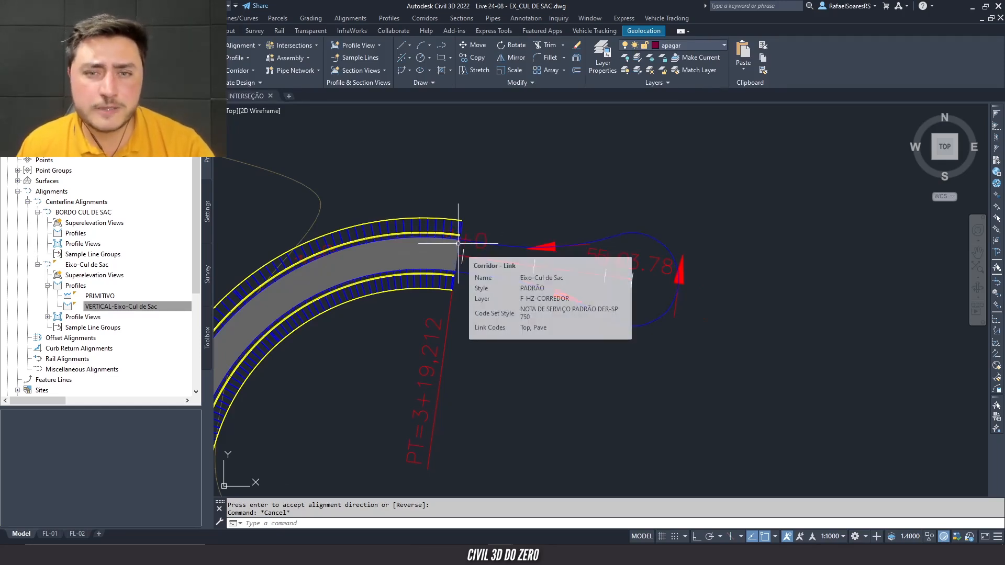
{"action": "left_click", "coordinate": [488, 247]}
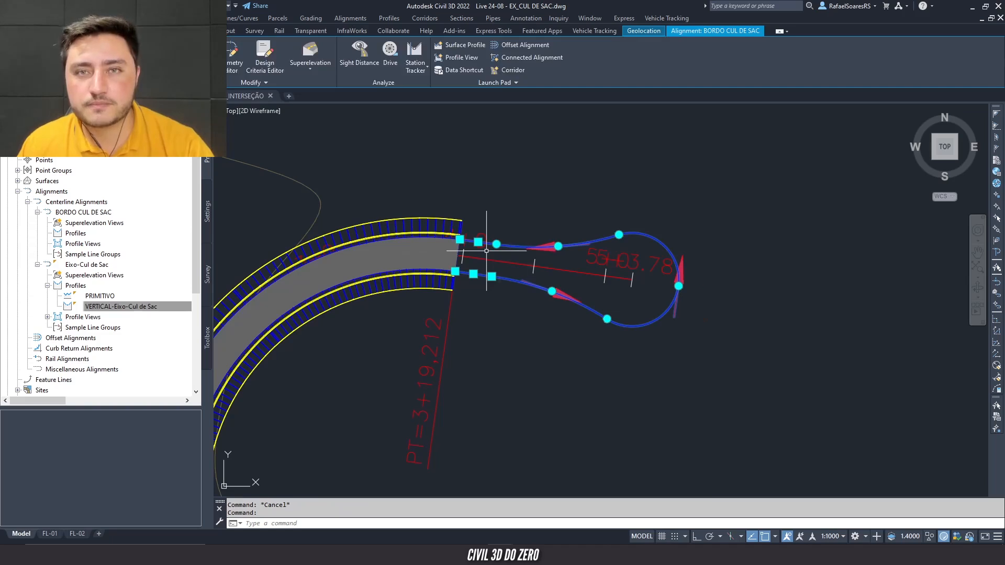
{"action": "middle_click_drag", "start_coordinate": [486, 242], "coordinate": [479, 257]}
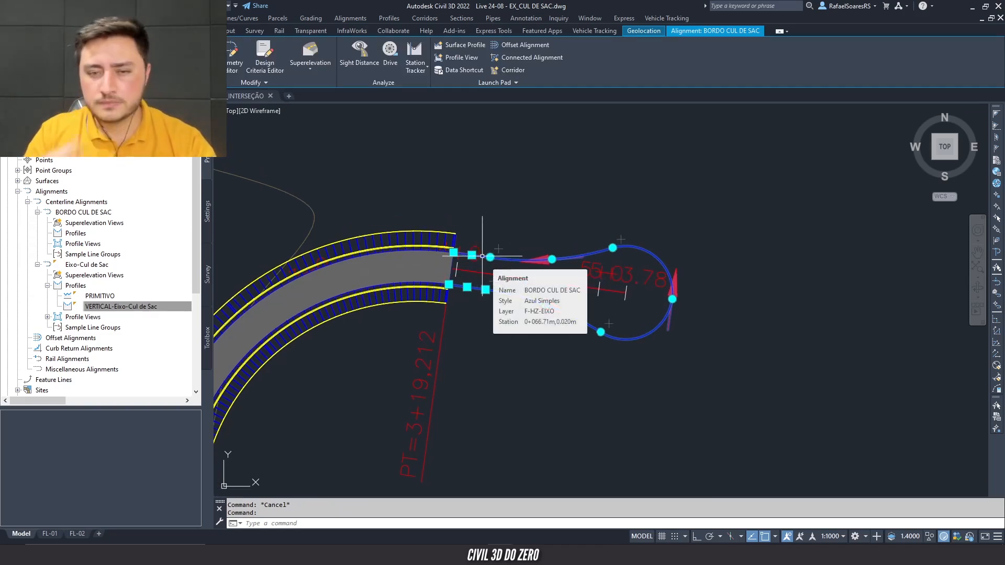
{"action": "scroll", "coordinate": [444, 274], "scroll_direction": "up", "scroll_amount": 2}
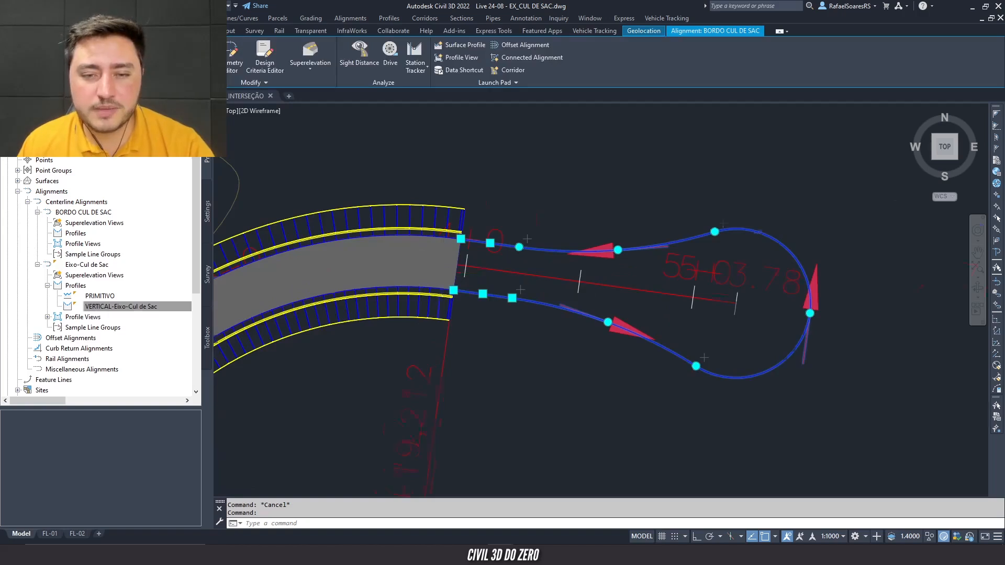
- Extend the end of the Eixo-Cul de Sac corridor to the perpendicular location just before the cul-de-sac edge starts curving
{"action": "scroll", "coordinate": [445, 275], "scroll_direction": "up", "scroll_amount": 2}
{"action": "key", "text": "Escape"}
{"action": "left_click", "coordinate": [462, 268]}
{"action": "left_click", "coordinate": [466, 257]}
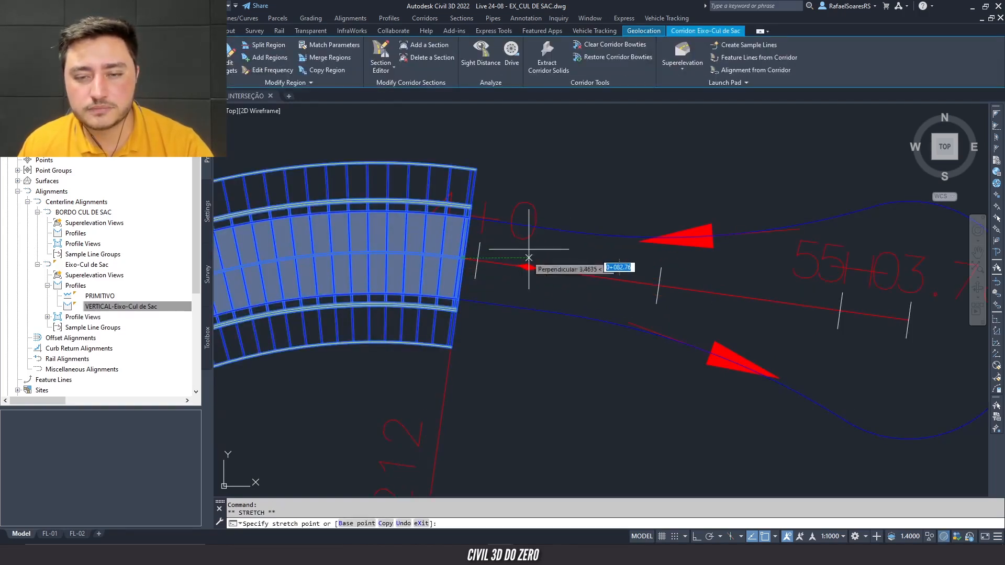
{"action": "left_click", "coordinate": [540, 219]}
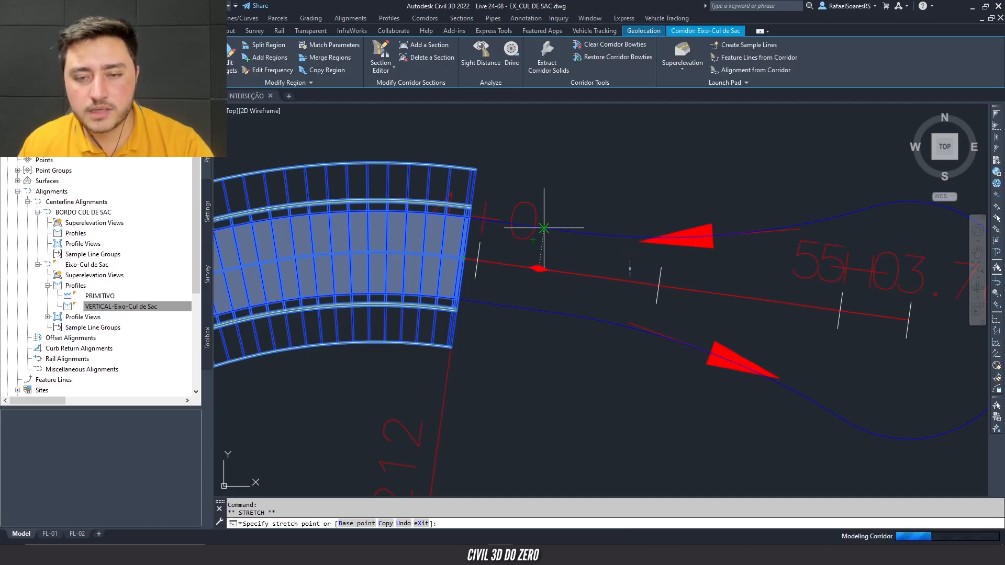
{"action": "key", "text": "Escape"}
- Examine how the BORDO CUL DE SAC alignment meets the pavement edges at the end of the extended corridor
{"action": "left_click", "coordinate": [557, 228]}
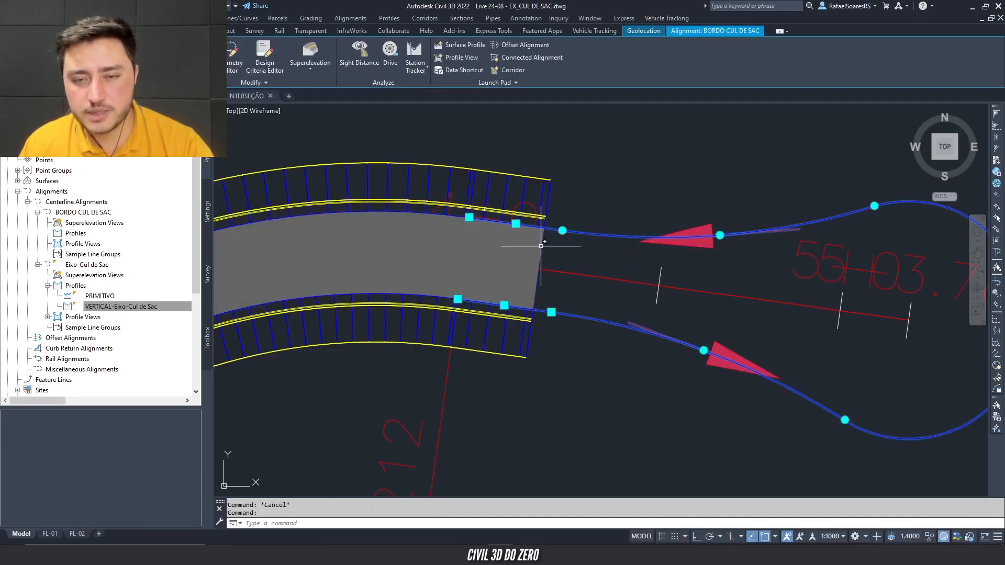
{"action": "middle_click_drag", "start_coordinate": [541, 245], "coordinate": [567, 243]}
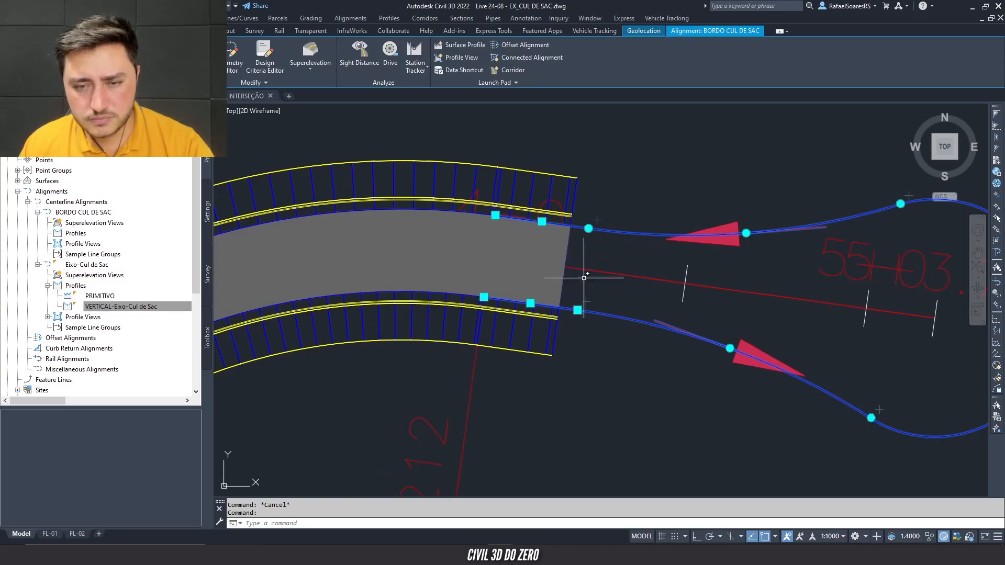
{"action": "scroll", "coordinate": [495, 252], "scroll_direction": "down", "scroll_amount": 4}
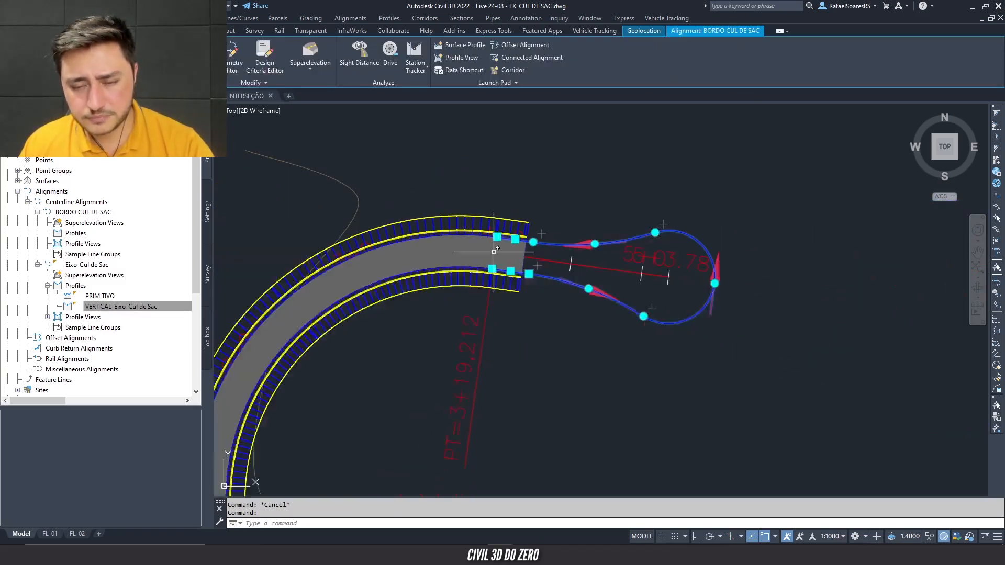
{"action": "scroll", "coordinate": [494, 252], "scroll_direction": "up", "scroll_amount": 2}
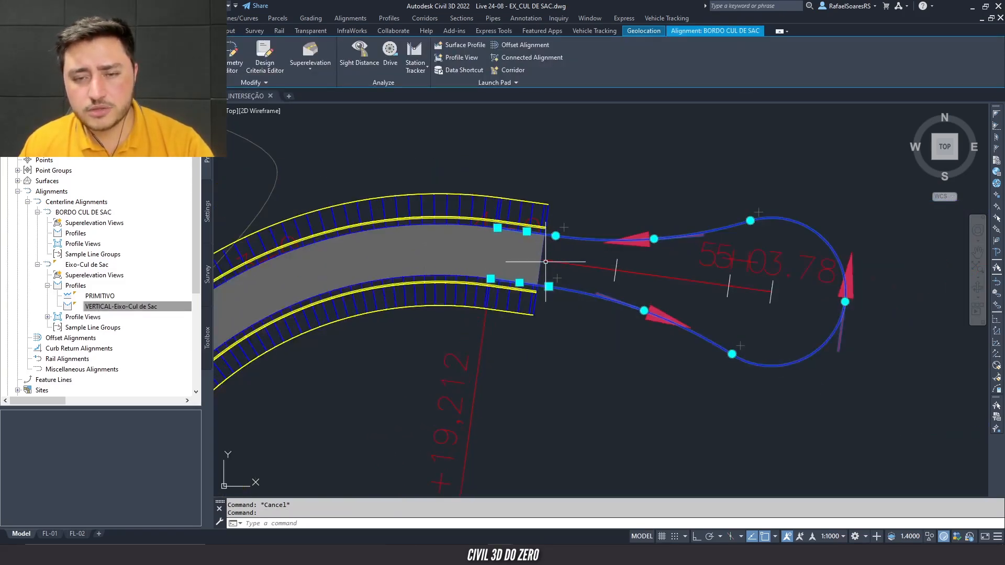
{"action": "key", "text": "Escape"}
{"action": "middle_click_drag", "start_coordinate": [545, 253], "coordinate": [498, 235]}
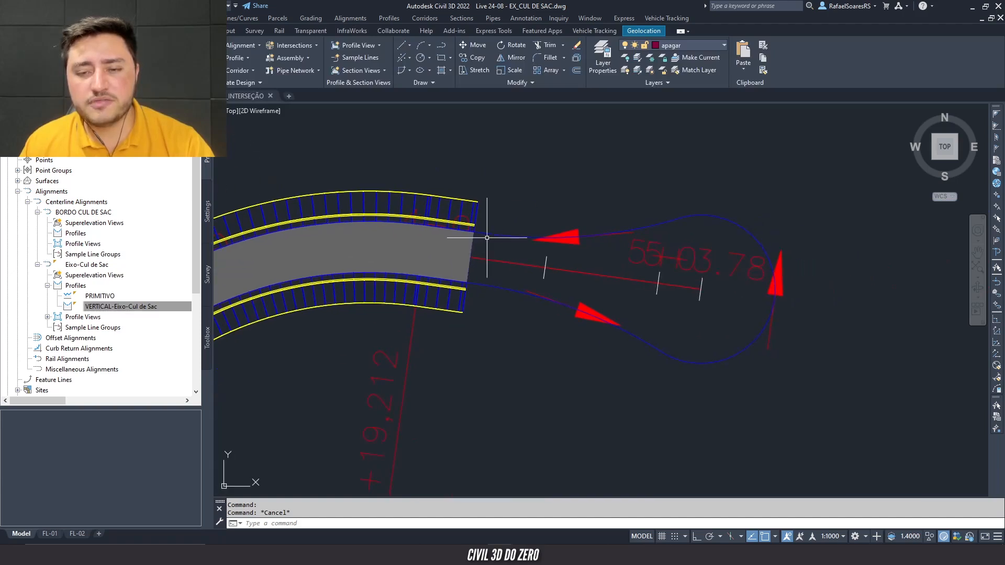
{"action": "left_click", "coordinate": [490, 235]}
{"action": "scroll", "coordinate": [488, 238], "scroll_direction": "down", "scroll_amount": 3}
{"action": "scroll", "coordinate": [486, 242], "scroll_direction": "up", "scroll_amount": 2}
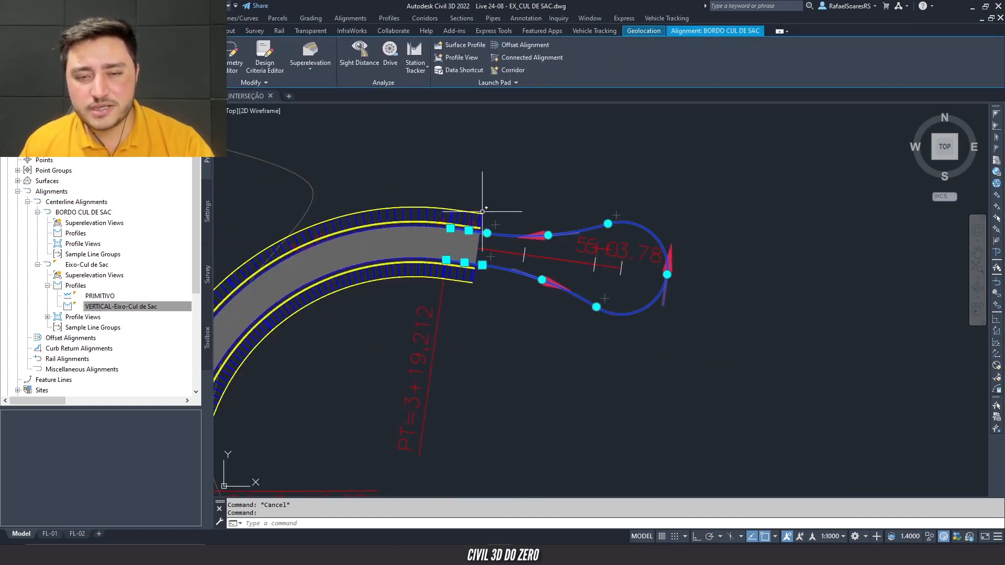
{"action": "key", "text": "Escape"}
{"action": "middle_click_drag", "start_coordinate": [482, 283], "coordinate": [497, 281]}
{"action": "left_click", "coordinate": [515, 233]}
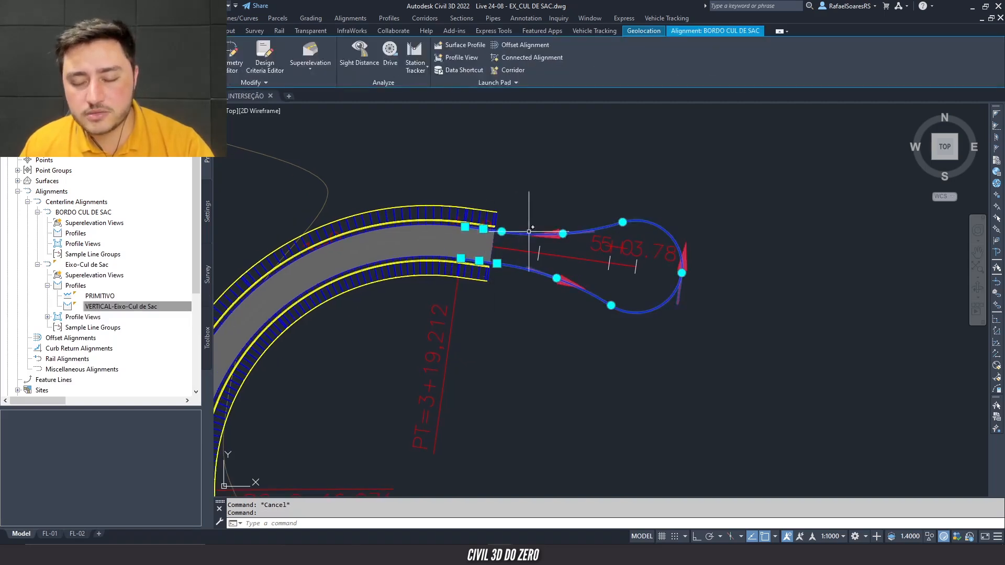
{"action": "key", "text": "Escape"}
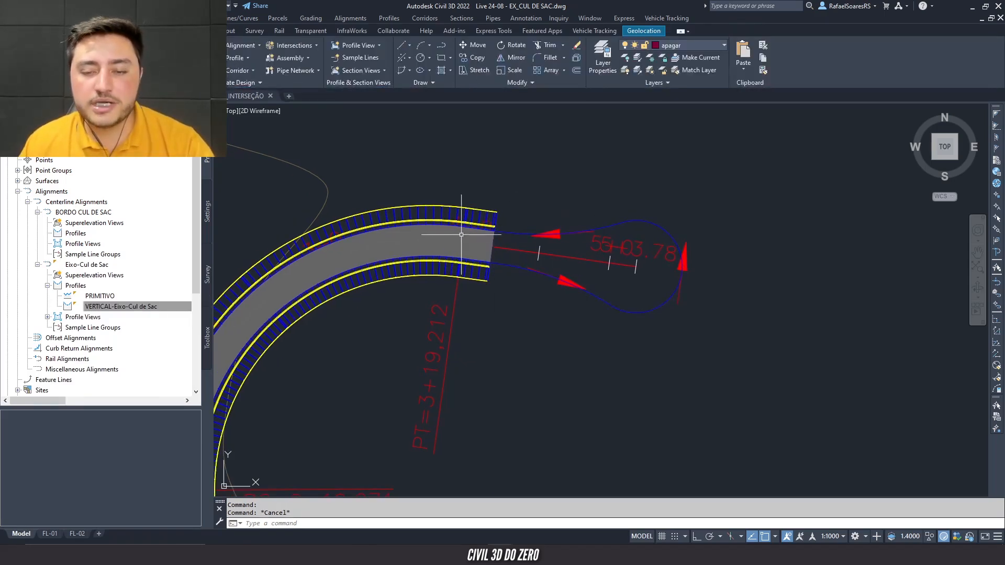
{"action": "scroll", "coordinate": [476, 234], "scroll_direction": "up", "scroll_amount": 6}
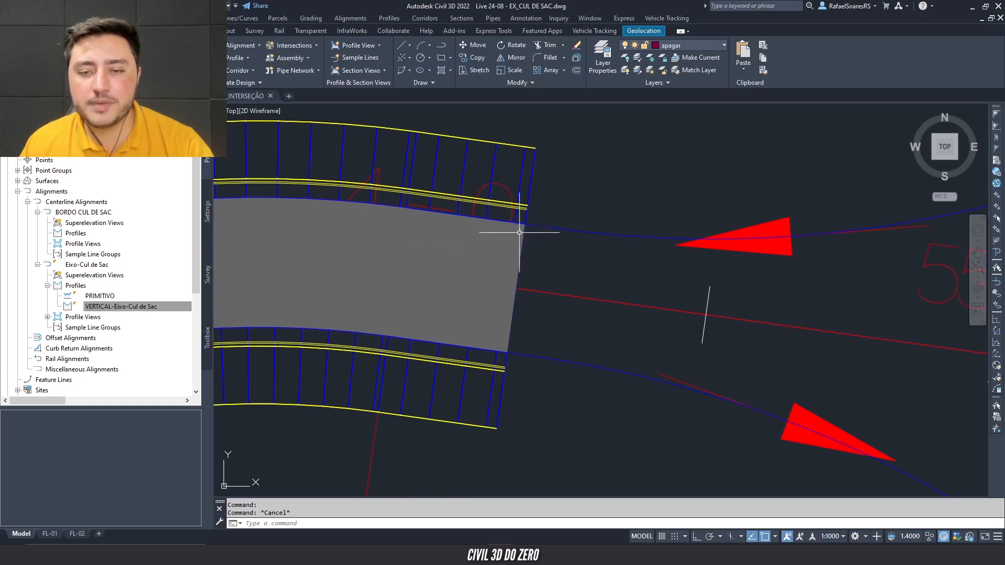
{"action": "left_click", "coordinate": [523, 235]}
{"action": "left_click", "coordinate": [527, 225]}
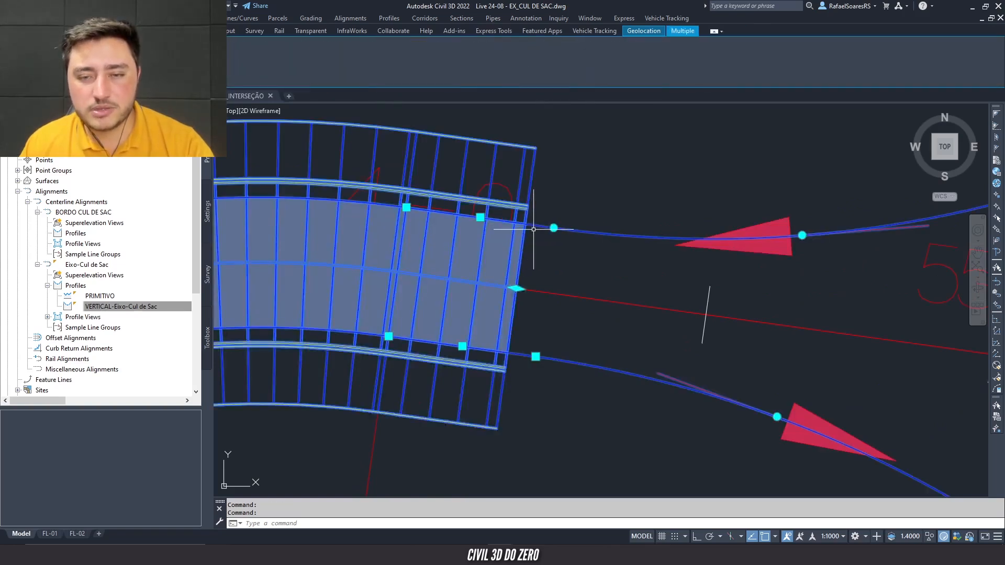
{"action": "mouse_move", "coordinate": [529, 225]}
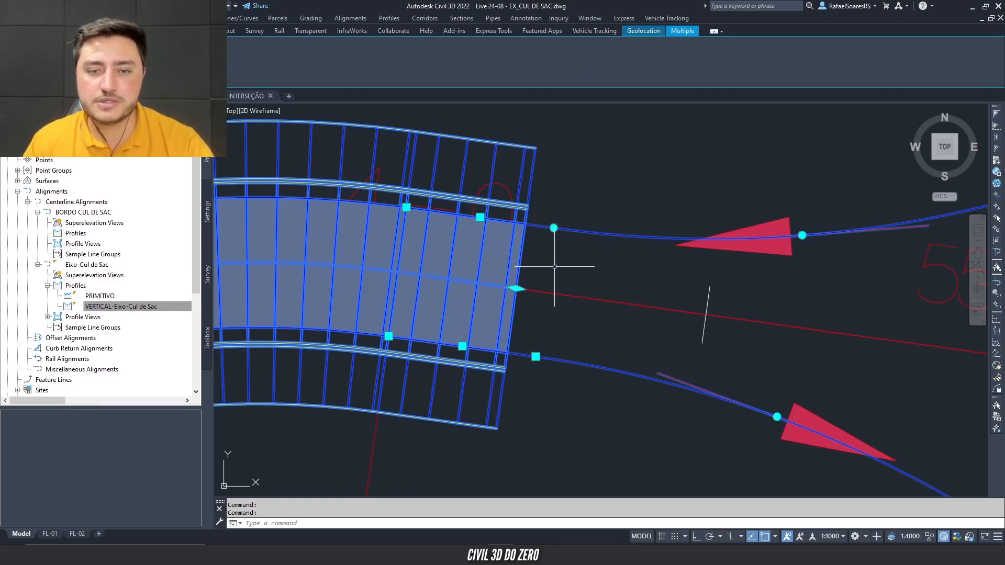
{"action": "mouse_move", "coordinate": [555, 267]}
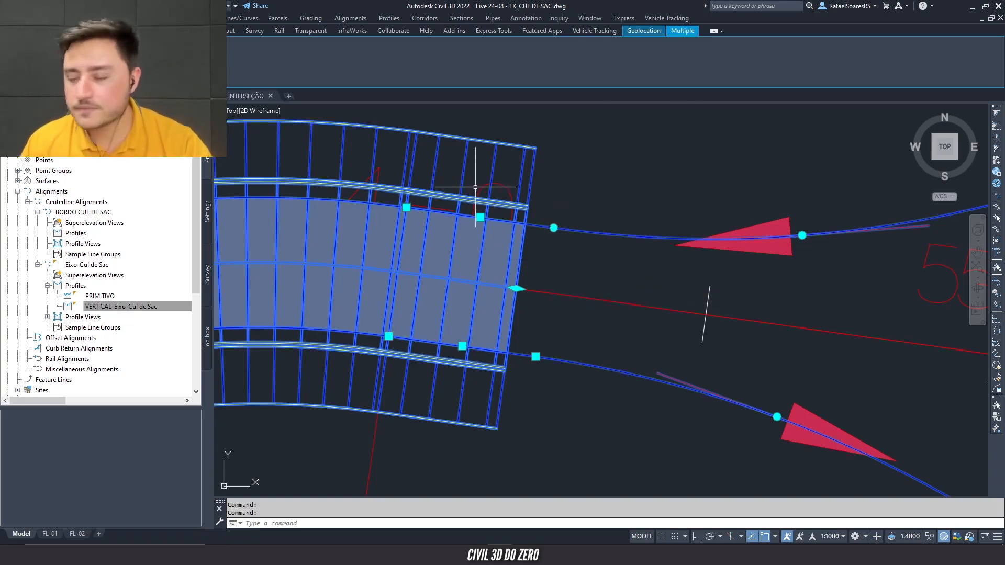
{"action": "key", "text": "Escape"}
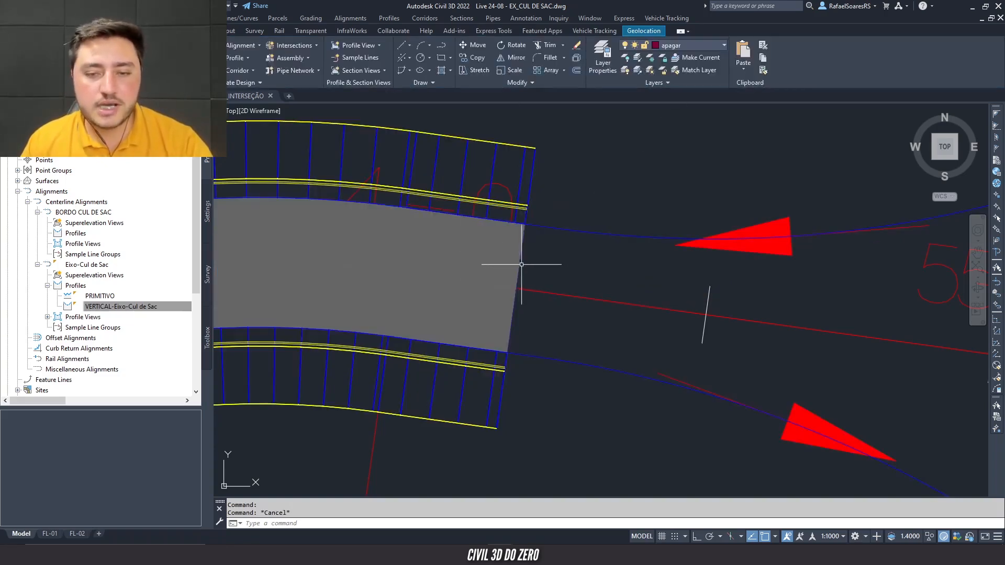
- Create a corridor surface for the Eixo-Cul de Sac corridor and name it PRÉVIA-TOP
{"action": "left_click", "coordinate": [520, 264]}
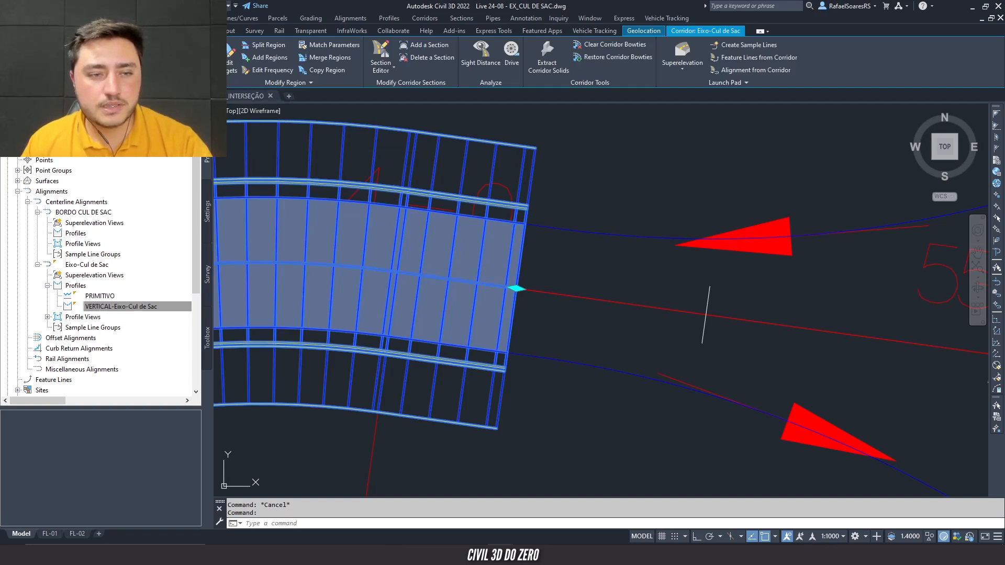
{"action": "left_click", "coordinate": [137, 55]}
{"action": "left_click_drag", "start_coordinate": [277, 56], "coordinate": [285, 64]}
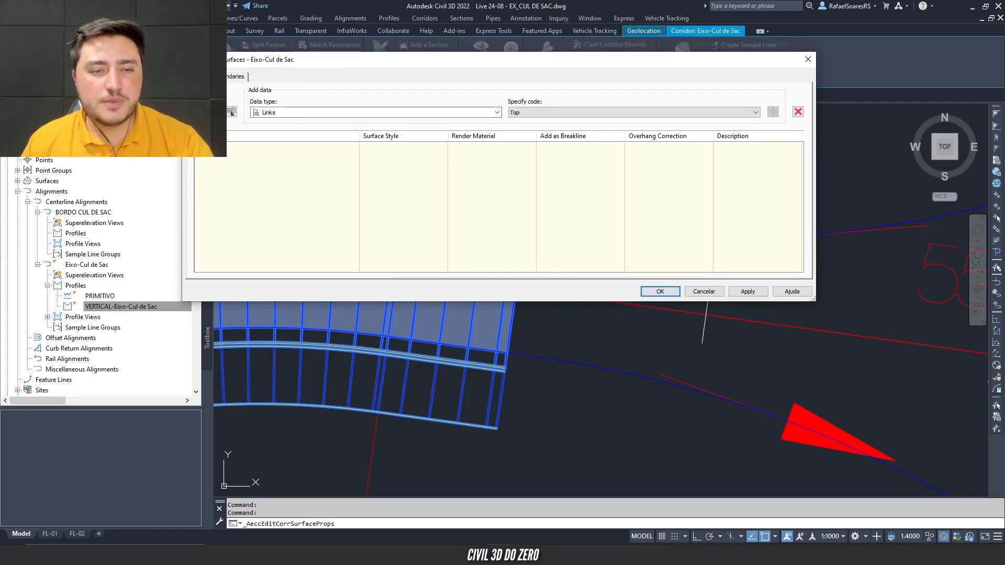
{"action": "left_click_drag", "start_coordinate": [298, 69], "coordinate": [361, 66]}
{"action": "left_click", "coordinate": [262, 110]}
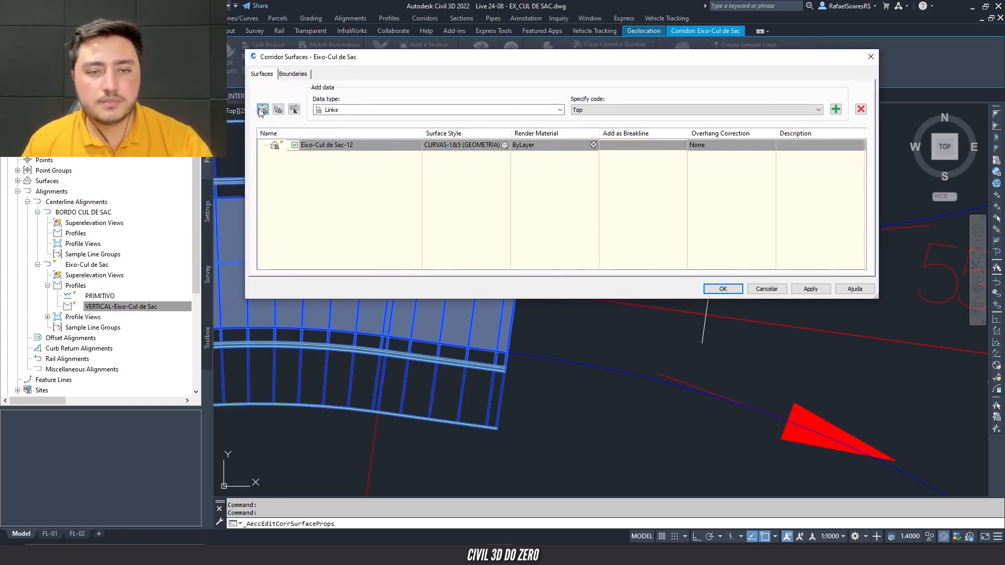
{"action": "left_click", "coordinate": [352, 149]}
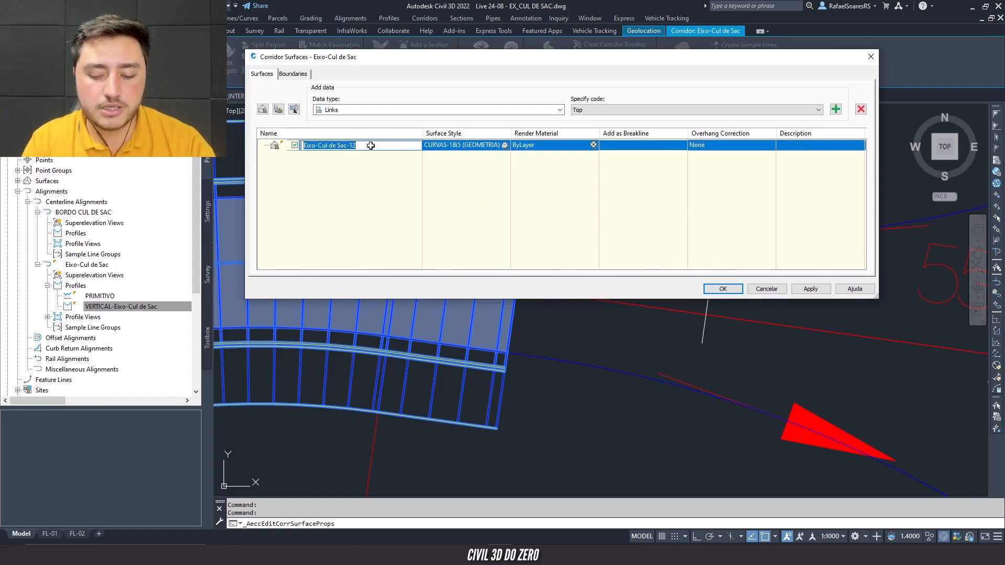
{"action": "type", "text": "PT"}
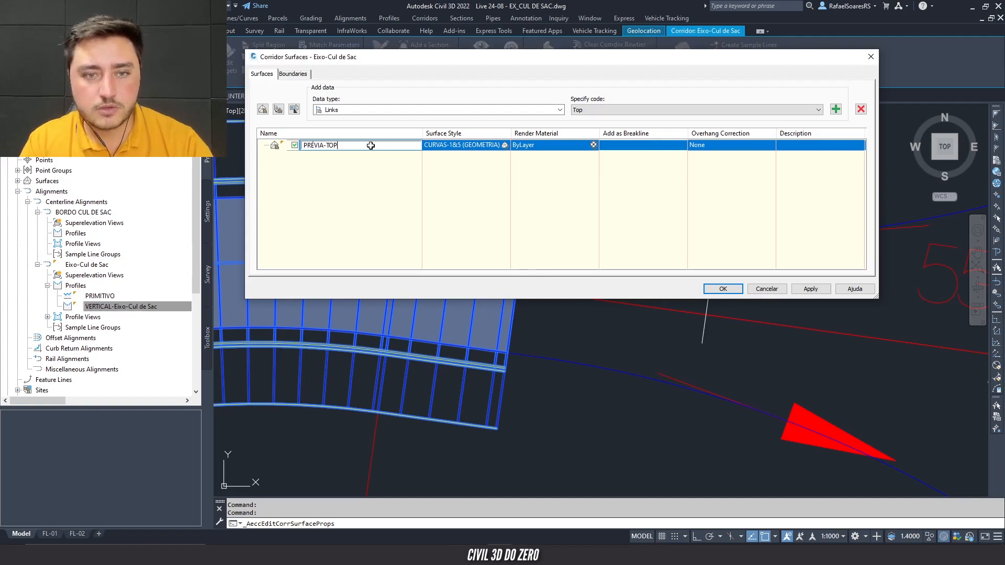
{"action": "key", "text": "Return"}
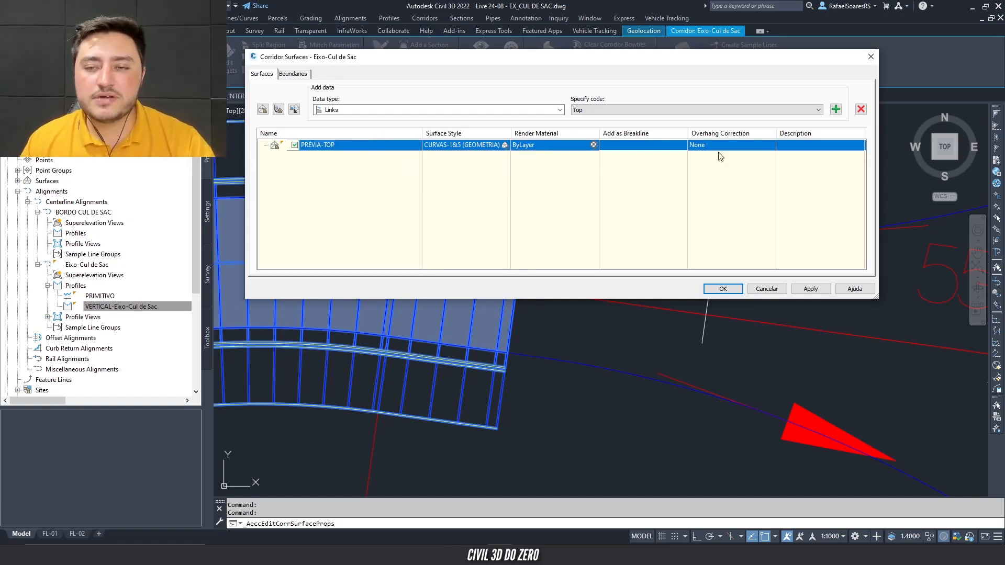
- Add the Top links to the PRÉVIA-TOP surface as breaklines and set its overhang correction to Top Links
{"action": "left_click", "coordinate": [330, 111]}
{"action": "left_click", "coordinate": [332, 127]}
{"action": "left_click", "coordinate": [836, 109]}
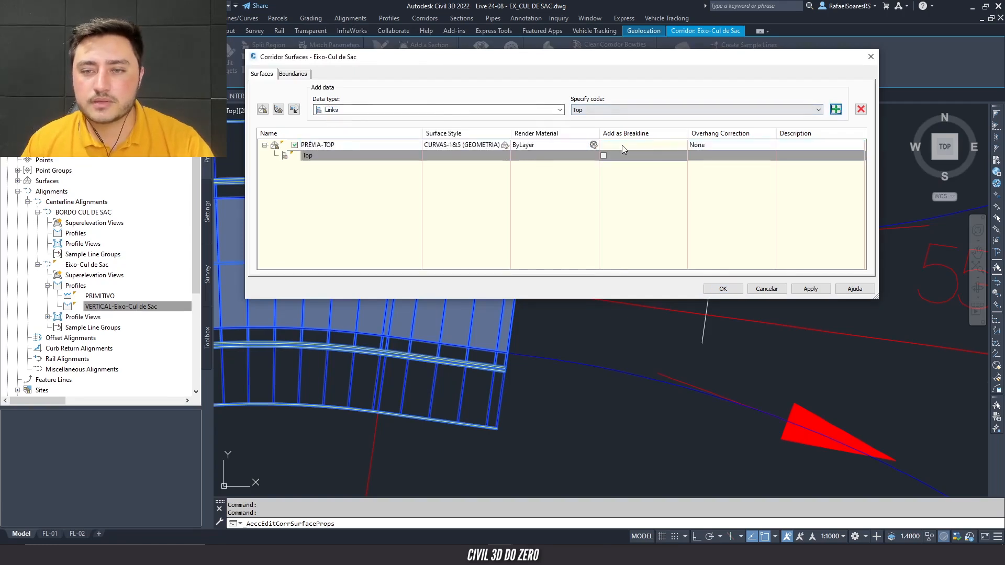
{"action": "left_click", "coordinate": [604, 155]}
{"action": "left_click", "coordinate": [706, 145]}
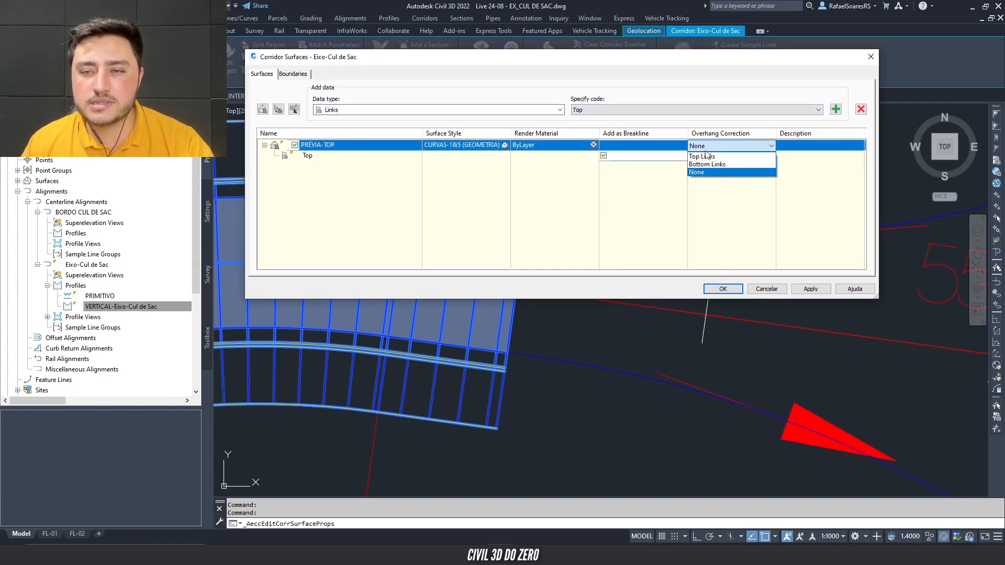
{"action": "left_click", "coordinate": [705, 163]}
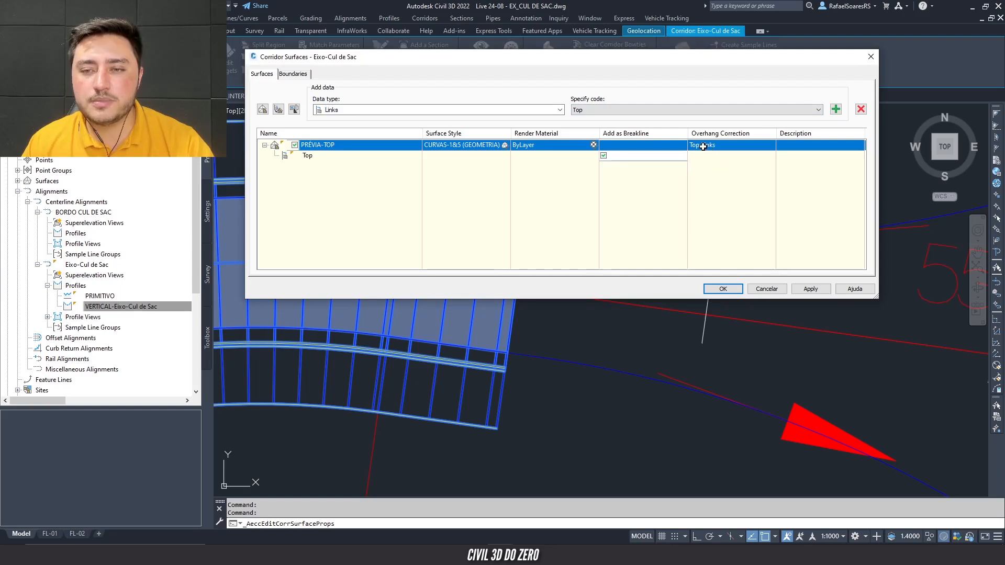
- Use the corridor extents as the outer boundary of the PRÉVIA-TOP surface and rebuild the corridor
{"action": "left_click", "coordinate": [294, 74]}
{"action": "right_click", "coordinate": [294, 104]}
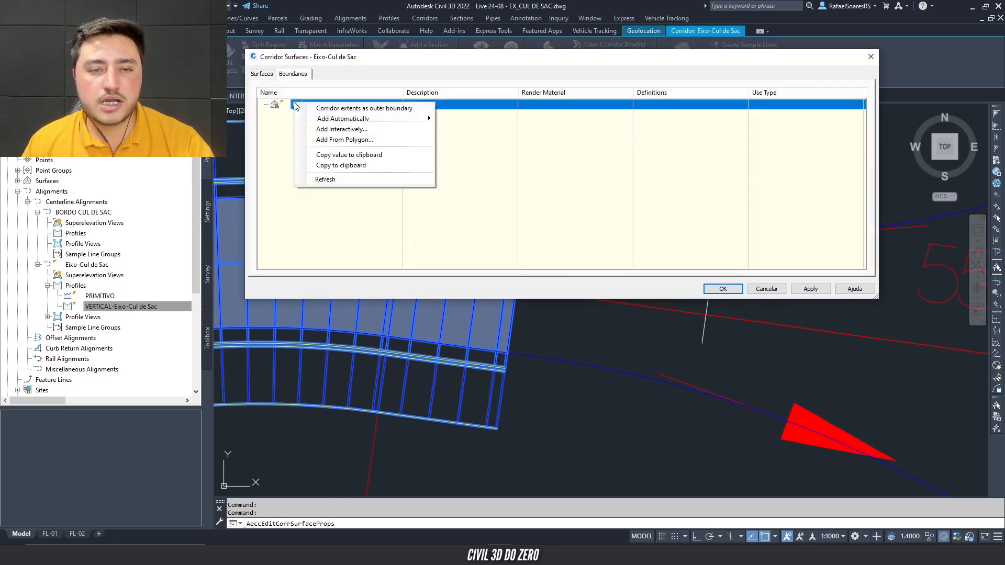
{"action": "left_click", "coordinate": [350, 111]}
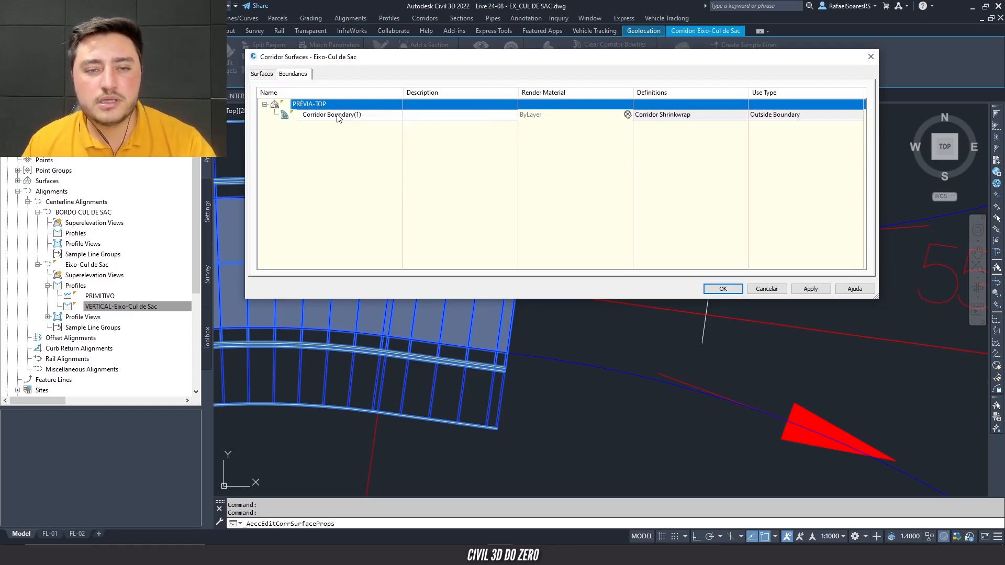
{"action": "left_click", "coordinate": [261, 74]}
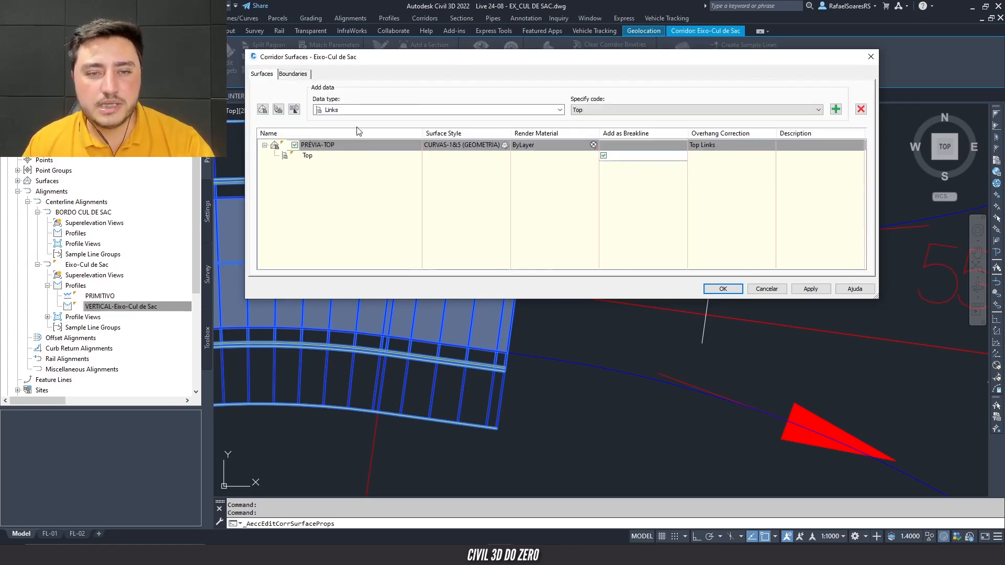
{"action": "left_click", "coordinate": [314, 157]}
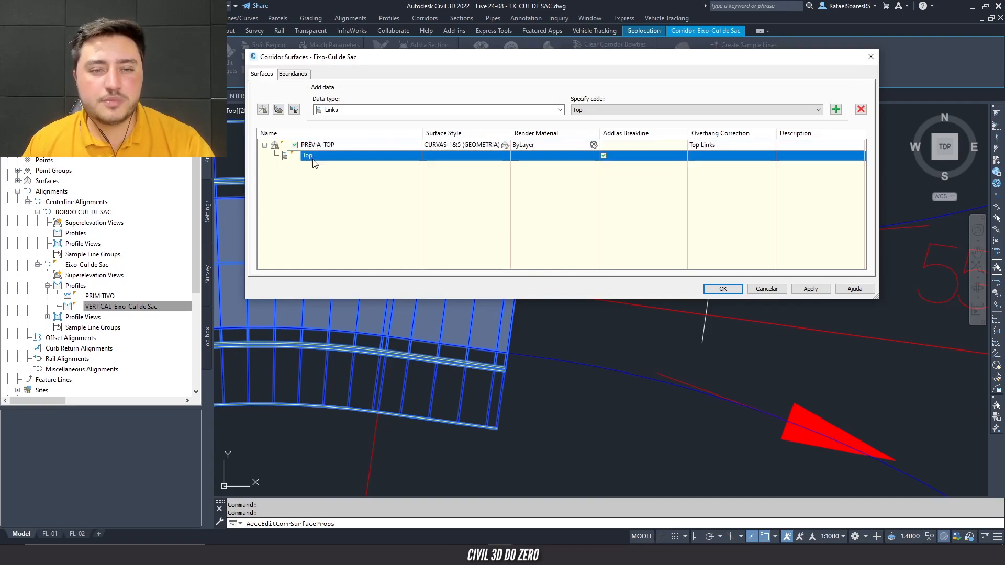
{"action": "left_click", "coordinate": [292, 74]}
{"action": "left_click", "coordinate": [262, 74]}
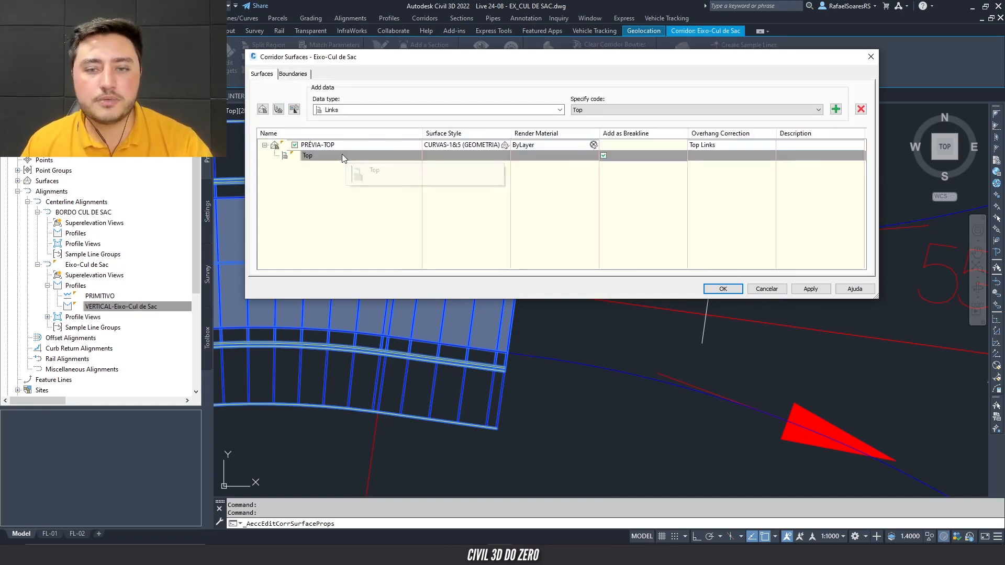
{"action": "left_click", "coordinate": [723, 289]}
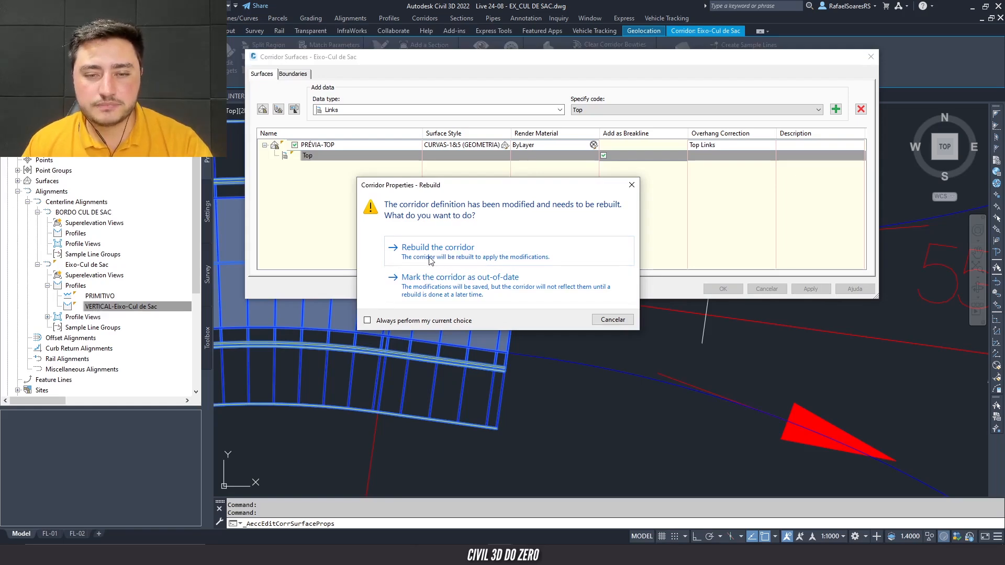
{"action": "left_click", "coordinate": [430, 259]}
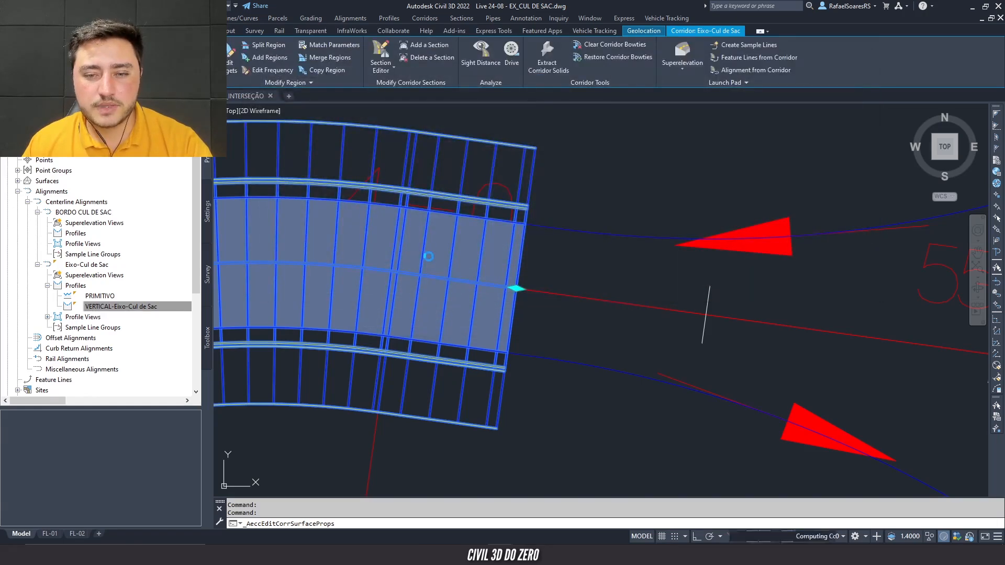
- Select the PRÉVIA-TOP surface on the corridor and inspect it in 3D with the Object Viewer
{"action": "scroll", "coordinate": [429, 251], "scroll_direction": "down", "scroll_amount": 5}
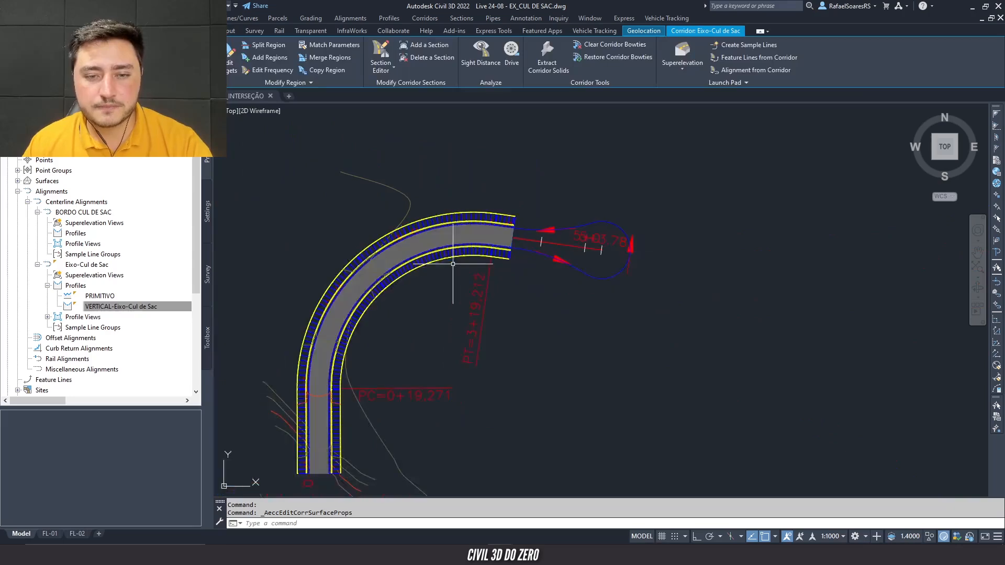
{"action": "key", "text": "Escape"}
{"action": "scroll", "coordinate": [369, 266], "scroll_direction": "up", "scroll_amount": 2}
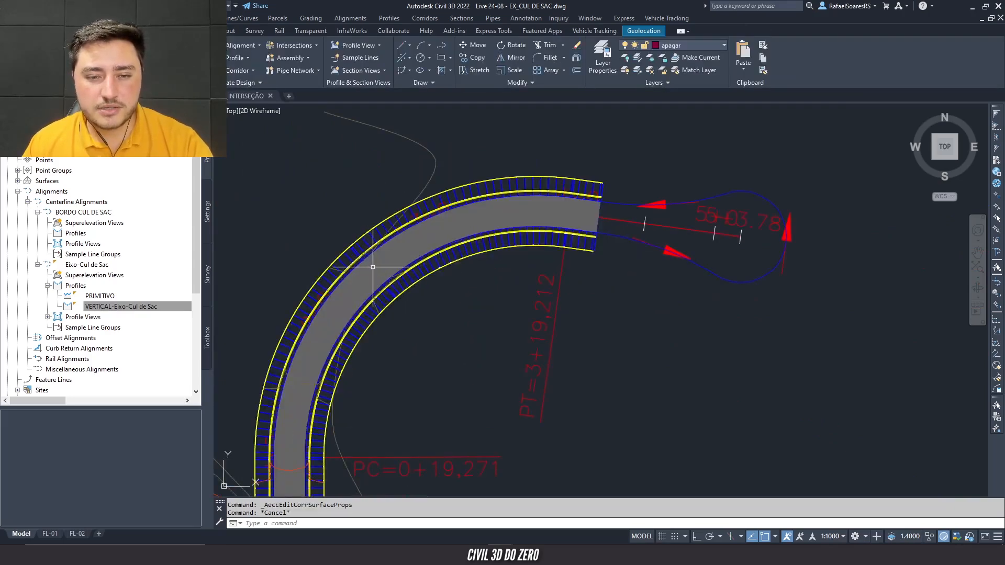
{"action": "left_click", "coordinate": [369, 264]}
{"action": "scroll", "coordinate": [294, 264], "scroll_direction": "down", "scroll_amount": 2}
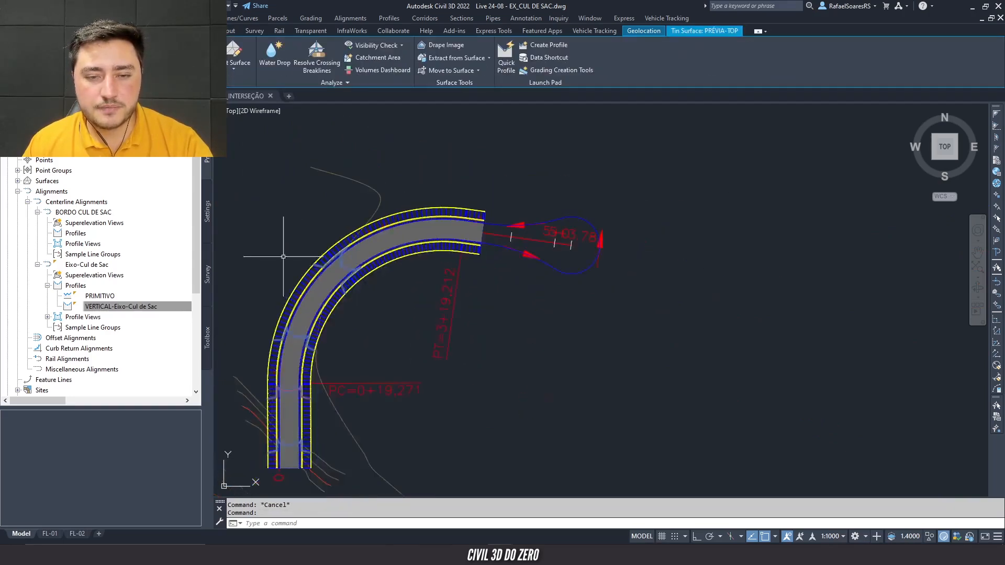
{"action": "right_click", "coordinate": [390, 300]}
{"action": "left_click", "coordinate": [415, 453]}
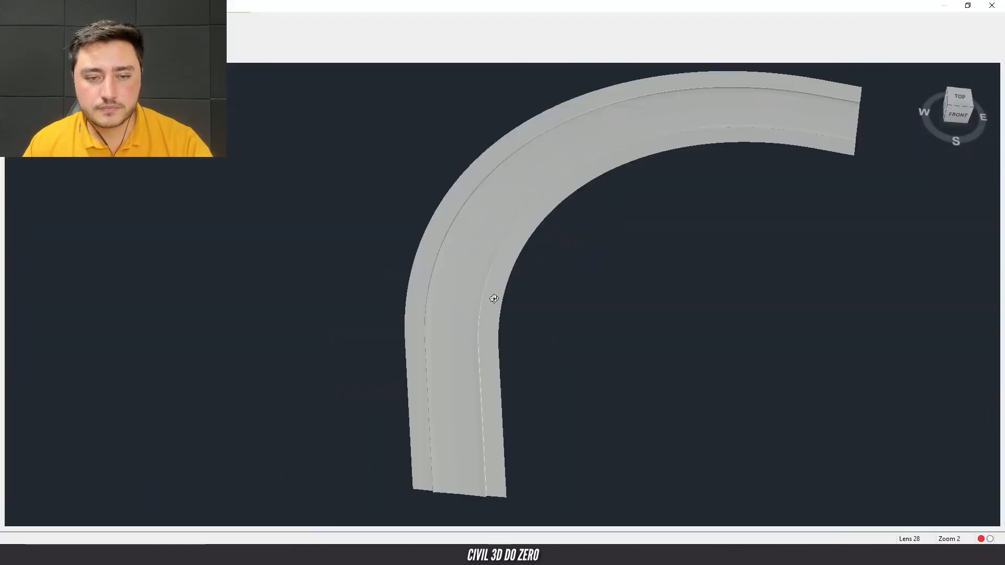
- Examine the curved PRÉVIA-TOP surface up close from a low angle in the 3D viewer and close the viewer
{"action": "scroll", "coordinate": [503, 315], "scroll_direction": "up", "scroll_amount": 3}
{"action": "mouse_move", "coordinate": [521, 337]}
{"action": "left_mouse_down"}
{"action": "mouse_move", "coordinate": [485, 242]}
{"action": "mouse_move", "coordinate": [511, 327]}
{"action": "mouse_move", "coordinate": [607, 323]}
{"action": "mouse_move", "coordinate": [492, 312]}
{"action": "mouse_move", "coordinate": [536, 316]}
{"action": "mouse_move", "coordinate": [370, 285]}
{"action": "mouse_move", "coordinate": [321, 263]}
{"action": "mouse_move", "coordinate": [475, 285]}
{"action": "mouse_move", "coordinate": [442, 309]}
{"action": "mouse_move", "coordinate": [619, 314]}
{"action": "mouse_move", "coordinate": [485, 410]}
{"action": "mouse_move", "coordinate": [485, 365]}
{"action": "mouse_move", "coordinate": [554, 377]}
{"action": "mouse_move", "coordinate": [386, 341]}
{"action": "mouse_move", "coordinate": [335, 309]}
{"action": "mouse_move", "coordinate": [639, 384]}
{"action": "mouse_move", "coordinate": [665, 311]}
{"action": "left_mouse_up"}
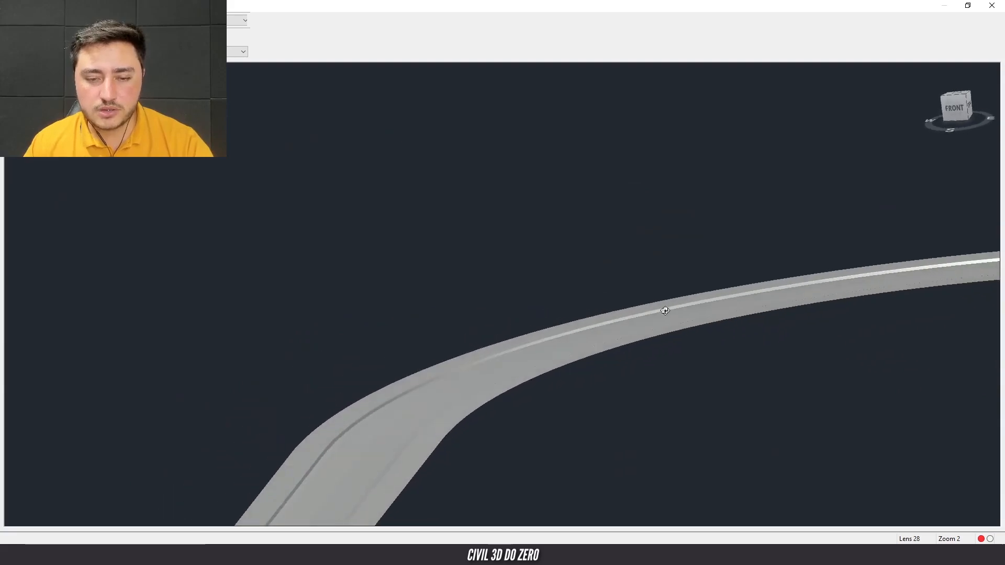
{"action": "middle_click_drag", "start_coordinate": [447, 326], "coordinate": [476, 243]}
{"action": "mouse_move", "coordinate": [495, 306]}
{"action": "left_mouse_down"}
{"action": "mouse_move", "coordinate": [550, 278]}
{"action": "mouse_move", "coordinate": [532, 281]}
{"action": "left_mouse_up"}
{"action": "key", "text": "Escape"}
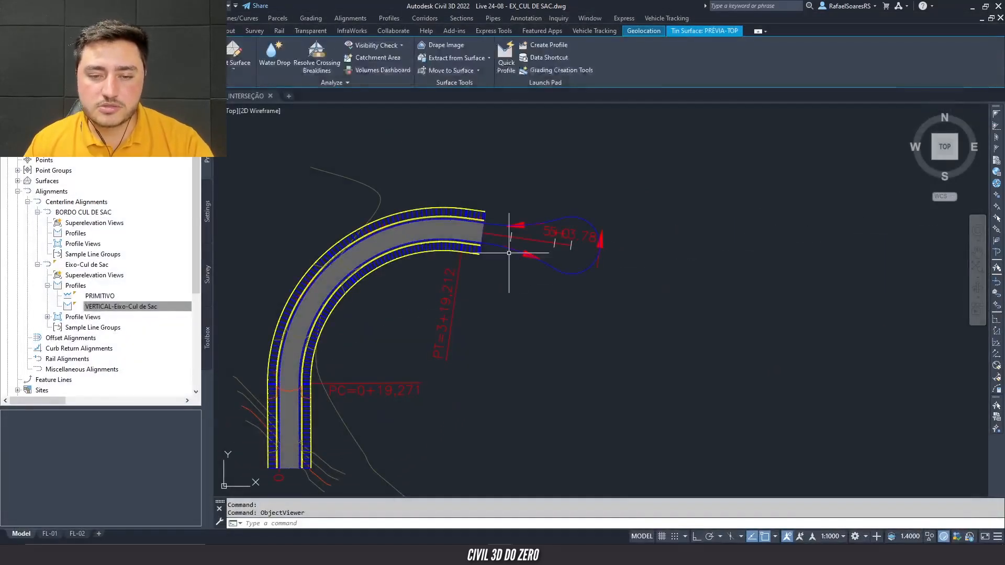
- Check the Top link code in the properties of the assembly's PISTA A ESQUERDA lane subassembly
{"action": "scroll", "coordinate": [418, 239], "scroll_direction": "down", "scroll_amount": 5}
{"action": "scroll", "coordinate": [554, 396], "scroll_direction": "up", "scroll_amount": 5}
{"action": "scroll", "coordinate": [583, 352], "scroll_direction": "up", "scroll_amount": 6}
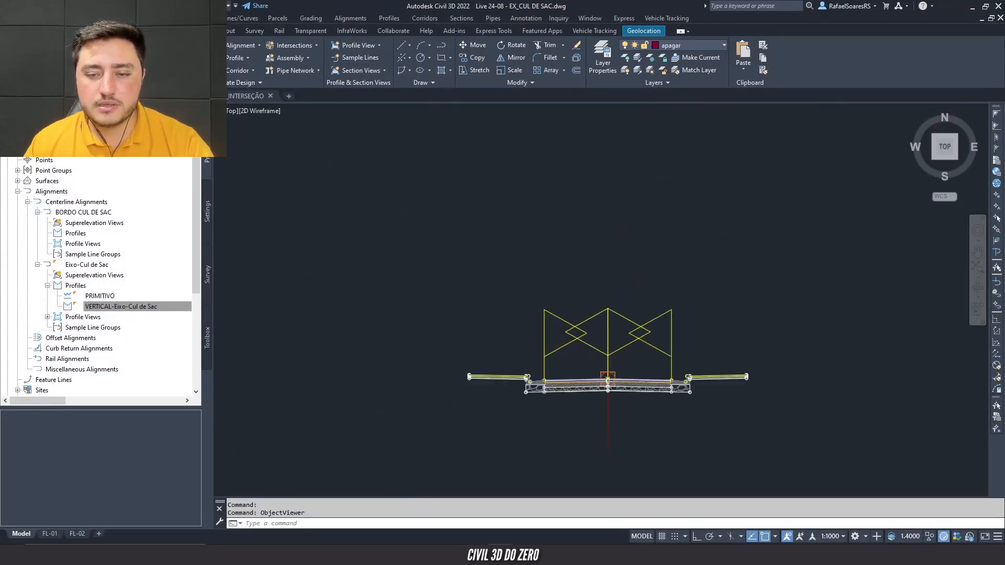
{"action": "left_click", "coordinate": [484, 346]}
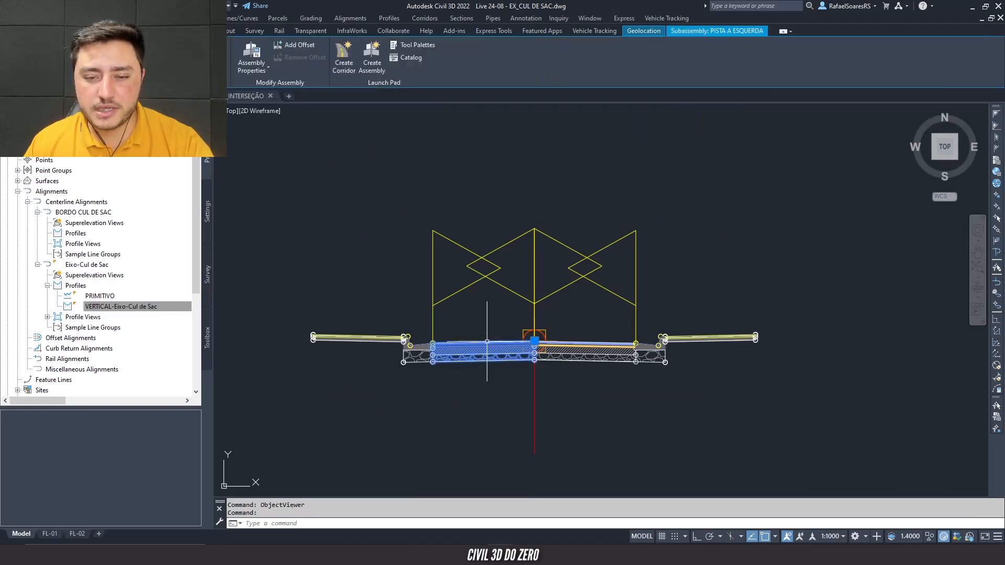
{"action": "right_click", "coordinate": [488, 348]}
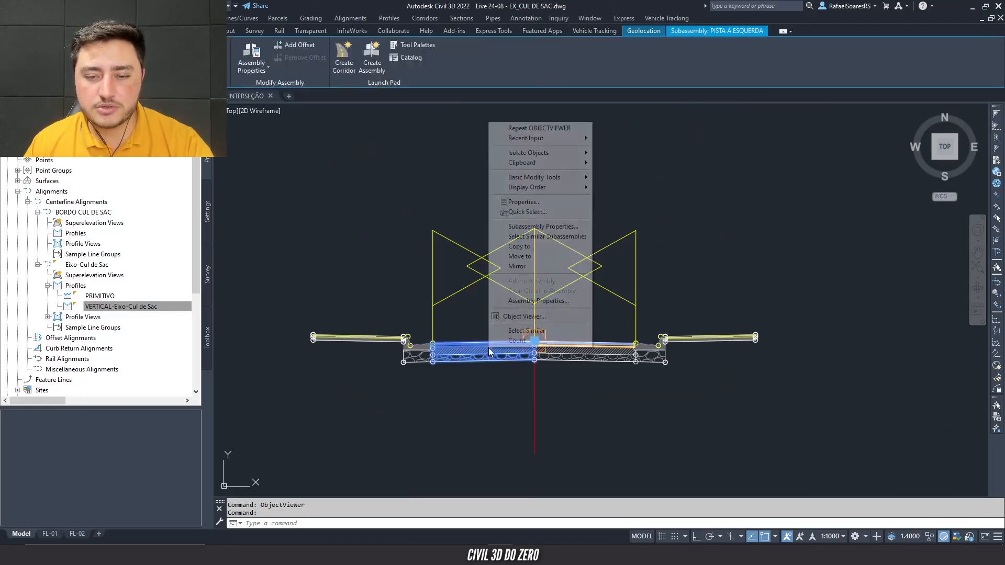
{"action": "left_click", "coordinate": [527, 230]}
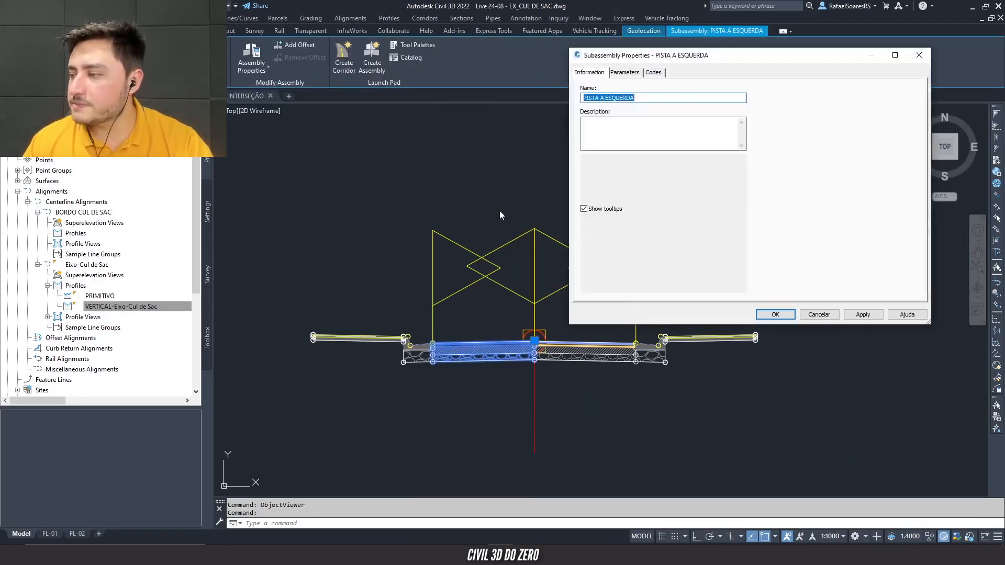
{"action": "left_click", "coordinate": [656, 73]}
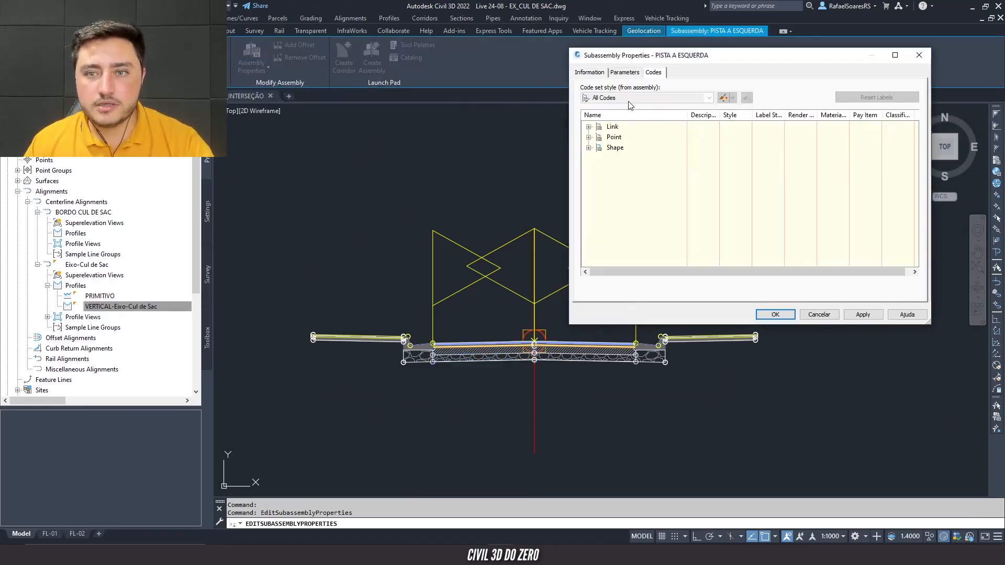
{"action": "left_click", "coordinate": [589, 127]}
{"action": "left_click", "coordinate": [620, 149]}
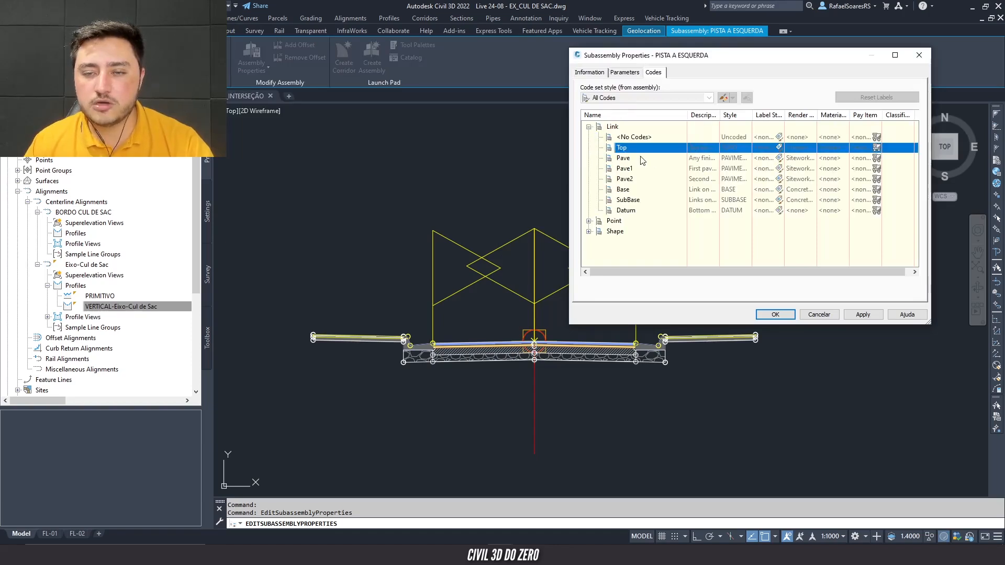
{"action": "left_click", "coordinate": [493, 351]}
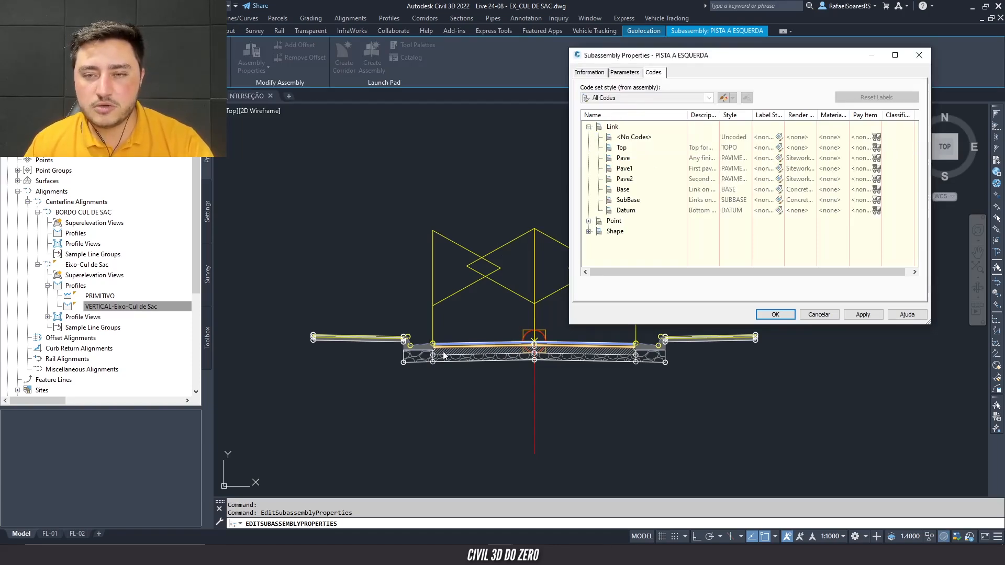
{"action": "left_click", "coordinate": [804, 317]}
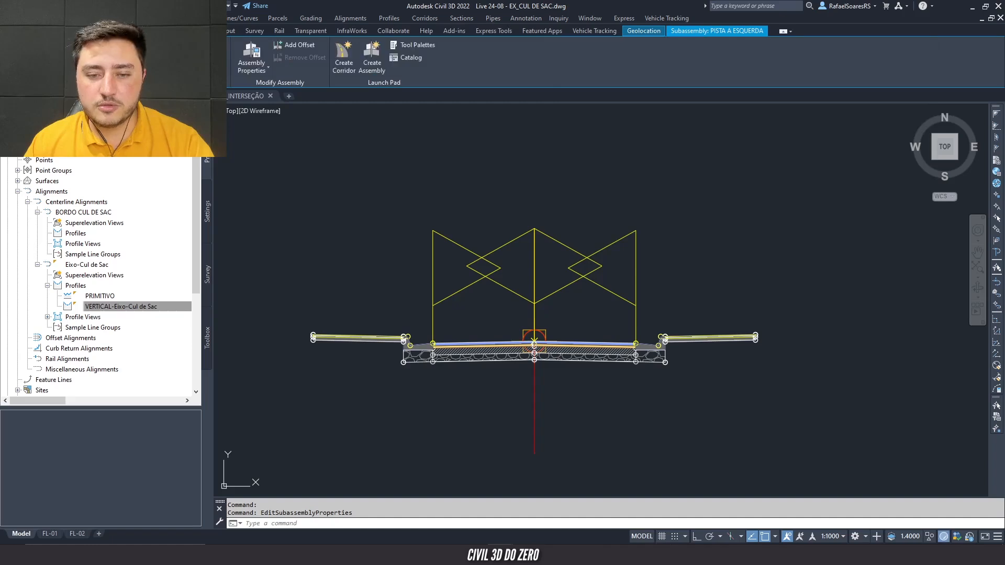
- Check the Top link code in the properties of the MEIO_FIO A ESQUERDA curb subassembly
{"action": "left_click", "coordinate": [416, 354]}
{"action": "right_click", "coordinate": [416, 354]}
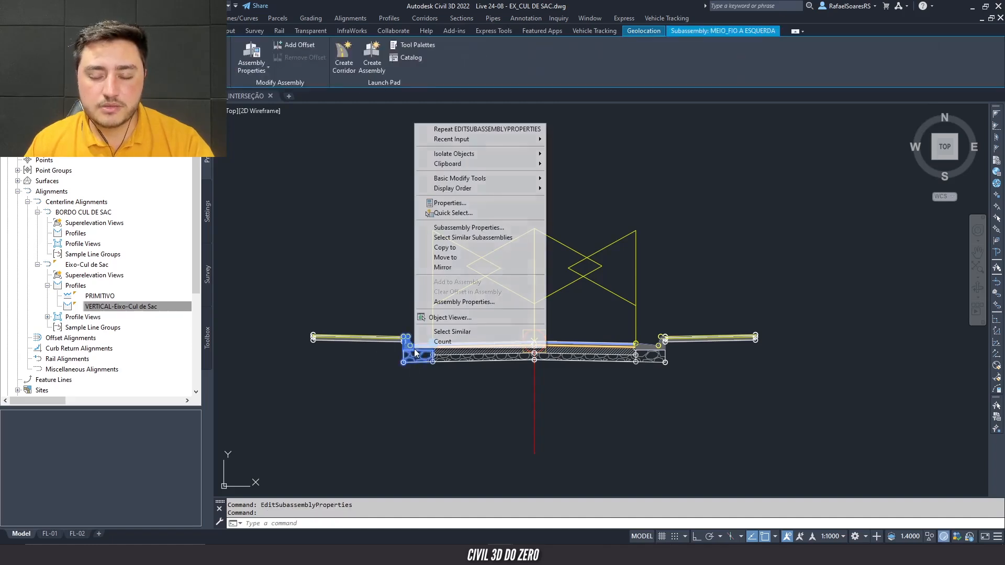
{"action": "left_click", "coordinate": [468, 228]}
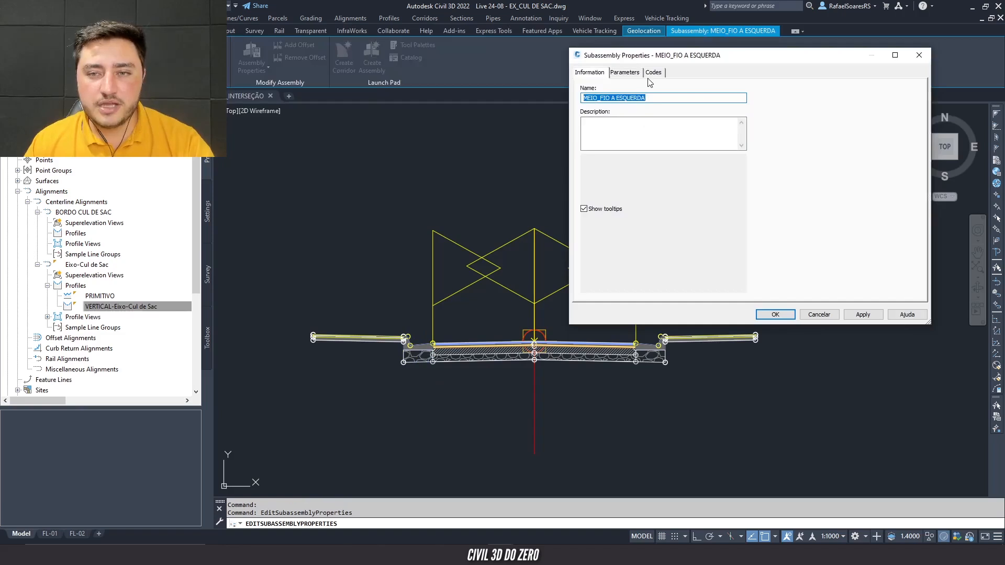
{"action": "left_click", "coordinate": [653, 72]}
{"action": "left_click", "coordinate": [589, 126]}
{"action": "left_click", "coordinate": [622, 138]}
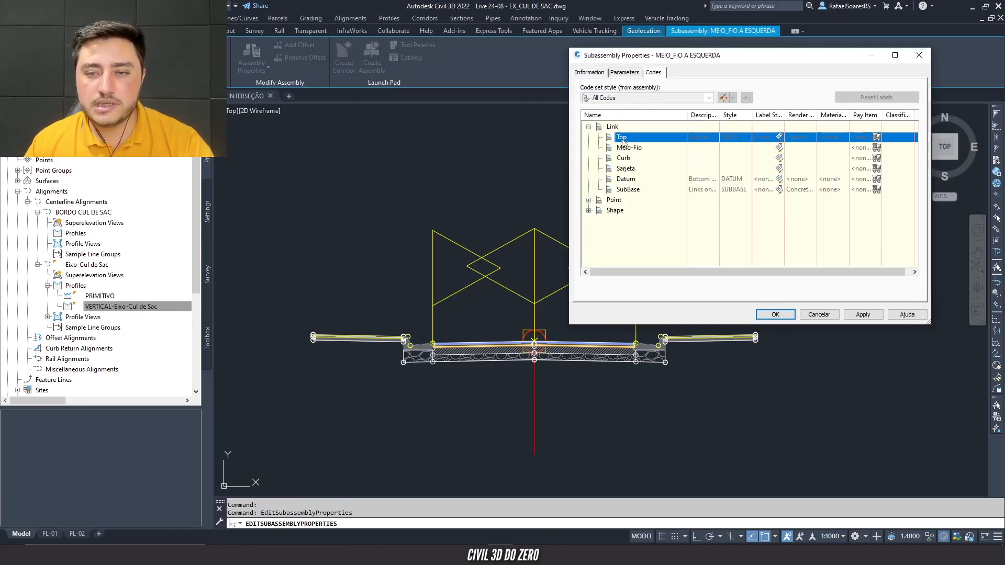
{"action": "left_click", "coordinate": [819, 314]}
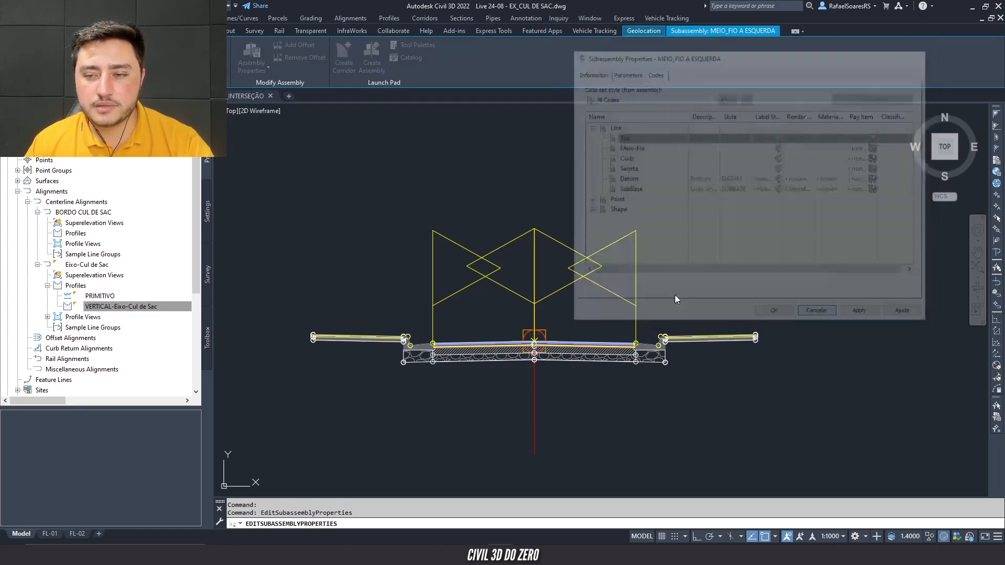
- Check the Top link code in the properties of the PASSEIO ESQUERDO sidewalk subassembly
{"action": "left_click", "coordinate": [391, 342]}
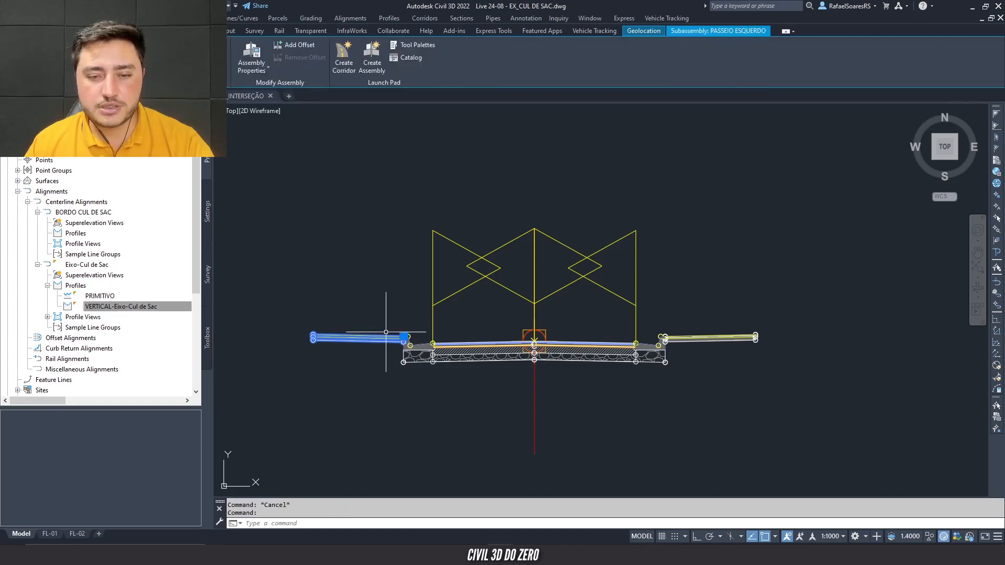
{"action": "right_click", "coordinate": [385, 335]}
{"action": "left_click", "coordinate": [420, 205]}
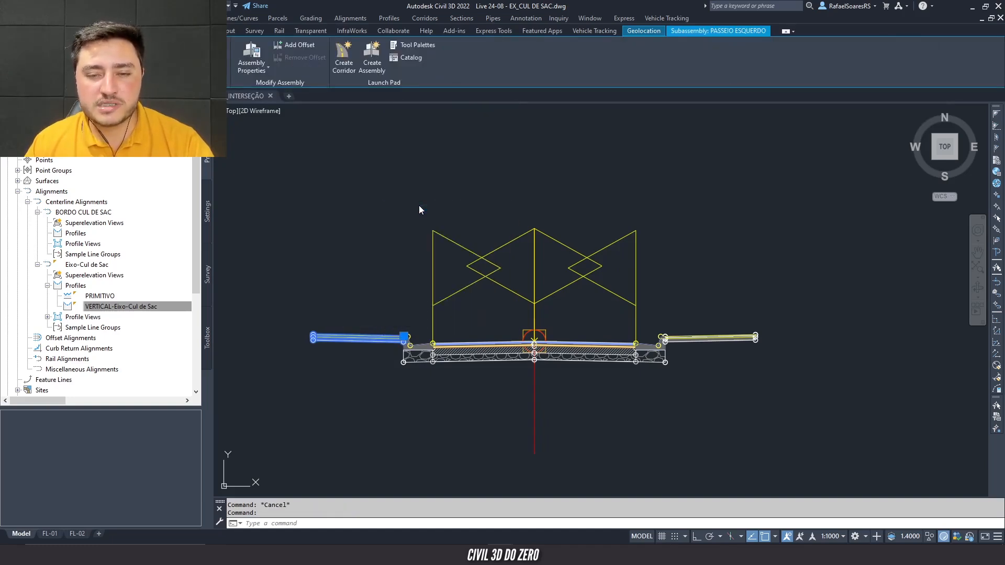
{"action": "double_click", "coordinate": [613, 127]}
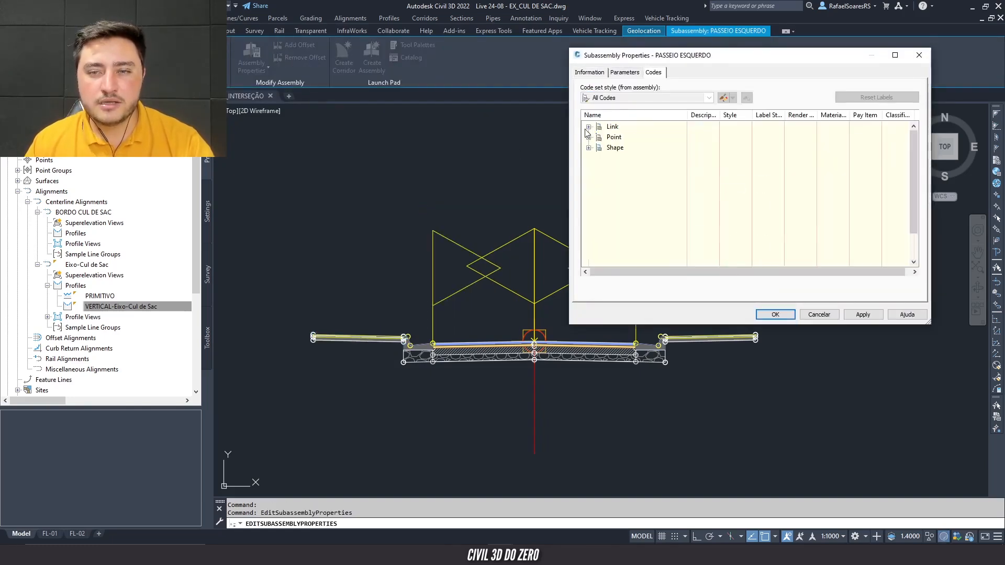
{"action": "left_click", "coordinate": [622, 150]}
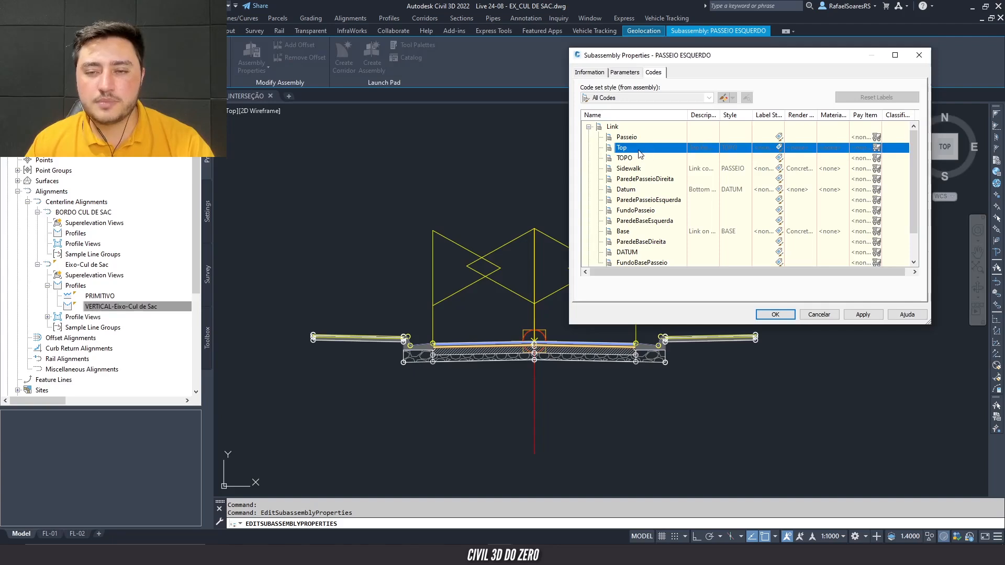
{"action": "left_click", "coordinate": [775, 315]}
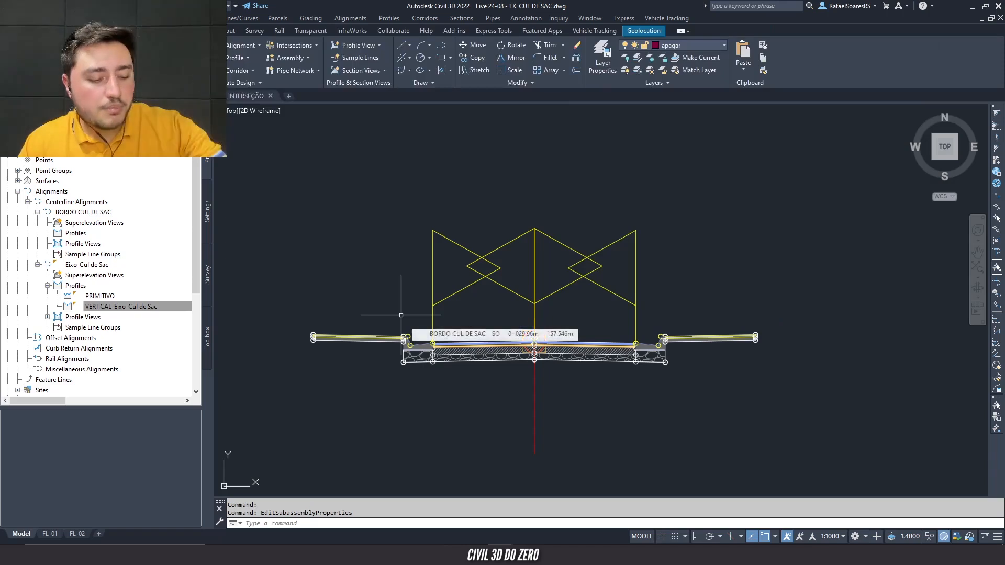
- Sample a surface profile from PRÉVIA-TOP along the full BORDO CUL DE SAC alignment
{"action": "scroll", "coordinate": [464, 314], "scroll_direction": "down", "scroll_amount": 1}
{"action": "scroll", "coordinate": [478, 284], "scroll_direction": "down", "scroll_amount": 5}
{"action": "scroll", "coordinate": [417, 270], "scroll_direction": "down", "scroll_amount": 4}
{"action": "middle_click_drag", "start_coordinate": [419, 284], "coordinate": [507, 363]}
{"action": "middle_click_drag", "start_coordinate": [445, 123], "coordinate": [449, 232]}
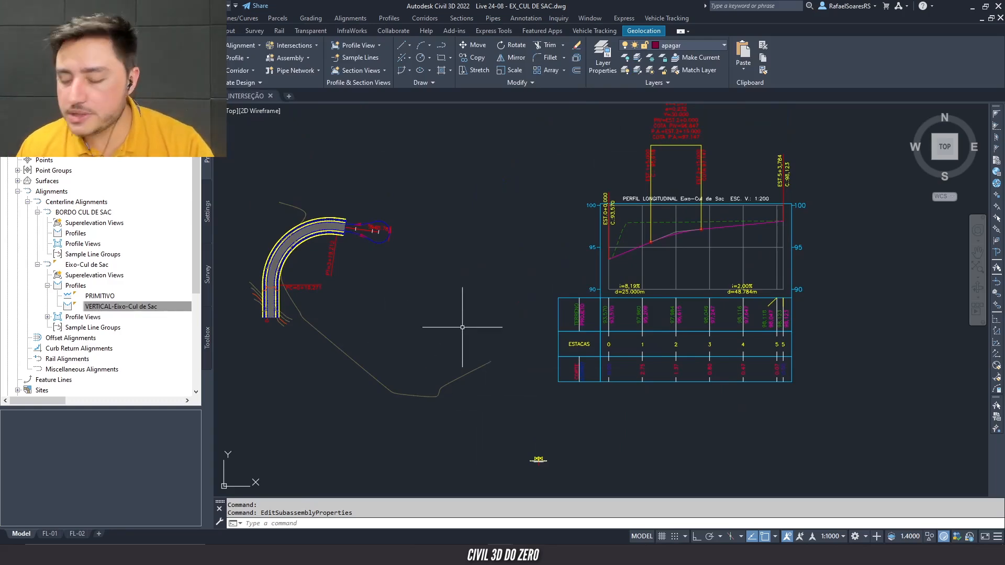
{"action": "key", "text": "Escape"}
{"action": "key", "text": "Escape"}
{"action": "scroll", "coordinate": [348, 225], "scroll_direction": "up", "scroll_amount": 4}
{"action": "scroll", "coordinate": [348, 246], "scroll_direction": "down", "scroll_amount": 2}
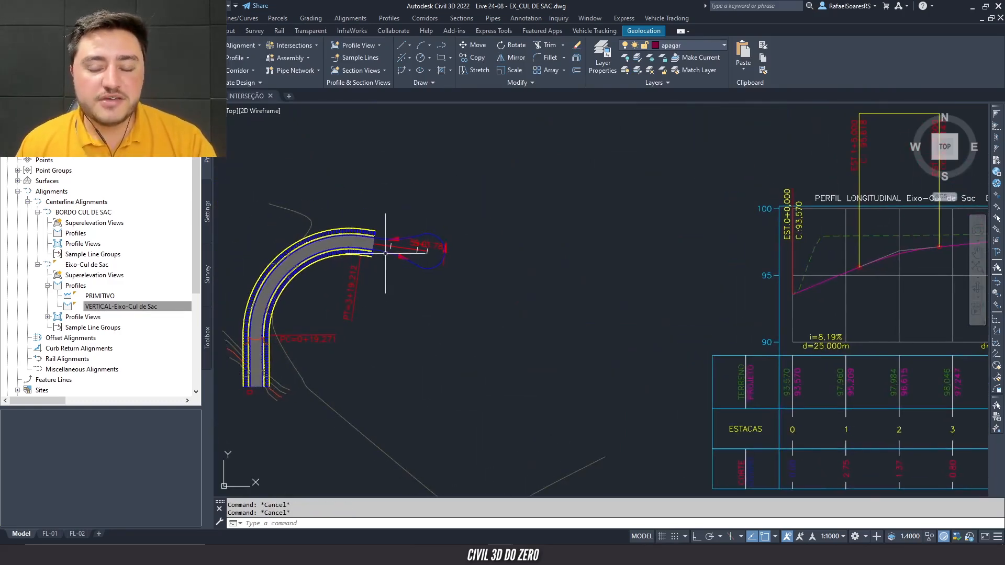
{"action": "left_click", "coordinate": [385, 253]}
{"action": "scroll", "coordinate": [427, 237], "scroll_direction": "up", "scroll_amount": 5}
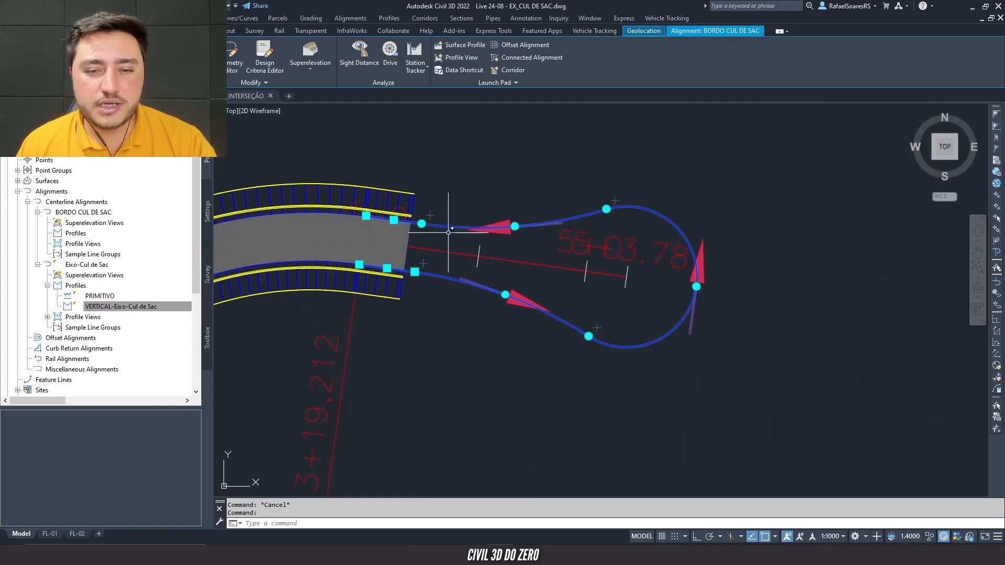
{"action": "middle_click_drag", "start_coordinate": [479, 240], "coordinate": [457, 256]}
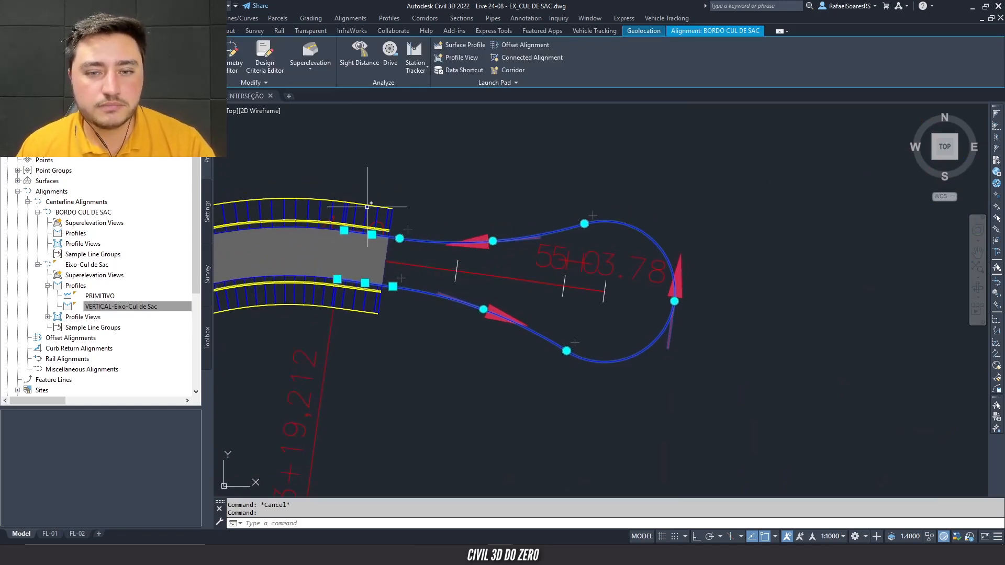
{"action": "left_click", "coordinate": [448, 46]}
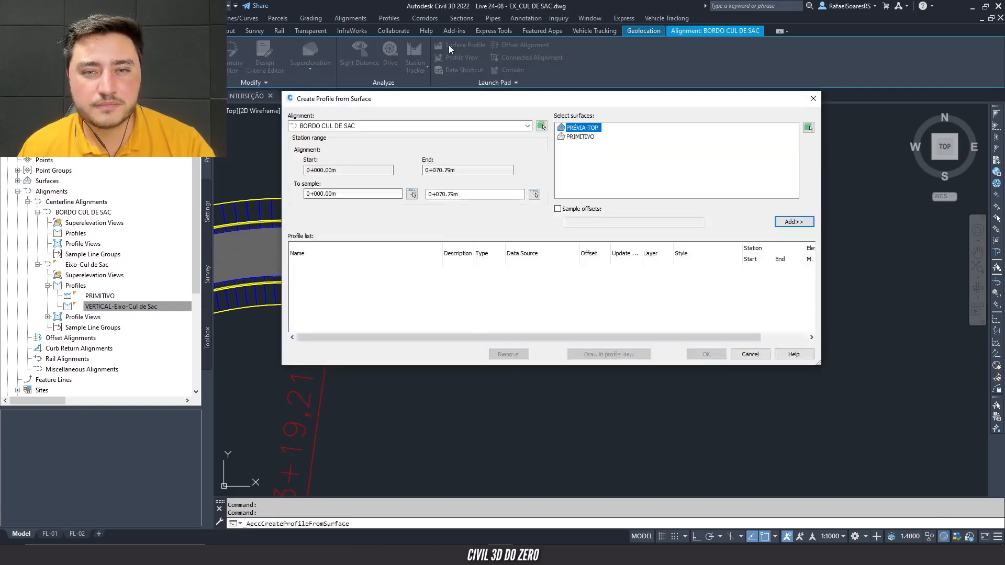
{"action": "left_click", "coordinate": [580, 136]}
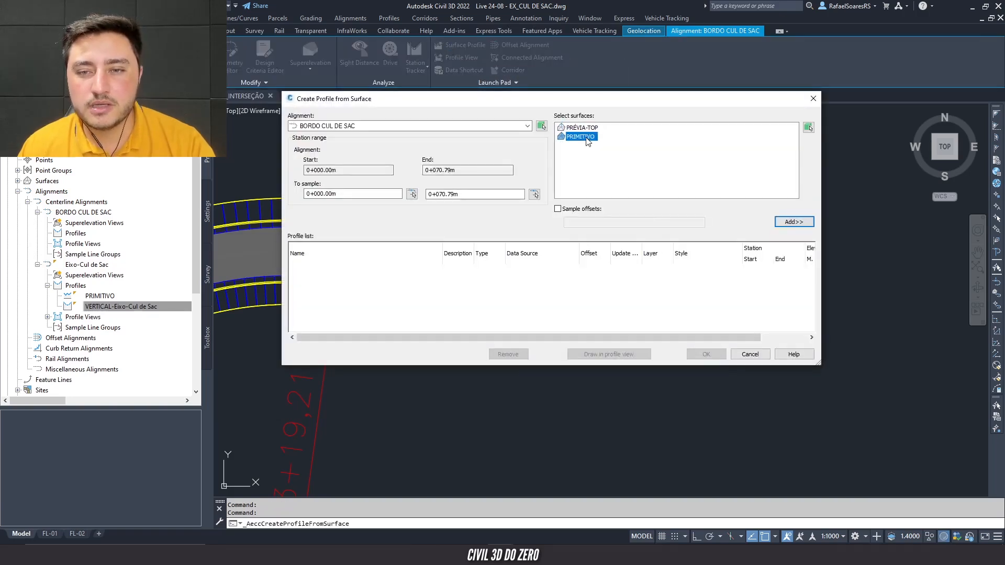
{"action": "left_click", "coordinate": [581, 130]}
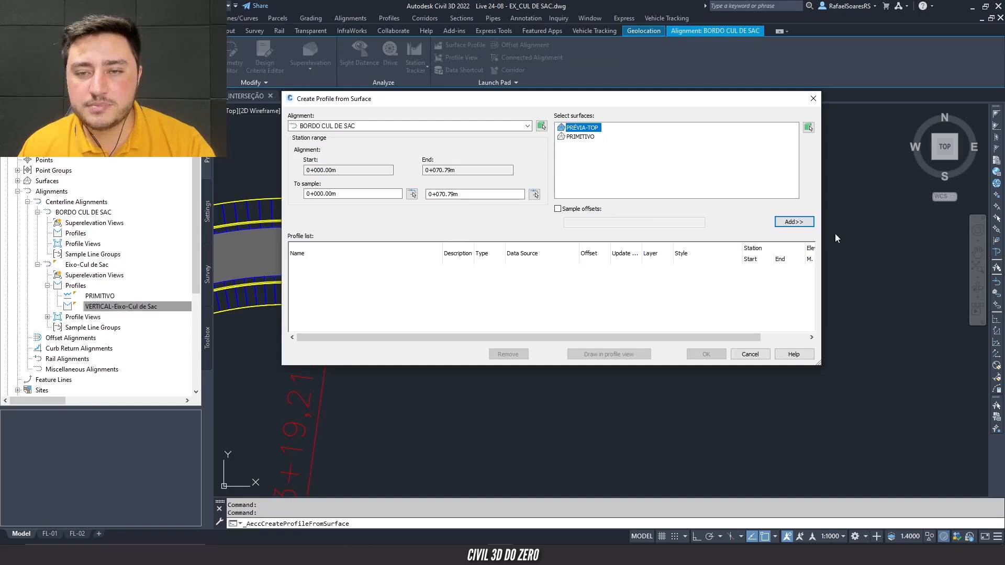
{"action": "left_click", "coordinate": [795, 222]}
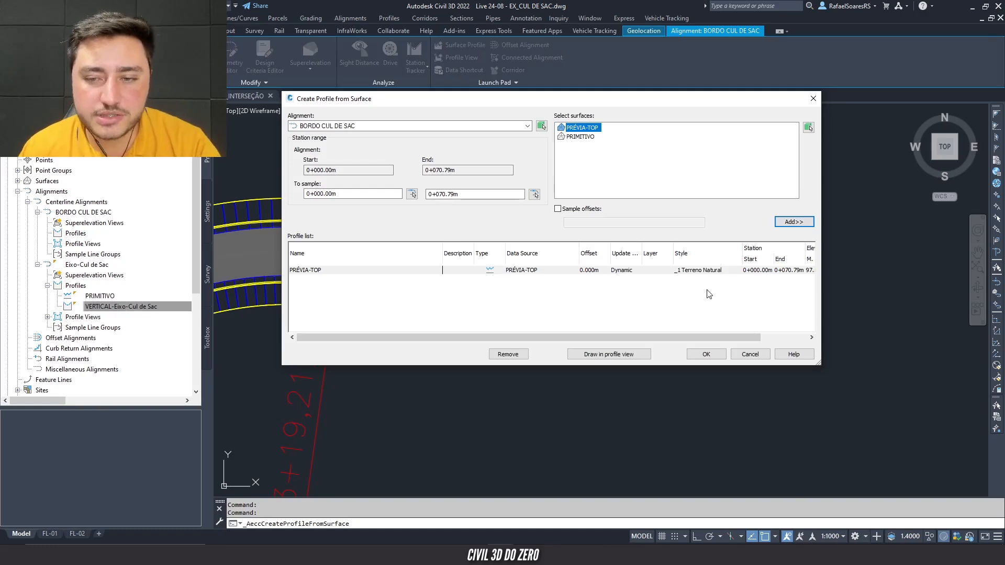
- Create a BORDO CUL DE SAC profile view with the PERFIL_RAMASO_[1:100] style and place it beside the Eixo-Cul de Sac profile view
{"action": "left_click", "coordinate": [609, 354]}
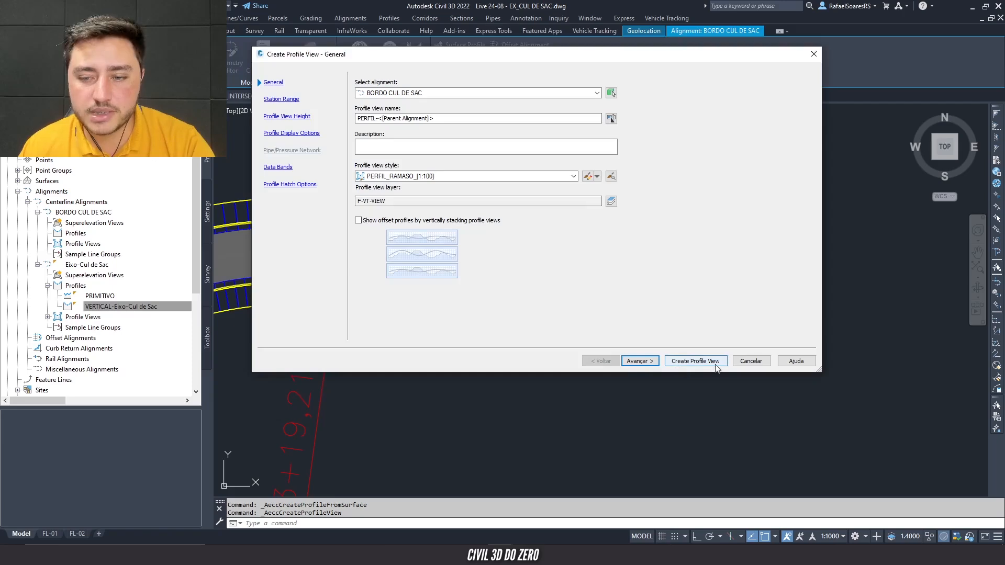
{"action": "left_click", "coordinate": [713, 363]}
{"action": "scroll", "coordinate": [538, 282], "scroll_direction": "down", "scroll_amount": 5}
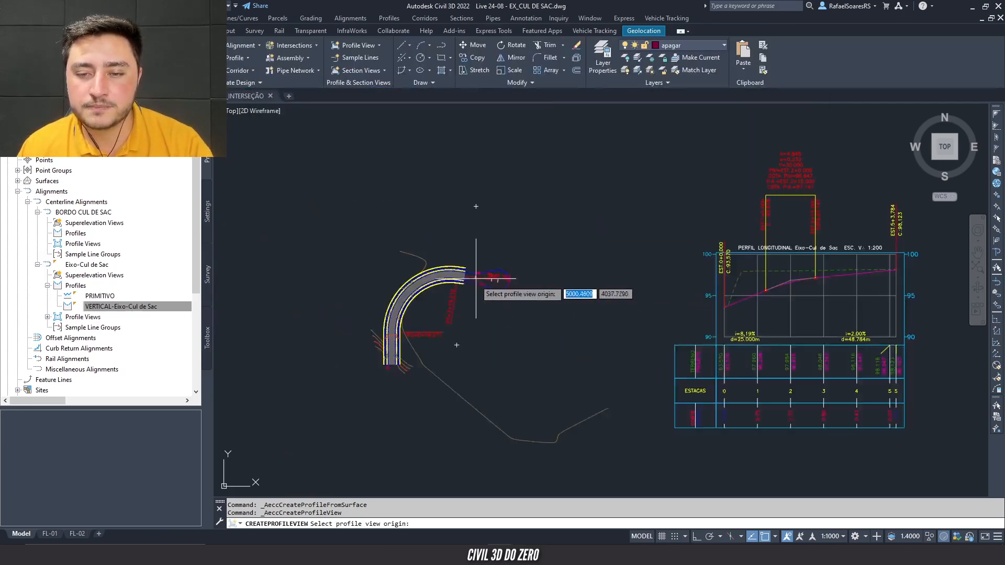
{"action": "middle_click_drag", "start_coordinate": [715, 350], "coordinate": [464, 340]}
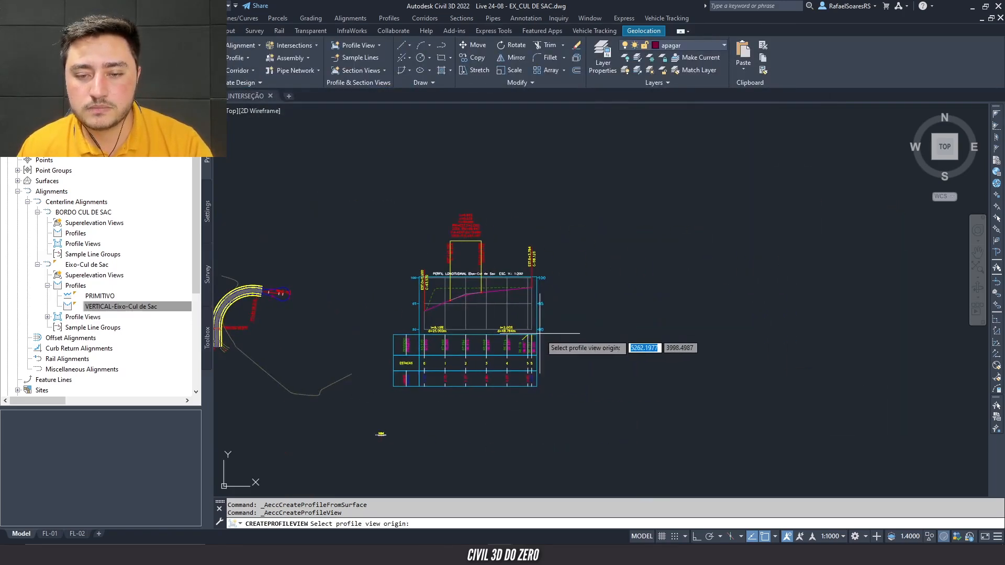
{"action": "left_click", "coordinate": [592, 330]}
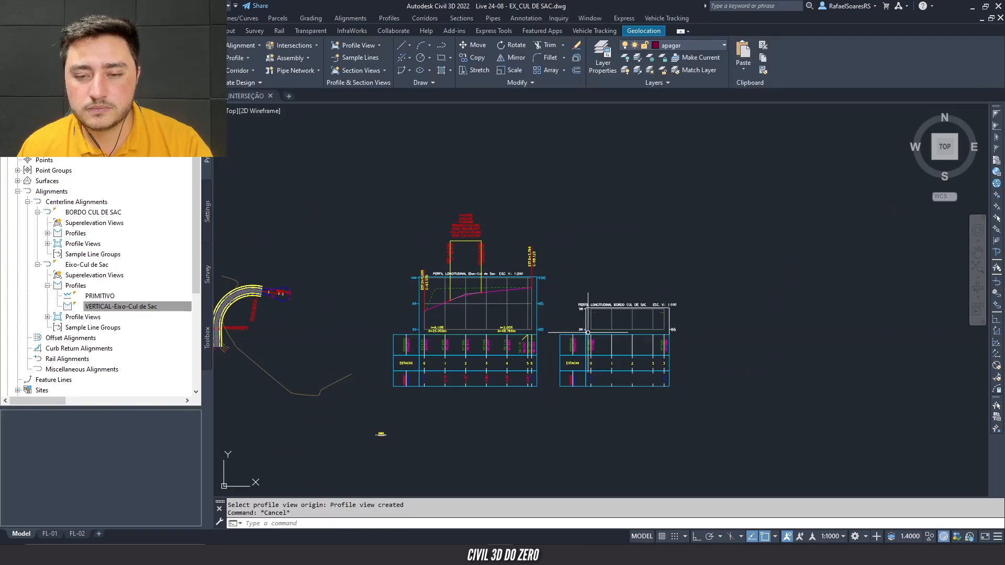
{"action": "key", "text": "Escape"}
- Examine the new profile view and the BORDO CUL DE SAC alignment where it meets the corridor's end
{"action": "scroll", "coordinate": [607, 327], "scroll_direction": "up", "scroll_amount": 5}
{"action": "scroll", "coordinate": [601, 326], "scroll_direction": "down", "scroll_amount": 5}
{"action": "scroll", "coordinate": [313, 268], "scroll_direction": "up", "scroll_amount": 8}
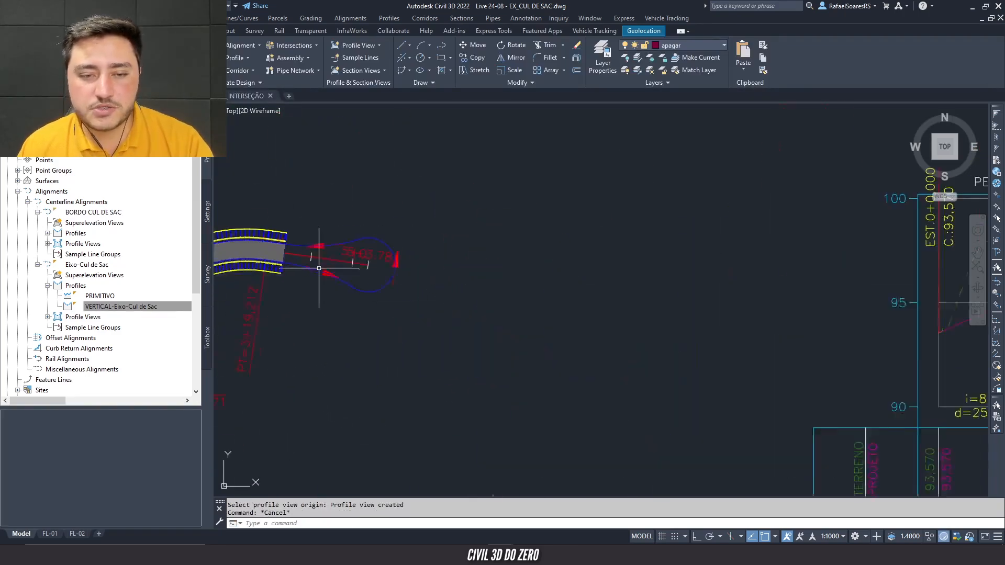
{"action": "key", "text": "Escape"}
{"action": "left_click", "coordinate": [313, 268]}
{"action": "middle_click_drag", "start_coordinate": [315, 271], "coordinate": [535, 299]}
{"action": "scroll", "coordinate": [450, 277], "scroll_direction": "up", "scroll_amount": 4}
{"action": "scroll", "coordinate": [456, 276], "scroll_direction": "down", "scroll_amount": 4}
{"action": "middle_click_drag", "start_coordinate": [459, 276], "coordinate": [632, 227]}
{"action": "key", "text": "Escape"}
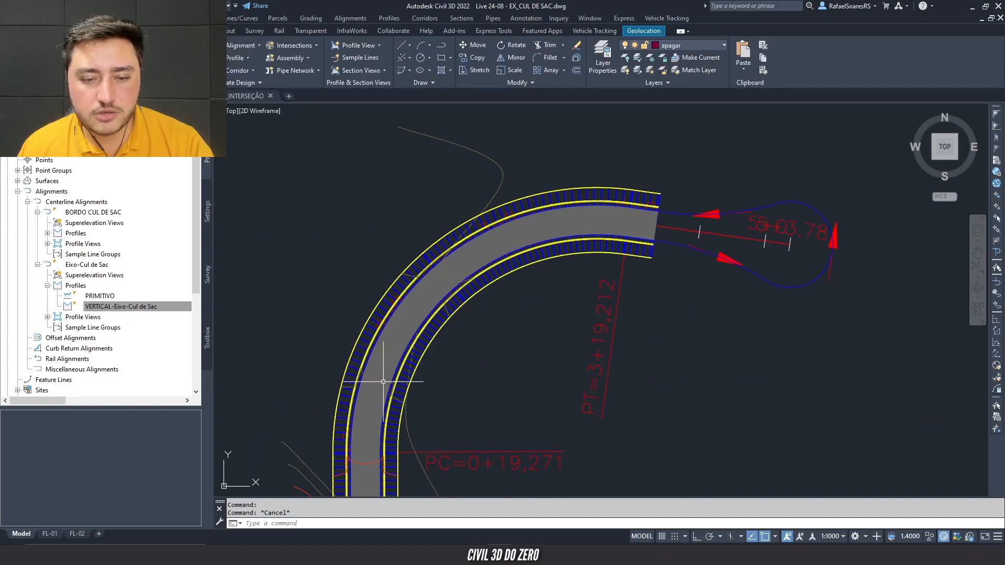
- Set the PRÉVIA-TOP surface to the _1 Curvas 1&5_Cinza style and turn on the style's Triangles display in plan
{"action": "left_click", "coordinate": [383, 382]}
{"action": "right_click", "coordinate": [346, 313]}
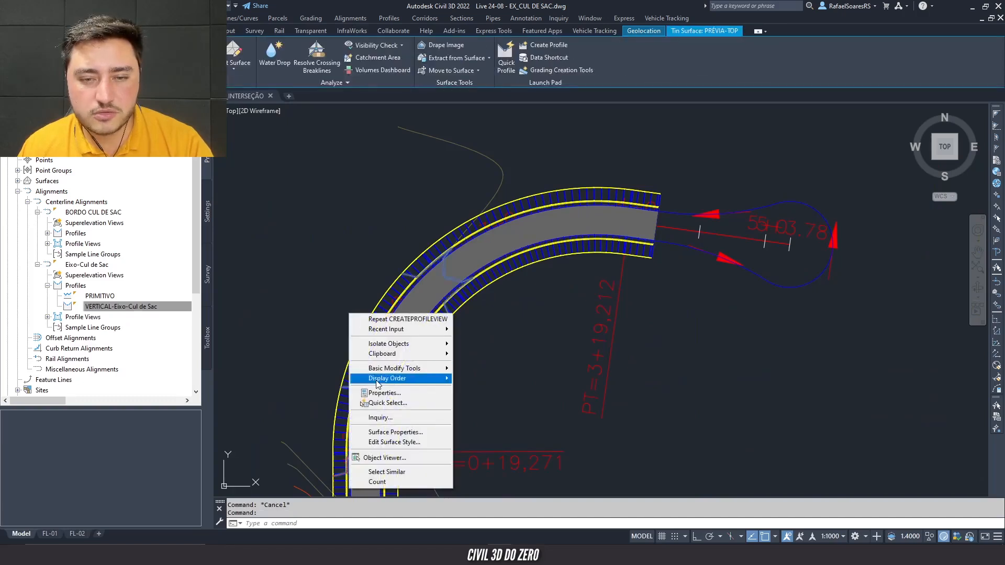
{"action": "left_click", "coordinate": [398, 431]}
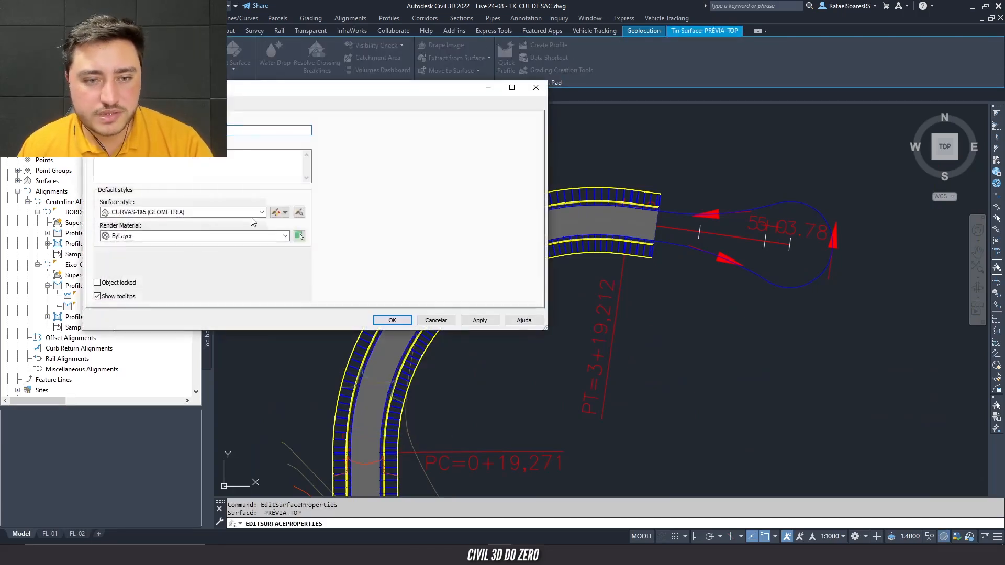
{"action": "left_click", "coordinate": [126, 212]}
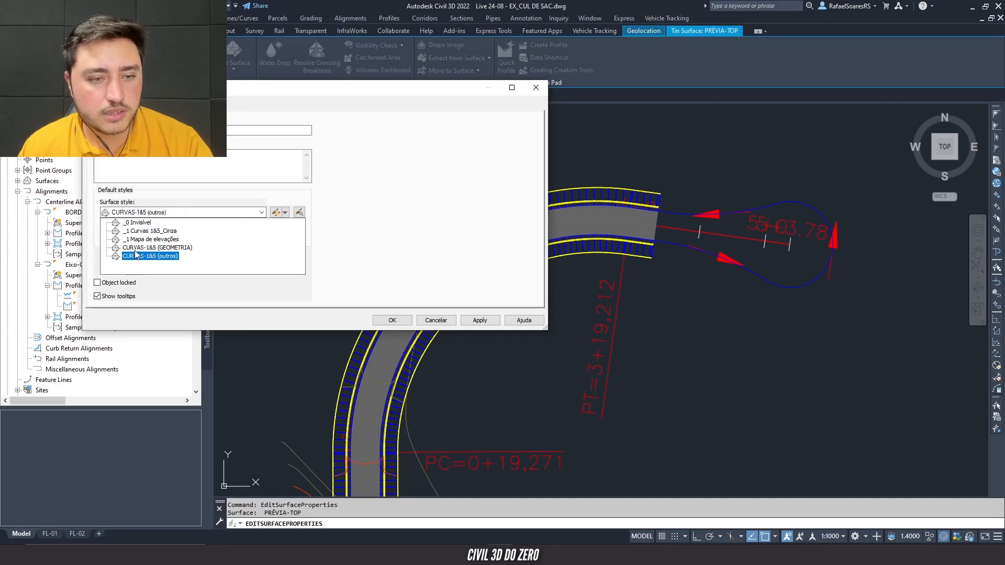
{"action": "left_click", "coordinate": [135, 231]}
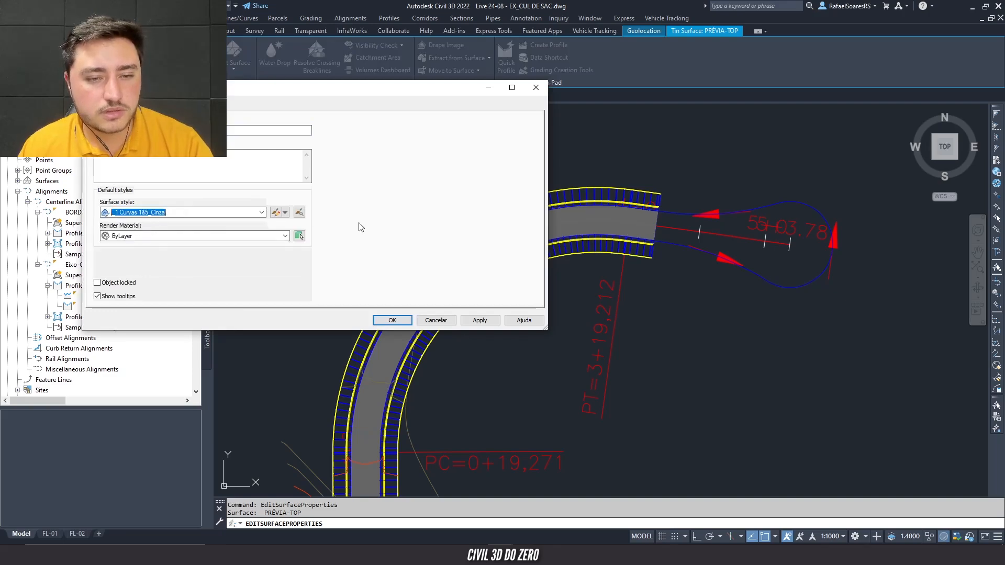
{"action": "left_click", "coordinate": [276, 212]}
{"action": "left_click", "coordinate": [556, 143]}
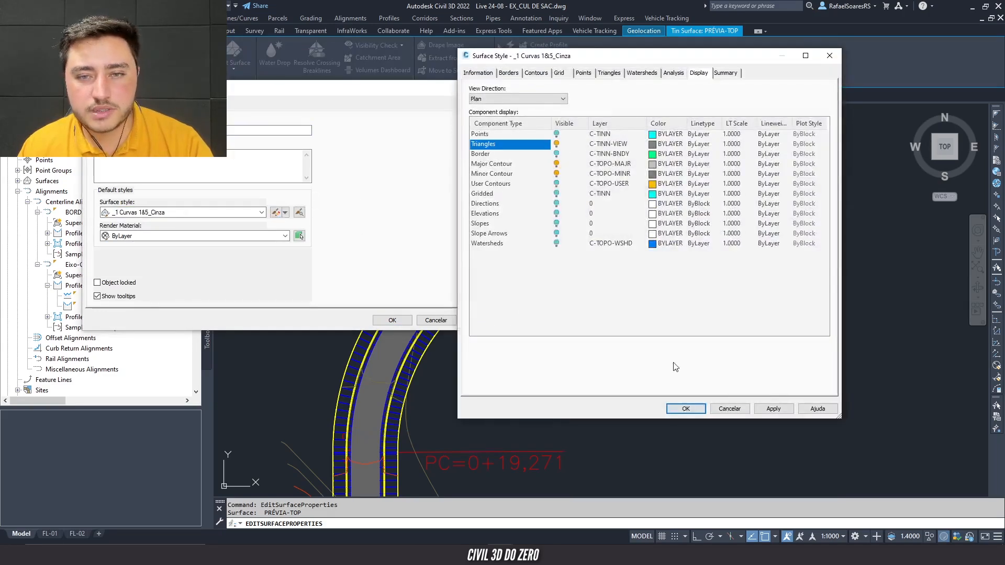
{"action": "left_click", "coordinate": [685, 409]}
{"action": "left_click", "coordinate": [392, 320]}
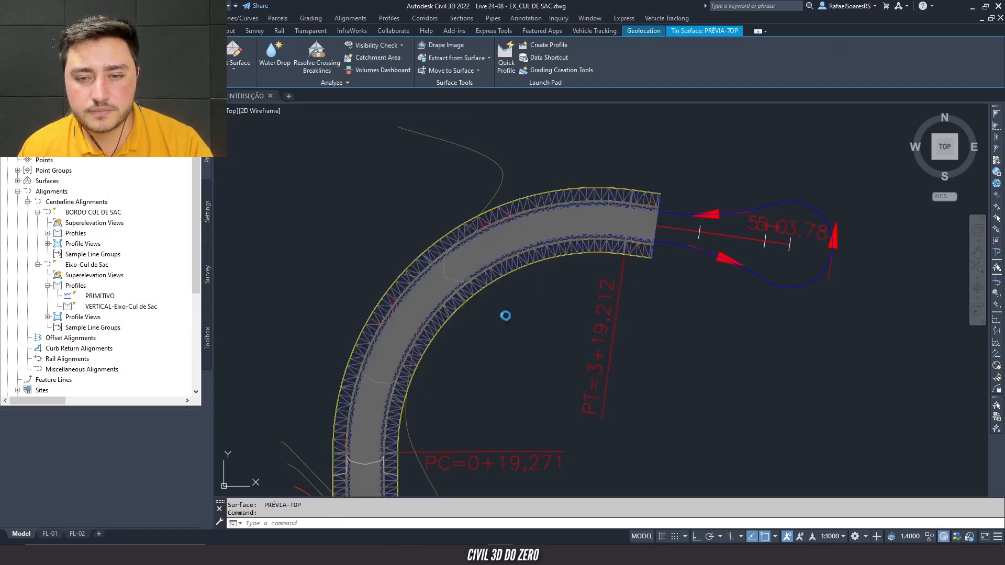
{"action": "key", "text": "Escape"}
- Compare where the BORDO CUL DE SAC alignment overlaps the PRÉVIA-TOP surface at the corridor's end with the sampled segments in its profile view
{"action": "scroll", "coordinate": [680, 220], "scroll_direction": "up", "scroll_amount": 5}
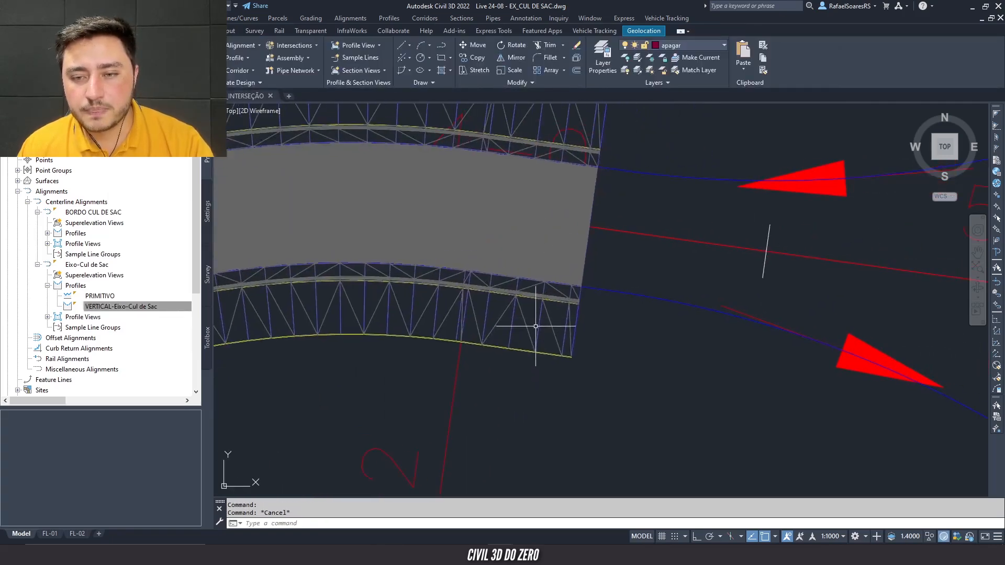
{"action": "left_click", "coordinate": [525, 330]}
{"action": "middle_click_drag", "start_coordinate": [595, 284], "coordinate": [537, 337]}
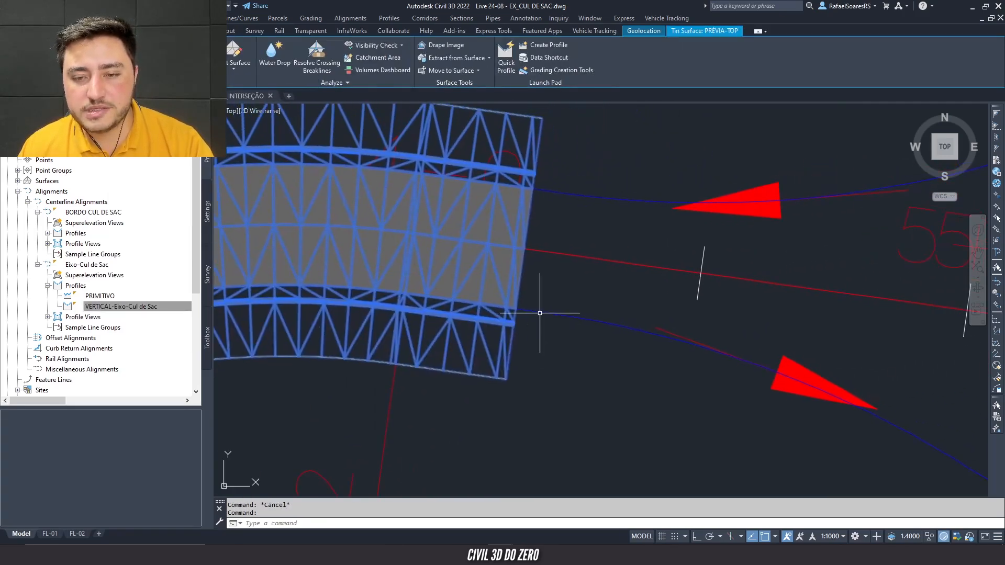
{"action": "left_click", "coordinate": [543, 312]}
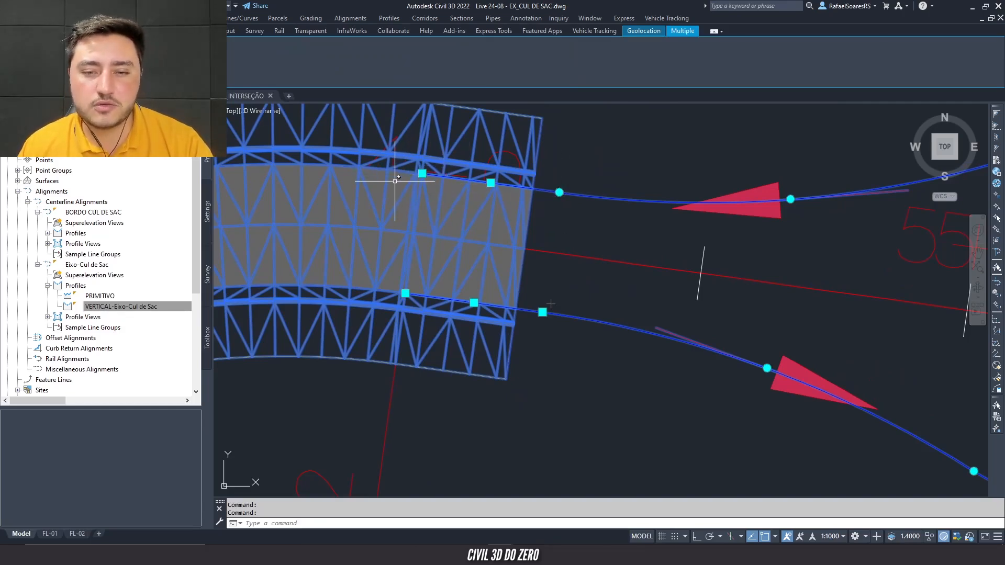
{"action": "key", "text": "Escape"}
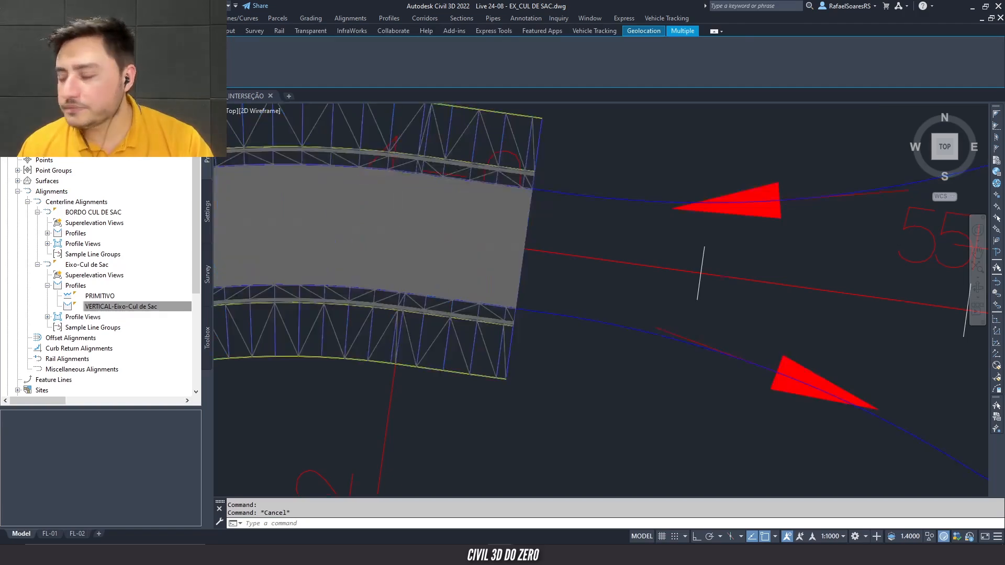
{"action": "scroll", "coordinate": [392, 191], "scroll_direction": "down", "scroll_amount": 8}
{"action": "scroll", "coordinate": [419, 240], "scroll_direction": "down", "scroll_amount": 2}
{"action": "middle_click_drag", "start_coordinate": [648, 314], "coordinate": [454, 229]}
{"action": "scroll", "coordinate": [785, 167], "scroll_direction": "up", "scroll_amount": 6}
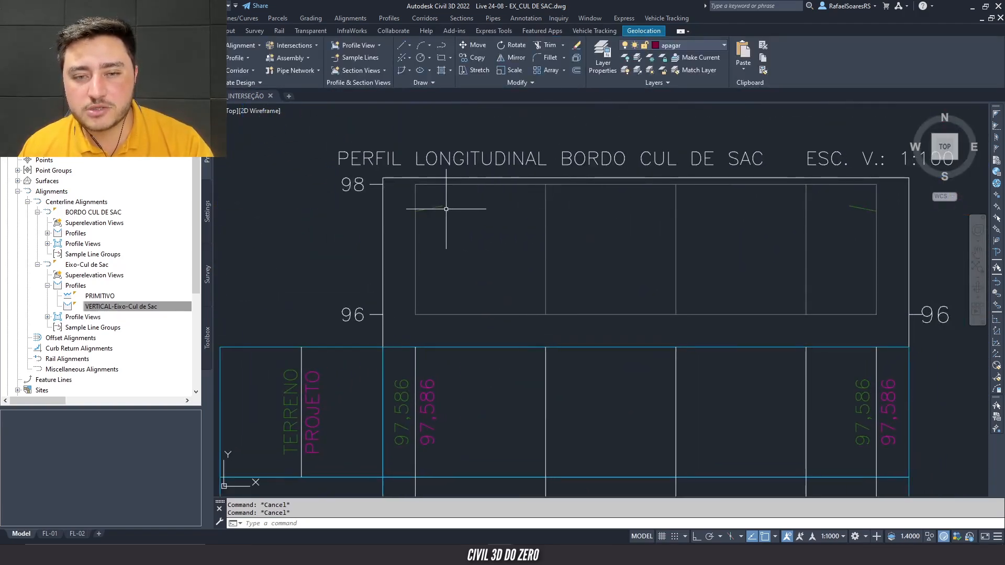
{"action": "left_click", "coordinate": [438, 207]}
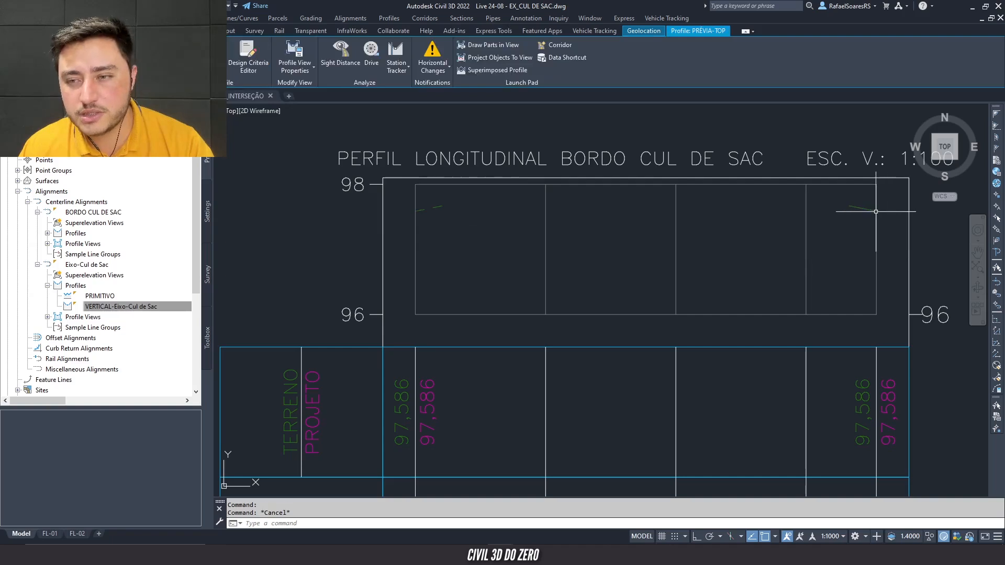
{"action": "key", "text": "Escape"}
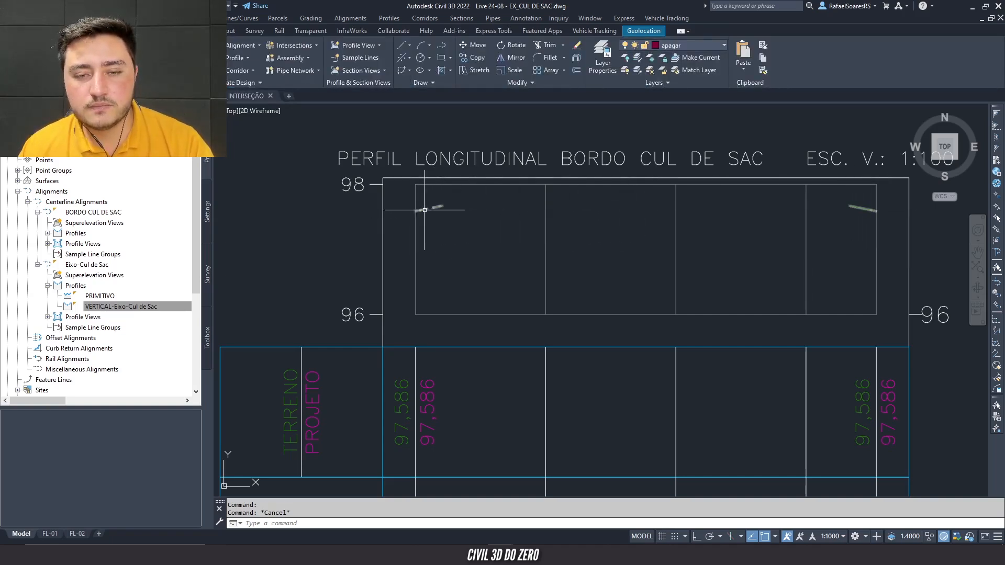
{"action": "scroll", "coordinate": [425, 210], "scroll_direction": "up", "scroll_amount": 2}
{"action": "scroll", "coordinate": [416, 215], "scroll_direction": "down", "scroll_amount": 2}
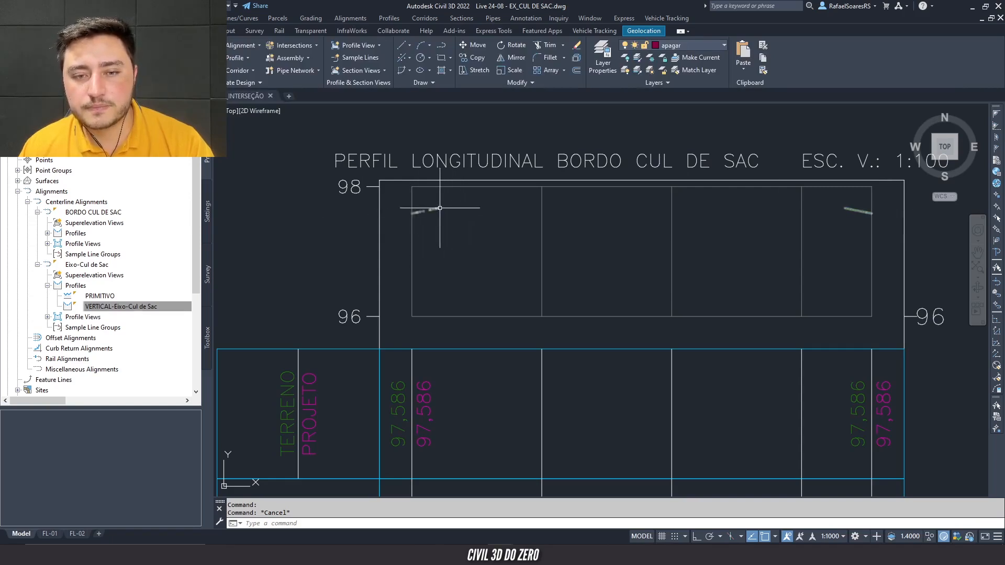
{"action": "scroll", "coordinate": [655, 230], "scroll_direction": "down", "scroll_amount": 2}
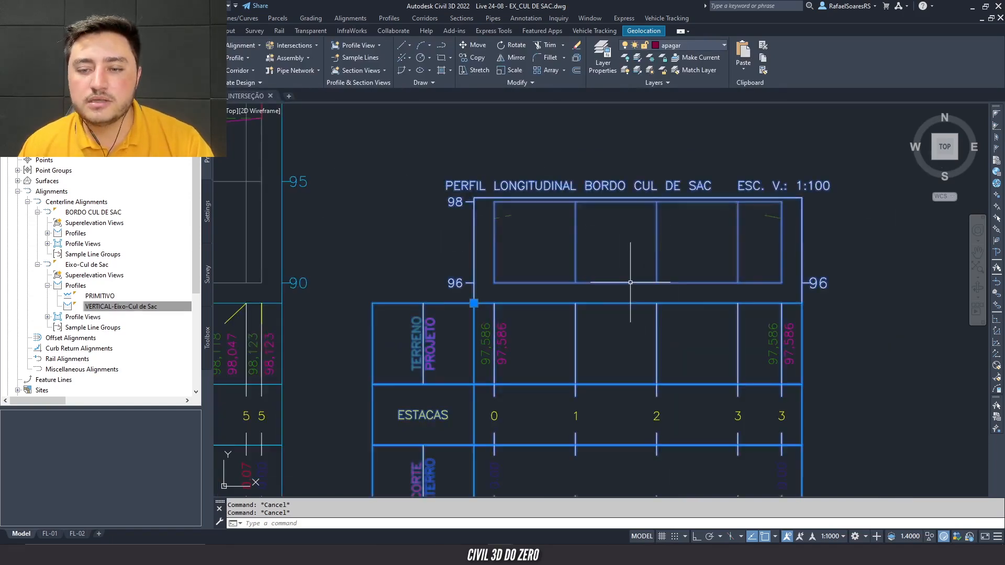
- Create a layout profile in the BORDO CUL DE SAC profile view named VERTICAL-<[Alignment Name]>, with the _1 Projeto style and VIARIO RAMASO label set
{"action": "left_click", "coordinate": [599, 265]}
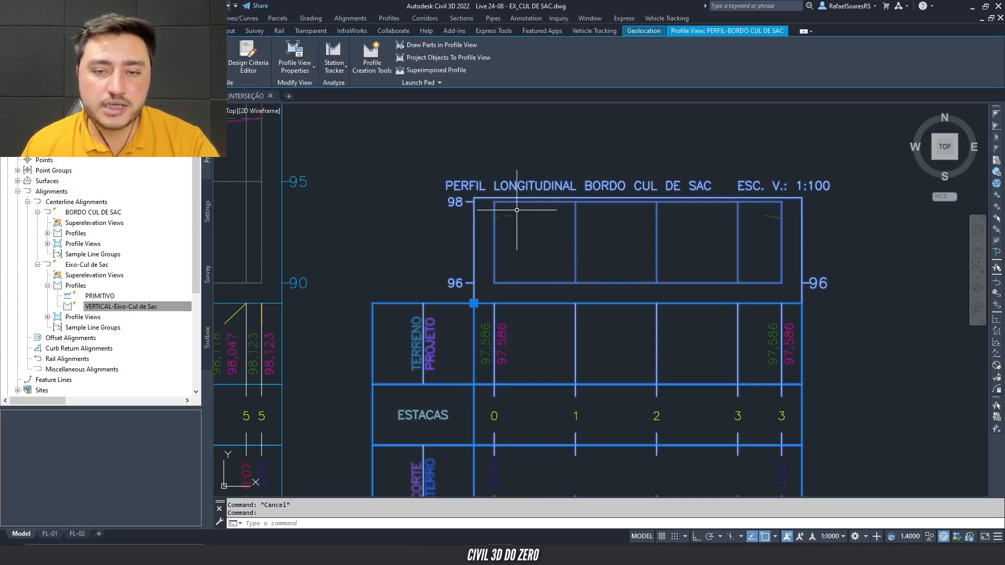
{"action": "scroll", "coordinate": [489, 209], "scroll_direction": "up", "scroll_amount": 4}
{"action": "scroll", "coordinate": [492, 233], "scroll_direction": "up", "scroll_amount": 4}
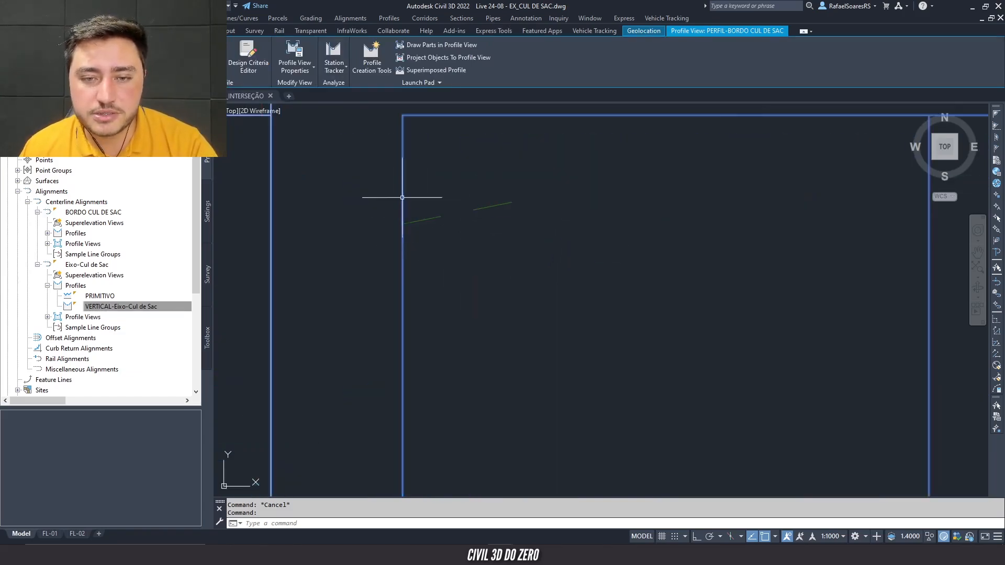
{"action": "scroll", "coordinate": [383, 220], "scroll_direction": "down", "scroll_amount": 3}
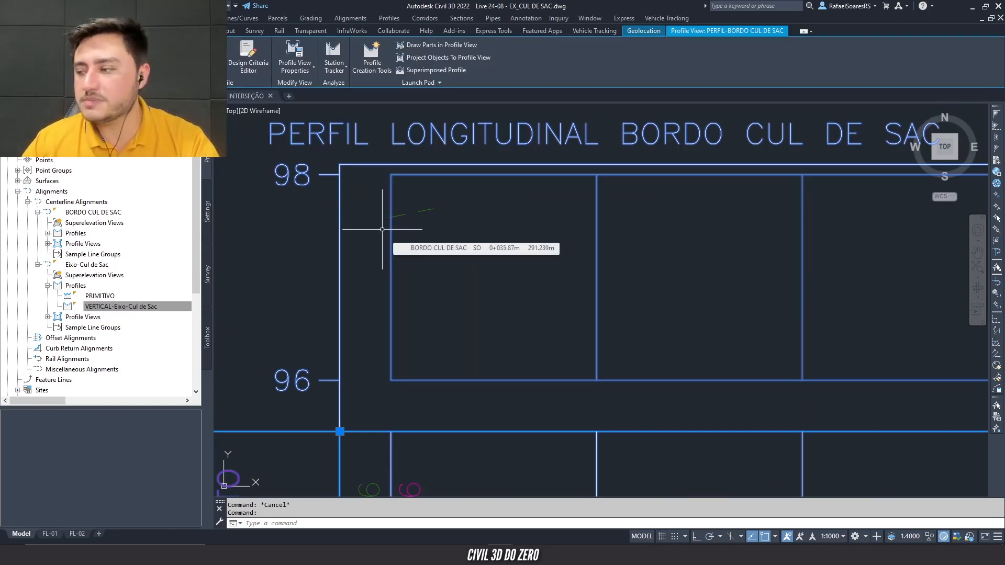
{"action": "left_click", "coordinate": [374, 74]}
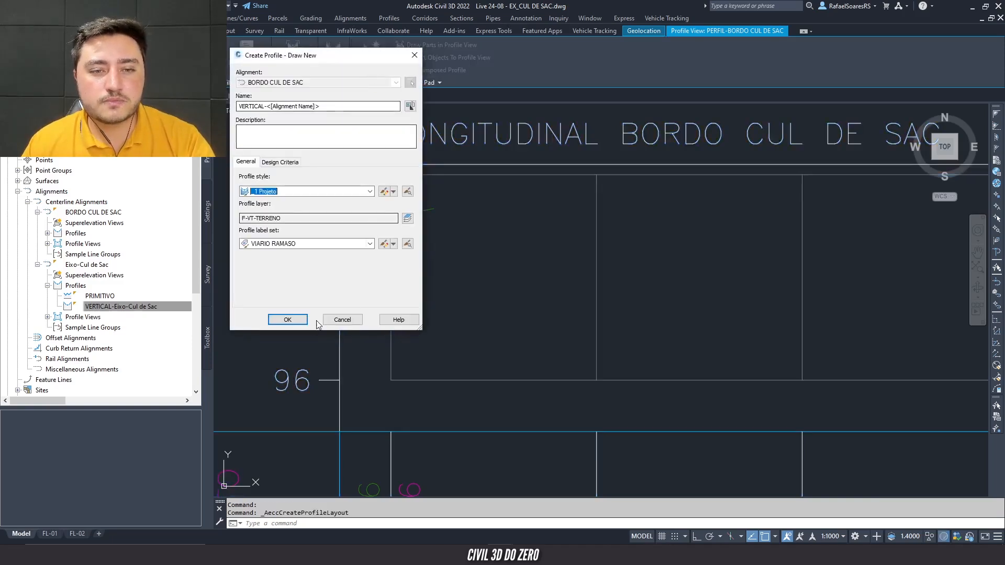
{"action": "left_click", "coordinate": [291, 316]}
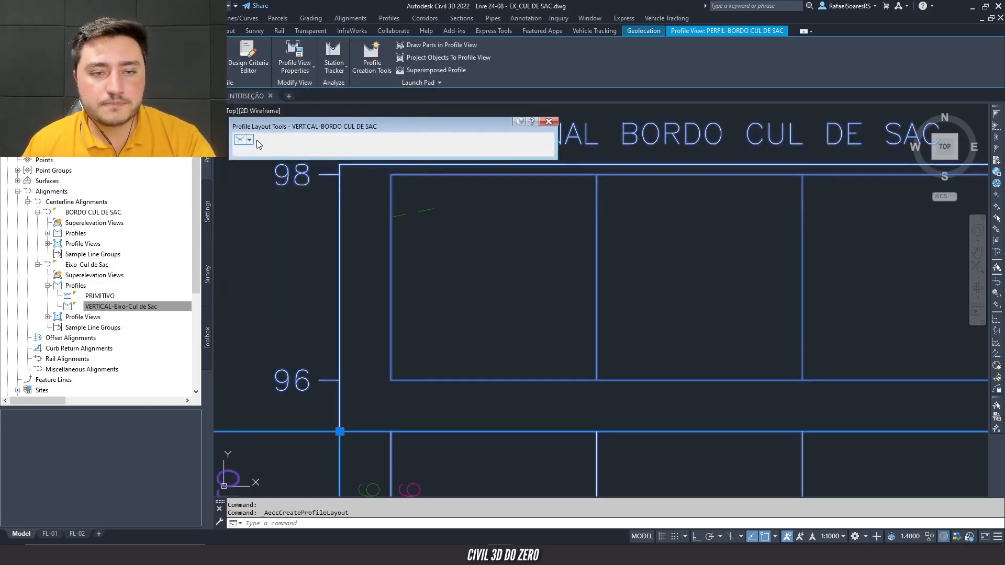
{"action": "left_click_drag", "start_coordinate": [335, 125], "coordinate": [358, 66]}
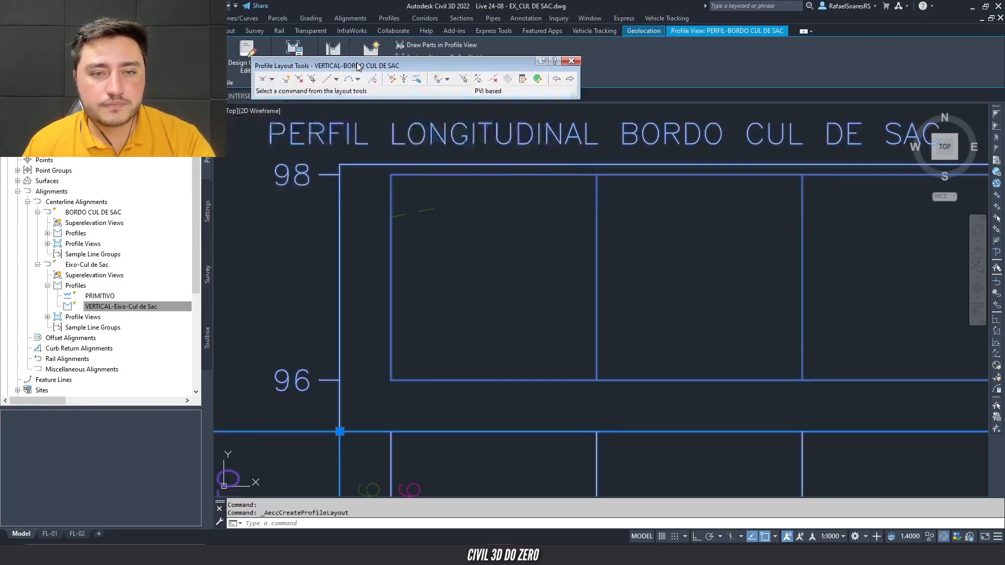
- Draw one tangent without curves from the start of the first sampled PRÉVIA-TOP segment to the end of the last one
{"action": "left_click", "coordinate": [272, 80]}
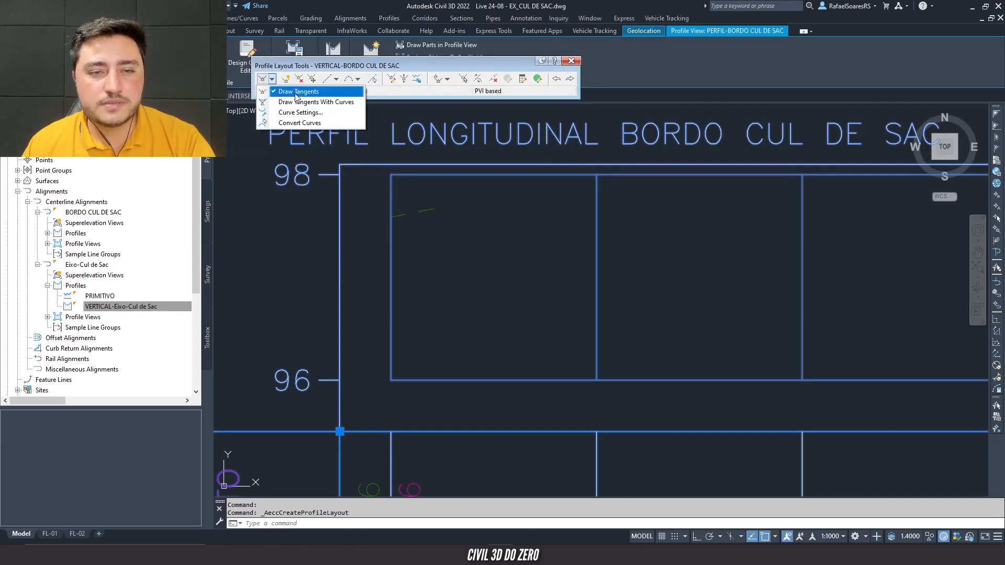
{"action": "left_click", "coordinate": [298, 92]}
{"action": "scroll", "coordinate": [391, 204], "scroll_direction": "up", "scroll_amount": 3}
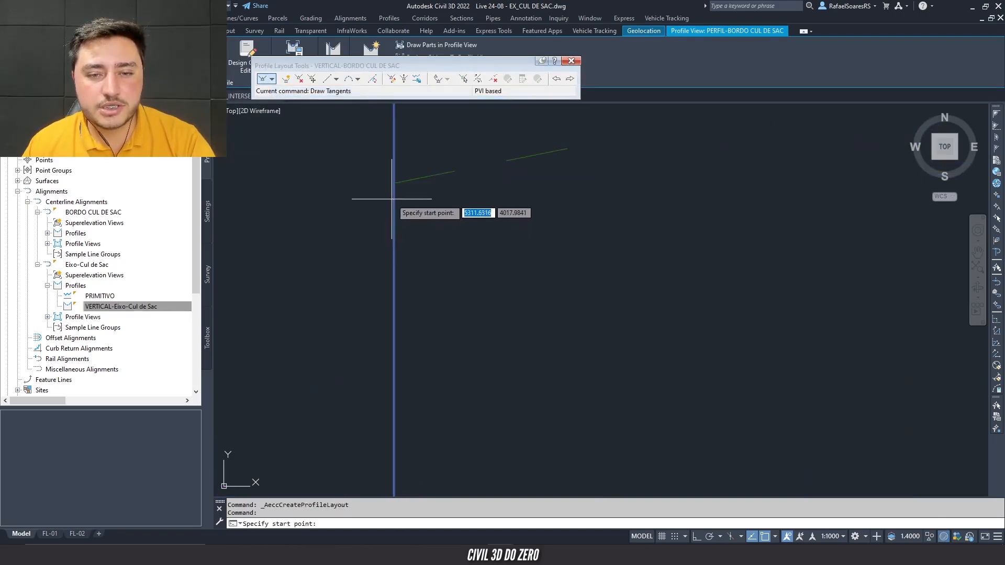
{"action": "left_click", "coordinate": [395, 184]}
{"action": "scroll", "coordinate": [461, 199], "scroll_direction": "up", "scroll_amount": 5}
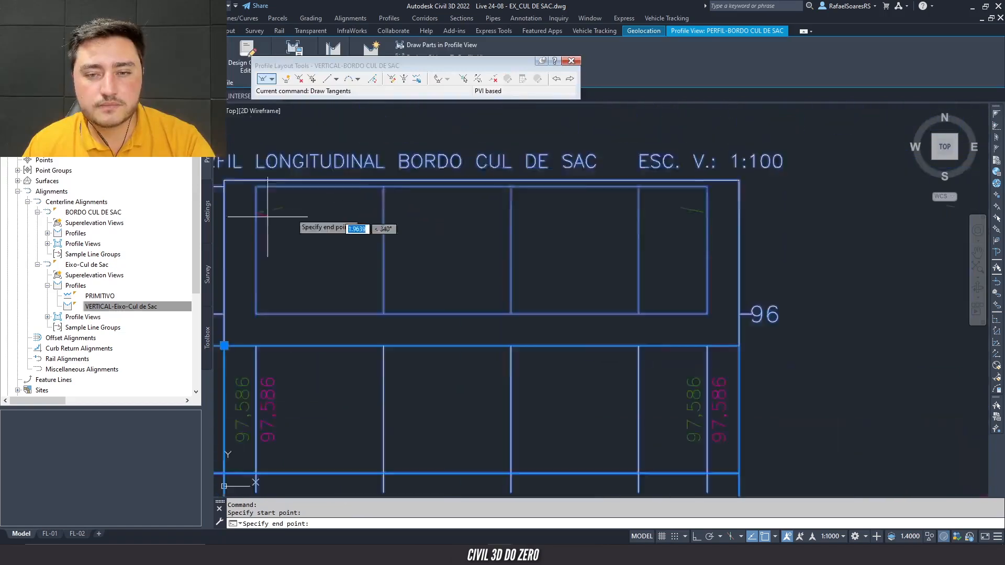
{"action": "scroll", "coordinate": [539, 219], "scroll_direction": "down", "scroll_amount": 3}
{"action": "scroll", "coordinate": [549, 218], "scroll_direction": "up", "scroll_amount": 2}
{"action": "scroll", "coordinate": [579, 210], "scroll_direction": "up", "scroll_amount": 3}
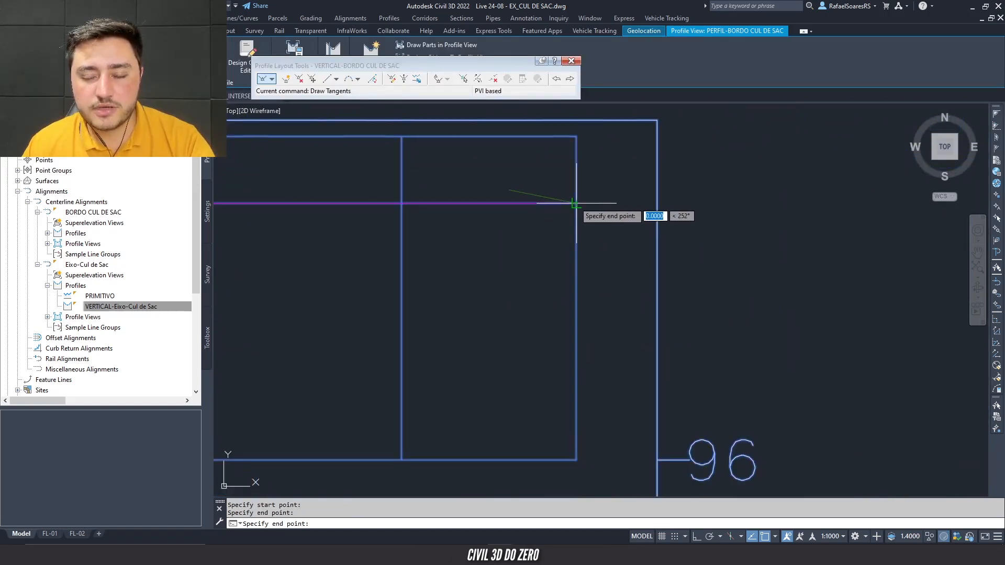
{"action": "scroll", "coordinate": [576, 206], "scroll_direction": "down", "scroll_amount": 4}
{"action": "scroll", "coordinate": [571, 213], "scroll_direction": "up", "scroll_amount": 4}
{"action": "key", "text": "Escape"}
{"action": "key", "text": "Escape"}
{"action": "scroll", "coordinate": [571, 213], "scroll_direction": "down", "scroll_amount": 4}
{"action": "scroll", "coordinate": [607, 209], "scroll_direction": "up", "scroll_amount": 5}
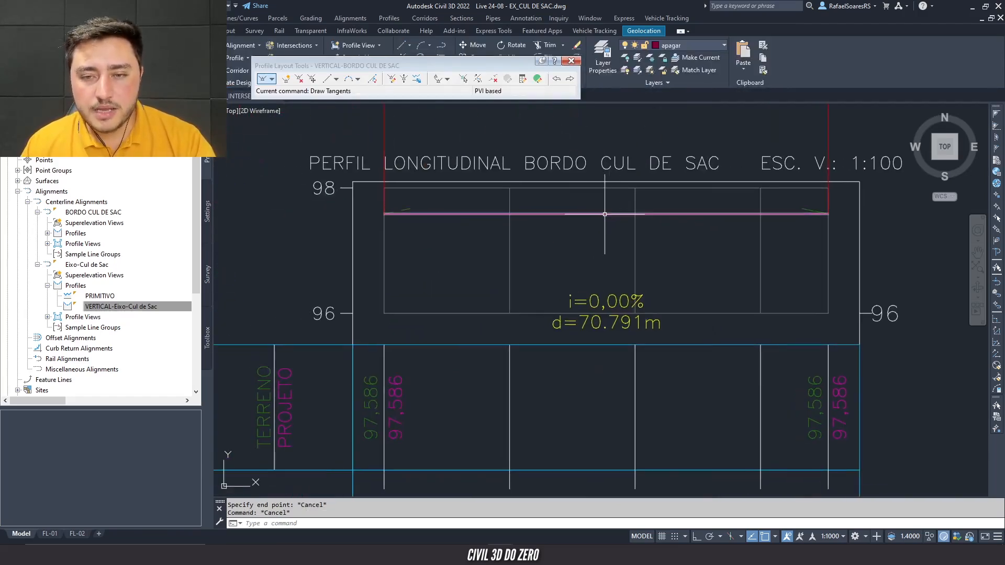
- Examine the drawn tangent against the sampled surface segments at both ends of the BORDO CUL DE SAC profile view
{"action": "left_click", "coordinate": [530, 214]}
{"action": "middle_click_drag", "start_coordinate": [446, 215], "coordinate": [628, 228]}
{"action": "scroll", "coordinate": [616, 226], "scroll_direction": "up", "scroll_amount": 5}
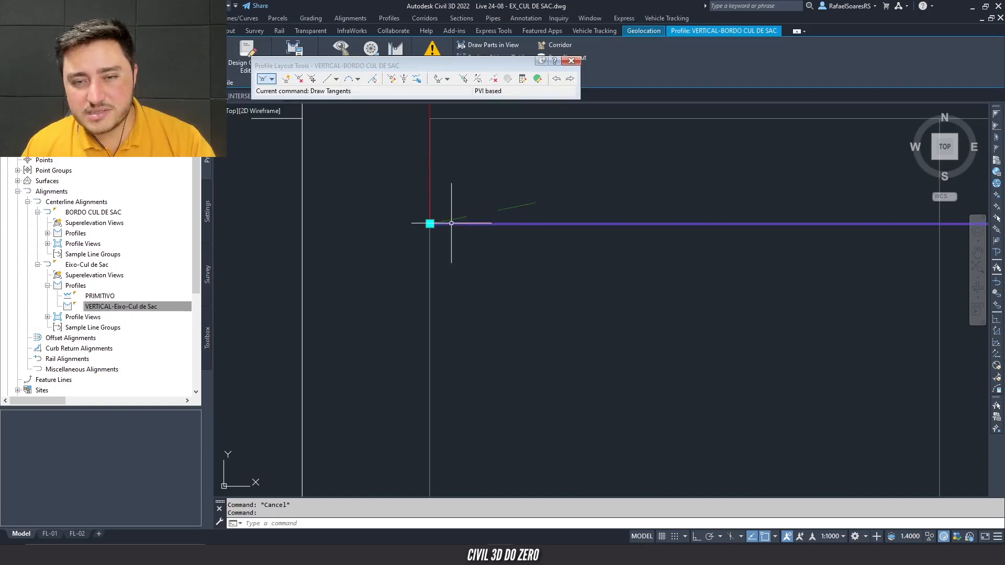
{"action": "scroll", "coordinate": [542, 209], "scroll_direction": "down", "scroll_amount": 2}
{"action": "scroll", "coordinate": [524, 220], "scroll_direction": "up", "scroll_amount": 2}
{"action": "scroll", "coordinate": [465, 229], "scroll_direction": "down", "scroll_amount": 2}
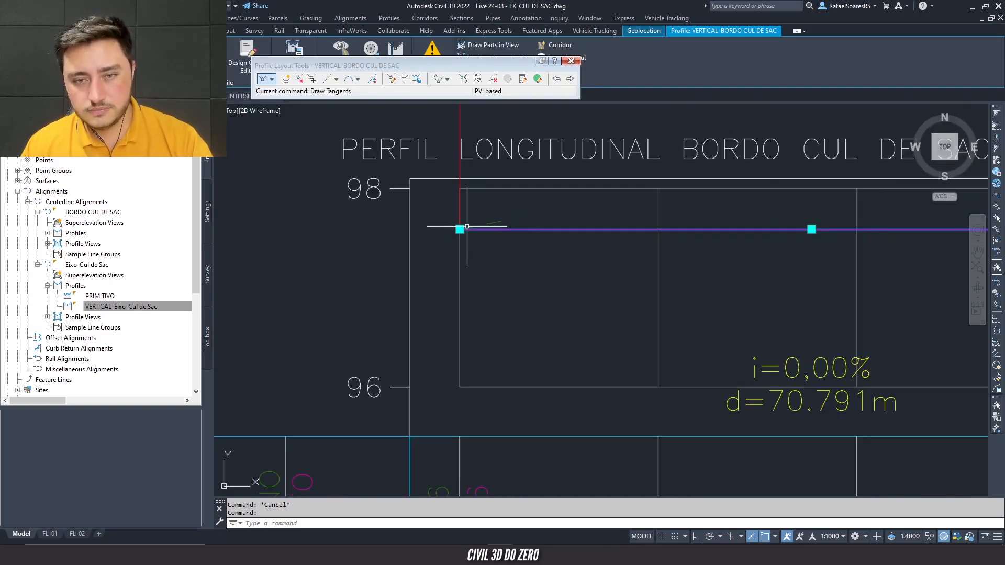
{"action": "scroll", "coordinate": [466, 228], "scroll_direction": "up", "scroll_amount": 2}
{"action": "scroll", "coordinate": [502, 216], "scroll_direction": "down", "scroll_amount": 2}
{"action": "scroll", "coordinate": [431, 240], "scroll_direction": "up", "scroll_amount": 3}
{"action": "scroll", "coordinate": [520, 209], "scroll_direction": "down", "scroll_amount": 4}
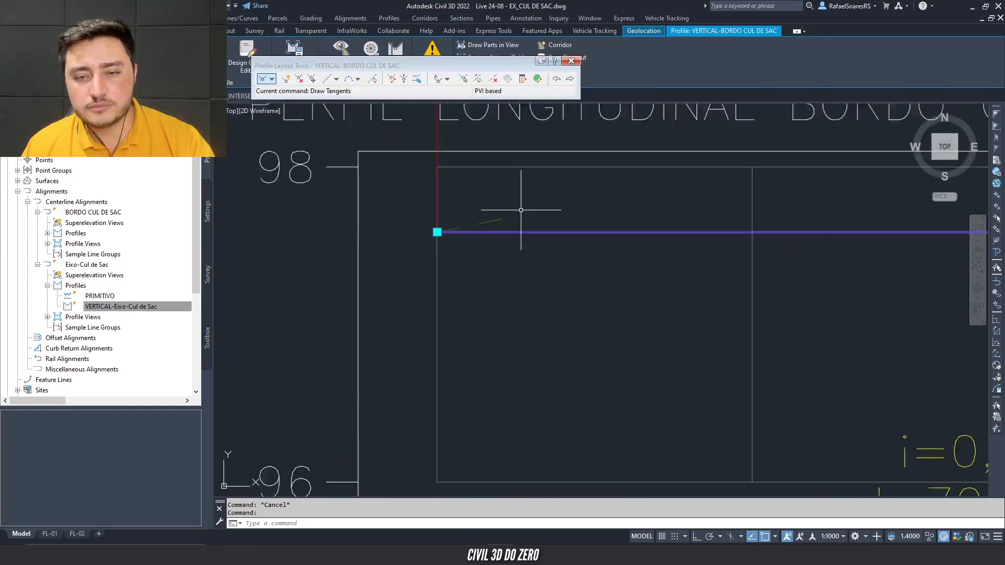
{"action": "scroll", "coordinate": [849, 256], "scroll_direction": "up", "scroll_amount": 3}
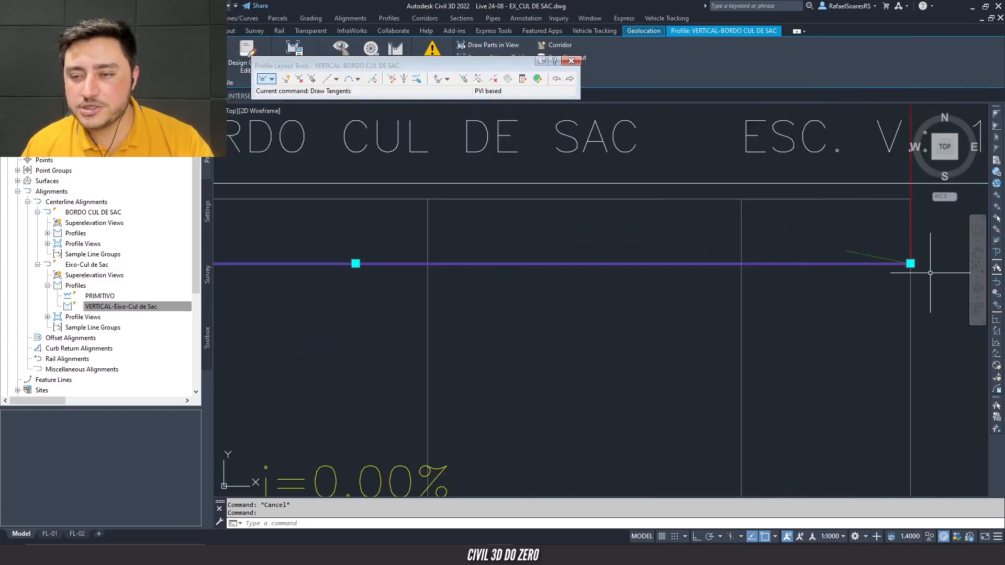
{"action": "scroll", "coordinate": [771, 250], "scroll_direction": "down", "scroll_amount": 6}
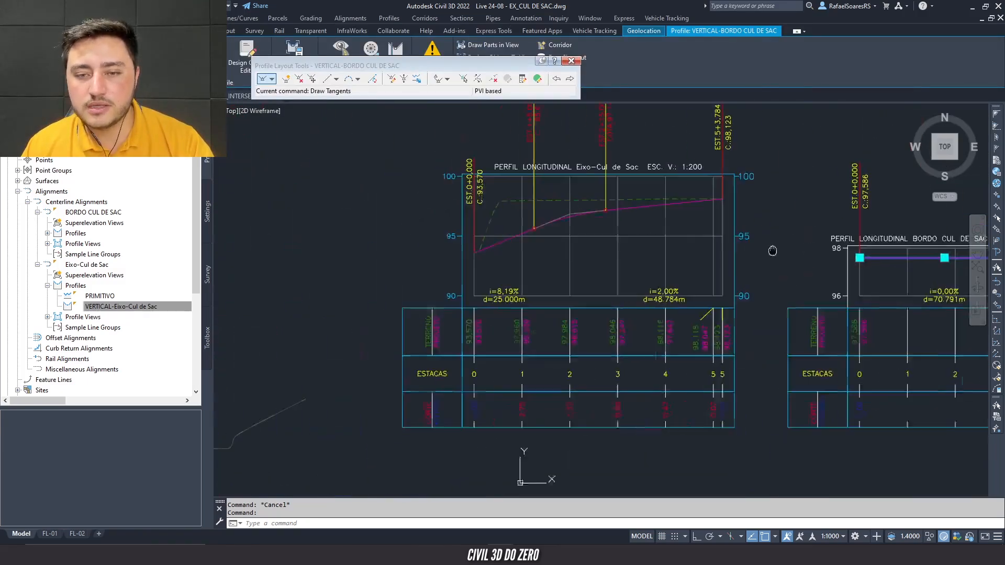
{"action": "key", "text": "Escape"}
{"action": "key", "text": "Escape"}
- Sketch a polyline arrow beside the outgoing branch of the BORDO CUL DE SAC alignment, pointing toward the corridor's end
{"action": "scroll", "coordinate": [532, 243], "scroll_direction": "up", "scroll_amount": 8}
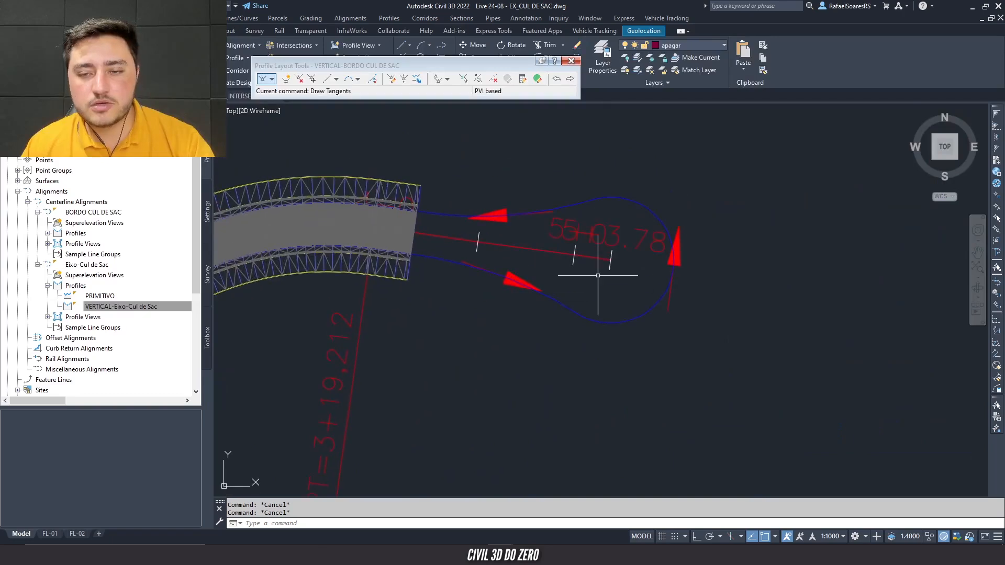
{"action": "scroll", "coordinate": [503, 240], "scroll_direction": "up", "scroll_amount": 4}
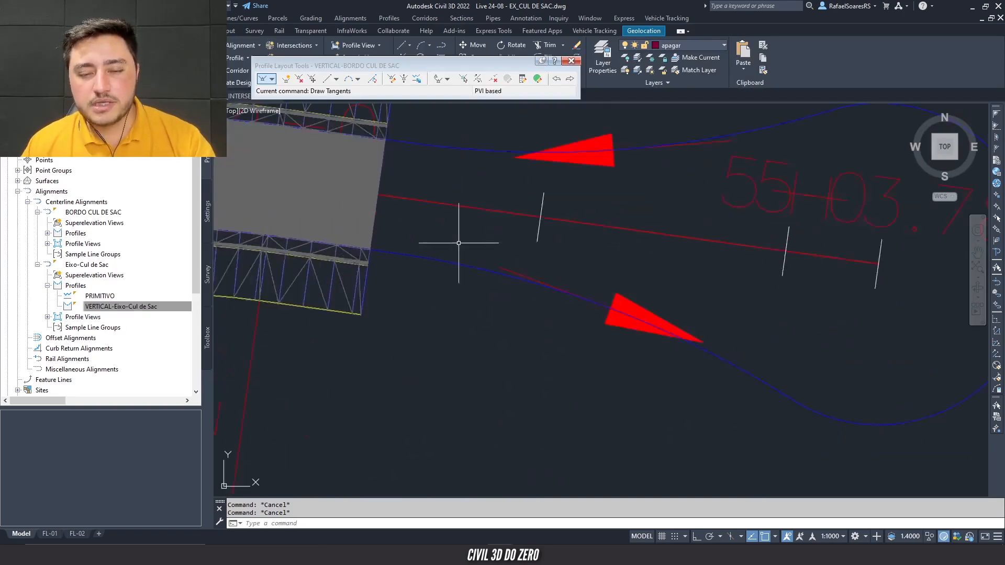
{"action": "type", "text": "pl"}
{"action": "key", "text": "Return"}
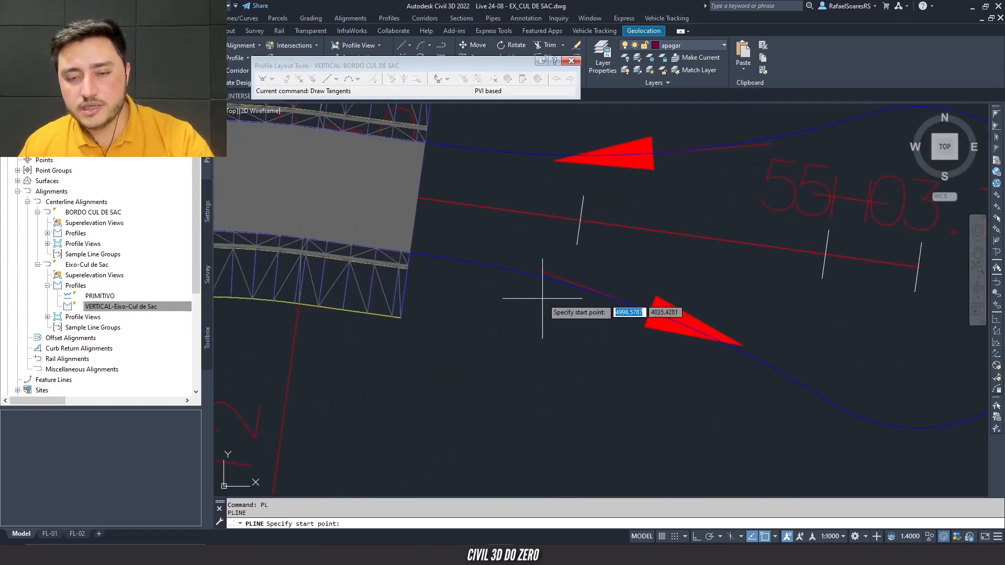
{"action": "left_click", "coordinate": [547, 305]}
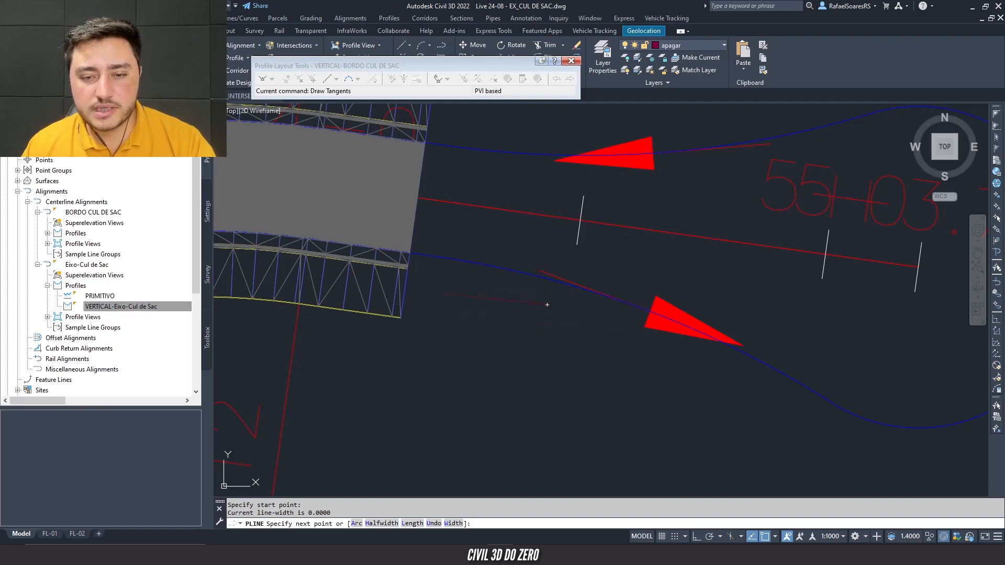
{"action": "left_click", "coordinate": [446, 294]}
{"action": "scroll", "coordinate": [471, 283], "scroll_direction": "up", "scroll_amount": 2}
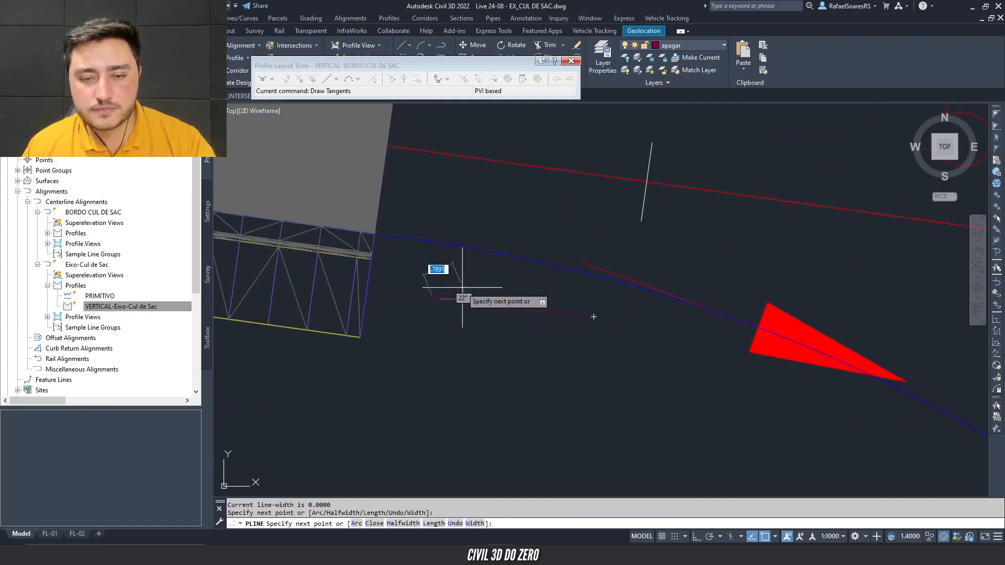
{"action": "left_click", "coordinate": [460, 289]}
{"action": "scroll", "coordinate": [454, 314], "scroll_direction": "up", "scroll_amount": 4}
{"action": "left_click", "coordinate": [459, 316]}
{"action": "key", "text": "Escape"}
{"action": "scroll", "coordinate": [419, 298], "scroll_direction": "down", "scroll_amount": 3}
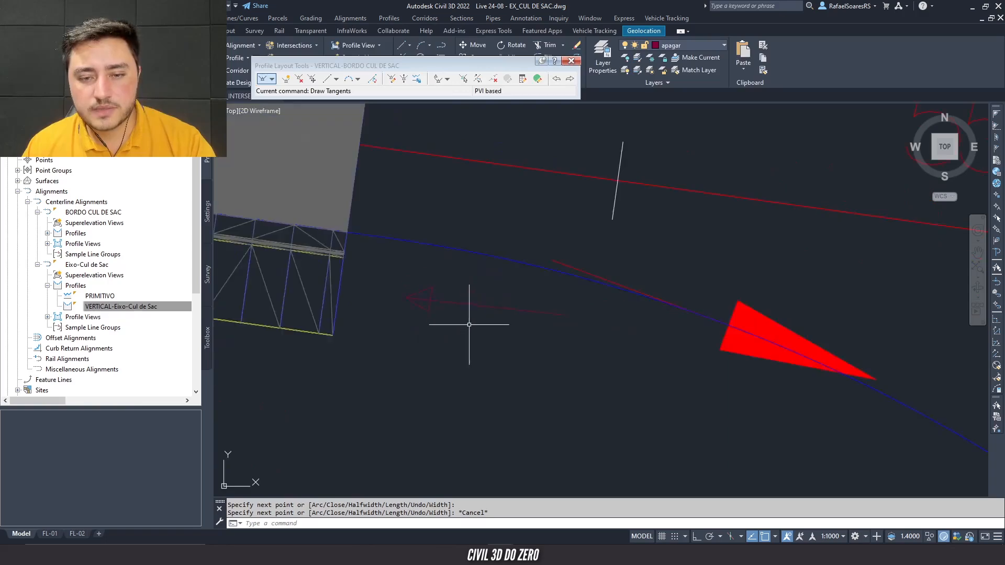
- Examine the sketched slope arrow against the cul-de-sac axis and edge alignments and the tangent in the BORDO CUL DE SAC profile view
{"action": "scroll", "coordinate": [438, 336], "scroll_direction": "up", "scroll_amount": 1}
{"action": "left_click", "coordinate": [455, 325]}
{"action": "left_click", "coordinate": [391, 272]}
{"action": "scroll", "coordinate": [531, 341], "scroll_direction": "down", "scroll_amount": 5}
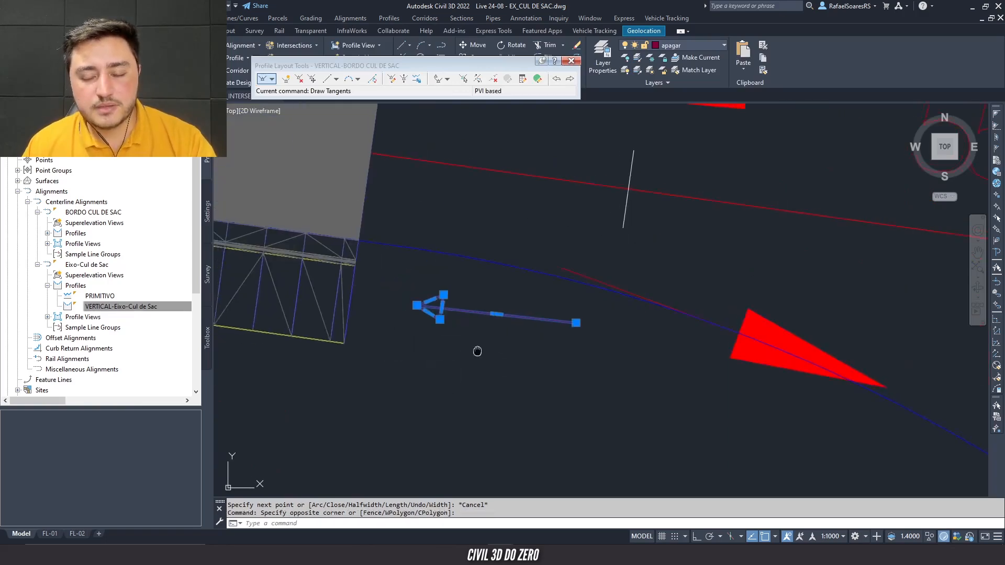
{"action": "scroll", "coordinate": [537, 354], "scroll_direction": "up", "scroll_amount": 4}
{"action": "scroll", "coordinate": [545, 329], "scroll_direction": "down", "scroll_amount": 3}
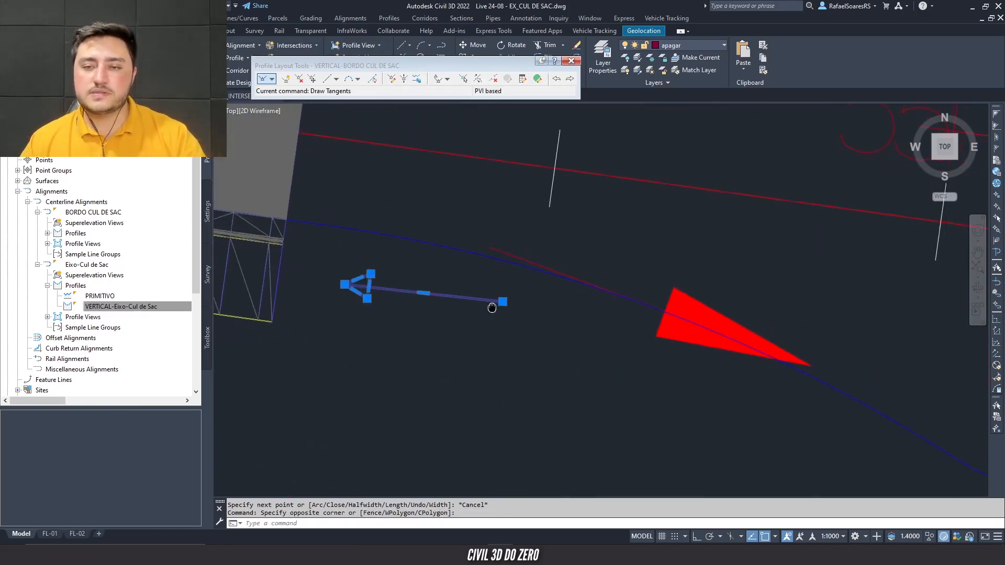
{"action": "middle_click_drag", "start_coordinate": [464, 325], "coordinate": [473, 344]}
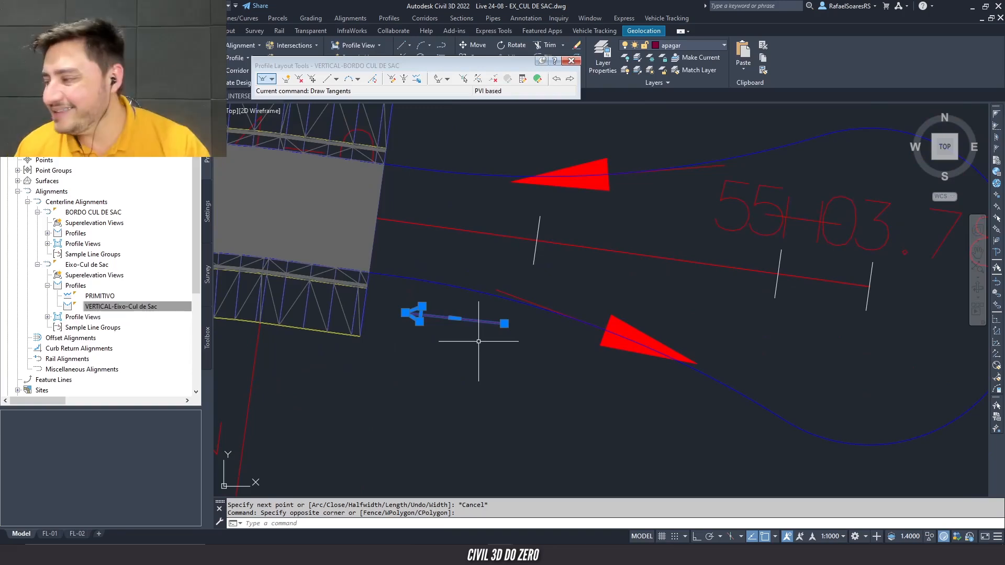
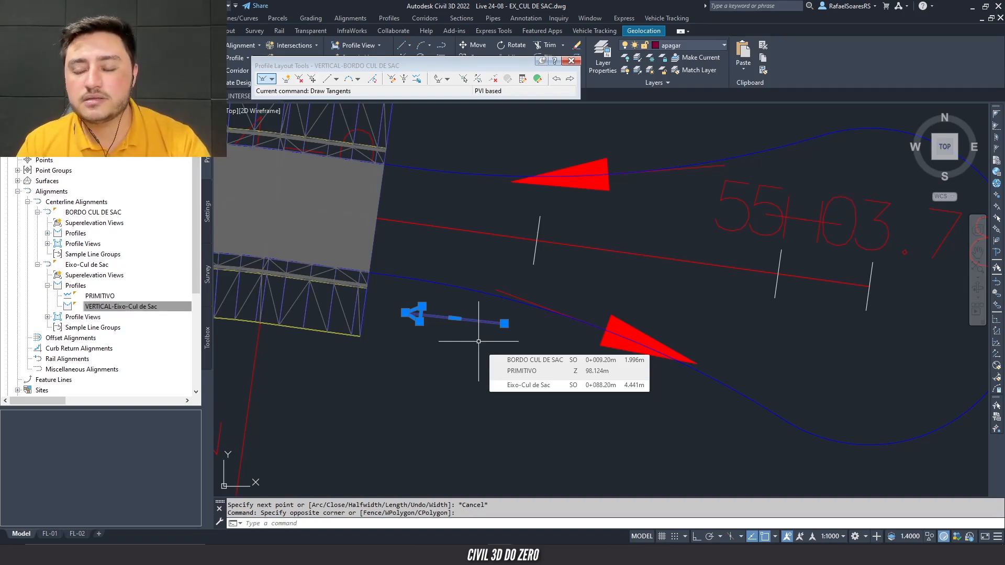
{"action": "scroll", "coordinate": [479, 341], "scroll_direction": "down", "scroll_amount": 3}
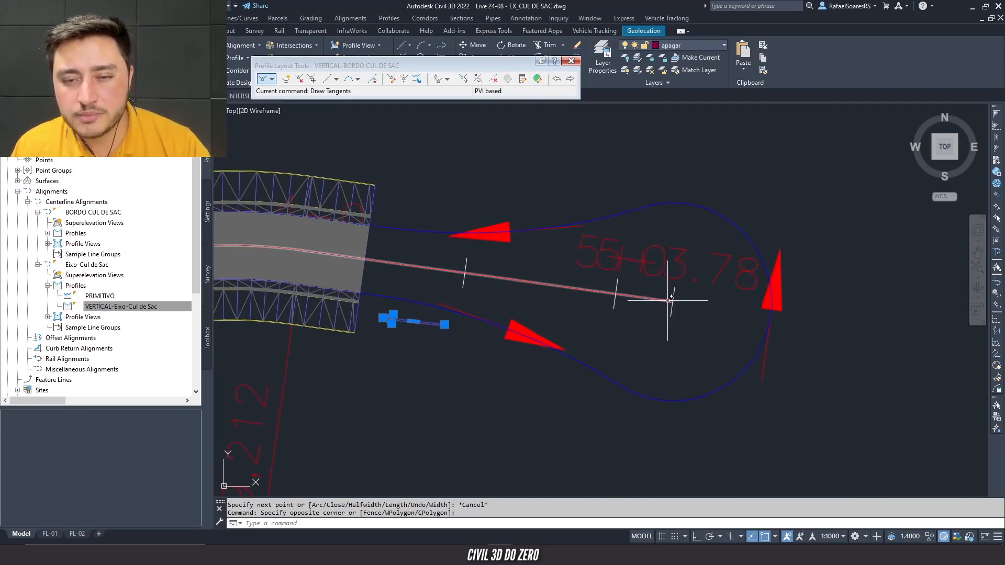
{"action": "scroll", "coordinate": [646, 285], "scroll_direction": "up", "scroll_amount": 1}
{"action": "scroll", "coordinate": [518, 266], "scroll_direction": "down", "scroll_amount": 6}
{"action": "middle_click_drag", "start_coordinate": [751, 372], "coordinate": [533, 354]}
{"action": "scroll", "coordinate": [719, 321], "scroll_direction": "up", "scroll_amount": 6}
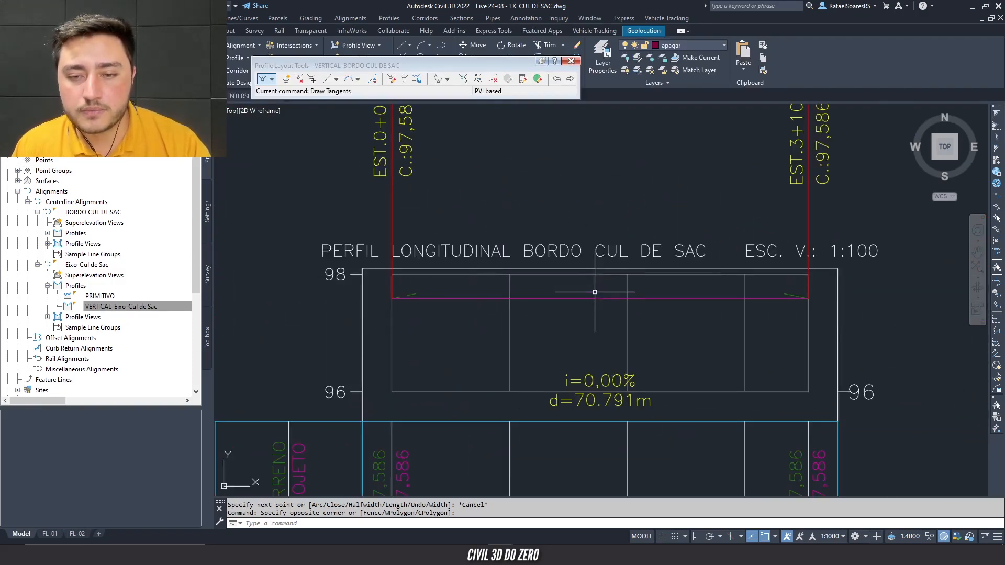
{"action": "key", "text": "Escape"}
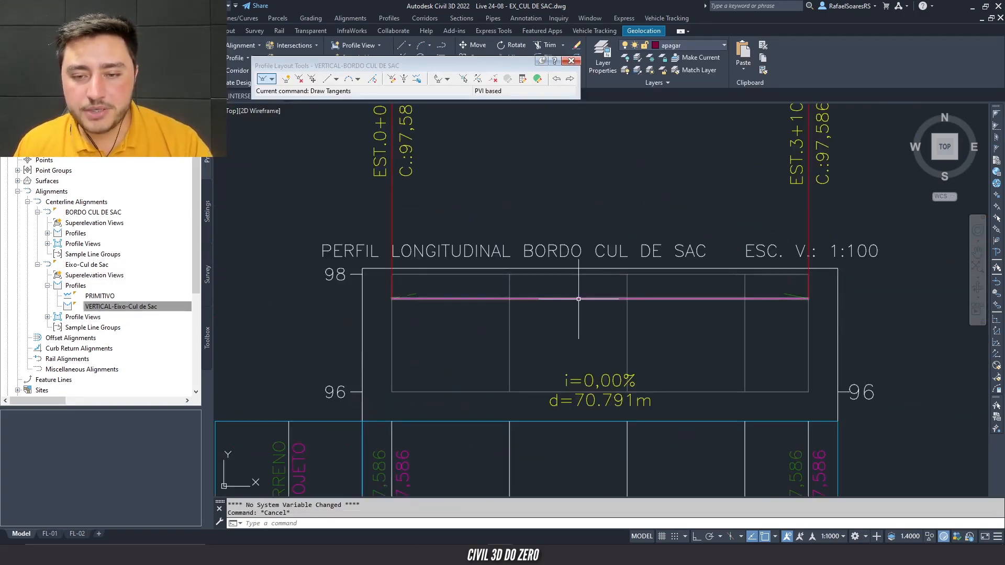
- Insert a PVI at the midpoint of the VERTICAL-BORDO CUL DE SAC tangent
{"action": "left_click", "coordinate": [550, 299]}
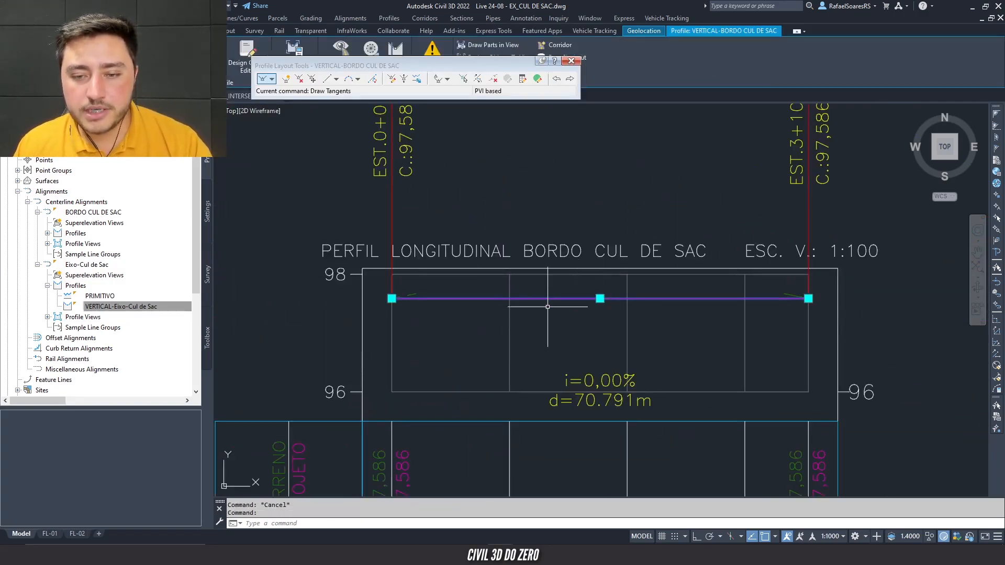
{"action": "left_click", "coordinate": [285, 79]}
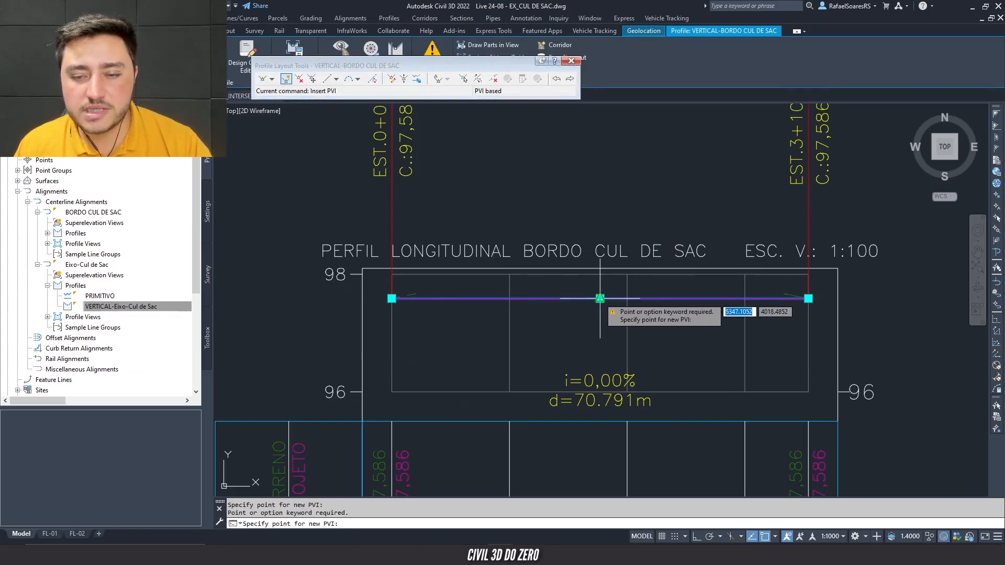
{"action": "left_click", "coordinate": [600, 298]}
{"action": "key", "text": "Escape"}
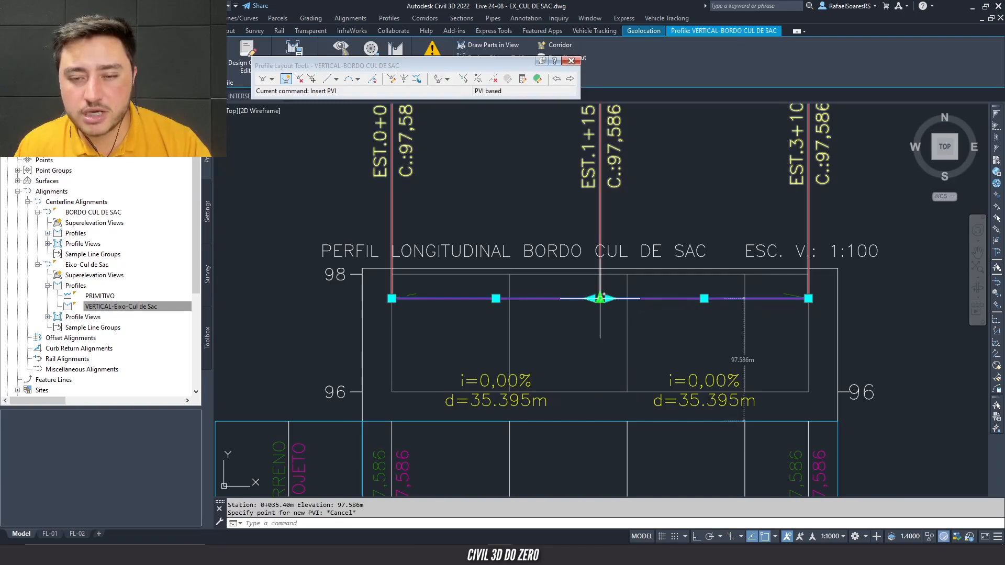
{"action": "key", "text": "Escape"}
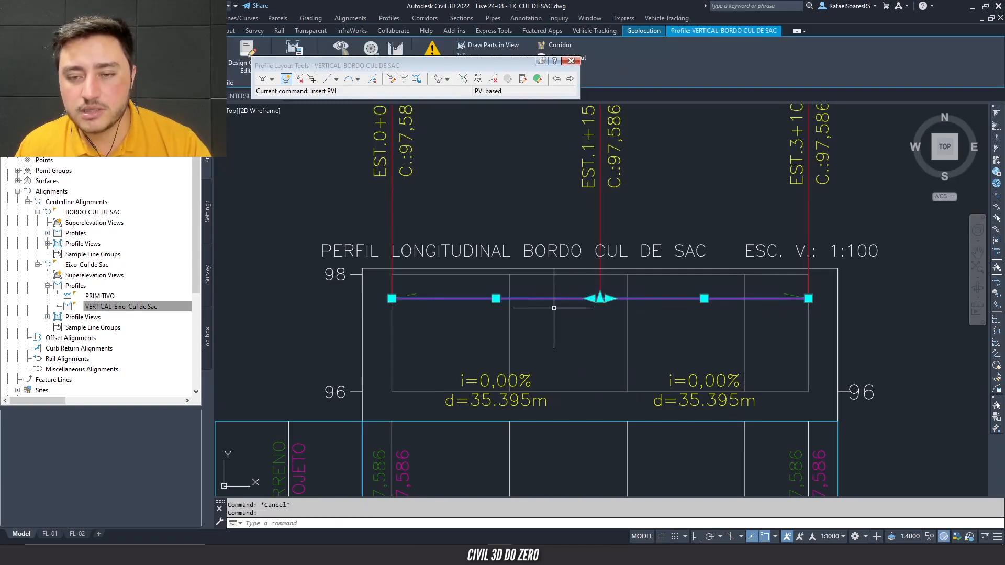
- Add a profile view depth label along the first sampled PRÉVIA-TOP segment to measure its slope in the BORDO CUL DE SAC profile view
{"action": "scroll", "coordinate": [406, 285], "scroll_direction": "up", "scroll_amount": 5}
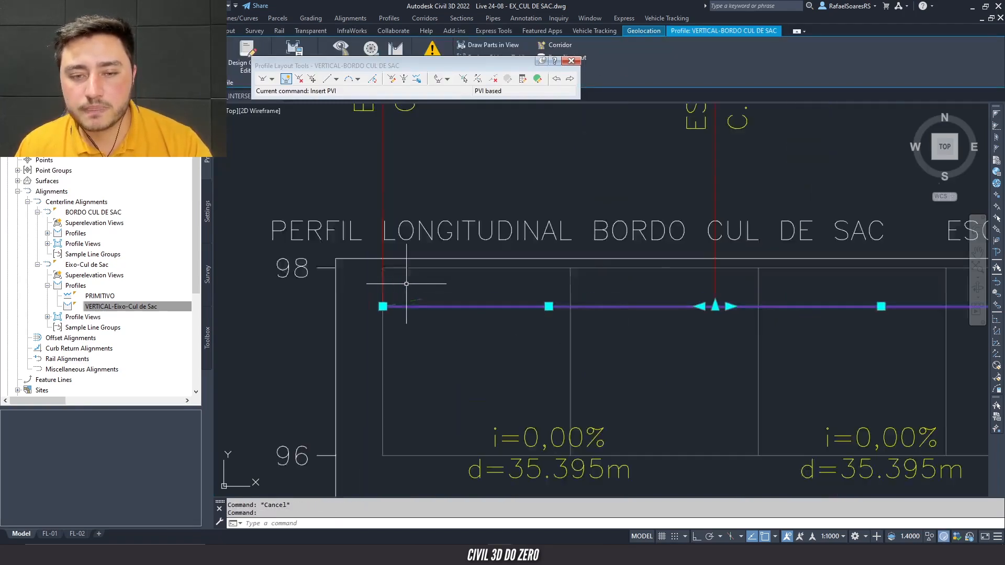
{"action": "scroll", "coordinate": [416, 285], "scroll_direction": "down", "scroll_amount": 3}
{"action": "scroll", "coordinate": [456, 276], "scroll_direction": "up", "scroll_amount": 6}
{"action": "key", "text": "Escape"}
{"action": "left_click", "coordinate": [468, 289]}
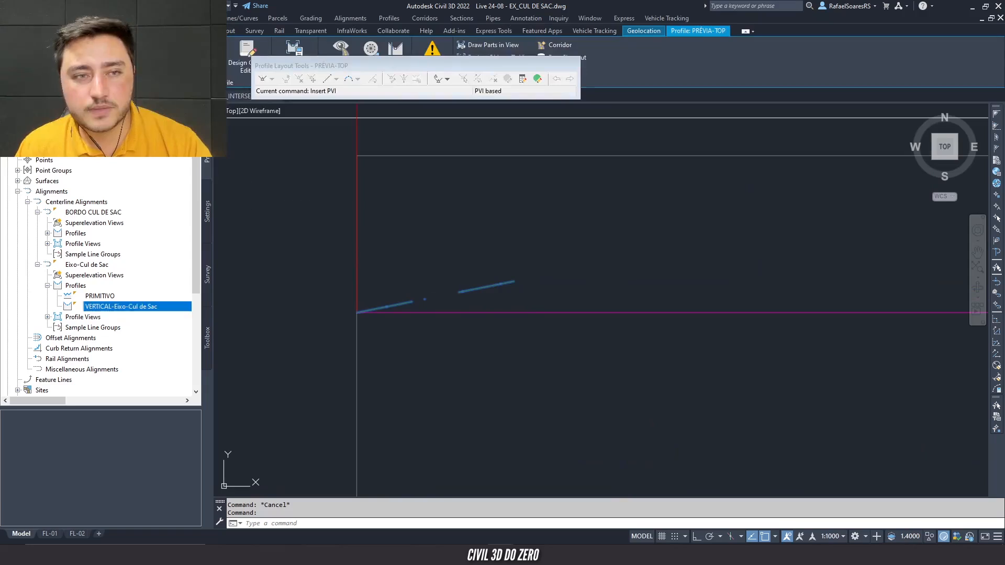
{"action": "key", "text": "Escape"}
{"action": "left_click", "coordinate": [461, 277]}
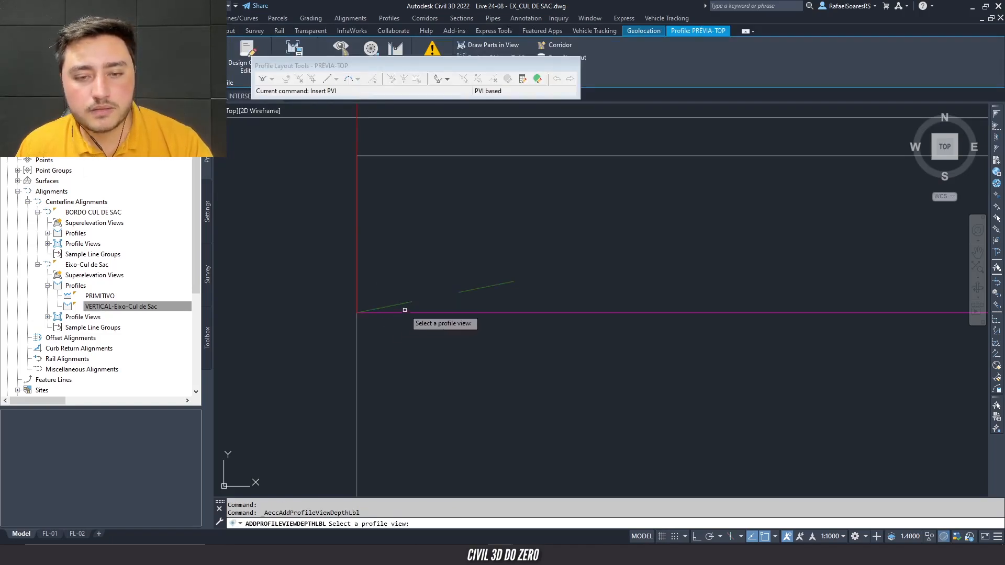
{"action": "scroll", "coordinate": [359, 335], "scroll_direction": "down", "scroll_amount": 5}
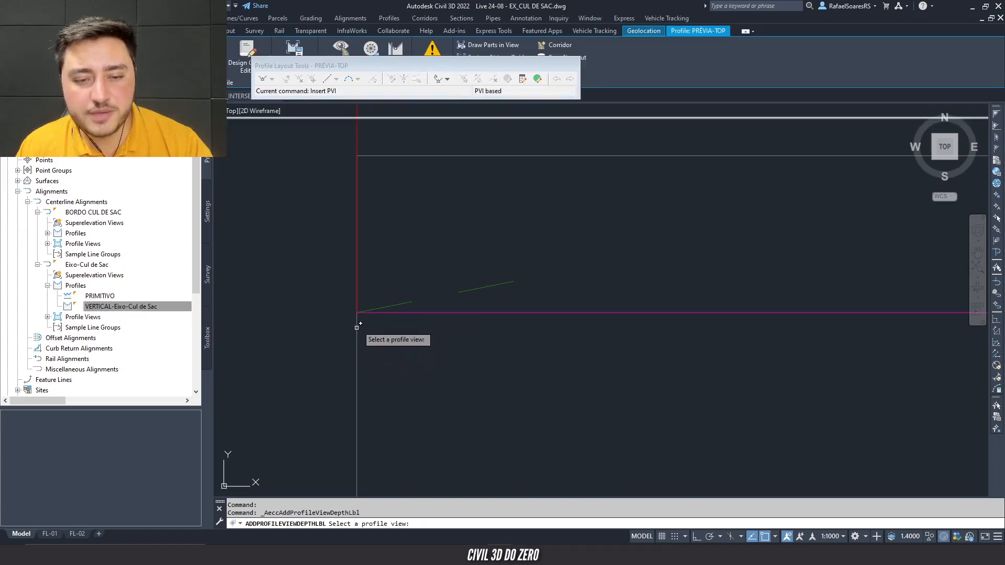
{"action": "left_click", "coordinate": [359, 359]}
{"action": "scroll", "coordinate": [361, 351], "scroll_direction": "up", "scroll_amount": 8}
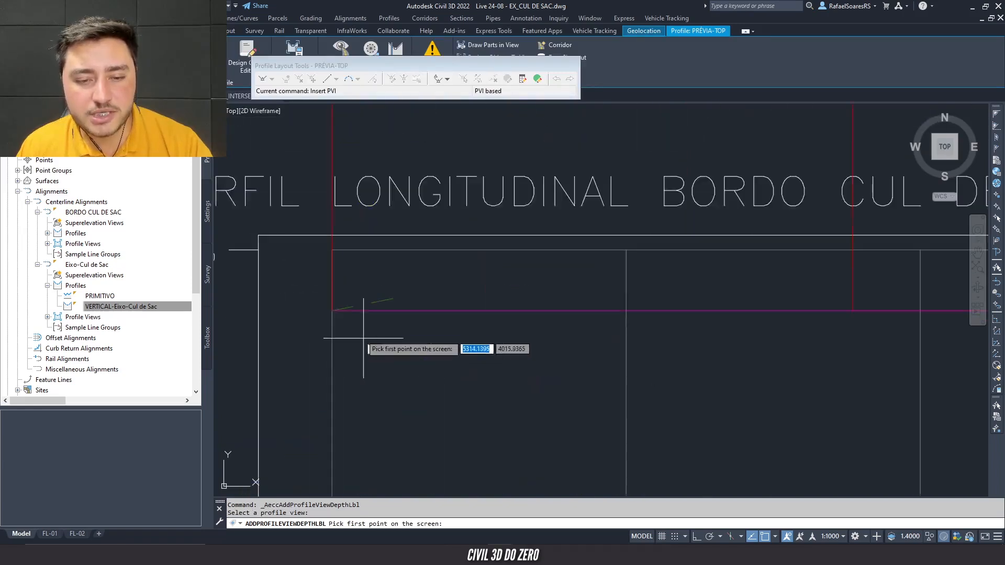
{"action": "left_click", "coordinate": [344, 308]}
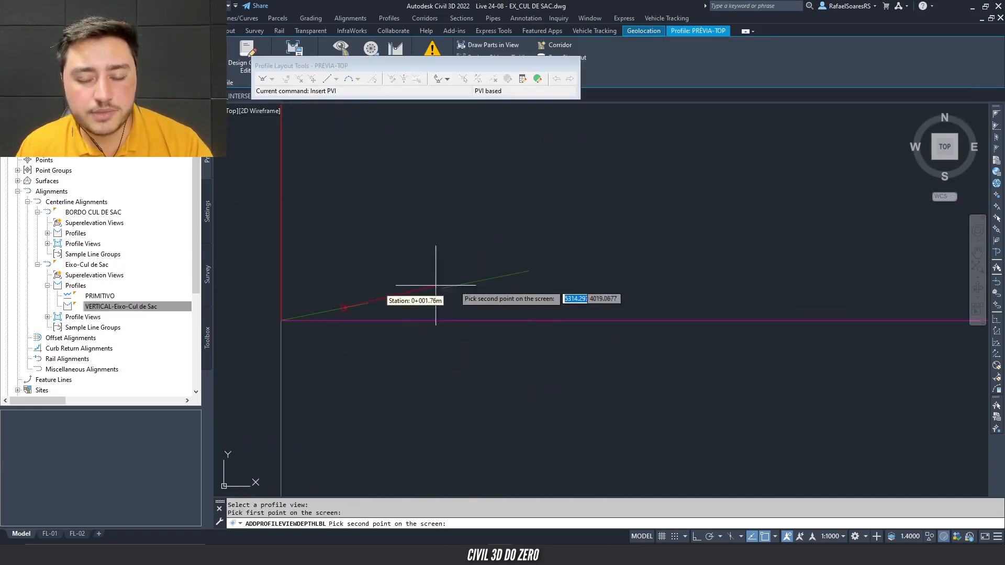
{"action": "scroll", "coordinate": [478, 280], "scroll_direction": "down", "scroll_amount": 4}
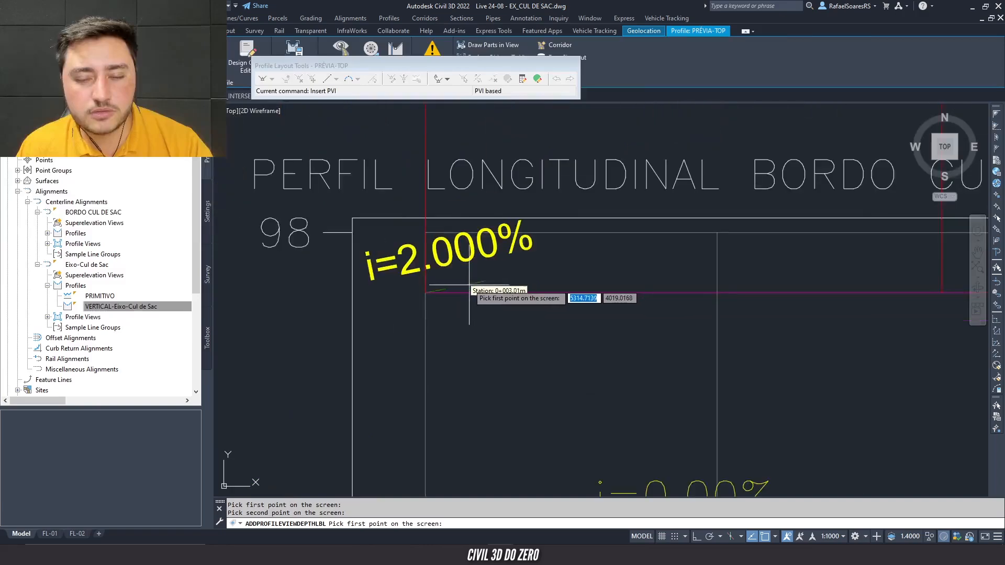
{"action": "key", "text": "Escape"}
{"action": "key", "text": "Escape"}
- Compare the slope label with the final grade in the Eixo-Cul de Sac profile view, and erase the label
{"action": "left_click", "coordinate": [464, 272]}
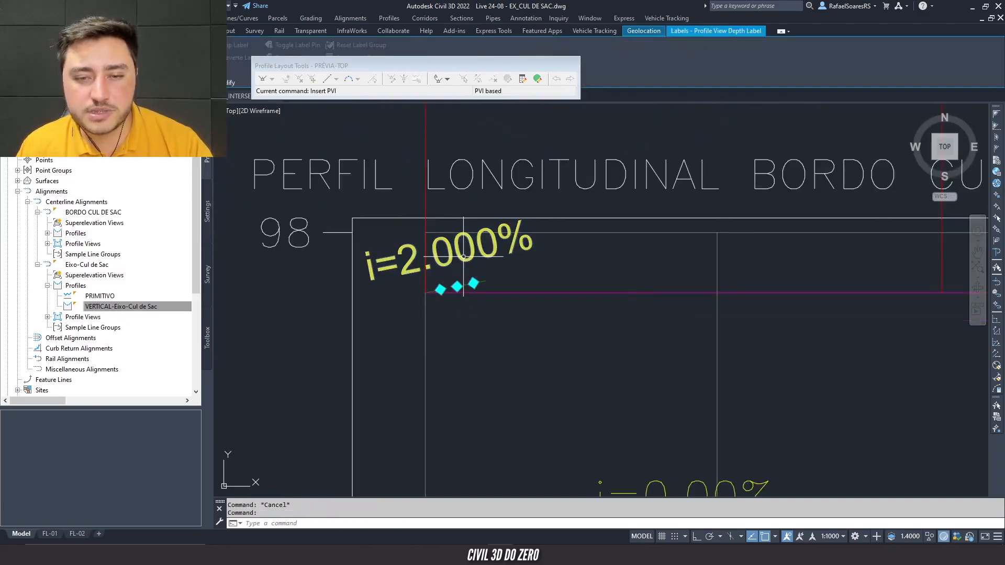
{"action": "scroll", "coordinate": [519, 240], "scroll_direction": "down", "scroll_amount": 10}
{"action": "scroll", "coordinate": [369, 284], "scroll_direction": "up", "scroll_amount": 5}
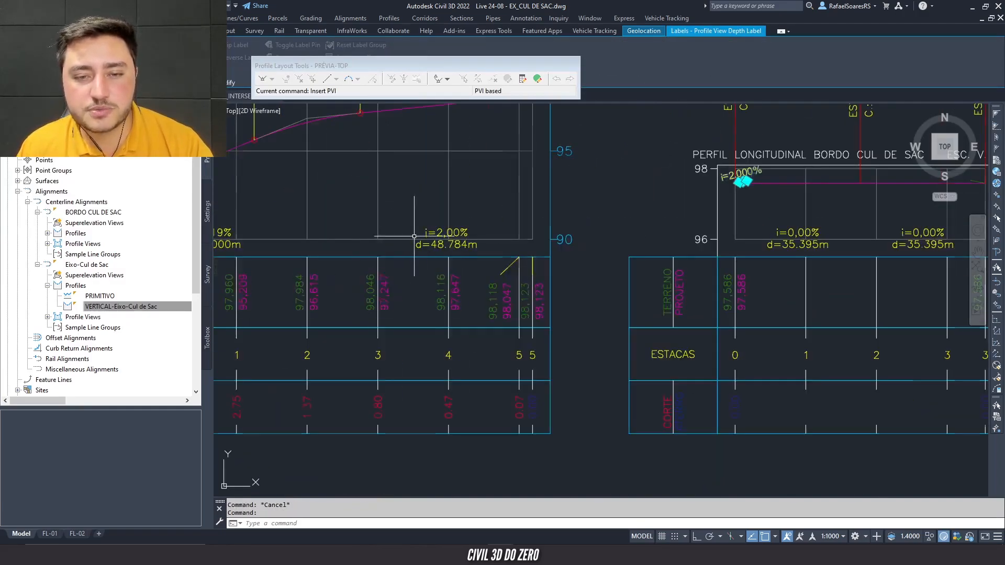
{"action": "scroll", "coordinate": [420, 227], "scroll_direction": "down", "scroll_amount": 3}
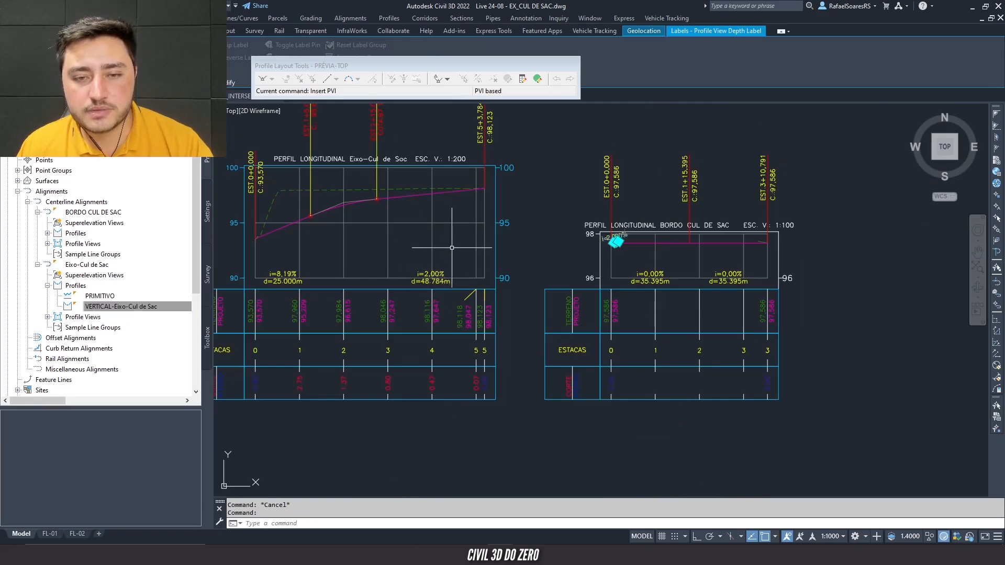
{"action": "key", "text": "Return"}
{"action": "scroll", "coordinate": [583, 218], "scroll_direction": "up", "scroll_amount": 6}
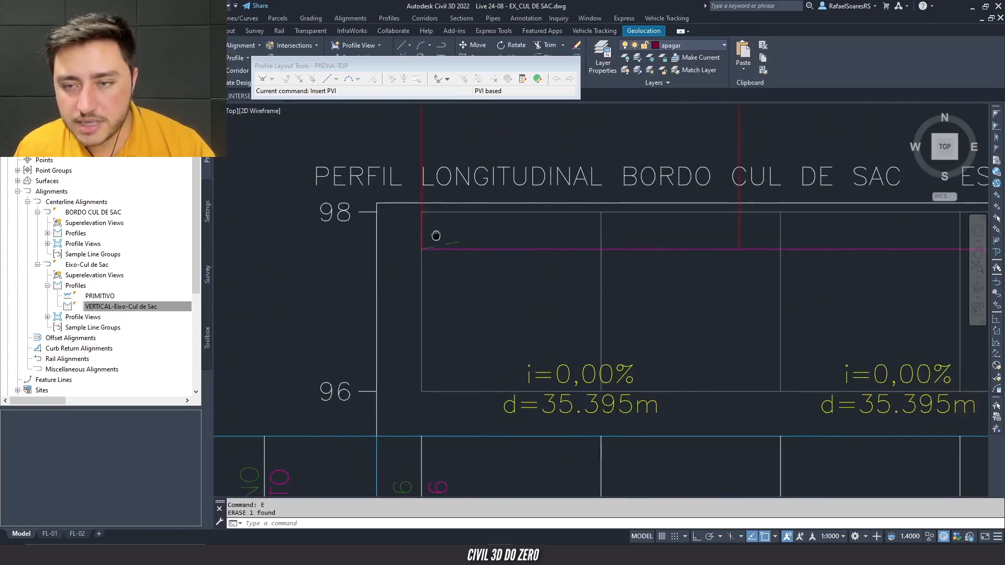
- Open the profile entity table and show the PVIs of VERTICAL-BORDO CUL DE SAC in it
{"action": "scroll", "coordinate": [430, 233], "scroll_direction": "down", "scroll_amount": 4}
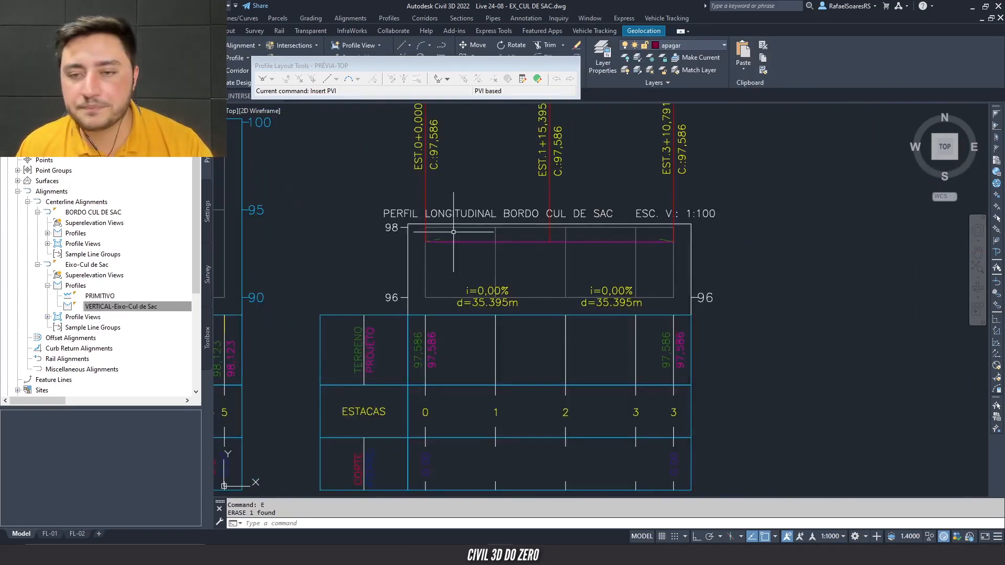
{"action": "middle_click_drag", "start_coordinate": [453, 232], "coordinate": [459, 249]}
{"action": "left_click", "coordinate": [537, 79]}
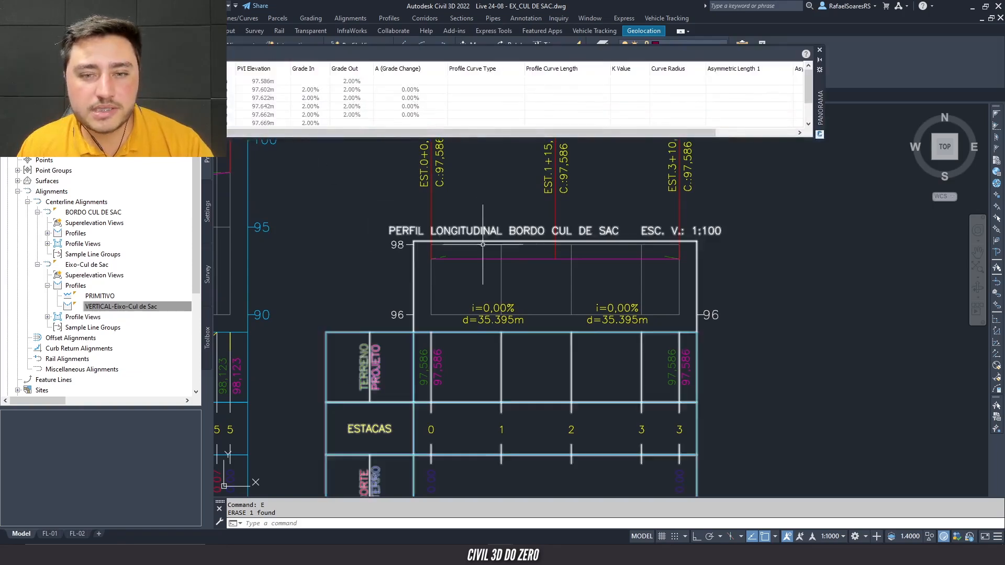
{"action": "middle_click_drag", "start_coordinate": [474, 258], "coordinate": [466, 293]}
{"action": "left_click", "coordinate": [467, 292]}
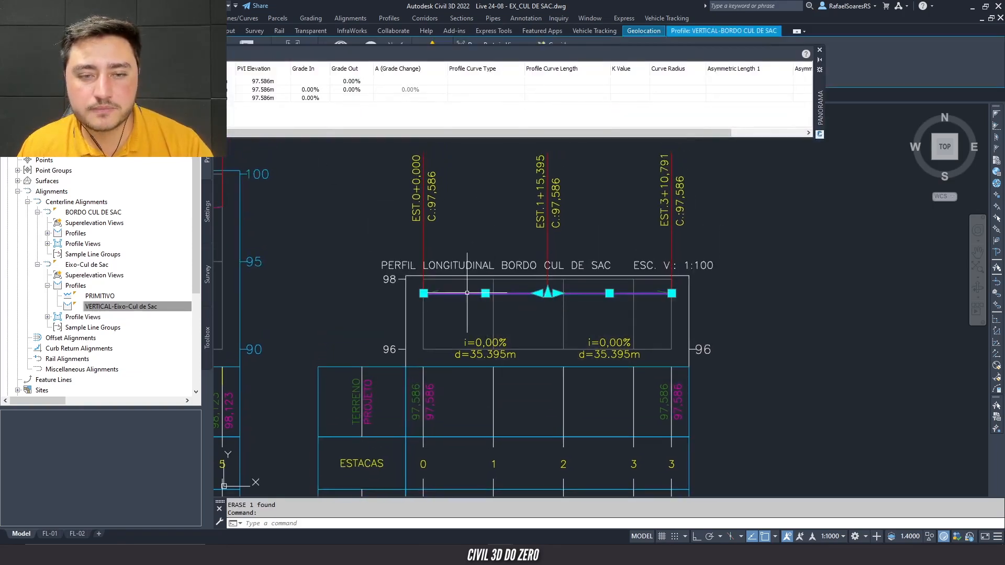
{"action": "scroll", "coordinate": [467, 292], "scroll_direction": "down", "scroll_amount": 2}
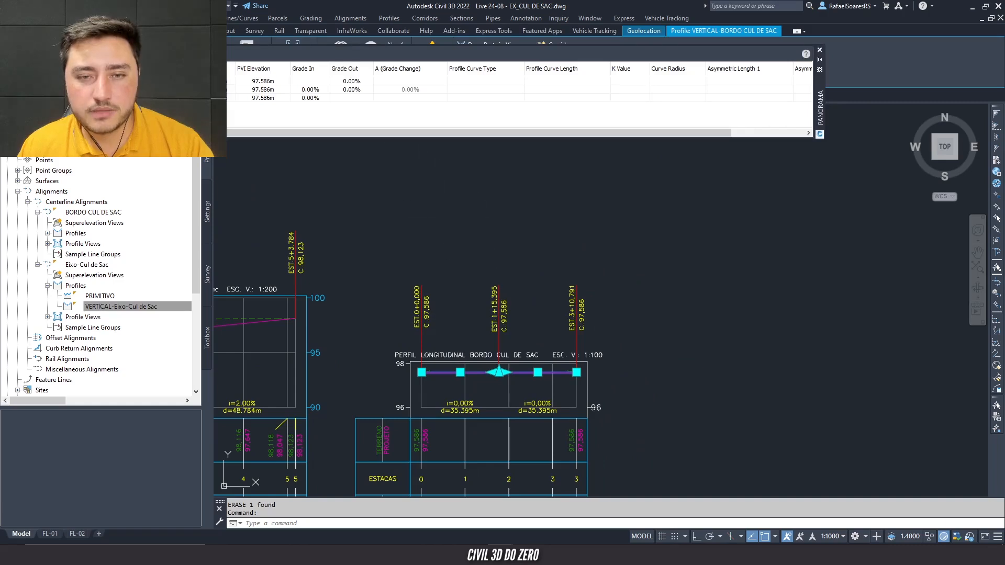
- Arrange the PVI table and Profile Layout Tools above the BORDO CUL DE SAC profile, and highlight the first PVI's row
{"action": "left_click_drag", "start_coordinate": [818, 96], "coordinate": [798, 156]}
{"action": "mouse_move", "coordinate": [502, 66]}
{"action": "left_mouse_down"}
{"action": "mouse_move", "coordinate": [514, 190]}
{"action": "mouse_move", "coordinate": [546, 224]}
{"action": "left_mouse_up"}
{"action": "scroll", "coordinate": [505, 394], "scroll_direction": "up", "scroll_amount": 3}
{"action": "middle_click_drag", "start_coordinate": [506, 395], "coordinate": [473, 446]}
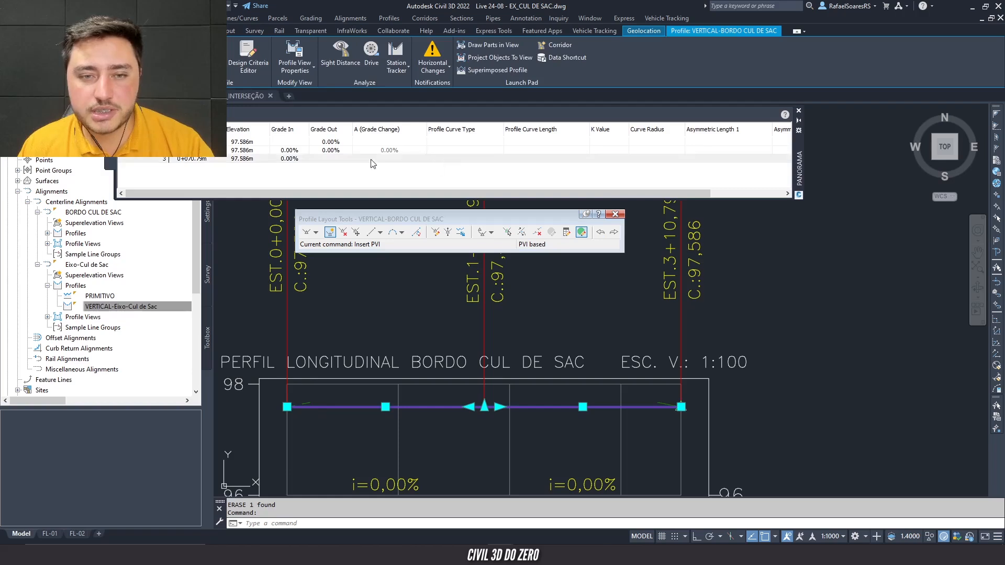
{"action": "key", "text": "Escape"}
{"action": "middle_click_drag", "start_coordinate": [451, 365], "coordinate": [472, 353]}
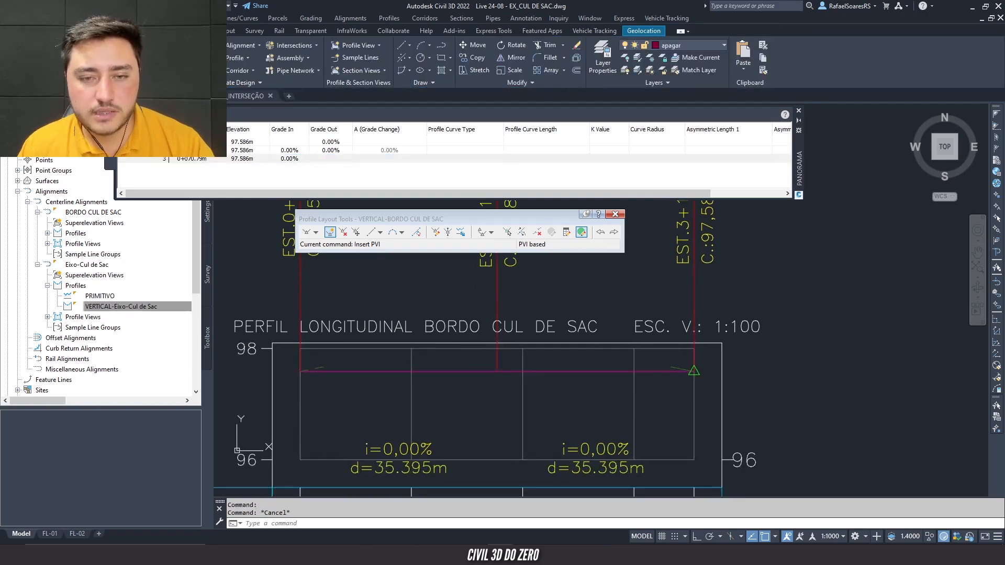
{"action": "left_click", "coordinate": [323, 143]}
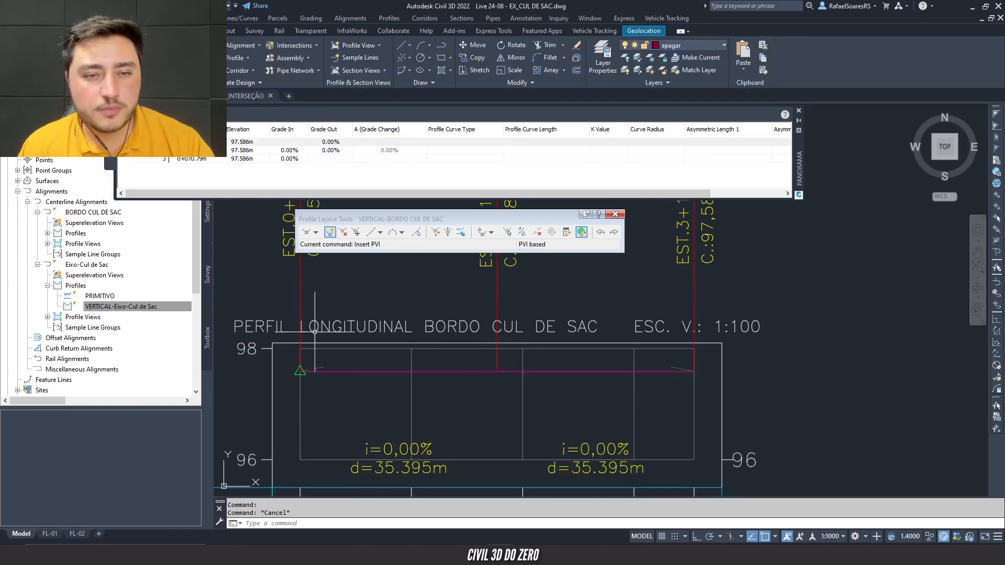
- Set the outgoing grade of the first PVI in VERTICAL-BORDO CUL DE SAC to 2% and close the Profile Layout Tools
{"action": "scroll", "coordinate": [303, 362], "scroll_direction": "up", "scroll_amount": 5}
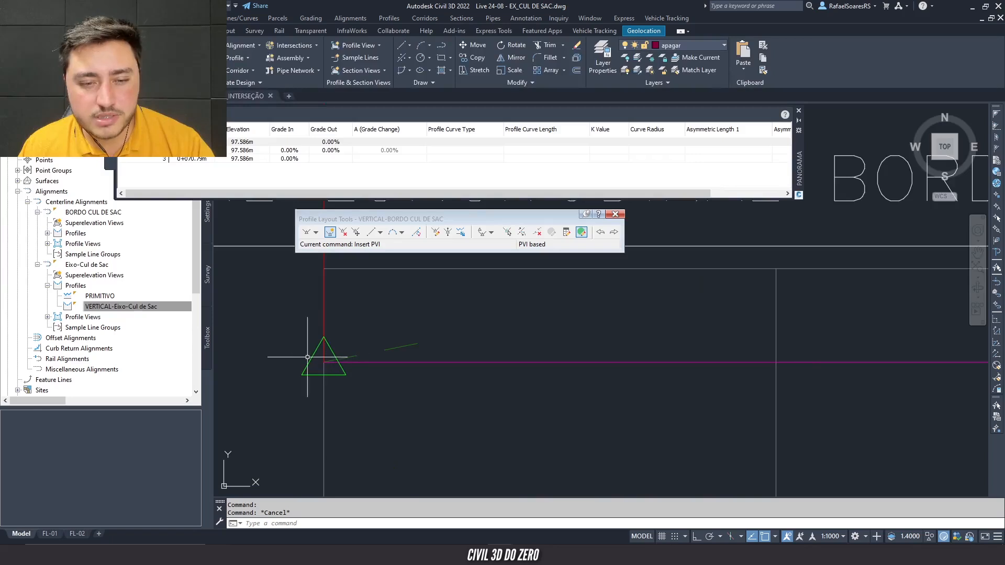
{"action": "left_click", "coordinate": [335, 141]}
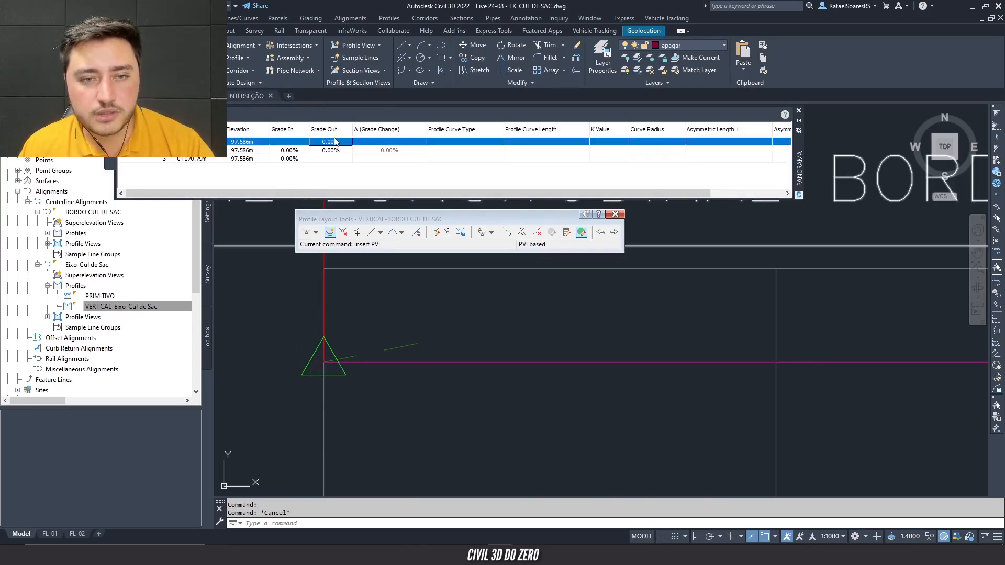
{"action": "left_click", "coordinate": [338, 144]}
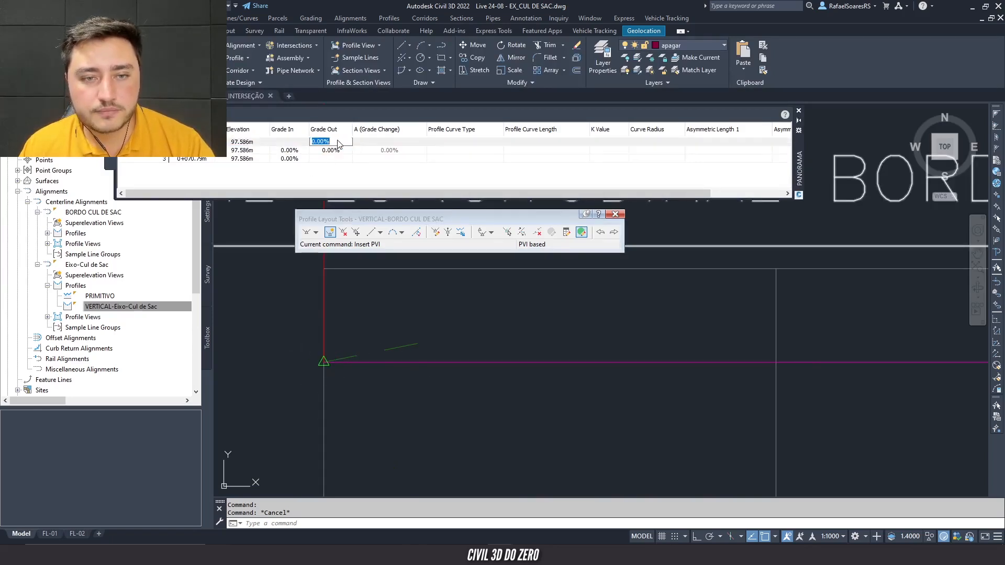
{"action": "type", "text": "2"}
{"action": "key", "text": "Return"}
{"action": "scroll", "coordinate": [523, 346], "scroll_direction": "down", "scroll_amount": 5}
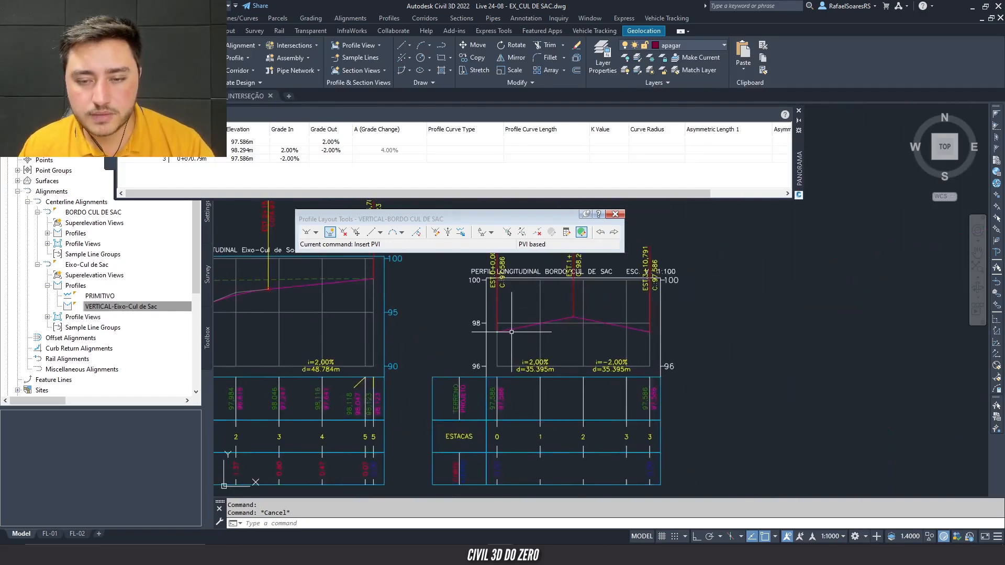
{"action": "left_click", "coordinate": [614, 215]}
- Split model space into two vertical viewports, with the cul-de-sac plan in one and the BORDO CUL DE SAC profile view in the other
{"action": "scroll", "coordinate": [723, 184], "scroll_direction": "down", "scroll_amount": 5}
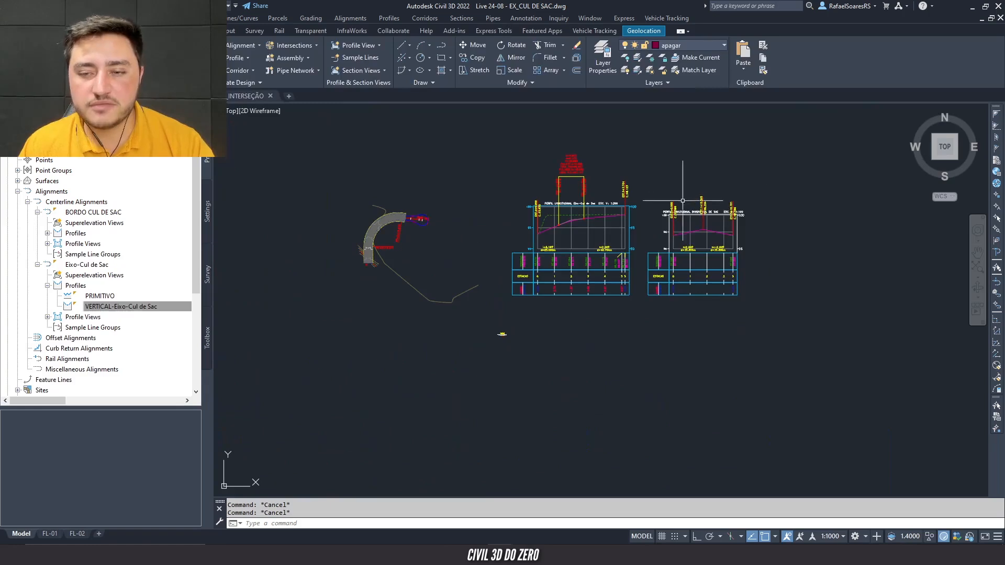
{"action": "middle_click_drag", "start_coordinate": [683, 200], "coordinate": [636, 267]}
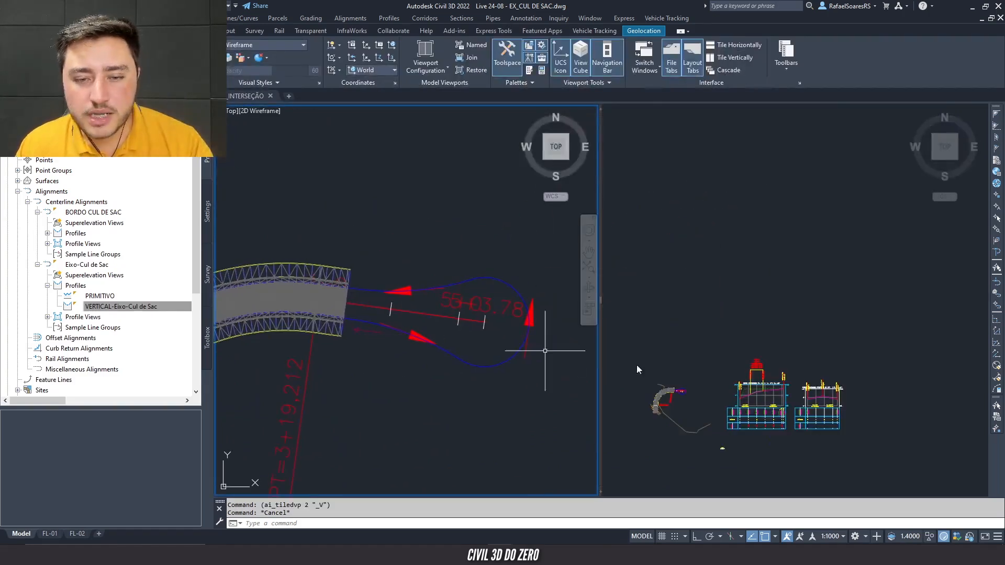
{"action": "left_click", "coordinate": [637, 369]}
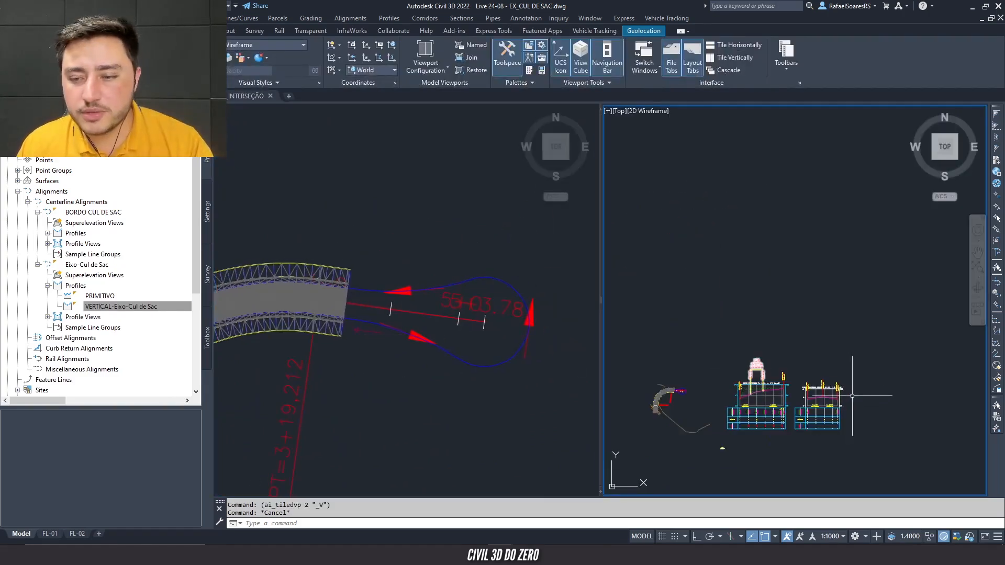
{"action": "scroll", "coordinate": [744, 398], "scroll_direction": "up", "scroll_amount": 6}
{"action": "middle_click_drag", "start_coordinate": [764, 410], "coordinate": [792, 361]}
{"action": "middle_click_drag", "start_coordinate": [719, 347], "coordinate": [752, 317]}
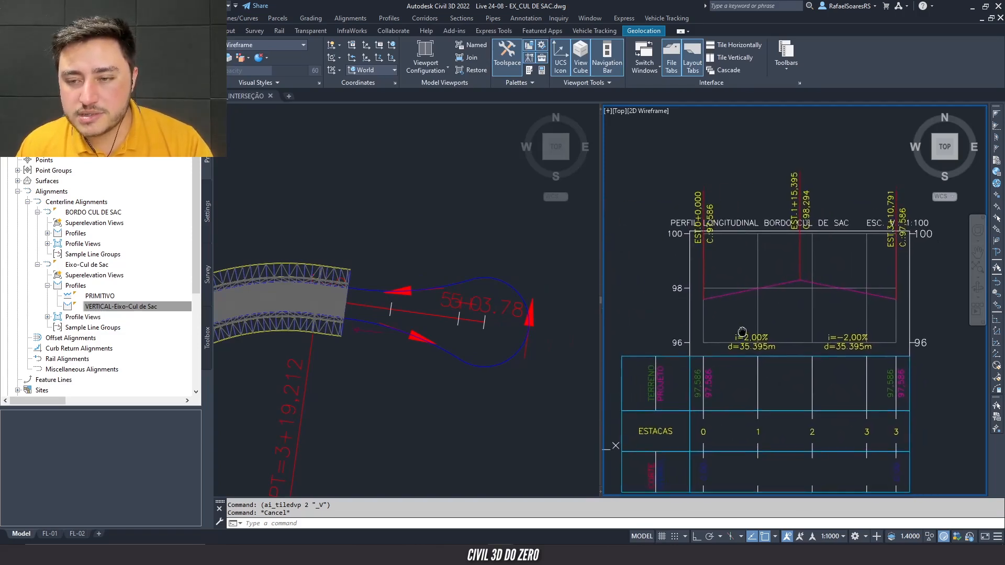
- Turn on the Station Tracker in all viewports for the BORDO CUL DE SAC profile view
{"action": "left_click", "coordinate": [696, 298]}
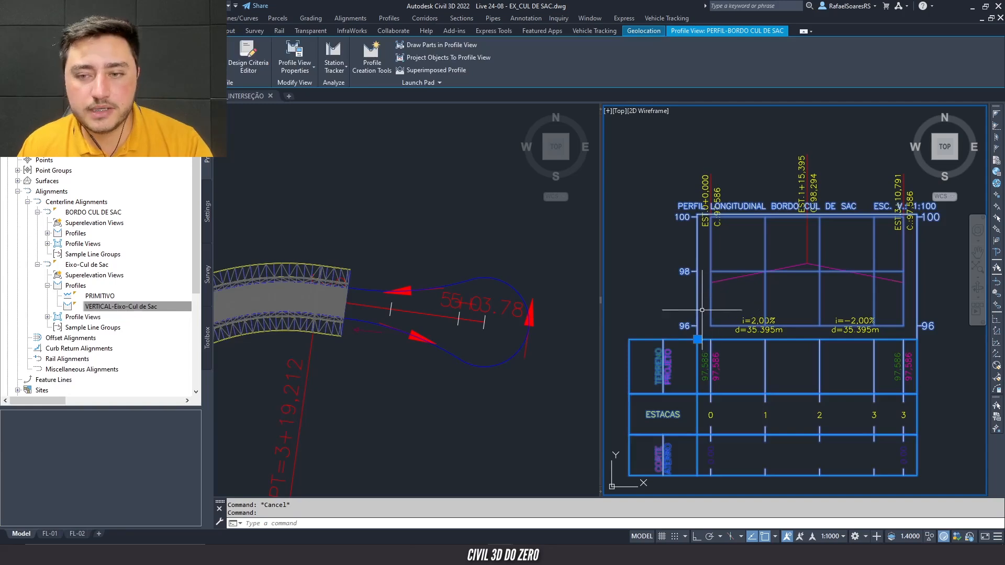
{"action": "left_click", "coordinate": [335, 73]}
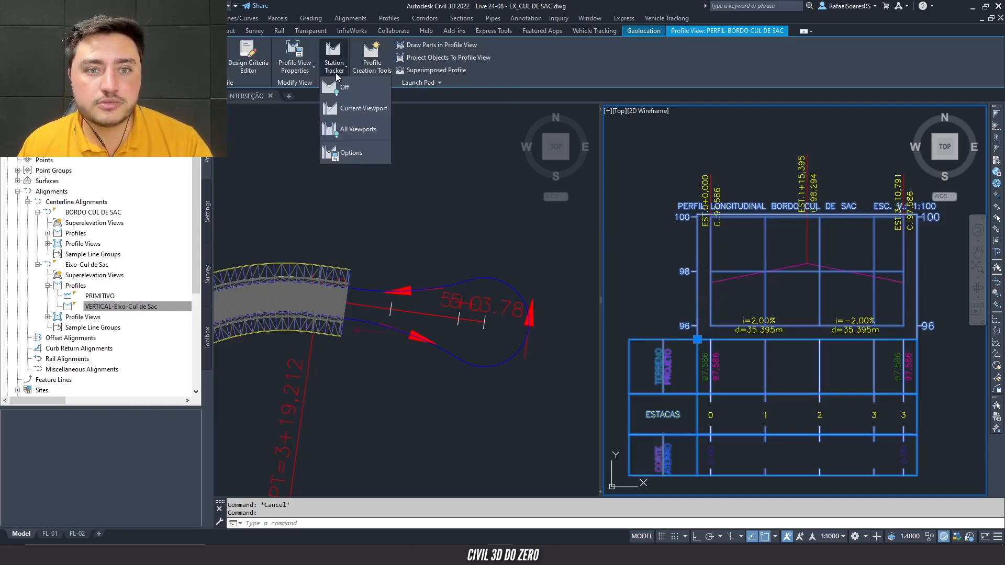
{"action": "left_click", "coordinate": [375, 133]}
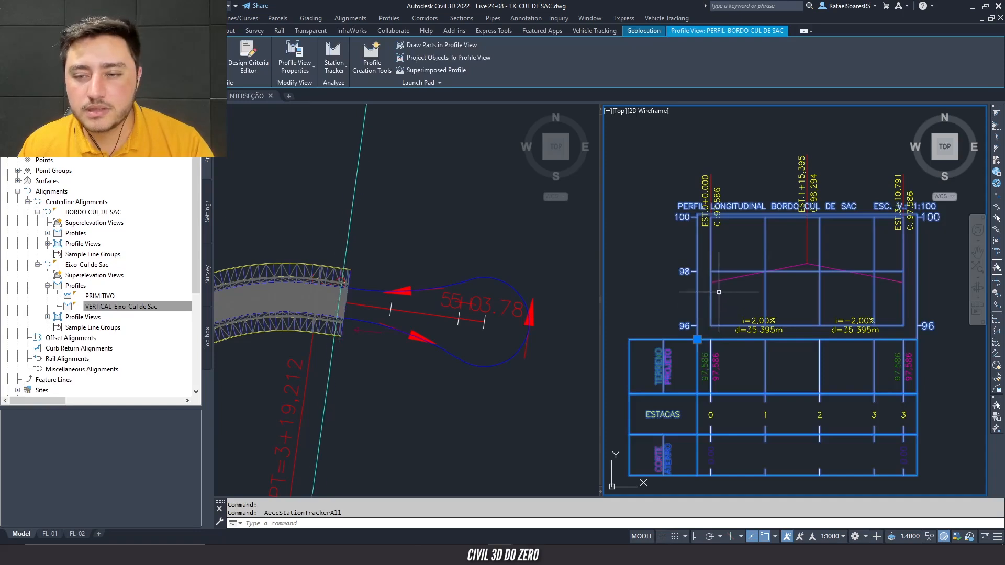
{"action": "key", "text": "Escape"}
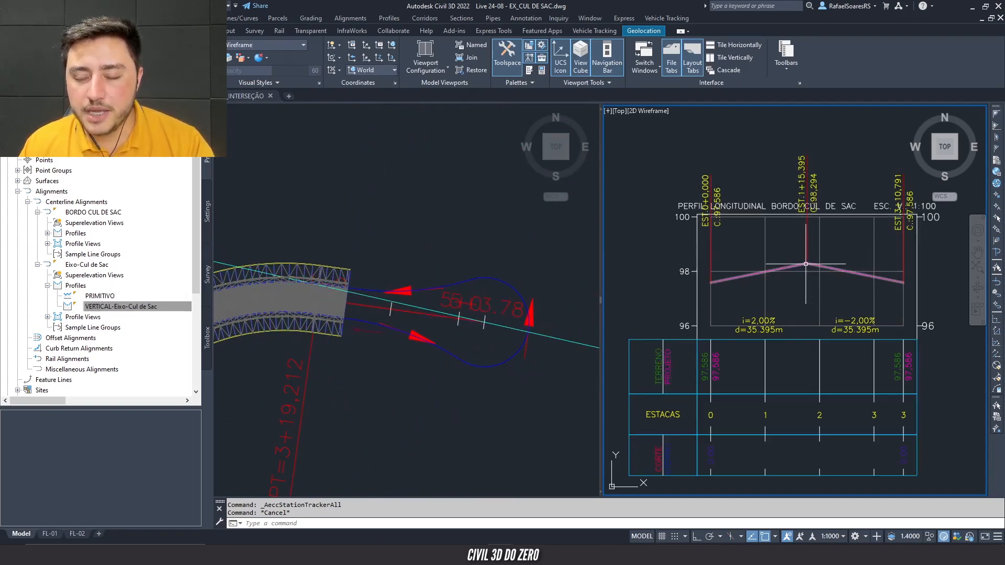
- Compare the middle PVI elevation of the edge profile with the end elevation of Eixo-Cul de Sac in profile and plan
{"action": "scroll", "coordinate": [800, 198], "scroll_direction": "up", "scroll_amount": 2}
{"action": "scroll", "coordinate": [800, 197], "scroll_direction": "up", "scroll_amount": 2}
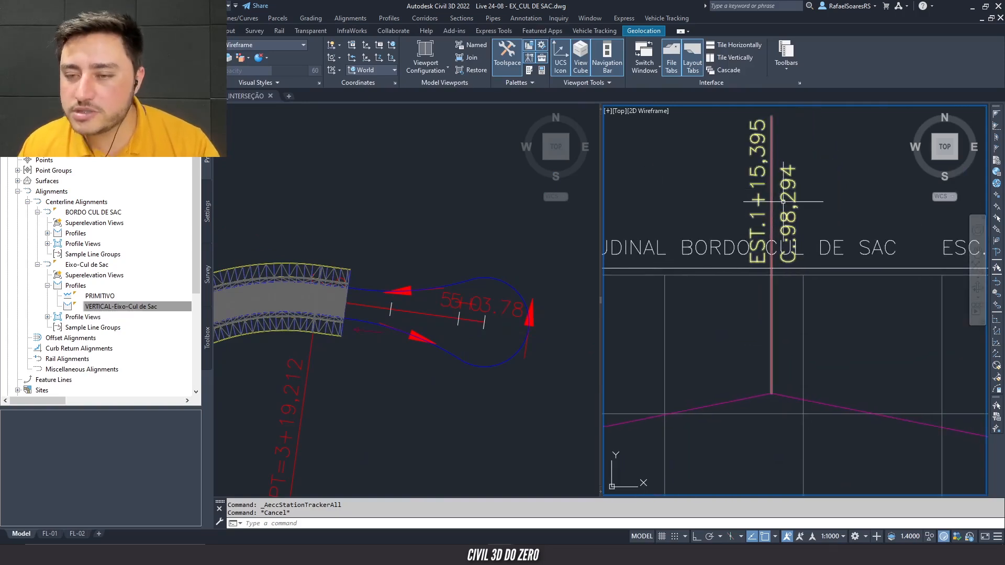
{"action": "left_click", "coordinate": [570, 336]}
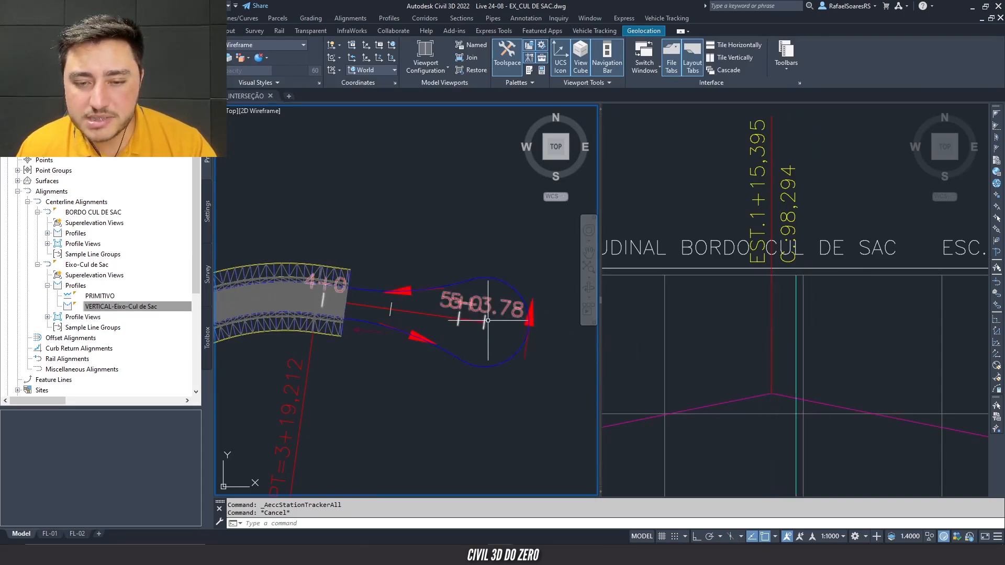
{"action": "scroll", "coordinate": [488, 318], "scroll_direction": "down", "scroll_amount": 12}
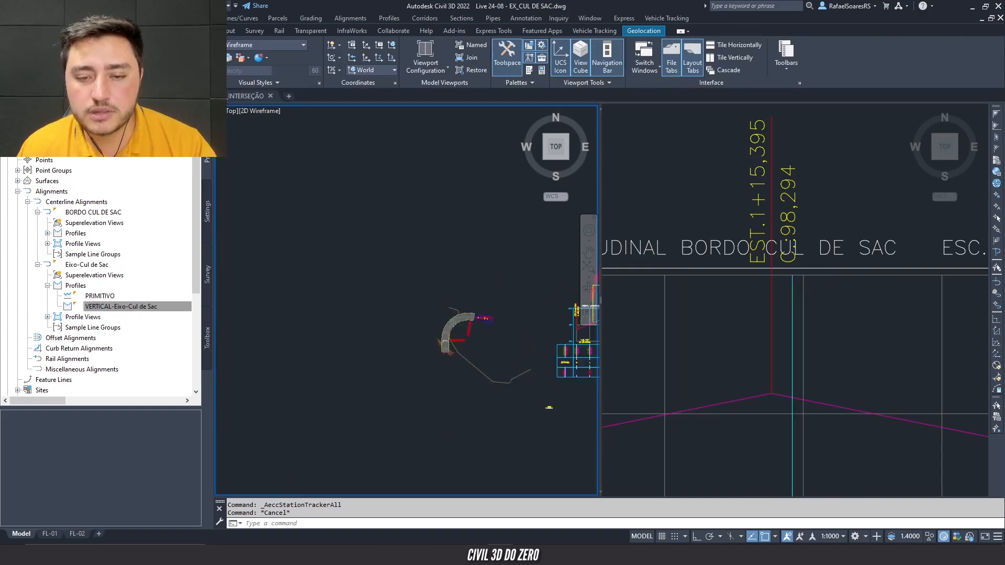
{"action": "middle_click_drag", "start_coordinate": [550, 327], "coordinate": [531, 328]}
{"action": "scroll", "coordinate": [532, 328], "scroll_direction": "up", "scroll_amount": 8}
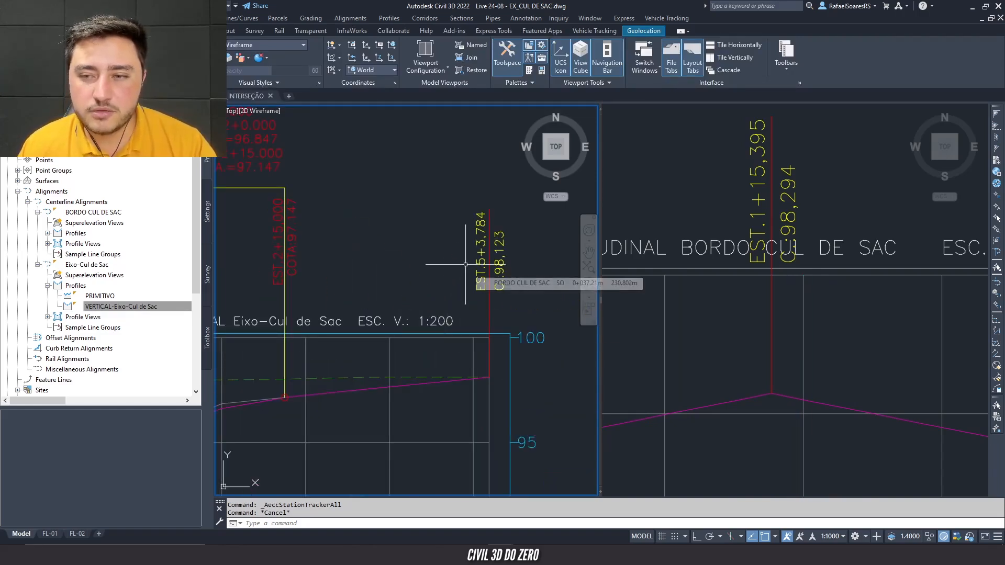
{"action": "scroll", "coordinate": [493, 256], "scroll_direction": "down", "scroll_amount": 5}
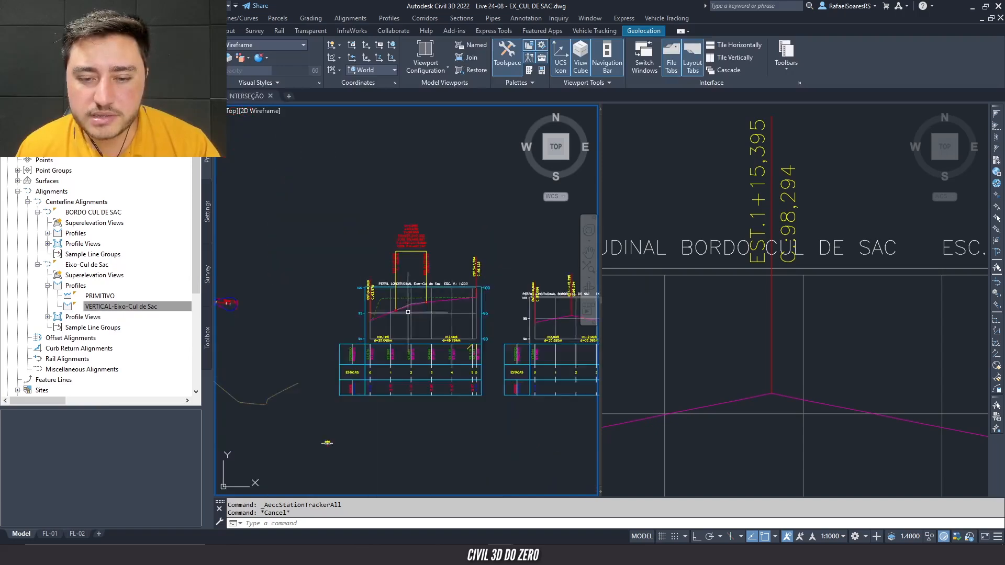
{"action": "scroll", "coordinate": [351, 293], "scroll_direction": "down", "scroll_amount": 3}
{"action": "scroll", "coordinate": [352, 312], "scroll_direction": "up", "scroll_amount": 6}
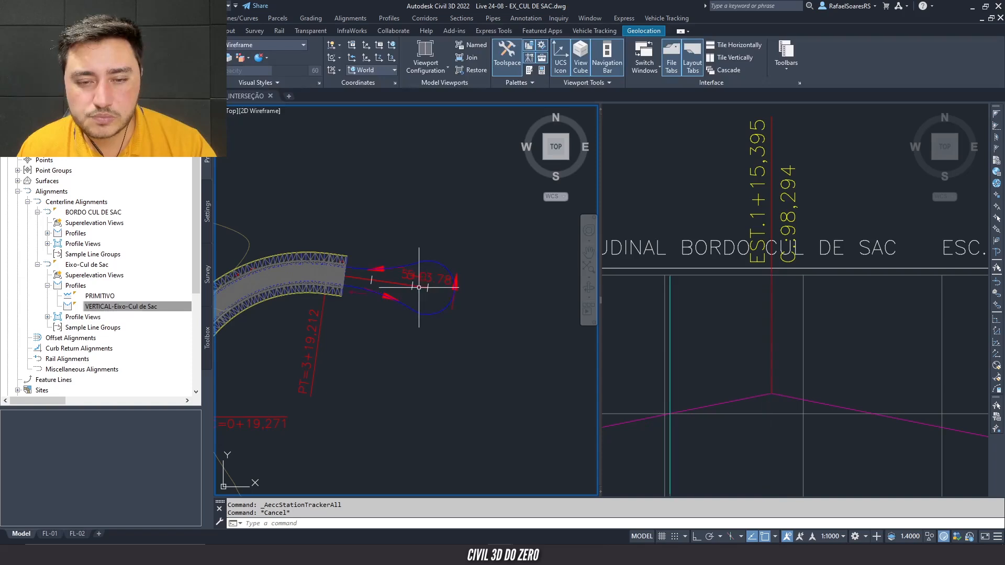
{"action": "scroll", "coordinate": [429, 287], "scroll_direction": "up", "scroll_amount": 3}
{"action": "scroll", "coordinate": [429, 286], "scroll_direction": "up", "scroll_amount": 3}
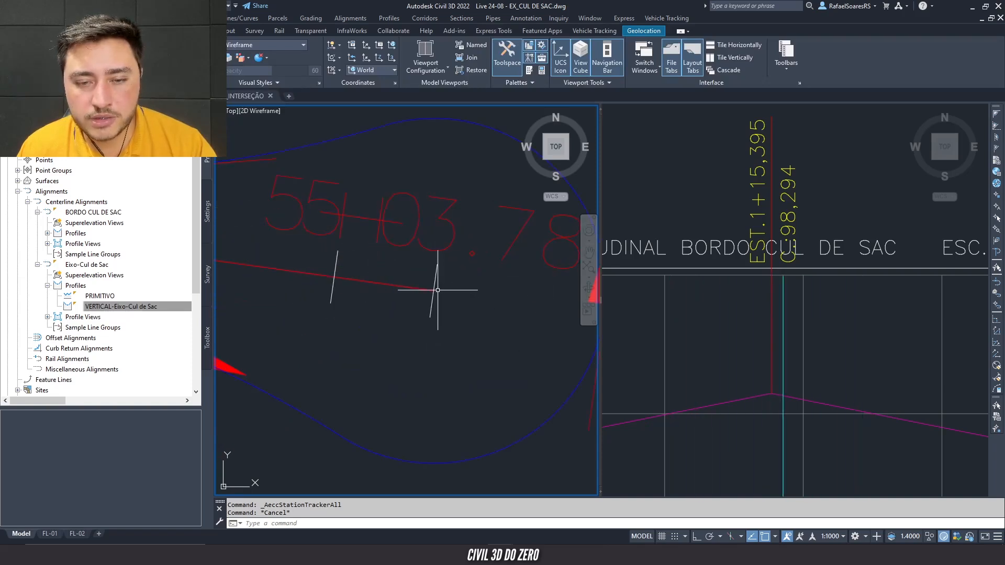
{"action": "scroll", "coordinate": [437, 290], "scroll_direction": "down", "scroll_amount": 4}
{"action": "mouse_move", "coordinate": [404, 302]}
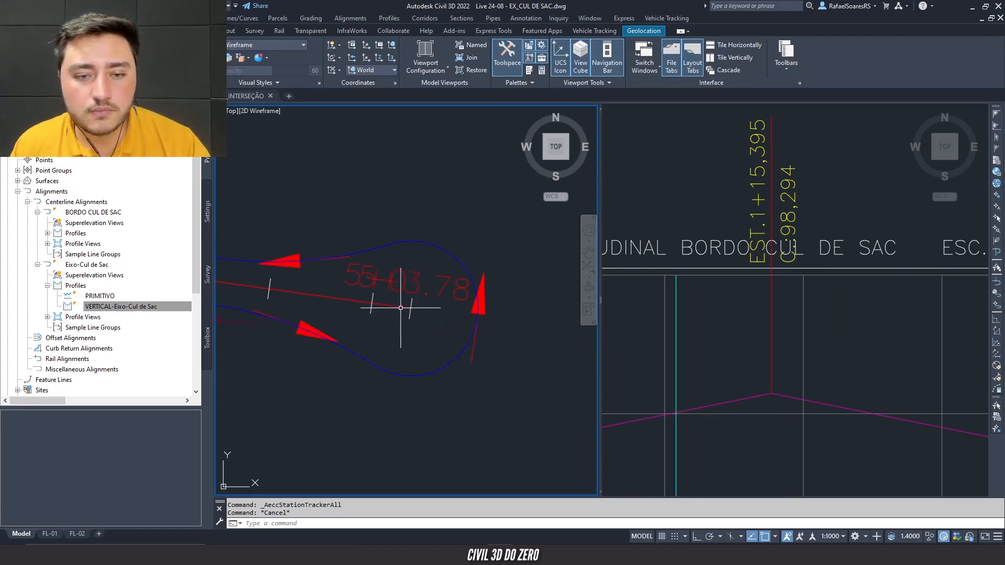
- Reopen the Profile Layout Tools for the VERTICAL-BORDO CUL DE SAC profile
{"action": "left_click", "coordinate": [737, 320]}
{"action": "scroll", "coordinate": [736, 322], "scroll_direction": "down", "scroll_amount": 4}
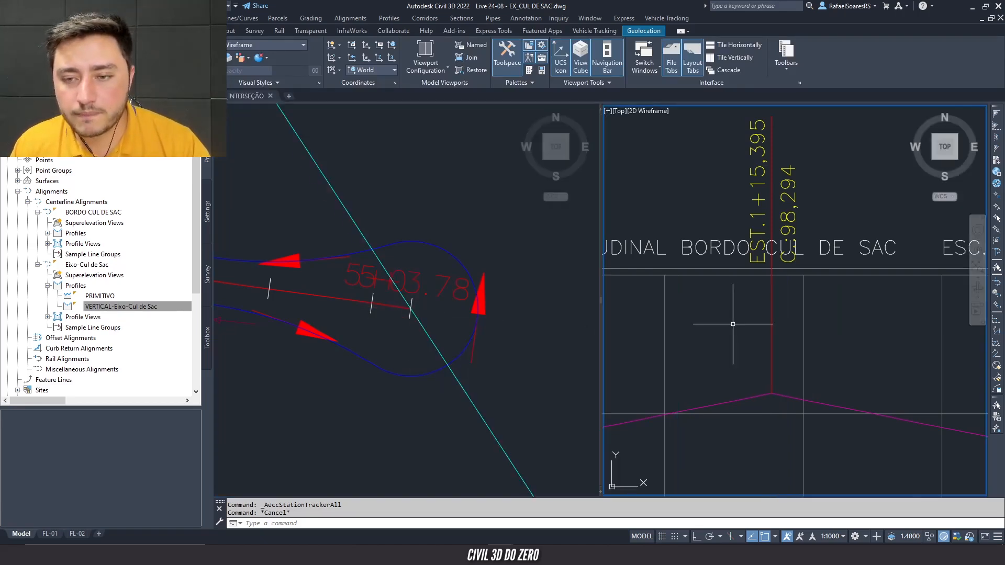
{"action": "scroll", "coordinate": [735, 321], "scroll_direction": "up", "scroll_amount": 4}
{"action": "scroll", "coordinate": [744, 314], "scroll_direction": "down", "scroll_amount": 2}
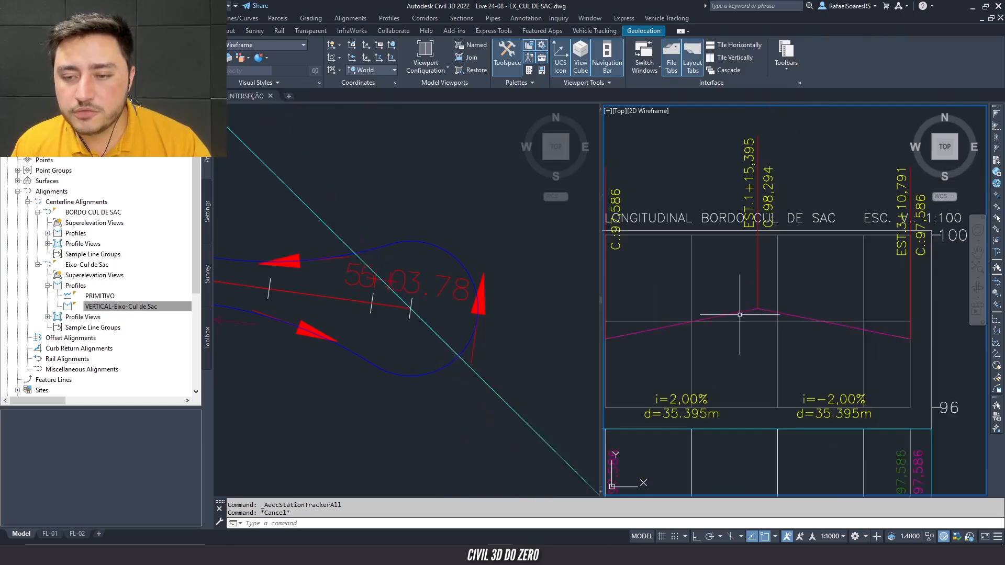
{"action": "left_click", "coordinate": [755, 311]}
{"action": "middle_click_drag", "start_coordinate": [681, 314], "coordinate": [708, 316]}
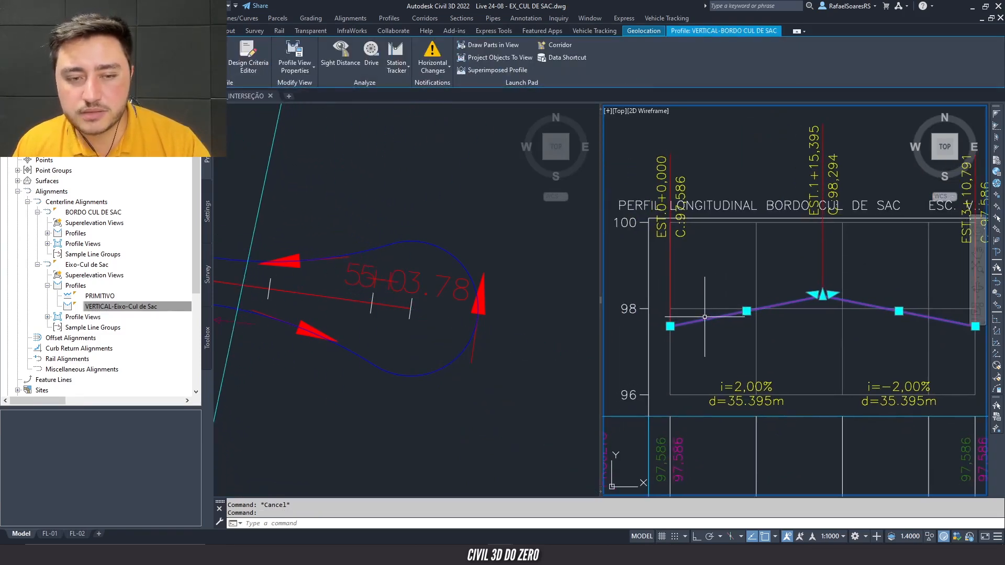
{"action": "middle_click_drag", "start_coordinate": [394, 325], "coordinate": [520, 314]}
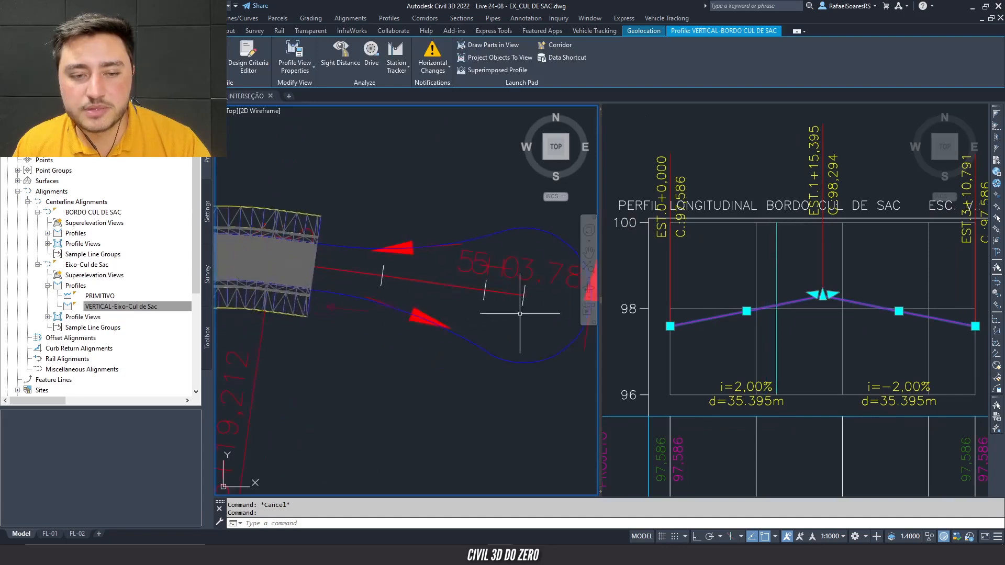
{"action": "left_click", "coordinate": [704, 328]}
{"action": "scroll", "coordinate": [702, 328], "scroll_direction": "up", "scroll_amount": 4}
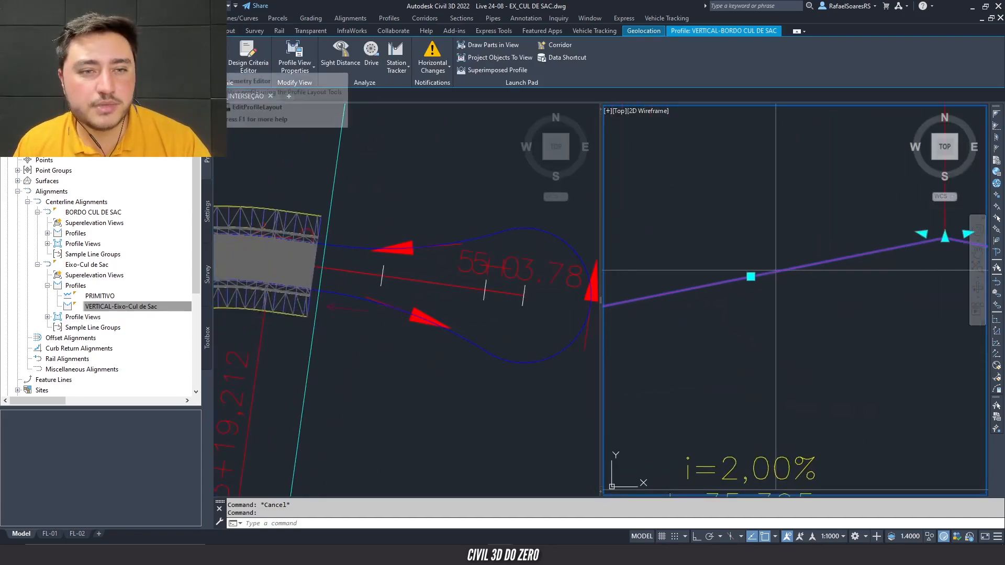
{"action": "left_click", "coordinate": [210, 57]}
{"action": "scroll", "coordinate": [646, 307], "scroll_direction": "up", "scroll_amount": 2}
{"action": "scroll", "coordinate": [759, 314], "scroll_direction": "down", "scroll_amount": 2}
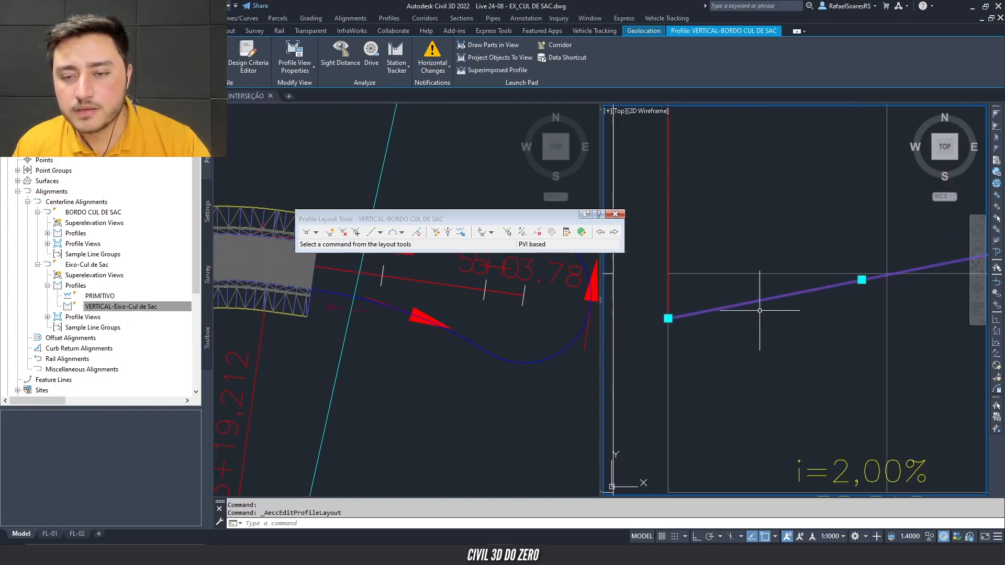
{"action": "key", "text": "Escape"}
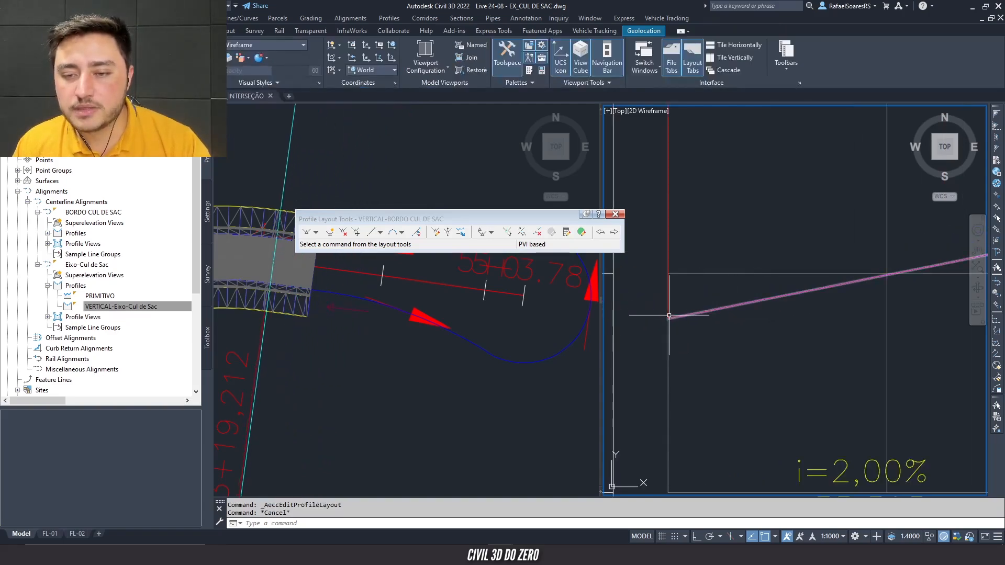
- Examine with the Station Tracker where the start of the BORDO CUL DE SAC alignment meets the corridor's end
{"action": "left_click", "coordinate": [646, 287]}
{"action": "scroll", "coordinate": [655, 294], "scroll_direction": "down", "scroll_amount": 4}
{"action": "scroll", "coordinate": [656, 300], "scroll_direction": "up", "scroll_amount": 3}
{"action": "scroll", "coordinate": [657, 299], "scroll_direction": "down", "scroll_amount": 2}
{"action": "left_click", "coordinate": [254, 335]}
{"action": "middle_click_drag", "start_coordinate": [302, 311], "coordinate": [411, 335]}
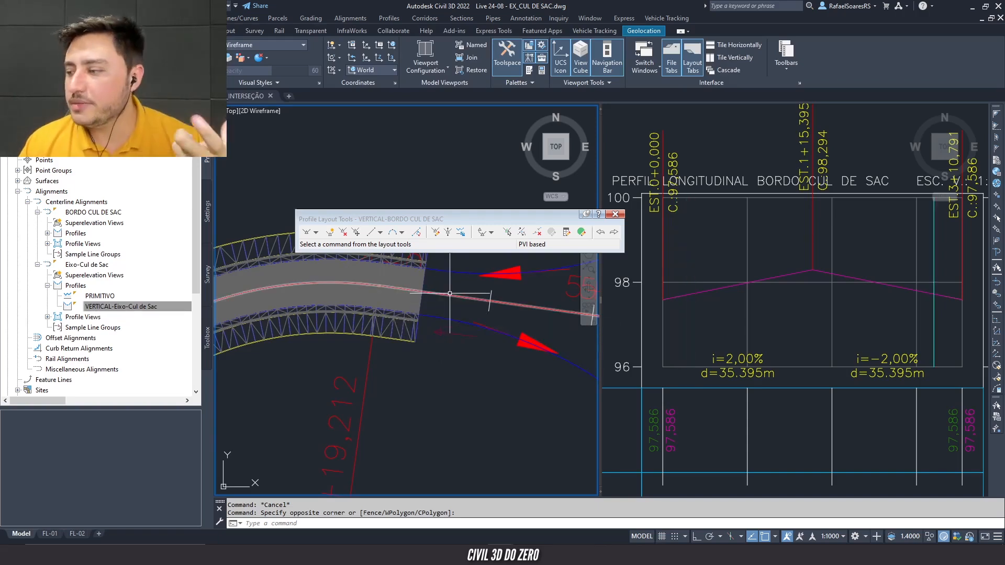
{"action": "left_click", "coordinate": [436, 316]}
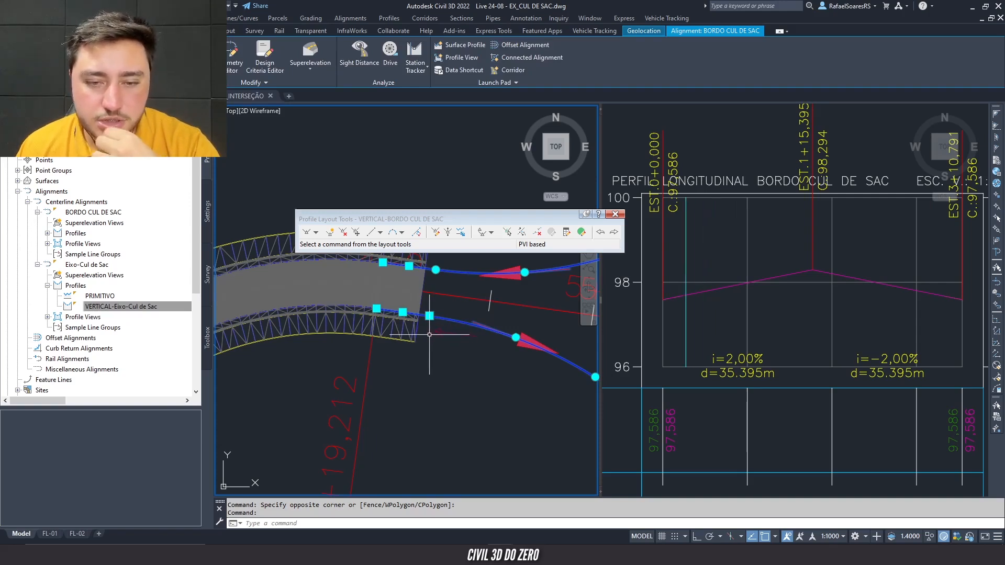
{"action": "scroll", "coordinate": [422, 319], "scroll_direction": "up", "scroll_amount": 4}
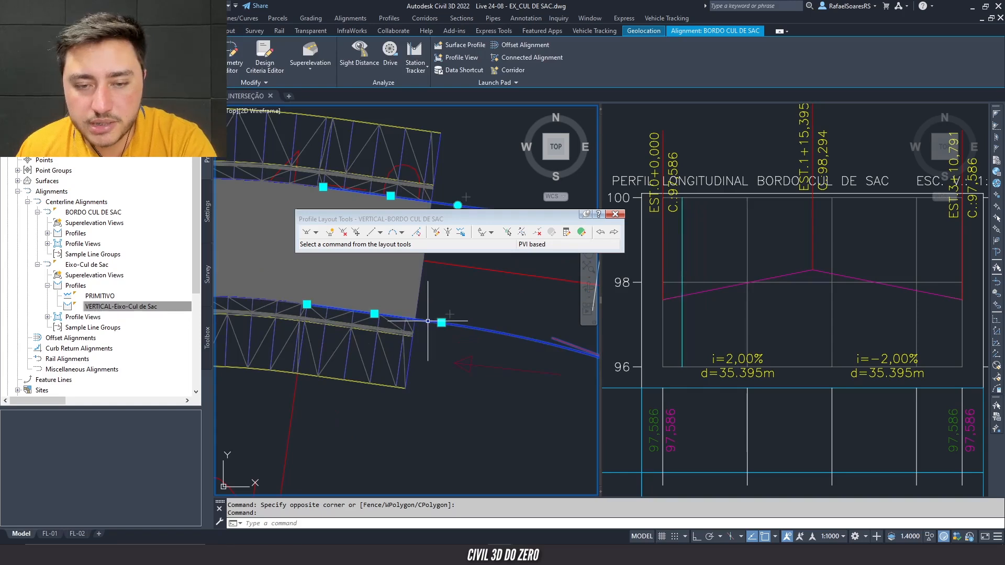
{"action": "scroll", "coordinate": [398, 321], "scroll_direction": "down", "scroll_amount": 2}
{"action": "scroll", "coordinate": [360, 325], "scroll_direction": "down", "scroll_amount": 2}
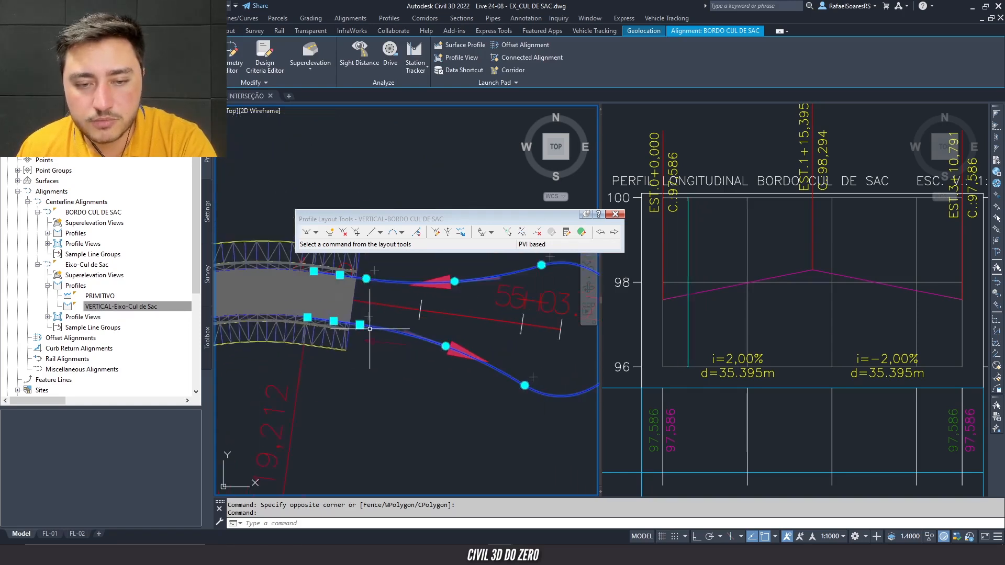
{"action": "scroll", "coordinate": [351, 326], "scroll_direction": "up", "scroll_amount": 2}
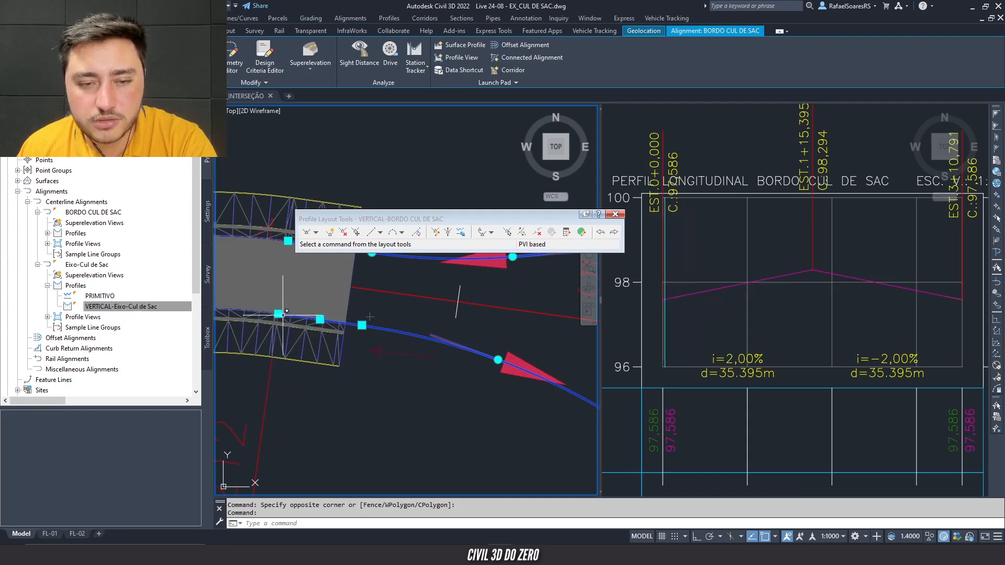
- Examine the middle PVI of the BORDO CUL DE SAC profile against the outer end of the bulb in plan
{"action": "left_click", "coordinate": [651, 292]}
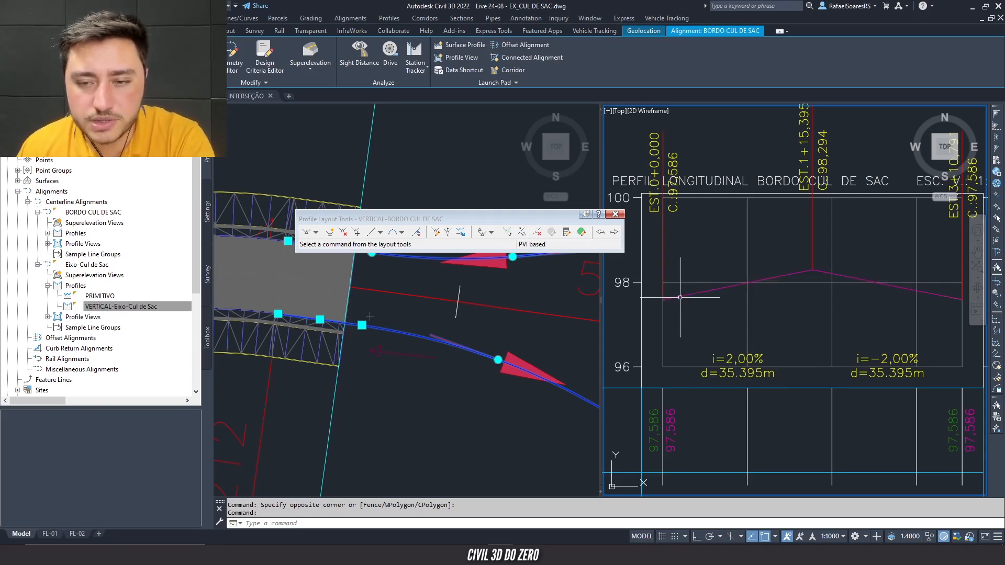
{"action": "left_click", "coordinate": [709, 291]}
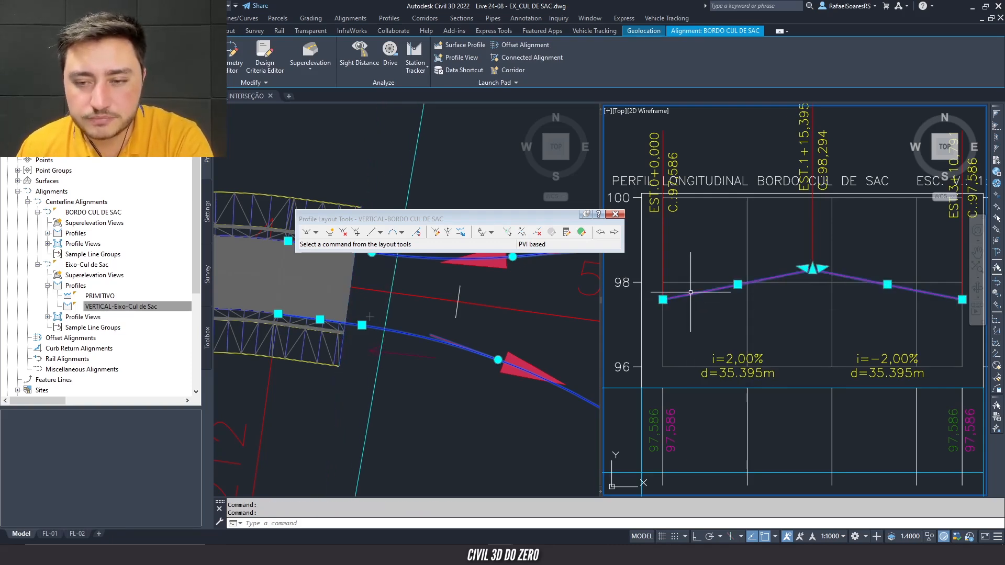
{"action": "scroll", "coordinate": [890, 267], "scroll_direction": "up", "scroll_amount": 3}
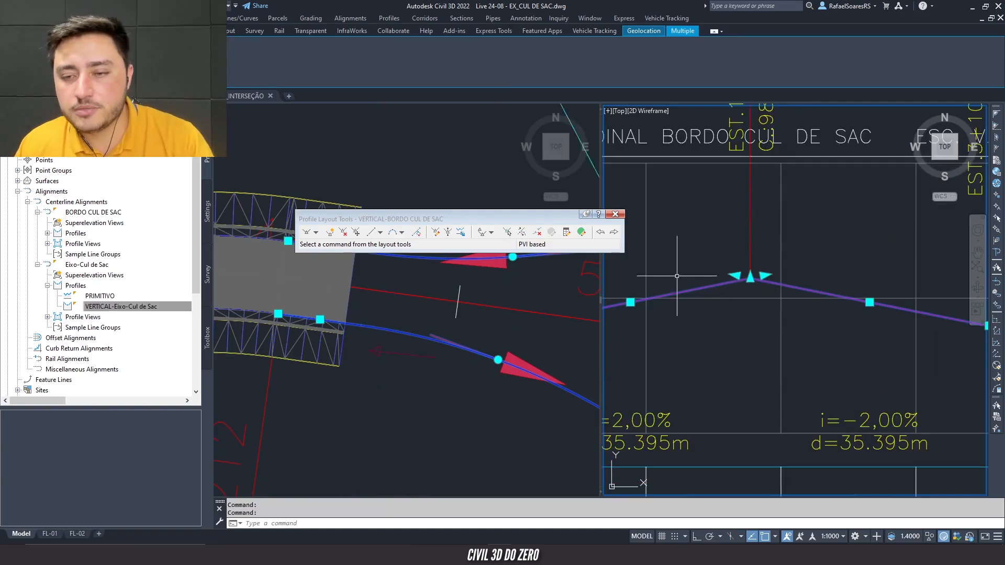
{"action": "scroll", "coordinate": [774, 284], "scroll_direction": "down", "scroll_amount": 3}
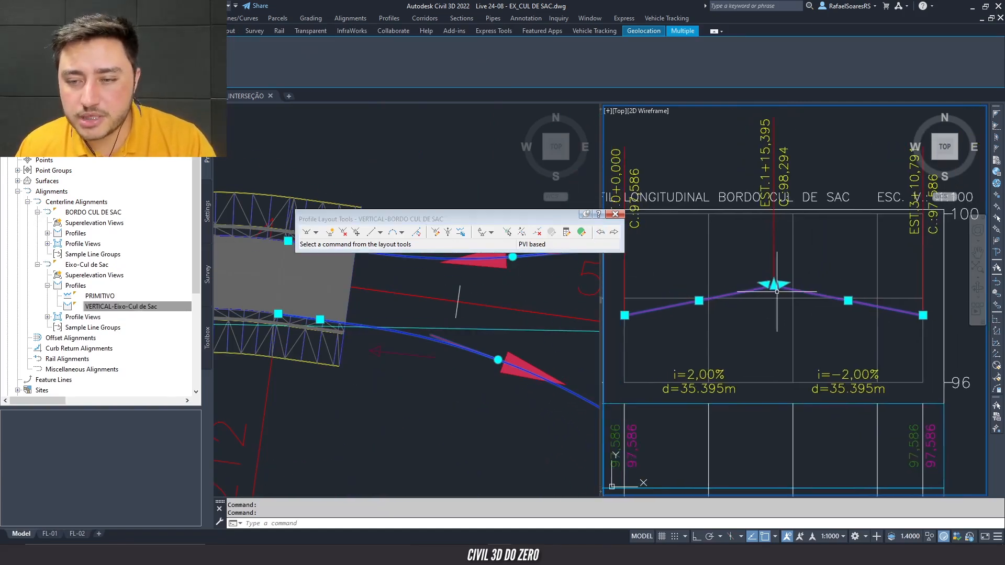
{"action": "scroll", "coordinate": [510, 324], "scroll_direction": "down", "scroll_amount": 5}
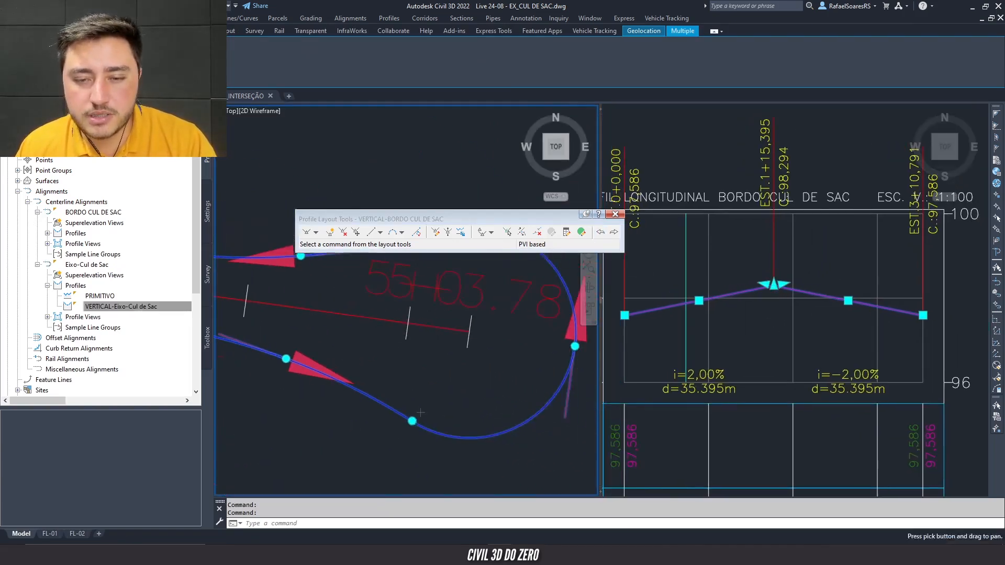
{"action": "middle_click_drag", "start_coordinate": [408, 381], "coordinate": [424, 350]}
{"action": "scroll", "coordinate": [400, 329], "scroll_direction": "down", "scroll_amount": 6}
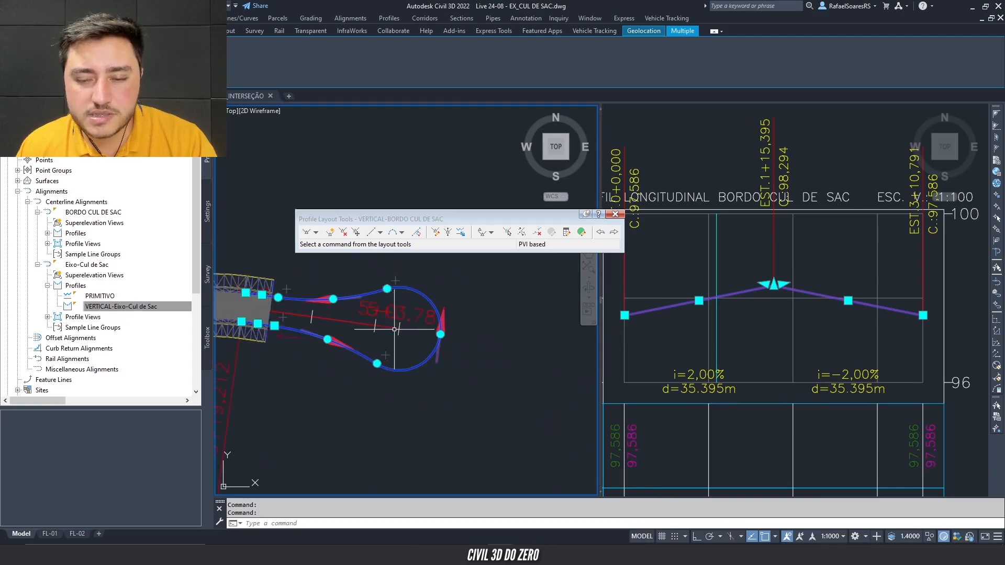
{"action": "scroll", "coordinate": [401, 329], "scroll_direction": "up", "scroll_amount": 5}
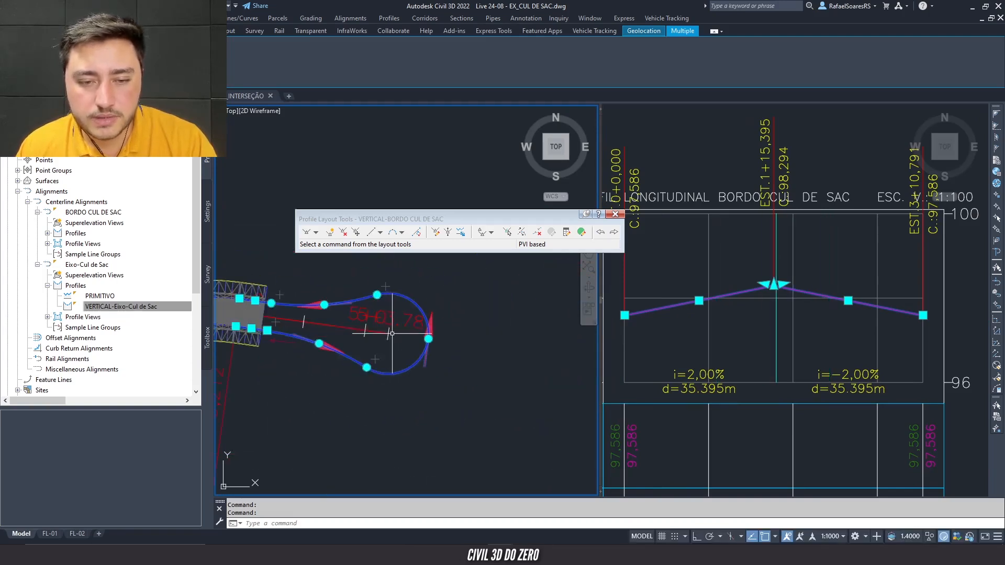
{"action": "key", "text": "Escape"}
- Check the end elevation label in the Eixo-Cul de Sac profile view and return to the bulb in plan
{"action": "middle_click_drag", "start_coordinate": [433, 329], "coordinate": [273, 344]}
{"action": "middle_click_drag", "start_coordinate": [571, 332], "coordinate": [407, 308]}
{"action": "scroll", "coordinate": [489, 308], "scroll_direction": "up", "scroll_amount": 2}
{"action": "middle_click_drag", "start_coordinate": [489, 318], "coordinate": [352, 335]}
{"action": "scroll", "coordinate": [412, 306], "scroll_direction": "up", "scroll_amount": 4}
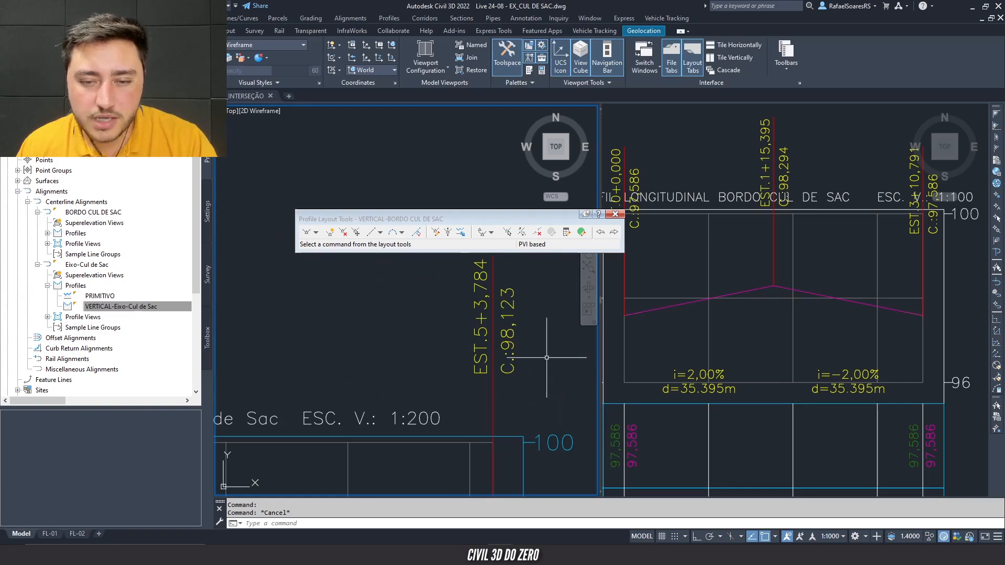
{"action": "scroll", "coordinate": [500, 312], "scroll_direction": "down", "scroll_amount": 10}
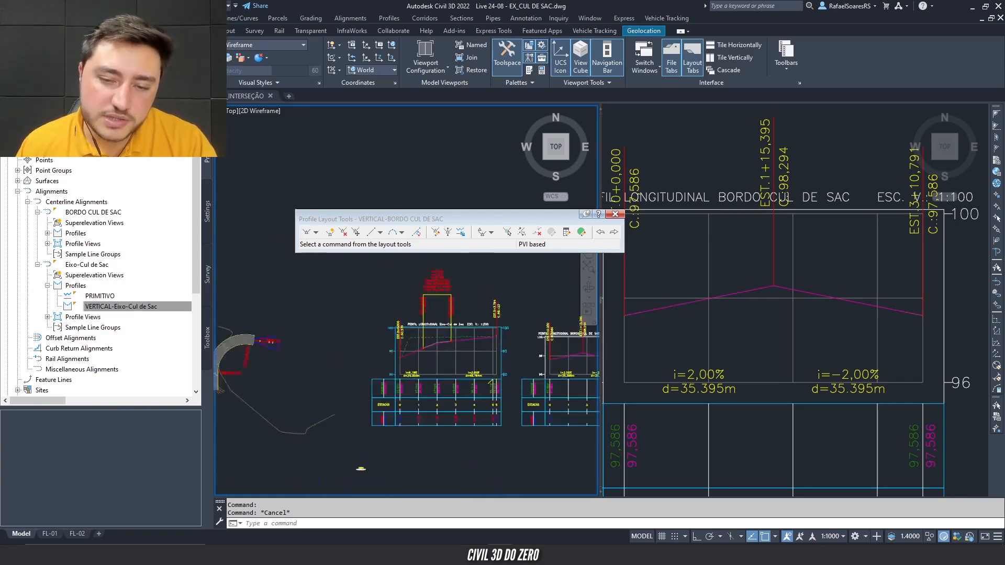
{"action": "scroll", "coordinate": [350, 329], "scroll_direction": "up", "scroll_amount": 4}
{"action": "scroll", "coordinate": [448, 282], "scroll_direction": "up", "scroll_amount": 6}
{"action": "middle_click_drag", "start_coordinate": [448, 279], "coordinate": [437, 422]}
{"action": "scroll", "coordinate": [468, 382], "scroll_direction": "up", "scroll_amount": 3}
- Add a multileader reading 98,123 that points to the end of the Eixo-Cul de Sac alignment in plan
{"action": "left_click", "coordinate": [72, 31]}
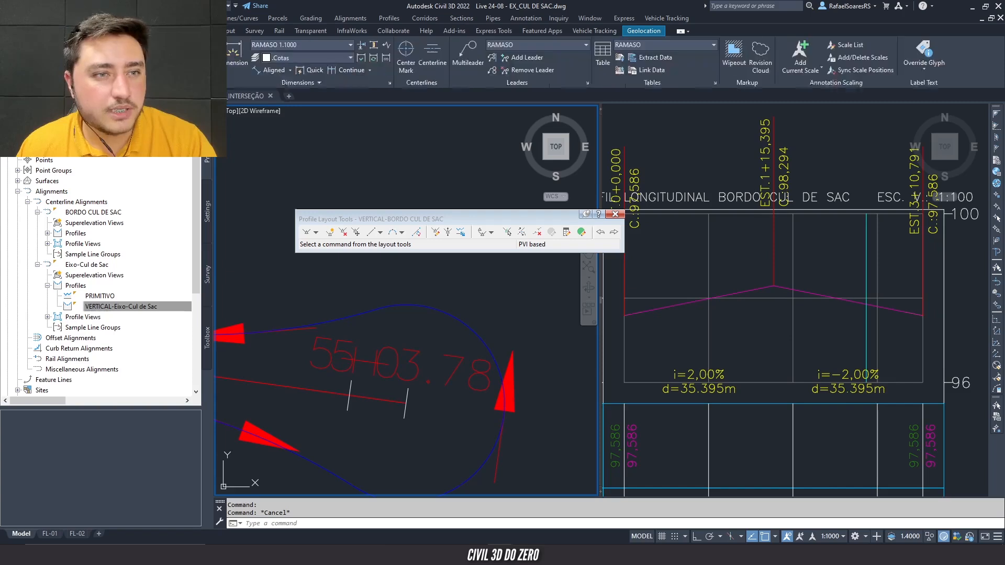
{"action": "left_click", "coordinate": [467, 52]}
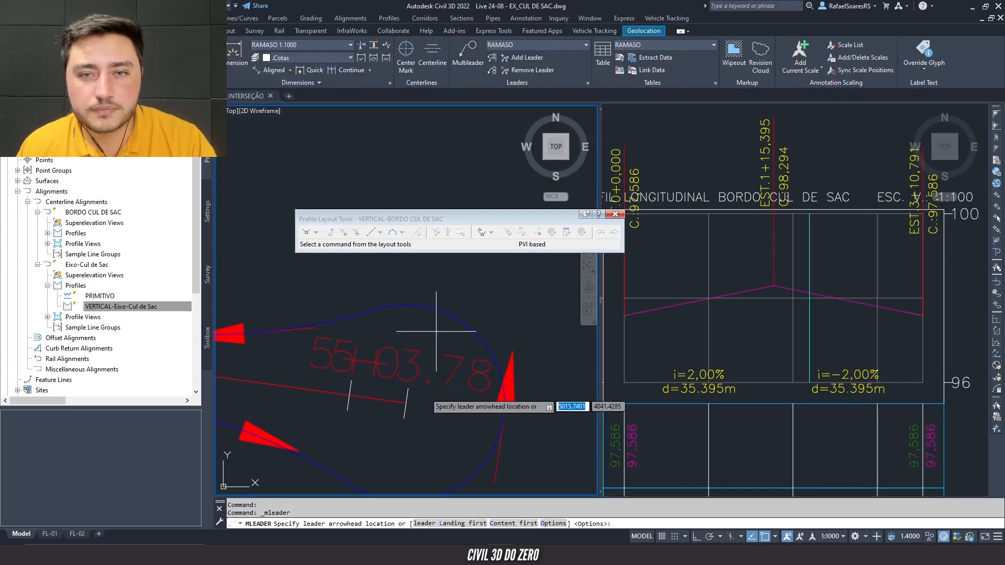
{"action": "scroll", "coordinate": [398, 373], "scroll_direction": "down", "scroll_amount": 3}
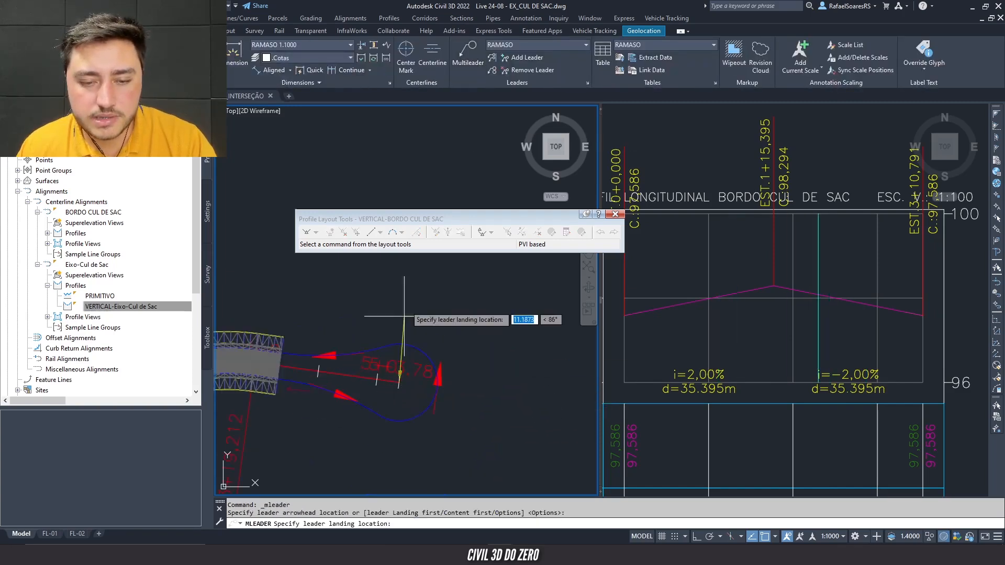
{"action": "left_click", "coordinate": [369, 281]}
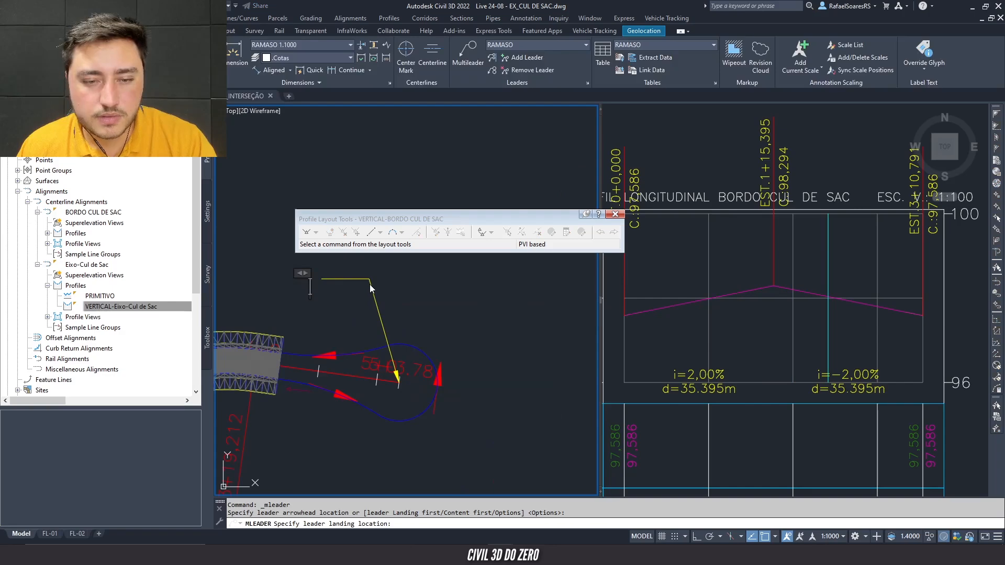
{"action": "scroll", "coordinate": [324, 325], "scroll_direction": "down", "scroll_amount": 5}
{"action": "scroll", "coordinate": [324, 324], "scroll_direction": "up", "scroll_amount": 10}
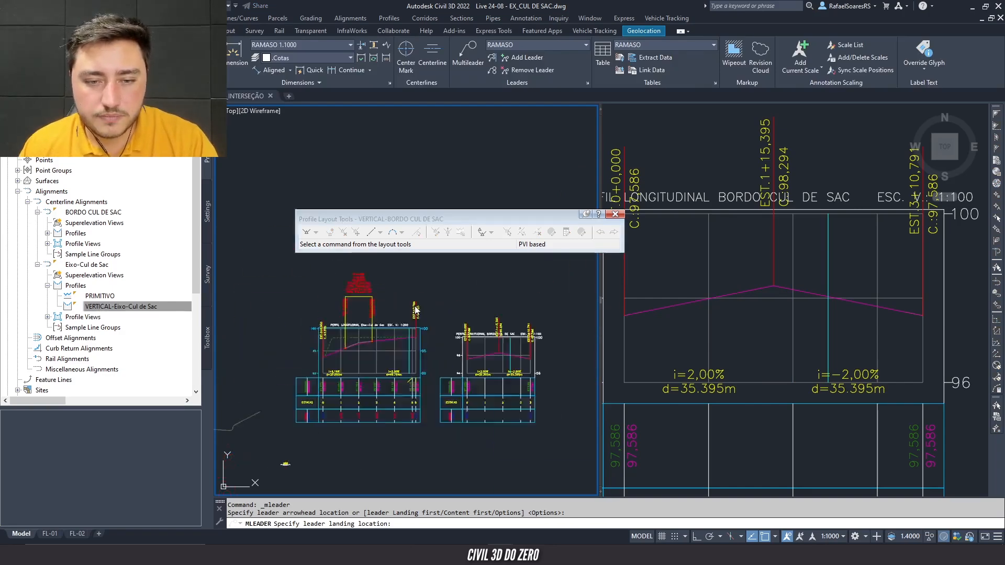
{"action": "scroll", "coordinate": [416, 308], "scroll_direction": "down", "scroll_amount": 10}
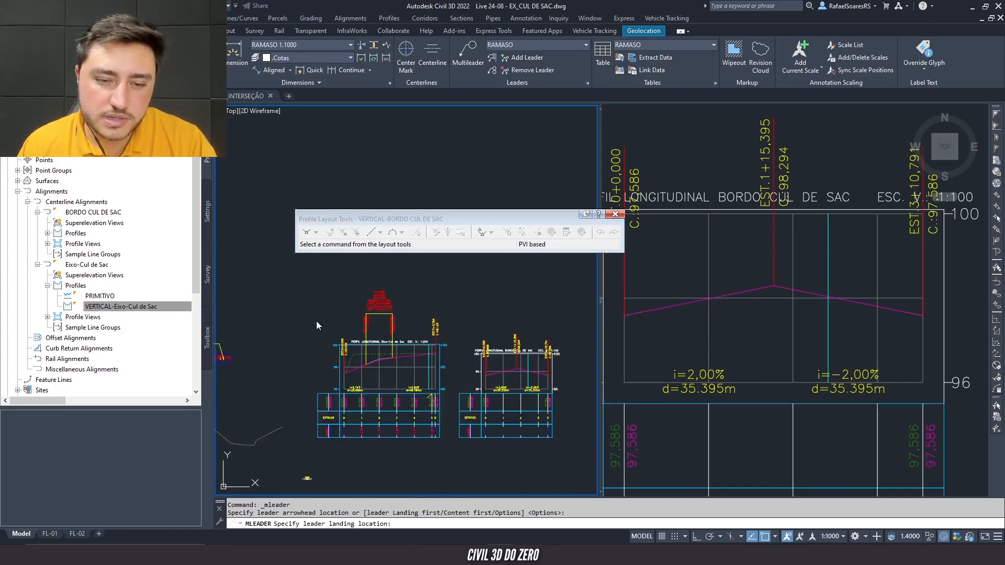
{"action": "middle_click_drag", "start_coordinate": [322, 328], "coordinate": [550, 334]}
{"action": "scroll", "coordinate": [458, 363], "scroll_direction": "up", "scroll_amount": 3}
{"action": "scroll", "coordinate": [389, 349], "scroll_direction": "up", "scroll_amount": 5}
{"action": "middle_click_drag", "start_coordinate": [495, 383], "coordinate": [331, 328]}
{"action": "left_click", "coordinate": [331, 327]}
{"action": "type", "text": "98,123"}
{"action": "left_click", "coordinate": [374, 355]}
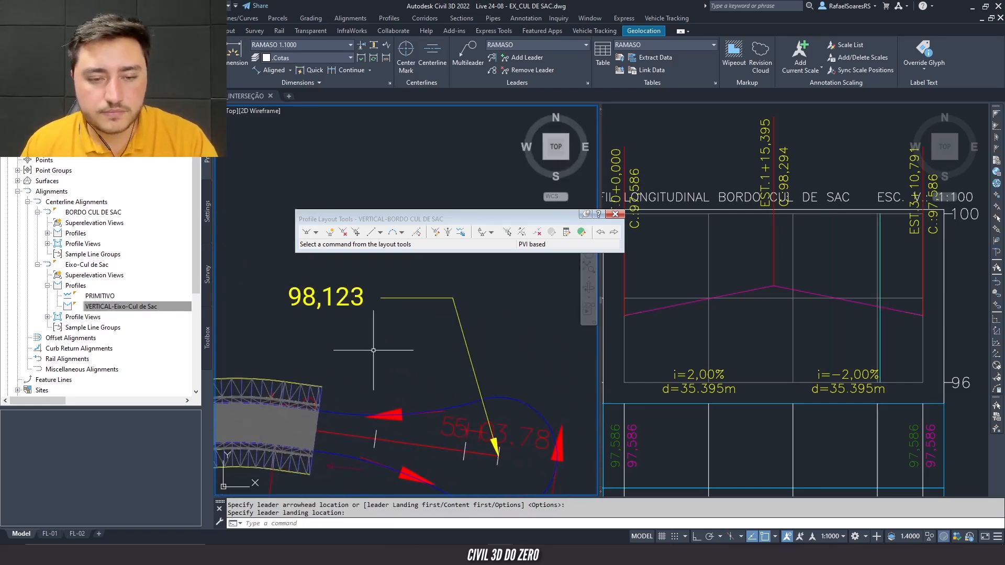
- Sketch a polyline from the end of the Eixo-Cul de Sac alignment towards the outer edge of the bulb
{"action": "scroll", "coordinate": [374, 355], "scroll_direction": "down", "scroll_amount": 3}
{"action": "scroll", "coordinate": [354, 357], "scroll_direction": "up", "scroll_amount": 3}
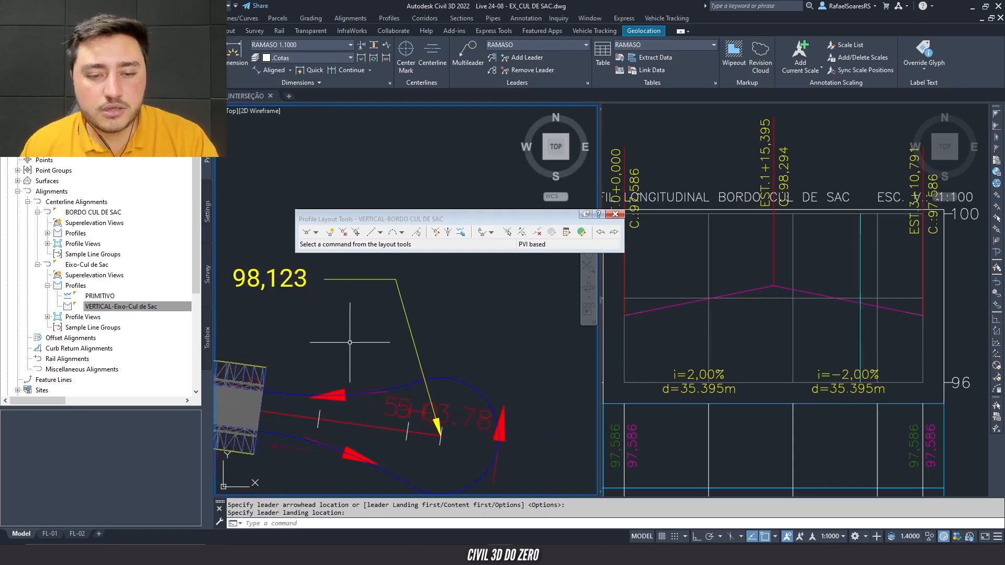
{"action": "middle_click_drag", "start_coordinate": [451, 470], "coordinate": [412, 418]}
{"action": "scroll", "coordinate": [412, 418], "scroll_direction": "up", "scroll_amount": 2}
{"action": "scroll", "coordinate": [409, 408], "scroll_direction": "down", "scroll_amount": 2}
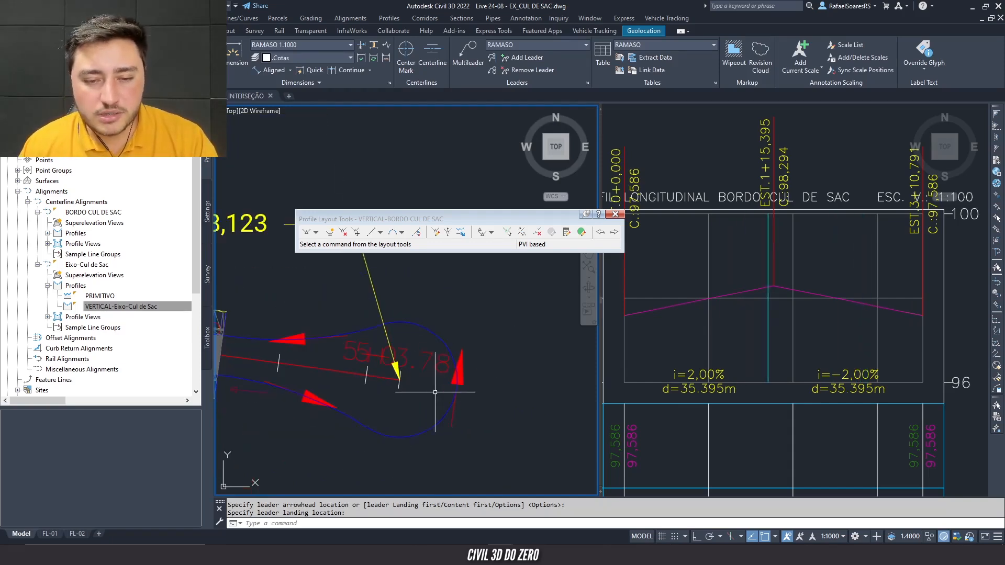
{"action": "key", "text": "Escape"}
{"action": "type", "text": "PL"}
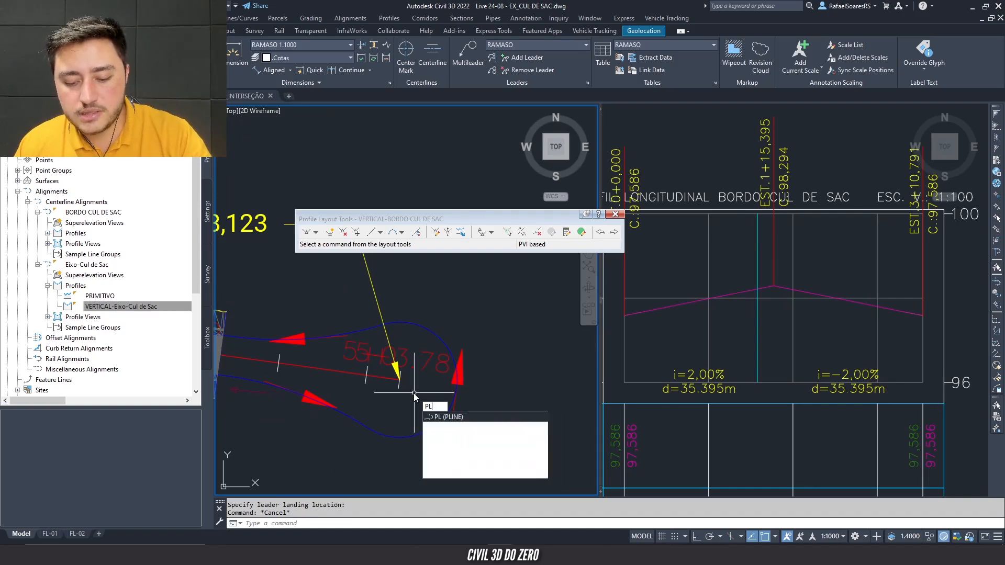
{"action": "key", "text": "Return"}
{"action": "scroll", "coordinate": [408, 387], "scroll_direction": "up", "scroll_amount": 3}
{"action": "left_click", "coordinate": [394, 374]}
{"action": "left_click", "coordinate": [478, 386]}
{"action": "scroll", "coordinate": [486, 380], "scroll_direction": "up", "scroll_amount": 3}
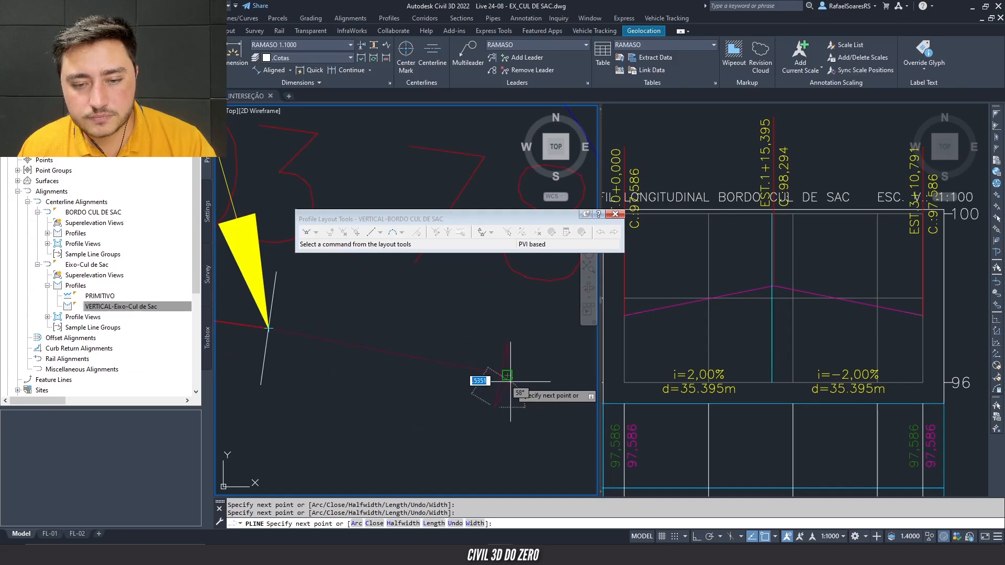
{"action": "key", "text": "Escape"}
- Erase the sketched polyline inside the cul-de-sac bulb
{"action": "scroll", "coordinate": [386, 377], "scroll_direction": "down", "scroll_amount": 2}
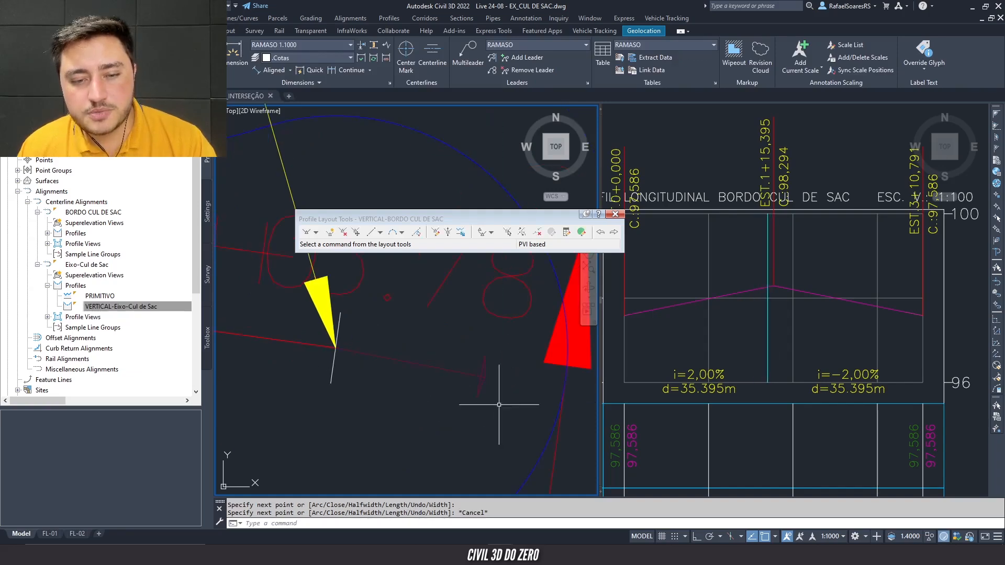
{"action": "scroll", "coordinate": [337, 335], "scroll_direction": "down", "scroll_amount": 2}
{"action": "left_click", "coordinate": [413, 362]}
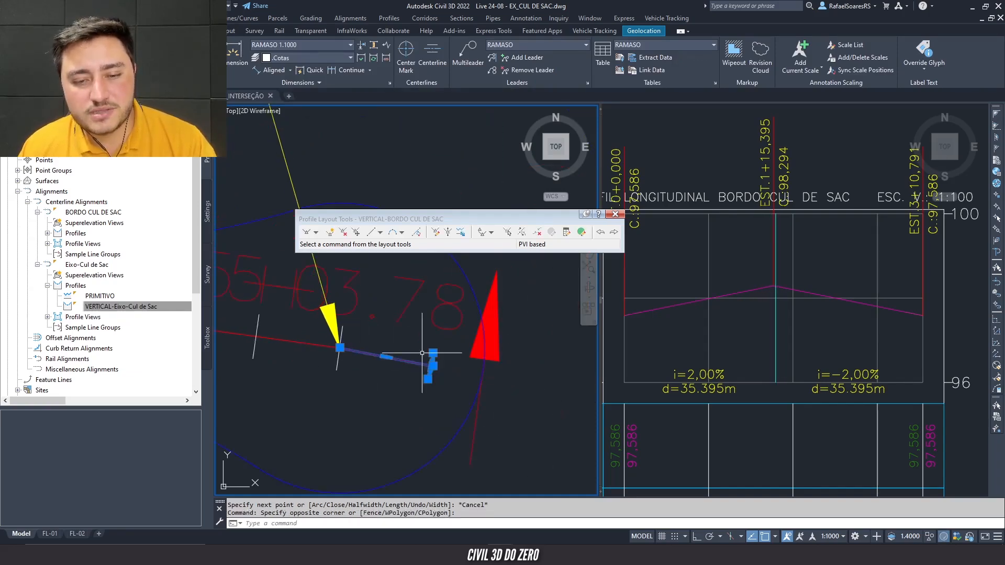
{"action": "type", "text": "E"}
{"action": "key", "text": "Return"}
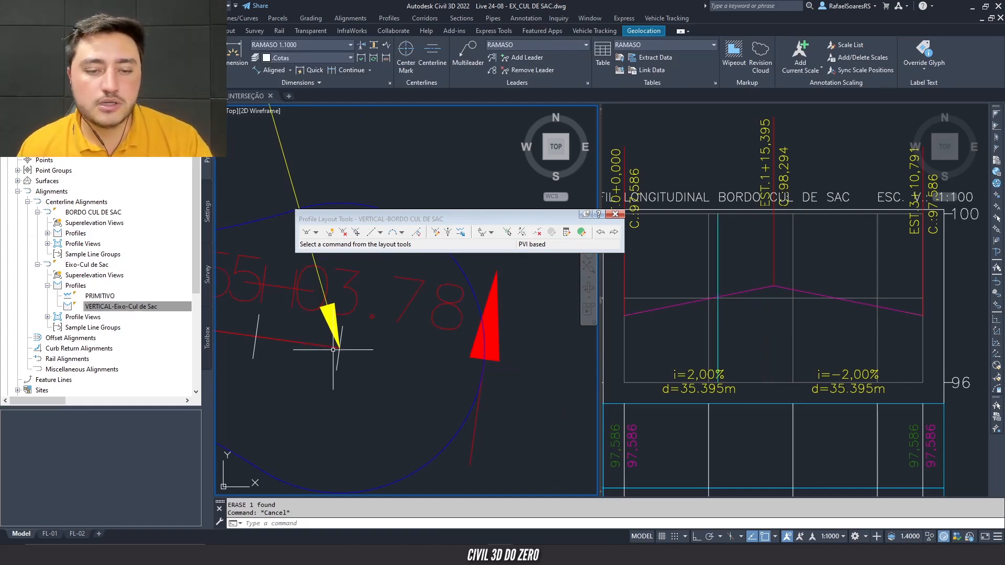
- Measure the distance from the Eixo-Cul de Sac end to the bulb's outer edge with an aligned dimension, without placing it
{"action": "scroll", "coordinate": [386, 369], "scroll_direction": "down", "scroll_amount": 3}
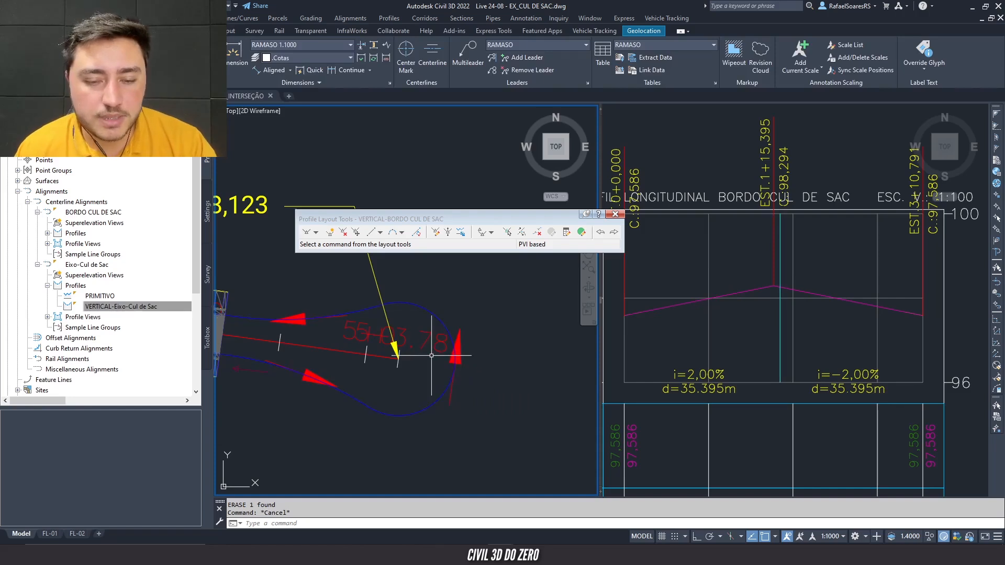
{"action": "middle_click_drag", "start_coordinate": [423, 359], "coordinate": [462, 360]}
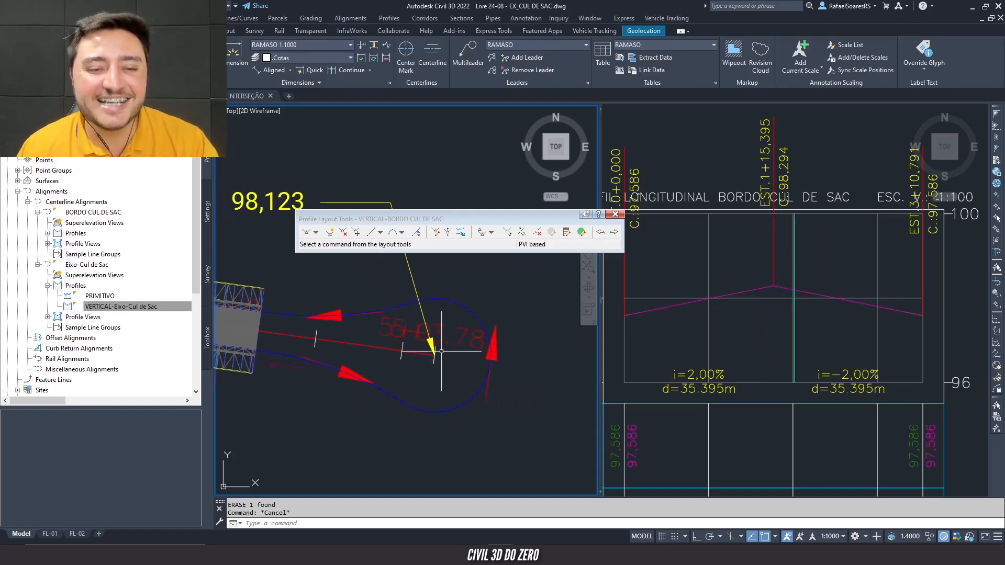
{"action": "left_click", "coordinate": [272, 69]}
{"action": "left_click", "coordinate": [435, 362]}
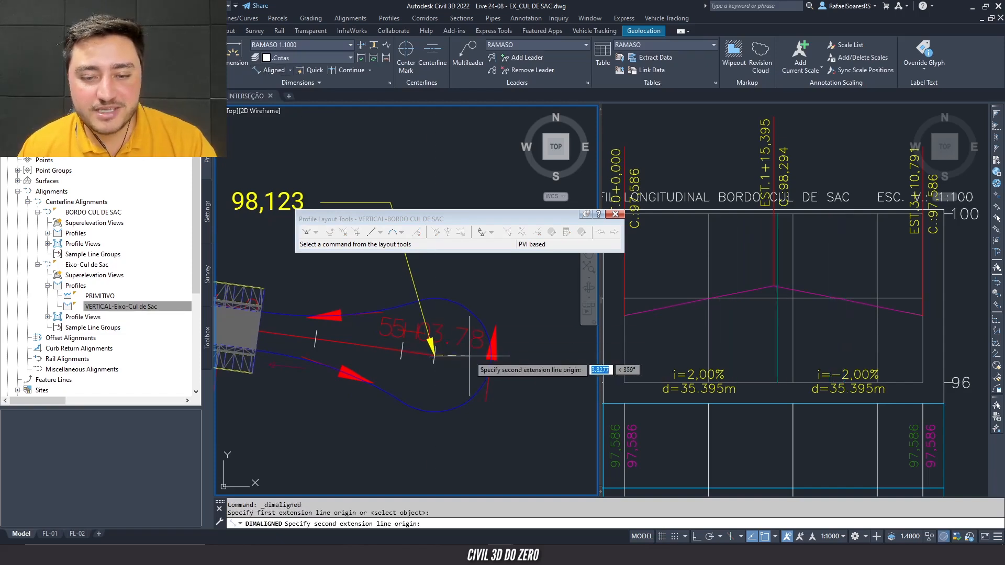
{"action": "left_click", "coordinate": [491, 361]}
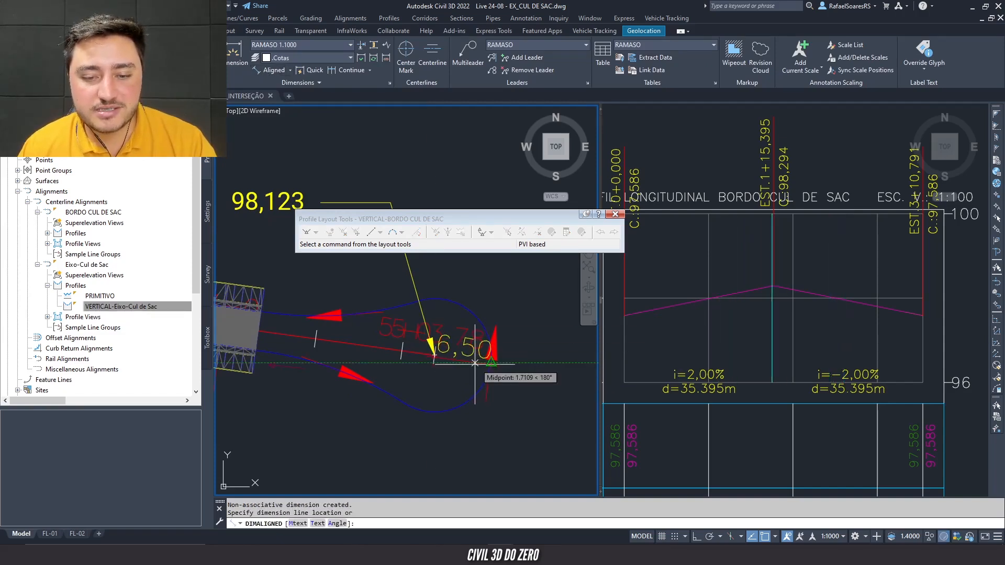
{"action": "key", "text": "Escape"}
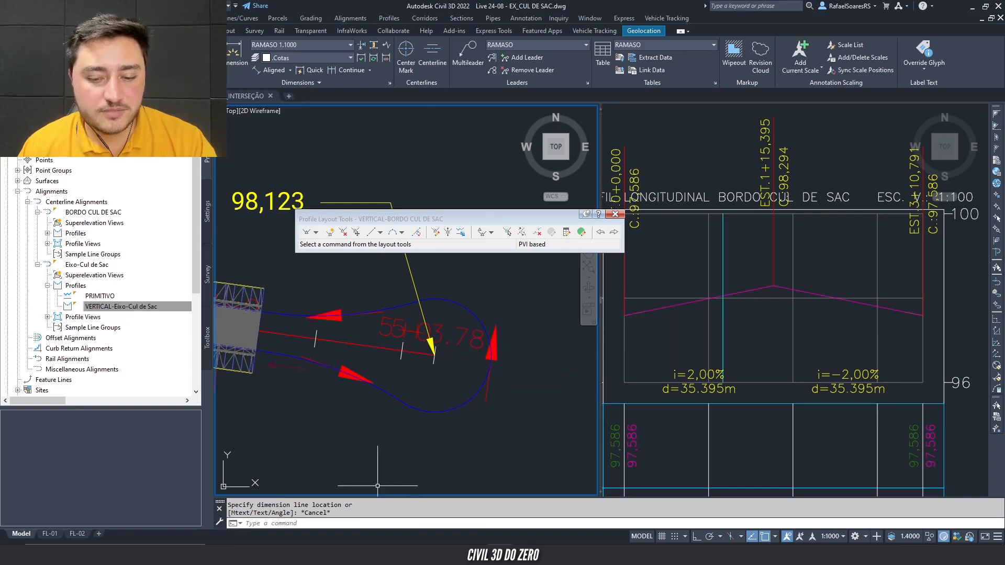
- Calculate the bulb edge elevation in the Windows calculator as 98,123 - (2 × 6,5 ÷ 100)
{"action": "key", "text": "super"}
{"action": "type", "text": "ca"}
{"action": "key", "text": "Return"}
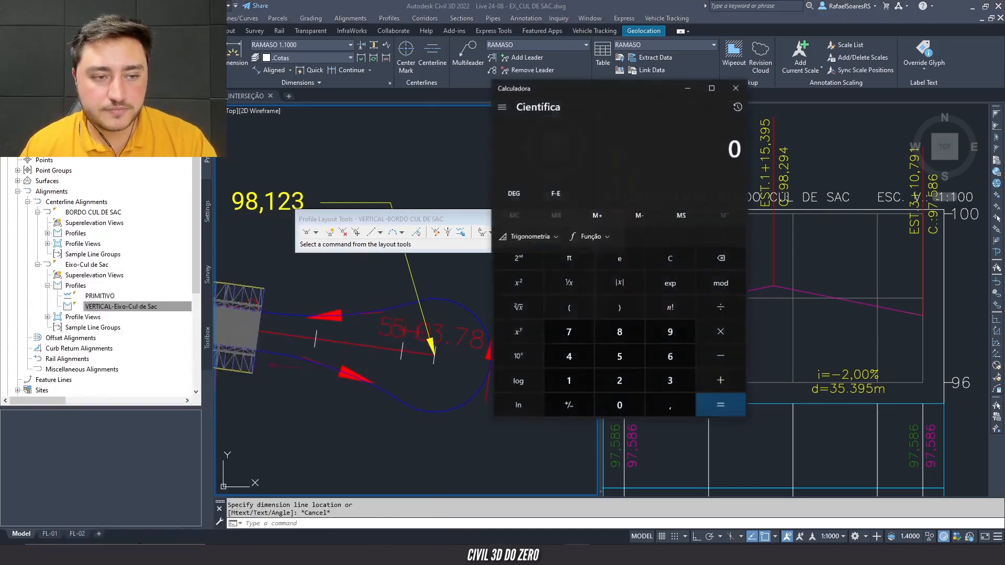
{"action": "type", "text": "98"}
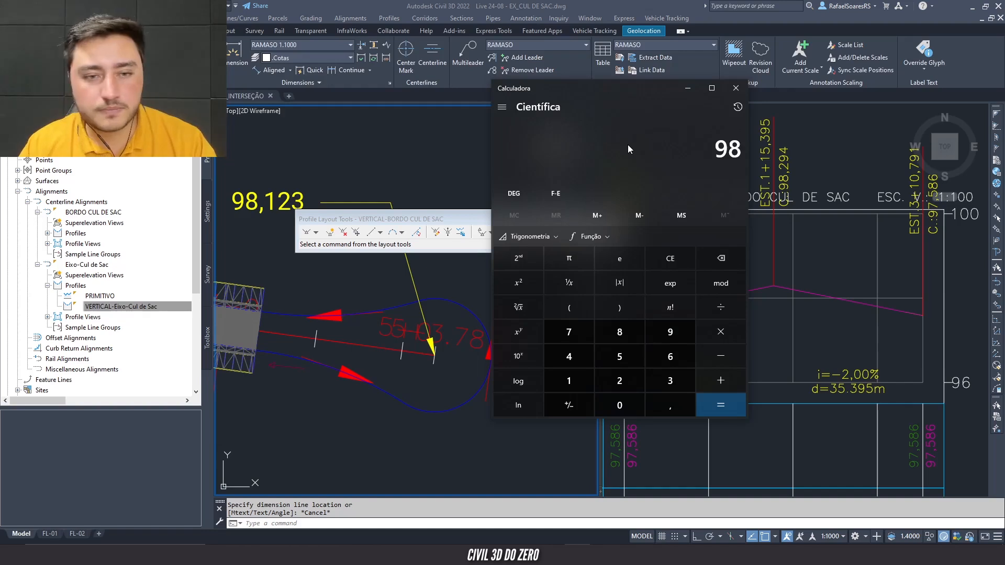
{"action": "type", "text": ",123"}
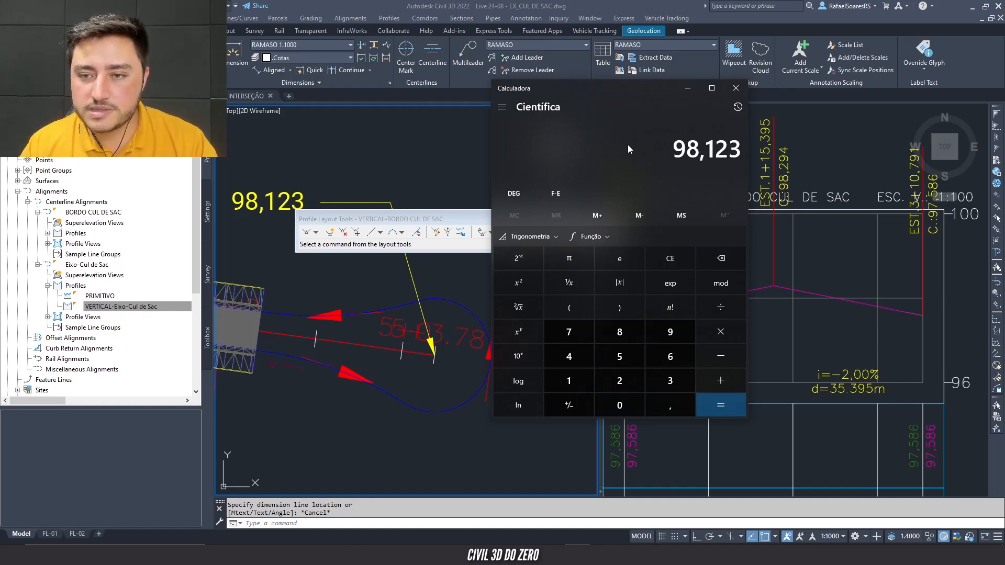
{"action": "key", "text": "minus"}
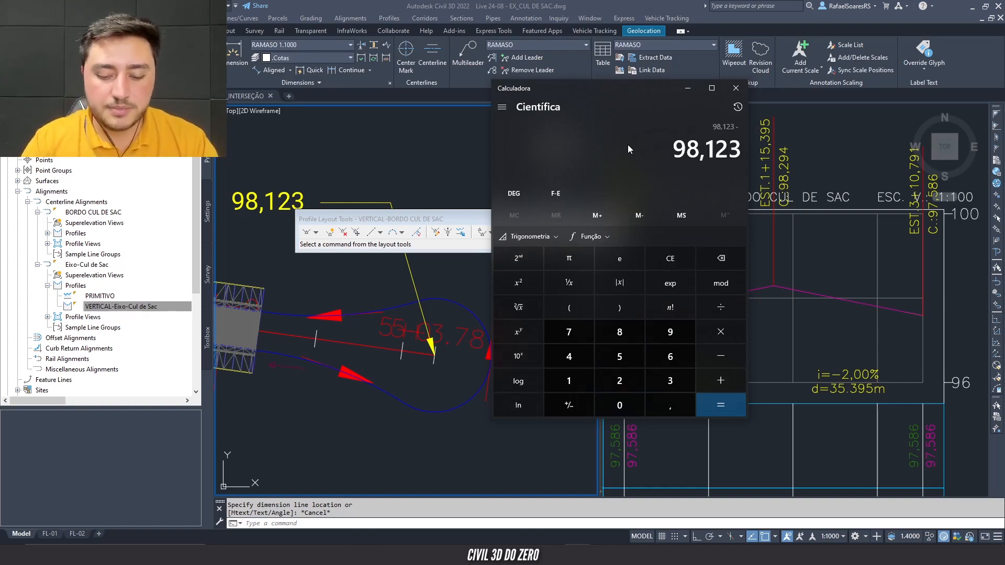
{"action": "key", "text": "parenleft"}
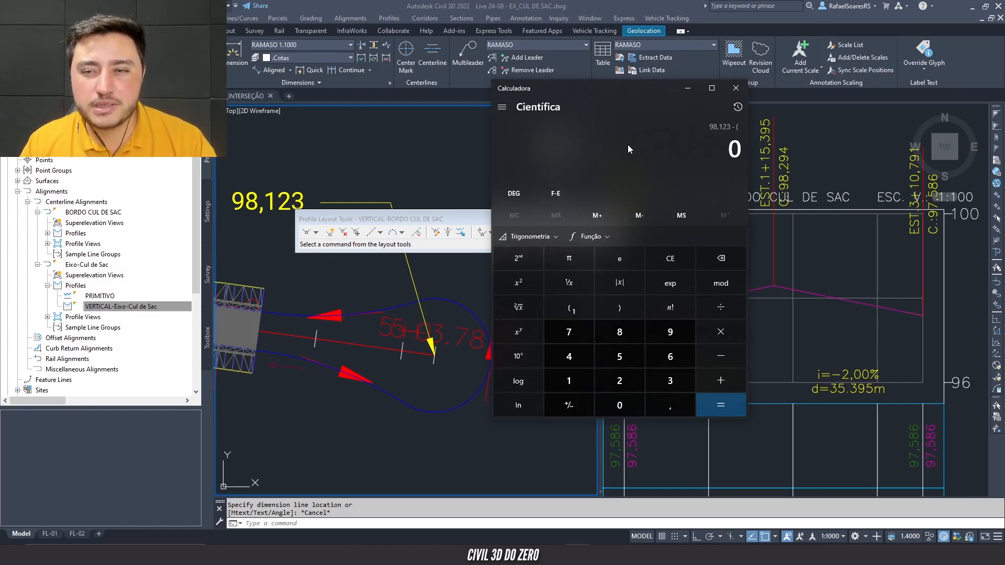
{"action": "key", "text": "2"}
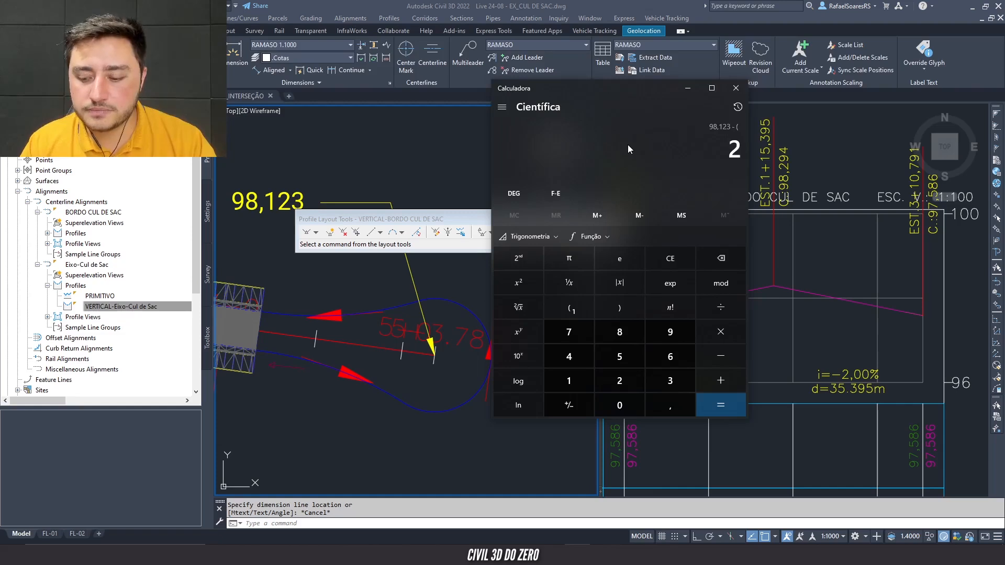
{"action": "key", "text": "asterisk"}
{"action": "key", "text": "6"}
{"action": "key", "text": "comma"}
{"action": "key", "text": "5"}
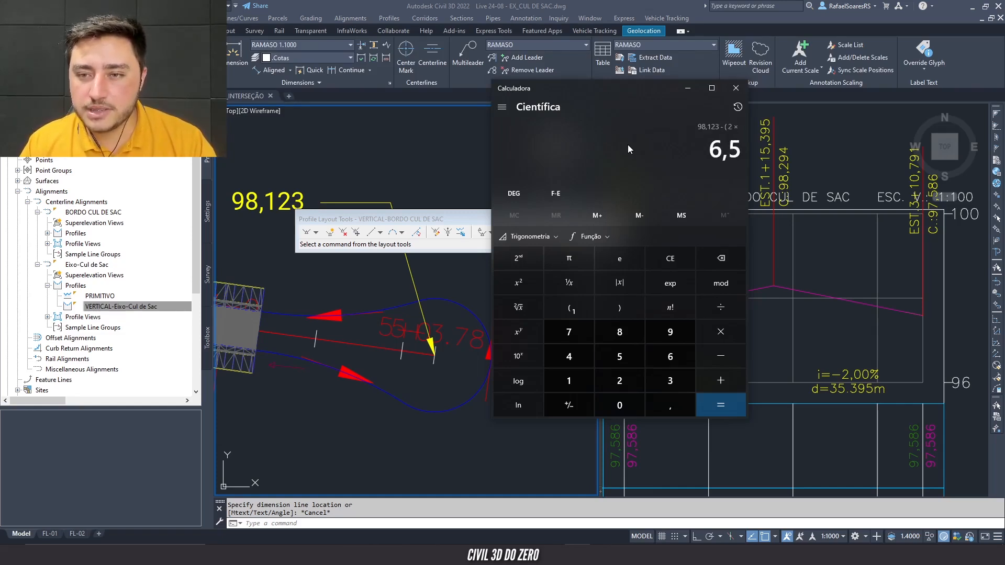
{"action": "key", "text": "slash"}
{"action": "key", "text": "1"}
{"action": "key", "text": "0"}
{"action": "key", "text": "0"}
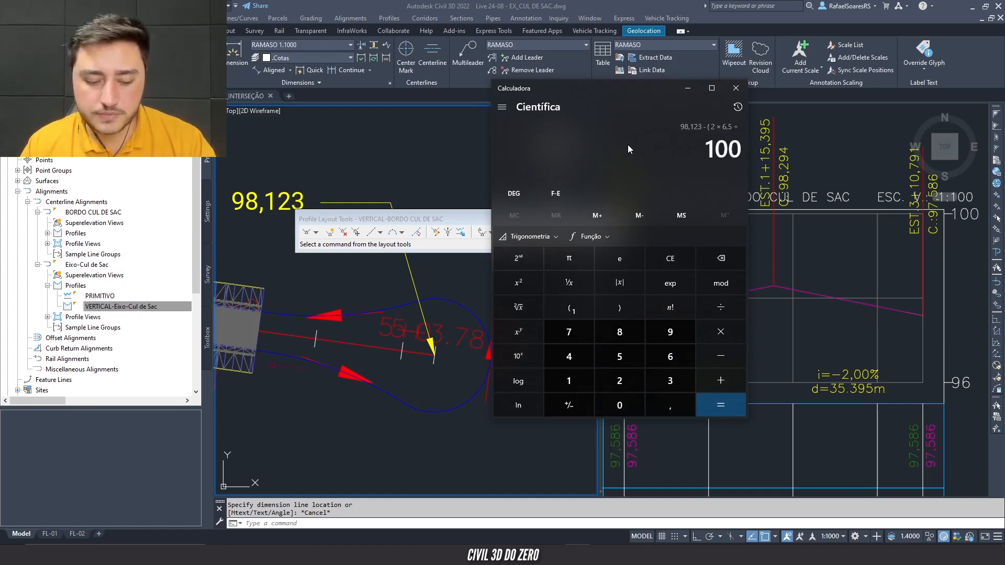
{"action": "key", "text": "parenright"}
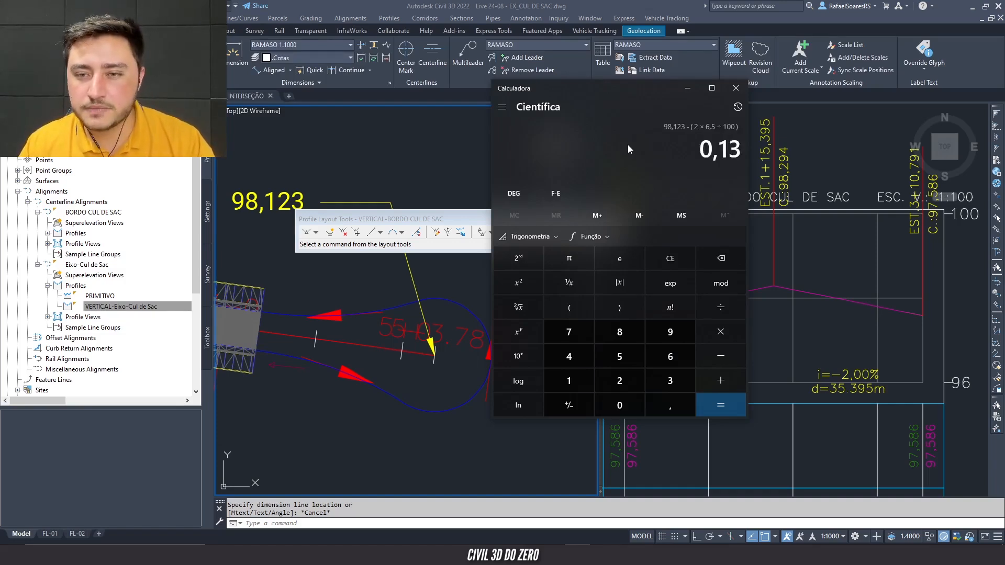
{"action": "key", "text": "Return"}
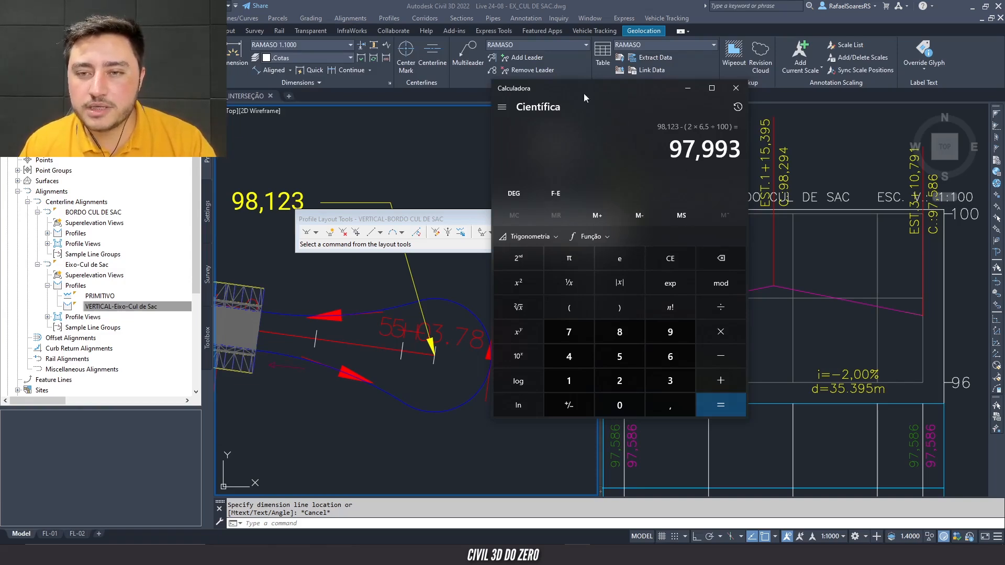
{"action": "left_click_drag", "start_coordinate": [573, 89], "coordinate": [393, 60]}
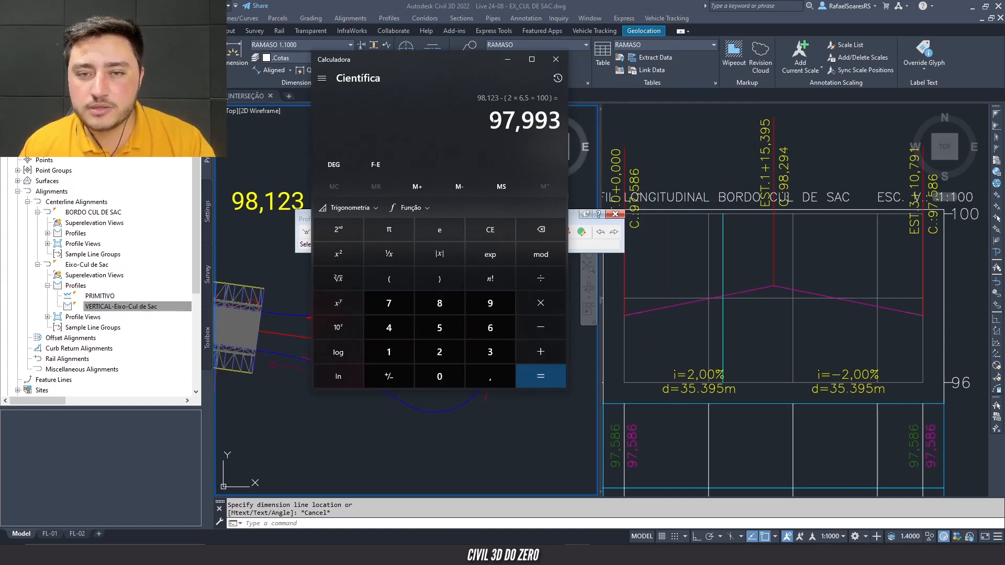
{"action": "left_click_drag", "start_coordinate": [491, 123], "coordinate": [575, 130]}
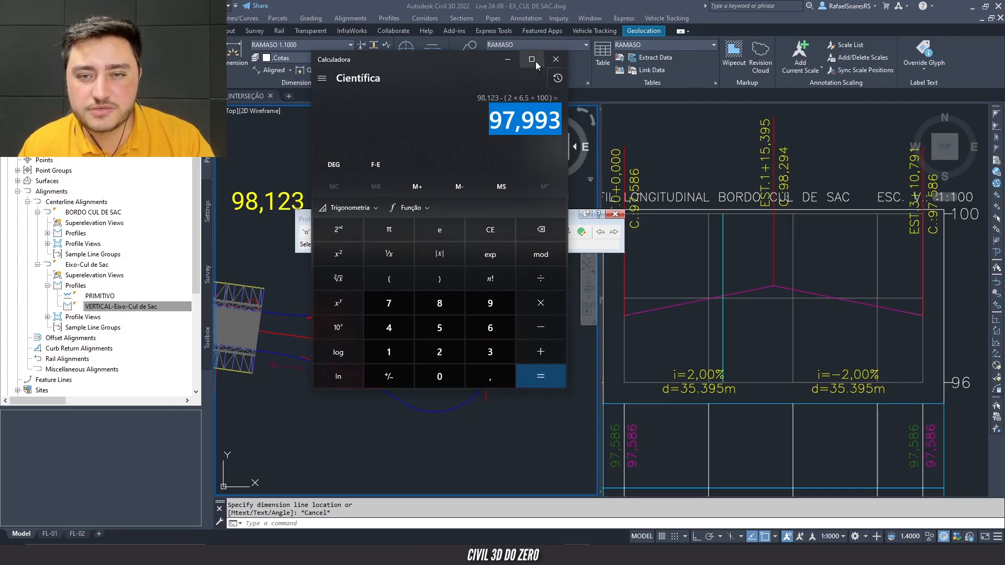
{"action": "left_click", "coordinate": [556, 59]}
- Set the middle PVI elevation of the VERTICAL-BORDO CUL DE SAC profile to 97.993 m and close its layout tools
{"action": "left_click", "coordinate": [764, 278]}
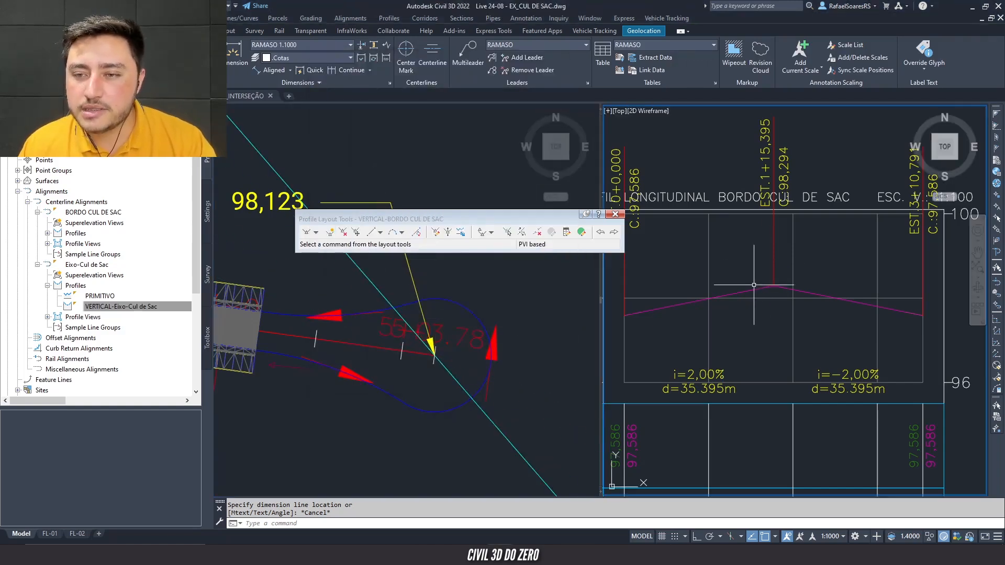
{"action": "left_click", "coordinate": [773, 285]}
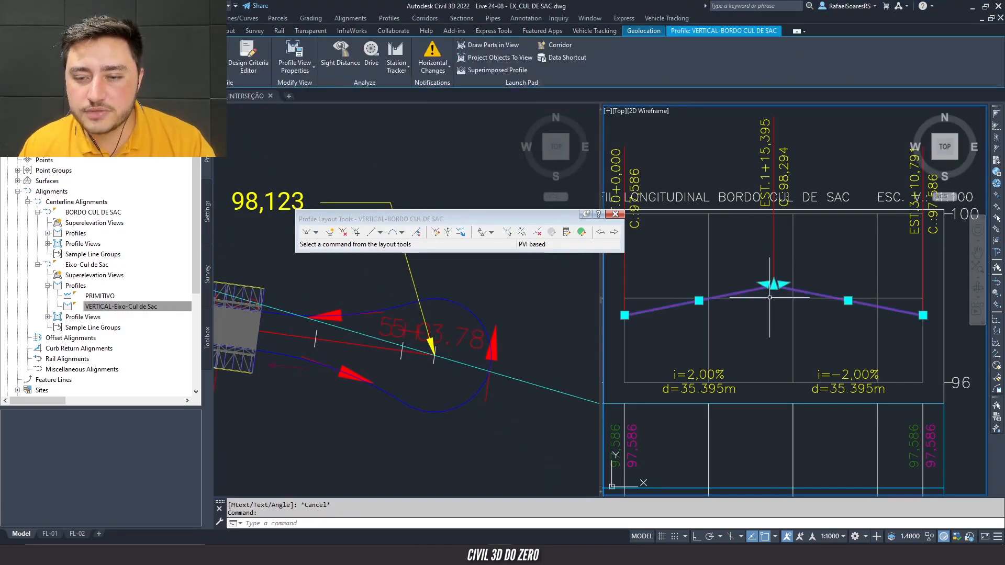
{"action": "middle_click_drag", "start_coordinate": [774, 320], "coordinate": [820, 321]}
{"action": "left_click", "coordinate": [579, 555]}
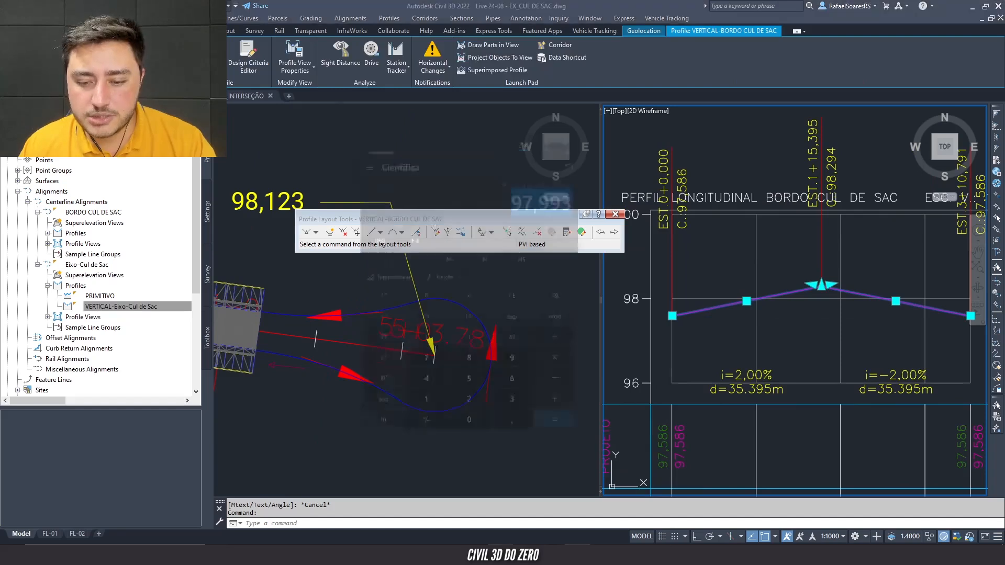
{"action": "left_click", "coordinate": [579, 555]}
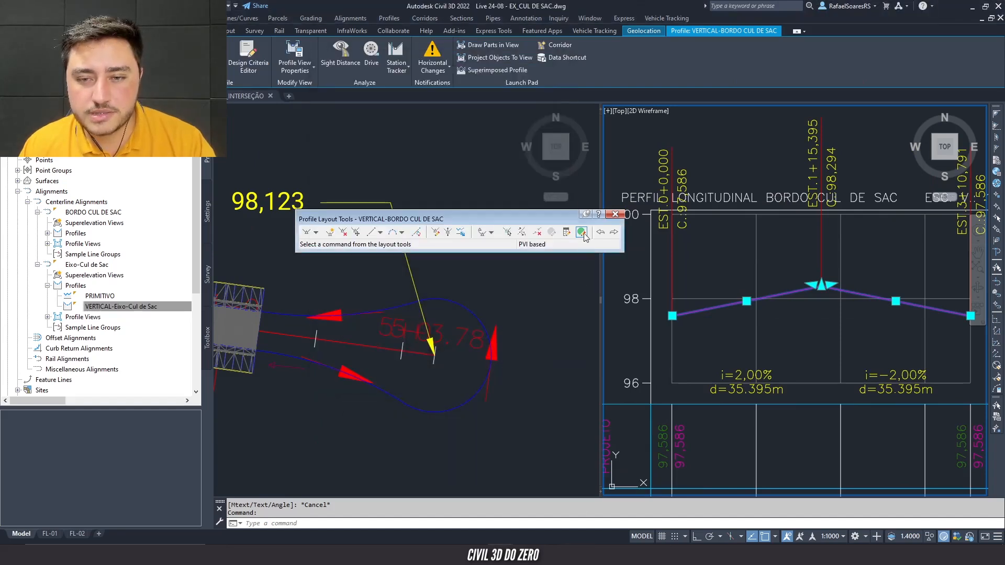
{"action": "left_click", "coordinate": [582, 232]}
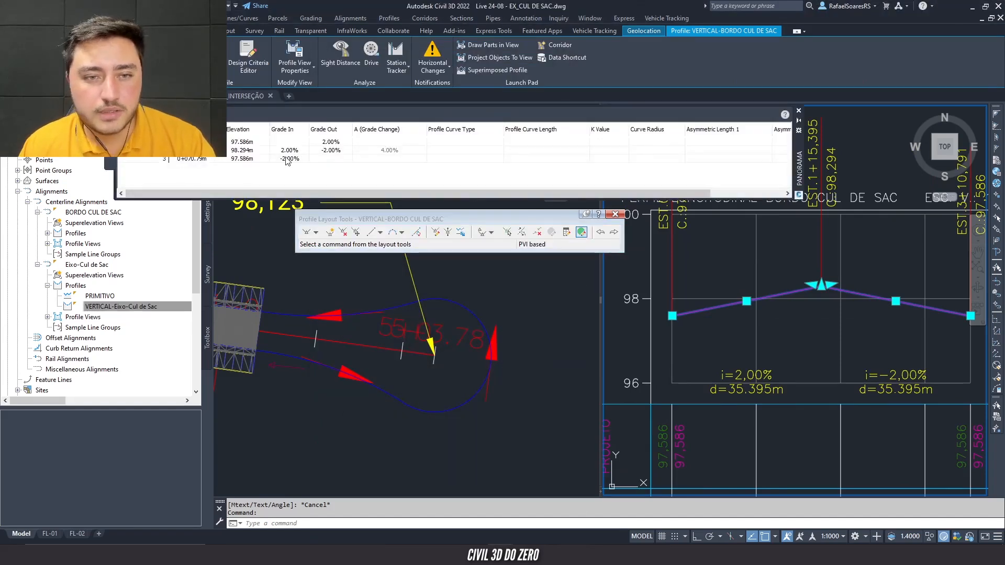
{"action": "left_click", "coordinate": [242, 151]}
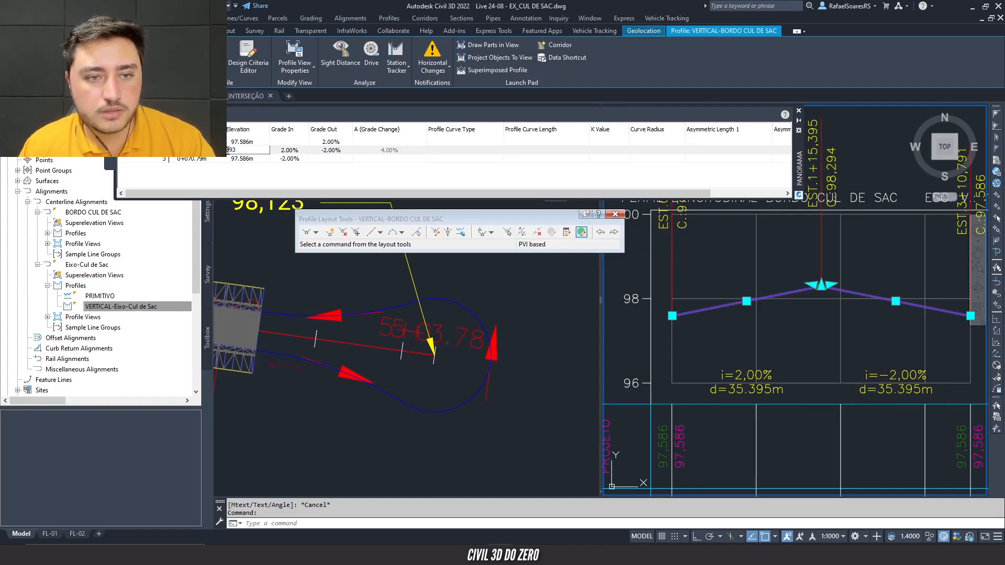
{"action": "type", "text": "9"}
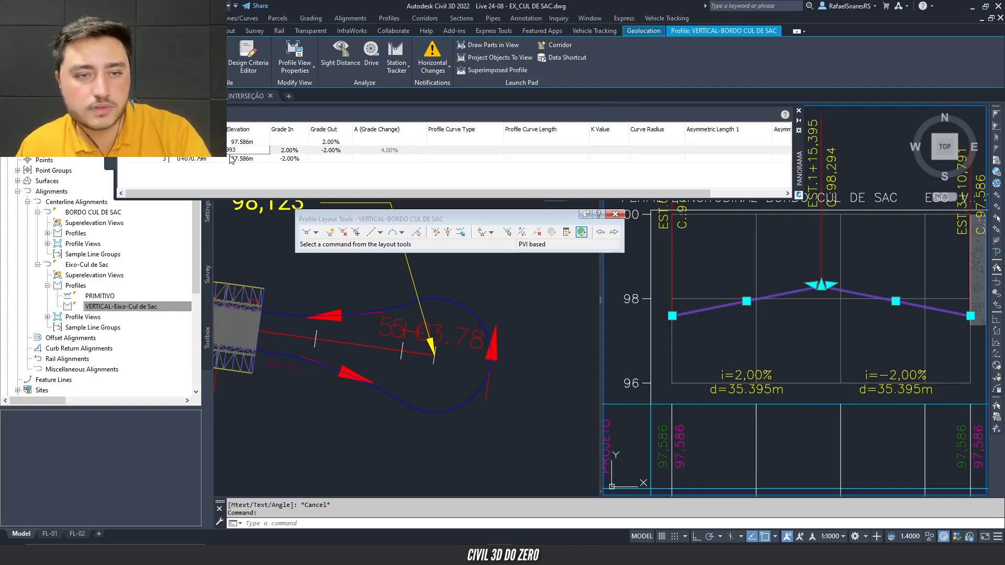
{"action": "key", "text": "Return"}
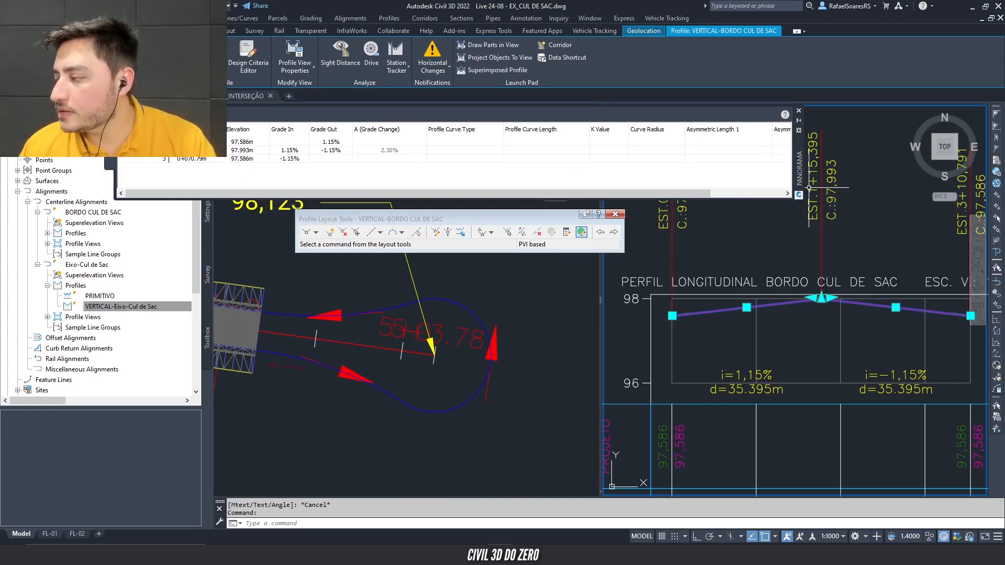
{"action": "middle_click_drag", "start_coordinate": [743, 357], "coordinate": [704, 329]}
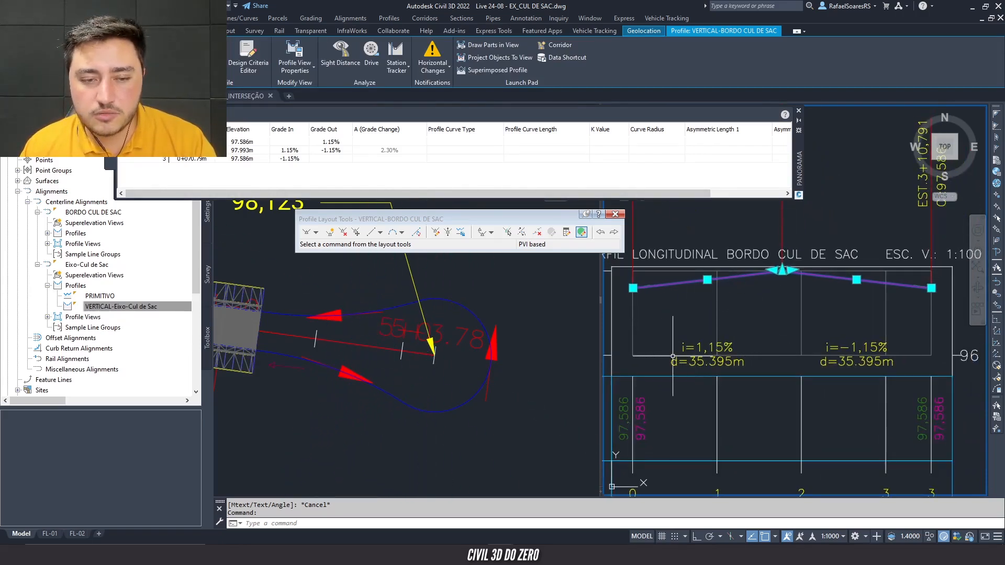
{"action": "left_click", "coordinate": [799, 111]}
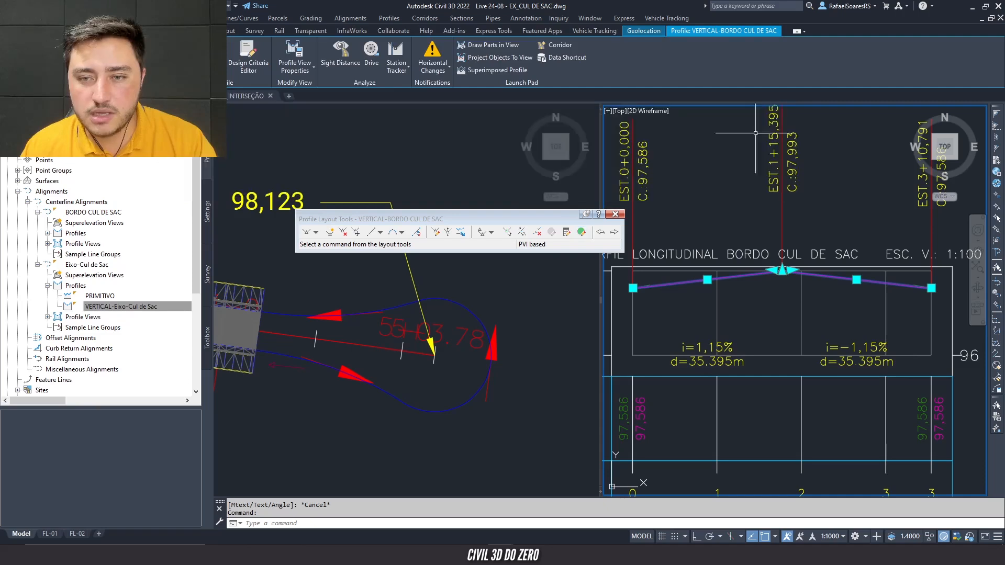
{"action": "left_click", "coordinate": [615, 214]}
{"action": "key", "text": "Escape"}
{"action": "key", "text": "Escape"}
- Insert a PVI in the BORDO CUL DE SAC profile at the far end of the short reference line near its start, about station 0+004.14, elevation 97.669 m
{"action": "scroll", "coordinate": [697, 252], "scroll_direction": "down", "scroll_amount": 1}
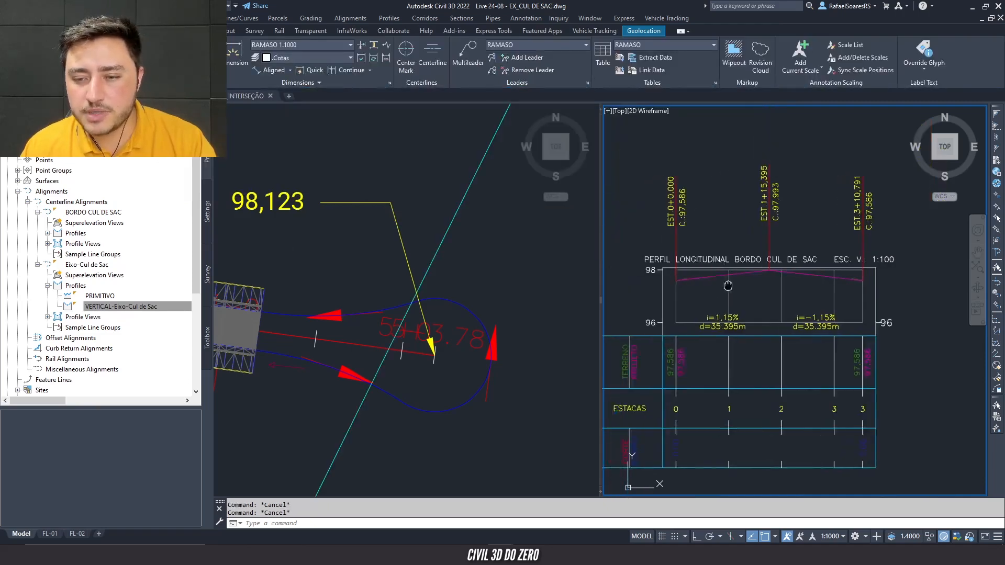
{"action": "scroll", "coordinate": [726, 280], "scroll_direction": "up", "scroll_amount": 4}
{"action": "scroll", "coordinate": [725, 255], "scroll_direction": "up", "scroll_amount": 3}
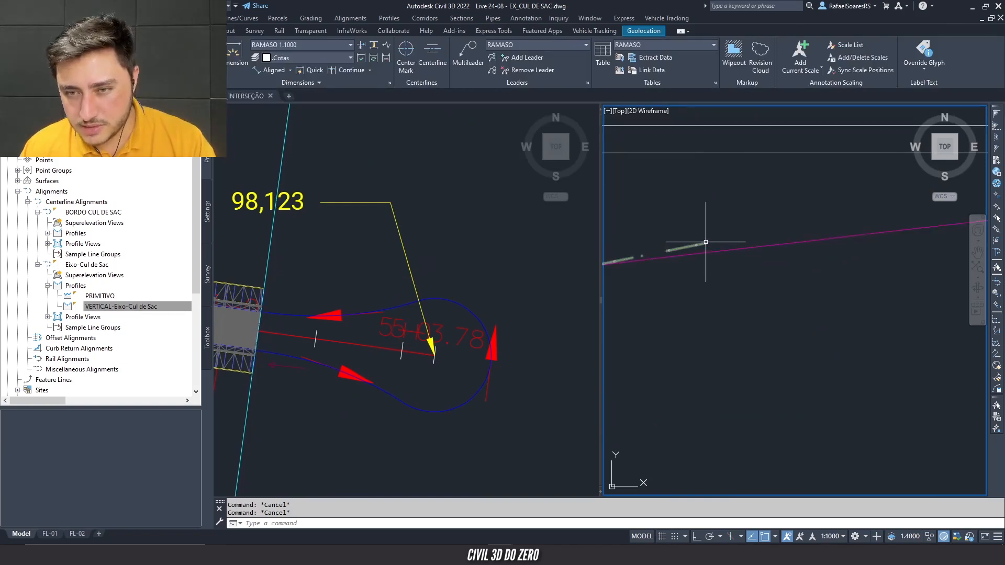
{"action": "scroll", "coordinate": [705, 246], "scroll_direction": "down", "scroll_amount": 2}
{"action": "left_click", "coordinate": [716, 261]}
{"action": "key", "text": "Escape"}
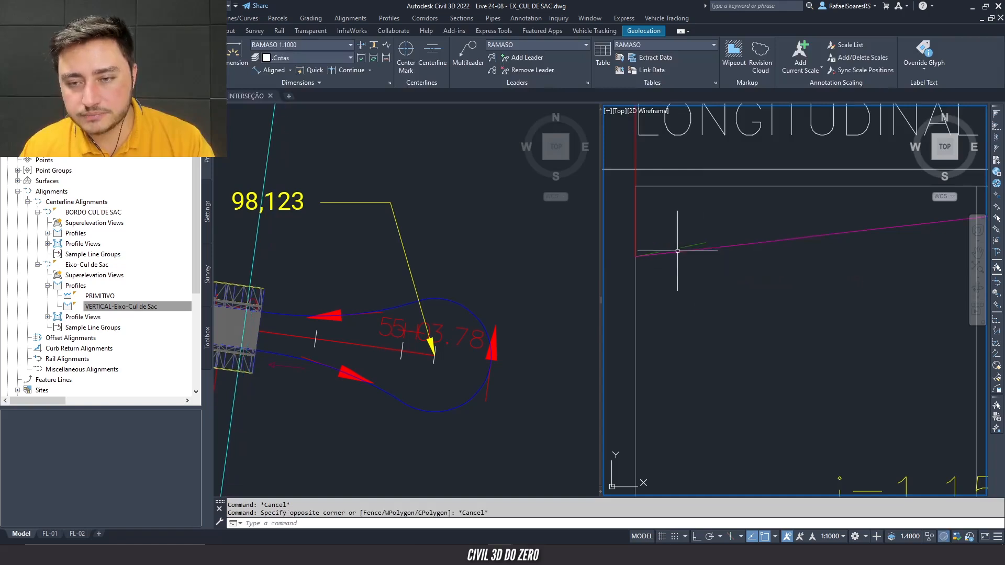
{"action": "left_click", "coordinate": [714, 251]}
{"action": "key", "text": "Escape"}
{"action": "left_click", "coordinate": [715, 251]}
{"action": "scroll", "coordinate": [680, 246], "scroll_direction": "down", "scroll_amount": 3}
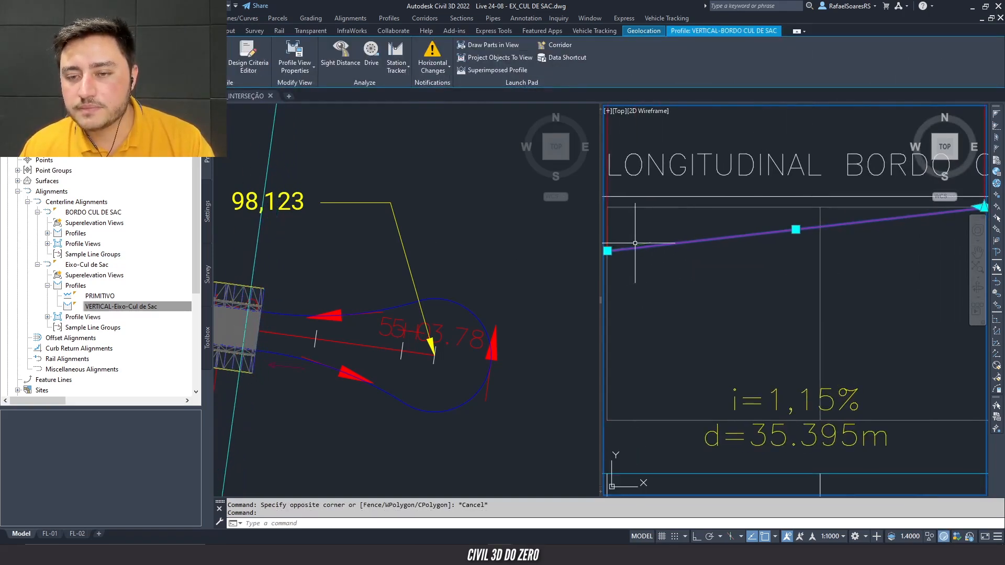
{"action": "middle_click_drag", "start_coordinate": [657, 250], "coordinate": [707, 244]}
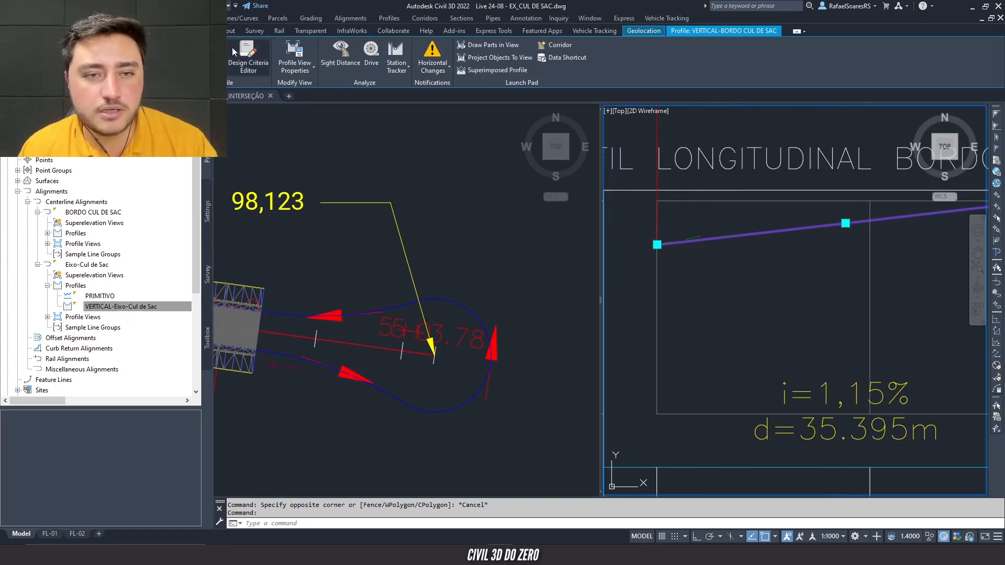
{"action": "left_click", "coordinate": [210, 57]}
{"action": "left_click_drag", "start_coordinate": [341, 216], "coordinate": [318, 140]}
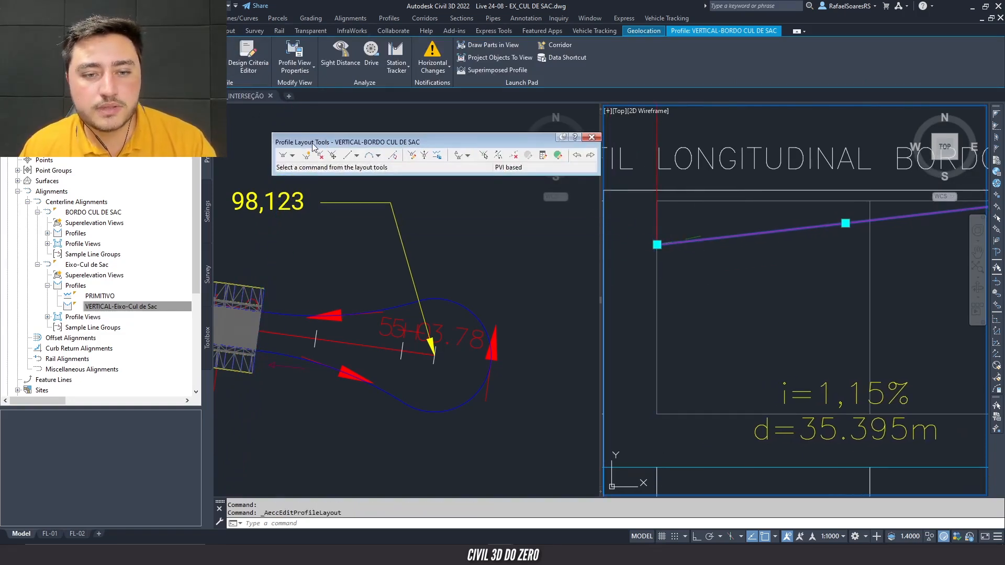
{"action": "left_click", "coordinate": [306, 155]}
{"action": "scroll", "coordinate": [706, 240], "scroll_direction": "up", "scroll_amount": 3}
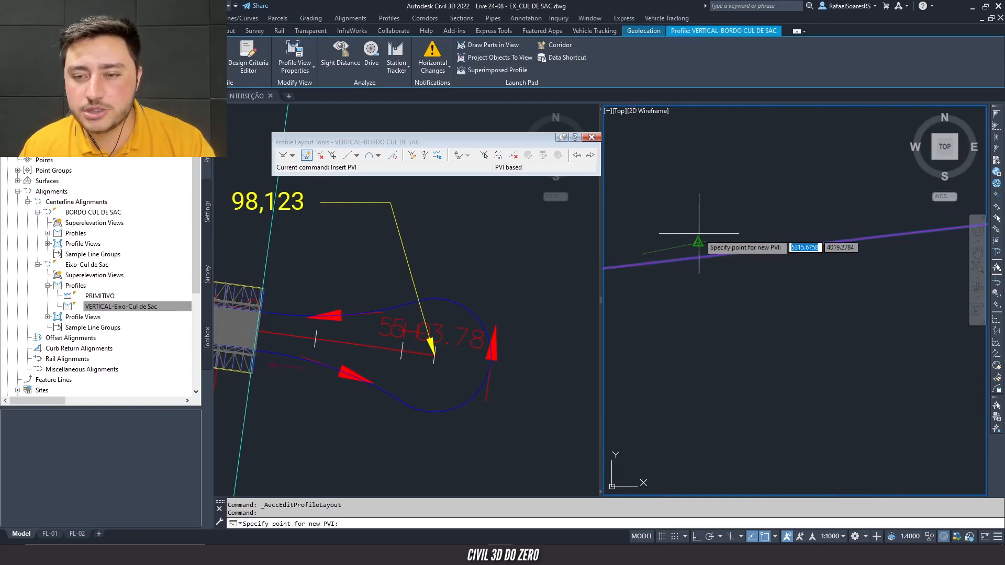
{"action": "left_click", "coordinate": [704, 244]}
- Insert a matching PVI about 4.145 m before the end of the BORDO CUL DE SAC profile
{"action": "scroll", "coordinate": [694, 261], "scroll_direction": "down", "scroll_amount": 7}
{"action": "middle_click_drag", "start_coordinate": [849, 282], "coordinate": [622, 291]}
{"action": "middle_click_drag", "start_coordinate": [847, 295], "coordinate": [564, 301]}
{"action": "scroll", "coordinate": [848, 279], "scroll_direction": "up", "scroll_amount": 6}
{"action": "middle_click_drag", "start_coordinate": [851, 280], "coordinate": [744, 282]}
{"action": "left_click", "coordinate": [770, 266]}
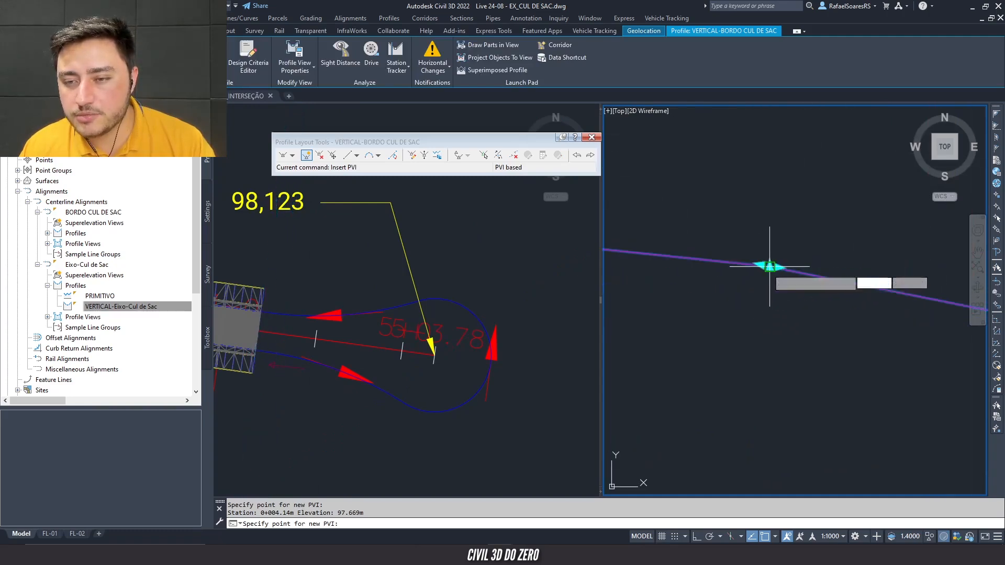
{"action": "key", "text": "Escape"}
{"action": "key", "text": "Escape"}
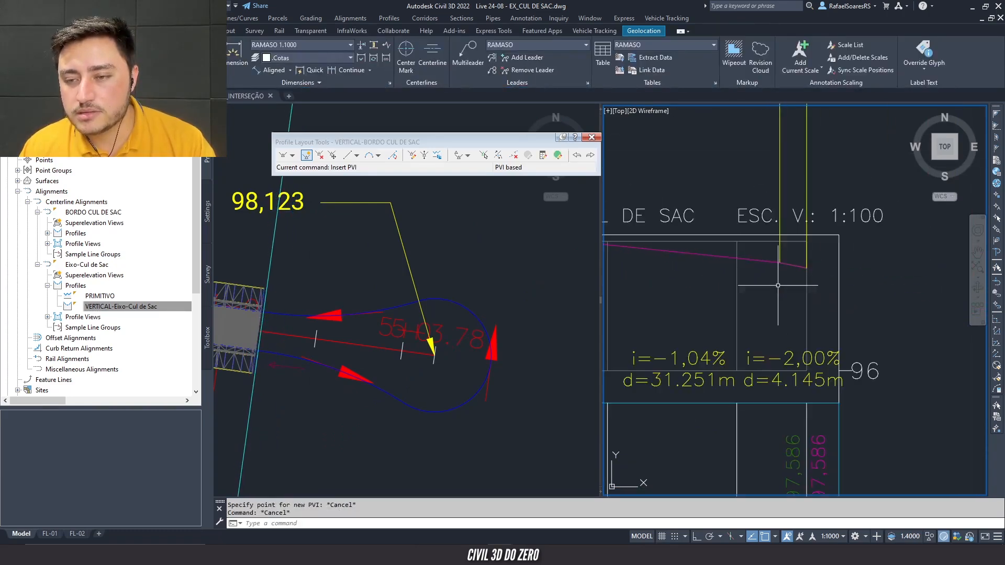
- Examine the grade and distance labels along the edited edge profile, and close the profile layout tools
{"action": "scroll", "coordinate": [809, 360], "scroll_direction": "down", "scroll_amount": 2}
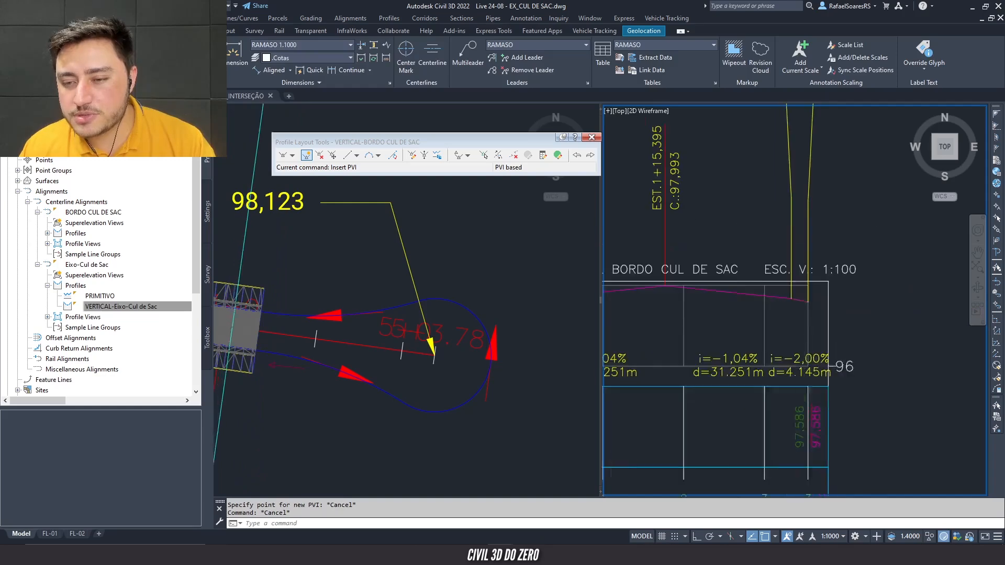
{"action": "middle_click_drag", "start_coordinate": [769, 363], "coordinate": [841, 363]}
{"action": "middle_click_drag", "start_coordinate": [676, 361], "coordinate": [750, 360]}
{"action": "scroll", "coordinate": [753, 360], "scroll_direction": "up", "scroll_amount": 4}
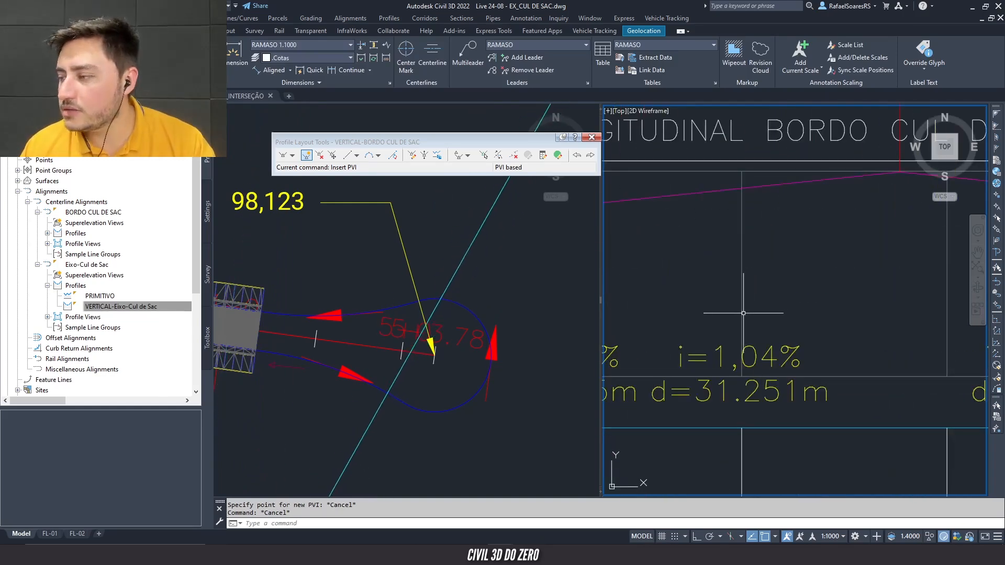
{"action": "scroll", "coordinate": [735, 321], "scroll_direction": "down", "scroll_amount": 4}
{"action": "scroll", "coordinate": [678, 303], "scroll_direction": "down", "scroll_amount": 4}
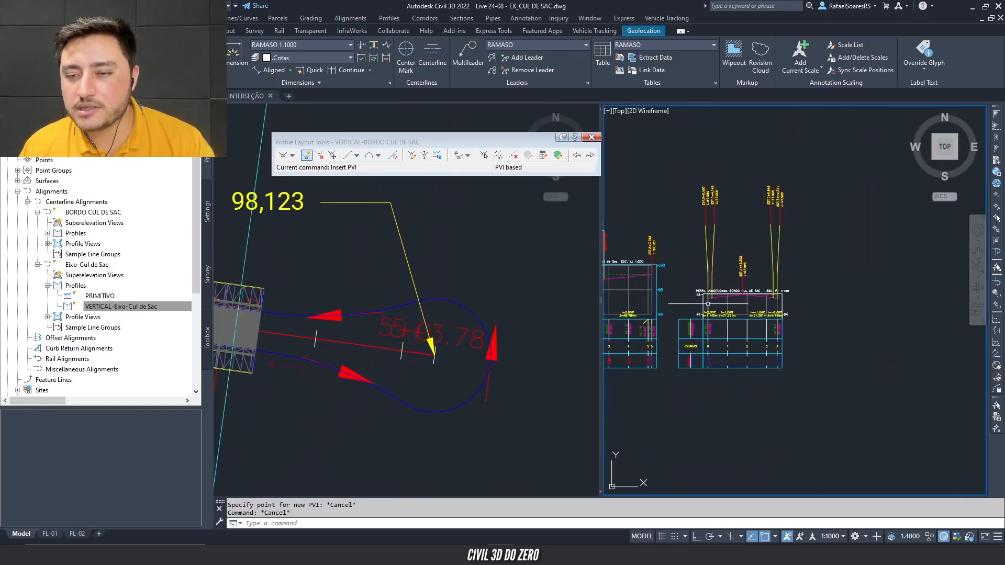
{"action": "left_click", "coordinate": [592, 138]}
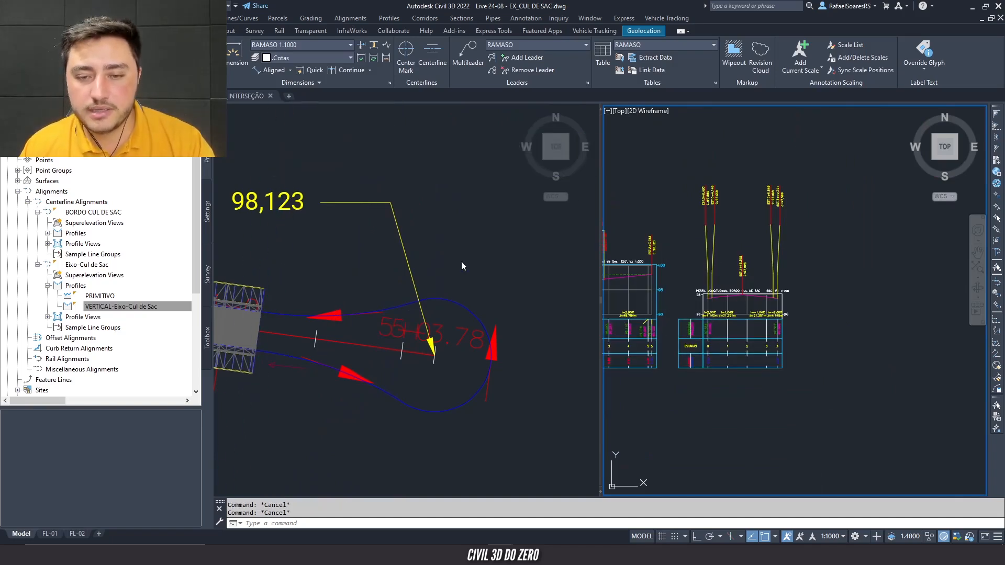
{"action": "left_click", "coordinate": [460, 266]}
{"action": "left_click", "coordinate": [489, 262]}
{"action": "left_click", "coordinate": [445, 198]}
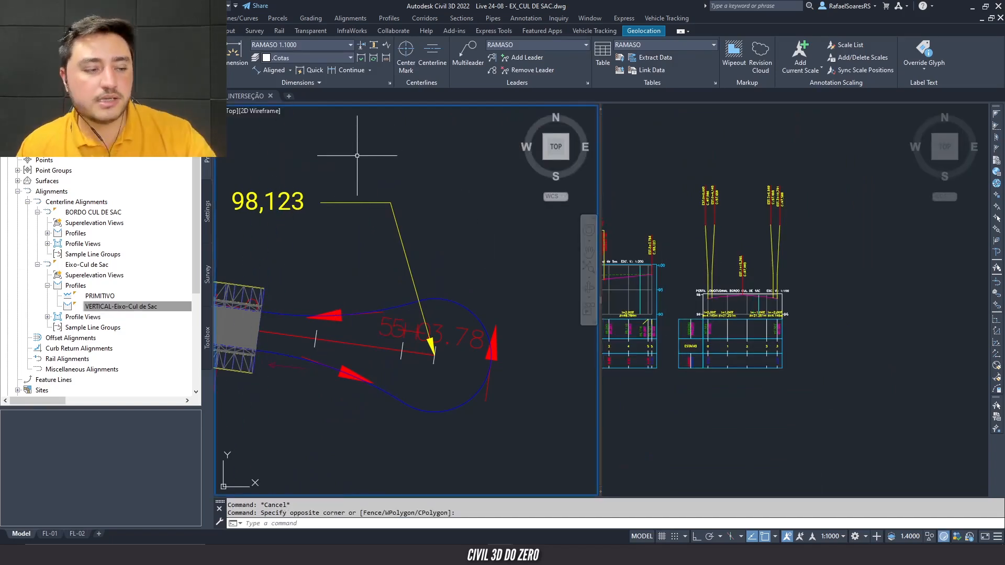
{"action": "mouse_move", "coordinate": [357, 155]}
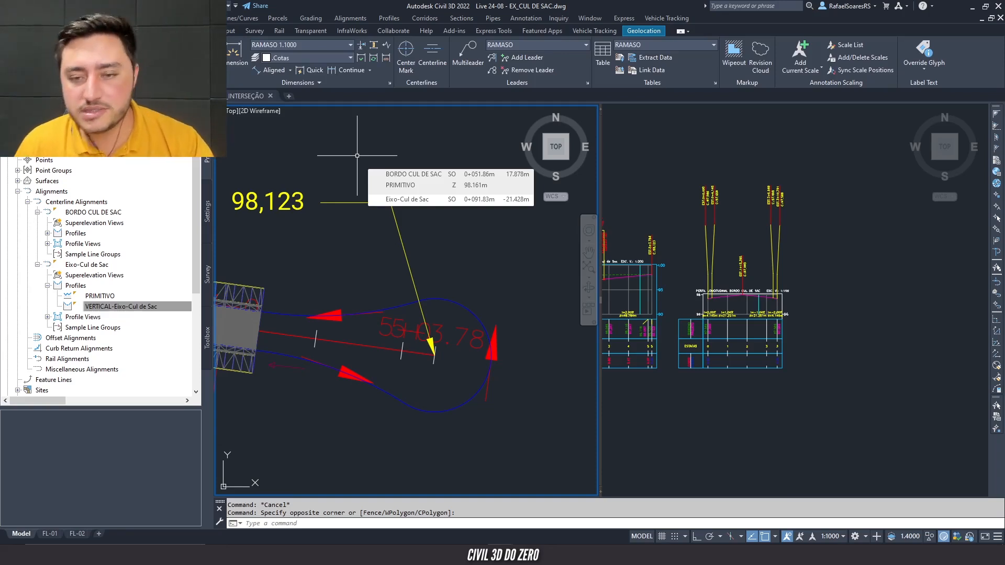
{"action": "scroll", "coordinate": [493, 259], "scroll_direction": "down", "scroll_amount": 2}
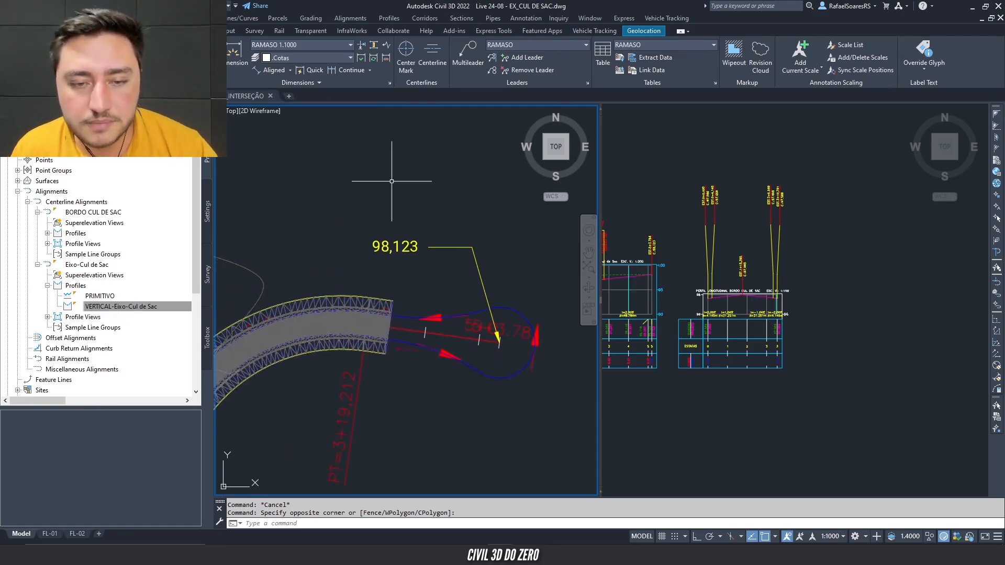
{"action": "left_click", "coordinate": [872, 322]}
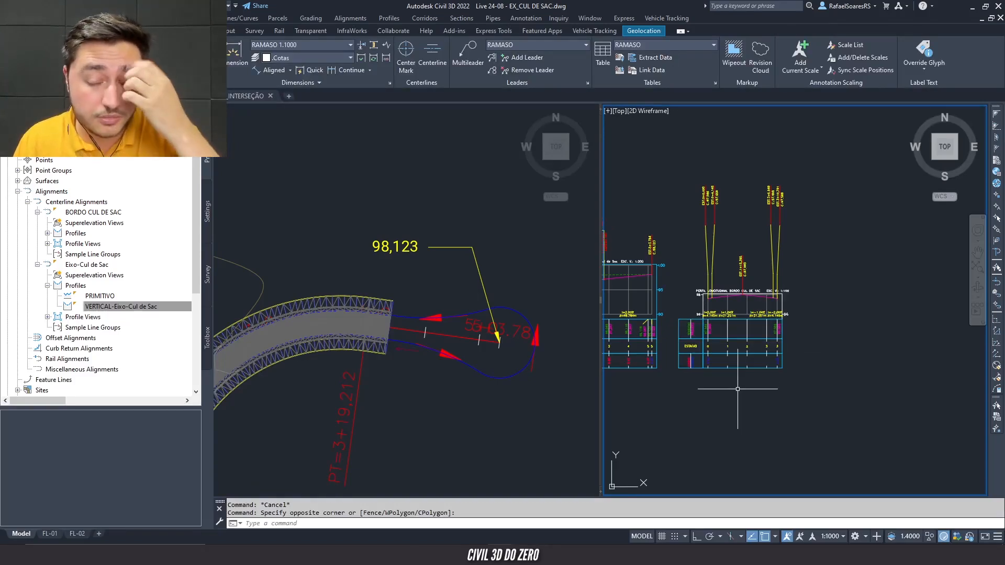
{"action": "left_click", "coordinate": [512, 406]}
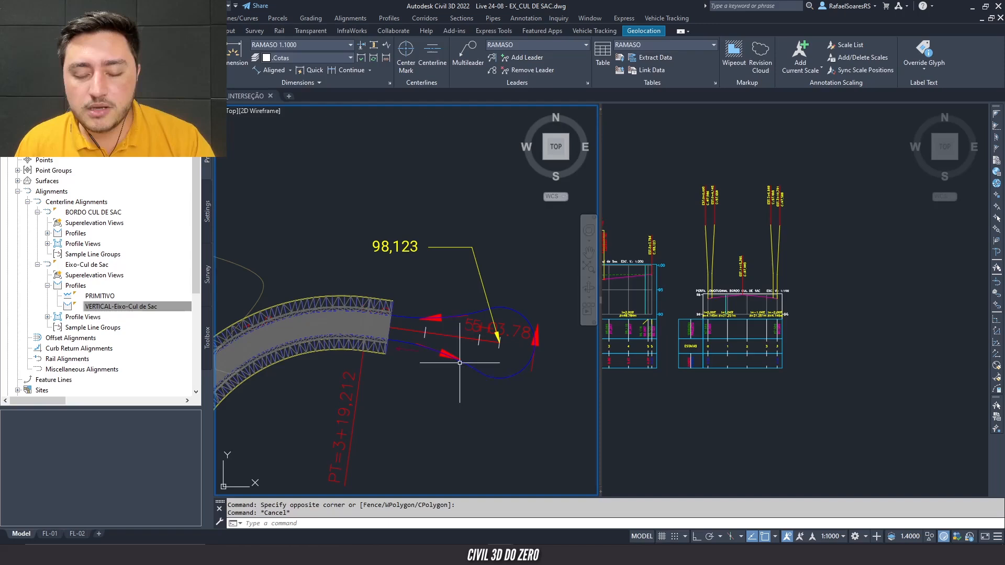
- Examine the BORDO CUL DE SAC alignment in plan alongside its longitudinal profile, including the tie-in with the road corridor's end
{"action": "left_click", "coordinate": [439, 351]}
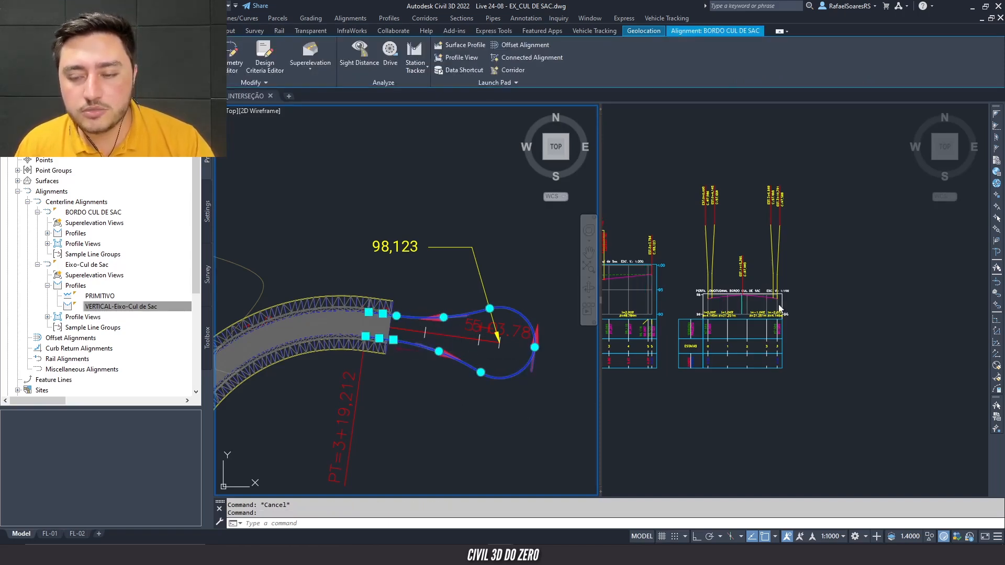
{"action": "left_click", "coordinate": [733, 300]}
{"action": "scroll", "coordinate": [733, 299], "scroll_direction": "up", "scroll_amount": 6}
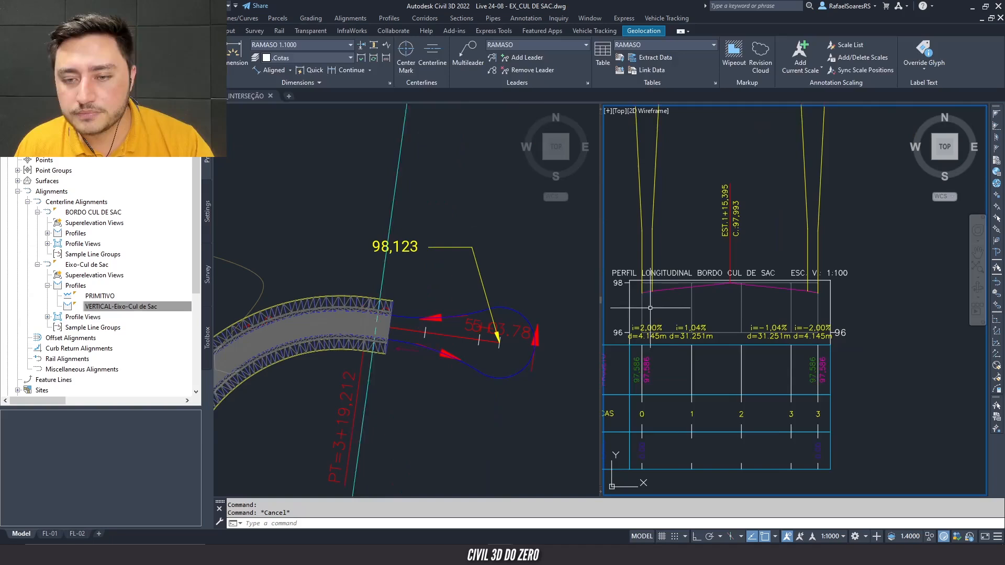
{"action": "middle_click_drag", "start_coordinate": [663, 291], "coordinate": [704, 276]}
{"action": "left_click", "coordinate": [471, 403]}
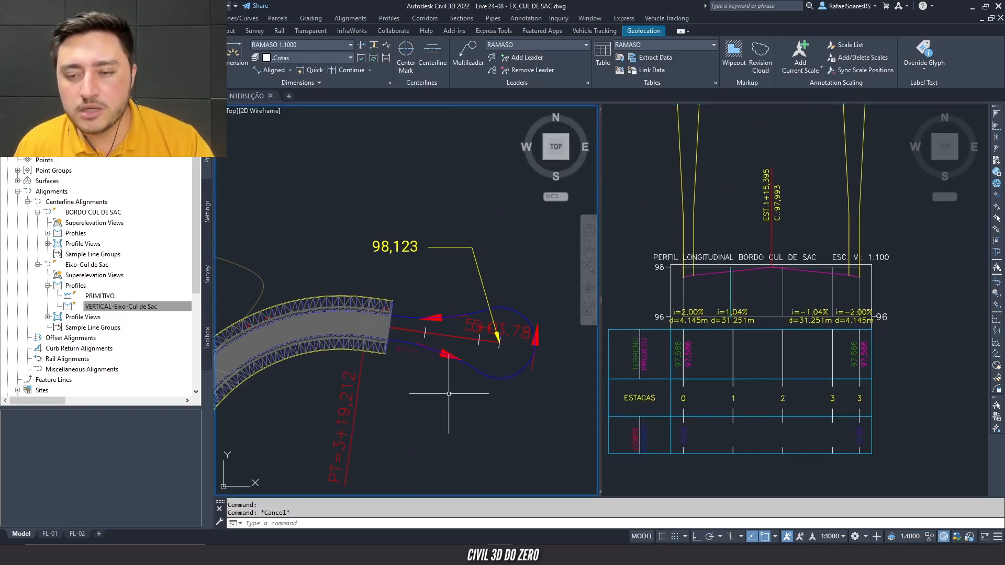
{"action": "scroll", "coordinate": [419, 361], "scroll_direction": "down", "scroll_amount": 6}
{"action": "scroll", "coordinate": [419, 367], "scroll_direction": "up", "scroll_amount": 8}
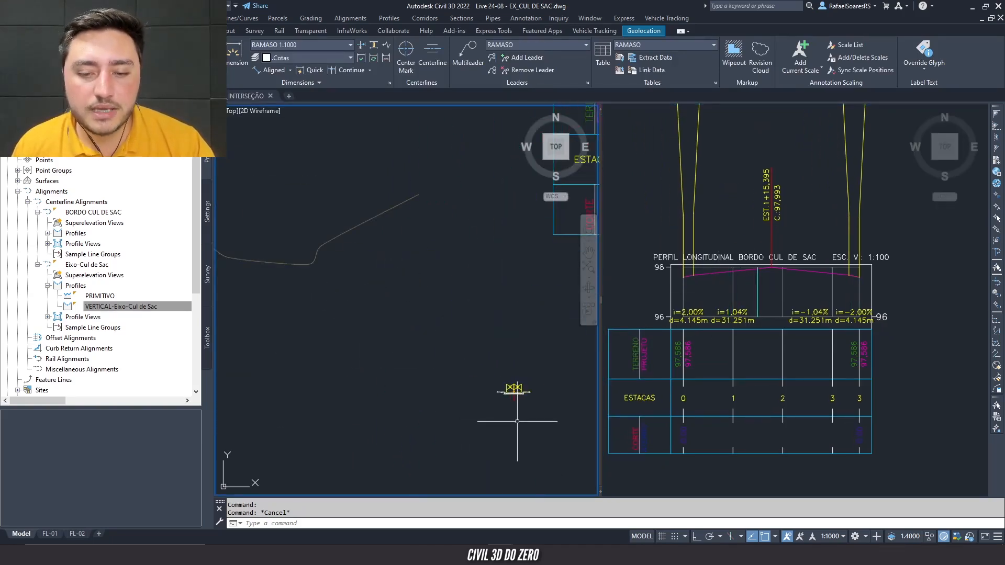
{"action": "scroll", "coordinate": [502, 417], "scroll_direction": "up", "scroll_amount": 4}
{"action": "scroll", "coordinate": [518, 369], "scroll_direction": "down", "scroll_amount": 5}
{"action": "scroll", "coordinate": [443, 278], "scroll_direction": "up", "scroll_amount": 4}
{"action": "middle_click_drag", "start_coordinate": [443, 277], "coordinate": [399, 290]}
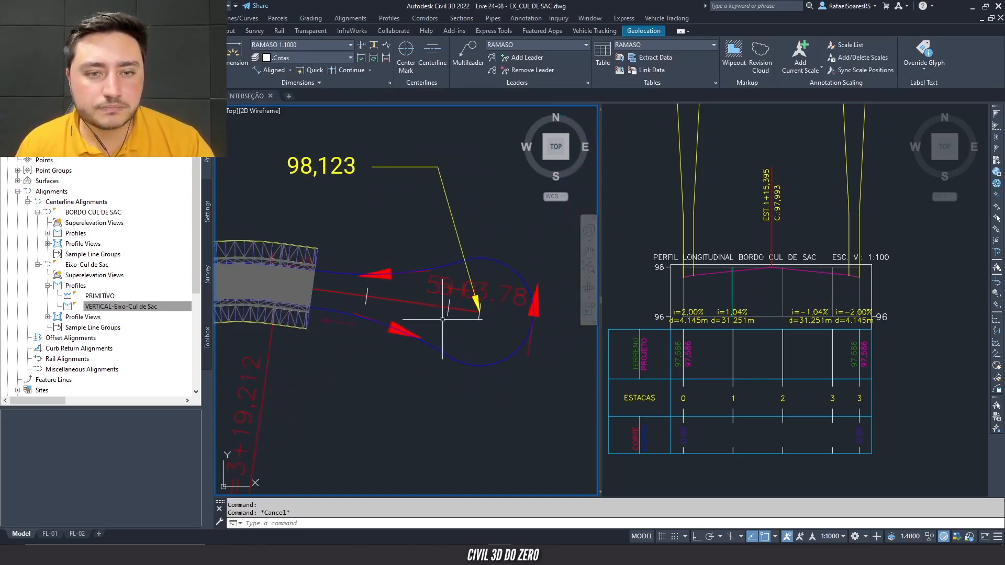
{"action": "mouse_move", "coordinate": [409, 314]}
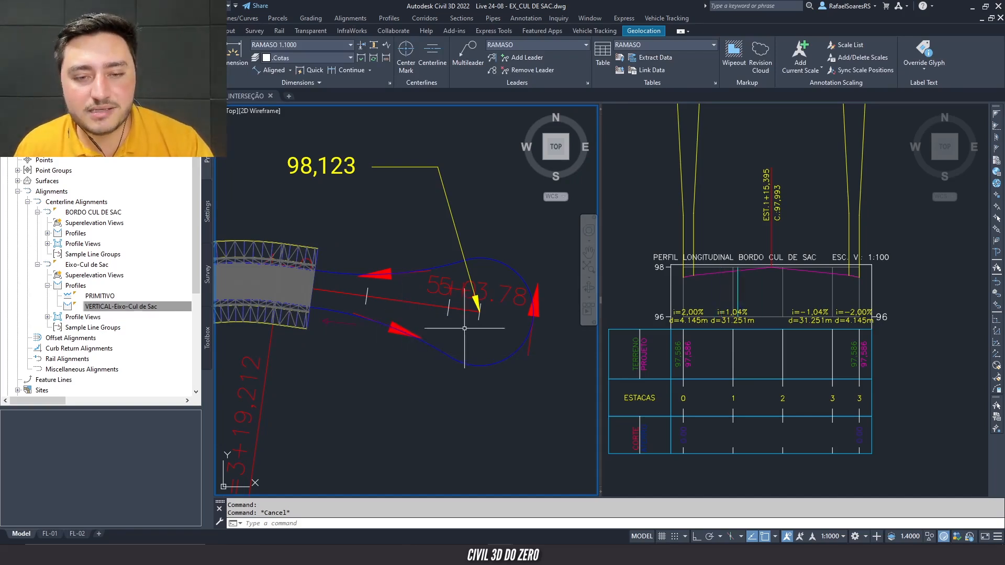
{"action": "scroll", "coordinate": [428, 317], "scroll_direction": "up", "scroll_amount": 2}
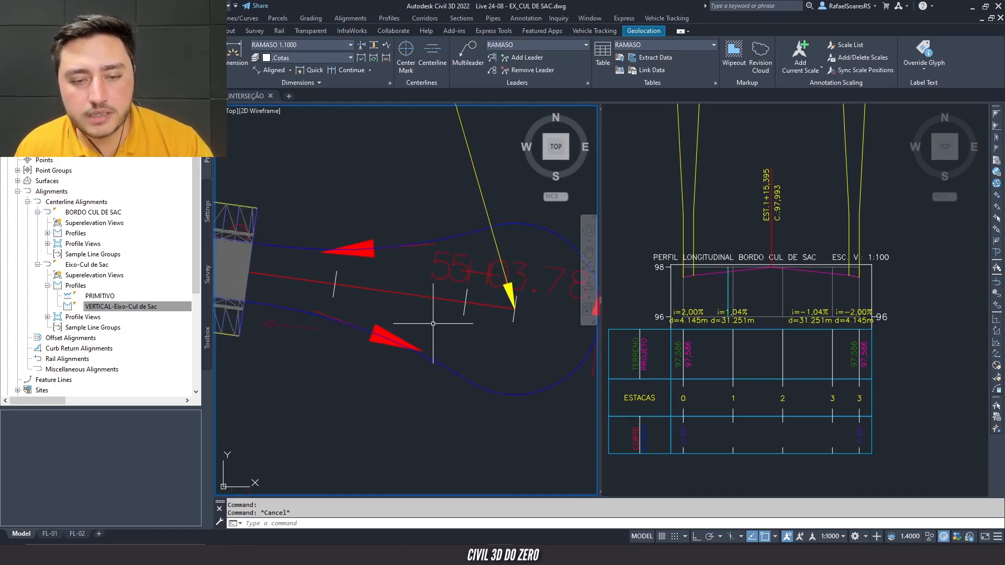
{"action": "scroll", "coordinate": [421, 322], "scroll_direction": "down", "scroll_amount": 3}
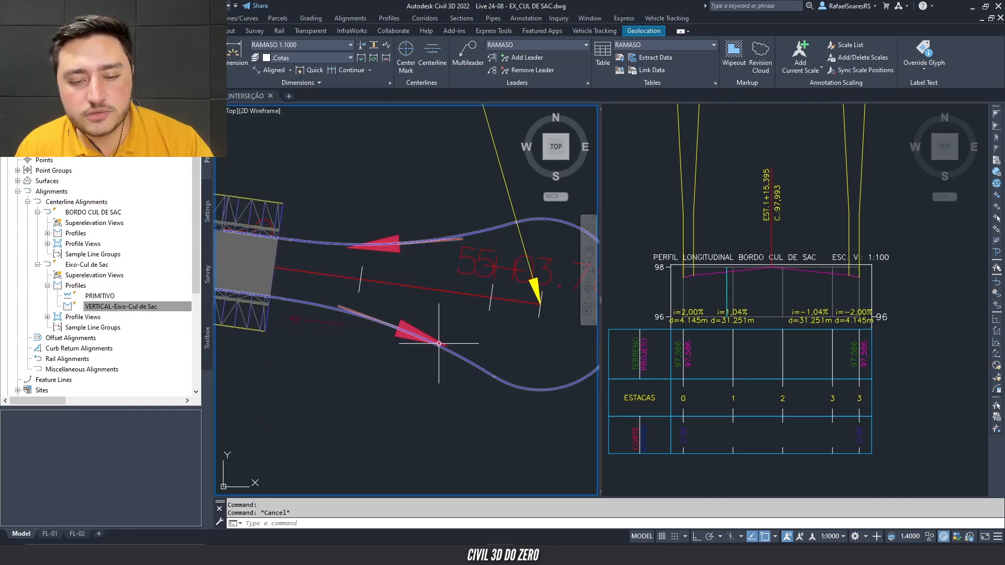
{"action": "scroll", "coordinate": [414, 330], "scroll_direction": "up", "scroll_amount": 3}
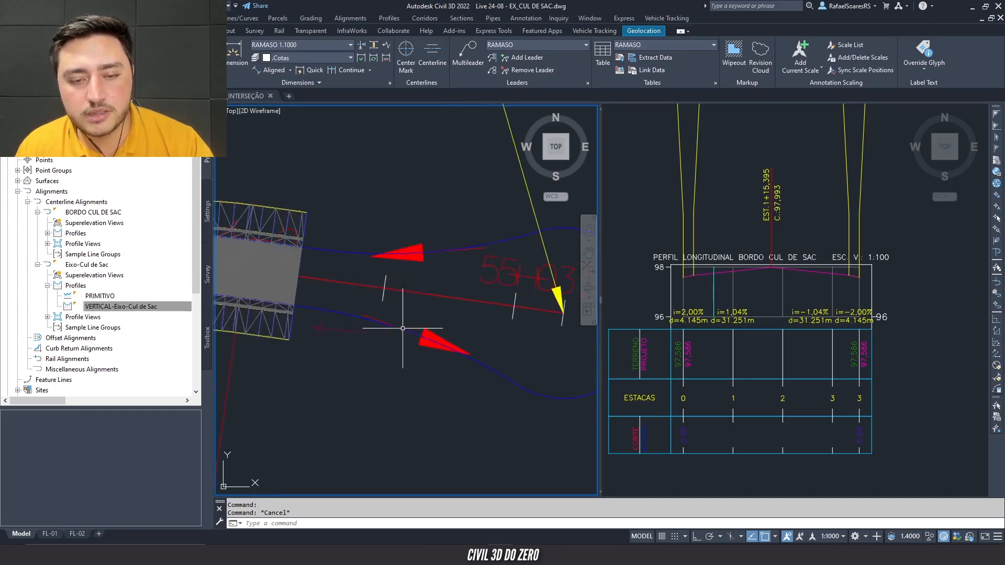
{"action": "scroll", "coordinate": [413, 332], "scroll_direction": "down", "scroll_amount": 2}
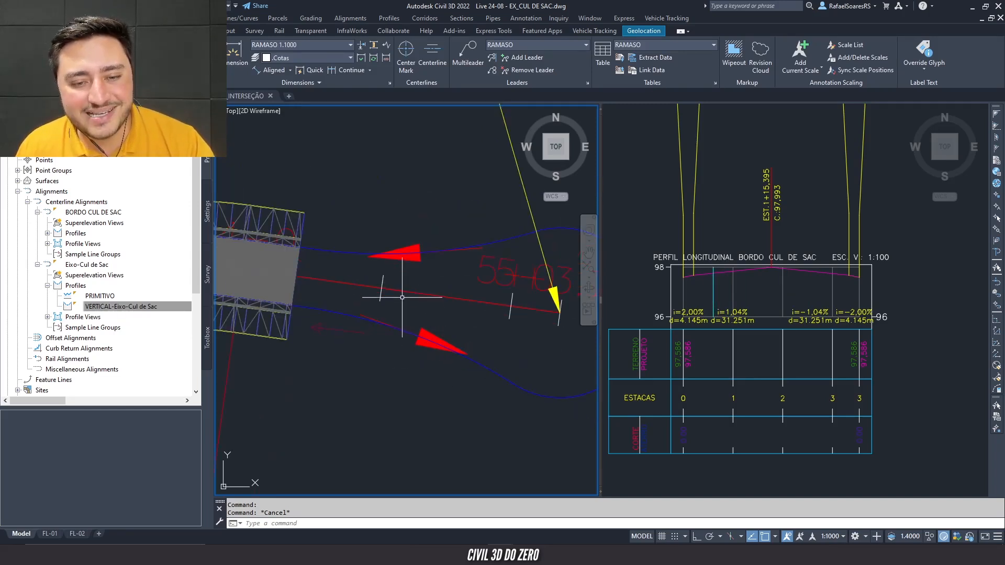
{"action": "scroll", "coordinate": [471, 408], "scroll_direction": "down", "scroll_amount": 4}
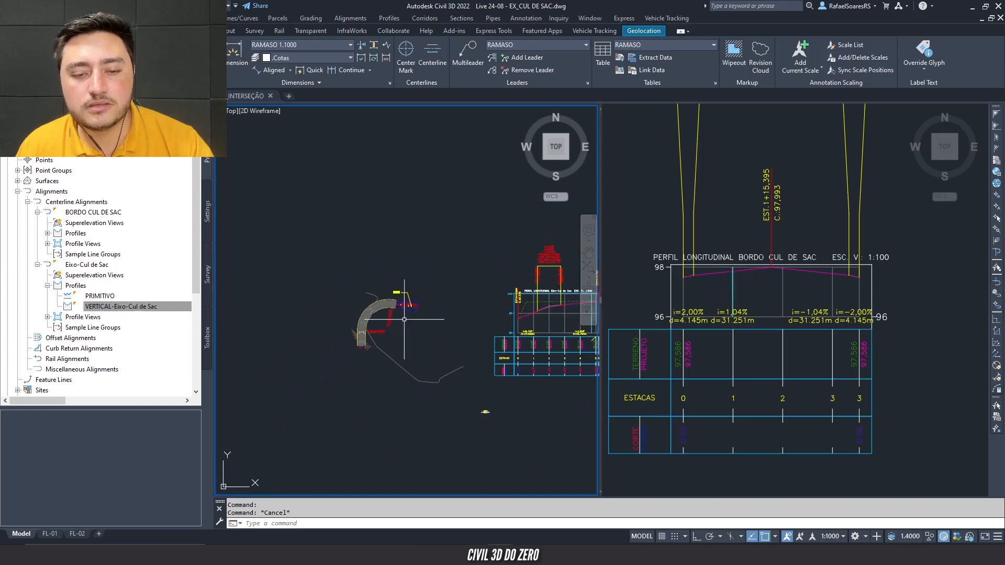
- Copy the Seção Rua Principal assembly horizontally, with Ortho on, to the empty space beside the original
{"action": "scroll", "coordinate": [486, 419], "scroll_direction": "up", "scroll_amount": 10}
{"action": "key", "text": "Escape"}
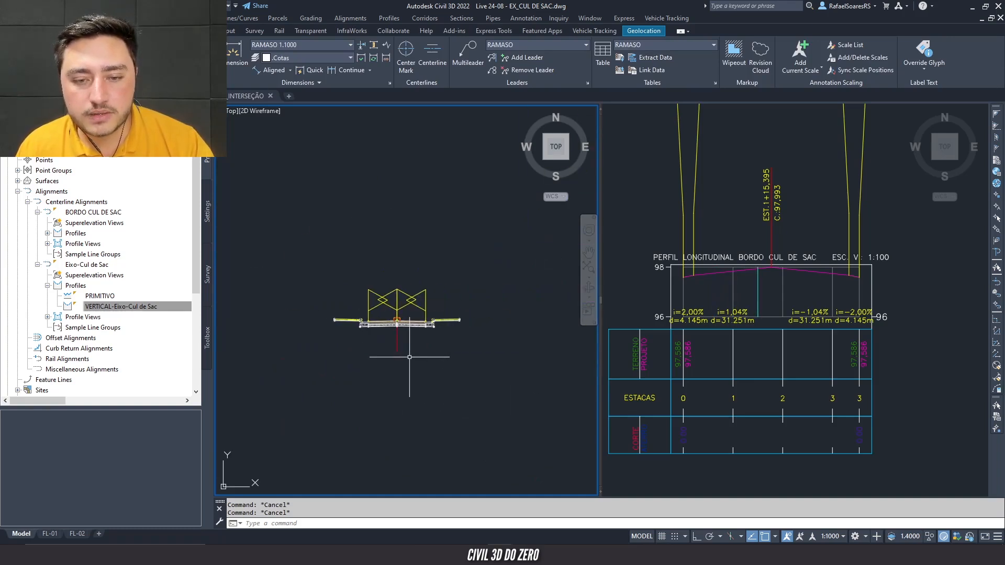
{"action": "left_click", "coordinate": [410, 359]}
{"action": "left_click", "coordinate": [374, 352]}
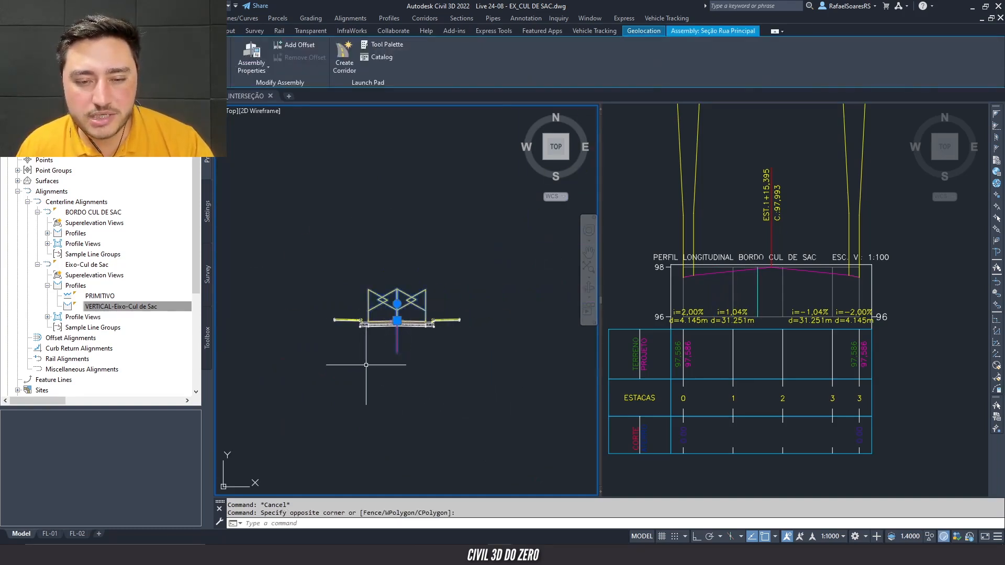
{"action": "type", "text": "CO"}
{"action": "key", "text": "Return"}
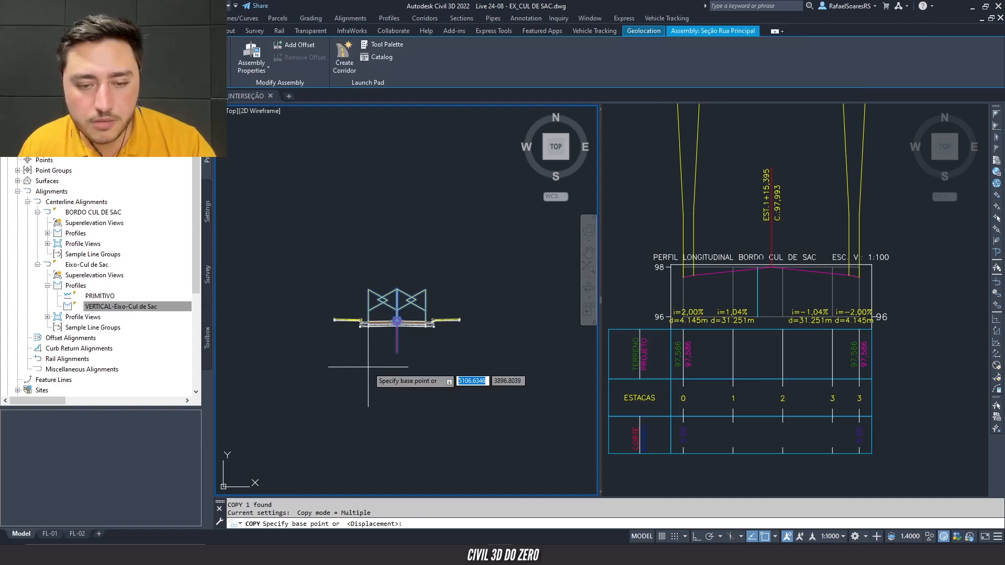
{"action": "left_click", "coordinate": [359, 380]}
{"action": "scroll", "coordinate": [501, 382], "scroll_direction": "down", "scroll_amount": 2}
{"action": "middle_click_drag", "start_coordinate": [502, 382], "coordinate": [348, 381]}
{"action": "key", "text": "F8"}
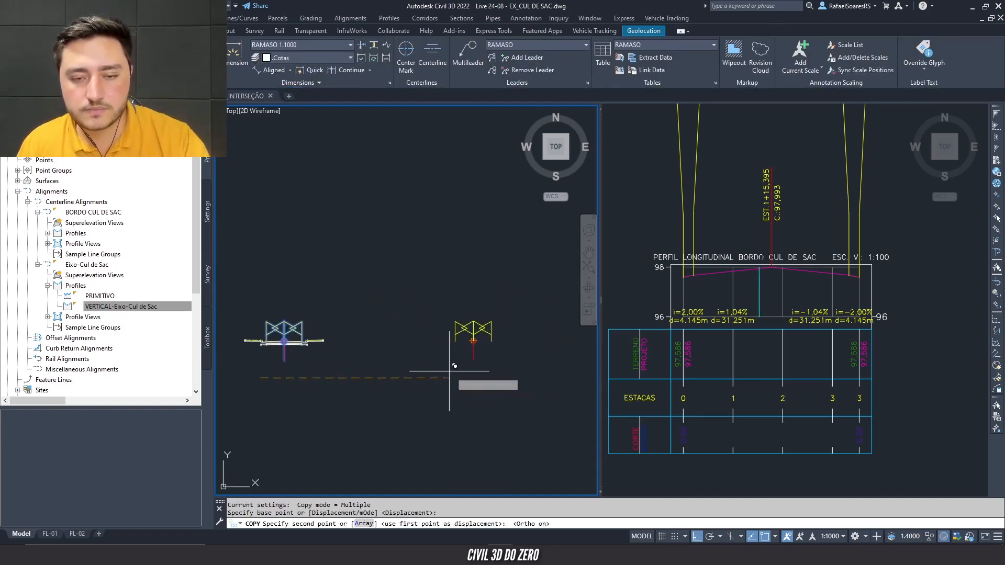
{"action": "left_click", "coordinate": [457, 368]}
{"action": "key", "text": "Escape"}
- Delete the right lane subassembly from the copied assembly, keeping its right curb and sidewalk
{"action": "scroll", "coordinate": [444, 359], "scroll_direction": "up", "scroll_amount": 2}
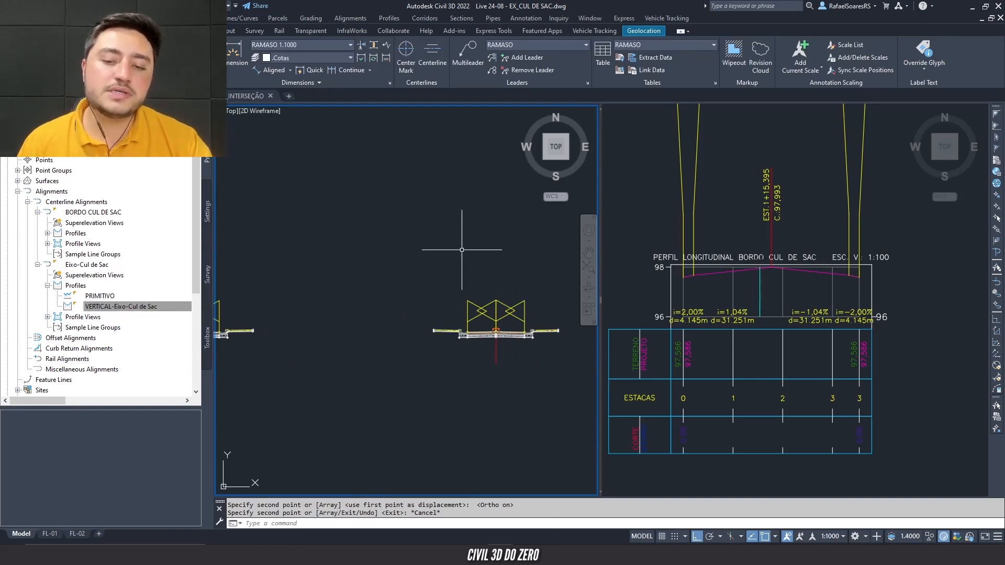
{"action": "scroll", "coordinate": [464, 352], "scroll_direction": "up", "scroll_amount": 2}
{"action": "mouse_move", "coordinate": [461, 337]}
{"action": "middle_mouse_down"}
{"action": "mouse_move", "coordinate": [450, 330]}
{"action": "mouse_move", "coordinate": [356, 351]}
{"action": "middle_mouse_up"}
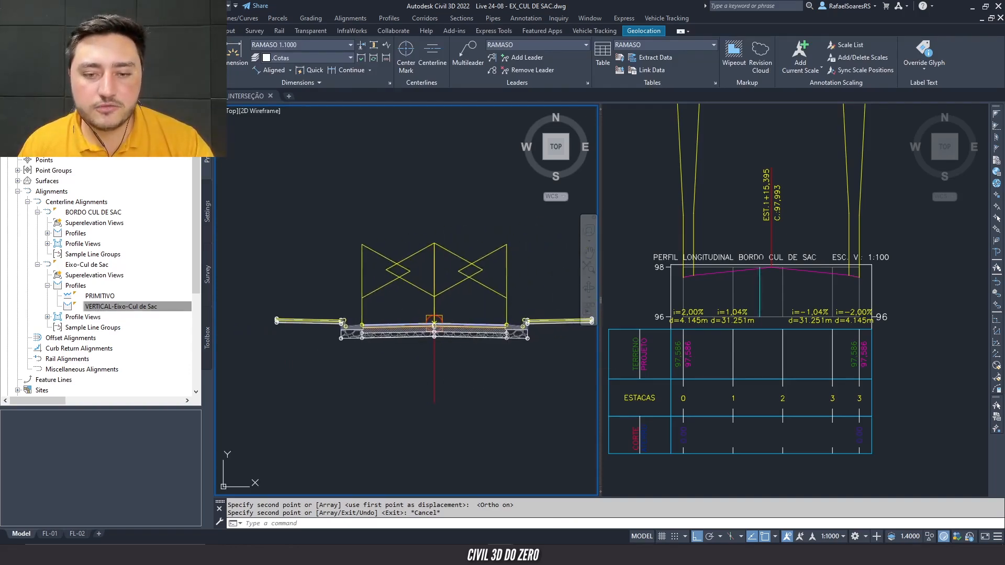
{"action": "left_click", "coordinate": [482, 335]}
{"action": "left_click", "coordinate": [521, 333]}
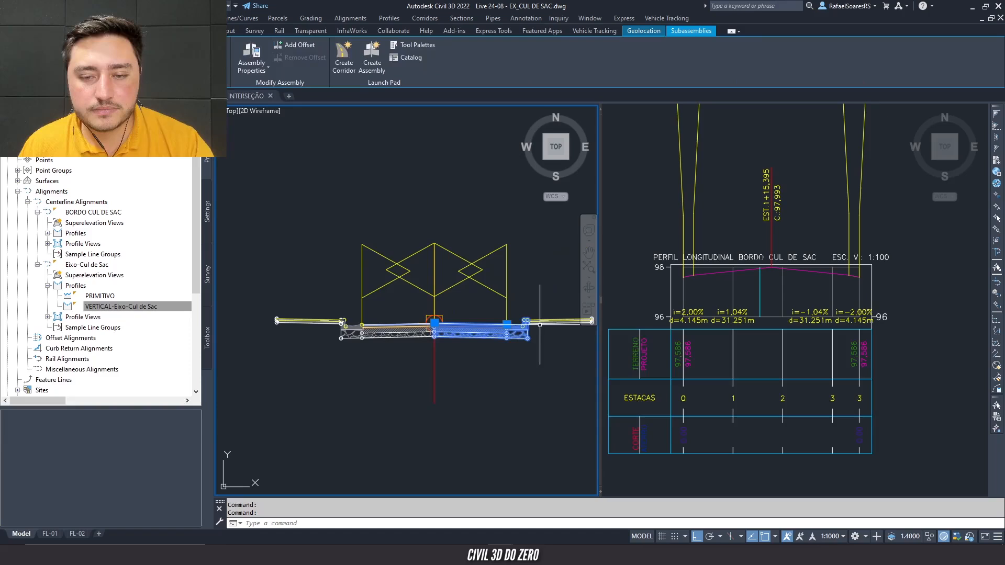
{"action": "key", "text": "Escape"}
{"action": "left_click", "coordinate": [476, 345]}
{"action": "left_click", "coordinate": [470, 335]}
{"action": "key", "text": "Delete"}
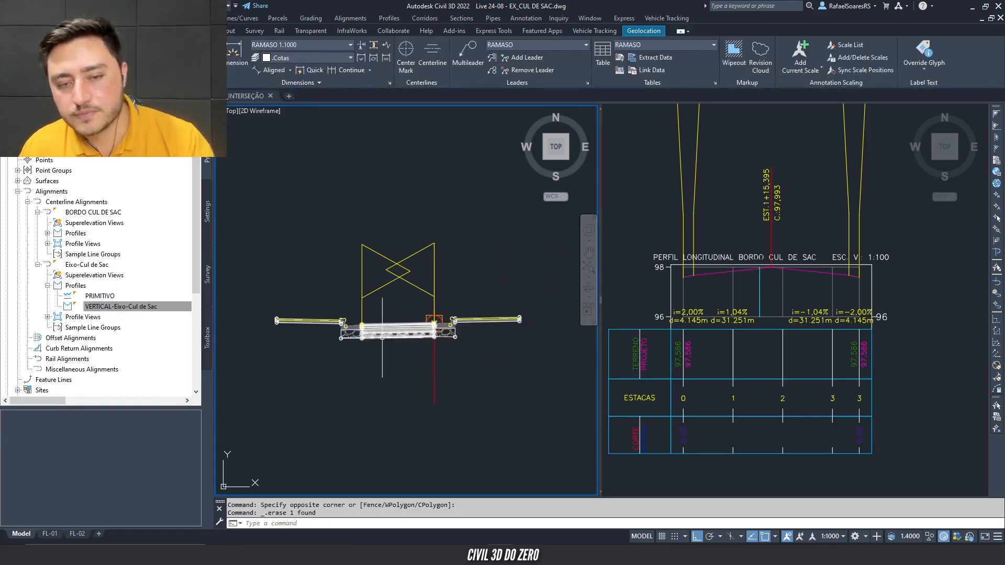
- Compare the reduced assembly copy with the cul-de-sac edge and centerline in plan, side by side in the two viewports
{"action": "scroll", "coordinate": [385, 338], "scroll_direction": "up", "scroll_amount": 2}
{"action": "scroll", "coordinate": [397, 330], "scroll_direction": "down", "scroll_amount": 3}
{"action": "scroll", "coordinate": [361, 339], "scroll_direction": "up", "scroll_amount": 2}
{"action": "middle_click_drag", "start_coordinate": [361, 339], "coordinate": [418, 329]}
{"action": "scroll", "coordinate": [418, 334], "scroll_direction": "up", "scroll_amount": 2}
{"action": "left_click", "coordinate": [721, 178]}
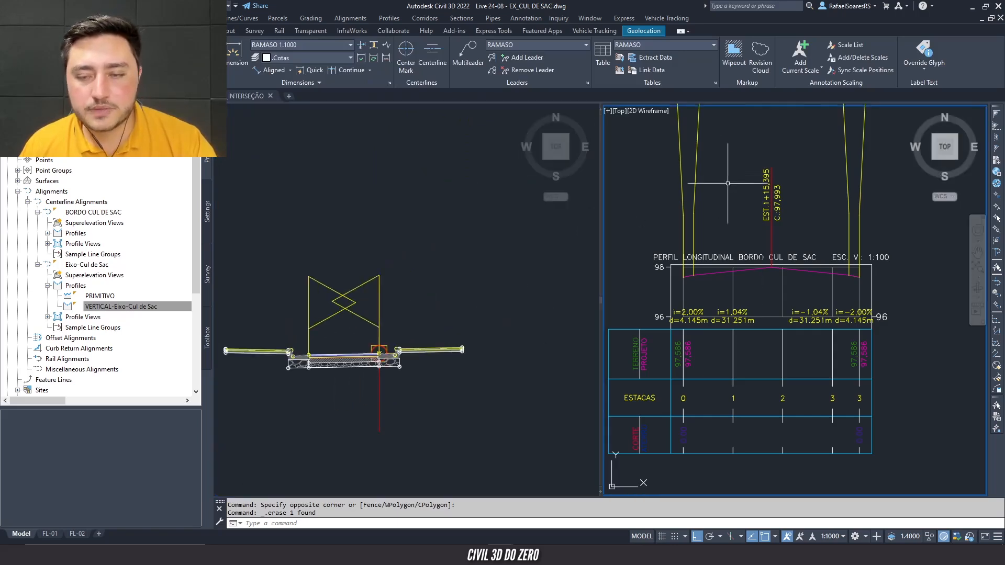
{"action": "scroll", "coordinate": [774, 251], "scroll_direction": "down", "scroll_amount": 10}
{"action": "middle_click_drag", "start_coordinate": [697, 249], "coordinate": [836, 278]}
{"action": "scroll", "coordinate": [855, 278], "scroll_direction": "up", "scroll_amount": 6}
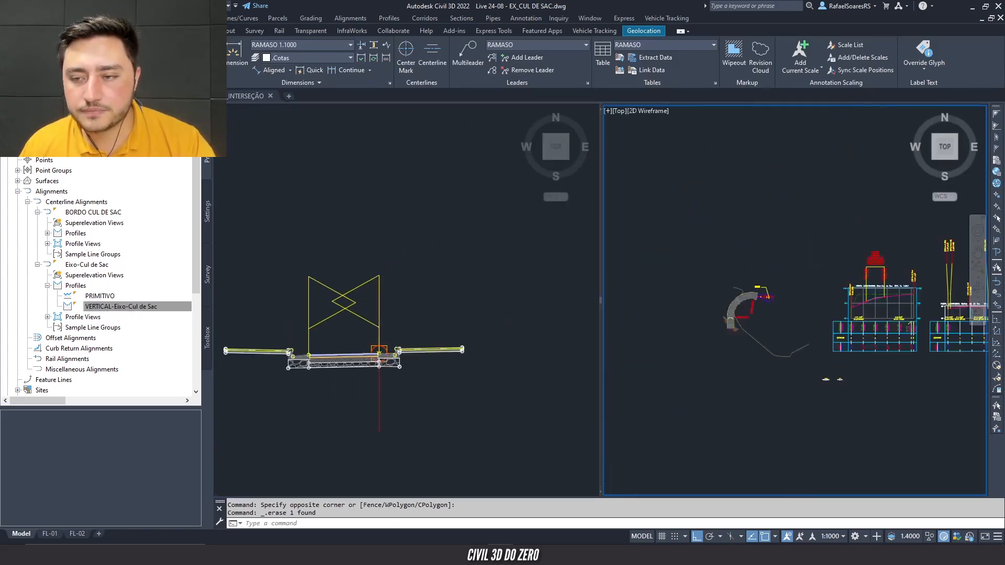
{"action": "mouse_move", "coordinate": [692, 291]}
{"action": "middle_mouse_down"}
{"action": "mouse_move", "coordinate": [710, 384]}
{"action": "mouse_move", "coordinate": [738, 362]}
{"action": "middle_mouse_up"}
{"action": "scroll", "coordinate": [722, 368], "scroll_direction": "up", "scroll_amount": 2}
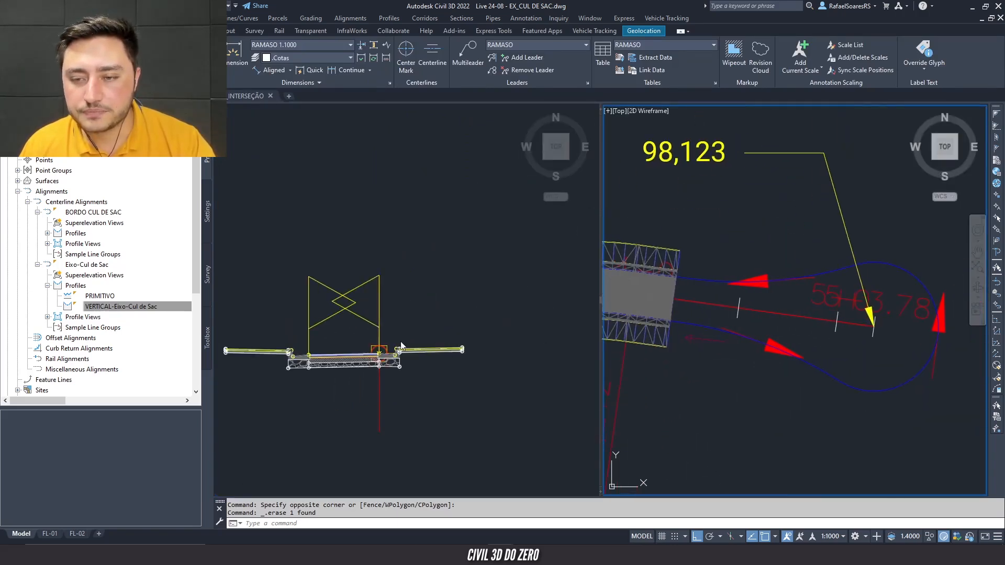
{"action": "left_click", "coordinate": [361, 352]}
{"action": "scroll", "coordinate": [361, 352], "scroll_direction": "up", "scroll_amount": 2}
{"action": "middle_click_drag", "start_coordinate": [391, 337], "coordinate": [439, 287]}
{"action": "left_click", "coordinate": [780, 340]}
{"action": "scroll", "coordinate": [783, 341], "scroll_direction": "up", "scroll_amount": 4}
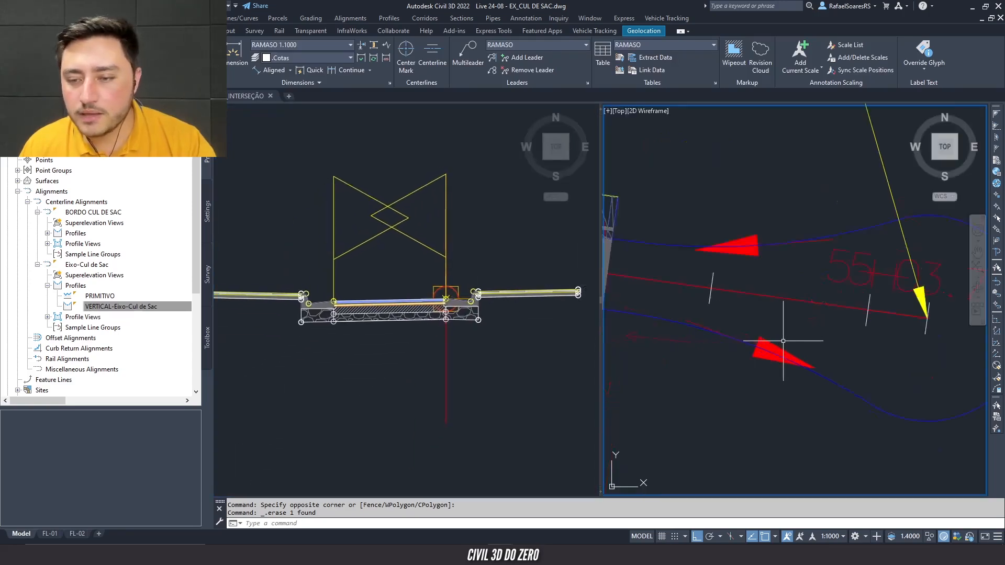
{"action": "scroll", "coordinate": [734, 323], "scroll_direction": "down", "scroll_amount": 2}
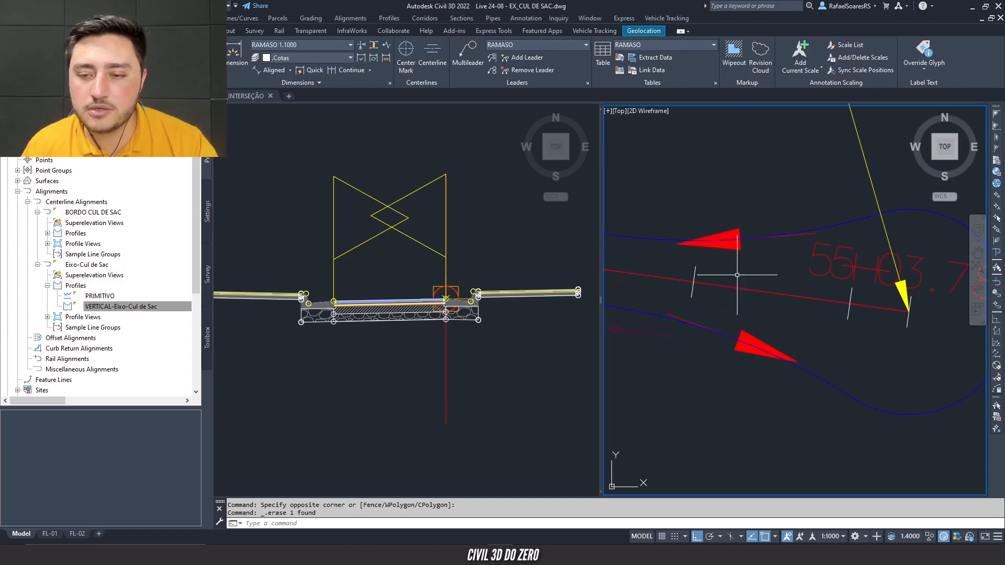
{"action": "mouse_move", "coordinate": [740, 272]}
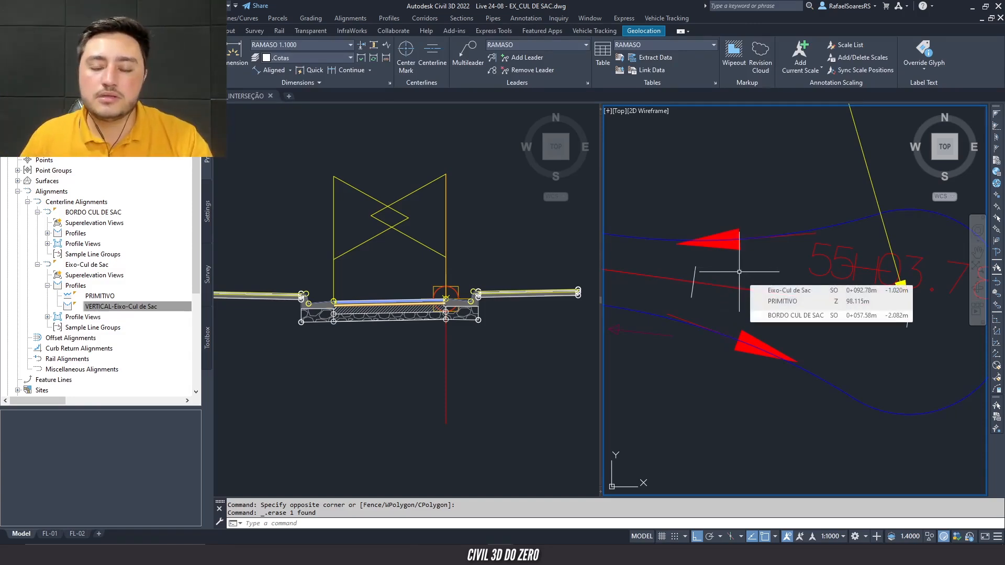
- Delete the left curb and sidewalk subassemblies from the copied assembly
{"action": "left_click", "coordinate": [359, 332]}
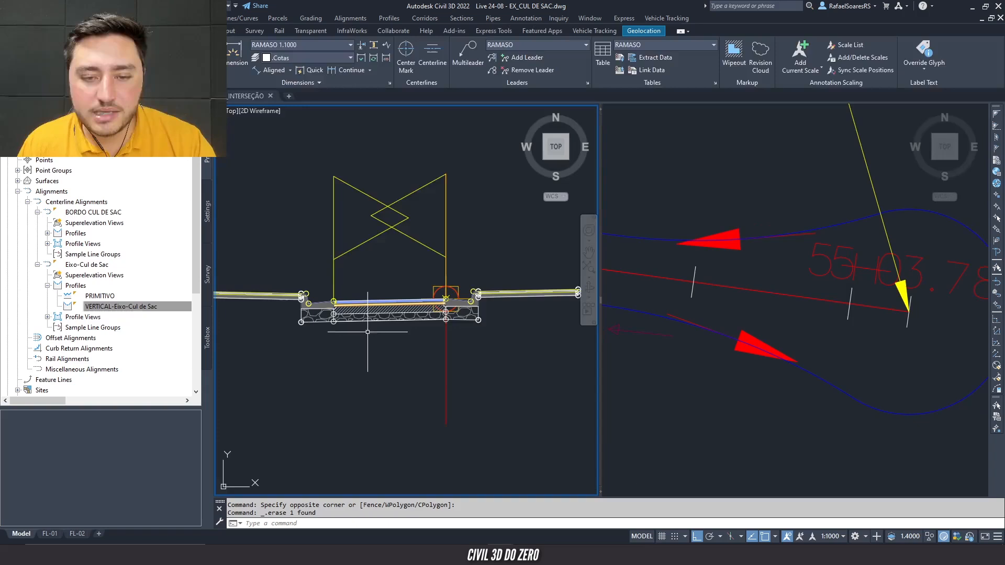
{"action": "middle_click_drag", "start_coordinate": [364, 330], "coordinate": [421, 327]}
{"action": "left_click", "coordinate": [378, 318]}
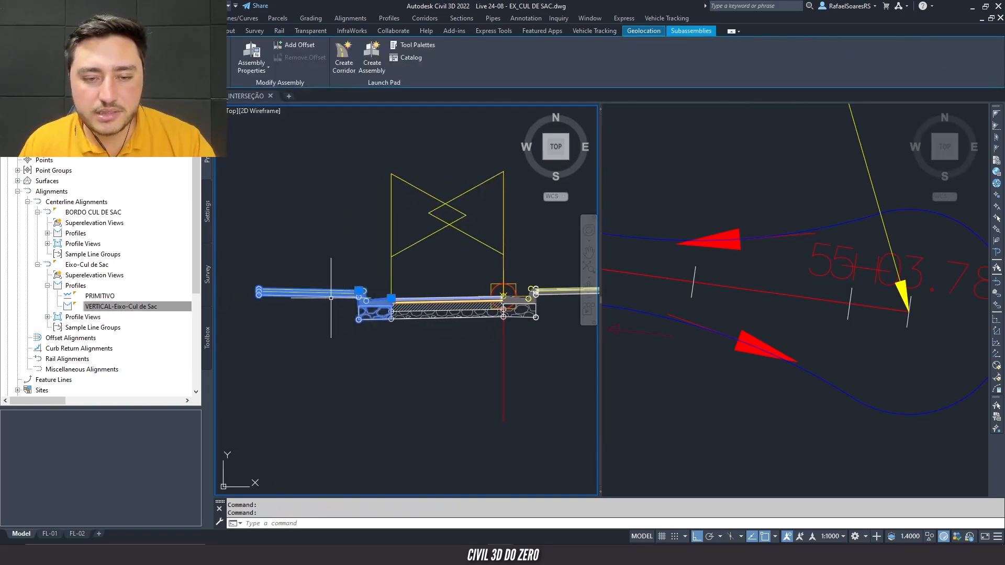
{"action": "key", "text": "Delete"}
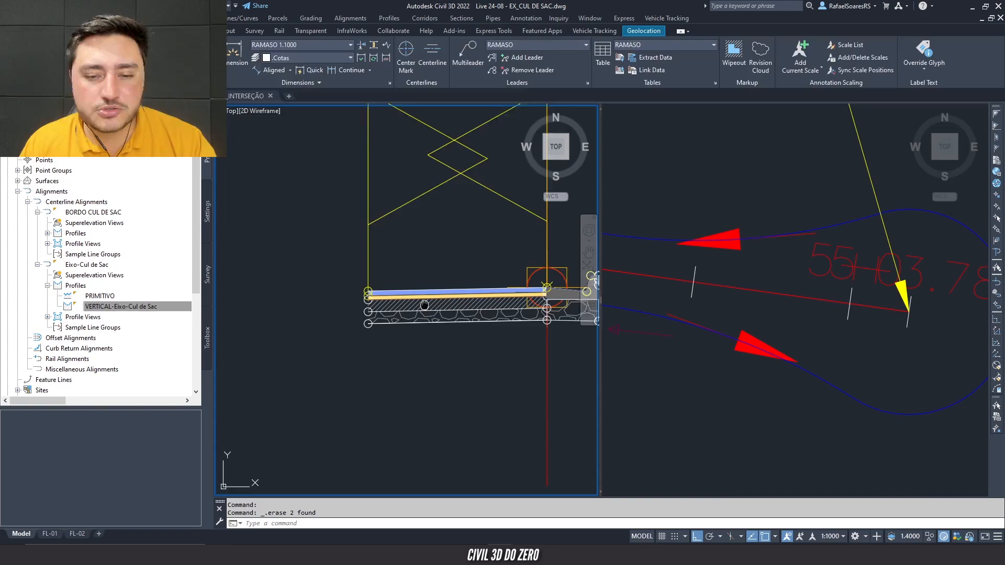
- Set the default slope of the copied assembly's left lane subassembly, PISTA A ESQUERDA, to 2.00%
{"action": "scroll", "coordinate": [555, 322], "scroll_direction": "up", "scroll_amount": 2}
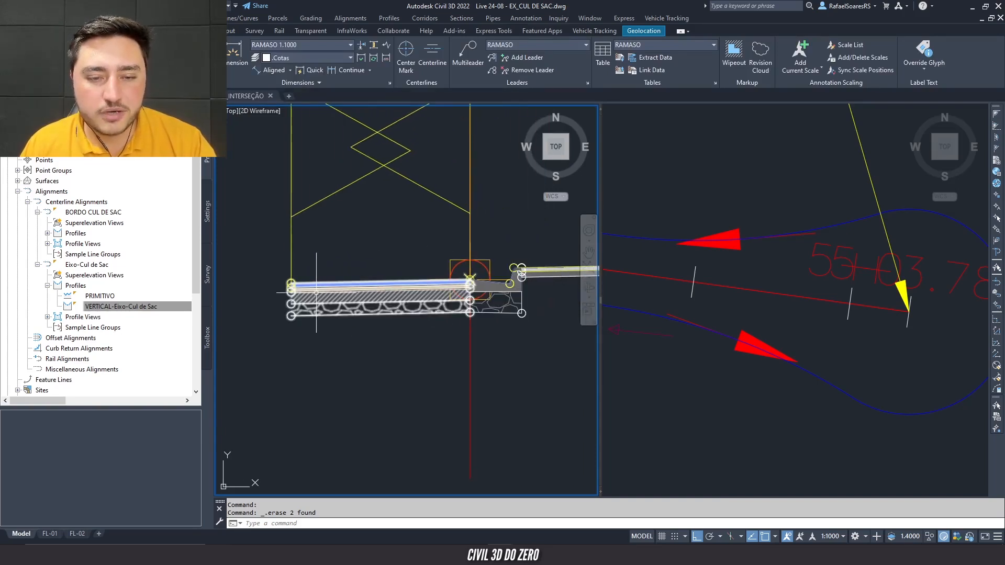
{"action": "double_click", "coordinate": [400, 282]}
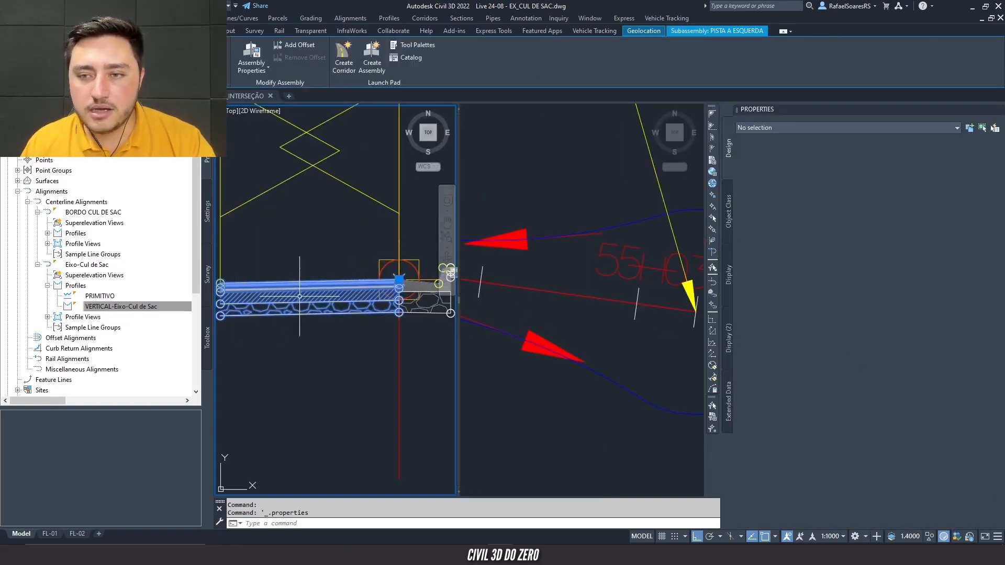
{"action": "key", "text": "Escape"}
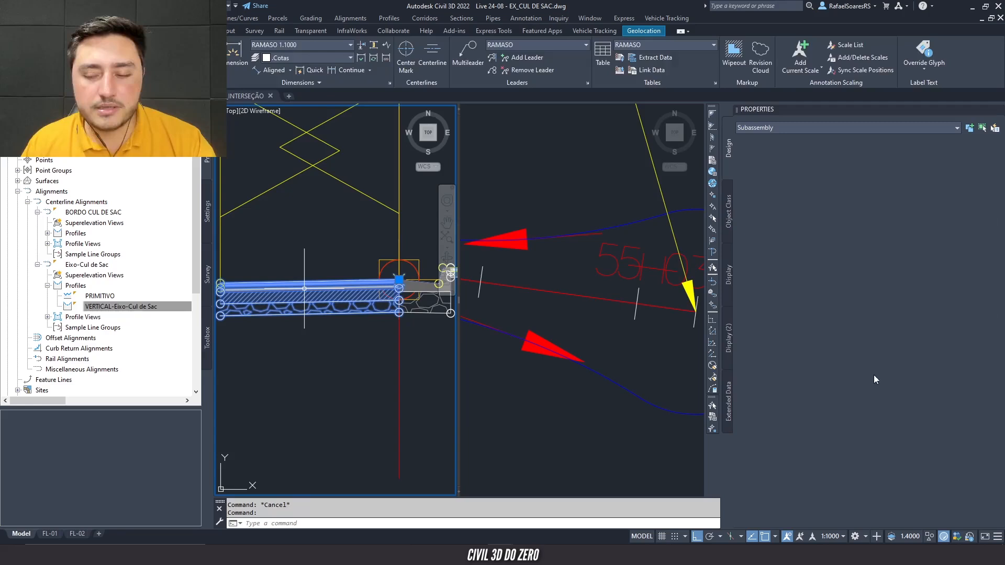
{"action": "left_click", "coordinate": [898, 418]}
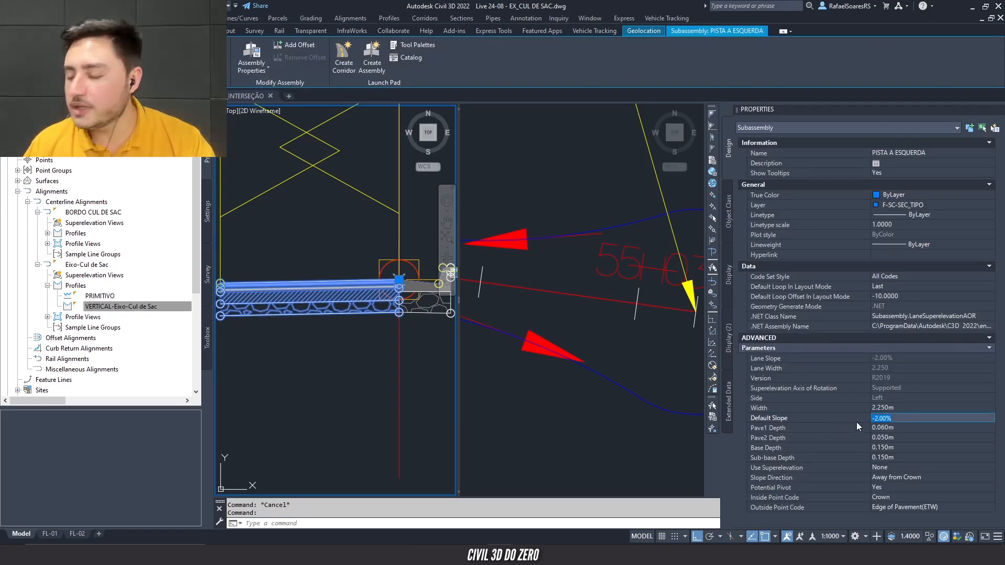
{"action": "type", "text": "2"}
{"action": "key", "text": "Return"}
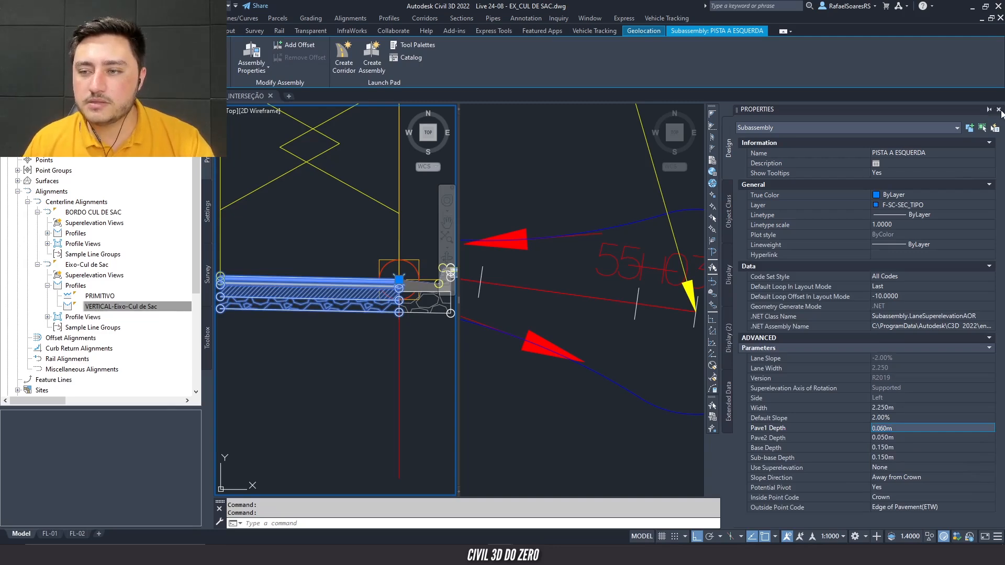
{"action": "left_click", "coordinate": [999, 110]}
{"action": "key", "text": "Escape"}
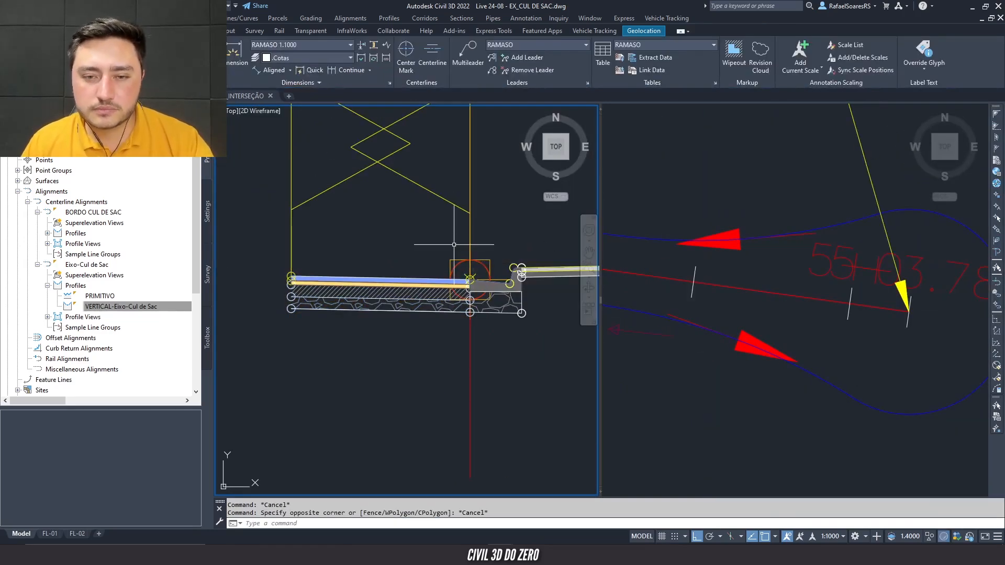
- Rename the reduced assembly copy as "Seção Bordo pista a esquerda"
{"action": "scroll", "coordinate": [454, 244], "scroll_direction": "down", "scroll_amount": 3}
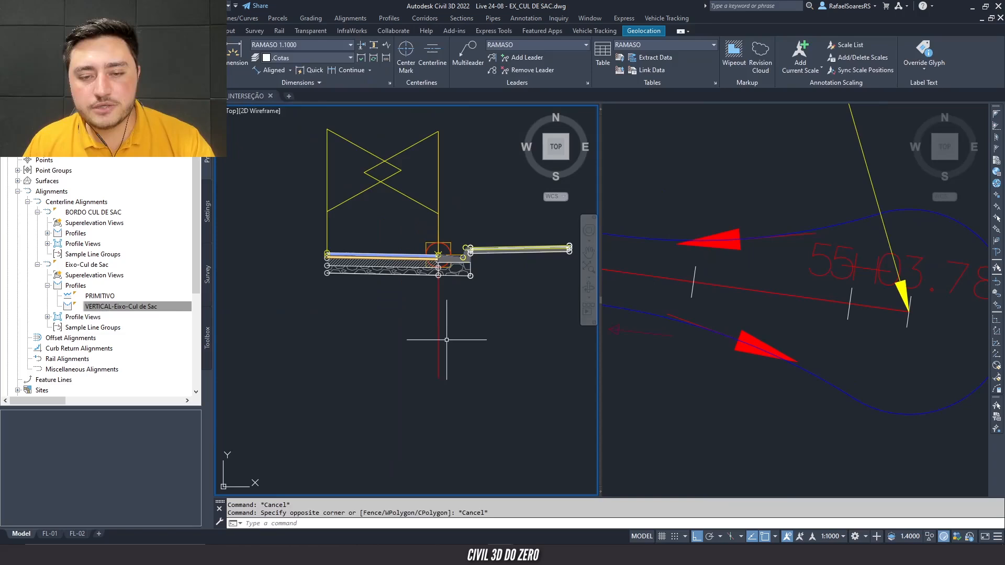
{"action": "double_click", "coordinate": [438, 255]}
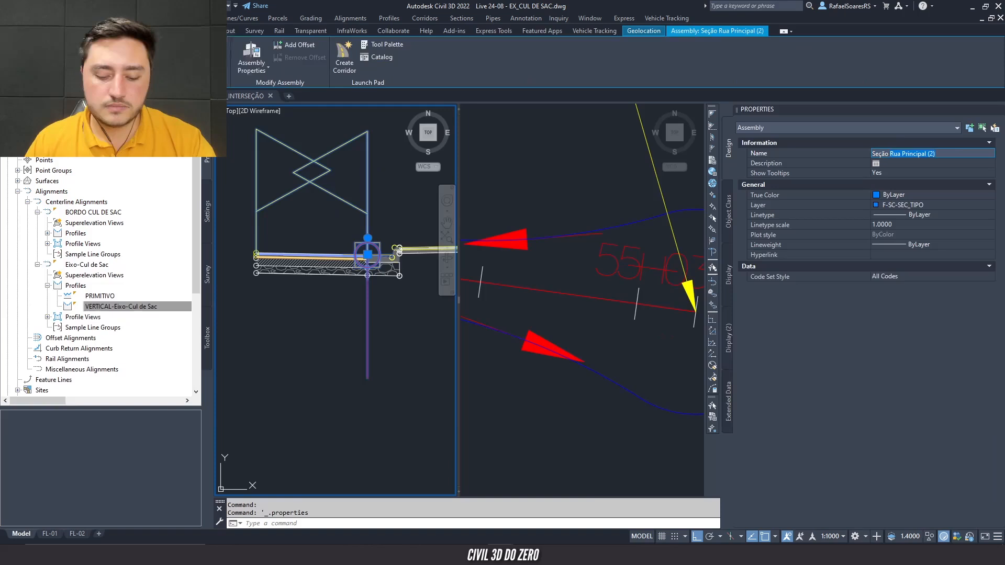
{"action": "type", "text": "Seção b"}
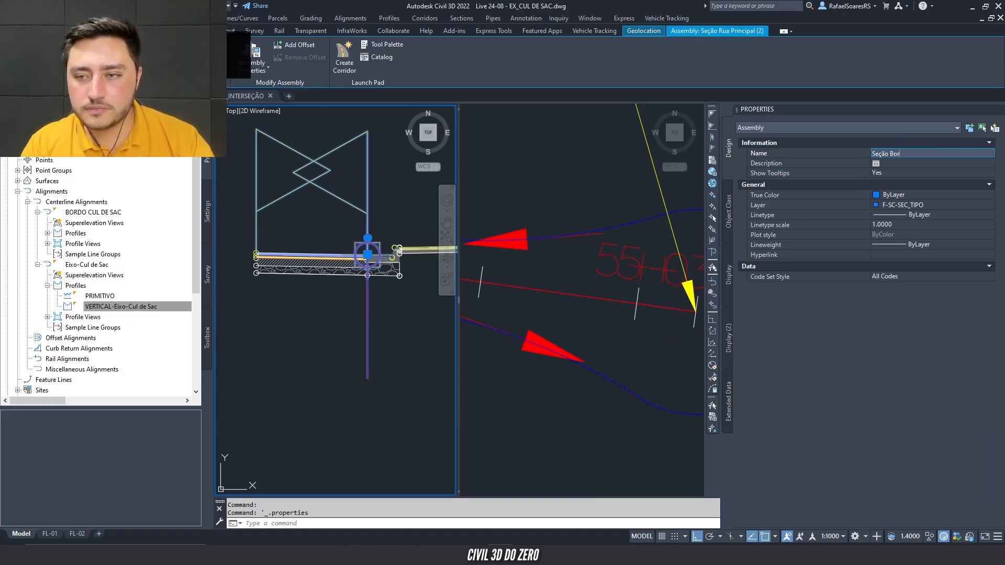
{"action": "type", "text": "ordo pista a esquerda"}
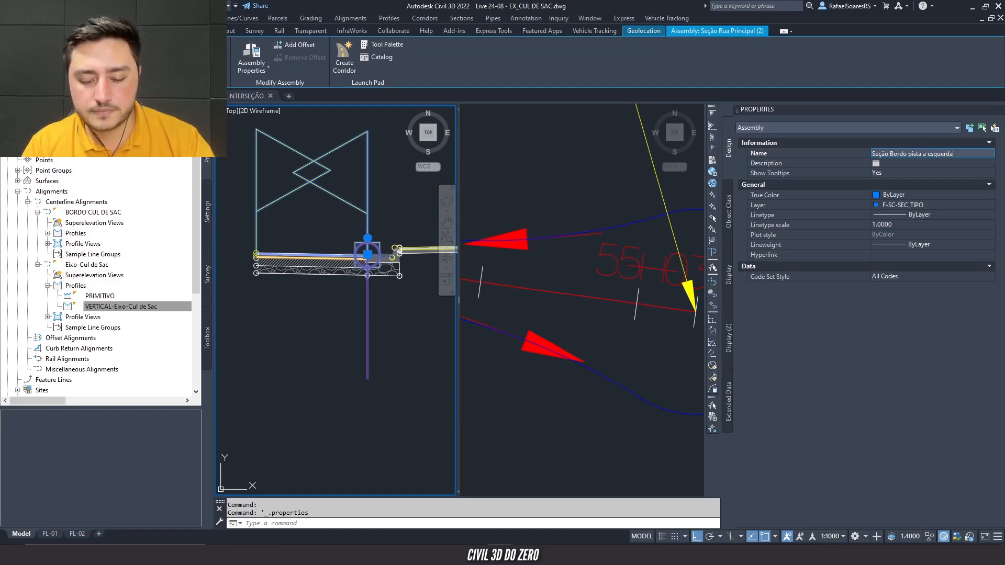
{"action": "key", "text": "Return"}
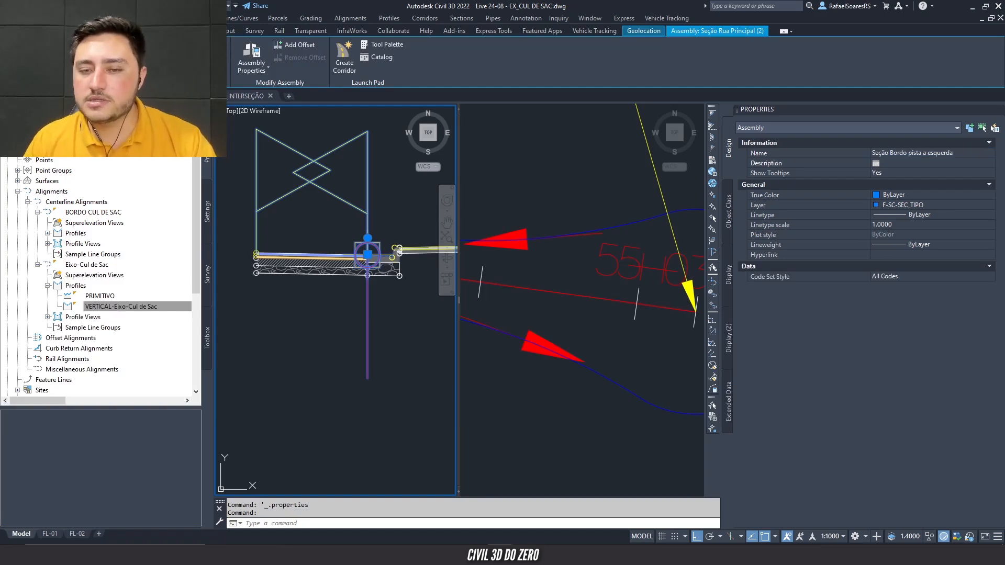
{"action": "left_click", "coordinate": [998, 111]}
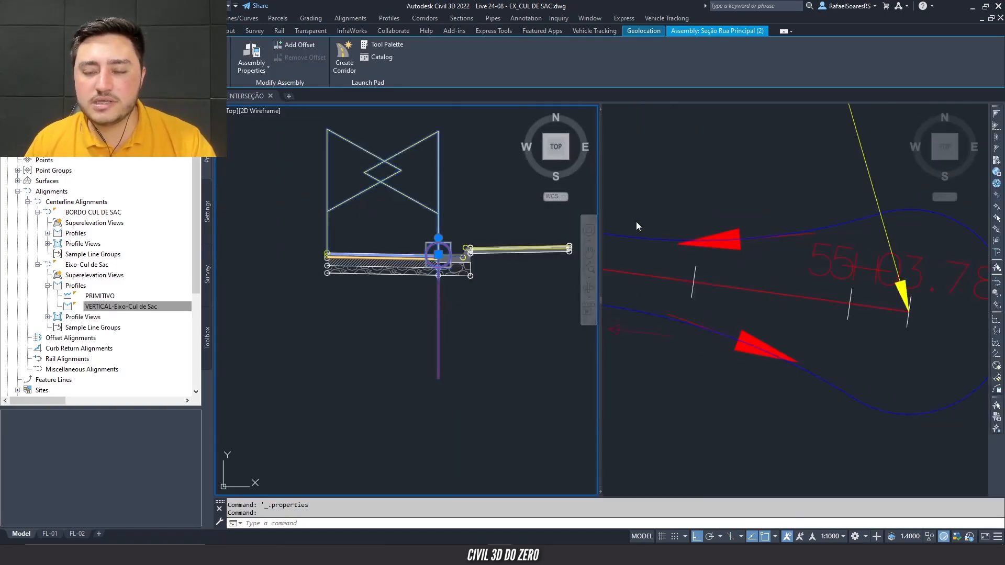
- Send the PRÉVIA-TOP surface at the end of the road to the back of the display order
{"action": "left_click", "coordinate": [681, 184]}
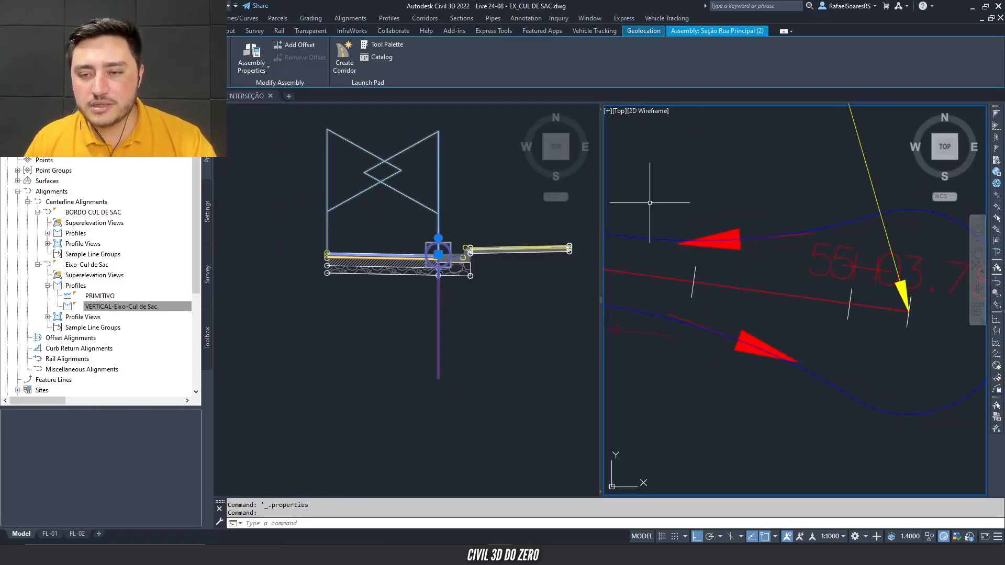
{"action": "scroll", "coordinate": [636, 227], "scroll_direction": "down", "scroll_amount": 2}
{"action": "key", "text": "Escape"}
{"action": "left_click", "coordinate": [497, 306]}
{"action": "left_click", "coordinate": [489, 329]}
{"action": "key", "text": "Escape"}
{"action": "left_click", "coordinate": [664, 334]}
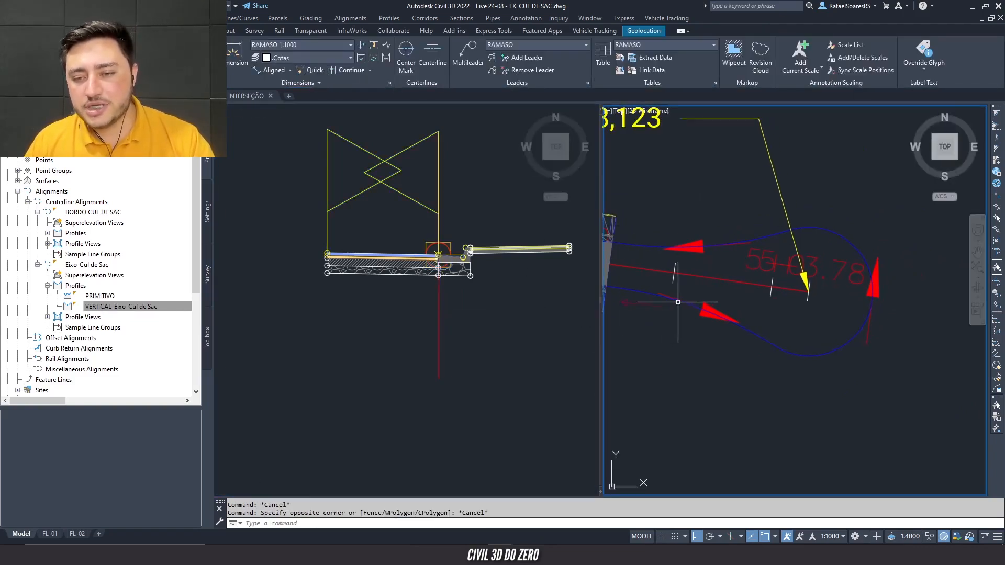
{"action": "middle_click_drag", "start_coordinate": [741, 302], "coordinate": [769, 308]}
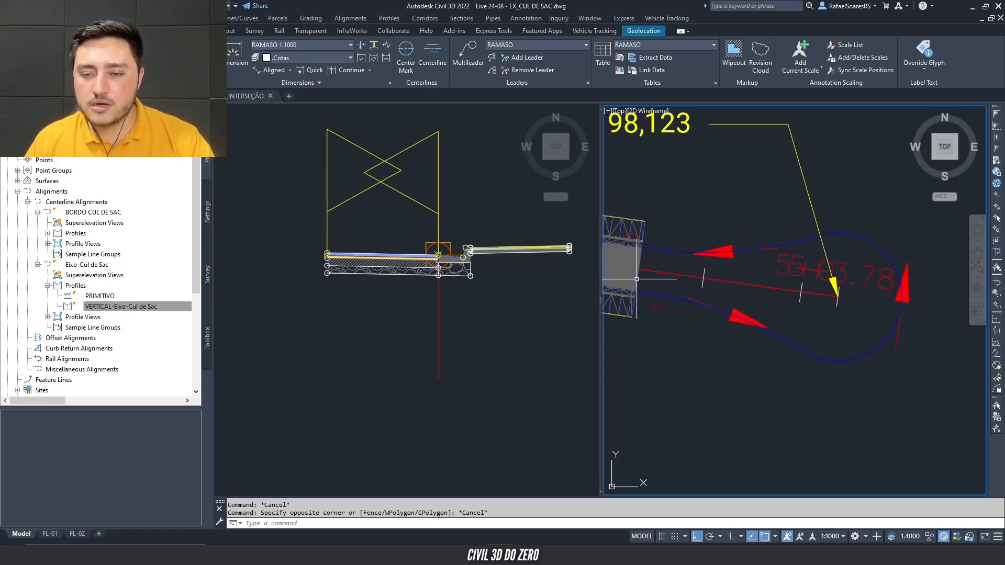
{"action": "middle_click_drag", "start_coordinate": [615, 278], "coordinate": [694, 278]}
{"action": "left_click", "coordinate": [692, 277]}
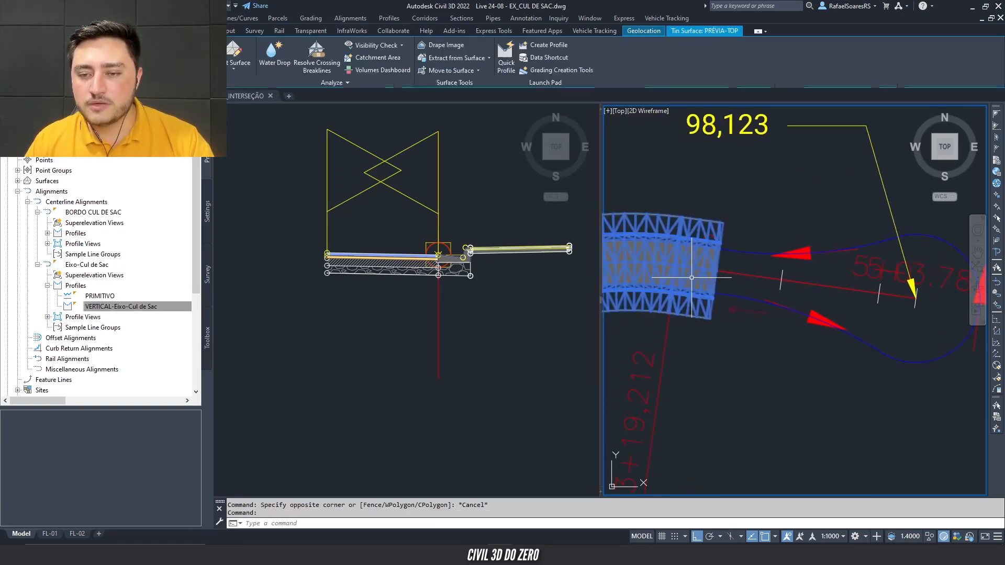
{"action": "right_click", "coordinate": [694, 268]}
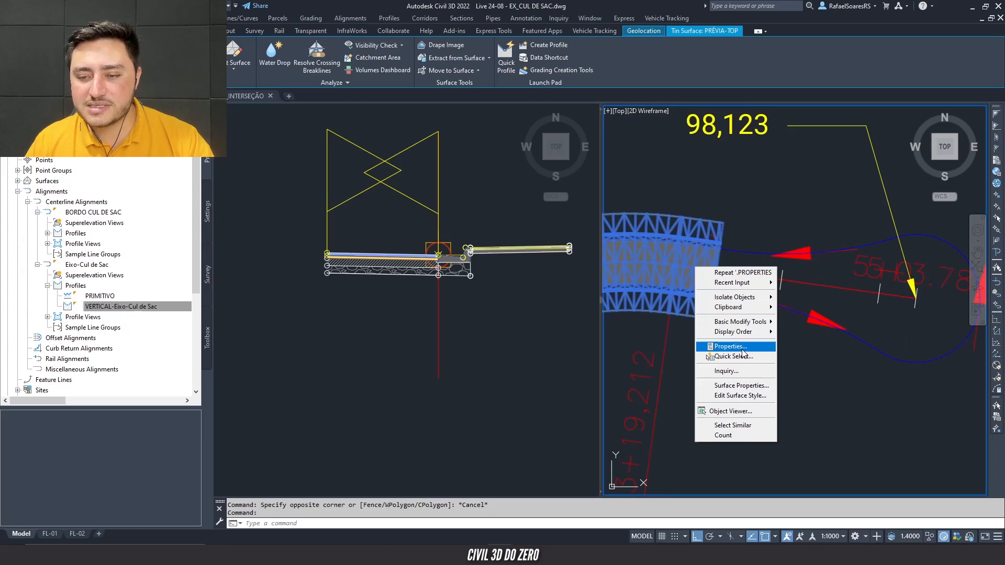
{"action": "mouse_move", "coordinate": [756, 335]}
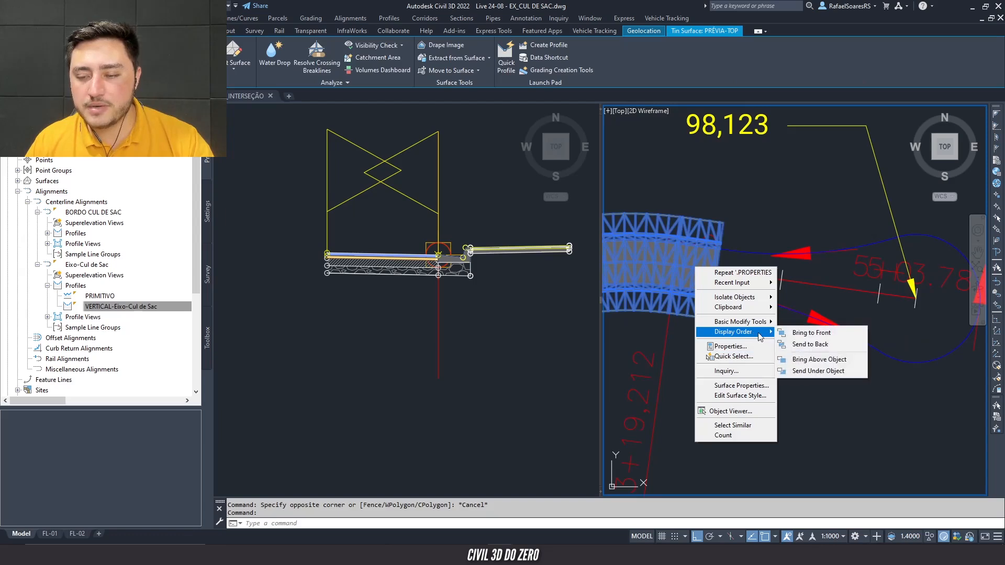
{"action": "left_click", "coordinate": [807, 344]}
- Open the properties of the Eixo-Cul de Sac corridor and arrange the dialog so the cul-de-sac plan stays visible
{"action": "left_click", "coordinate": [722, 283]}
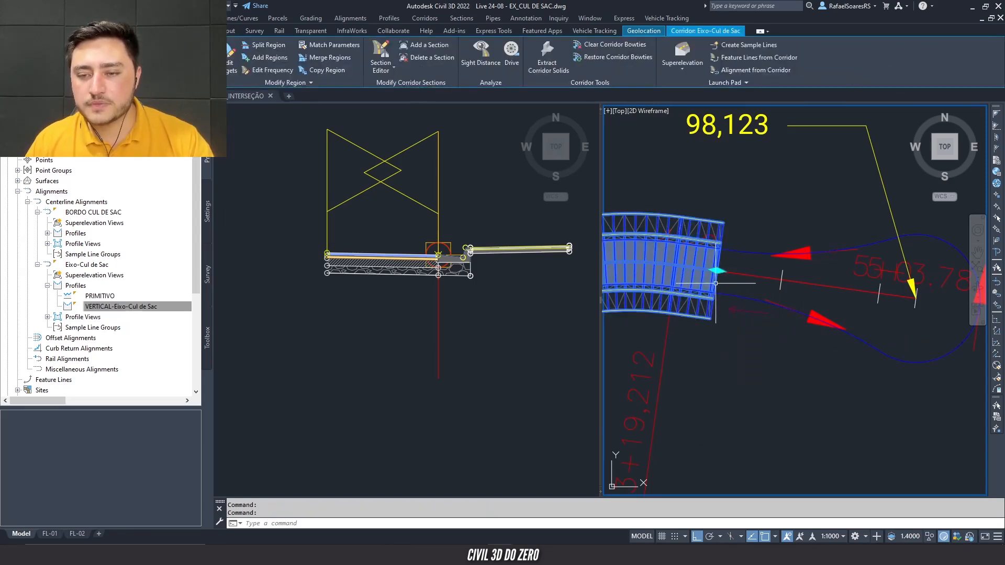
{"action": "middle_click_drag", "start_coordinate": [745, 286], "coordinate": [737, 286]}
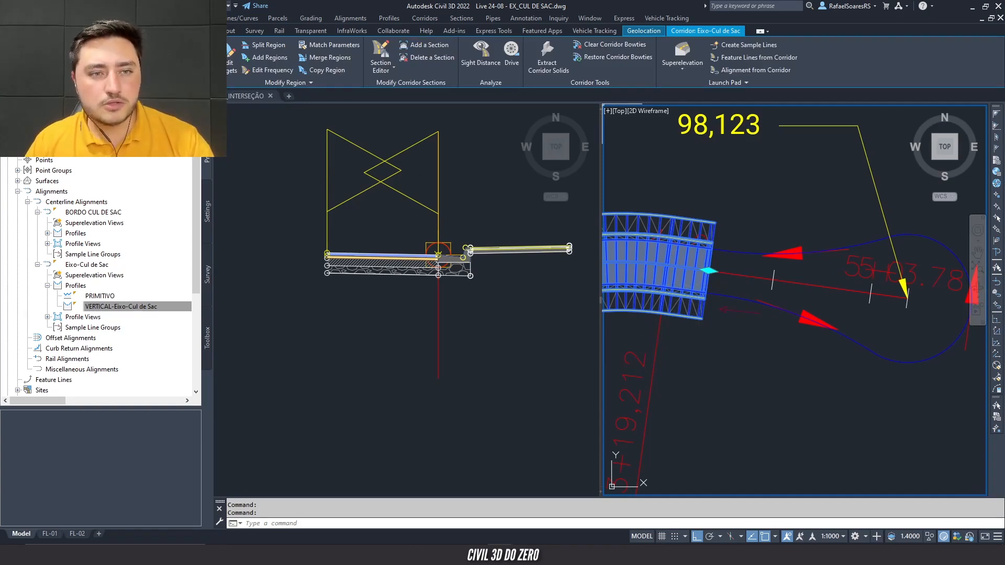
{"action": "key", "text": "Escape"}
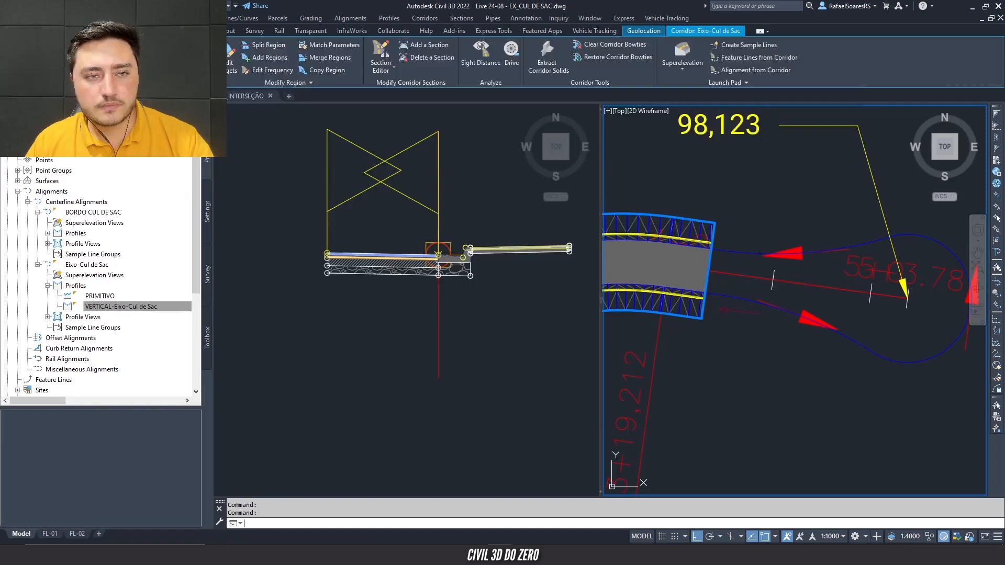
{"action": "left_click_drag", "start_coordinate": [564, 62], "coordinate": [519, 47]}
{"action": "left_click", "coordinate": [257, 55]}
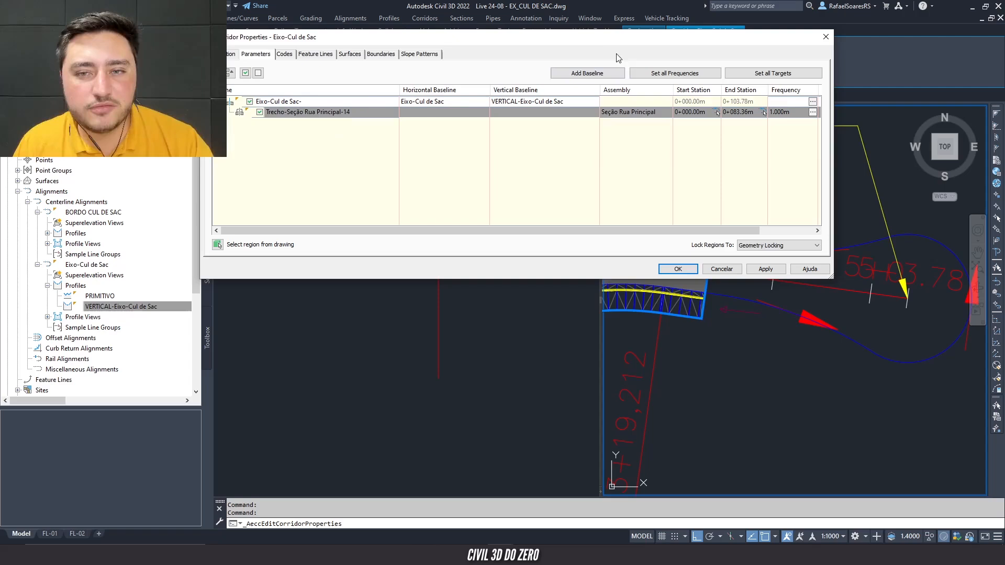
{"action": "mouse_move", "coordinate": [577, 40]}
{"action": "left_mouse_down"}
{"action": "mouse_move", "coordinate": [440, 35]}
{"action": "mouse_move", "coordinate": [475, 45]}
{"action": "left_mouse_up"}
{"action": "left_click_drag", "start_coordinate": [730, 281], "coordinate": [585, 253]}
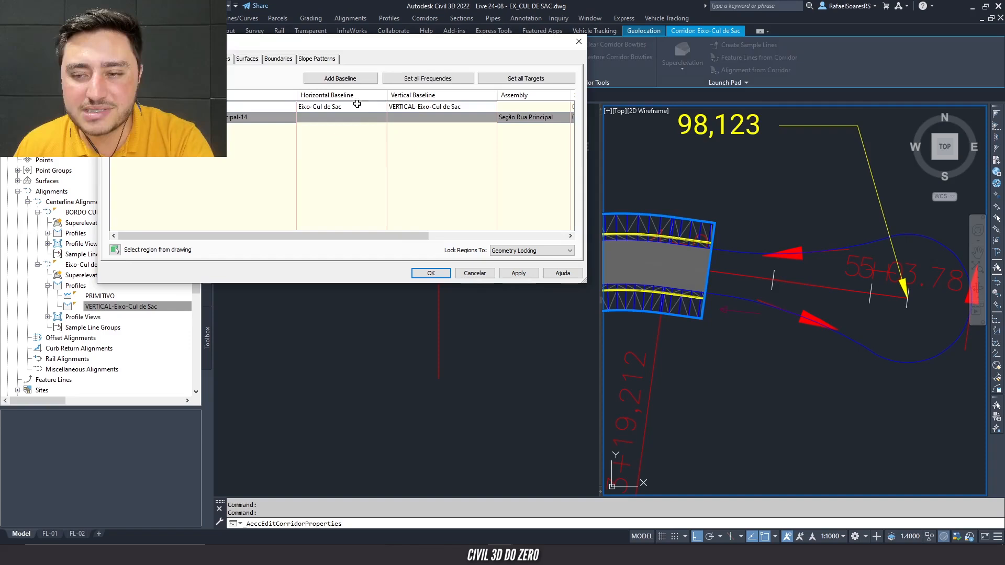
- Add an alignment-and-profile baseline to the corridor, using the BORDO CUL DE SAC alignment
{"action": "left_click", "coordinate": [323, 79]}
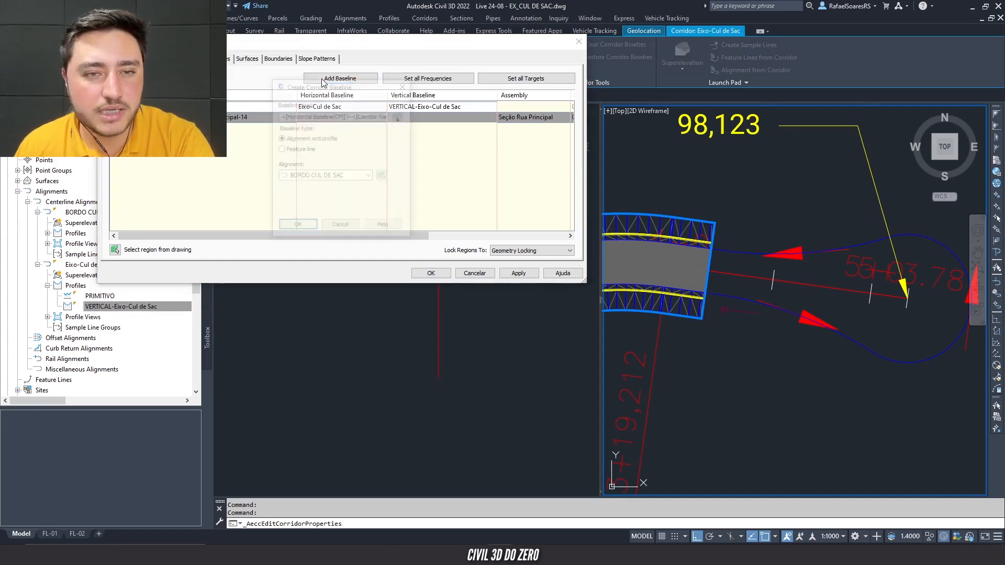
{"action": "left_click", "coordinate": [345, 177]}
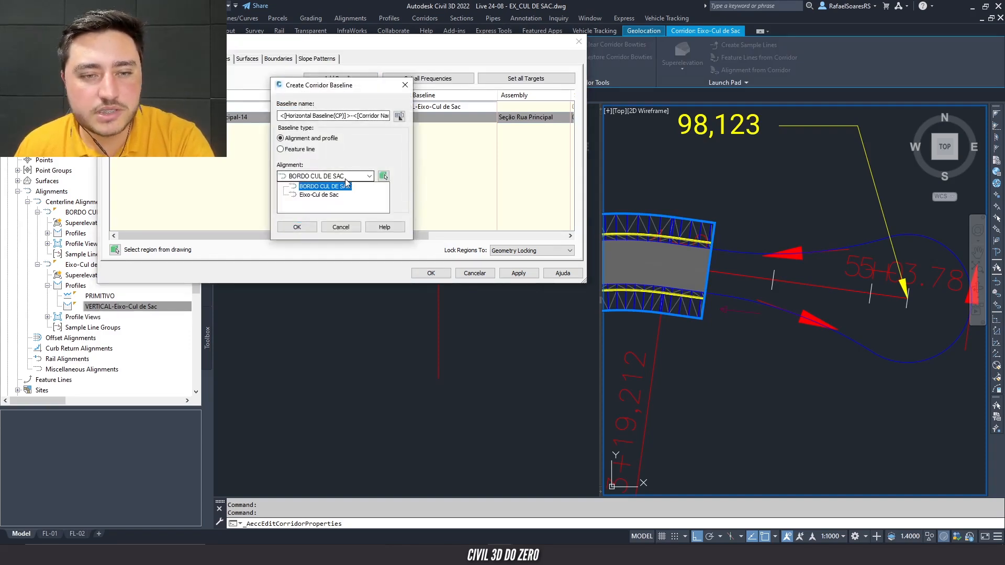
{"action": "left_click", "coordinate": [345, 185]}
{"action": "left_click", "coordinate": [307, 178]}
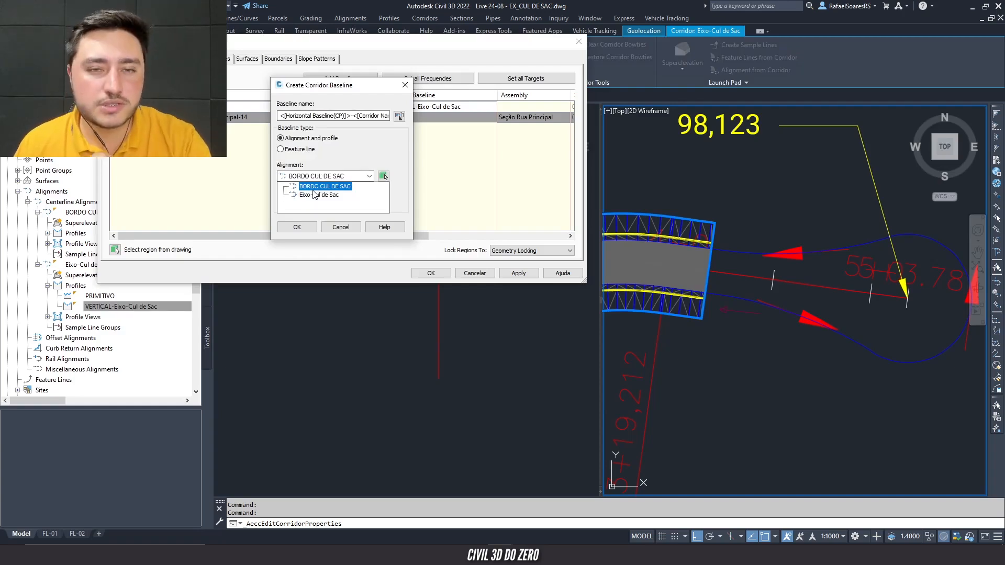
{"action": "left_click", "coordinate": [316, 187]}
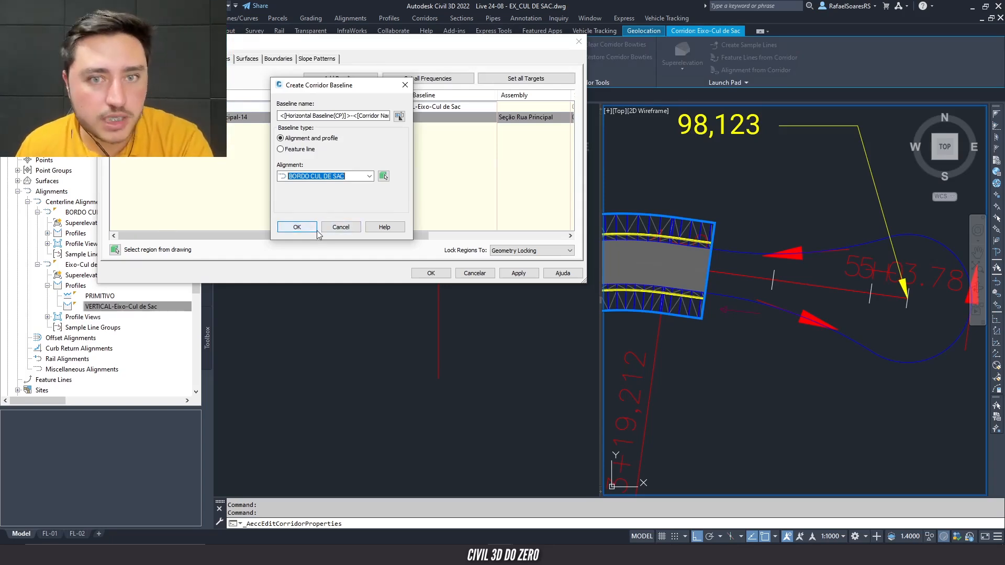
{"action": "left_click", "coordinate": [297, 228]}
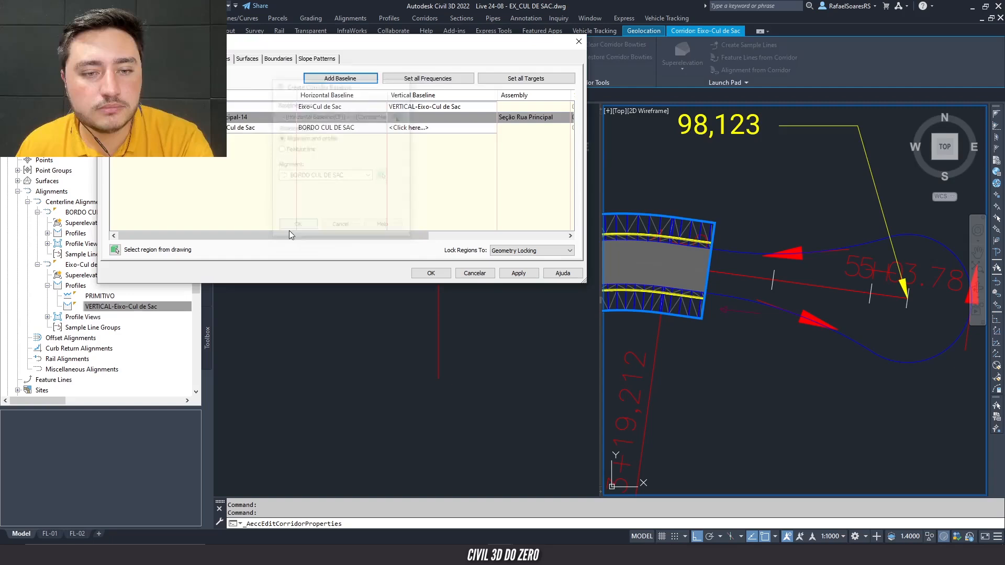
- Assign the VERTICAL-BORDO CUL DE SAC profile as the vertical baseline of the new BORDO CUL DE SAC baseline
{"action": "left_click", "coordinate": [250, 131]}
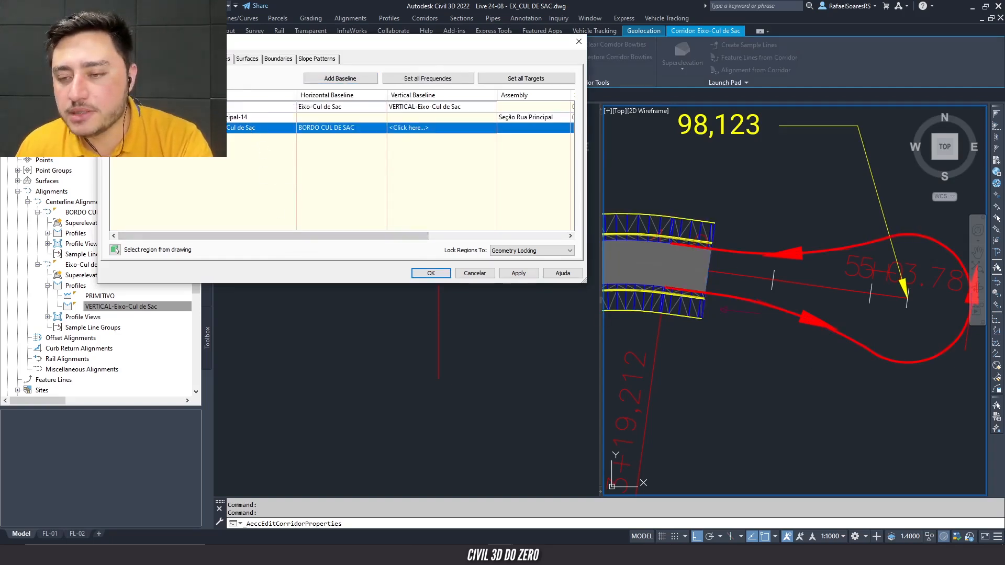
{"action": "left_click_drag", "start_coordinate": [389, 51], "coordinate": [439, 79]}
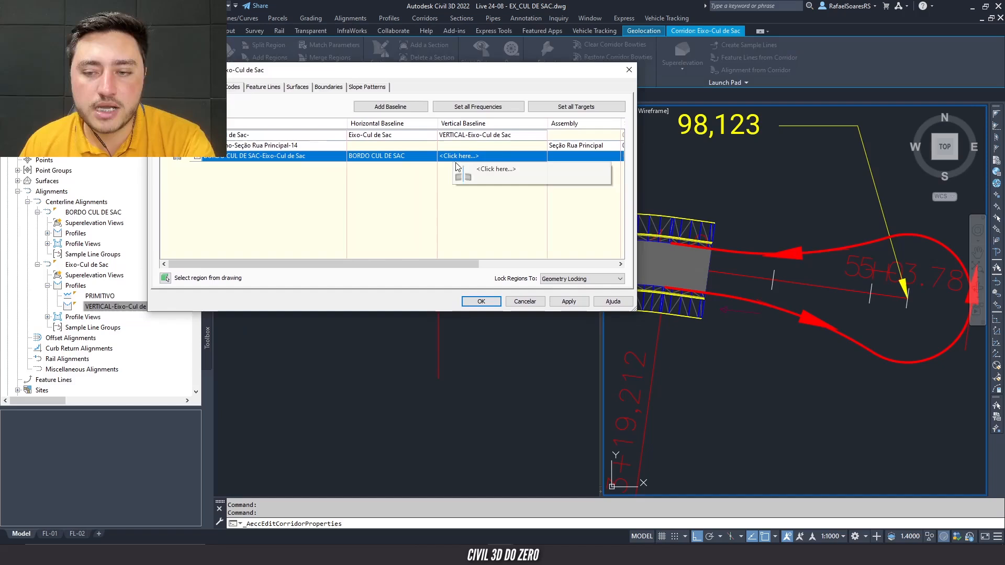
{"action": "left_click", "coordinate": [494, 159]}
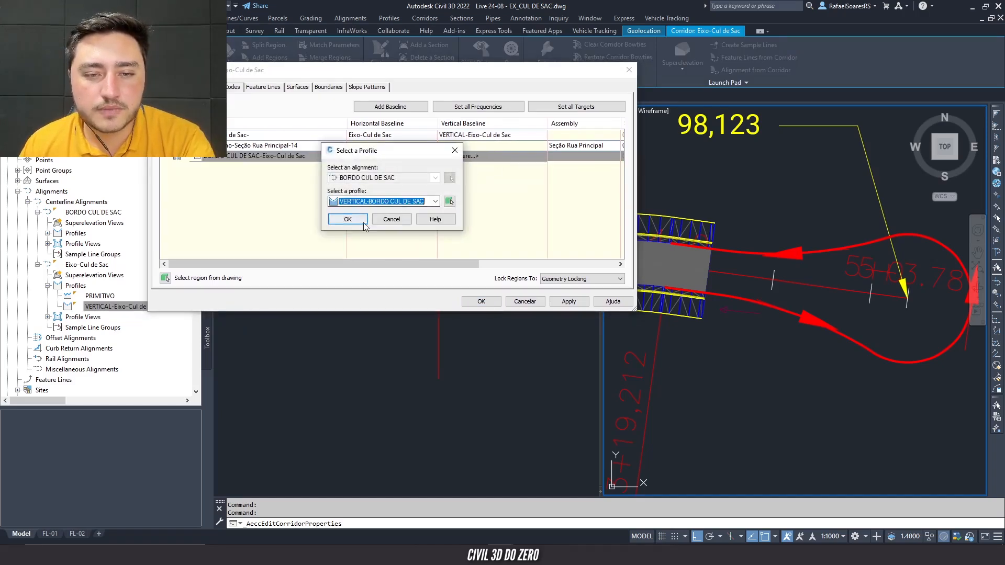
{"action": "left_click", "coordinate": [347, 218]}
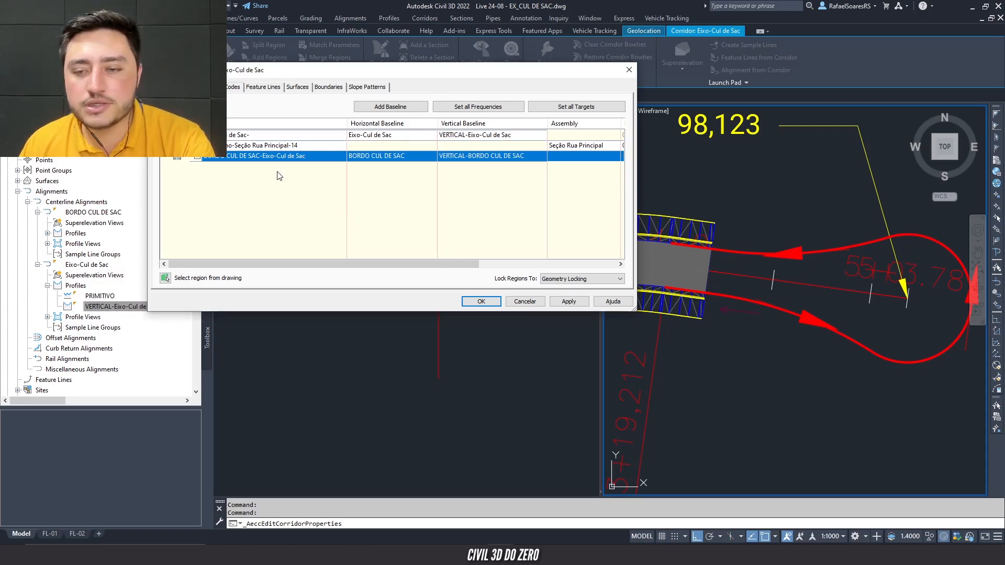
- Check in plan what the Eixo-Cul de Sac baseline, its Seção Rua Principal region and the BORDO CUL DE SAC baseline each cover
{"action": "left_click", "coordinate": [245, 136]}
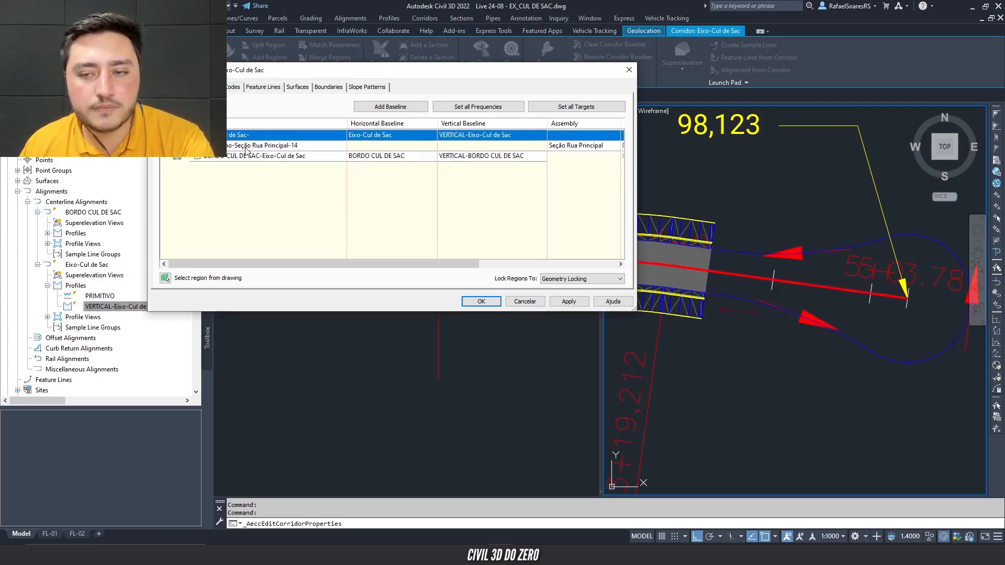
{"action": "left_click", "coordinate": [246, 148]}
{"action": "left_click", "coordinate": [245, 137]}
{"action": "left_click", "coordinate": [248, 147]}
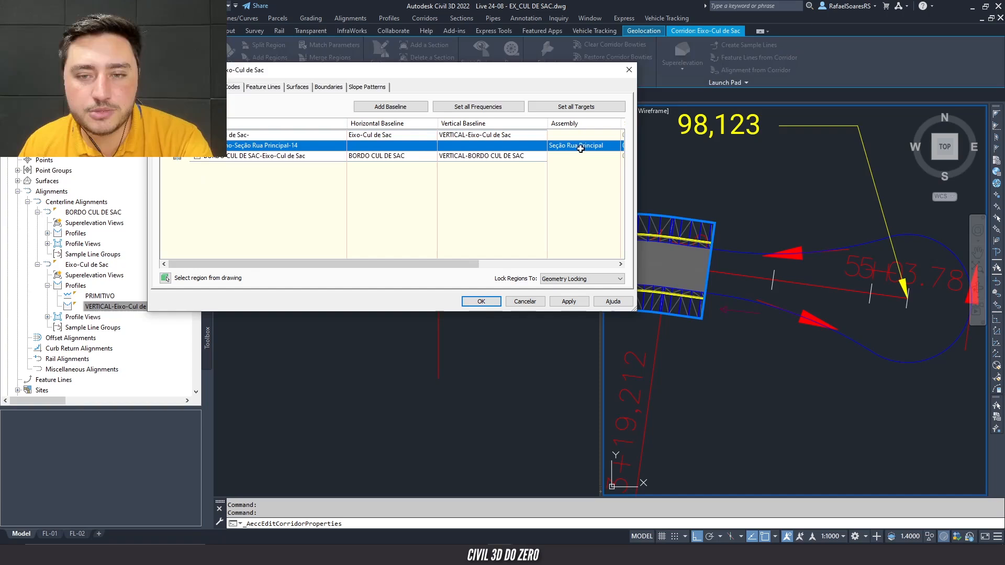
{"action": "left_click", "coordinate": [255, 156]}
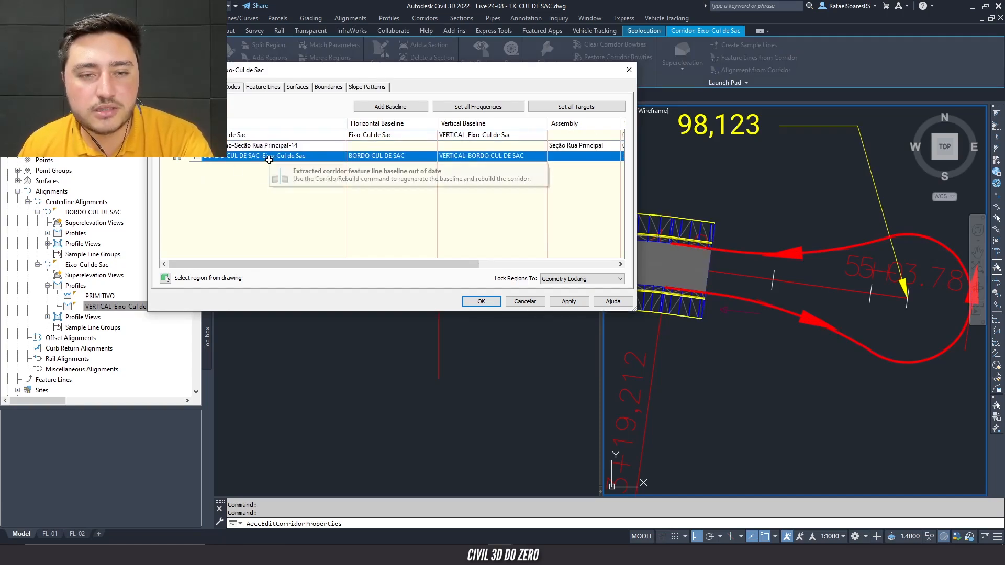
- Add a region with the Seção Bordo pista a esquerda assembly to the BORDO CUL DE SAC baseline
{"action": "right_click", "coordinate": [270, 156]}
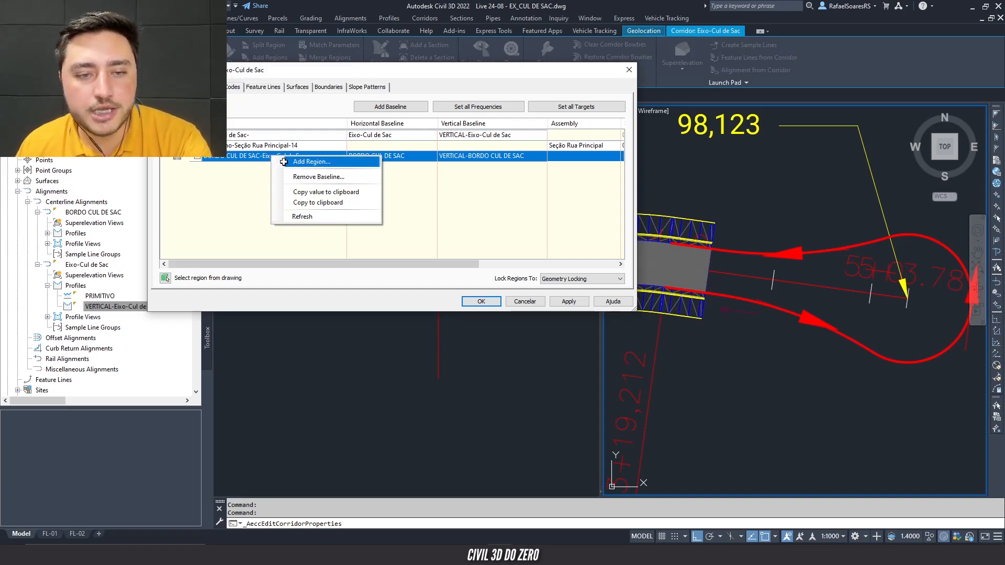
{"action": "left_click", "coordinate": [286, 162]}
{"action": "left_click", "coordinate": [286, 163]}
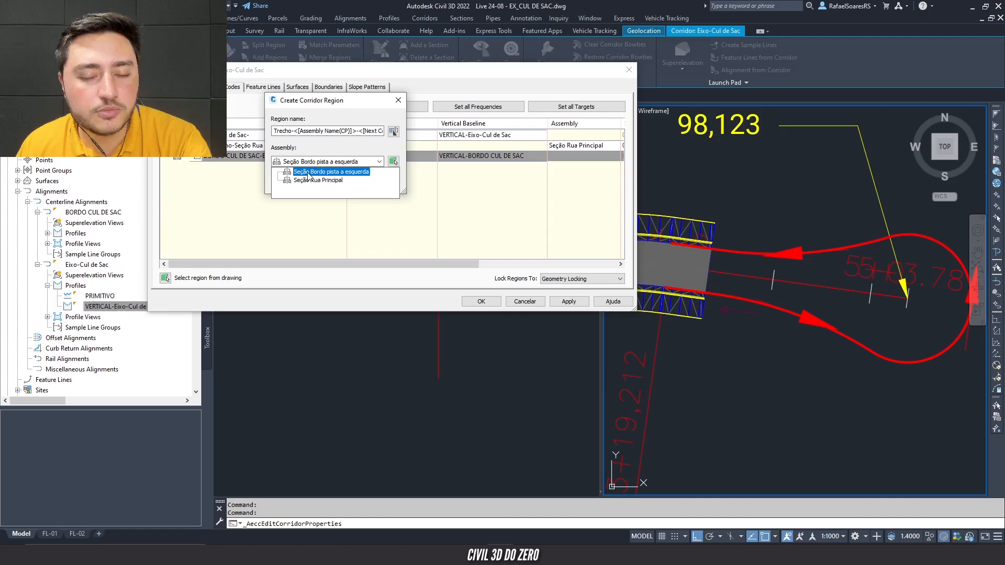
{"action": "left_click", "coordinate": [322, 175]}
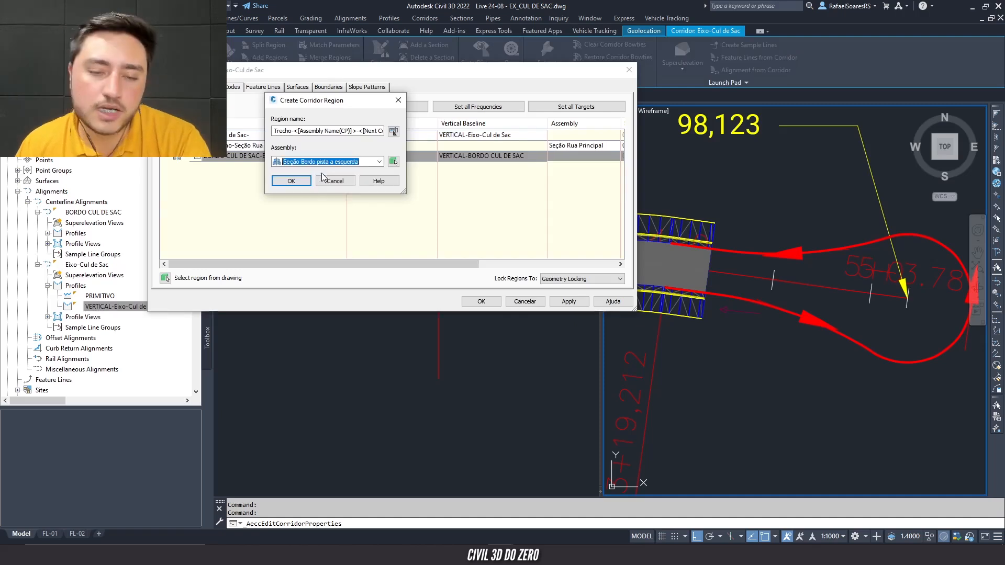
{"action": "left_click", "coordinate": [292, 182]}
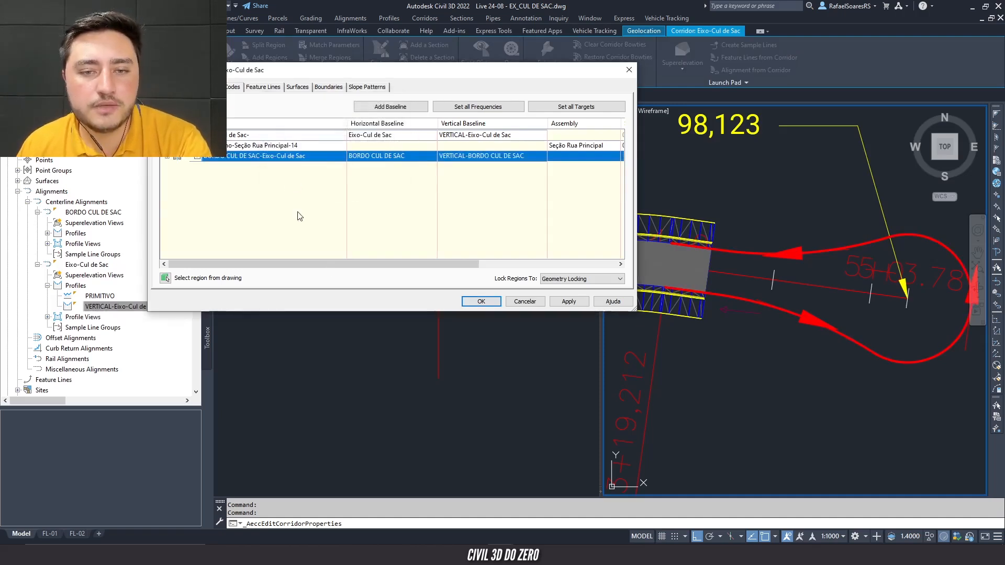
- Set the new edge region's assembly frequency to 1 m along tangents and its curve increment to 1 m
{"action": "left_click_drag", "start_coordinate": [379, 264], "coordinate": [517, 266]}
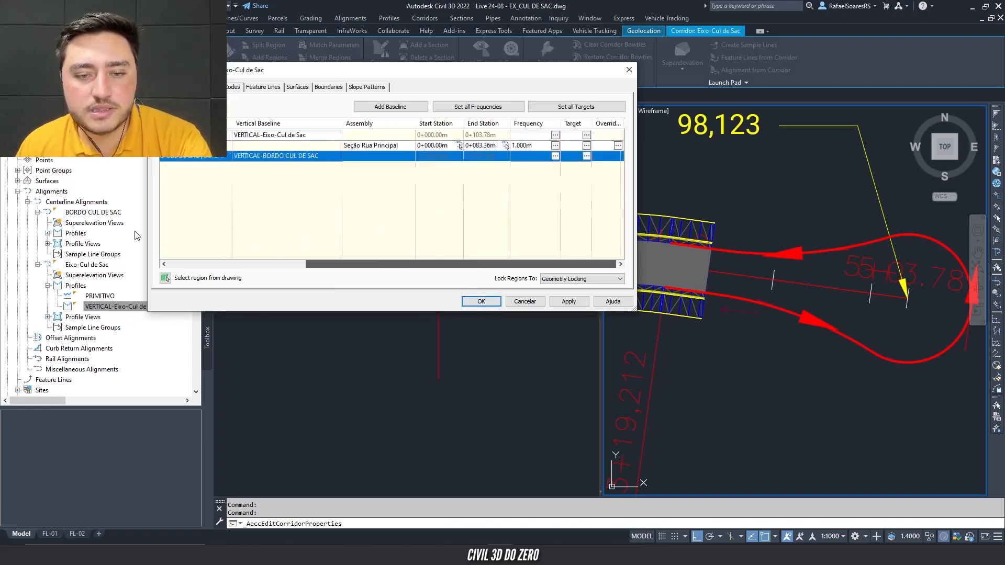
{"action": "left_click_drag", "start_coordinate": [371, 265], "coordinate": [232, 264]}
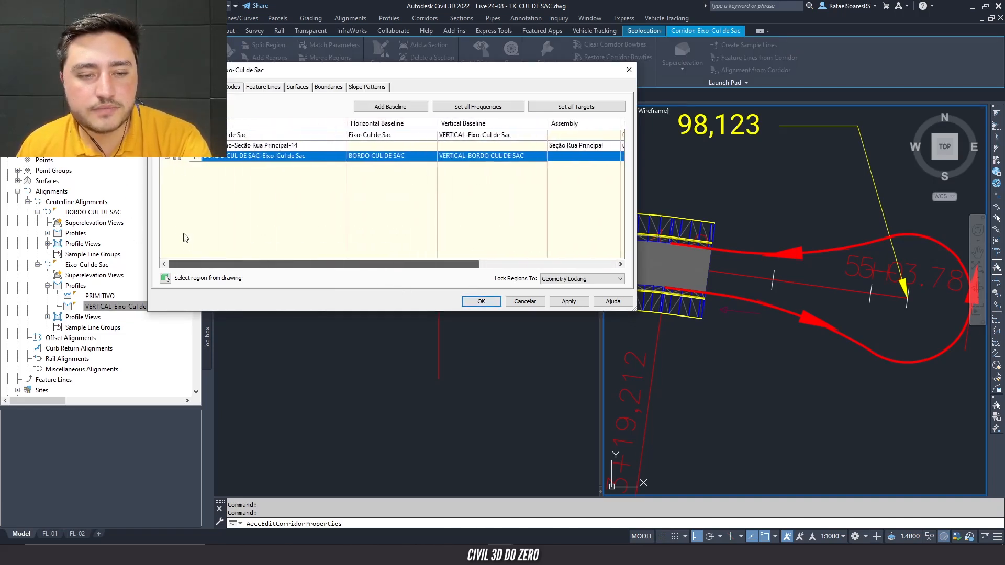
{"action": "left_click", "coordinate": [168, 156]}
{"action": "left_click_drag", "start_coordinate": [301, 264], "coordinate": [439, 264]}
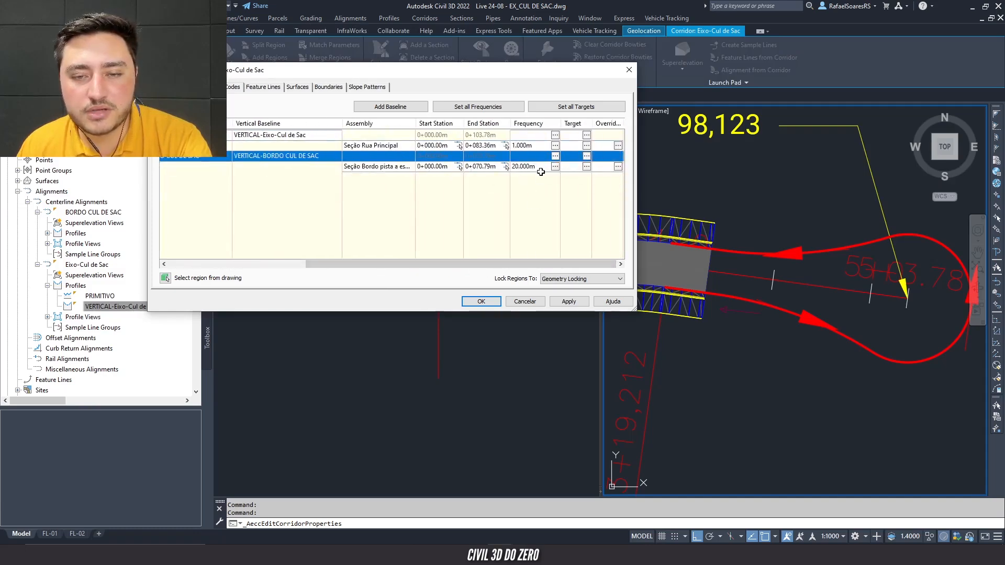
{"action": "left_click", "coordinate": [545, 167]}
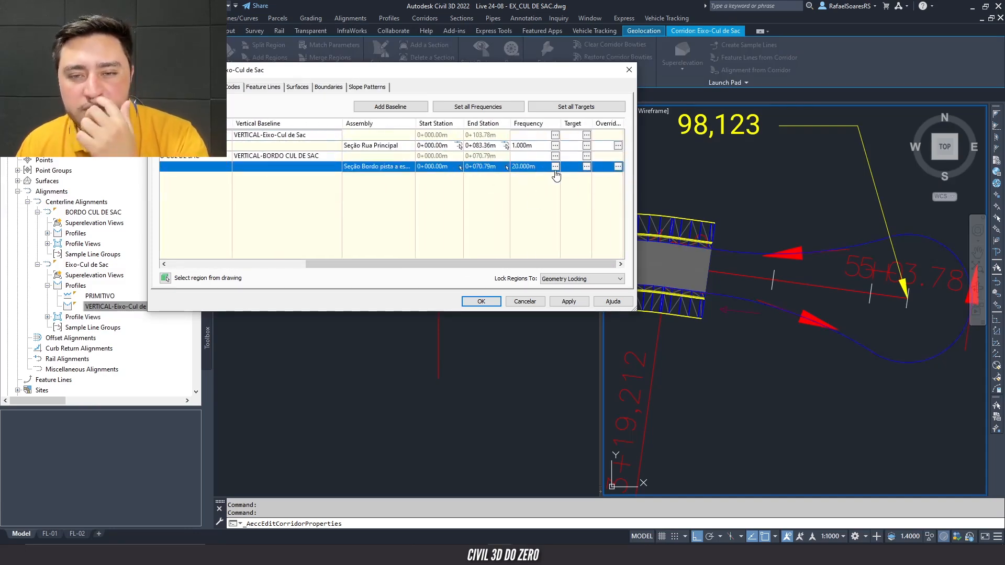
{"action": "left_click", "coordinate": [555, 167]}
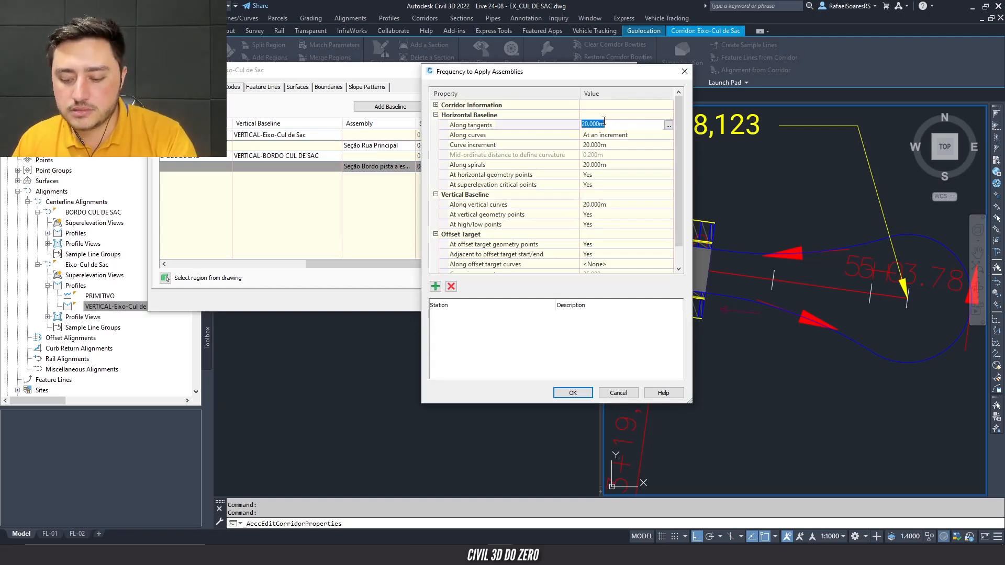
{"action": "type", "text": "1"}
{"action": "left_click", "coordinate": [607, 144]}
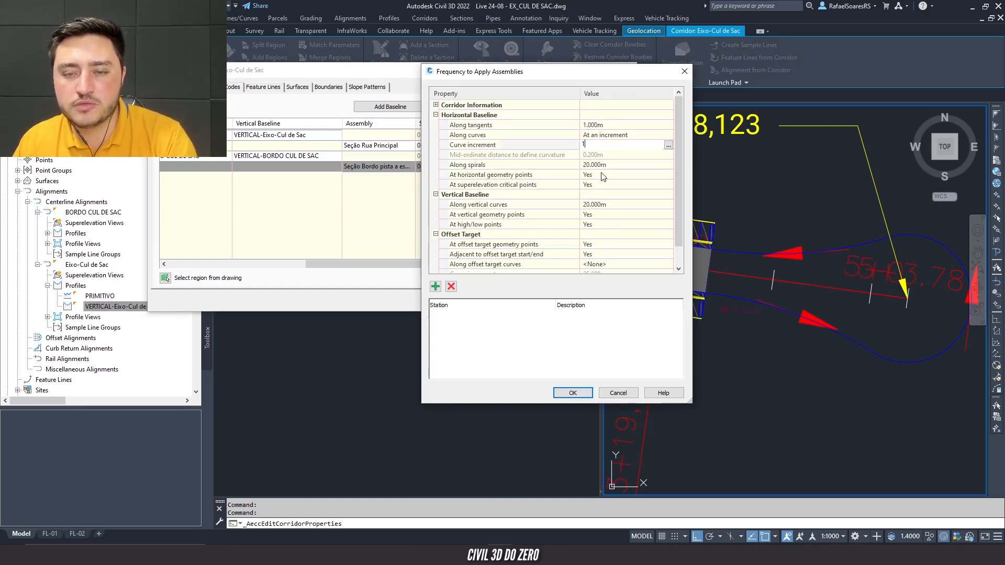
{"action": "left_click", "coordinate": [573, 393]}
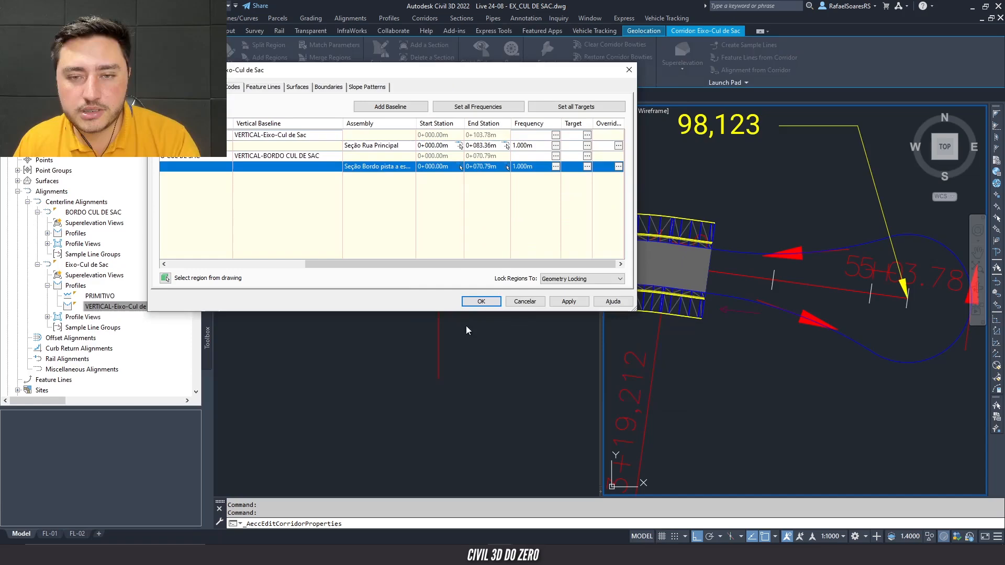
- Accept the corridor properties, rebuild the corridor and deselect it
{"action": "left_click", "coordinate": [481, 302]}
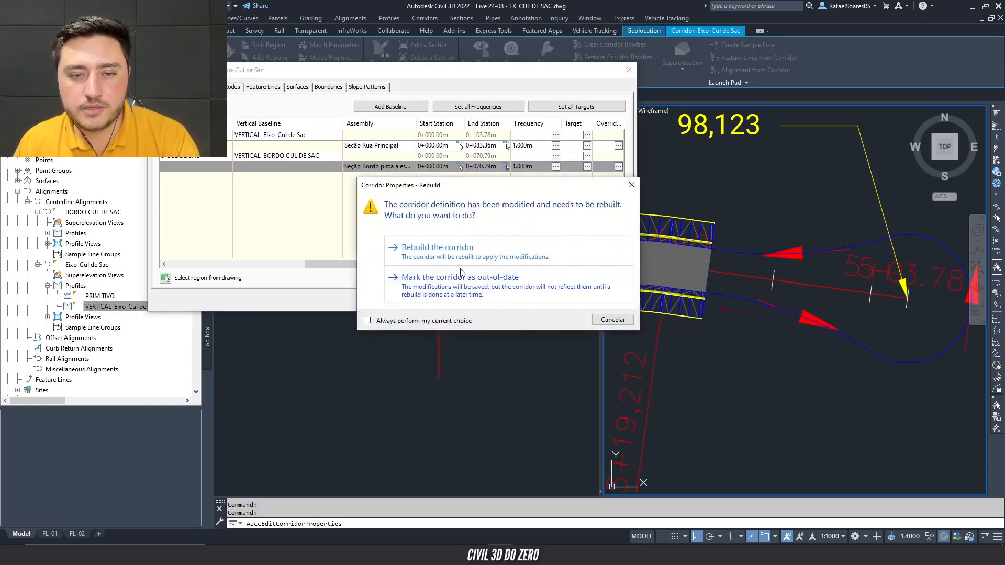
{"action": "left_click", "coordinate": [449, 259]}
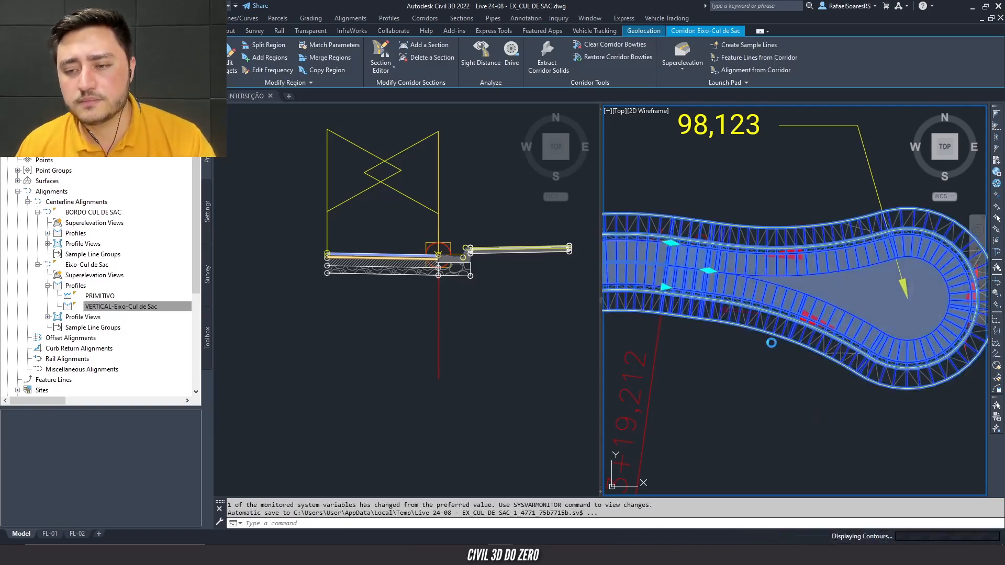
{"action": "scroll", "coordinate": [720, 338], "scroll_direction": "down", "scroll_amount": 2}
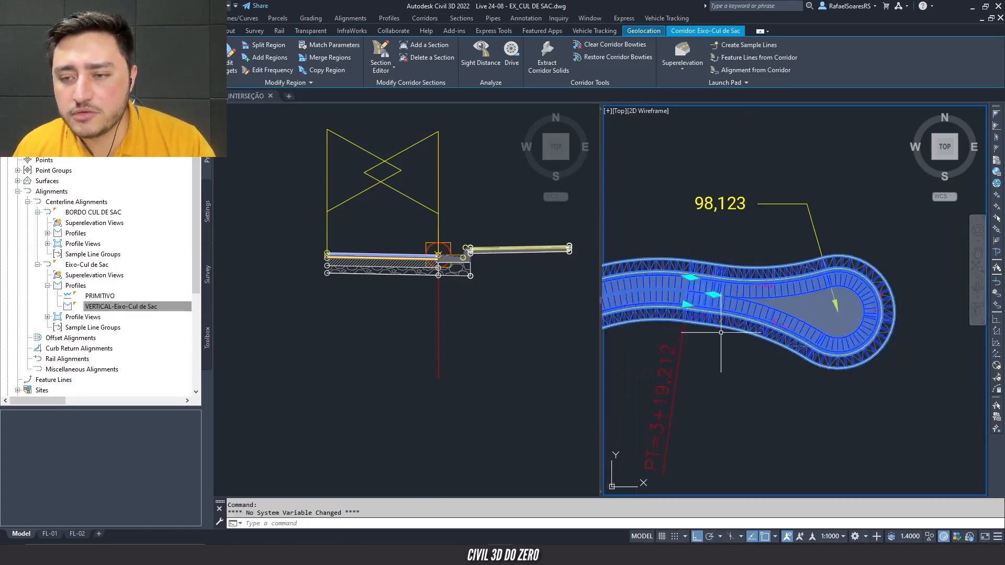
{"action": "key", "text": "Escape"}
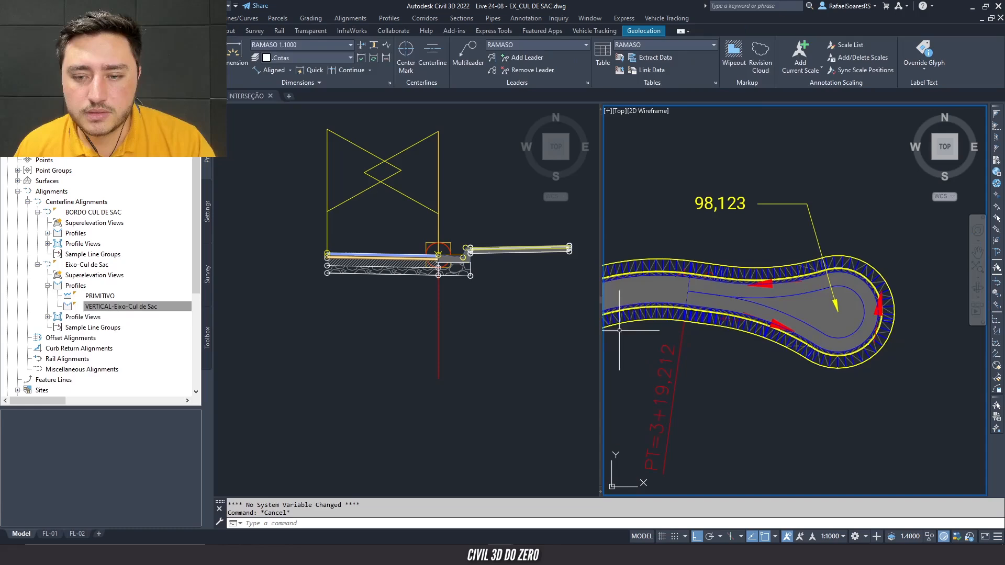
- Enlarge the plan viewport over the assembly viewport to show the whole cul-de-sac corridor
{"action": "left_click_drag", "start_coordinate": [601, 302], "coordinate": [978, 303]}
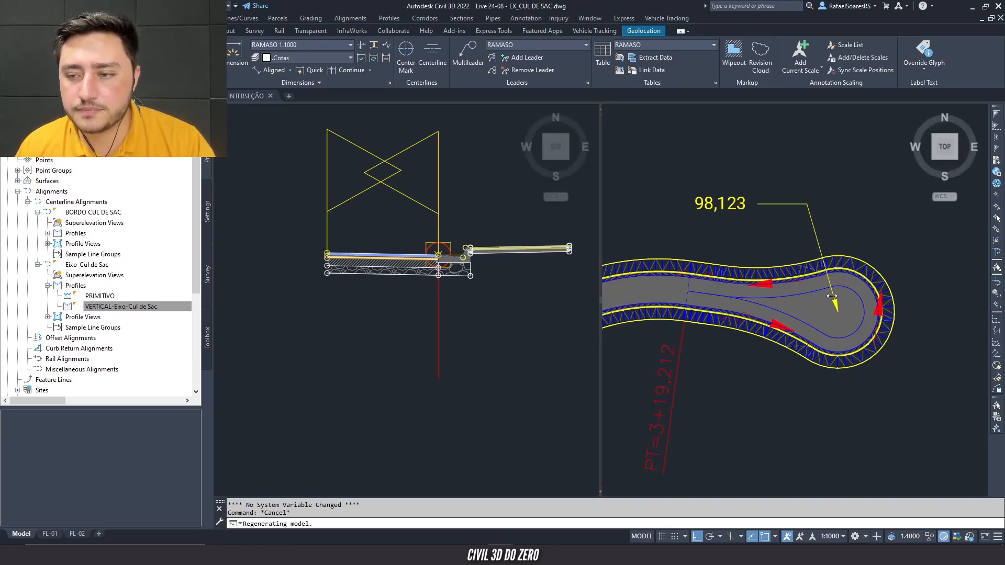
{"action": "middle_click_drag", "start_coordinate": [586, 292], "coordinate": [741, 281]}
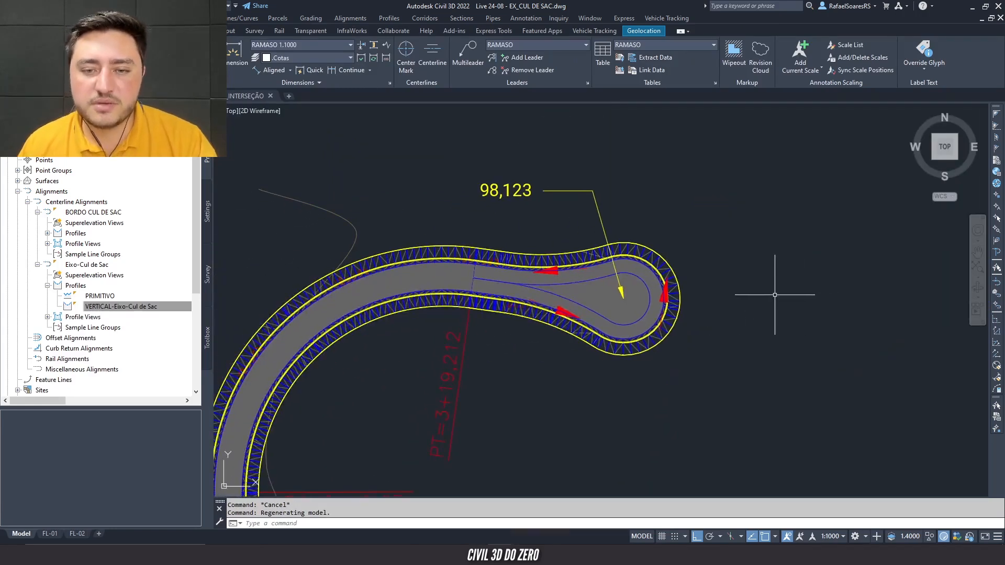
{"action": "key", "text": "Escape"}
{"action": "middle_click_drag", "start_coordinate": [551, 300], "coordinate": [650, 284]}
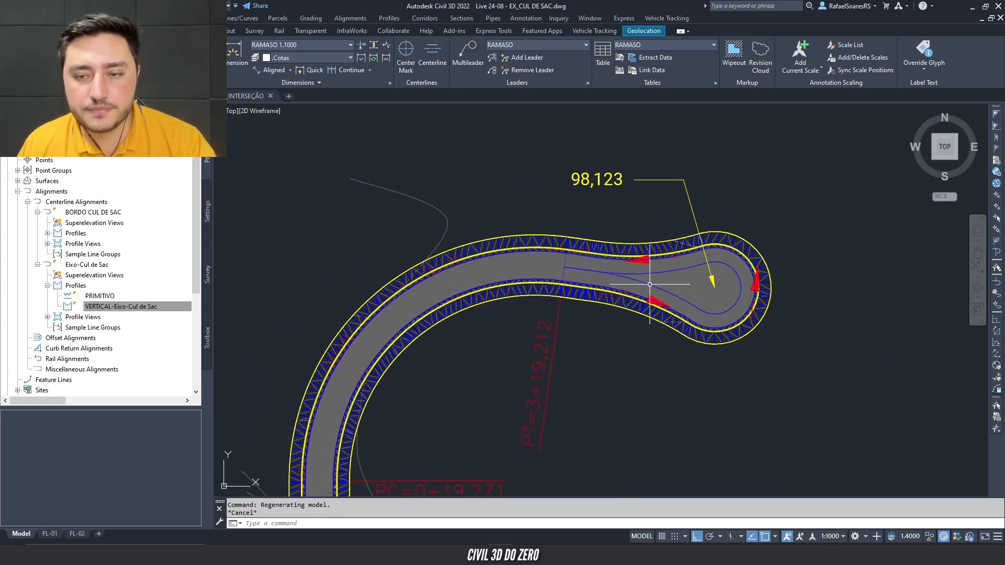
- Stretch the start of the cul-de-sac edge region to the end of the Seção Rua Principal region
{"action": "left_click", "coordinate": [649, 281]}
{"action": "scroll", "coordinate": [616, 275], "scroll_direction": "up", "scroll_amount": 4}
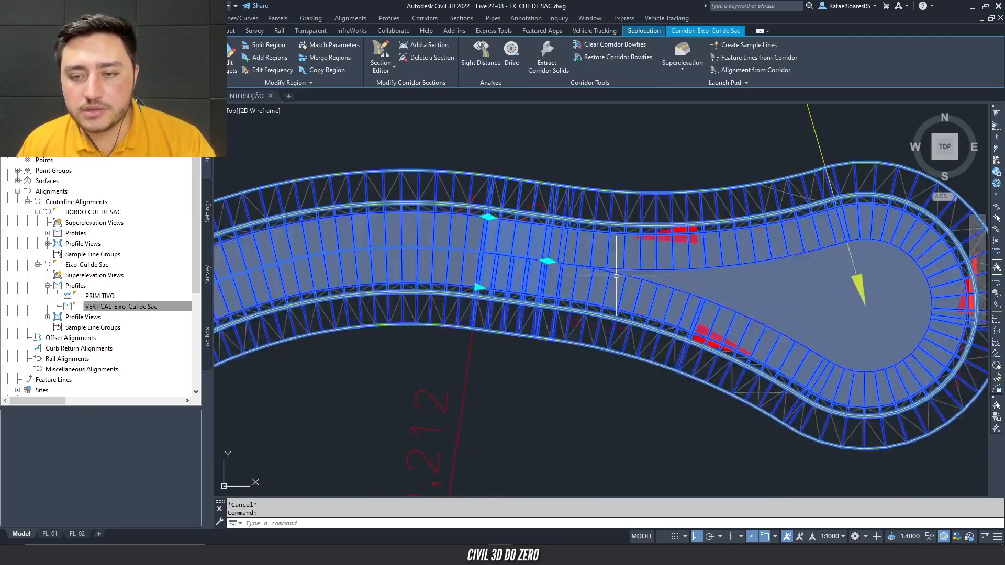
{"action": "scroll", "coordinate": [616, 276], "scroll_direction": "down", "scroll_amount": 2}
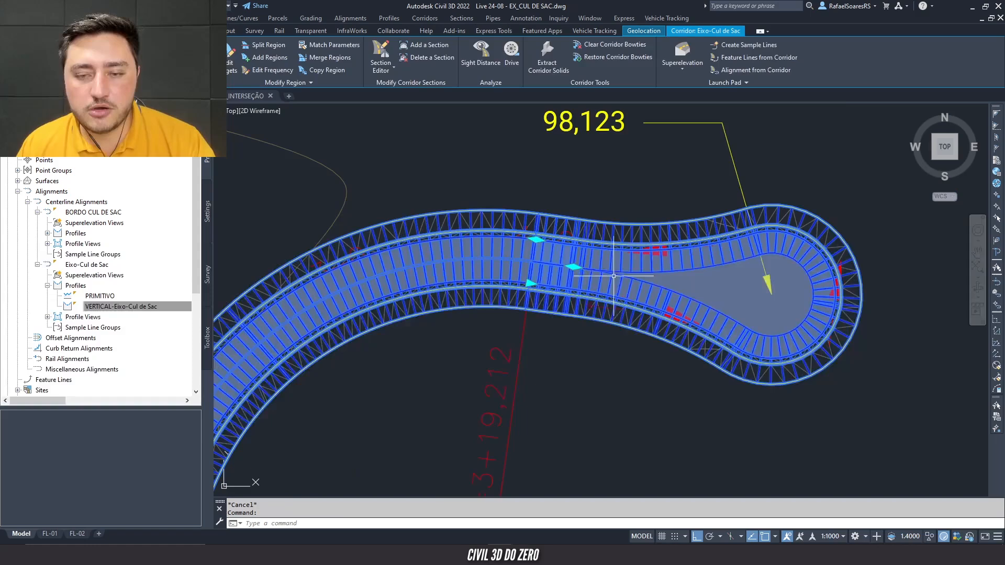
{"action": "scroll", "coordinate": [552, 275], "scroll_direction": "up", "scroll_amount": 2}
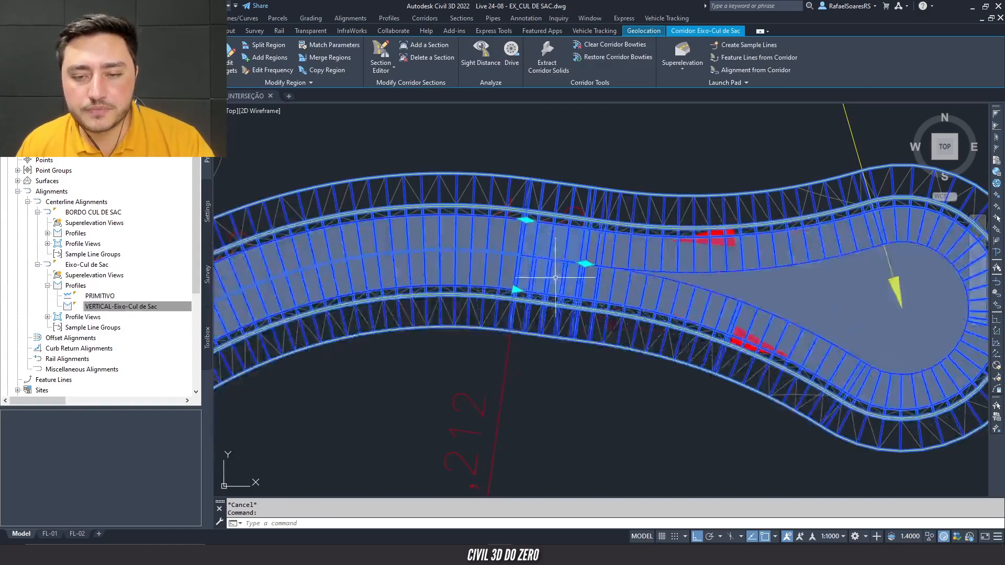
{"action": "left_click", "coordinate": [517, 290]}
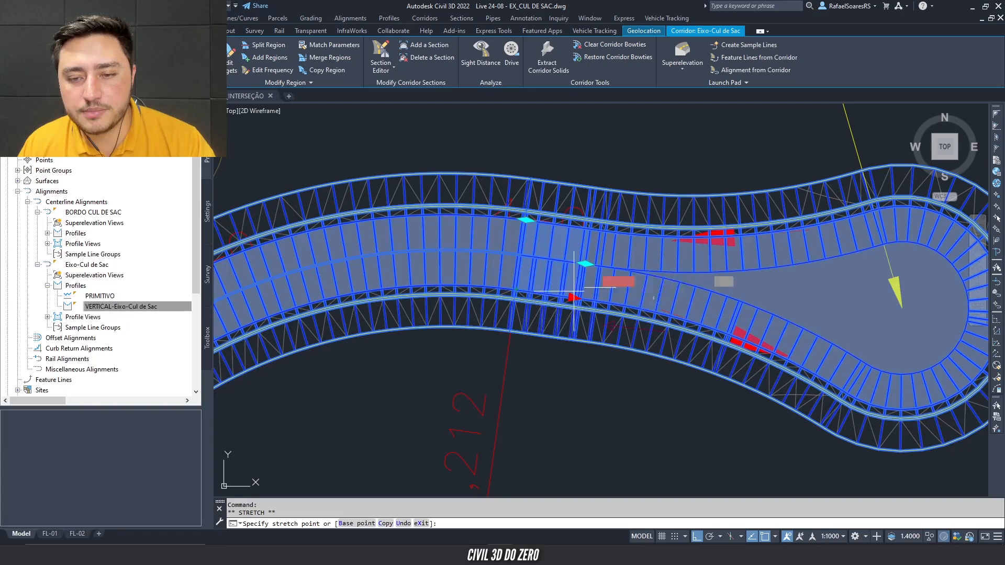
{"action": "left_click", "coordinate": [585, 263]}
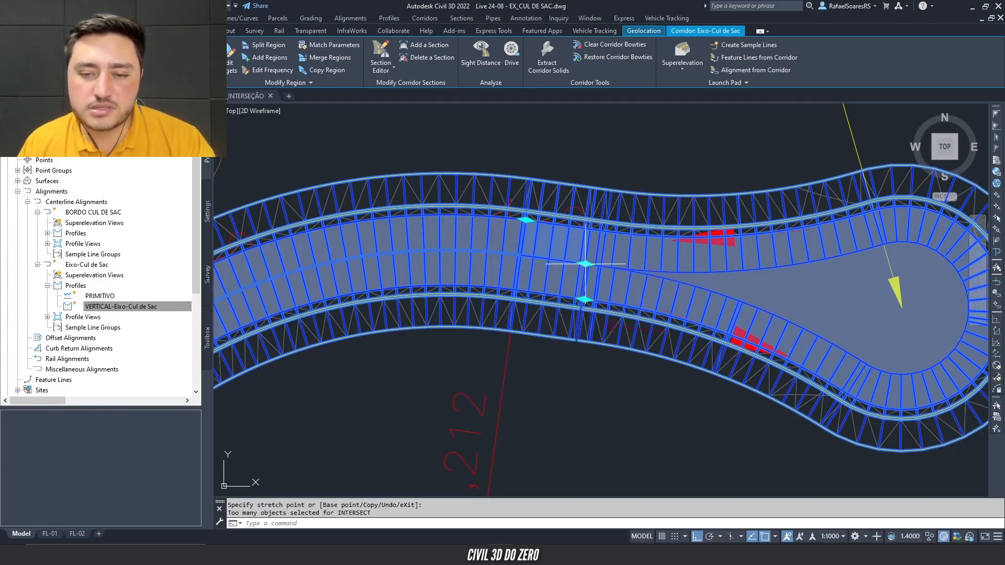
- Pull the end of the cul-de-sac edge region back to the end of the Seção Rua Principal region
{"action": "scroll", "coordinate": [586, 264], "scroll_direction": "up", "scroll_amount": 3}
{"action": "scroll", "coordinate": [592, 308], "scroll_direction": "down", "scroll_amount": 2}
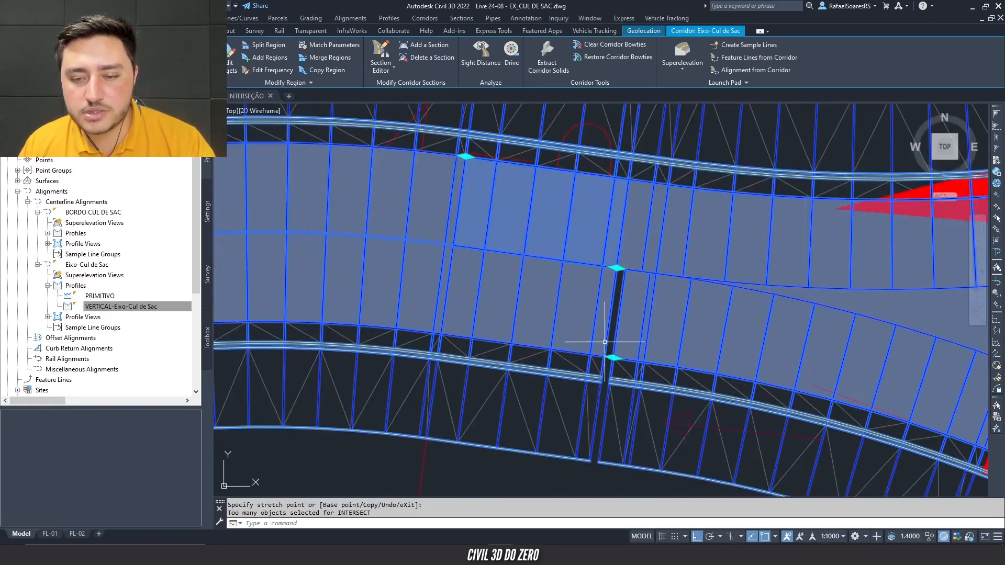
{"action": "left_click", "coordinate": [370, 180]}
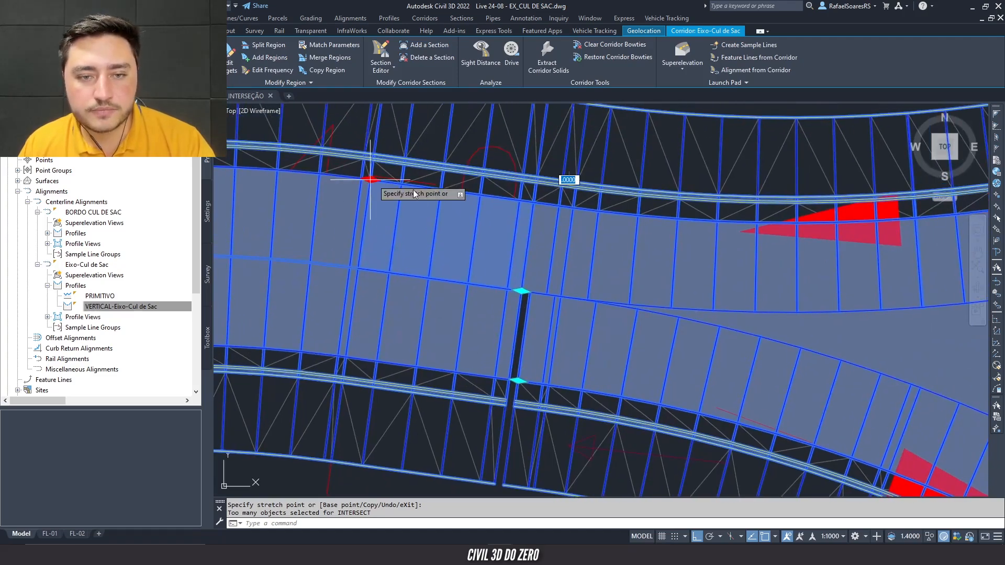
{"action": "left_click", "coordinate": [521, 290]}
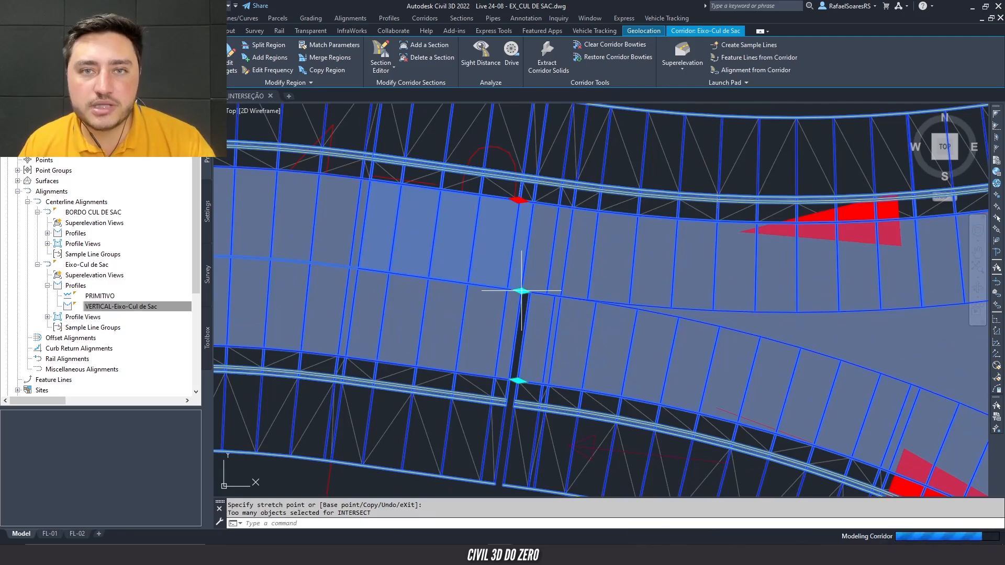
{"action": "left_click", "coordinate": [519, 200]}
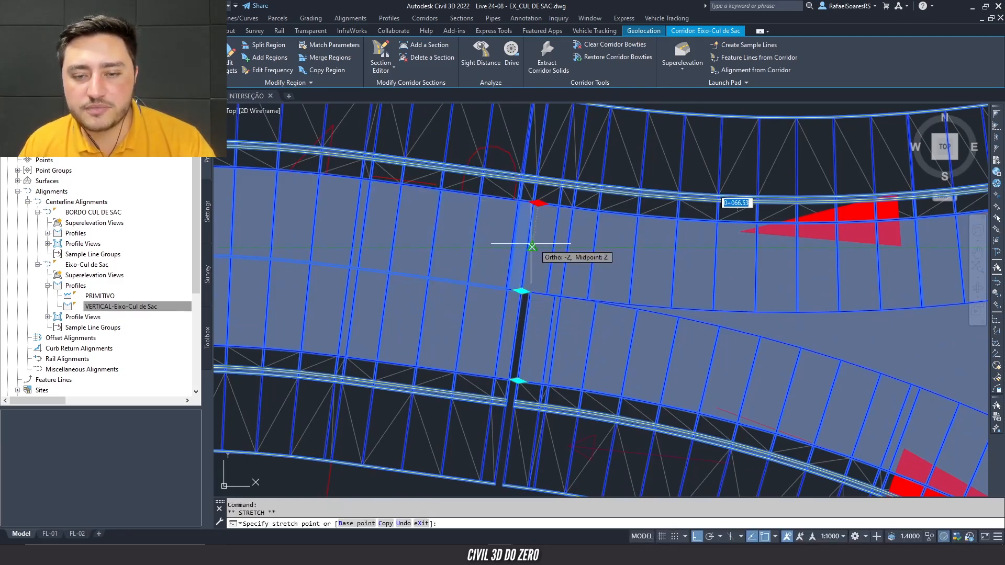
{"action": "left_click", "coordinate": [522, 292]}
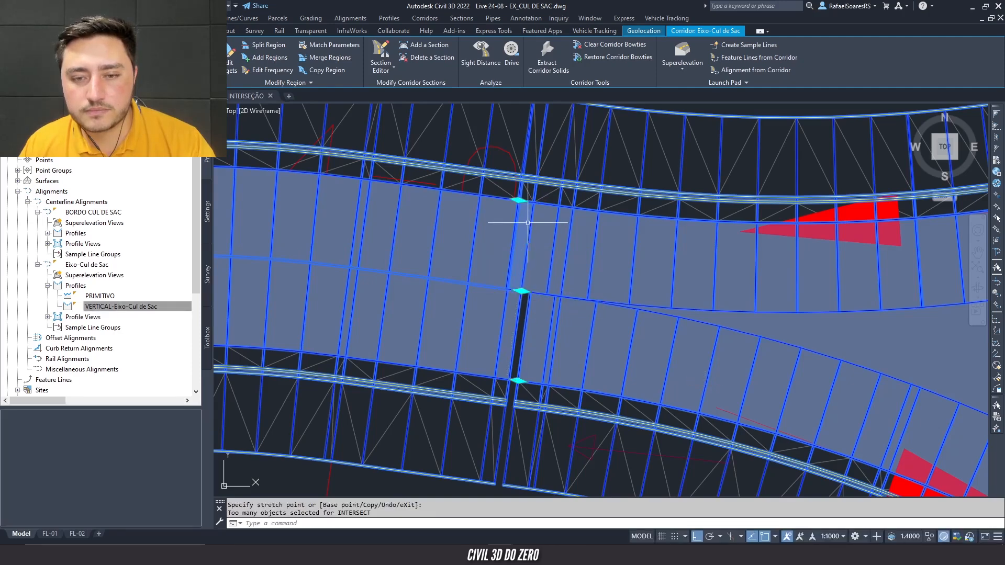
- Fine-tune the edge region's end station against the section line at the main road region's end
{"action": "left_click", "coordinate": [518, 200]}
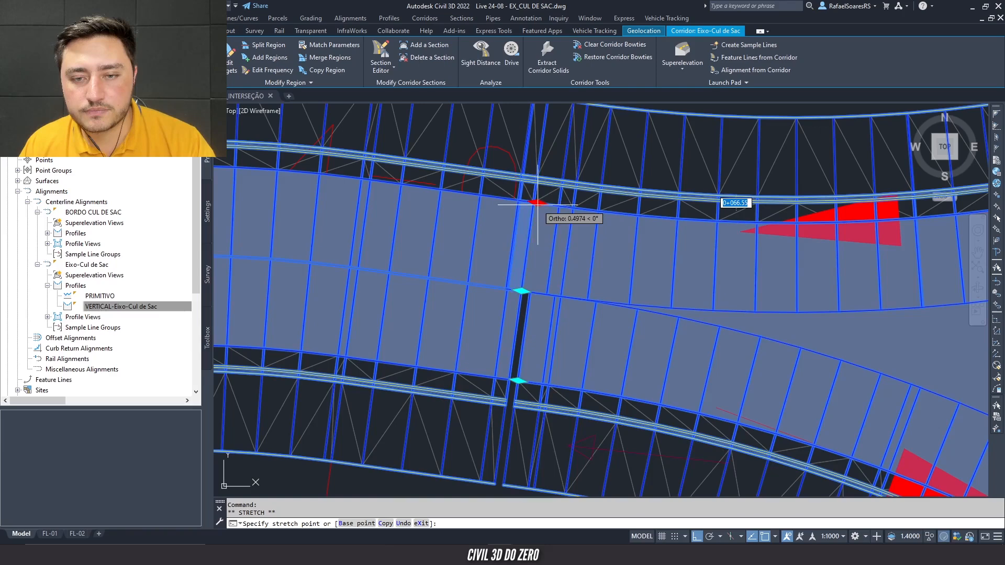
{"action": "left_click", "coordinate": [533, 202]}
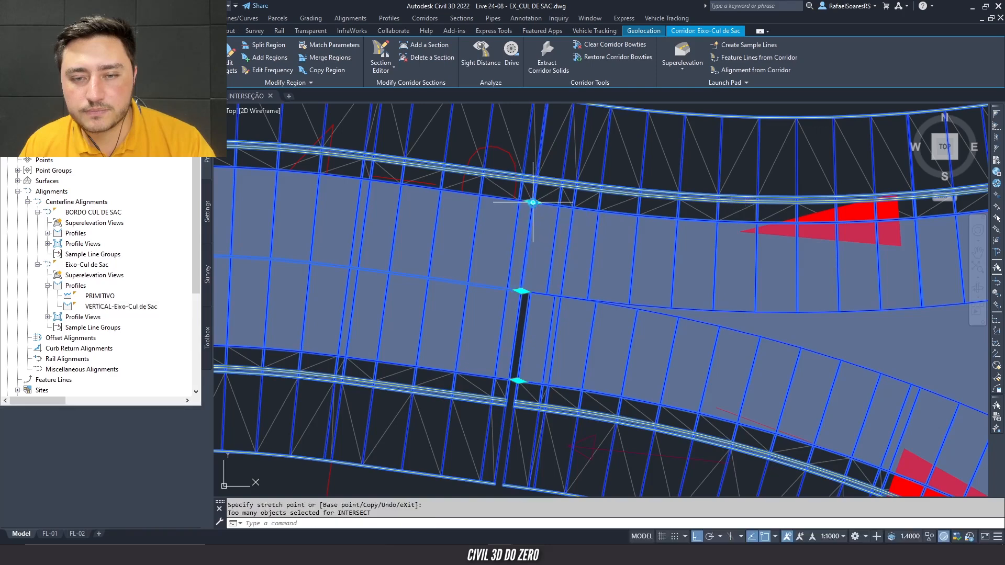
{"action": "scroll", "coordinate": [530, 202], "scroll_direction": "up", "scroll_amount": 6}
{"action": "scroll", "coordinate": [522, 196], "scroll_direction": "up", "scroll_amount": 2}
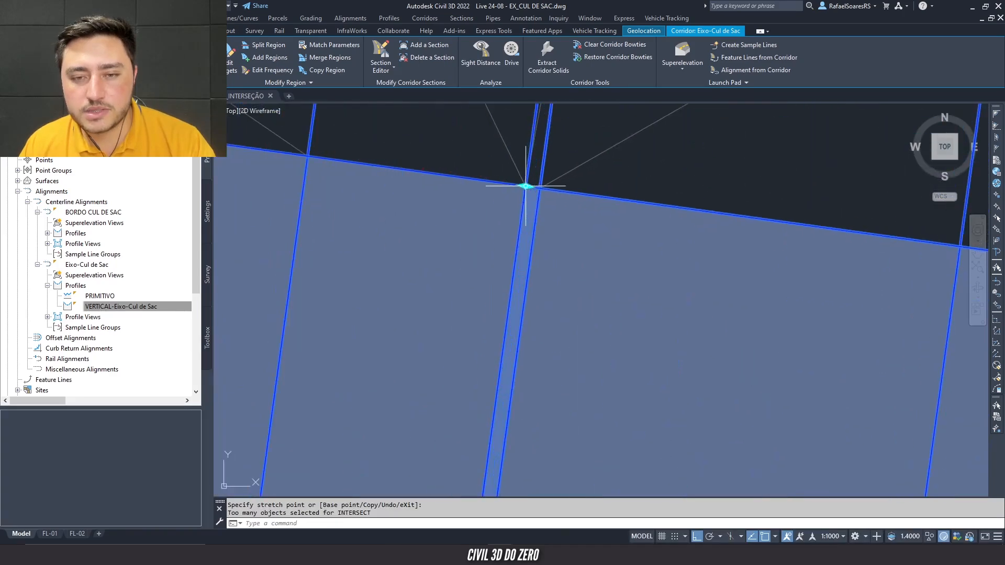
{"action": "left_click", "coordinate": [526, 186]}
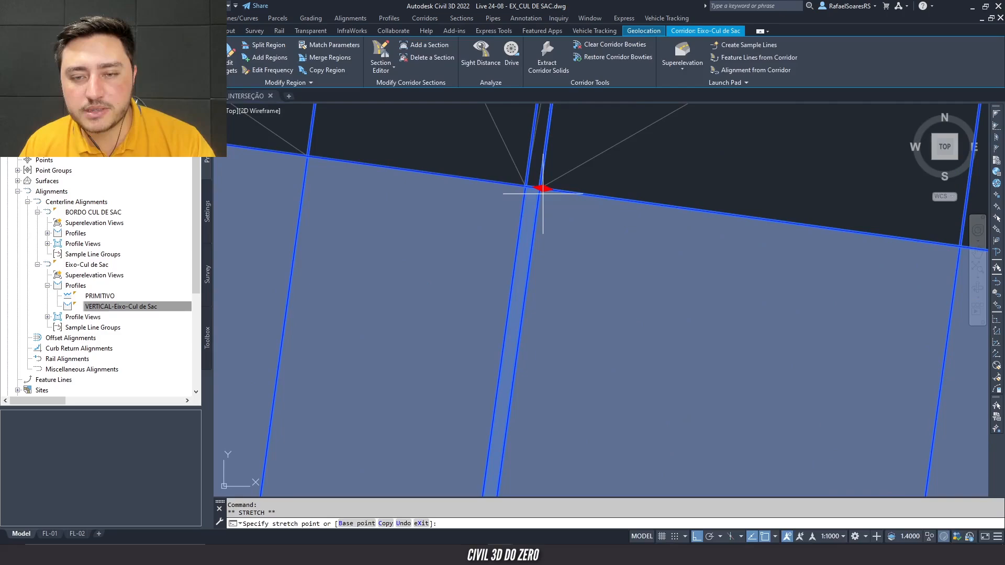
{"action": "left_click", "coordinate": [539, 189]}
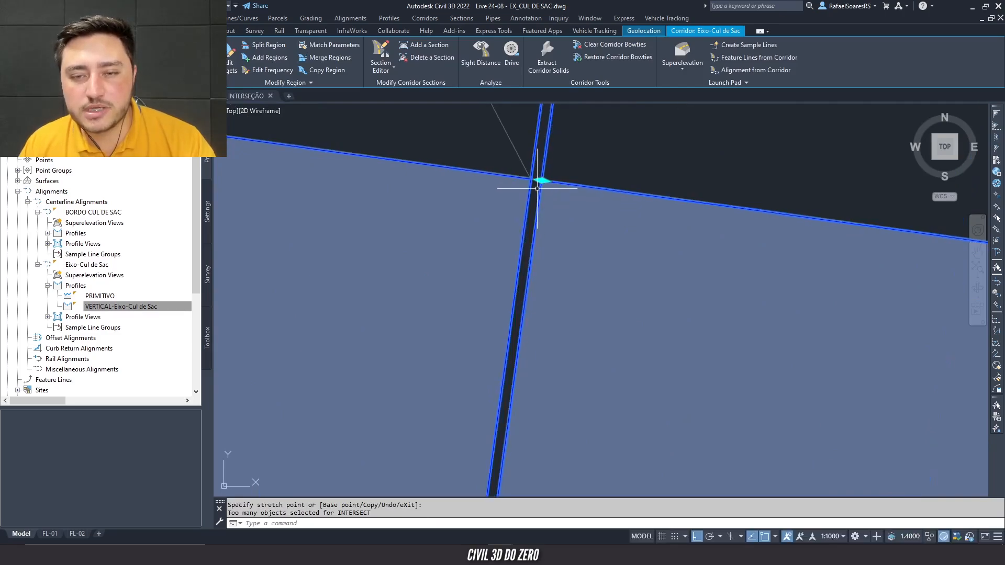
- Stretch the start of the cul-de-sac edge region onto the last section line of the main road region
{"action": "scroll", "coordinate": [537, 189], "scroll_direction": "down", "scroll_amount": 3}
{"action": "scroll", "coordinate": [519, 430], "scroll_direction": "up", "scroll_amount": 4}
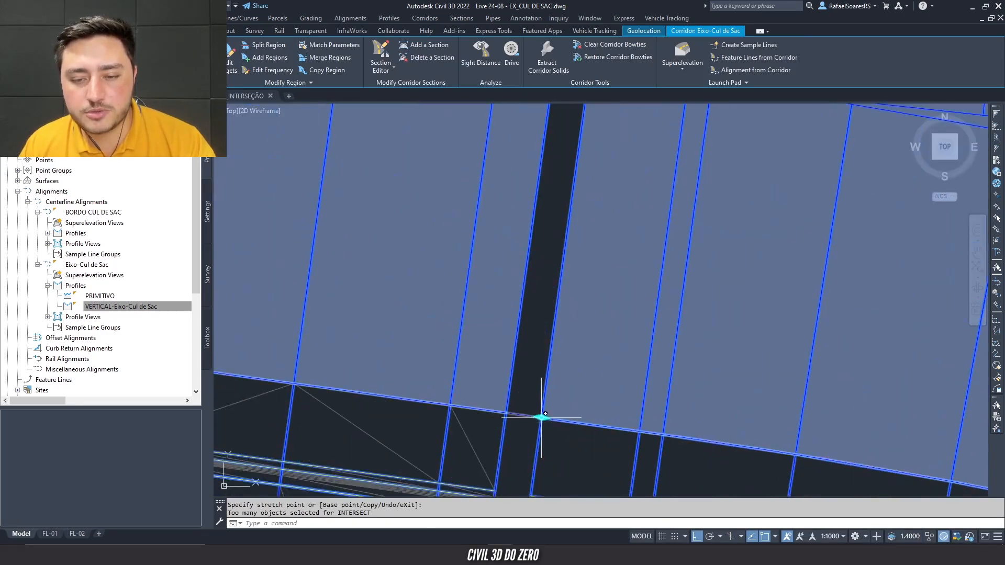
{"action": "left_click", "coordinate": [506, 414]}
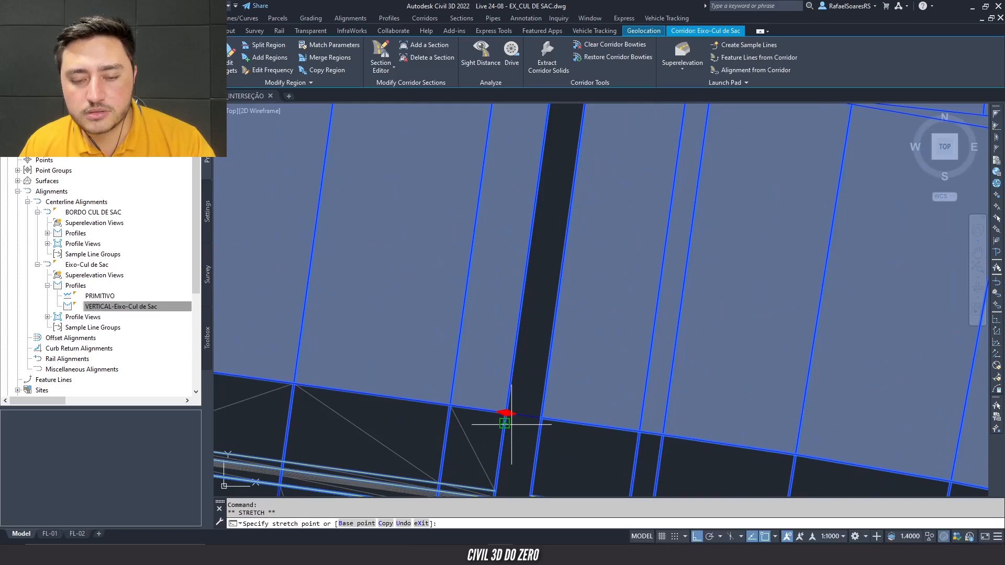
{"action": "scroll", "coordinate": [511, 419], "scroll_direction": "down", "scroll_amount": 5}
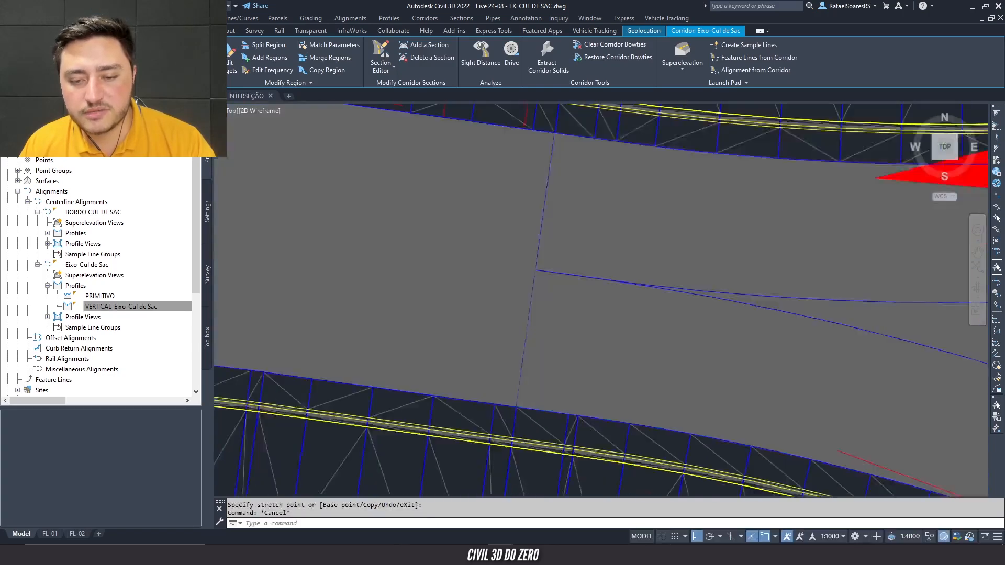
{"action": "key", "text": "Escape"}
- Stretch the end of the cul-de-sac edge region onto the last section line of the main road region
{"action": "scroll", "coordinate": [531, 359], "scroll_direction": "up", "scroll_amount": 6}
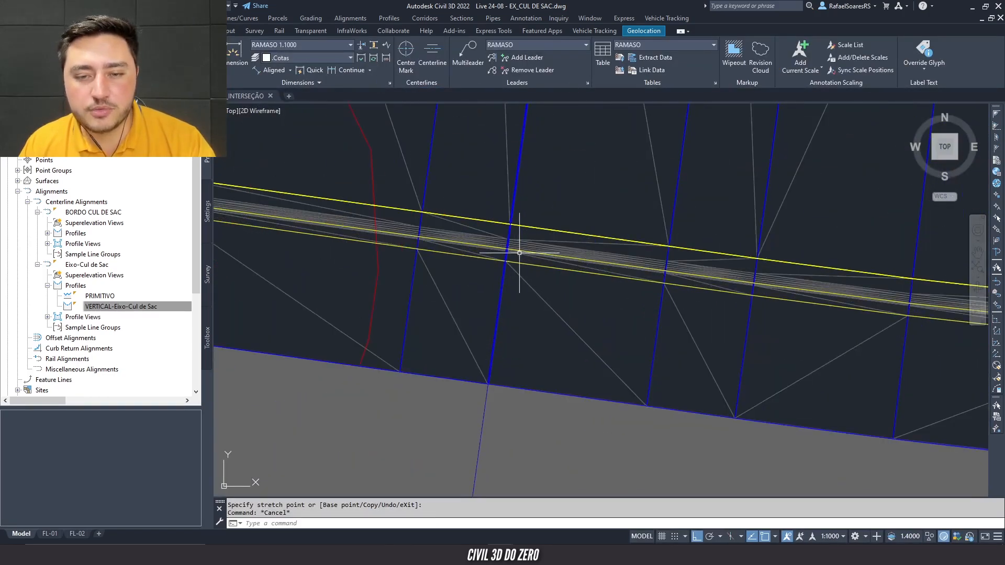
{"action": "left_click", "coordinate": [545, 233]}
{"action": "scroll", "coordinate": [495, 398], "scroll_direction": "up", "scroll_amount": 5}
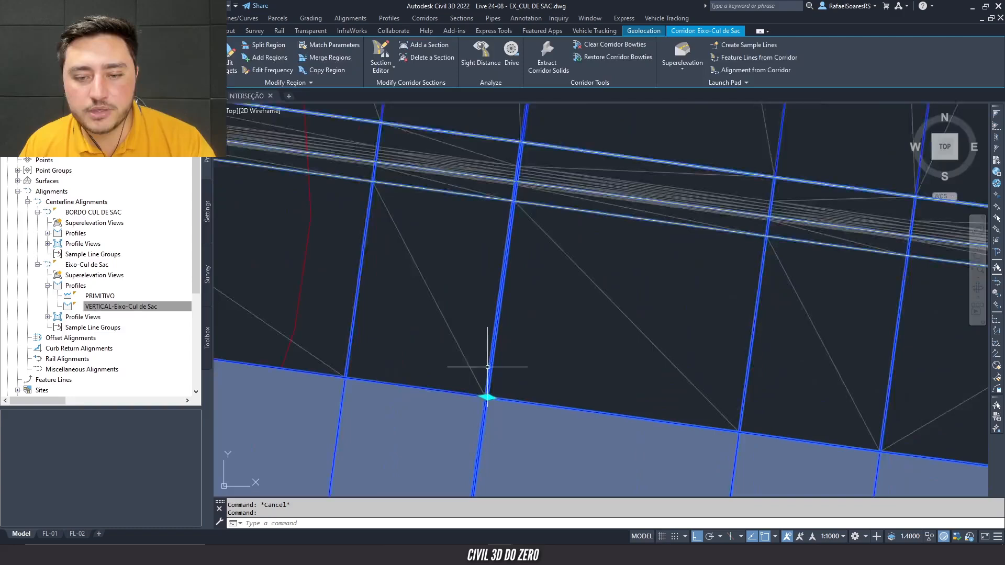
{"action": "scroll", "coordinate": [502, 414], "scroll_direction": "up", "scroll_amount": 5}
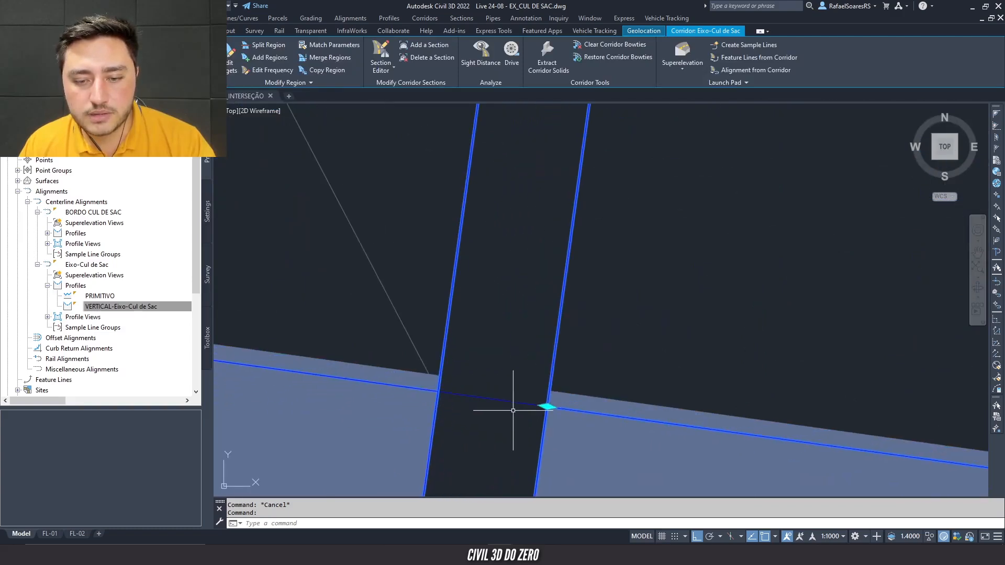
{"action": "left_click", "coordinate": [546, 406]}
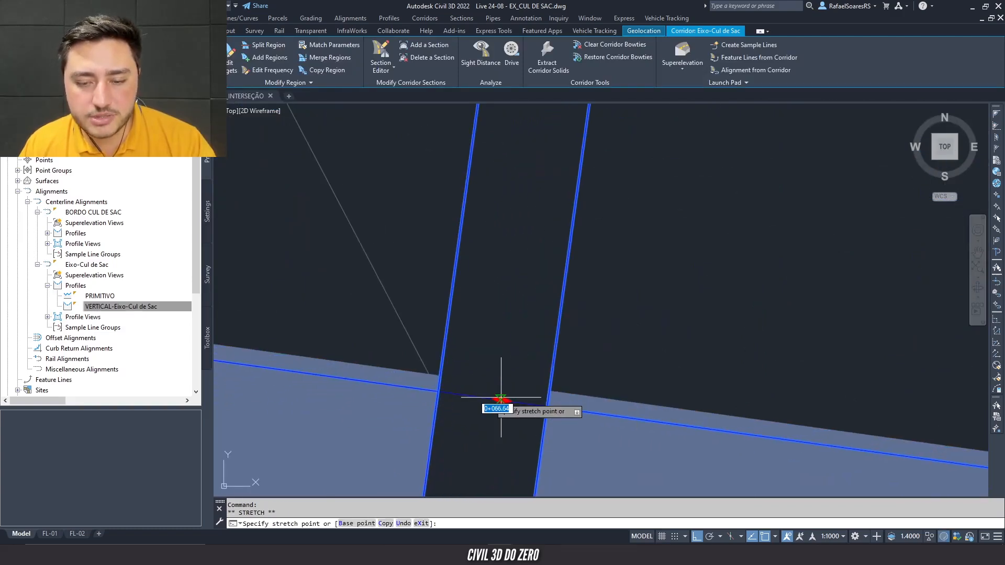
{"action": "left_click", "coordinate": [441, 375]}
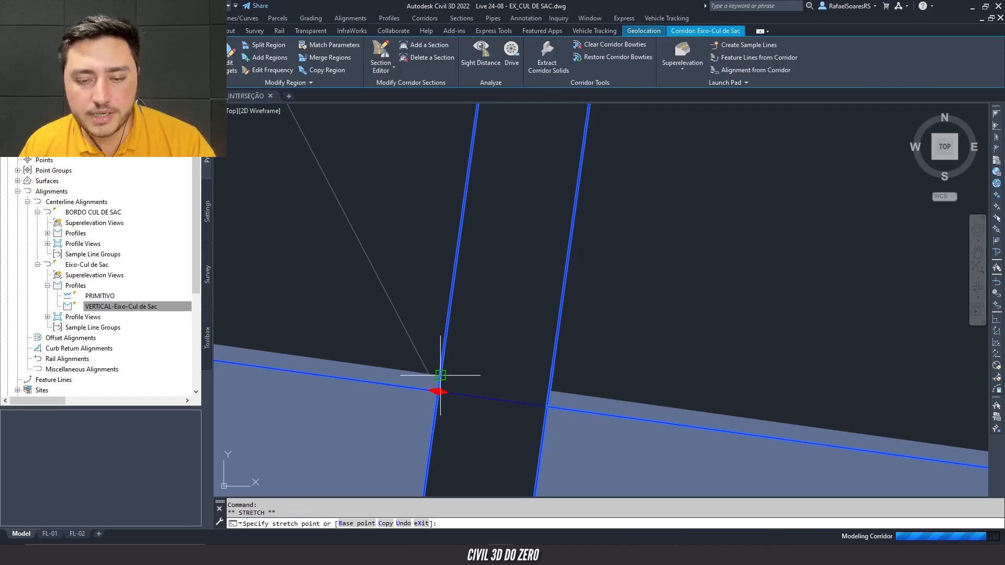
{"action": "key", "text": "Escape"}
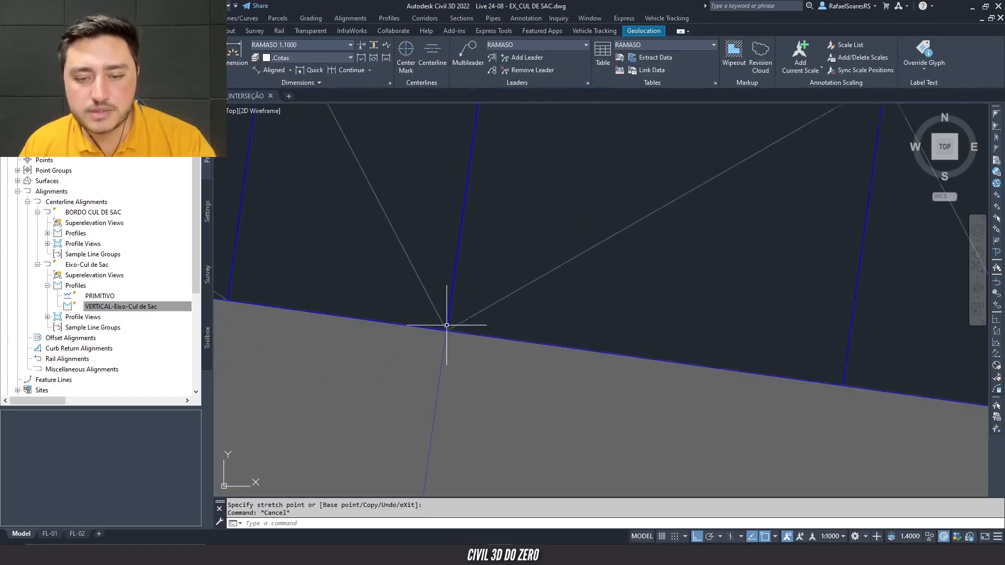
{"action": "scroll", "coordinate": [449, 318], "scroll_direction": "down", "scroll_amount": 6}
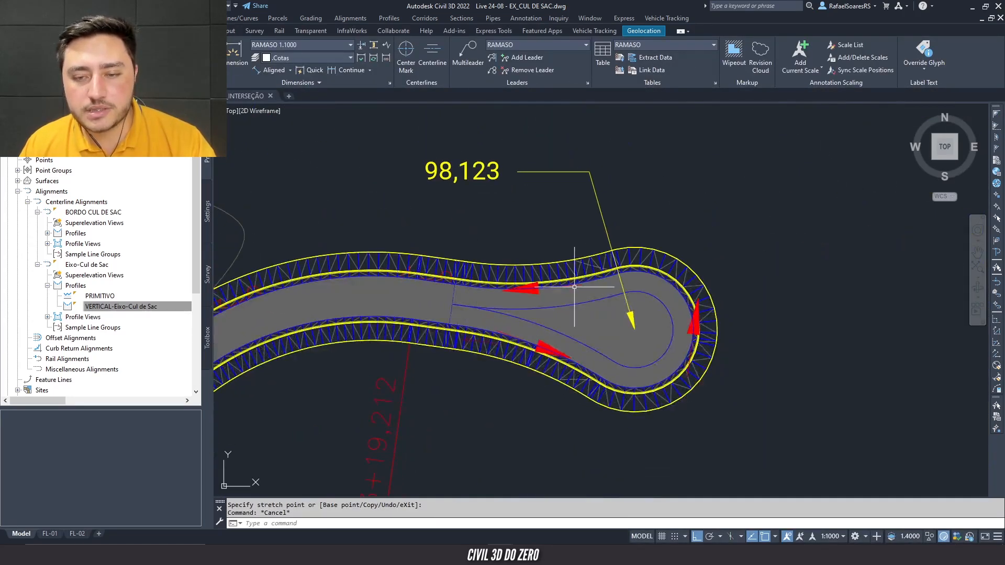
{"action": "left_click", "coordinate": [542, 307]}
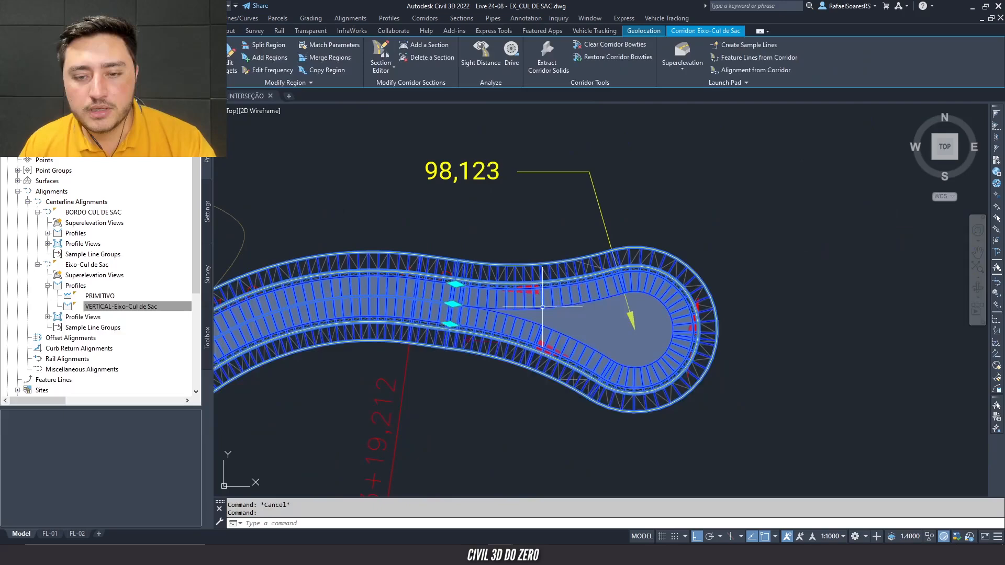
{"action": "key", "text": "ctrl+1"}
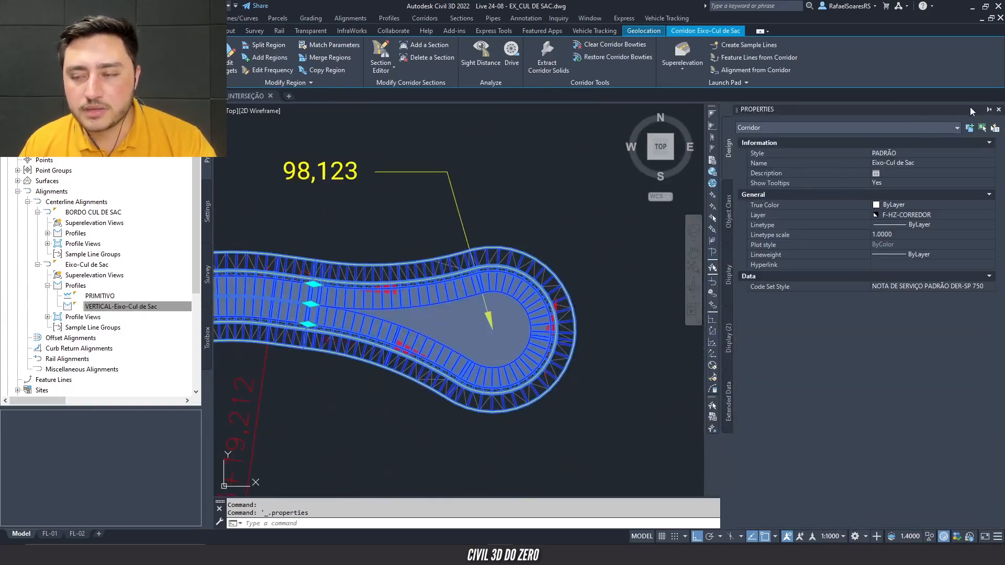
{"action": "left_click", "coordinate": [999, 110]}
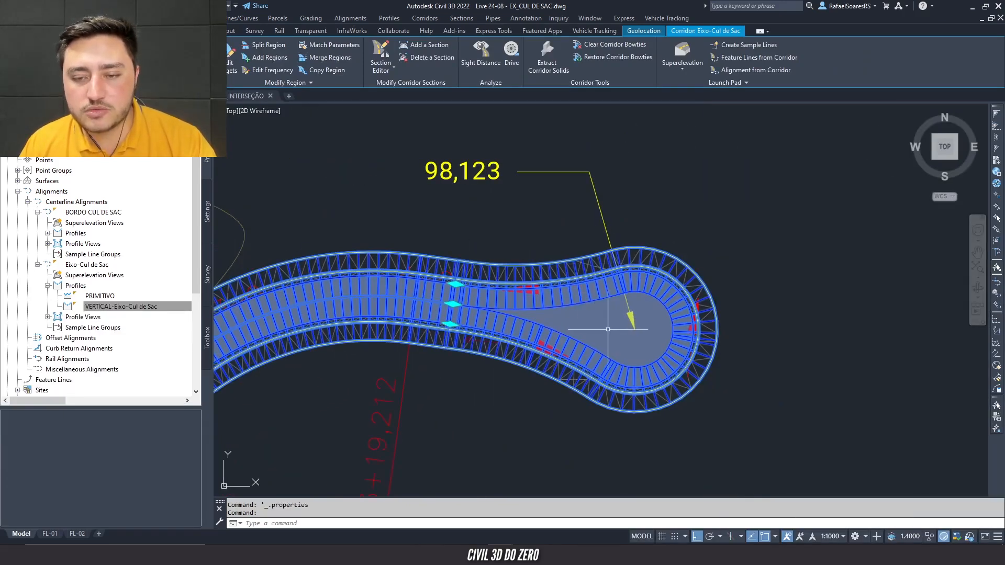
{"action": "key", "text": "Escape"}
{"action": "left_click", "coordinate": [606, 418]}
{"action": "key", "text": "Escape"}
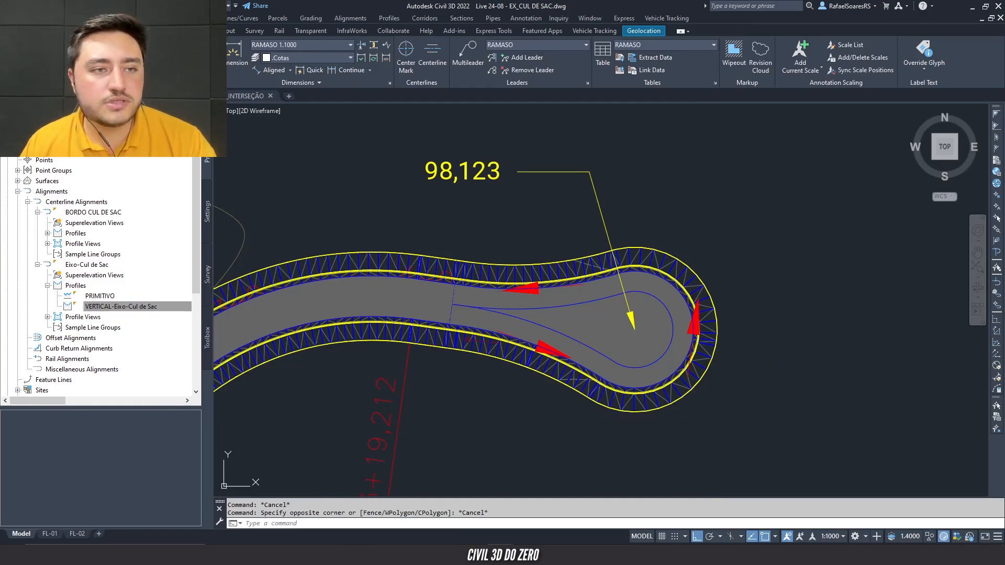
- Save the drawing and send the Eixo-Cul de Sac corridor to the back of the display order
{"action": "key", "text": "ctrl+s"}
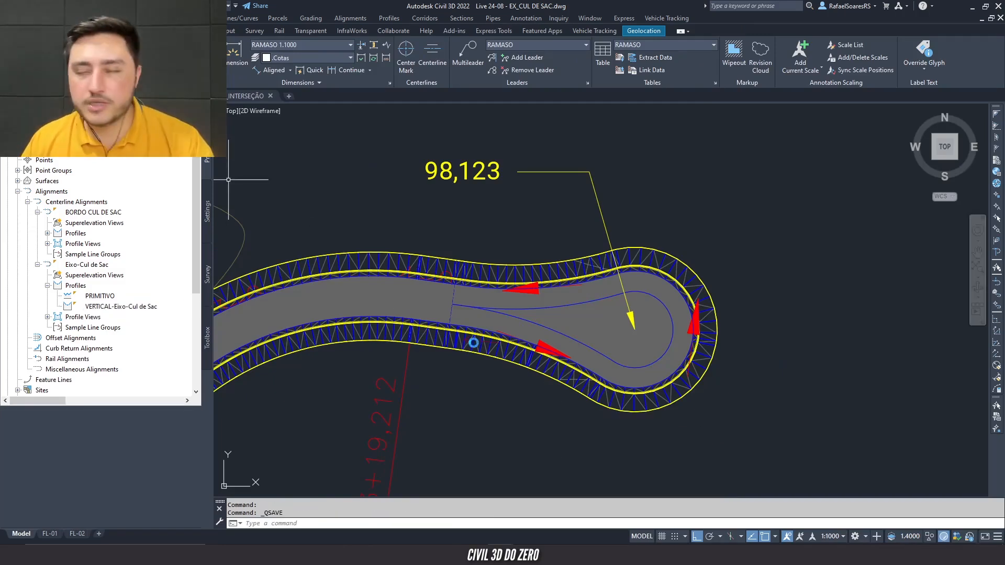
{"action": "left_click", "coordinate": [595, 351]}
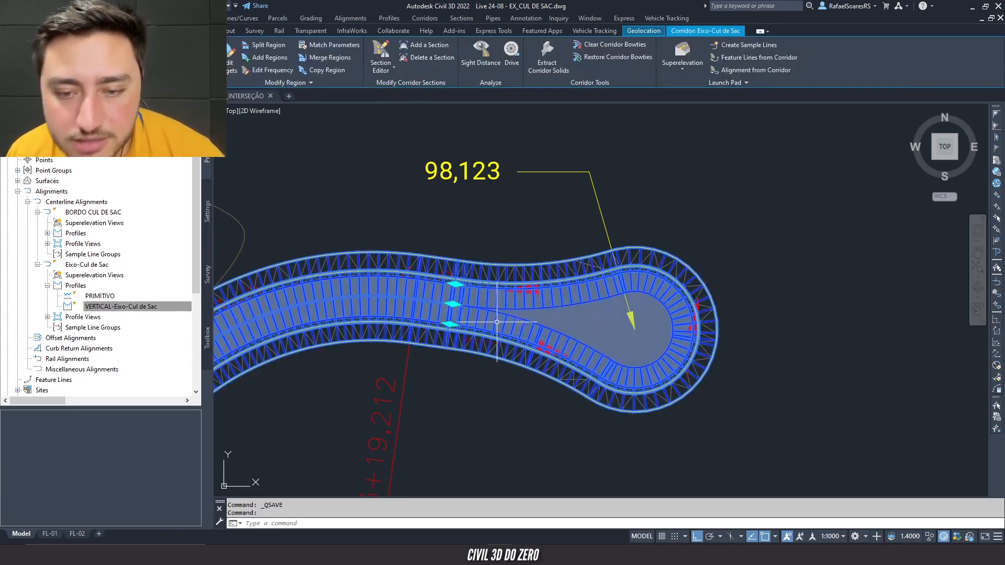
{"action": "right_click", "coordinate": [477, 347]}
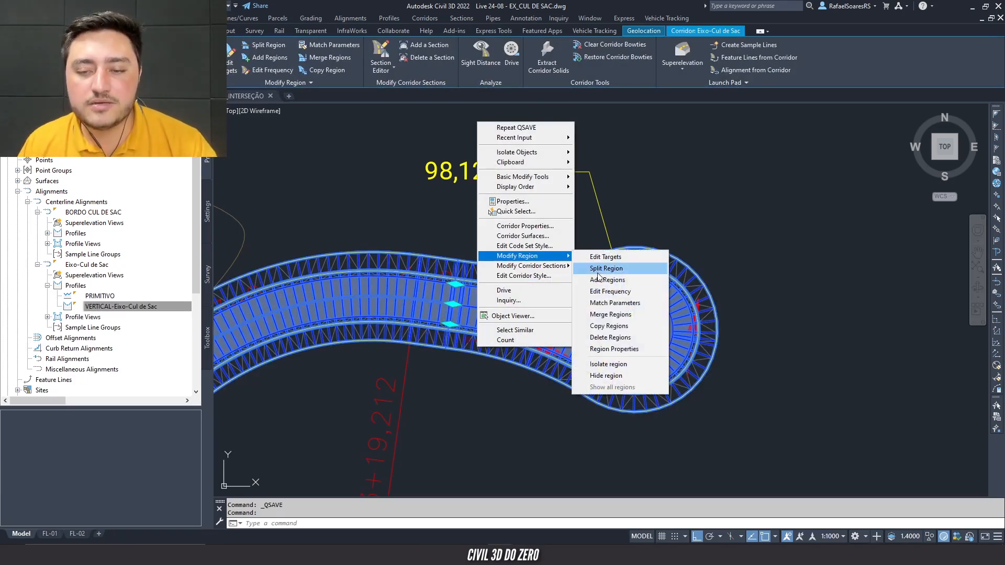
{"action": "mouse_move", "coordinate": [550, 194]}
{"action": "left_click", "coordinate": [602, 200]}
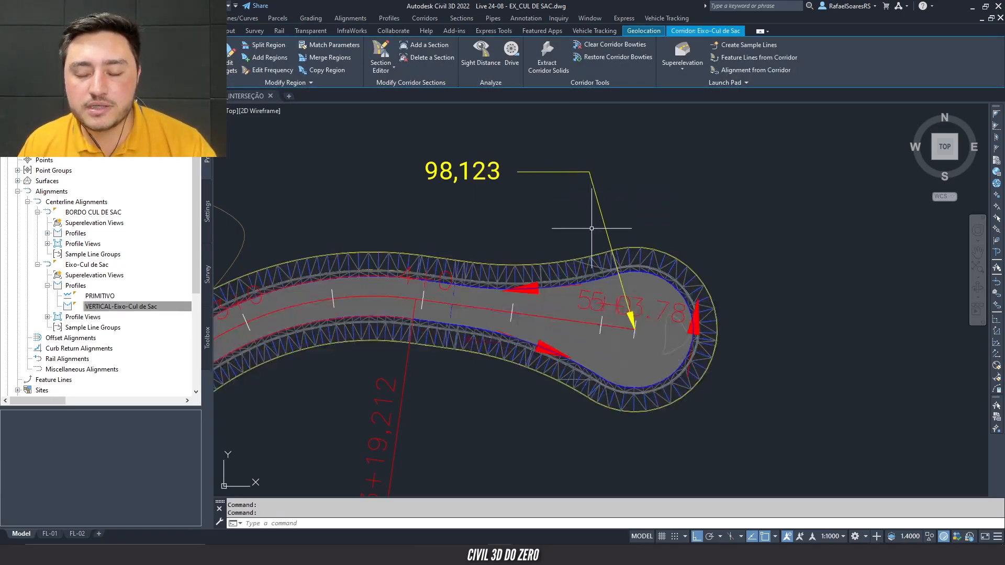
- Send the PRÉVIA-TOP surface to the back of the display order so it lies behind the corridor
{"action": "left_click", "coordinate": [588, 346]}
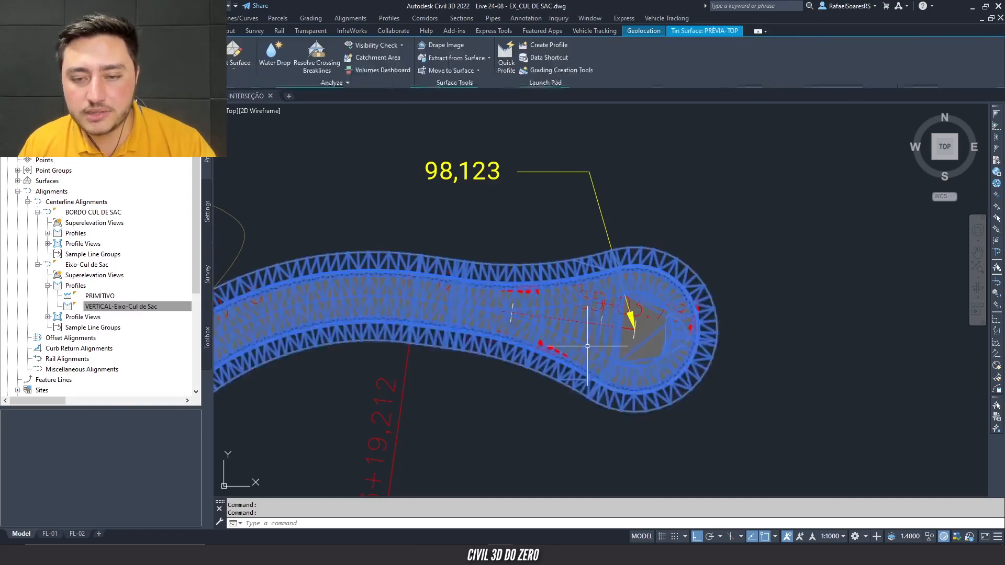
{"action": "scroll", "coordinate": [581, 348], "scroll_direction": "up", "scroll_amount": 2}
{"action": "right_click", "coordinate": [579, 346]}
{"action": "mouse_move", "coordinate": [636, 411]}
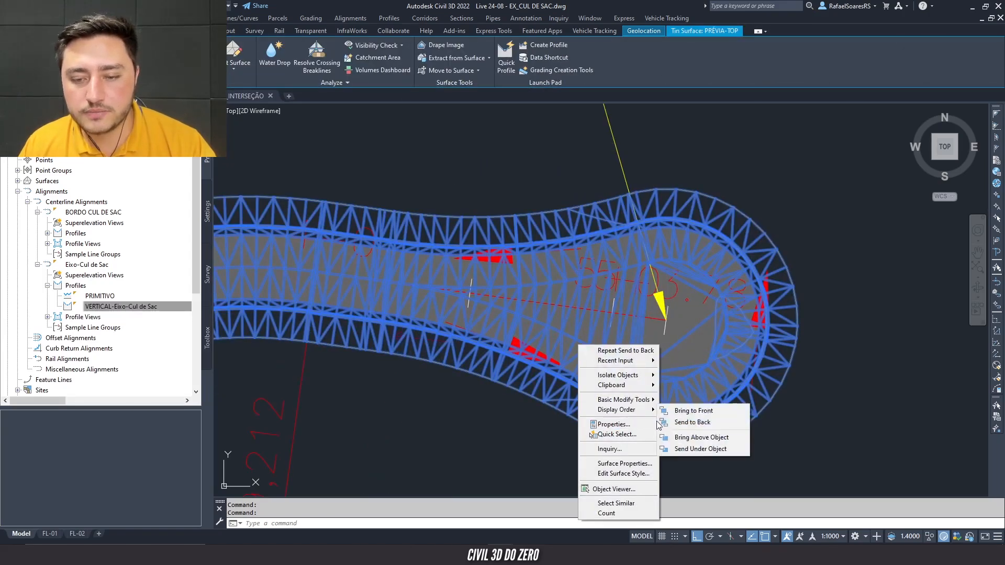
{"action": "left_click", "coordinate": [680, 420]}
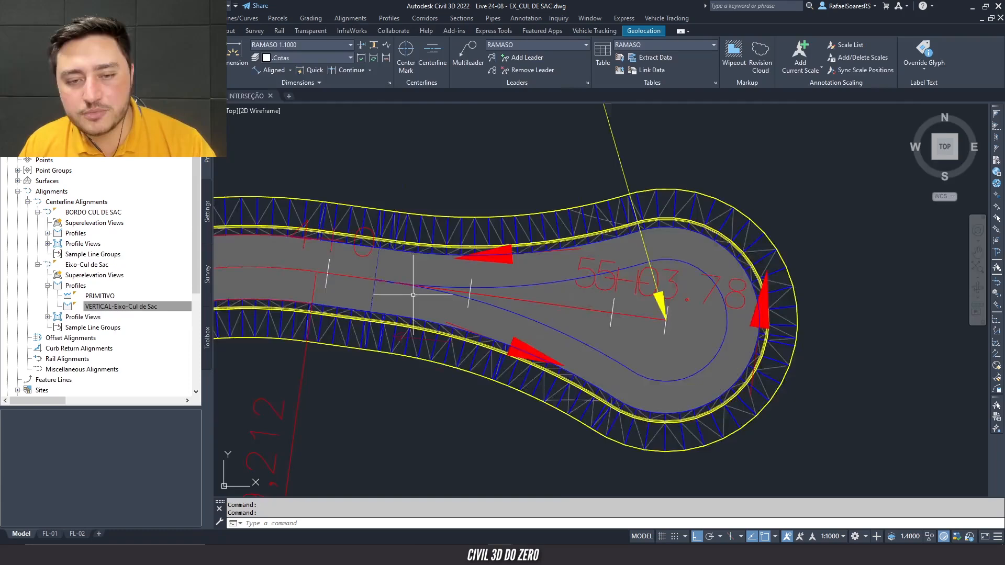
- Examine the corridor in 3D in the Object Viewer, checking the cul-de-sac bulb and its junction with the main road from several angles
{"action": "scroll", "coordinate": [336, 258], "scroll_direction": "up", "scroll_amount": 4}
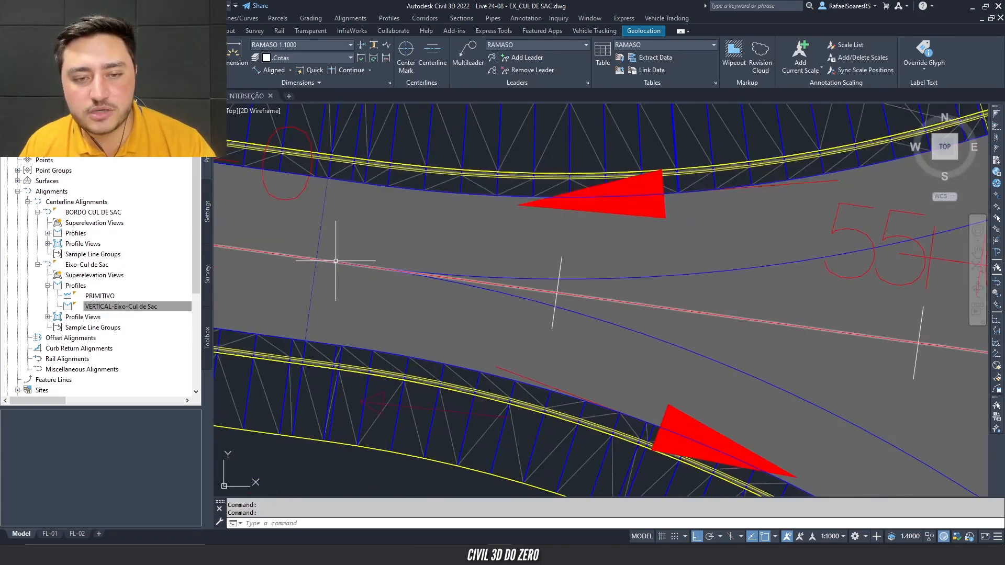
{"action": "scroll", "coordinate": [336, 260], "scroll_direction": "down", "scroll_amount": 4}
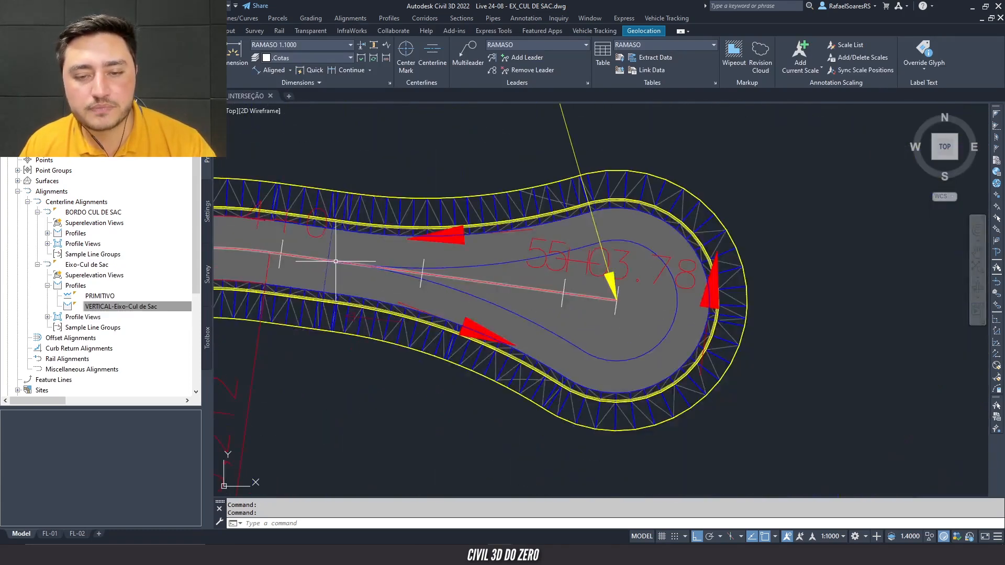
{"action": "left_click", "coordinate": [531, 377]}
{"action": "right_click", "coordinate": [532, 376]}
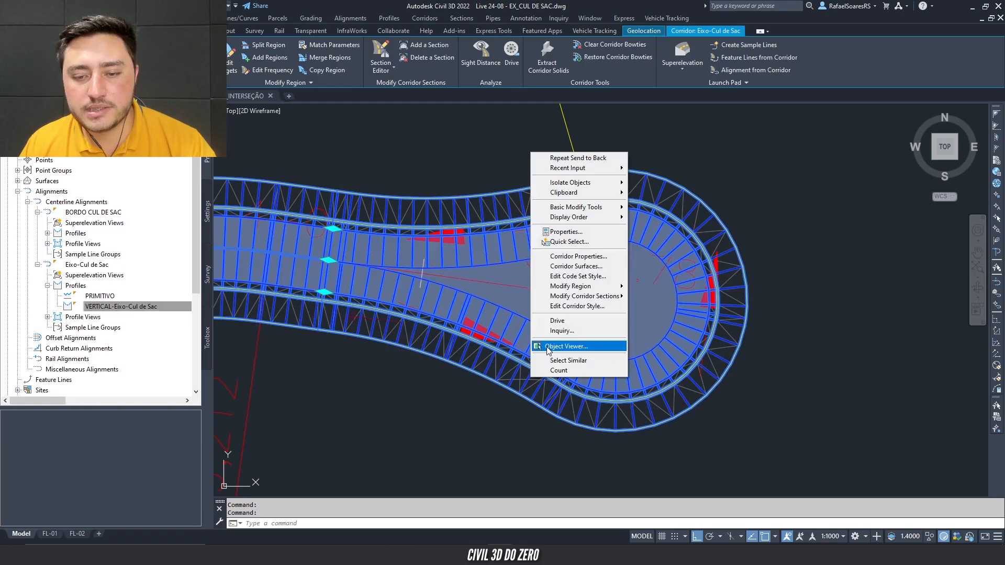
{"action": "left_click", "coordinate": [547, 350]}
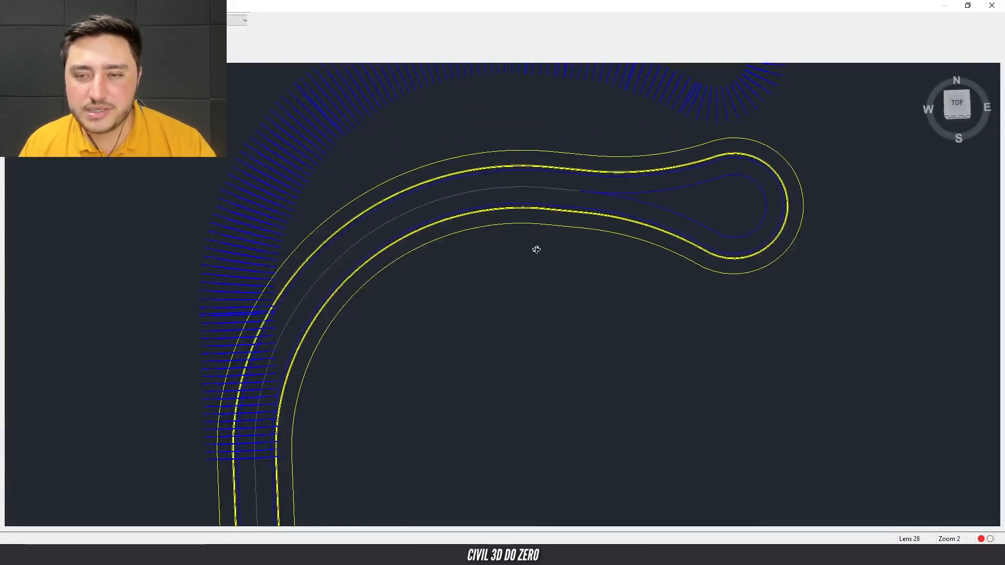
{"action": "left_click_drag", "start_coordinate": [538, 222], "coordinate": [544, 230]}
{"action": "scroll", "coordinate": [501, 233], "scroll_direction": "down", "scroll_amount": 3}
{"action": "middle_click_drag", "start_coordinate": [505, 220], "coordinate": [534, 319]}
{"action": "left_click_drag", "start_coordinate": [534, 319], "coordinate": [631, 225]}
{"action": "scroll", "coordinate": [652, 234], "scroll_direction": "up", "scroll_amount": 4}
{"action": "middle_click_drag", "start_coordinate": [652, 234], "coordinate": [305, 462]}
{"action": "scroll", "coordinate": [573, 296], "scroll_direction": "up", "scroll_amount": 3}
{"action": "middle_click_drag", "start_coordinate": [573, 294], "coordinate": [434, 371]}
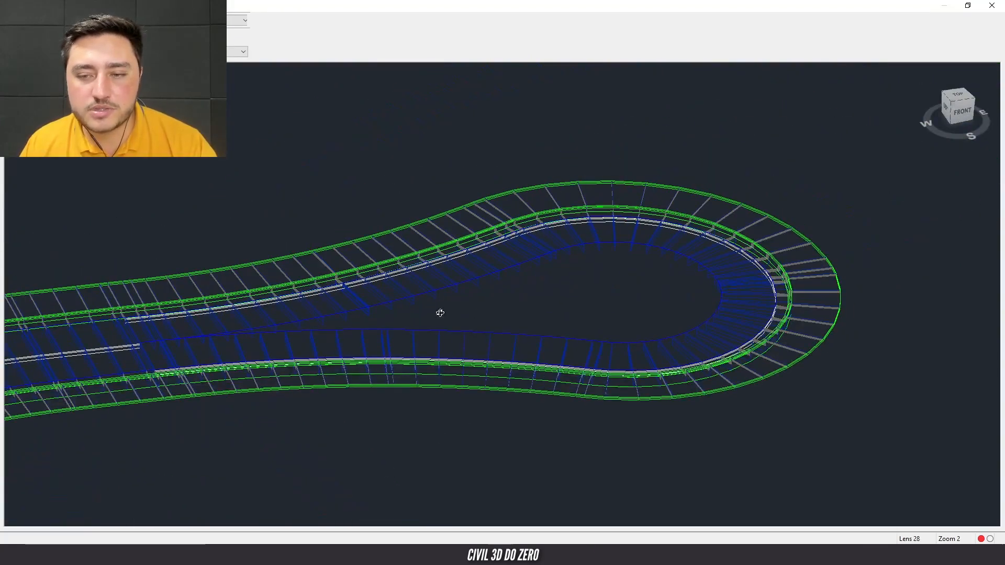
{"action": "left_click_drag", "start_coordinate": [577, 306], "coordinate": [646, 236]}
{"action": "middle_click_drag", "start_coordinate": [646, 235], "coordinate": [488, 318]}
{"action": "scroll", "coordinate": [510, 286], "scroll_direction": "up", "scroll_amount": 3}
{"action": "middle_click_drag", "start_coordinate": [527, 267], "coordinate": [388, 323]}
{"action": "left_click_drag", "start_coordinate": [388, 324], "coordinate": [549, 312]}
{"action": "middle_click_drag", "start_coordinate": [803, 279], "coordinate": [427, 336]}
{"action": "left_click_drag", "start_coordinate": [522, 341], "coordinate": [505, 360]}
{"action": "middle_click_drag", "start_coordinate": [597, 328], "coordinate": [700, 180]}
{"action": "left_click_drag", "start_coordinate": [573, 246], "coordinate": [507, 283]}
{"action": "middle_click_drag", "start_coordinate": [550, 280], "coordinate": [680, 228]}
{"action": "scroll", "coordinate": [516, 260], "scroll_direction": "down", "scroll_amount": 3}
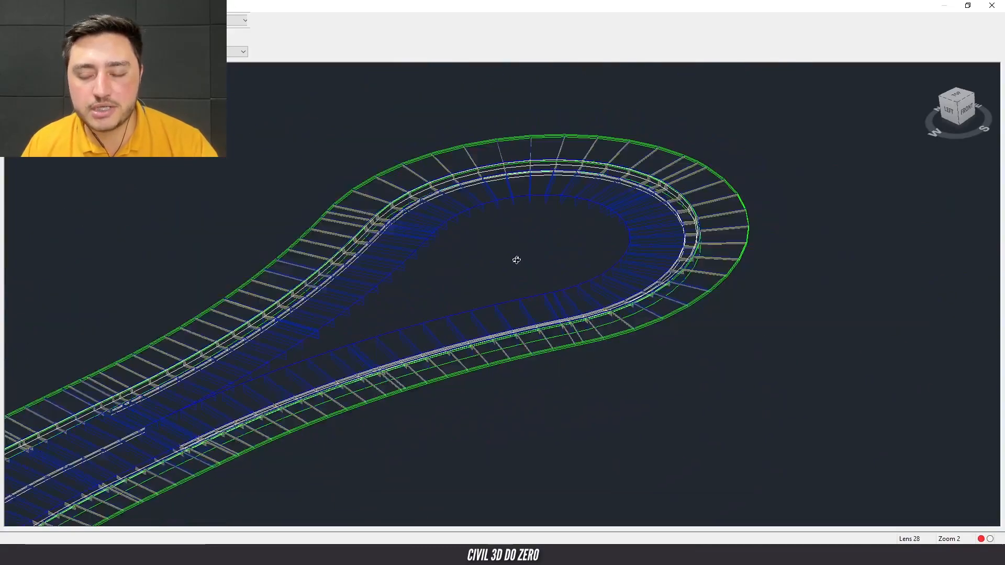
{"action": "left_click_drag", "start_coordinate": [485, 290], "coordinate": [603, 241]}
{"action": "left_click_drag", "start_coordinate": [571, 240], "coordinate": [546, 270]}
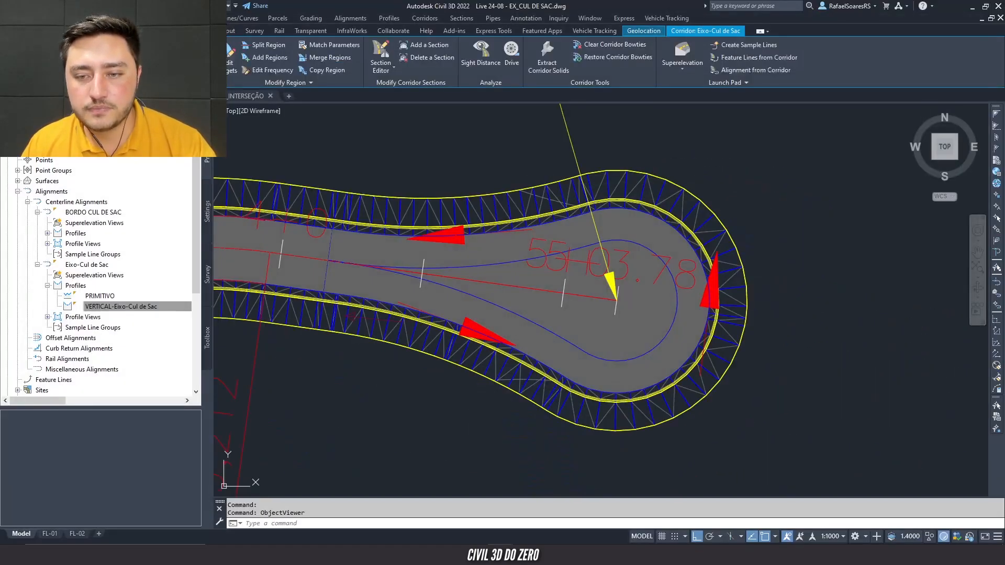
{"action": "key", "text": "Escape"}
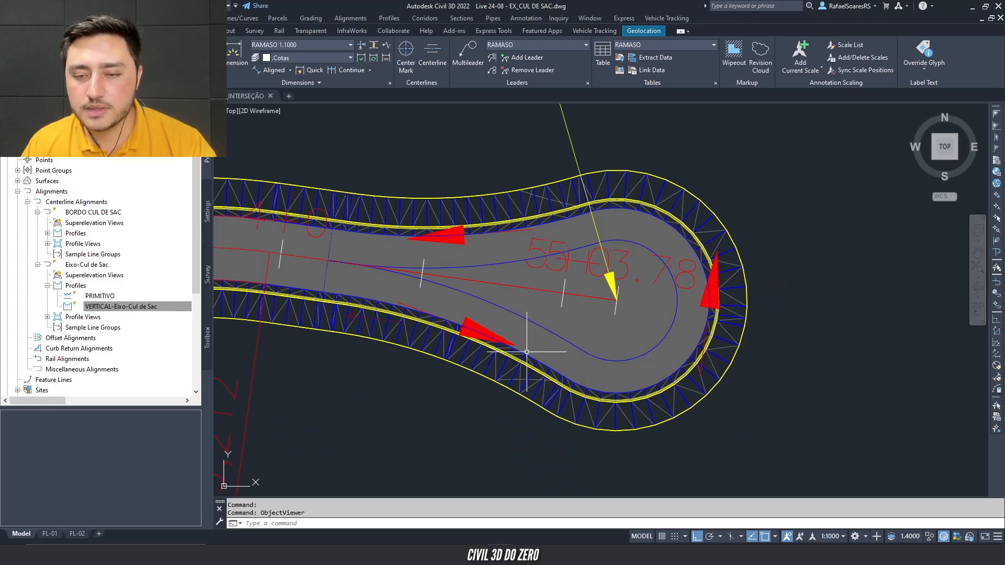
{"action": "left_click", "coordinate": [515, 314]}
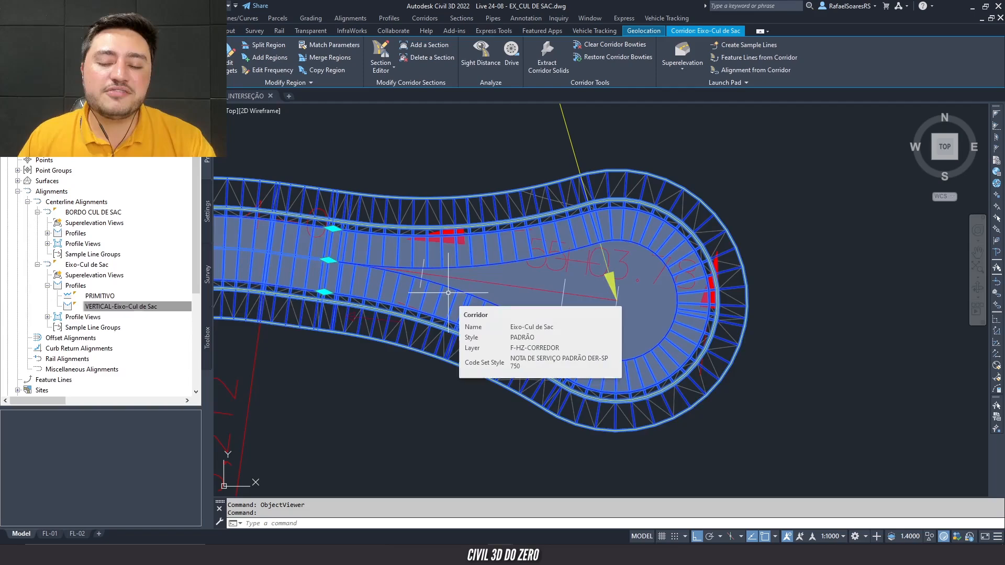
{"action": "left_click", "coordinate": [467, 280]}
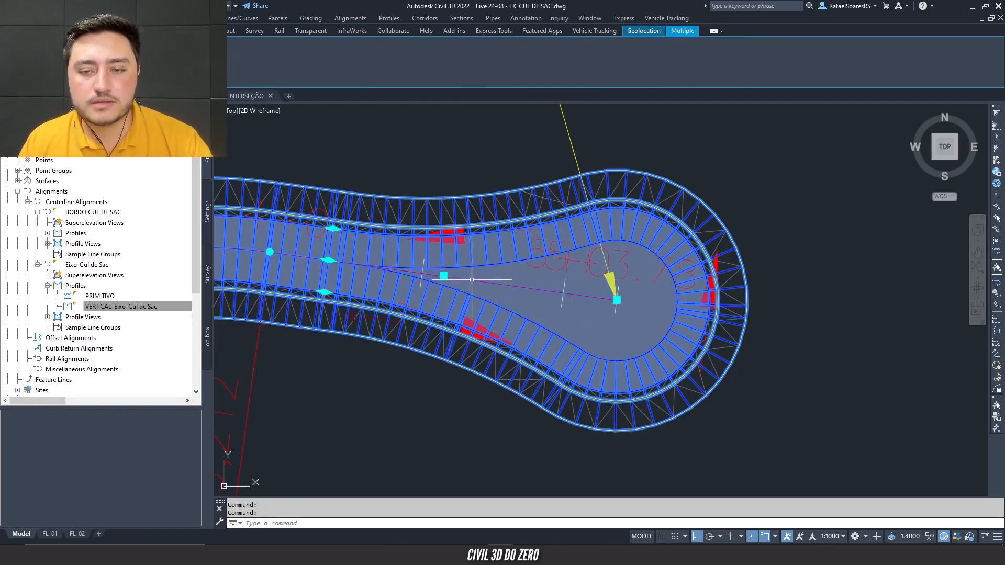
{"action": "key", "text": "Escape"}
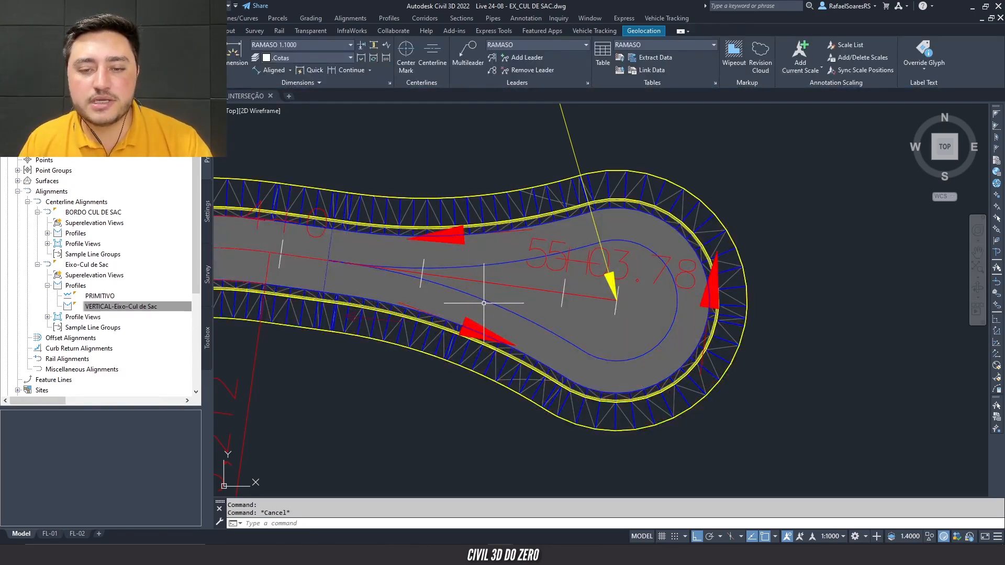
{"action": "left_click", "coordinate": [483, 301]}
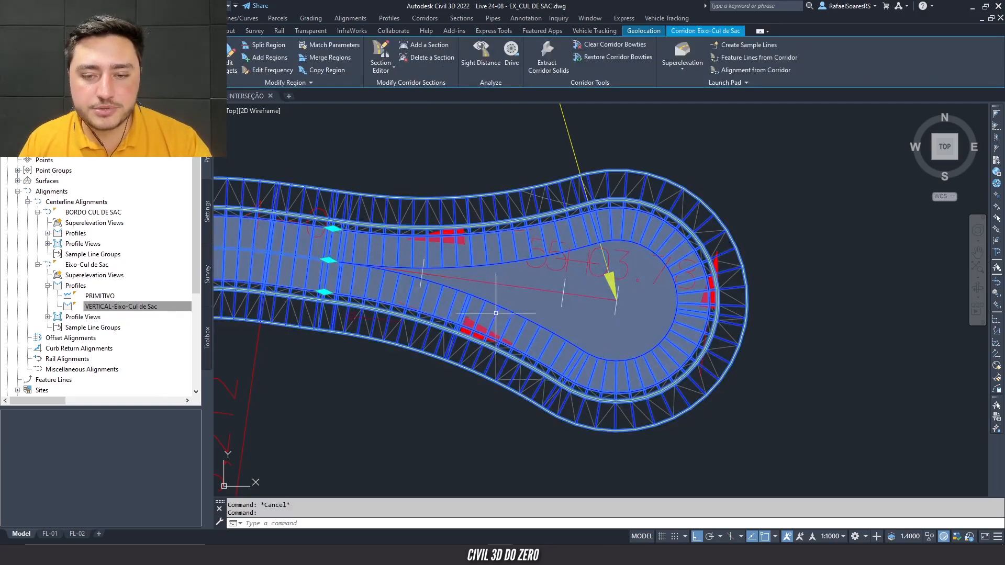
{"action": "scroll", "coordinate": [487, 321], "scroll_direction": "up", "scroll_amount": 5}
{"action": "scroll", "coordinate": [498, 314], "scroll_direction": "down", "scroll_amount": 4}
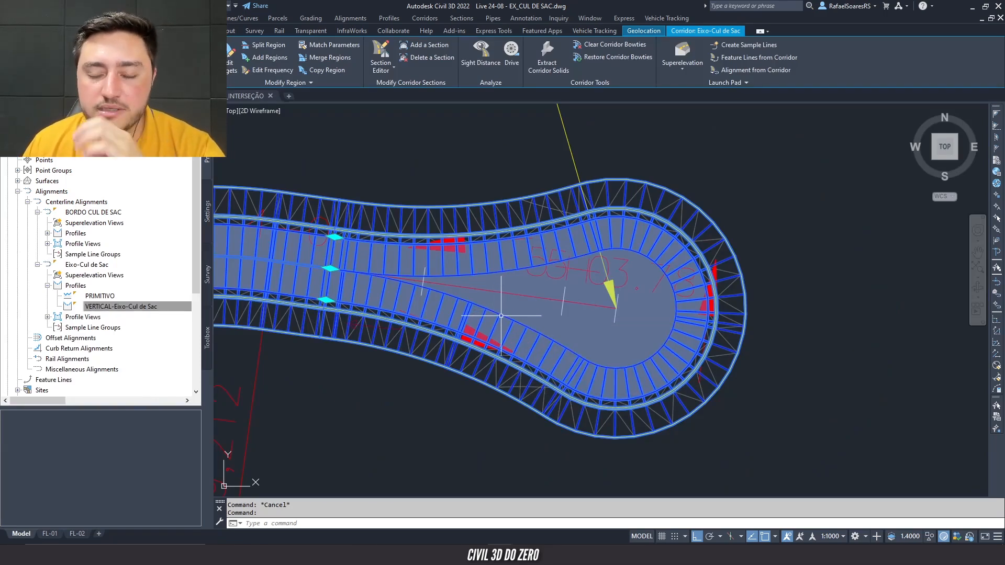
{"action": "left_click", "coordinate": [547, 297]}
{"action": "left_click", "coordinate": [545, 297]}
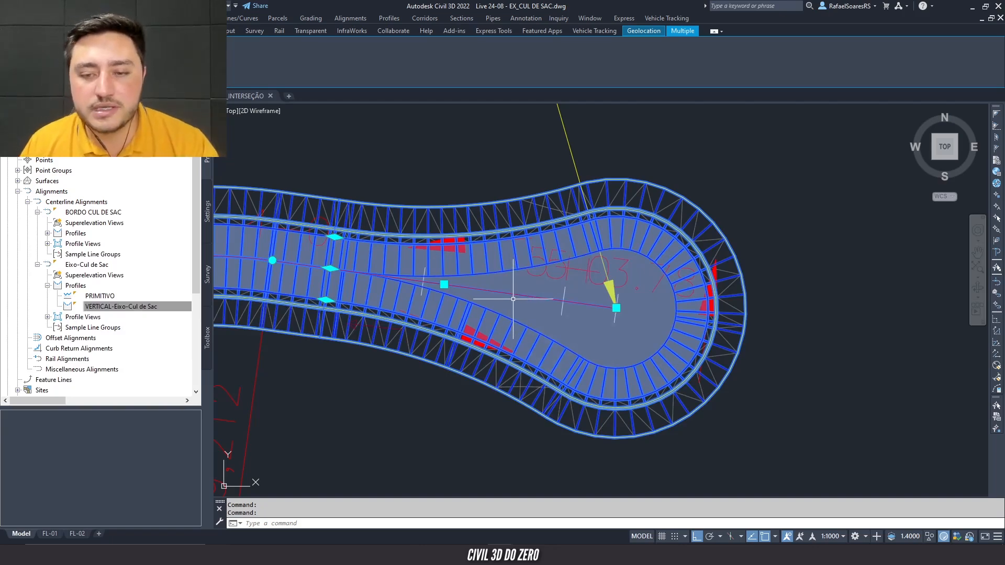
{"action": "key", "text": "Escape"}
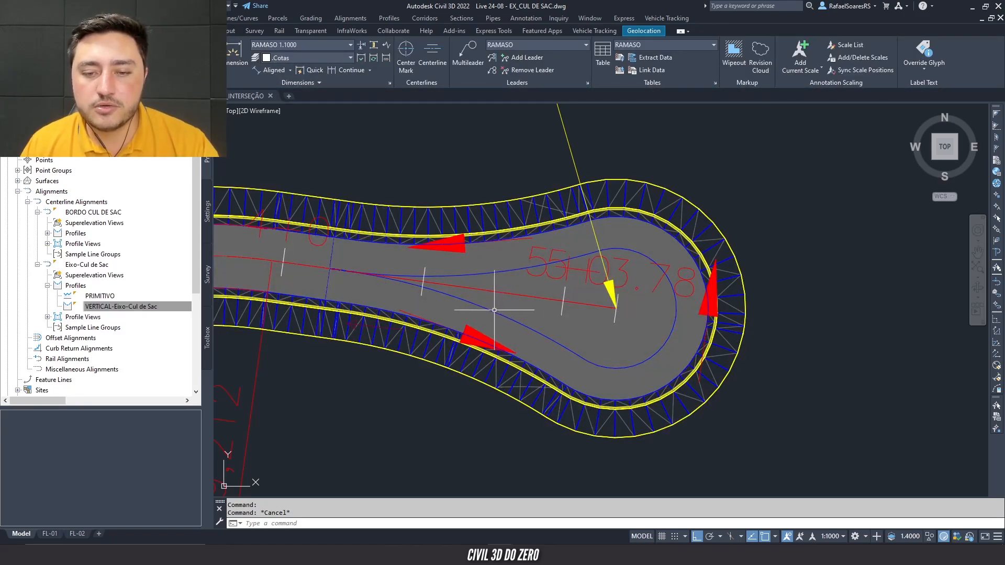
- Open the target mapping of the Eixo-Cul de Sac corridor's turnaround region, which uses the assembly Seção Bordo pista a esquerda
{"action": "left_click", "coordinate": [489, 287]}
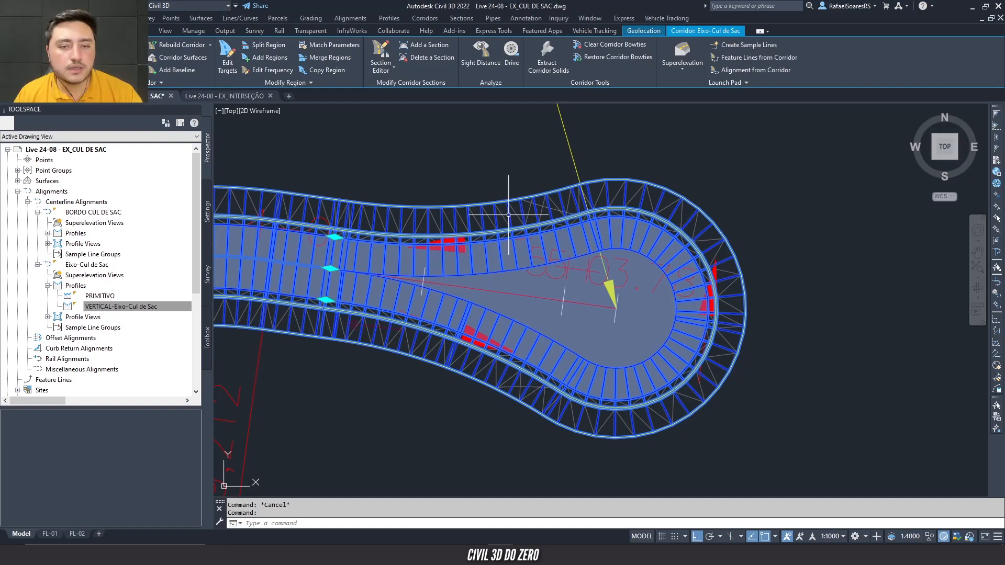
{"action": "left_click", "coordinate": [228, 67]}
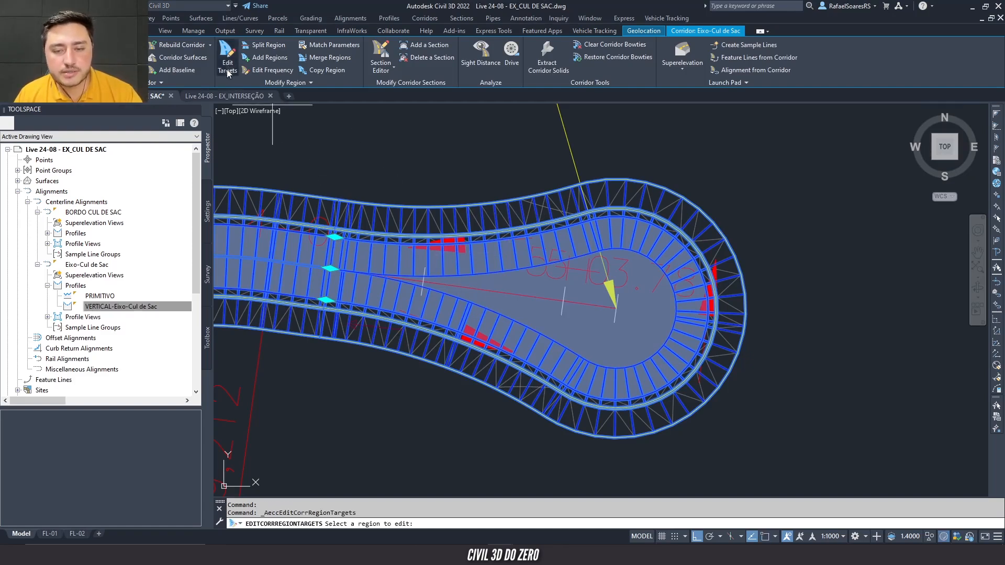
{"action": "left_click", "coordinate": [553, 358]}
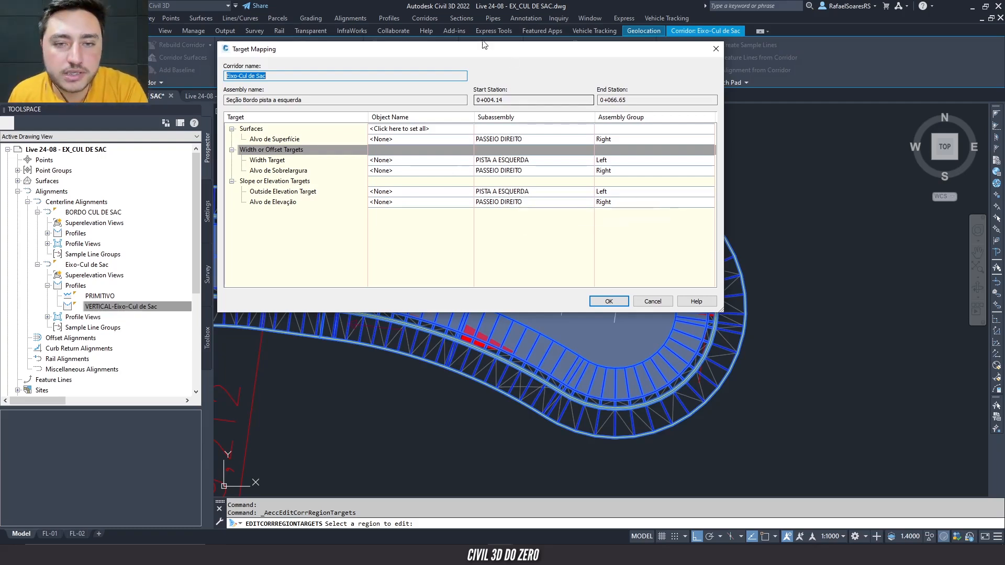
{"action": "left_click_drag", "start_coordinate": [460, 55], "coordinate": [531, 61]}
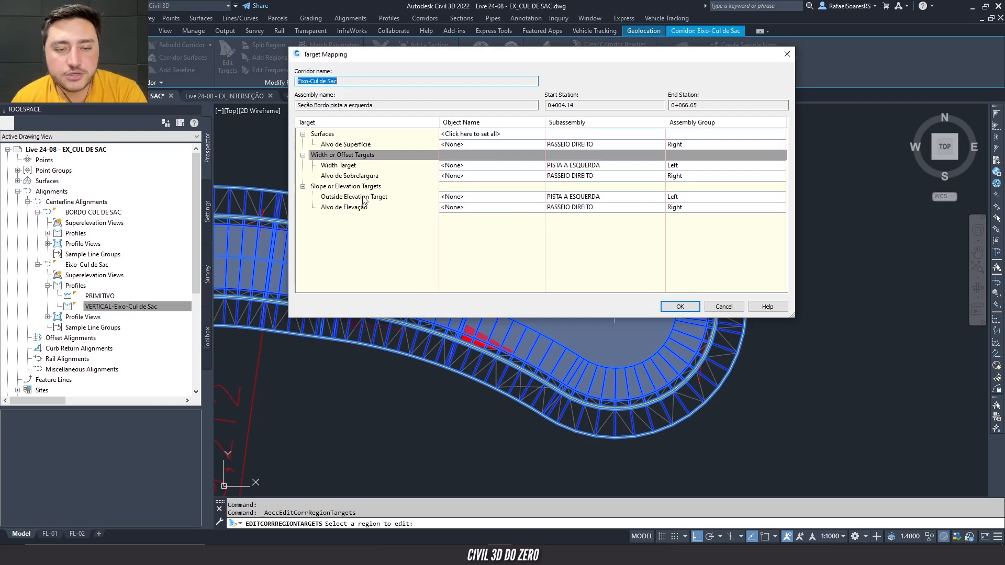
- Set the Width Target of the PISTA A ESQUERDA subassembly to the Eixo-Cul de Sac alignment and rebuild the corridor region
{"action": "left_click", "coordinate": [359, 167]}
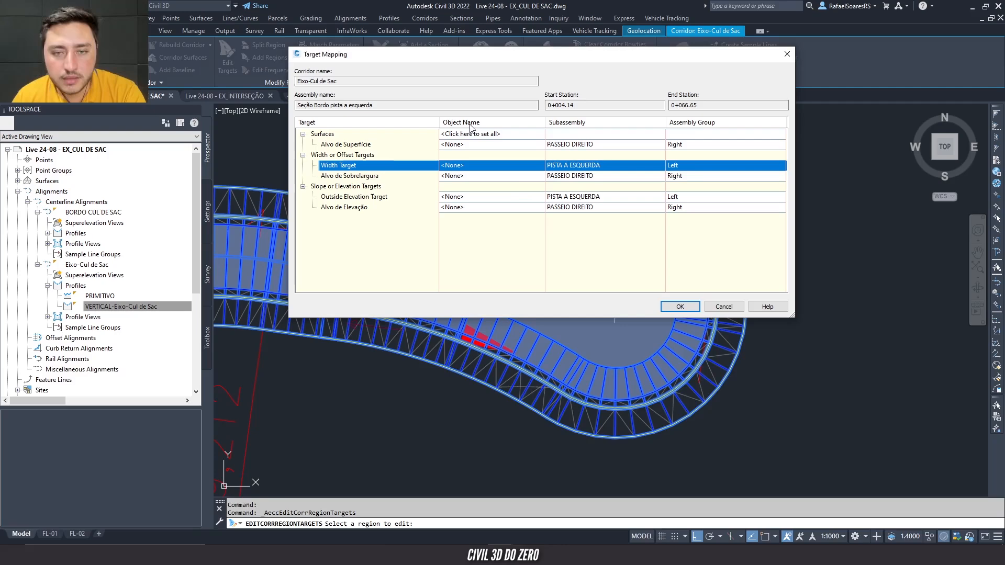
{"action": "left_click", "coordinate": [471, 167]}
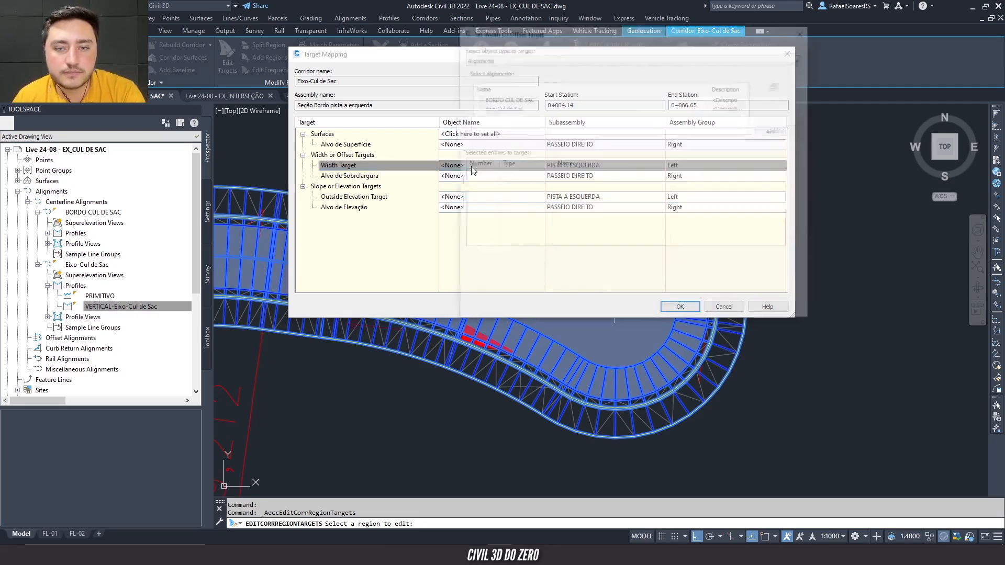
{"action": "left_click_drag", "start_coordinate": [532, 29], "coordinate": [480, 52]}
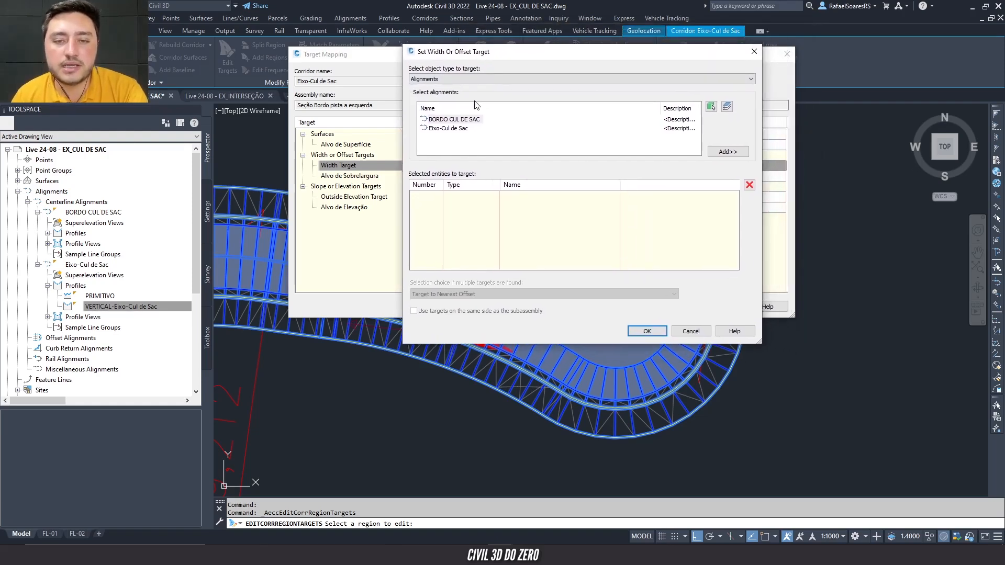
{"action": "left_click", "coordinate": [461, 80]}
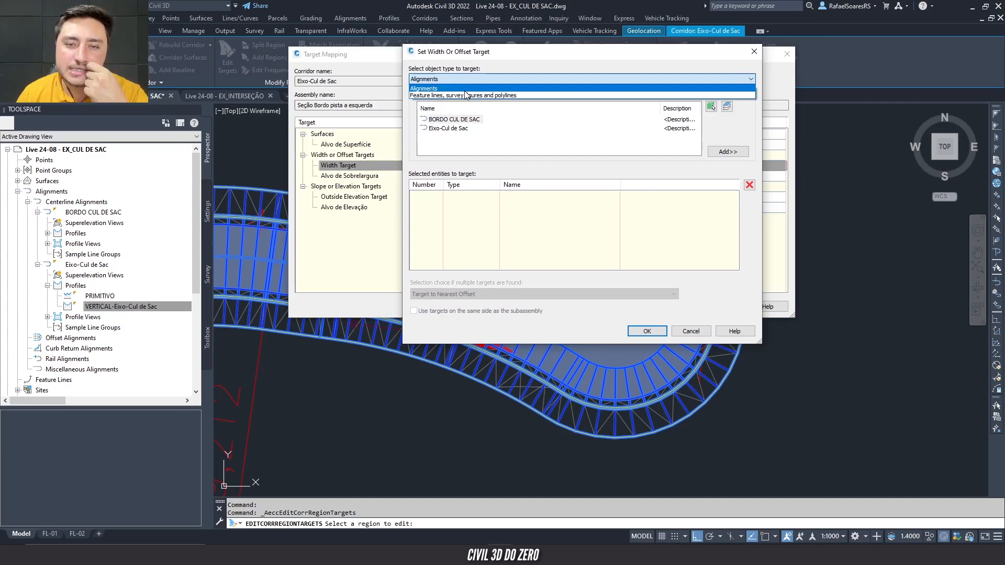
{"action": "left_click", "coordinate": [465, 91]}
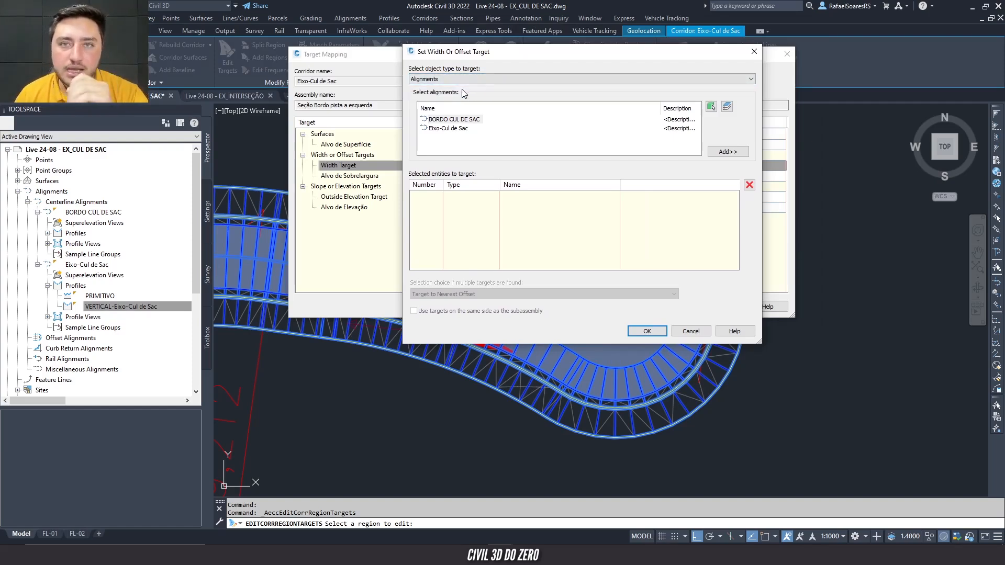
{"action": "left_click_drag", "start_coordinate": [507, 62], "coordinate": [454, 64]}
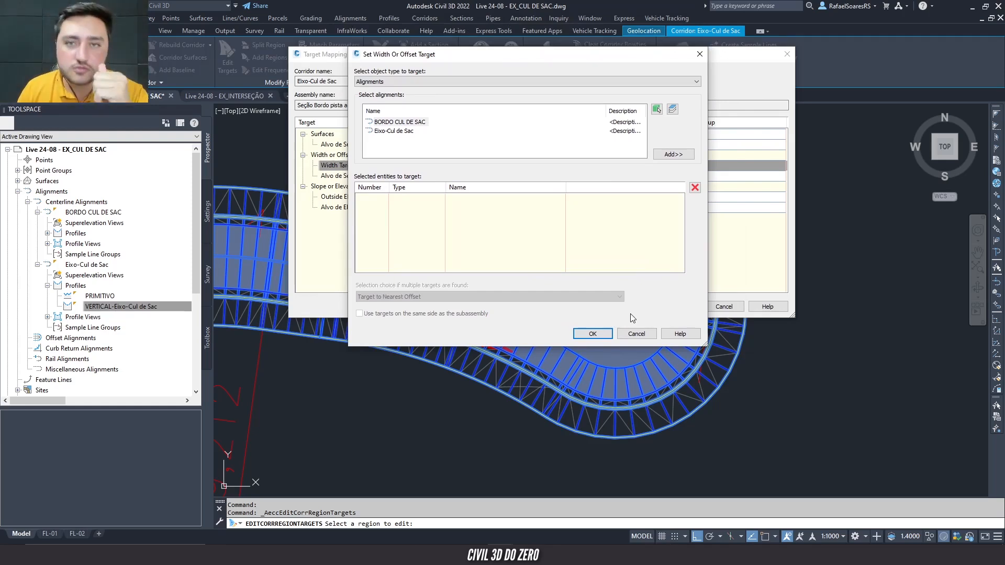
{"action": "left_click", "coordinate": [394, 131]}
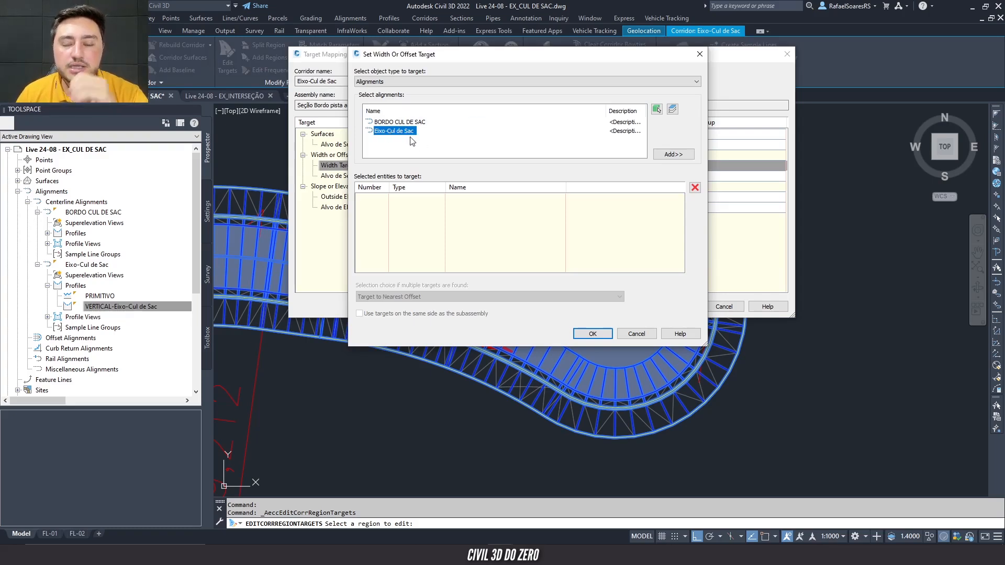
{"action": "left_click", "coordinate": [676, 155]}
{"action": "left_click", "coordinate": [589, 335]}
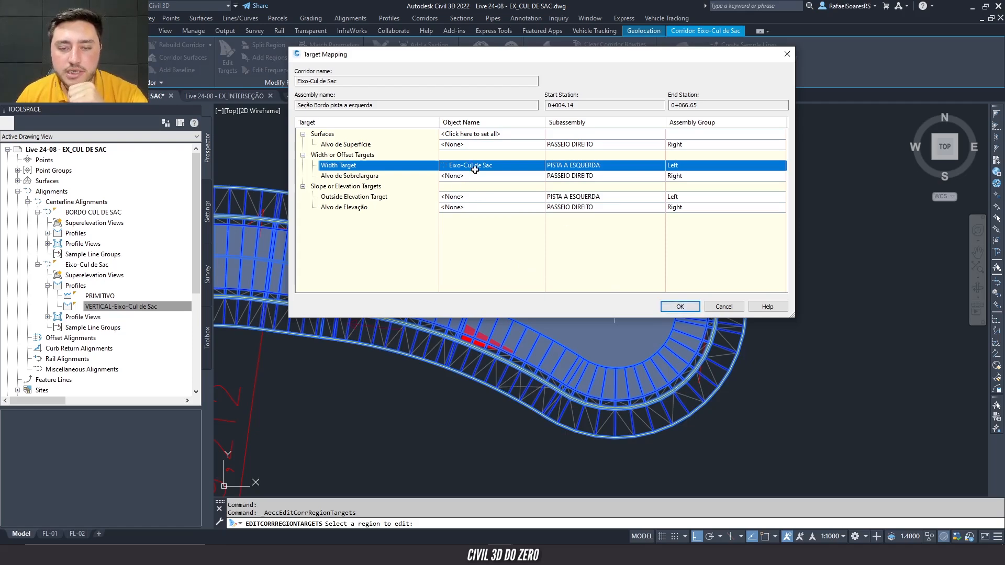
{"action": "left_click", "coordinate": [680, 308]}
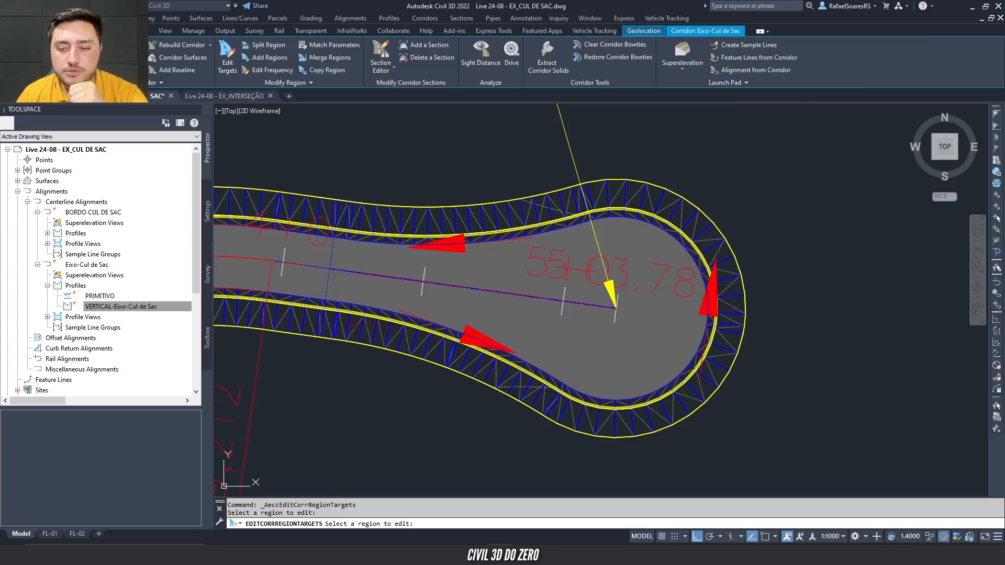
{"action": "left_click", "coordinate": [713, 320]}
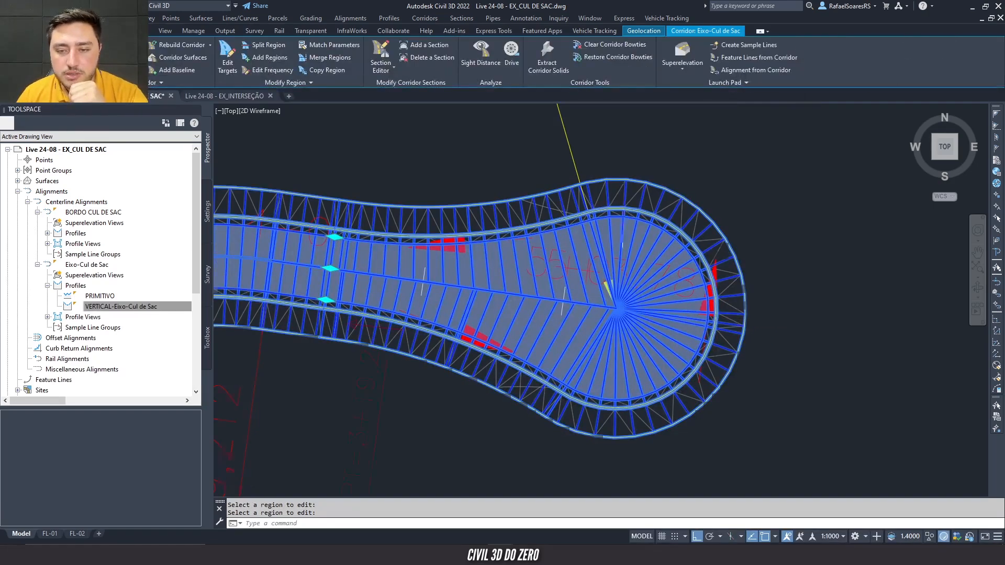
{"action": "scroll", "coordinate": [622, 208], "scroll_direction": "down", "scroll_amount": 2}
{"action": "key", "text": "Escape"}
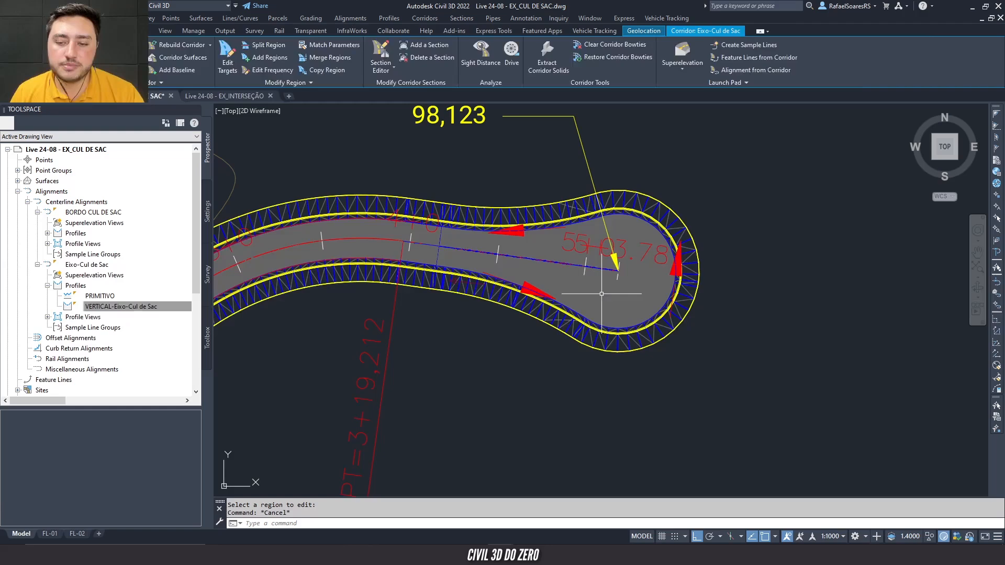
- Examine in plan how the corridor sections run from the cul-de-sac edge to the centreline
{"action": "scroll", "coordinate": [625, 340], "scroll_direction": "up", "scroll_amount": 4}
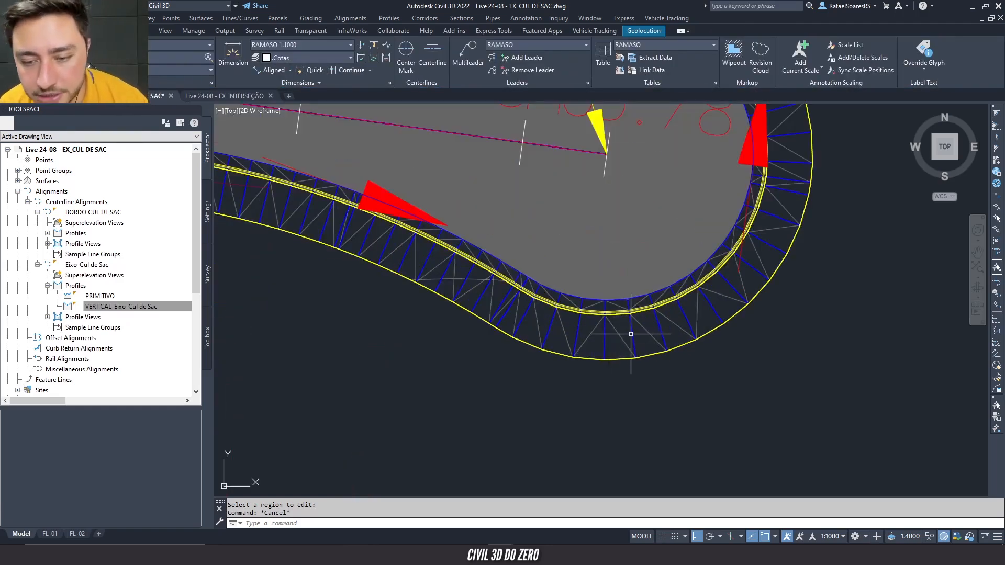
{"action": "scroll", "coordinate": [631, 334], "scroll_direction": "down", "scroll_amount": 2}
{"action": "left_click", "coordinate": [566, 305]}
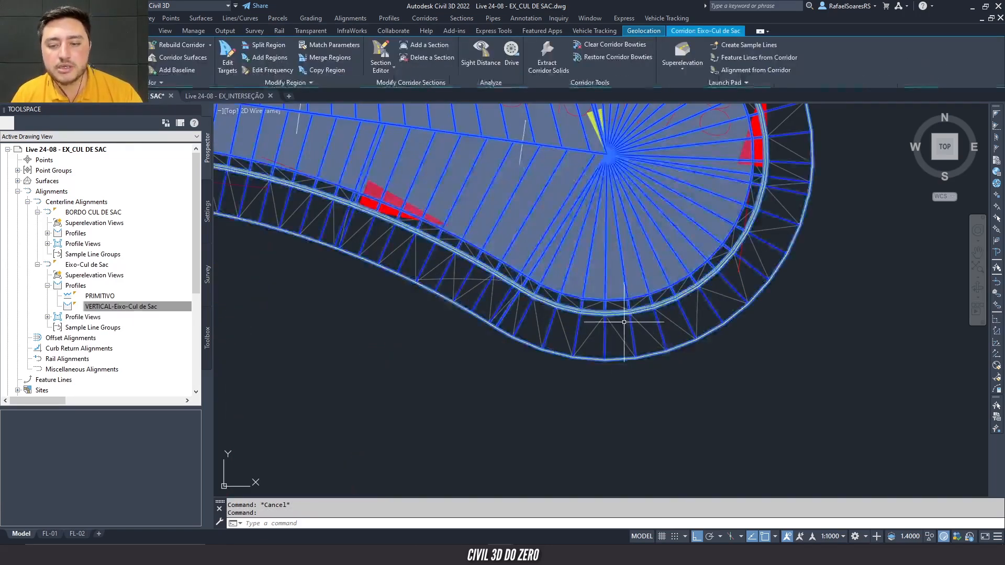
{"action": "scroll", "coordinate": [539, 281], "scroll_direction": "up", "scroll_amount": 3}
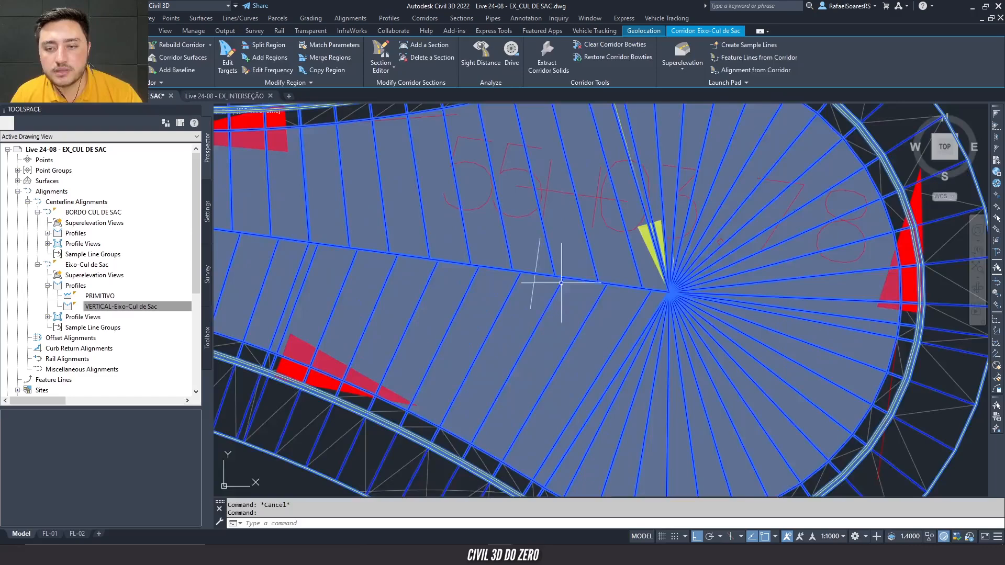
{"action": "scroll", "coordinate": [654, 282], "scroll_direction": "up", "scroll_amount": 2}
{"action": "scroll", "coordinate": [652, 278], "scroll_direction": "down", "scroll_amount": 4}
{"action": "scroll", "coordinate": [572, 273], "scroll_direction": "up", "scroll_amount": 1}
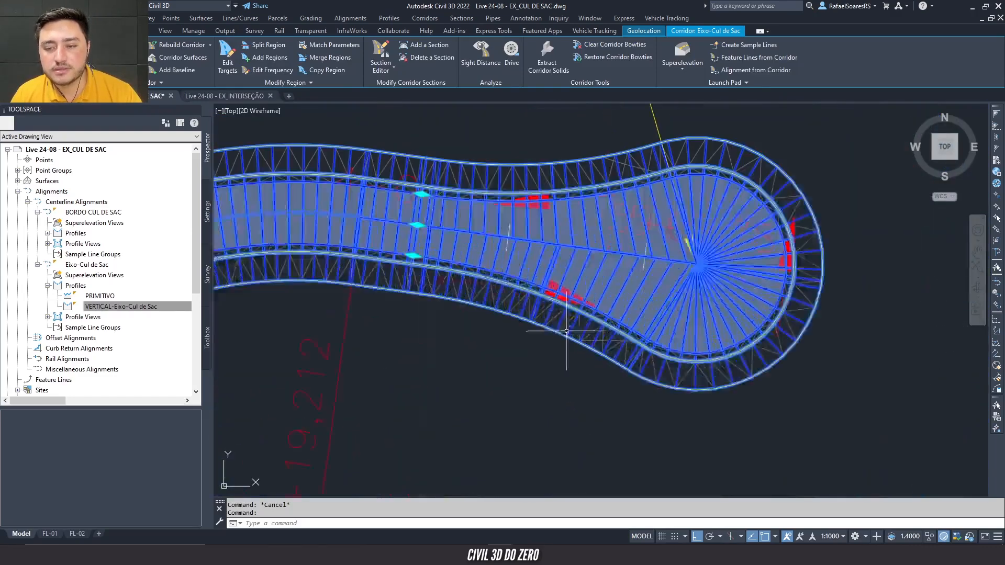
{"action": "scroll", "coordinate": [571, 272], "scroll_direction": "down", "scroll_amount": 2}
- Inspect the corridor in 3D in the Object Viewer, checking the pavement and curb sections around the cul-de-sac bulb
{"action": "right_click", "coordinate": [547, 311]}
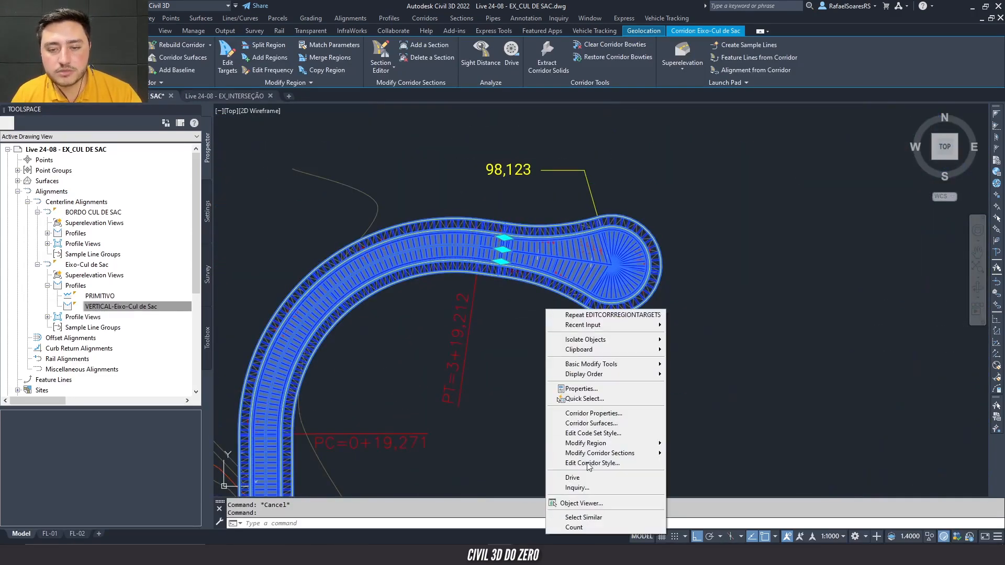
{"action": "left_click", "coordinate": [589, 503]}
{"action": "left_click_drag", "start_coordinate": [507, 330], "coordinate": [516, 209]}
{"action": "scroll", "coordinate": [523, 459], "scroll_direction": "down", "scroll_amount": 3}
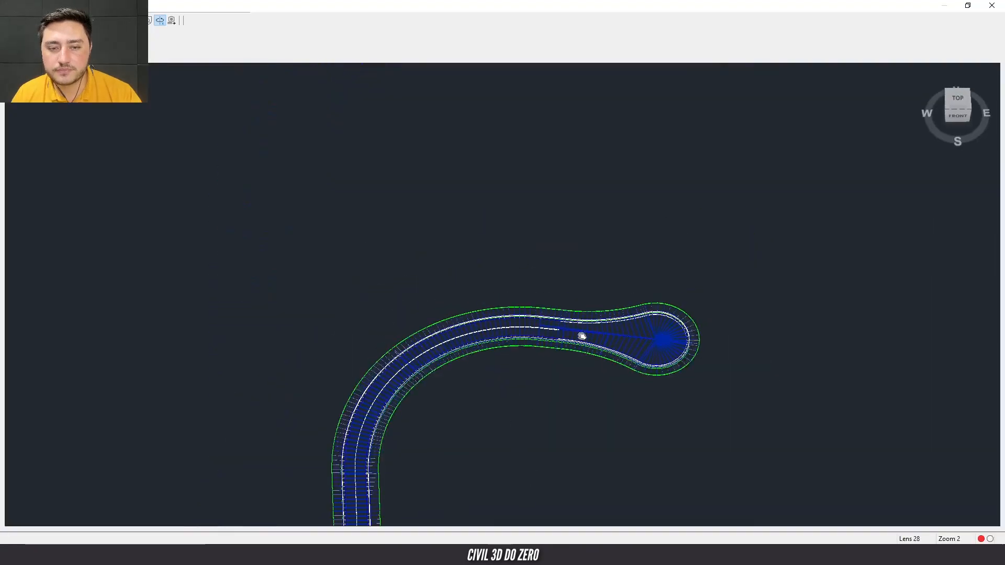
{"action": "scroll", "coordinate": [582, 336], "scroll_direction": "up", "scroll_amount": 5}
{"action": "middle_click_drag", "start_coordinate": [647, 357], "coordinate": [350, 328]}
{"action": "left_click_drag", "start_coordinate": [567, 383], "coordinate": [525, 292]}
{"action": "middle_click_drag", "start_coordinate": [513, 283], "coordinate": [497, 322]}
{"action": "scroll", "coordinate": [551, 243], "scroll_direction": "down", "scroll_amount": 3}
{"action": "left_click_drag", "start_coordinate": [538, 262], "coordinate": [661, 332]}
{"action": "middle_click_drag", "start_coordinate": [602, 240], "coordinate": [372, 280]}
{"action": "left_click_drag", "start_coordinate": [764, 411], "coordinate": [510, 335]}
{"action": "scroll", "coordinate": [504, 322], "scroll_direction": "up", "scroll_amount": 5}
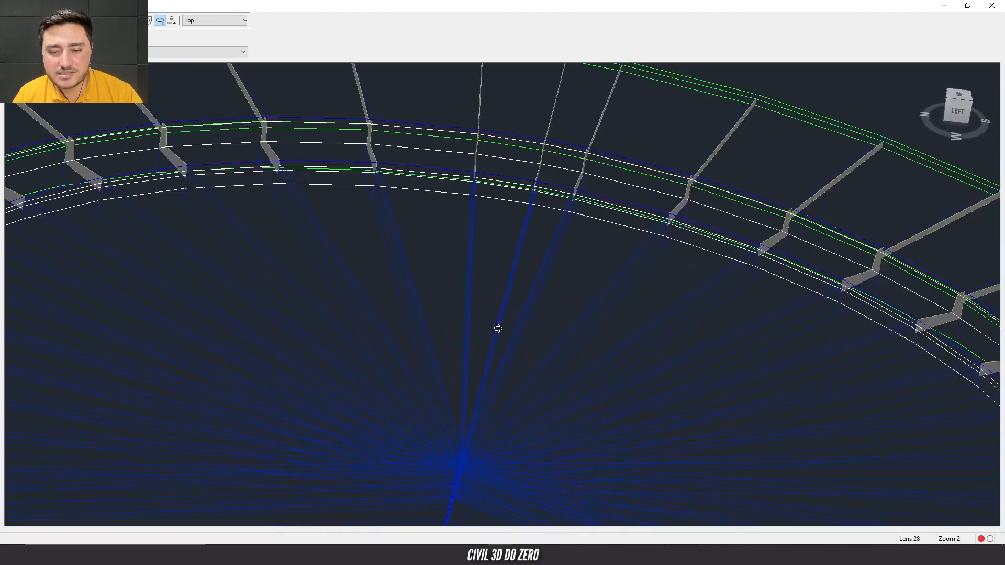
{"action": "left_click_drag", "start_coordinate": [498, 291], "coordinate": [480, 385]}
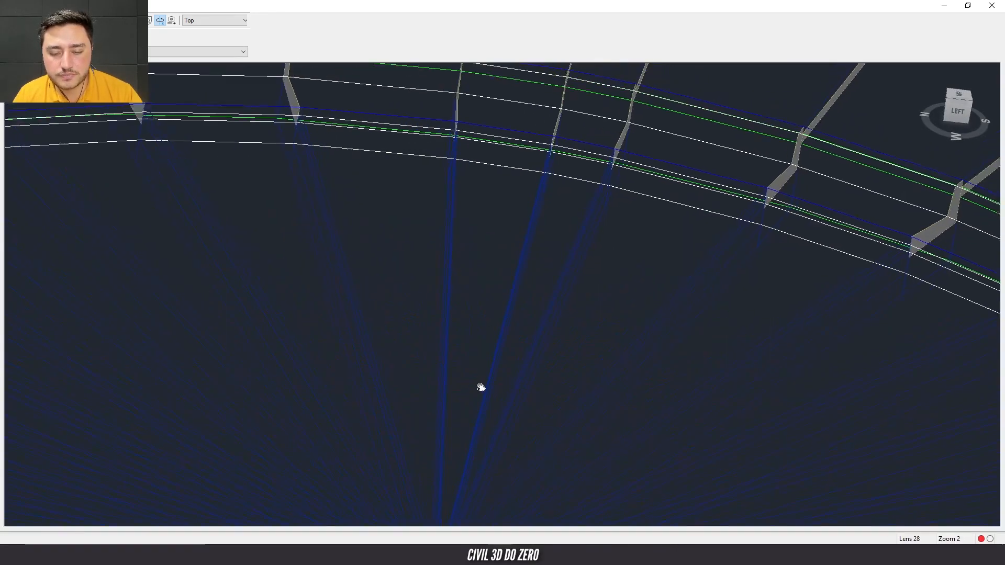
{"action": "scroll", "coordinate": [501, 322], "scroll_direction": "down", "scroll_amount": 4}
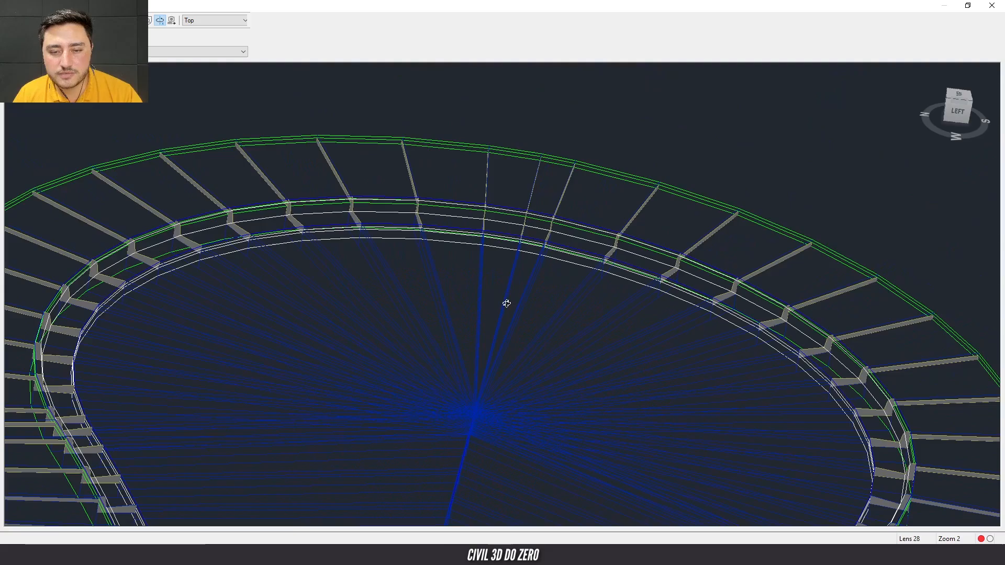
{"action": "left_click_drag", "start_coordinate": [511, 288], "coordinate": [463, 419]}
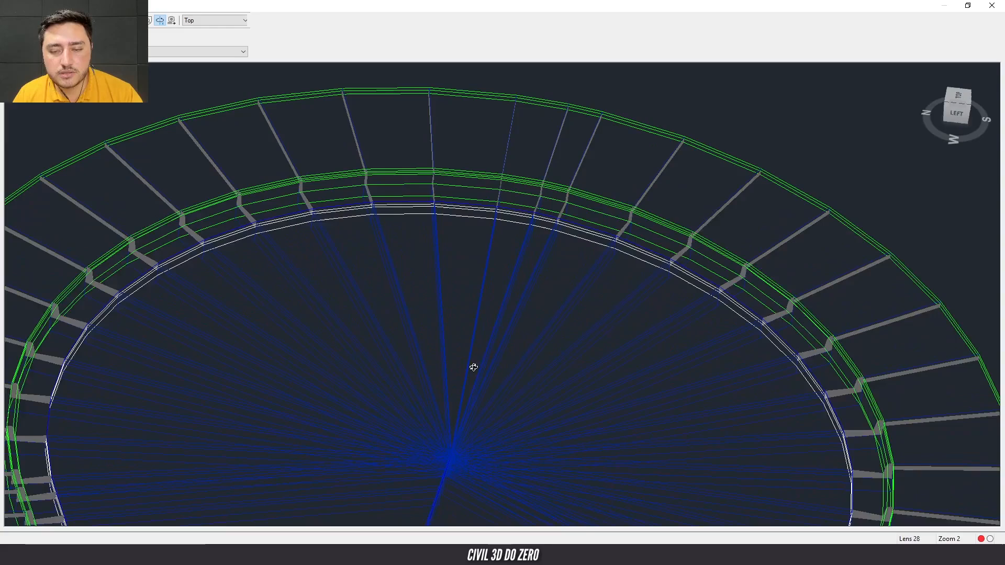
{"action": "key", "text": "Escape"}
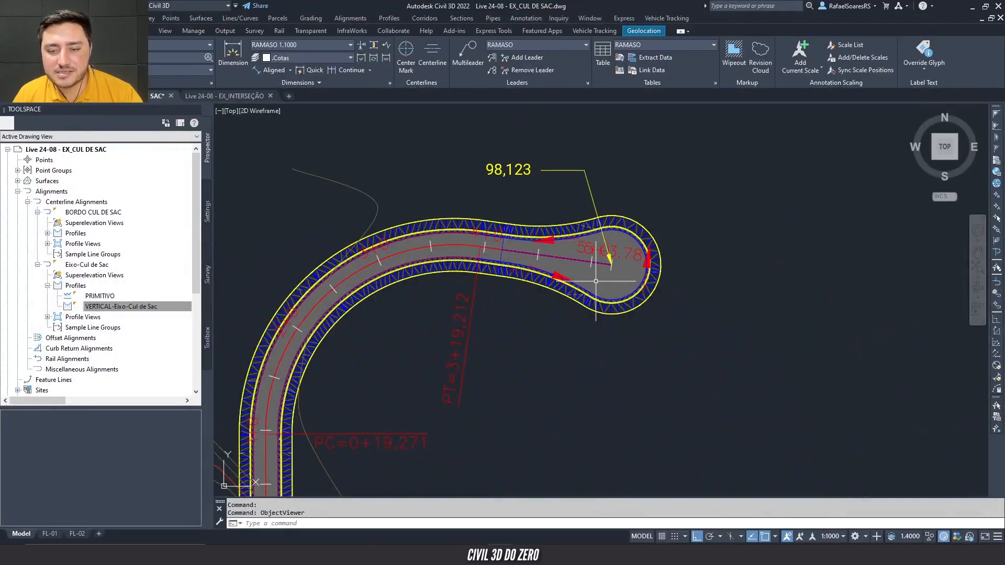
- Try to delete individual corridor sections around the bulb on the BORDO CUL DE SAC baseline of the Eixo-Cul de Sac corridor
{"action": "left_click", "coordinate": [596, 281]}
{"action": "scroll", "coordinate": [607, 270], "scroll_direction": "up", "scroll_amount": 6}
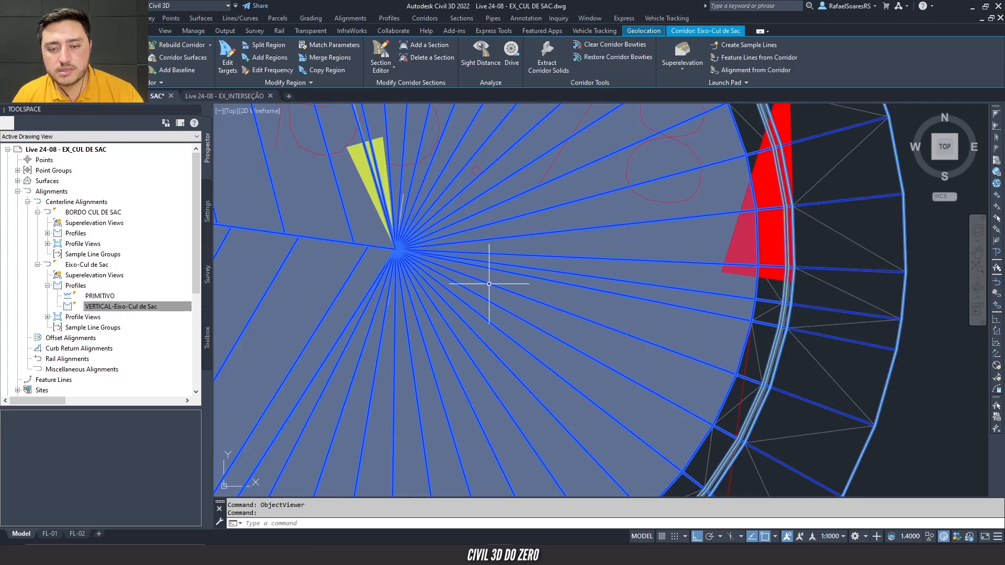
{"action": "scroll", "coordinate": [489, 284], "scroll_direction": "down", "scroll_amount": 2}
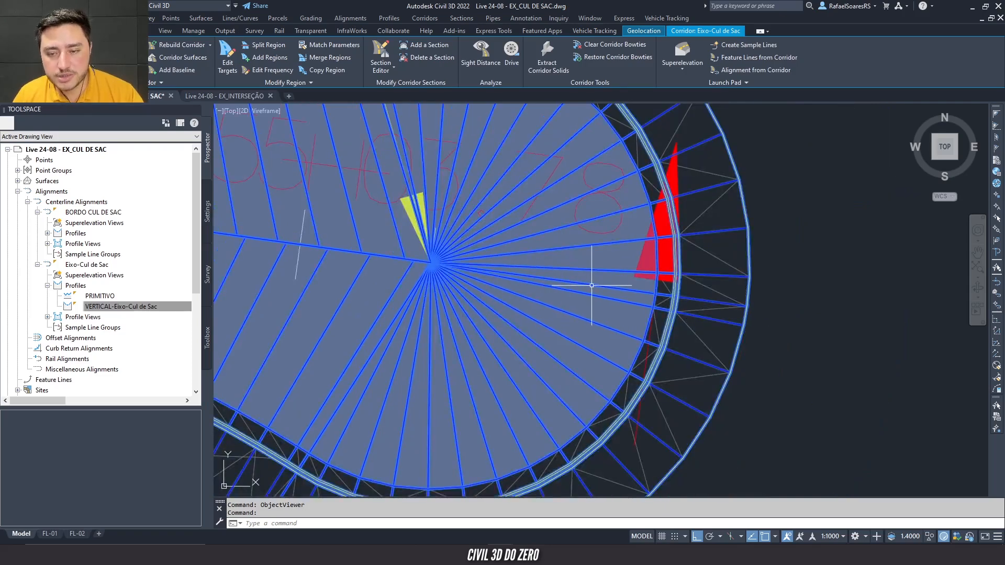
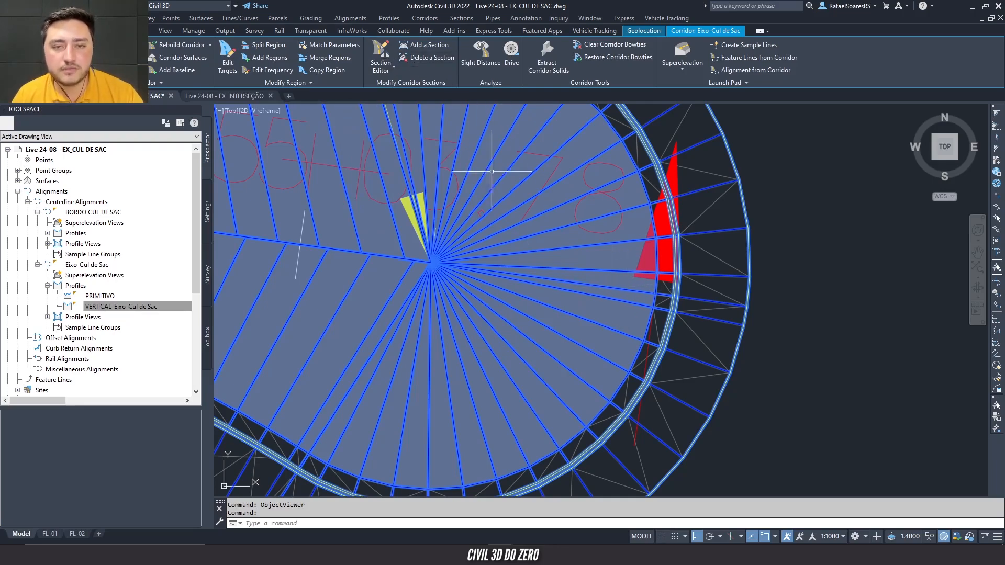
{"action": "left_click", "coordinate": [425, 59]}
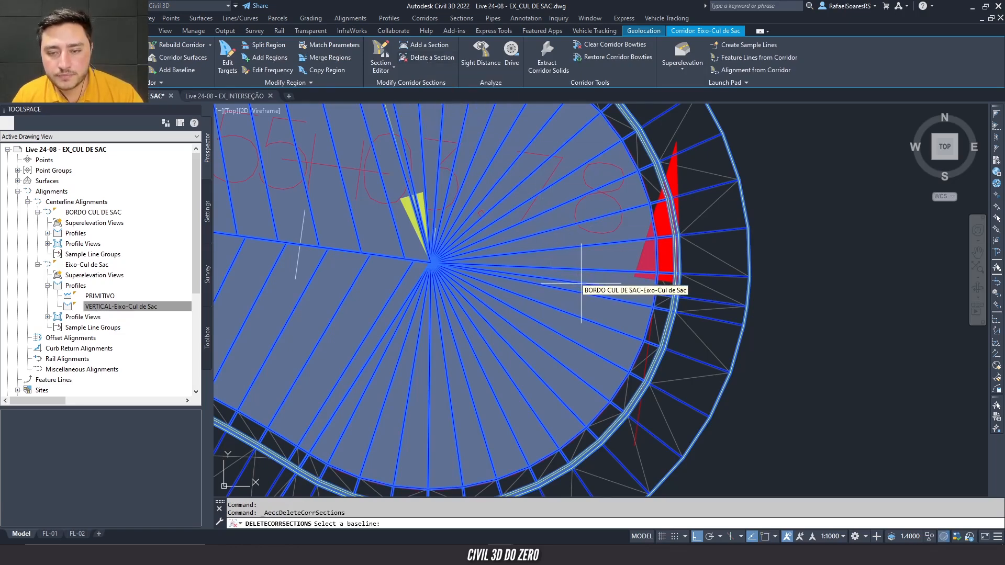
{"action": "left_click", "coordinate": [654, 306]}
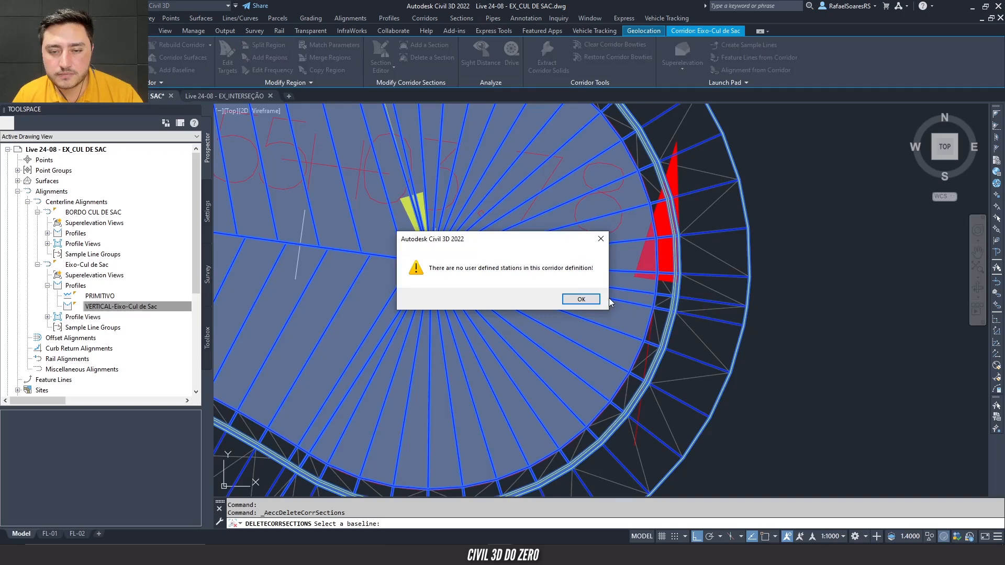
{"action": "left_click", "coordinate": [581, 300]}
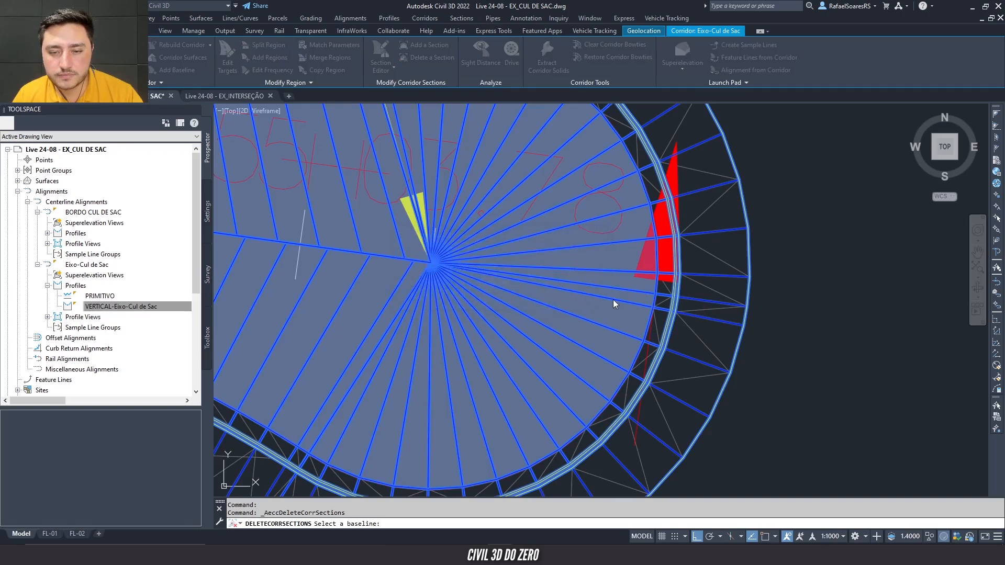
{"action": "key", "text": "Return"}
{"action": "left_click", "coordinate": [655, 274]}
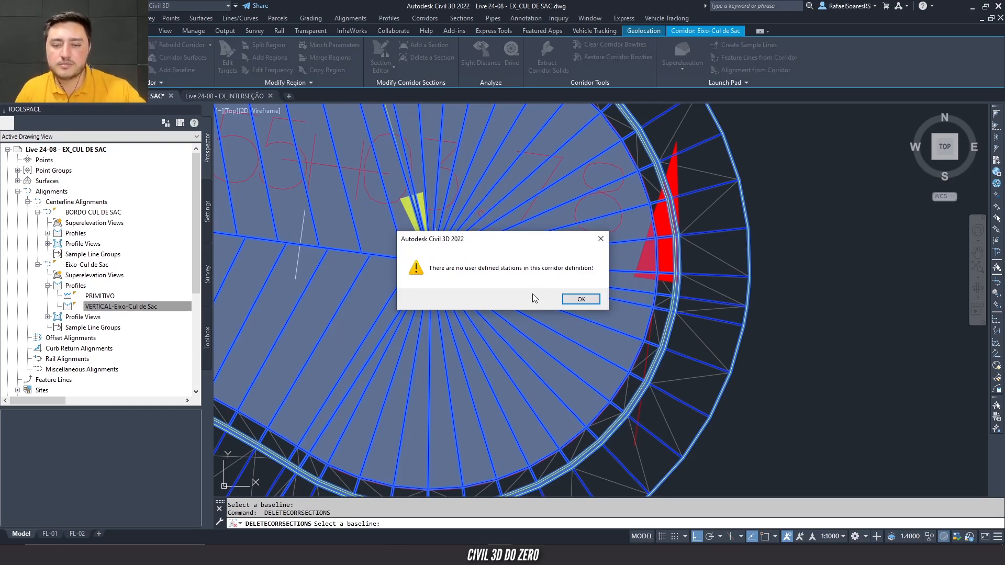
{"action": "left_click", "coordinate": [580, 299]}
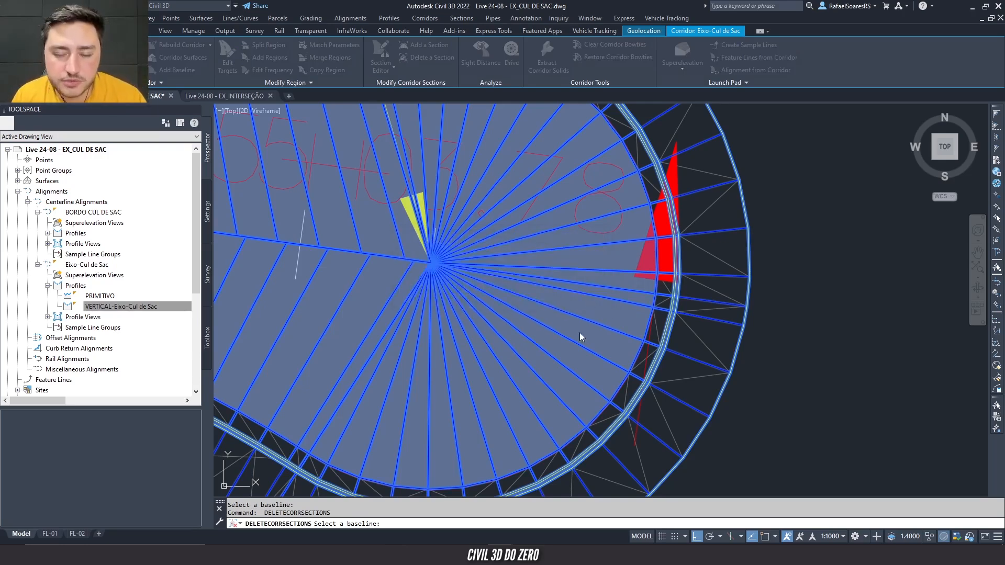
{"action": "key", "text": "Escape"}
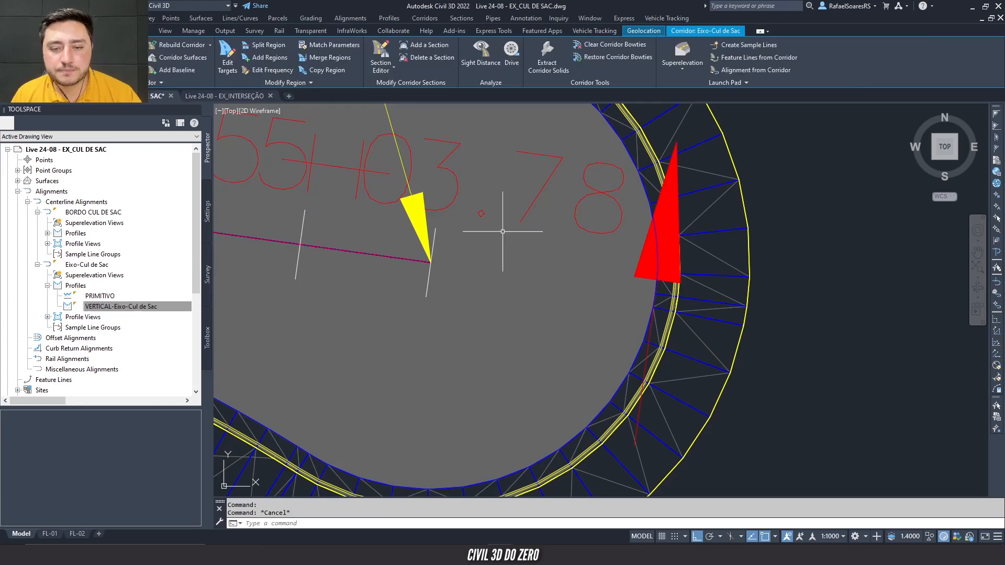
- Examine in plan how the corridor sections converge at the end of the centreline in the middle of the bulb
{"action": "scroll", "coordinate": [516, 292], "scroll_direction": "down", "scroll_amount": 3}
{"action": "scroll", "coordinate": [644, 371], "scroll_direction": "up", "scroll_amount": 2}
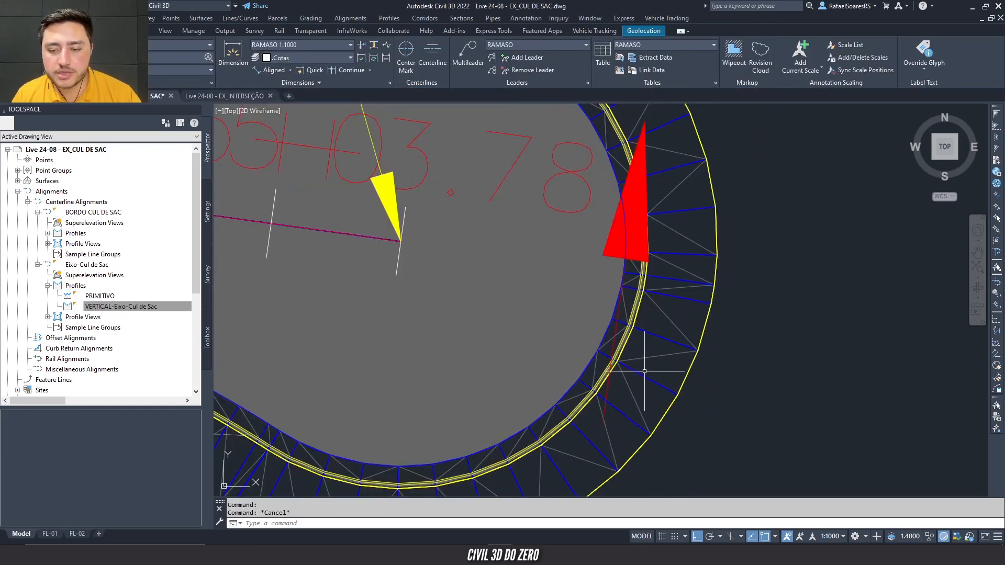
{"action": "left_click", "coordinate": [642, 376]}
{"action": "scroll", "coordinate": [642, 376], "scroll_direction": "down", "scroll_amount": 3}
{"action": "scroll", "coordinate": [610, 280], "scroll_direction": "up", "scroll_amount": 2}
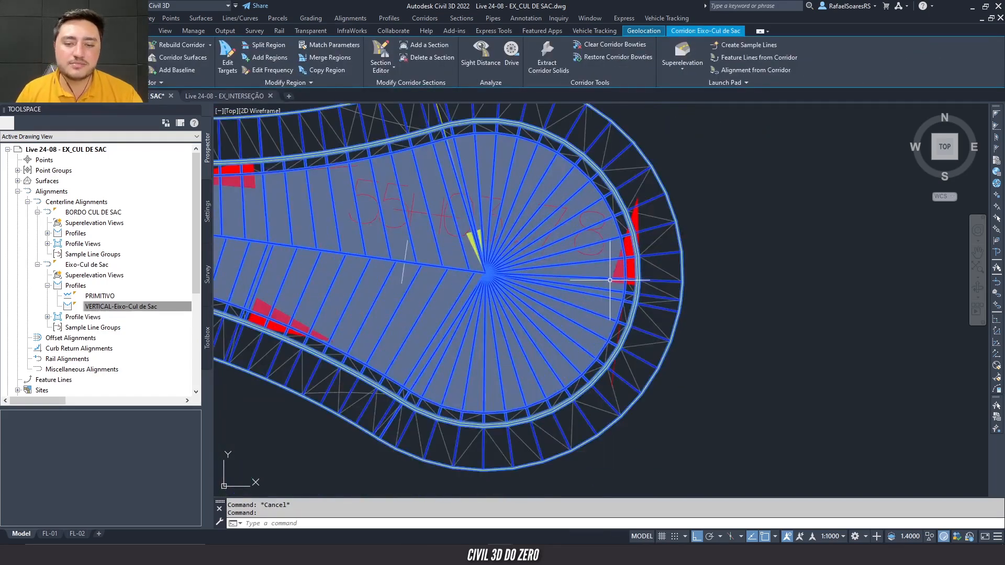
{"action": "scroll", "coordinate": [480, 271], "scroll_direction": "up", "scroll_amount": 6}
{"action": "scroll", "coordinate": [525, 282], "scroll_direction": "down", "scroll_amount": 6}
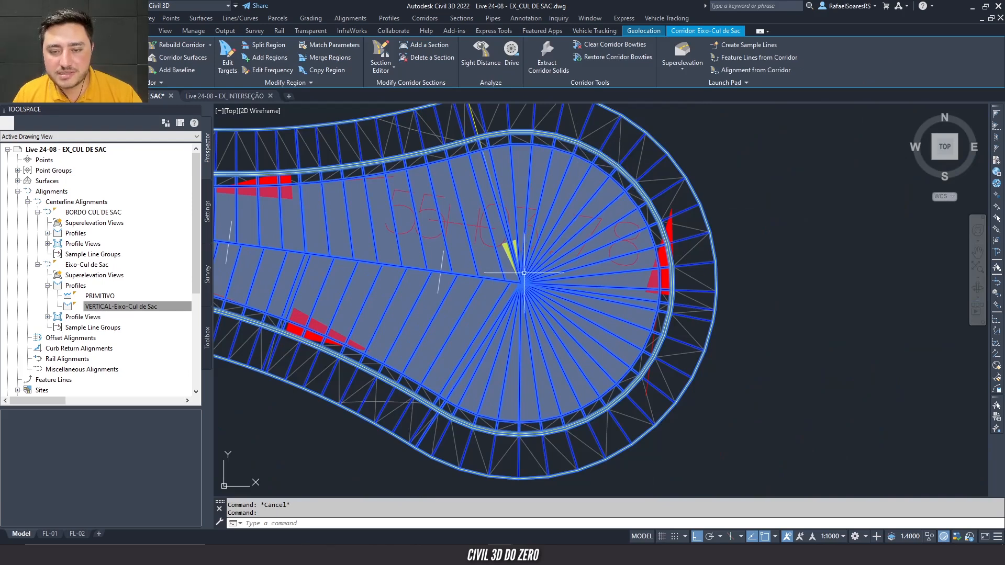
{"action": "scroll", "coordinate": [511, 288], "scroll_direction": "up", "scroll_amount": 4}
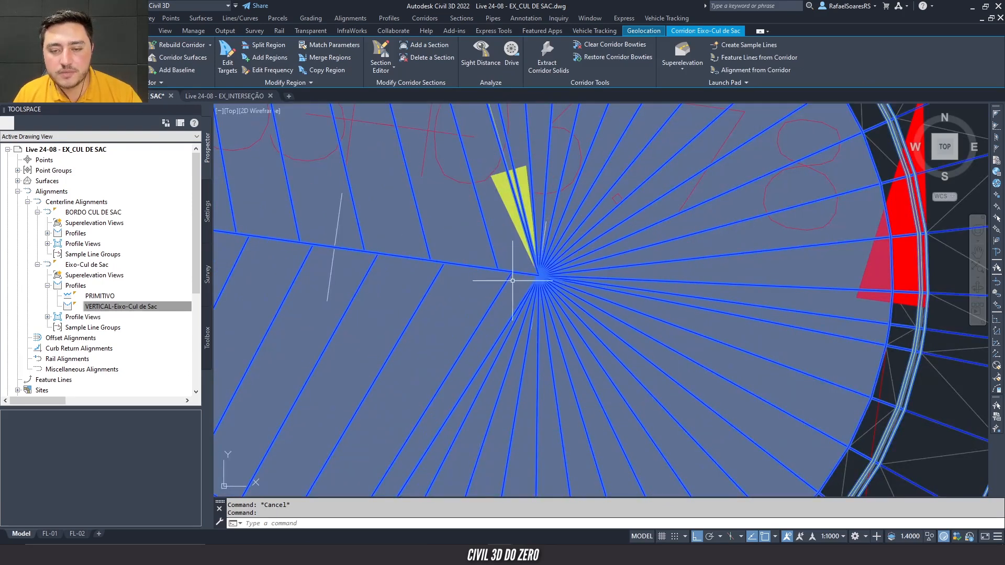
{"action": "scroll", "coordinate": [513, 280], "scroll_direction": "down", "scroll_amount": 3}
{"action": "scroll", "coordinate": [511, 277], "scroll_direction": "up", "scroll_amount": 3}
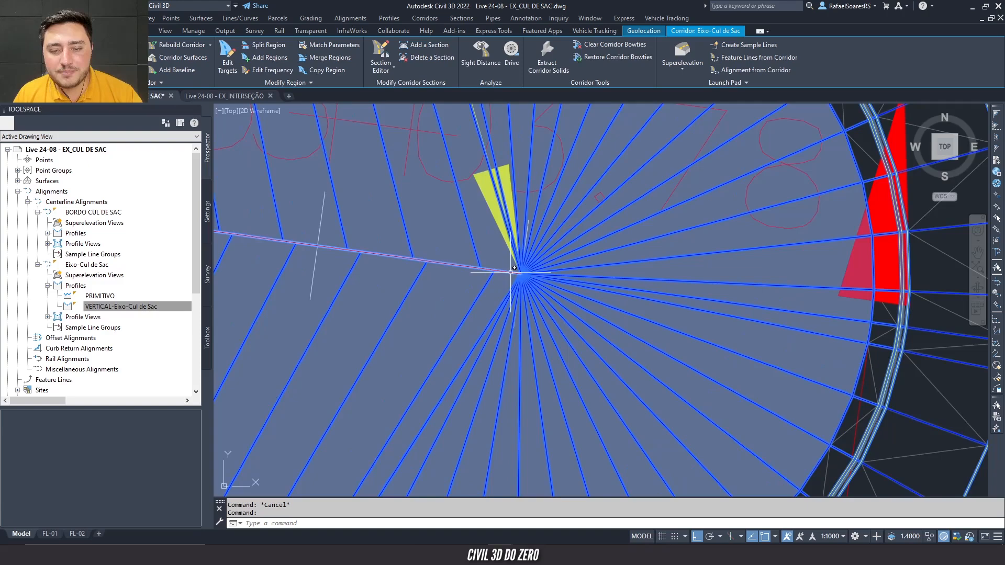
{"action": "scroll", "coordinate": [528, 275], "scroll_direction": "up", "scroll_amount": 2}
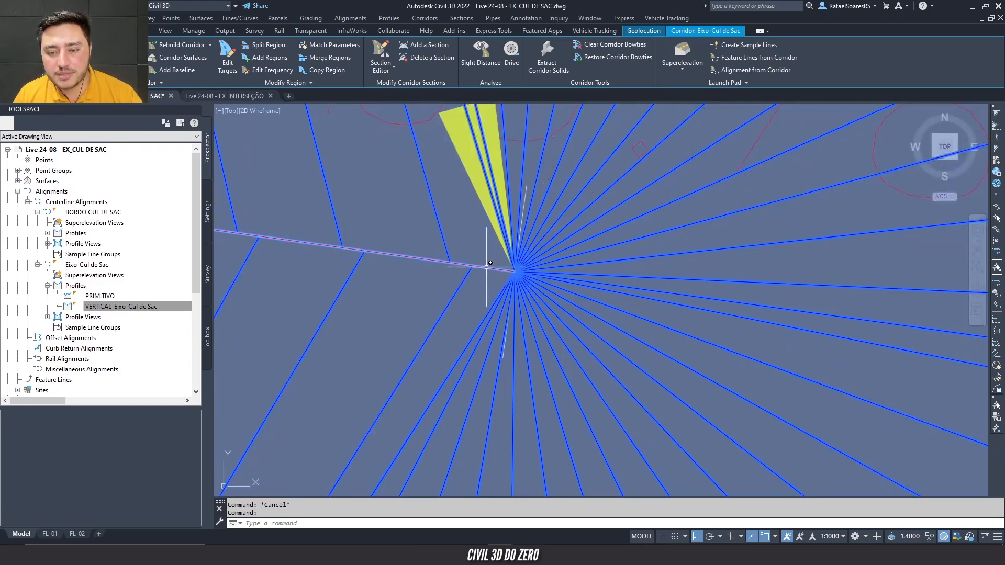
{"action": "scroll", "coordinate": [471, 264], "scroll_direction": "down", "scroll_amount": 2}
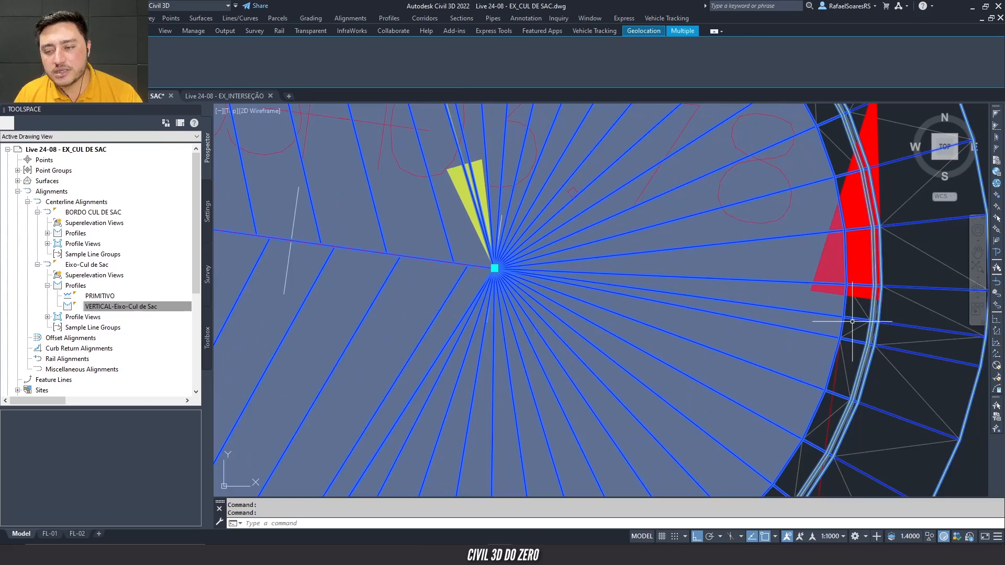
{"action": "scroll", "coordinate": [500, 271], "scroll_direction": "up", "scroll_amount": 2}
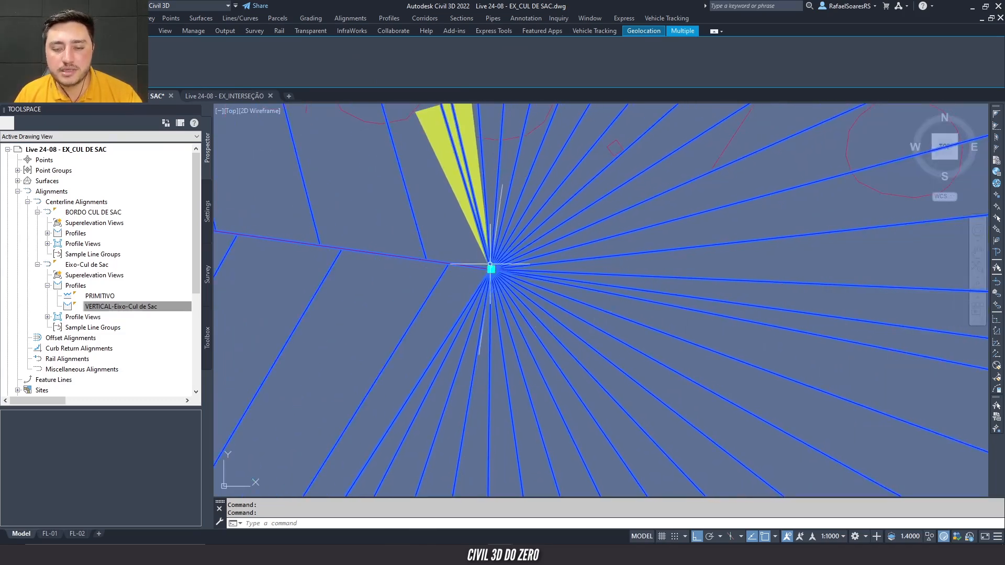
{"action": "scroll", "coordinate": [497, 267], "scroll_direction": "up", "scroll_amount": 2}
{"action": "scroll", "coordinate": [490, 268], "scroll_direction": "down", "scroll_amount": 5}
{"action": "scroll", "coordinate": [469, 285], "scroll_direction": "up", "scroll_amount": 3}
{"action": "middle_click_drag", "start_coordinate": [464, 272], "coordinate": [513, 270]}
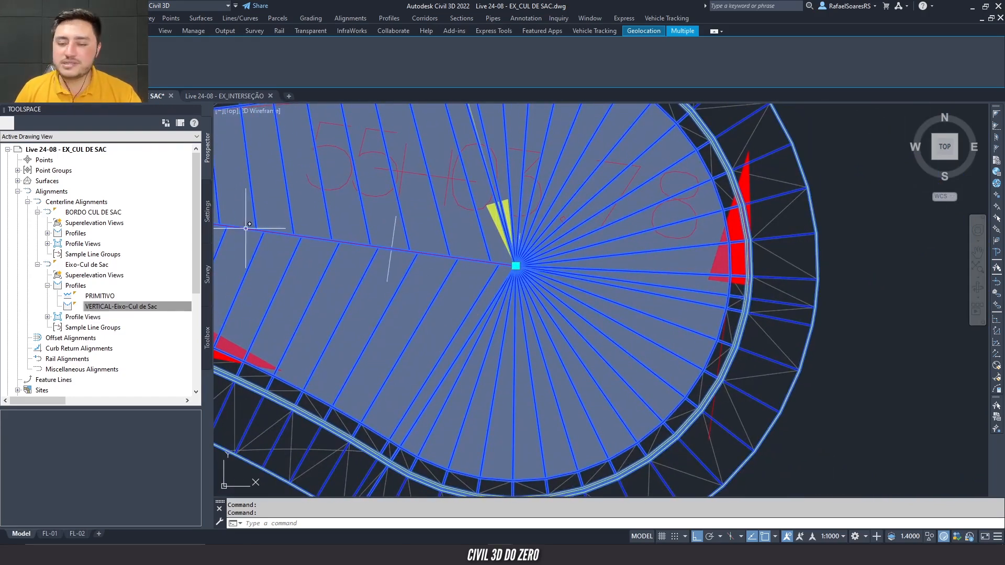
{"action": "scroll", "coordinate": [524, 419], "scroll_direction": "down", "scroll_amount": 4}
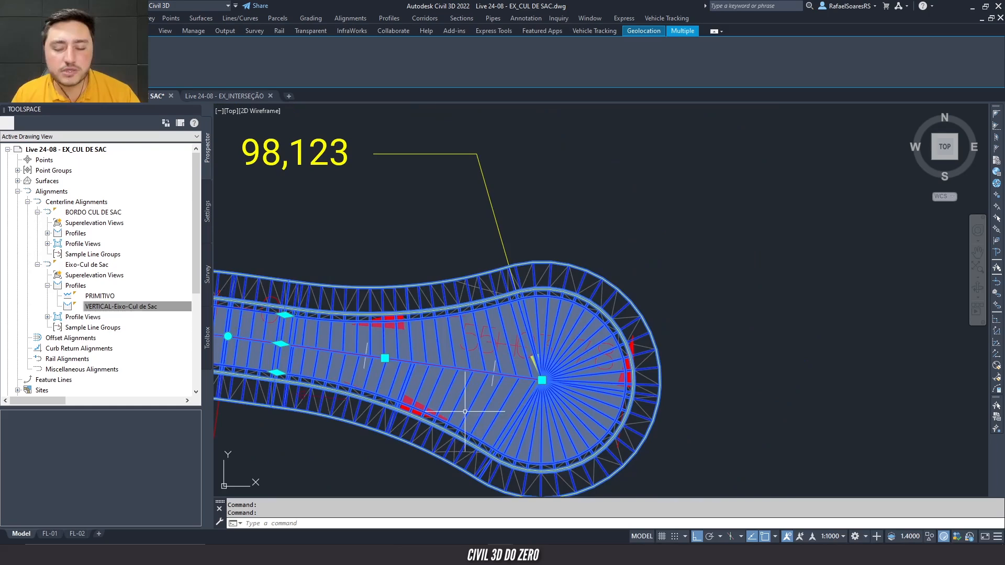
- Inspect the PRÉVIA-TOP surface in 3D in the Object Viewer, checking the pavement and curb shape around the bulb from several angles
{"action": "left_click", "coordinate": [454, 335]}
{"action": "right_click", "coordinate": [451, 301]}
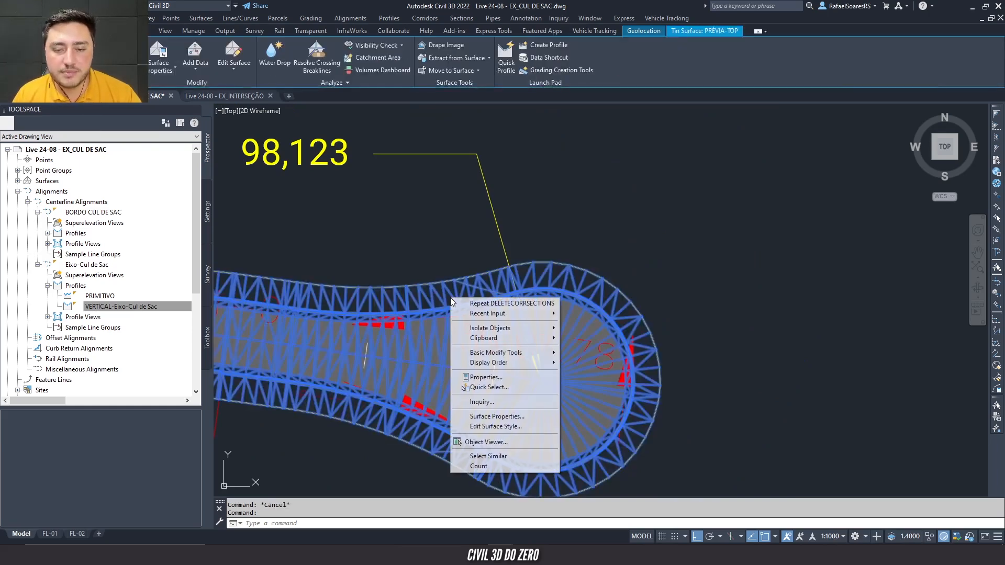
{"action": "left_click", "coordinate": [481, 443]}
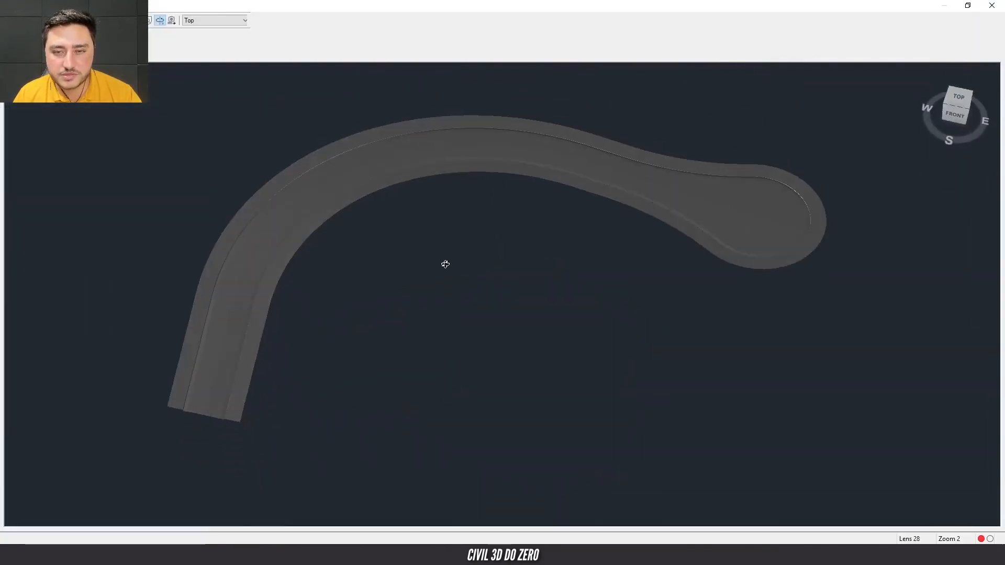
{"action": "left_click_drag", "start_coordinate": [495, 302], "coordinate": [275, 255]}
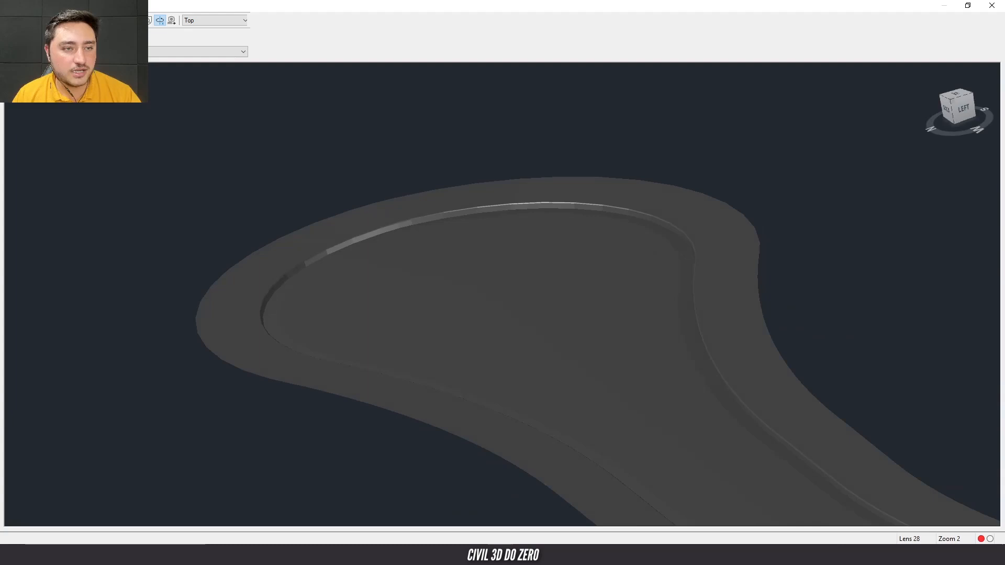
{"action": "left_click_drag", "start_coordinate": [369, 282], "coordinate": [501, 381]}
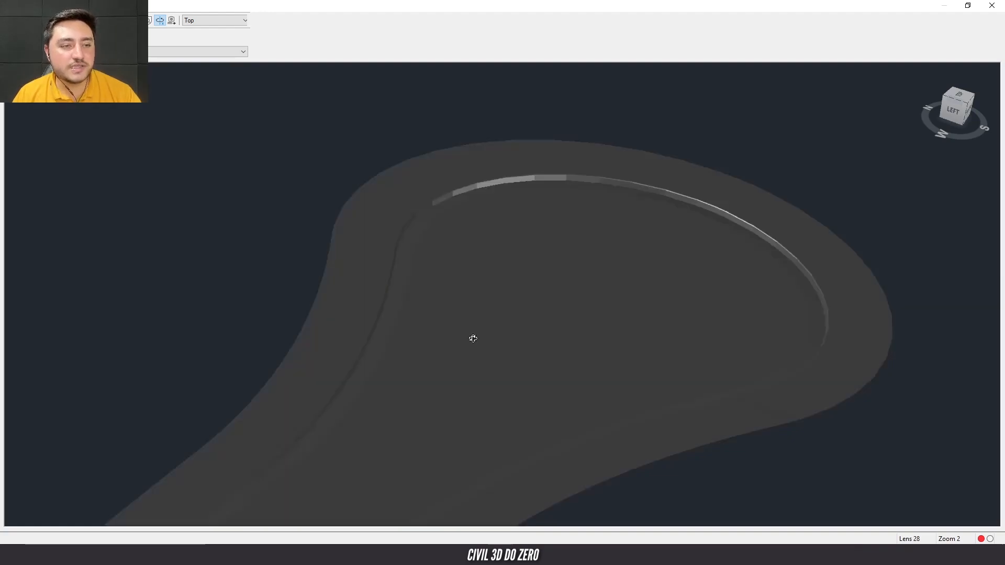
{"action": "mouse_move", "coordinate": [472, 337]}
{"action": "left_mouse_down"}
{"action": "mouse_move", "coordinate": [508, 308]}
{"action": "mouse_move", "coordinate": [455, 428]}
{"action": "mouse_move", "coordinate": [460, 376]}
{"action": "mouse_move", "coordinate": [560, 336]}
{"action": "mouse_move", "coordinate": [596, 353]}
{"action": "mouse_move", "coordinate": [526, 352]}
{"action": "left_mouse_up"}
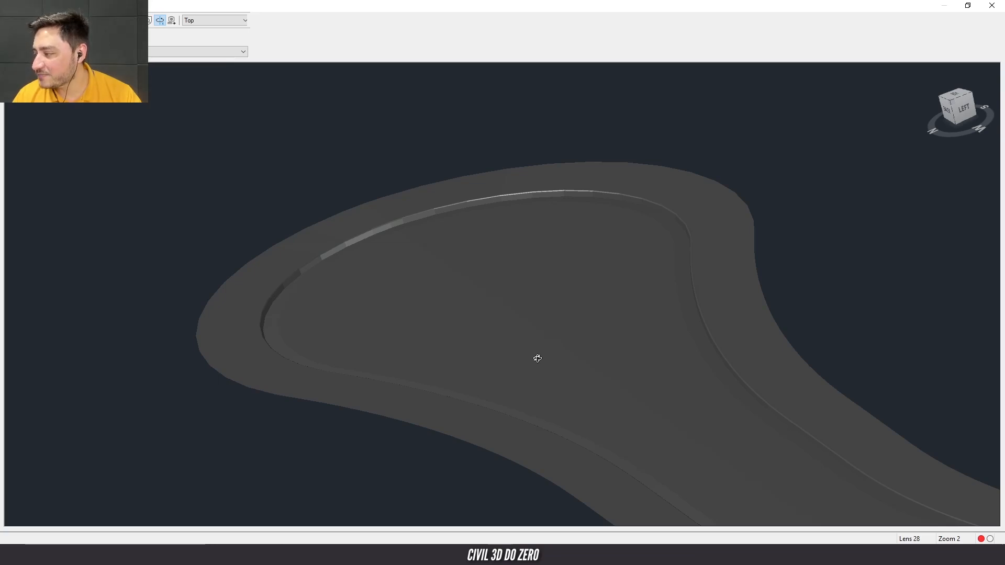
{"action": "left_click_drag", "start_coordinate": [556, 328], "coordinate": [603, 417]}
{"action": "key", "text": "Escape"}
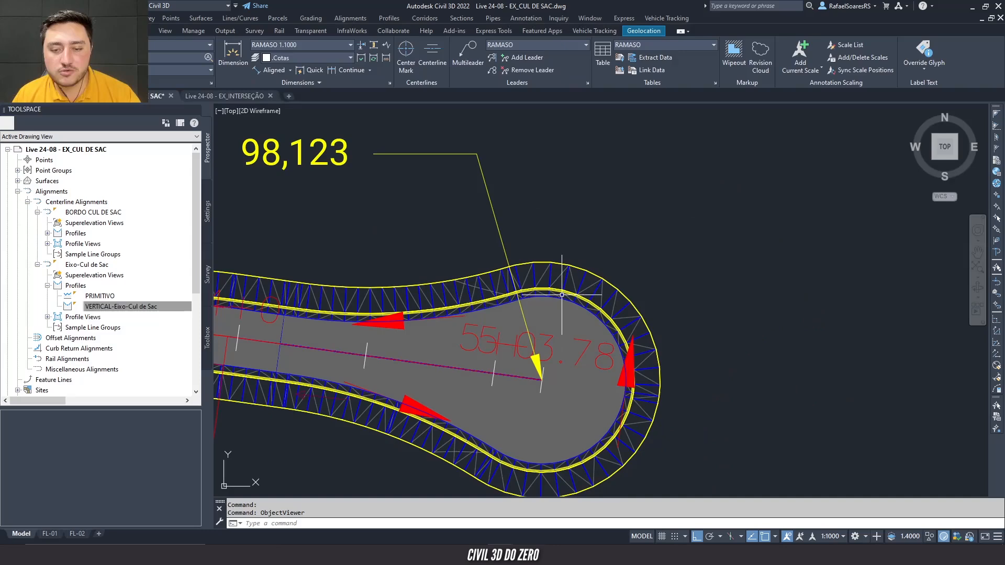
- Inspect the Eixo-Cul de Sac corridor in the Object Viewer, checking the section lines and the transition into the bulb from low angles
{"action": "left_click", "coordinate": [564, 281]}
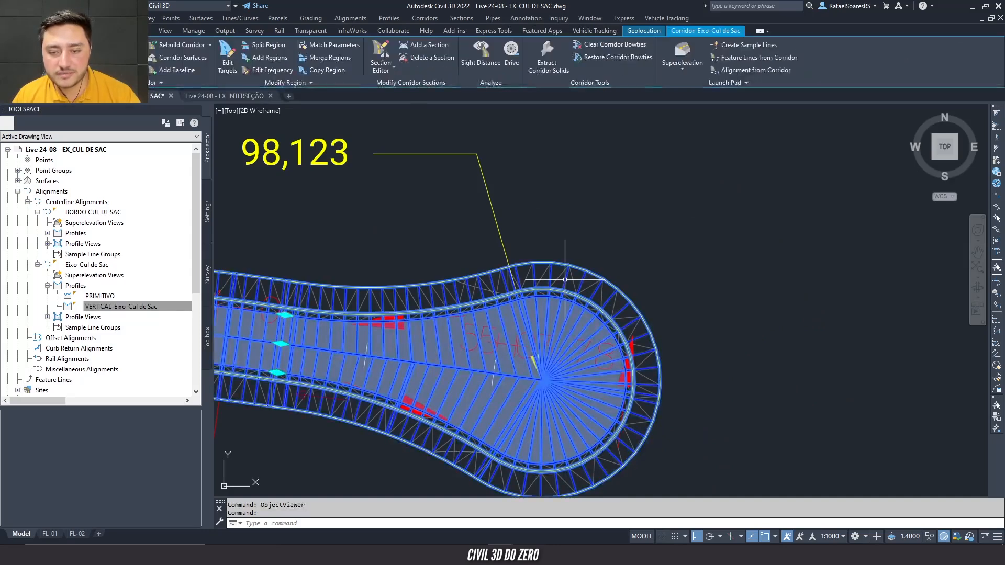
{"action": "mouse_move", "coordinate": [565, 278]}
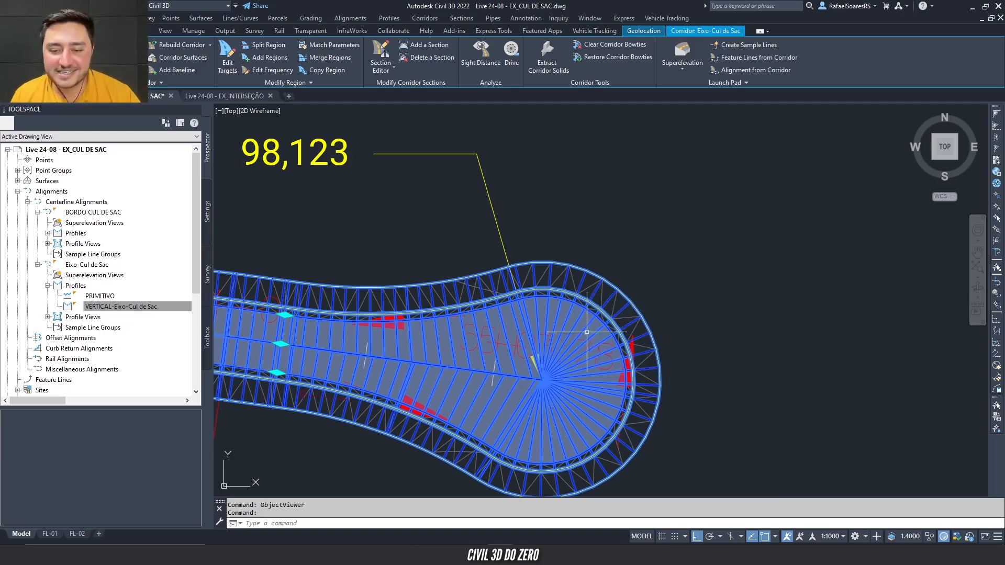
{"action": "right_click", "coordinate": [585, 313]}
{"action": "left_click", "coordinate": [608, 303]}
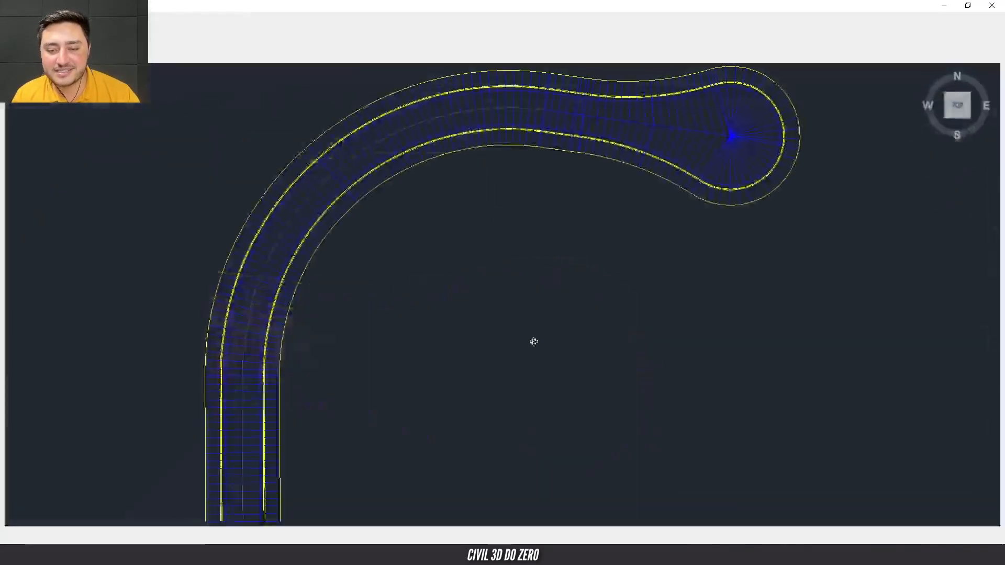
{"action": "left_click_drag", "start_coordinate": [532, 342], "coordinate": [544, 239]}
{"action": "middle_click_drag", "start_coordinate": [547, 226], "coordinate": [327, 513]}
{"action": "scroll", "coordinate": [515, 329], "scroll_direction": "up", "scroll_amount": 5}
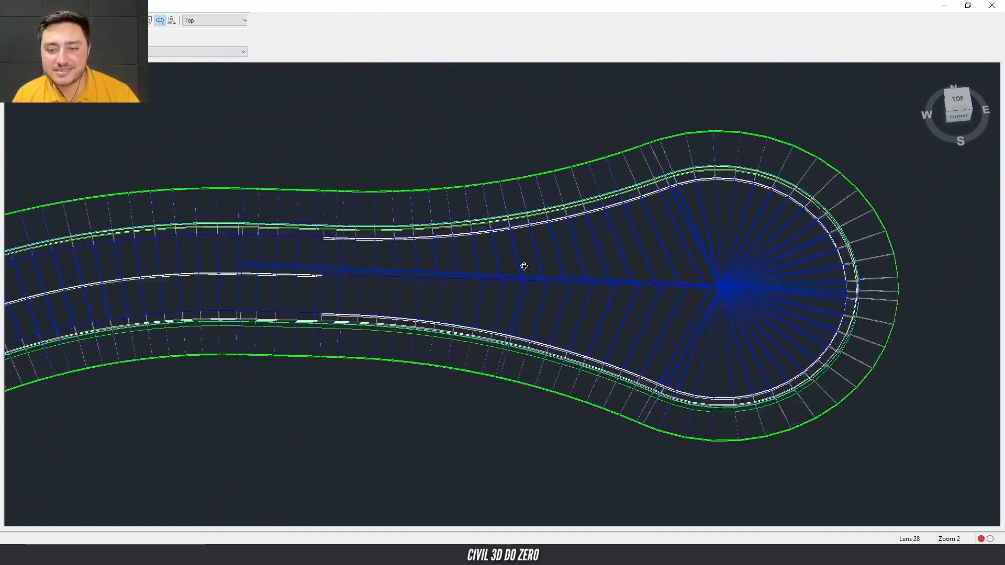
{"action": "left_click_drag", "start_coordinate": [527, 276], "coordinate": [498, 219]}
{"action": "middle_click_drag", "start_coordinate": [501, 223], "coordinate": [522, 438]}
{"action": "scroll", "coordinate": [538, 260], "scroll_direction": "up", "scroll_amount": 4}
{"action": "middle_click_drag", "start_coordinate": [538, 261], "coordinate": [498, 408]}
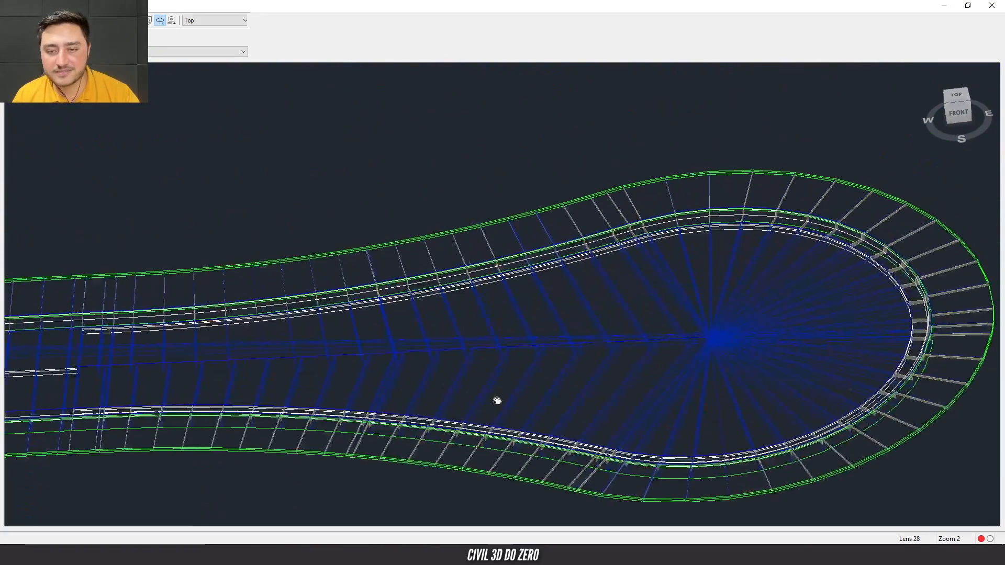
{"action": "left_click_drag", "start_coordinate": [498, 310], "coordinate": [507, 283]}
{"action": "middle_click_drag", "start_coordinate": [507, 284], "coordinate": [434, 384]}
{"action": "scroll", "coordinate": [492, 326], "scroll_direction": "up", "scroll_amount": 4}
{"action": "left_click_drag", "start_coordinate": [488, 330], "coordinate": [524, 299]}
{"action": "scroll", "coordinate": [509, 296], "scroll_direction": "down", "scroll_amount": 4}
{"action": "left_click_drag", "start_coordinate": [372, 276], "coordinate": [373, 212]}
{"action": "middle_click_drag", "start_coordinate": [384, 211], "coordinate": [469, 415]}
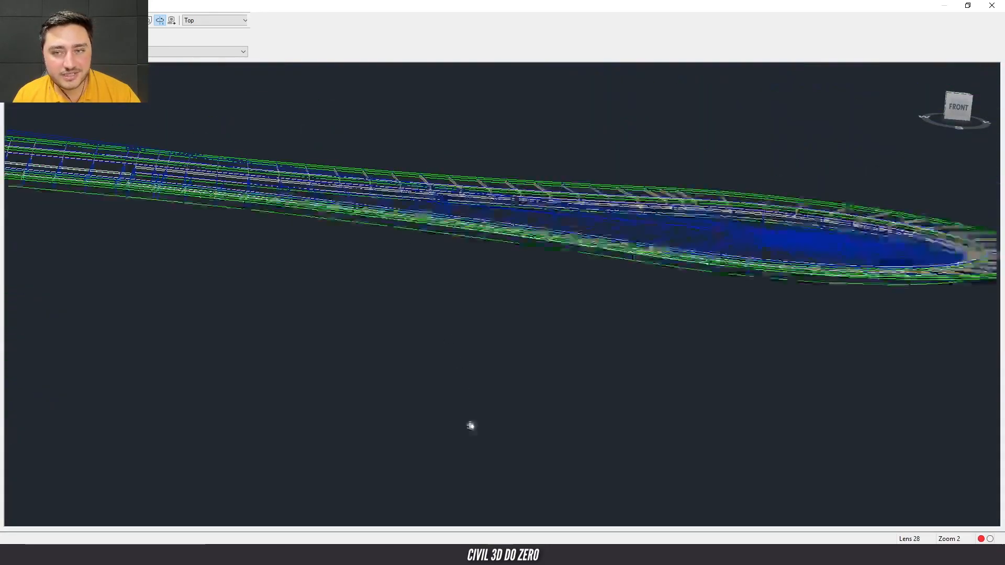
{"action": "left_click_drag", "start_coordinate": [295, 277], "coordinate": [435, 345]}
{"action": "scroll", "coordinate": [370, 288], "scroll_direction": "down", "scroll_amount": 3}
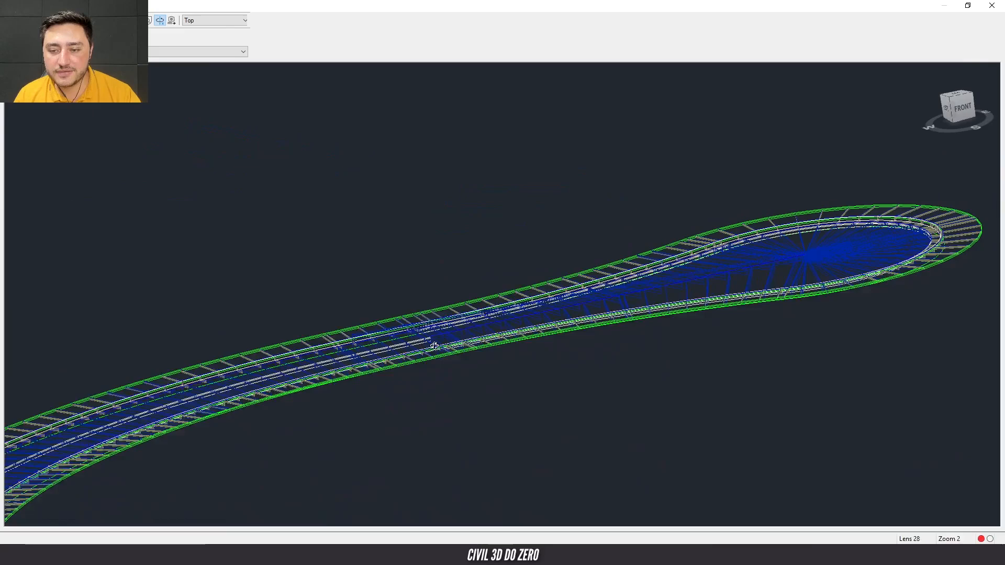
{"action": "key", "text": "Escape"}
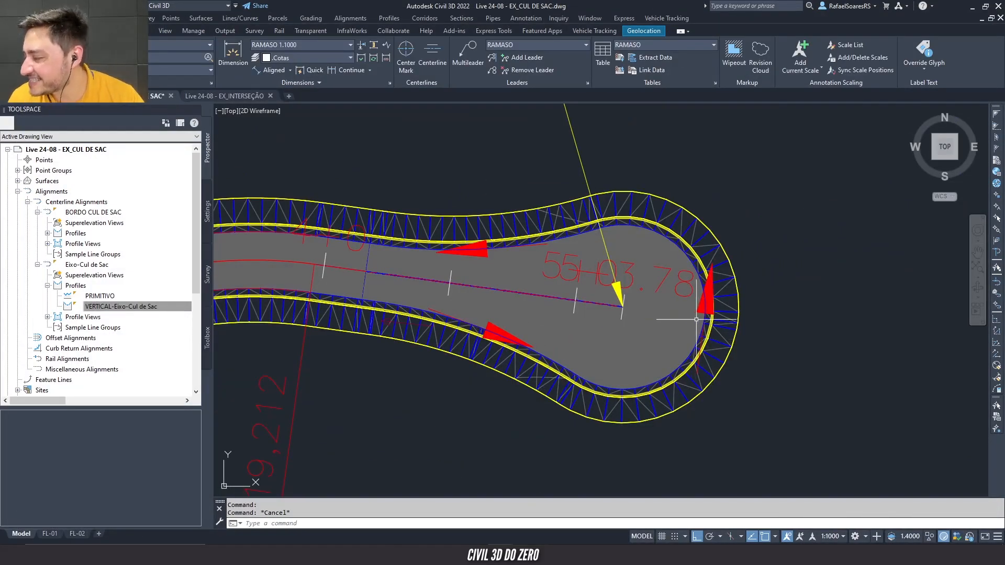
- Inspect the corridor's top surface in the Object Viewer, checking the triangulation and shaded pavement around the bulb from low angles
{"action": "scroll", "coordinate": [712, 301], "scroll_direction": "up", "scroll_amount": 4}
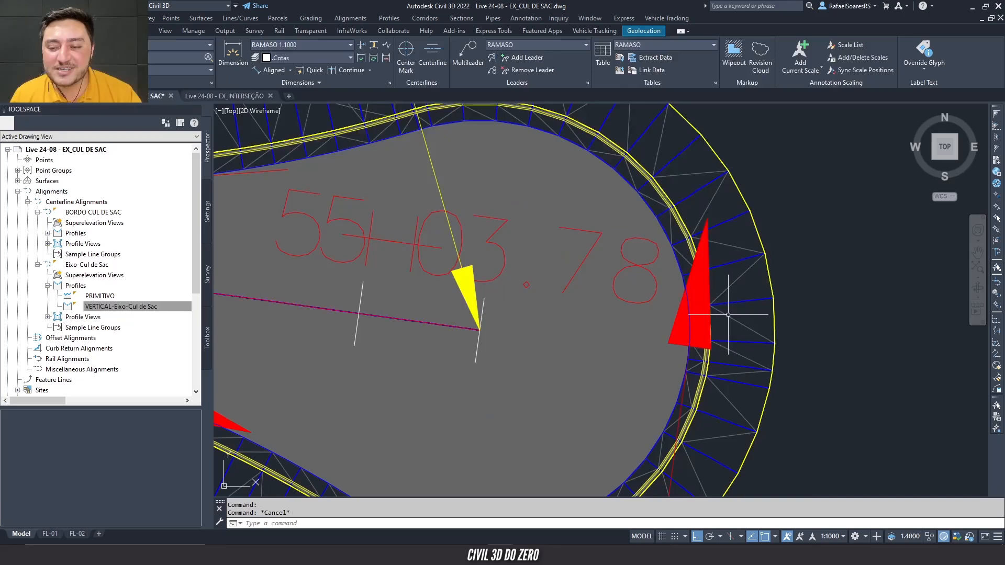
{"action": "left_click", "coordinate": [723, 315]}
{"action": "right_click", "coordinate": [716, 320]}
{"action": "left_click", "coordinate": [730, 468]}
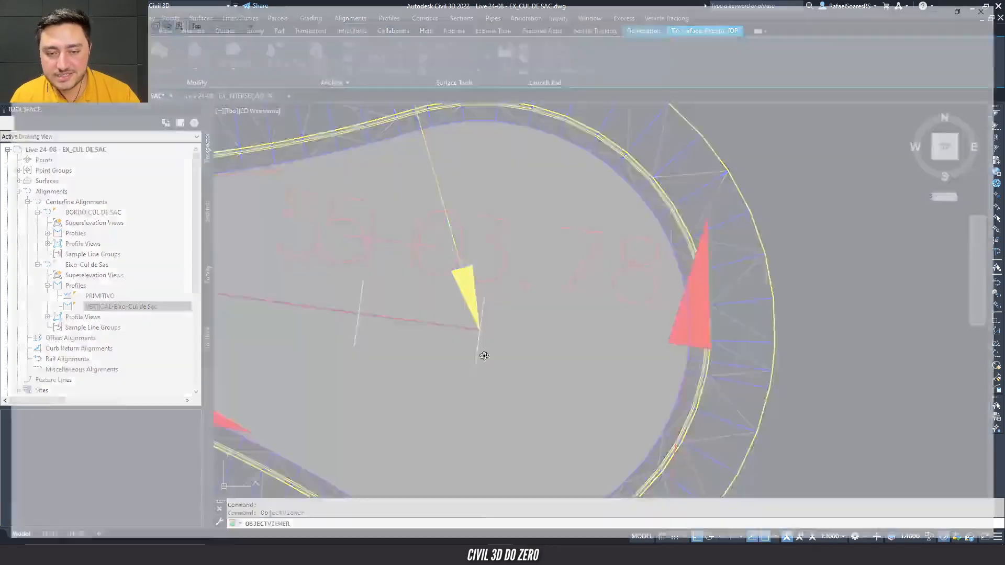
{"action": "left_click_drag", "start_coordinate": [484, 340], "coordinate": [498, 224]}
{"action": "middle_click_drag", "start_coordinate": [536, 235], "coordinate": [360, 305]}
{"action": "scroll", "coordinate": [482, 285], "scroll_direction": "up", "scroll_amount": 4}
{"action": "left_click_drag", "start_coordinate": [498, 283], "coordinate": [380, 302]}
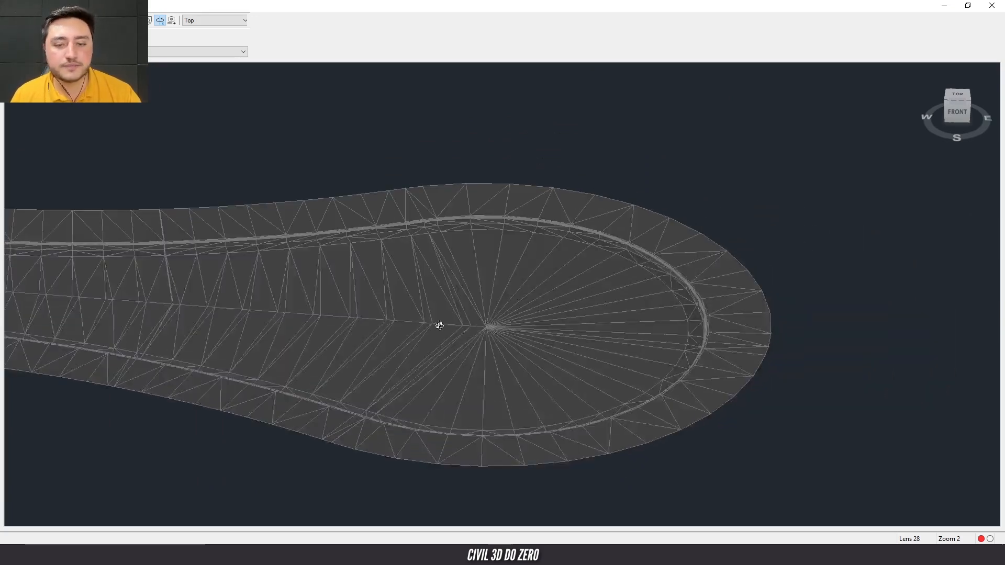
{"action": "scroll", "coordinate": [433, 318], "scroll_direction": "up", "scroll_amount": 2}
{"action": "scroll", "coordinate": [555, 366], "scroll_direction": "down", "scroll_amount": 2}
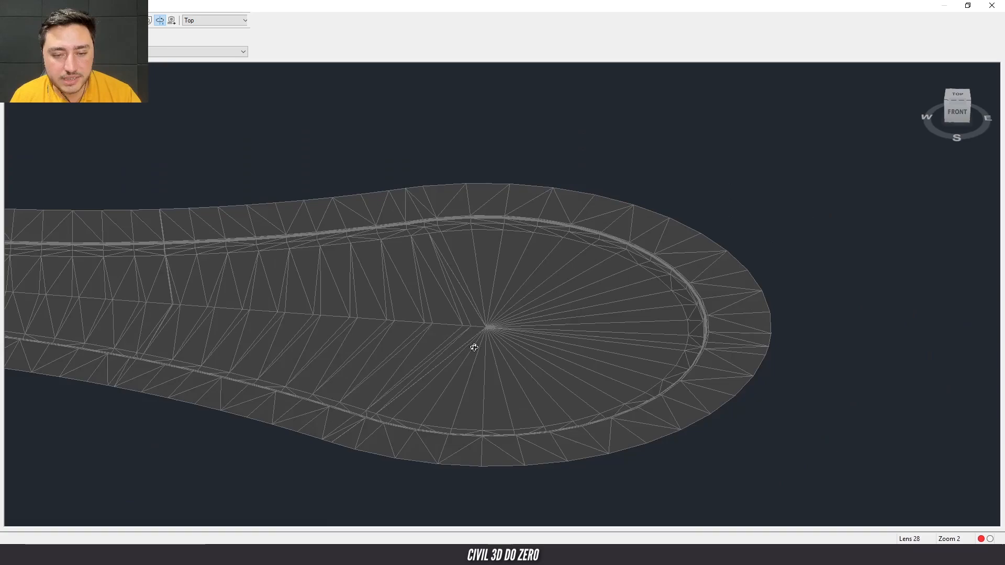
{"action": "left_click_drag", "start_coordinate": [231, 301], "coordinate": [370, 252]}
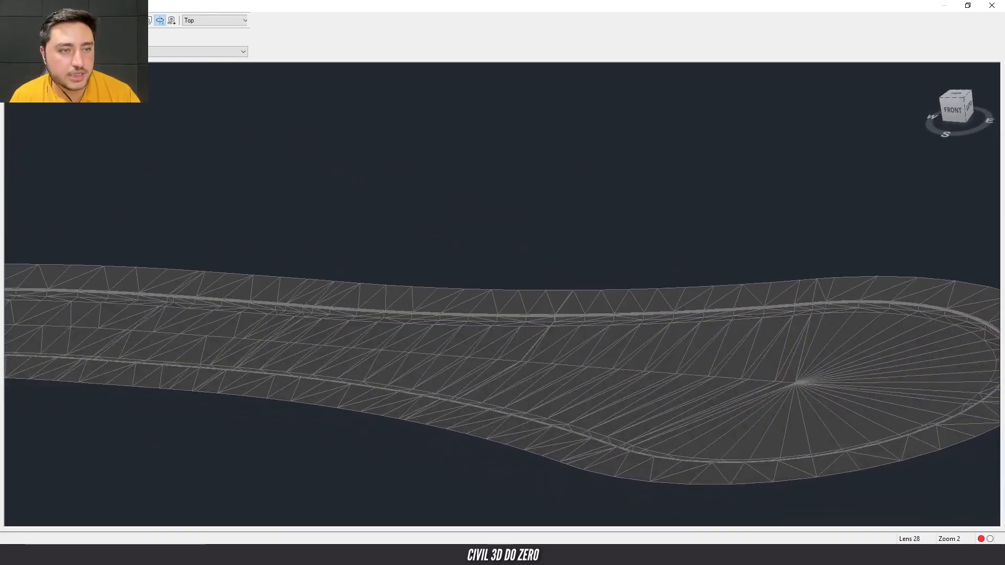
{"action": "left_click_drag", "start_coordinate": [676, 511], "coordinate": [495, 277]}
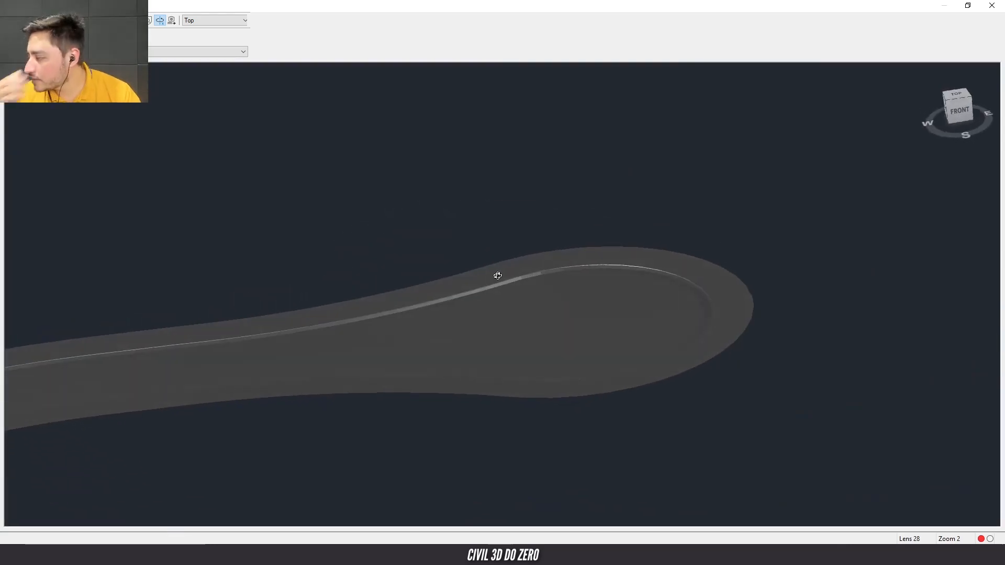
{"action": "key", "text": "Escape"}
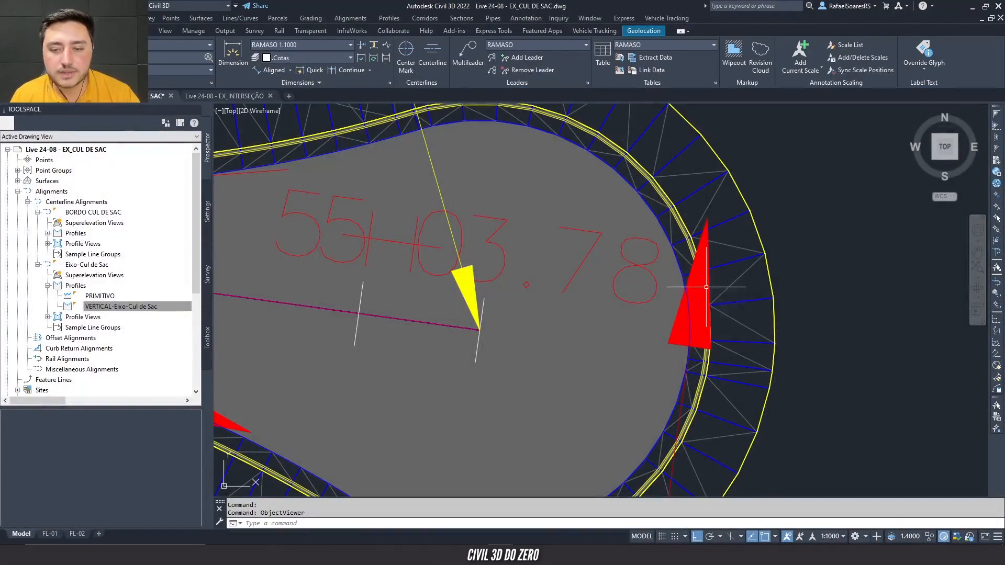
- Split the edge region of the Eixo-Cul de Sac corridor at station 0+035.40 m on the bulb's far end and rebuild the corridor
{"action": "left_click", "coordinate": [749, 300]}
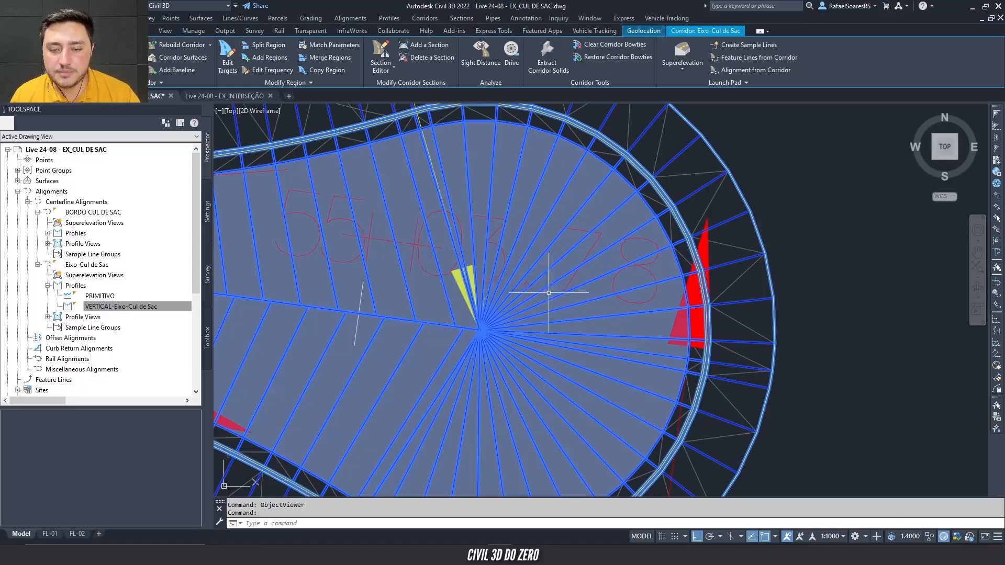
{"action": "left_click", "coordinate": [265, 50]}
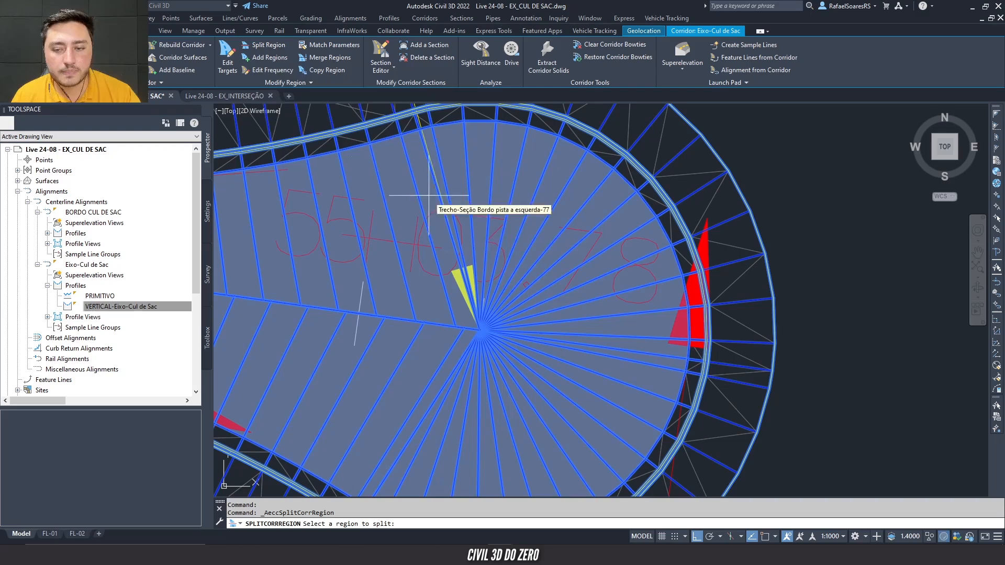
{"action": "scroll", "coordinate": [691, 361], "scroll_direction": "up", "scroll_amount": 5}
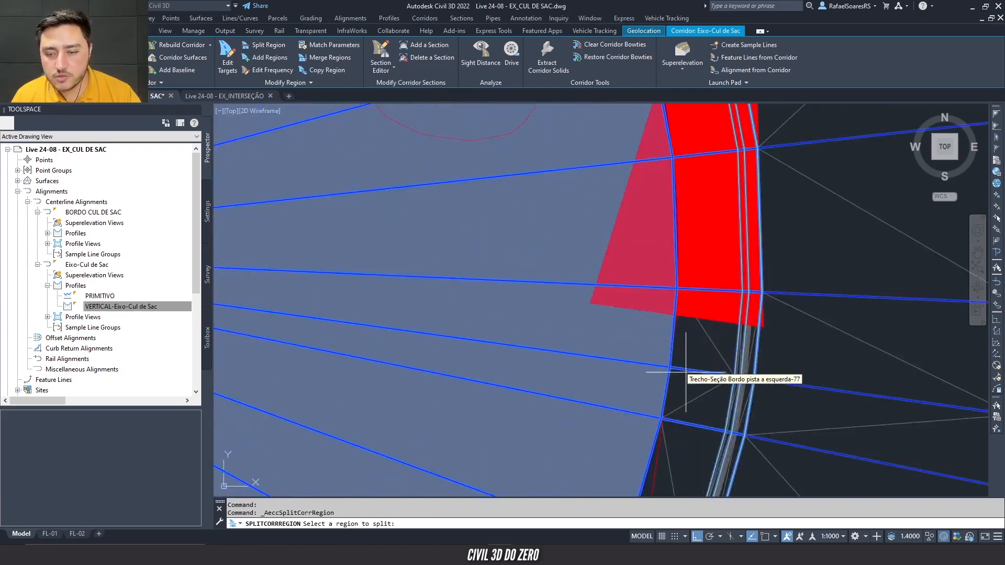
{"action": "left_click", "coordinate": [678, 377]}
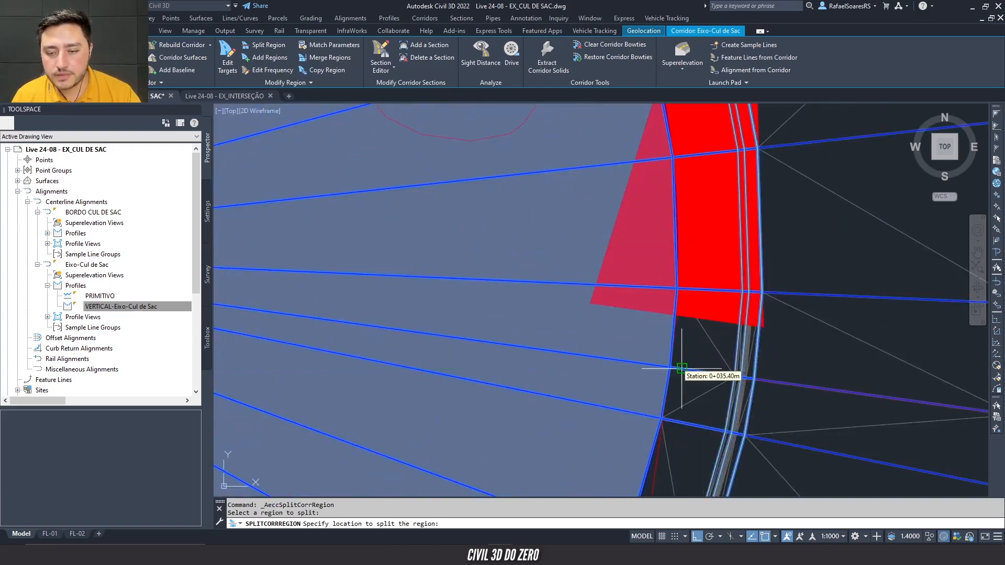
{"action": "left_click", "coordinate": [681, 368]}
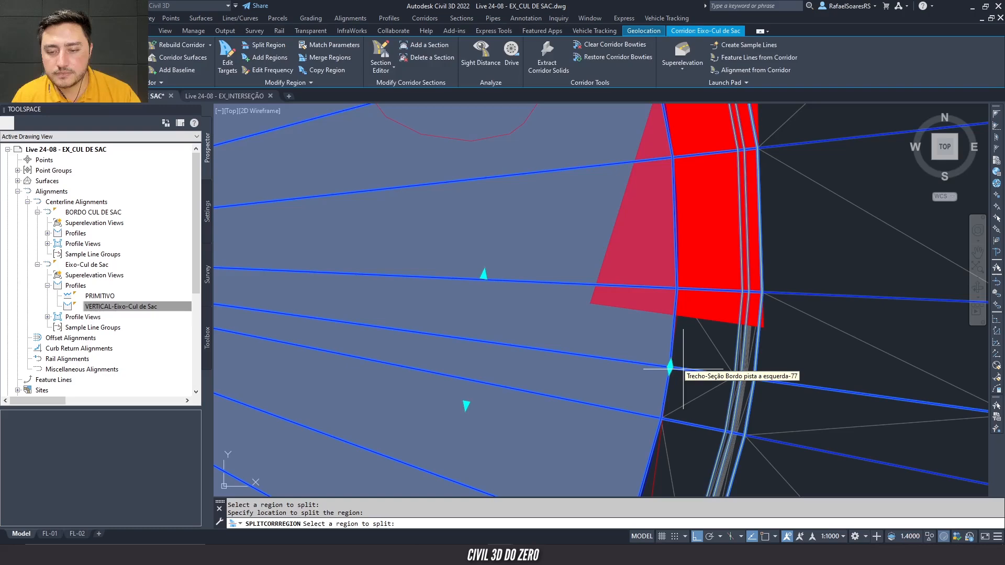
{"action": "key", "text": "Return"}
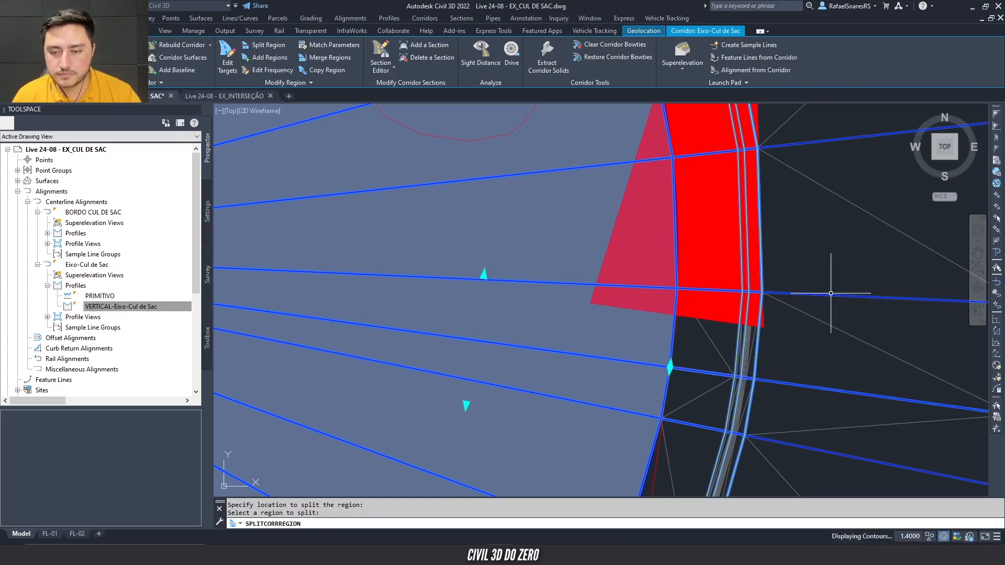
{"action": "scroll", "coordinate": [625, 294], "scroll_direction": "down", "scroll_amount": 5}
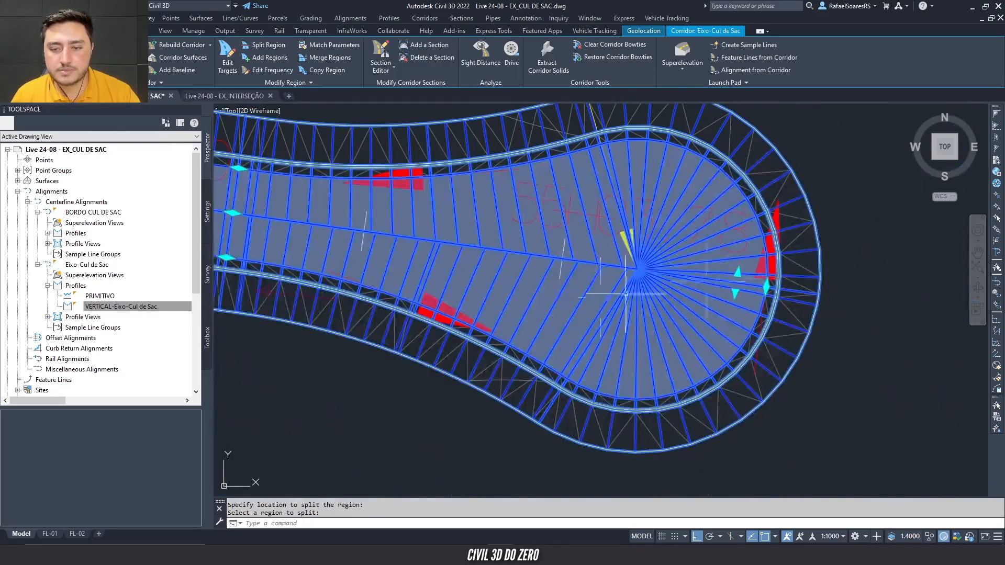
{"action": "right_click", "coordinate": [588, 301]}
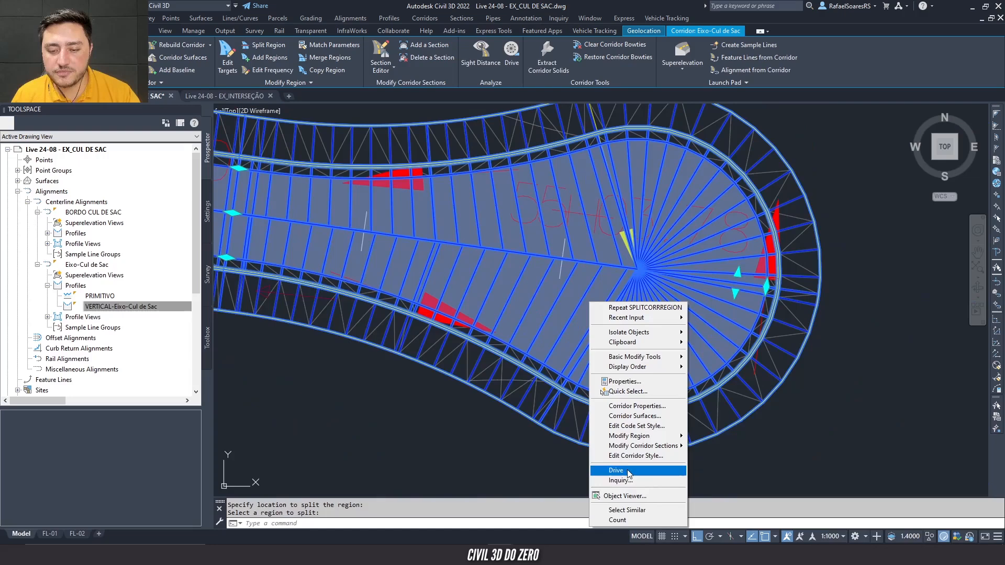
{"action": "left_click", "coordinate": [102, 164]}
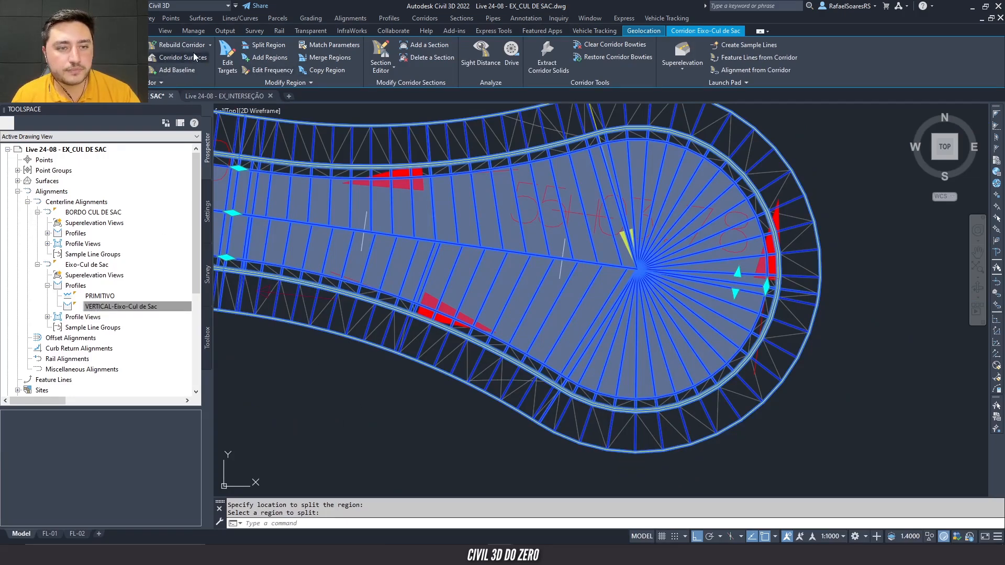
- View the rebuilt corridor in the Object Viewer, checking its overall course from the curved road into the bulb
{"action": "right_click", "coordinate": [598, 290]}
{"action": "left_click", "coordinate": [627, 485]}
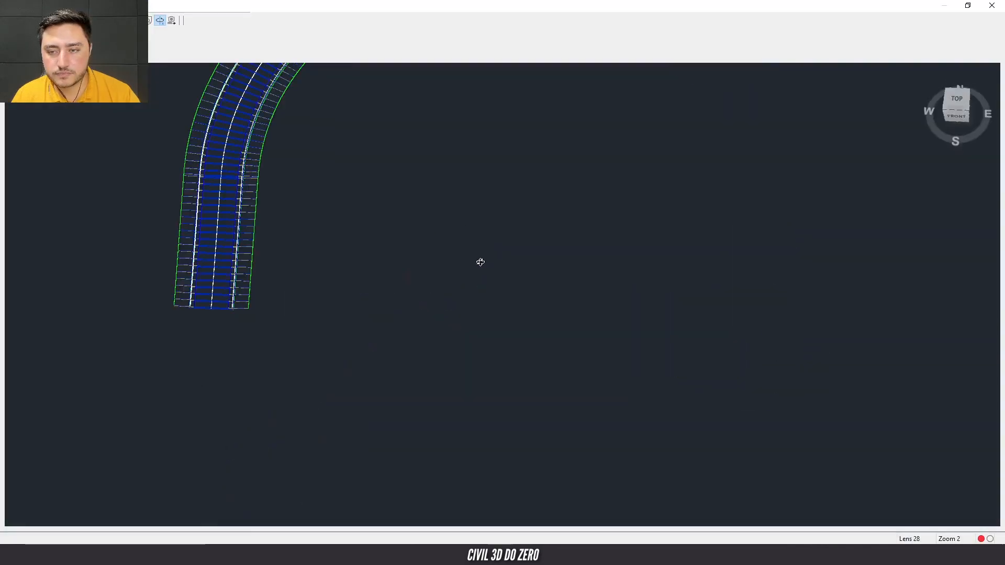
{"action": "scroll", "coordinate": [480, 262], "scroll_direction": "down", "scroll_amount": 3}
{"action": "middle_click_drag", "start_coordinate": [481, 263], "coordinate": [514, 359]}
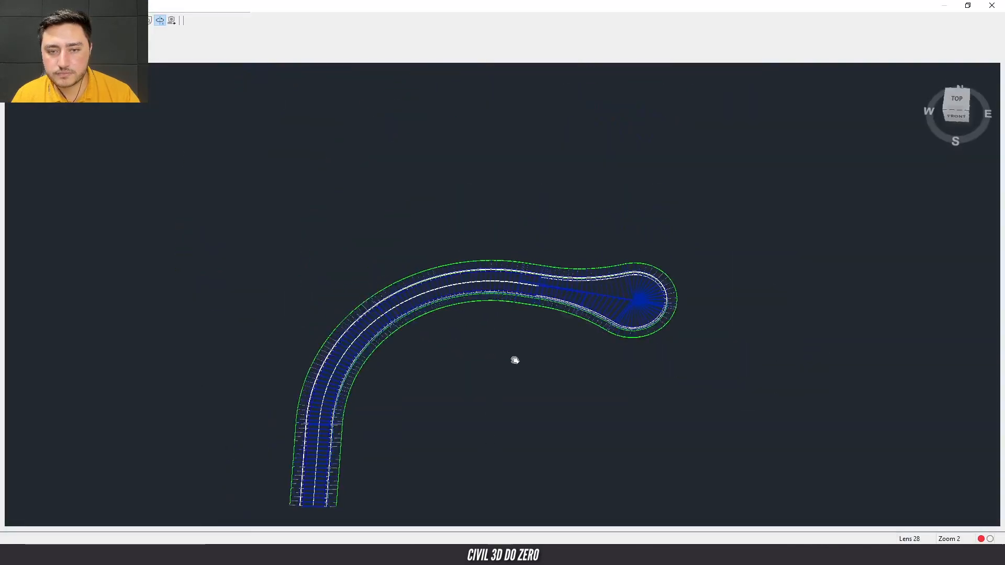
{"action": "scroll", "coordinate": [516, 359], "scroll_direction": "up", "scroll_amount": 3}
{"action": "left_click_drag", "start_coordinate": [564, 346], "coordinate": [601, 266]}
{"action": "scroll", "coordinate": [602, 237], "scroll_direction": "up", "scroll_amount": 3}
{"action": "middle_click_drag", "start_coordinate": [601, 236], "coordinate": [394, 405]}
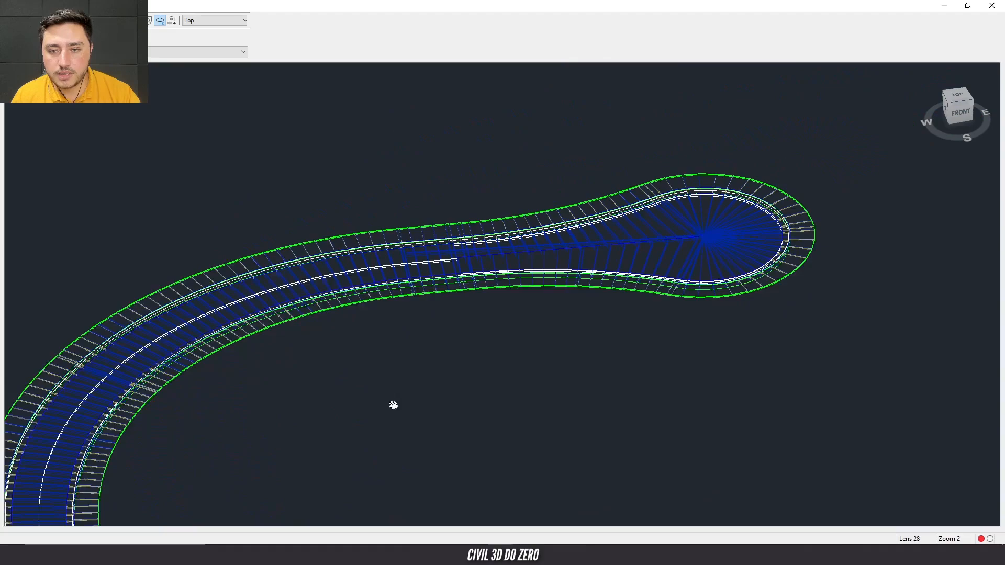
{"action": "left_click_drag", "start_coordinate": [523, 329], "coordinate": [567, 268]}
{"action": "middle_click_drag", "start_coordinate": [547, 268], "coordinate": [403, 393]}
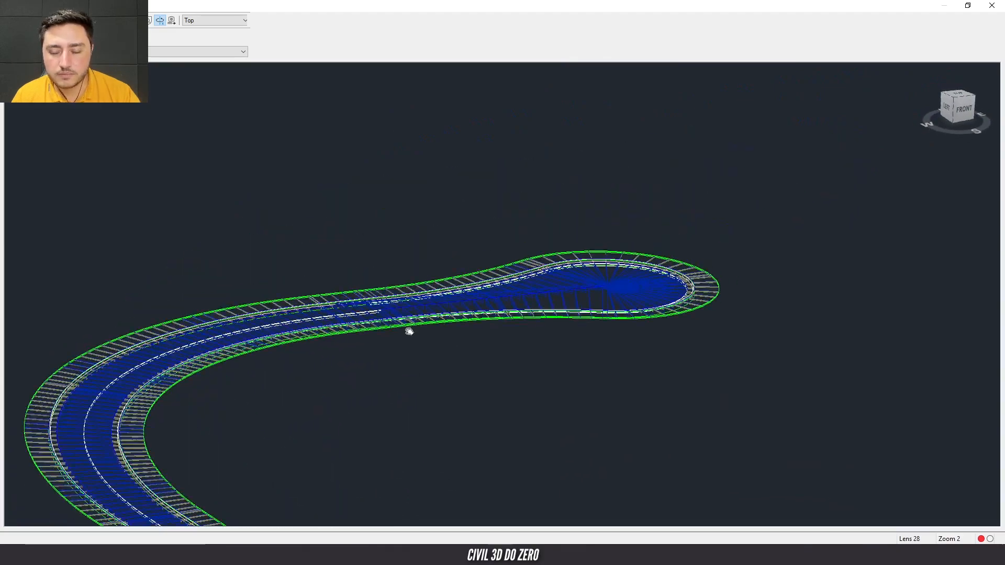
- Examine up close in 3D how the corridor sections meet at the centre of the bulb
{"action": "scroll", "coordinate": [409, 331], "scroll_direction": "up", "scroll_amount": 5}
{"action": "left_click_drag", "start_coordinate": [433, 330], "coordinate": [343, 292]}
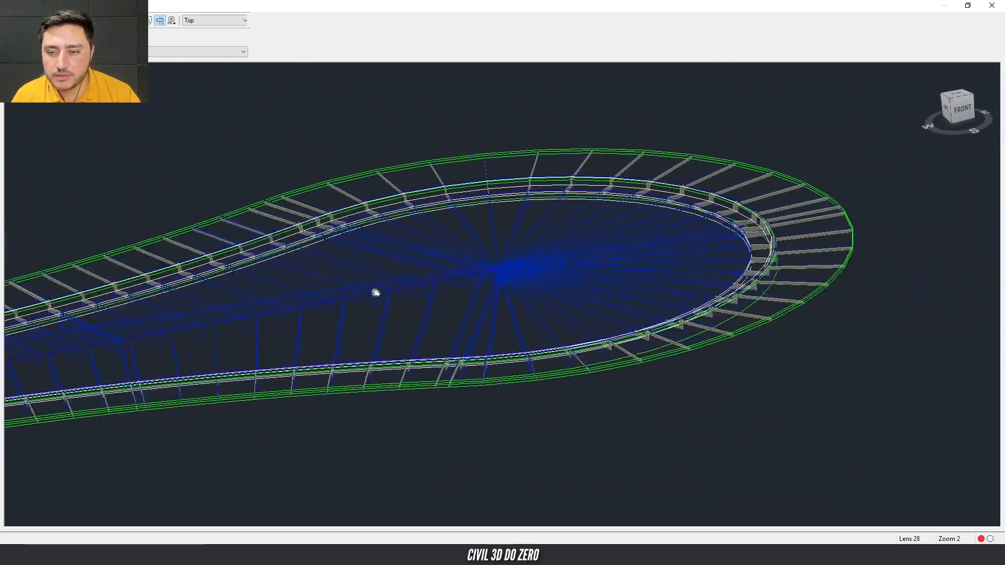
{"action": "scroll", "coordinate": [399, 295], "scroll_direction": "up", "scroll_amount": 3}
{"action": "scroll", "coordinate": [399, 296], "scroll_direction": "up", "scroll_amount": 3}
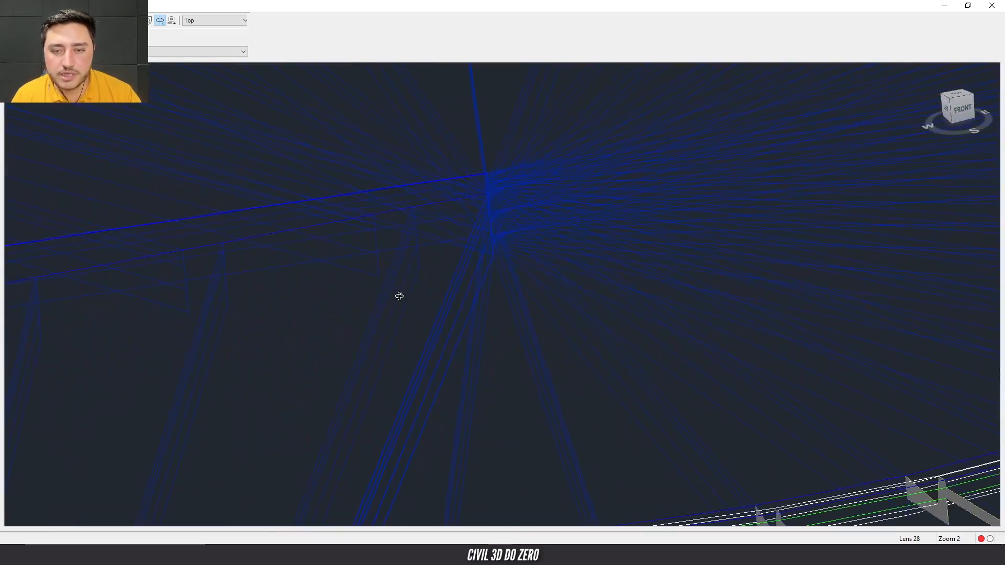
{"action": "scroll", "coordinate": [399, 297], "scroll_direction": "down", "scroll_amount": 3}
{"action": "left_click_drag", "start_coordinate": [429, 305], "coordinate": [485, 301]}
{"action": "key", "text": "Escape"}
{"action": "key", "text": "Escape"}
- Pull the boundary of the region north of the split slightly away from the split point, with object snap off
{"action": "scroll", "coordinate": [636, 268], "scroll_direction": "up", "scroll_amount": 6}
{"action": "mouse_move", "coordinate": [614, 273]}
{"action": "middle_mouse_down"}
{"action": "mouse_move", "coordinate": [505, 268]}
{"action": "mouse_move", "coordinate": [495, 258]}
{"action": "middle_mouse_up"}
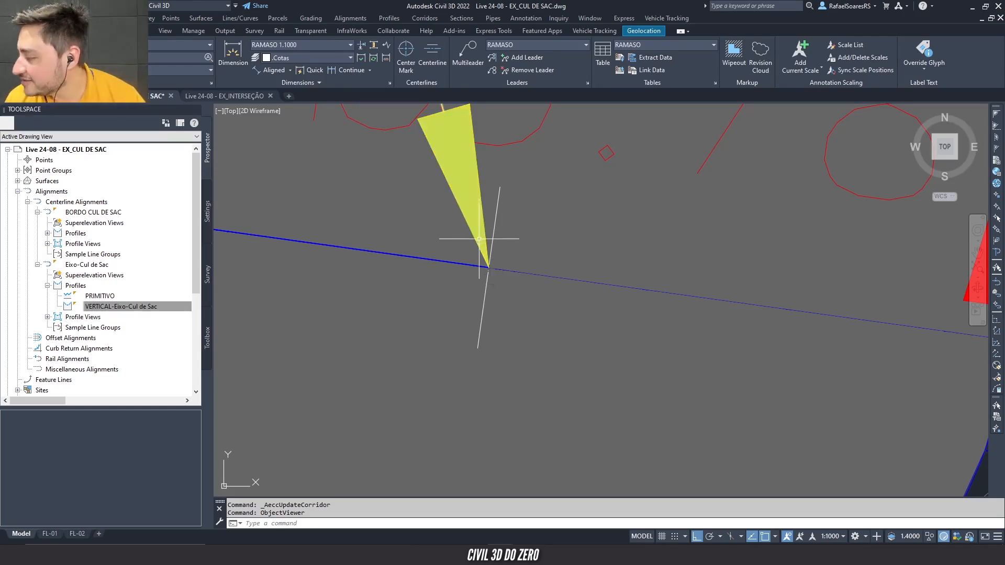
{"action": "scroll", "coordinate": [460, 225], "scroll_direction": "down", "scroll_amount": 5}
{"action": "scroll", "coordinate": [592, 259], "scroll_direction": "up", "scroll_amount": 3}
{"action": "left_click", "coordinate": [599, 250]}
{"action": "key", "text": "Escape"}
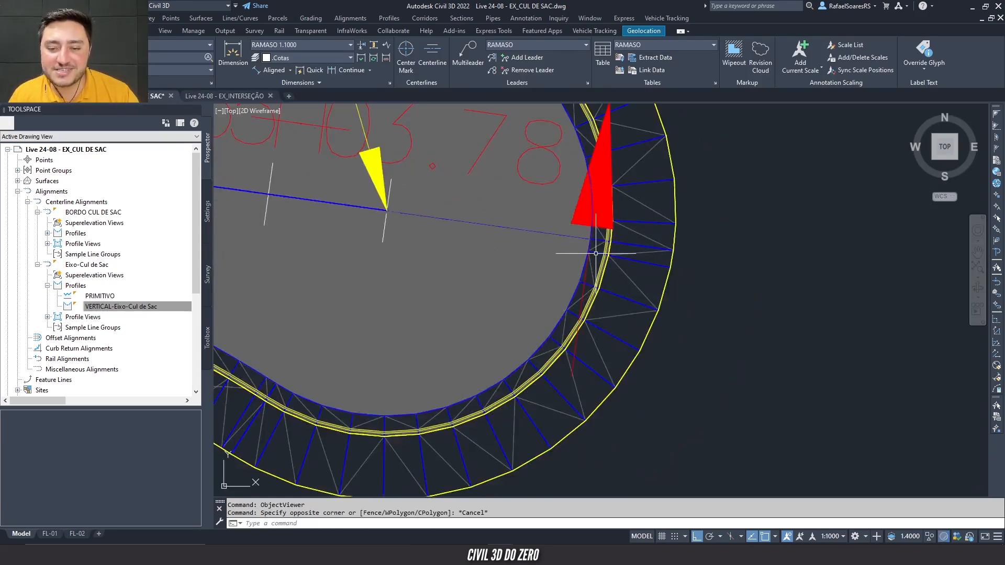
{"action": "left_click", "coordinate": [596, 253]}
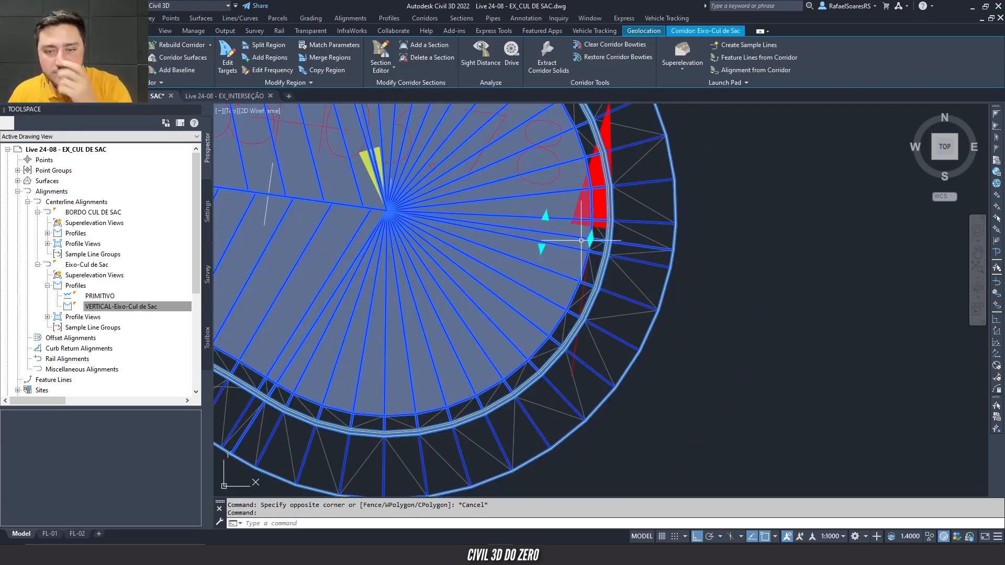
{"action": "scroll", "coordinate": [583, 242], "scroll_direction": "up", "scroll_amount": 5}
{"action": "scroll", "coordinate": [537, 249], "scroll_direction": "down", "scroll_amount": 4}
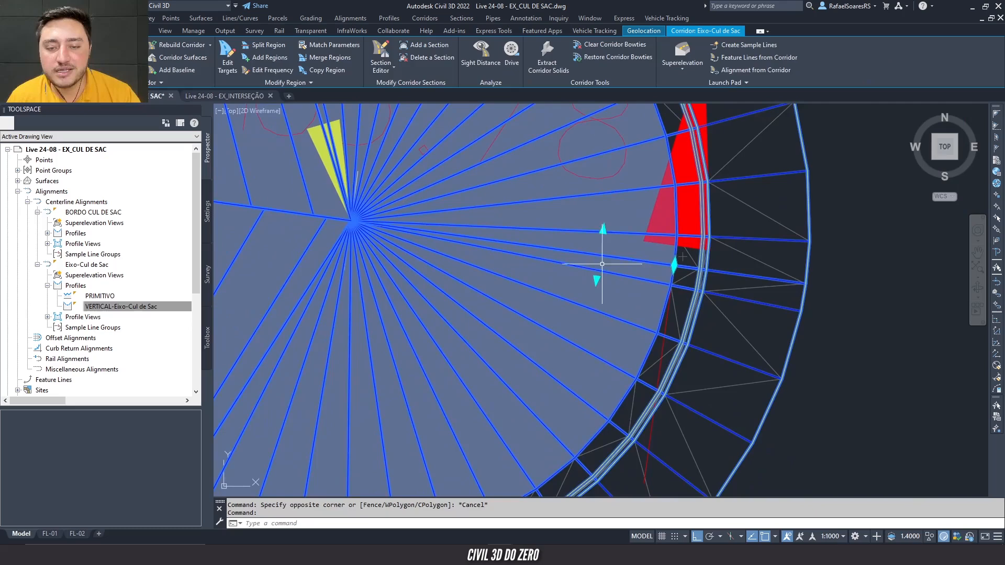
{"action": "scroll", "coordinate": [587, 227], "scroll_direction": "up", "scroll_amount": 4}
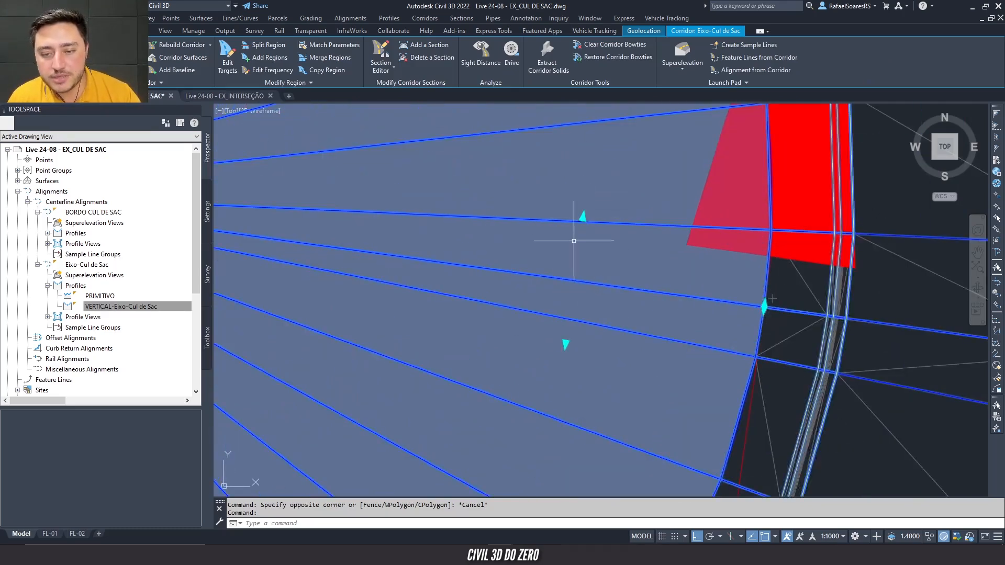
{"action": "left_click", "coordinate": [583, 217]}
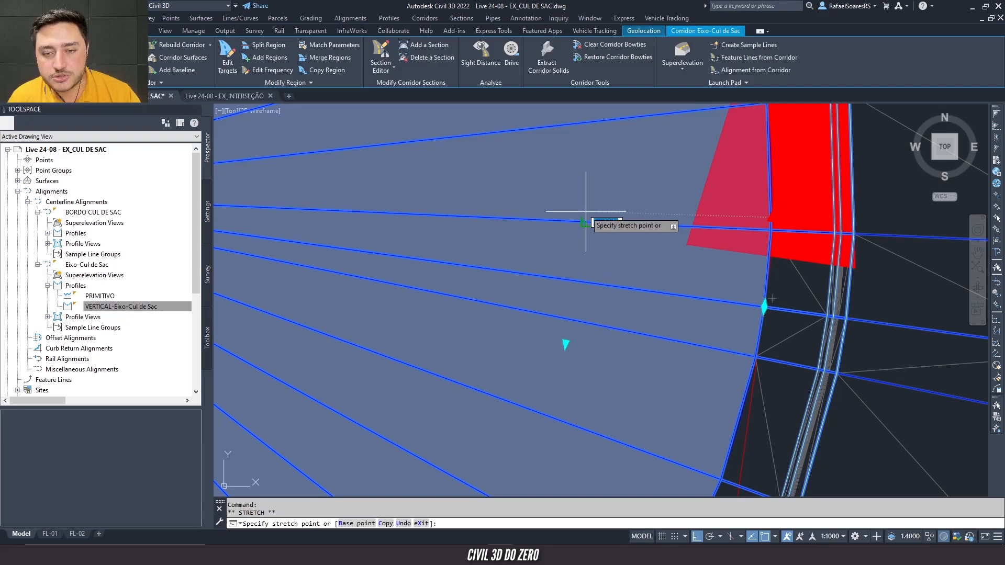
{"action": "key", "text": "F3"}
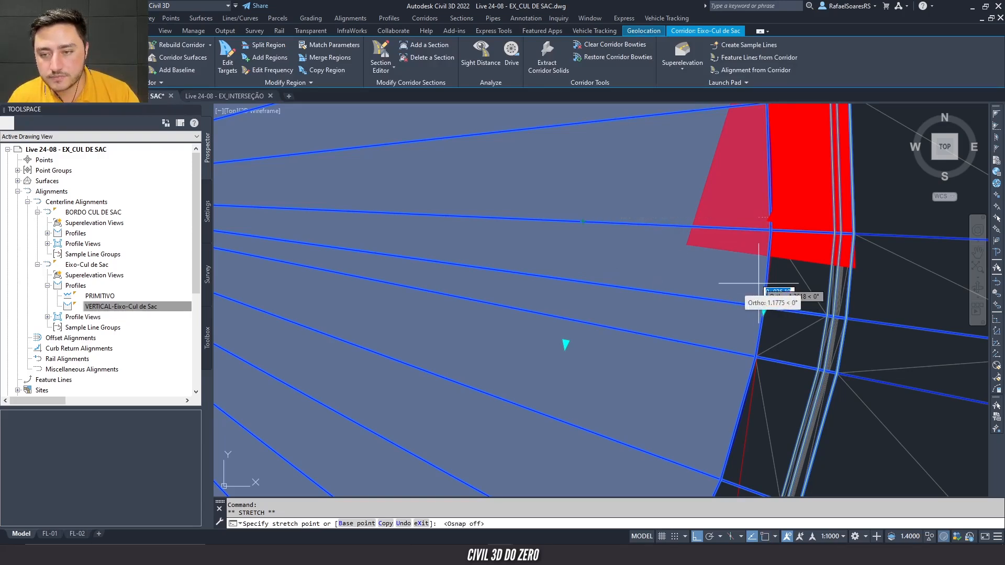
{"action": "left_click", "coordinate": [758, 280]}
- Shift the boundary of the region south of the split slightly further from the split point and rebuild the corridor
{"action": "scroll", "coordinate": [749, 278], "scroll_direction": "down", "scroll_amount": 4}
{"action": "scroll", "coordinate": [730, 280], "scroll_direction": "up", "scroll_amount": 2}
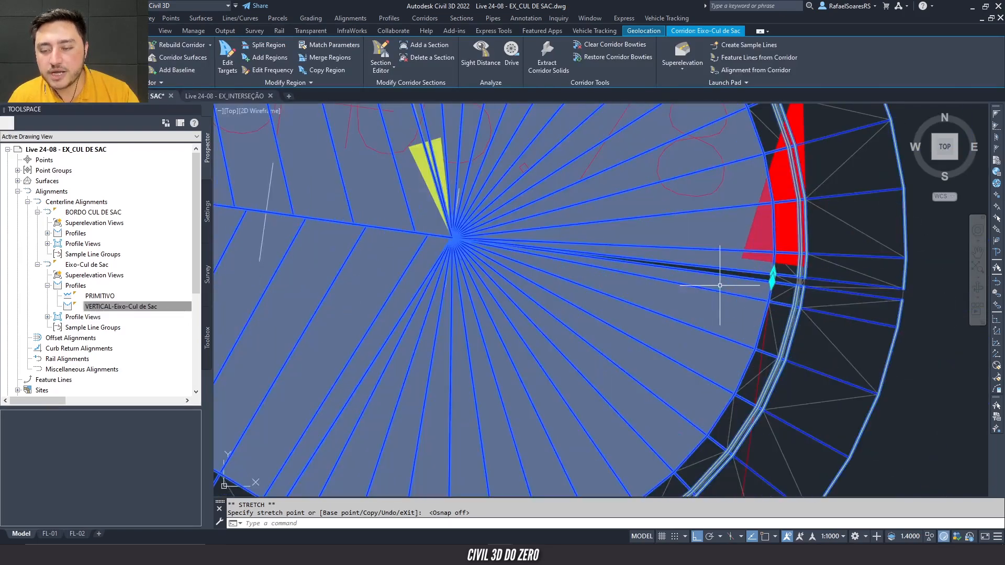
{"action": "scroll", "coordinate": [729, 283], "scroll_direction": "up", "scroll_amount": 5}
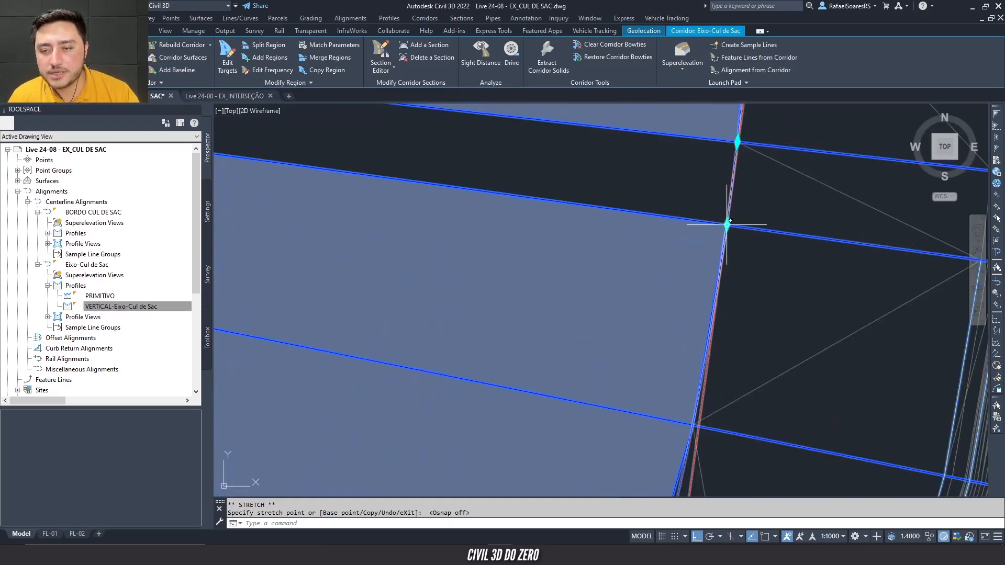
{"action": "left_click", "coordinate": [727, 225]}
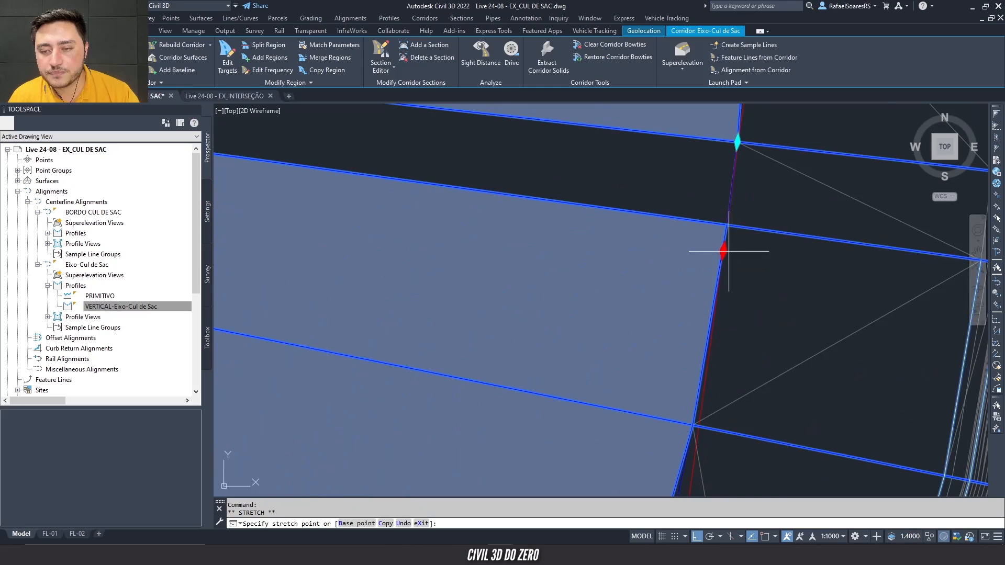
{"action": "left_click", "coordinate": [724, 252]}
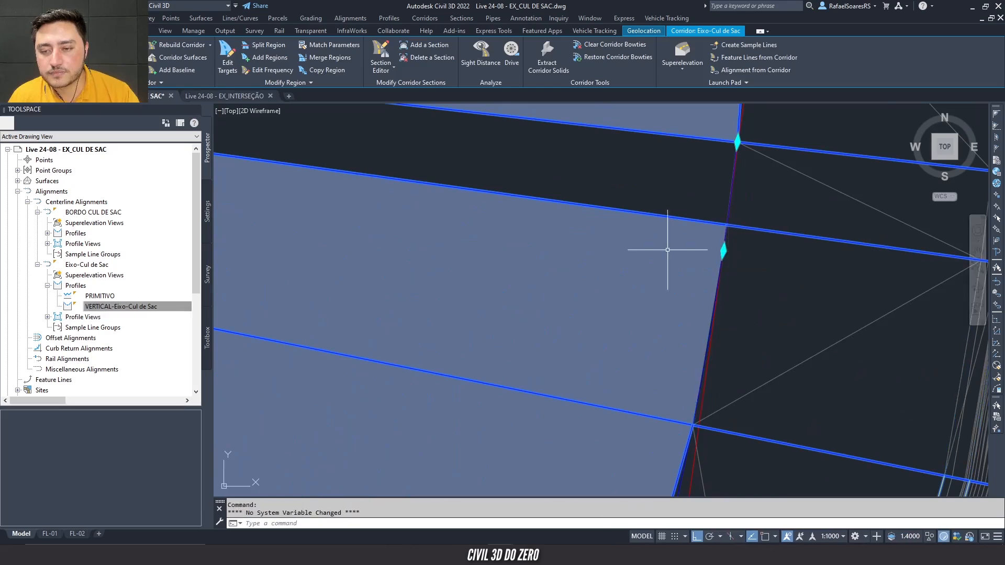
{"action": "scroll", "coordinate": [667, 249], "scroll_direction": "down", "scroll_amount": 5}
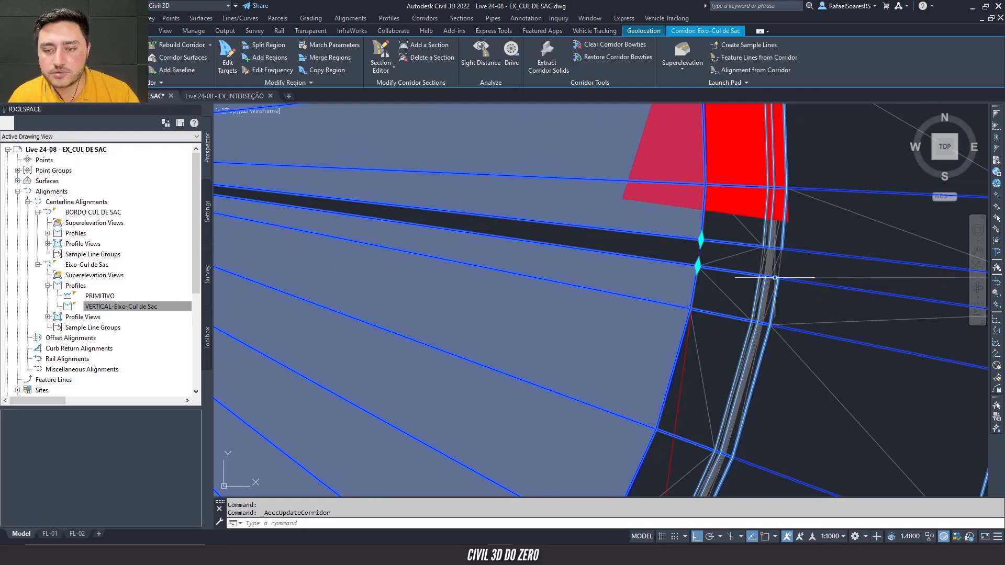
- View the rebuilt corridor in the Object Viewer, examining the gap between the two bulb regions from above
{"action": "scroll", "coordinate": [702, 261], "scroll_direction": "down", "scroll_amount": 8}
{"action": "right_click", "coordinate": [647, 260]}
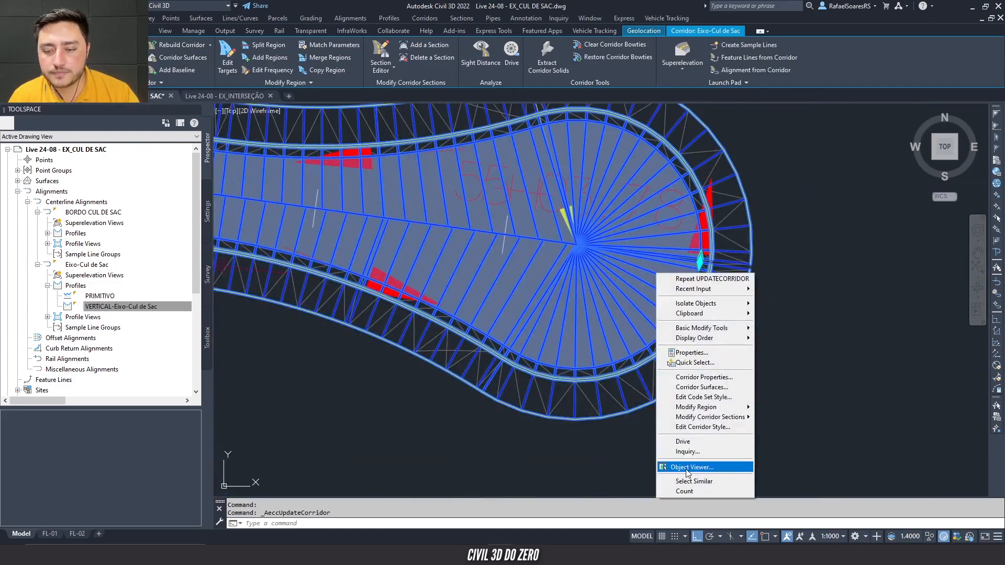
{"action": "left_click", "coordinate": [650, 466]}
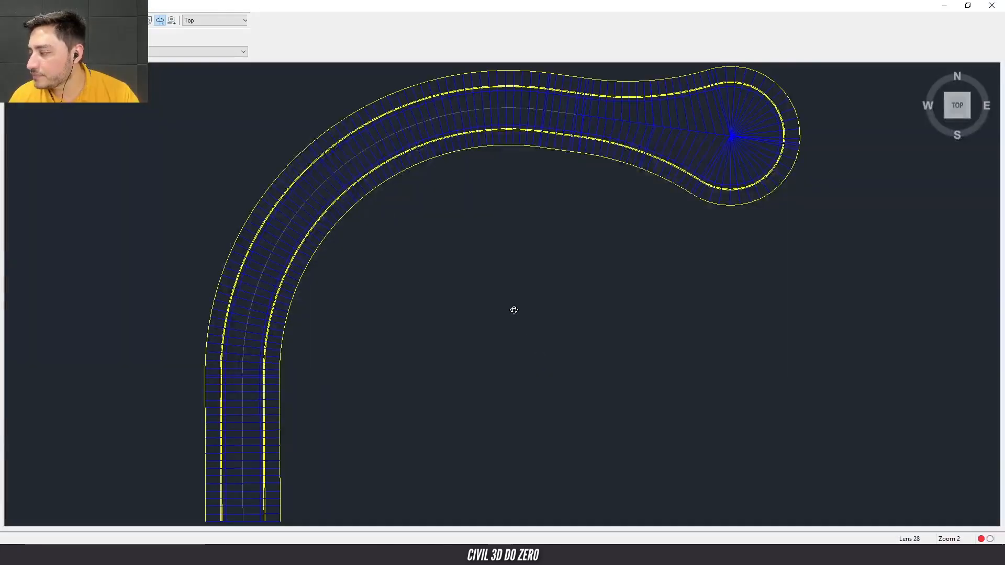
{"action": "middle_click_drag", "start_coordinate": [490, 369], "coordinate": [457, 425]}
{"action": "scroll", "coordinate": [546, 289], "scroll_direction": "up", "scroll_amount": 5}
{"action": "middle_click_drag", "start_coordinate": [541, 310], "coordinate": [343, 359]}
{"action": "left_click_drag", "start_coordinate": [518, 261], "coordinate": [523, 337]}
{"action": "scroll", "coordinate": [526, 343], "scroll_direction": "up", "scroll_amount": 3}
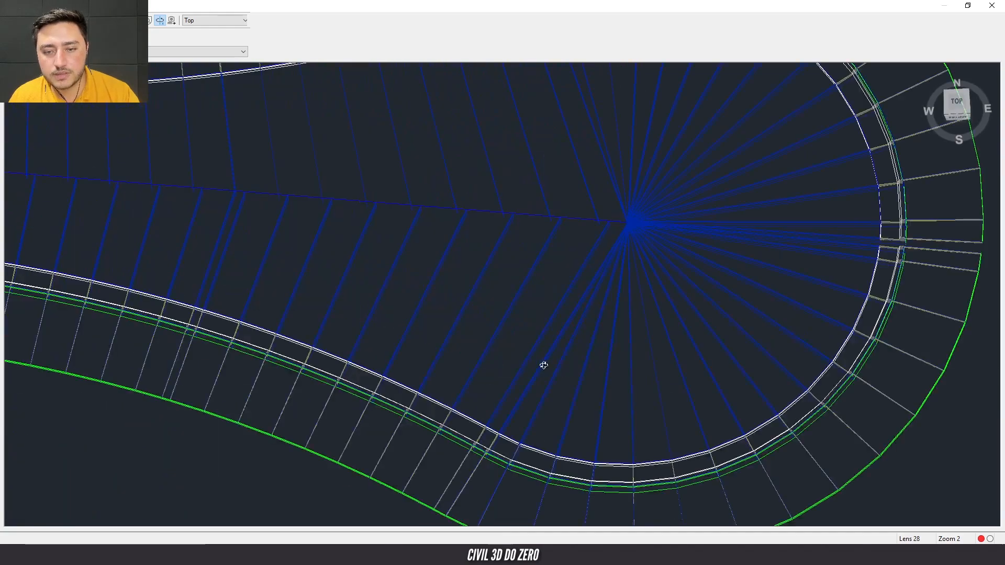
- Examine the bulb at a low 3D angle along the road, checking how the sections meet at its centre
{"action": "scroll", "coordinate": [552, 312], "scroll_direction": "down", "scroll_amount": 4}
{"action": "left_click_drag", "start_coordinate": [557, 274], "coordinate": [570, 213]}
{"action": "middle_click_drag", "start_coordinate": [574, 240], "coordinate": [570, 477]}
{"action": "left_click_drag", "start_coordinate": [592, 290], "coordinate": [532, 270]}
{"action": "scroll", "coordinate": [532, 270], "scroll_direction": "up", "scroll_amount": 5}
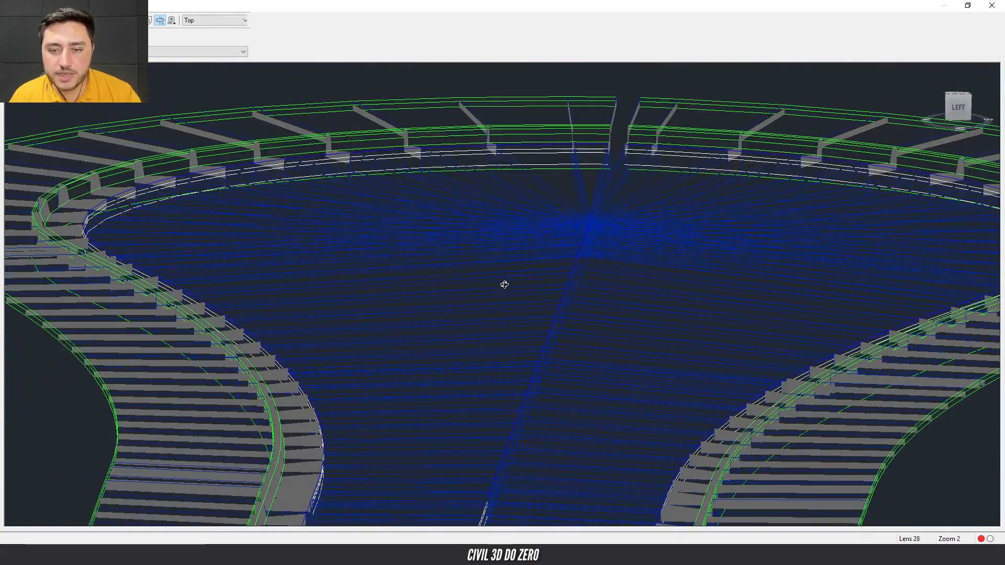
{"action": "scroll", "coordinate": [428, 386], "scroll_direction": "down", "scroll_amount": 5}
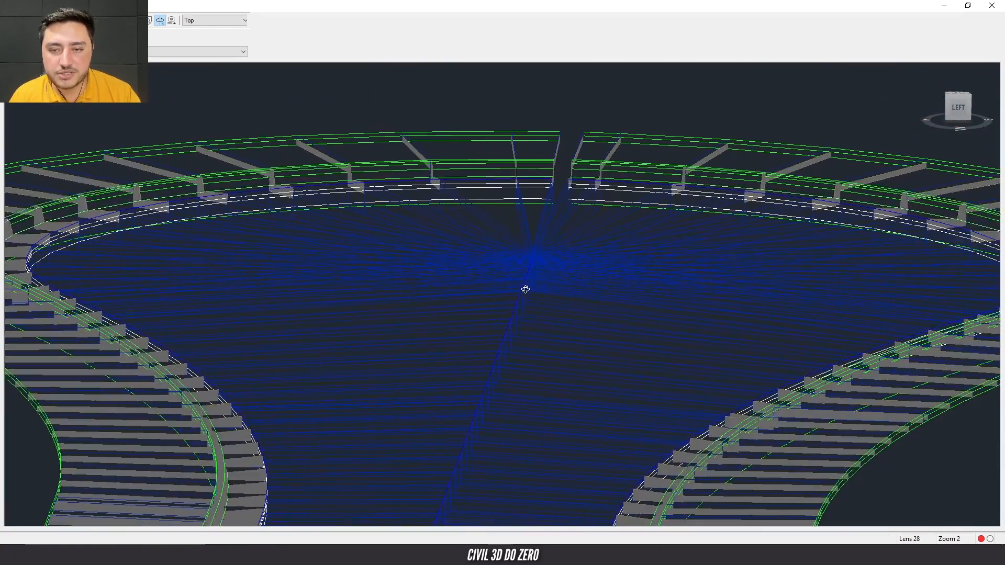
{"action": "left_click_drag", "start_coordinate": [551, 282], "coordinate": [559, 273]}
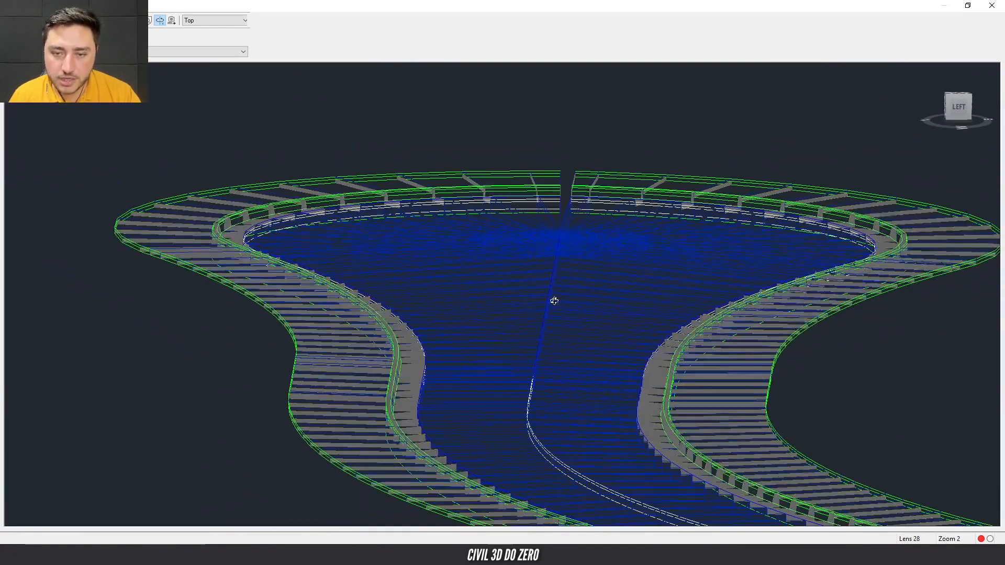
{"action": "key", "text": "Escape"}
- Undo the corridor rebuild and the boundary shifts made to the regions on both sides of the split
{"action": "scroll", "coordinate": [597, 238], "scroll_direction": "up", "scroll_amount": 4}
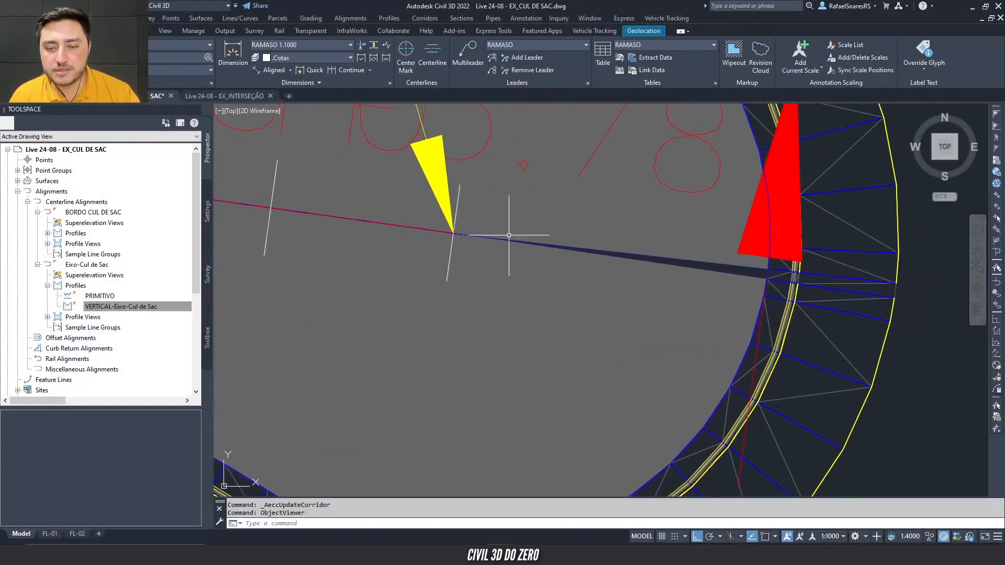
{"action": "scroll", "coordinate": [638, 257], "scroll_direction": "down", "scroll_amount": 2}
{"action": "scroll", "coordinate": [668, 266], "scroll_direction": "up", "scroll_amount": 2}
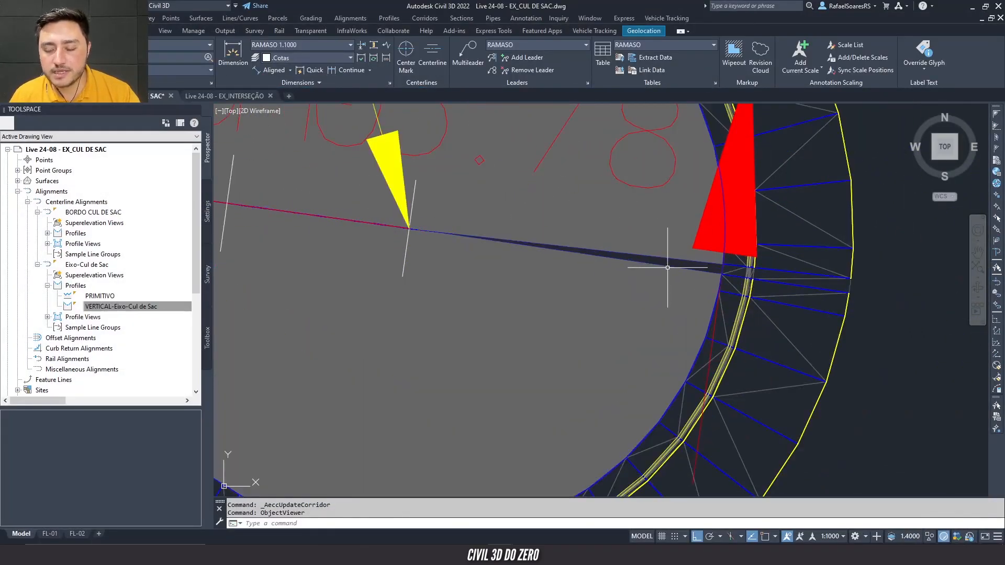
{"action": "scroll", "coordinate": [668, 267], "scroll_direction": "down", "scroll_amount": 4}
{"action": "scroll", "coordinate": [659, 266], "scroll_direction": "up", "scroll_amount": 7}
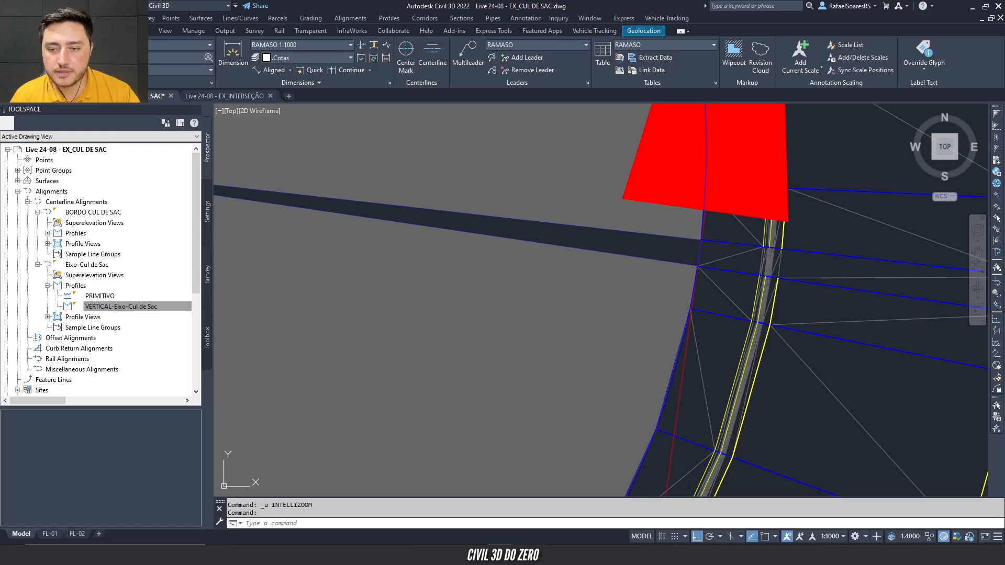
{"action": "key", "text": "ctrl+z"}
{"action": "key", "text": "ctrl+z"}
{"action": "key", "text": "ctrl+z"}
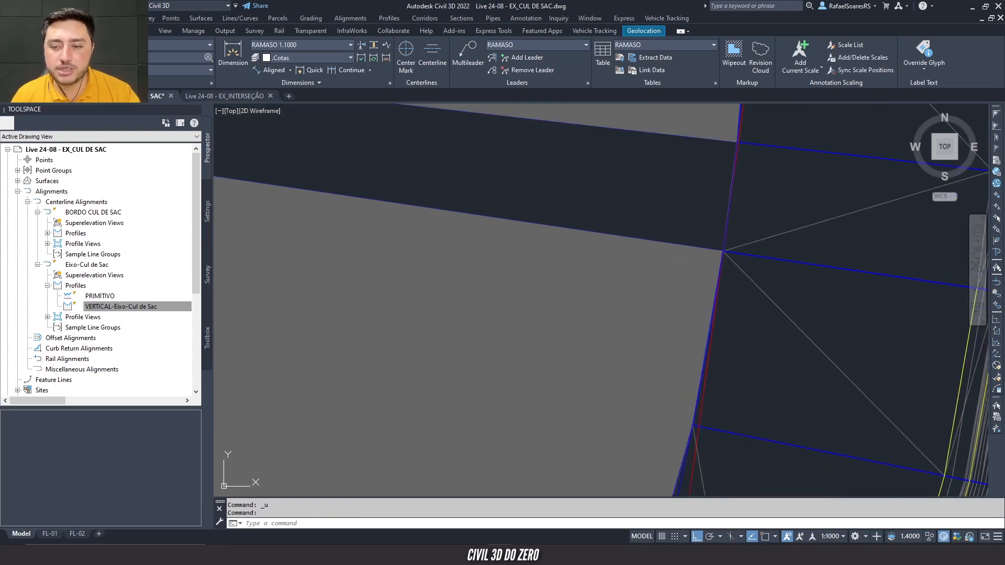
{"action": "key", "text": "ctrl+z"}
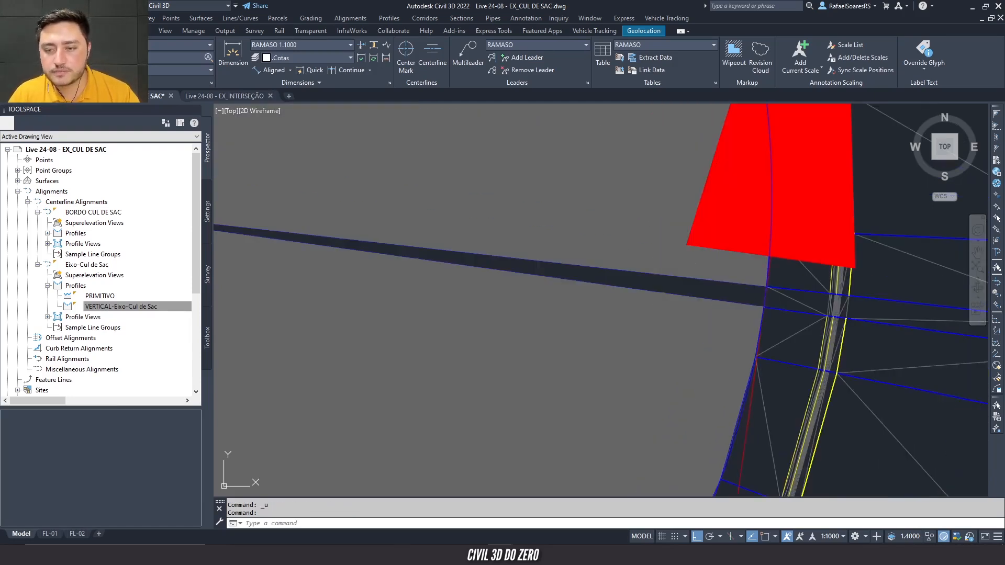
{"action": "key", "text": "ctrl+z"}
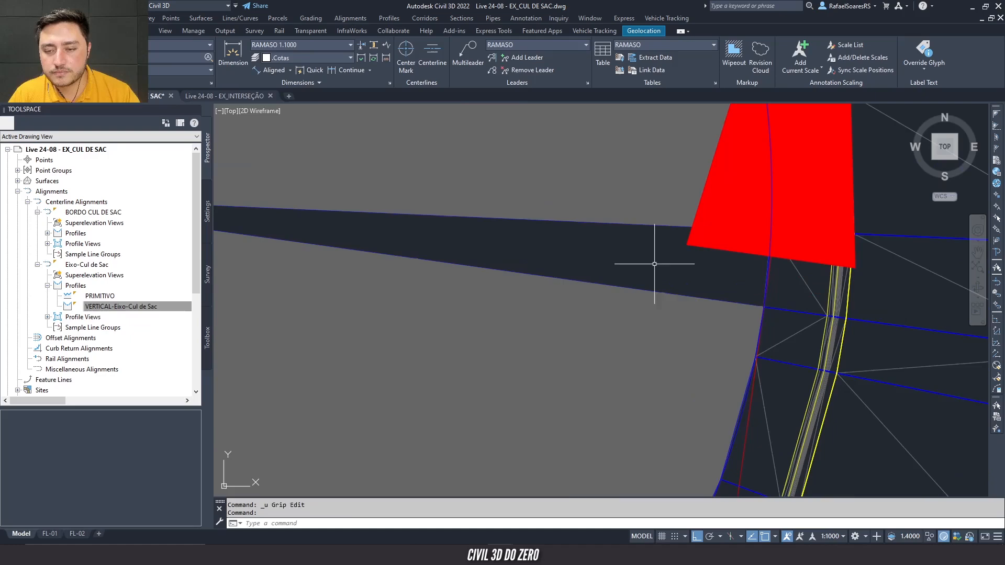
- Undo the remaining edits back through the split of the bulb region
{"action": "key", "text": "ctrl+z"}
{"action": "key", "text": "ctrl+z"}
{"action": "key", "text": "ctrl+z"}
{"action": "key", "text": "ctrl+z"}
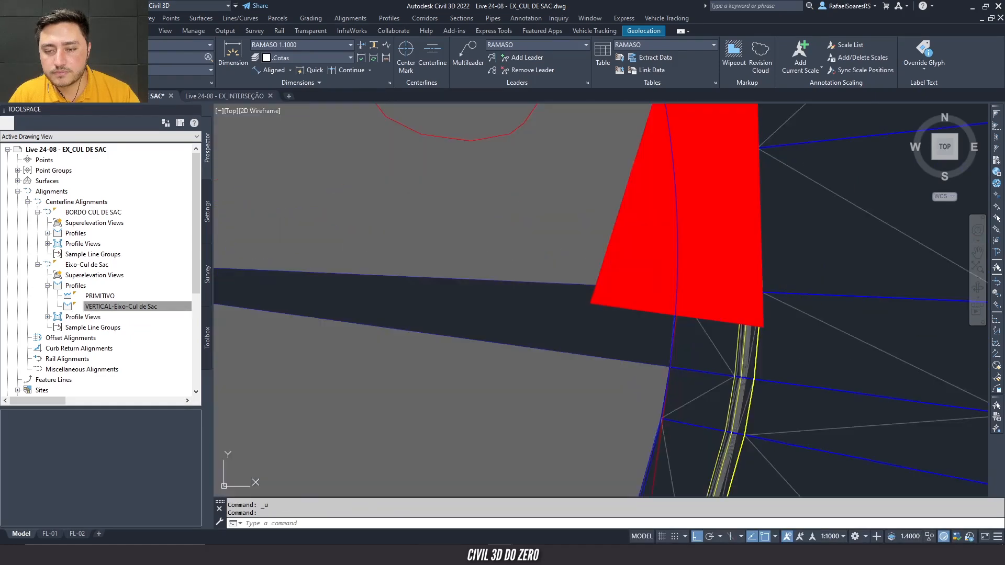
{"action": "key", "text": "ctrl+z"}
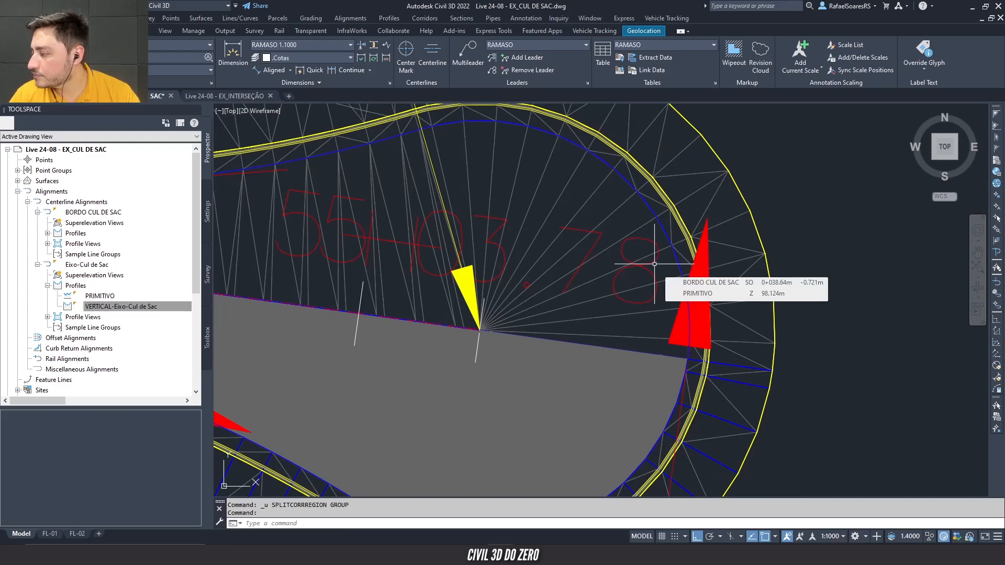
- Rebuild the Eixo-Cul de Sac corridor with the unsplit bulb region
{"action": "scroll", "coordinate": [570, 314], "scroll_direction": "down", "scroll_amount": 5}
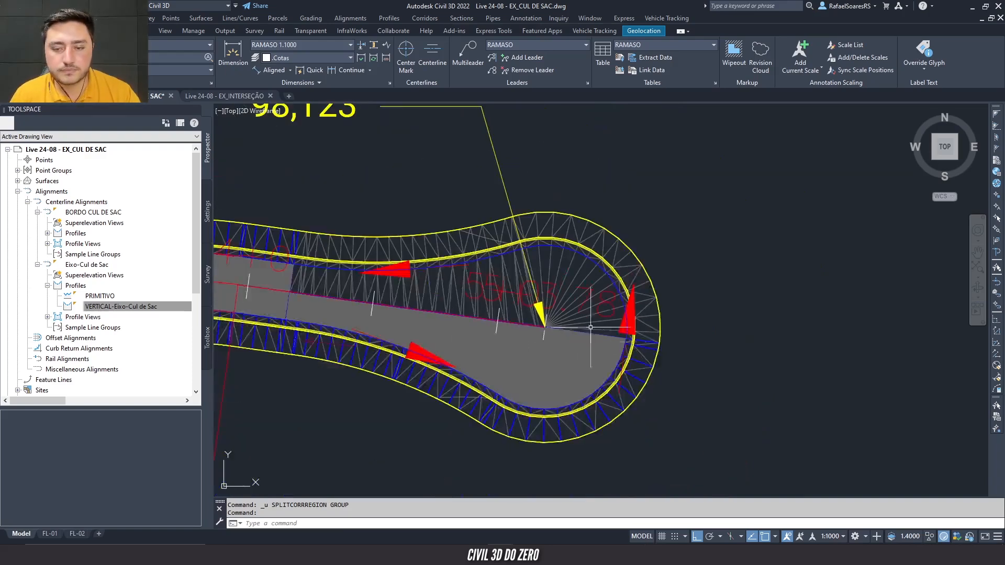
{"action": "left_click", "coordinate": [608, 351]}
{"action": "right_click", "coordinate": [609, 351]}
{"action": "key", "text": "Escape"}
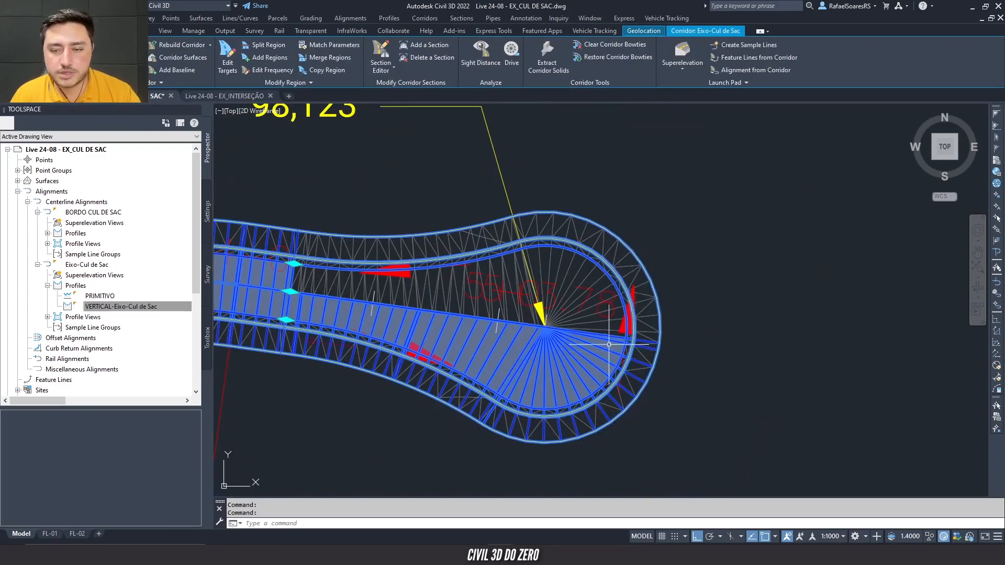
{"action": "left_click", "coordinate": [182, 45]}
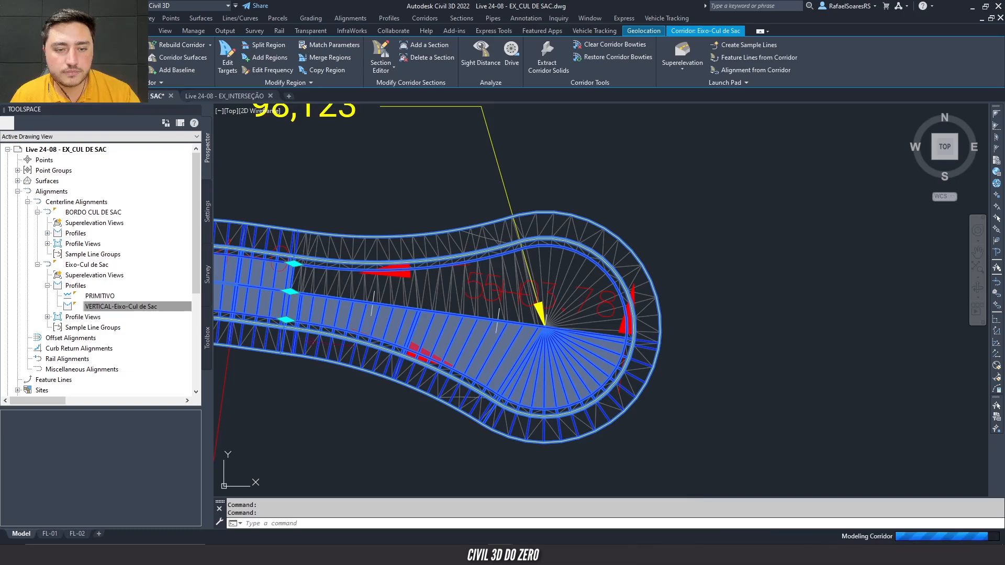
{"action": "key", "text": "Escape"}
- Examine in plan how the rebuilt corridor sections converge at the end of the centreline in the bulb
{"action": "scroll", "coordinate": [568, 336], "scroll_direction": "up", "scroll_amount": 5}
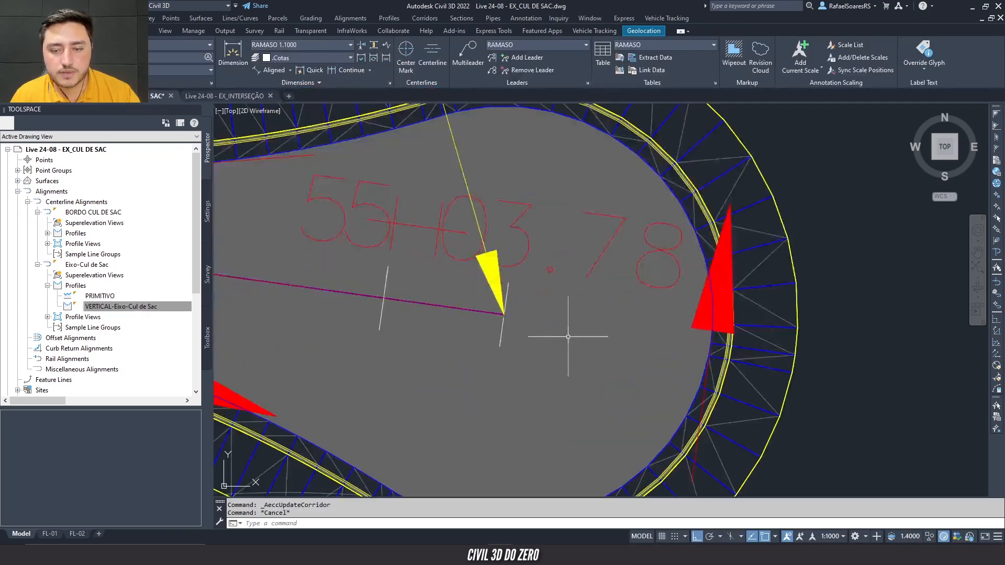
{"action": "left_click", "coordinate": [754, 351]}
{"action": "left_click", "coordinate": [753, 349]}
{"action": "key", "text": "Escape"}
{"action": "left_click", "coordinate": [752, 349]}
{"action": "scroll", "coordinate": [752, 349], "scroll_direction": "down", "scroll_amount": 3}
{"action": "scroll", "coordinate": [511, 336], "scroll_direction": "up", "scroll_amount": 10}
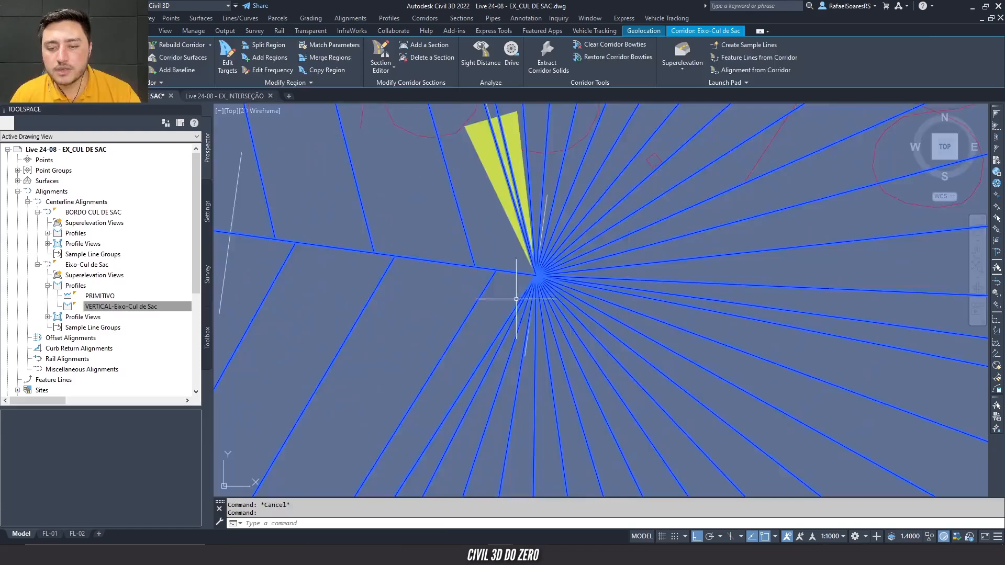
{"action": "key", "text": "Escape"}
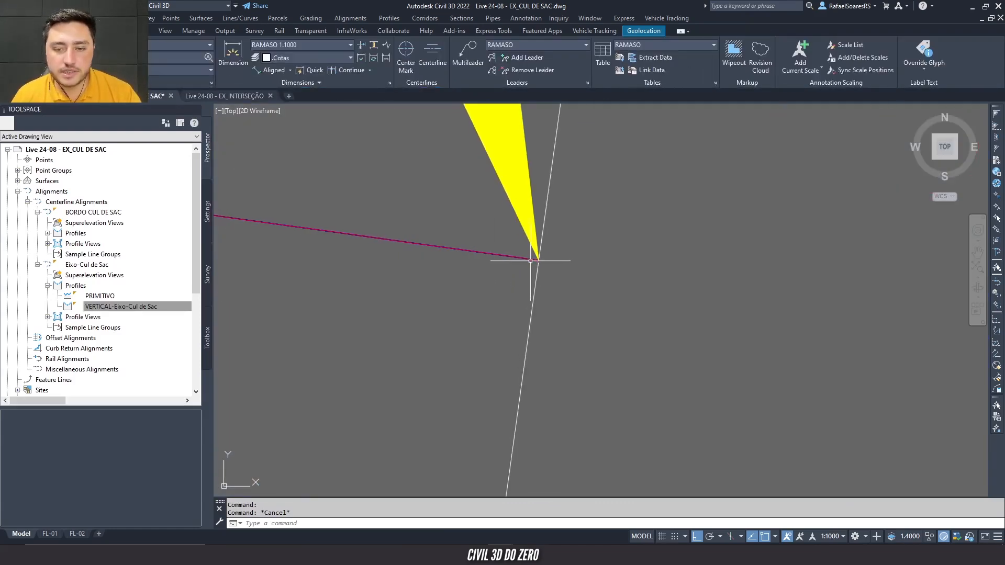
{"action": "scroll", "coordinate": [525, 250], "scroll_direction": "down", "scroll_amount": 3}
{"action": "scroll", "coordinate": [584, 273], "scroll_direction": "down", "scroll_amount": 2}
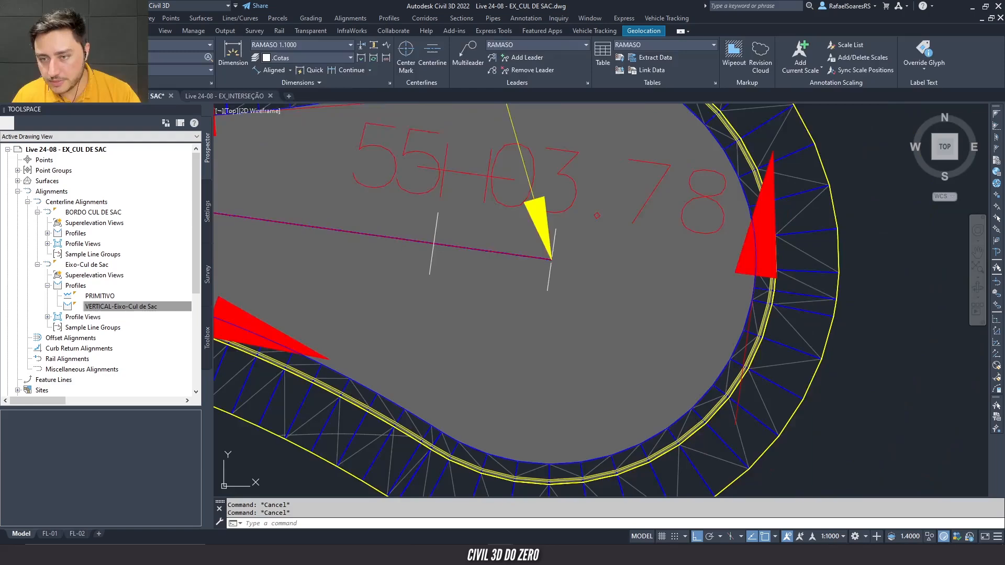
- Hide the corridor and the PRÉVIA-TOP surface to expose the alignments beneath the bulb
{"action": "left_click", "coordinate": [786, 288]}
{"action": "right_click", "coordinate": [784, 285]}
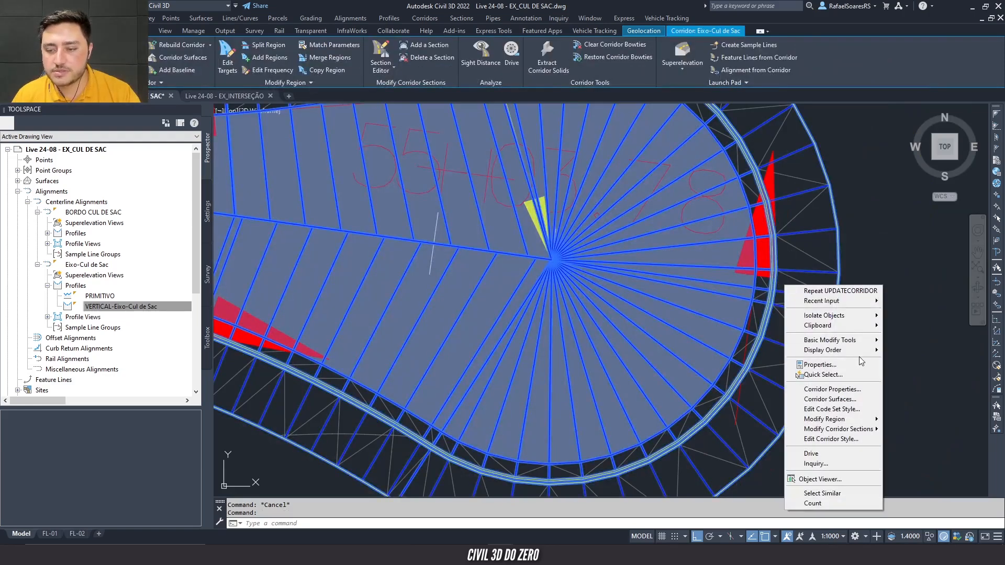
{"action": "mouse_move", "coordinate": [857, 317]}
{"action": "left_click", "coordinate": [924, 329]}
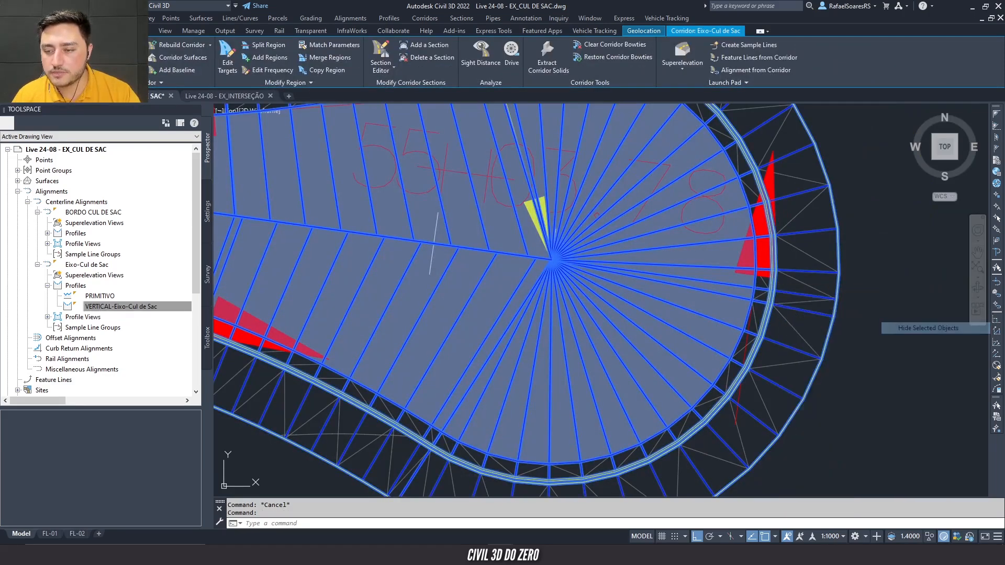
{"action": "left_click", "coordinate": [610, 279]}
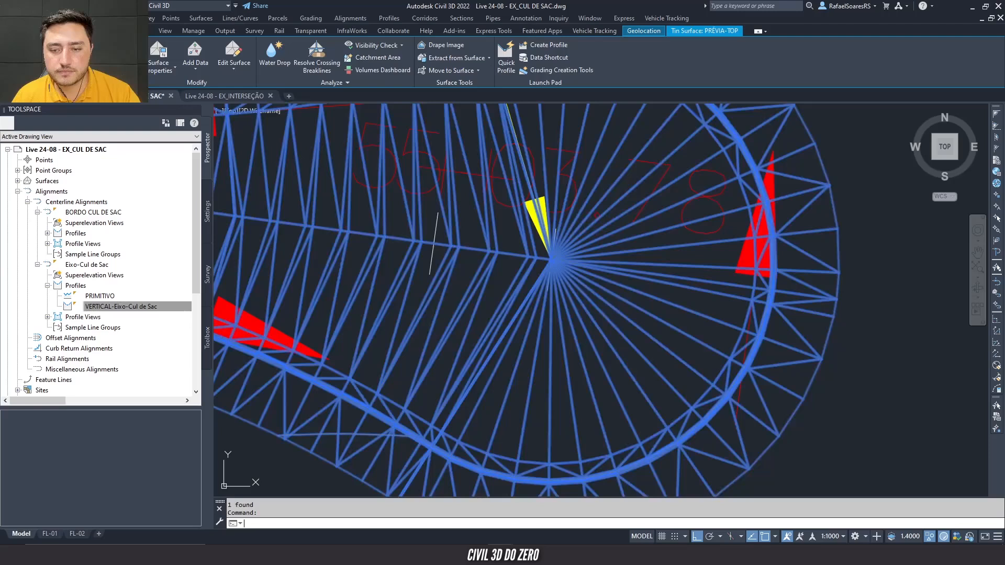
{"action": "key", "text": "Escape"}
{"action": "key", "text": "Escape"}
- Draw a tiny circle centred on the end of the centreline in the bulb
{"action": "scroll", "coordinate": [586, 278], "scroll_direction": "up", "scroll_amount": 4}
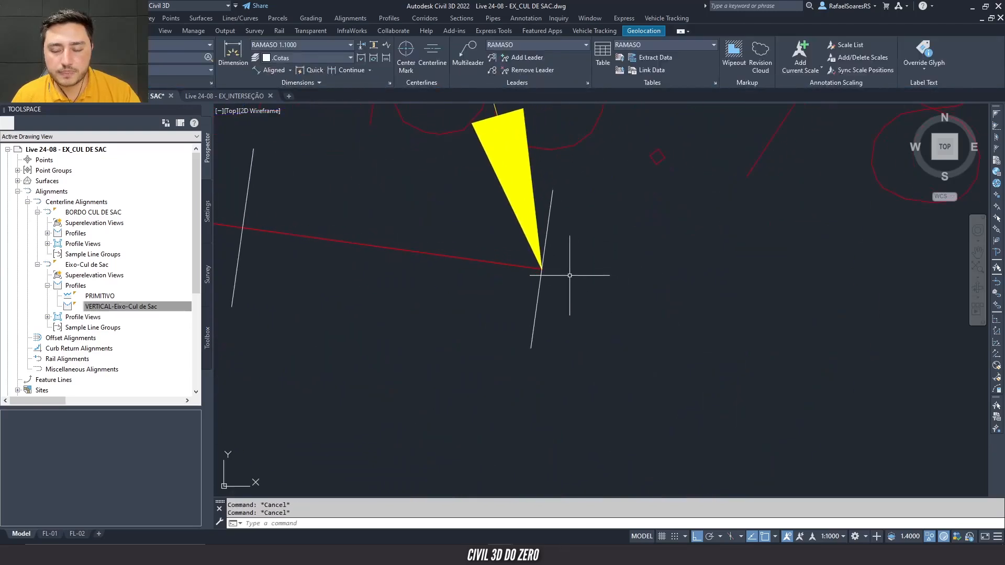
{"action": "scroll", "coordinate": [542, 272], "scroll_direction": "up", "scroll_amount": 3}
{"action": "key", "text": "Return"}
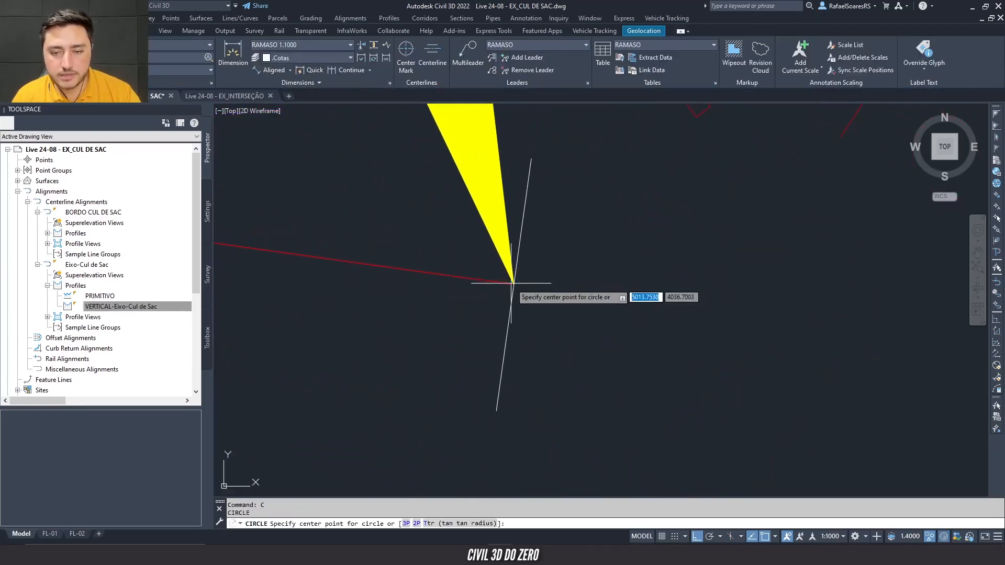
{"action": "left_click", "coordinate": [514, 284]}
{"action": "scroll", "coordinate": [528, 287], "scroll_direction": "up", "scroll_amount": 5}
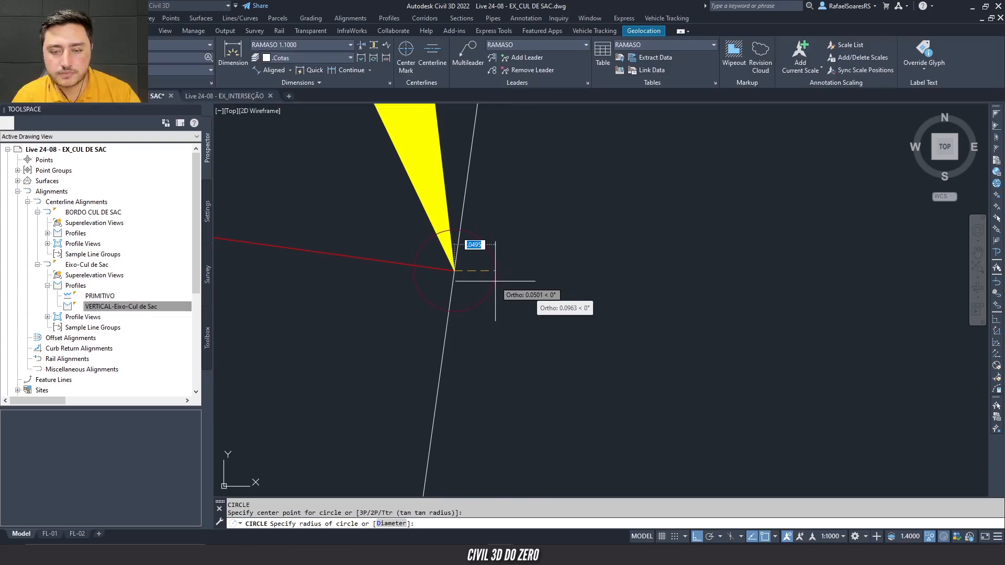
{"action": "scroll", "coordinate": [461, 275], "scroll_direction": "up", "scroll_amount": 6}
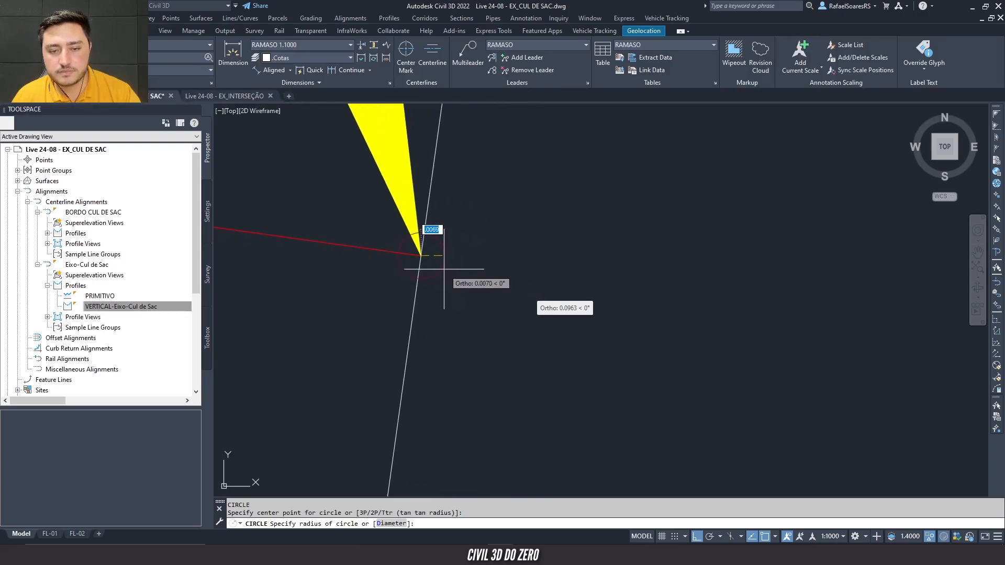
{"action": "scroll", "coordinate": [429, 260], "scroll_direction": "up", "scroll_amount": 4}
{"action": "scroll", "coordinate": [429, 260], "scroll_direction": "up", "scroll_amount": 3}
{"action": "left_click", "coordinate": [430, 260]}
{"action": "key", "text": "Escape"}
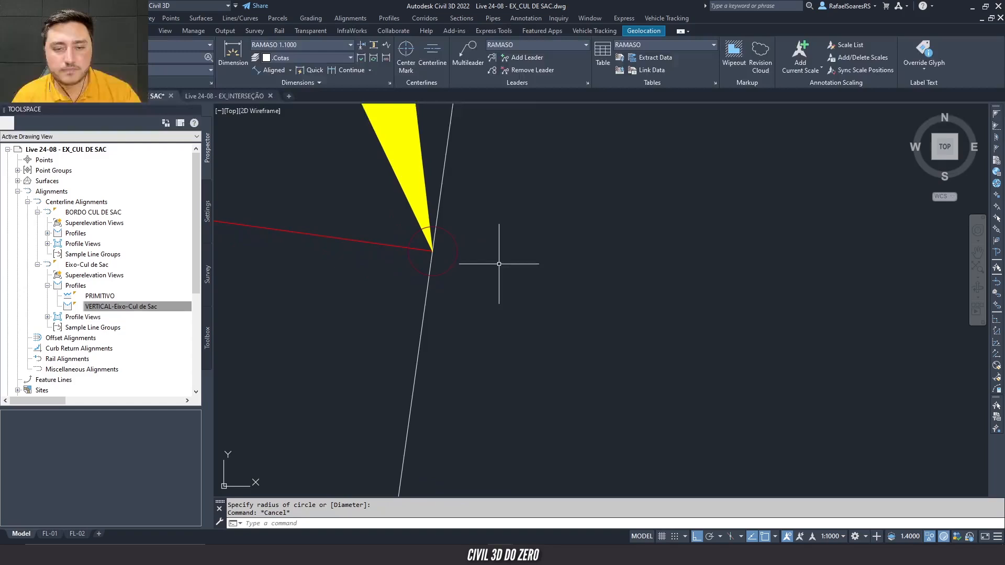
- Inspect the tiny circle's size at the end of the centreline and erase it
{"action": "left_click", "coordinate": [416, 244]}
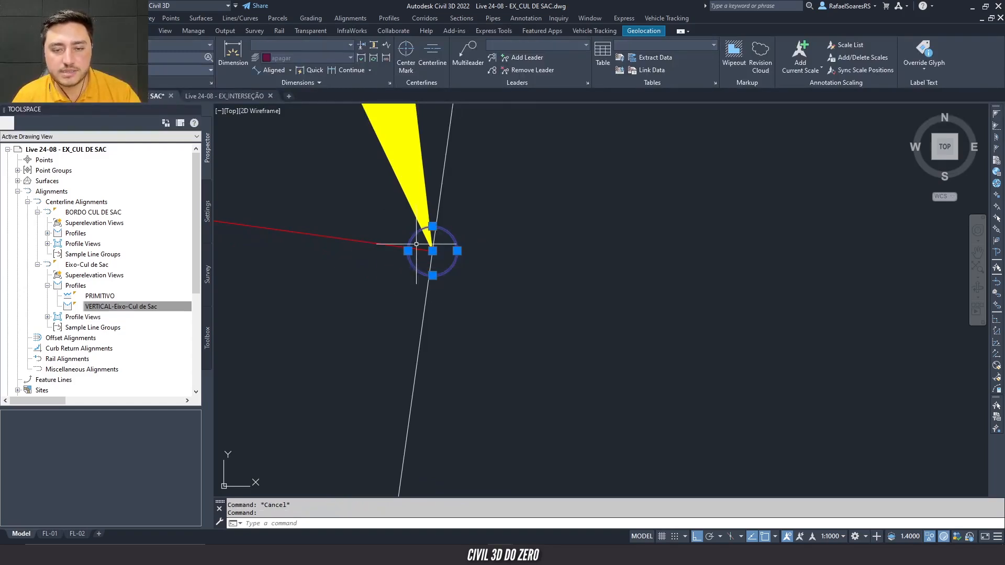
{"action": "scroll", "coordinate": [460, 252], "scroll_direction": "down", "scroll_amount": 2}
{"action": "middle_click_drag", "start_coordinate": [464, 245], "coordinate": [542, 265]}
{"action": "scroll", "coordinate": [481, 264], "scroll_direction": "down", "scroll_amount": 4}
{"action": "scroll", "coordinate": [509, 291], "scroll_direction": "down", "scroll_amount": 3}
{"action": "scroll", "coordinate": [507, 287], "scroll_direction": "down", "scroll_amount": 1}
{"action": "scroll", "coordinate": [523, 281], "scroll_direction": "up", "scroll_amount": 3}
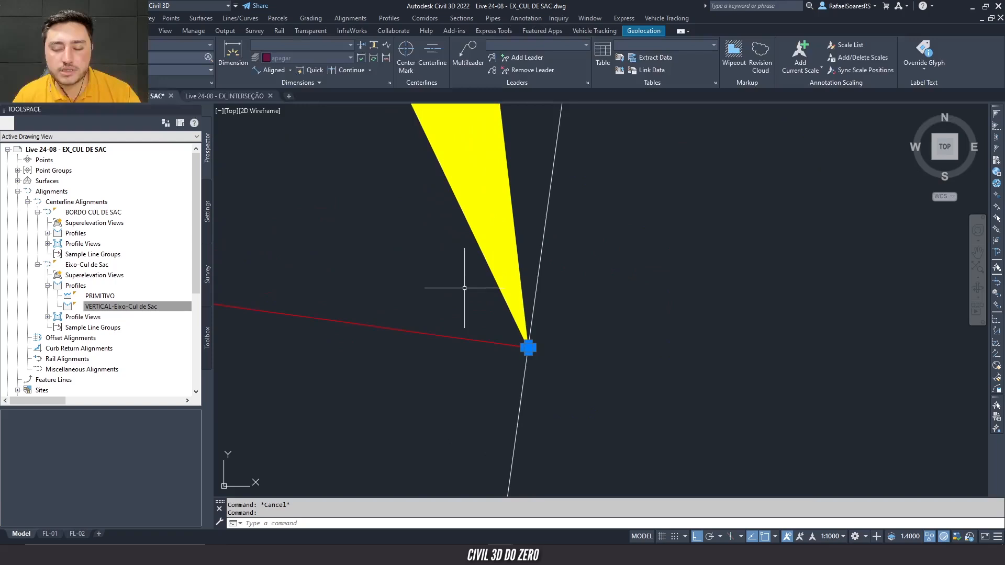
{"action": "scroll", "coordinate": [487, 346], "scroll_direction": "down", "scroll_amount": 5}
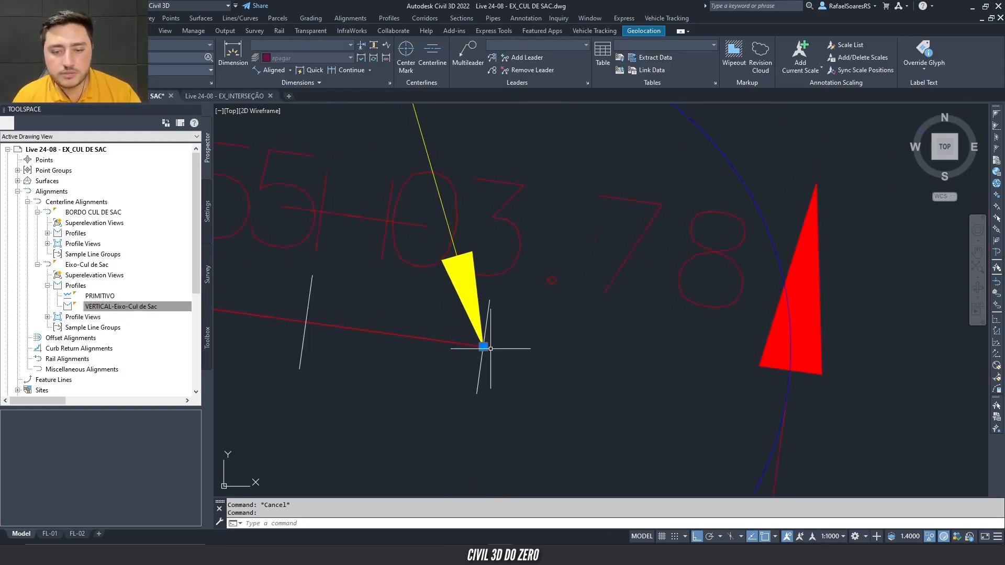
{"action": "scroll", "coordinate": [503, 347], "scroll_direction": "up", "scroll_amount": 5}
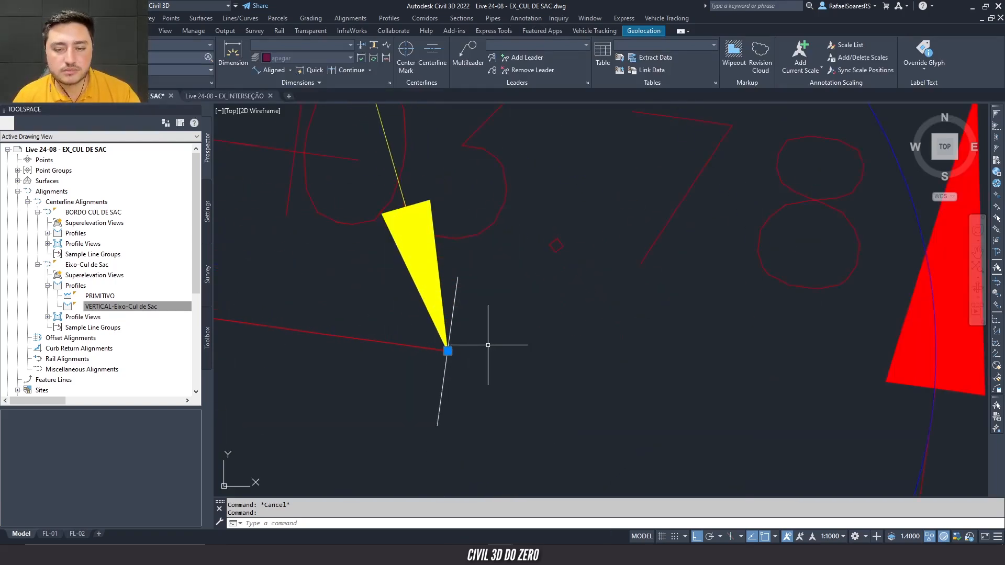
{"action": "scroll", "coordinate": [468, 359], "scroll_direction": "up", "scroll_amount": 5}
{"action": "scroll", "coordinate": [407, 325], "scroll_direction": "up", "scroll_amount": 6}
{"action": "scroll", "coordinate": [343, 330], "scroll_direction": "up", "scroll_amount": 4}
{"action": "middle_click_drag", "start_coordinate": [354, 336], "coordinate": [570, 333]}
{"action": "scroll", "coordinate": [557, 335], "scroll_direction": "up", "scroll_amount": 2}
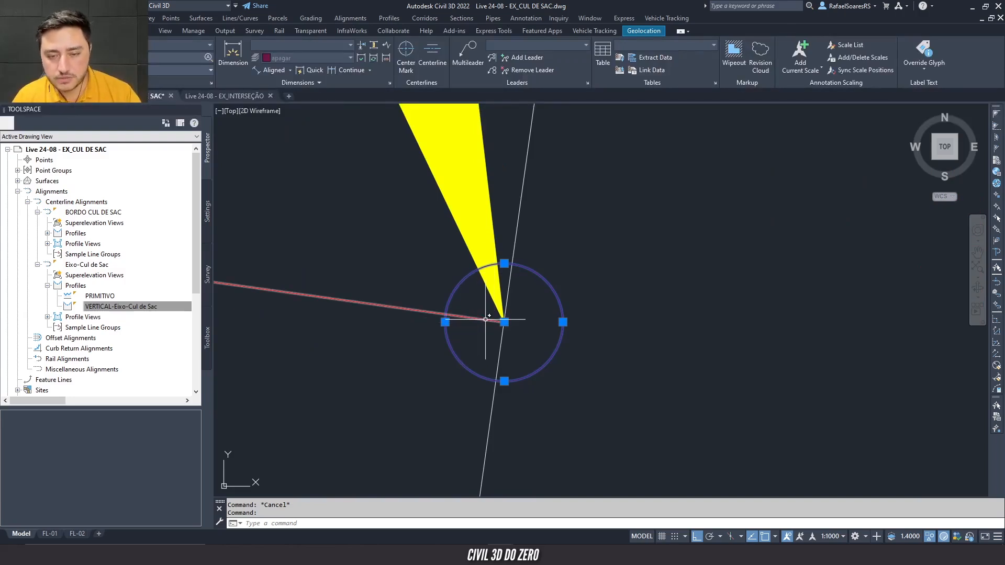
{"action": "type", "text": "E"}
{"action": "key", "text": "Return"}
- Draw a tiny four-sided polyline that starts and ends at the end of the centreline in the bulb
{"action": "type", "text": "pl"}
{"action": "key", "text": "Return"}
{"action": "left_click", "coordinate": [503, 322]}
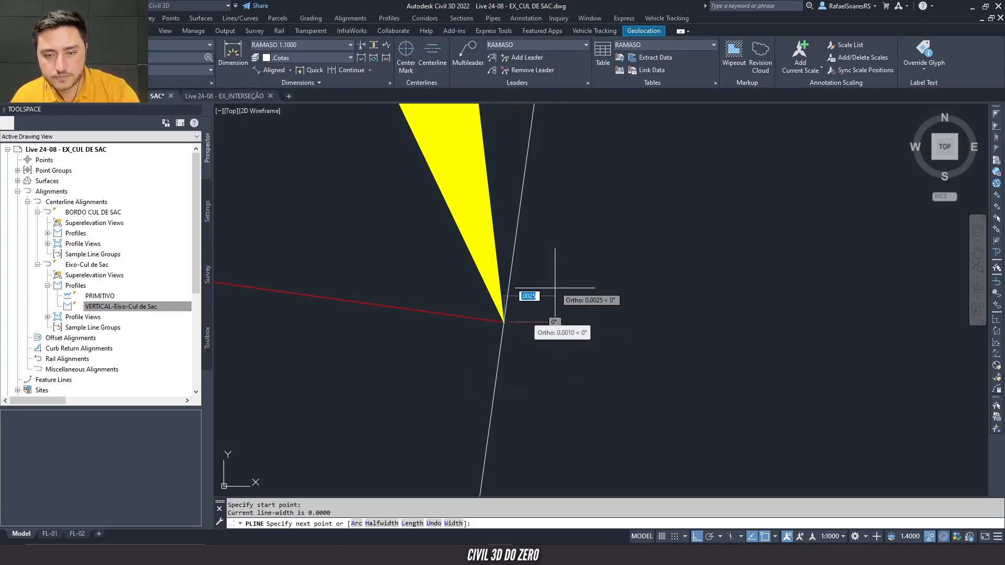
{"action": "key", "text": "F8"}
{"action": "middle_click_drag", "start_coordinate": [539, 313], "coordinate": [523, 319]}
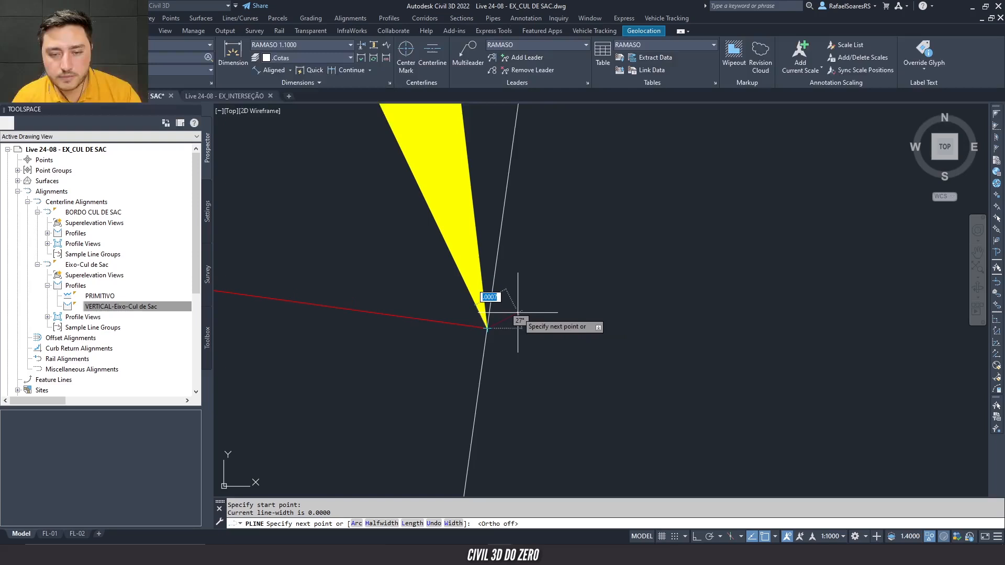
{"action": "left_click", "coordinate": [518, 313]}
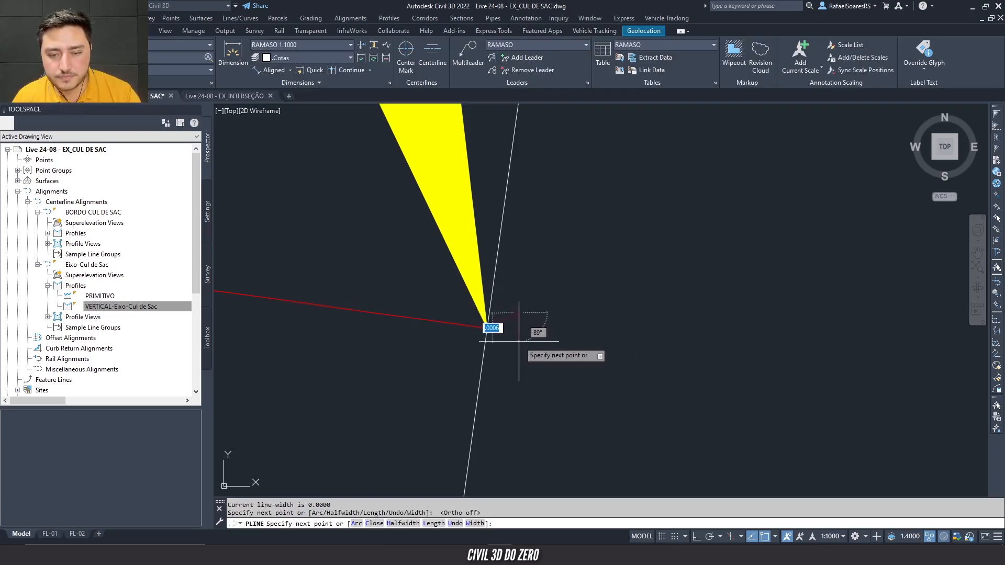
{"action": "left_click", "coordinate": [532, 335]}
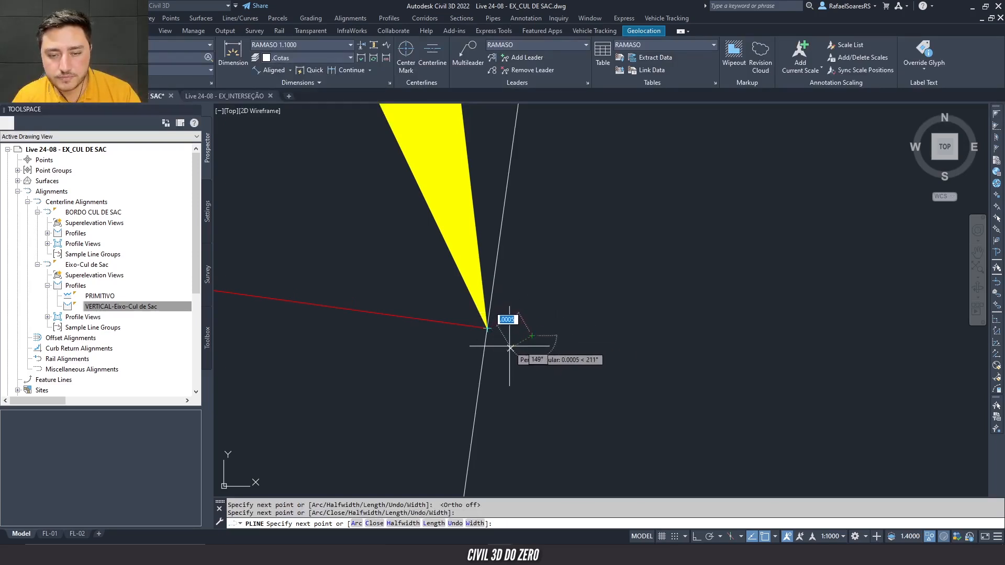
{"action": "left_click", "coordinate": [513, 347]}
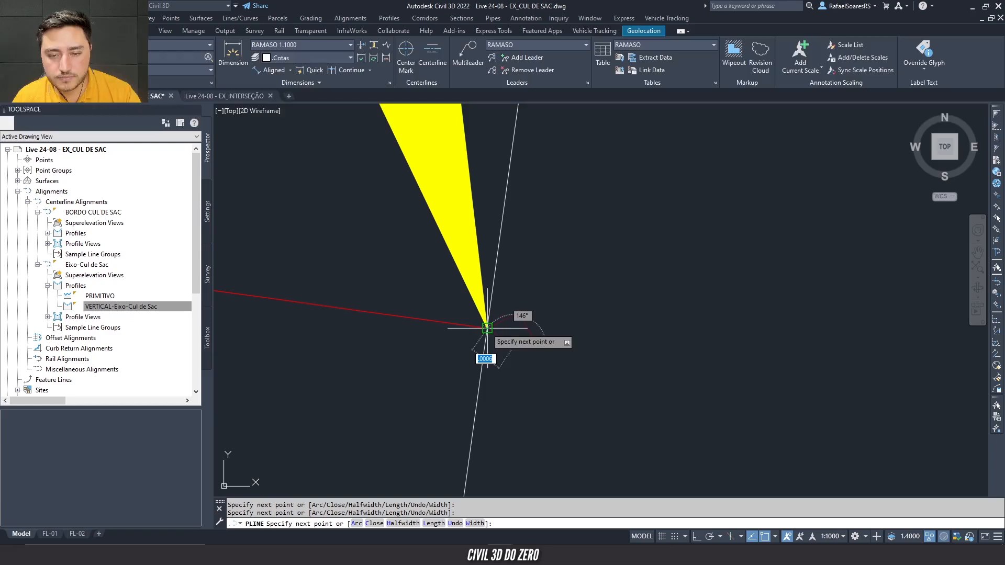
{"action": "key", "text": "Escape"}
{"action": "middle_click_drag", "start_coordinate": [547, 361], "coordinate": [524, 349]}
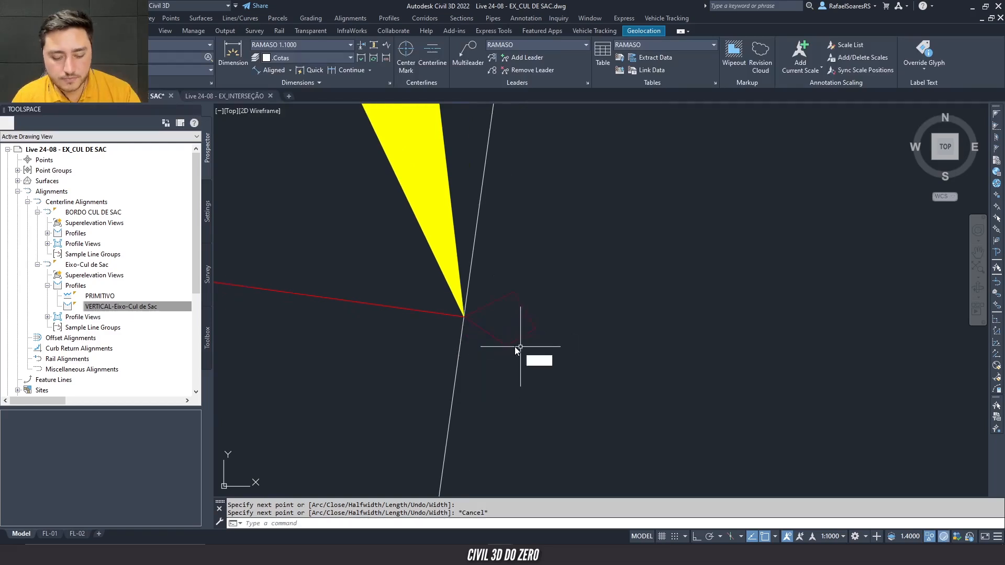
- Try to fillet the tiny polyline's lower corner, with radii of 1, 0.01 and 0.001
{"action": "type", "text": "f"}
{"action": "key", "text": "Return"}
{"action": "left_click", "coordinate": [515, 342]}
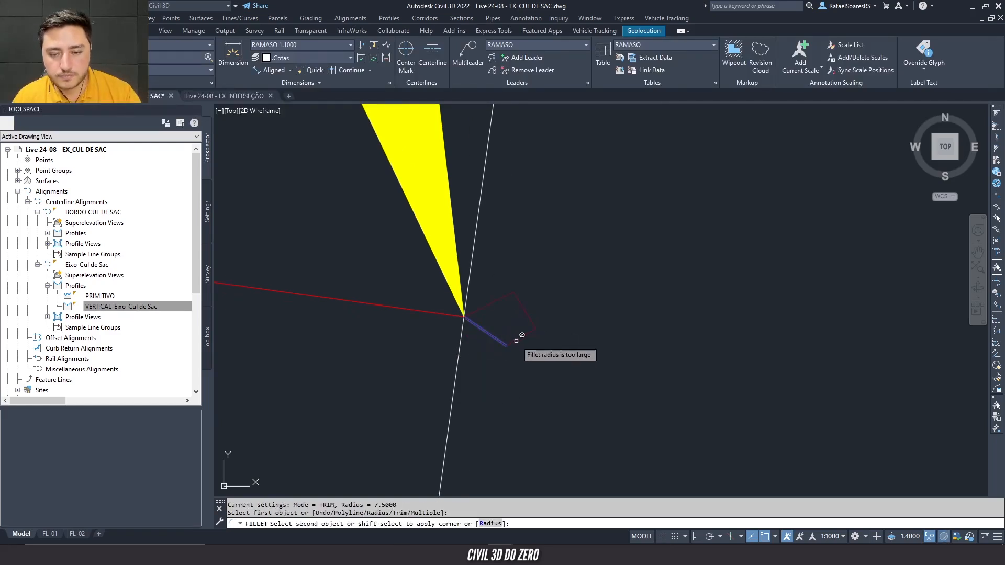
{"action": "type", "text": "r"}
{"action": "key", "text": "Return"}
{"action": "type", "text": "1"}
{"action": "key", "text": "Return"}
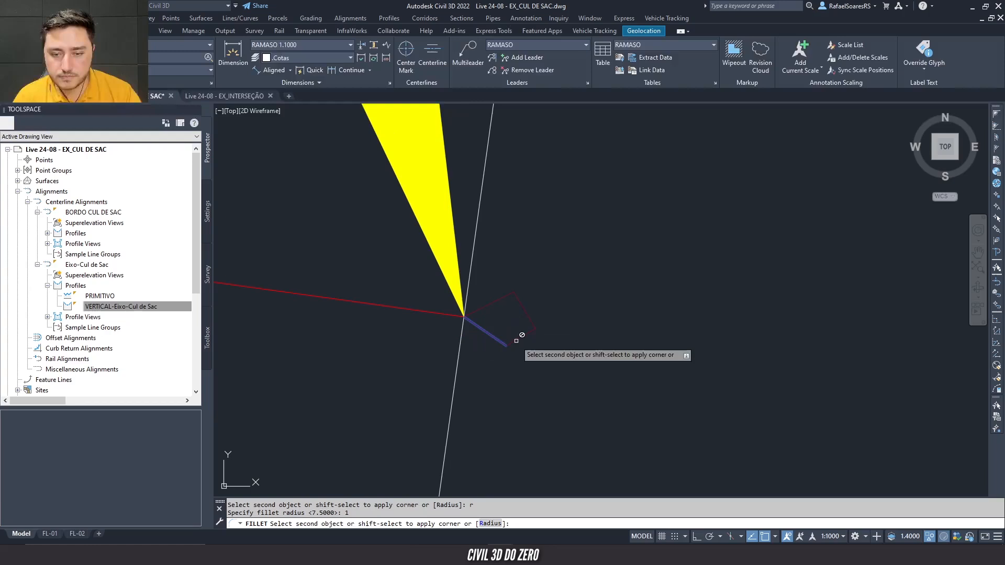
{"action": "type", "text": "r"}
{"action": "key", "text": "Return"}
{"action": "type", "text": "0.01"}
{"action": "key", "text": "Return"}
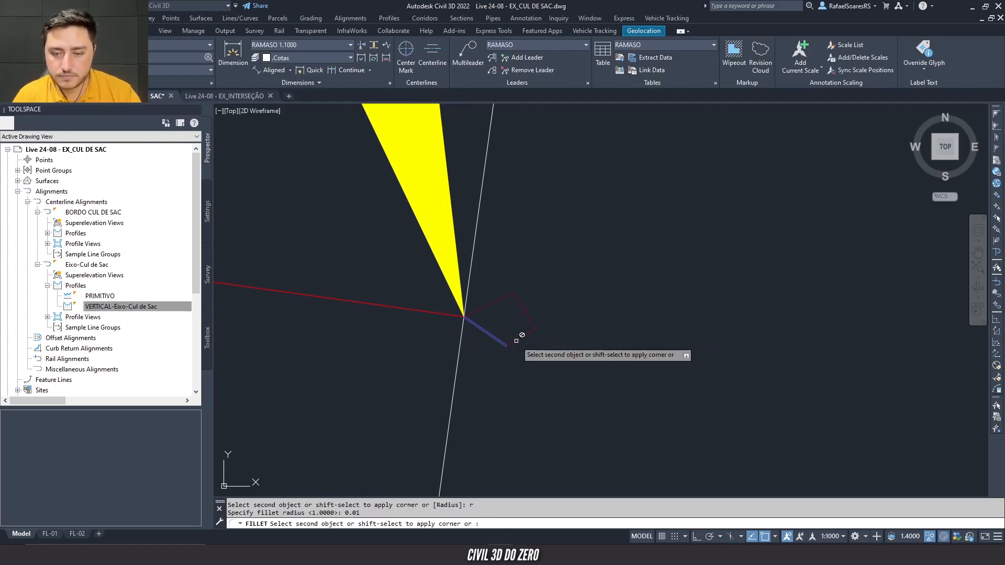
{"action": "type", "text": "r"}
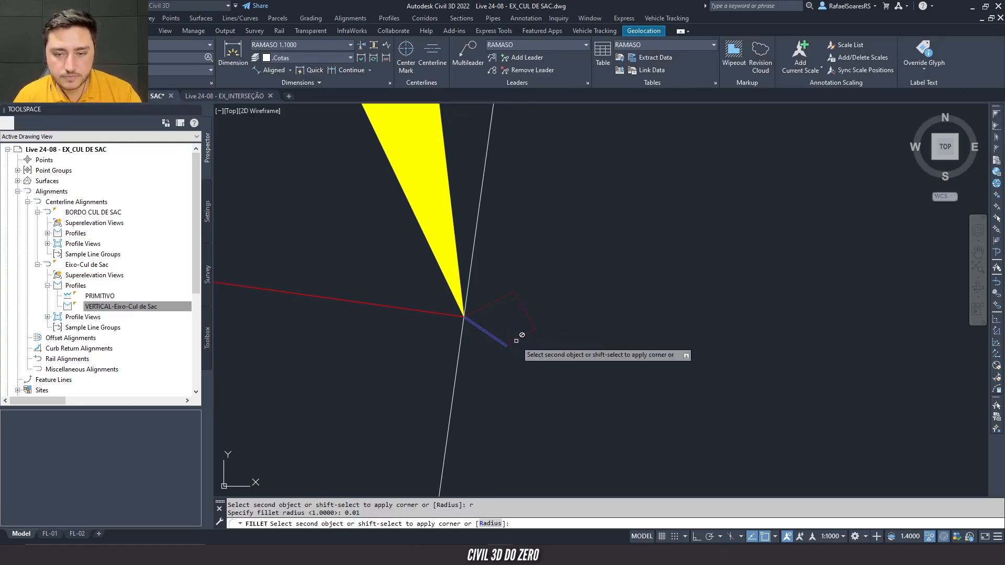
{"action": "key", "text": "Return"}
{"action": "type", "text": "0.001"}
{"action": "key", "text": "Return"}
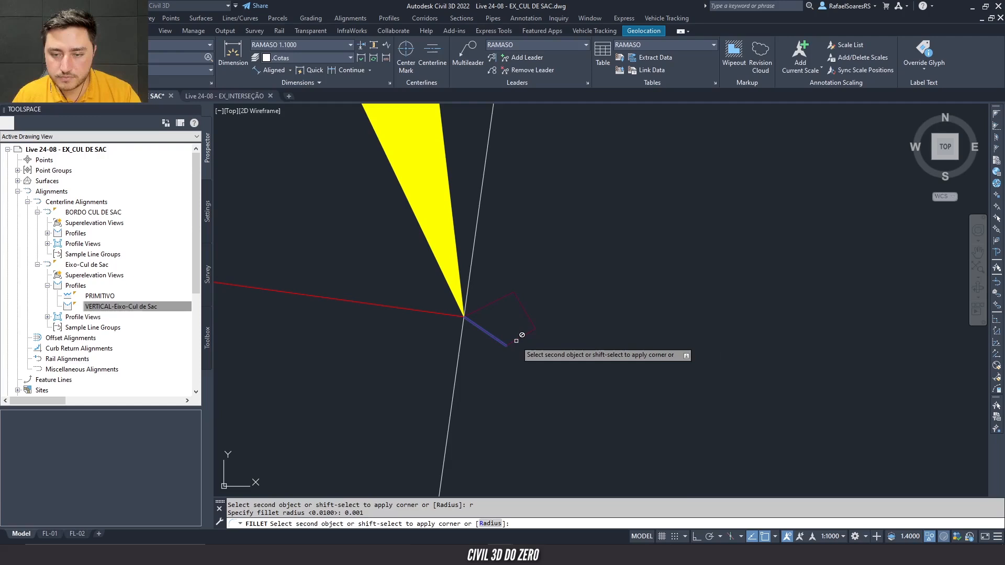
- Try to fillet the tiny polyline's sides with a radius of 0.00001
{"action": "scroll", "coordinate": [514, 339], "scroll_direction": "up", "scroll_amount": 3}
{"action": "scroll", "coordinate": [514, 340], "scroll_direction": "up", "scroll_amount": 2}
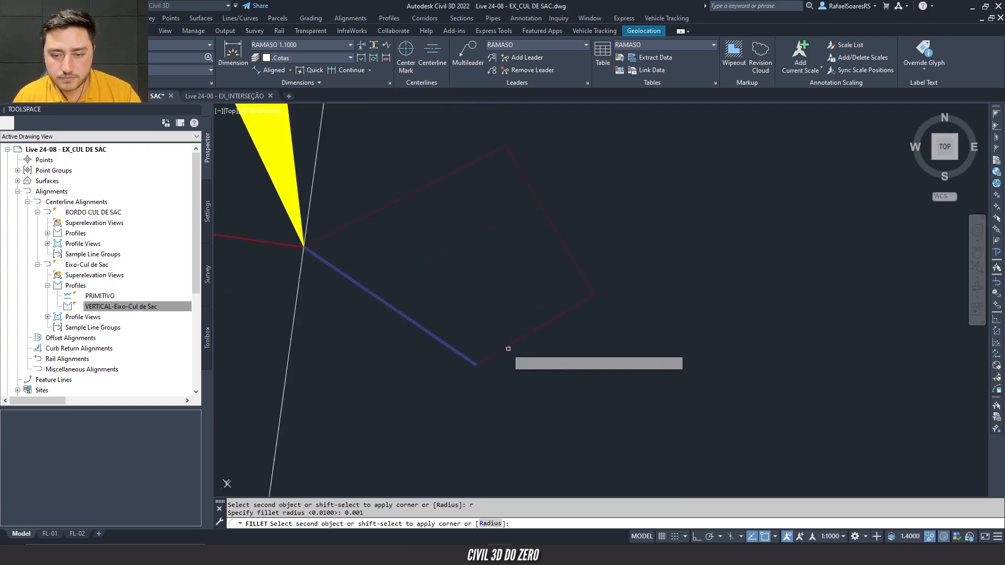
{"action": "type", "text": "r"}
{"action": "key", "text": "Return"}
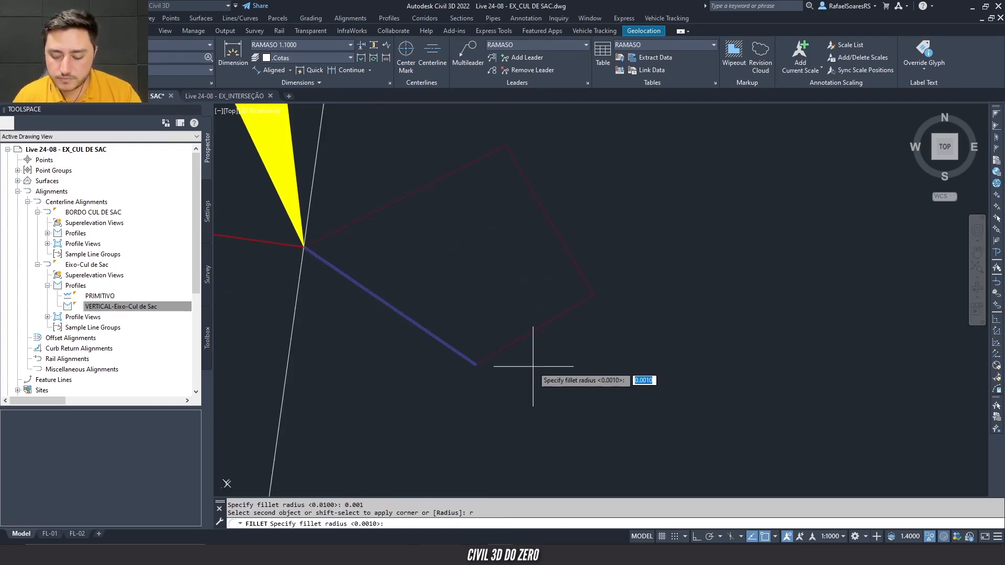
{"action": "key", "text": "Return"}
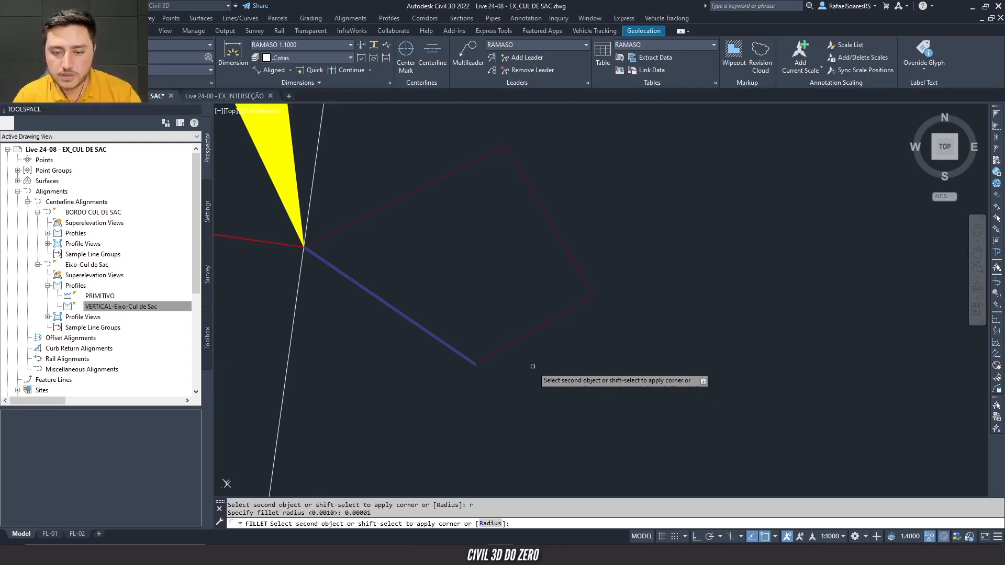
{"action": "left_click", "coordinate": [515, 343]}
{"action": "key", "text": "Return"}
{"action": "left_click", "coordinate": [582, 305]}
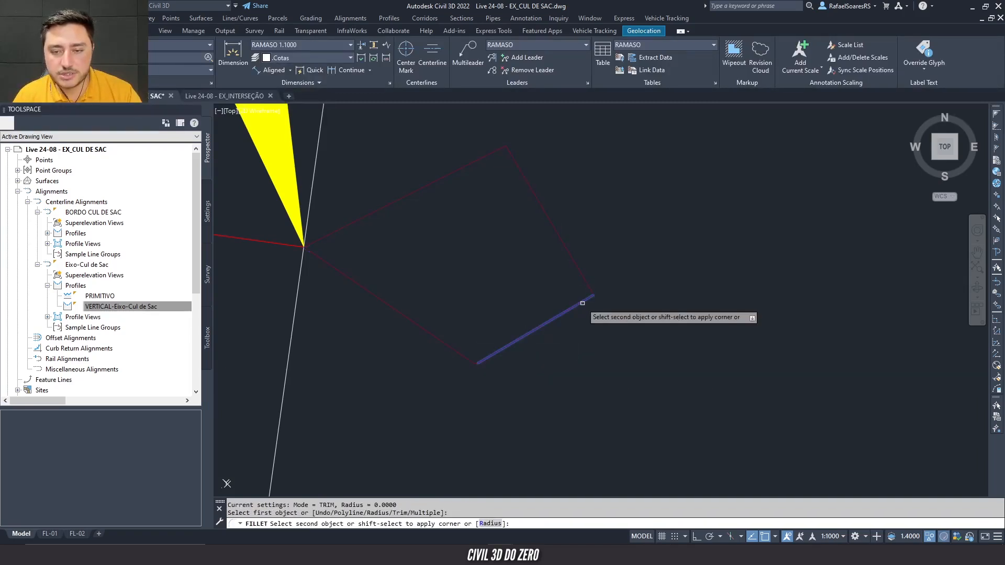
{"action": "left_click", "coordinate": [496, 148]}
{"action": "key", "text": "Escape"}
- Examine how small the polyline is compared with the centreline end and the whole bulb
{"action": "scroll", "coordinate": [490, 159], "scroll_direction": "down", "scroll_amount": 4}
{"action": "middle_click_drag", "start_coordinate": [489, 176], "coordinate": [545, 252]}
{"action": "left_click", "coordinate": [654, 247]}
{"action": "left_click", "coordinate": [514, 231]}
{"action": "scroll", "coordinate": [512, 231], "scroll_direction": "down", "scroll_amount": 2}
{"action": "scroll", "coordinate": [458, 276], "scroll_direction": "down", "scroll_amount": 3}
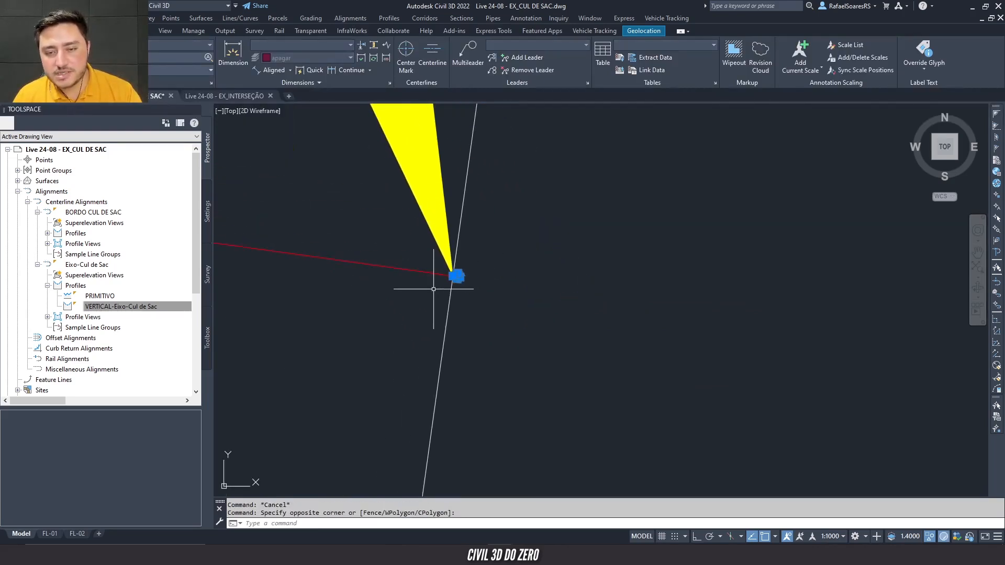
{"action": "key", "text": "Escape"}
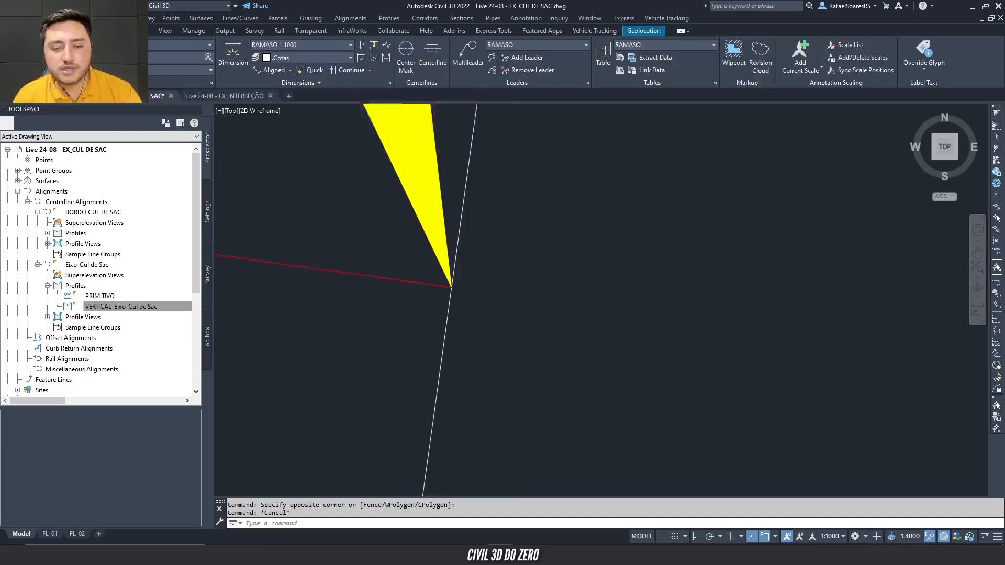
{"action": "scroll", "coordinate": [505, 276], "scroll_direction": "up", "scroll_amount": 5}
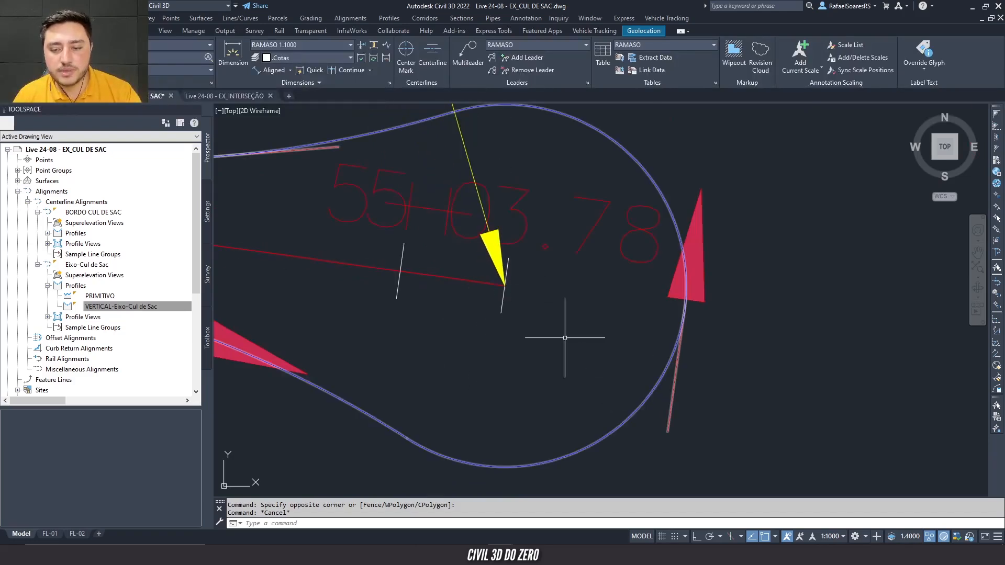
{"action": "left_click", "coordinate": [484, 282]}
{"action": "scroll", "coordinate": [506, 293], "scroll_direction": "up", "scroll_amount": 7}
{"action": "key", "text": "Escape"}
- Erase the tiny four-sided polyline at the end of the centreline
{"action": "left_click", "coordinate": [412, 137]}
{"action": "left_click", "coordinate": [548, 215]}
{"action": "scroll", "coordinate": [469, 171], "scroll_direction": "up", "scroll_amount": 6}
{"action": "middle_click_drag", "start_coordinate": [366, 126], "coordinate": [470, 253]}
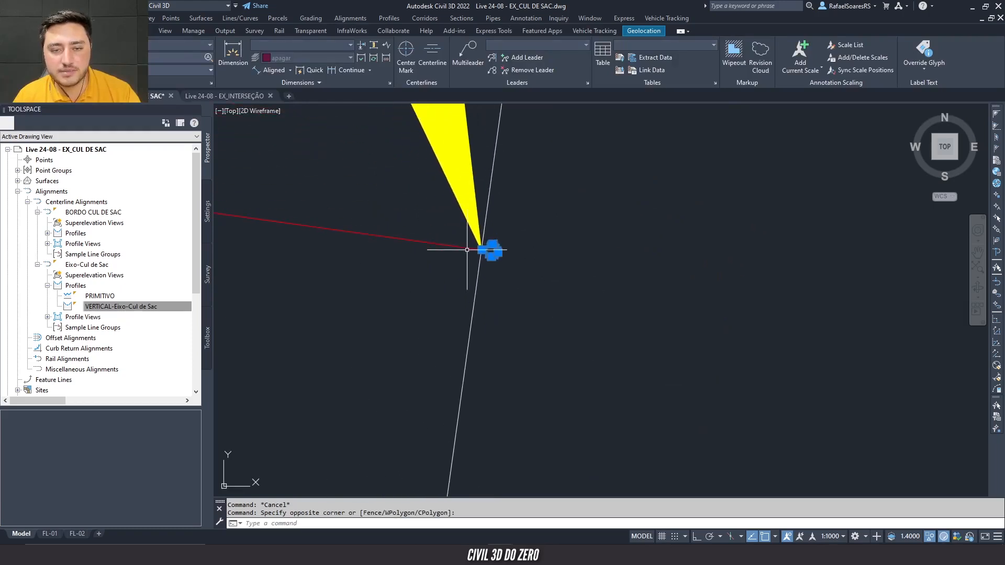
{"action": "scroll", "coordinate": [470, 253], "scroll_direction": "up", "scroll_amount": 7}
{"action": "middle_click_drag", "start_coordinate": [579, 287], "coordinate": [520, 297]}
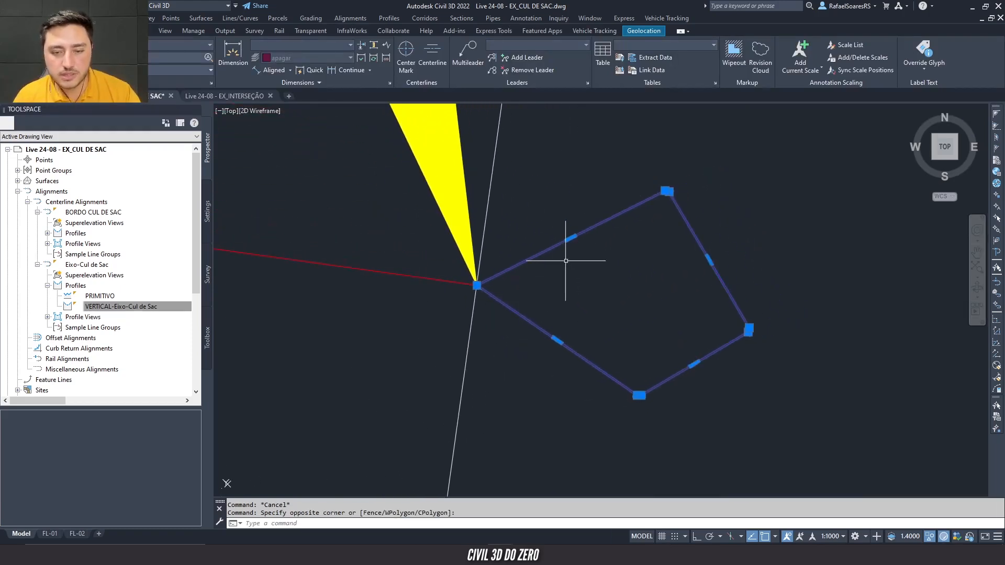
{"action": "type", "text": "E"}
{"action": "key", "text": "Return"}
{"action": "scroll", "coordinate": [543, 292], "scroll_direction": "down", "scroll_amount": 6}
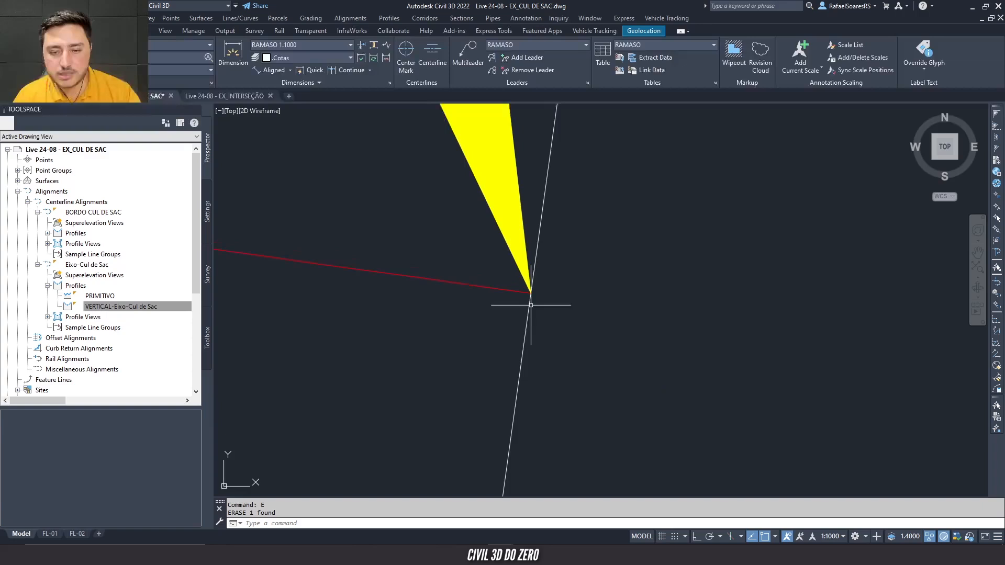
{"action": "scroll", "coordinate": [540, 318], "scroll_direction": "down", "scroll_amount": 4}
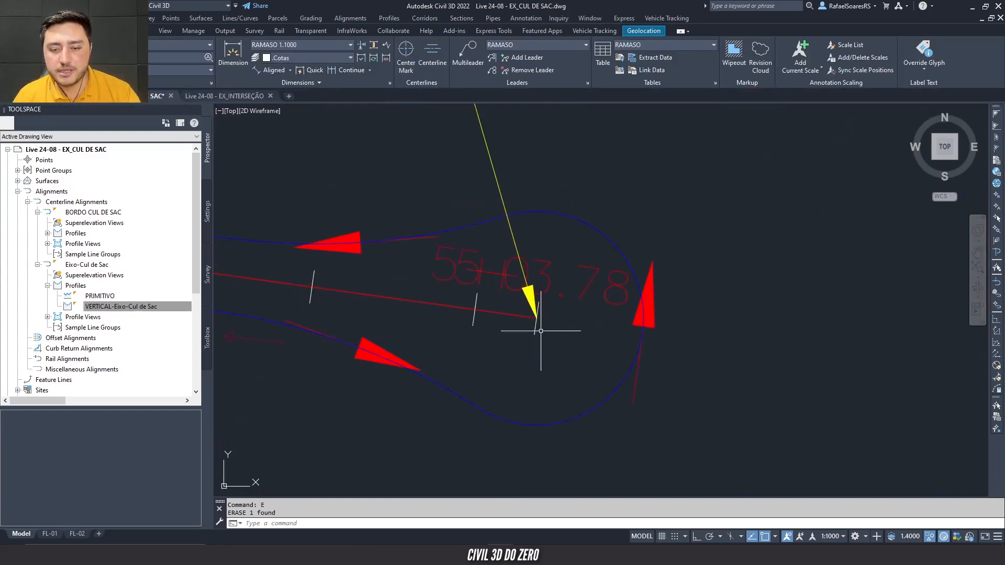
- Send the BORDO CUL DE SAC alignment to the back of the display order
{"action": "left_click", "coordinate": [574, 421]}
{"action": "key", "text": "Escape"}
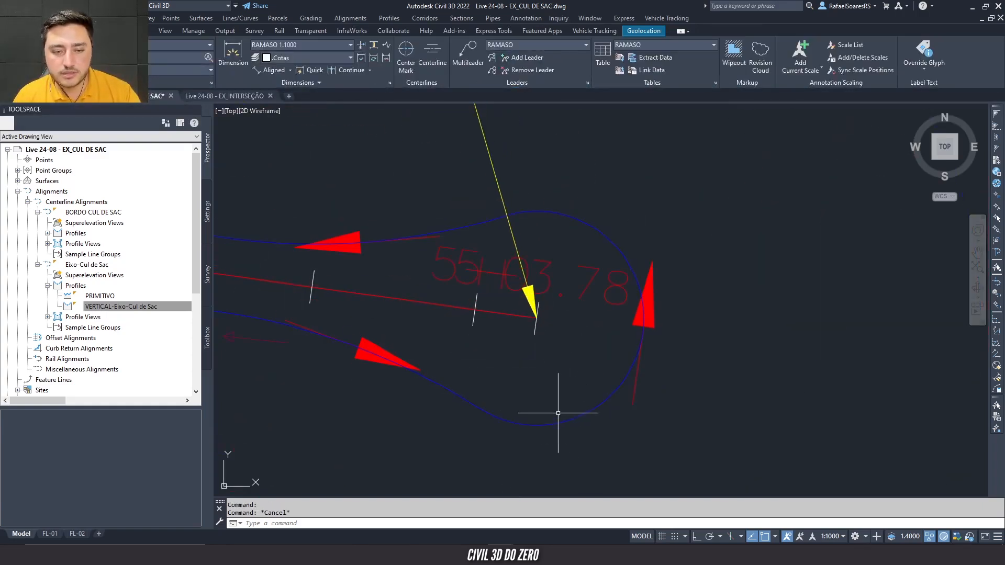
{"action": "left_click", "coordinate": [558, 413]}
{"action": "right_click", "coordinate": [558, 409]}
{"action": "mouse_move", "coordinate": [597, 196]}
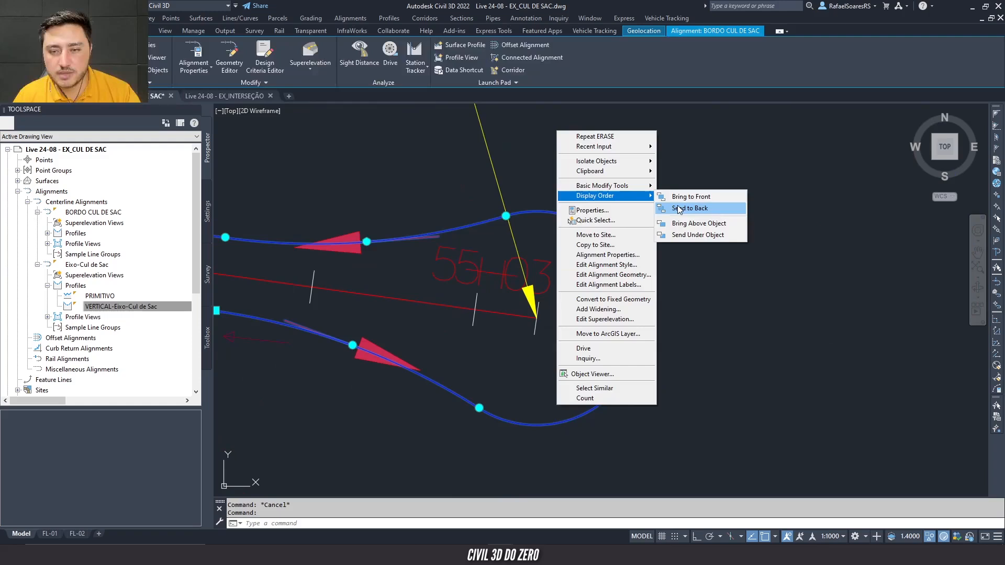
{"action": "left_click", "coordinate": [675, 215]}
{"action": "left_click", "coordinate": [565, 423]}
{"action": "key", "text": "Escape"}
- Offset the bulb outline inward by 5 to form a small teardrop around the end of the centreline
{"action": "type", "text": "o"}
{"action": "key", "text": "Return"}
{"action": "type", "text": "5"}
{"action": "key", "text": "Return"}
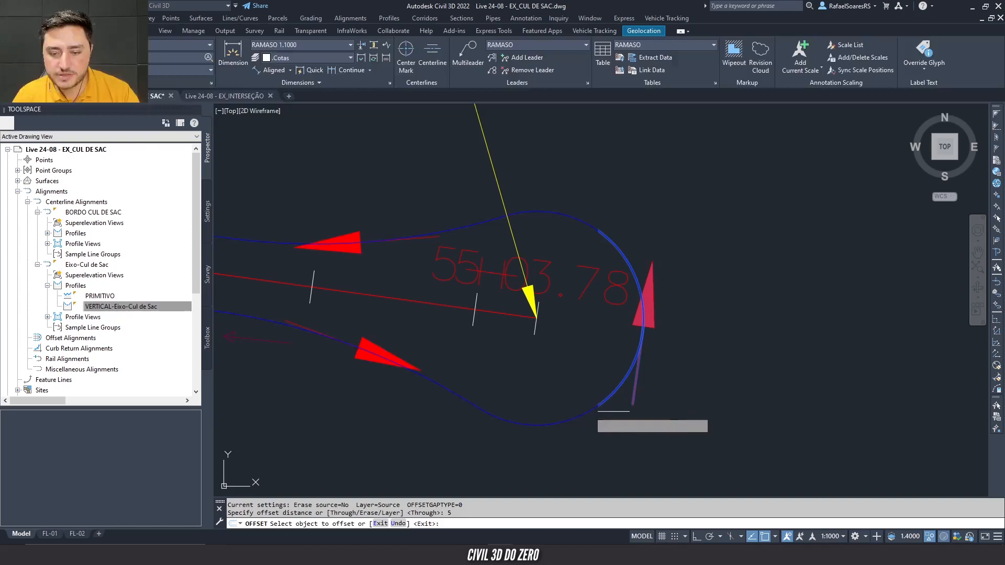
{"action": "left_click", "coordinate": [582, 413]}
{"action": "left_click", "coordinate": [569, 370]}
{"action": "scroll", "coordinate": [531, 328], "scroll_direction": "up", "scroll_amount": 4}
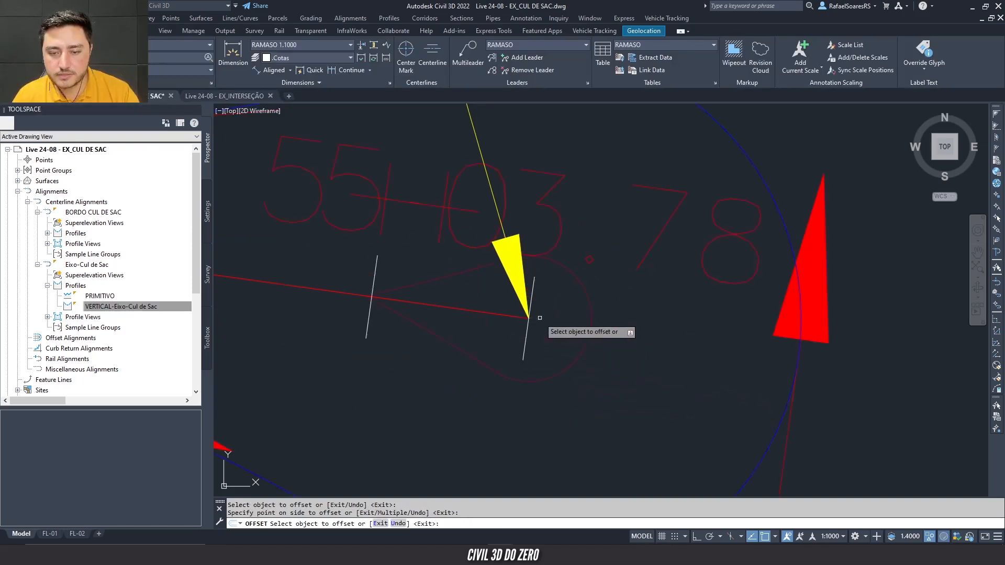
- Try to offset the teardrop outline inward by another 5
{"action": "left_click", "coordinate": [573, 364]}
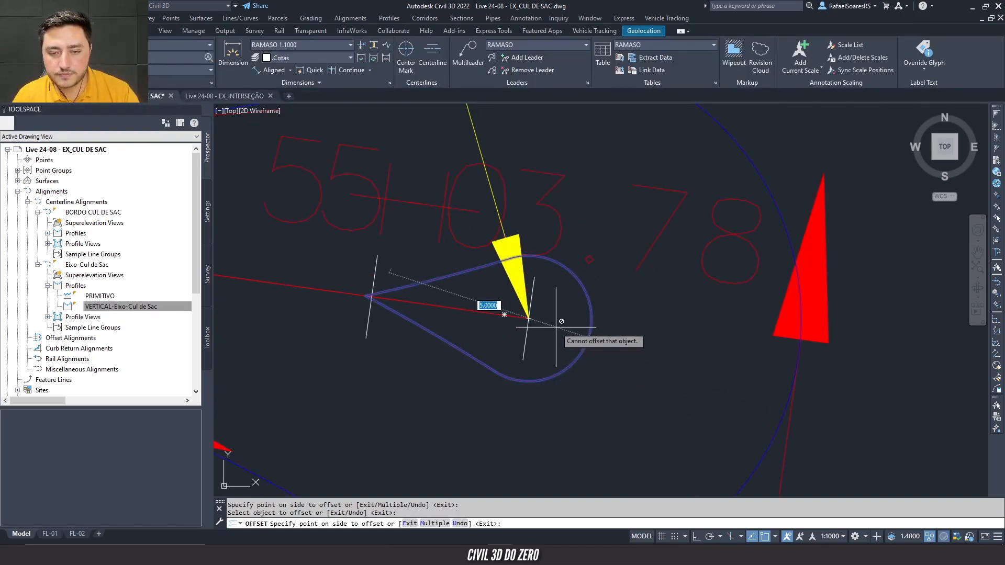
{"action": "left_click", "coordinate": [544, 338]}
{"action": "key", "text": "space"}
{"action": "key", "text": "space"}
{"action": "key", "text": "space"}
{"action": "key", "text": "space"}
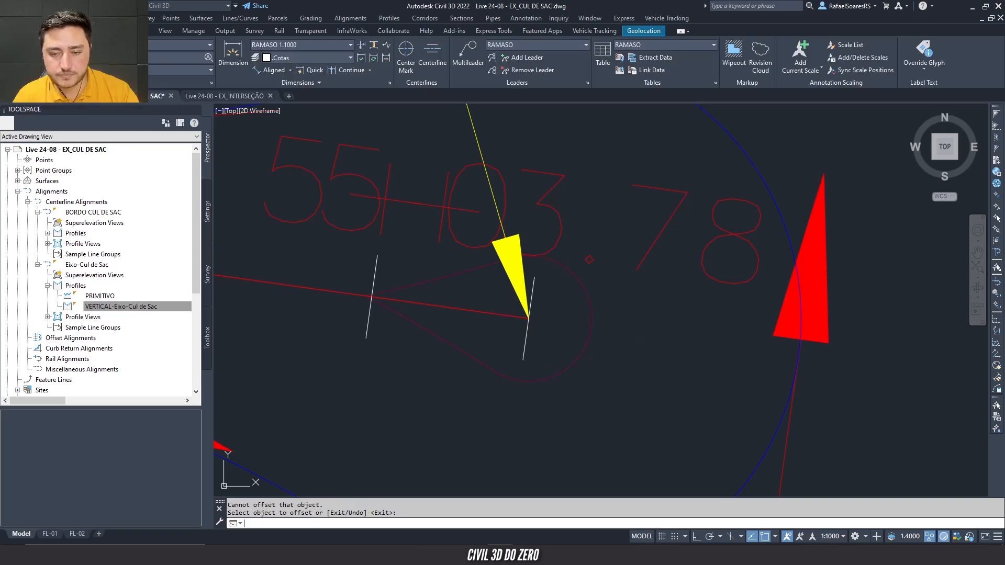
- Try to offset the teardrop outline inward by 2
{"action": "key", "text": "space"}
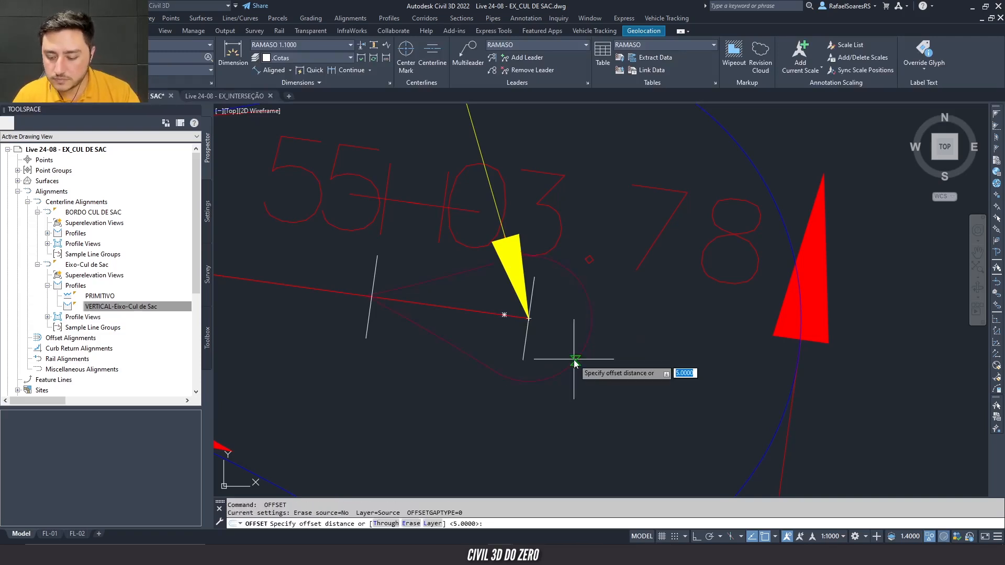
{"action": "type", "text": "2"}
{"action": "key", "text": "Return"}
{"action": "left_click", "coordinate": [573, 362]}
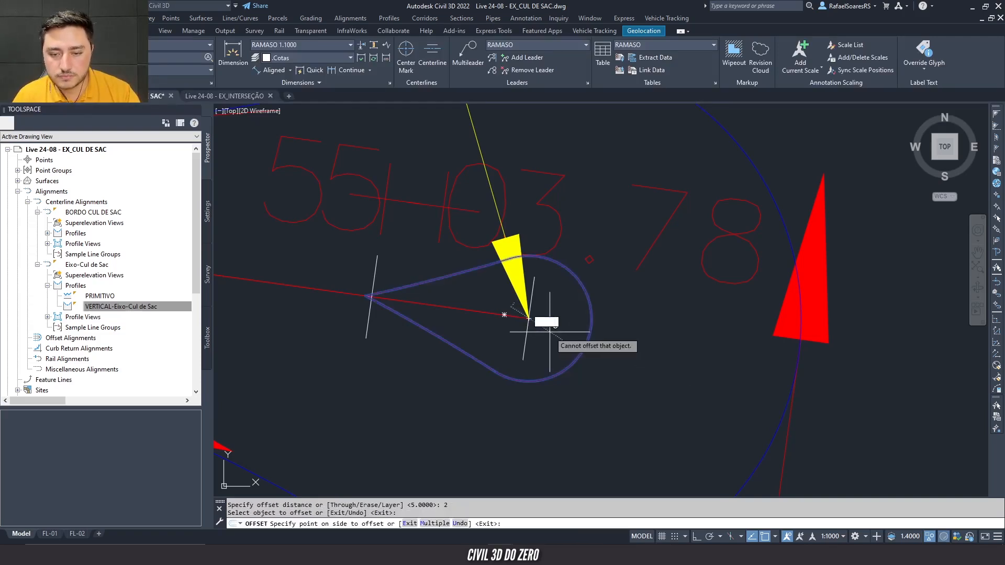
{"action": "left_click", "coordinate": [551, 333]}
{"action": "left_click", "coordinate": [571, 360]}
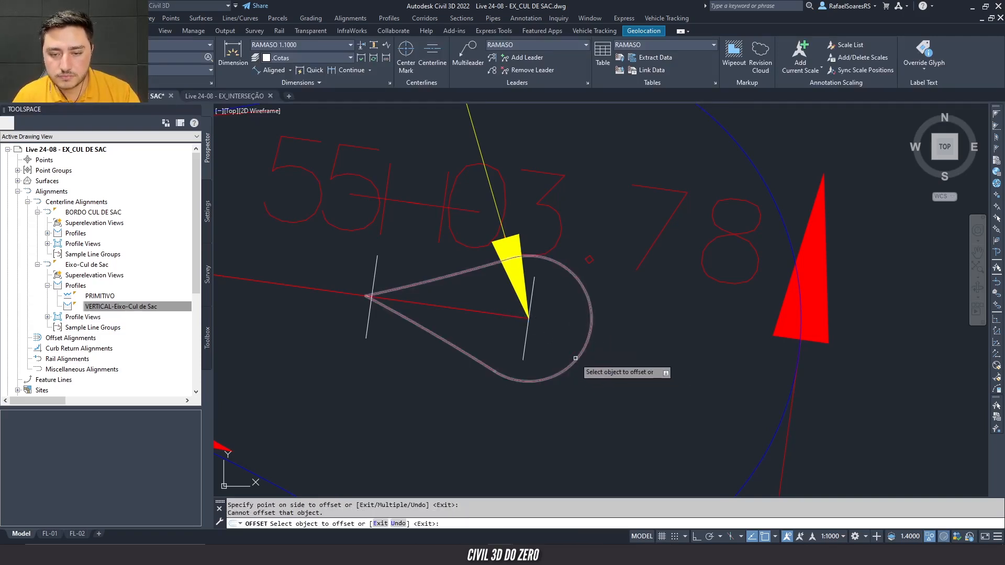
{"action": "left_click", "coordinate": [540, 328]}
{"action": "key", "text": "space"}
- Offset the teardrop outline inward by 1 around the end of the centreline
{"action": "key", "text": "space"}
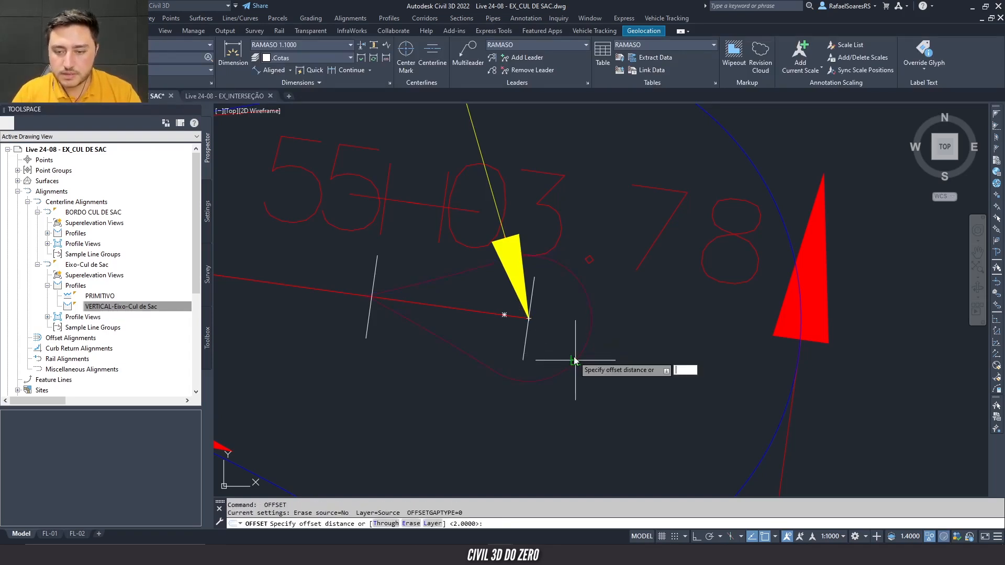
{"action": "type", "text": "1"}
{"action": "key", "text": "Return"}
{"action": "left_click", "coordinate": [585, 346]}
{"action": "left_click", "coordinate": [582, 343]}
{"action": "scroll", "coordinate": [538, 333], "scroll_direction": "up", "scroll_amount": 4}
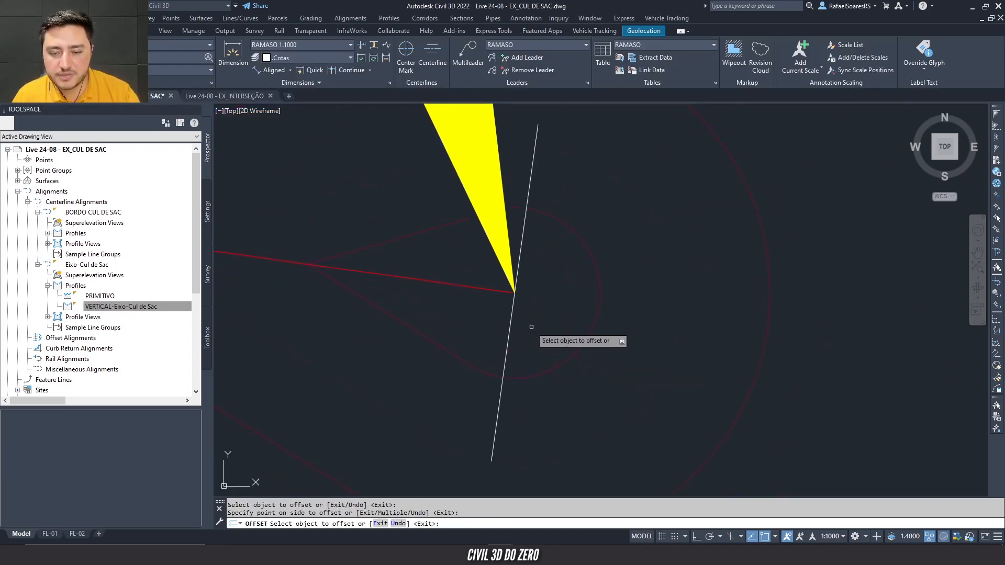
- Erase the outer teardrop outline, keeping only the smaller one around the end of the centreline
{"action": "key", "text": "Escape"}
{"action": "left_click", "coordinate": [757, 424]}
{"action": "left_click", "coordinate": [702, 398]}
{"action": "type", "text": "e"}
{"action": "key", "text": "space"}
- Try to offset the remaining small teardrop outline inward by 0.5
{"action": "middle_click_drag", "start_coordinate": [585, 361], "coordinate": [662, 399]}
{"action": "type", "text": "o"}
{"action": "key", "text": "space"}
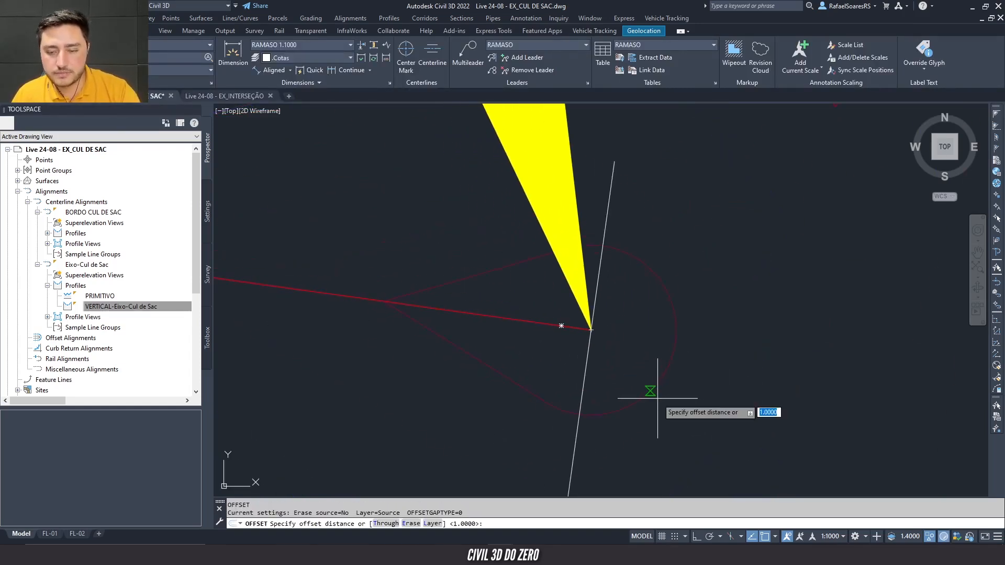
{"action": "type", "text": "0.5"}
{"action": "key", "text": "space"}
{"action": "left_click", "coordinate": [661, 377]}
{"action": "left_click", "coordinate": [610, 347]}
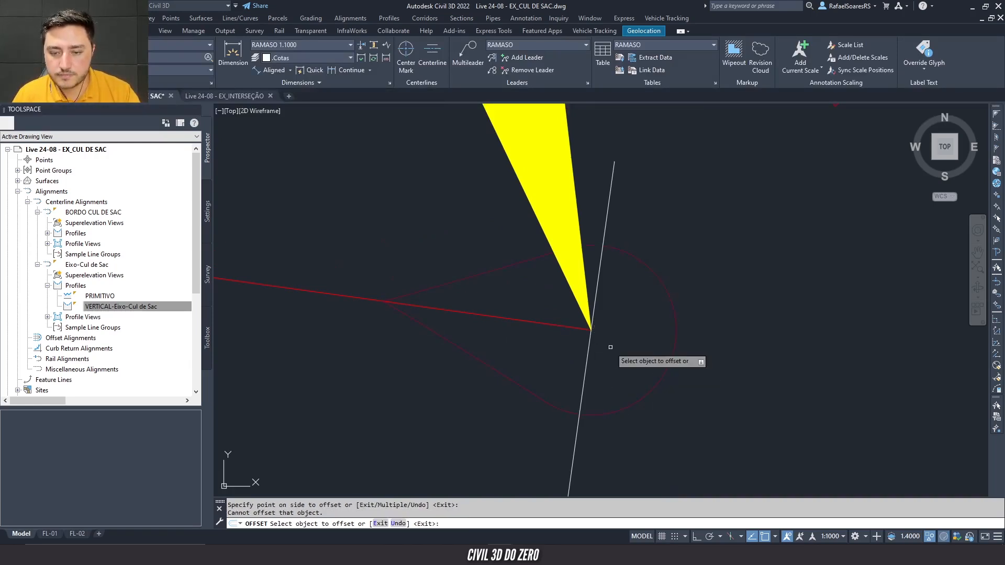
- Offset the teardrop outline inward by 0.3 around the end of the centreline
{"action": "key", "text": "space"}
{"action": "key", "text": "space"}
{"action": "key", "text": "space"}
{"action": "type", "text": "0.3"}
{"action": "key", "text": "space"}
{"action": "left_click", "coordinate": [659, 380]}
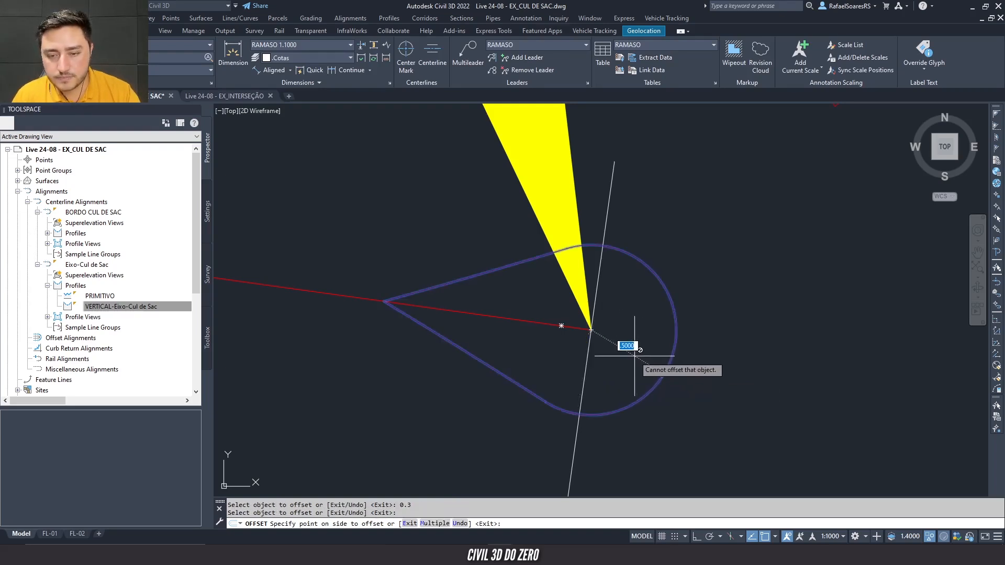
{"action": "key", "text": "space"}
{"action": "key", "text": "space"}
{"action": "key", "text": "Return"}
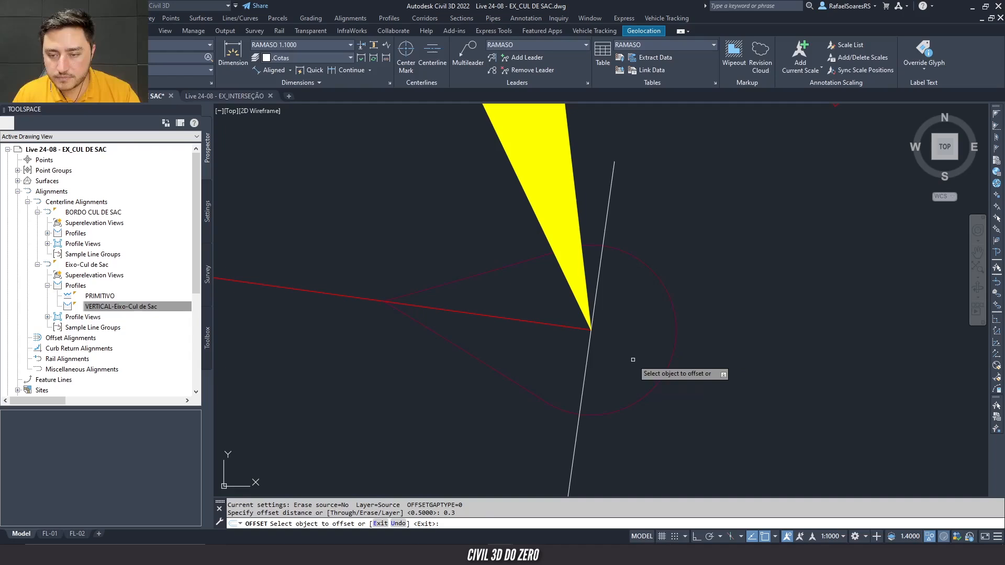
{"action": "left_click", "coordinate": [656, 389]}
{"action": "left_click", "coordinate": [621, 348]}
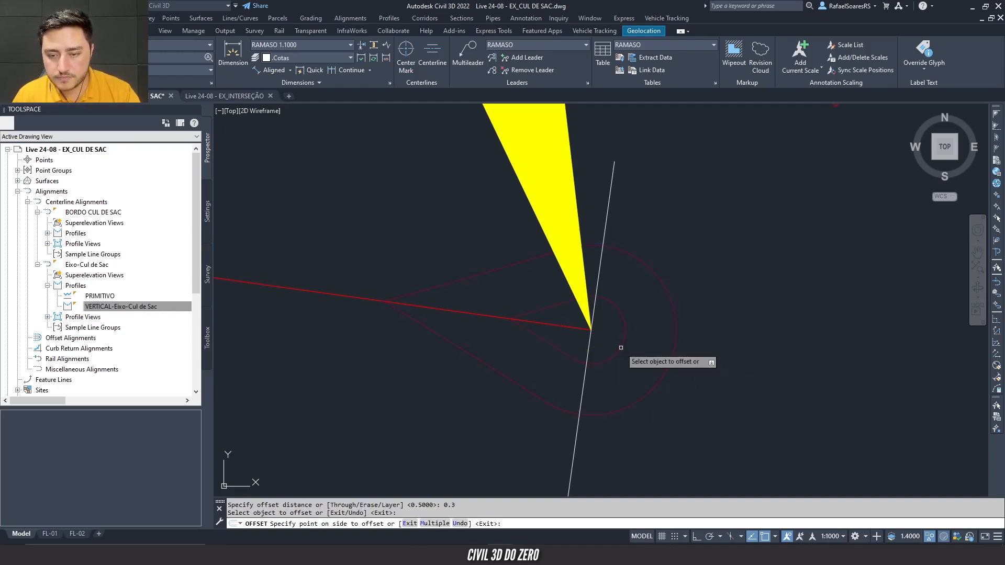
{"action": "key", "text": "Escape"}
- Erase the outer of the two teardrop outlines, keeping the smaller one around the centreline's end
{"action": "left_click", "coordinate": [667, 409]}
{"action": "left_click", "coordinate": [637, 375]}
{"action": "key", "text": "e"}
{"action": "key", "text": "Return"}
- Offset the teardrop outline inward by 0.01 repeatedly, each time from the newest copy, until only a tiny outline surrounds the centreline's end
{"action": "mouse_move", "coordinate": [588, 352]}
{"action": "middle_mouse_down"}
{"action": "mouse_move", "coordinate": [622, 411]}
{"action": "mouse_move", "coordinate": [684, 390]}
{"action": "middle_mouse_up"}
{"action": "type", "text": "o"}
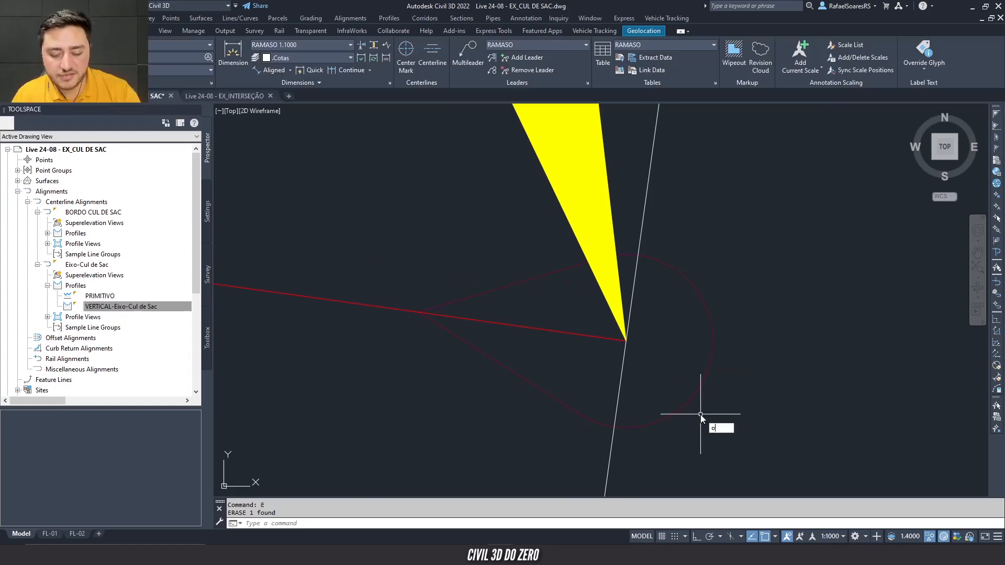
{"action": "key", "text": "Return"}
{"action": "type", "text": "0."}
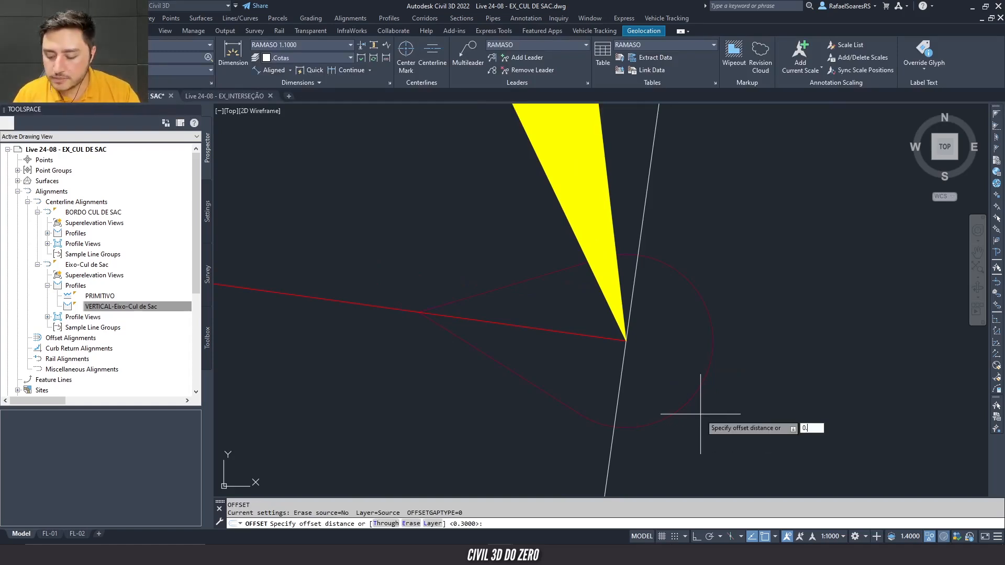
{"action": "type", "text": "01"}
{"action": "key", "text": "Return"}
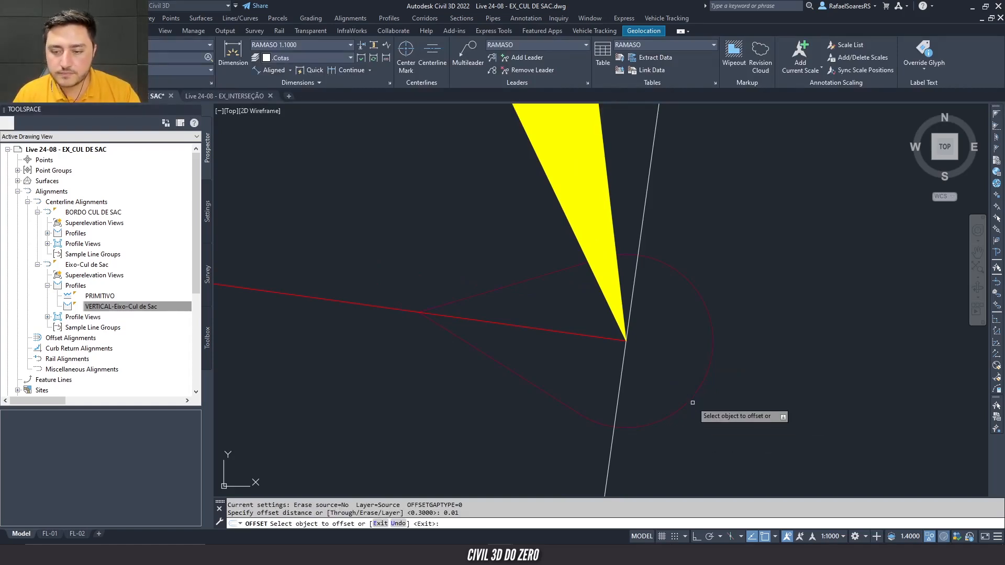
{"action": "left_click", "coordinate": [673, 414]}
{"action": "left_click", "coordinate": [676, 375]}
{"action": "left_click", "coordinate": [691, 381]}
{"action": "left_click", "coordinate": [662, 363]}
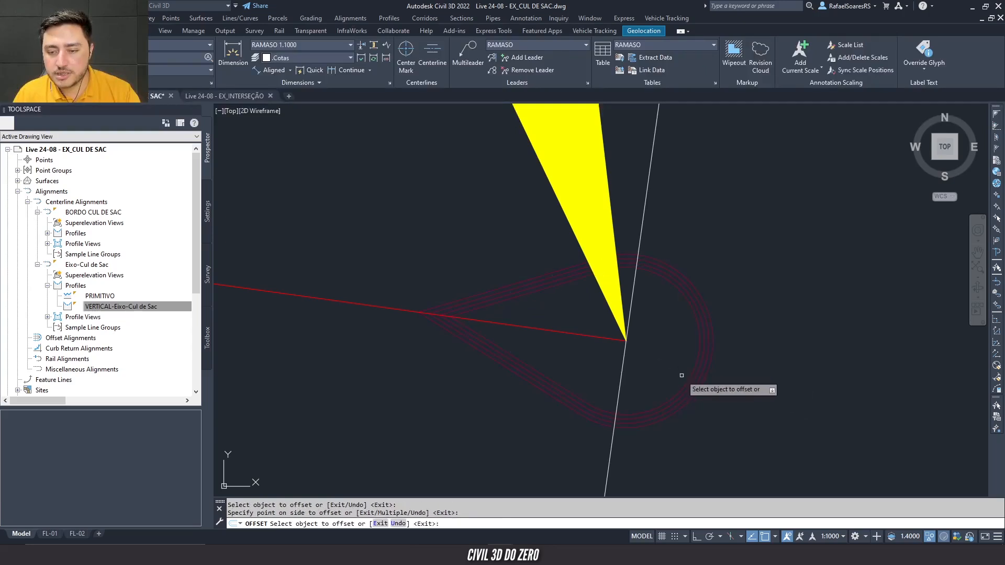
{"action": "left_click", "coordinate": [686, 382]}
{"action": "left_click", "coordinate": [660, 366]}
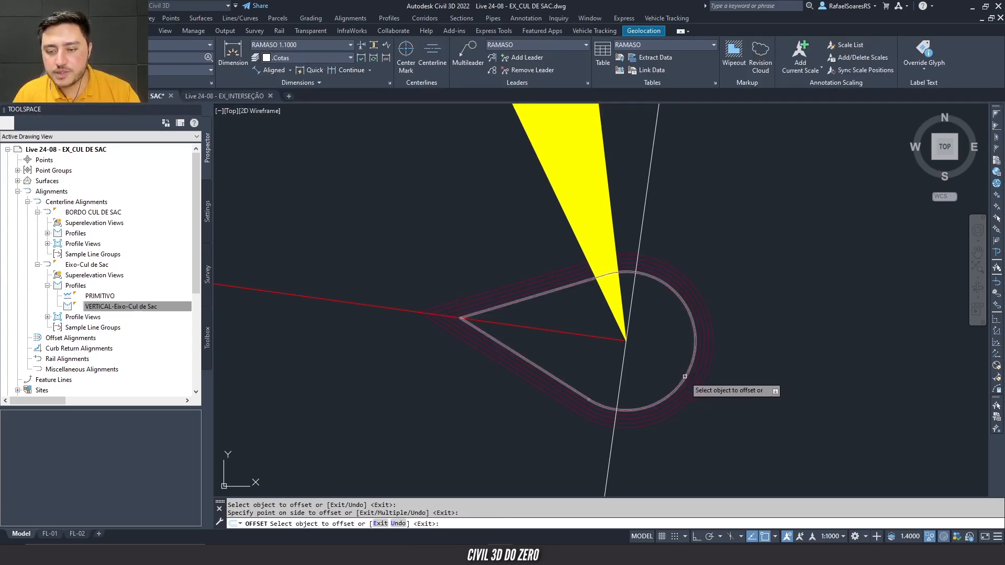
{"action": "left_click", "coordinate": [678, 373]}
{"action": "left_click", "coordinate": [676, 370]}
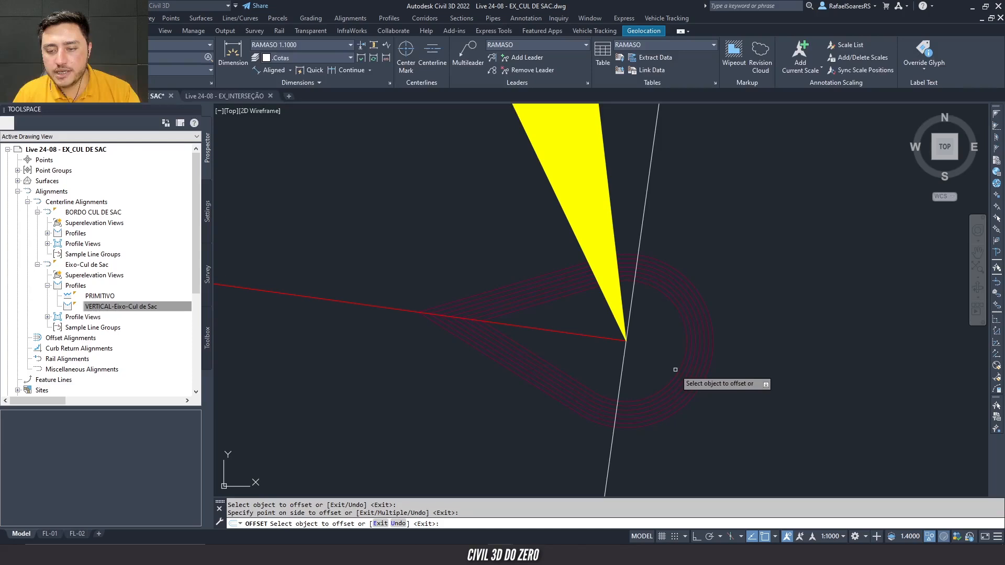
{"action": "left_click", "coordinate": [678, 372]}
{"action": "left_click", "coordinate": [663, 365]}
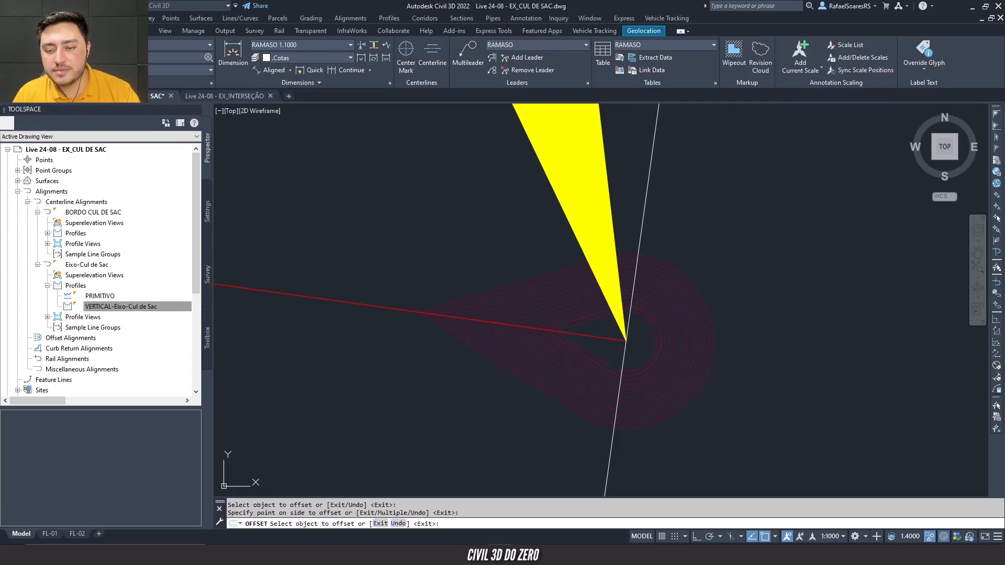
{"action": "left_click", "coordinate": [650, 354]}
{"action": "left_click", "coordinate": [638, 345]}
{"action": "left_click", "coordinate": [644, 351]}
{"action": "left_click", "coordinate": [636, 347]}
{"action": "scroll", "coordinate": [635, 346], "scroll_direction": "up", "scroll_amount": 2}
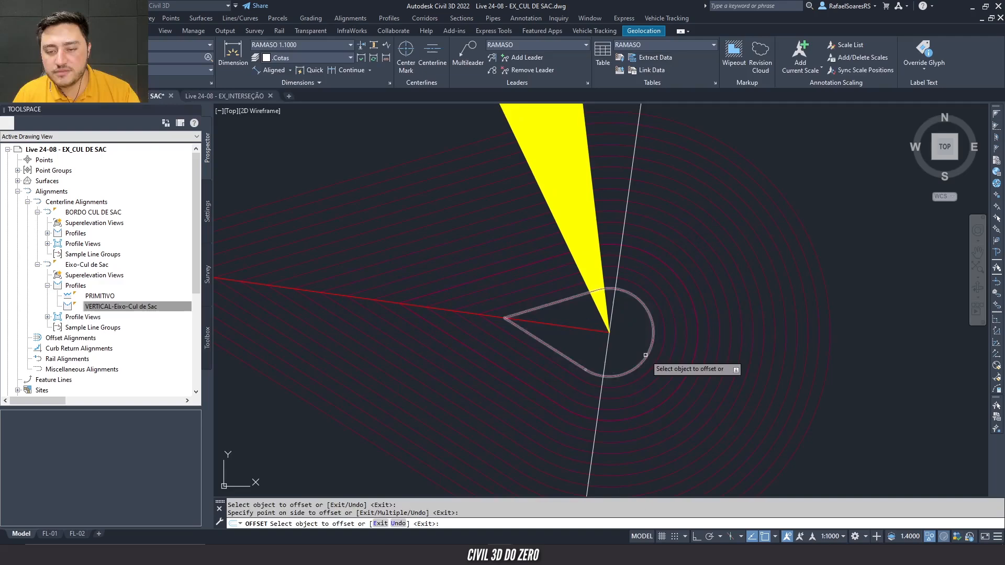
{"action": "left_click", "coordinate": [630, 346]}
{"action": "left_click", "coordinate": [628, 343]}
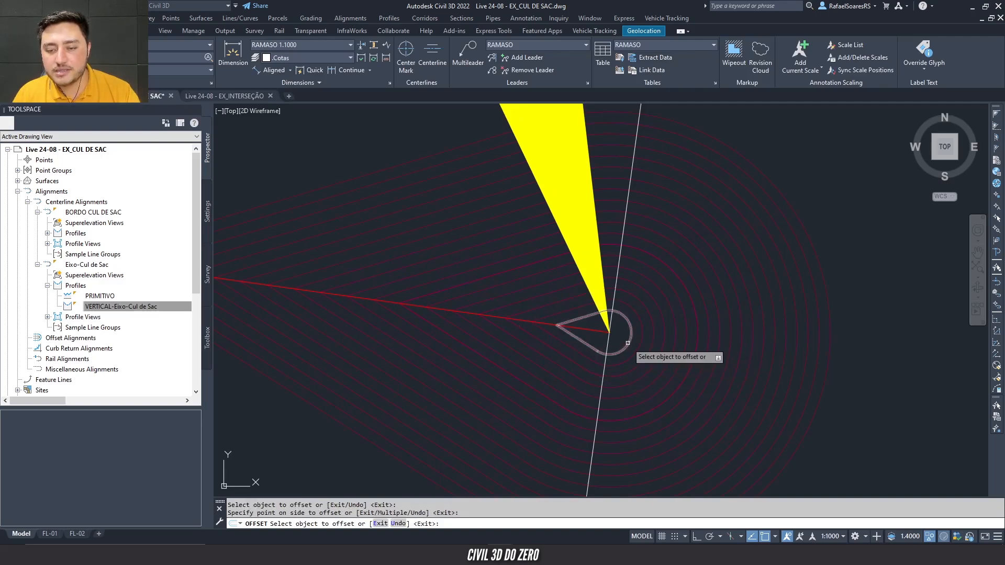
{"action": "left_click", "coordinate": [628, 343]}
{"action": "left_click", "coordinate": [620, 339]}
{"action": "key", "text": "Escape"}
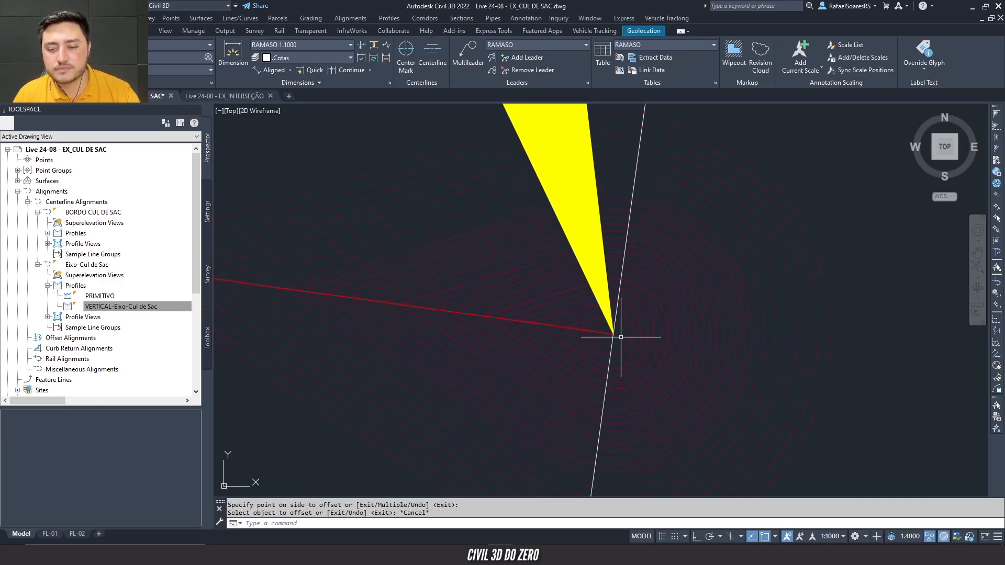
- Erase all the larger concentric teardrop outlines, keeping only the innermost tiny one at the centreline's end
{"action": "left_click", "coordinate": [682, 422]}
{"action": "scroll", "coordinate": [637, 364], "scroll_direction": "up", "scroll_amount": 5}
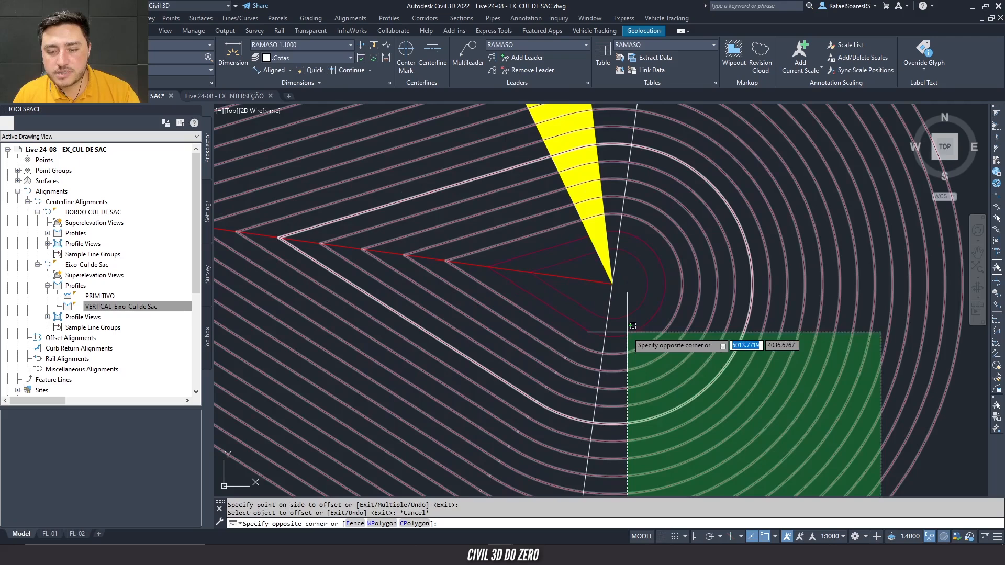
{"action": "left_click", "coordinate": [627, 330]}
{"action": "type", "text": "e"}
{"action": "key", "text": "Return"}
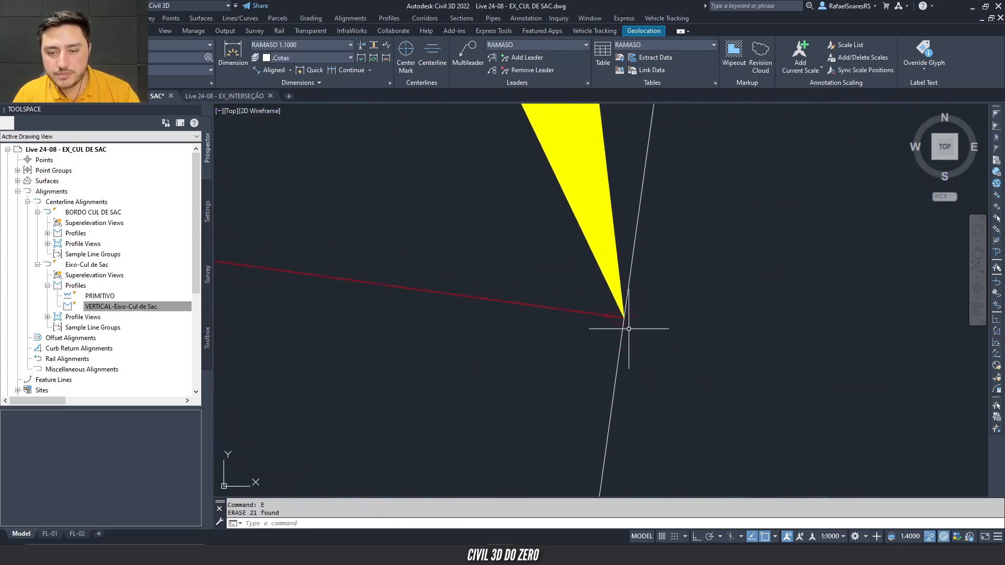
- End the object isolation so the hidden corridor objects are displayed again
{"action": "scroll", "coordinate": [607, 332], "scroll_direction": "up", "scroll_amount": 5}
{"action": "middle_click_drag", "start_coordinate": [598, 344], "coordinate": [601, 335]}
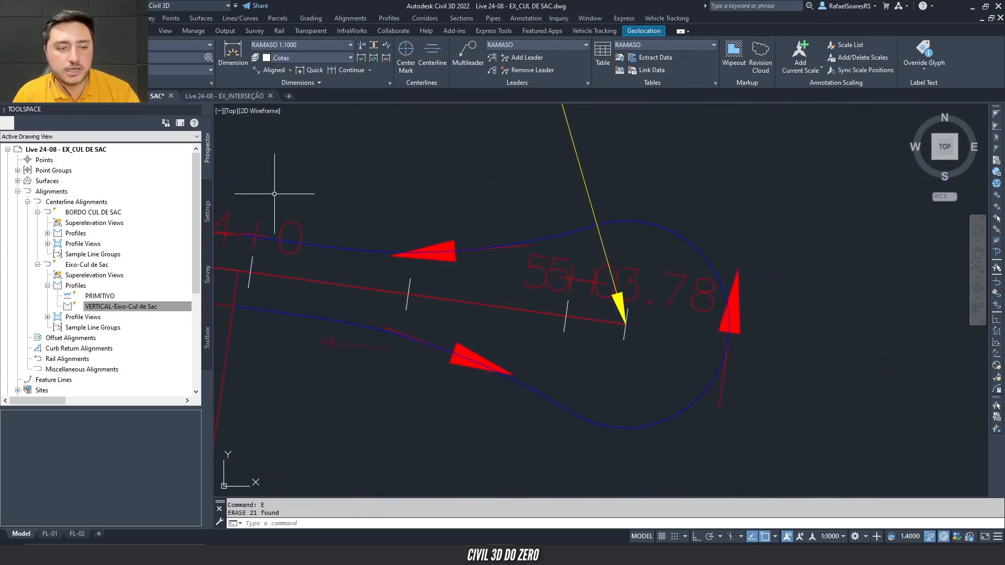
{"action": "right_click", "coordinate": [559, 349]}
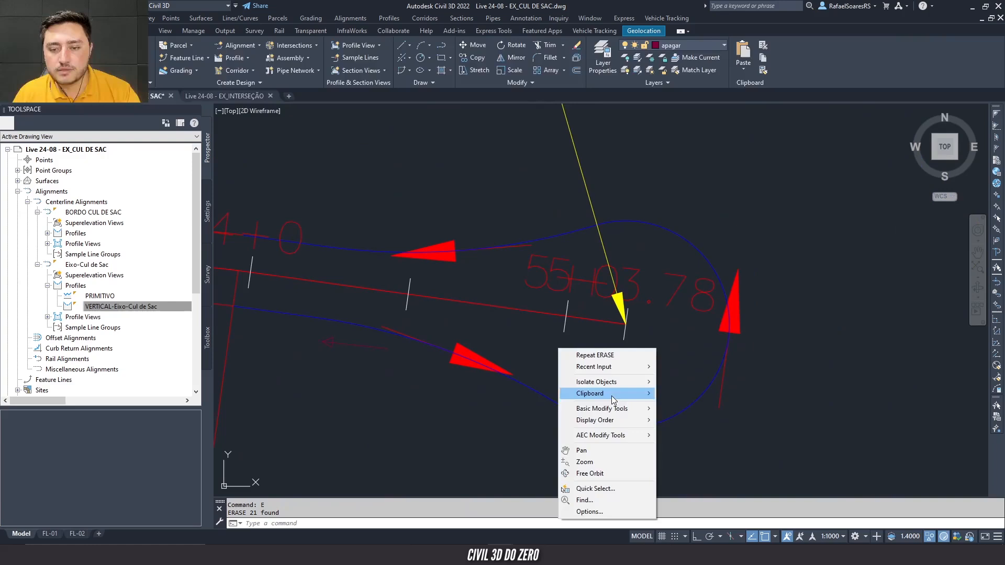
{"action": "key", "text": "Escape"}
{"action": "key", "text": "Escape"}
{"action": "right_click", "coordinate": [594, 370]}
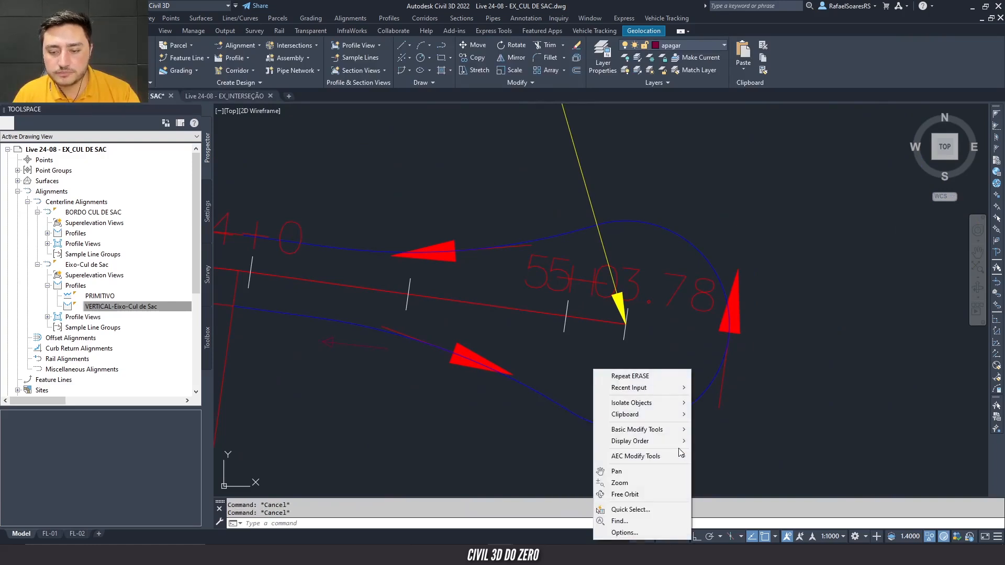
{"action": "mouse_move", "coordinate": [650, 403]}
{"action": "left_click", "coordinate": [725, 426]}
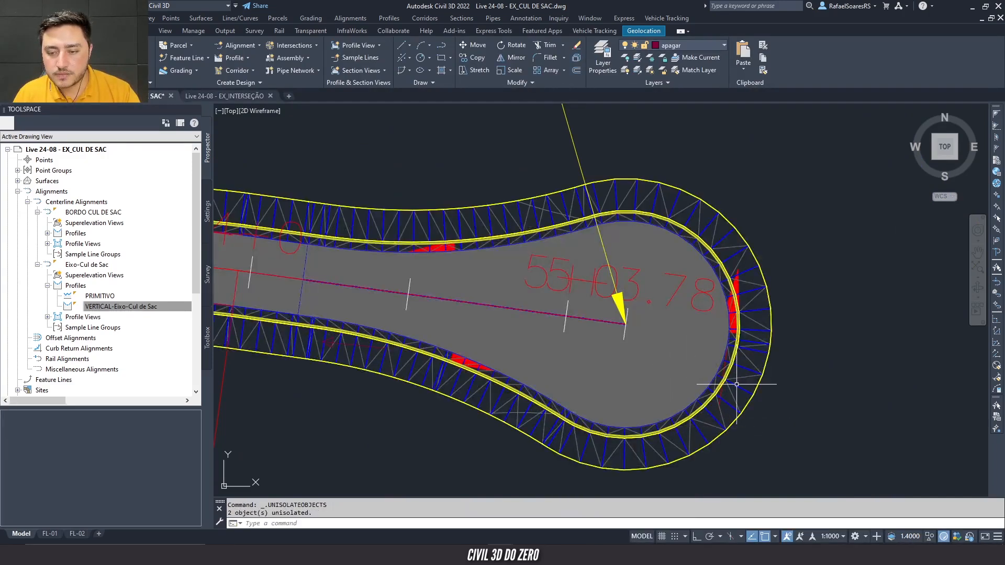
- Open the PISTA A ESQUERDA width target in the target mapping of the corridor's cul-de-sac edge region
{"action": "left_click", "coordinate": [737, 387]}
{"action": "right_click", "coordinate": [610, 350]}
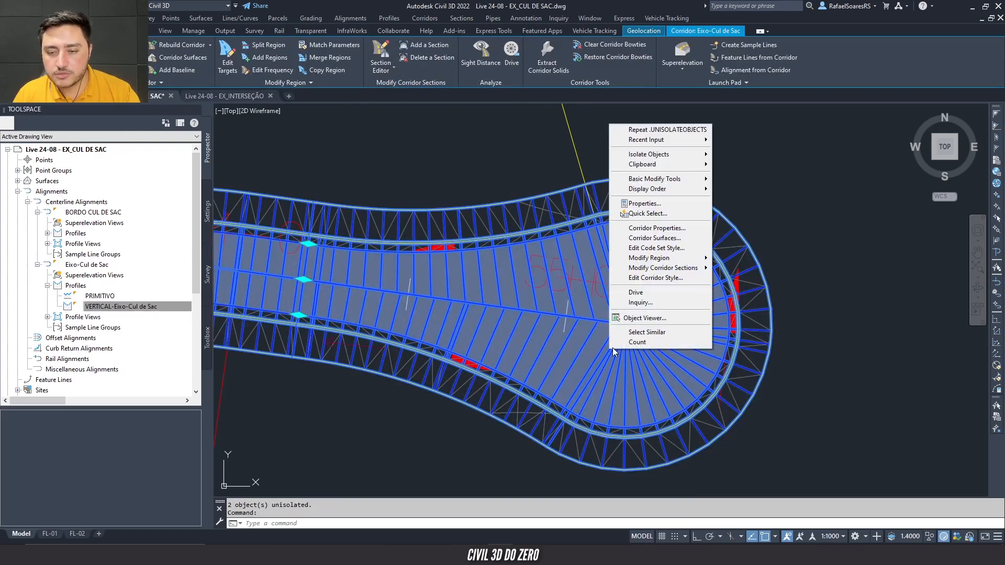
{"action": "mouse_move", "coordinate": [708, 262]}
{"action": "left_click", "coordinate": [743, 259]}
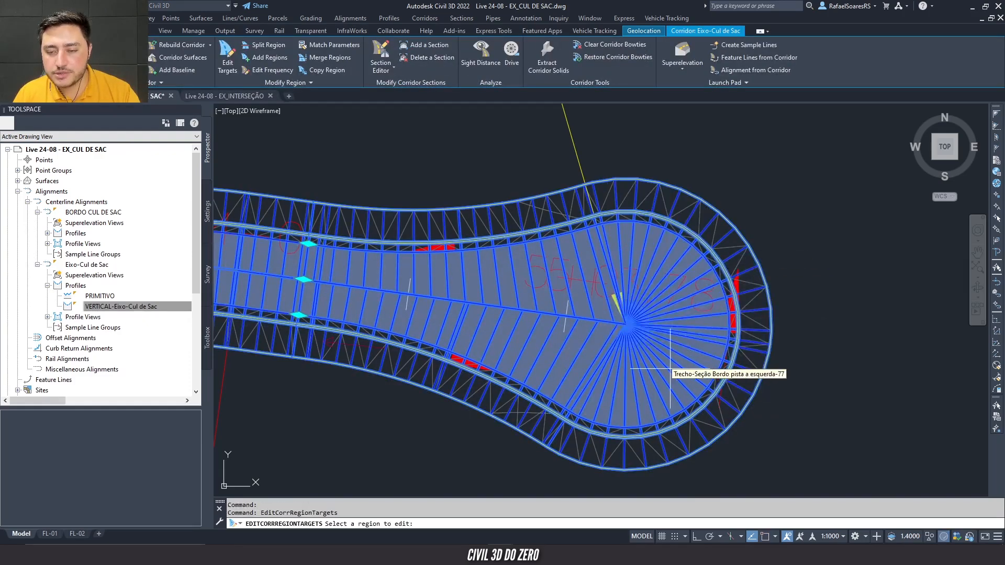
{"action": "left_click", "coordinate": [656, 352]}
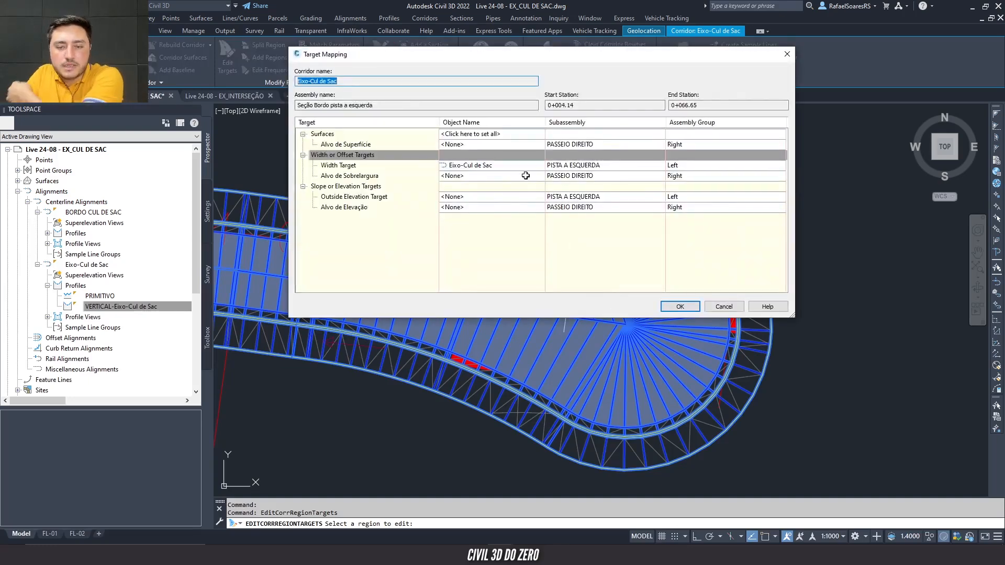
{"action": "left_click", "coordinate": [509, 167]}
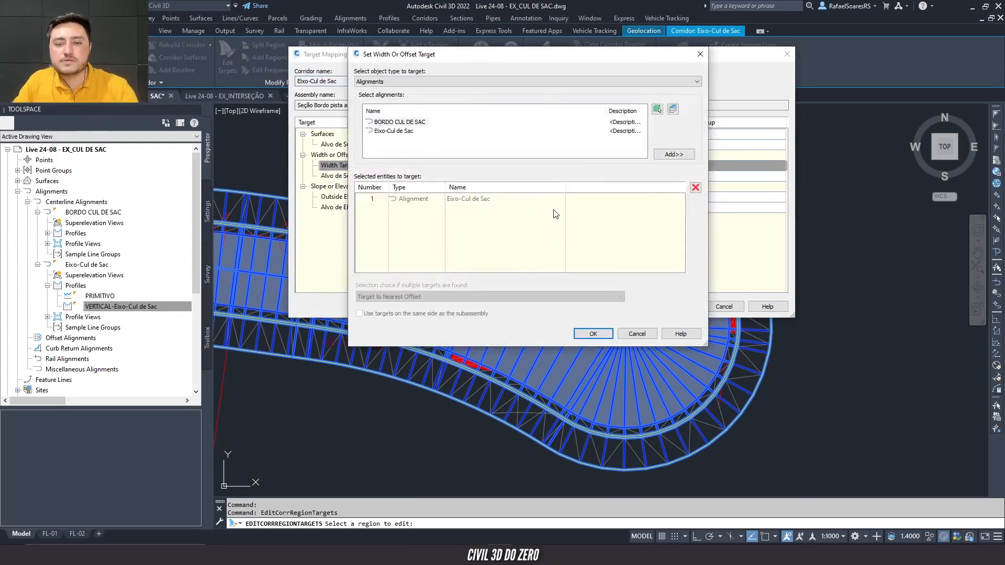
- Add the tiny teardrop polyline from the drawing as a second width target alongside the Eixo-Cul de Sac alignment, and apply the target mapping
{"action": "left_click", "coordinate": [404, 82]}
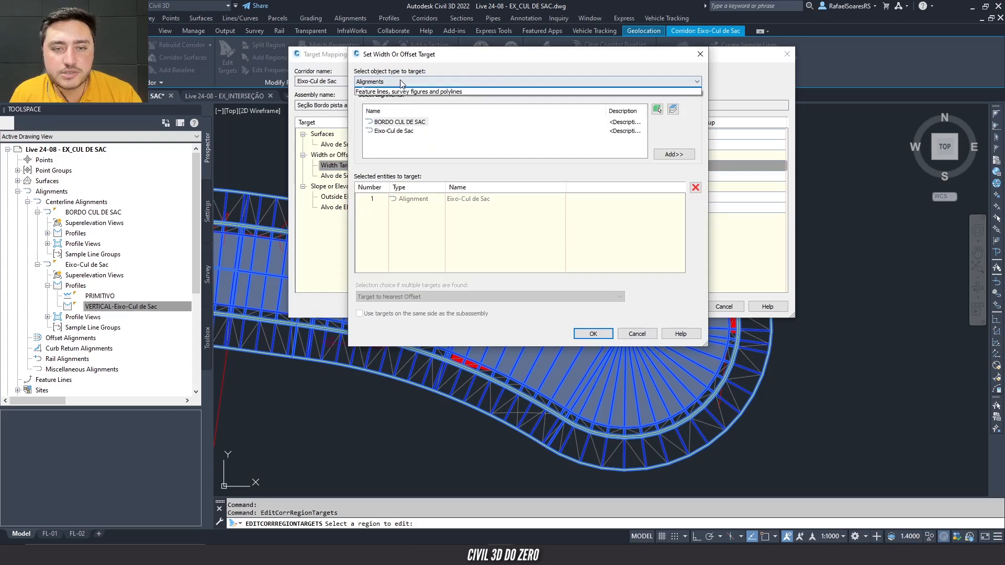
{"action": "left_click", "coordinate": [396, 99]}
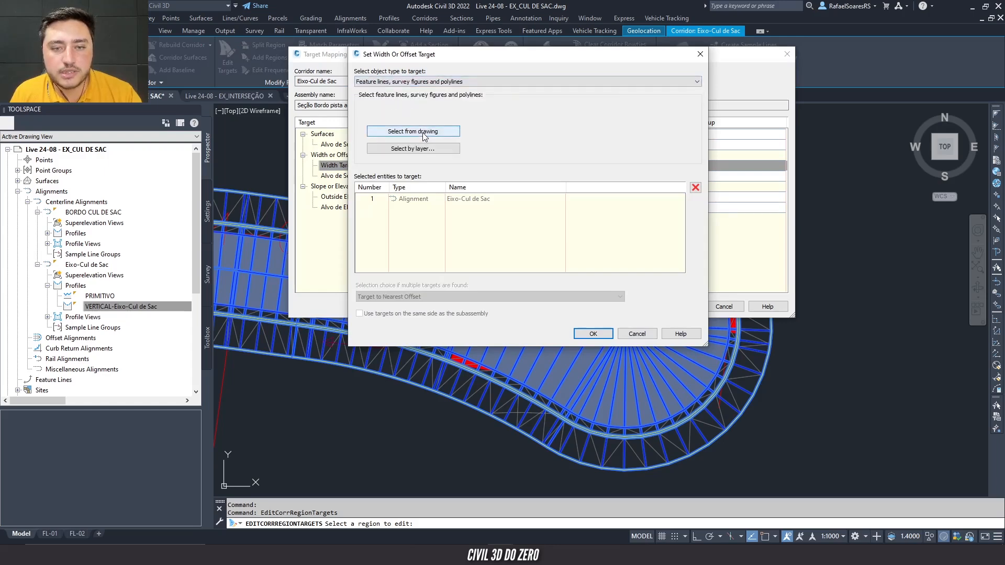
{"action": "left_click", "coordinate": [422, 131]}
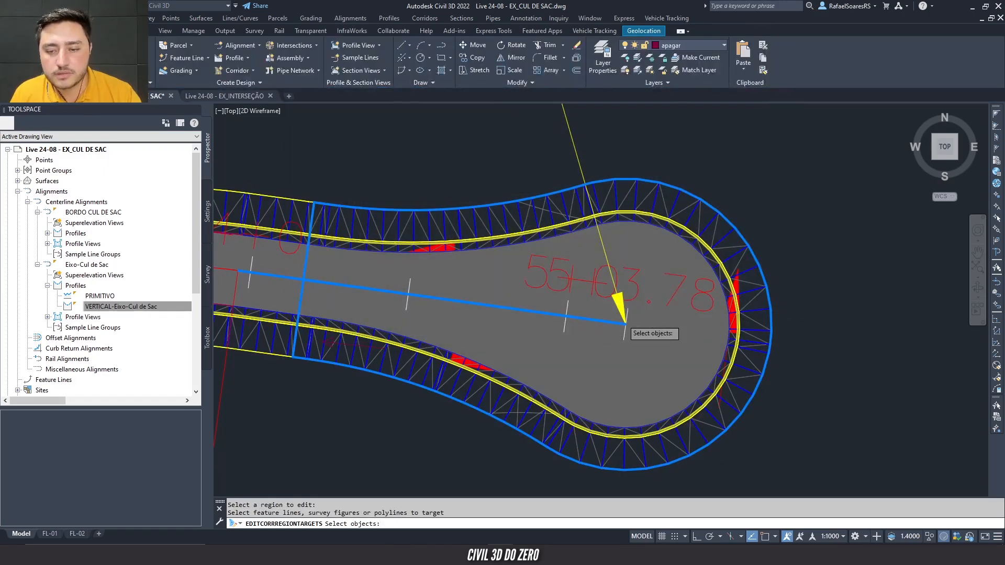
{"action": "scroll", "coordinate": [628, 326], "scroll_direction": "up", "scroll_amount": 2}
{"action": "scroll", "coordinate": [634, 333], "scroll_direction": "up", "scroll_amount": 4}
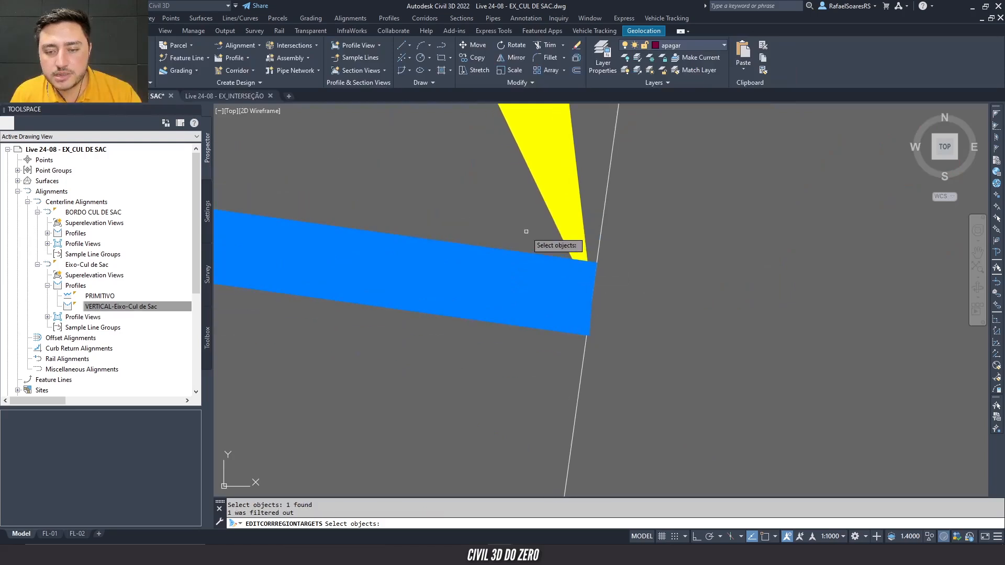
{"action": "left_click", "coordinate": [512, 219]}
{"action": "left_click", "coordinate": [725, 403]}
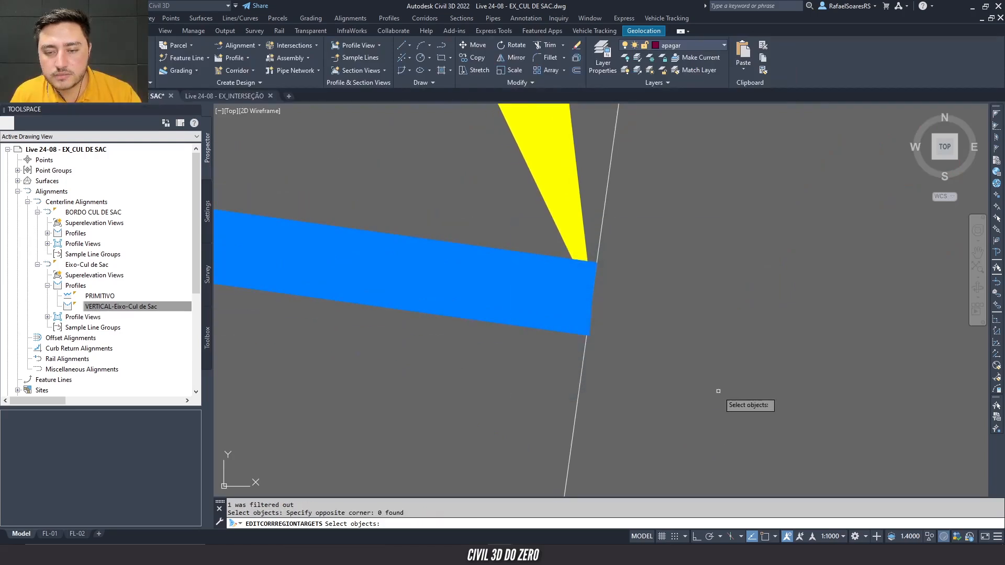
{"action": "left_click", "coordinate": [767, 432]}
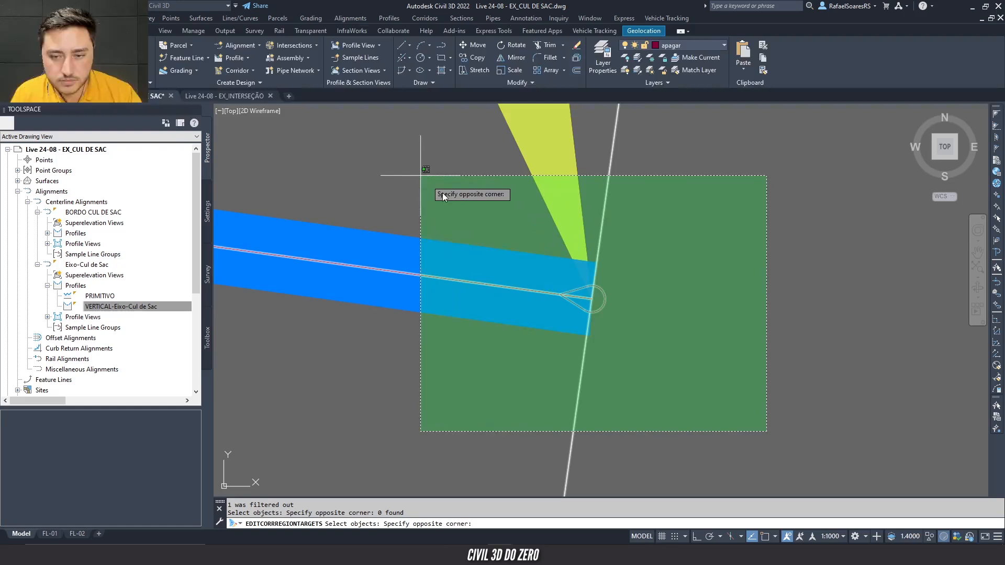
{"action": "left_click", "coordinate": [606, 300]}
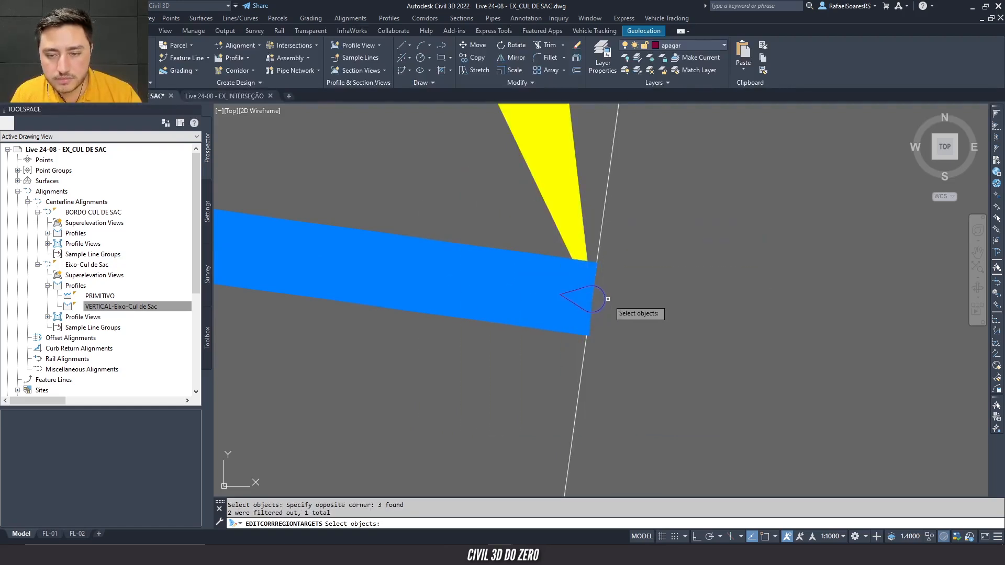
{"action": "key", "text": "Return"}
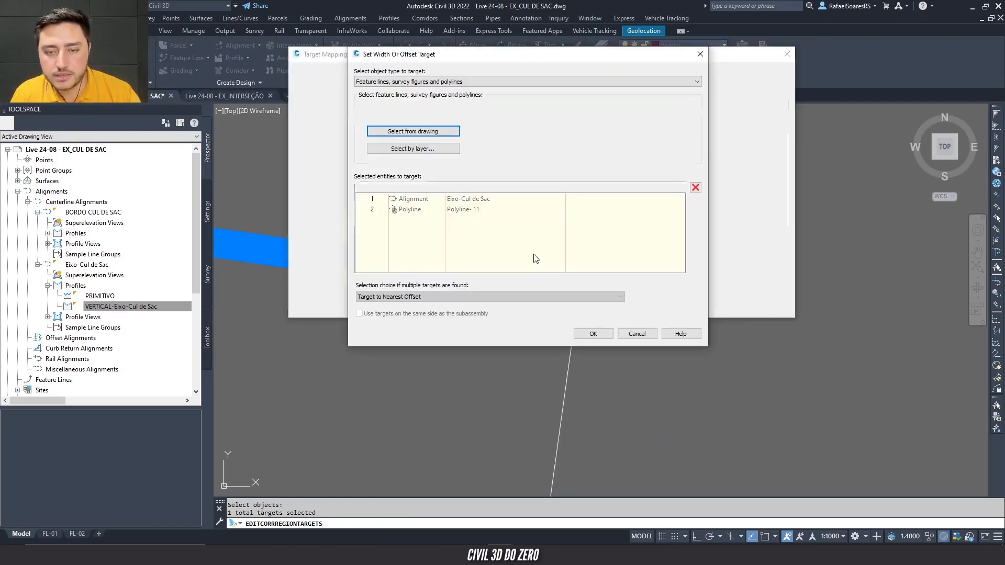
{"action": "left_click", "coordinate": [592, 334]}
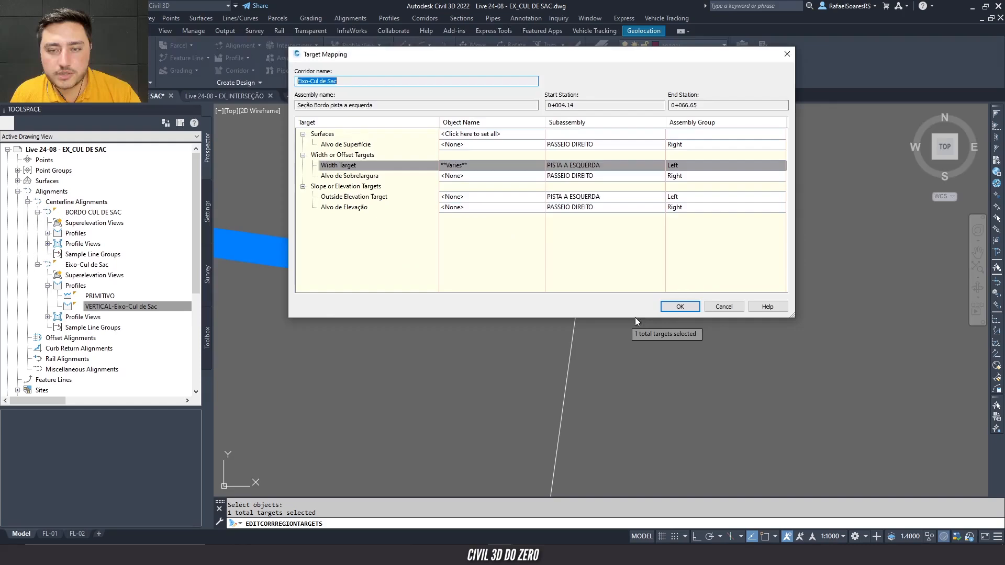
{"action": "left_click", "coordinate": [675, 309]}
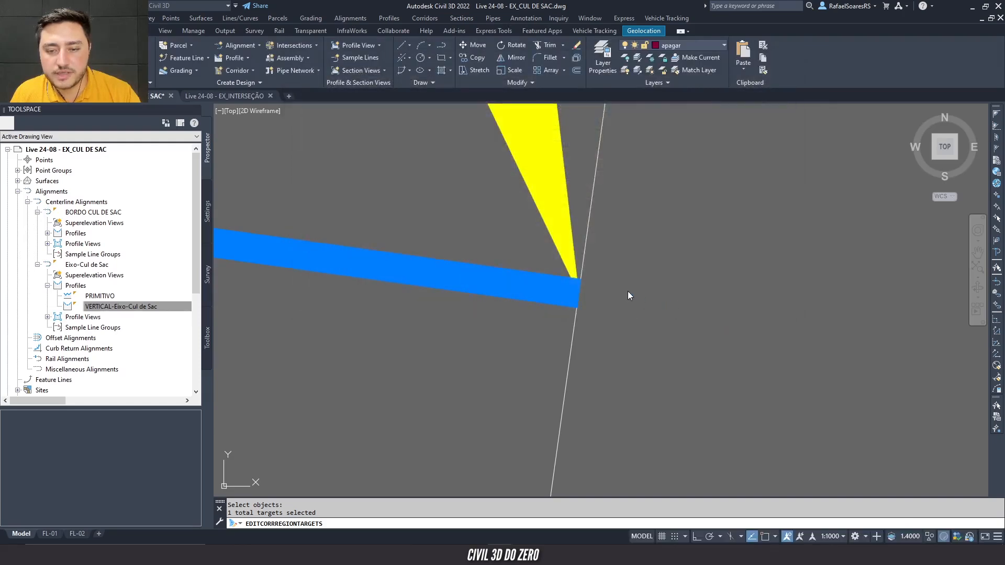
{"action": "scroll", "coordinate": [618, 296], "scroll_direction": "down", "scroll_amount": 5}
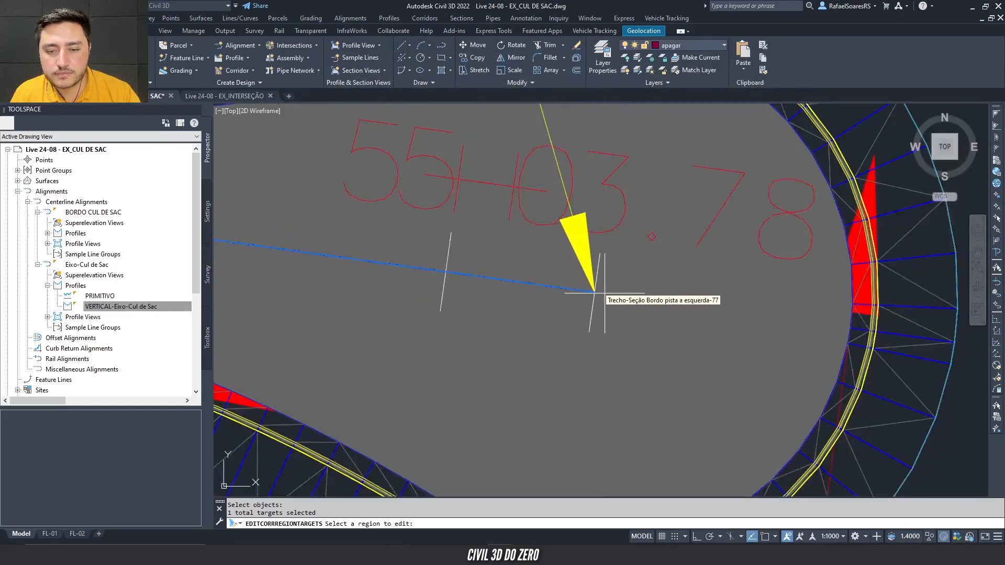
{"action": "key", "text": "Escape"}
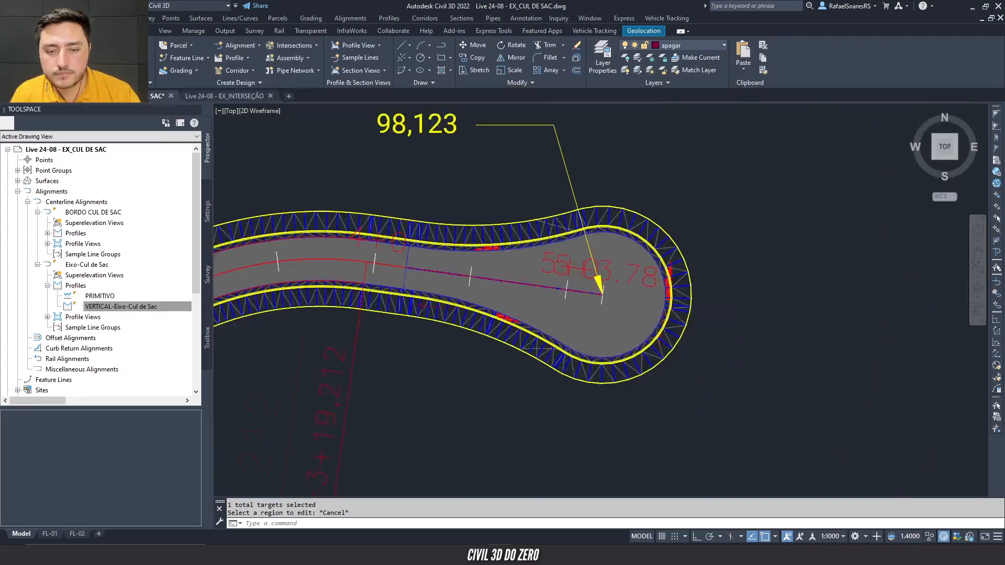
- Examine the Eixo-Cul de Sac corridor in the 3D Object Viewer, focusing on where the edge sections converge at the bulb centre
{"action": "scroll", "coordinate": [390, 277], "scroll_direction": "up", "scroll_amount": 5}
{"action": "scroll", "coordinate": [390, 278], "scroll_direction": "down", "scroll_amount": 5}
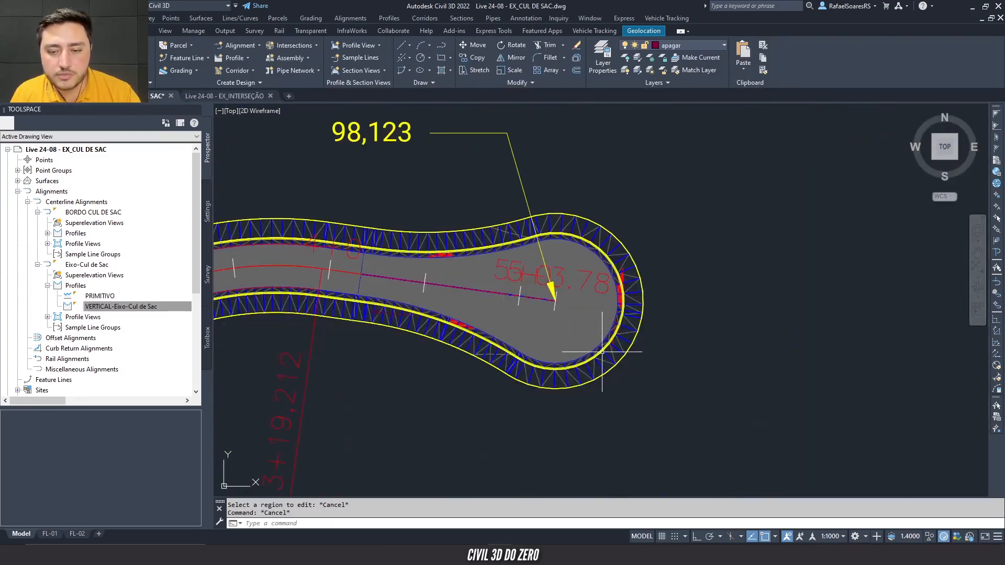
{"action": "left_click", "coordinate": [608, 356]}
{"action": "right_click", "coordinate": [608, 352]}
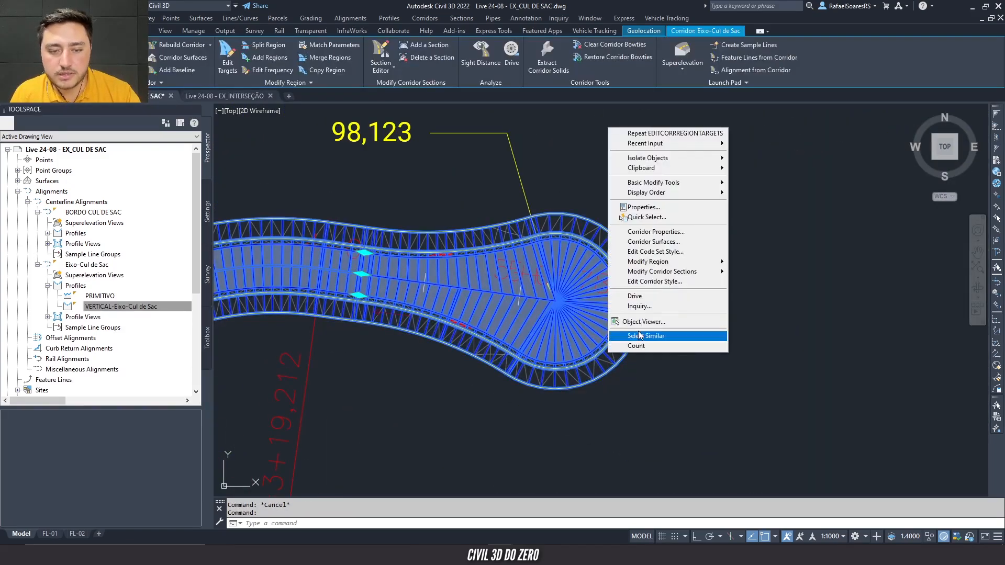
{"action": "left_click", "coordinate": [644, 321]}
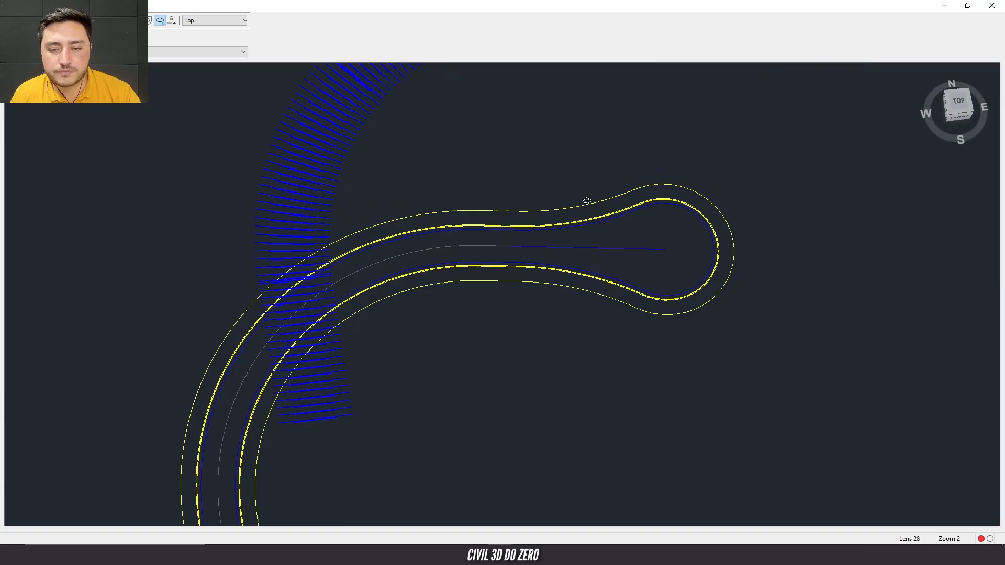
{"action": "scroll", "coordinate": [586, 199], "scroll_direction": "down", "scroll_amount": 3}
{"action": "left_click_drag", "start_coordinate": [561, 218], "coordinate": [582, 189]}
{"action": "scroll", "coordinate": [581, 189], "scroll_direction": "up", "scroll_amount": 6}
{"action": "left_click_drag", "start_coordinate": [564, 333], "coordinate": [626, 293]}
{"action": "scroll", "coordinate": [566, 283], "scroll_direction": "up", "scroll_amount": 5}
{"action": "middle_click_drag", "start_coordinate": [564, 282], "coordinate": [467, 341]}
{"action": "left_click_drag", "start_coordinate": [467, 341], "coordinate": [506, 343]}
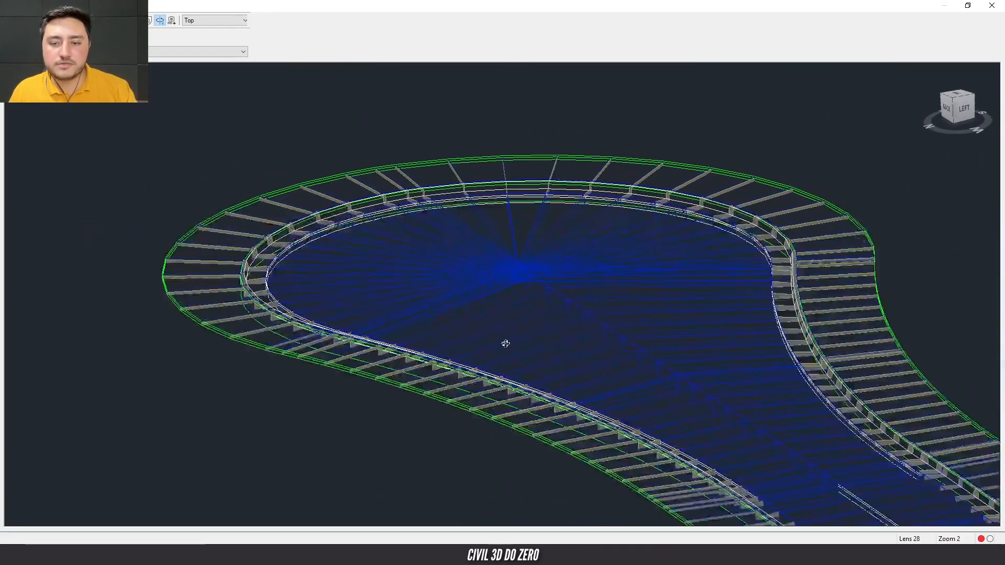
{"action": "scroll", "coordinate": [508, 336], "scroll_direction": "up", "scroll_amount": 5}
{"action": "middle_click_drag", "start_coordinate": [509, 334], "coordinate": [333, 309]}
{"action": "middle_click_drag", "start_coordinate": [455, 313], "coordinate": [459, 310]}
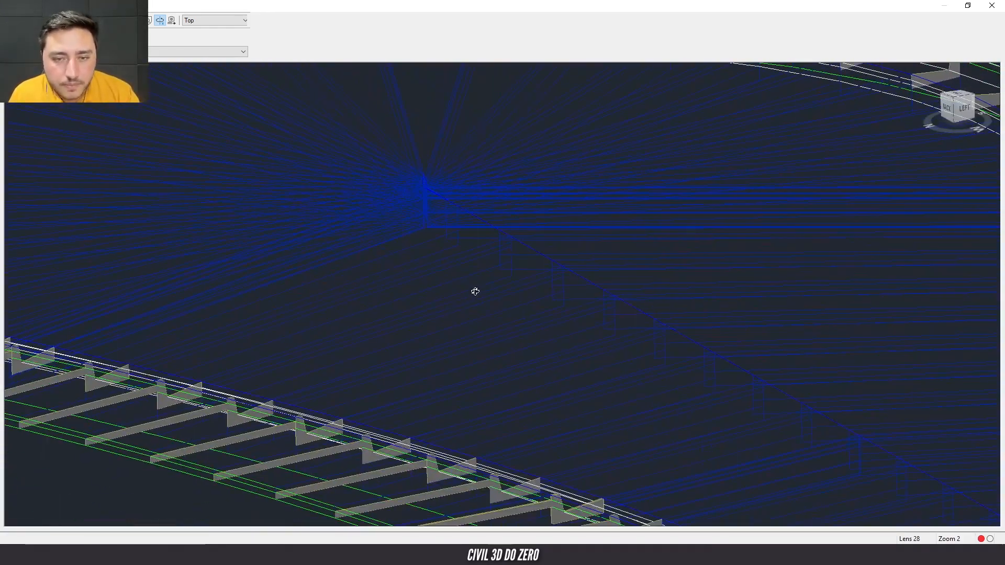
{"action": "scroll", "coordinate": [470, 300], "scroll_direction": "down", "scroll_amount": 4}
{"action": "left_click_drag", "start_coordinate": [508, 288], "coordinate": [449, 241]}
{"action": "middle_click_drag", "start_coordinate": [448, 241], "coordinate": [420, 262]}
{"action": "scroll", "coordinate": [480, 266], "scroll_direction": "up", "scroll_amount": 4}
{"action": "middle_click_drag", "start_coordinate": [535, 233], "coordinate": [496, 365]}
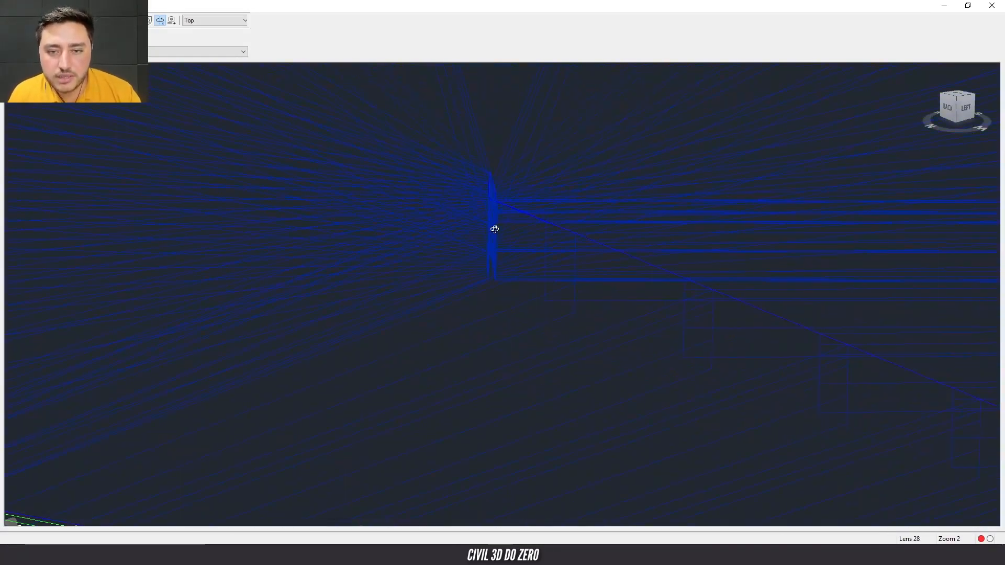
{"action": "scroll", "coordinate": [509, 206], "scroll_direction": "down", "scroll_amount": 2}
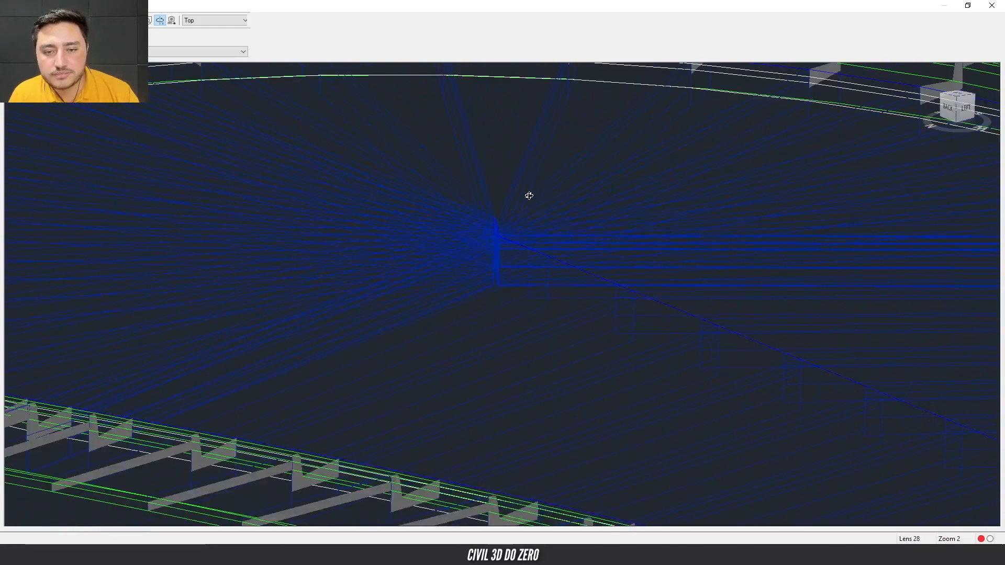
{"action": "scroll", "coordinate": [528, 196], "scroll_direction": "down", "scroll_amount": 4}
{"action": "left_click_drag", "start_coordinate": [547, 258], "coordinate": [521, 247]}
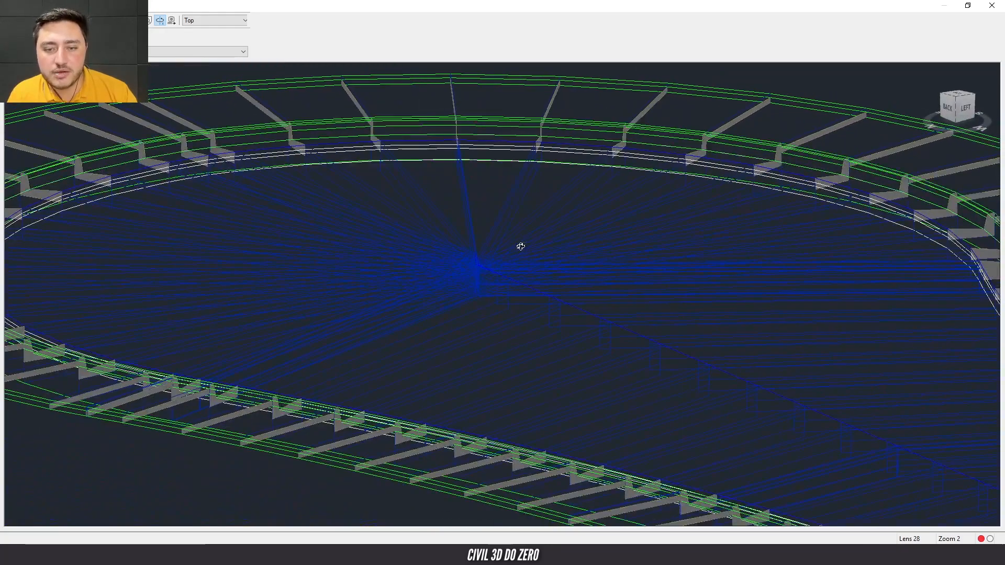
{"action": "key", "text": "Escape"}
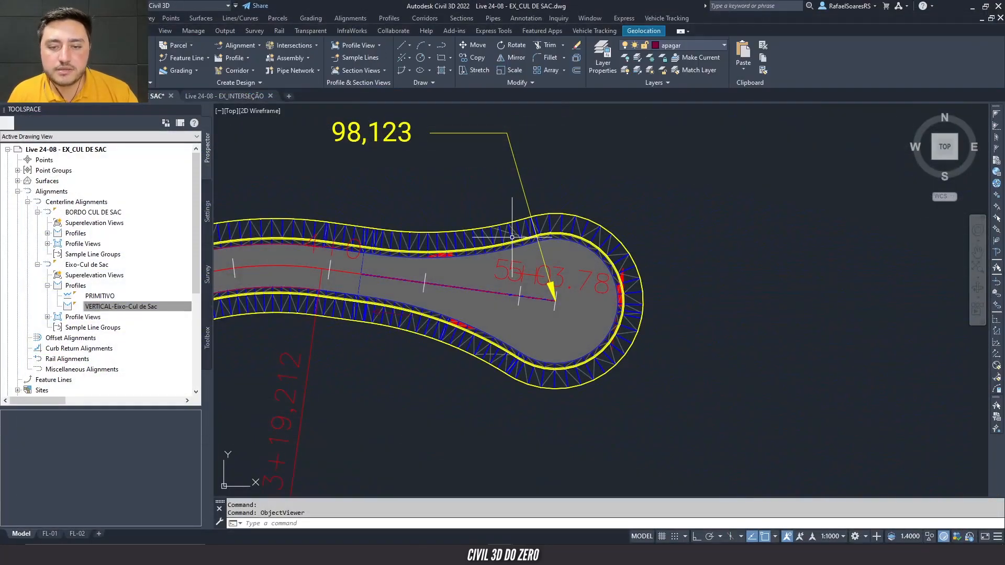
- Open the target mapping of the corridor's Seção Bordo pista a esquerda region at the cul-de-sac bulb
{"action": "left_click", "coordinate": [512, 237]}
{"action": "right_click", "coordinate": [508, 236]}
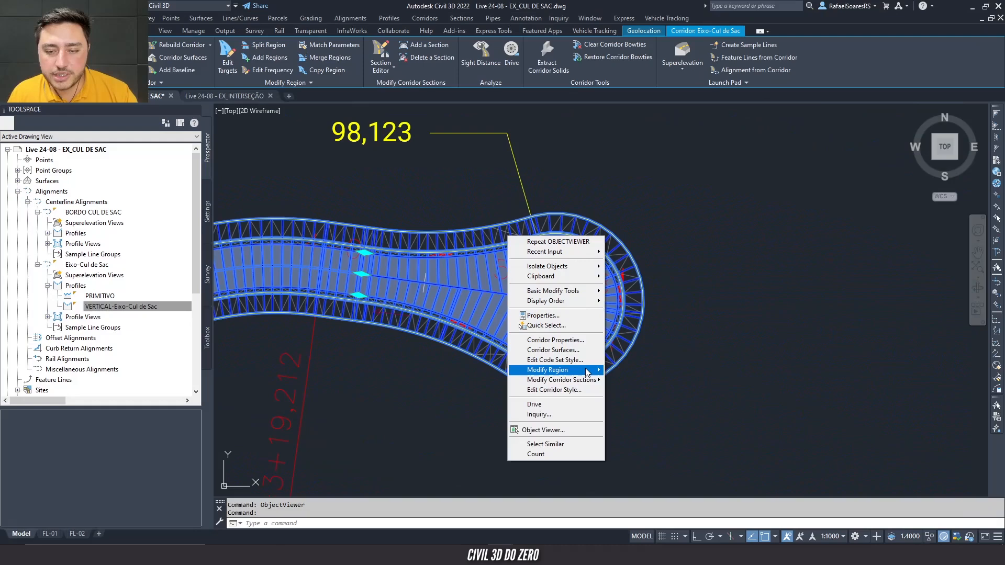
{"action": "mouse_move", "coordinate": [593, 373]}
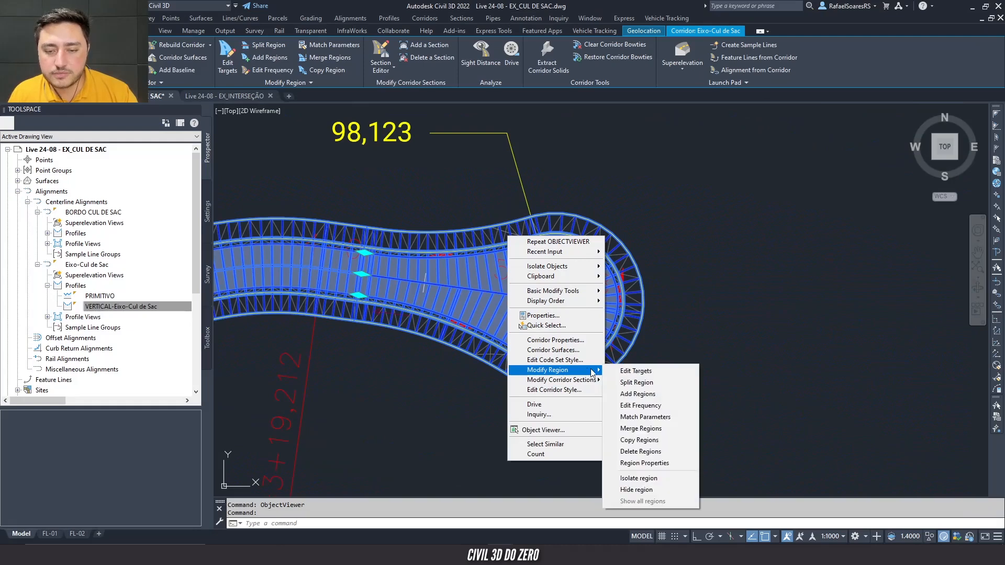
{"action": "left_click", "coordinate": [627, 371]}
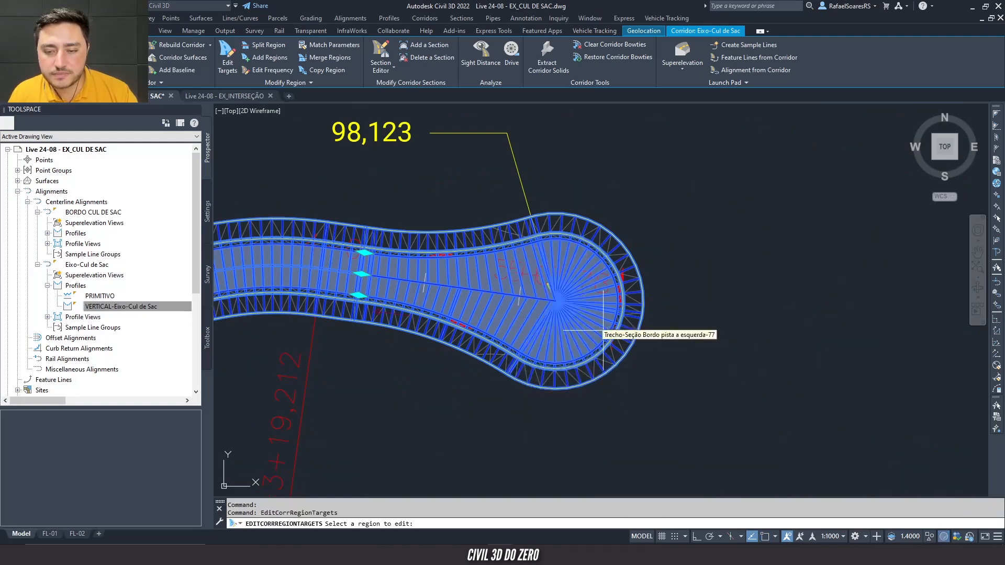
{"action": "left_click", "coordinate": [570, 327]}
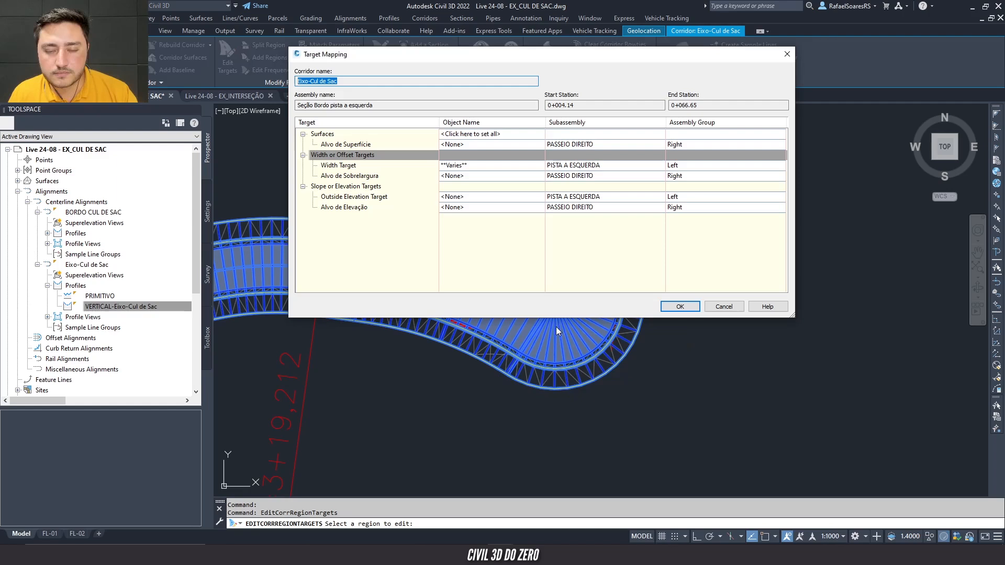
- Set the PISTA A ESQUERDA outside elevation target to the VERTICAL-Eixo-Cul de Sac profile of the Eixo-Cul de Sac alignment and apply the mapping
{"action": "left_click", "coordinate": [354, 209]}
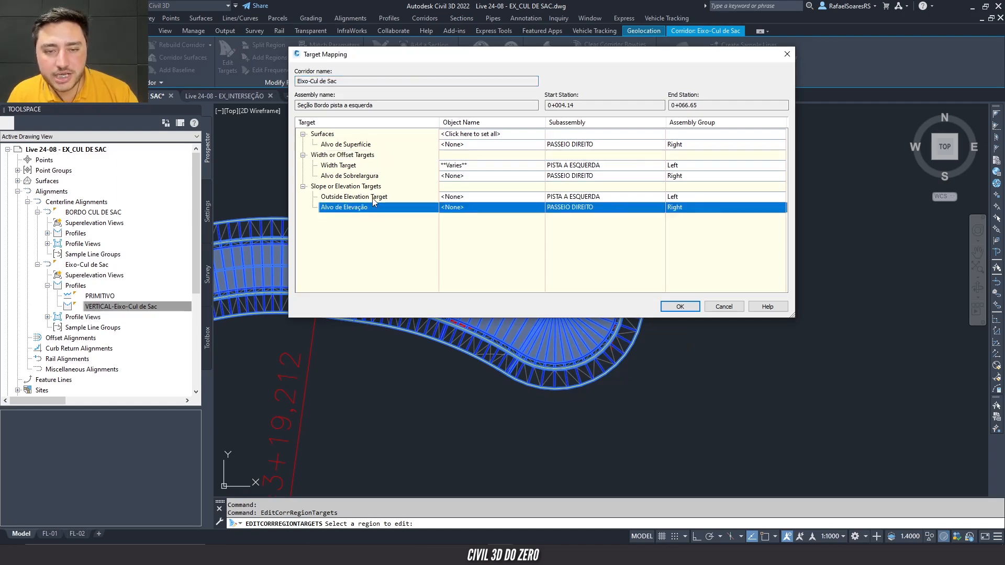
{"action": "left_click", "coordinate": [373, 198]}
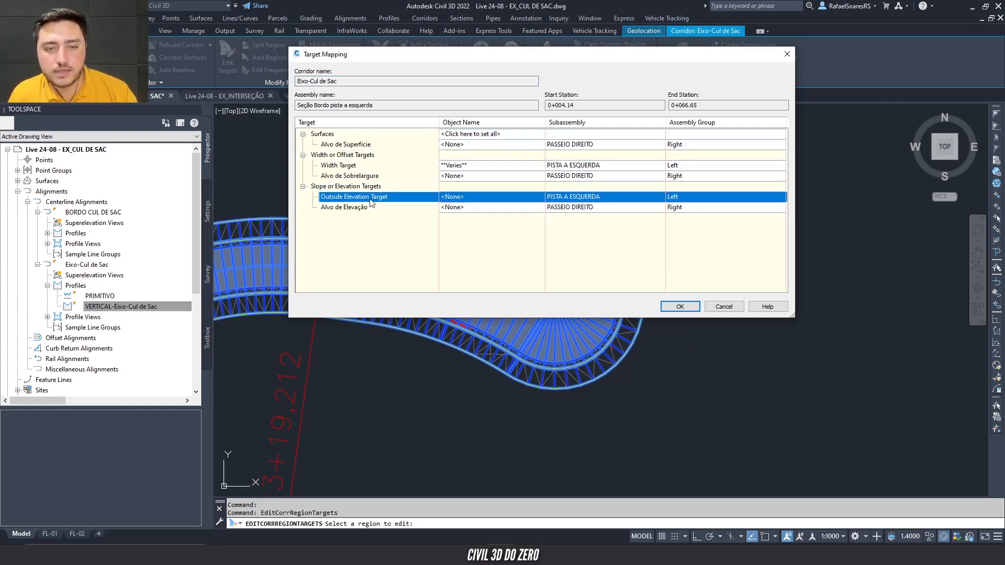
{"action": "left_click", "coordinate": [470, 199]}
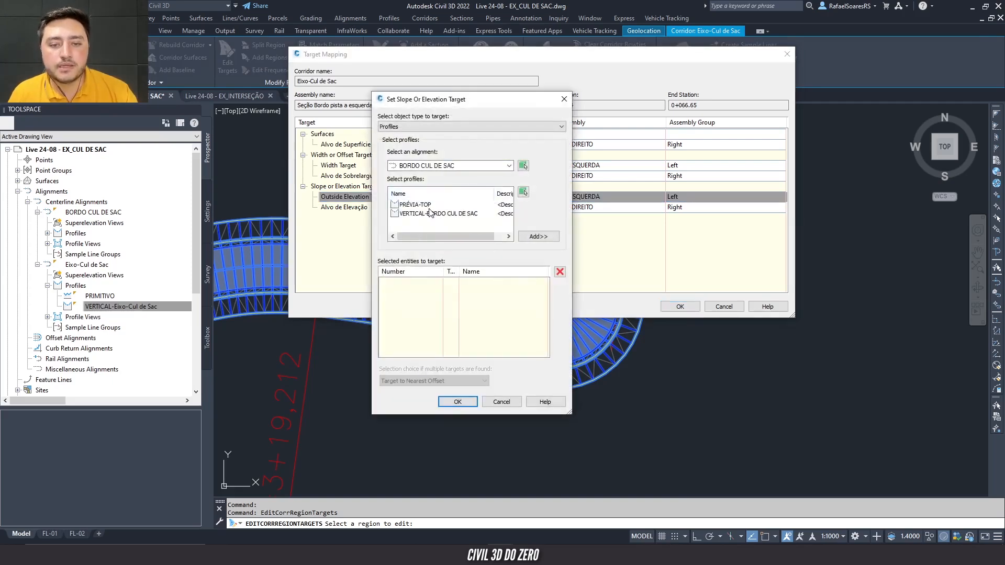
{"action": "left_click", "coordinate": [454, 166]}
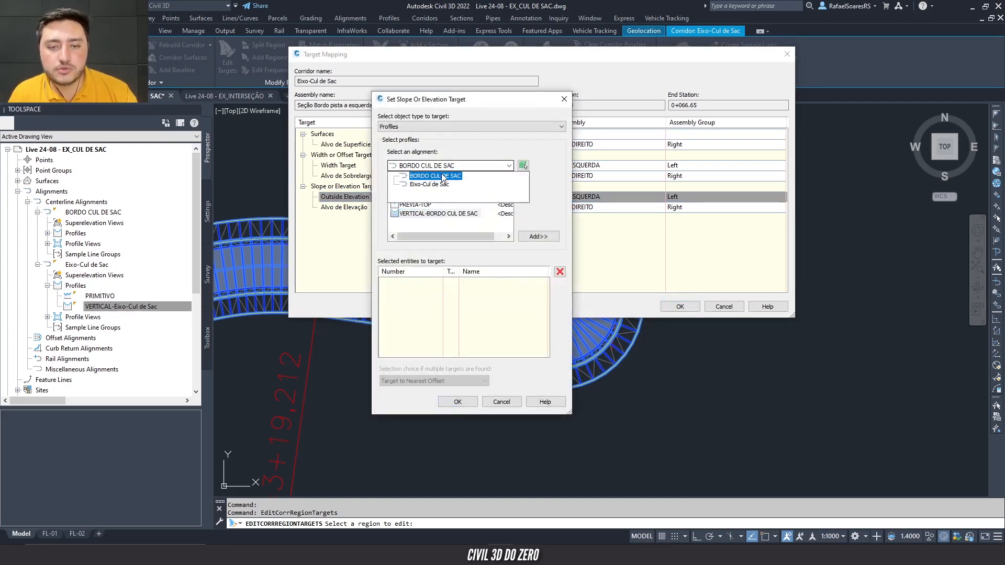
{"action": "left_click", "coordinate": [430, 184]}
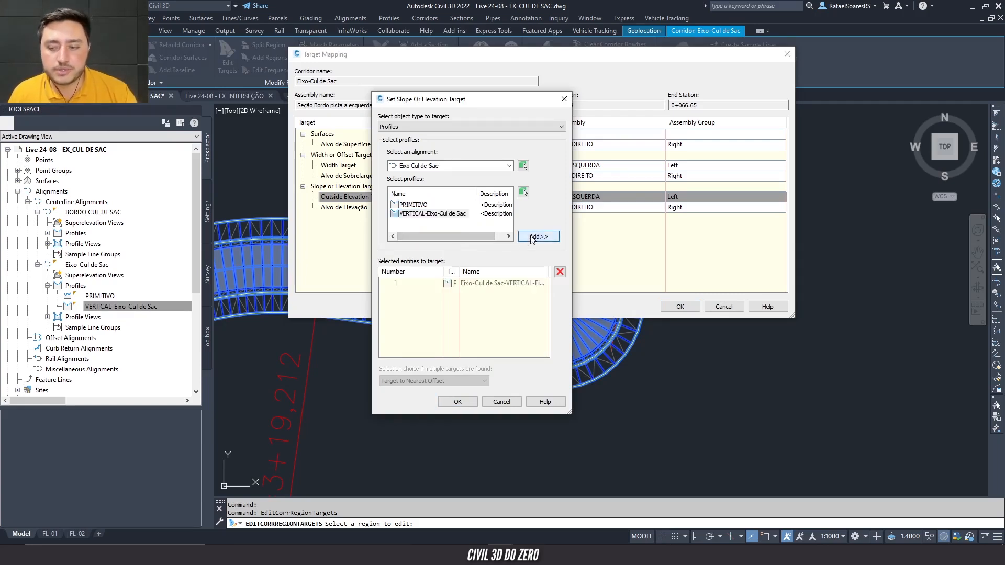
{"action": "left_click", "coordinate": [458, 402]}
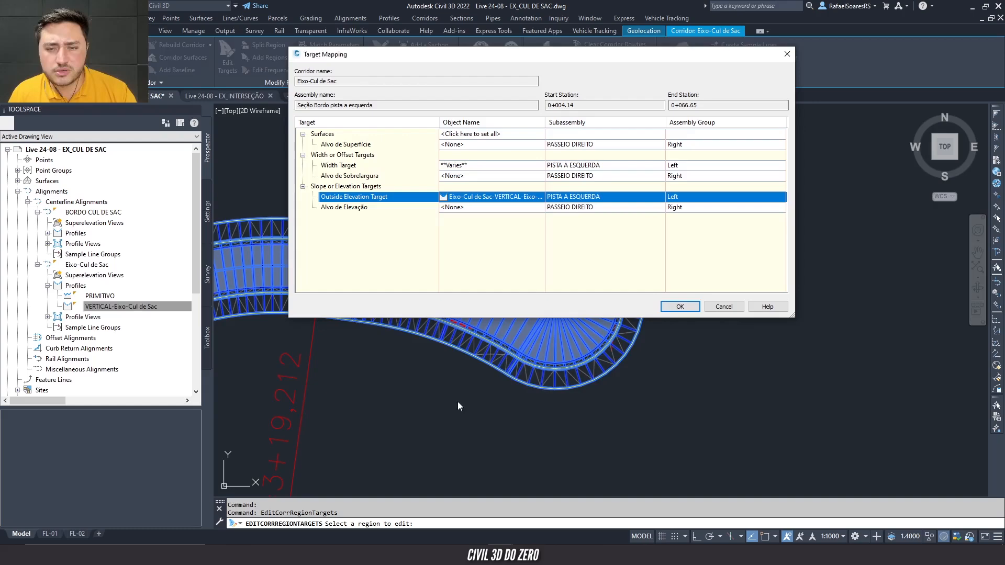
{"action": "left_click", "coordinate": [669, 309]}
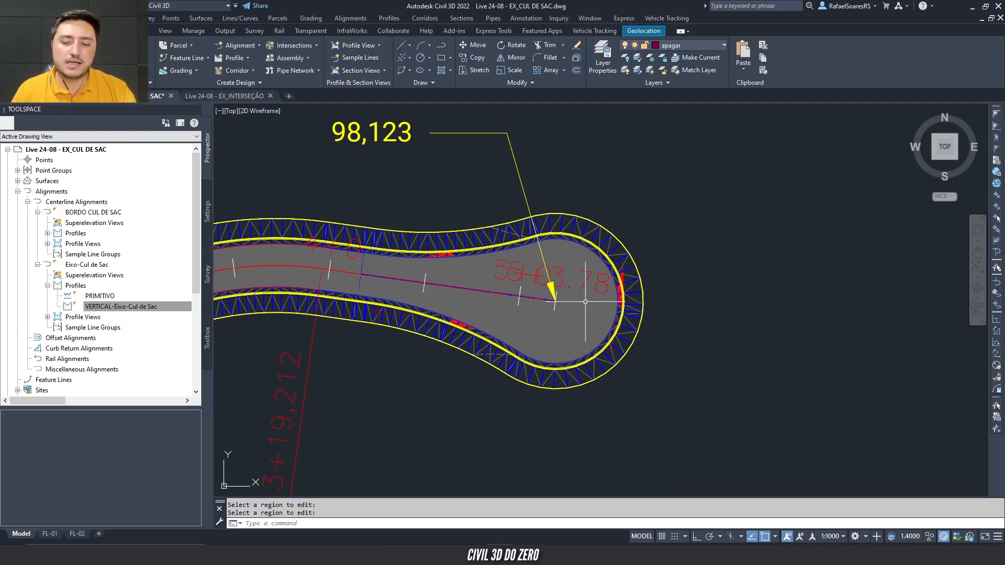
- Examine the PRÉVIA-TOP surface triangulation in plan around the end of the centreline
{"action": "scroll", "coordinate": [619, 333], "scroll_direction": "up", "scroll_amount": 4}
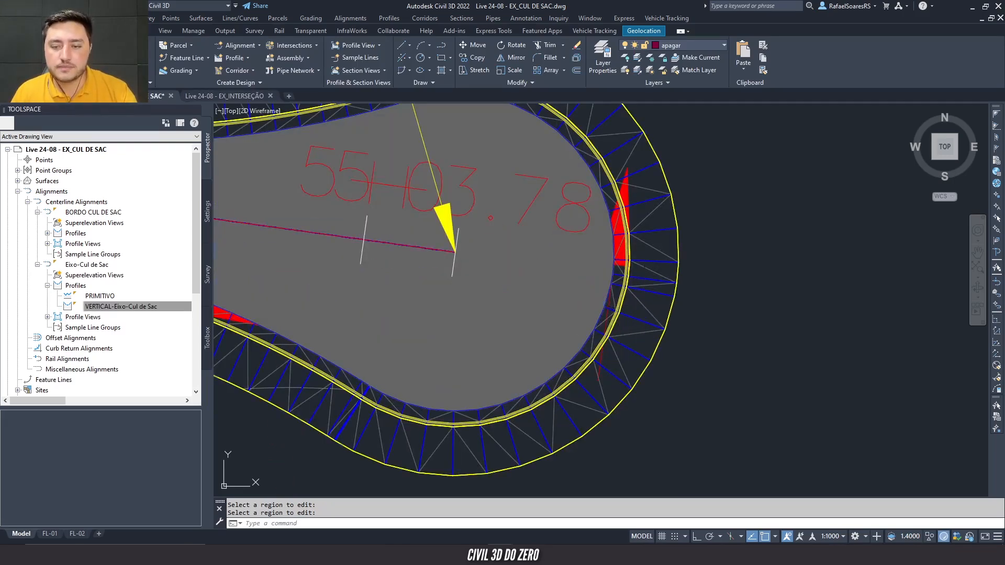
{"action": "key", "text": "Escape"}
{"action": "left_click", "coordinate": [640, 304]}
{"action": "scroll", "coordinate": [539, 286], "scroll_direction": "down", "scroll_amount": 2}
{"action": "scroll", "coordinate": [545, 288], "scroll_direction": "up", "scroll_amount": 8}
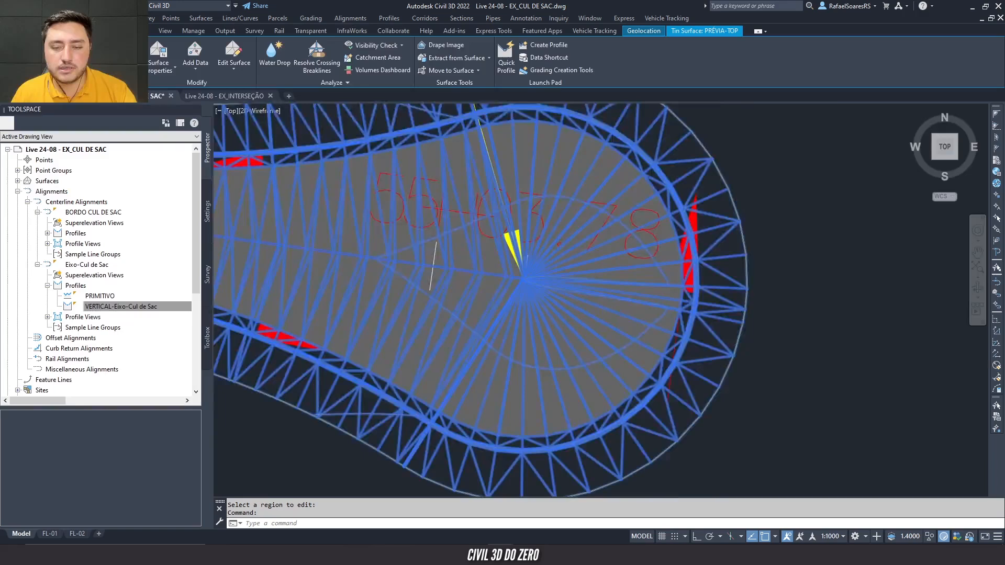
{"action": "scroll", "coordinate": [524, 301], "scroll_direction": "up", "scroll_amount": 3}
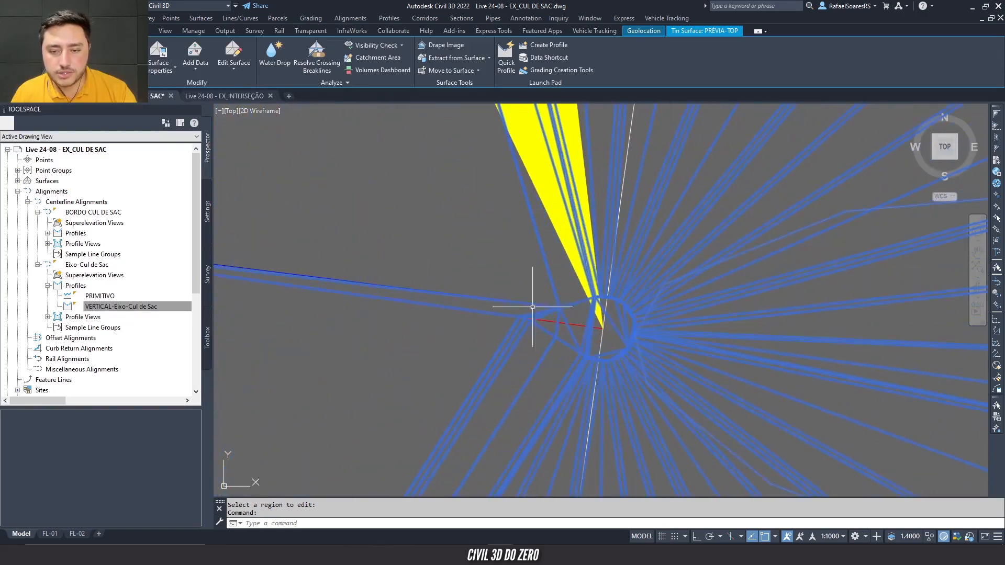
{"action": "scroll", "coordinate": [549, 301], "scroll_direction": "down", "scroll_amount": 4}
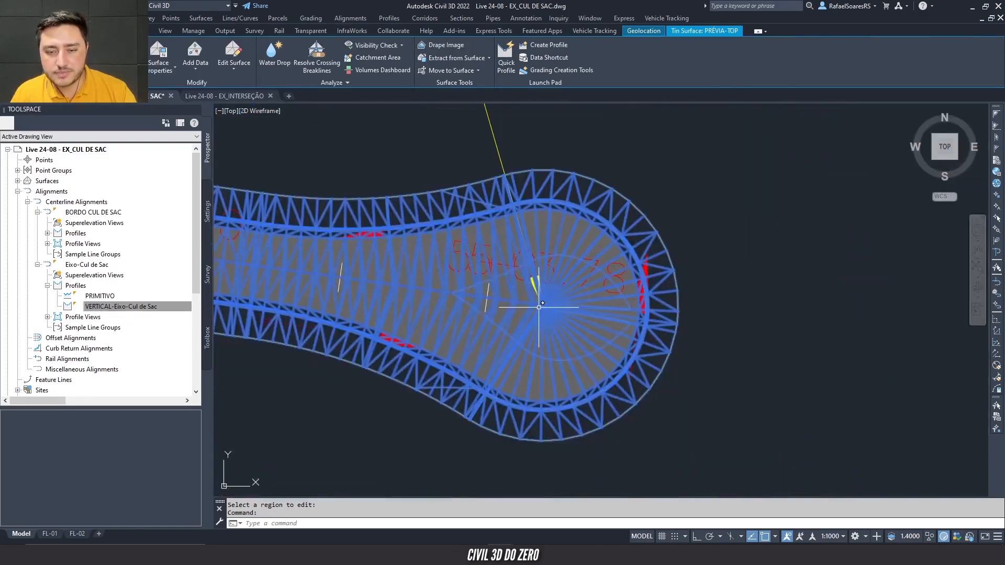
- Inspect the PRÉVIA-TOP surface in the 3D Object Viewer, orbiting around the bulb and its centre
{"action": "right_click", "coordinate": [540, 303]}
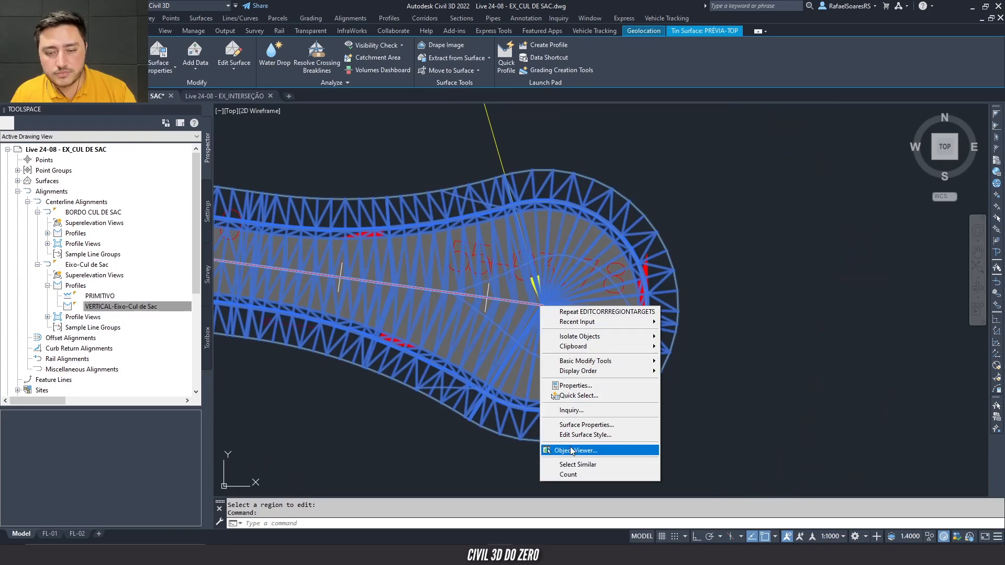
{"action": "left_click", "coordinate": [572, 452]}
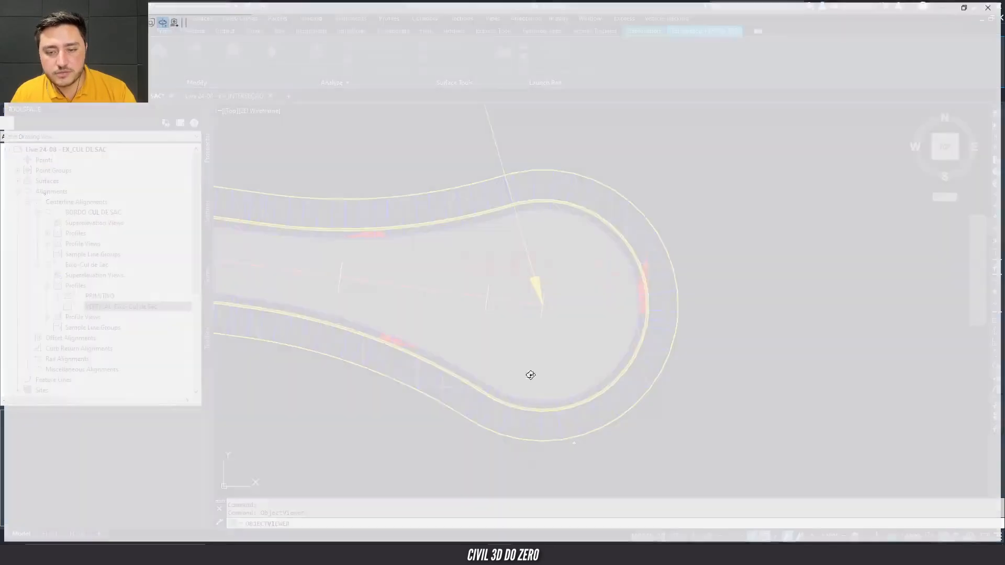
{"action": "left_click_drag", "start_coordinate": [530, 375], "coordinate": [529, 301]}
{"action": "middle_click_drag", "start_coordinate": [529, 301], "coordinate": [409, 407]}
{"action": "scroll", "coordinate": [483, 340], "scroll_direction": "up", "scroll_amount": 4}
{"action": "middle_click_drag", "start_coordinate": [483, 340], "coordinate": [393, 387]}
{"action": "left_click_drag", "start_coordinate": [498, 297], "coordinate": [552, 183]}
{"action": "scroll", "coordinate": [546, 324], "scroll_direction": "down", "scroll_amount": 3}
{"action": "left_click_drag", "start_coordinate": [547, 324], "coordinate": [619, 353]}
{"action": "middle_click_drag", "start_coordinate": [618, 352], "coordinate": [341, 319]}
{"action": "scroll", "coordinate": [370, 318], "scroll_direction": "up", "scroll_amount": 5}
{"action": "left_click_drag", "start_coordinate": [370, 319], "coordinate": [330, 311]}
{"action": "scroll", "coordinate": [242, 308], "scroll_direction": "up", "scroll_amount": 5}
{"action": "middle_click_drag", "start_coordinate": [278, 324], "coordinate": [883, 397]}
{"action": "scroll", "coordinate": [699, 369], "scroll_direction": "down", "scroll_amount": 3}
{"action": "mouse_move", "coordinate": [529, 370]}
{"action": "left_mouse_down"}
{"action": "mouse_move", "coordinate": [496, 303]}
{"action": "mouse_move", "coordinate": [516, 262]}
{"action": "mouse_move", "coordinate": [445, 231]}
{"action": "mouse_move", "coordinate": [426, 251]}
{"action": "mouse_move", "coordinate": [449, 280]}
{"action": "mouse_move", "coordinate": [486, 259]}
{"action": "mouse_move", "coordinate": [503, 265]}
{"action": "mouse_move", "coordinate": [394, 283]}
{"action": "mouse_move", "coordinate": [369, 309]}
{"action": "mouse_move", "coordinate": [413, 310]}
{"action": "mouse_move", "coordinate": [419, 332]}
{"action": "mouse_move", "coordinate": [397, 298]}
{"action": "mouse_move", "coordinate": [368, 292]}
{"action": "mouse_move", "coordinate": [403, 291]}
{"action": "left_mouse_up"}
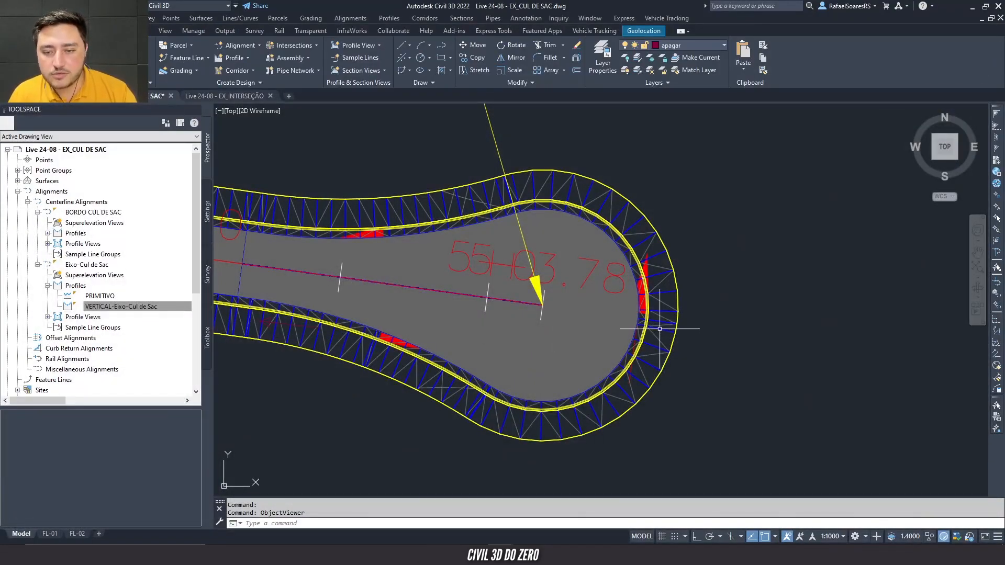
- Review the retargeted corridor in the 3D Object Viewer, checking the section elevations along the centreline and at the bulb centre
{"action": "left_click", "coordinate": [632, 330]}
{"action": "right_click", "coordinate": [602, 323]}
{"action": "left_click", "coordinate": [621, 293]}
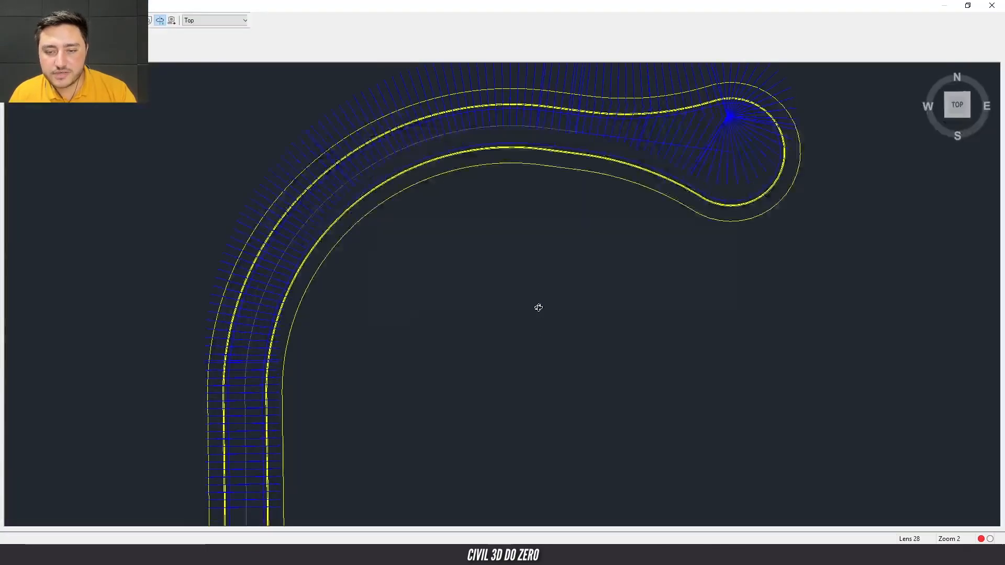
{"action": "middle_click_drag", "start_coordinate": [538, 307], "coordinate": [403, 390]}
{"action": "scroll", "coordinate": [501, 341], "scroll_direction": "up", "scroll_amount": 5}
{"action": "mouse_move", "coordinate": [454, 299]}
{"action": "left_mouse_down"}
{"action": "mouse_move", "coordinate": [464, 259]}
{"action": "mouse_move", "coordinate": [418, 148]}
{"action": "mouse_move", "coordinate": [548, 180]}
{"action": "mouse_move", "coordinate": [520, 328]}
{"action": "mouse_move", "coordinate": [407, 330]}
{"action": "mouse_move", "coordinate": [450, 305]}
{"action": "left_mouse_up"}
{"action": "scroll", "coordinate": [482, 342], "scroll_direction": "down", "scroll_amount": 6}
{"action": "scroll", "coordinate": [458, 304], "scroll_direction": "up", "scroll_amount": 3}
{"action": "left_click_drag", "start_coordinate": [399, 363], "coordinate": [359, 324]}
{"action": "scroll", "coordinate": [329, 351], "scroll_direction": "up", "scroll_amount": 4}
{"action": "middle_click_drag", "start_coordinate": [330, 350], "coordinate": [864, 256]}
{"action": "scroll", "coordinate": [478, 346], "scroll_direction": "up", "scroll_amount": 4}
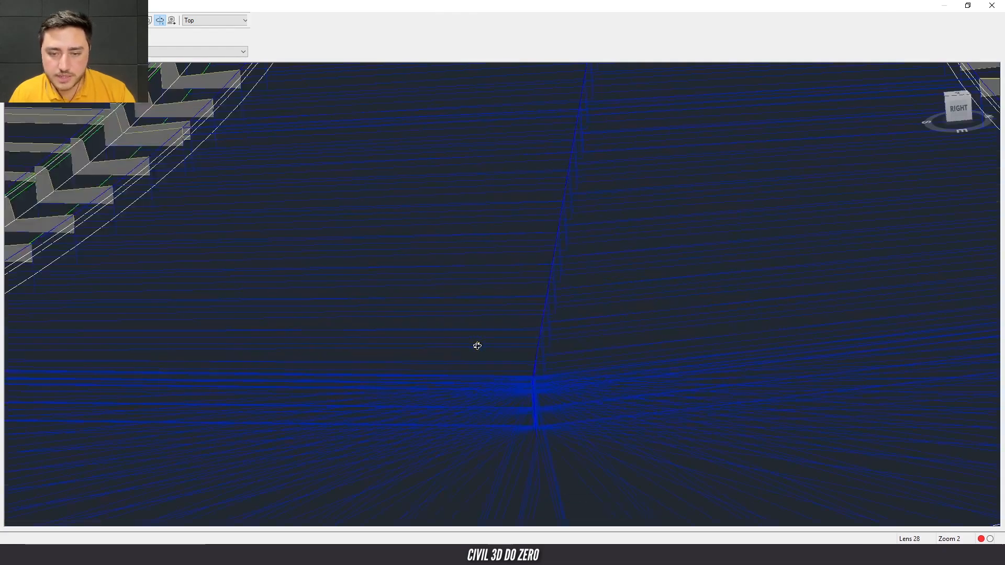
{"action": "scroll", "coordinate": [496, 352], "scroll_direction": "down", "scroll_amount": 5}
{"action": "scroll", "coordinate": [591, 344], "scroll_direction": "up", "scroll_amount": 2}
{"action": "scroll", "coordinate": [294, 323], "scroll_direction": "down", "scroll_amount": 5}
{"action": "left_click_drag", "start_coordinate": [276, 323], "coordinate": [530, 377]}
{"action": "middle_click_drag", "start_coordinate": [596, 390], "coordinate": [401, 302]}
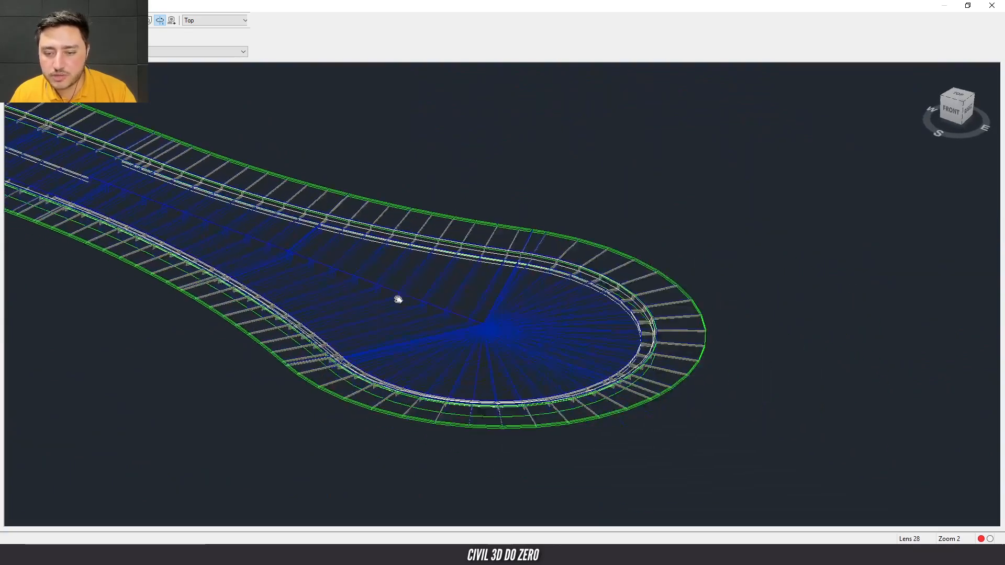
{"action": "scroll", "coordinate": [432, 316], "scroll_direction": "up", "scroll_amount": 3}
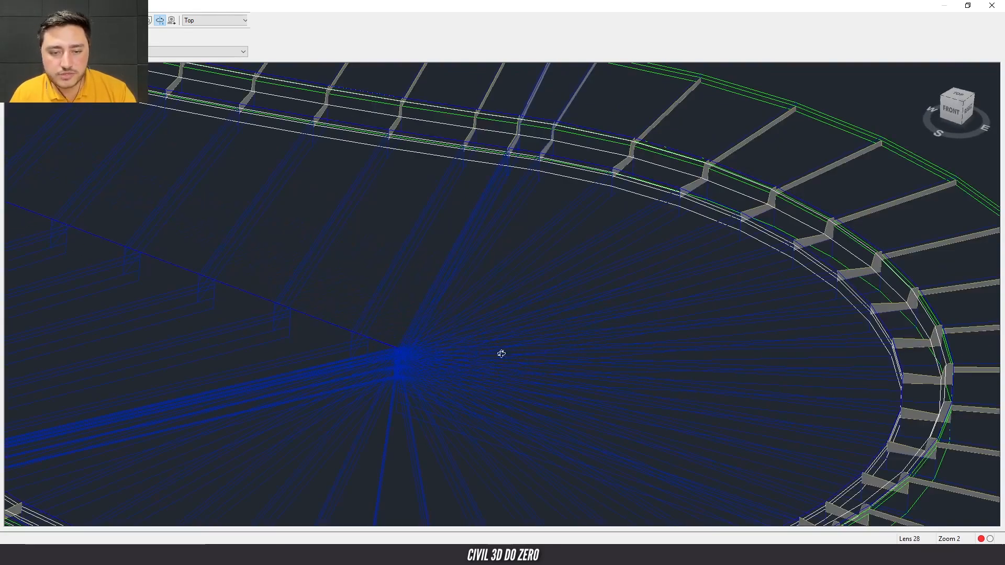
{"action": "scroll", "coordinate": [520, 335], "scroll_direction": "down", "scroll_amount": 3}
{"action": "left_click_drag", "start_coordinate": [518, 344], "coordinate": [563, 255]}
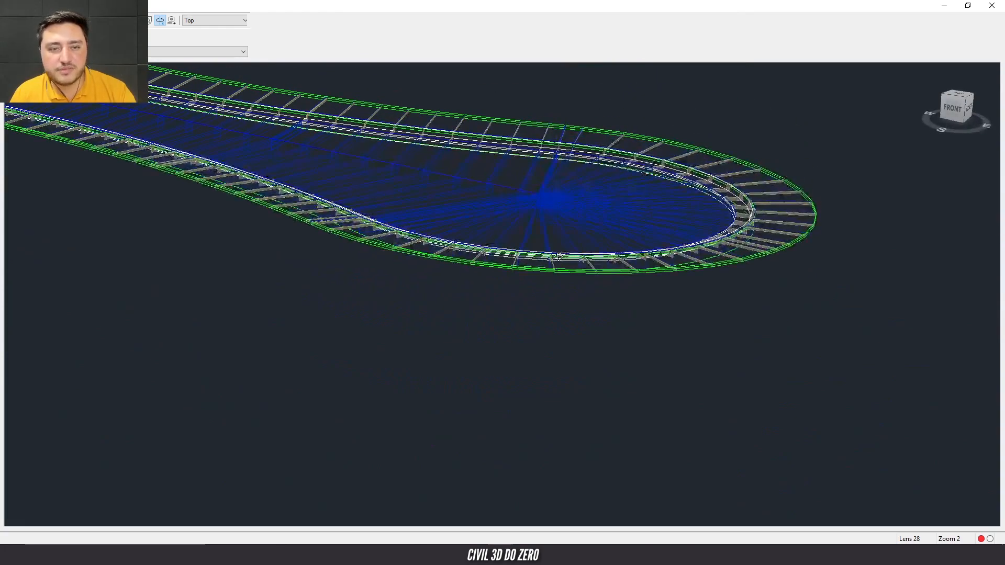
{"action": "key", "text": "Escape"}
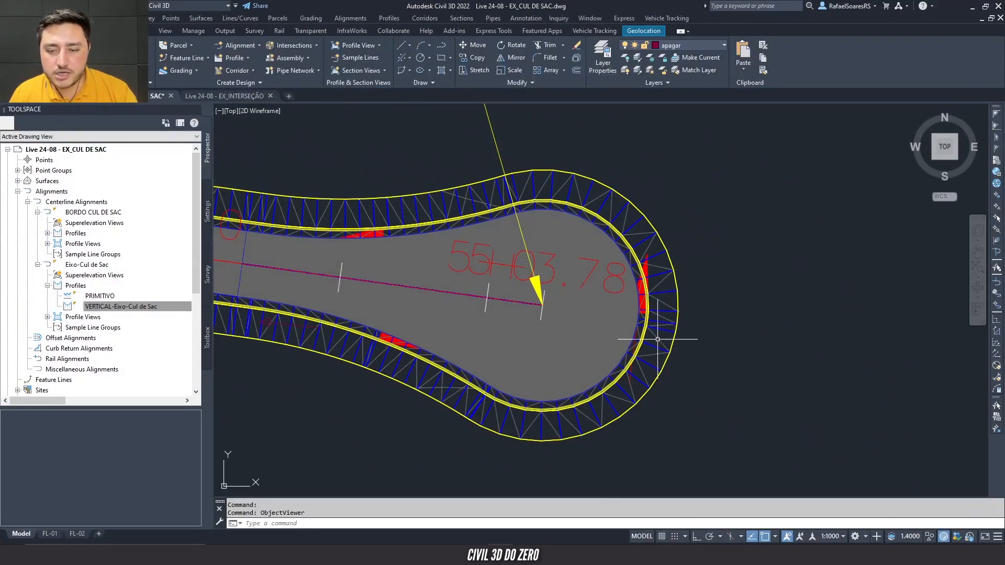
- Examine the PRÉVIA-TOP surface triangles in plan at the bulb centre and how they spread across the whole bulb
{"action": "left_click", "coordinate": [657, 340]}
{"action": "scroll", "coordinate": [576, 287], "scroll_direction": "up", "scroll_amount": 8}
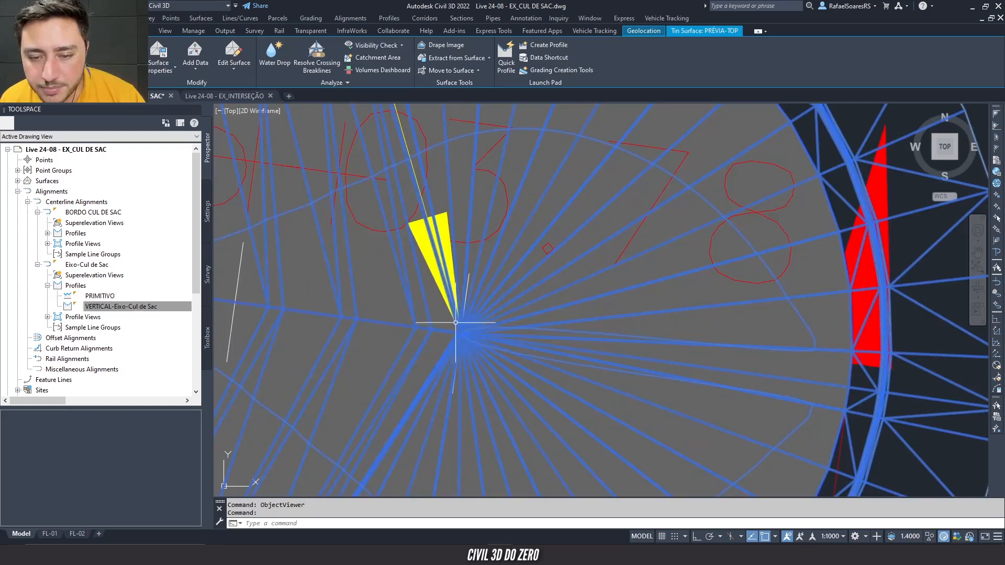
{"action": "scroll", "coordinate": [576, 325], "scroll_direction": "up", "scroll_amount": 4}
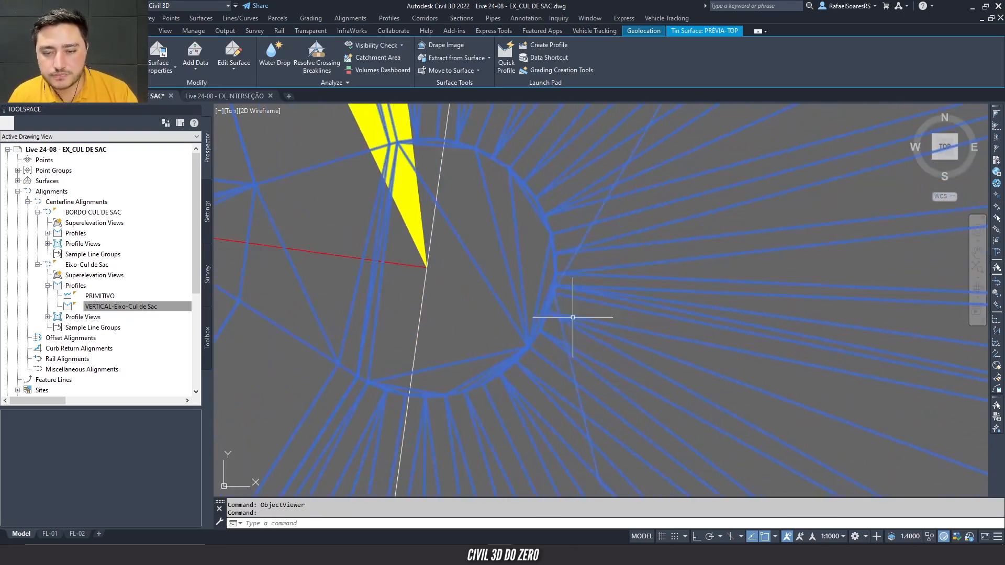
{"action": "scroll", "coordinate": [551, 295], "scroll_direction": "up", "scroll_amount": 5}
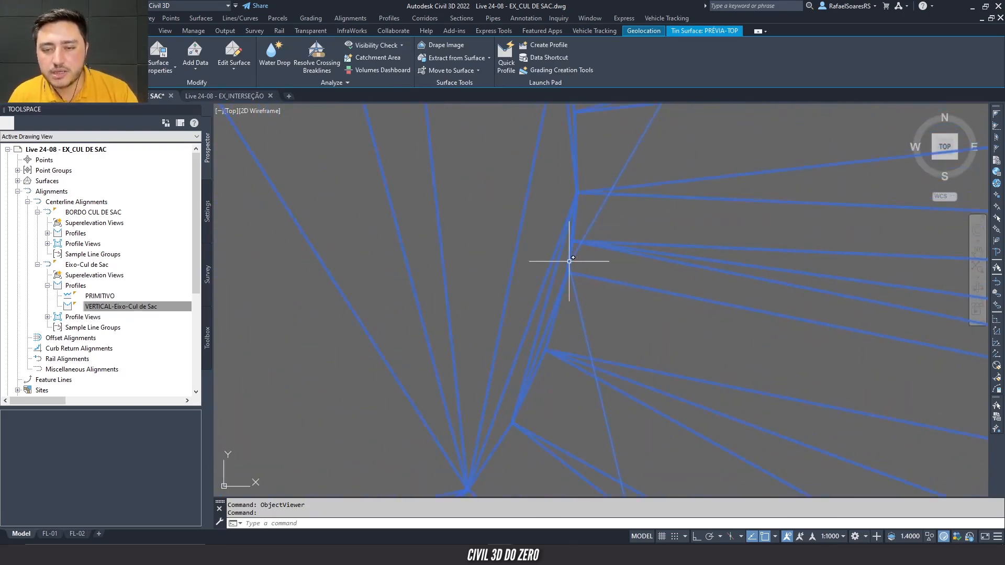
{"action": "scroll", "coordinate": [552, 293], "scroll_direction": "down", "scroll_amount": 2}
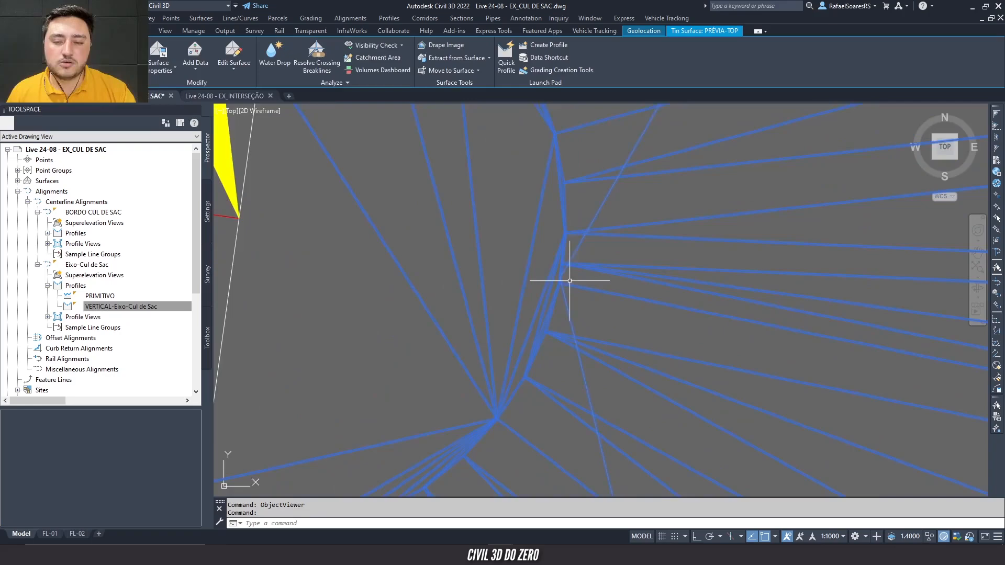
{"action": "scroll", "coordinate": [567, 288], "scroll_direction": "down", "scroll_amount": 3}
{"action": "scroll", "coordinate": [533, 265], "scroll_direction": "up", "scroll_amount": 2}
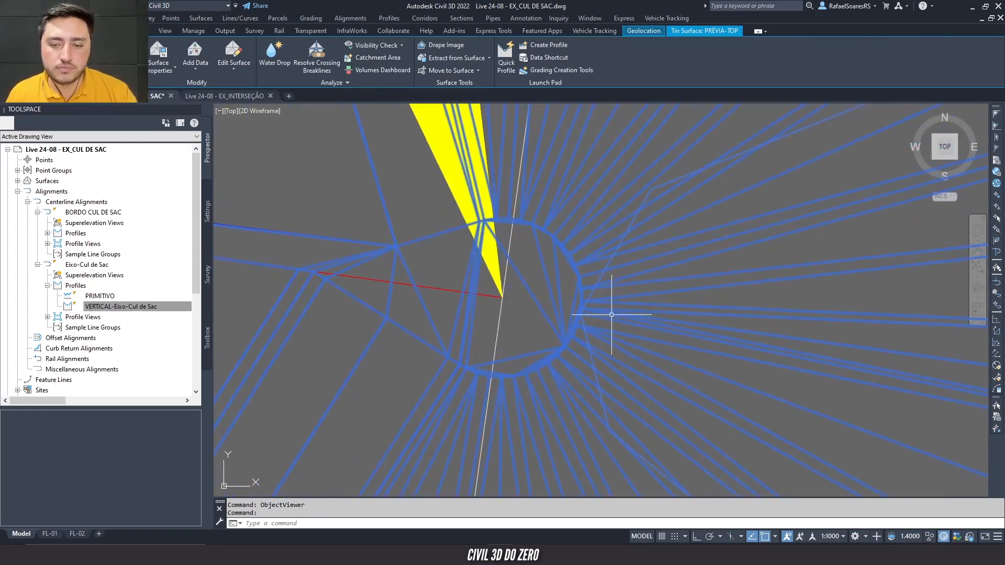
{"action": "scroll", "coordinate": [587, 296], "scroll_direction": "up", "scroll_amount": 2}
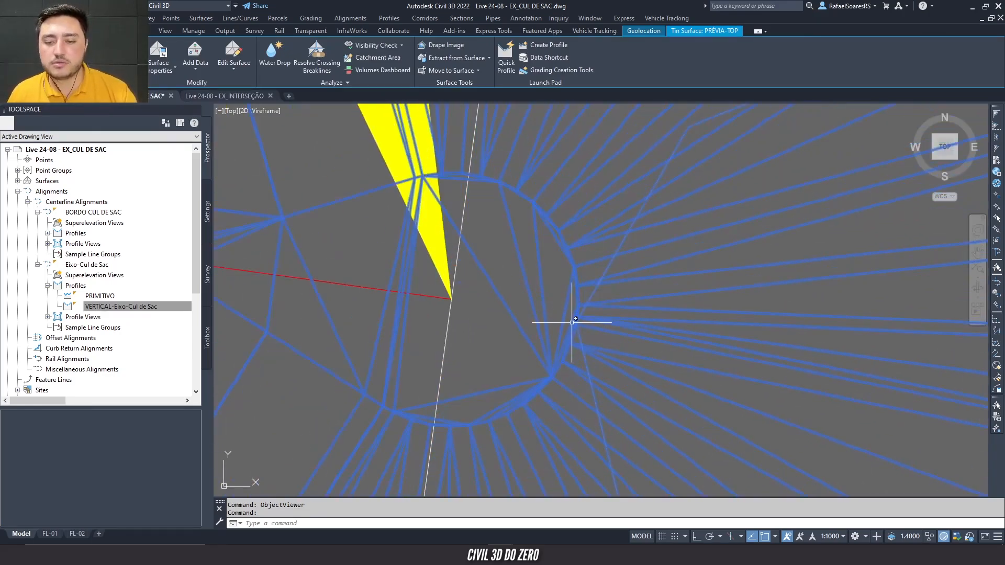
{"action": "scroll", "coordinate": [563, 306], "scroll_direction": "up", "scroll_amount": 2}
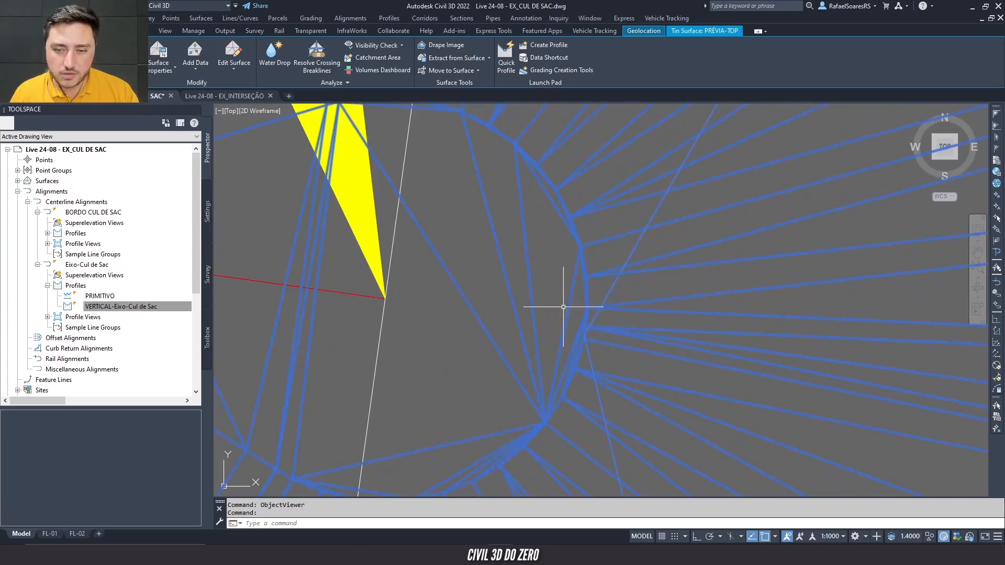
{"action": "scroll", "coordinate": [563, 327], "scroll_direction": "down", "scroll_amount": 10}
{"action": "scroll", "coordinate": [540, 323], "scroll_direction": "up", "scroll_amount": 6}
{"action": "scroll", "coordinate": [639, 262], "scroll_direction": "up", "scroll_amount": 6}
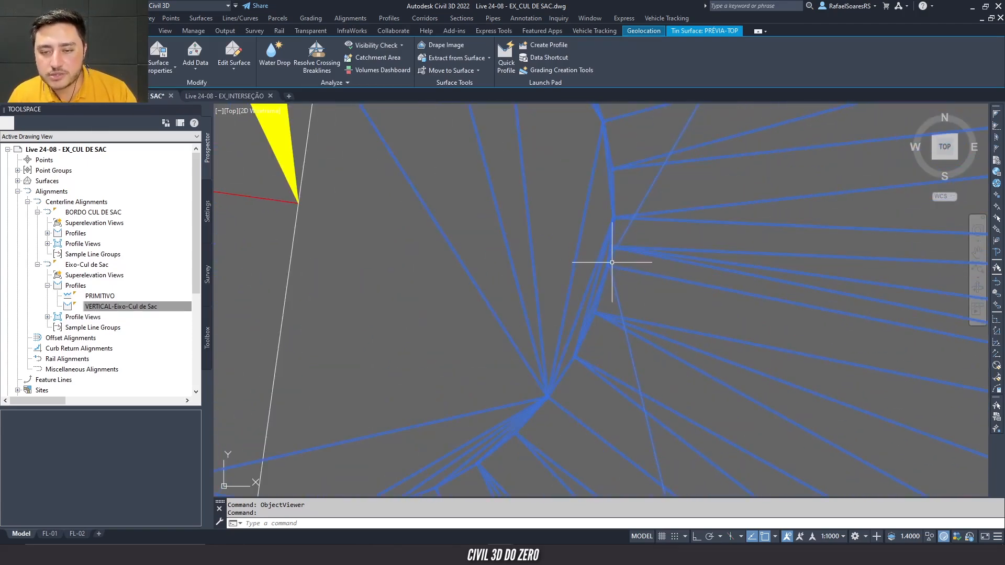
{"action": "scroll", "coordinate": [607, 259], "scroll_direction": "up", "scroll_amount": 3}
{"action": "scroll", "coordinate": [597, 257], "scroll_direction": "down", "scroll_amount": 10}
{"action": "scroll", "coordinate": [575, 291], "scroll_direction": "up", "scroll_amount": 5}
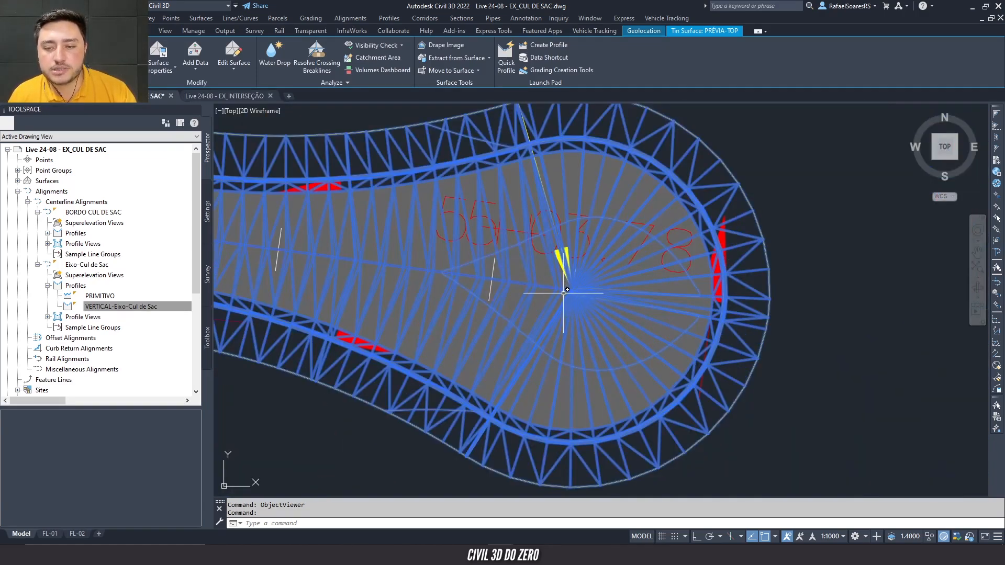
{"action": "scroll", "coordinate": [561, 294], "scroll_direction": "down", "scroll_amount": 2}
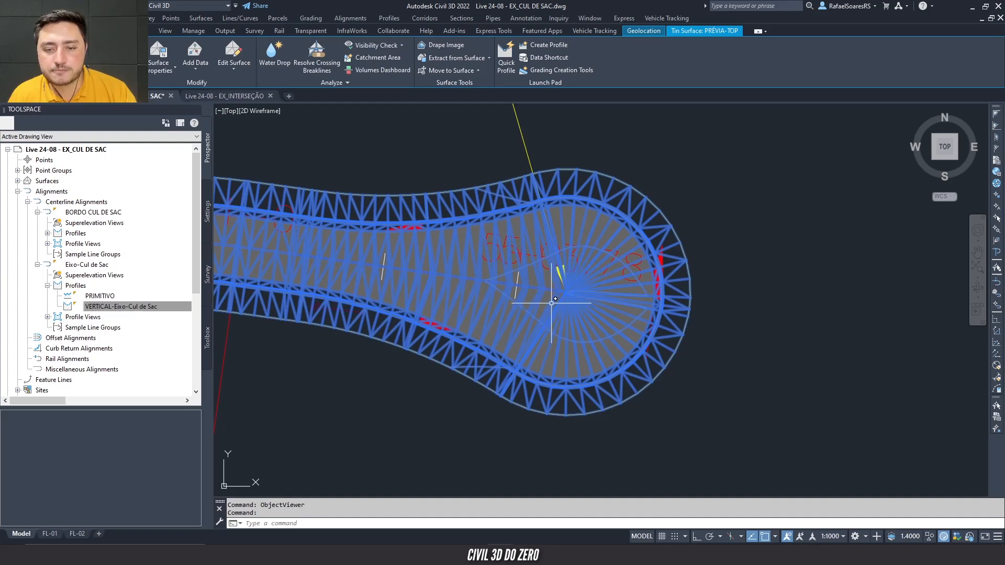
{"action": "scroll", "coordinate": [558, 292], "scroll_direction": "up", "scroll_amount": 4}
{"action": "scroll", "coordinate": [558, 291], "scroll_direction": "down", "scroll_amount": 1}
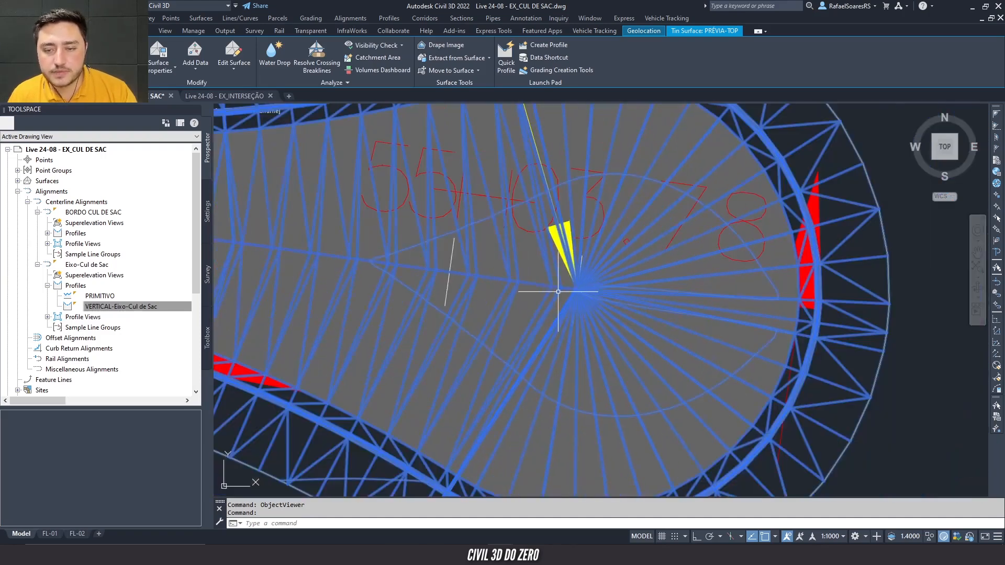
{"action": "scroll", "coordinate": [604, 267], "scroll_direction": "down", "scroll_amount": 5}
{"action": "key", "text": "Escape"}
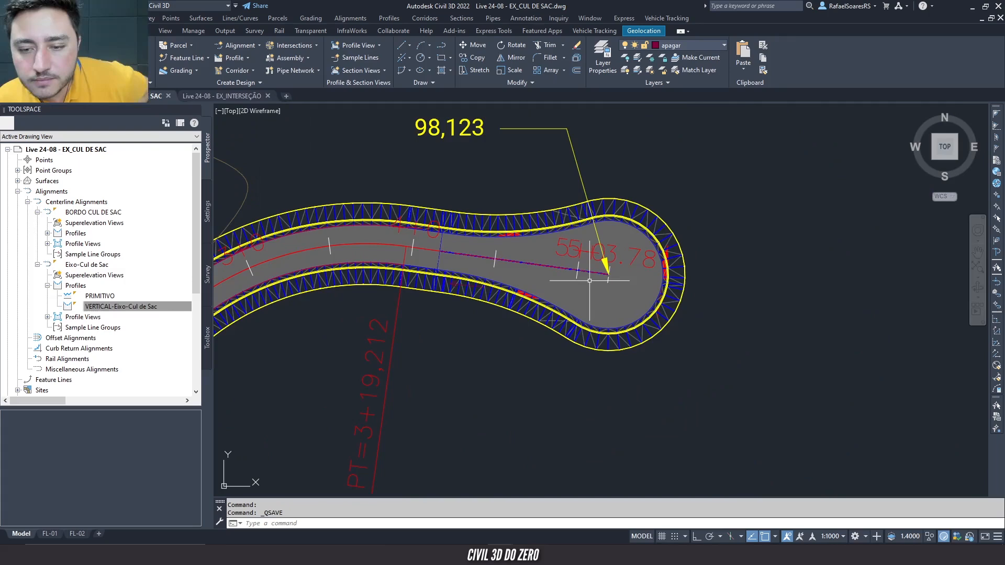
- Examine the Eixo-Cul de Sac corridor's section lines in plan where they converge at the end of the centreline
{"action": "scroll", "coordinate": [590, 277], "scroll_direction": "up", "scroll_amount": 5}
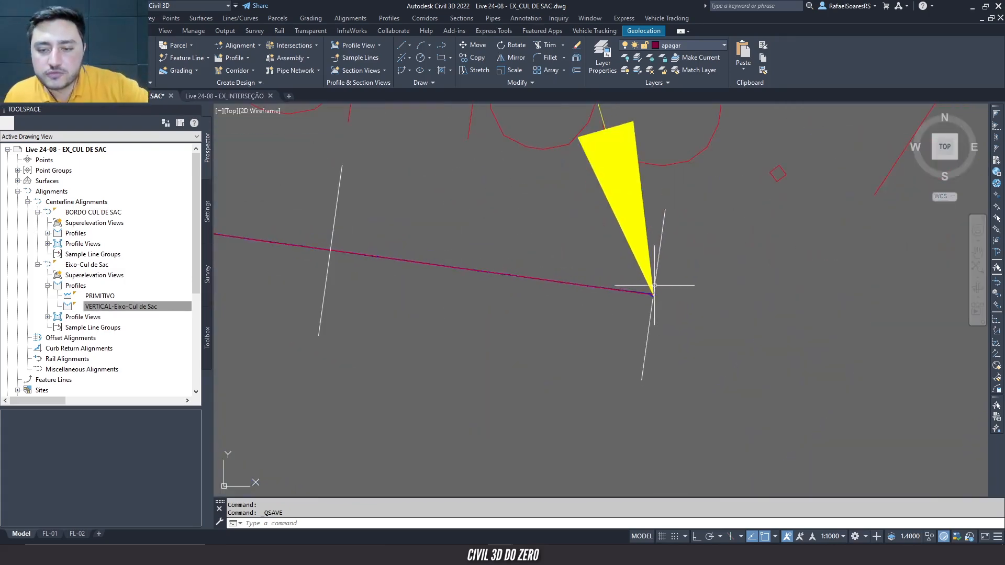
{"action": "scroll", "coordinate": [643, 294], "scroll_direction": "down", "scroll_amount": 5}
{"action": "left_click", "coordinate": [637, 332]}
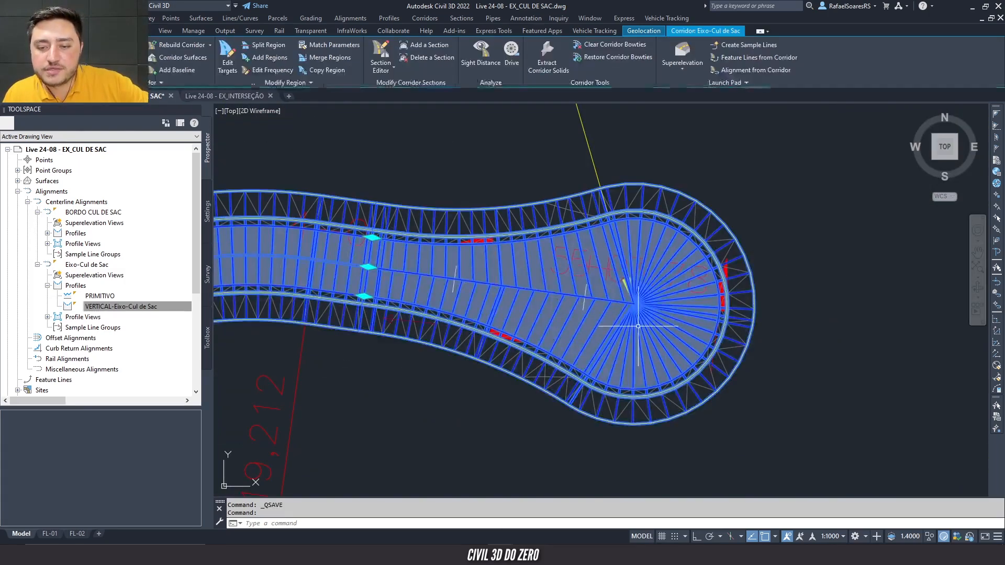
{"action": "scroll", "coordinate": [630, 325], "scroll_direction": "up", "scroll_amount": 8}
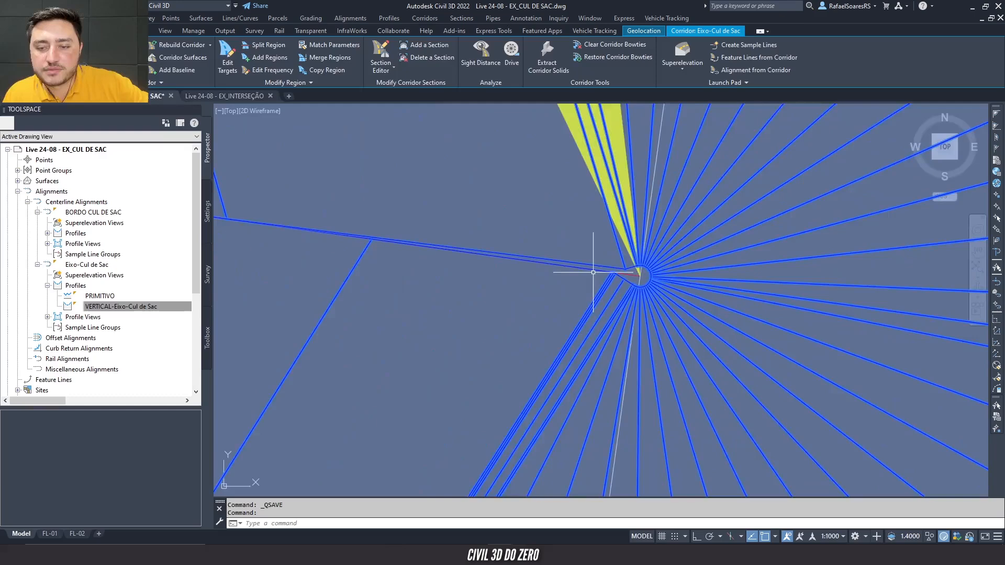
{"action": "middle_click_drag", "start_coordinate": [593, 272], "coordinate": [693, 317]}
{"action": "scroll", "coordinate": [686, 302], "scroll_direction": "up", "scroll_amount": 2}
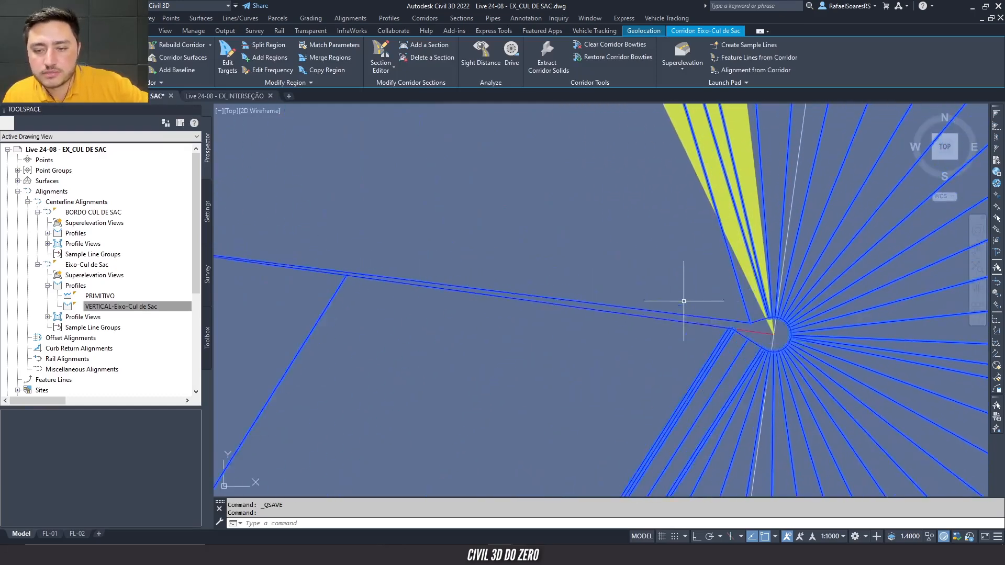
{"action": "scroll", "coordinate": [759, 328], "scroll_direction": "up", "scroll_amount": 1}
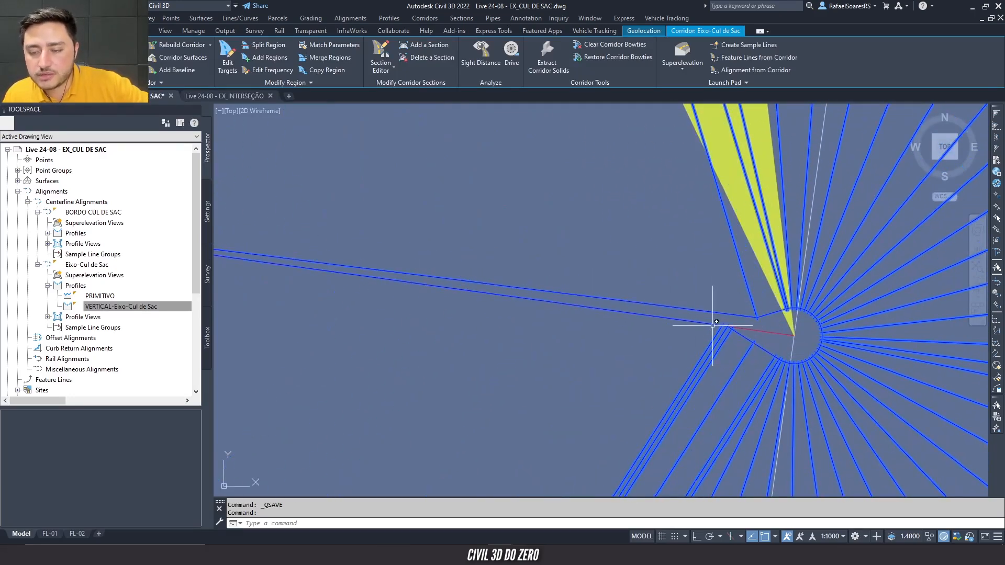
{"action": "scroll", "coordinate": [654, 311], "scroll_direction": "down", "scroll_amount": 5}
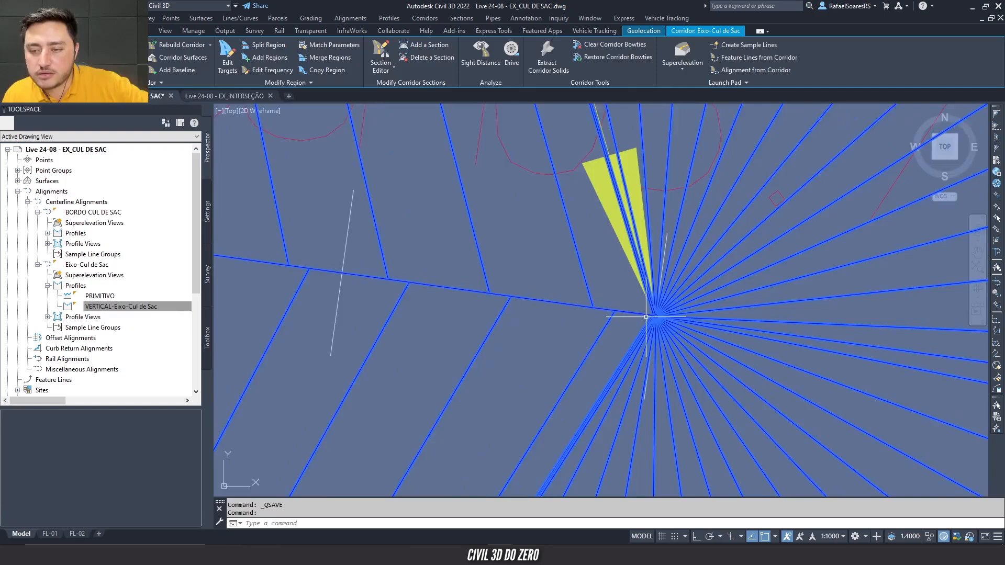
{"action": "key", "text": "Escape"}
- Recheck the PRÉVIA-TOP surface triangles around the small ring at the end of the centreline, then deselect the surface
{"action": "left_click", "coordinate": [806, 312]}
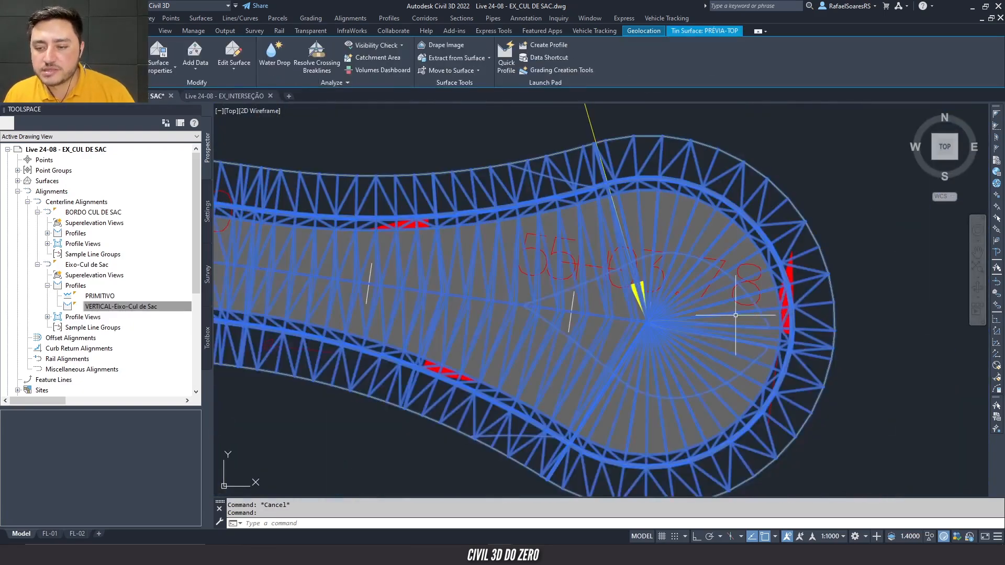
{"action": "scroll", "coordinate": [708, 318], "scroll_direction": "up", "scroll_amount": 6}
{"action": "scroll", "coordinate": [567, 348], "scroll_direction": "up", "scroll_amount": 4}
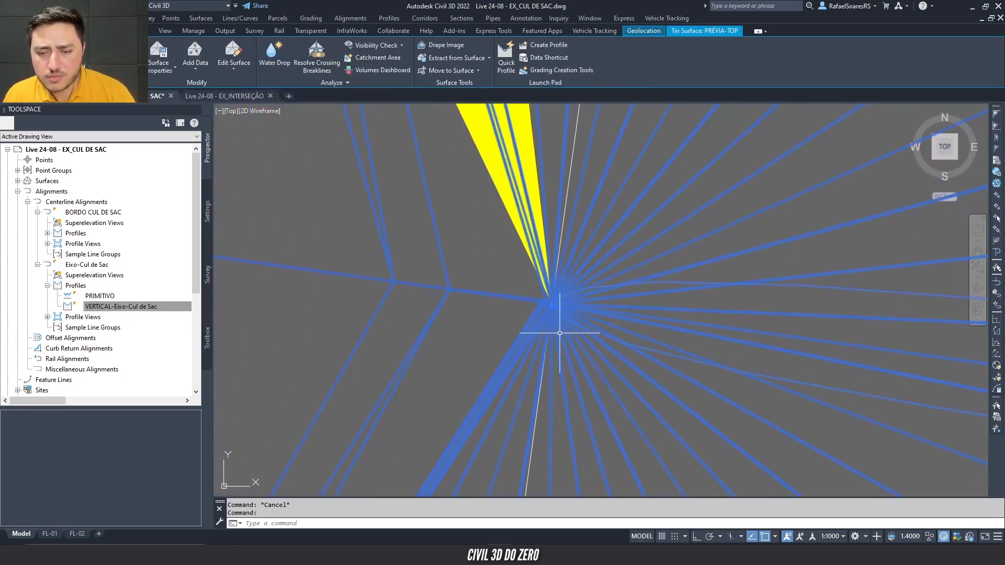
{"action": "right_click", "coordinate": [542, 304]}
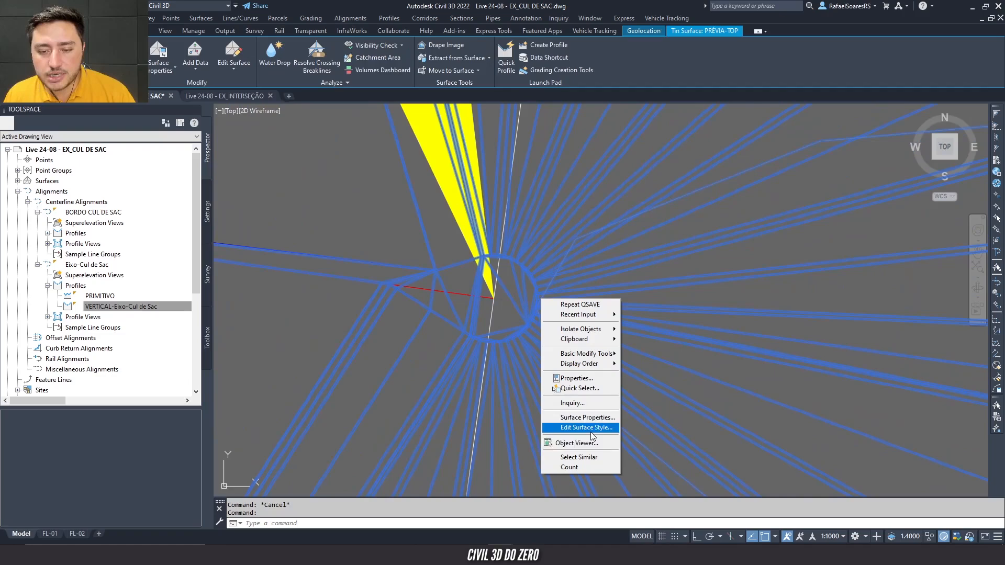
{"action": "key", "text": "Escape"}
{"action": "key", "text": "Escape"}
{"action": "scroll", "coordinate": [478, 288], "scroll_direction": "down", "scroll_amount": 5}
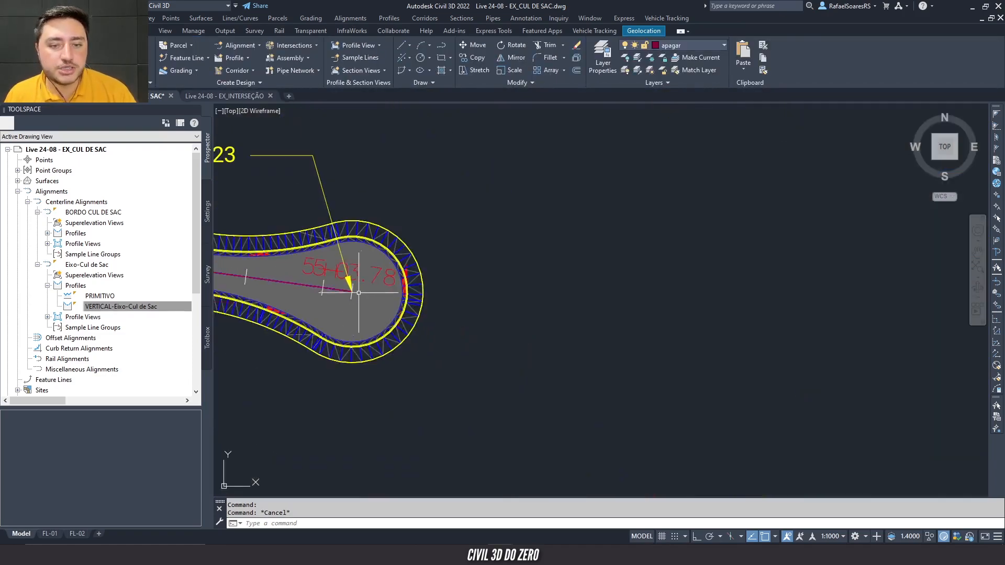
{"action": "mouse_move", "coordinate": [359, 293]}
{"action": "middle_mouse_down"}
{"action": "mouse_move", "coordinate": [562, 332]}
{"action": "mouse_move", "coordinate": [529, 338]}
{"action": "middle_mouse_up"}
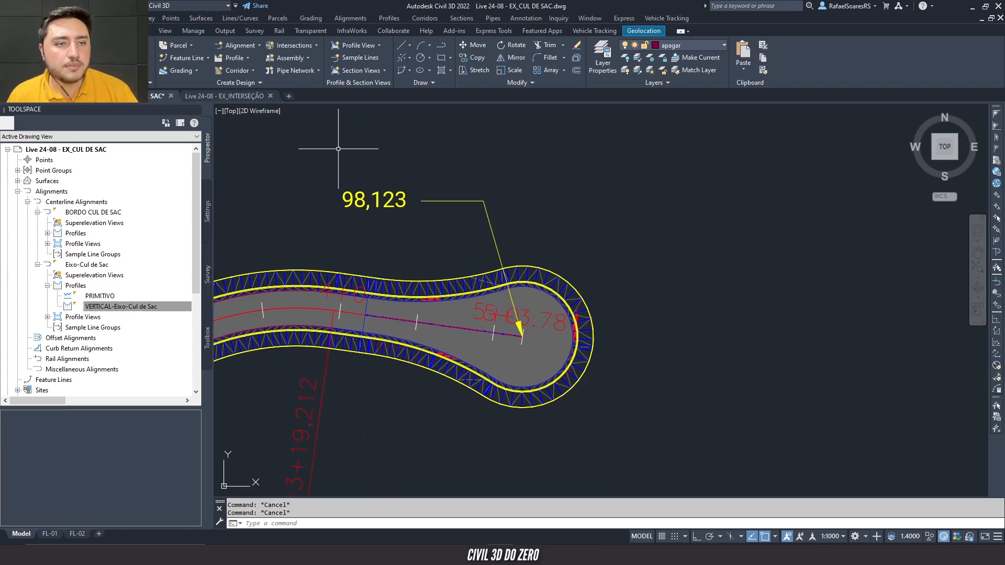
- Split the model view into two vertical viewports and orbit one to a low front view of the cul-de-sac
{"action": "left_click", "coordinate": [165, 31]}
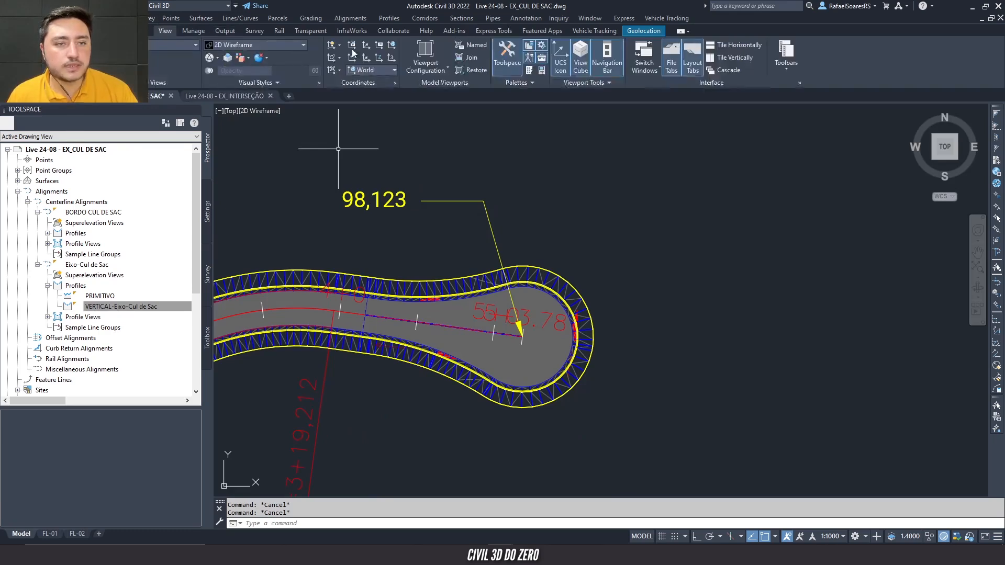
{"action": "left_click", "coordinate": [444, 70]}
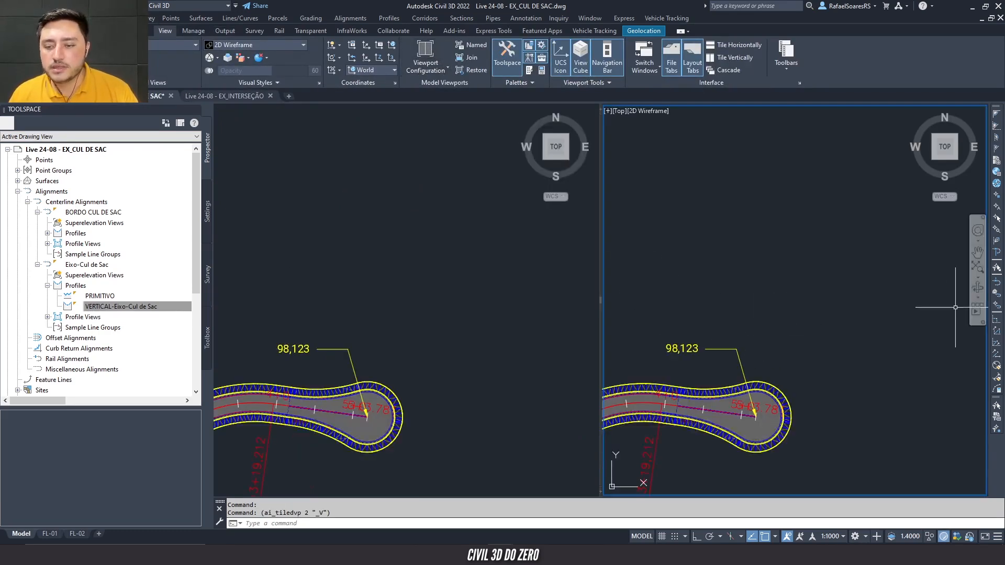
{"action": "middle_click_drag", "start_coordinate": [788, 402], "coordinate": [752, 280], "text": "shift"}
{"action": "scroll", "coordinate": [754, 280], "scroll_direction": "up", "scroll_amount": 10}
{"action": "middle_click_drag", "start_coordinate": [775, 272], "coordinate": [760, 314], "text": "shift"}
{"action": "scroll", "coordinate": [763, 302], "scroll_direction": "down", "scroll_amount": 6}
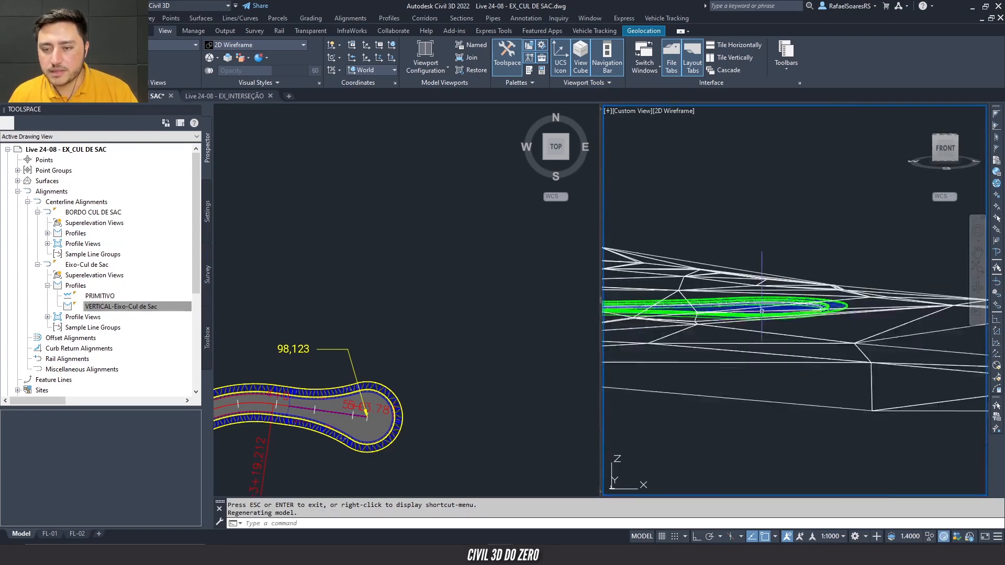
{"action": "middle_click_drag", "start_coordinate": [765, 304], "coordinate": [795, 294], "text": "shift"}
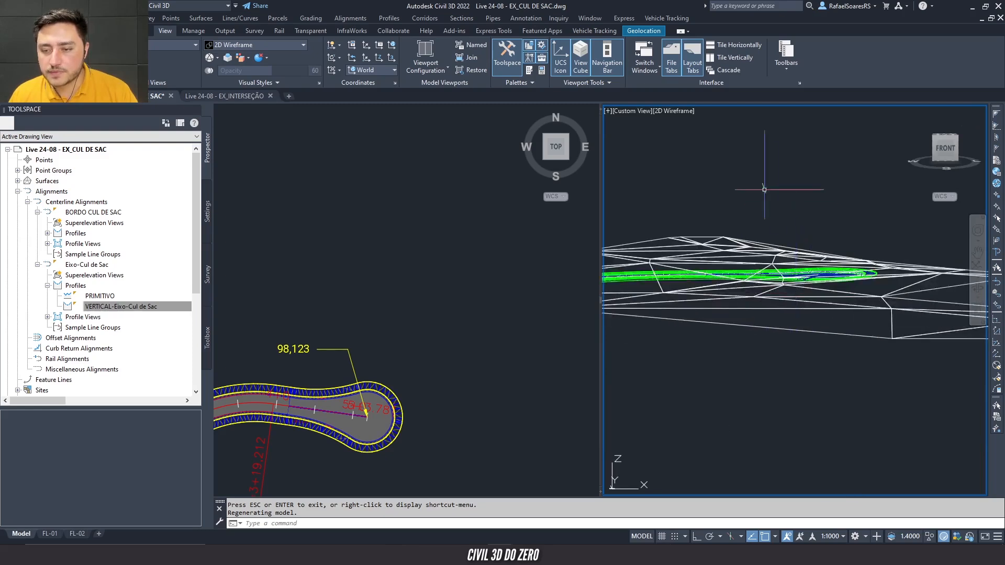
- Set the PRIMITIVO surface's style to _0 Invisível
{"action": "left_click", "coordinate": [769, 299]}
{"action": "right_click", "coordinate": [769, 301]}
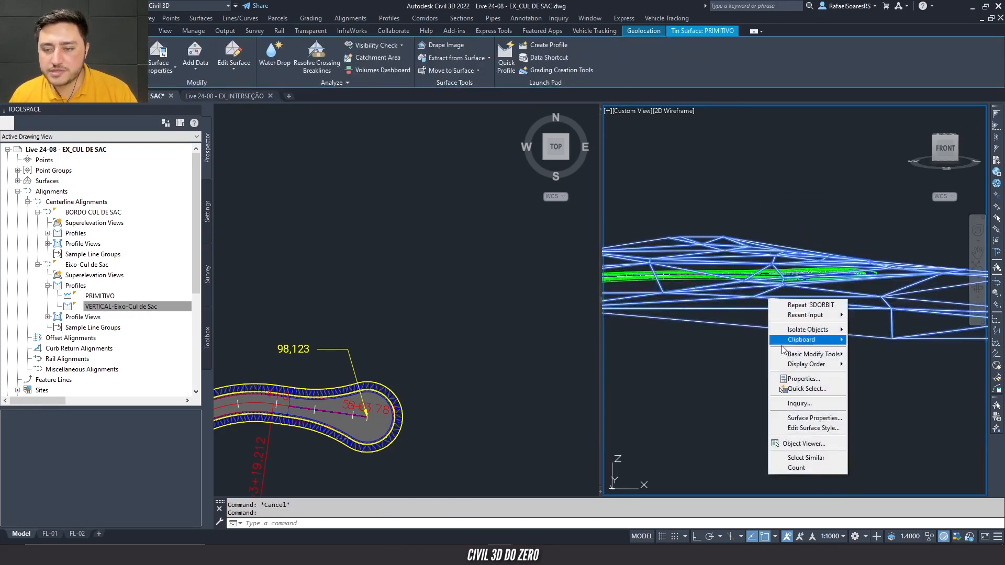
{"action": "left_click", "coordinate": [801, 418]}
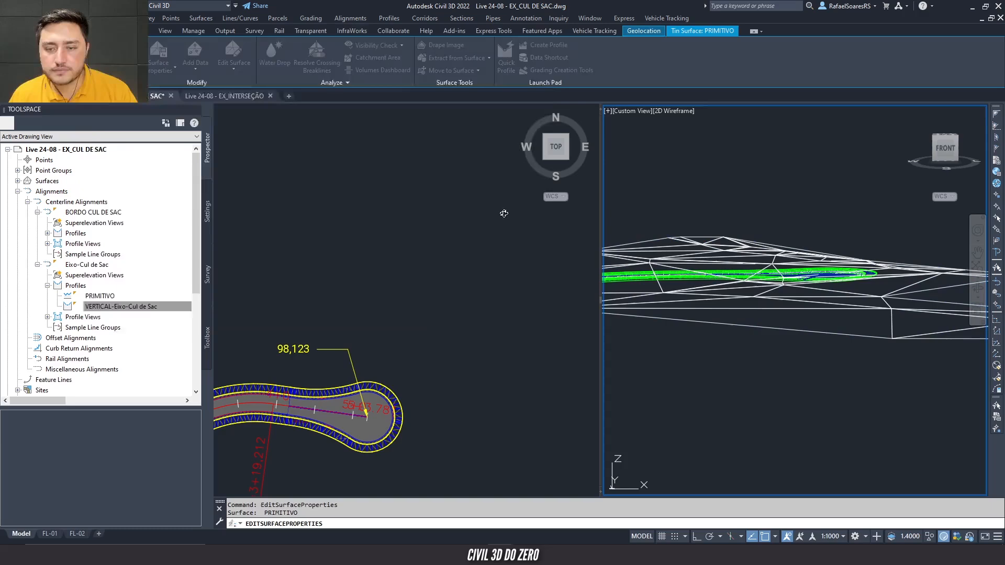
{"action": "left_click", "coordinate": [191, 212]}
{"action": "left_click", "coordinate": [135, 224]}
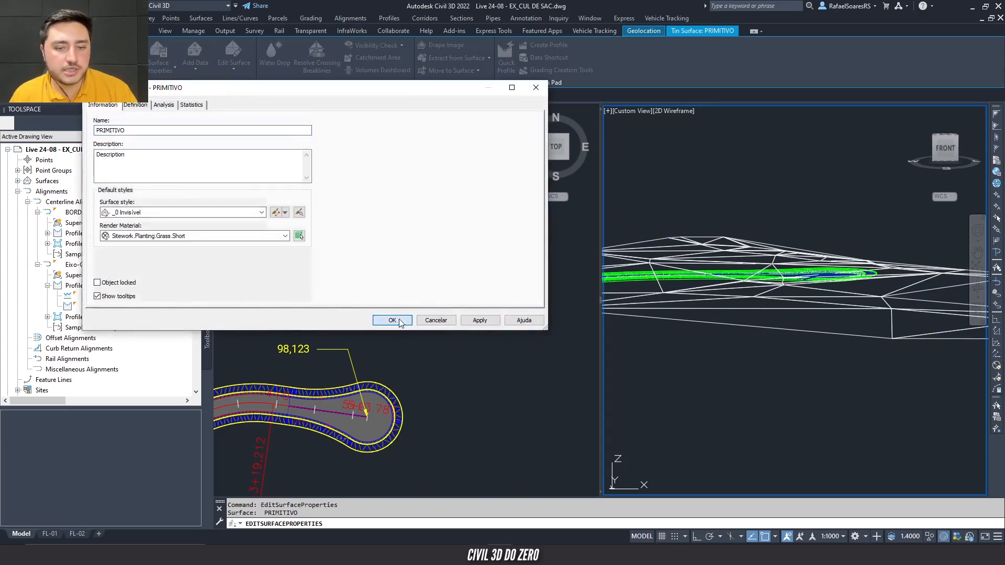
{"action": "left_click", "coordinate": [392, 321]}
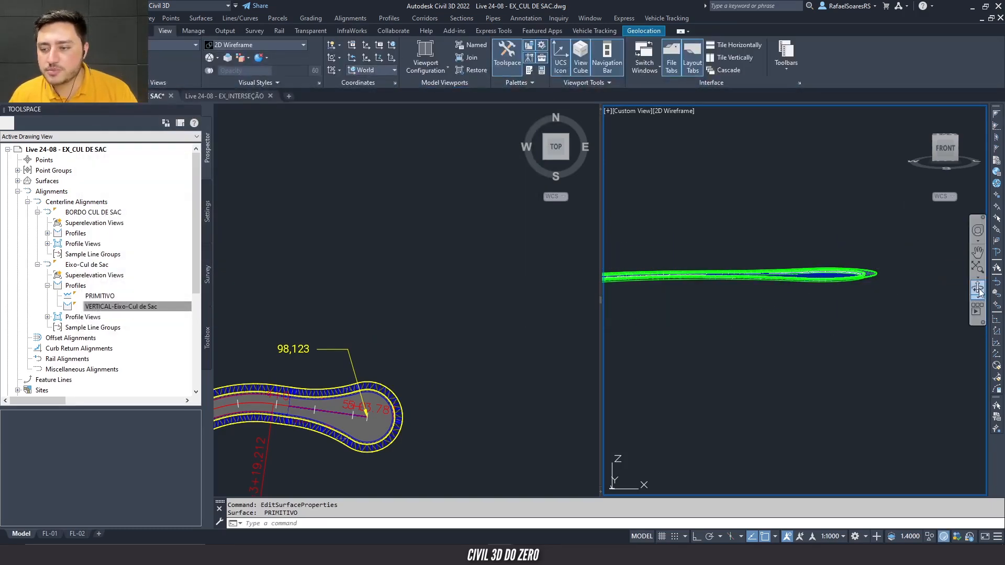
- Orbit the 3D viewport towards the bulb centre and select the PRÉVIA-TOP surface to examine its triangle edges there
{"action": "middle_click_drag", "start_coordinate": [834, 289], "coordinate": [824, 246], "text": "shift"}
{"action": "scroll", "coordinate": [773, 366], "scroll_direction": "up", "scroll_amount": 8}
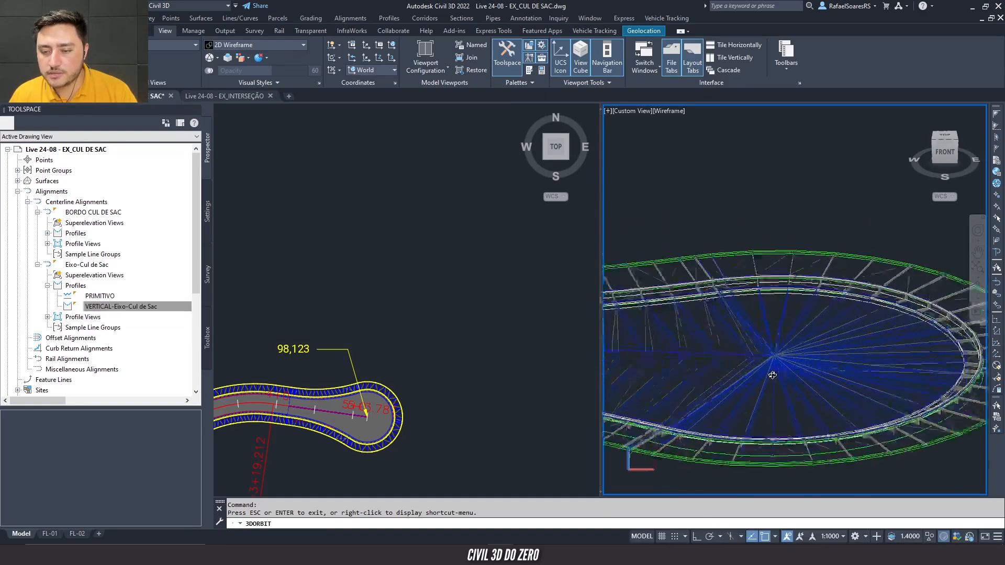
{"action": "scroll", "coordinate": [773, 364], "scroll_direction": "up", "scroll_amount": 10}
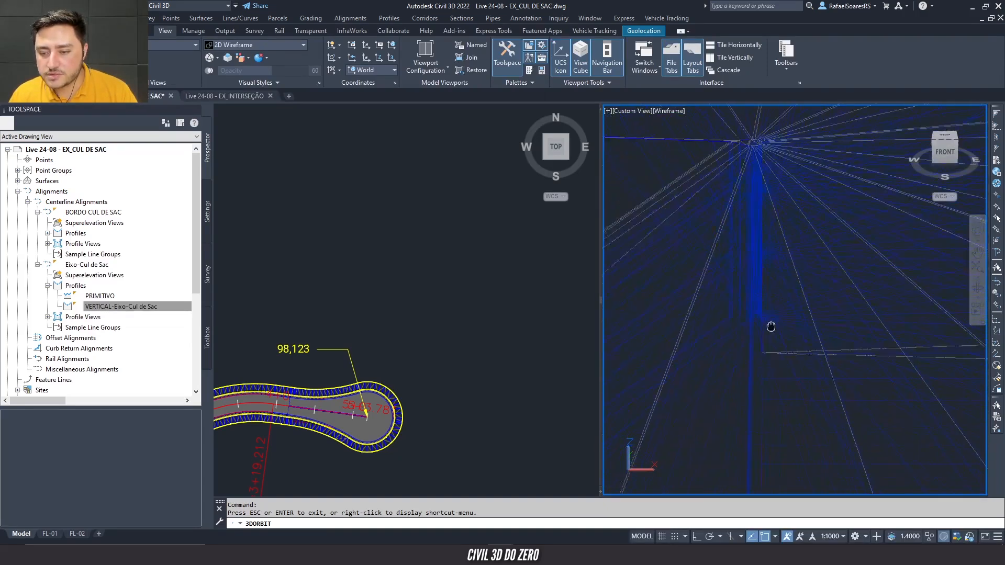
{"action": "scroll", "coordinate": [743, 305], "scroll_direction": "up", "scroll_amount": 4}
{"action": "key", "text": "Escape"}
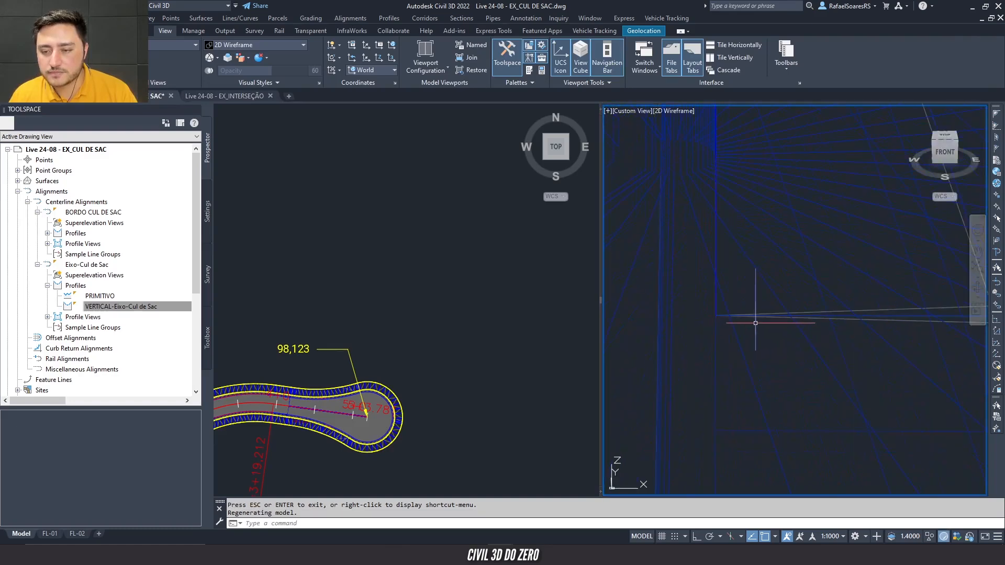
{"action": "left_click", "coordinate": [764, 317]}
{"action": "scroll", "coordinate": [741, 325], "scroll_direction": "down", "scroll_amount": 5}
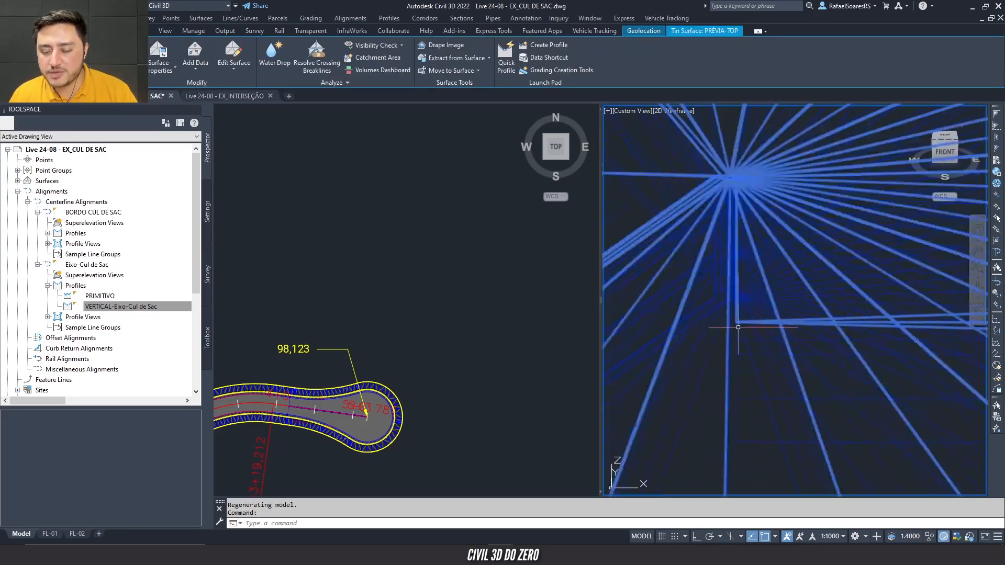
- Turn on the Points component for the Model view direction in the PRÉVIA-TOP surface's style _1 Curvas 1&5_Cinza
{"action": "scroll", "coordinate": [738, 327], "scroll_direction": "up", "scroll_amount": 5}
{"action": "right_click", "coordinate": [738, 327]}
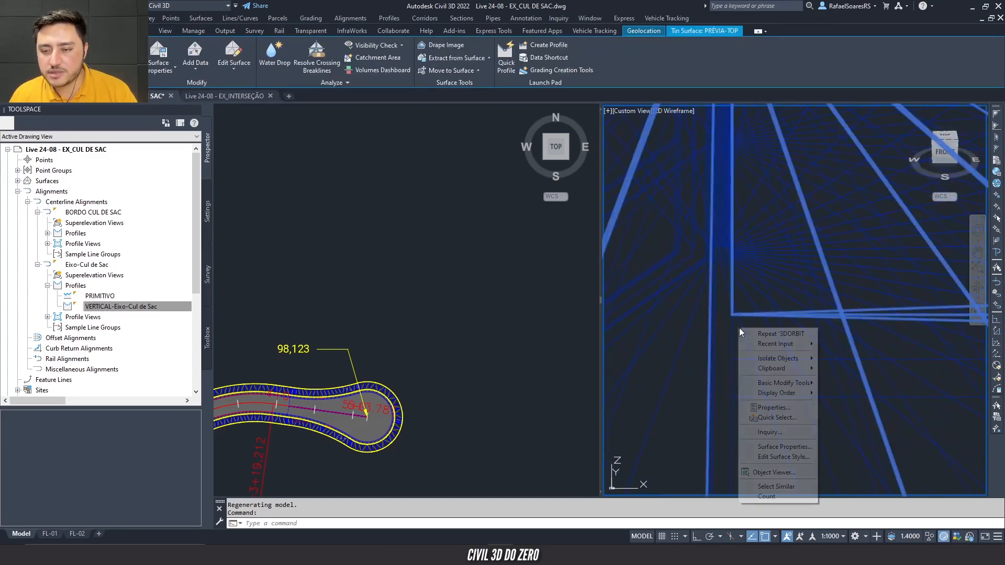
{"action": "left_click", "coordinate": [783, 457]}
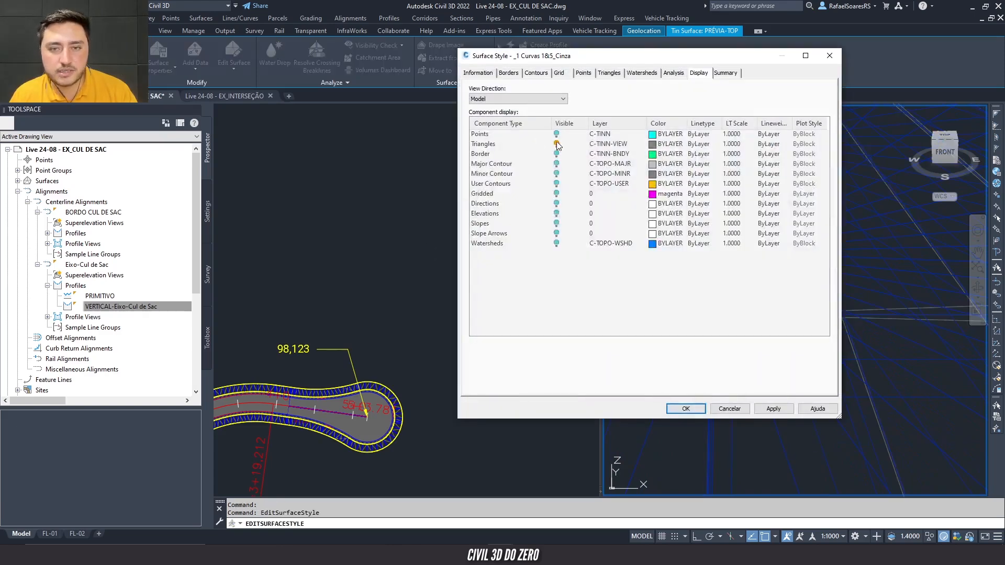
{"action": "left_click", "coordinate": [686, 409]}
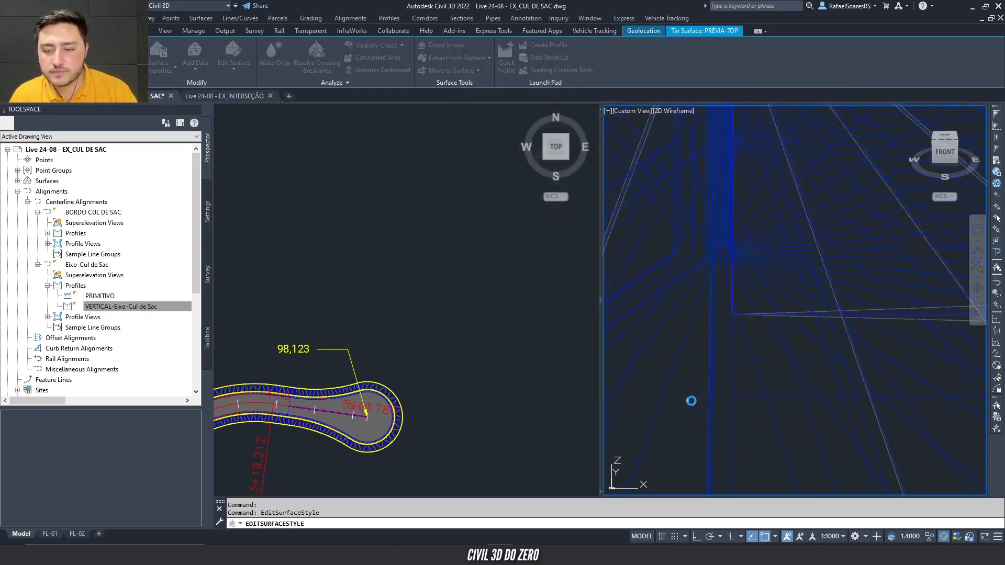
{"action": "key", "text": "Escape"}
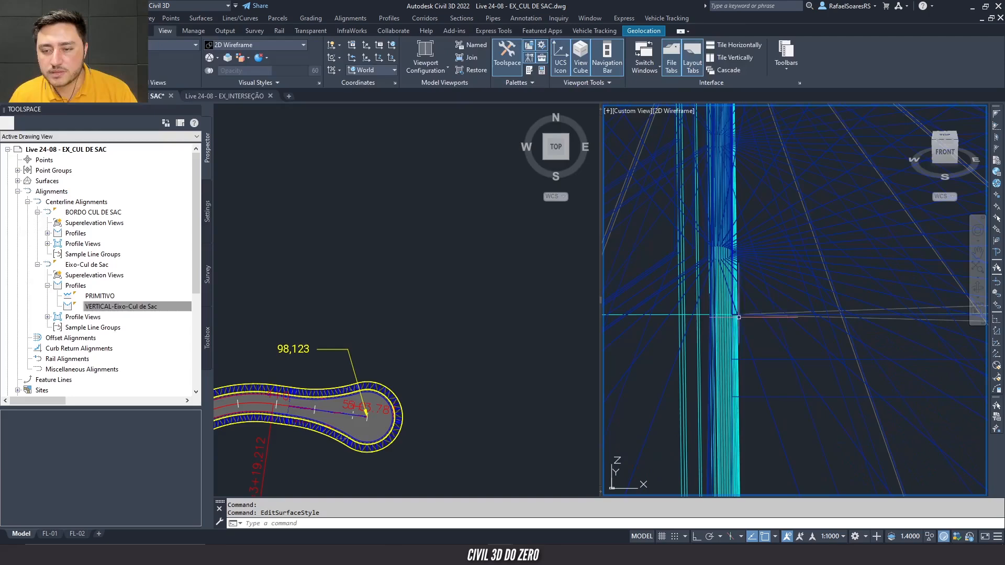
- Examine the PRÉVIA-TOP surface's points and triangle edges around the bulb centre in the 3D viewport, then deselect the surface
{"action": "scroll", "coordinate": [733, 326], "scroll_direction": "up", "scroll_amount": 2}
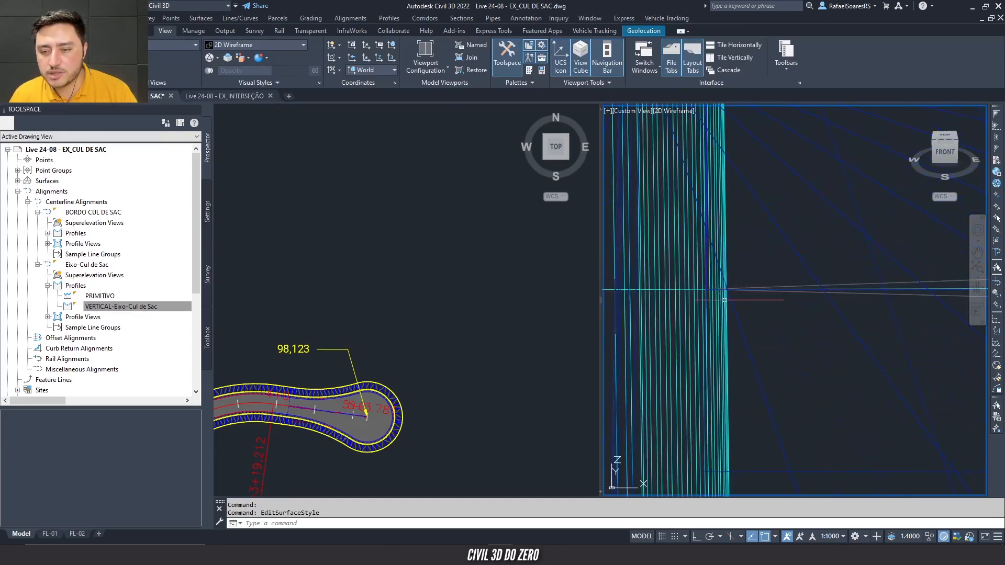
{"action": "left_click", "coordinate": [726, 302]}
{"action": "scroll", "coordinate": [723, 297], "scroll_direction": "down", "scroll_amount": 8}
{"action": "scroll", "coordinate": [719, 304], "scroll_direction": "up", "scroll_amount": 6}
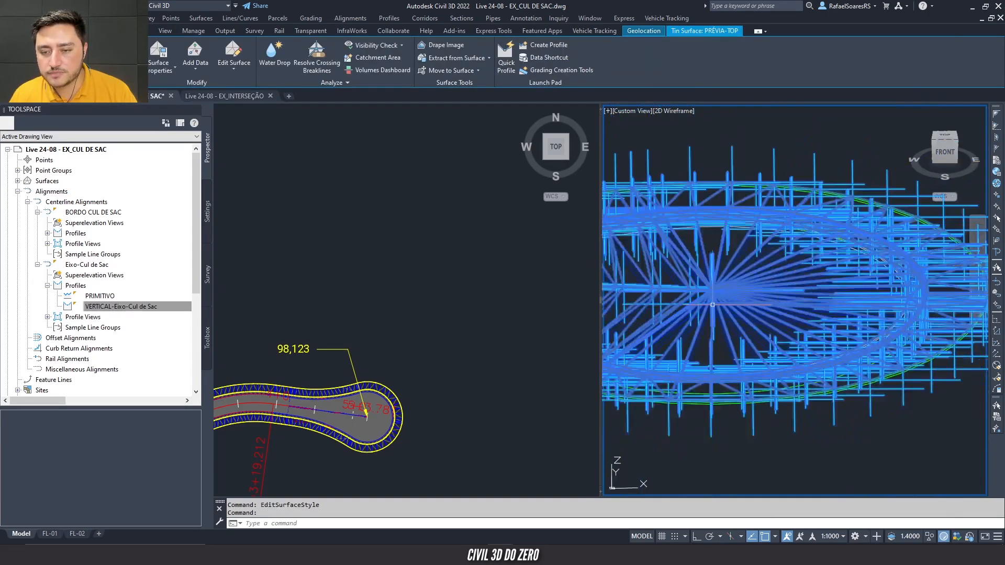
{"action": "mouse_move", "coordinate": [728, 303]}
{"action": "middle_mouse_down", "text": "shift"}
{"action": "mouse_move", "coordinate": [734, 403]}
{"action": "mouse_move", "coordinate": [742, 301]}
{"action": "middle_mouse_up", "text": "shift"}
{"action": "key", "text": "Escape"}
{"action": "left_click", "coordinate": [735, 404]}
{"action": "key", "text": "Escape"}
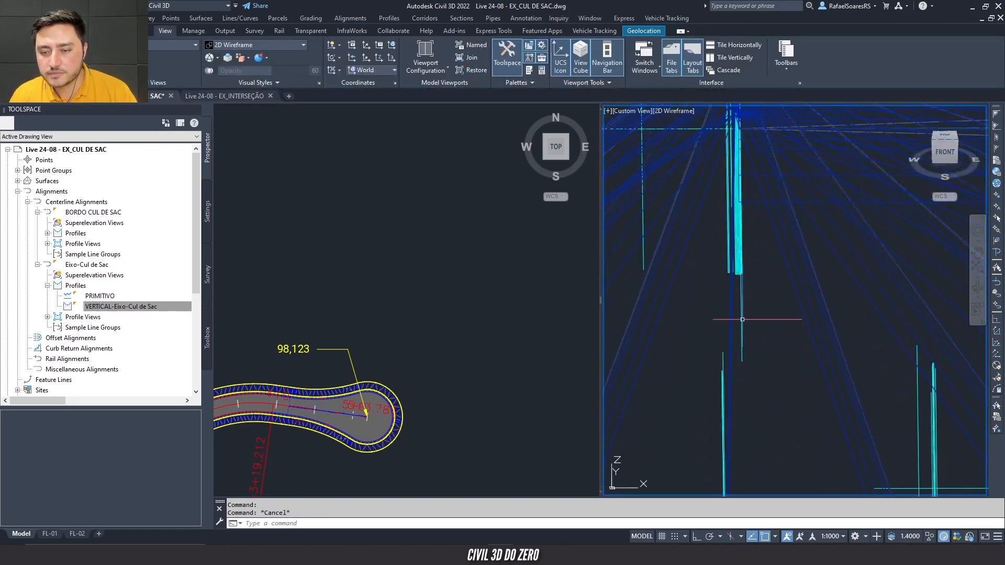
- Try to delete a point of the PRÉVIA-TOP surface with Delete Point from the 3D viewport
{"action": "left_click", "coordinate": [760, 325]}
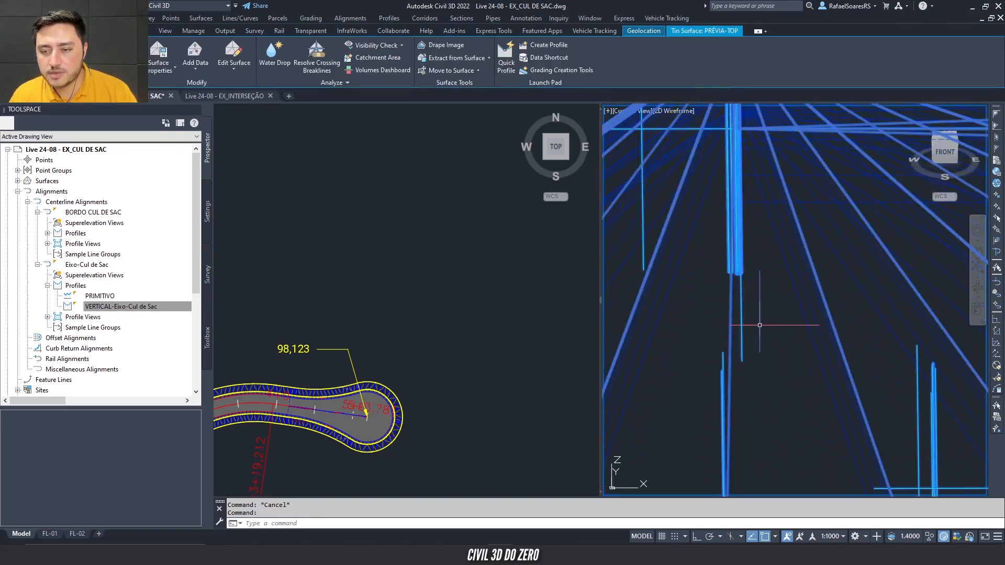
{"action": "left_click", "coordinate": [237, 71]}
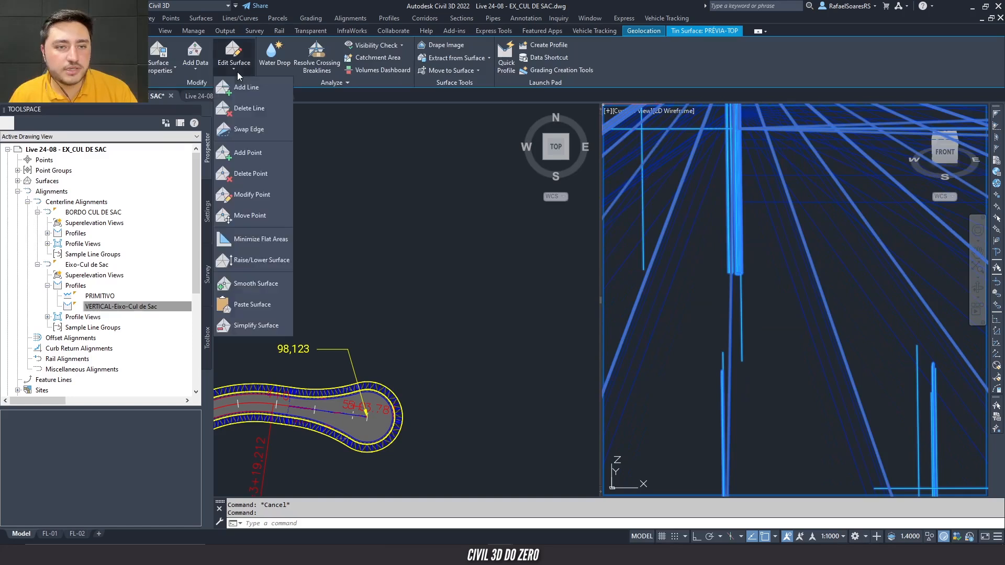
{"action": "left_click", "coordinate": [264, 178]}
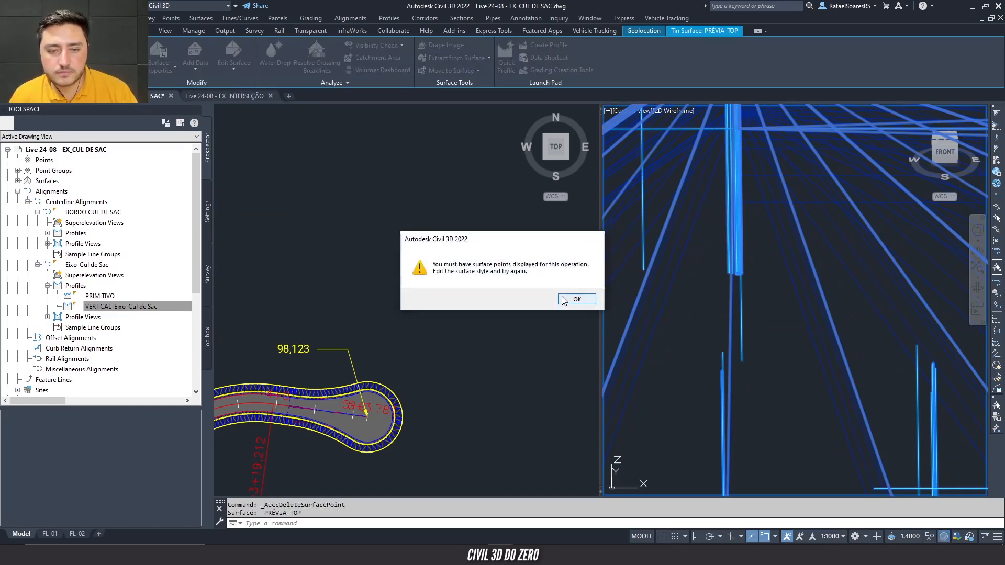
{"action": "left_click", "coordinate": [563, 300]}
{"action": "key", "text": "Escape"}
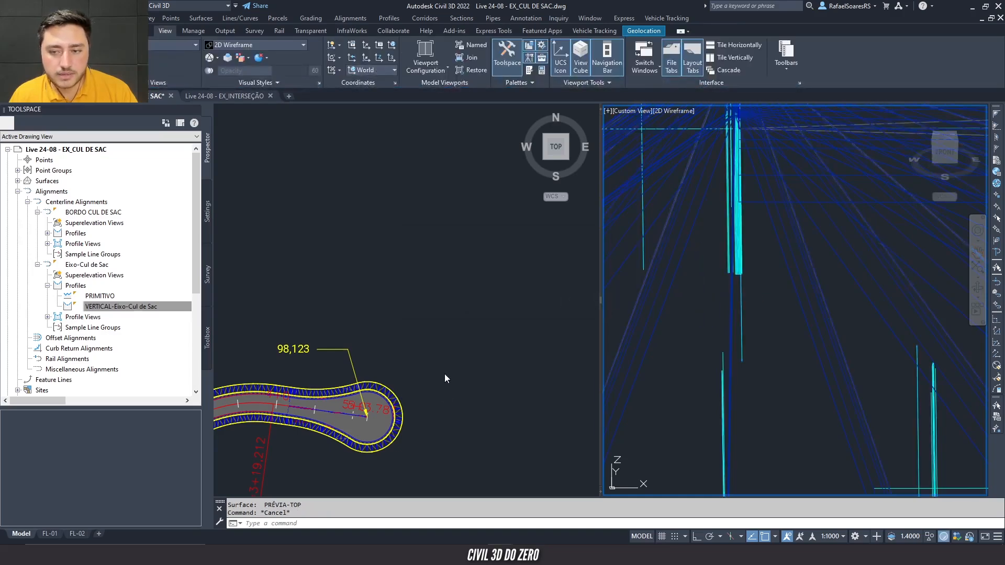
- Turn on the Points component for the Plan view direction in the PRÉVIA-TOP surface's style
{"action": "left_click", "coordinate": [445, 374]}
{"action": "scroll", "coordinate": [394, 398], "scroll_direction": "up", "scroll_amount": 8}
{"action": "left_click", "coordinate": [403, 391]}
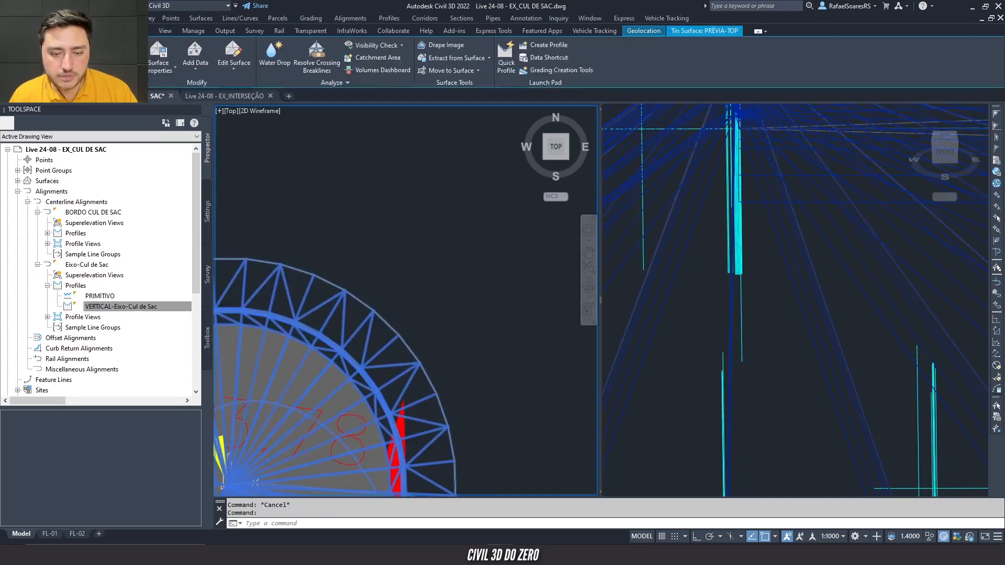
{"action": "right_click", "coordinate": [400, 377]}
{"action": "left_click", "coordinate": [430, 324]}
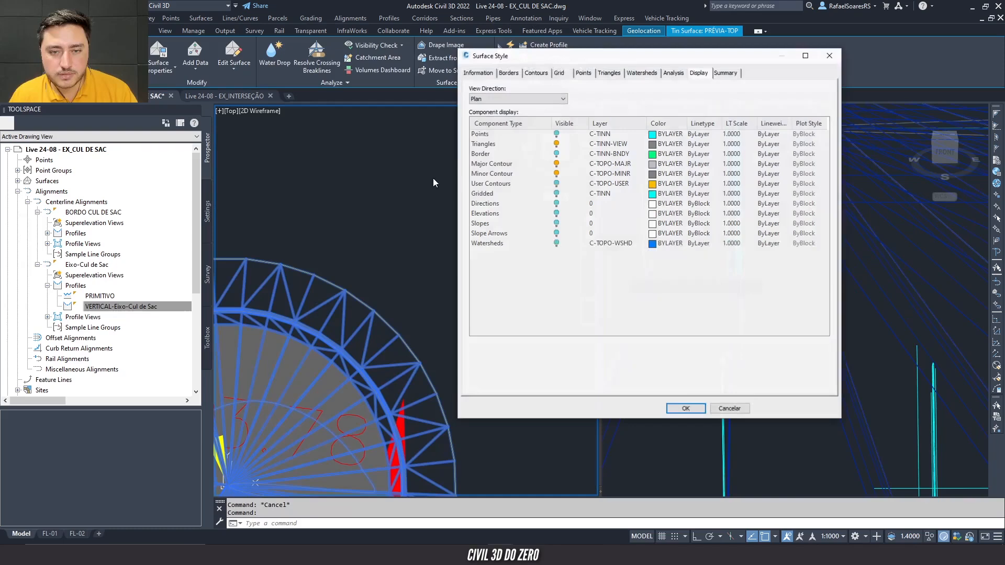
{"action": "left_click", "coordinate": [685, 408]}
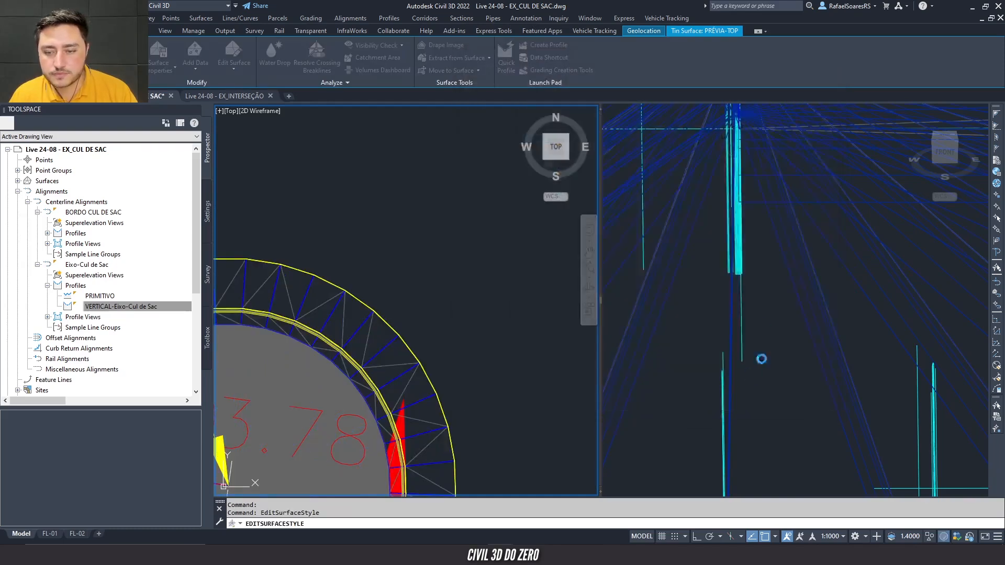
{"action": "key", "text": "Escape"}
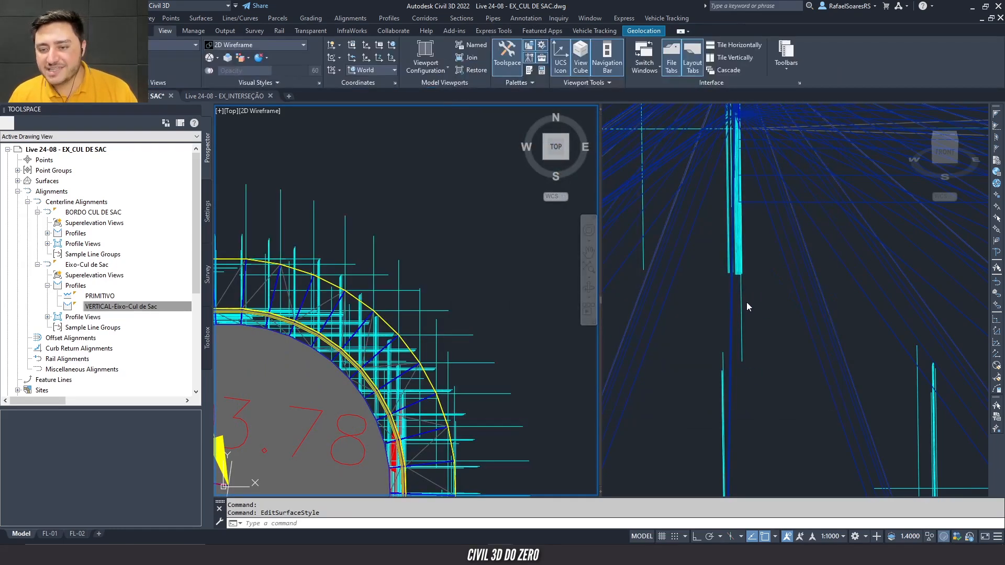
- Check the elevation of a surface point in the bulb-centre ring with Modify Point, then cancel the command
{"action": "left_click", "coordinate": [747, 303]}
{"action": "scroll", "coordinate": [743, 271], "scroll_direction": "up", "scroll_amount": 1}
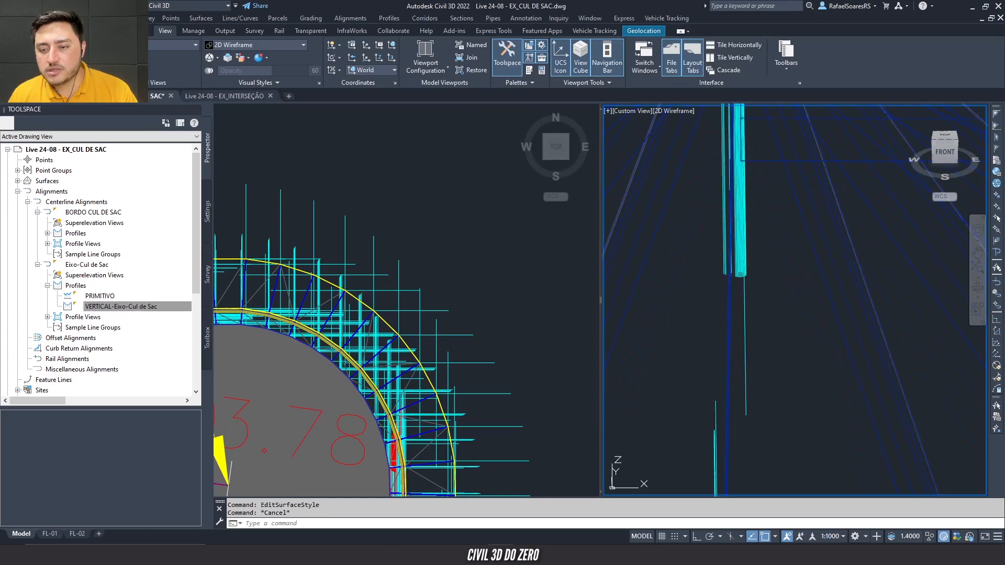
{"action": "left_click", "coordinate": [743, 272]}
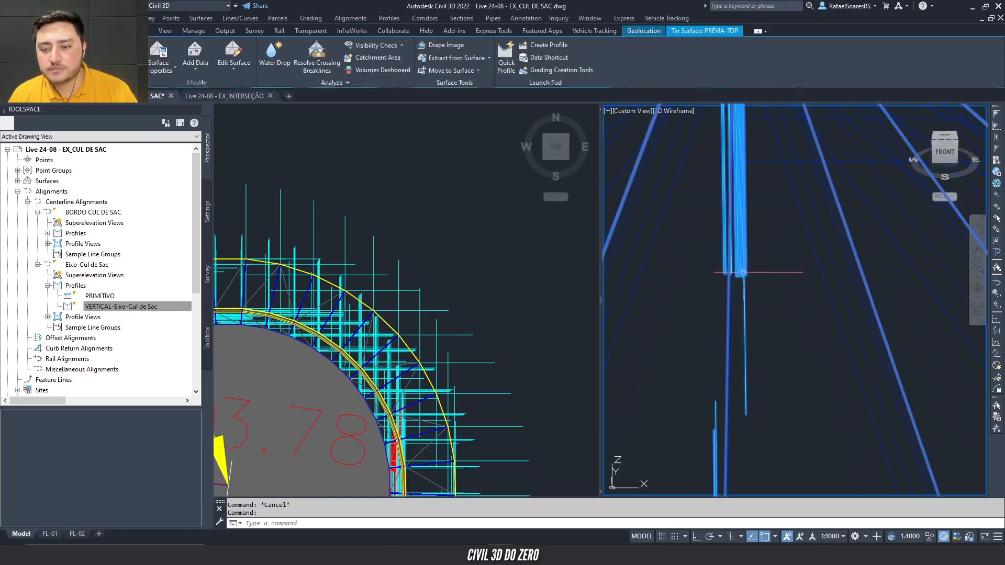
{"action": "left_click", "coordinate": [232, 61]}
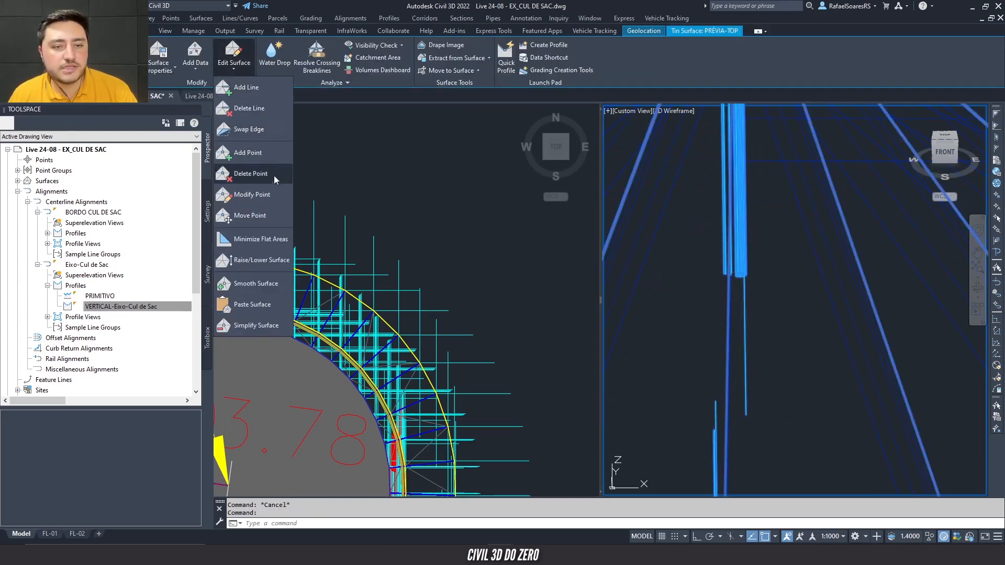
{"action": "left_click", "coordinate": [254, 195]}
{"action": "scroll", "coordinate": [732, 278], "scroll_direction": "up", "scroll_amount": 3}
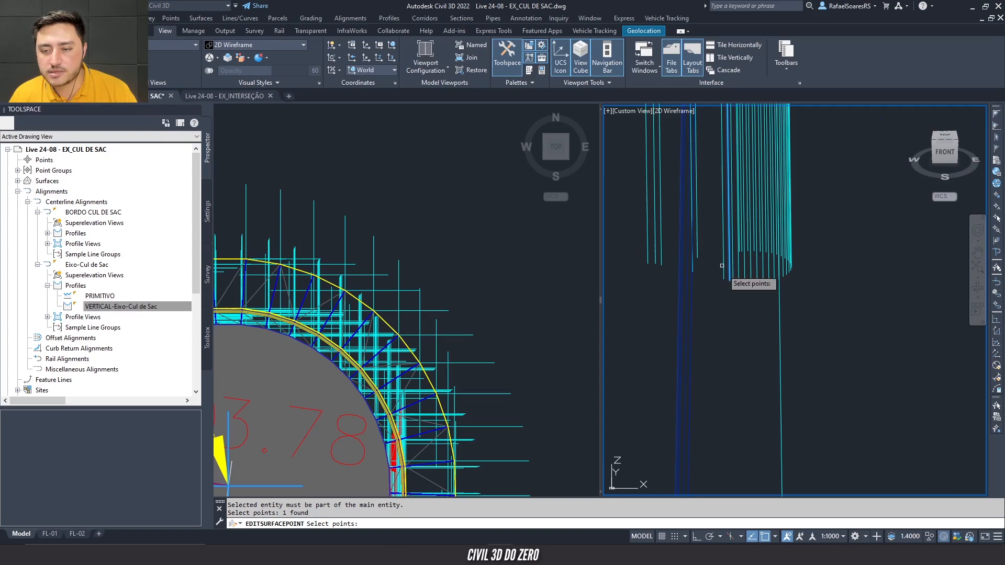
{"action": "key", "text": "Return"}
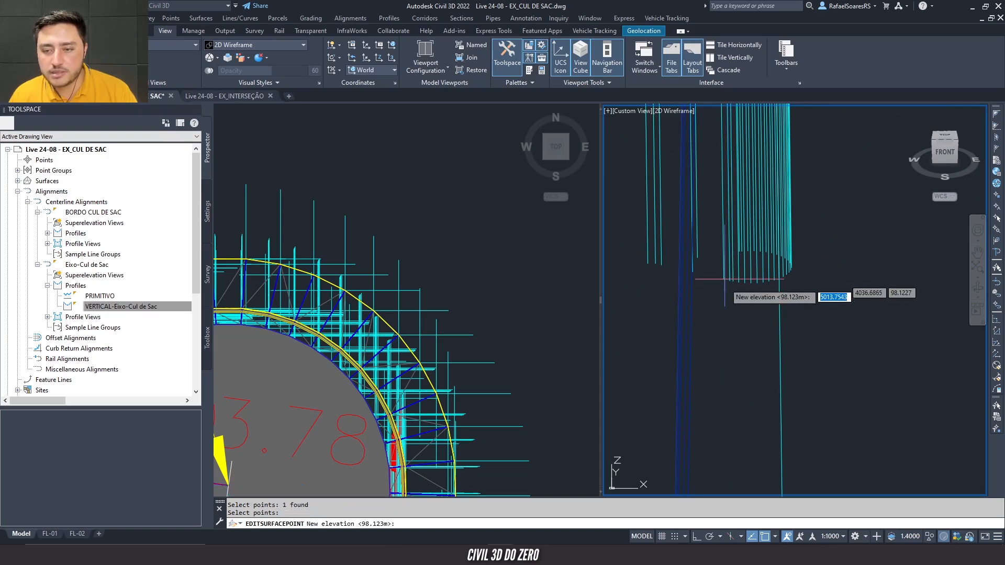
{"action": "key", "text": "Escape"}
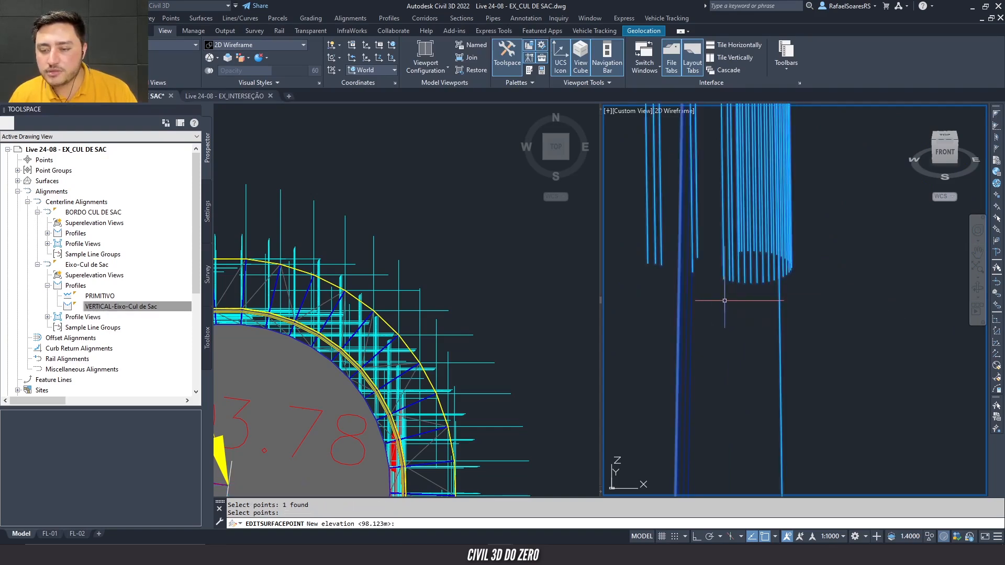
- Check the elevation of the stray PRÉVIA-TOP point hanging below the bulb-centre ring and compare it with a ring point
{"action": "key", "text": "Return"}
{"action": "scroll", "coordinate": [772, 309], "scroll_direction": "down", "scroll_amount": 4}
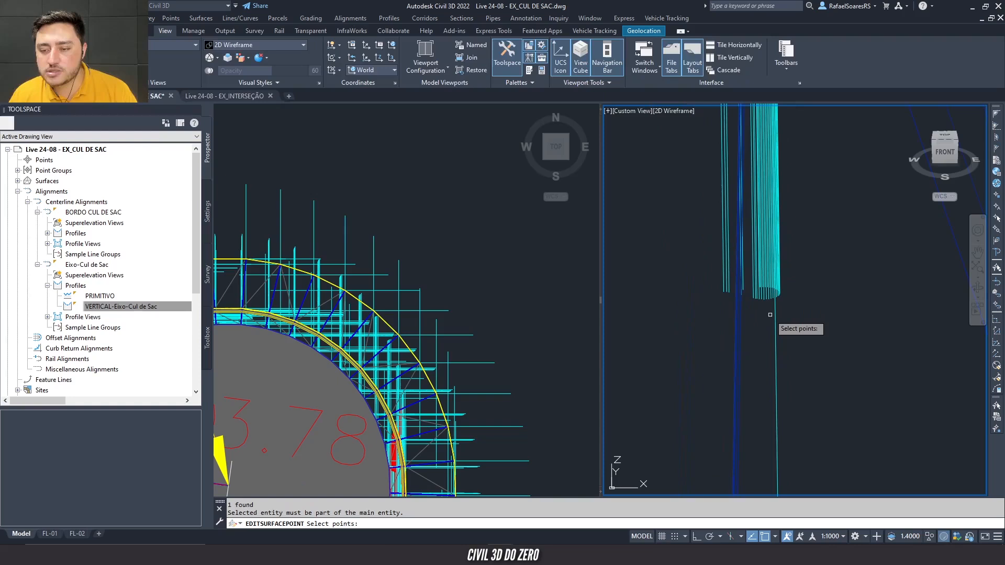
{"action": "key", "text": "Return"}
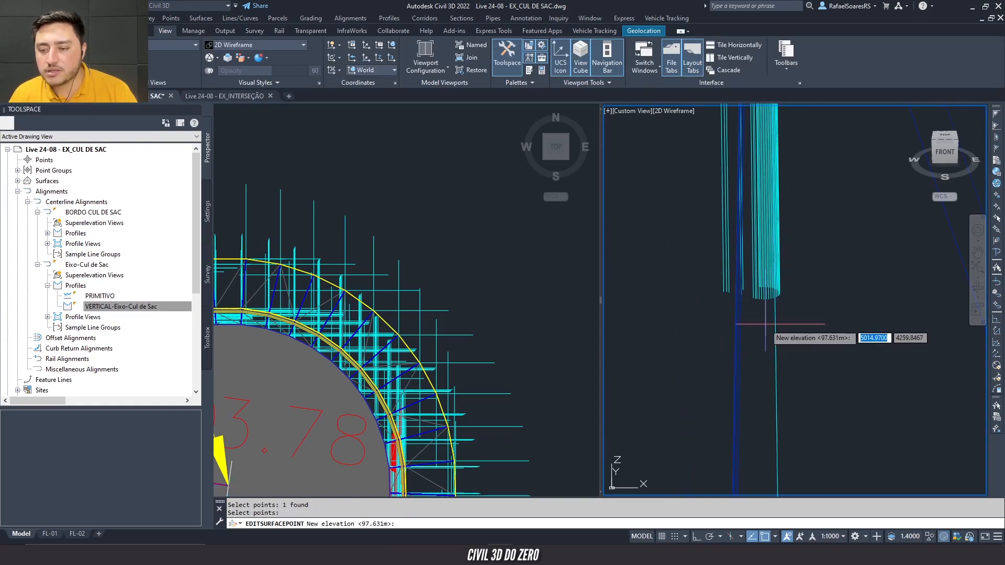
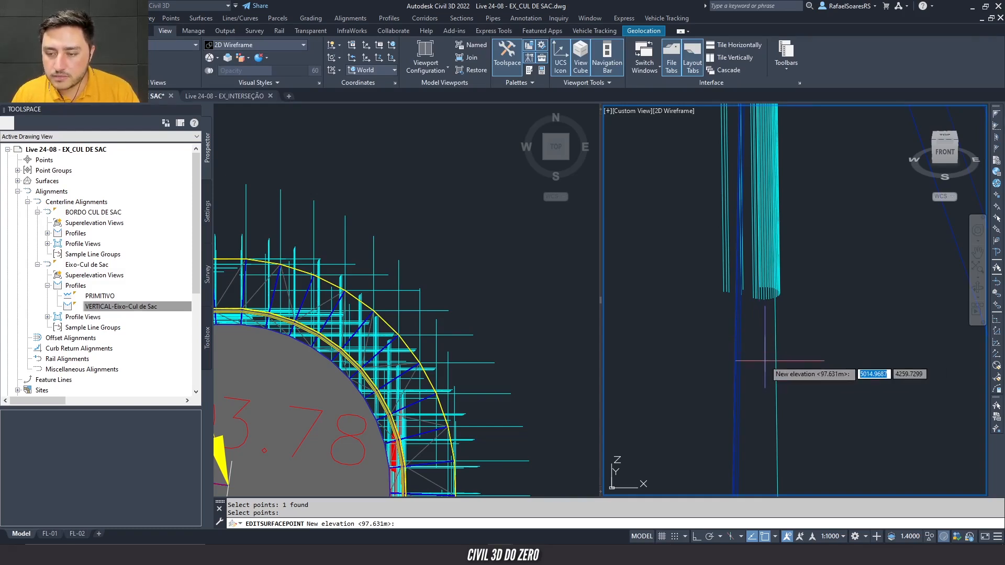
{"action": "key", "text": "Escape"}
{"action": "key", "text": "Return"}
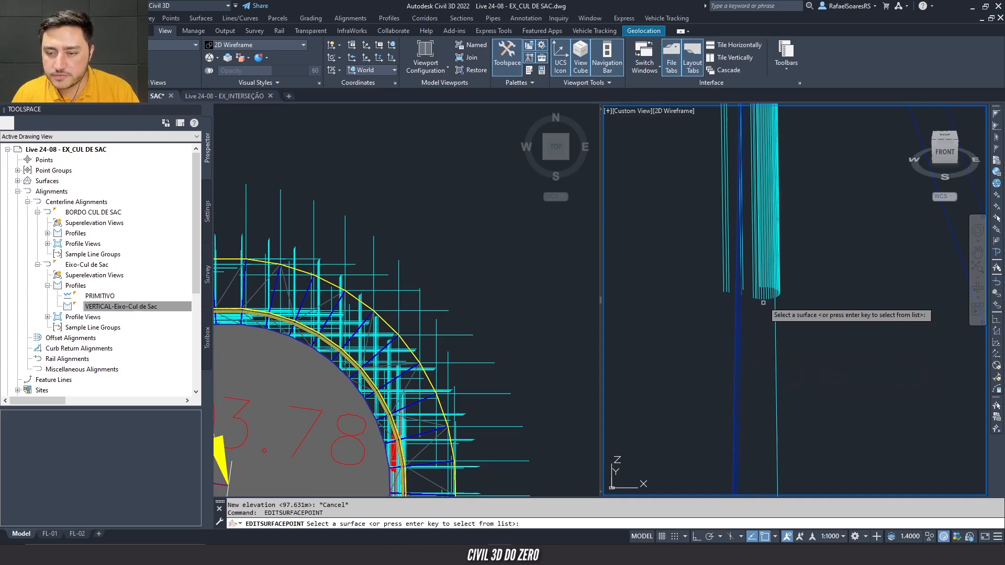
{"action": "left_click", "coordinate": [761, 294]}
{"action": "key", "text": "Return"}
{"action": "key", "text": "Escape"}
- Set the elevation of the stray low PRÉVIA-TOP point at the bulb centre to 98.123 m with Modify Point
{"action": "key", "text": "Return"}
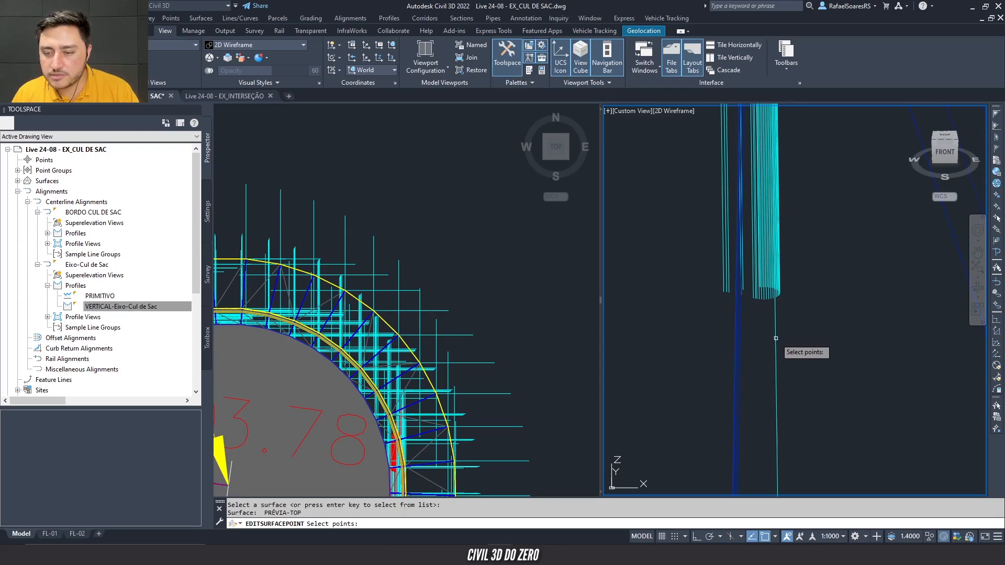
{"action": "key", "text": "Return"}
{"action": "type", "text": "98.123"}
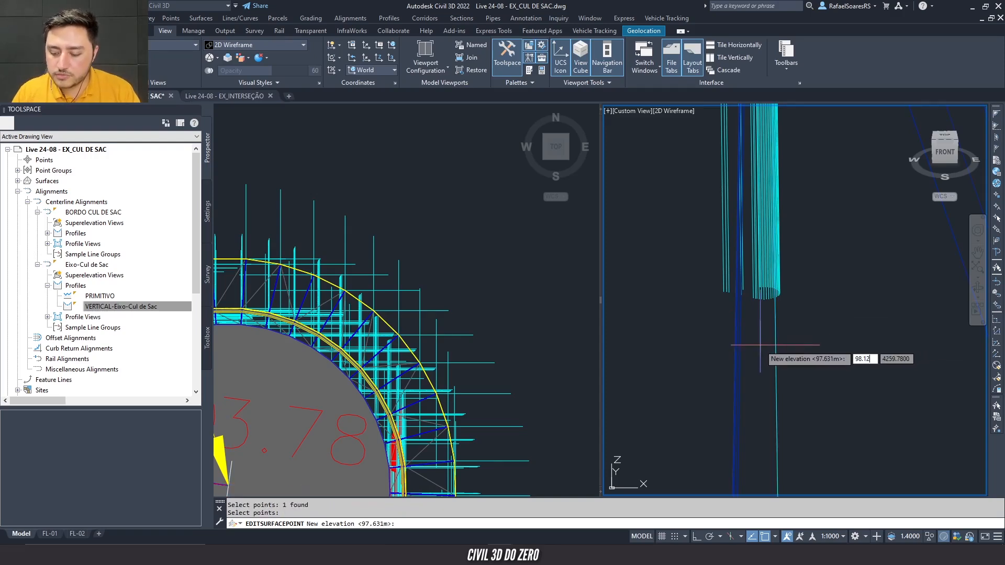
{"action": "key", "text": "Return"}
{"action": "key", "text": "Escape"}
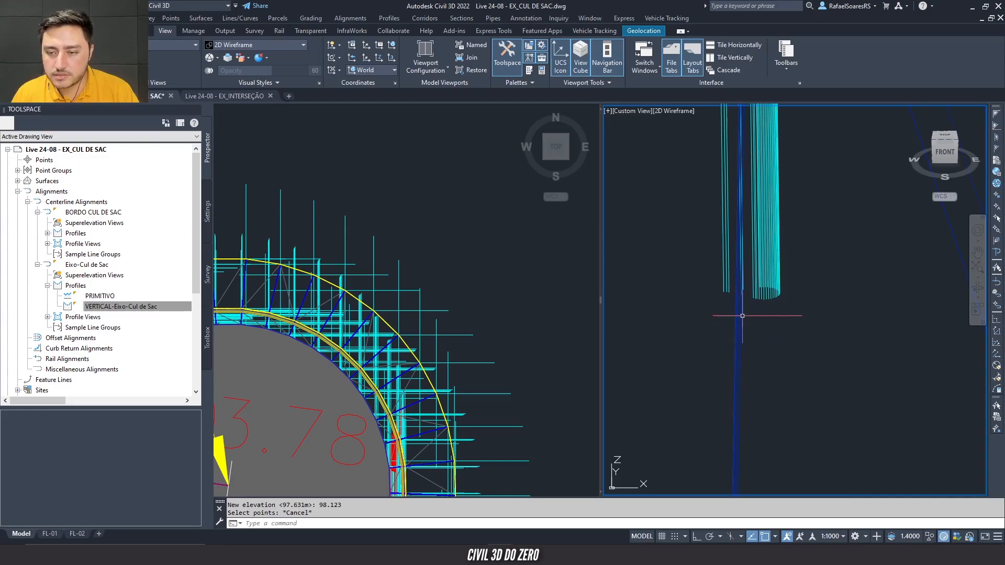
- Inspect the corrected PRÉVIA-TOP surface in the Object Viewer, orbiting it to a low angle, then close the viewer
{"action": "scroll", "coordinate": [742, 335], "scroll_direction": "down", "scroll_amount": 10}
{"action": "scroll", "coordinate": [745, 348], "scroll_direction": "up", "scroll_amount": 4}
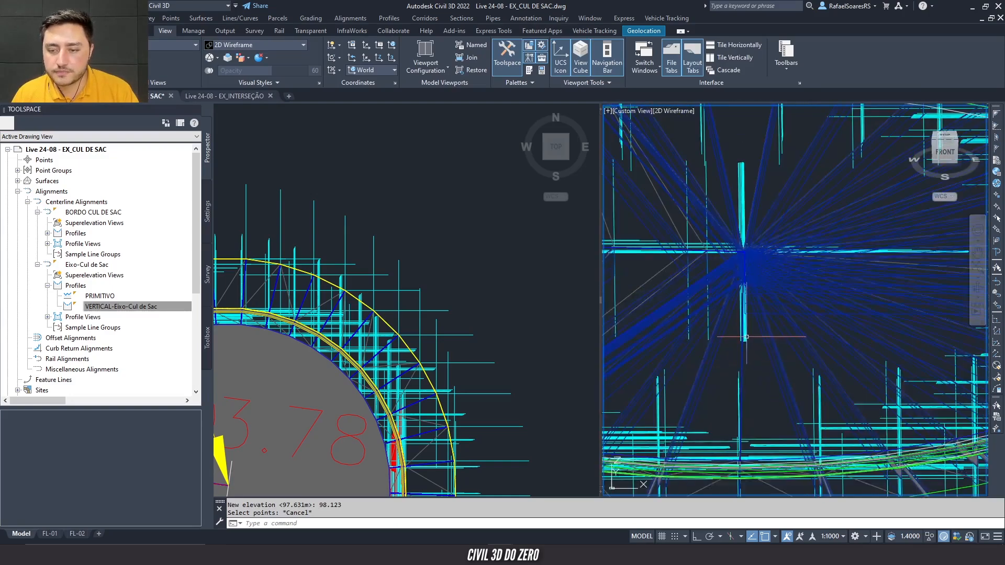
{"action": "left_click", "coordinate": [746, 336]}
{"action": "right_click", "coordinate": [749, 336]}
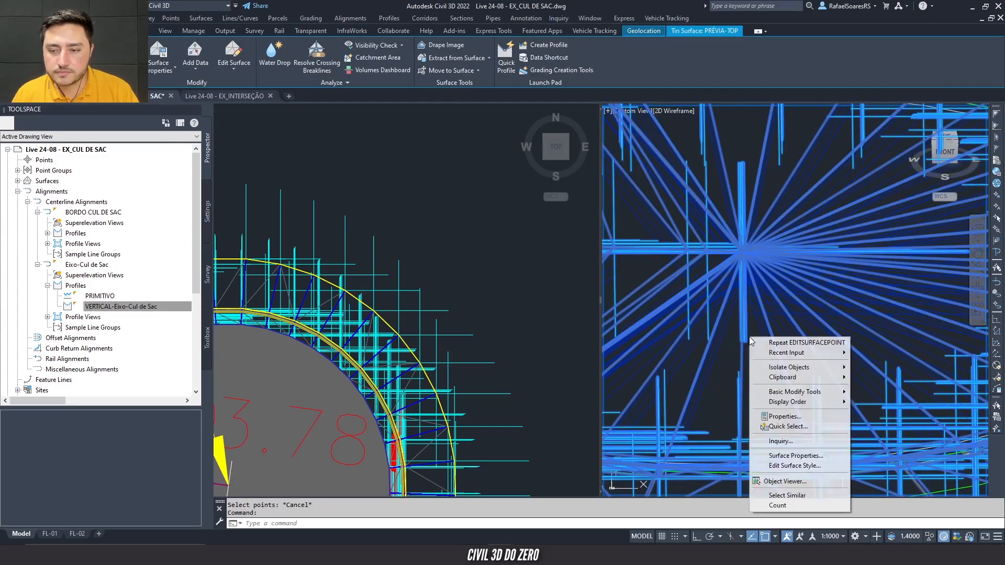
{"action": "left_click", "coordinate": [776, 481]}
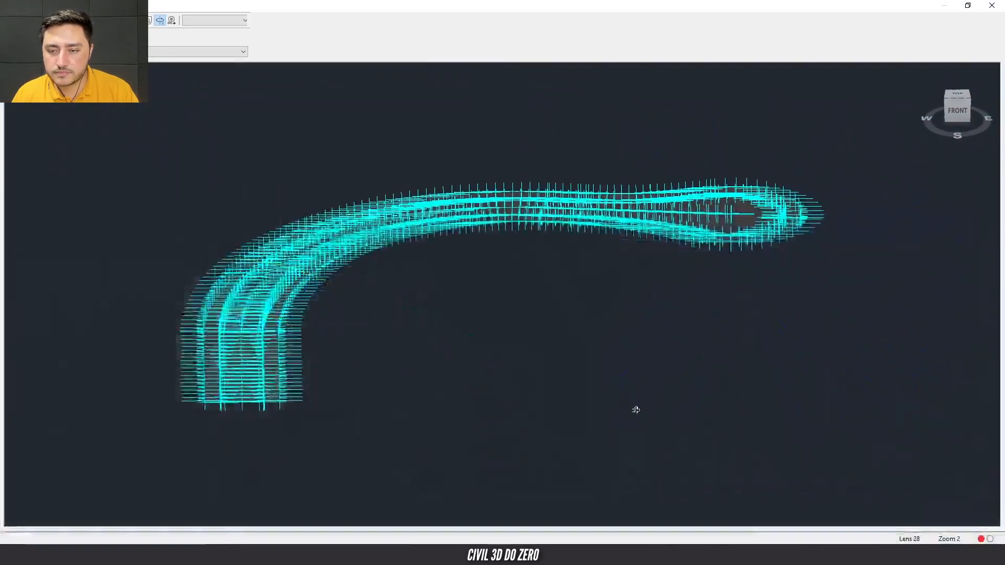
{"action": "left_click_drag", "start_coordinate": [635, 409], "coordinate": [623, 361]}
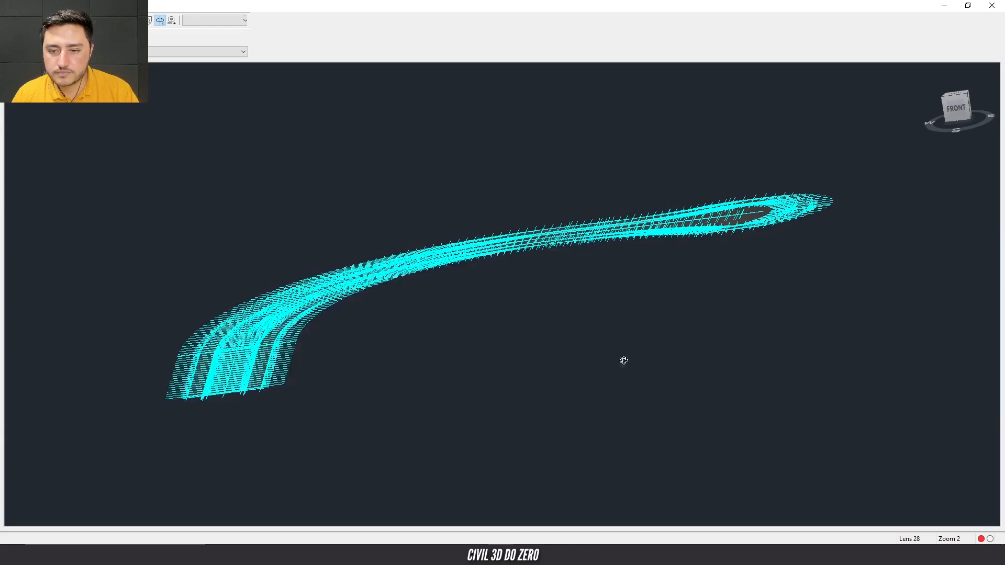
{"action": "mouse_move", "coordinate": [651, 282]}
{"action": "left_mouse_down"}
{"action": "mouse_move", "coordinate": [675, 344]}
{"action": "mouse_move", "coordinate": [489, 298]}
{"action": "left_mouse_up"}
{"action": "key", "text": "Escape"}
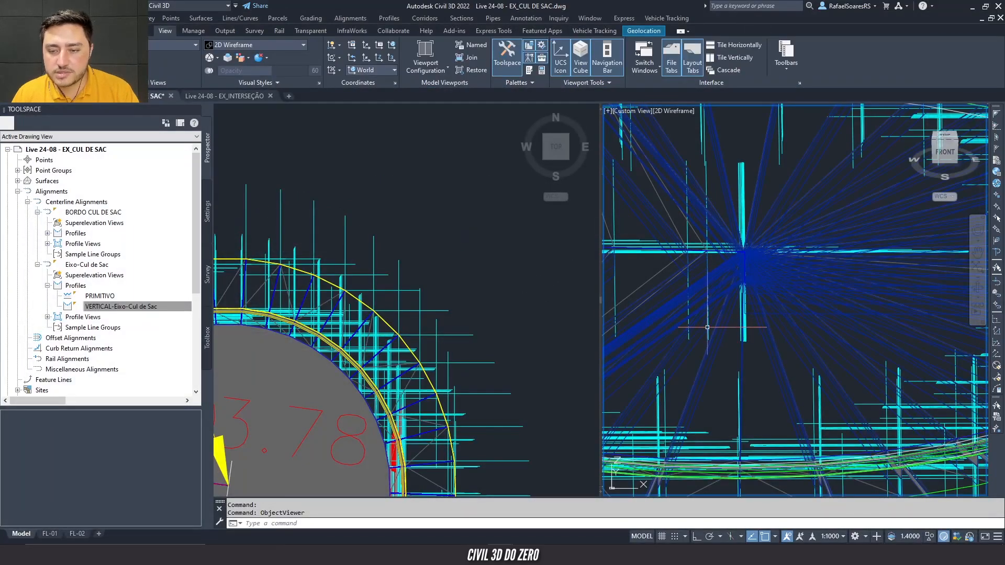
- Hide the points of the PRÉVIA-TOP surface in the 3D view by editing its surface style
{"action": "left_click", "coordinate": [727, 338]}
{"action": "scroll", "coordinate": [743, 340], "scroll_direction": "up", "scroll_amount": 4}
{"action": "key", "text": "Escape"}
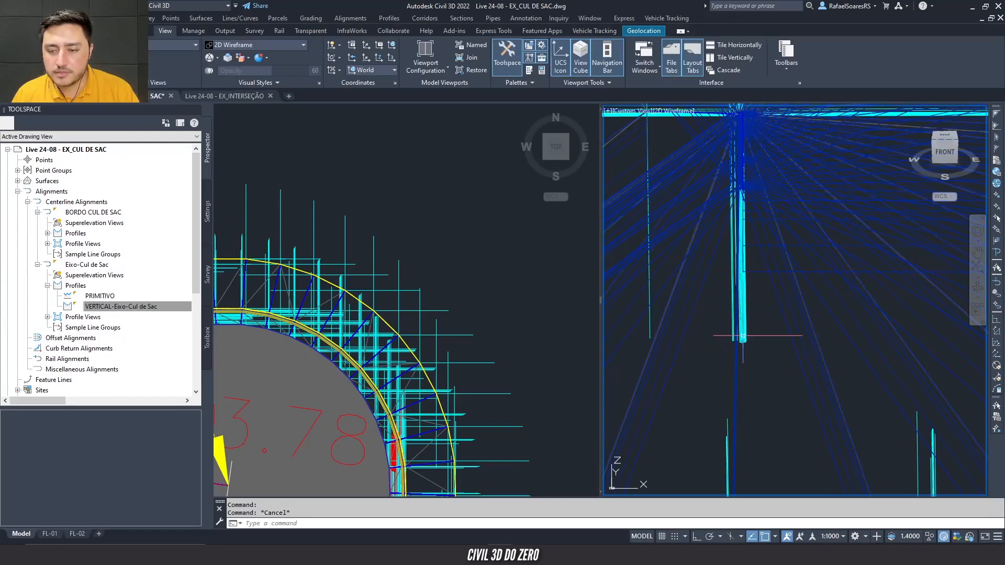
{"action": "left_click", "coordinate": [743, 333]}
{"action": "right_click", "coordinate": [743, 332]}
{"action": "left_click", "coordinate": [788, 461]}
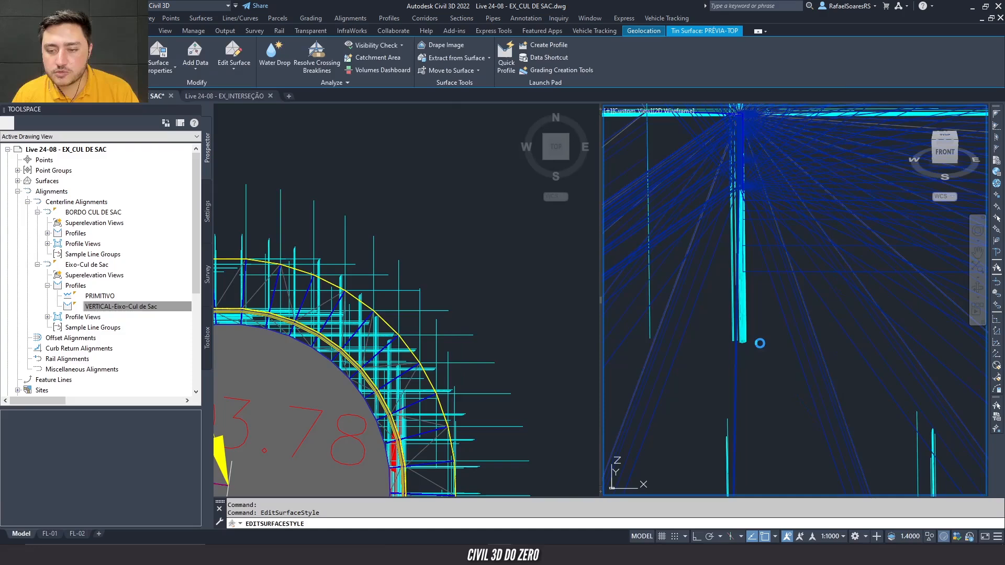
- Open the PRÉVIA-TOP surface in the Object Viewer and orbit in close on the cul-de-sac bulb
{"action": "left_click", "coordinate": [444, 364]}
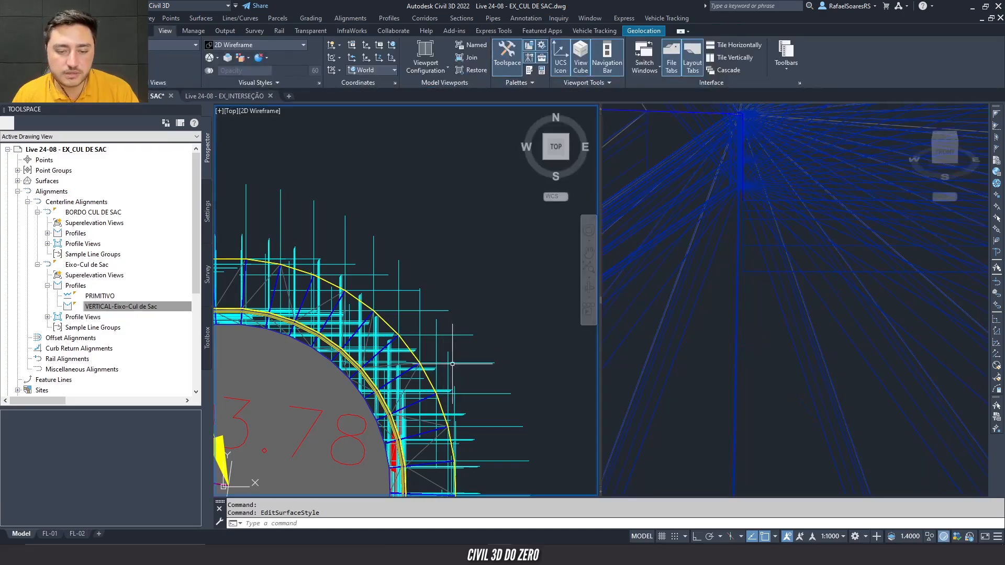
{"action": "key", "text": "Escape"}
{"action": "right_click", "coordinate": [445, 356]}
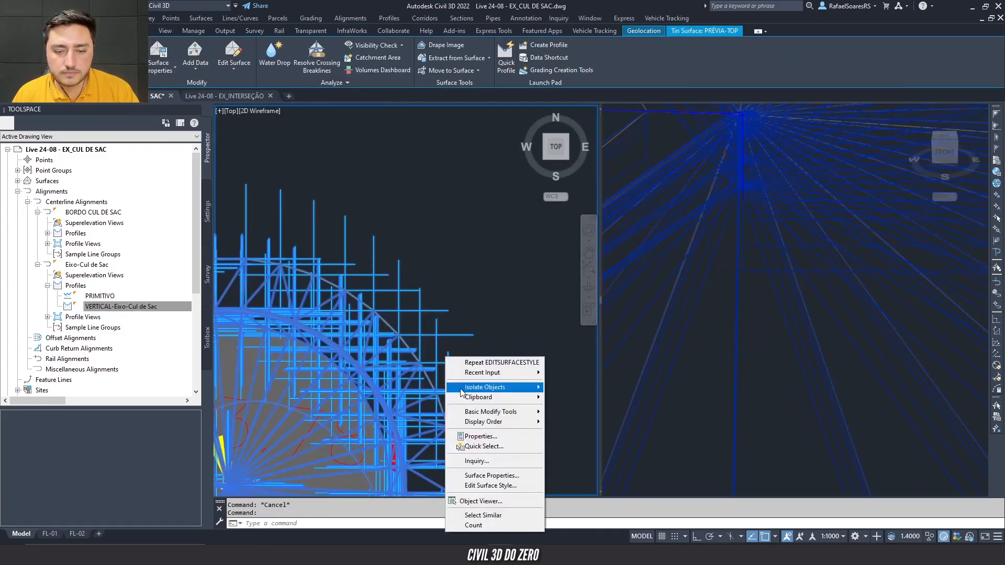
{"action": "left_click", "coordinate": [484, 502]}
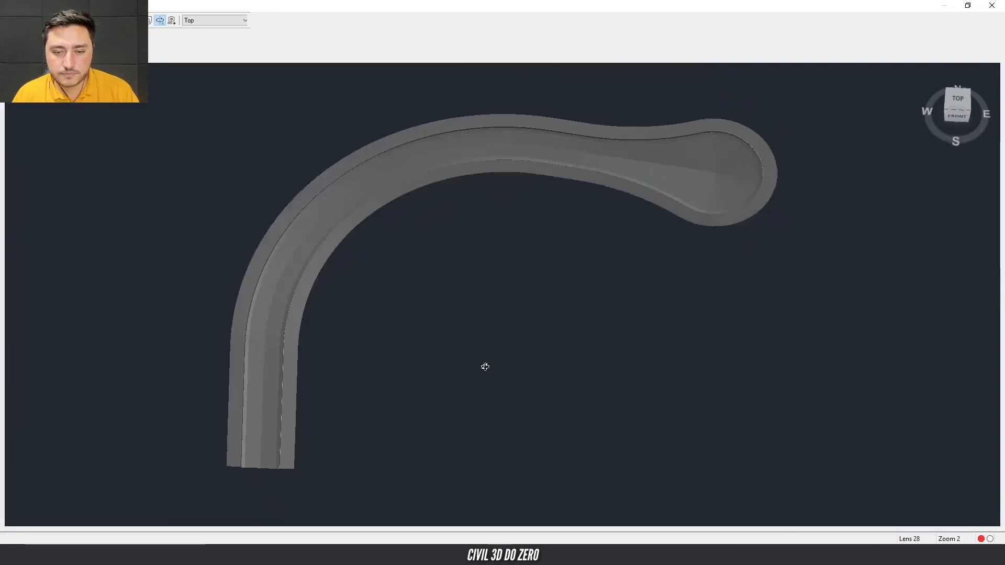
{"action": "scroll", "coordinate": [568, 321], "scroll_direction": "up", "scroll_amount": 4}
{"action": "middle_click_drag", "start_coordinate": [571, 314], "coordinate": [275, 484]}
{"action": "left_click_drag", "start_coordinate": [275, 484], "coordinate": [647, 215]}
{"action": "scroll", "coordinate": [511, 380], "scroll_direction": "down", "scroll_amount": 2}
{"action": "scroll", "coordinate": [535, 284], "scroll_direction": "up", "scroll_amount": 3}
{"action": "scroll", "coordinate": [529, 294], "scroll_direction": "down", "scroll_amount": 2}
{"action": "scroll", "coordinate": [550, 313], "scroll_direction": "up", "scroll_amount": 3}
{"action": "scroll", "coordinate": [595, 342], "scroll_direction": "down", "scroll_amount": 3}
{"action": "left_click_drag", "start_coordinate": [568, 364], "coordinate": [639, 248]}
{"action": "left_click_drag", "start_coordinate": [667, 224], "coordinate": [525, 369]}
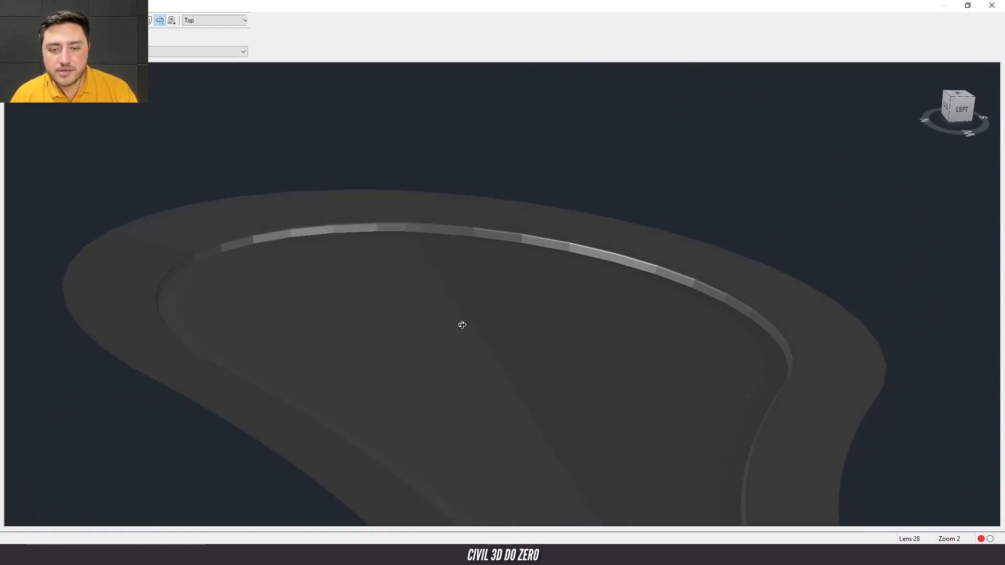
- Examine the bulb centre, curb edge and curved approach of PRÉVIA-TOP from a low angle in the Object Viewer
{"action": "left_click_drag", "start_coordinate": [461, 325], "coordinate": [443, 274]}
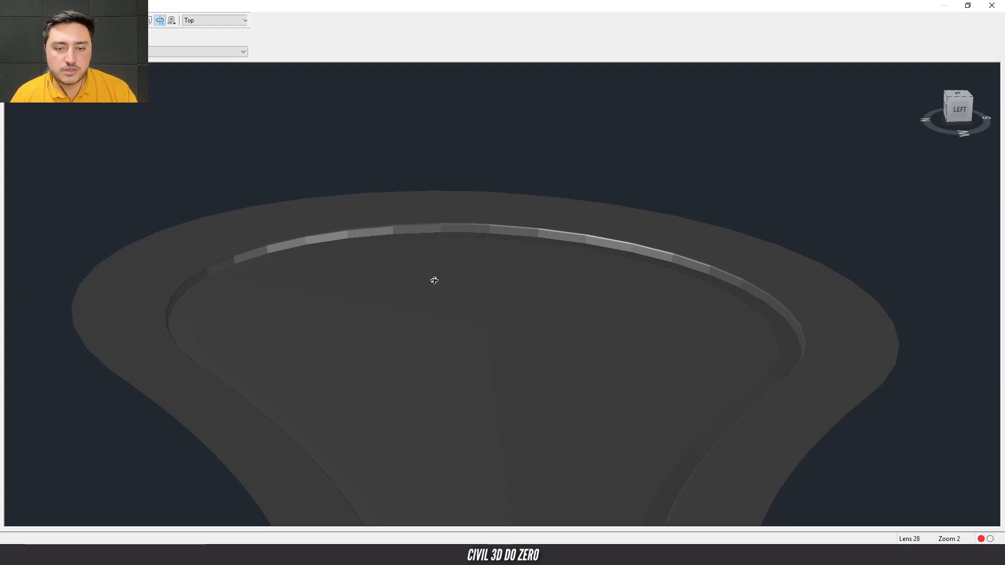
{"action": "scroll", "coordinate": [298, 374], "scroll_direction": "down", "scroll_amount": 2}
{"action": "middle_click_drag", "start_coordinate": [334, 387], "coordinate": [291, 225]}
{"action": "scroll", "coordinate": [410, 435], "scroll_direction": "down", "scroll_amount": 2}
{"action": "middle_click_drag", "start_coordinate": [421, 410], "coordinate": [334, 287]}
{"action": "middle_click_drag", "start_coordinate": [635, 379], "coordinate": [458, 292], "text": "shift"}
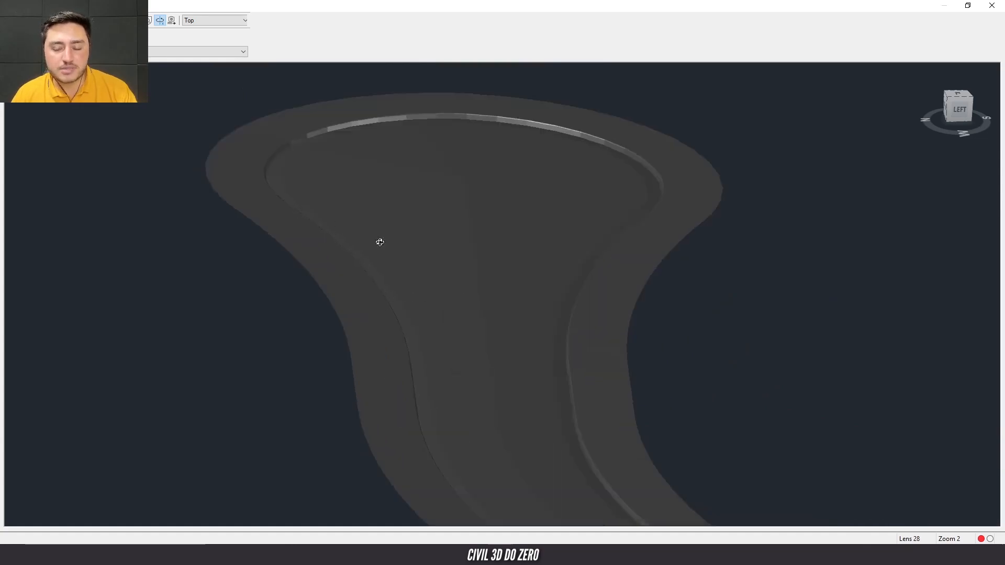
{"action": "middle_click_drag", "start_coordinate": [540, 356], "coordinate": [470, 234], "text": "shift"}
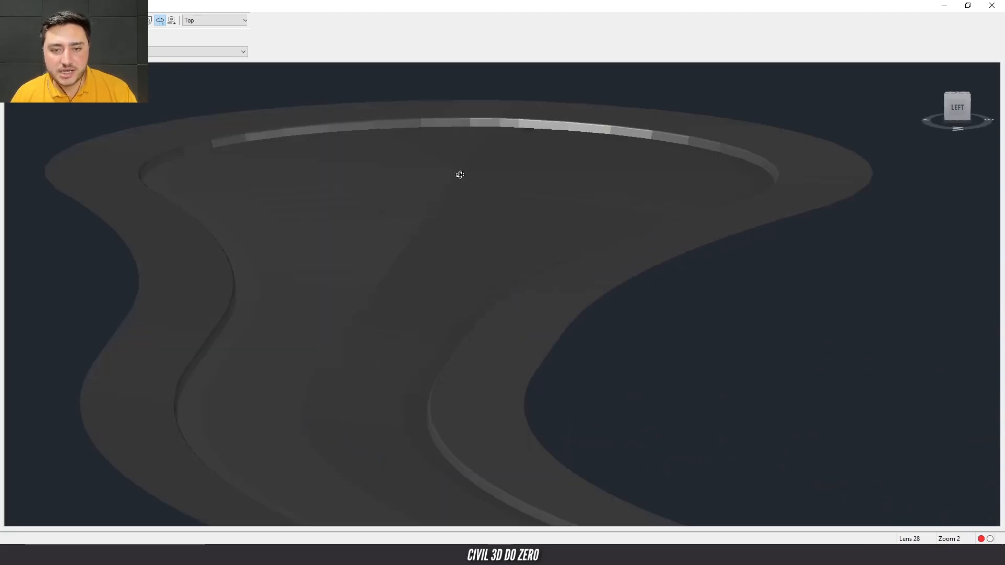
{"action": "middle_click_drag", "start_coordinate": [665, 137], "coordinate": [523, 135], "text": "shift"}
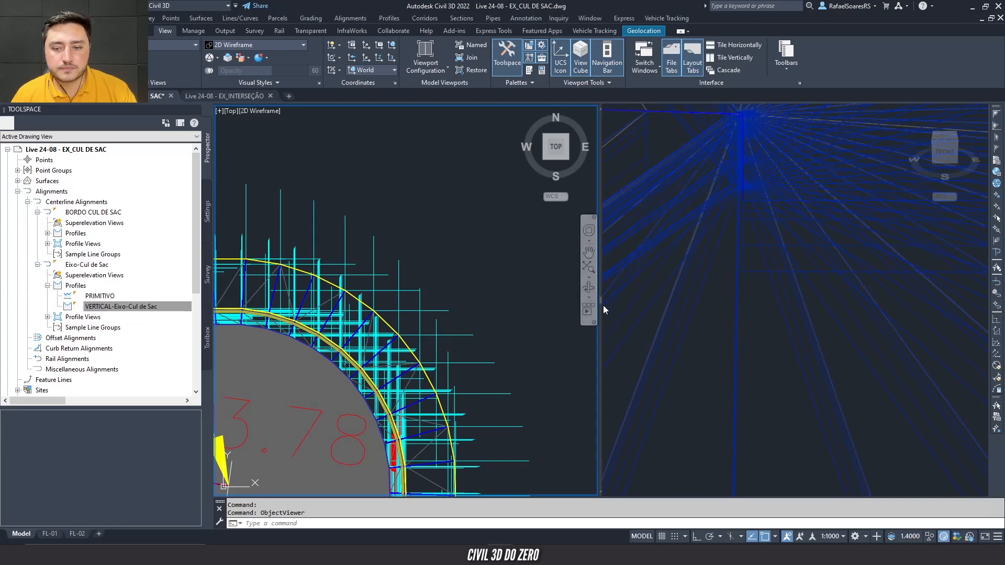
- Merge the two viewports into a single one and set it to the Top view
{"action": "left_click_drag", "start_coordinate": [601, 299], "coordinate": [228, 298]}
{"action": "scroll", "coordinate": [566, 301], "scroll_direction": "down", "scroll_amount": 8}
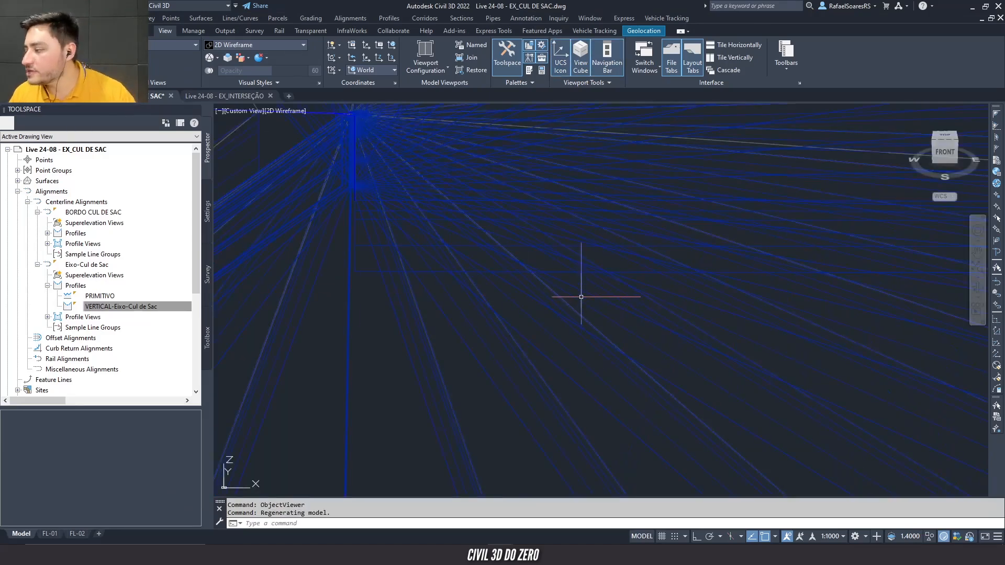
{"action": "middle_click_drag", "start_coordinate": [562, 301], "coordinate": [598, 308]}
{"action": "key", "text": "Escape"}
{"action": "left_click", "coordinate": [242, 111]}
{"action": "left_click", "coordinate": [253, 138]}
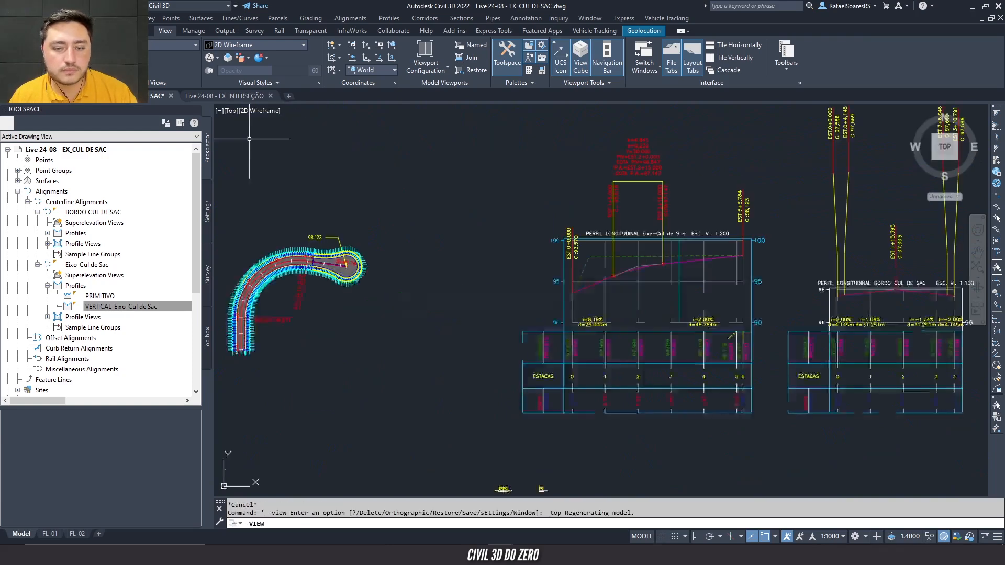
- Examine the BORDO CUL DE SAC profile view's grades and elevations alongside the Eixo-Cul de Sac profile and the plan
{"action": "middle_click_drag", "start_coordinate": [602, 303], "coordinate": [423, 304]}
{"action": "scroll", "coordinate": [614, 252], "scroll_direction": "up", "scroll_amount": 4}
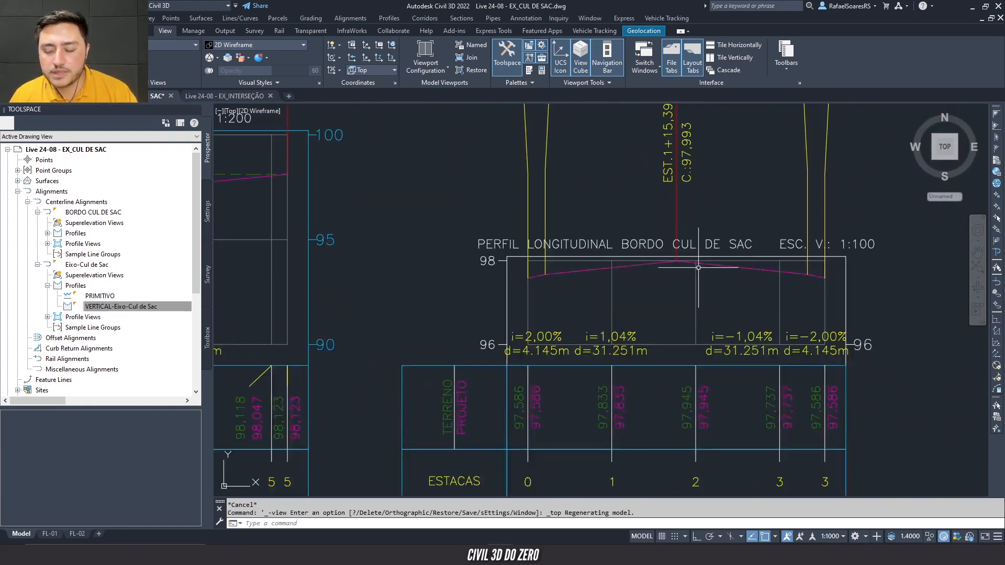
{"action": "scroll", "coordinate": [705, 272], "scroll_direction": "down", "scroll_amount": 8}
{"action": "middle_click_drag", "start_coordinate": [704, 273], "coordinate": [770, 313]}
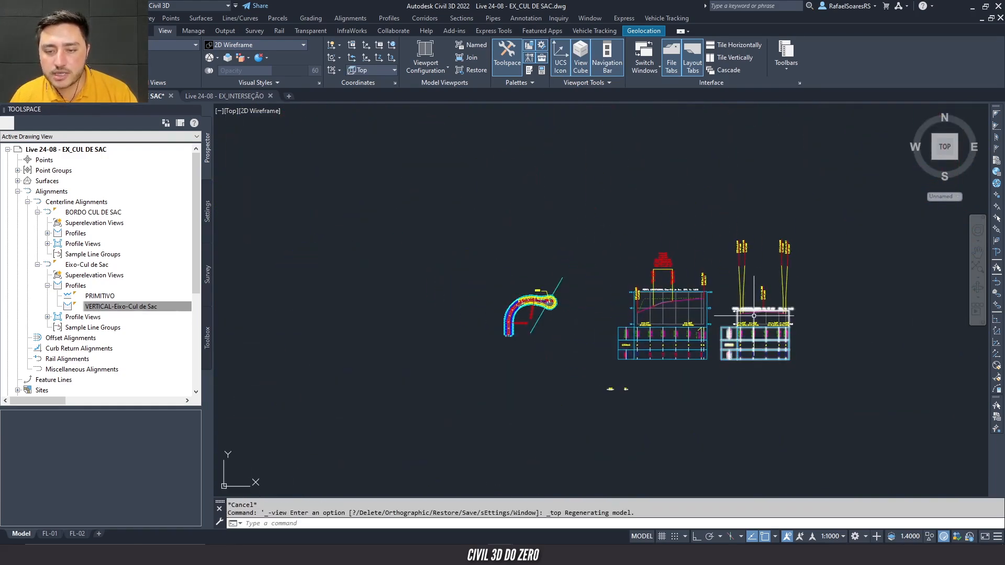
{"action": "scroll", "coordinate": [754, 314], "scroll_direction": "up", "scroll_amount": 4}
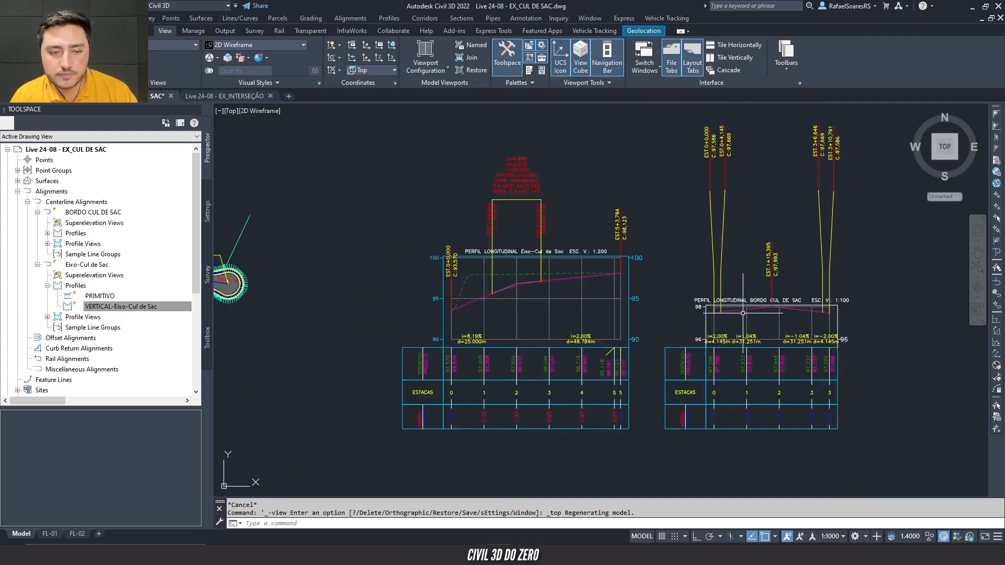
{"action": "middle_click_drag", "start_coordinate": [772, 307], "coordinate": [878, 322]}
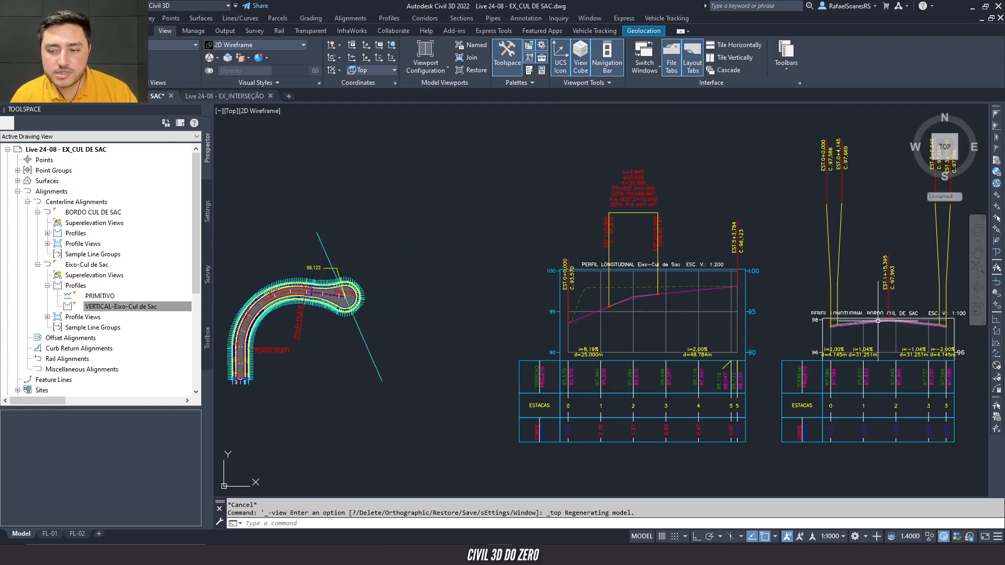
{"action": "left_click", "coordinate": [846, 326]}
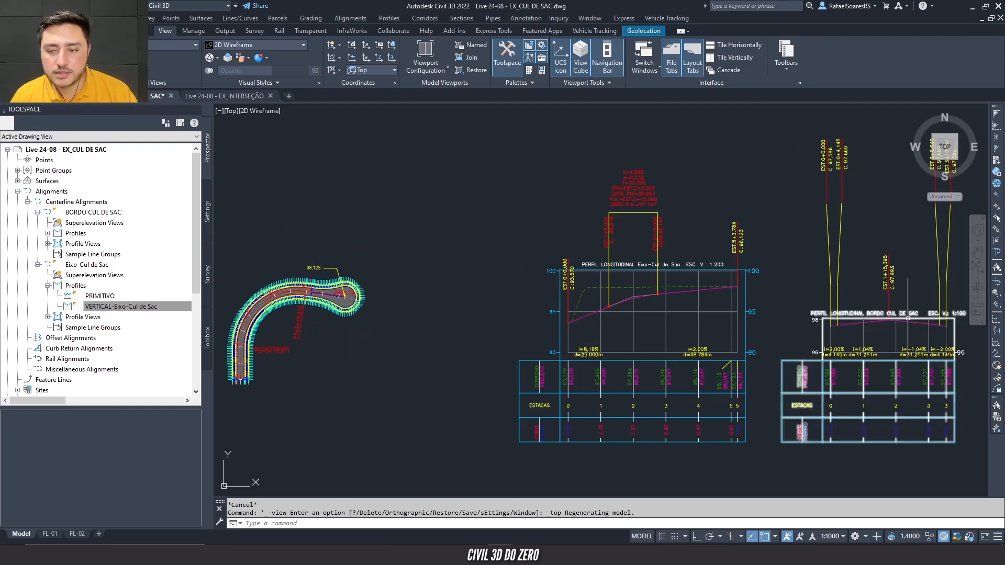
{"action": "key", "text": "Escape"}
{"action": "left_click", "coordinate": [412, 335]}
{"action": "key", "text": "Escape"}
{"action": "scroll", "coordinate": [338, 316], "scroll_direction": "up", "scroll_amount": 6}
{"action": "scroll", "coordinate": [330, 315], "scroll_direction": "down", "scroll_amount": 6}
{"action": "scroll", "coordinate": [744, 345], "scroll_direction": "up", "scroll_amount": 6}
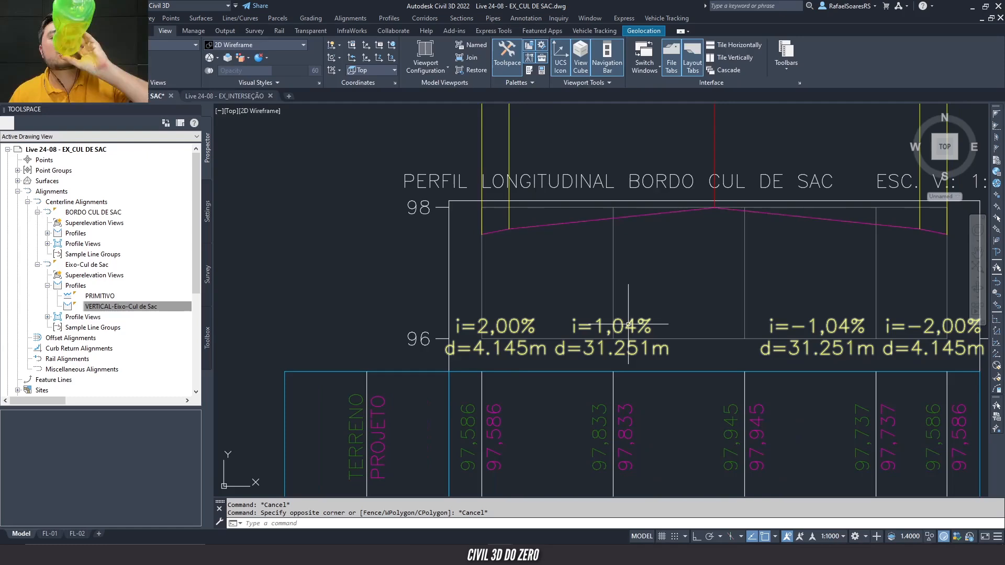
- Turn off the Points and Triangles components in the plan display of the PRÉVIA-TOP surface style
{"action": "middle_click_drag", "start_coordinate": [464, 309], "coordinate": [826, 344]}
{"action": "scroll", "coordinate": [732, 327], "scroll_direction": "down", "scroll_amount": 7}
{"action": "scroll", "coordinate": [644, 308], "scroll_direction": "up", "scroll_amount": 6}
{"action": "scroll", "coordinate": [567, 300], "scroll_direction": "up", "scroll_amount": 4}
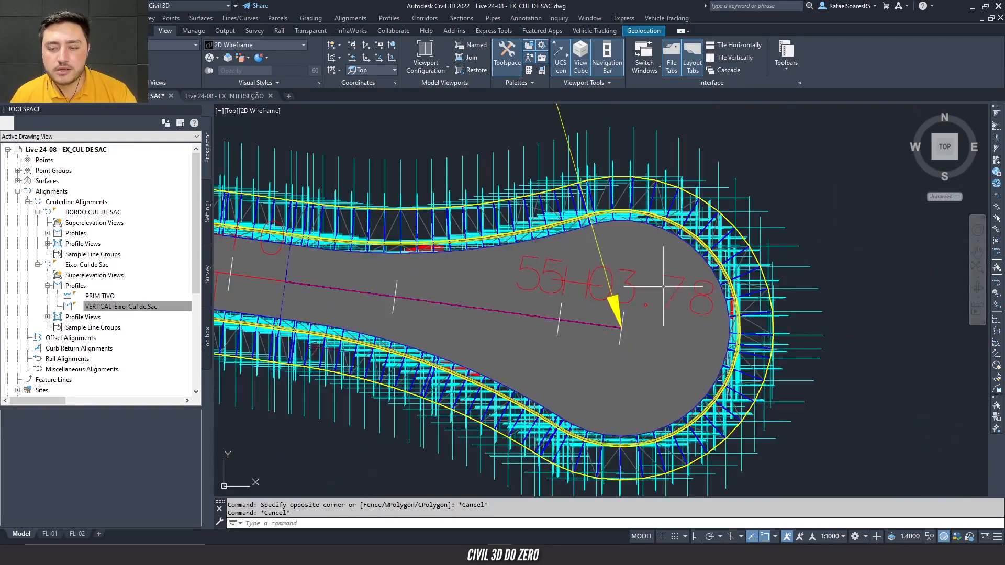
{"action": "left_click", "coordinate": [794, 290]}
{"action": "right_click", "coordinate": [791, 289]}
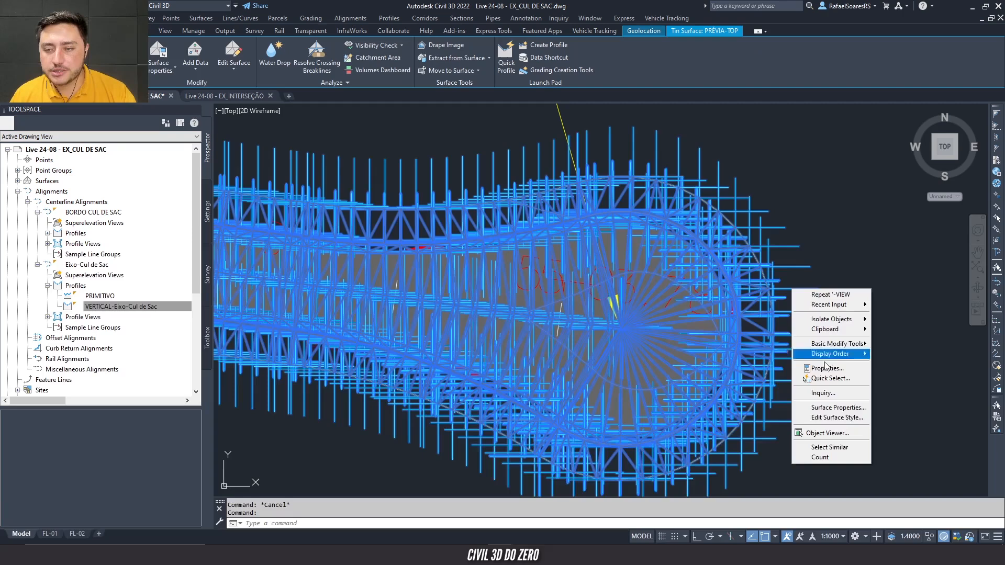
{"action": "left_click", "coordinate": [836, 418]}
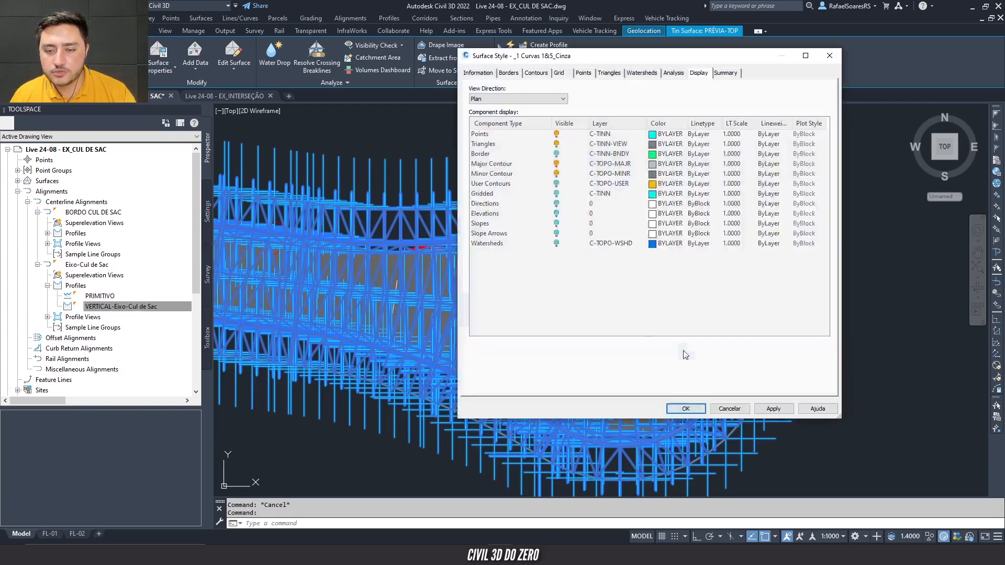
{"action": "left_click", "coordinate": [557, 144]}
{"action": "left_click", "coordinate": [556, 134]}
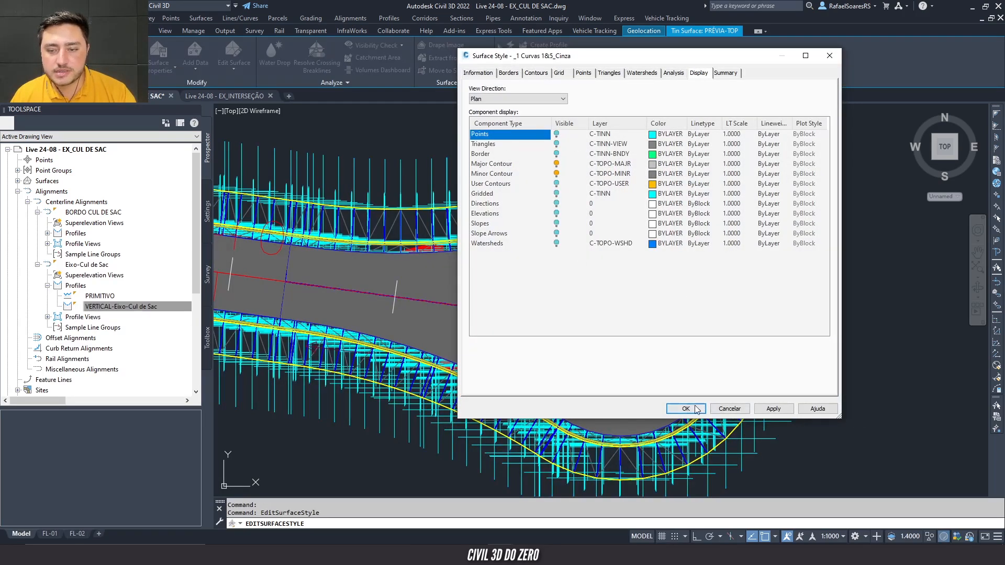
{"action": "left_click", "coordinate": [697, 409]}
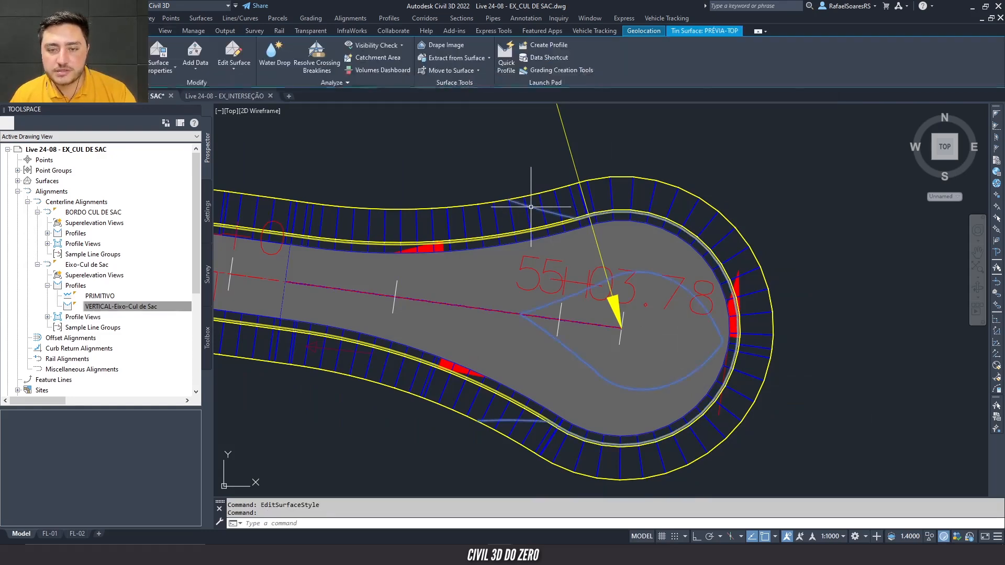
- Turn on the Slope Arrows component in the plan display of the PRÉVIA-TOP surface style and apply it
{"action": "scroll", "coordinate": [500, 351], "scroll_direction": "up", "scroll_amount": 2}
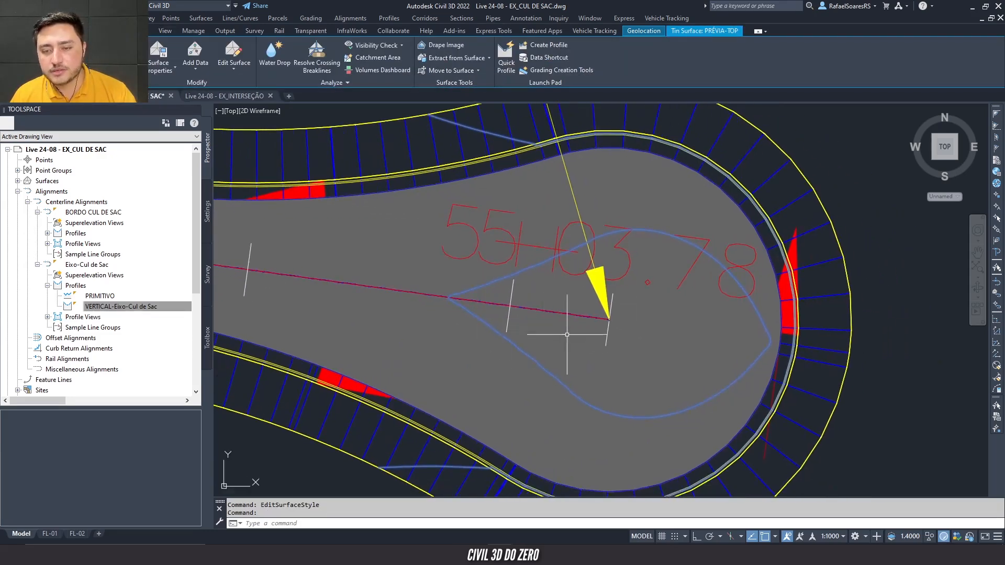
{"action": "right_click", "coordinate": [575, 333]}
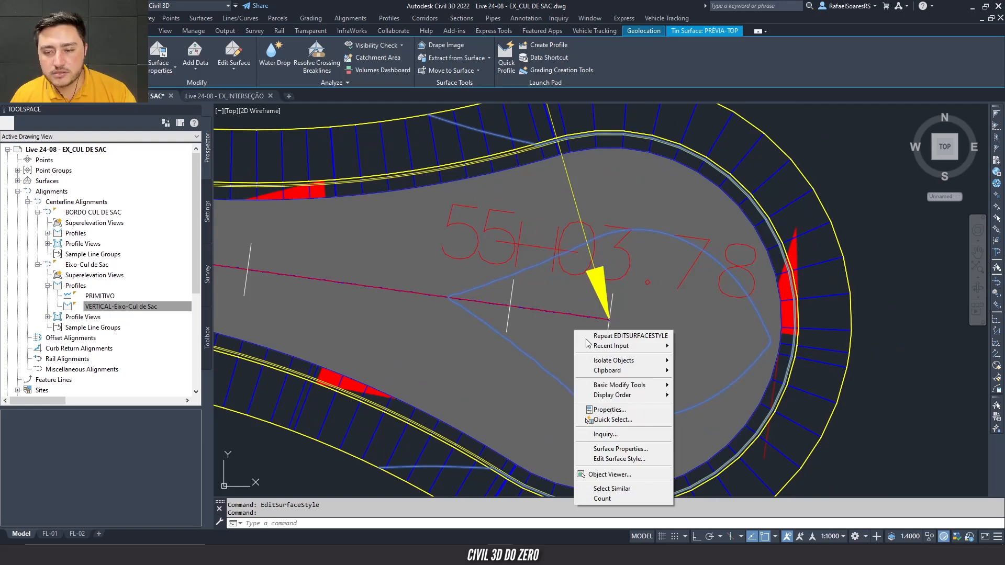
{"action": "left_click", "coordinate": [619, 460]}
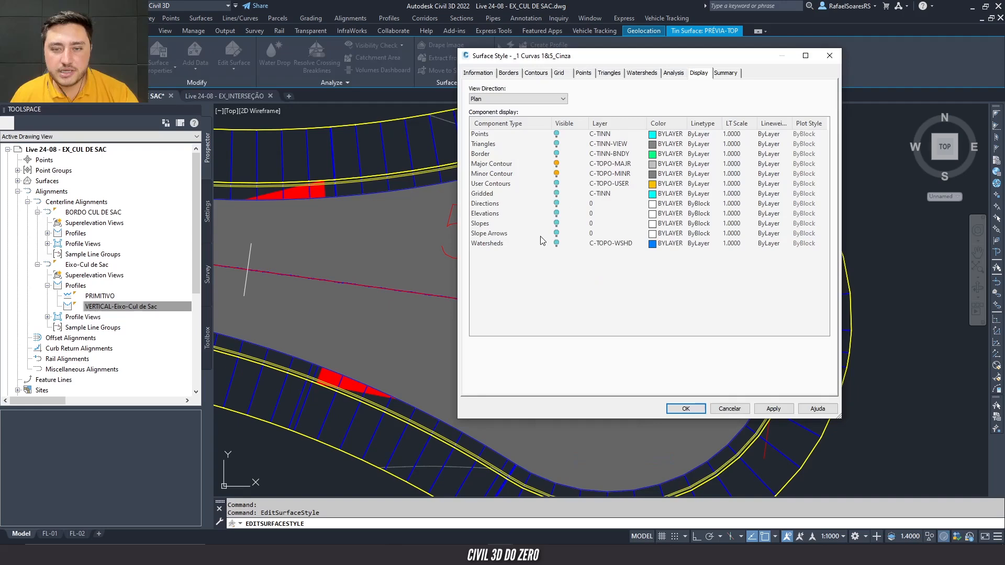
{"action": "left_click", "coordinate": [557, 234]}
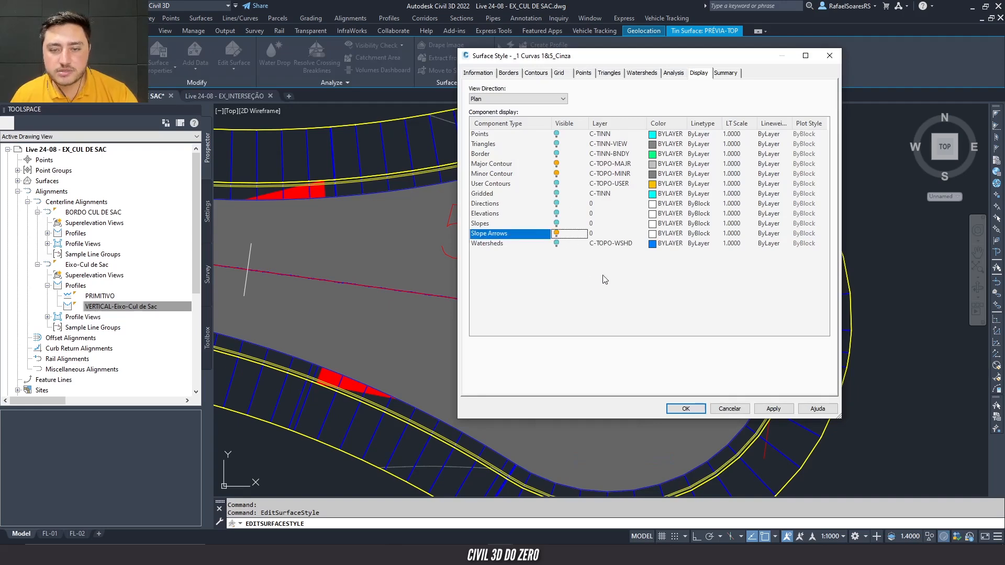
{"action": "left_click", "coordinate": [767, 408]}
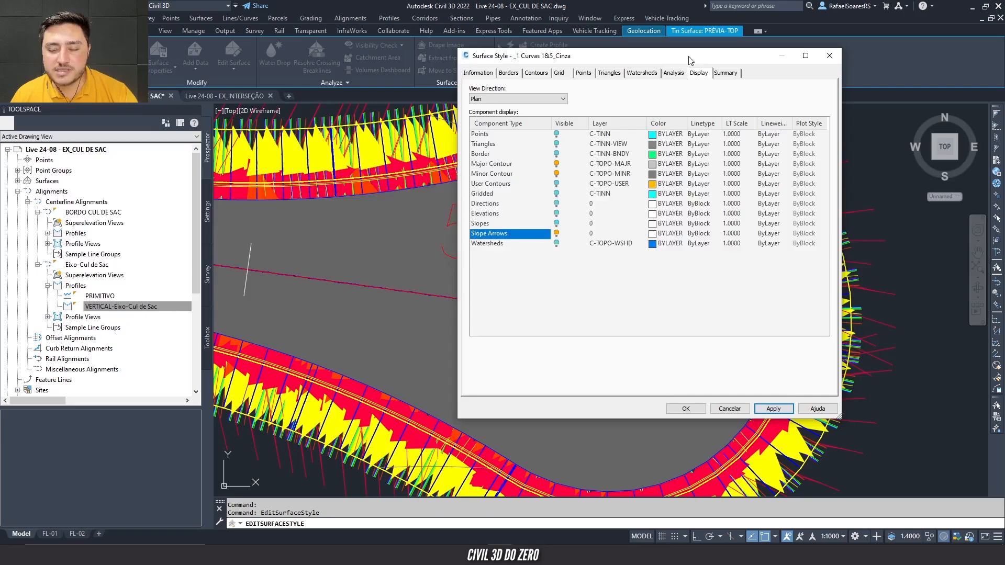
- Reduce the size of the slope arrows in the surface style's analysis settings and accept the style
{"action": "mouse_move", "coordinate": [690, 60]}
{"action": "left_mouse_down"}
{"action": "mouse_move", "coordinate": [446, 135]}
{"action": "mouse_move", "coordinate": [255, 79]}
{"action": "mouse_move", "coordinate": [390, 74]}
{"action": "left_mouse_up"}
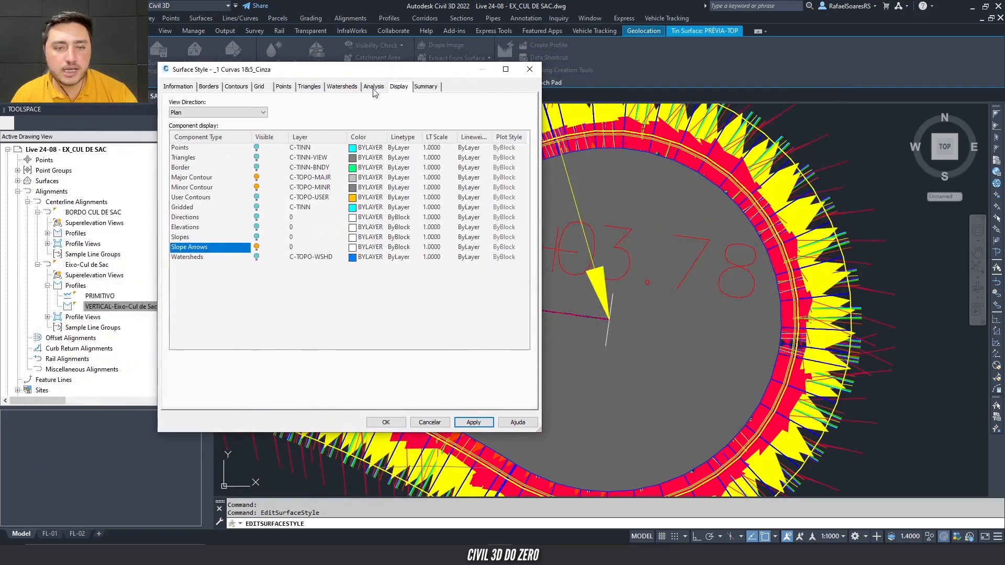
{"action": "left_click", "coordinate": [373, 88]}
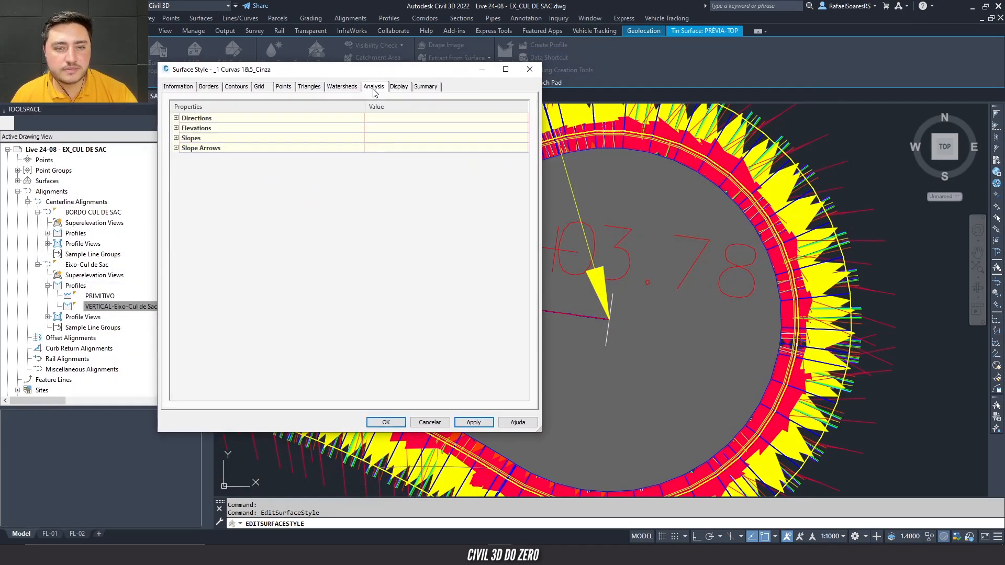
{"action": "left_click", "coordinate": [176, 149]}
{"action": "left_click", "coordinate": [432, 210]}
{"action": "left_click", "coordinate": [473, 422]}
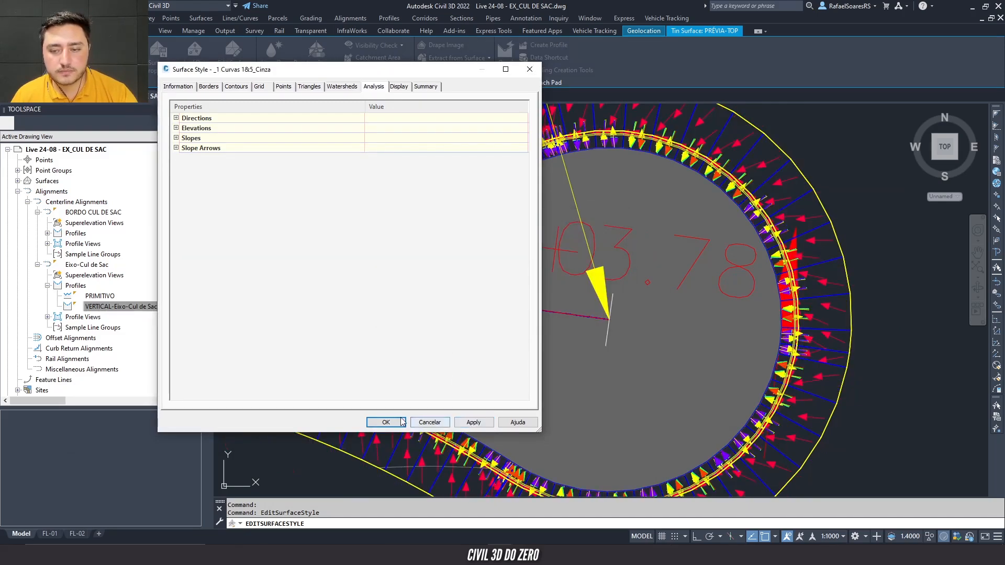
{"action": "left_click", "coordinate": [386, 422]}
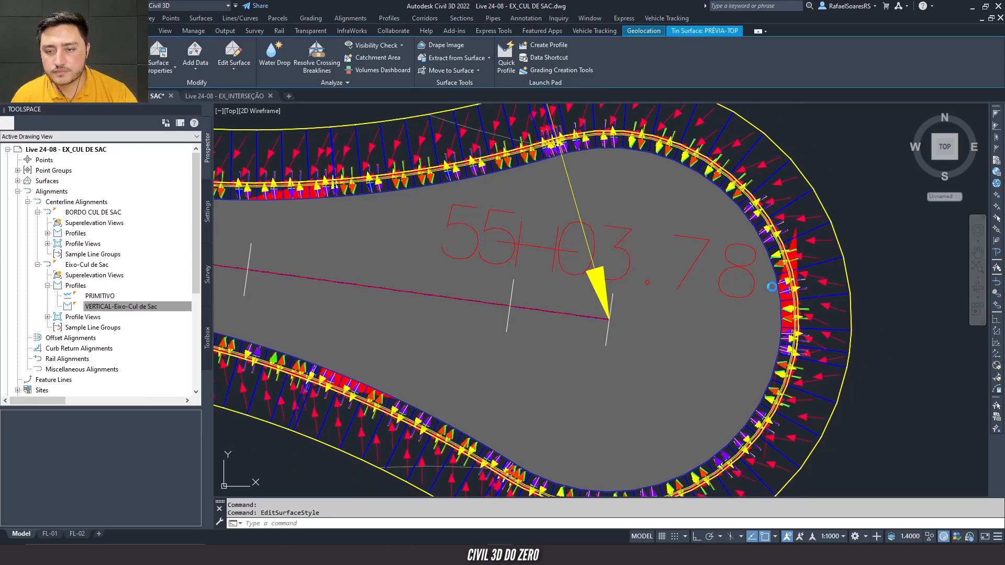
- Send the Eixo-Cul de Sac corridor to the back of the display order, behind the surface's slope arrows
{"action": "left_click", "coordinate": [832, 261]}
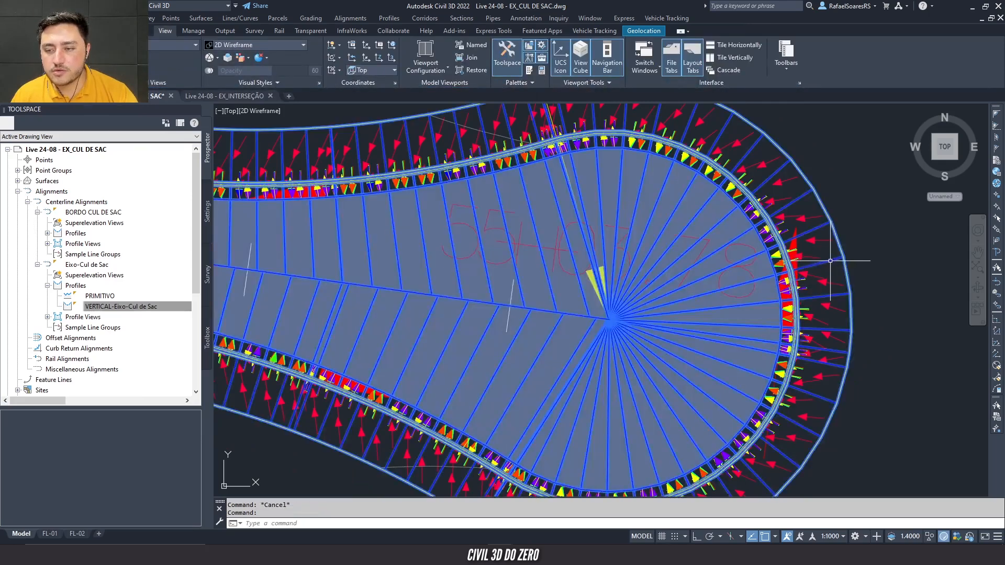
{"action": "right_click", "coordinate": [827, 264]}
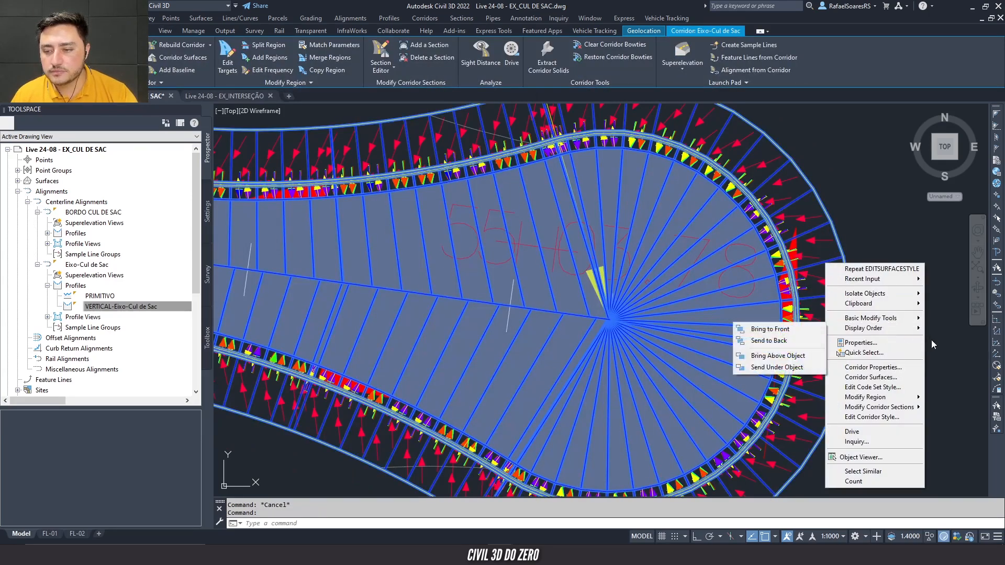
{"action": "mouse_move", "coordinate": [852, 330]}
{"action": "left_click", "coordinate": [816, 340]}
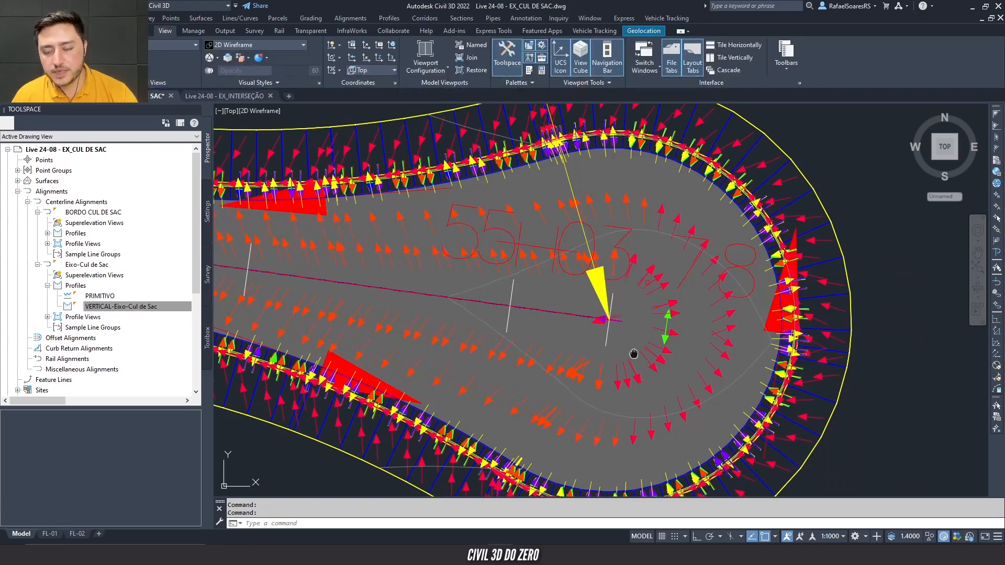
- Examine the direction of the slope arrows on the pavement around the centre of the cul-de-sac bulb
{"action": "scroll", "coordinate": [567, 316], "scroll_direction": "up", "scroll_amount": 2}
{"action": "scroll", "coordinate": [623, 356], "scroll_direction": "down", "scroll_amount": 2}
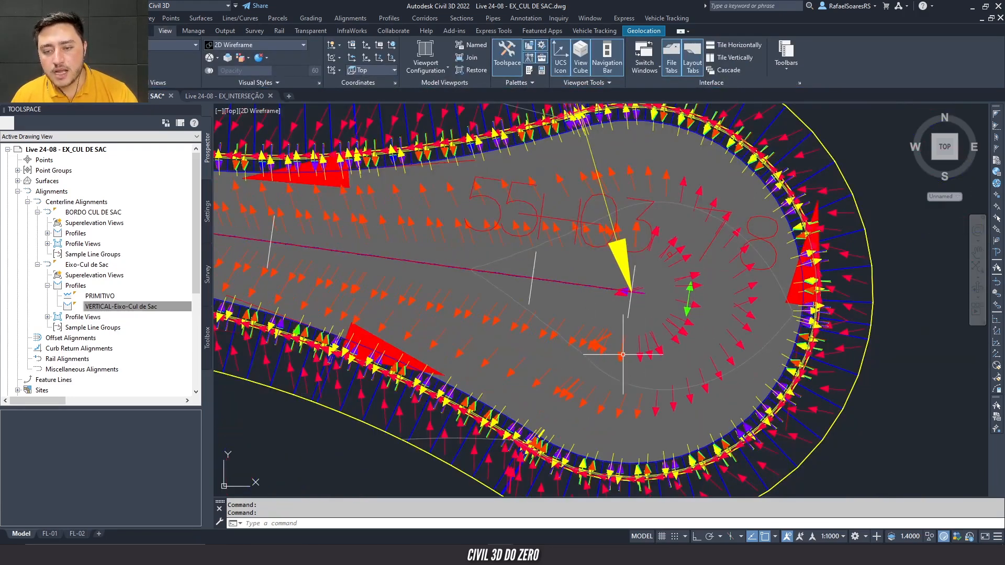
{"action": "middle_click_drag", "start_coordinate": [659, 366], "coordinate": [648, 379]}
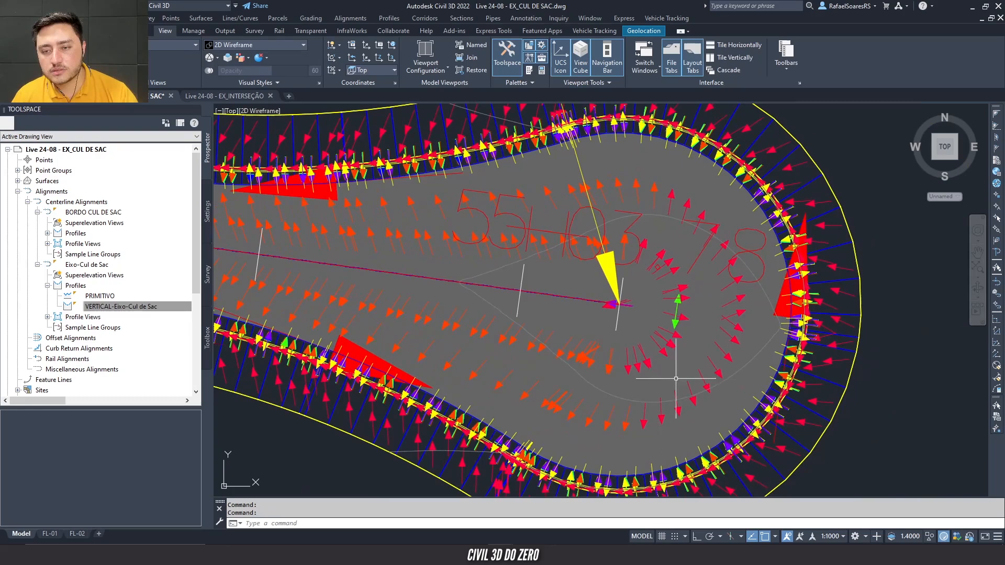
{"action": "scroll", "coordinate": [662, 322], "scroll_direction": "down", "scroll_amount": 2}
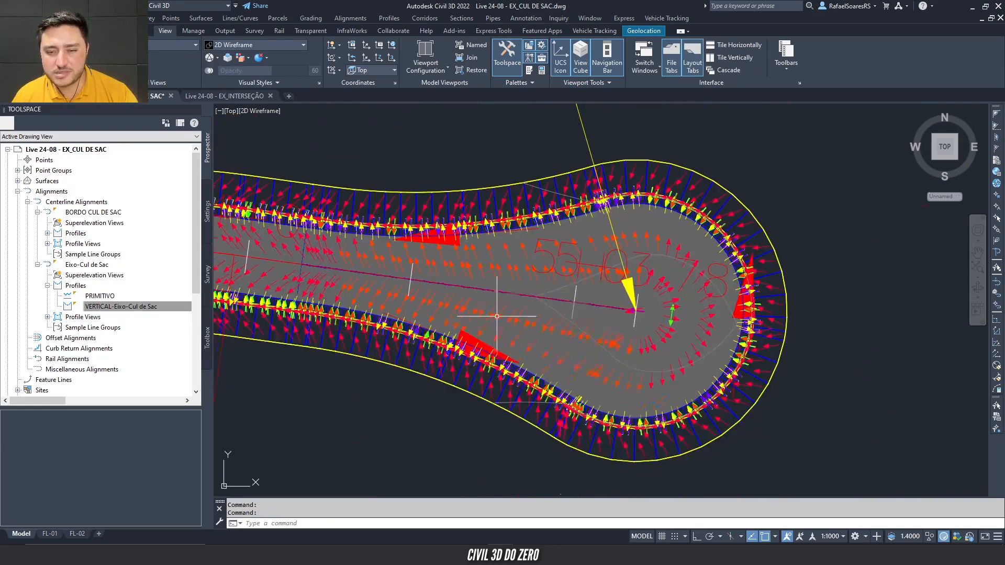
{"action": "scroll", "coordinate": [497, 316], "scroll_direction": "up", "scroll_amount": 2}
{"action": "scroll", "coordinate": [511, 323], "scroll_direction": "down", "scroll_amount": 2}
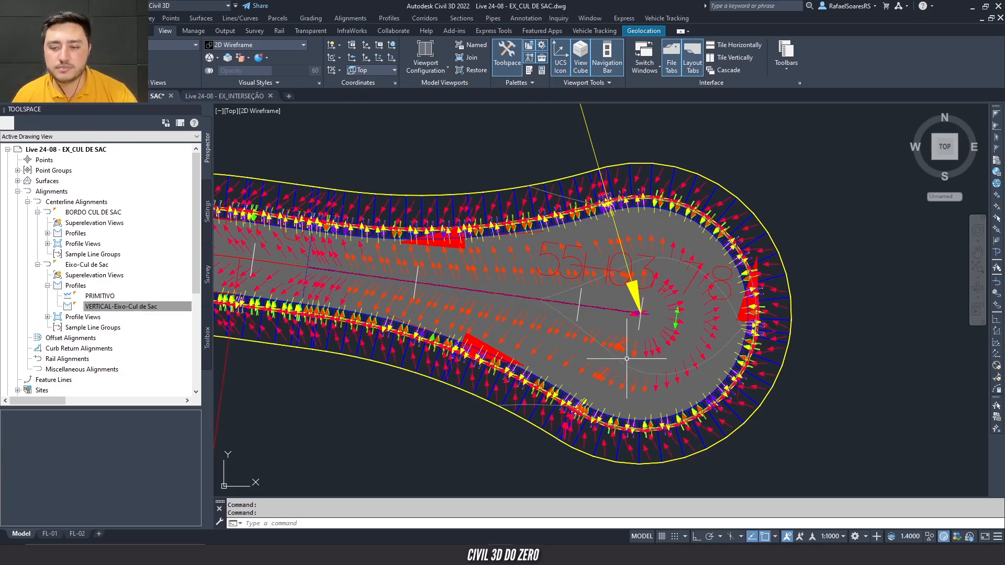
{"action": "scroll", "coordinate": [731, 341], "scroll_direction": "up", "scroll_amount": 4}
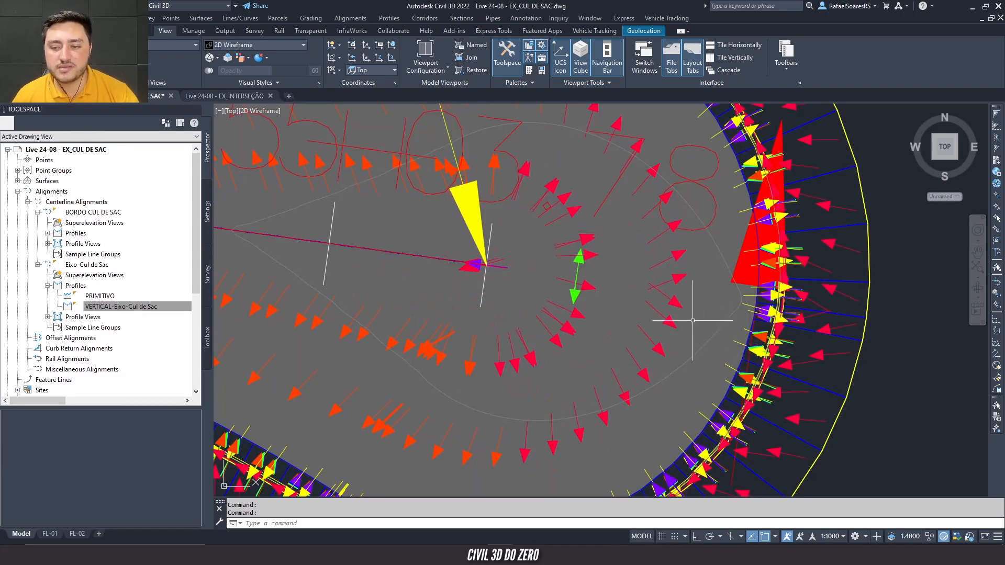
{"action": "scroll", "coordinate": [691, 331], "scroll_direction": "down", "scroll_amount": 3}
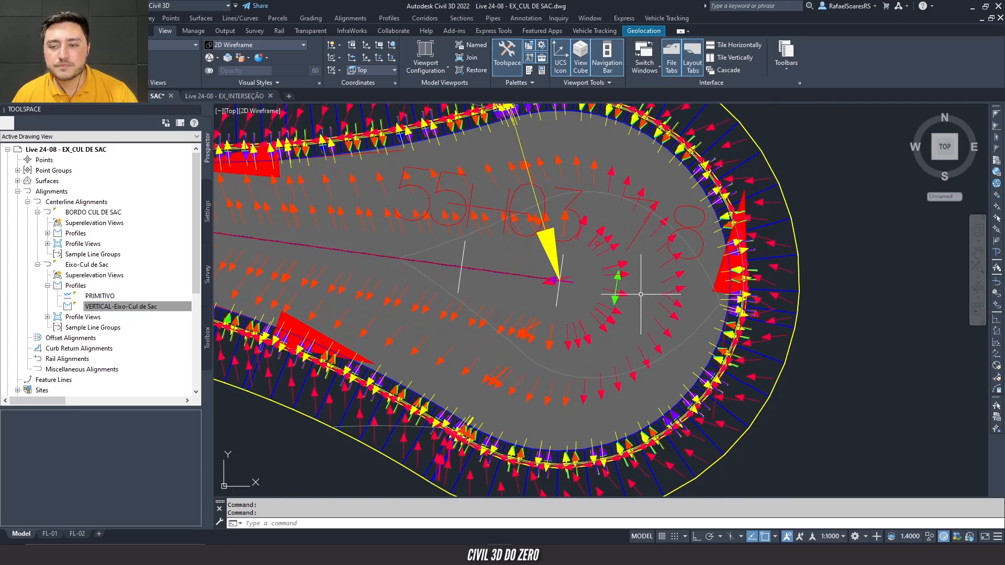
{"action": "mouse_move", "coordinate": [616, 296]}
{"action": "middle_mouse_down"}
{"action": "mouse_move", "coordinate": [596, 336]}
{"action": "mouse_move", "coordinate": [636, 295]}
{"action": "middle_mouse_up"}
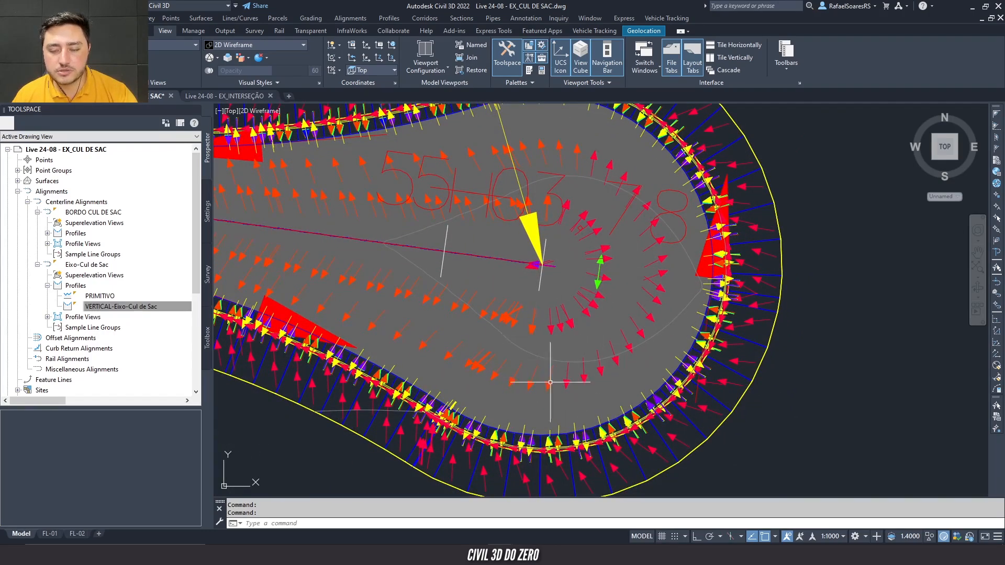
- Examine the slope arrows along the outer edge of the bulb and back along the road
{"action": "scroll", "coordinate": [617, 413], "scroll_direction": "up", "scroll_amount": 5}
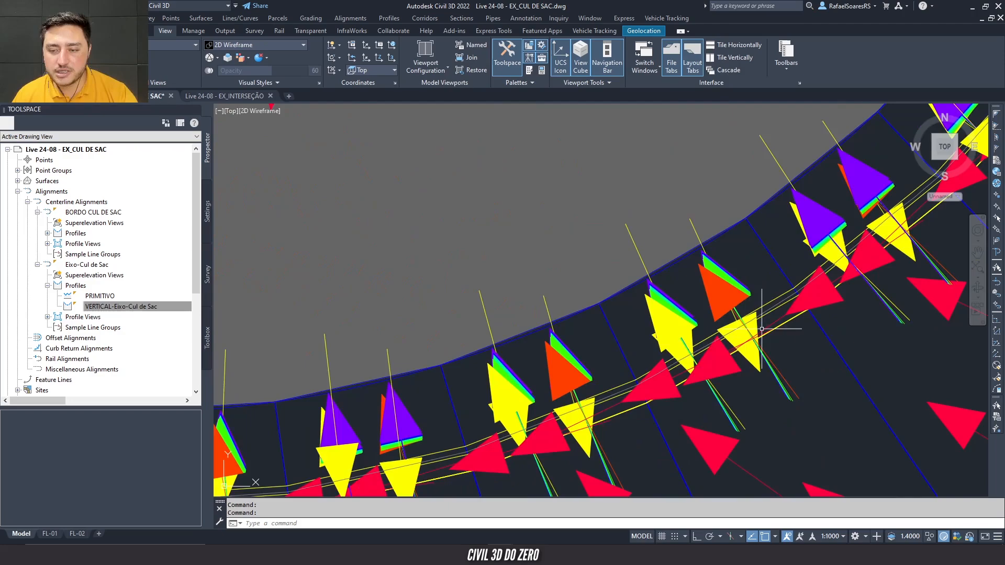
{"action": "scroll", "coordinate": [686, 386], "scroll_direction": "down", "scroll_amount": 5}
{"action": "middle_click_drag", "start_coordinate": [361, 320], "coordinate": [550, 361]}
{"action": "middle_click_drag", "start_coordinate": [697, 339], "coordinate": [361, 461]}
{"action": "mouse_move", "coordinate": [673, 279]}
{"action": "middle_mouse_down"}
{"action": "mouse_move", "coordinate": [663, 308]}
{"action": "mouse_move", "coordinate": [672, 418]}
{"action": "middle_mouse_up"}
{"action": "middle_click_drag", "start_coordinate": [616, 272], "coordinate": [703, 314]}
{"action": "scroll", "coordinate": [595, 201], "scroll_direction": "down", "scroll_amount": 2}
{"action": "mouse_move", "coordinate": [597, 218]}
{"action": "middle_mouse_down"}
{"action": "mouse_move", "coordinate": [732, 199]}
{"action": "mouse_move", "coordinate": [774, 235]}
{"action": "middle_mouse_up"}
{"action": "scroll", "coordinate": [718, 224], "scroll_direction": "down", "scroll_amount": 3}
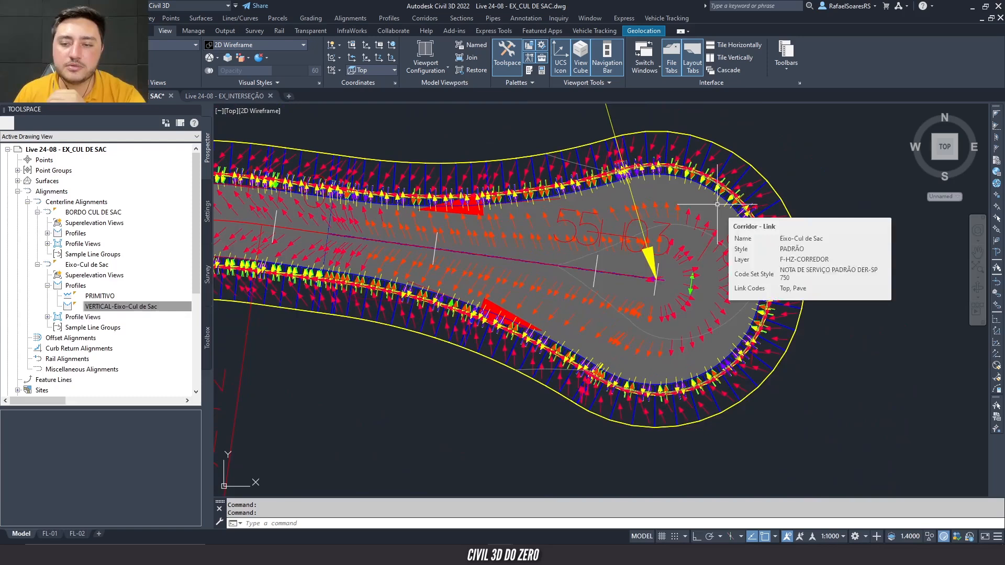
{"action": "middle_click_drag", "start_coordinate": [717, 204], "coordinate": [689, 226]}
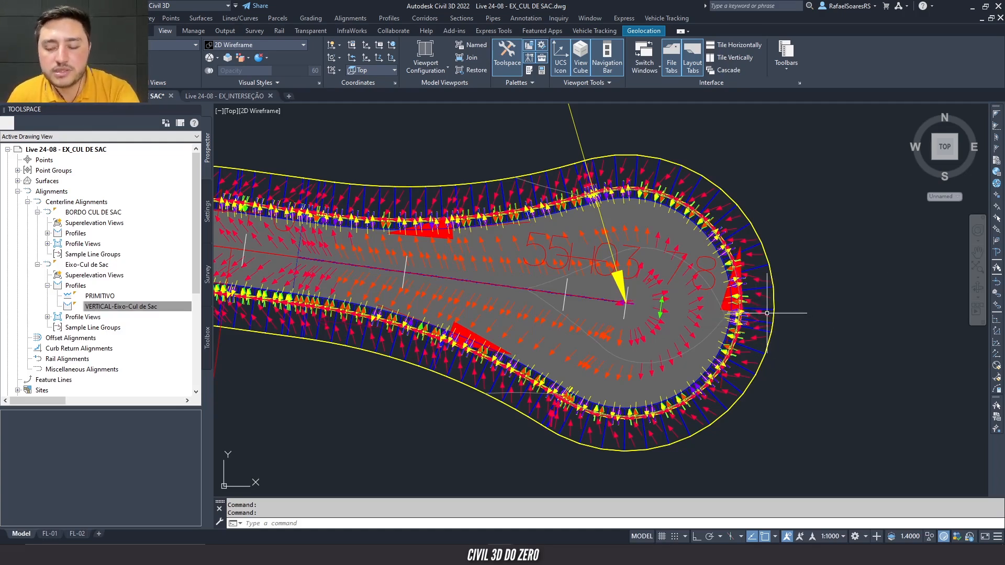
- Inspect the Eixo-Cul de Sac corridor in the Object Viewer, orbiting around the bulb in 3D, and return to the plan
{"action": "mouse_move", "coordinate": [767, 313]}
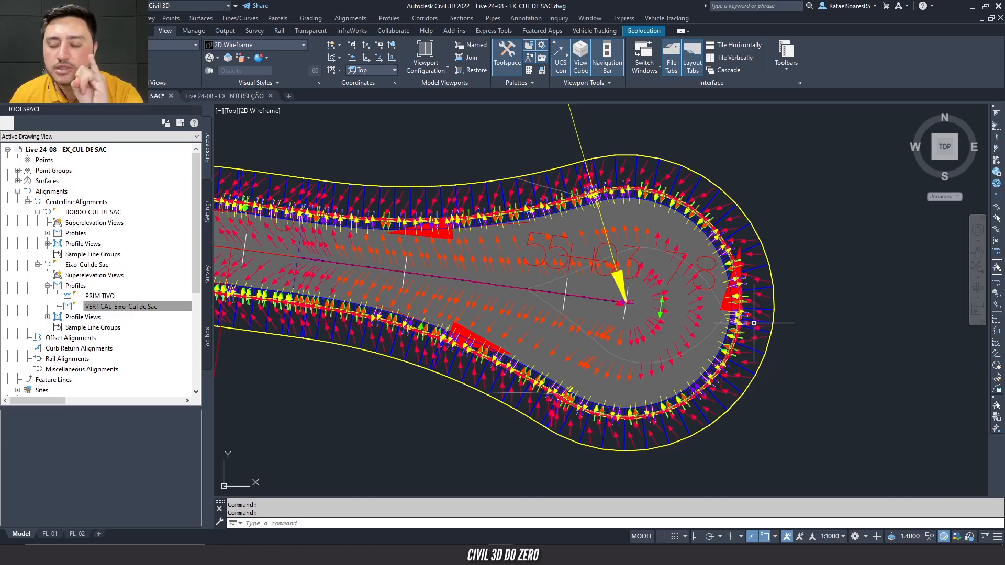
{"action": "left_click", "coordinate": [772, 292]}
{"action": "right_click", "coordinate": [773, 292]}
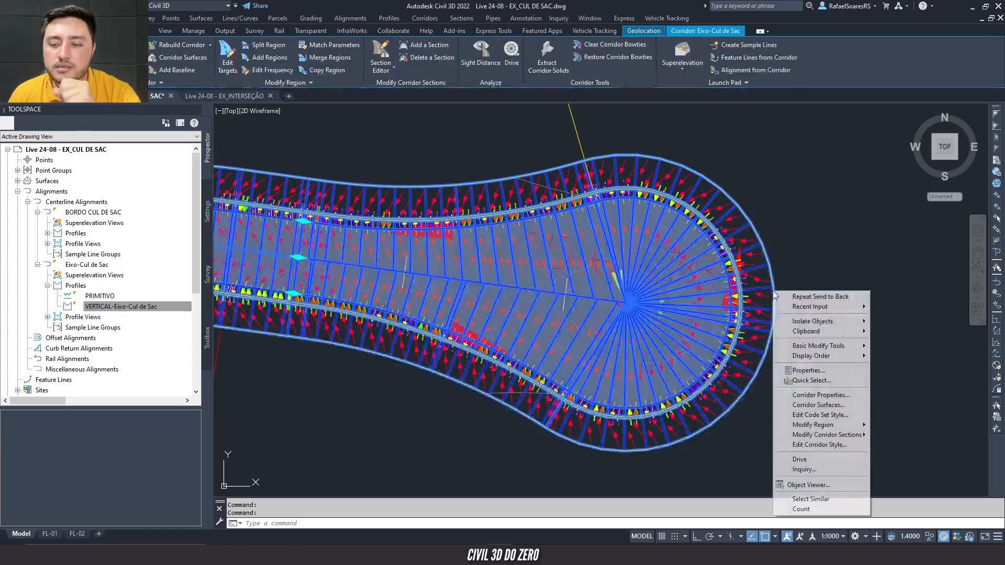
{"action": "left_click", "coordinate": [838, 484]}
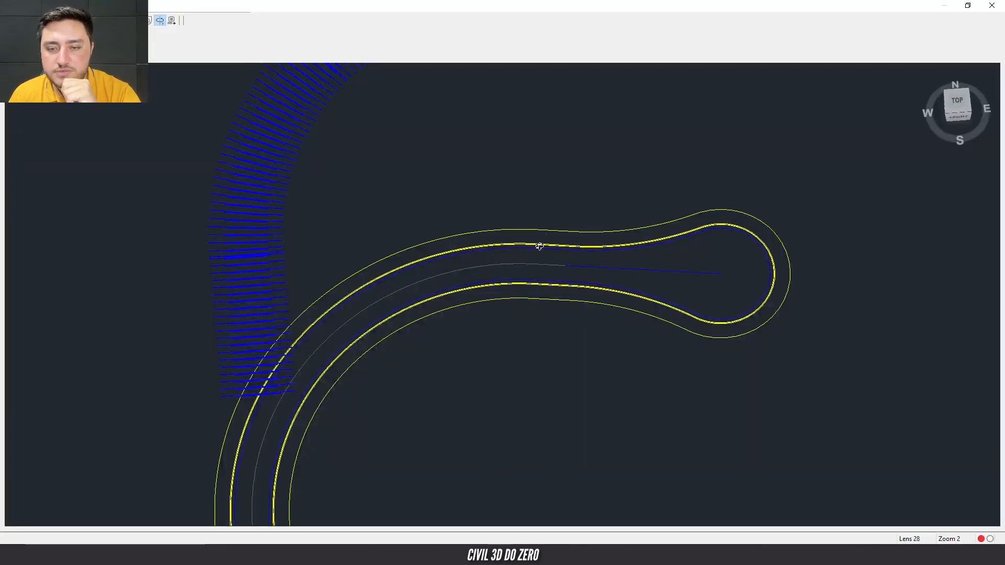
{"action": "left_click_drag", "start_coordinate": [540, 246], "coordinate": [583, 239]}
{"action": "scroll", "coordinate": [615, 265], "scroll_direction": "up", "scroll_amount": 5}
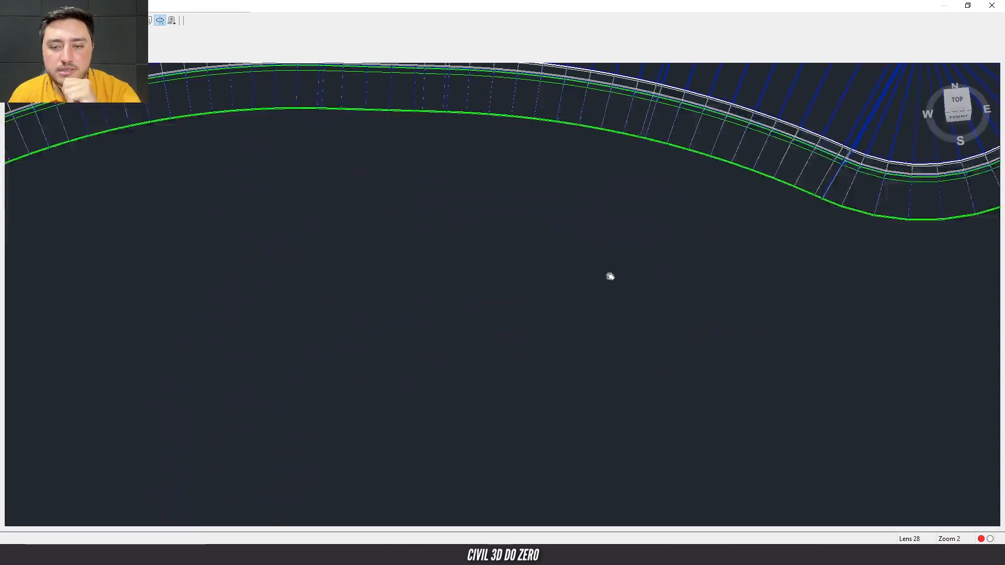
{"action": "middle_click_drag", "start_coordinate": [609, 274], "coordinate": [385, 438]}
{"action": "left_click_drag", "start_coordinate": [505, 301], "coordinate": [509, 239]}
{"action": "scroll", "coordinate": [509, 240], "scroll_direction": "down", "scroll_amount": 2}
{"action": "middle_click_drag", "start_coordinate": [508, 254], "coordinate": [559, 382]}
{"action": "scroll", "coordinate": [560, 296], "scroll_direction": "up", "scroll_amount": 3}
{"action": "scroll", "coordinate": [558, 295], "scroll_direction": "down", "scroll_amount": 2}
{"action": "middle_click_drag", "start_coordinate": [546, 309], "coordinate": [435, 364]}
{"action": "left_click_drag", "start_coordinate": [519, 257], "coordinate": [521, 193]}
{"action": "middle_click_drag", "start_coordinate": [519, 193], "coordinate": [549, 354]}
{"action": "mouse_move", "coordinate": [561, 283]}
{"action": "left_mouse_down"}
{"action": "mouse_move", "coordinate": [617, 241]}
{"action": "mouse_move", "coordinate": [557, 289]}
{"action": "left_mouse_up"}
{"action": "key", "text": "Escape"}
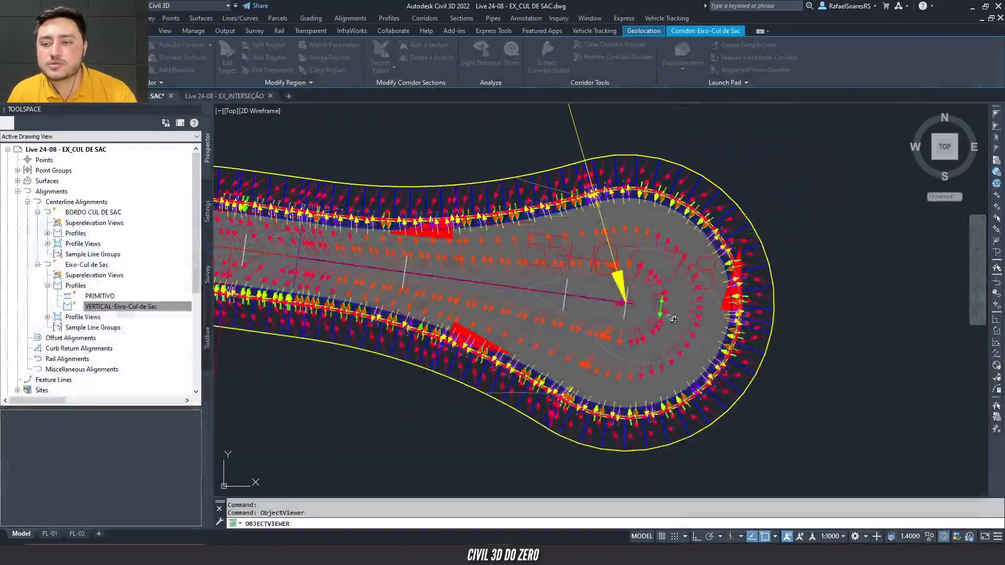
{"action": "key", "text": "Escape"}
- Examine the small auxiliary polyline at the bulb centre together with the corridor sections that converge on it, then clear the selection
{"action": "scroll", "coordinate": [628, 303], "scroll_direction": "up", "scroll_amount": 10}
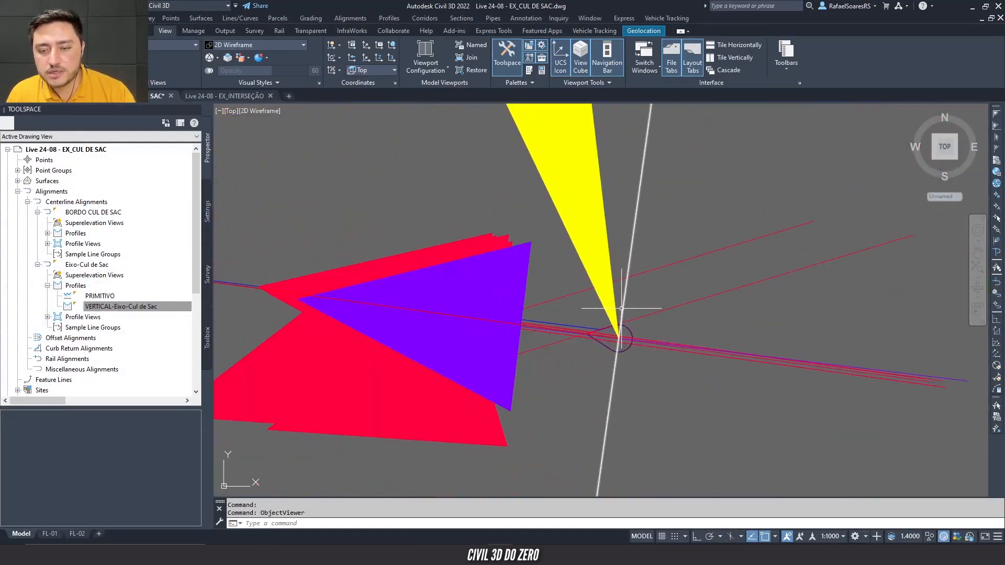
{"action": "left_click", "coordinate": [613, 335]}
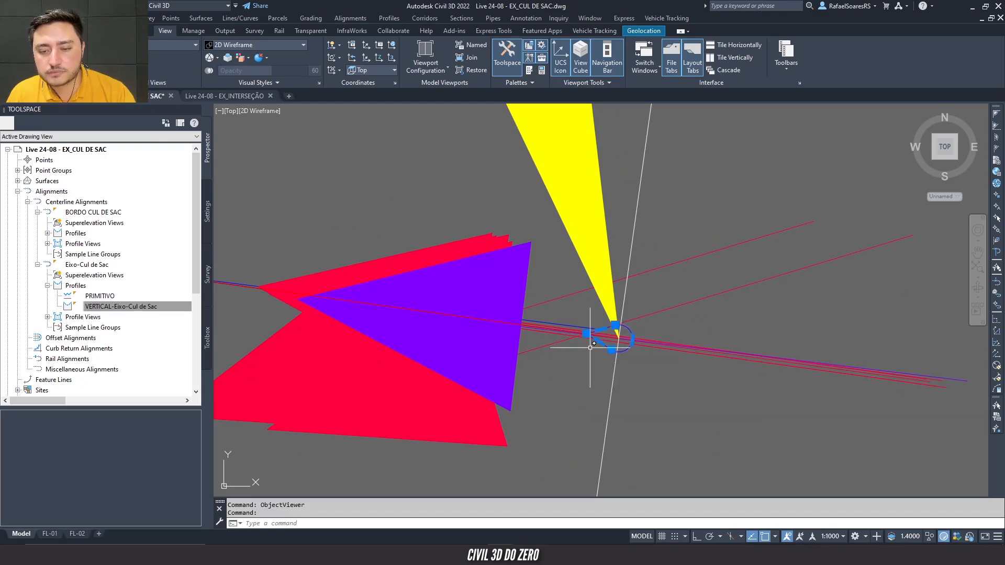
{"action": "scroll", "coordinate": [597, 336], "scroll_direction": "down", "scroll_amount": 5}
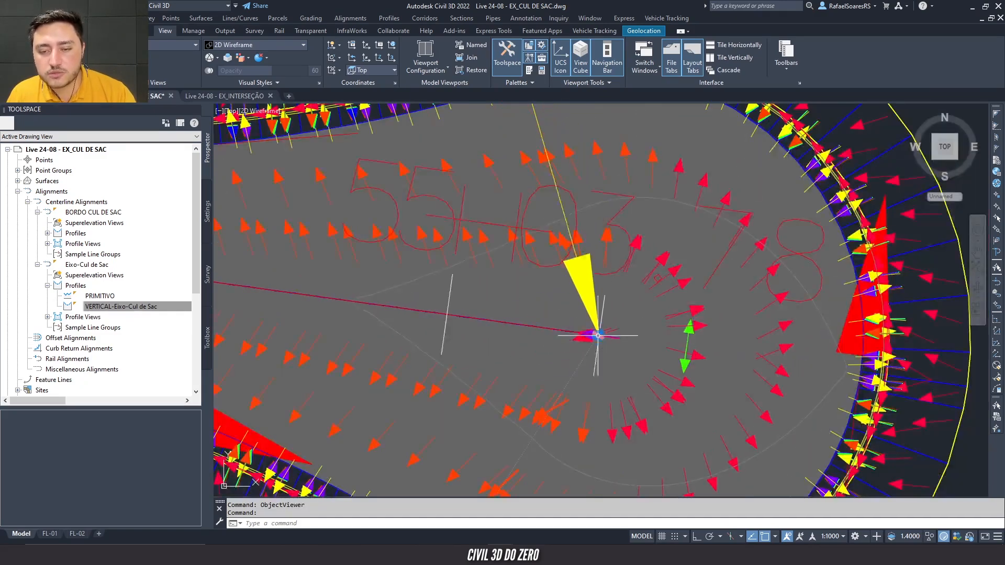
{"action": "scroll", "coordinate": [598, 336], "scroll_direction": "up", "scroll_amount": 6}
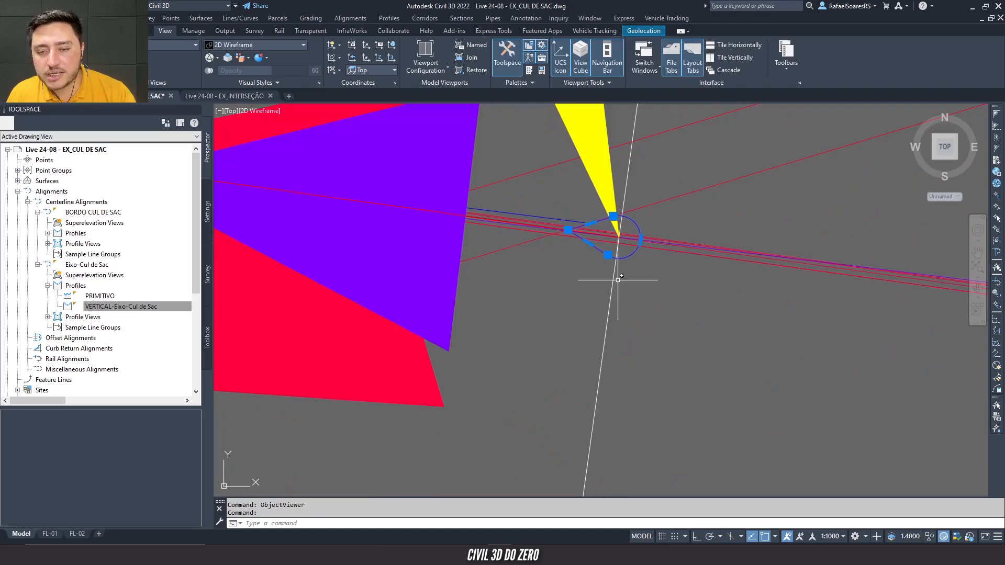
{"action": "scroll", "coordinate": [613, 280], "scroll_direction": "down", "scroll_amount": 5}
{"action": "scroll", "coordinate": [636, 264], "scroll_direction": "up", "scroll_amount": 5}
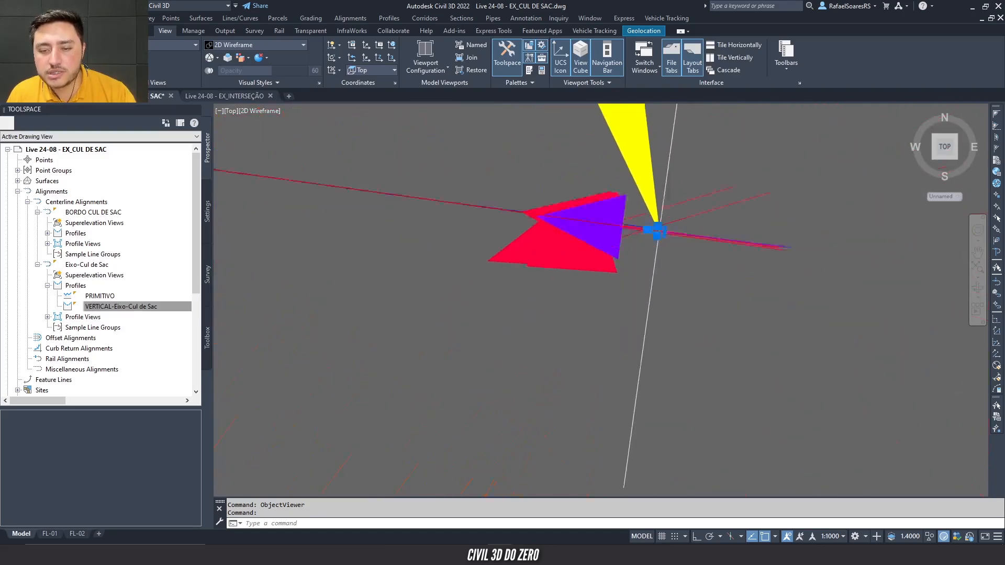
{"action": "left_click", "coordinate": [637, 270]}
{"action": "scroll", "coordinate": [670, 210], "scroll_direction": "up", "scroll_amount": 2}
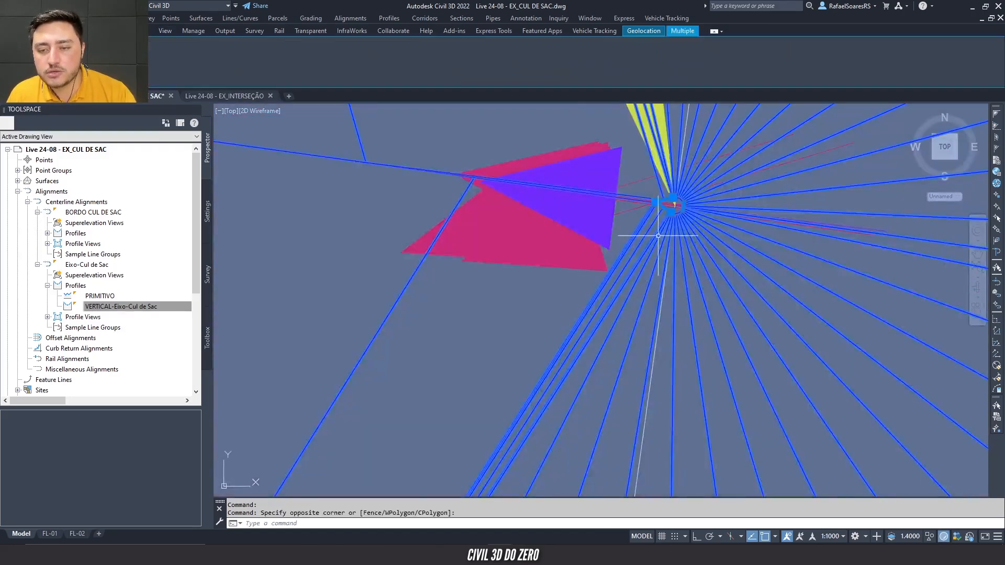
{"action": "scroll", "coordinate": [680, 200], "scroll_direction": "up", "scroll_amount": 3}
{"action": "scroll", "coordinate": [680, 200], "scroll_direction": "up", "scroll_amount": 2}
{"action": "middle_click_drag", "start_coordinate": [644, 209], "coordinate": [560, 361]}
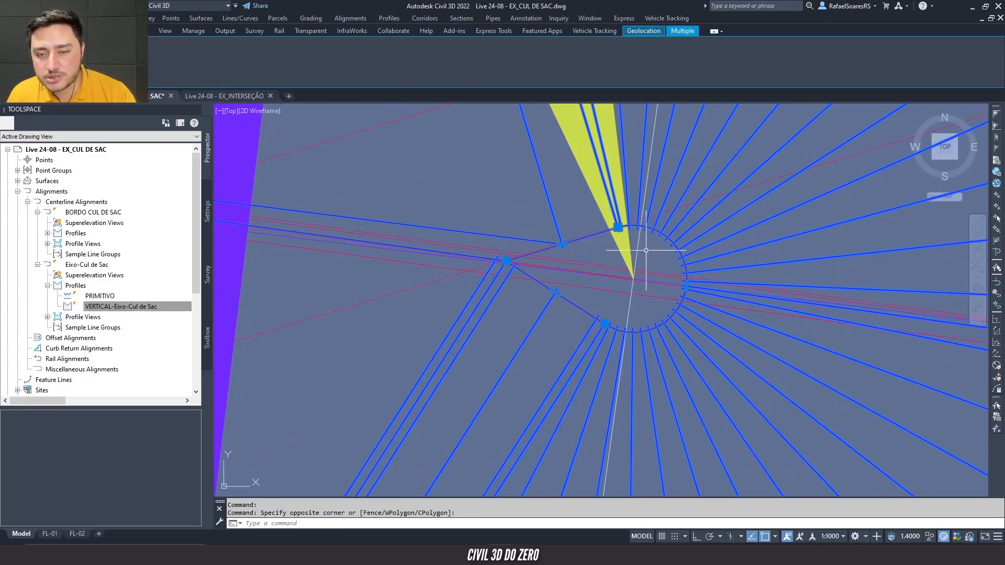
{"action": "scroll", "coordinate": [562, 292], "scroll_direction": "down", "scroll_amount": 5}
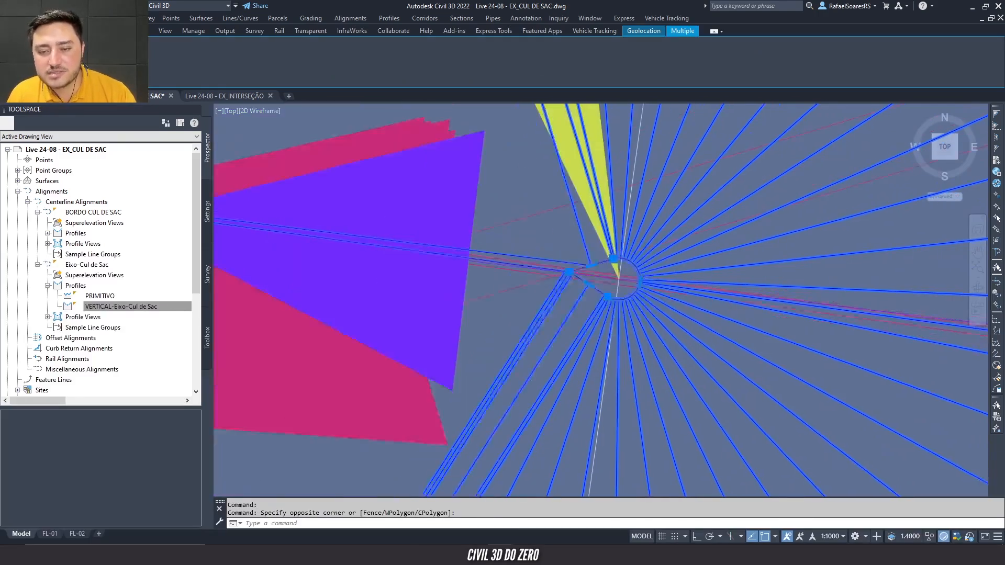
{"action": "scroll", "coordinate": [562, 292], "scroll_direction": "up", "scroll_amount": 3}
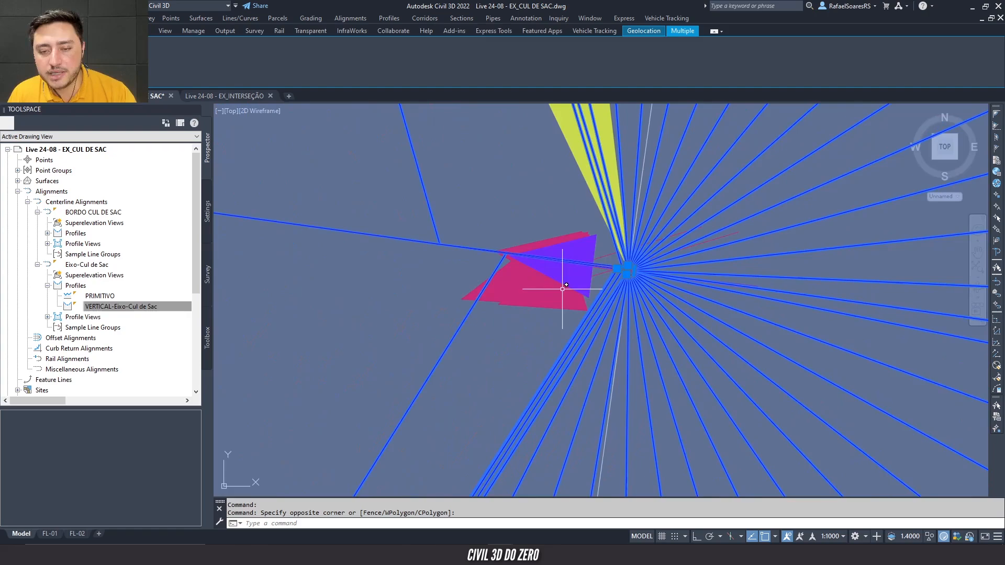
{"action": "scroll", "coordinate": [628, 270], "scroll_direction": "up", "scroll_amount": 2}
{"action": "key", "text": "Escape"}
- Select the corridor and examine how its sections meet the centreline on the approach to the bulb centre
{"action": "scroll", "coordinate": [625, 272], "scroll_direction": "down", "scroll_amount": 6}
{"action": "left_click", "coordinate": [594, 311]}
{"action": "scroll", "coordinate": [593, 310], "scroll_direction": "down", "scroll_amount": 3}
{"action": "scroll", "coordinate": [593, 311], "scroll_direction": "down", "scroll_amount": 3}
{"action": "scroll", "coordinate": [574, 320], "scroll_direction": "up", "scroll_amount": 3}
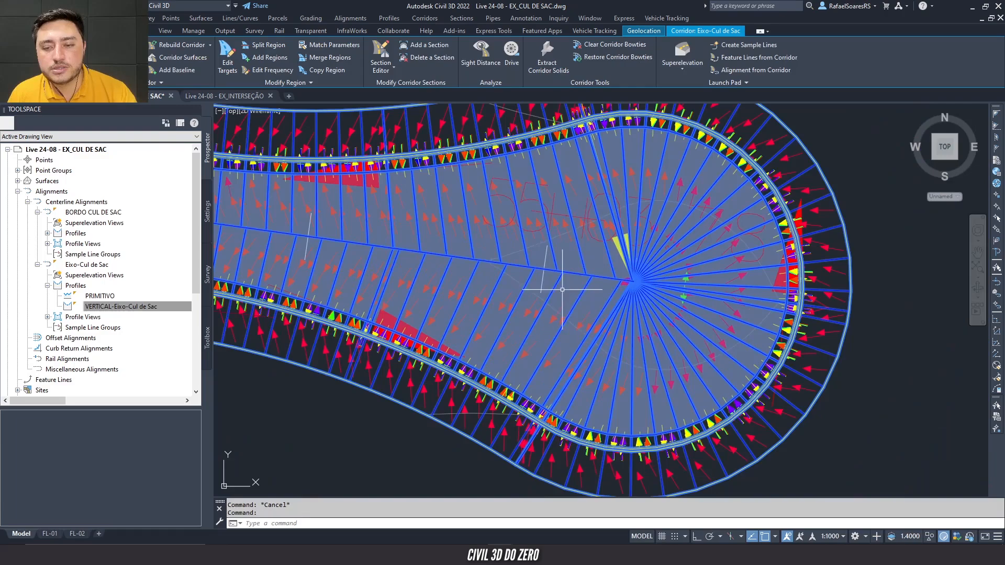
{"action": "scroll", "coordinate": [591, 279], "scroll_direction": "up", "scroll_amount": 5}
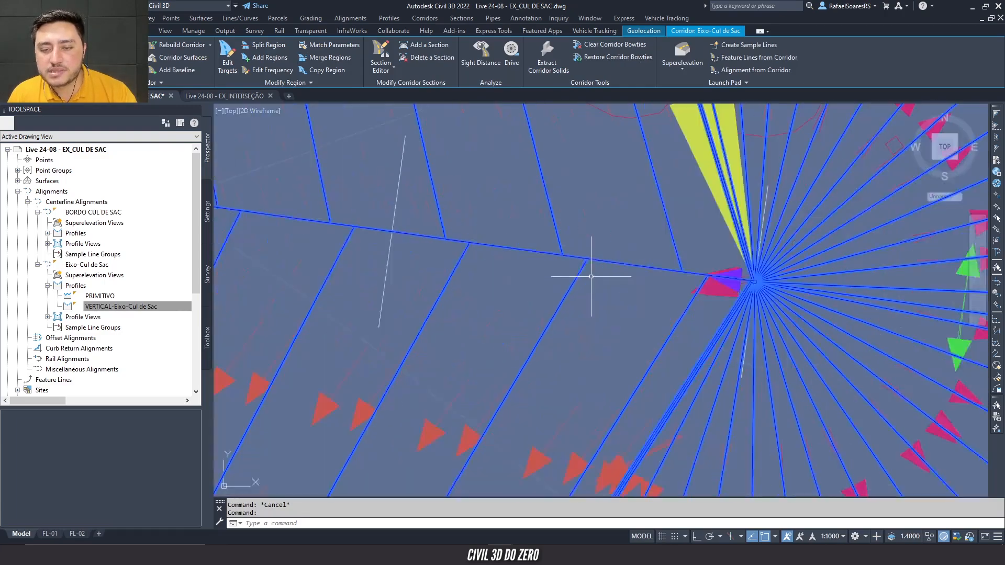
{"action": "scroll", "coordinate": [615, 263], "scroll_direction": "down", "scroll_amount": 6}
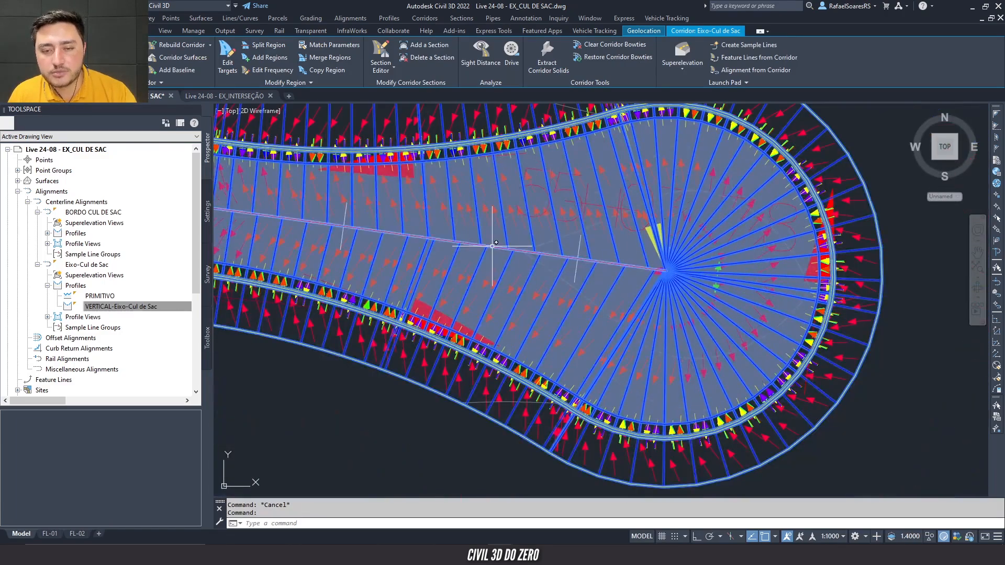
{"action": "key", "text": "Escape"}
- Check the properties of the Eixo-Cul de Sac alignment and close the palette
{"action": "double_click", "coordinate": [493, 246]}
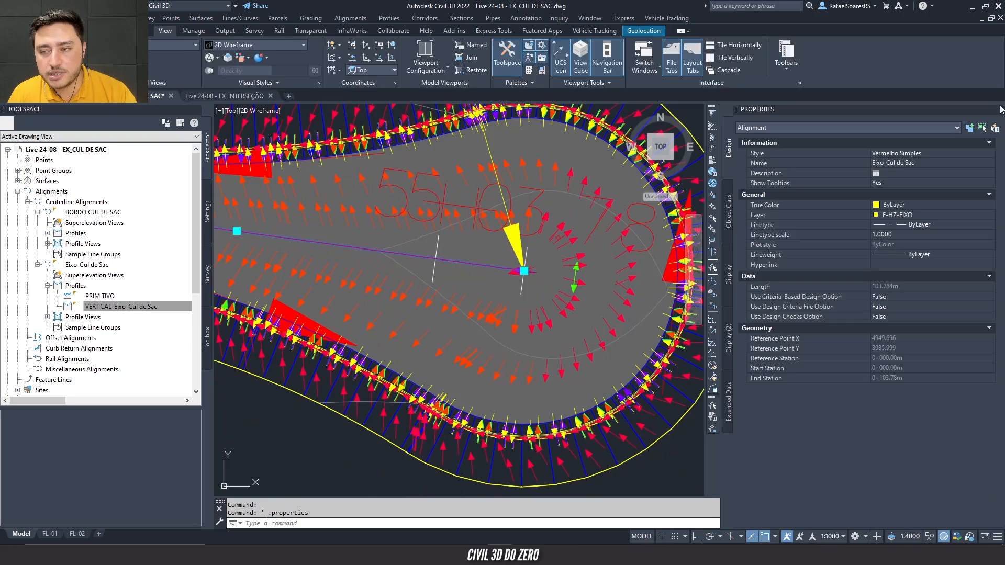
{"action": "left_click", "coordinate": [999, 109]}
{"action": "middle_click_drag", "start_coordinate": [675, 241], "coordinate": [728, 254]}
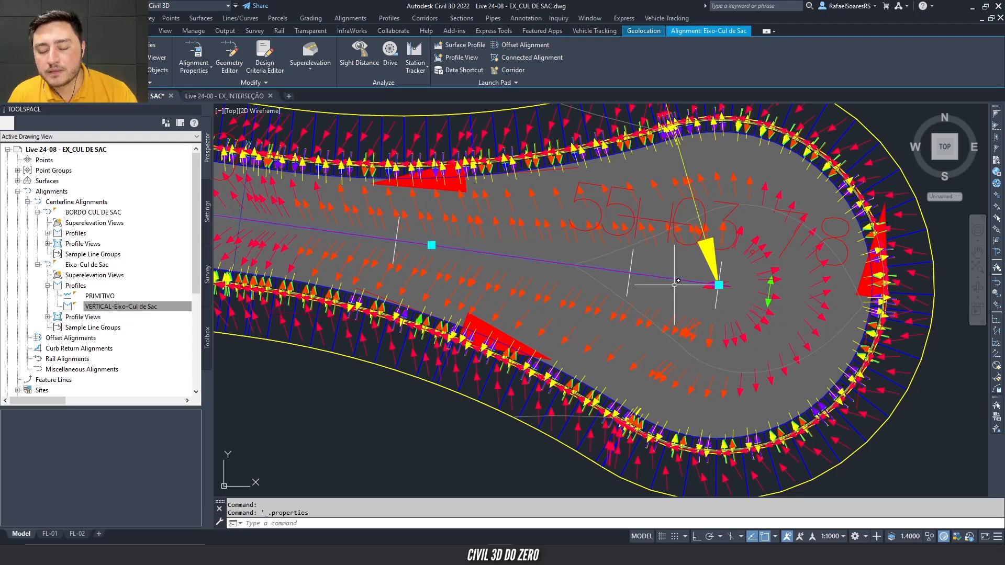
{"action": "middle_click_drag", "start_coordinate": [672, 279], "coordinate": [604, 292]}
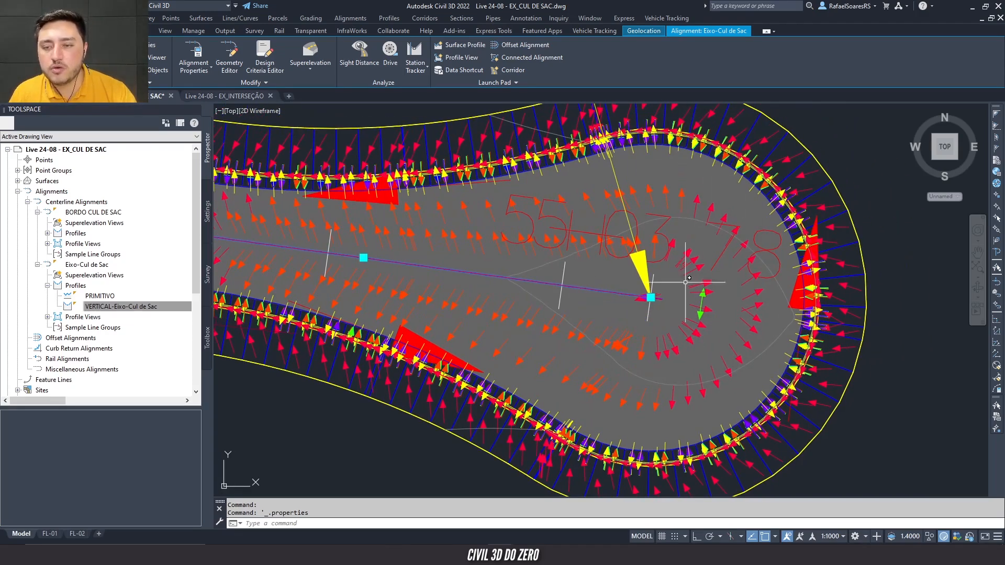
{"action": "middle_click_drag", "start_coordinate": [444, 280], "coordinate": [470, 288]}
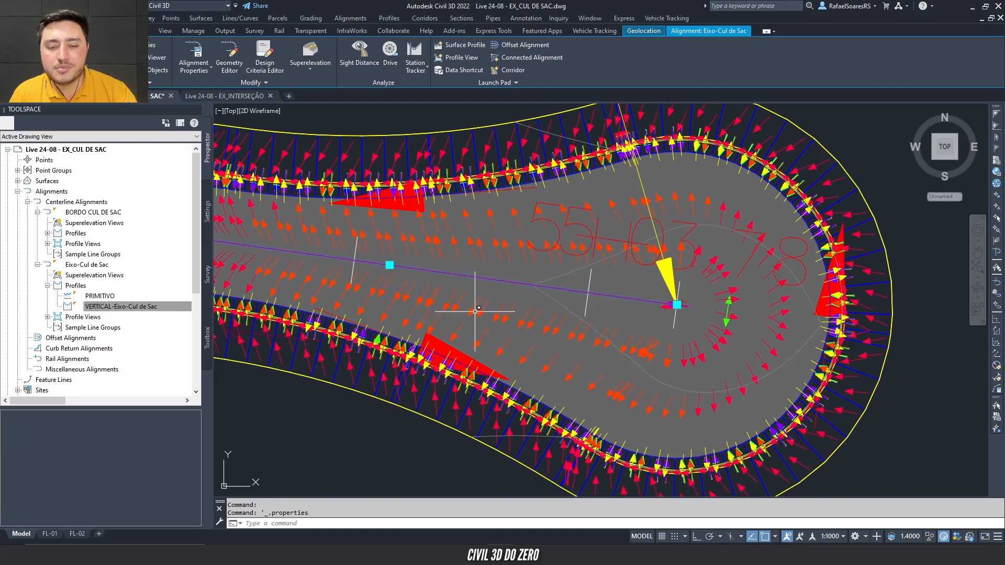
{"action": "middle_click_drag", "start_coordinate": [692, 355], "coordinate": [633, 355]}
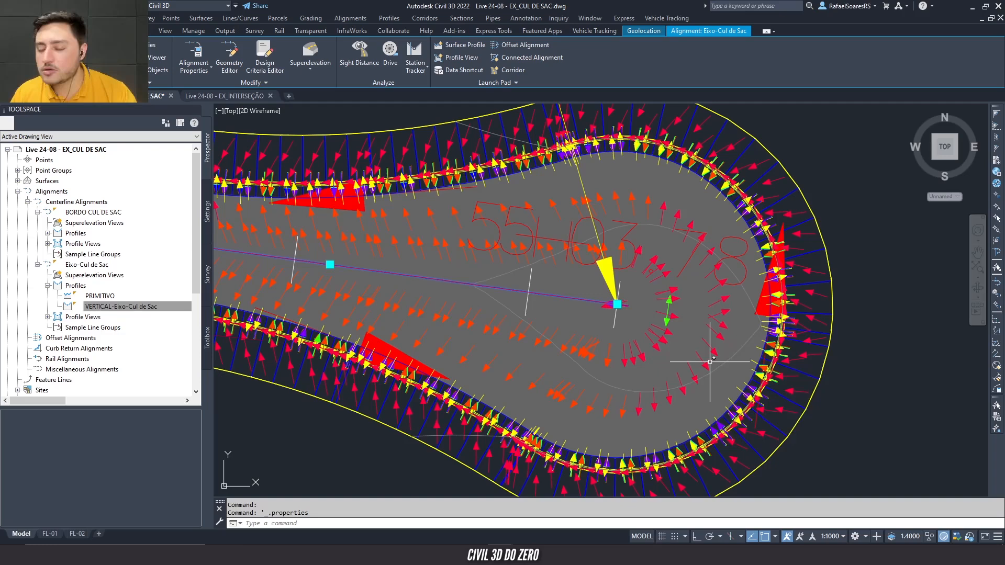
{"action": "scroll", "coordinate": [710, 361], "scroll_direction": "down", "scroll_amount": 2}
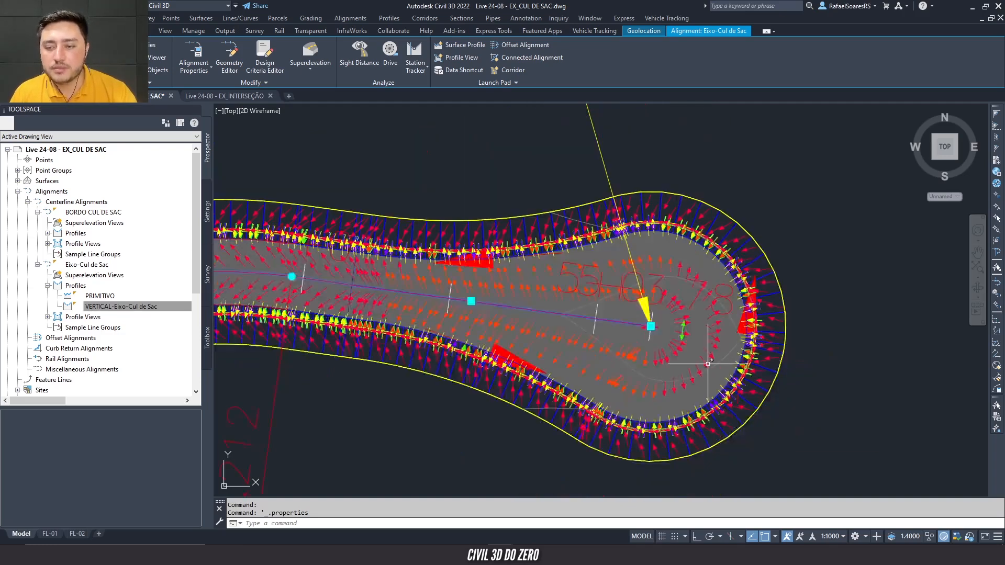
{"action": "key", "text": "Escape"}
{"action": "left_click", "coordinate": [479, 454]}
{"action": "key", "text": "Escape"}
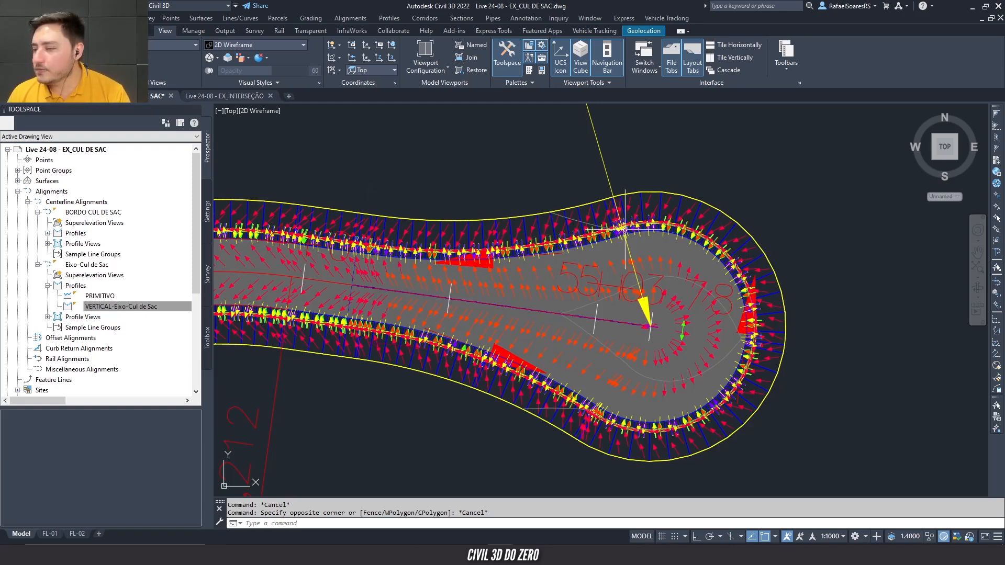
{"action": "middle_click_drag", "start_coordinate": [556, 231], "coordinate": [597, 242]}
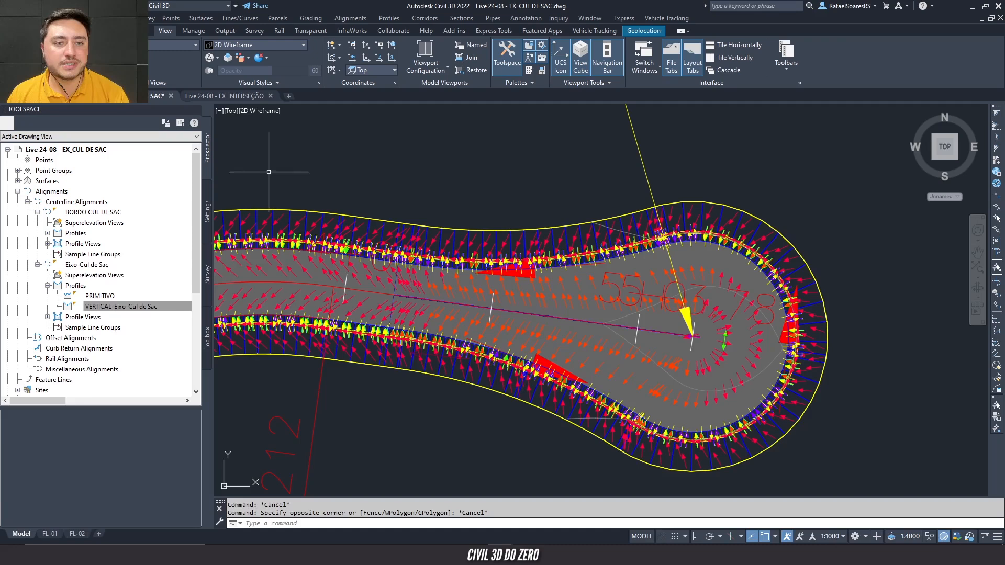
- Glance at the EX_INTERSEÇÃO drawing and return to the EX_CUL DE SAC drawing
{"action": "mouse_move", "coordinate": [383, 176]}
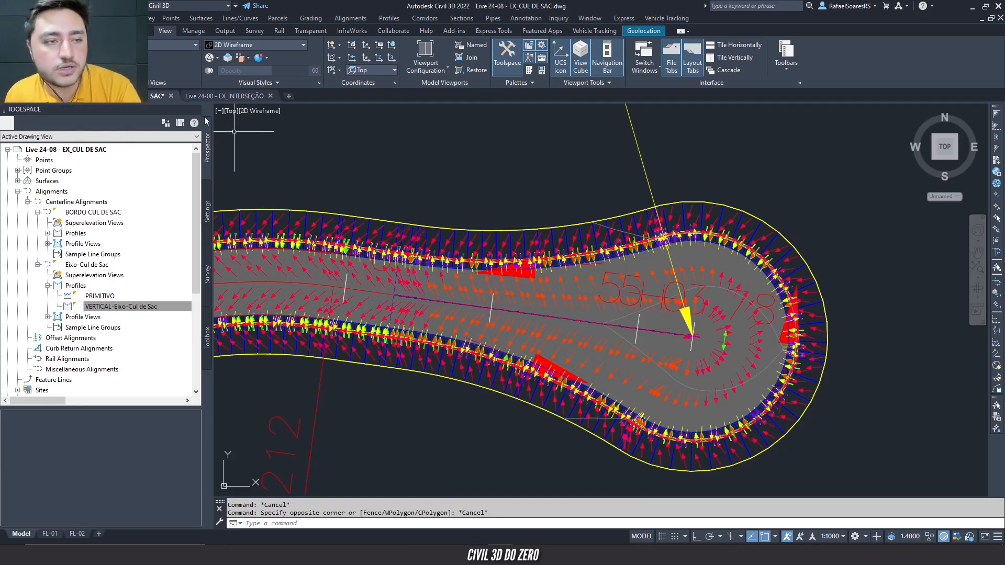
{"action": "left_click", "coordinate": [14, 31]}
{"action": "left_click", "coordinate": [473, 175]}
{"action": "left_click", "coordinate": [456, 165]}
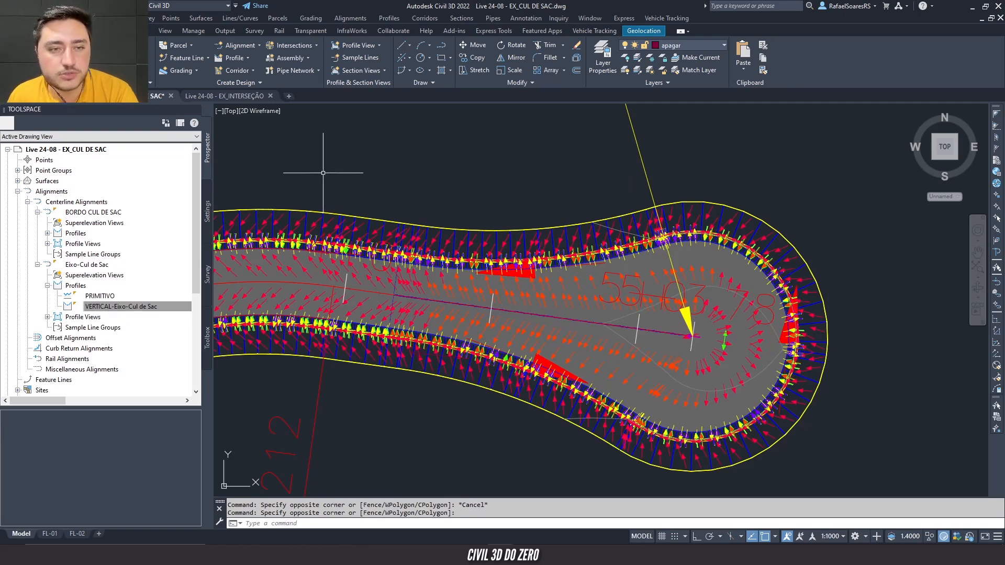
{"action": "left_click", "coordinate": [202, 95]}
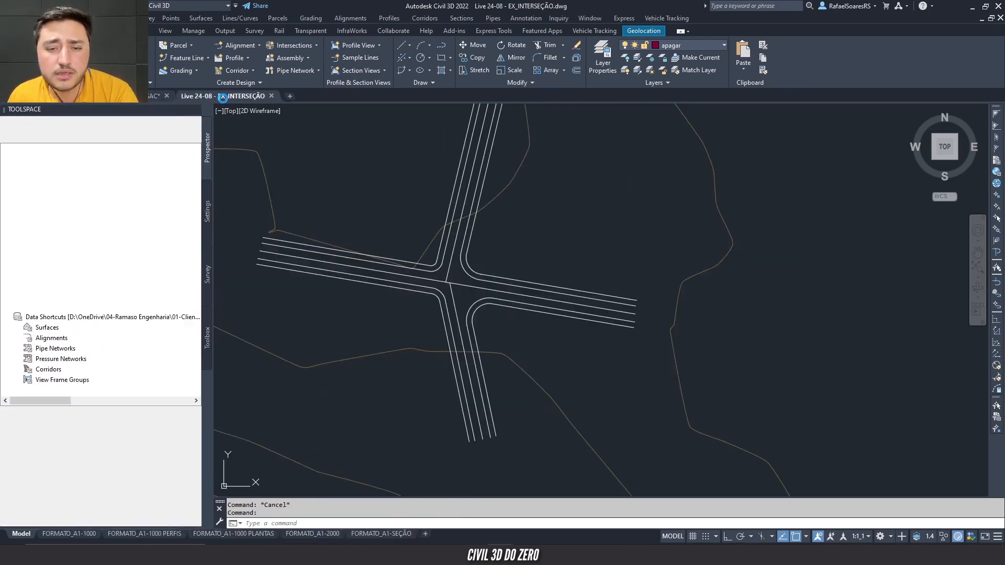
{"action": "left_click", "coordinate": [157, 96]}
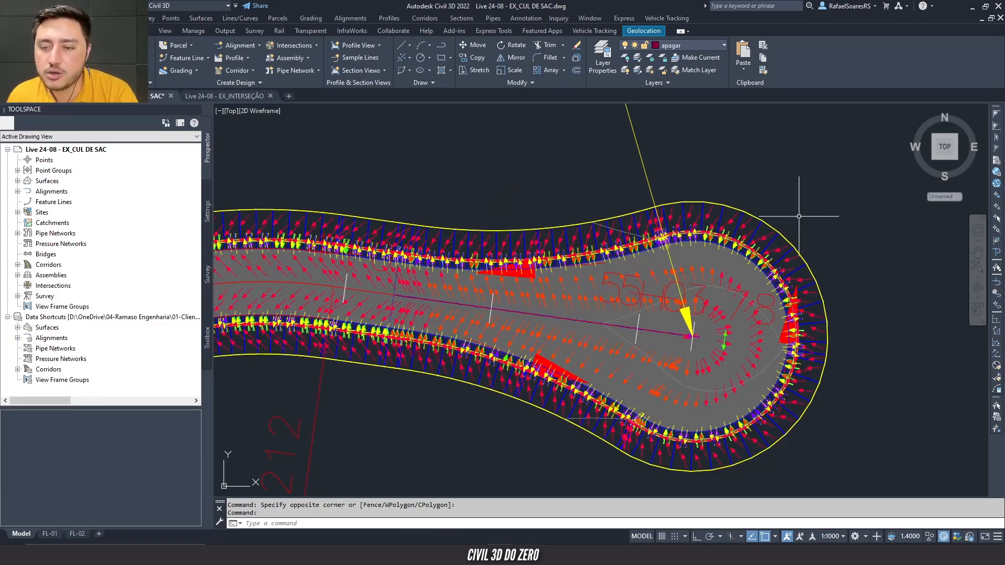
- Examine the design line and its grades in the PERFIL LONGITUDINAL BORDO CUL DE SAC profile view
{"action": "middle_click_drag", "start_coordinate": [652, 394], "coordinate": [636, 372]}
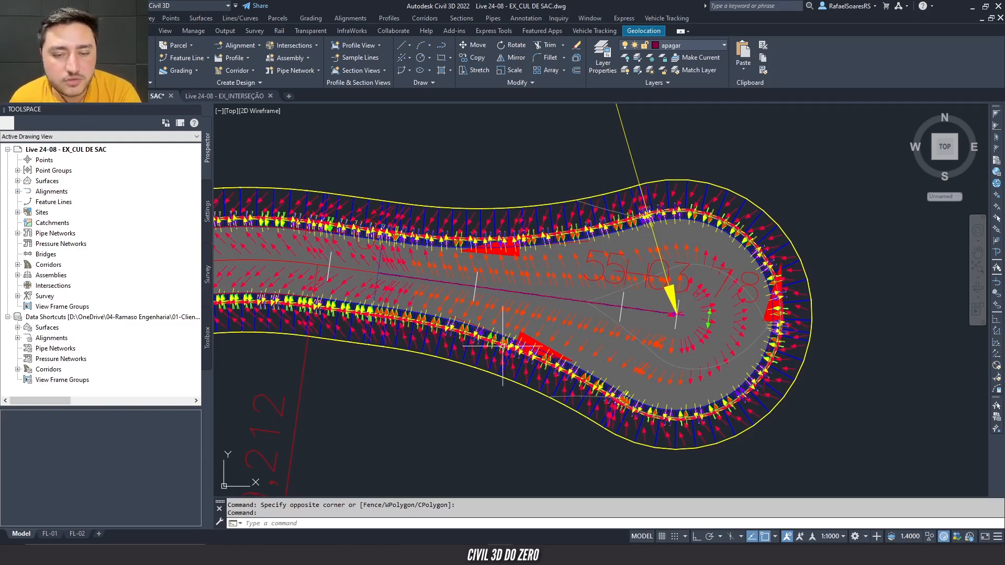
{"action": "scroll", "coordinate": [487, 327], "scroll_direction": "down", "scroll_amount": 6}
{"action": "middle_click_drag", "start_coordinate": [801, 368], "coordinate": [348, 286]}
{"action": "middle_click_drag", "start_coordinate": [681, 322], "coordinate": [665, 325]}
{"action": "scroll", "coordinate": [832, 284], "scroll_direction": "up", "scroll_amount": 4}
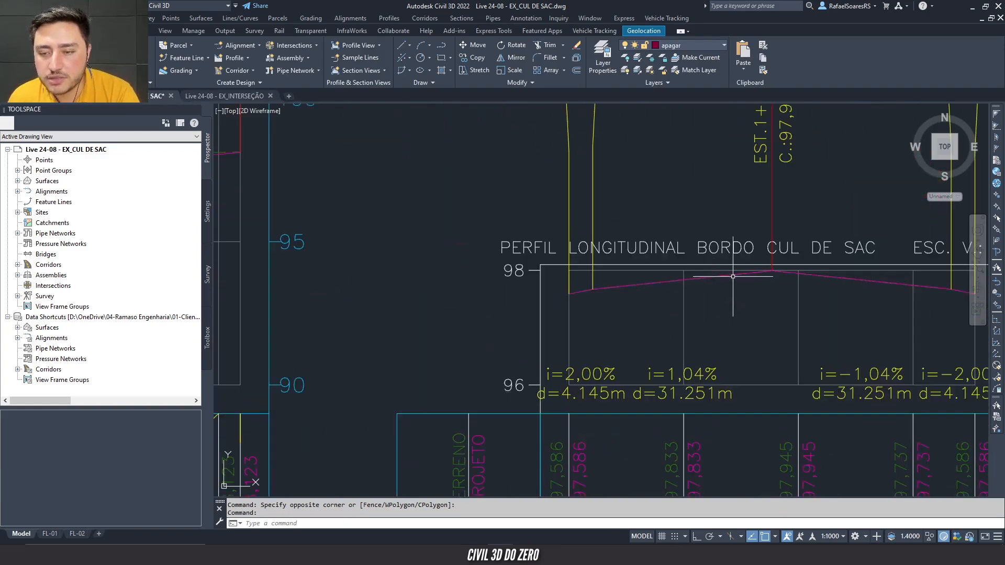
{"action": "scroll", "coordinate": [586, 286], "scroll_direction": "up", "scroll_amount": 4}
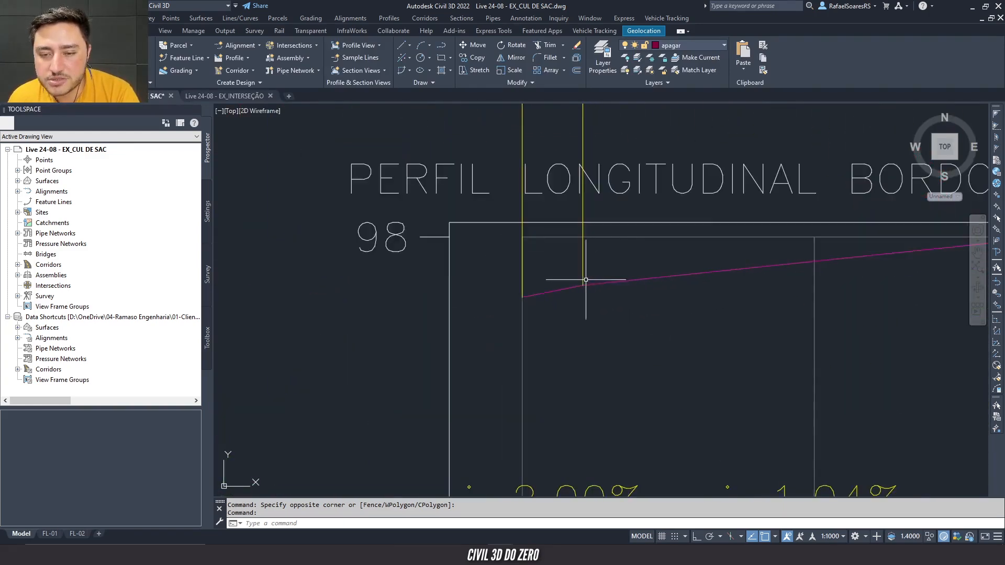
{"action": "scroll", "coordinate": [522, 301], "scroll_direction": "down", "scroll_amount": 4}
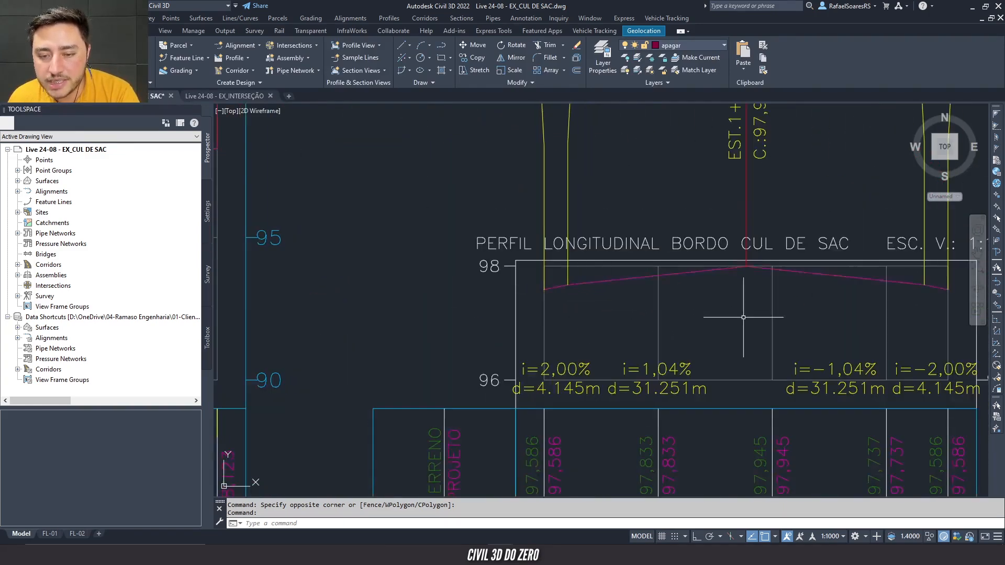
{"action": "middle_click_drag", "start_coordinate": [740, 314], "coordinate": [673, 280]}
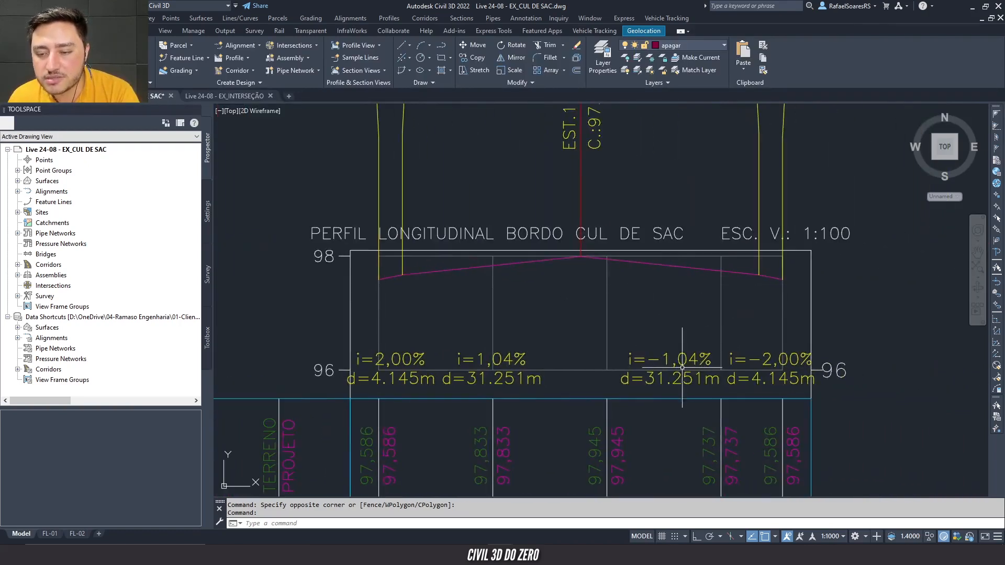
- Return to the corridor plan and examine the slope arrows and the elevation label at the bulb centre
{"action": "scroll", "coordinate": [722, 322], "scroll_direction": "down", "scroll_amount": 6}
{"action": "middle_click_drag", "start_coordinate": [719, 329], "coordinate": [609, 343]}
{"action": "middle_click_drag", "start_coordinate": [374, 332], "coordinate": [670, 322]}
{"action": "scroll", "coordinate": [668, 310], "scroll_direction": "up", "scroll_amount": 2}
{"action": "middle_click_drag", "start_coordinate": [243, 313], "coordinate": [478, 325]}
{"action": "scroll", "coordinate": [394, 314], "scroll_direction": "up", "scroll_amount": 2}
{"action": "middle_click_drag", "start_coordinate": [390, 315], "coordinate": [446, 311]}
{"action": "scroll", "coordinate": [649, 276], "scroll_direction": "up", "scroll_amount": 8}
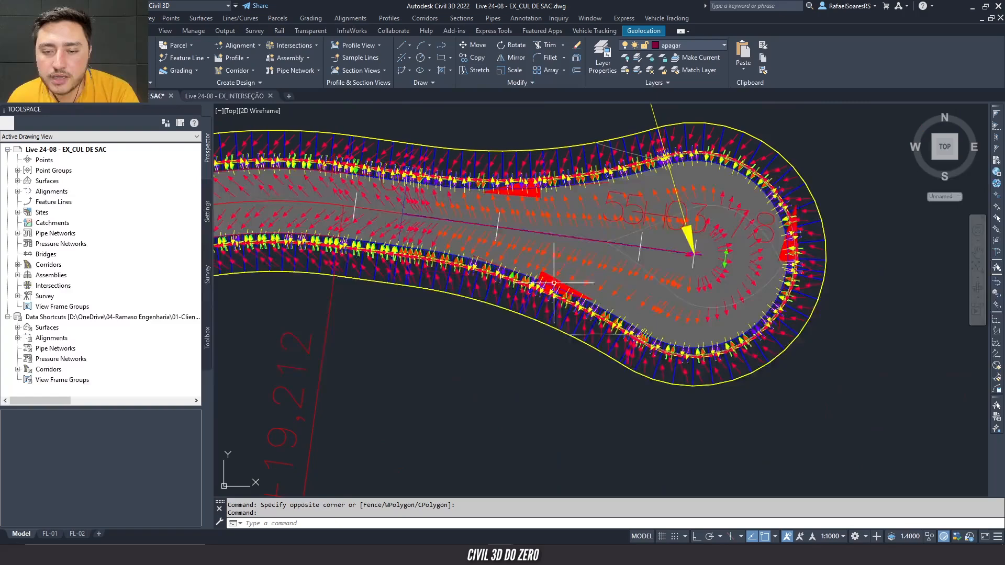
{"action": "scroll", "coordinate": [702, 251], "scroll_direction": "down", "scroll_amount": 4}
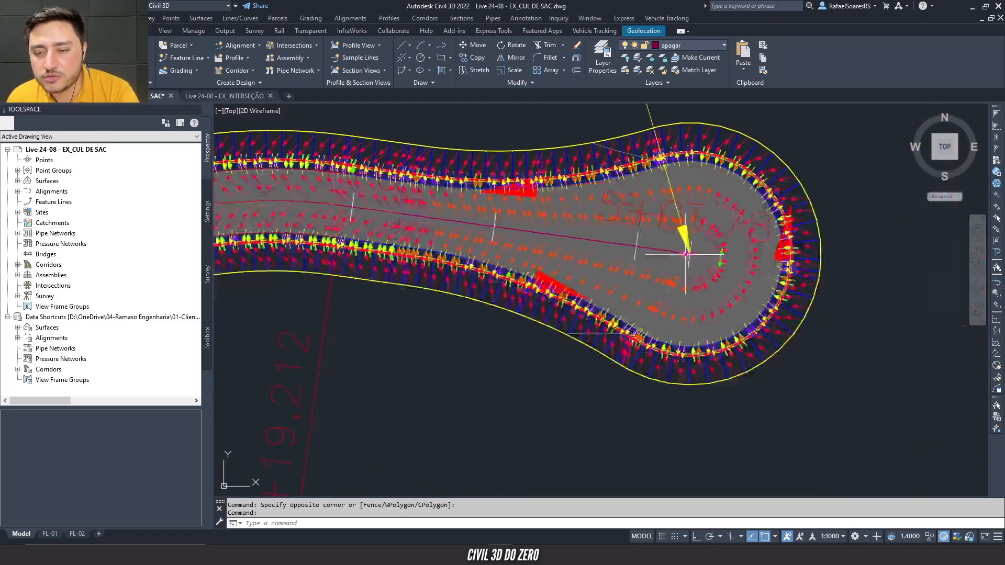
{"action": "middle_click_drag", "start_coordinate": [686, 276], "coordinate": [677, 302]}
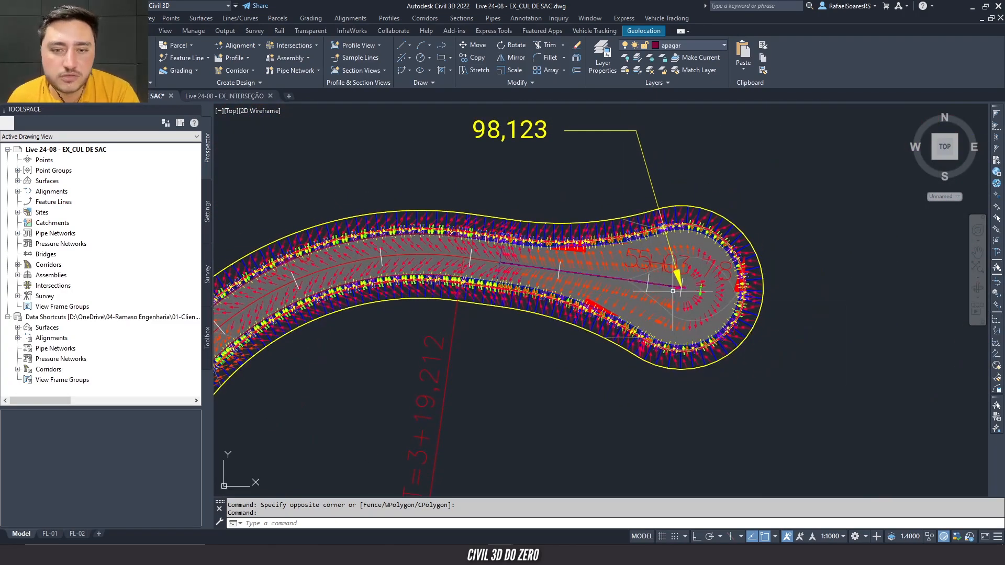
{"action": "mouse_move", "coordinate": [674, 287]}
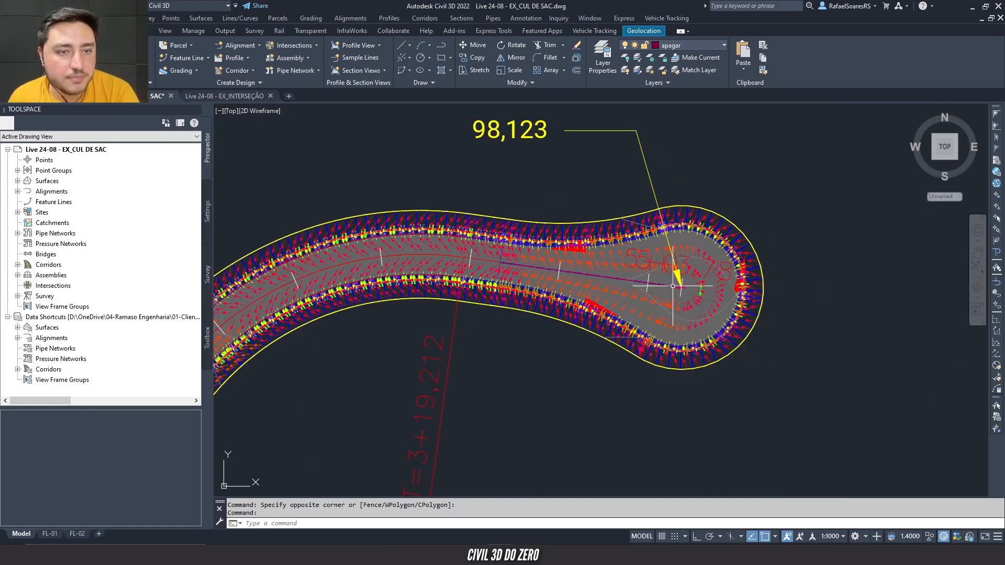
- View the road layout in the EX_INTERSEÇÃO drawing and come back to the bulb in the EX_CUL DE SAC drawing
{"action": "left_click", "coordinate": [259, 97]}
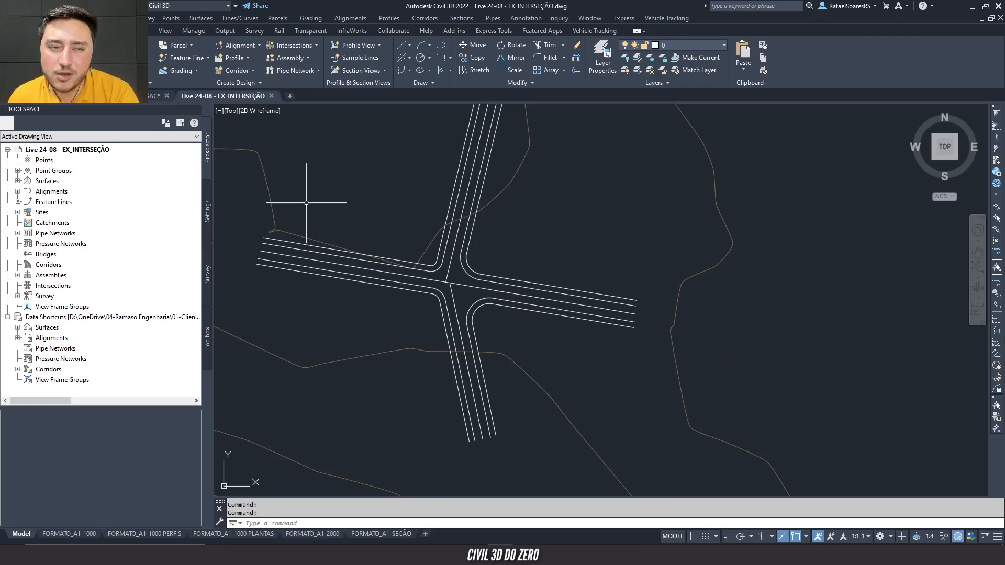
{"action": "left_click", "coordinate": [156, 95]}
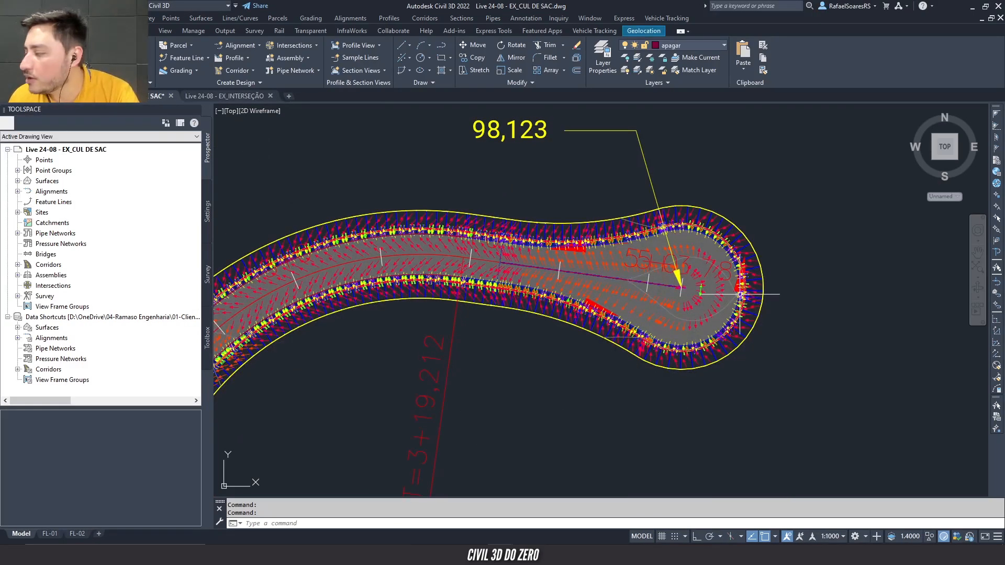
{"action": "scroll", "coordinate": [697, 300], "scroll_direction": "up", "scroll_amount": 2}
{"action": "mouse_move", "coordinate": [696, 300]}
{"action": "middle_mouse_down"}
{"action": "mouse_move", "coordinate": [652, 314]}
{"action": "mouse_move", "coordinate": [674, 343]}
{"action": "middle_mouse_up"}
{"action": "scroll", "coordinate": [653, 313], "scroll_direction": "up", "scroll_amount": 2}
{"action": "scroll", "coordinate": [675, 342], "scroll_direction": "down", "scroll_amount": 2}
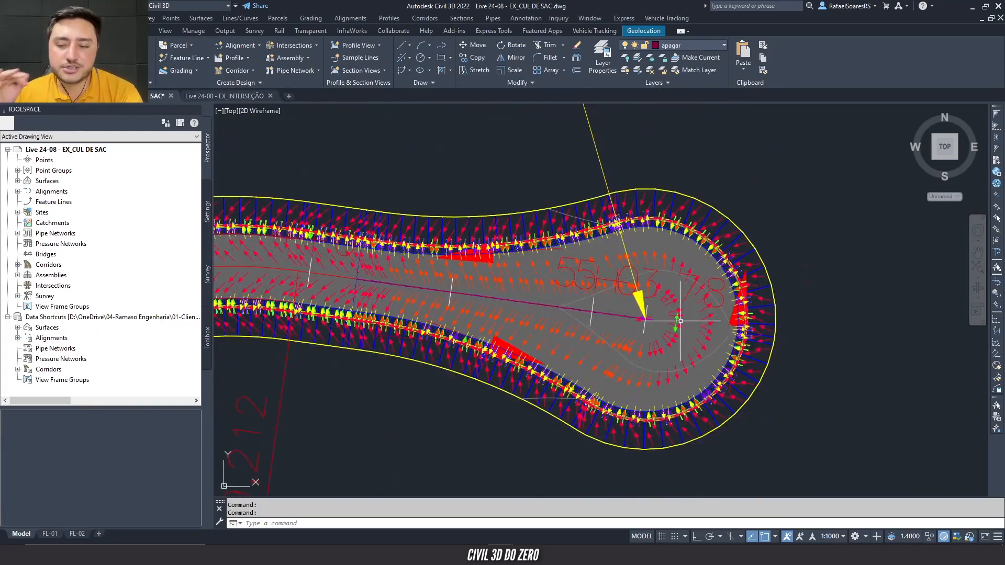
- Inspect the two-sided road assembly and the bulb edge assembly, and return to the slope arrows on the bulb in plan
{"action": "scroll", "coordinate": [652, 289], "scroll_direction": "down", "scroll_amount": 5}
{"action": "middle_click_drag", "start_coordinate": [803, 426], "coordinate": [597, 262]}
{"action": "scroll", "coordinate": [597, 262], "scroll_direction": "up", "scroll_amount": 2}
{"action": "middle_click_drag", "start_coordinate": [624, 377], "coordinate": [651, 276]}
{"action": "scroll", "coordinate": [651, 276], "scroll_direction": "down", "scroll_amount": 2}
{"action": "scroll", "coordinate": [690, 365], "scroll_direction": "up", "scroll_amount": 8}
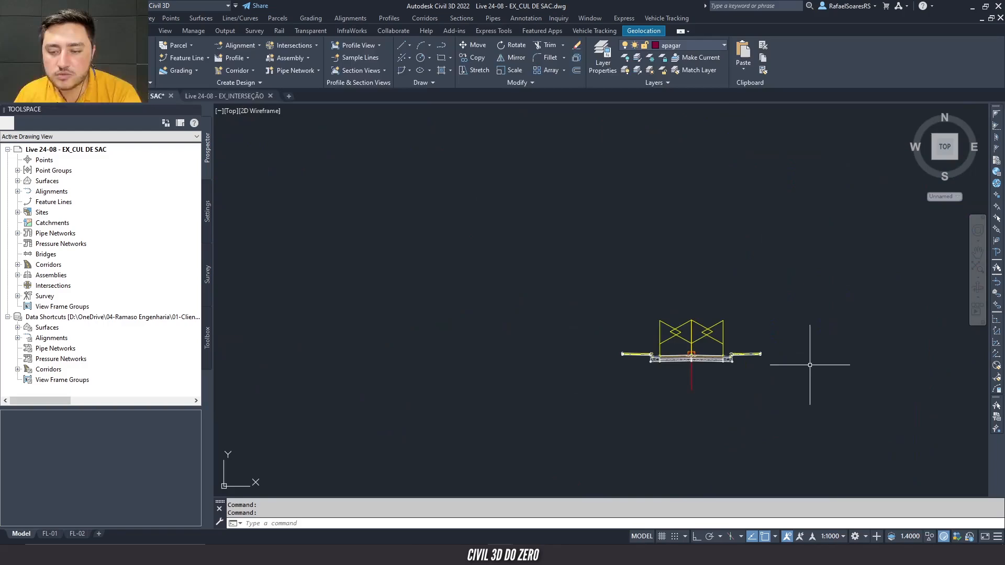
{"action": "middle_click_drag", "start_coordinate": [813, 362], "coordinate": [531, 334]}
{"action": "scroll", "coordinate": [742, 329], "scroll_direction": "up", "scroll_amount": 5}
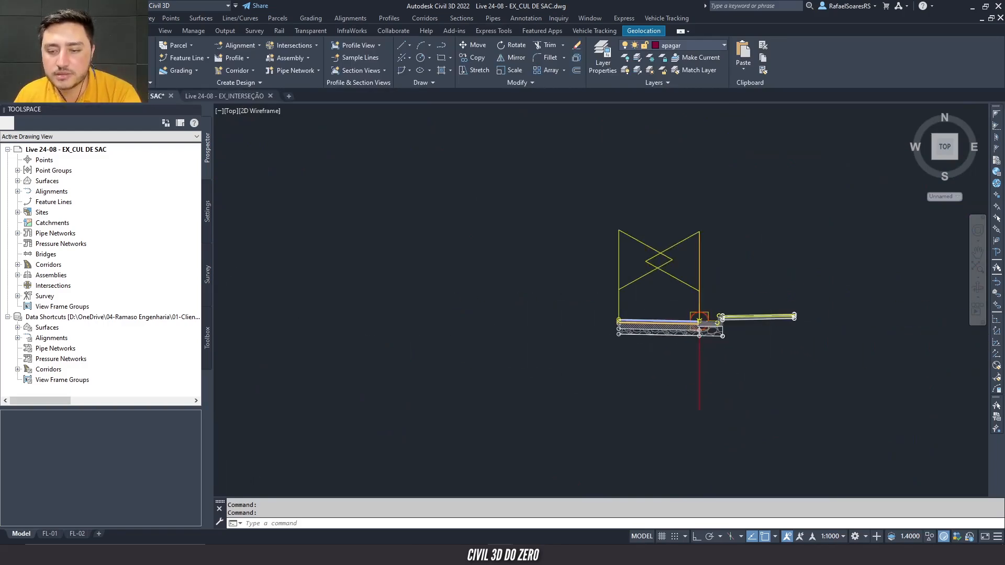
{"action": "scroll", "coordinate": [743, 328], "scroll_direction": "up", "scroll_amount": 4}
{"action": "scroll", "coordinate": [682, 326], "scroll_direction": "down", "scroll_amount": 14}
{"action": "scroll", "coordinate": [535, 197], "scroll_direction": "up", "scroll_amount": 2}
{"action": "scroll", "coordinate": [621, 187], "scroll_direction": "up", "scroll_amount": 6}
{"action": "scroll", "coordinate": [522, 240], "scroll_direction": "up", "scroll_amount": 4}
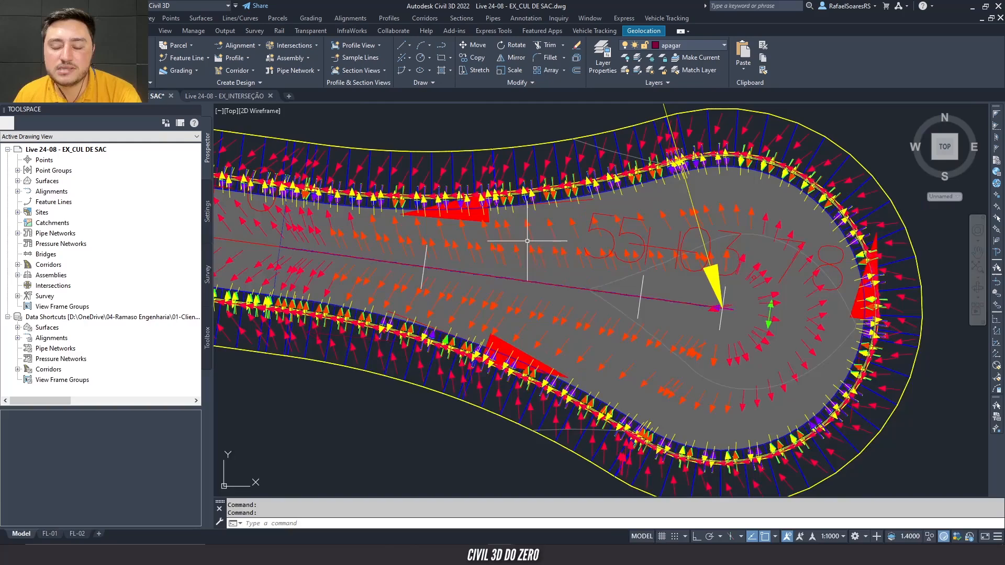
{"action": "scroll", "coordinate": [539, 253], "scroll_direction": "down", "scroll_amount": 2}
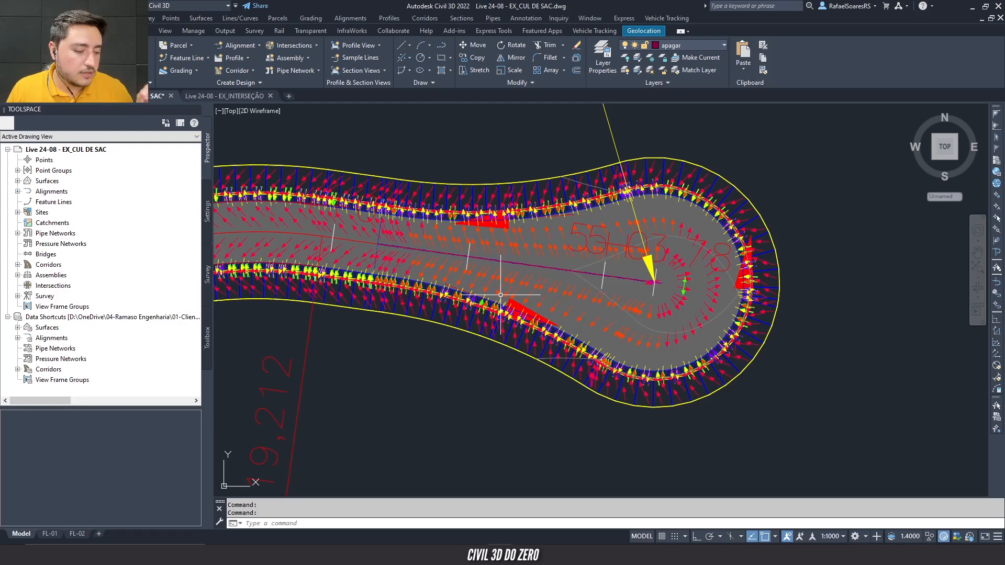
{"action": "mouse_move", "coordinate": [501, 295]}
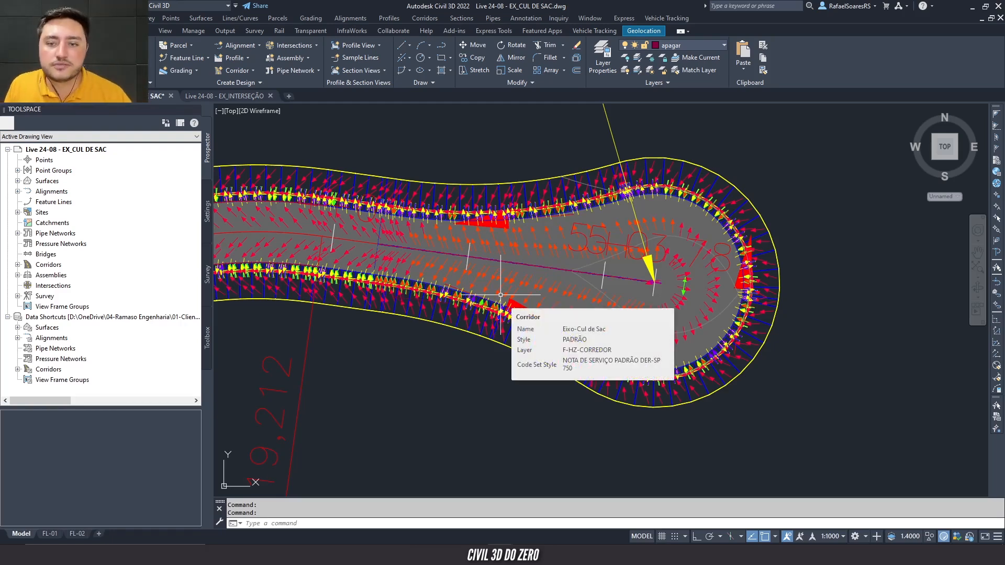
{"action": "middle_click_drag", "start_coordinate": [589, 214], "coordinate": [606, 188]}
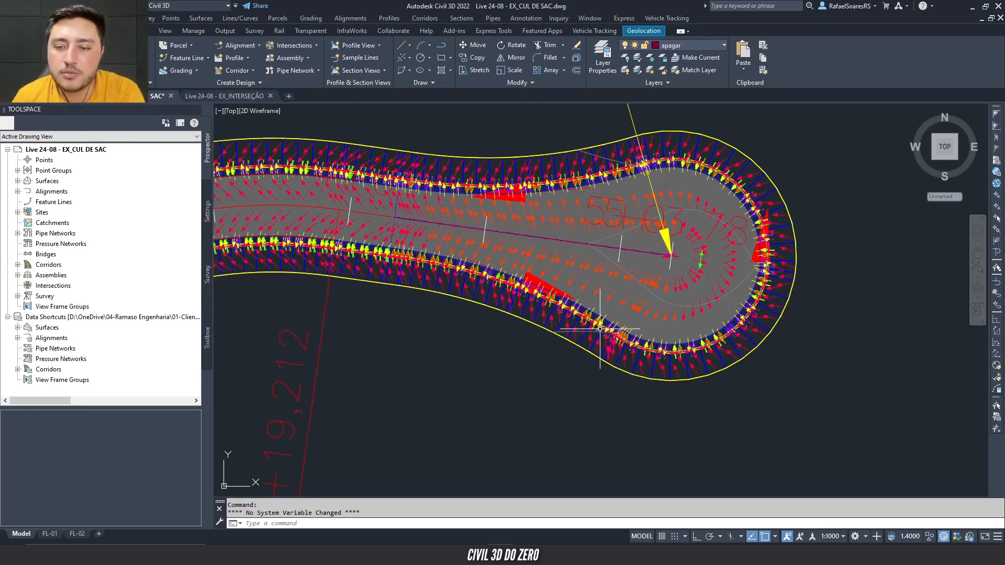
{"action": "middle_click_drag", "start_coordinate": [519, 331], "coordinate": [496, 383]}
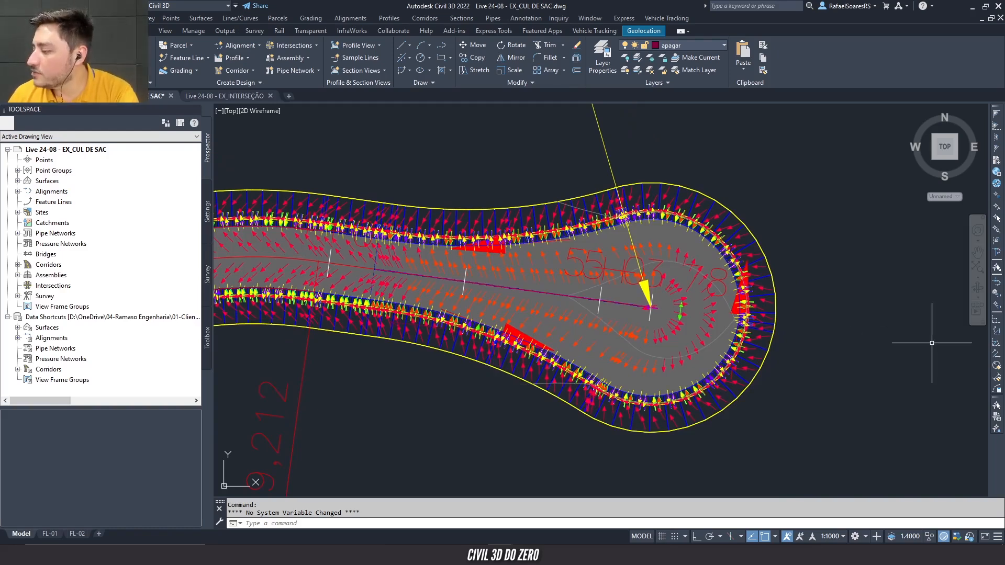
{"action": "key", "text": "alt+Tab"}
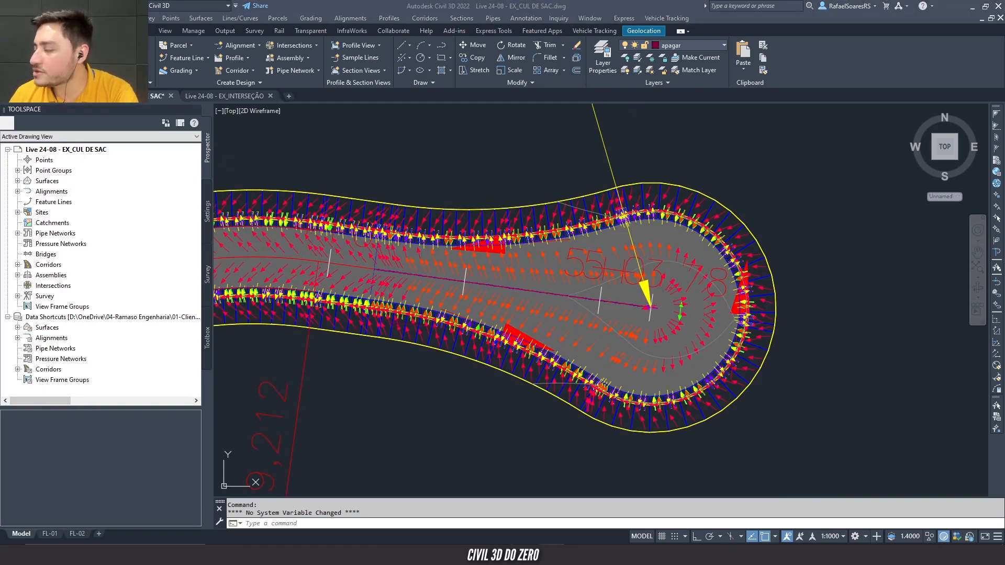